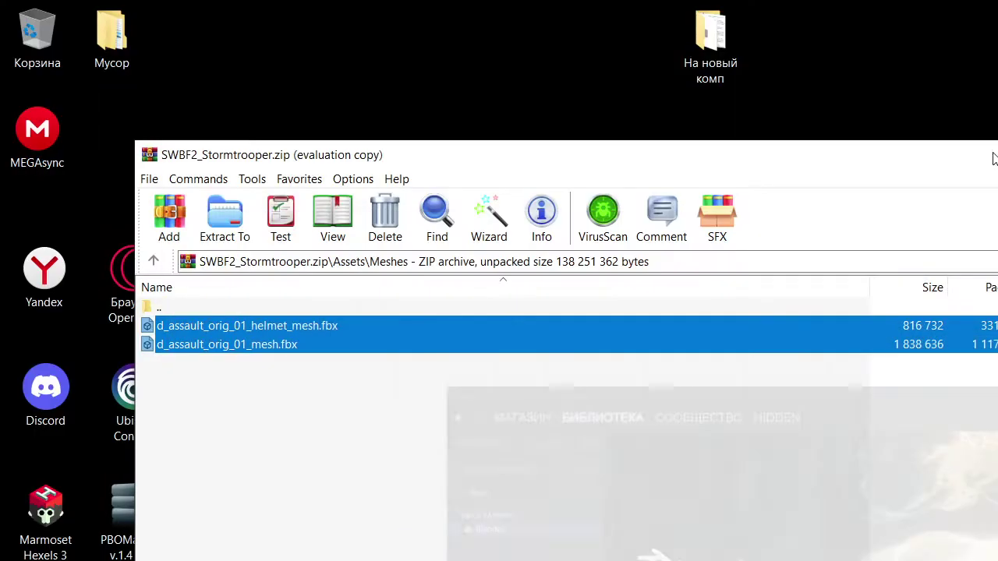
Try to preview d_assault_orig_01_mesh.fbx from the SWBF2_Stormtrooper.zip archive in the Windows 3D viewer
{"action": "double_click", "coordinate": [317, 345]}
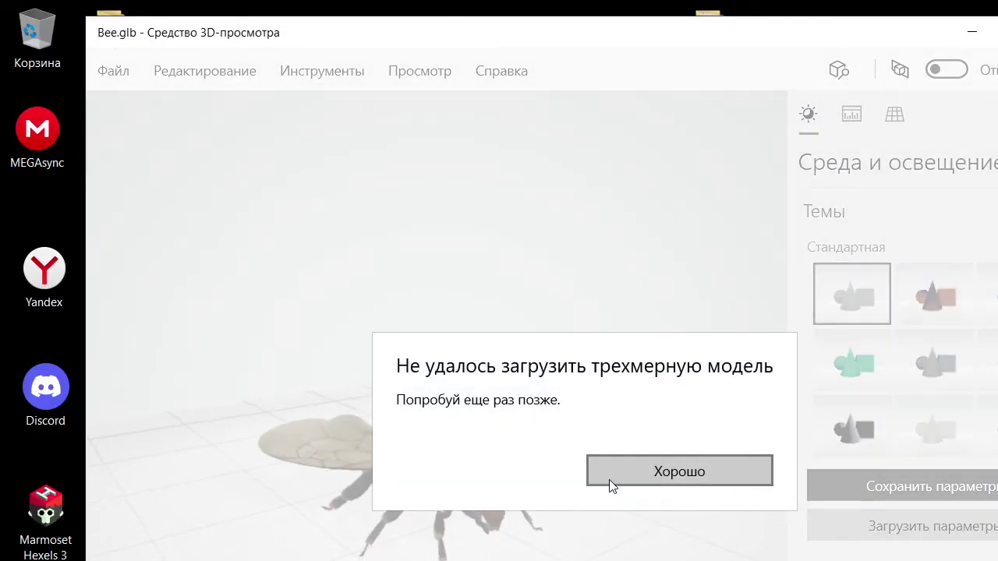
{"action": "left_click", "coordinate": [608, 479]}
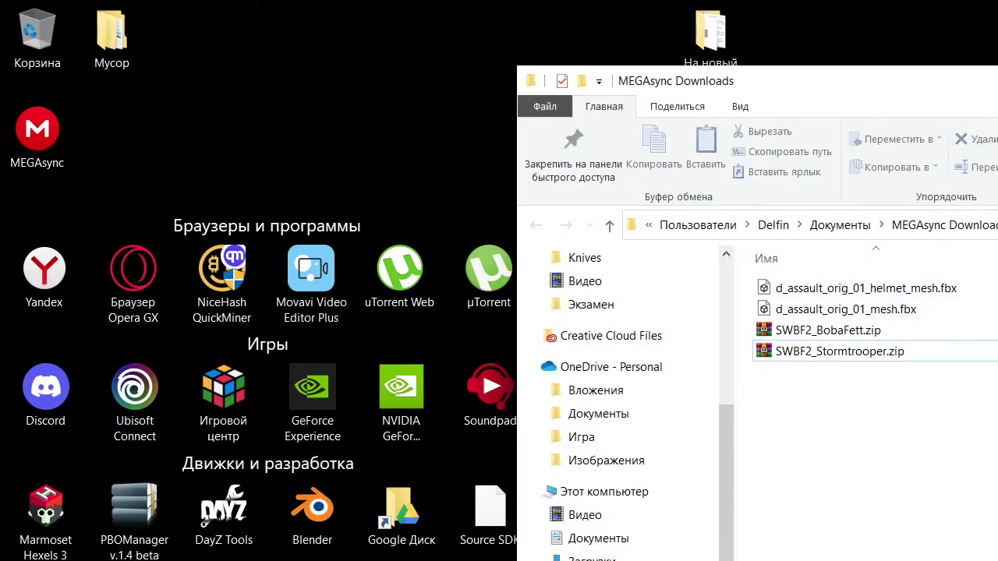
{"action": "left_click_drag", "start_coordinate": [936, 81], "coordinate": [973, 104]}
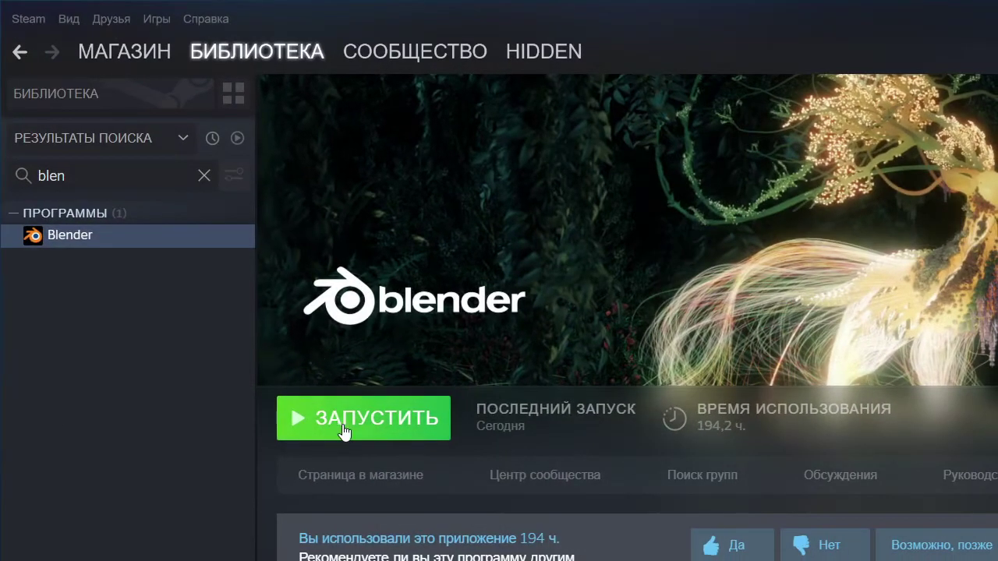
Launch Blender from the Steam library and delete all default objects from the new scene
{"action": "left_click", "coordinate": [346, 429]}
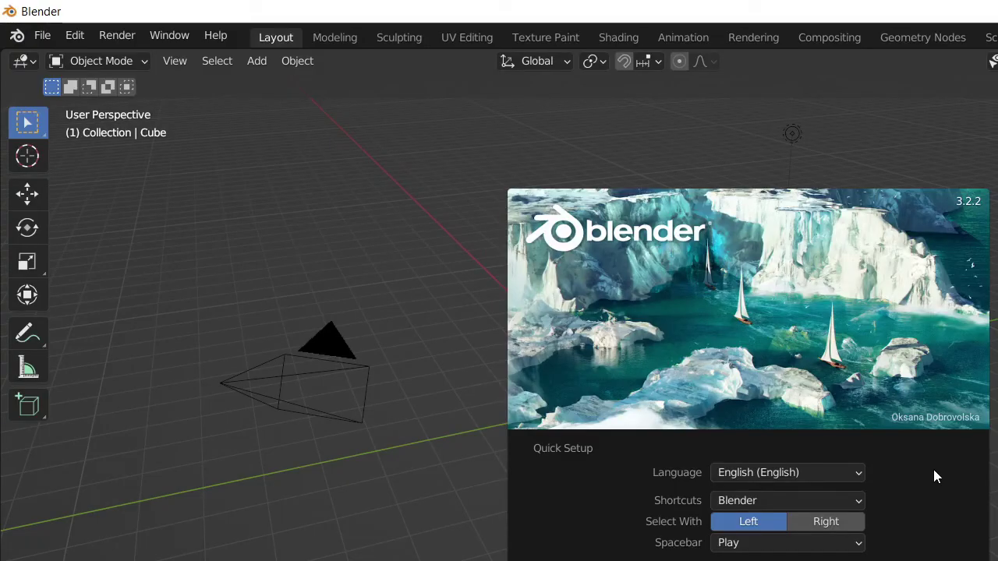
{"action": "left_click", "coordinate": [994, 464]}
{"action": "key", "text": "ctrl+a"}
{"action": "left_click", "coordinate": [993, 456]}
{"action": "key", "text": "a"}
{"action": "key", "text": "Delete"}
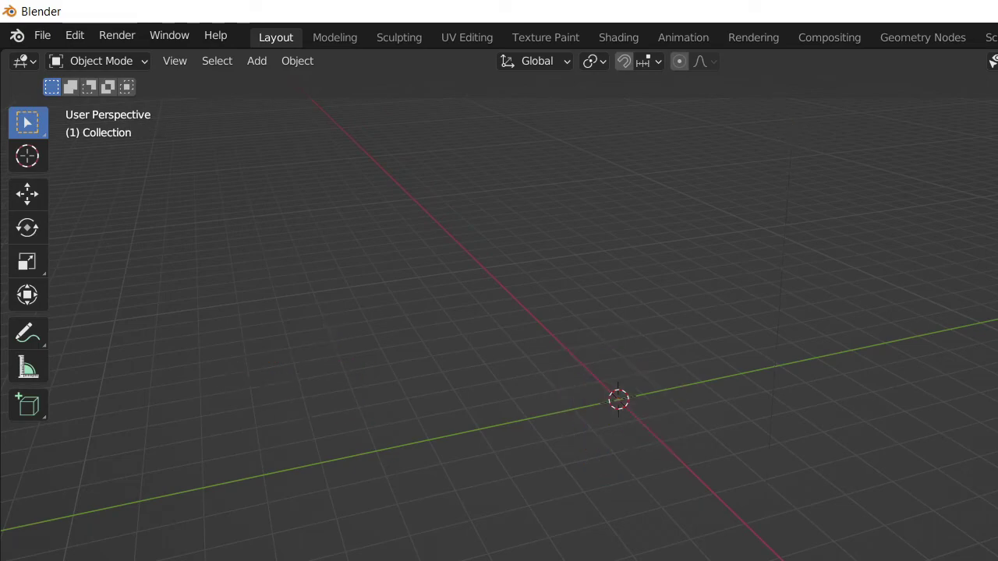
Import d_assault_orig_01_mesh.fbx from the Documents\MEGAsync Downloads folder as an FBX model
{"action": "left_click_drag", "start_coordinate": [799, 398], "coordinate": [729, 378]}
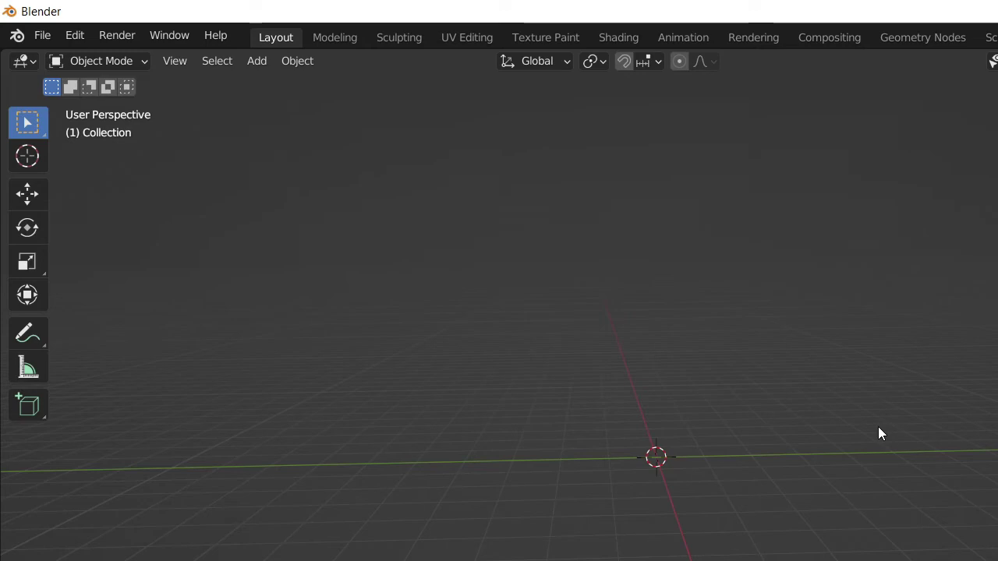
{"action": "mouse_move", "coordinate": [909, 453]}
{"action": "left_mouse_down"}
{"action": "mouse_move", "coordinate": [981, 469]}
{"action": "mouse_move", "coordinate": [902, 462]}
{"action": "left_mouse_up"}
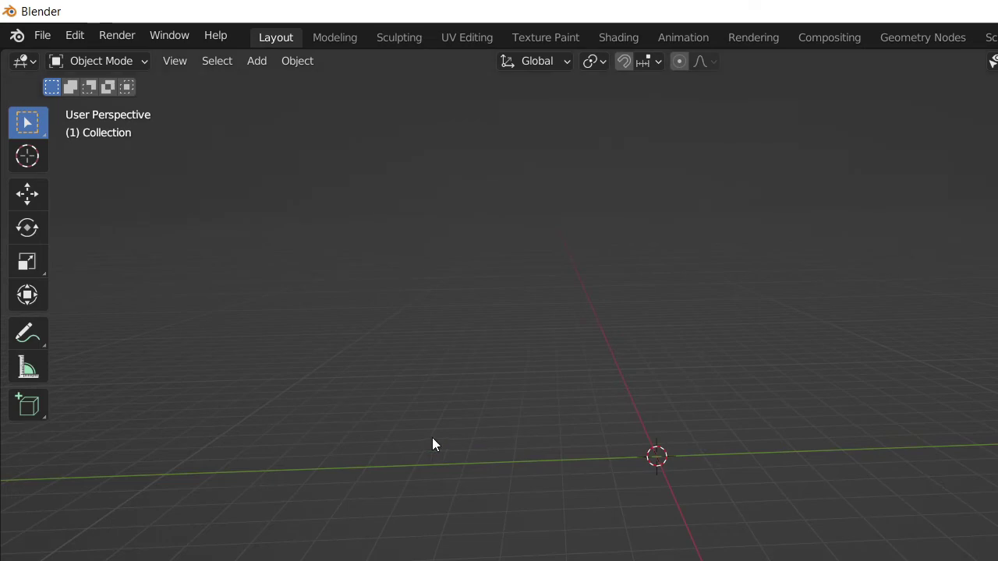
{"action": "left_click", "coordinate": [49, 36]}
{"action": "mouse_move", "coordinate": [77, 303]}
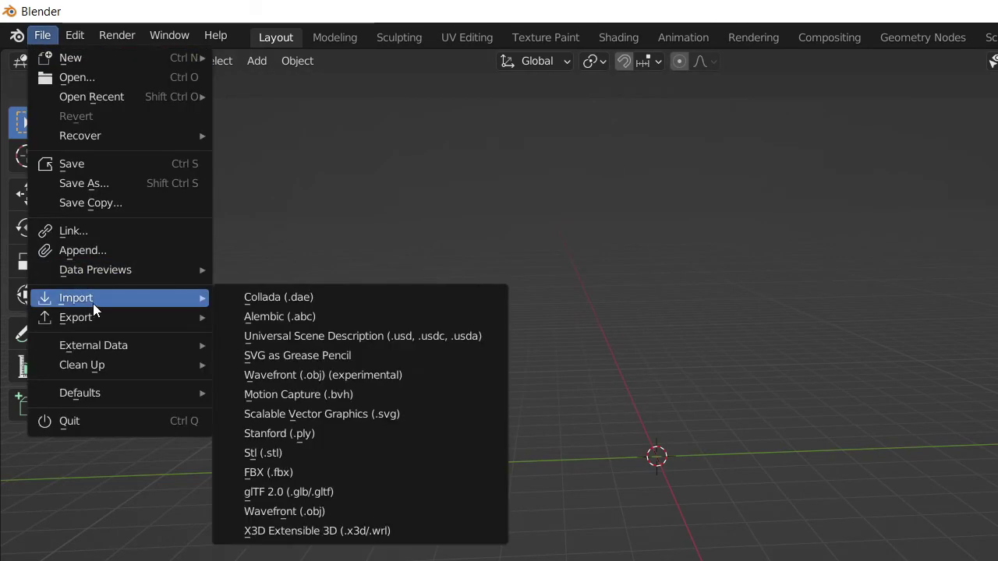
{"action": "left_click", "coordinate": [365, 472]}
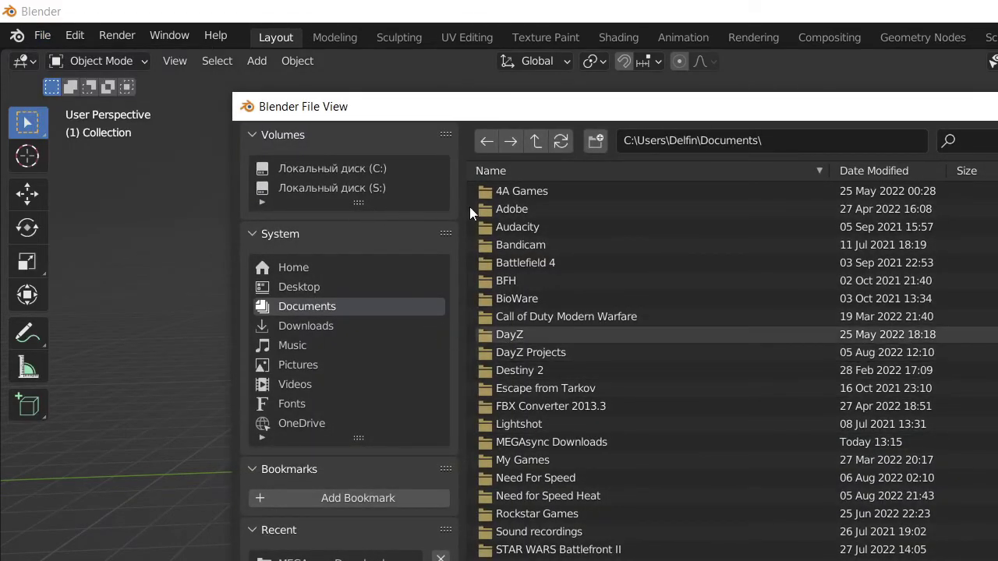
{"action": "left_click", "coordinate": [784, 141]}
{"action": "type", "text": "C:\\Users\\Delfin\\Documents\\MEGAsync Downloads"}
{"action": "key", "text": "Return"}
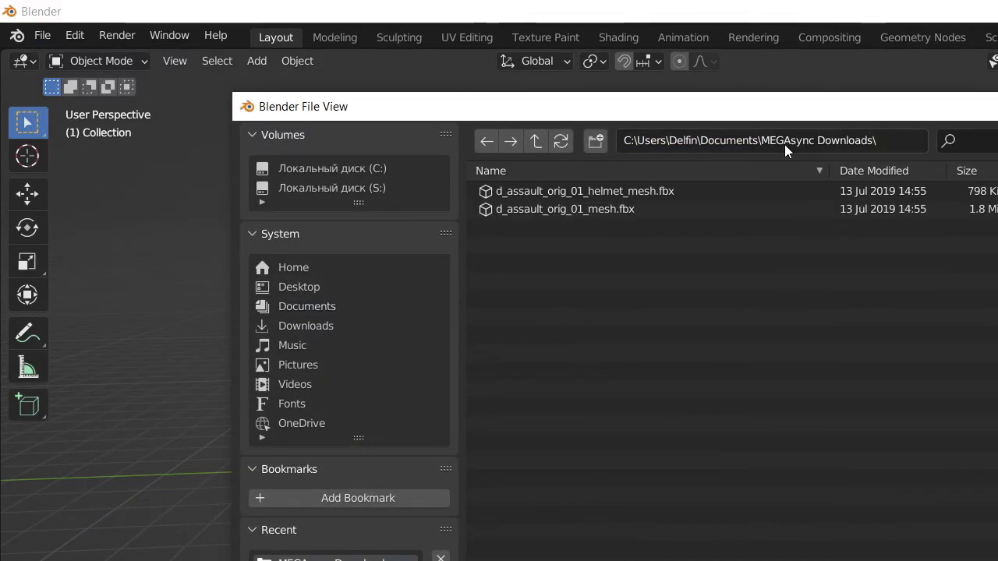
{"action": "left_click", "coordinate": [668, 193]}
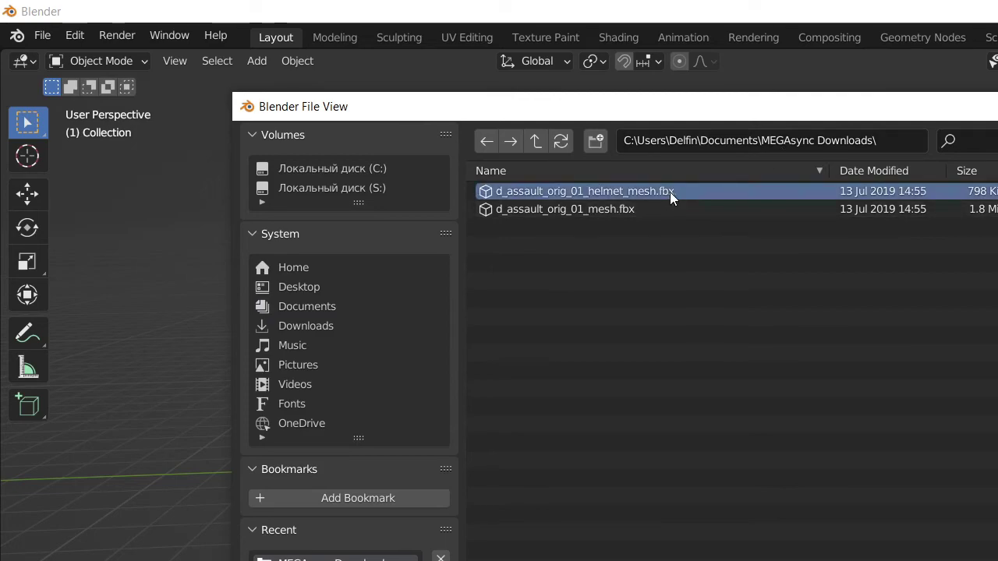
{"action": "left_click", "coordinate": [656, 204]}
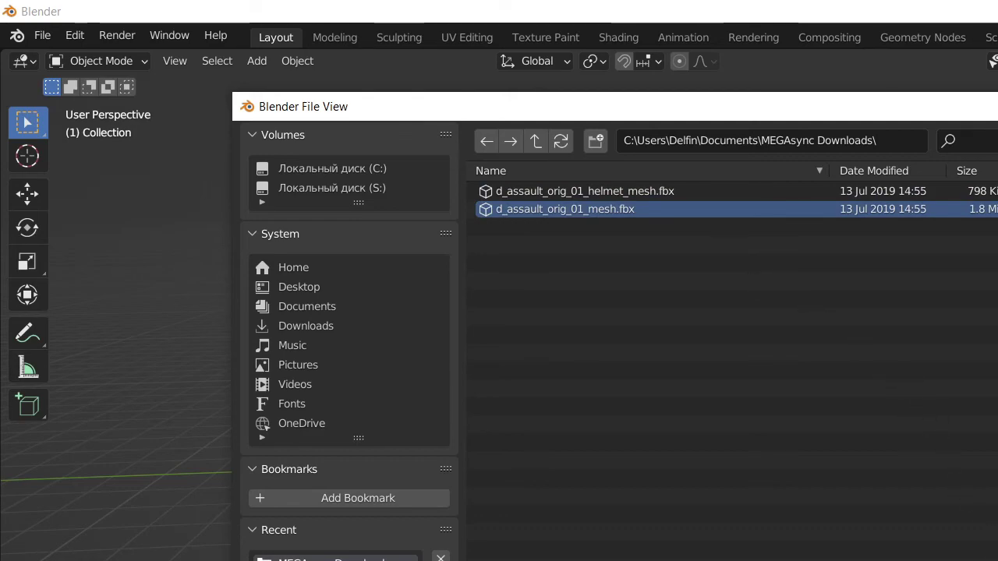
{"action": "key", "text": "Return"}
Delete the Reference armature that came with the body model
{"action": "left_click_drag", "start_coordinate": [803, 359], "coordinate": [723, 395]}
{"action": "scroll", "coordinate": [723, 395], "scroll_direction": "up", "scroll_amount": 6}
{"action": "scroll", "coordinate": [781, 430], "scroll_direction": "down", "scroll_amount": 2}
{"action": "left_click_drag", "start_coordinate": [781, 430], "coordinate": [832, 398]}
{"action": "scroll", "coordinate": [831, 398], "scroll_direction": "up", "scroll_amount": 2}
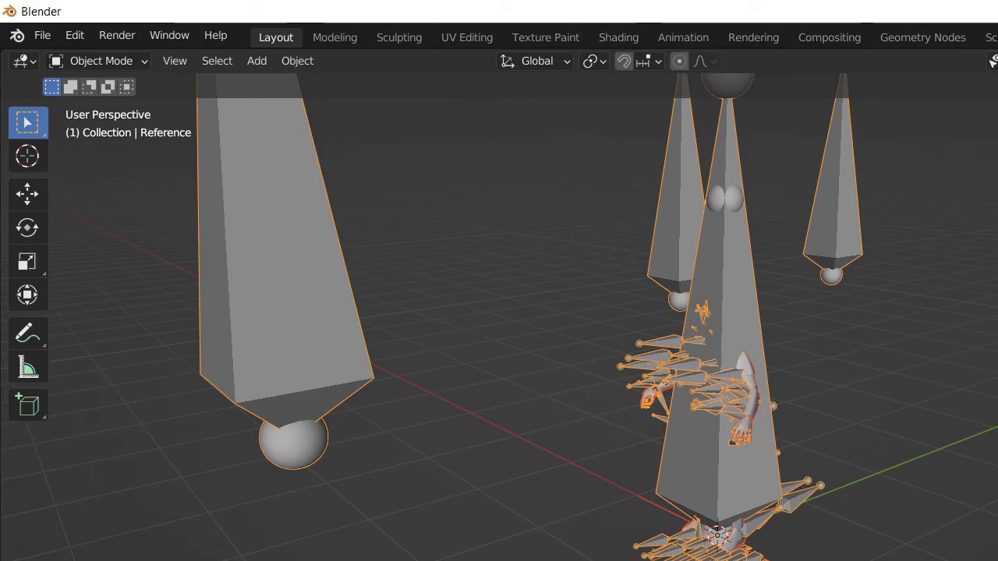
{"action": "key", "text": "Delete"}
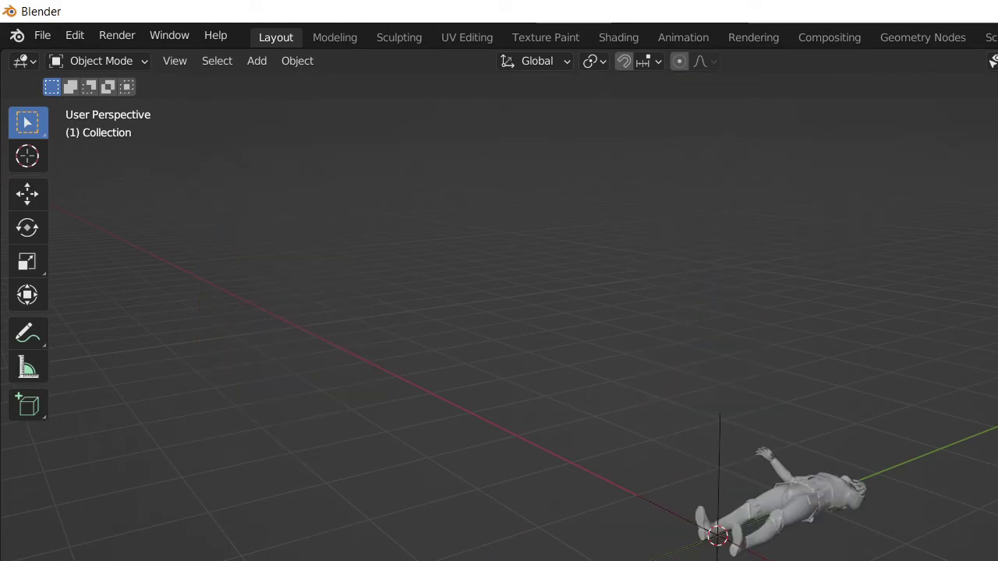
Examine the headless stormtrooper body up close and check the body mesh's topology in Edit Mode
{"action": "left_click_drag", "start_coordinate": [951, 447], "coordinate": [844, 510]}
{"action": "scroll", "coordinate": [912, 550], "scroll_direction": "up", "scroll_amount": 2}
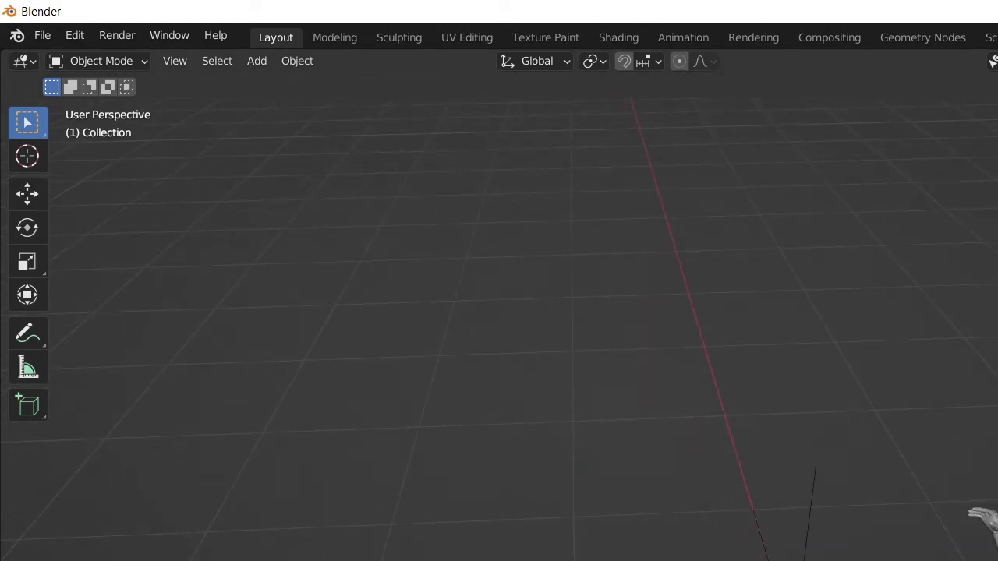
{"action": "left_click_drag", "start_coordinate": [945, 558], "coordinate": [590, 360]}
{"action": "scroll", "coordinate": [730, 474], "scroll_direction": "up", "scroll_amount": 3}
{"action": "left_click_drag", "start_coordinate": [731, 470], "coordinate": [896, 558]}
{"action": "key", "text": "a"}
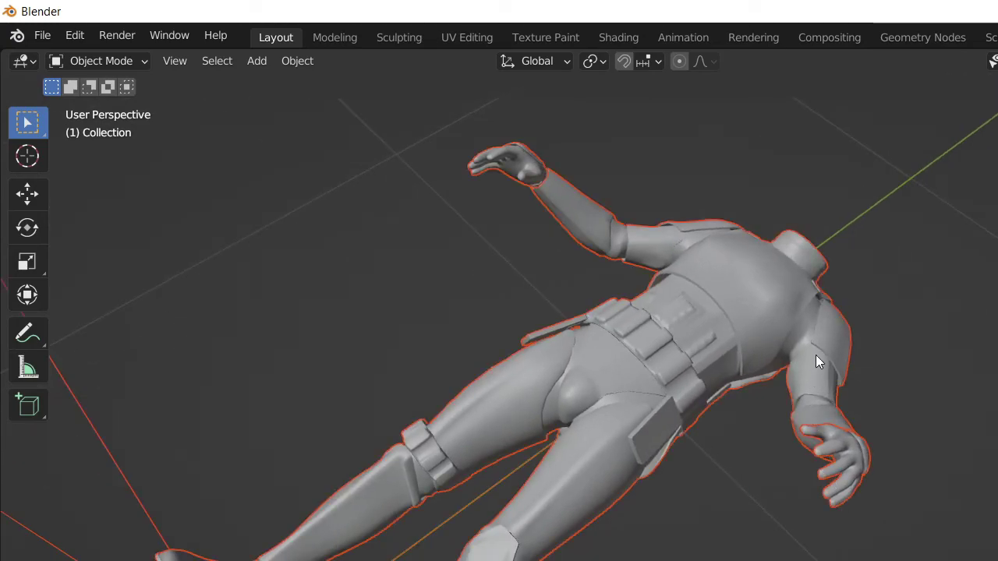
{"action": "left_click_drag", "start_coordinate": [855, 289], "coordinate": [795, 352]}
{"action": "left_click", "coordinate": [749, 397]}
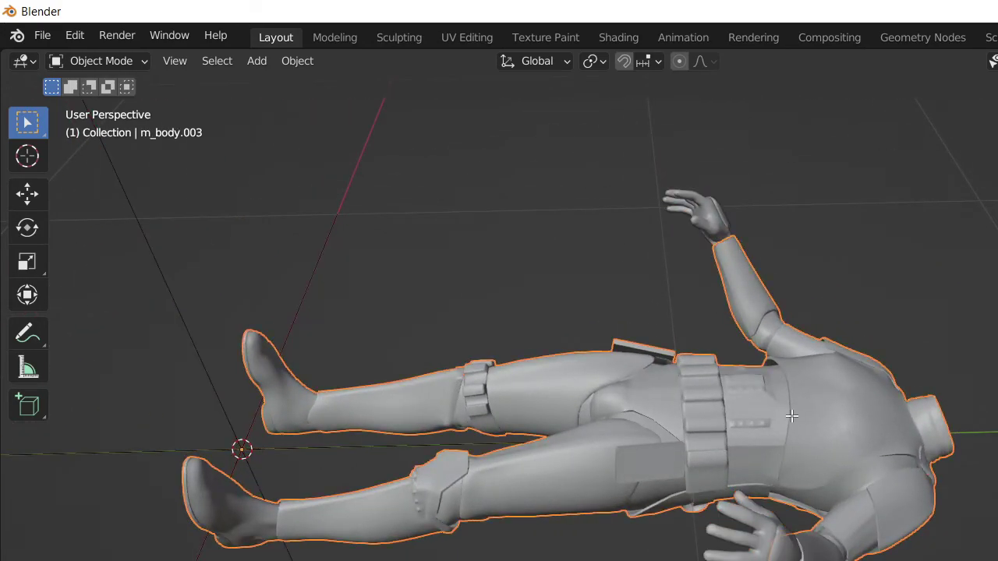
{"action": "key", "text": "Tab"}
{"action": "left_click_drag", "start_coordinate": [808, 423], "coordinate": [890, 492]}
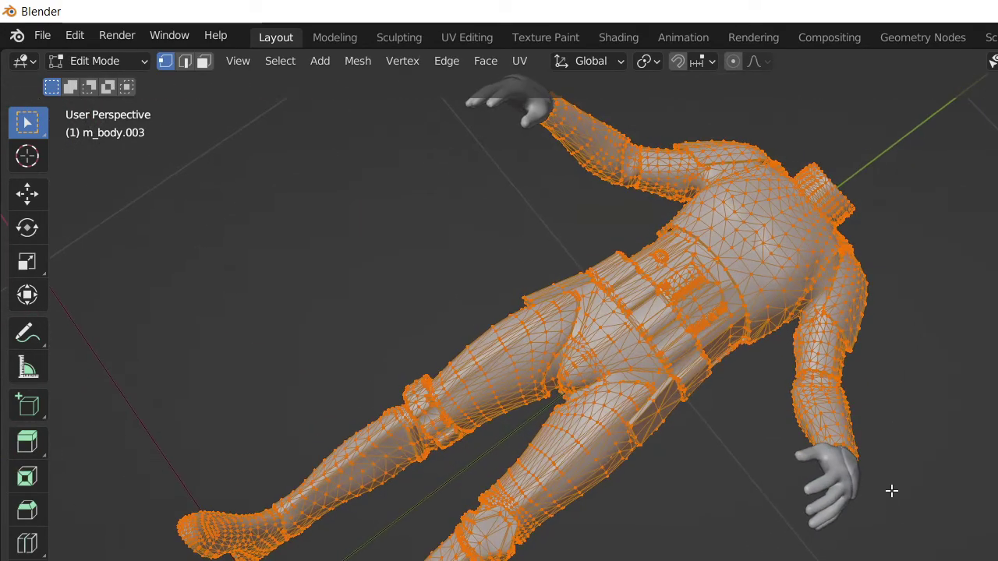
{"action": "key", "text": "Tab"}
Delete the selected stormtrooper body mesh in Object Mode
{"action": "scroll", "coordinate": [822, 398], "scroll_direction": "up", "scroll_amount": 1}
{"action": "left_click_drag", "start_coordinate": [822, 398], "coordinate": [764, 366]}
{"action": "scroll", "coordinate": [712, 329], "scroll_direction": "down", "scroll_amount": 3}
{"action": "key", "text": "Delete"}
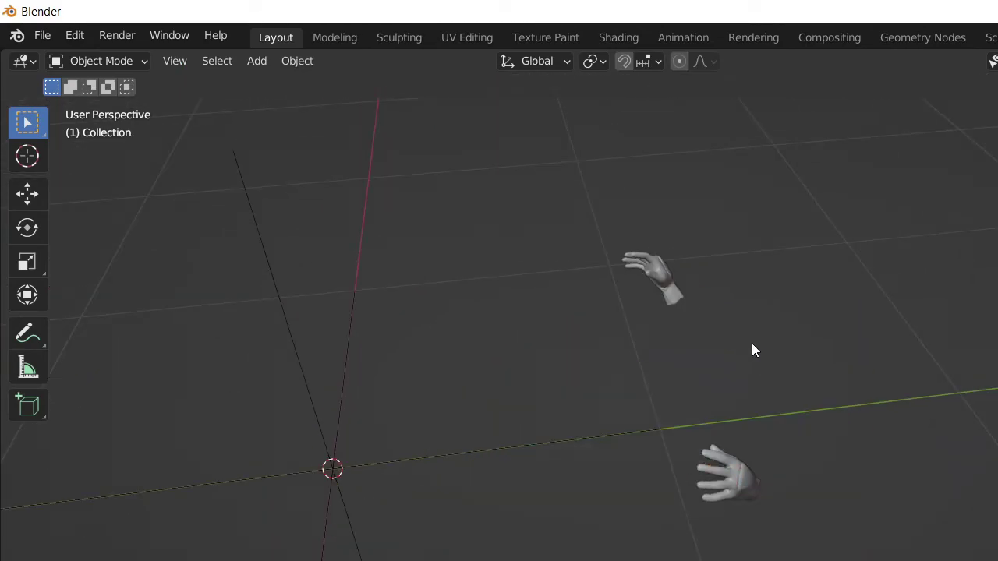
Undo the deletions and the body model import back to the empty scene
{"action": "key", "text": "ctrl+z"}
{"action": "key", "text": "ctrl+z"}
{"action": "key", "text": "ctrl+z"}
{"action": "key", "text": "ctrl+z"}
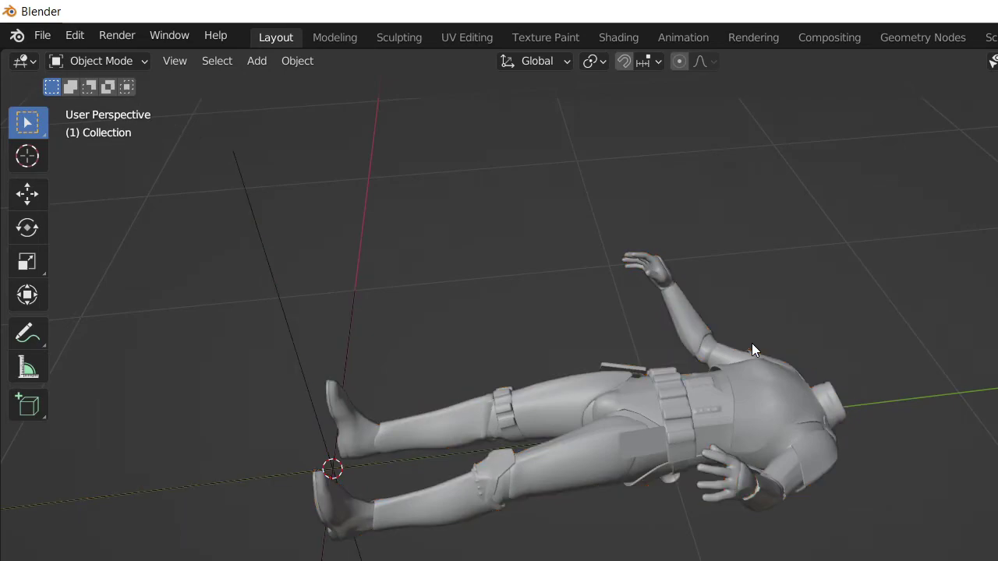
{"action": "key", "text": "ctrl+z"}
{"action": "key", "text": "ctrl+z"}
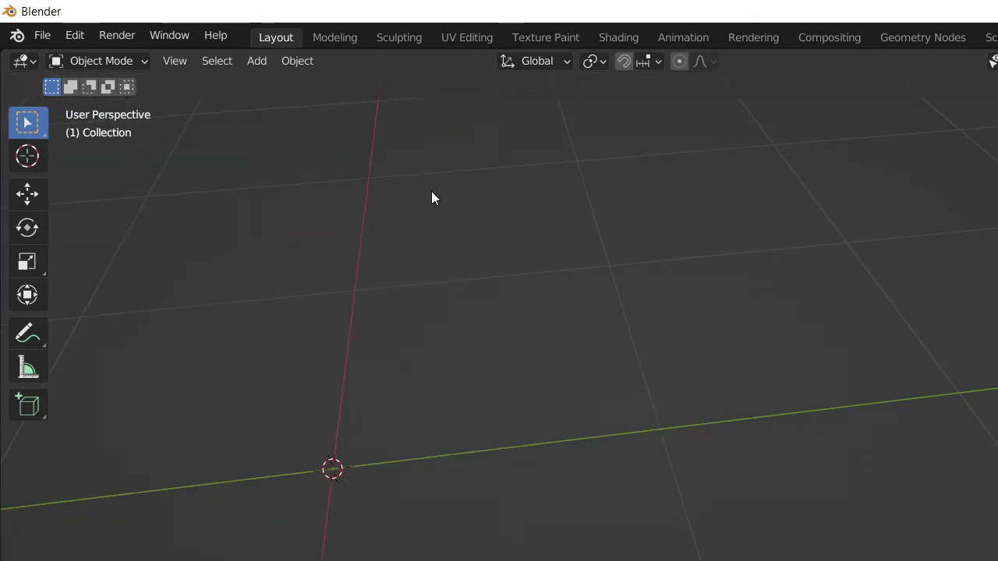
Import d_assault_orig_01_helmet_mesh.fbx as an FBX model and delete its Reference armature
{"action": "left_click", "coordinate": [45, 37]}
{"action": "mouse_move", "coordinate": [100, 297]}
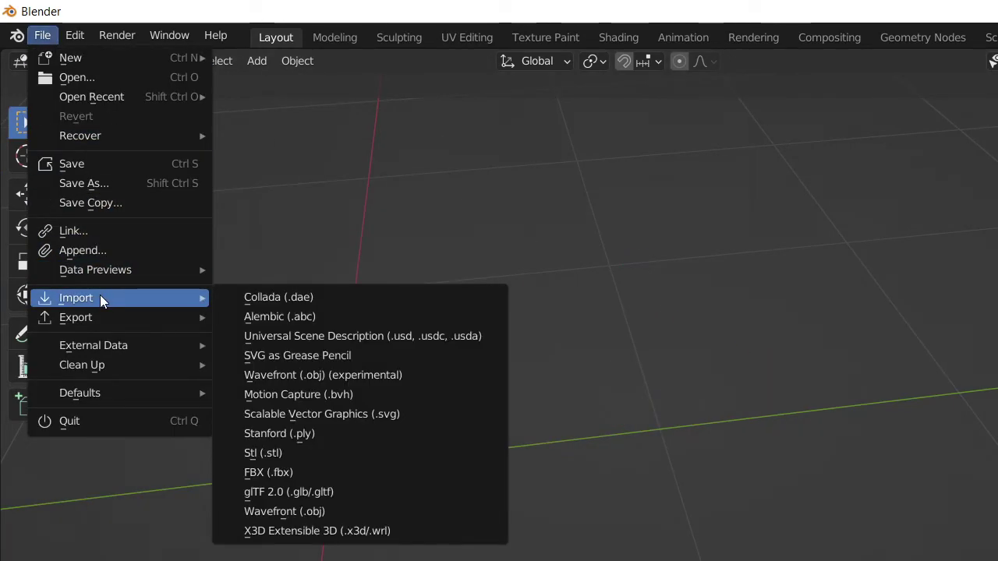
{"action": "left_click", "coordinate": [261, 473]}
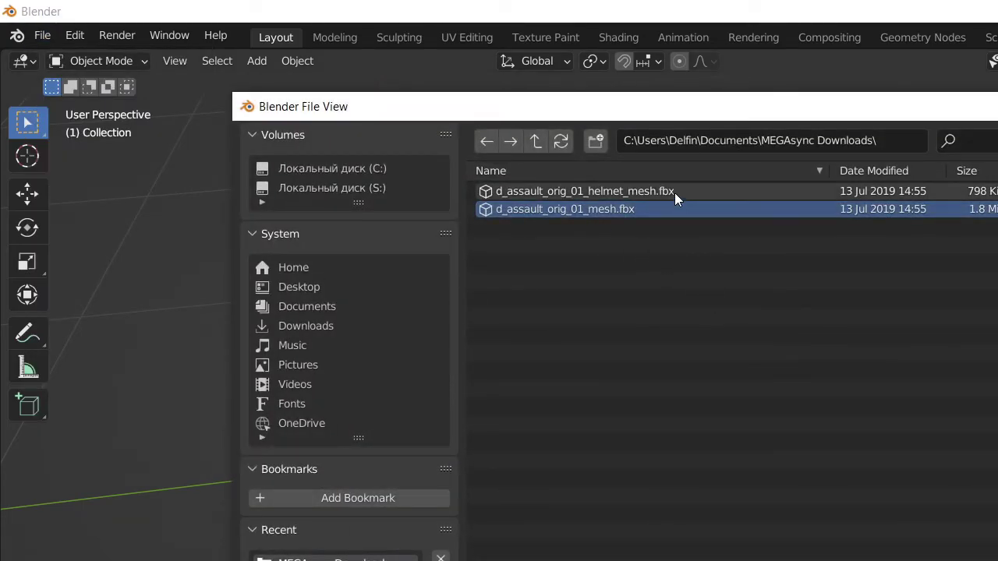
{"action": "double_click", "coordinate": [674, 193]}
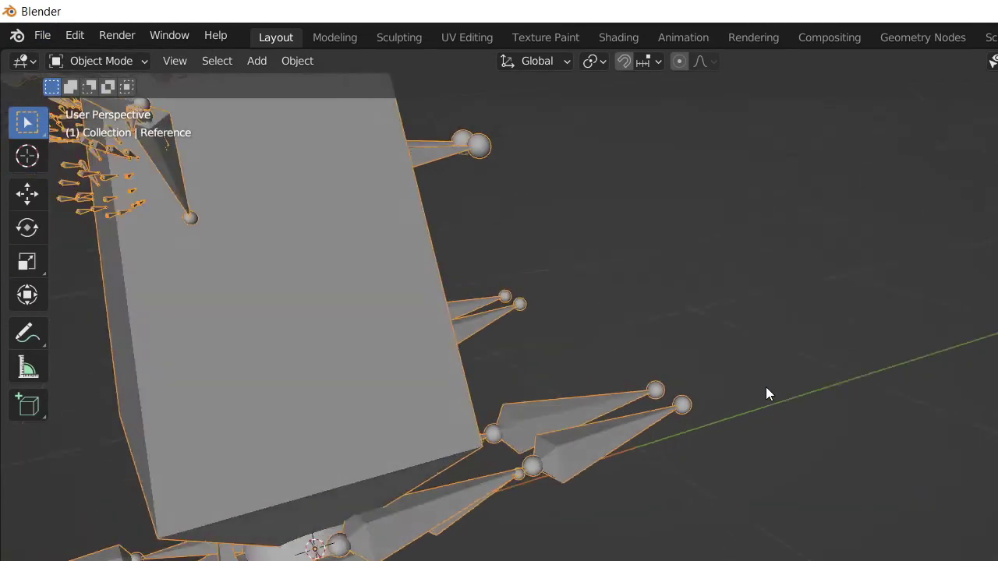
{"action": "scroll", "coordinate": [766, 390], "scroll_direction": "down", "scroll_amount": 5}
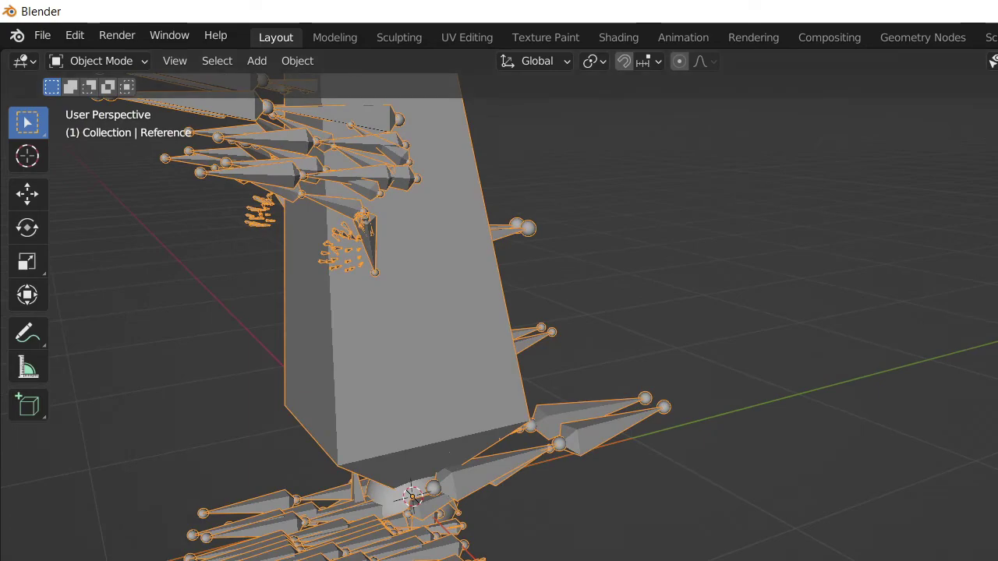
{"action": "key", "text": "Delete"}
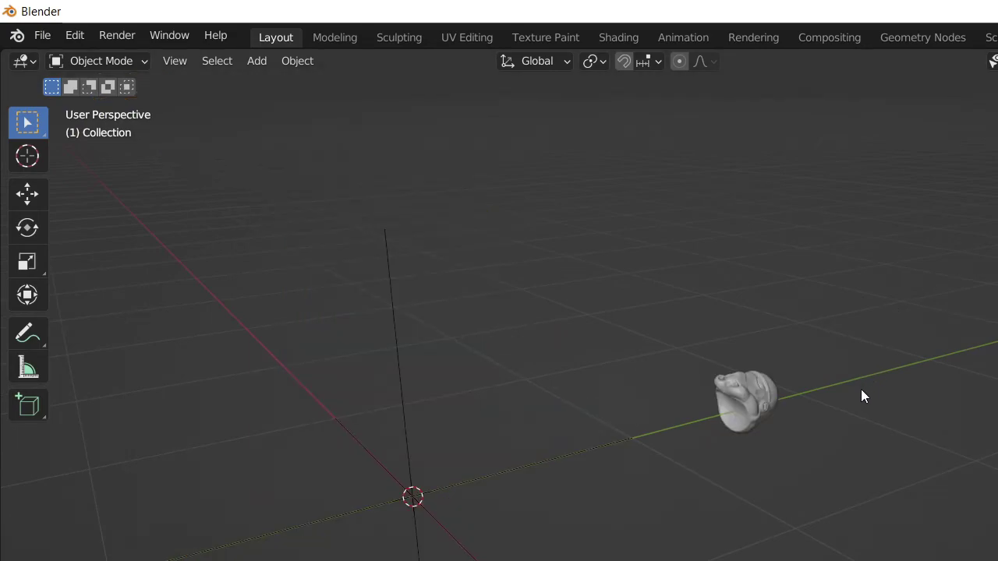
Examine the helmet mesh from several sides and compare it with the Stormtrooper image on the p3dm.ru model page
{"action": "scroll", "coordinate": [860, 389], "scroll_direction": "up", "scroll_amount": 3}
{"action": "left_click_drag", "start_coordinate": [674, 510], "coordinate": [835, 462]}
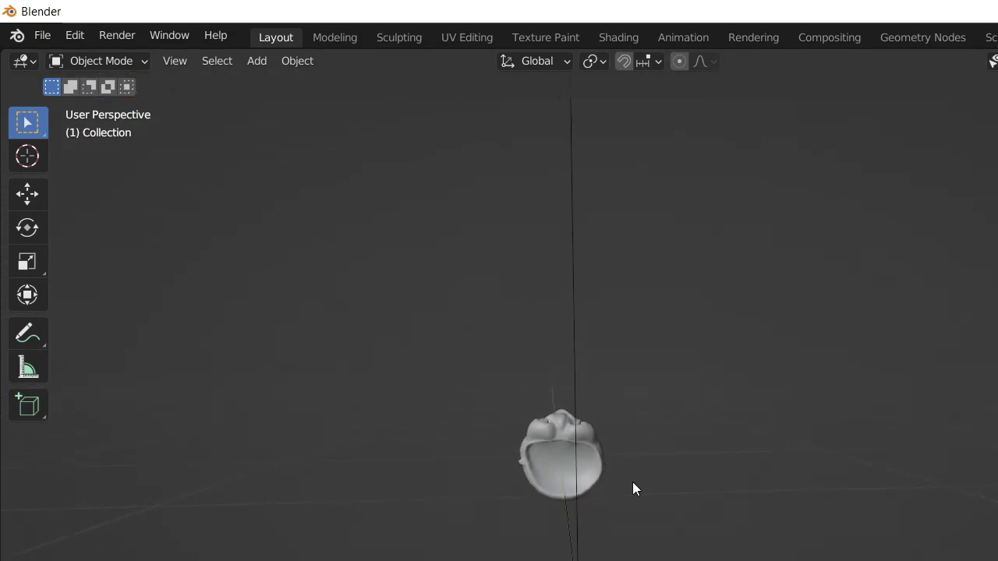
{"action": "scroll", "coordinate": [632, 482], "scroll_direction": "up", "scroll_amount": 5}
{"action": "left_click_drag", "start_coordinate": [522, 431], "coordinate": [634, 433]}
{"action": "scroll", "coordinate": [781, 353], "scroll_direction": "down", "scroll_amount": 2}
{"action": "scroll", "coordinate": [730, 424], "scroll_direction": "down", "scroll_amount": 4}
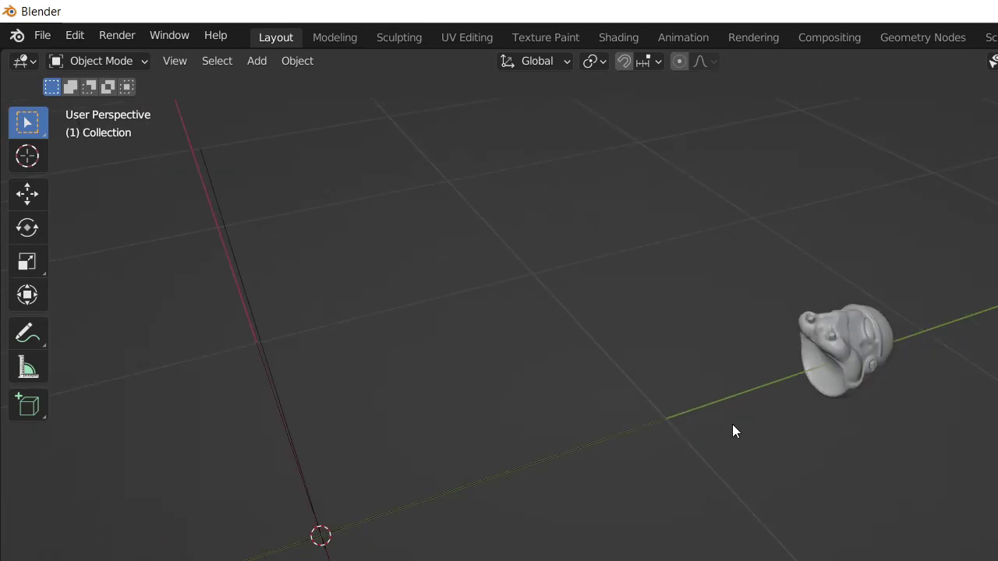
{"action": "left_click_drag", "start_coordinate": [730, 424], "coordinate": [436, 540]}
{"action": "scroll", "coordinate": [616, 414], "scroll_direction": "up", "scroll_amount": 5}
{"action": "left_click_drag", "start_coordinate": [589, 443], "coordinate": [790, 489]}
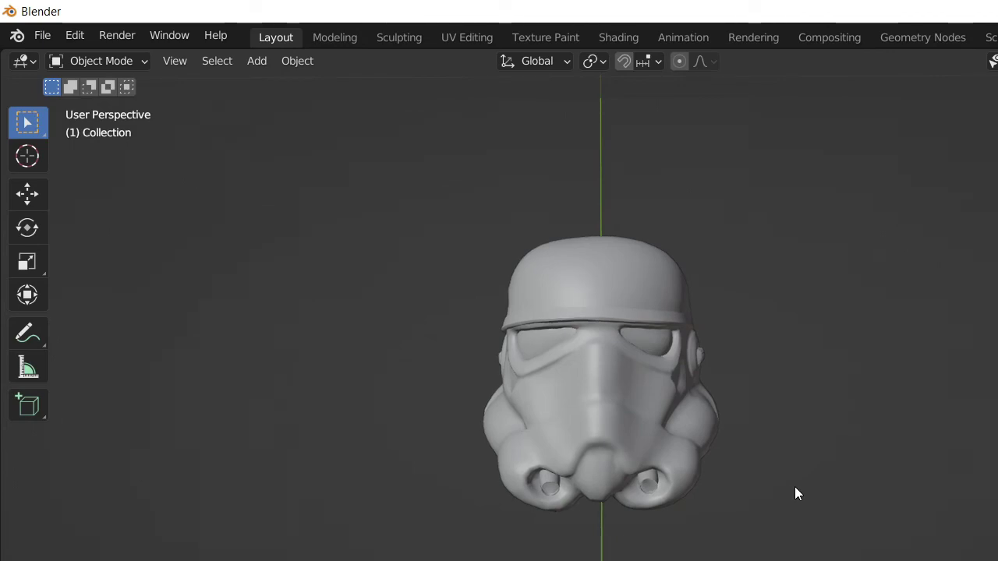
{"action": "left_click_drag", "start_coordinate": [582, 494], "coordinate": [775, 403]}
{"action": "key", "text": "alt+Tab"}
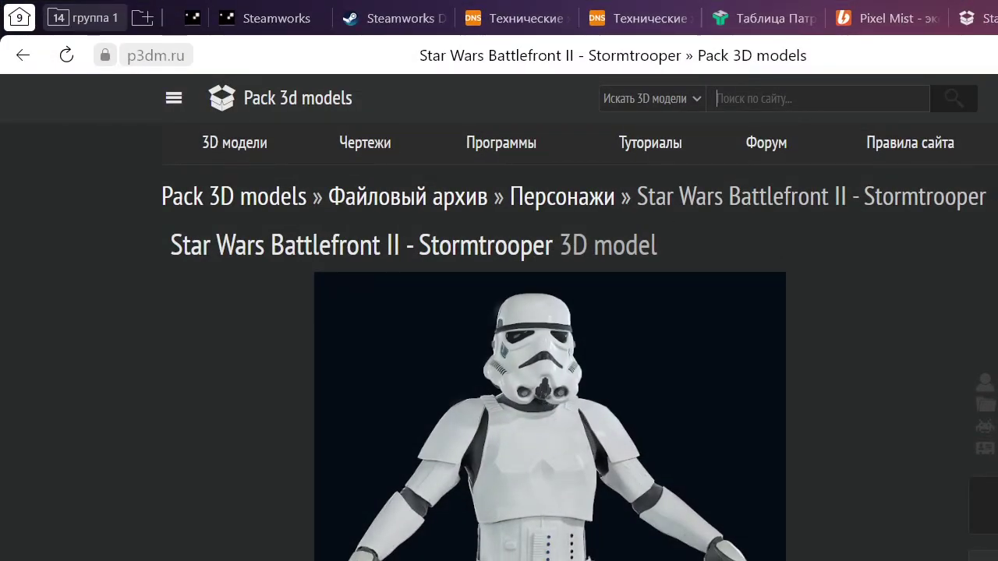
{"action": "key", "text": "alt+Tab"}
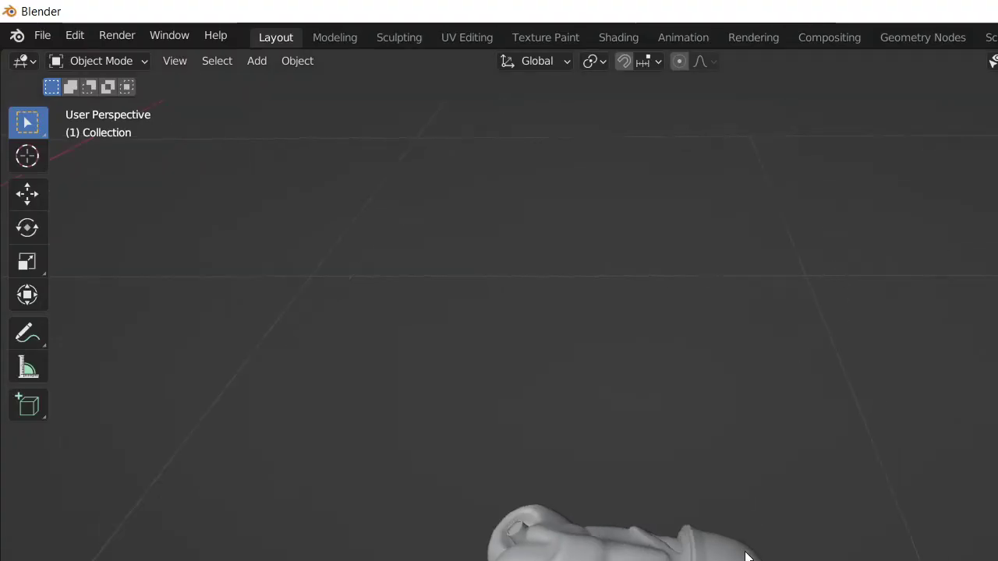
Put the helmet mesh into Edit Mode and select all of its vertices
{"action": "left_click_drag", "start_coordinate": [733, 517], "coordinate": [726, 364]}
{"action": "left_click", "coordinate": [608, 372]}
{"action": "key", "text": "Tab"}
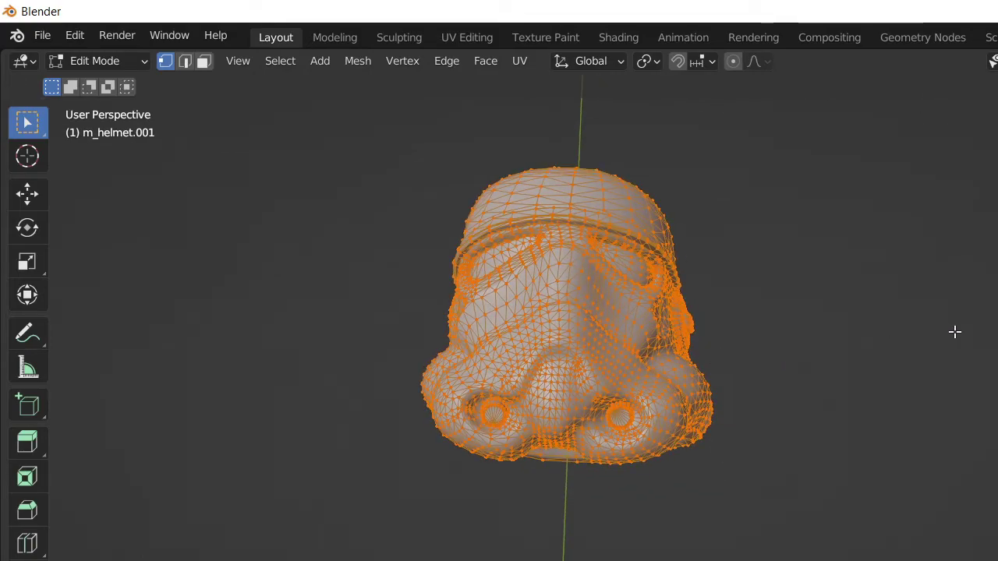
{"action": "key", "text": "alt+a"}
{"action": "key", "text": "a"}
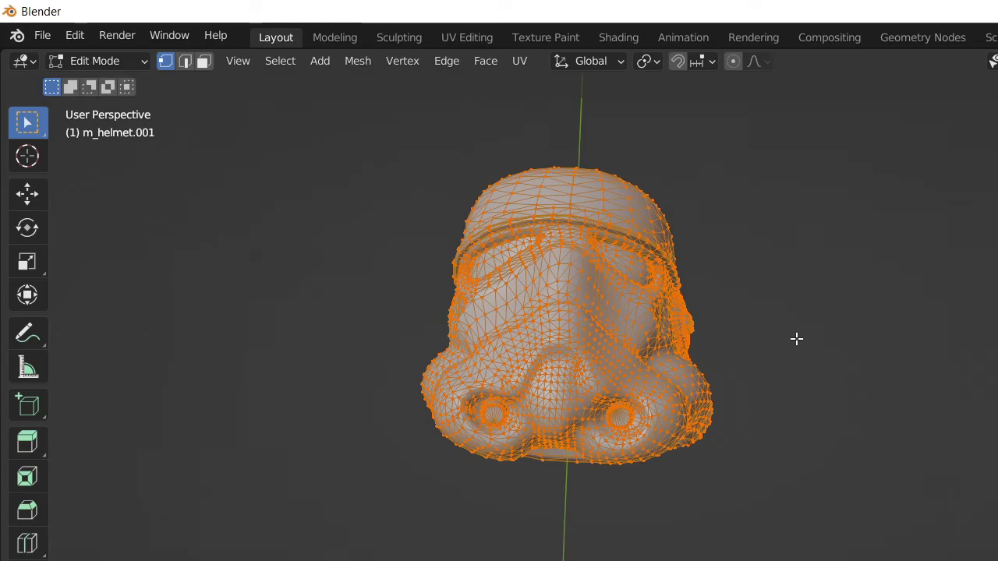
{"action": "scroll", "coordinate": [795, 339], "scroll_direction": "down", "scroll_amount": 2}
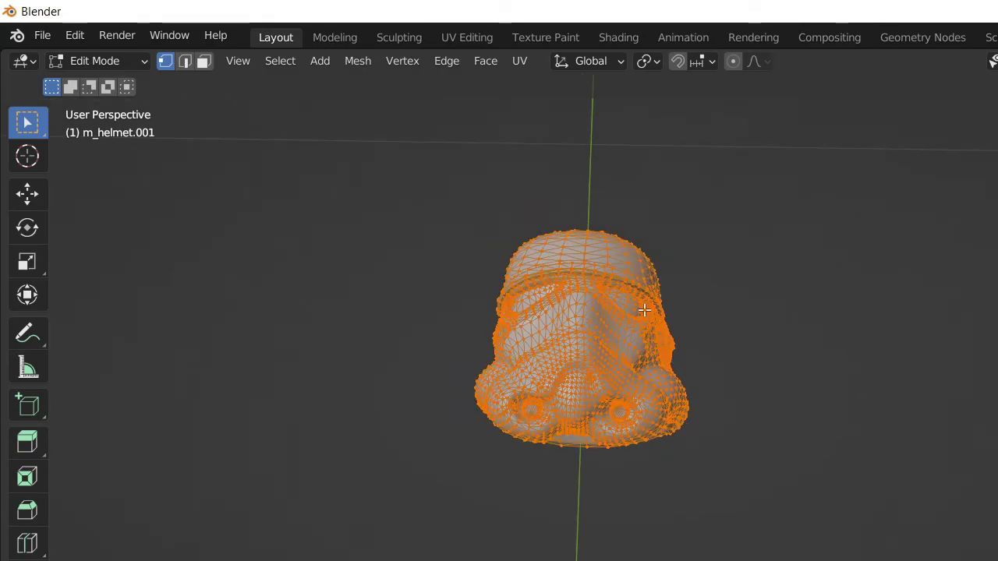
{"action": "left_click", "coordinate": [46, 36]}
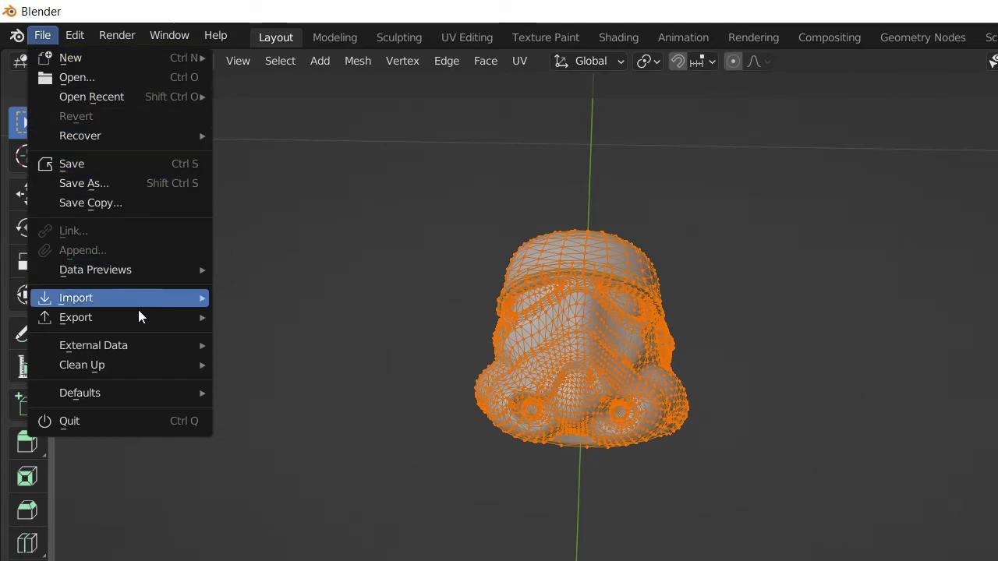
{"action": "mouse_move", "coordinate": [133, 314]}
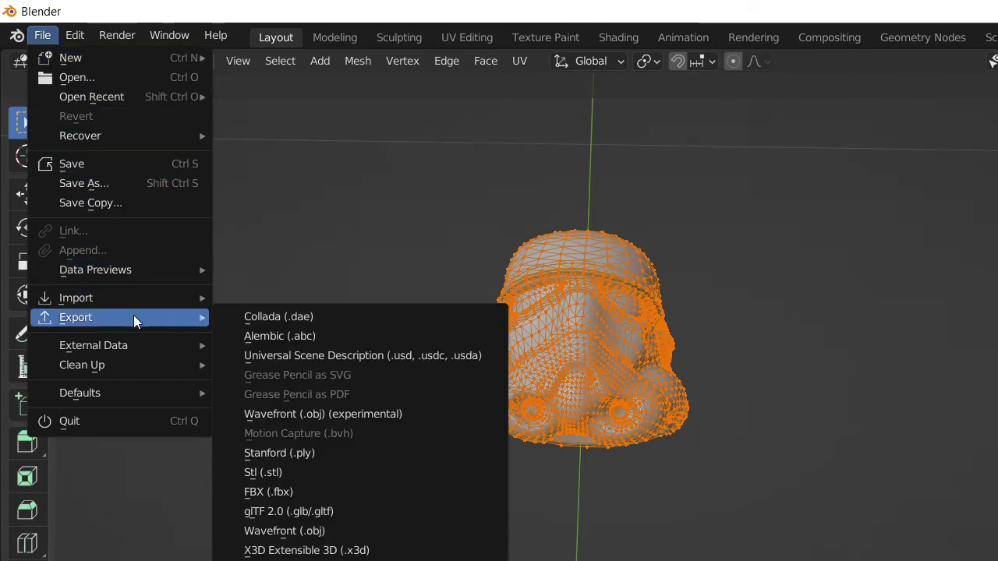
{"action": "left_click", "coordinate": [321, 486]}
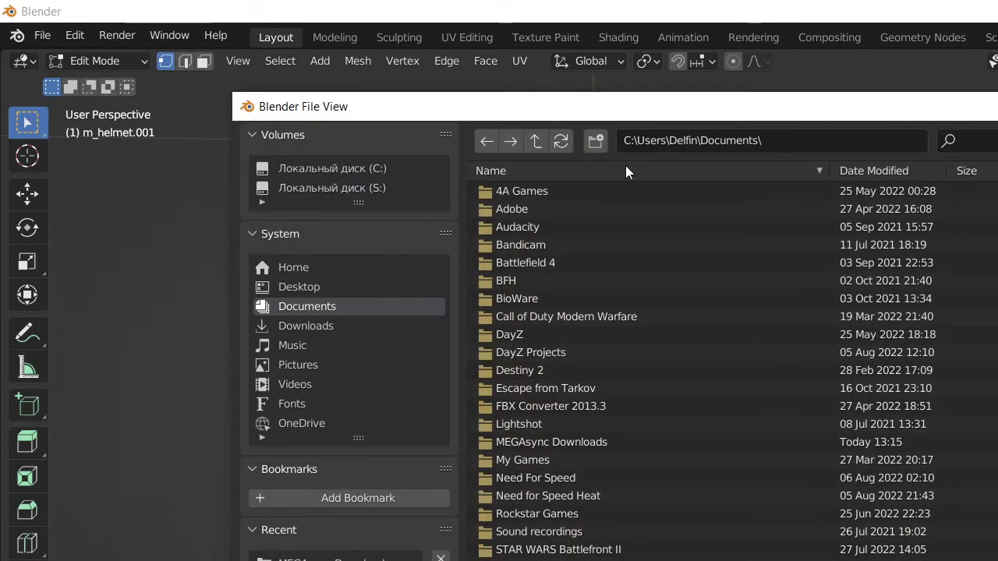
{"action": "scroll", "coordinate": [718, 291], "scroll_direction": "down", "scroll_amount": 3}
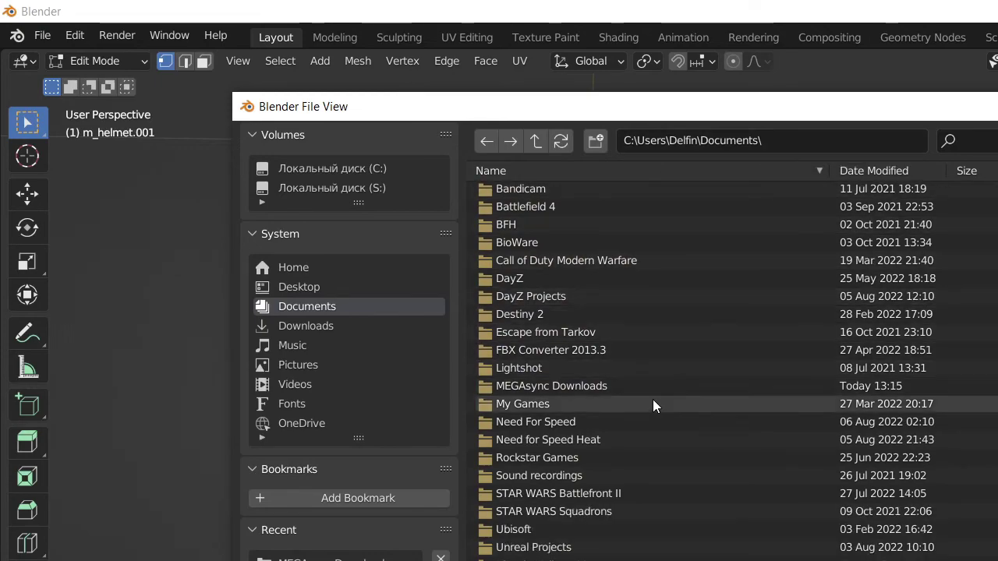
{"action": "scroll", "coordinate": [656, 405], "scroll_direction": "up", "scroll_amount": 3}
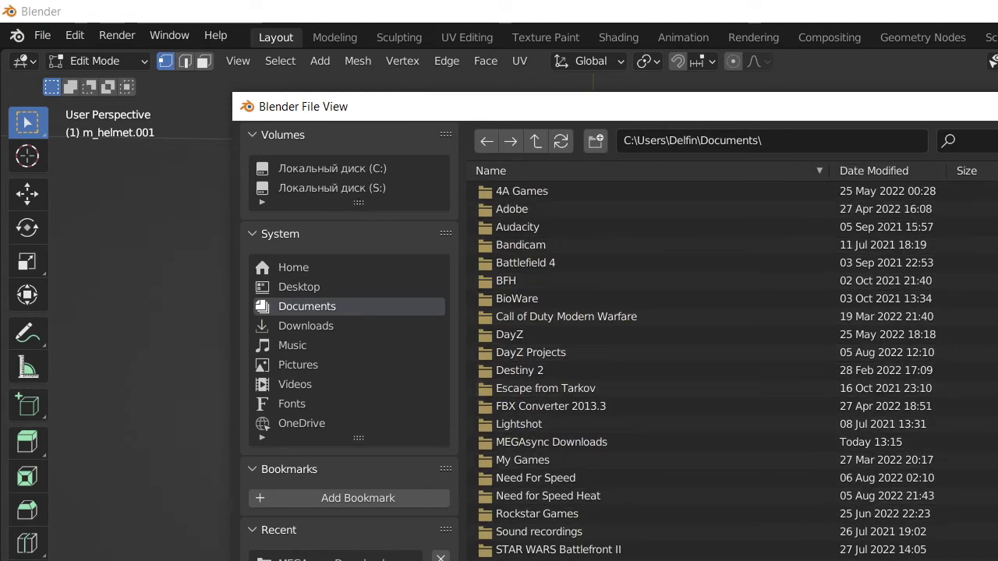
{"action": "key", "text": "Escape"}
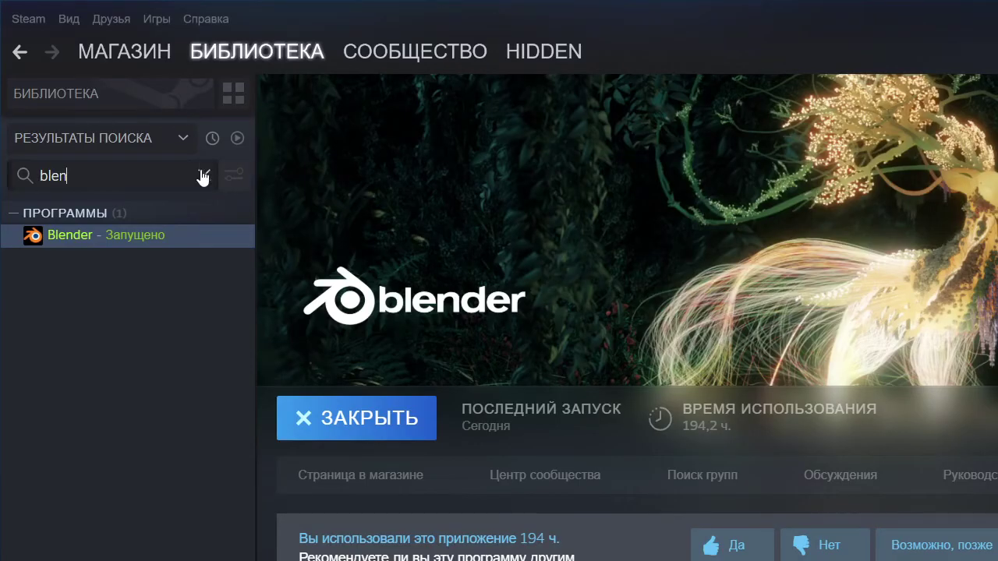
In Steam, search the library for "dayz" and launch DayZ Tools with its default launch option
{"action": "left_click", "coordinate": [204, 176]}
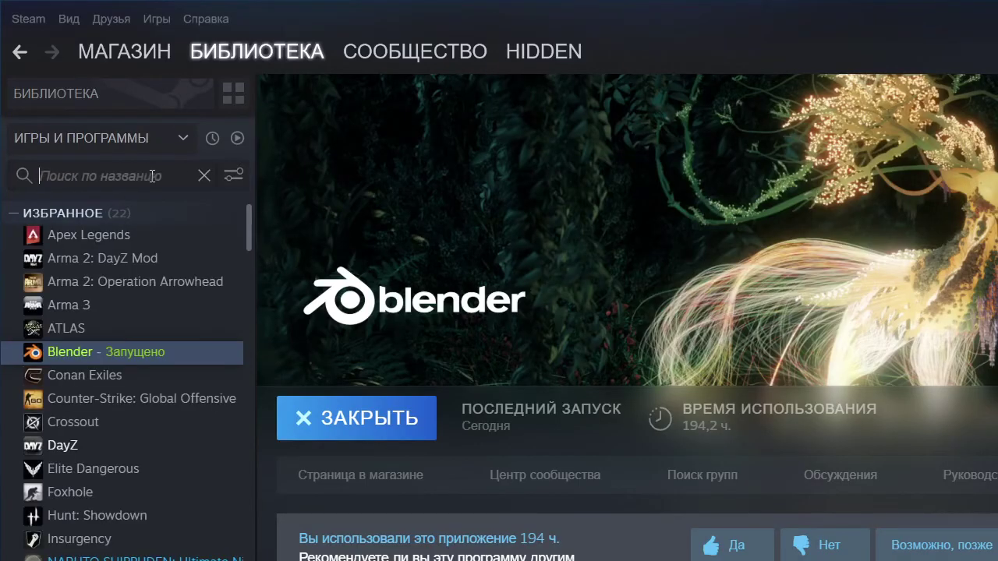
{"action": "type", "text": "вфня"}
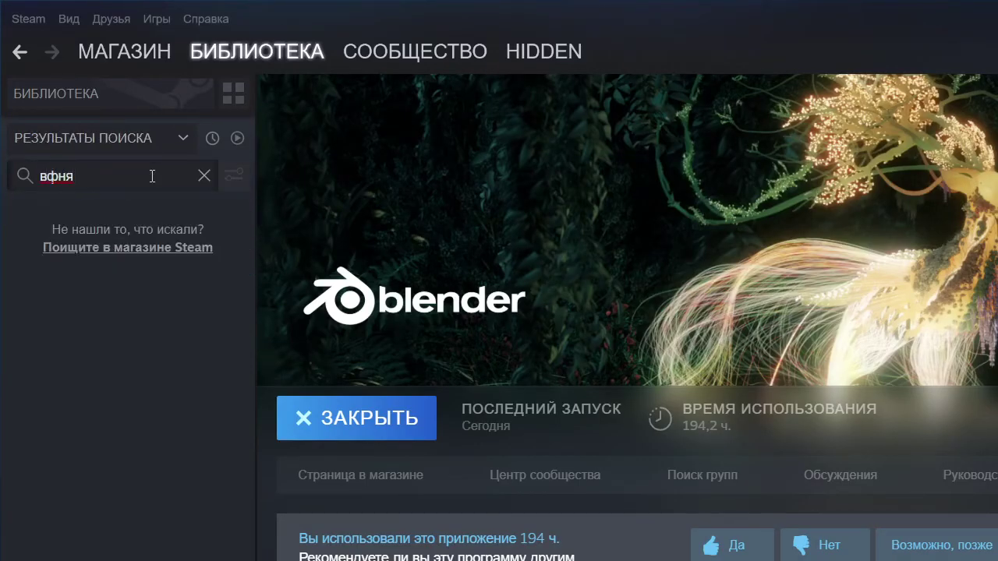
{"action": "key", "text": "BackSpace"}
{"action": "key", "text": "BackSpace"}
{"action": "type", "text": "dayz"}
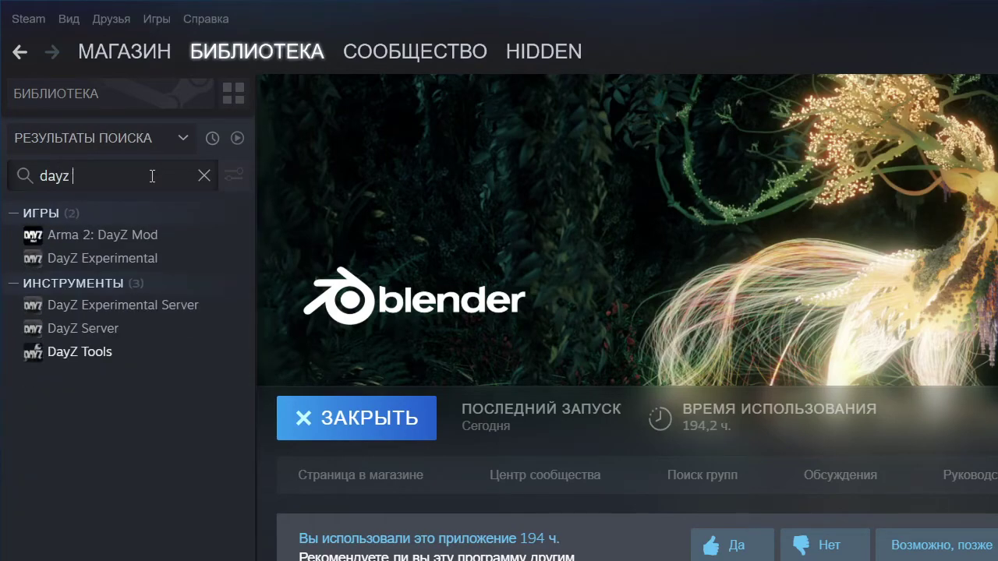
{"action": "left_click", "coordinate": [214, 381]}
{"action": "left_click", "coordinate": [361, 420]}
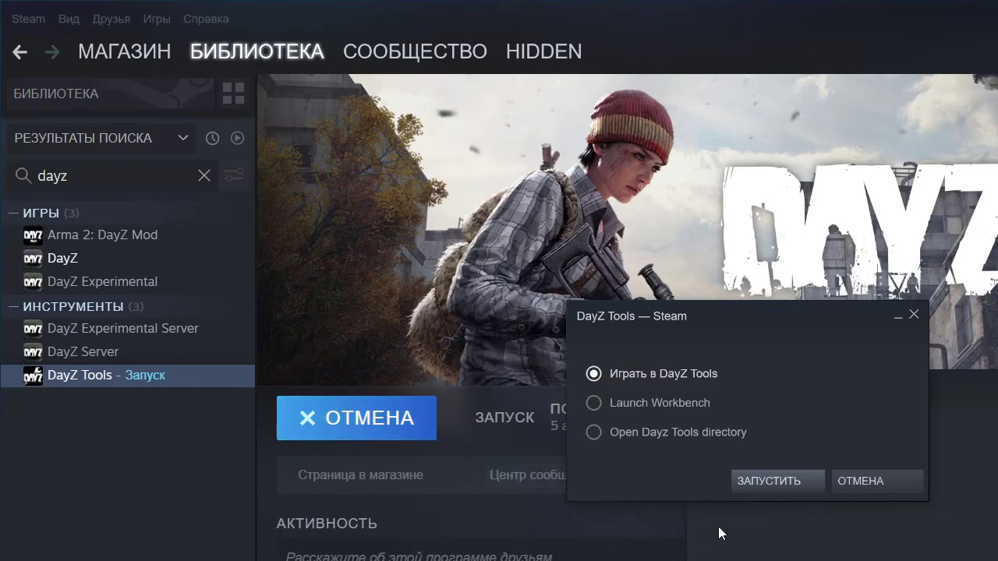
{"action": "left_click", "coordinate": [771, 482]}
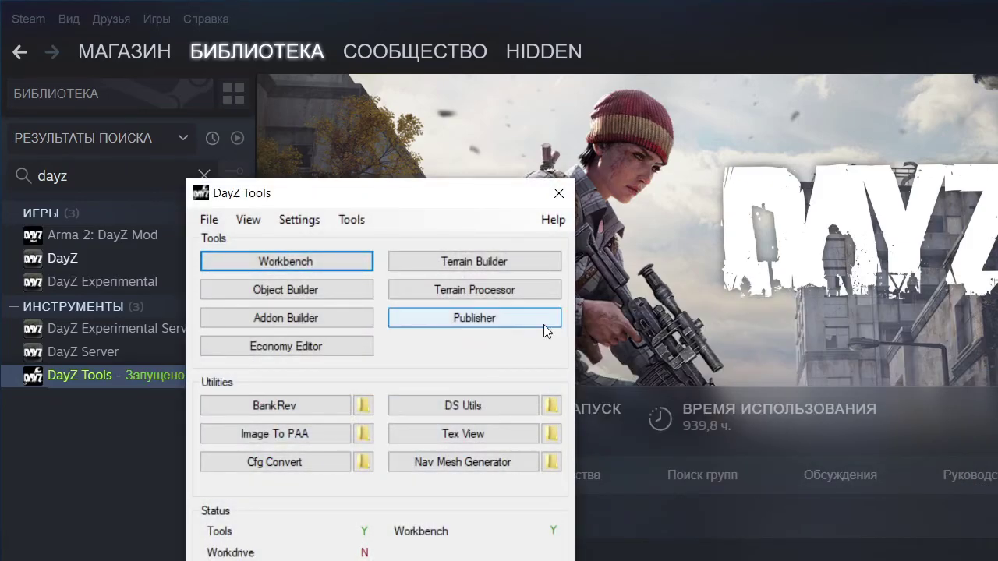
Mount the P: work drive with DayZ Tools and switch back to Blender
{"action": "left_click", "coordinate": [366, 218]}
{"action": "left_click", "coordinate": [401, 241]}
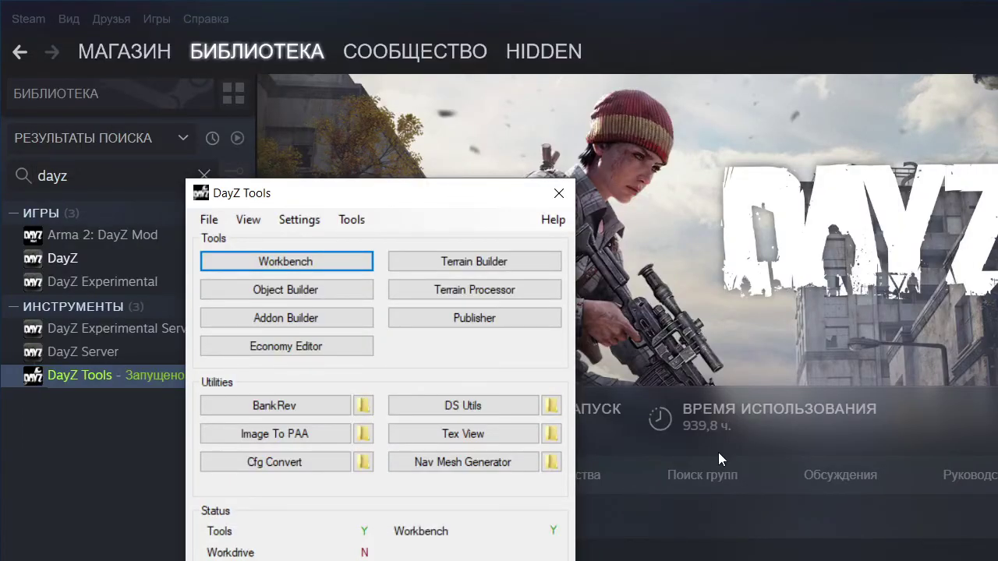
{"action": "key", "text": "alt+Tab"}
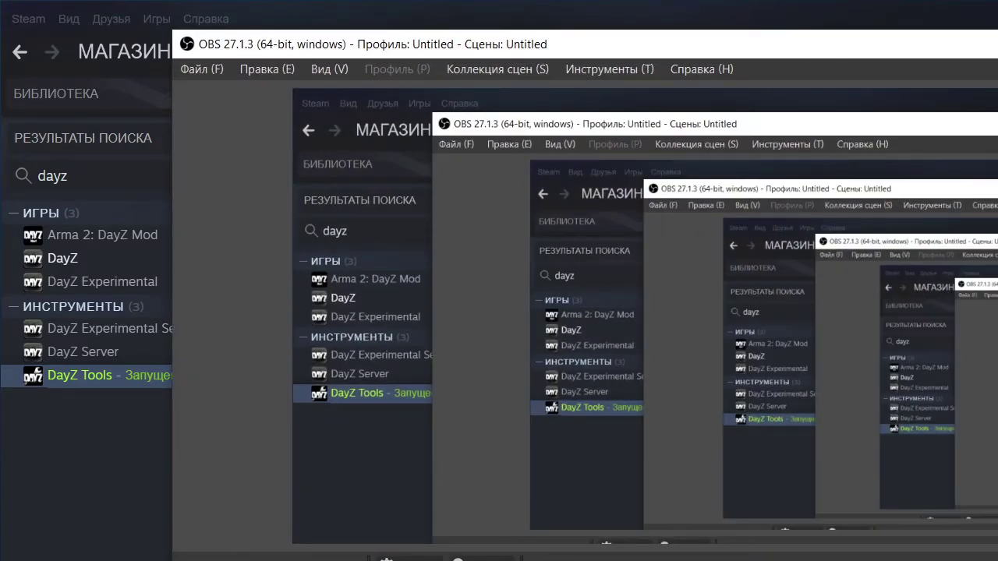
{"action": "key", "text": "alt+Tab"}
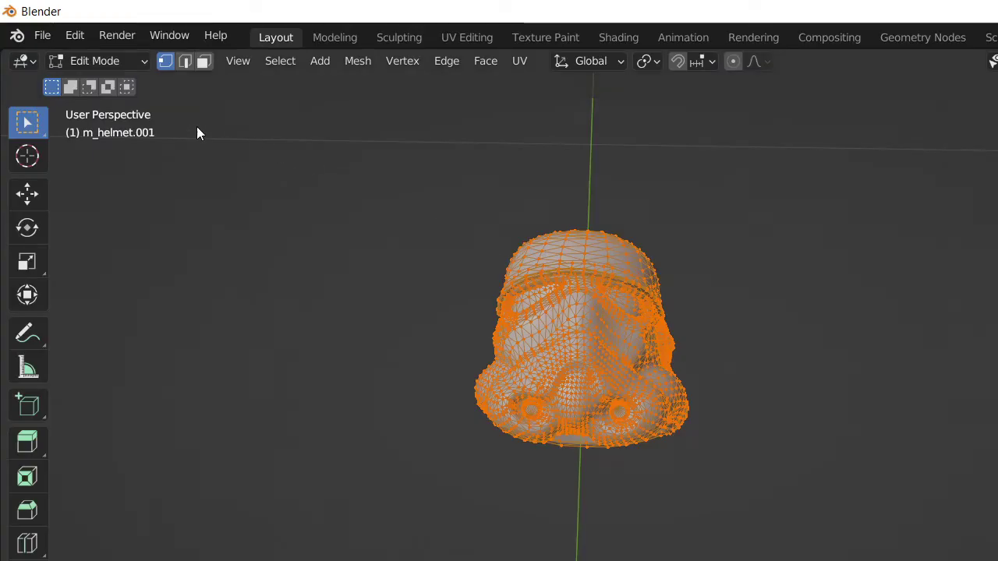
Start an FBX export of the helmet and browse from the Documents folder up to the root of drive C:
{"action": "left_click", "coordinate": [37, 37]}
{"action": "mouse_move", "coordinate": [86, 326]}
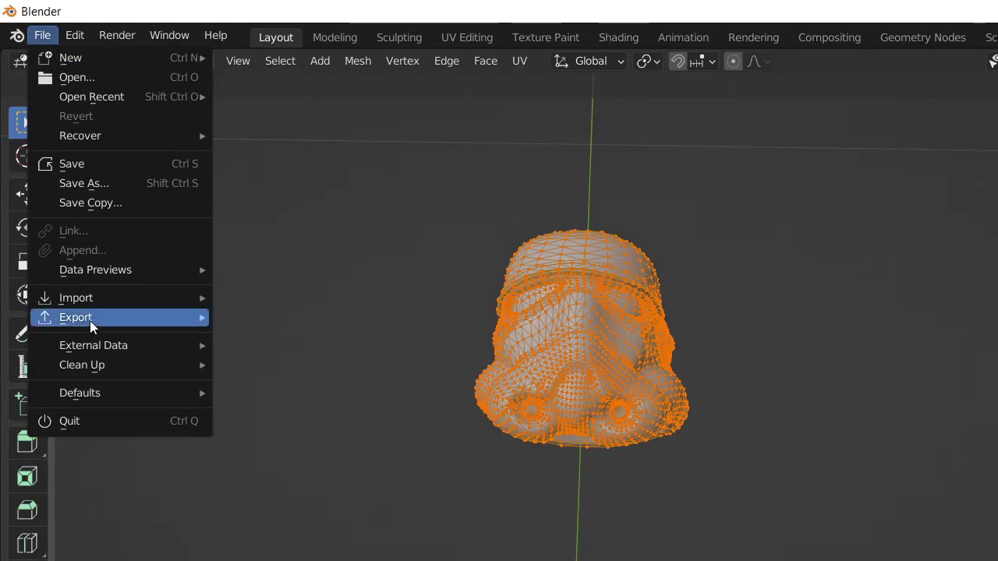
{"action": "left_click", "coordinate": [353, 490]}
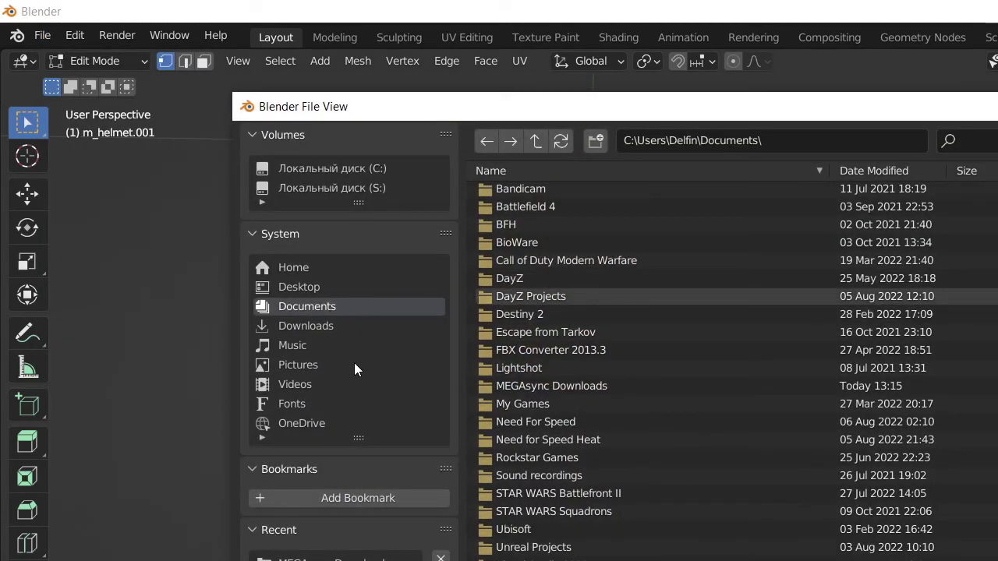
{"action": "left_click", "coordinate": [262, 204]}
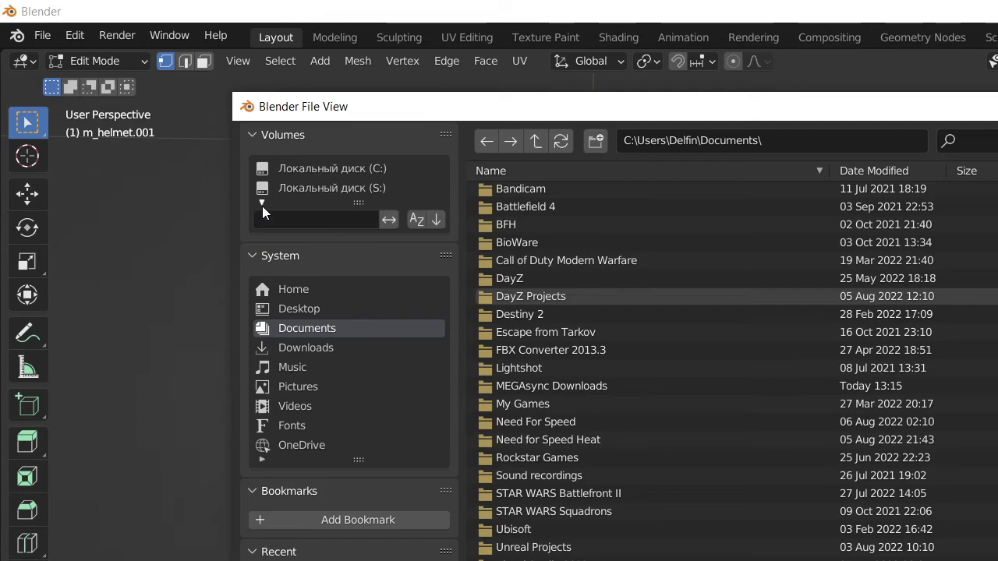
{"action": "left_click", "coordinate": [261, 203]}
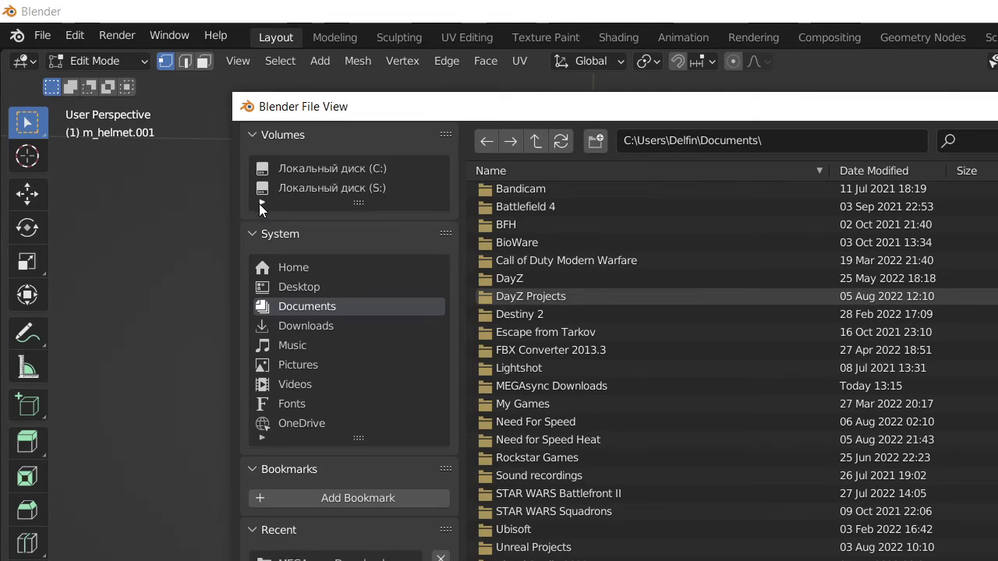
{"action": "left_click", "coordinate": [539, 135]}
{"action": "left_click", "coordinate": [538, 135]}
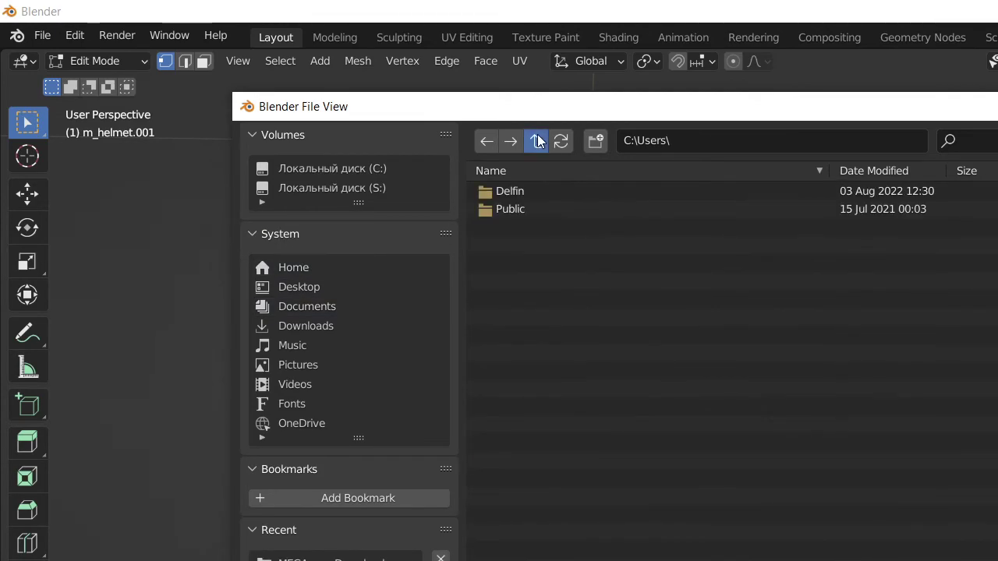
{"action": "left_click", "coordinate": [537, 134]}
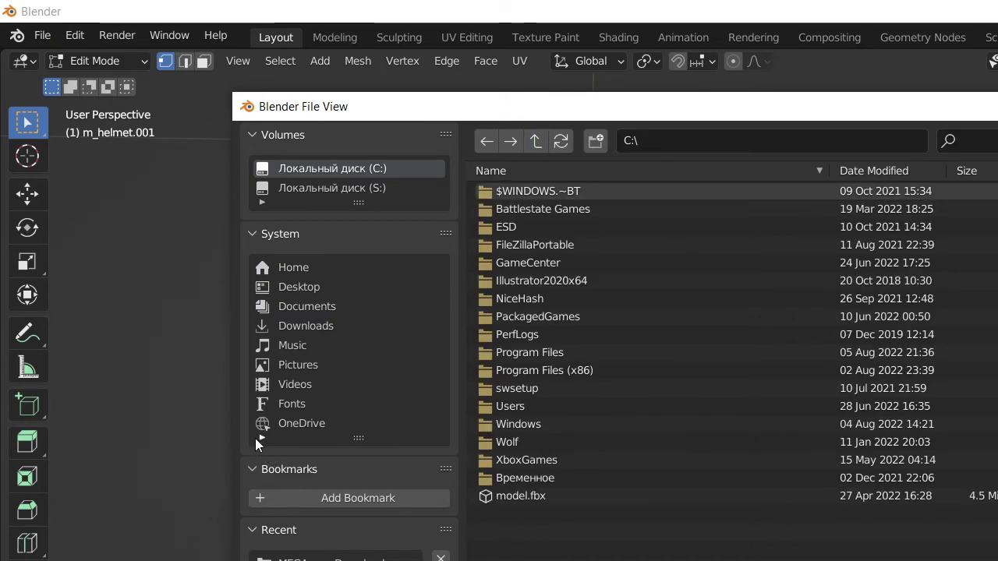
Switch to File Explorer, open drive P: and create a folder named StarWarsPack
{"action": "key", "text": "alt+Tab"}
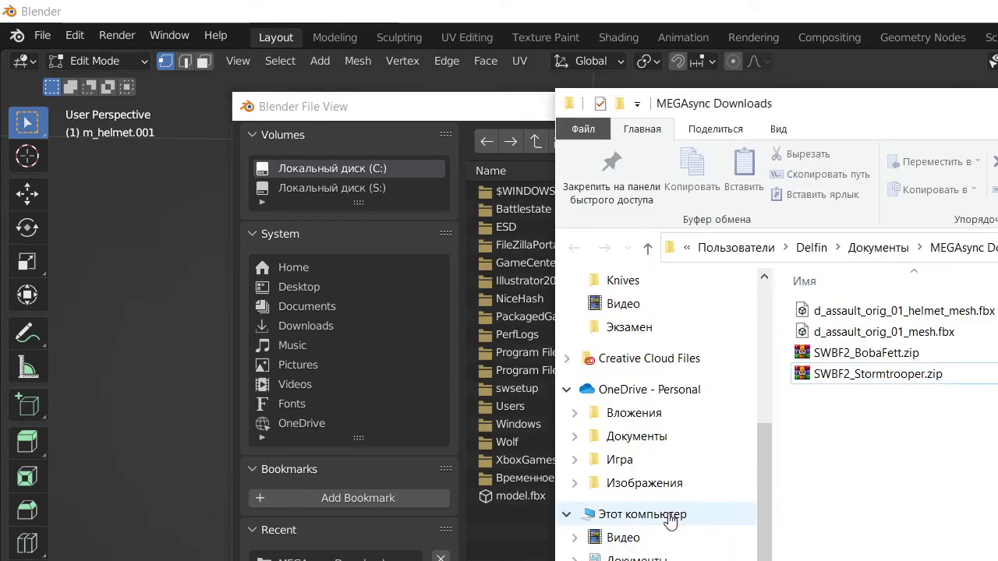
{"action": "scroll", "coordinate": [668, 519], "scroll_direction": "down", "scroll_amount": 1}
{"action": "left_click", "coordinate": [662, 560]}
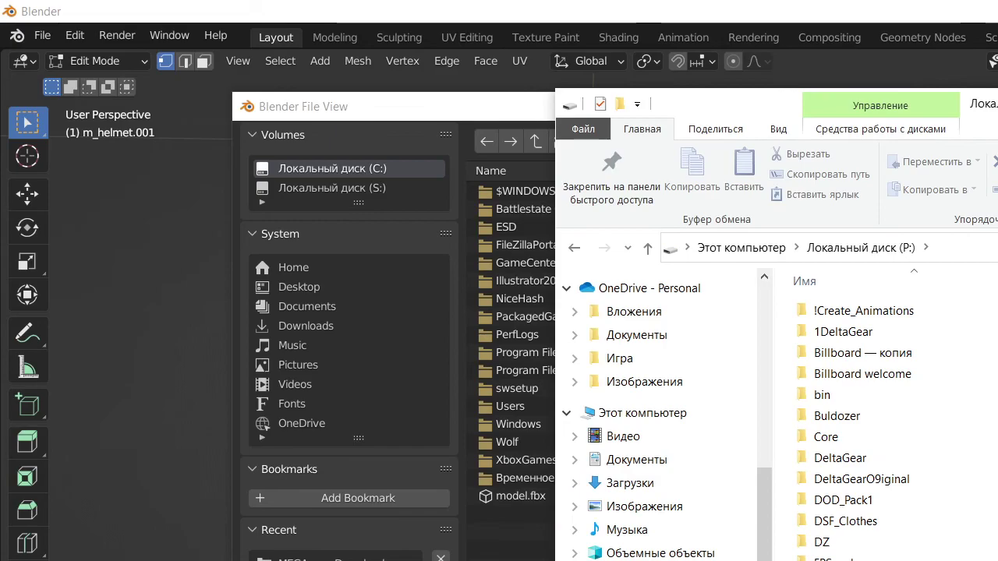
{"action": "right_click", "coordinate": [786, 421]}
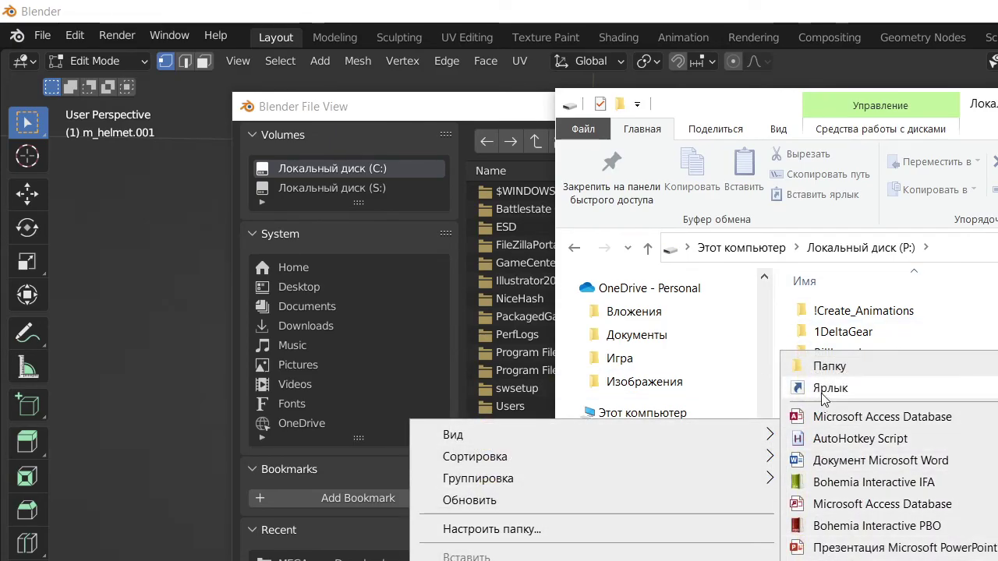
{"action": "left_click", "coordinate": [846, 368]}
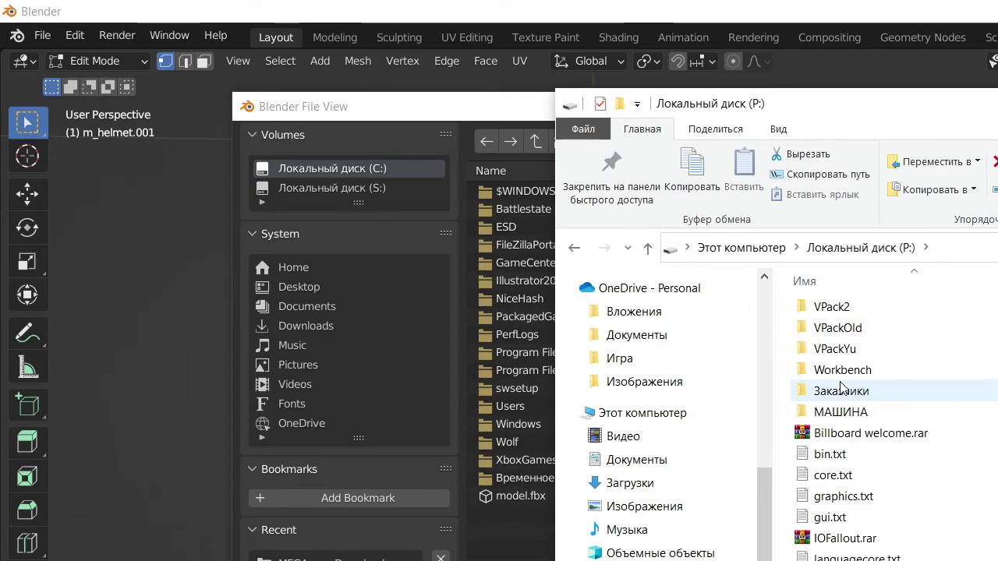
Open the StarWarsPack folder and create a subfolder named Characters in it
{"action": "double_click", "coordinate": [842, 388]}
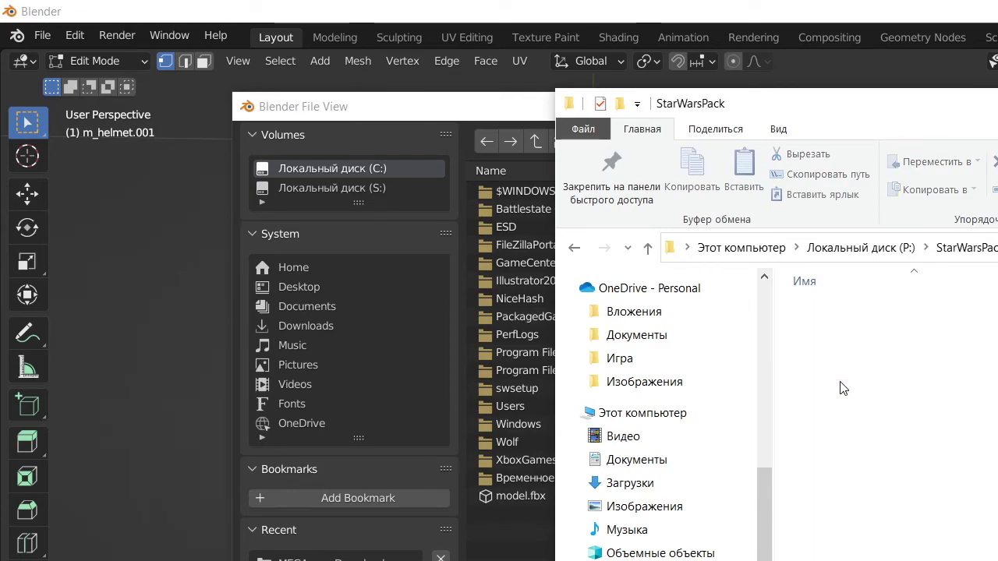
{"action": "right_click", "coordinate": [842, 382]}
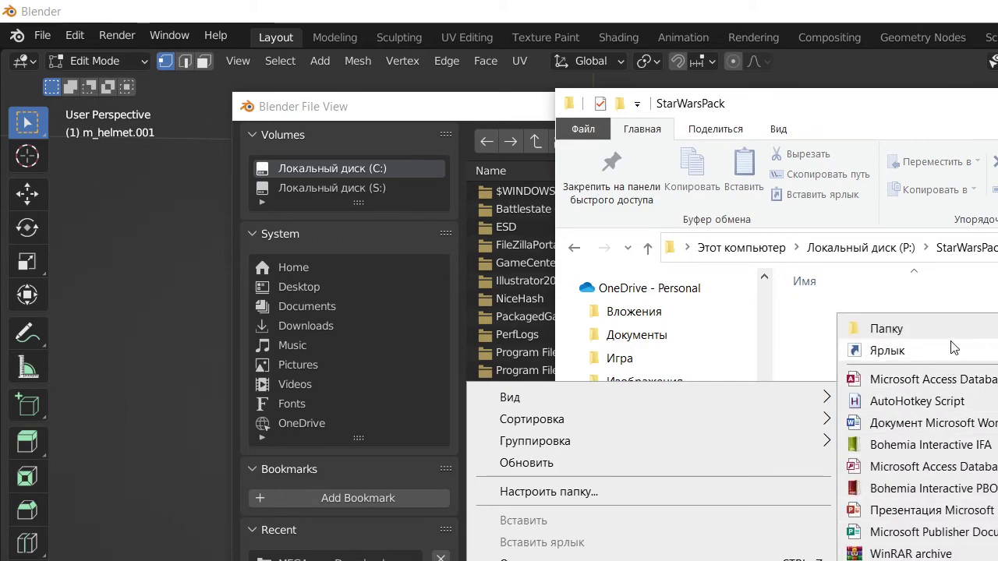
{"action": "left_click", "coordinate": [953, 328]}
{"action": "type", "text": "Character"}
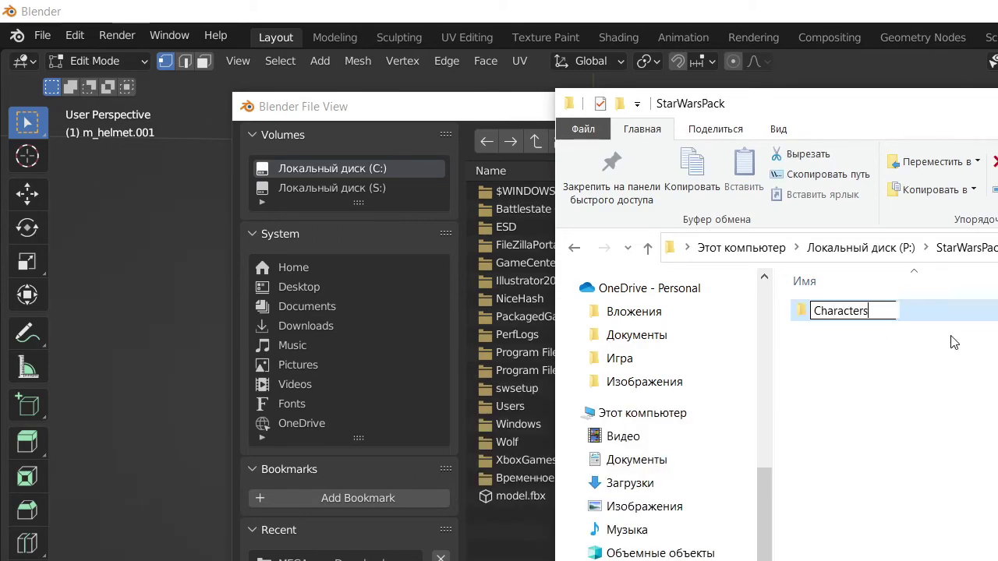
{"action": "type", "text": "s"}
{"action": "key", "text": "Return"}
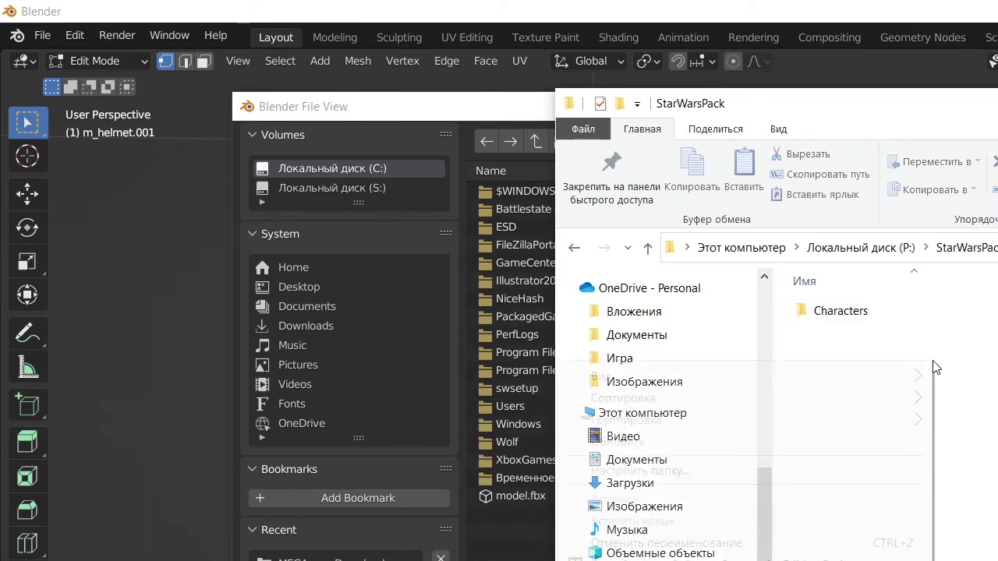
Create a second subfolder named Weapons in StarWarsPack
{"action": "right_click", "coordinate": [935, 367]}
{"action": "left_click", "coordinate": [974, 307]}
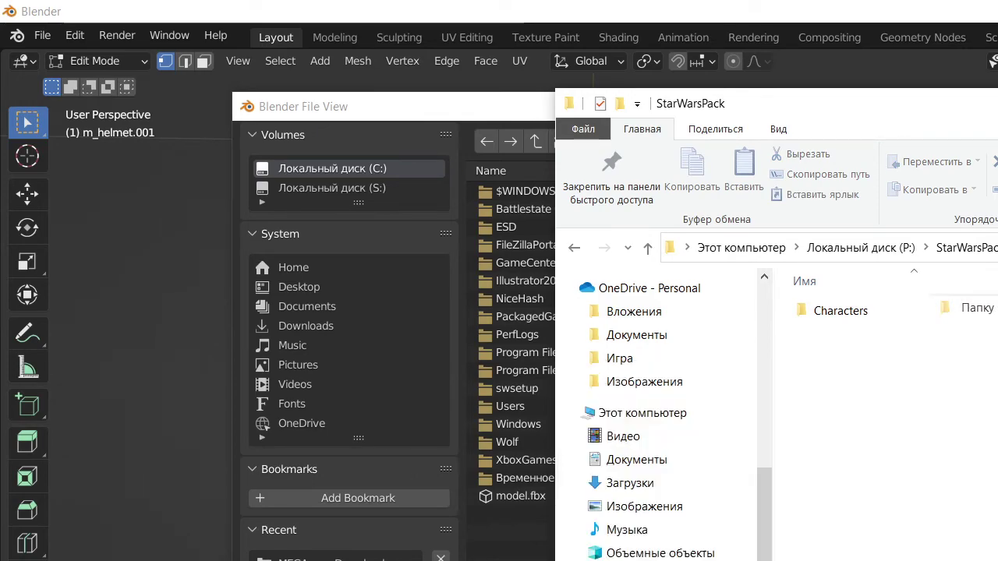
{"action": "type", "text": "Weapons"}
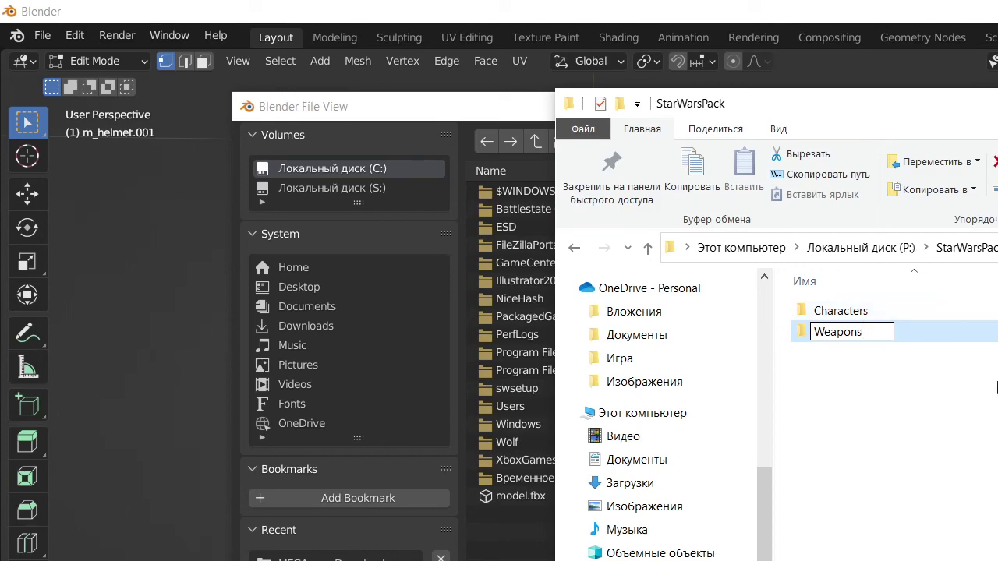
{"action": "left_click", "coordinate": [956, 435]}
Create a third subfolder named Items in StarWarsPack
{"action": "right_click", "coordinate": [955, 435]}
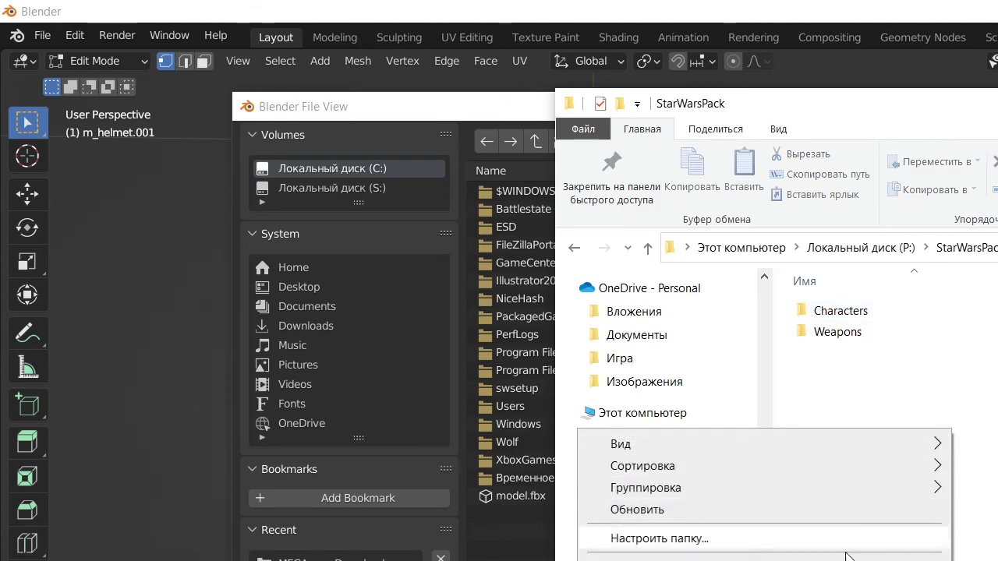
{"action": "left_click", "coordinate": [984, 374]}
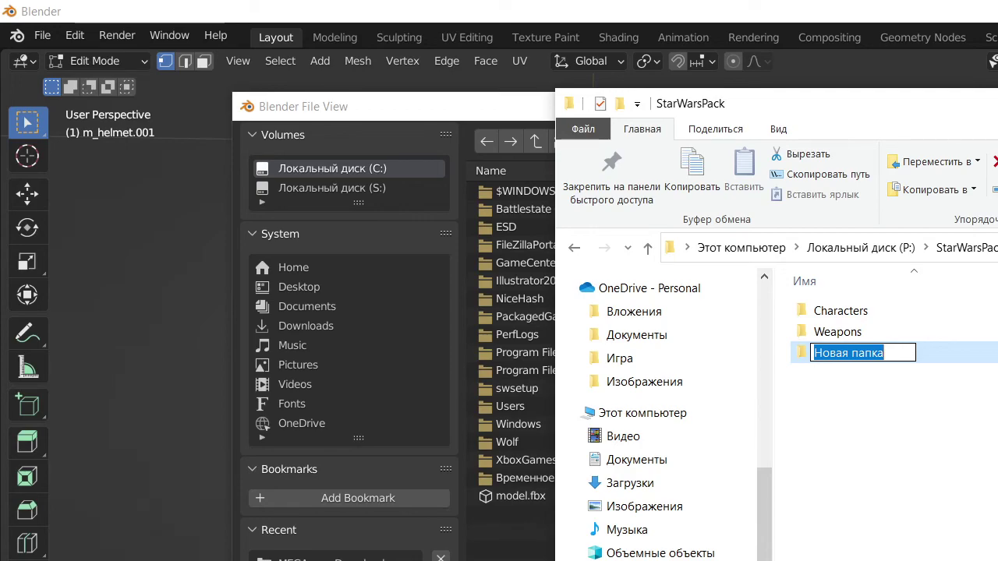
{"action": "type", "text": "Items"}
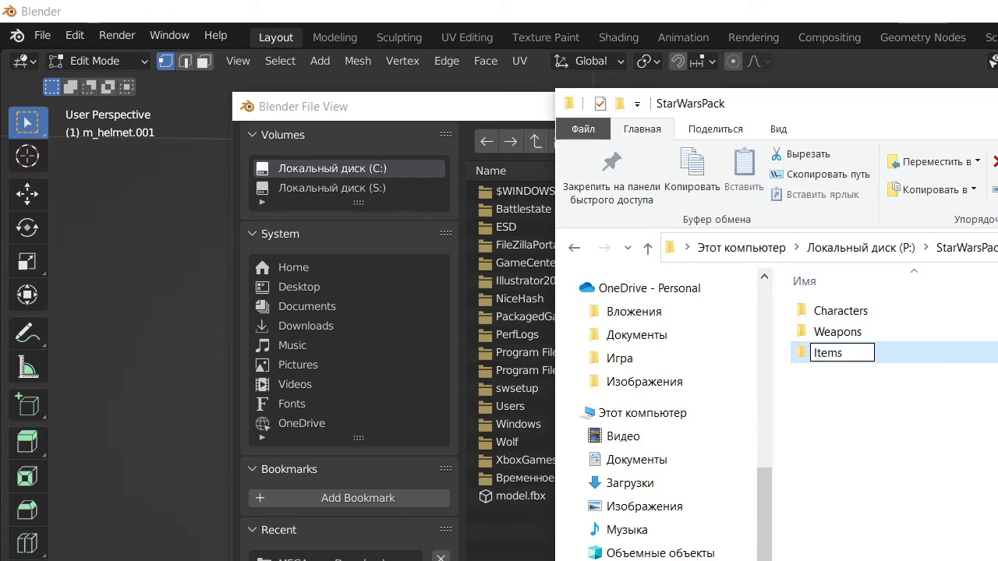
{"action": "key", "text": "Return"}
{"action": "left_click", "coordinate": [994, 391]}
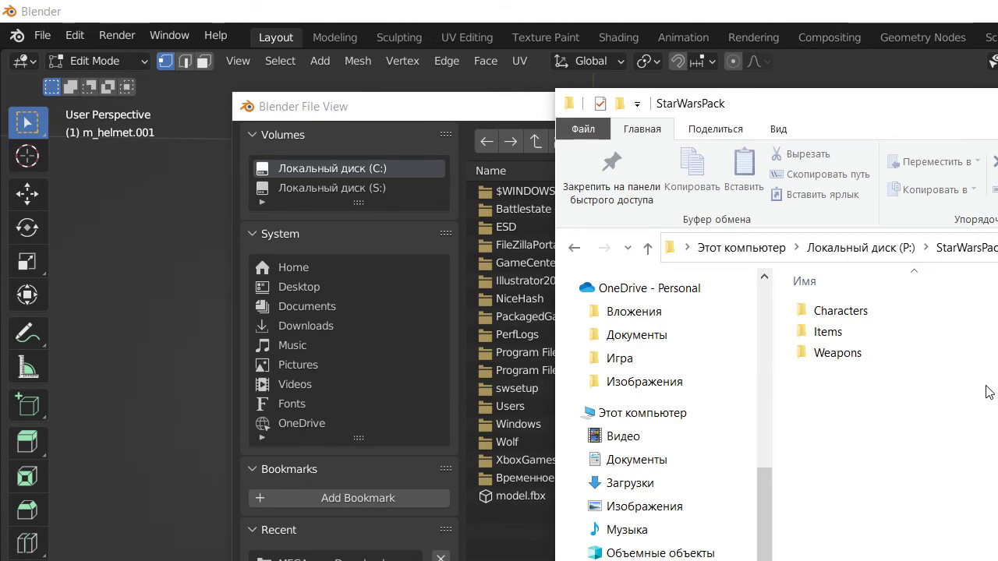
Open the Characters folder and create a subfolder named Imperial in it
{"action": "double_click", "coordinate": [974, 311]}
{"action": "right_click", "coordinate": [920, 473]}
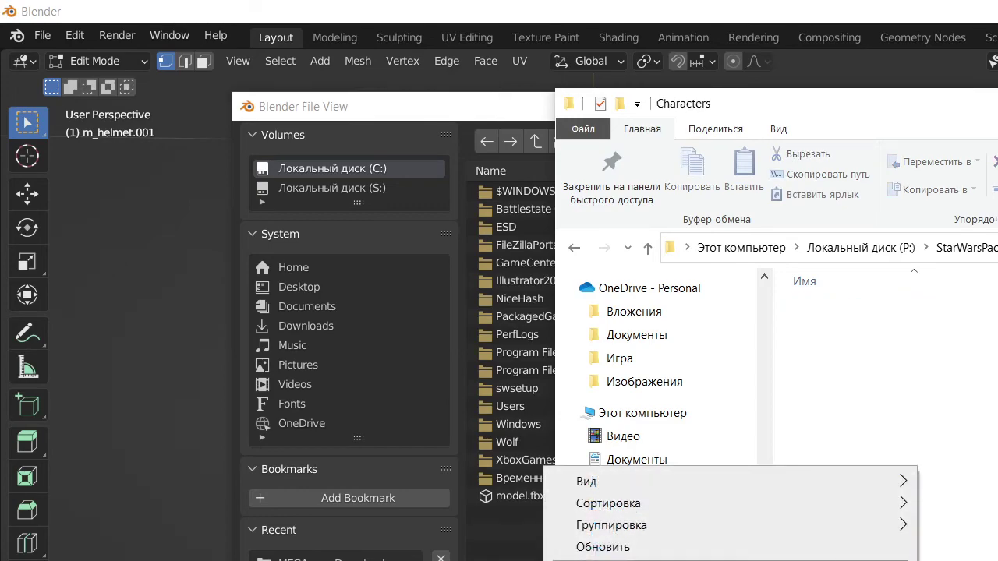
{"action": "mouse_move", "coordinate": [780, 560]}
{"action": "left_click", "coordinate": [962, 412]}
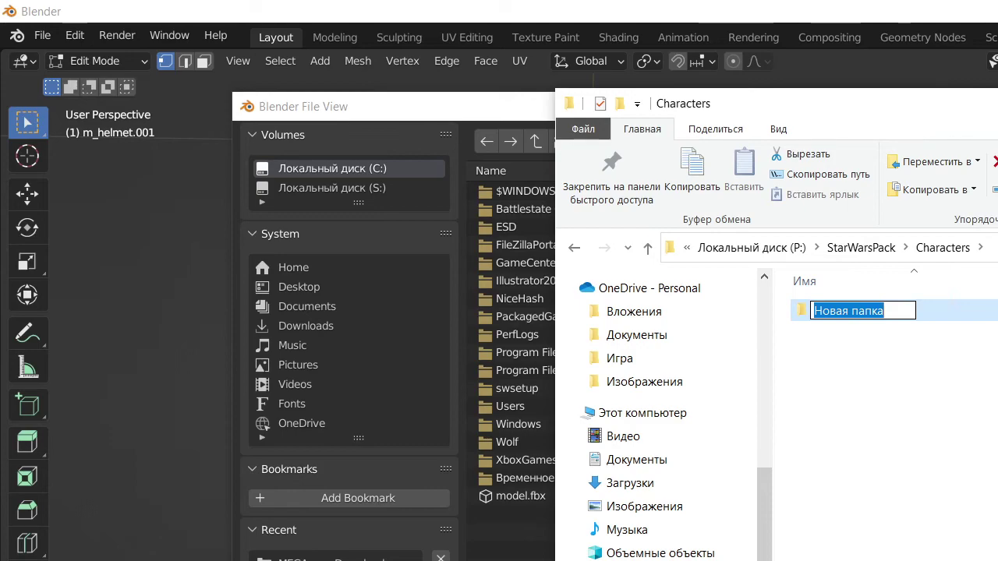
{"action": "type", "text": "Imperial"}
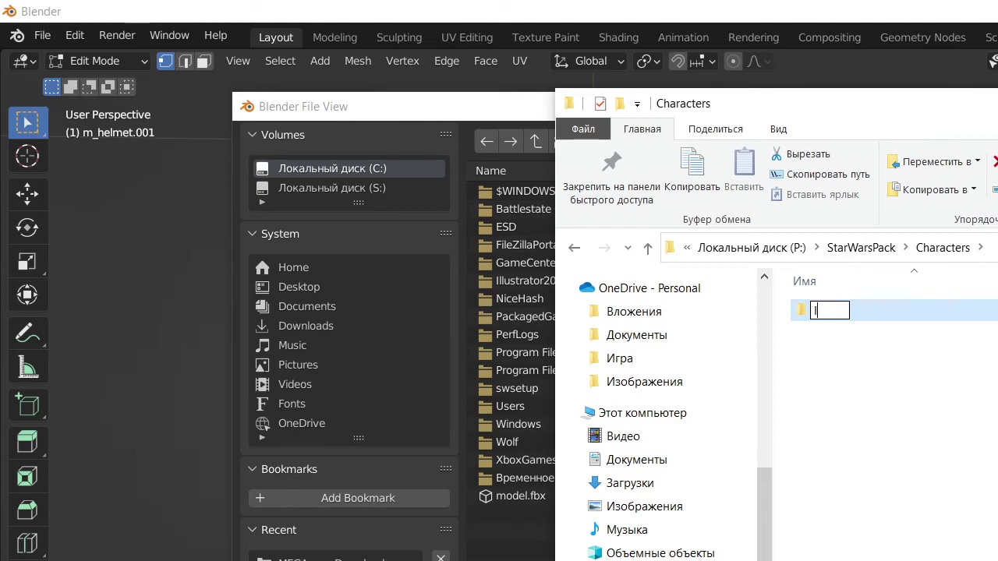
{"action": "key", "text": "Return"}
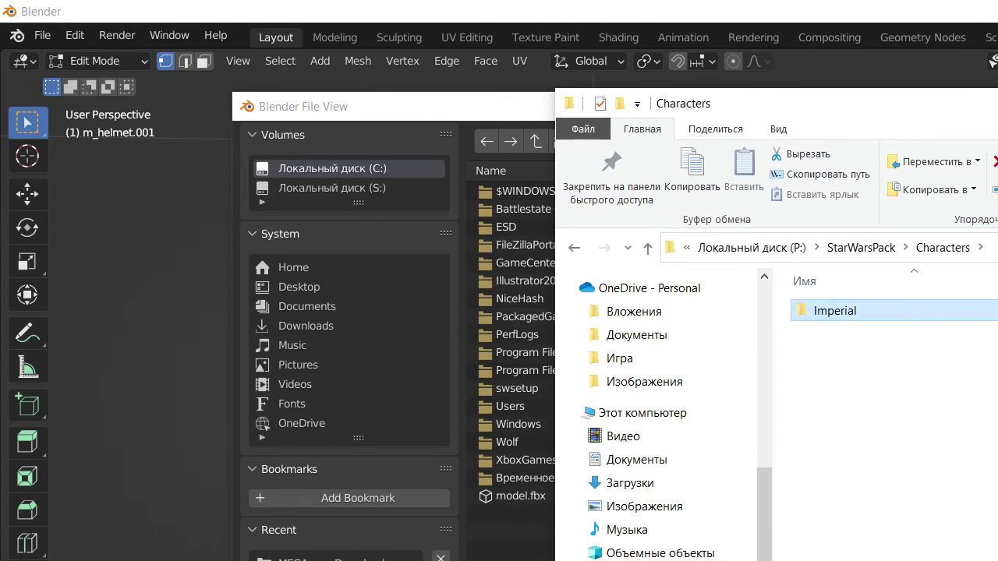
Open the Imperial folder and create a subfolder named Phase2 in it
{"action": "key", "text": "Return"}
{"action": "right_click", "coordinate": [630, 404]}
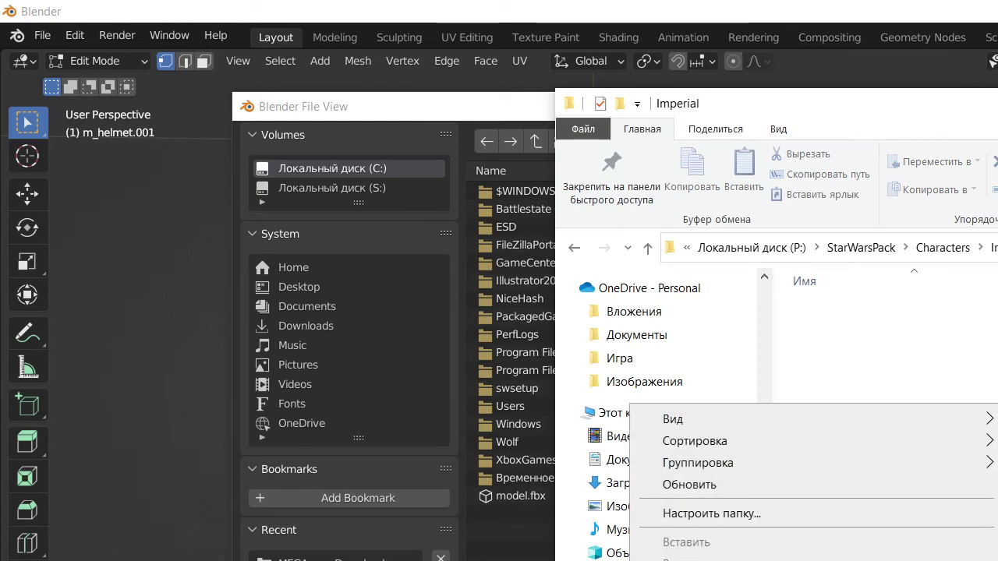
{"action": "left_click", "coordinate": [996, 560]}
{"action": "type", "text": "Phase2"}
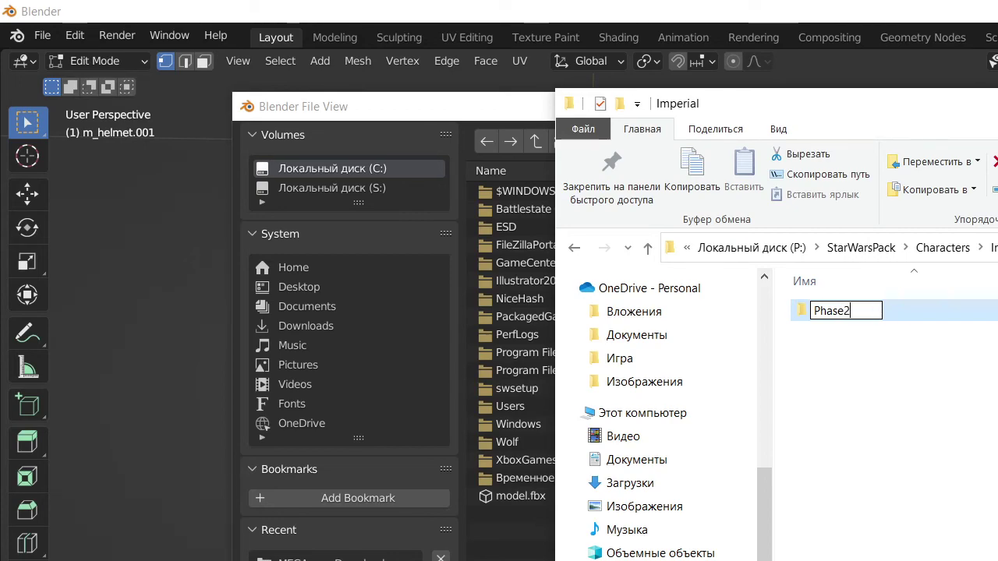
{"action": "key", "text": "Return"}
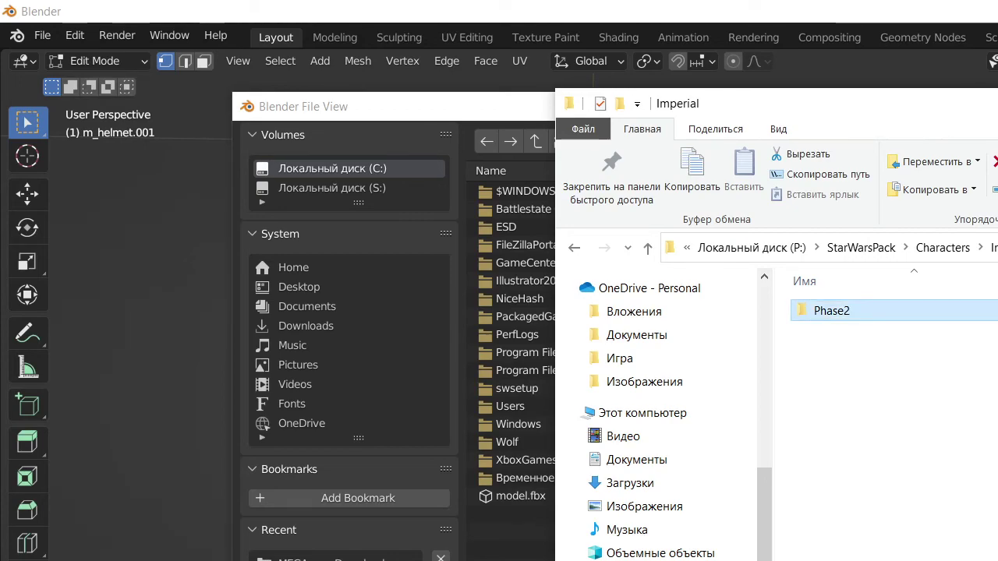
{"action": "key", "text": "Return"}
{"action": "right_click", "coordinate": [946, 462]}
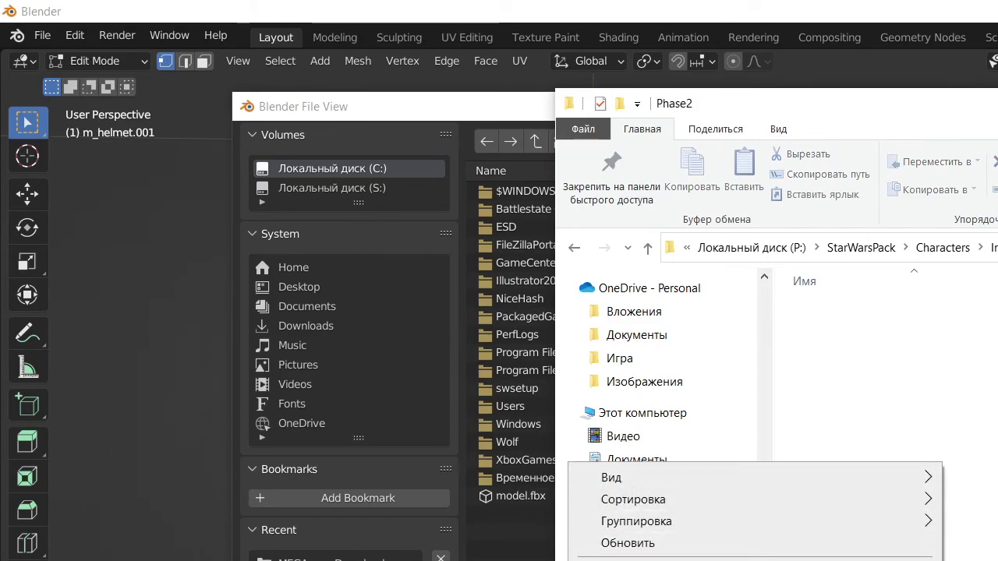
{"action": "left_click", "coordinate": [876, 350]}
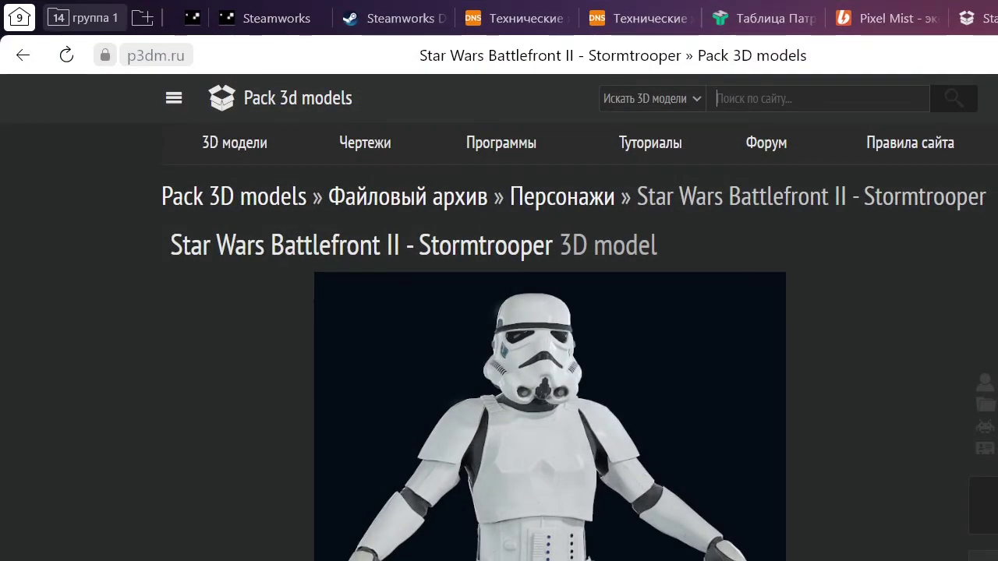
In a new browser tab, run an image search for "phase 3 imperial armor star wars"
{"action": "key", "text": "ctrl+t"}
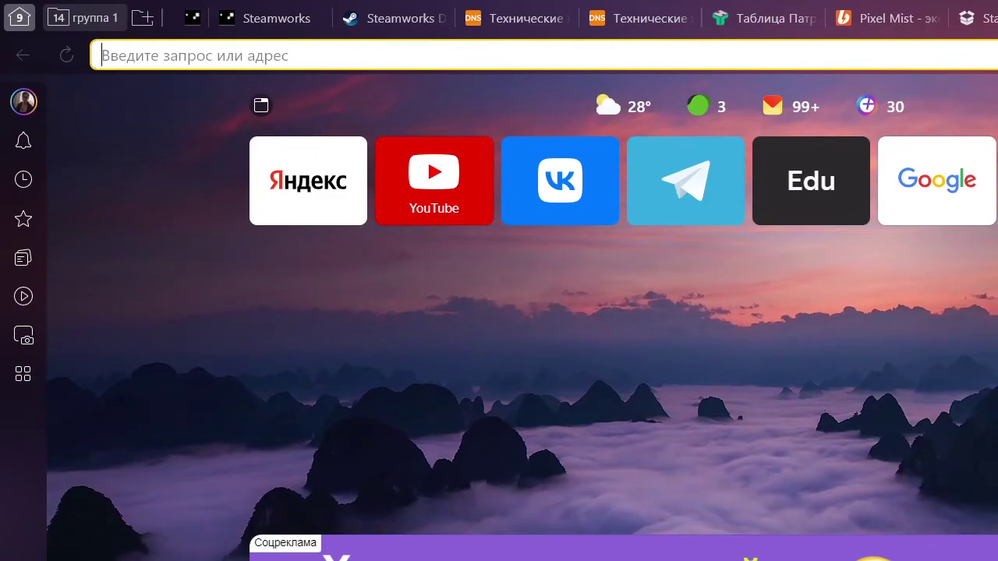
{"action": "type", "text": "phase 3 "}
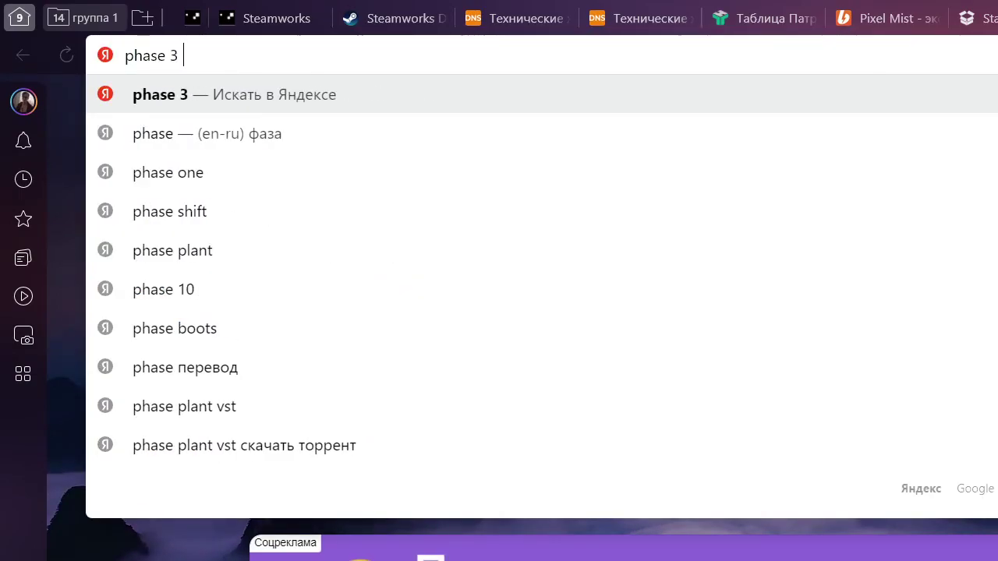
{"action": "type", "text": "imperial"}
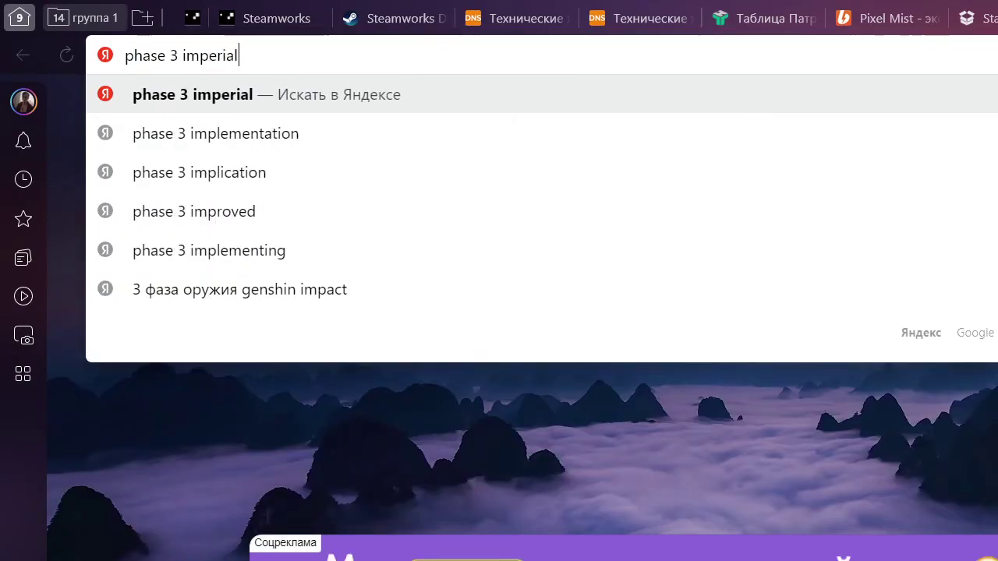
{"action": "type", "text": " armor star wars"}
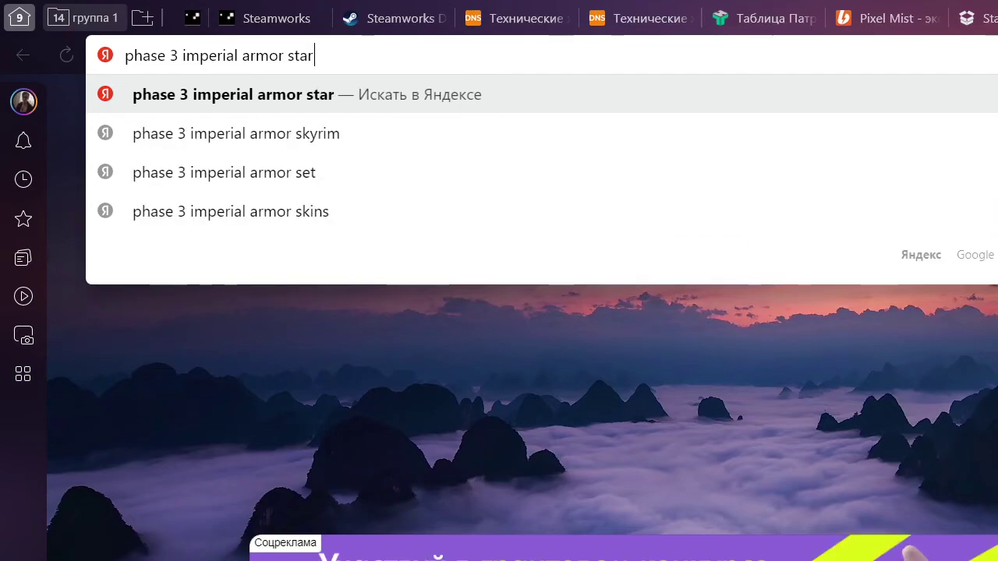
{"action": "key", "text": "Return"}
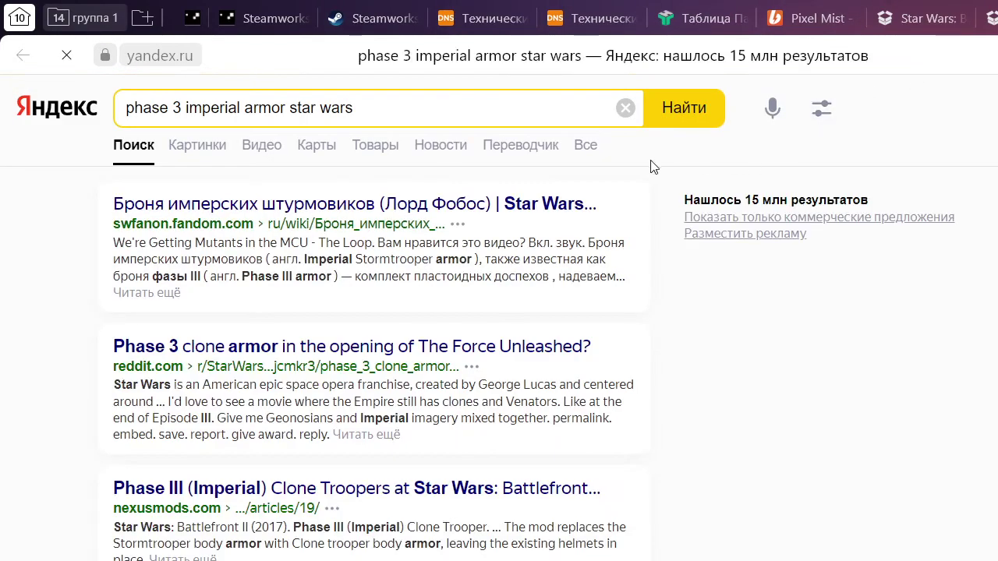
{"action": "left_click", "coordinate": [207, 151]}
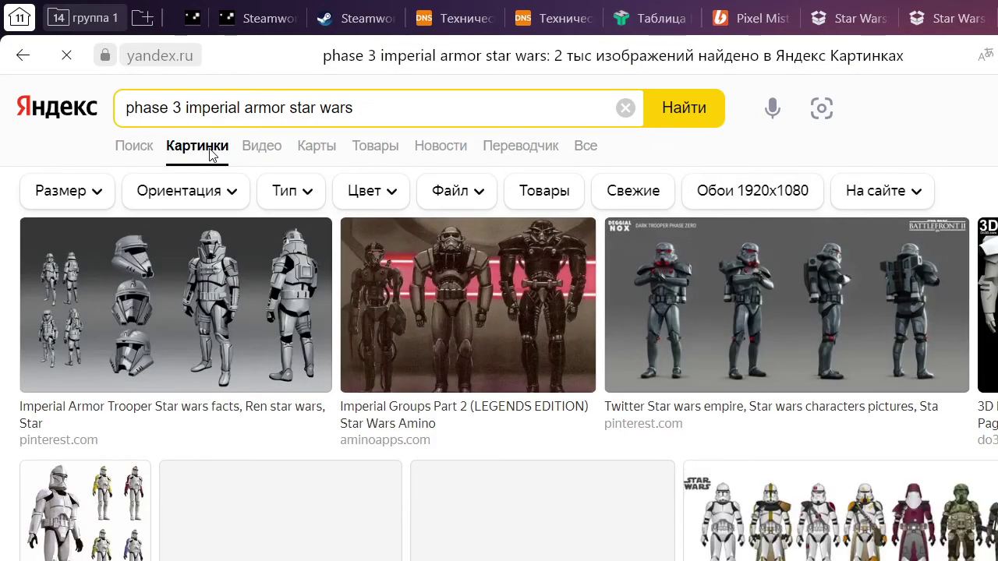
Examine the trooper armor image results against the Stormtrooper model page to identify the armor's phase, closing the image results when done
{"action": "mouse_move", "coordinate": [101, 528]}
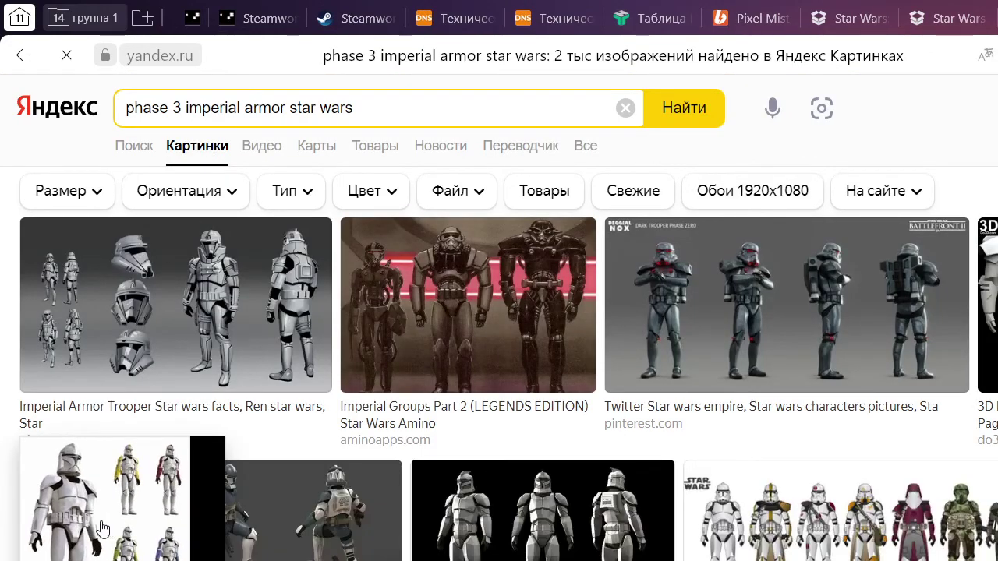
{"action": "scroll", "coordinate": [498, 537], "scroll_direction": "down", "scroll_amount": 3}
{"action": "mouse_move", "coordinate": [534, 453]}
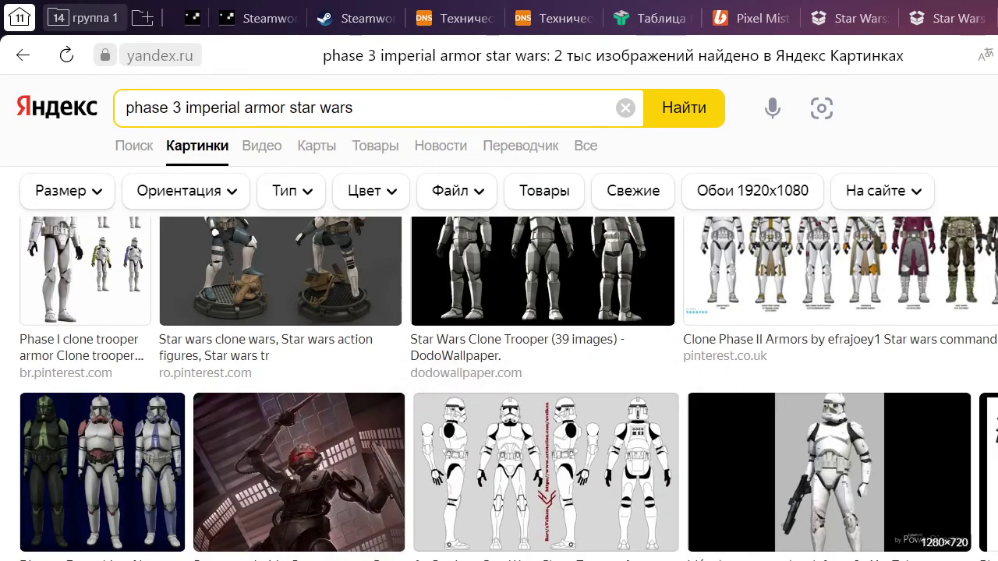
{"action": "scroll", "coordinate": [499, 390], "scroll_direction": "up", "scroll_amount": 5}
{"action": "left_click", "coordinate": [951, 17]}
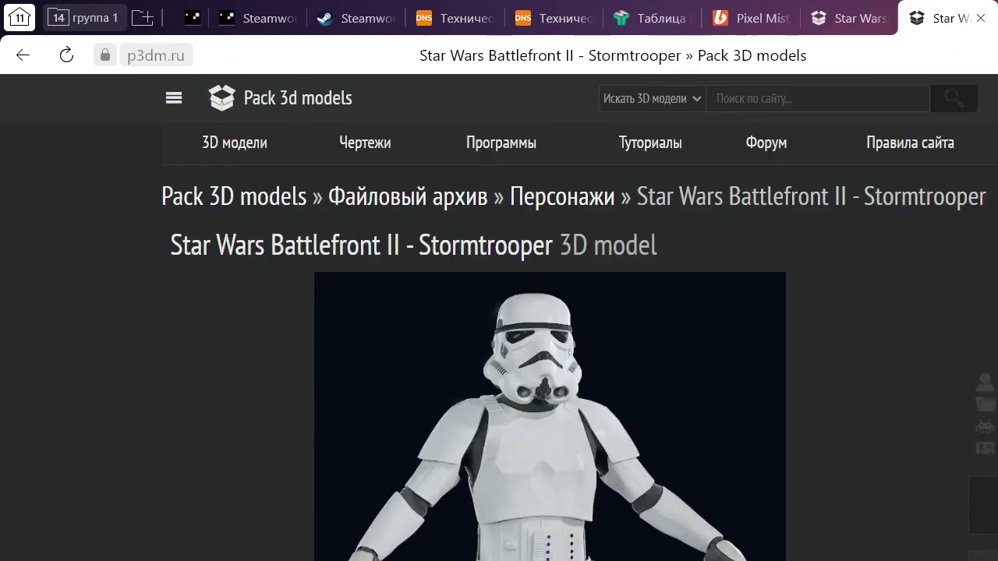
{"action": "key", "text": "ctrl+Tab"}
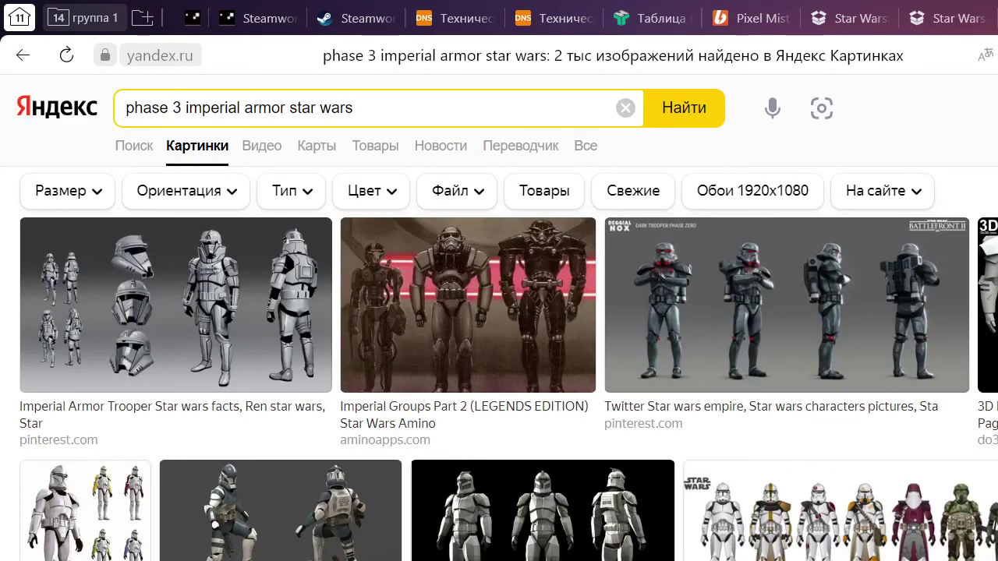
{"action": "scroll", "coordinate": [508, 390], "scroll_direction": "down", "scroll_amount": 15}
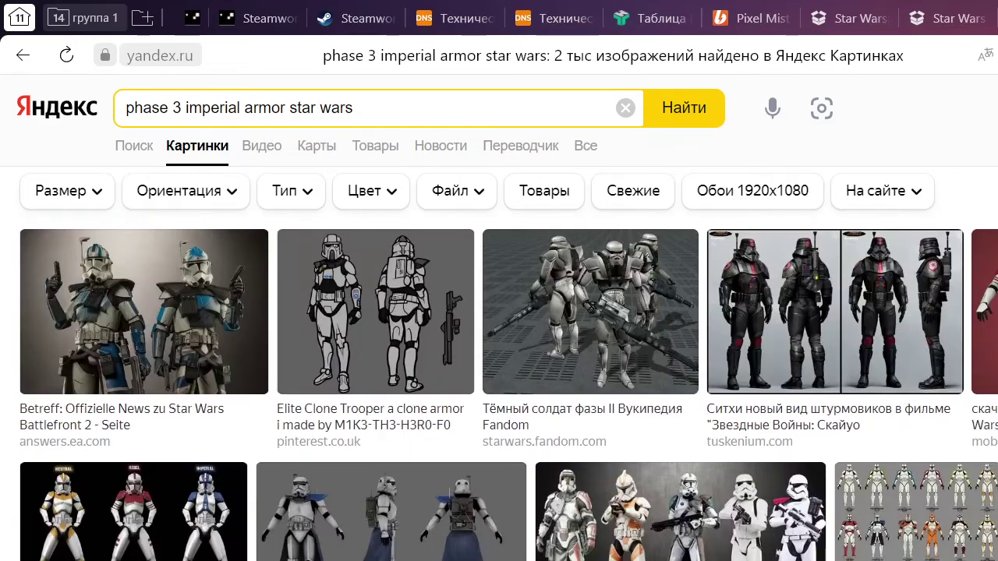
{"action": "scroll", "coordinate": [508, 390], "scroll_direction": "up", "scroll_amount": 3}
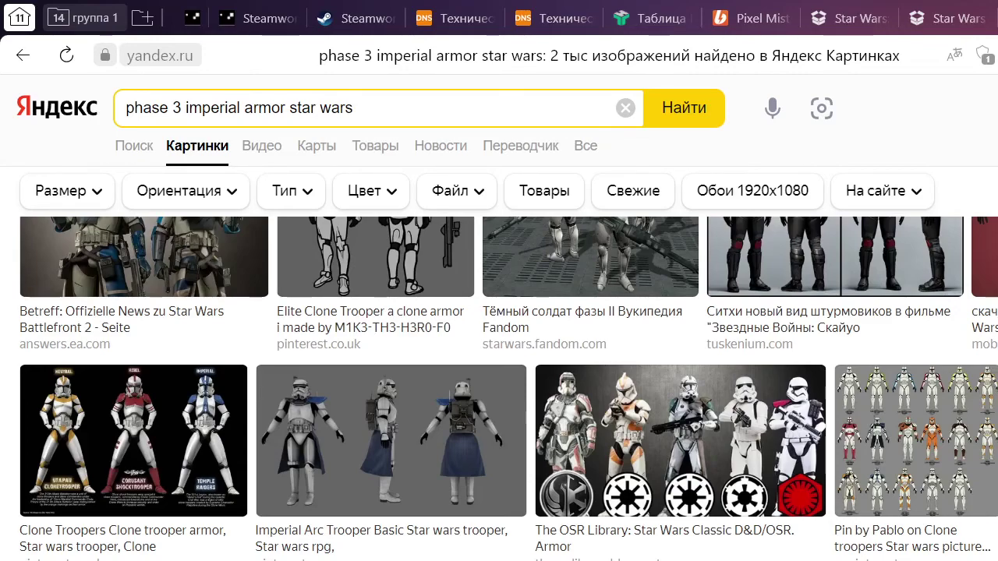
{"action": "scroll", "coordinate": [966, 385], "scroll_direction": "up", "scroll_amount": 8}
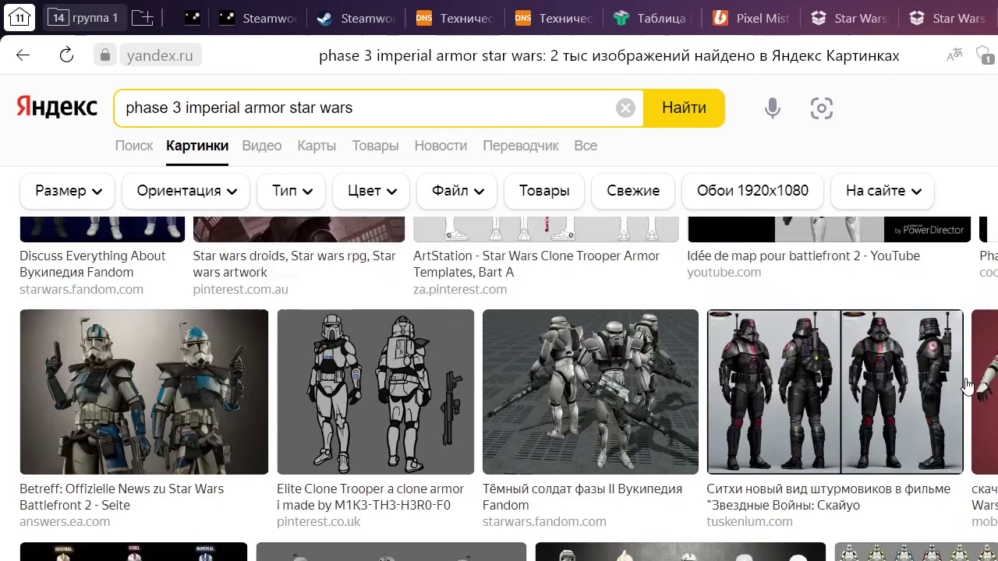
{"action": "key", "text": "ctrl+w"}
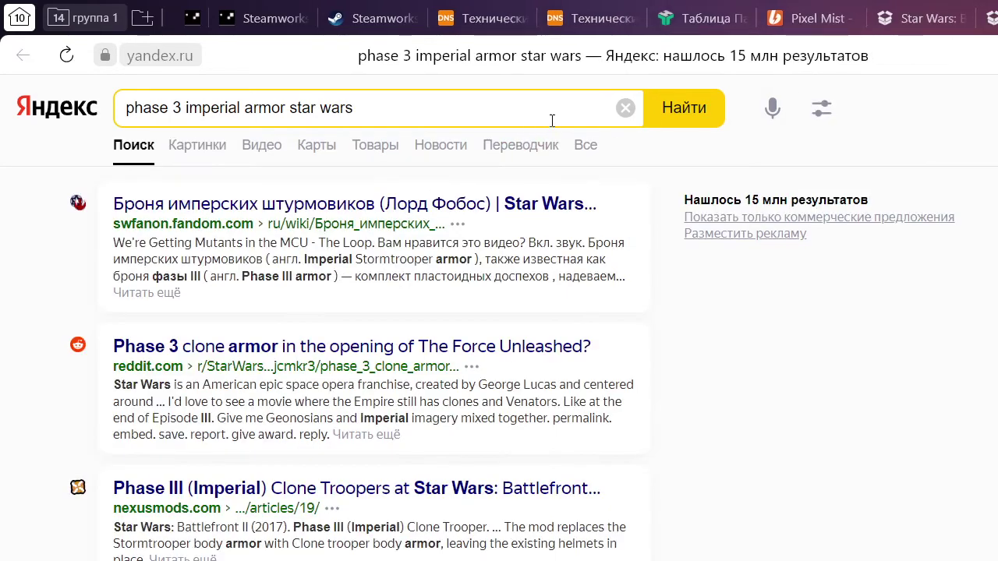
Clear the search query, read the Nexus Mods article on Phase III (Imperial) Clone Troopers and look over the remaining search results
{"action": "left_click", "coordinate": [625, 108]}
{"action": "left_click", "coordinate": [889, 377]}
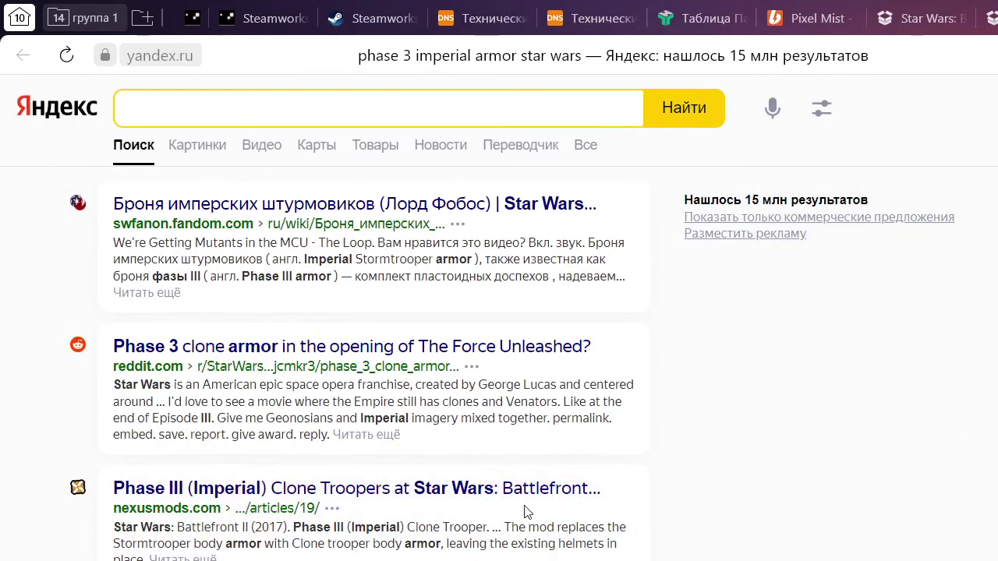
{"action": "left_click", "coordinate": [507, 491]}
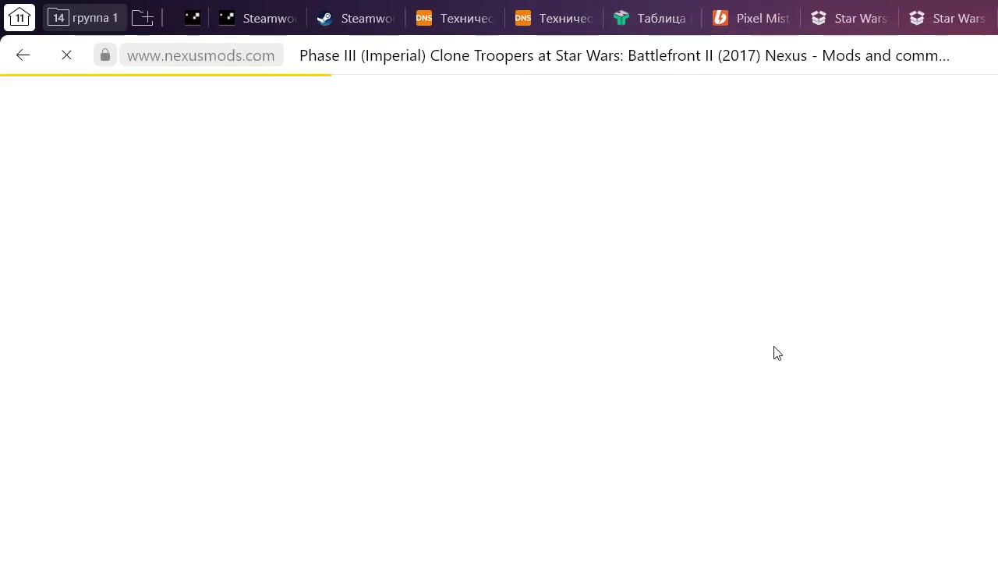
{"action": "scroll", "coordinate": [774, 346], "scroll_direction": "down", "scroll_amount": 5}
{"action": "scroll", "coordinate": [776, 346], "scroll_direction": "up", "scroll_amount": 5}
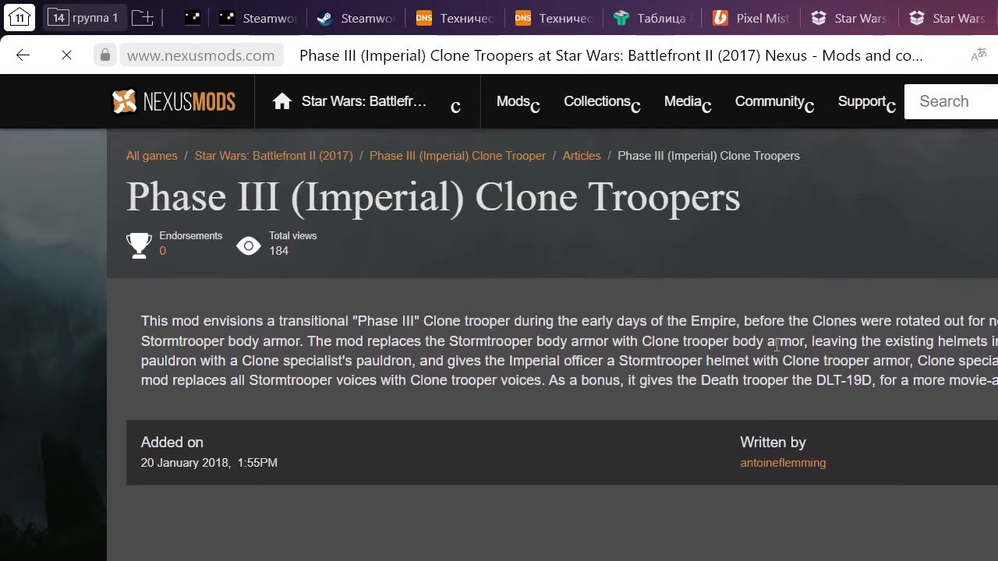
{"action": "key", "text": "ctrl+w"}
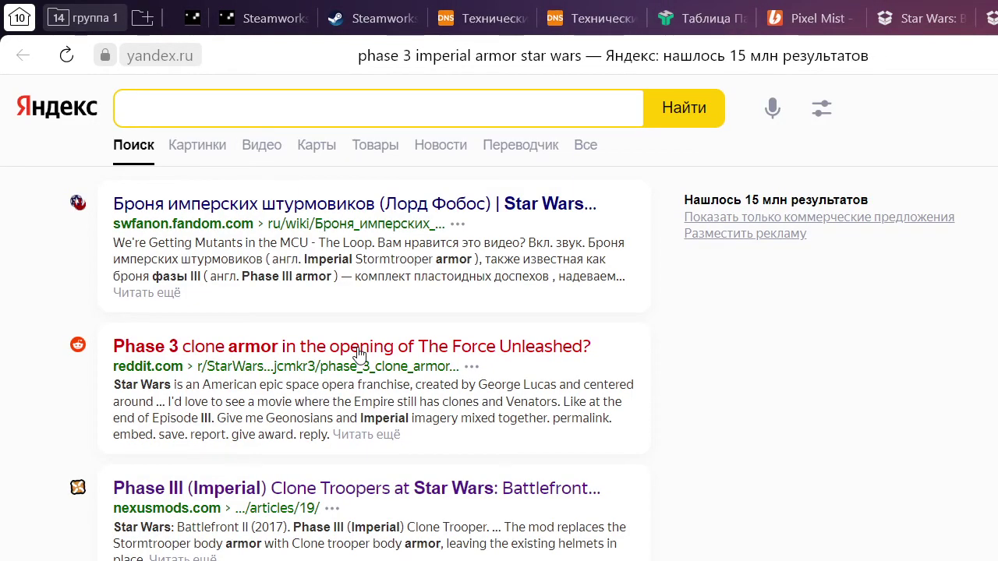
{"action": "scroll", "coordinate": [356, 353], "scroll_direction": "down", "scroll_amount": 3}
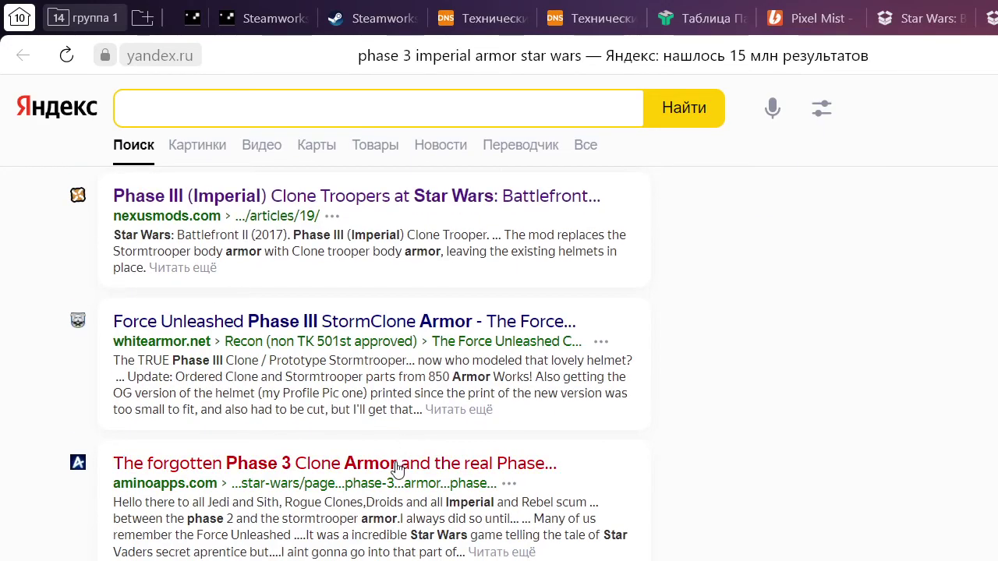
Return to File Explorer, go up to the Imperial folder and rename the Phase2 folder as Stormtroper
{"action": "key", "text": "alt+Tab"}
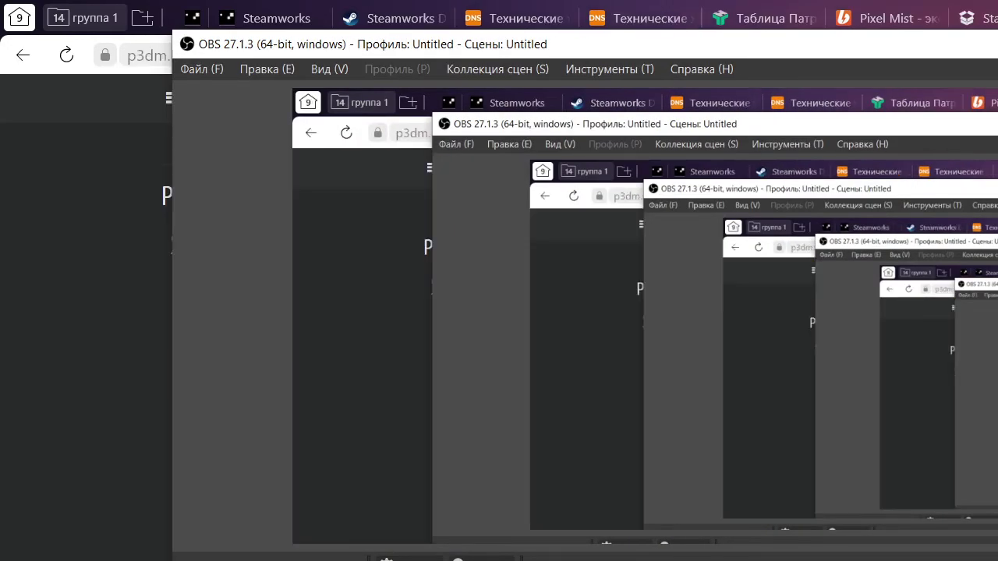
{"action": "key", "text": "alt+Tab"}
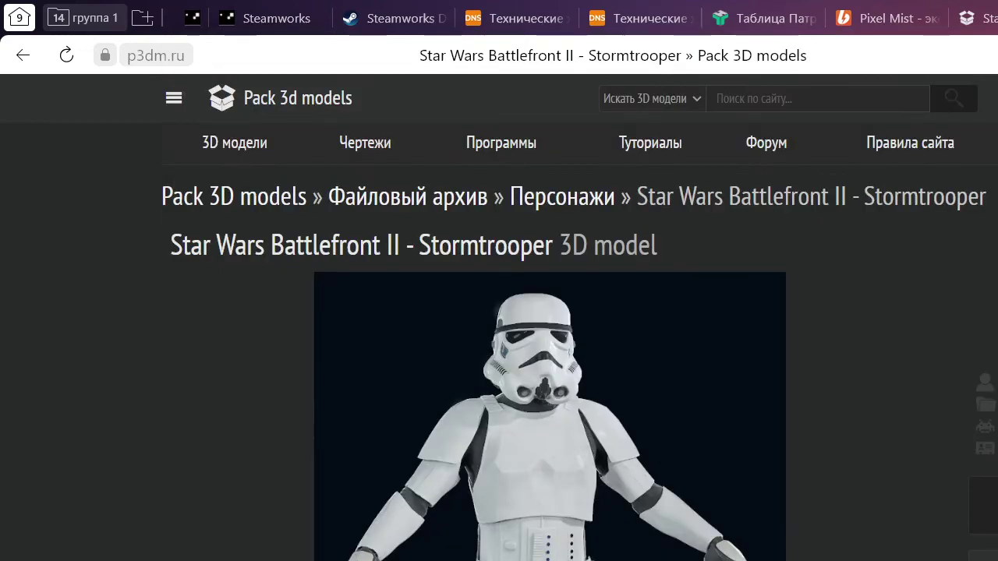
{"action": "key", "text": "alt+Up"}
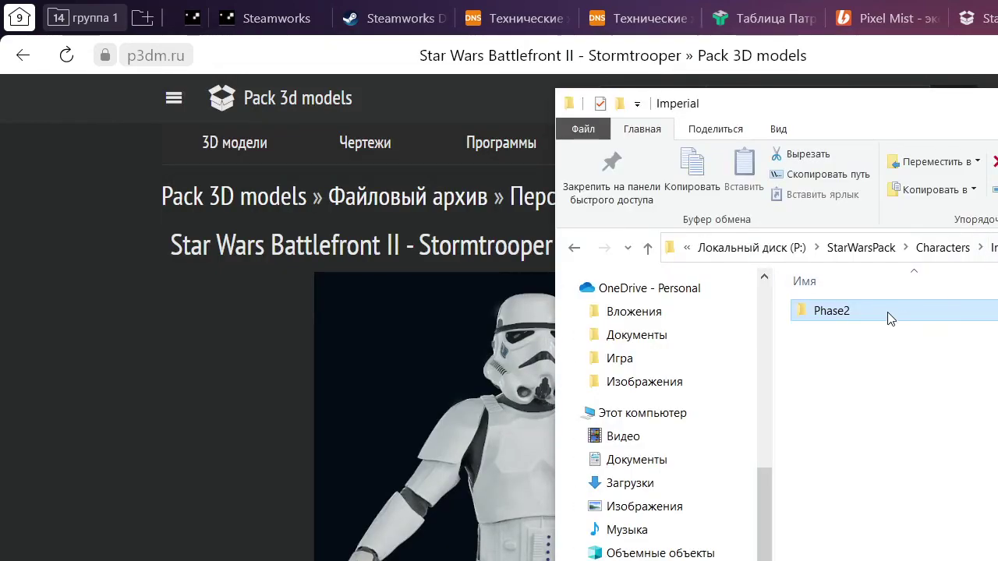
{"action": "key", "text": "F2"}
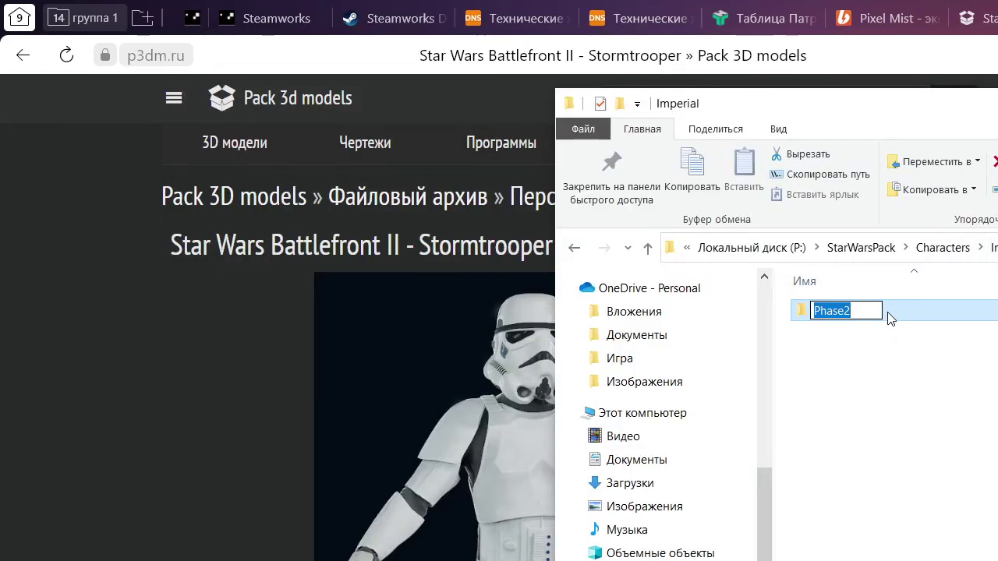
{"action": "type", "text": "Stor"}
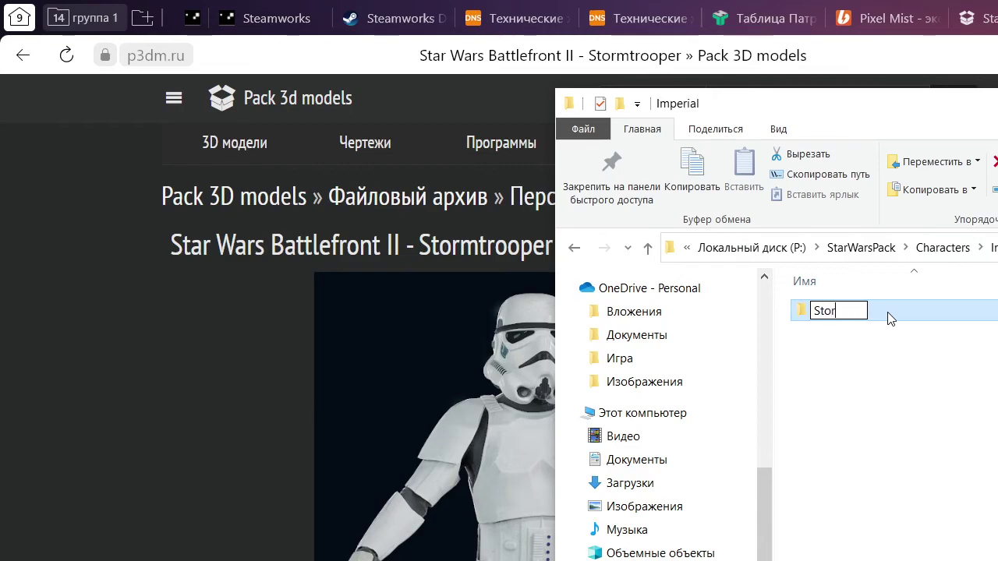
{"action": "type", "text": "mtroper"}
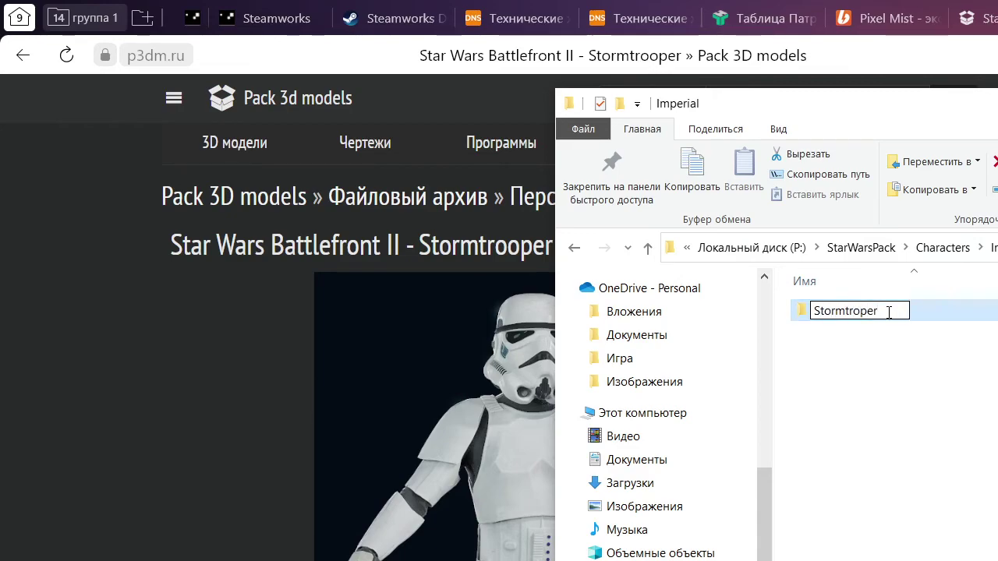
{"action": "key", "text": "Return"}
Correct the spelling of the folder name inside Imperial to Stormtrooper
{"action": "key", "text": "F2"}
{"action": "key", "text": "Left"}
{"action": "key", "text": "Right"}
{"action": "key", "text": "Right"}
{"action": "key", "text": "Right"}
{"action": "type", "text": "o"}
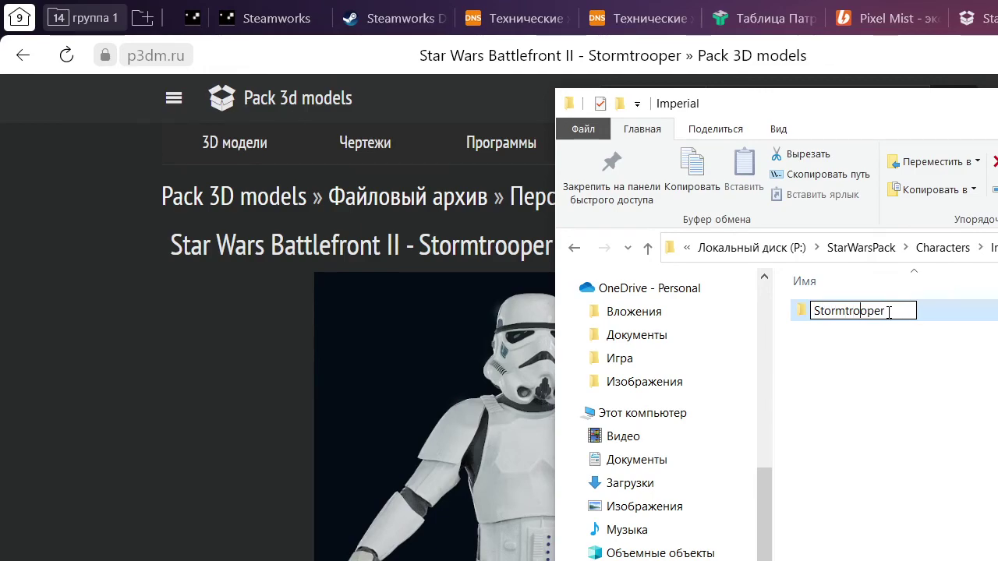
{"action": "key", "text": "Return"}
{"action": "left_click", "coordinate": [901, 344]}
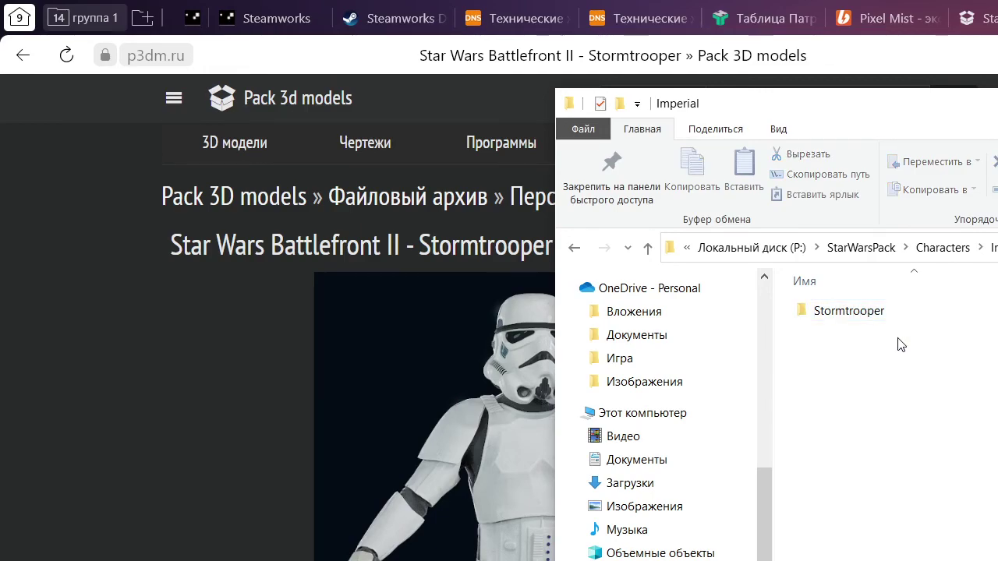
Copy the folder's name, run a web search for "Stormtrooper" in a new browser tab, close it and return to File Explorer
{"action": "left_click", "coordinate": [905, 315]}
{"action": "key", "text": "F2"}
{"action": "key", "text": "ctrl+c"}
{"action": "left_click", "coordinate": [936, 411]}
{"action": "key", "text": "alt+Tab"}
{"action": "key", "text": "ctrl+t"}
{"action": "key", "text": "ctrl+v"}
{"action": "key", "text": "Return"}
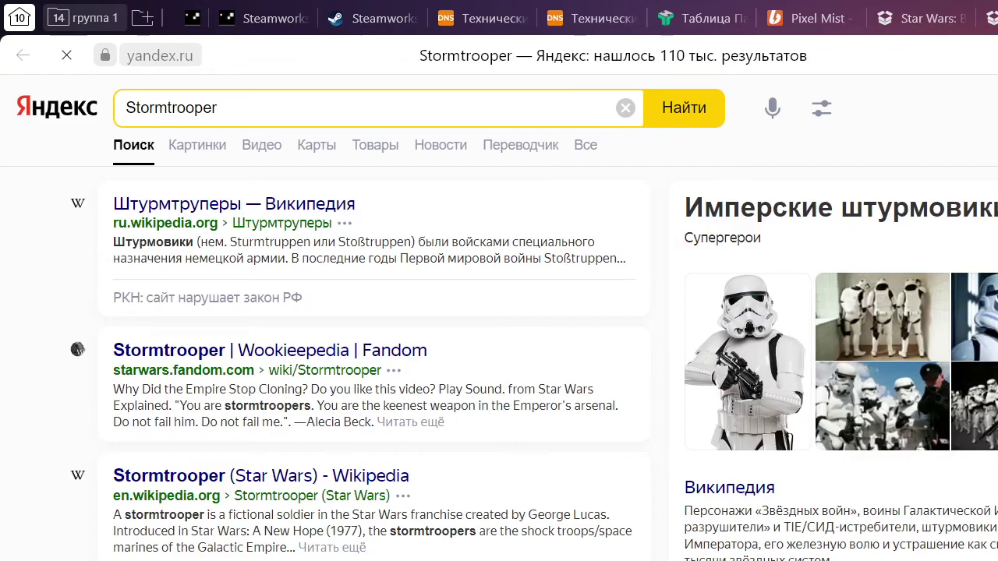
{"action": "key", "text": "ctrl+w"}
{"action": "key", "text": "alt+Tab"}
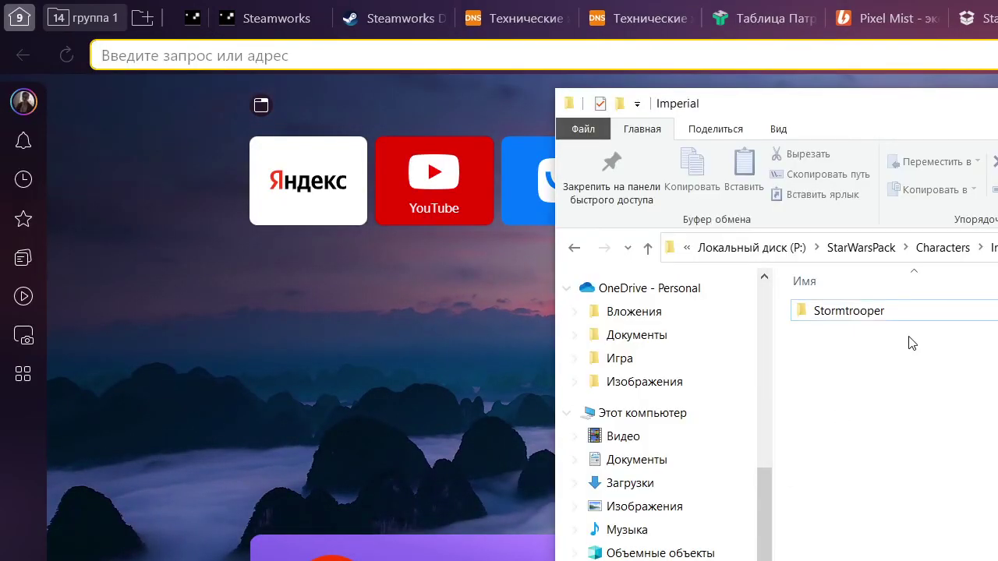
Inside the Stormtrooper folder, create a subfolder named Regular and open it
{"action": "double_click", "coordinate": [904, 319]}
{"action": "right_click", "coordinate": [847, 446]}
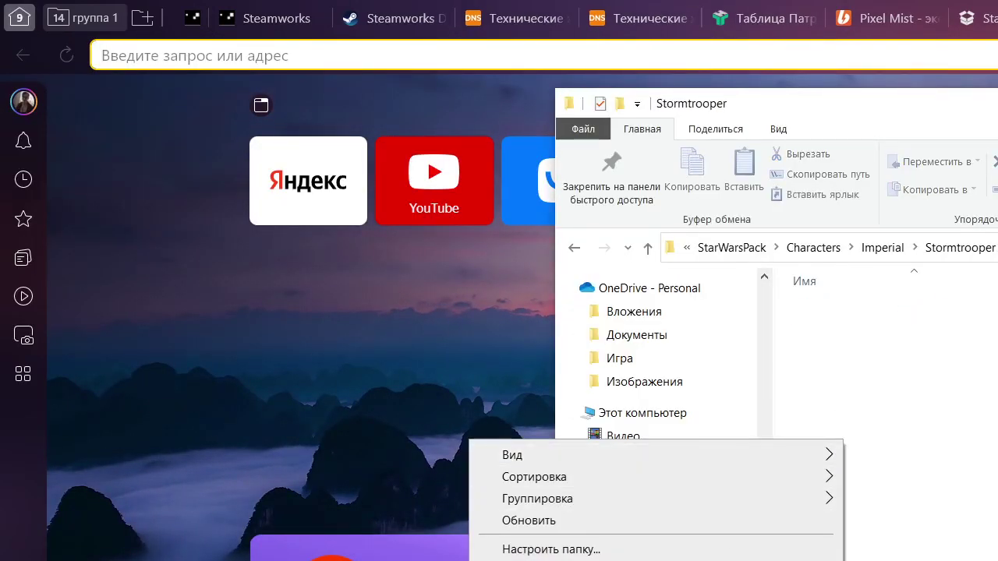
{"action": "left_click", "coordinate": [904, 383]}
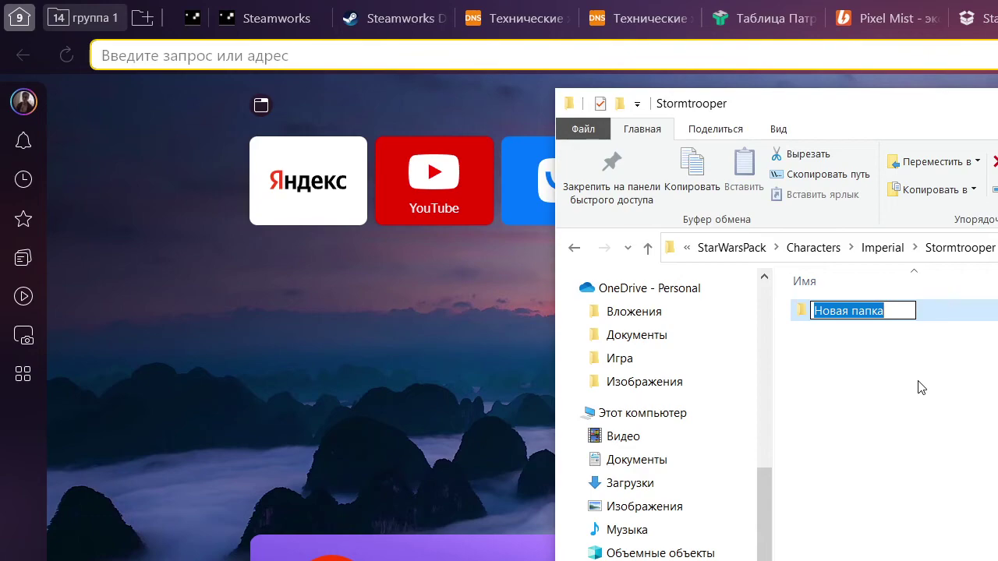
{"action": "type", "text": "Relg"}
{"action": "key", "text": "BackSpace"}
{"action": "key", "text": "BackSpace"}
{"action": "type", "text": "gular"}
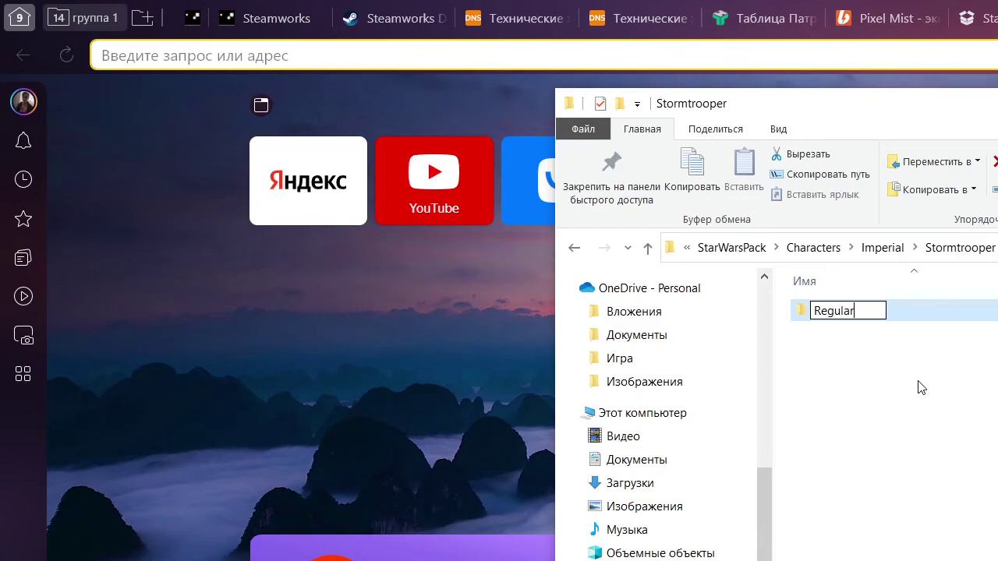
{"action": "key", "text": "Return"}
{"action": "key", "text": "Return"}
Inside the Regular folder, create a subfolder named Helmet and open it
{"action": "right_click", "coordinate": [901, 376]}
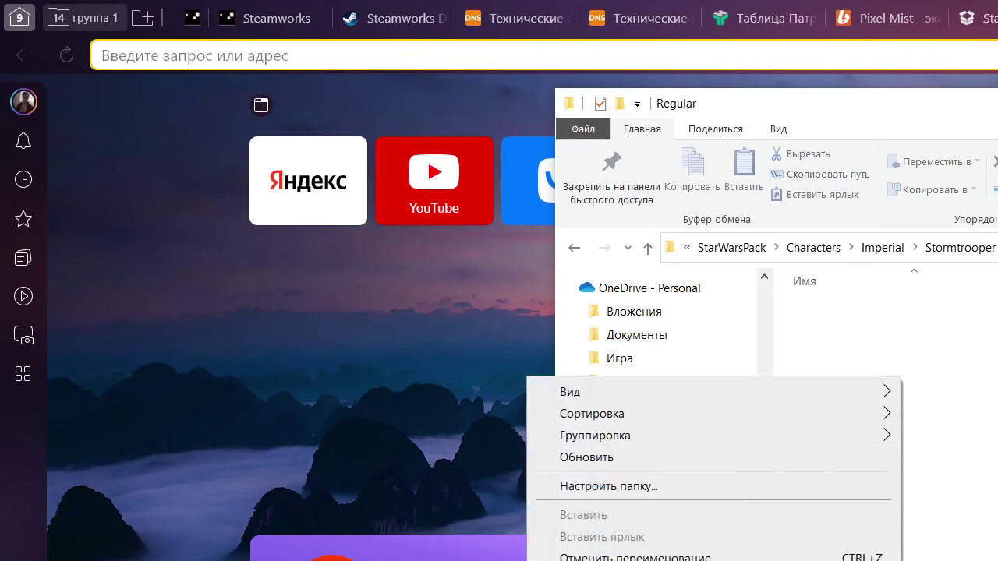
{"action": "left_click", "coordinate": [970, 324]}
{"action": "type", "text": "Hel"}
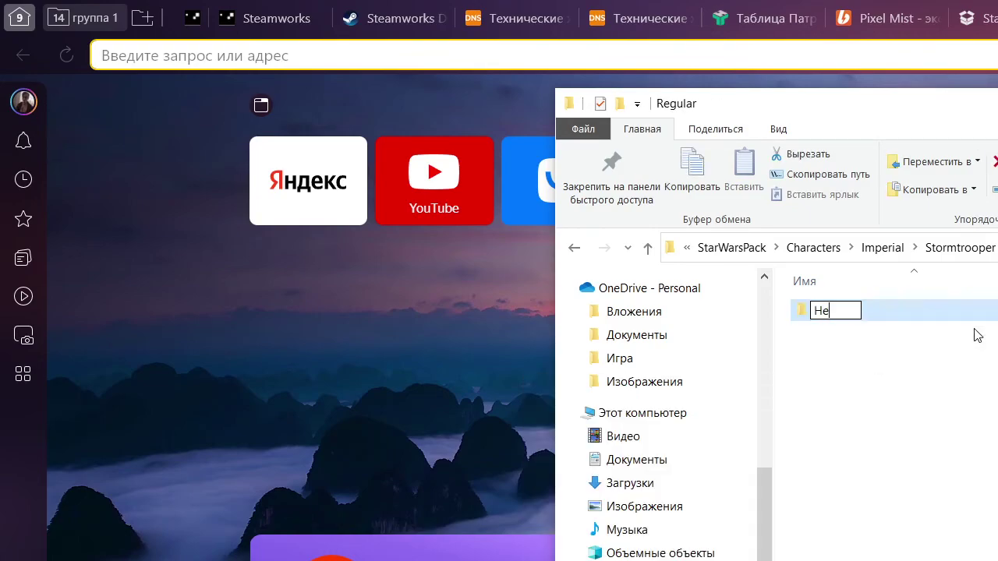
{"action": "type", "text": ";"}
{"action": "key", "text": "BackSpace"}
{"action": "type", "text": "met"}
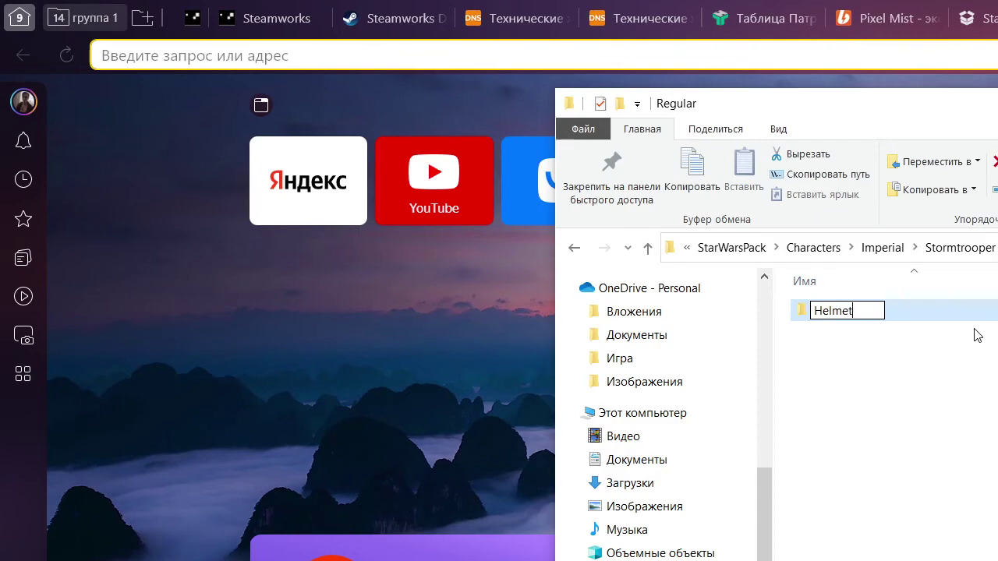
{"action": "key", "text": "Return"}
{"action": "key", "text": "Return"}
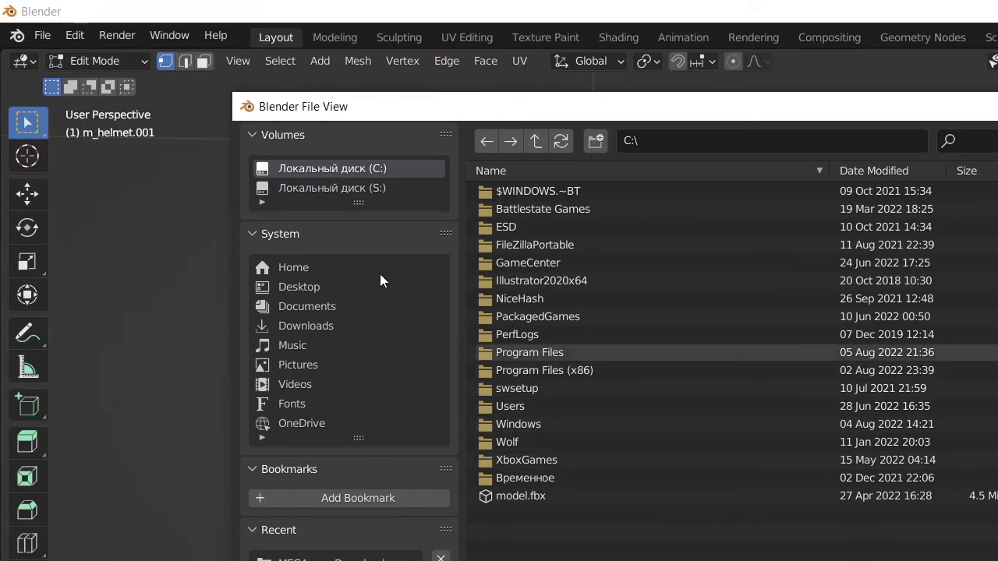
Copy the Helmet folder's path into Blender's file view as the destination and export the helmet there as BB_H.fbx
{"action": "key", "text": "alt+Tab"}
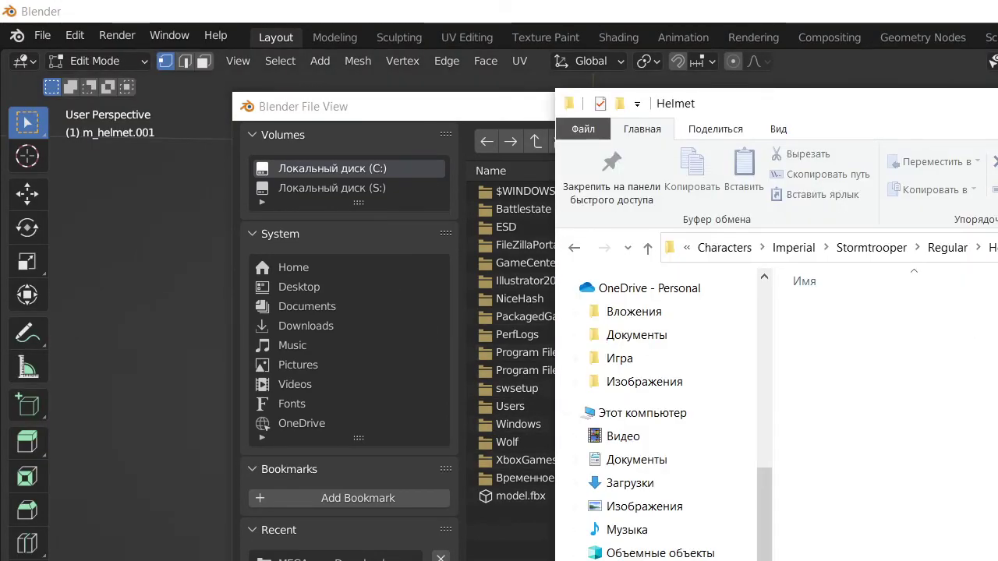
{"action": "left_click", "coordinate": [993, 247]}
{"action": "key", "text": "alt+Tab"}
{"action": "left_click", "coordinate": [805, 144]}
{"action": "key", "text": "ctrl+v"}
{"action": "key", "text": "Return"}
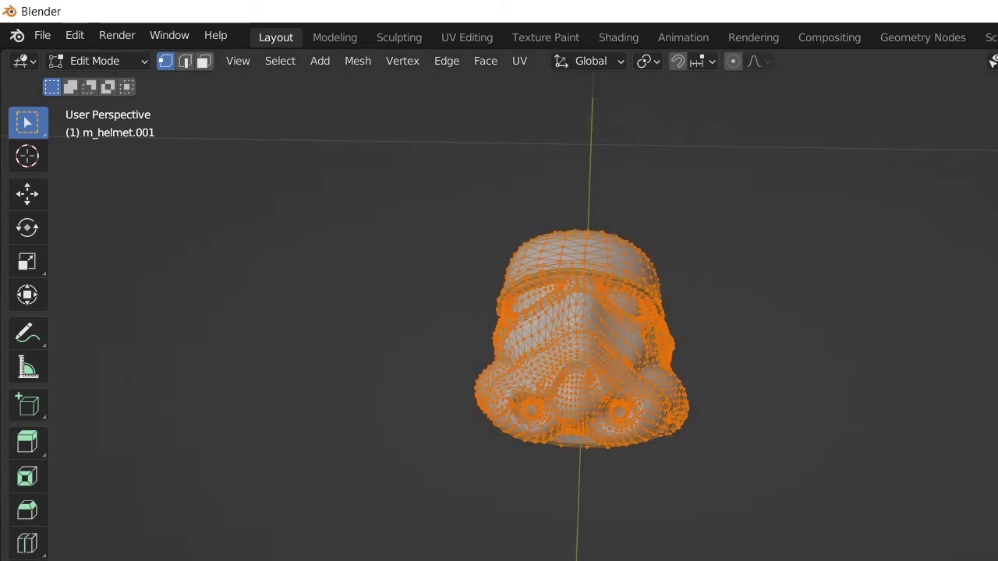
Back in File Explorer, create a data folder beside BB_H.fbx in the Helmet folder and open it
{"action": "key", "text": "alt+Tab"}
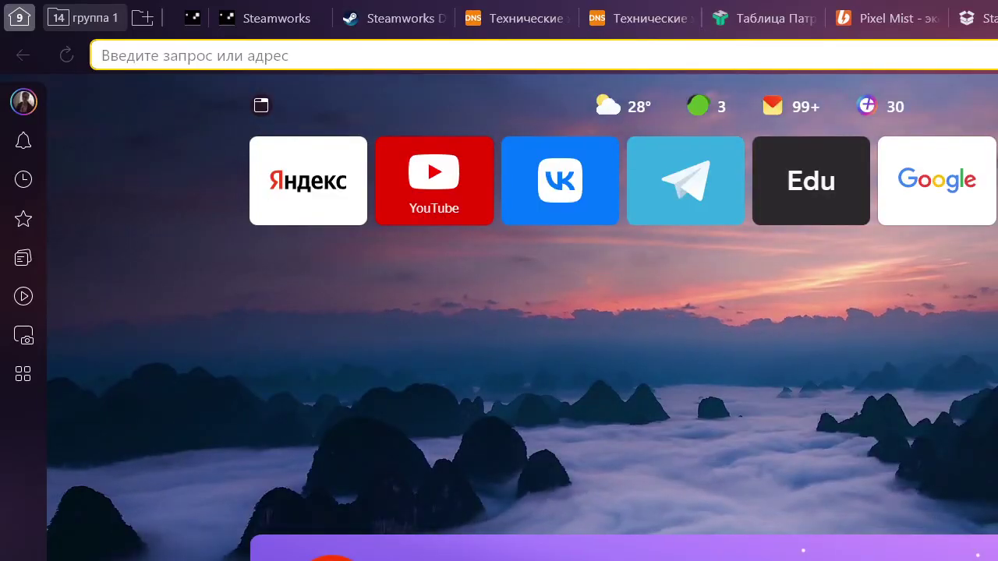
{"action": "key", "text": "alt+Tab"}
{"action": "left_click_drag", "start_coordinate": [996, 102], "coordinate": [725, 94]}
{"action": "right_click", "coordinate": [659, 445]}
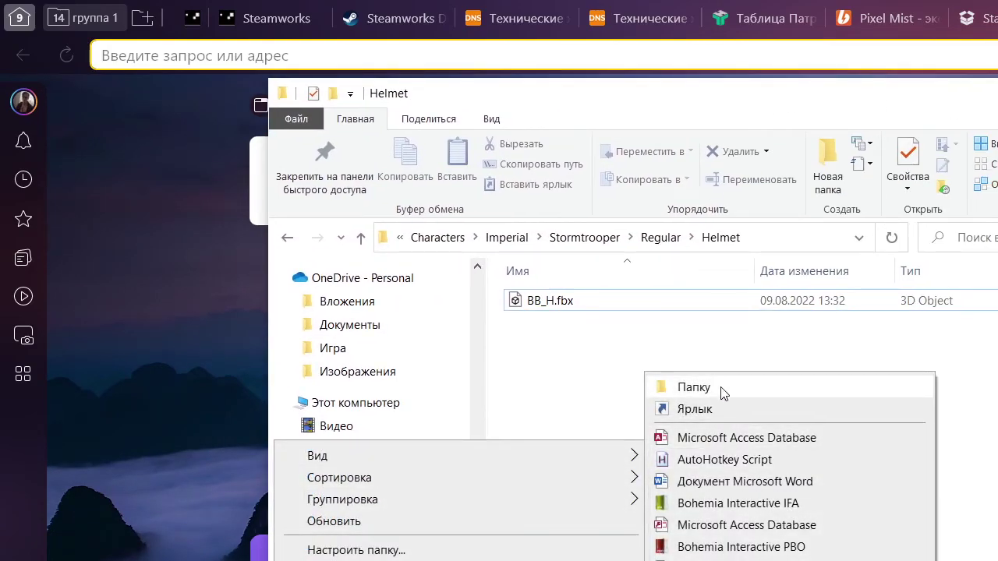
{"action": "left_click", "coordinate": [725, 390]}
{"action": "type", "text": "data"}
{"action": "key", "text": "Return"}
{"action": "key", "text": "Return"}
{"action": "right_click", "coordinate": [721, 376]}
{"action": "left_click", "coordinate": [869, 501]}
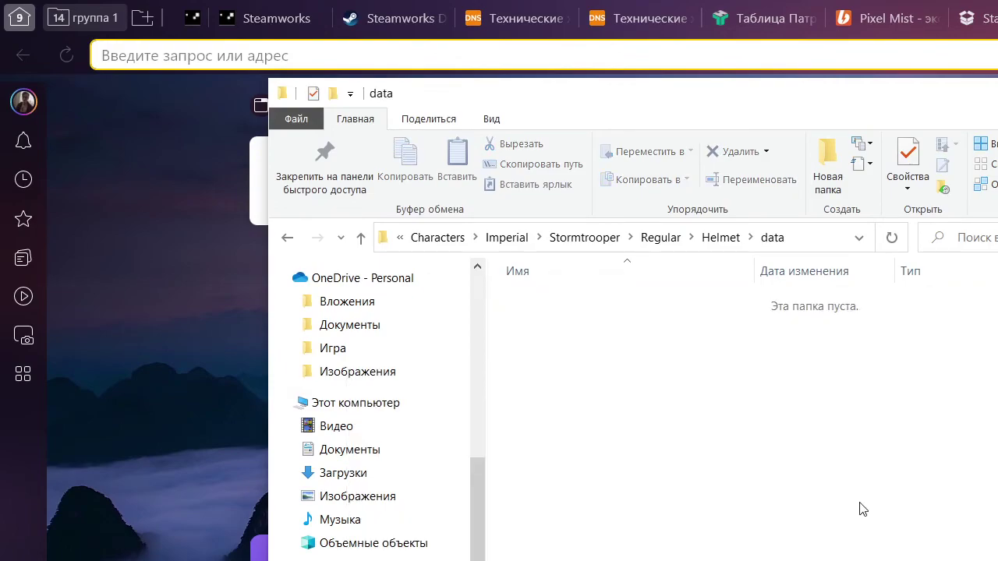
Find the MEGAsync Downloads folder among the open windows, closing the MEGA folder picker, and open SWBF2_Stormtrooper.zip in WinRAR
{"action": "key", "text": "alt+Tab"}
{"action": "key", "text": "alt+Tab"}
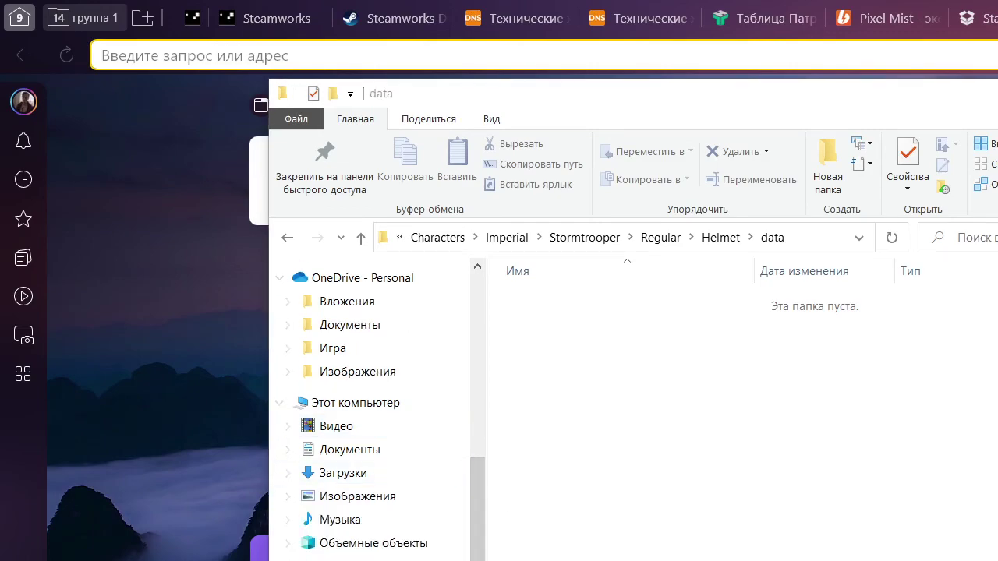
{"action": "left_click", "coordinate": [492, 304]}
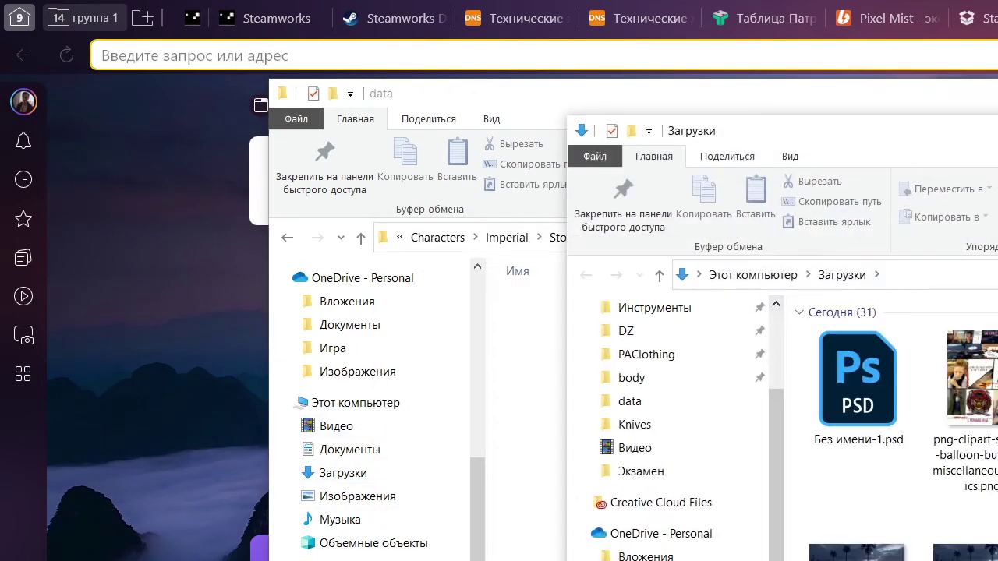
{"action": "key", "text": "alt+Tab"}
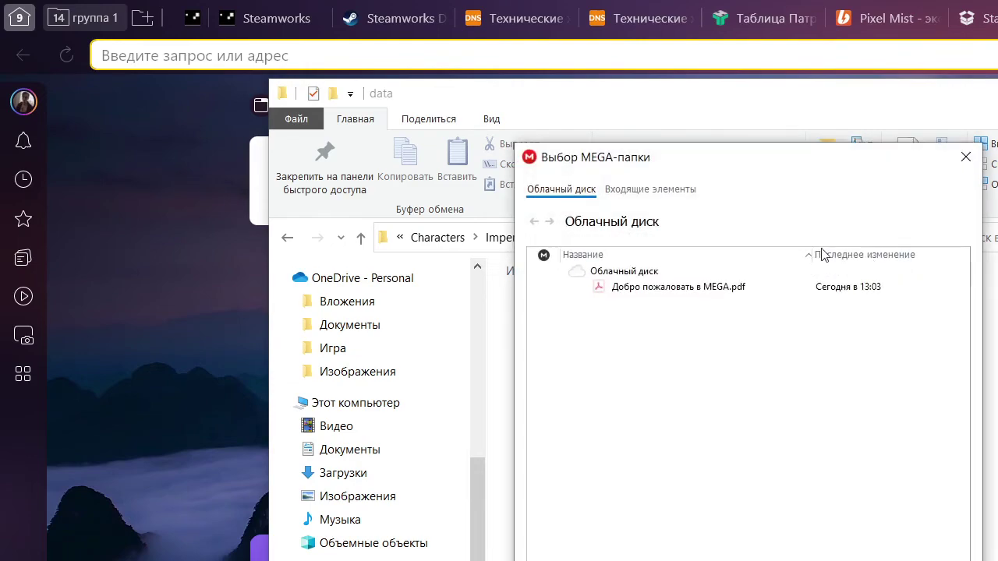
{"action": "left_click", "coordinate": [962, 158]}
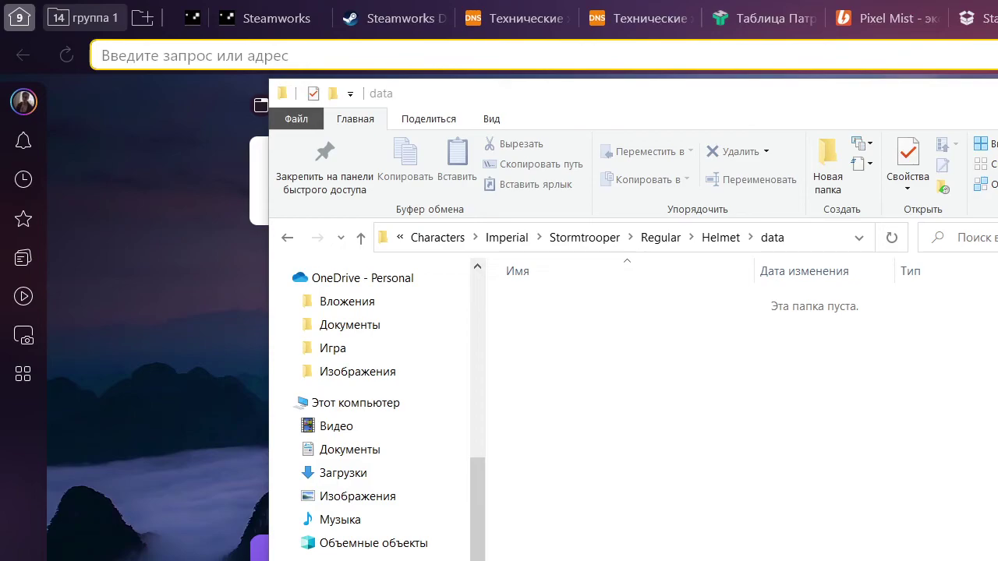
{"action": "key", "text": "alt+Tab"}
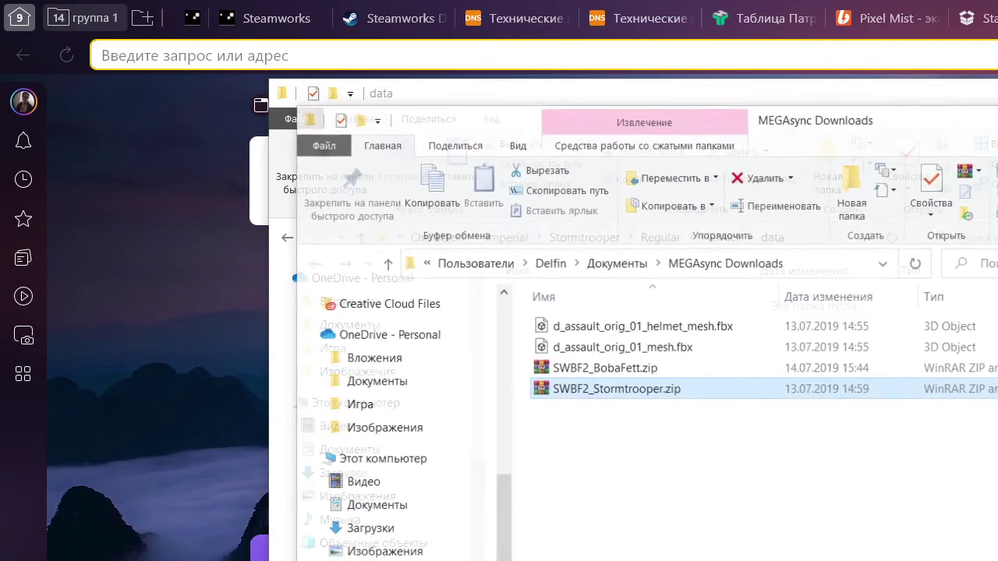
{"action": "double_click", "coordinate": [666, 391]}
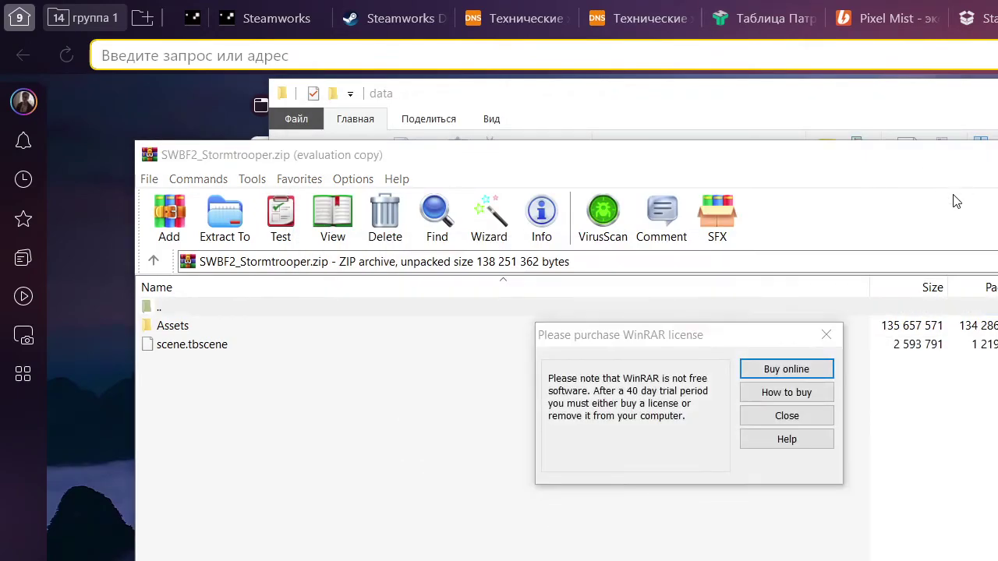
{"action": "left_click", "coordinate": [783, 413]}
Extract all the helmet texture PNGs from the archive's Assets\Textures\helmet folder into the Helmet\data folder
{"action": "left_click_drag", "start_coordinate": [744, 158], "coordinate": [997, 157]}
{"action": "double_click", "coordinate": [794, 324]}
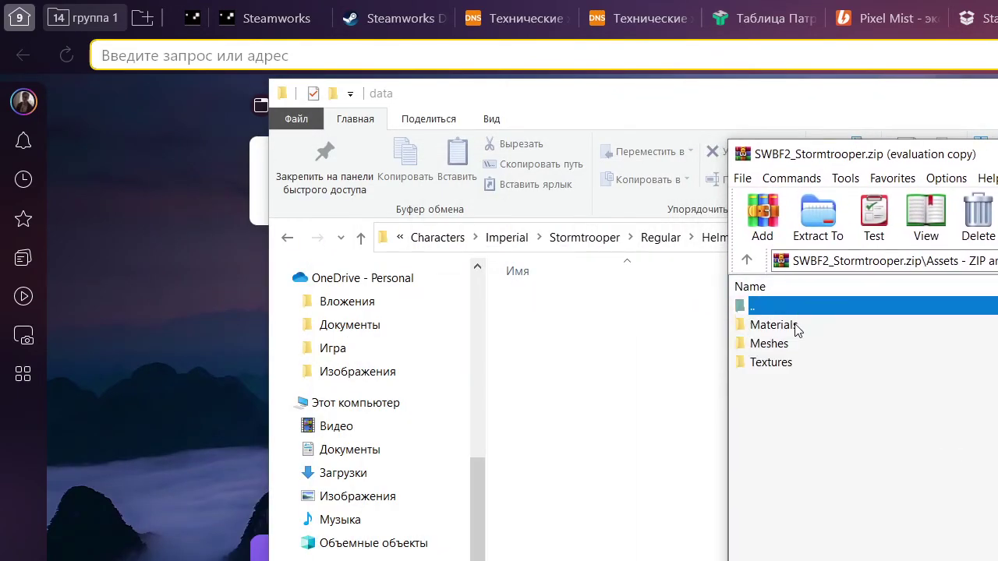
{"action": "double_click", "coordinate": [785, 365]}
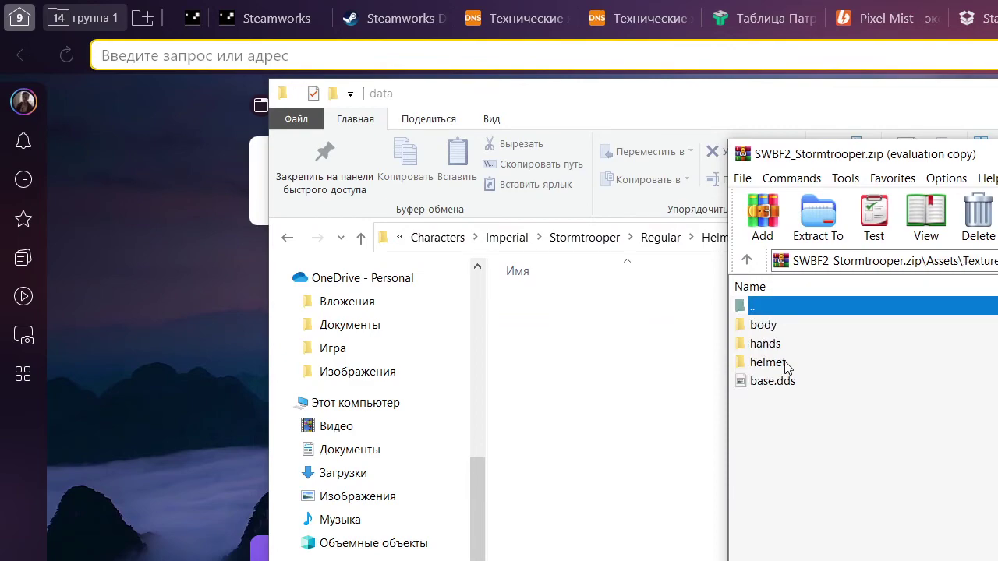
{"action": "double_click", "coordinate": [783, 362]}
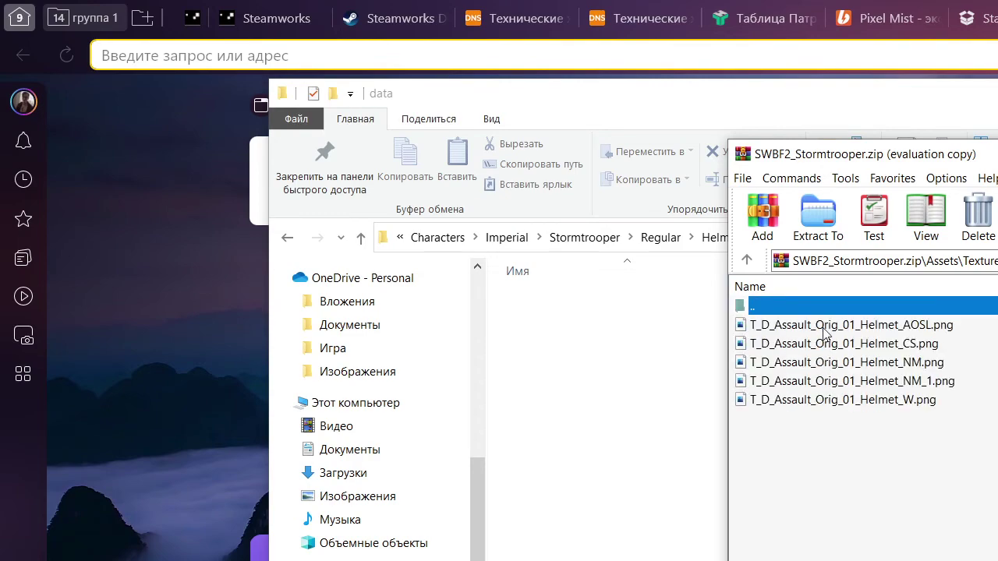
{"action": "left_click_drag", "start_coordinate": [864, 445], "coordinate": [824, 330]}
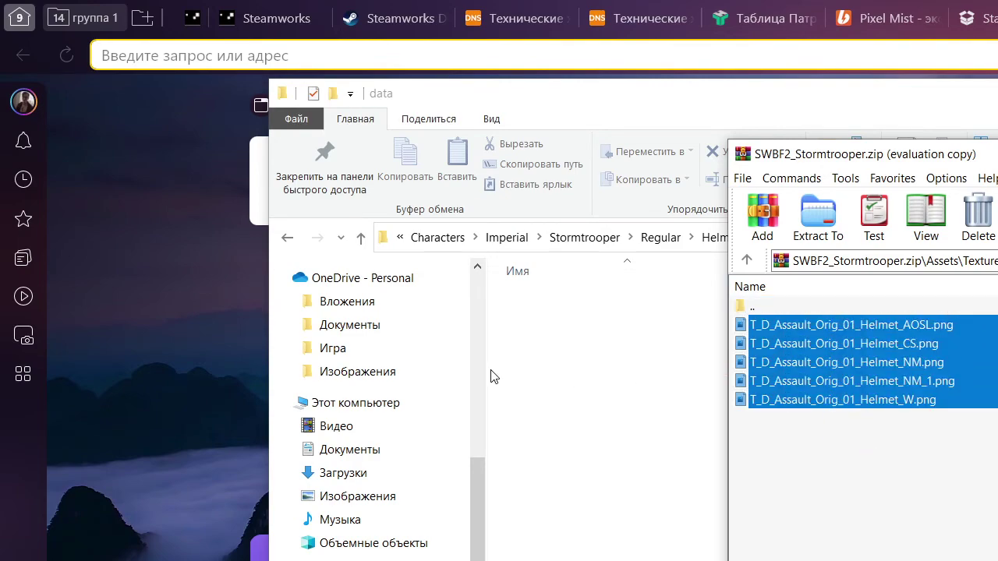
{"action": "left_click_drag", "start_coordinate": [493, 376], "coordinate": [530, 378]}
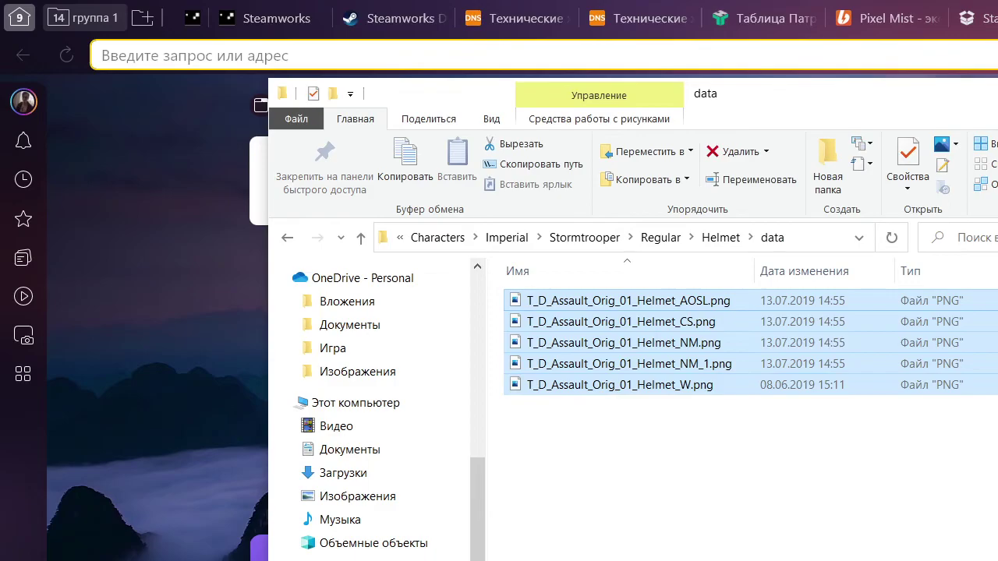
Return to the archive, go up to its Textures folder and check the base.dds file
{"action": "key", "text": "alt+Tab"}
{"action": "left_click", "coordinate": [749, 263]}
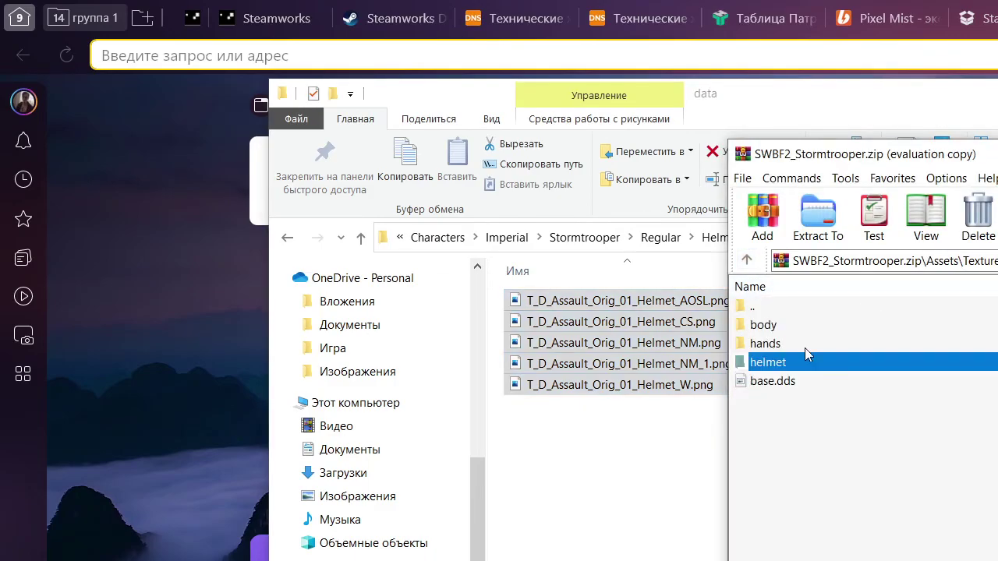
{"action": "double_click", "coordinate": [802, 381]}
{"action": "key", "text": "Escape"}
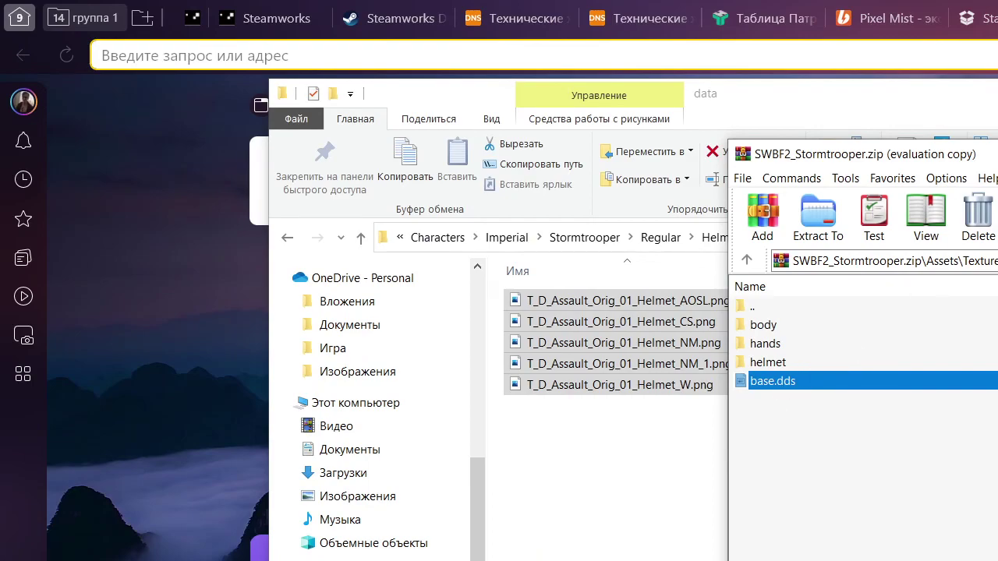
Look through the archive's Assets\Materials folder for helmet material files, and close the archive
{"action": "left_click_drag", "start_coordinate": [997, 157], "coordinate": [601, 196]}
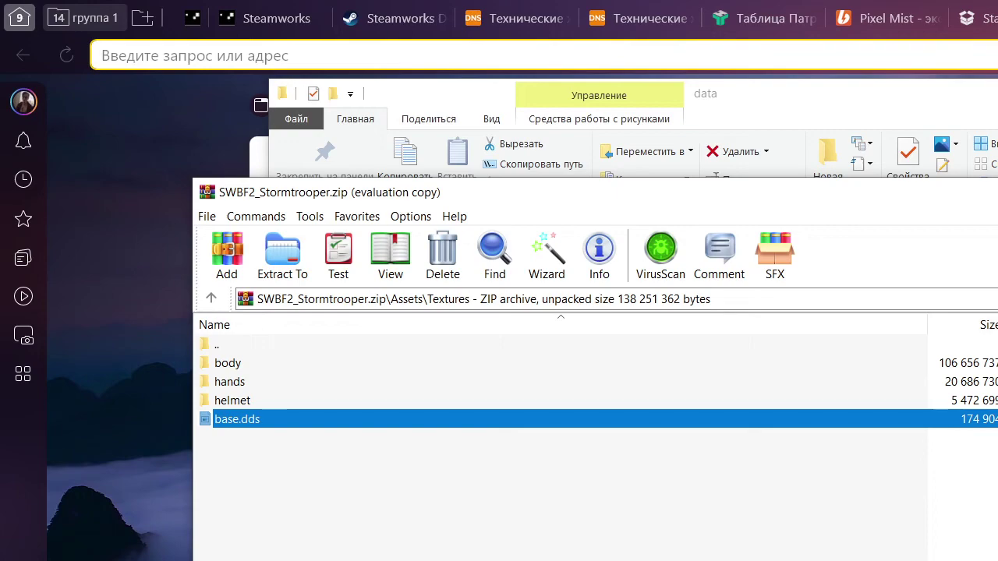
{"action": "left_click", "coordinate": [298, 350]}
{"action": "double_click", "coordinate": [300, 351]}
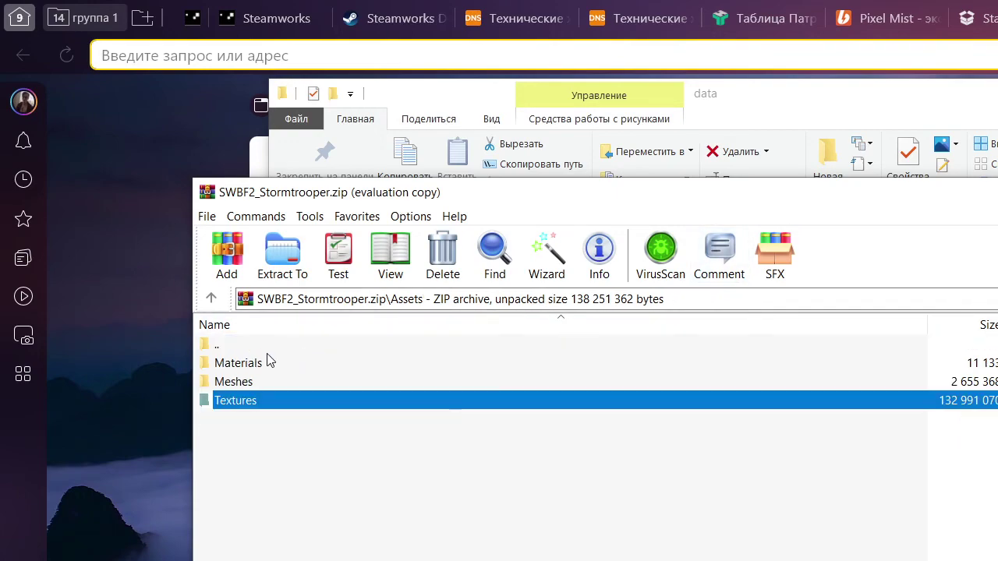
{"action": "left_click", "coordinate": [267, 362]}
{"action": "left_click", "coordinate": [269, 362]}
{"action": "double_click", "coordinate": [281, 362]}
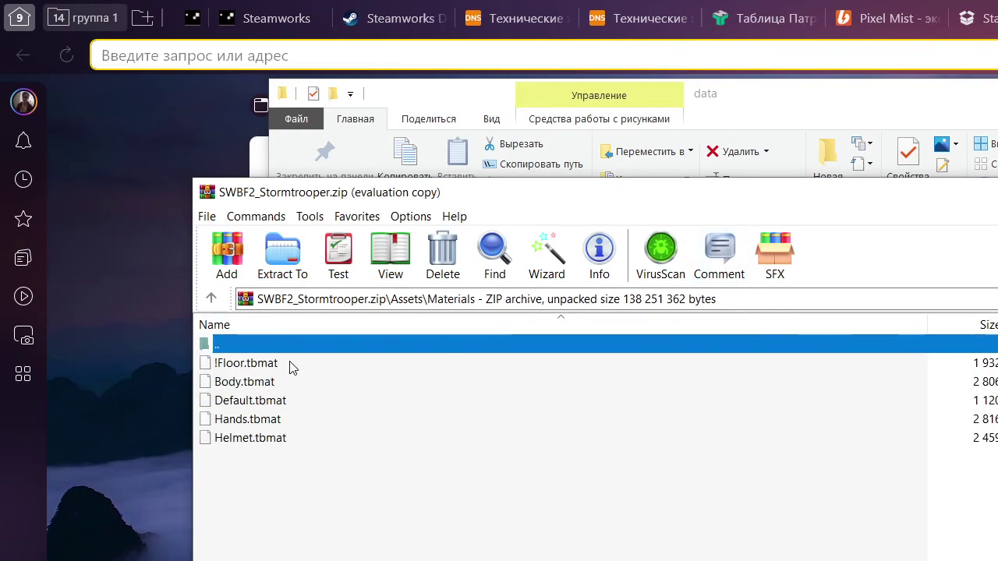
{"action": "mouse_move", "coordinate": [560, 193]}
{"action": "left_mouse_down"}
{"action": "mouse_move", "coordinate": [723, 128]}
{"action": "mouse_move", "coordinate": [969, 179]}
{"action": "mouse_move", "coordinate": [549, 187]}
{"action": "left_mouse_up"}
{"action": "left_click", "coordinate": [997, 185]}
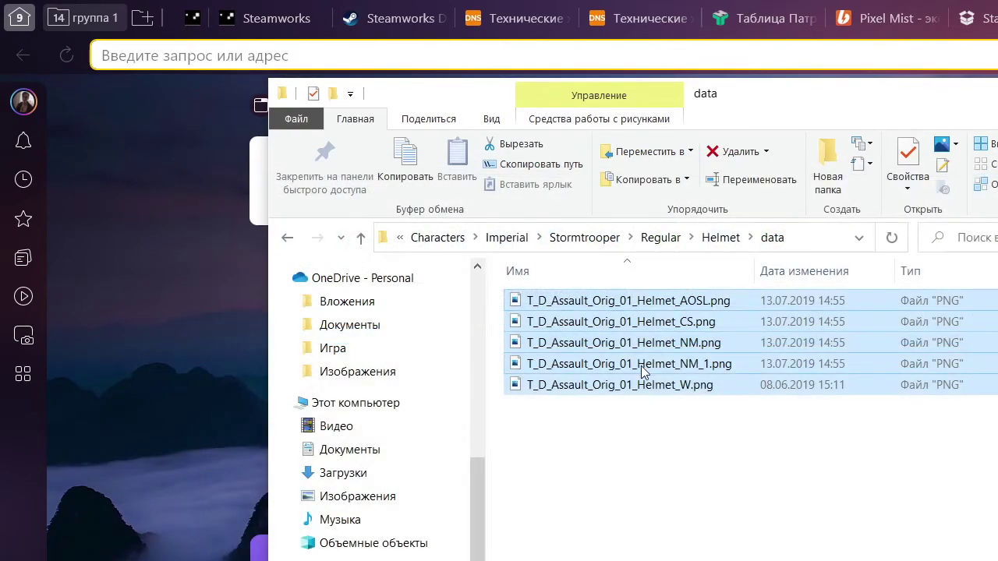
Open the extracted T_D_Assault_Orig_01_Helmet_AOSL.png texture from the data folder to inspect it
{"action": "left_click", "coordinate": [663, 462]}
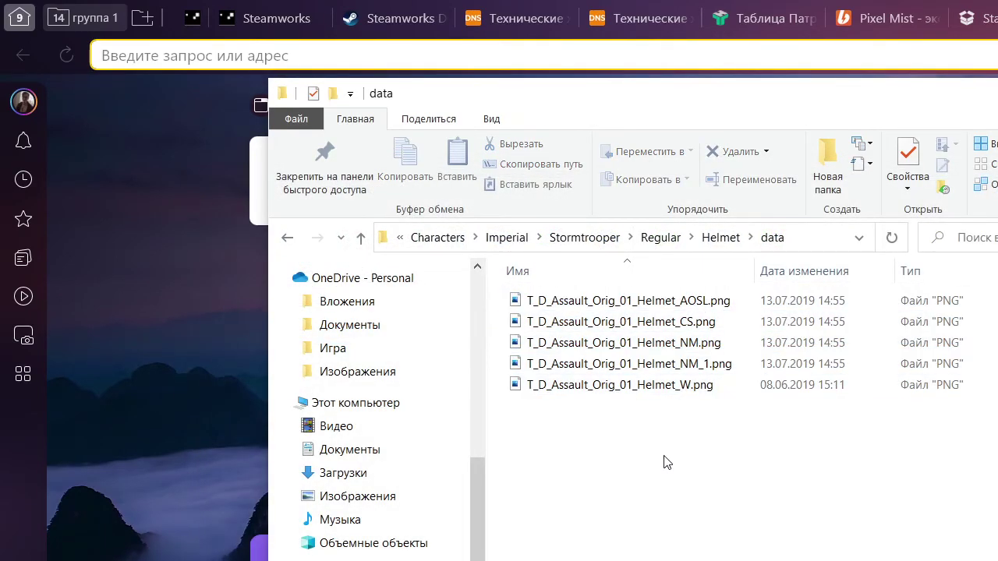
{"action": "double_click", "coordinate": [694, 304]}
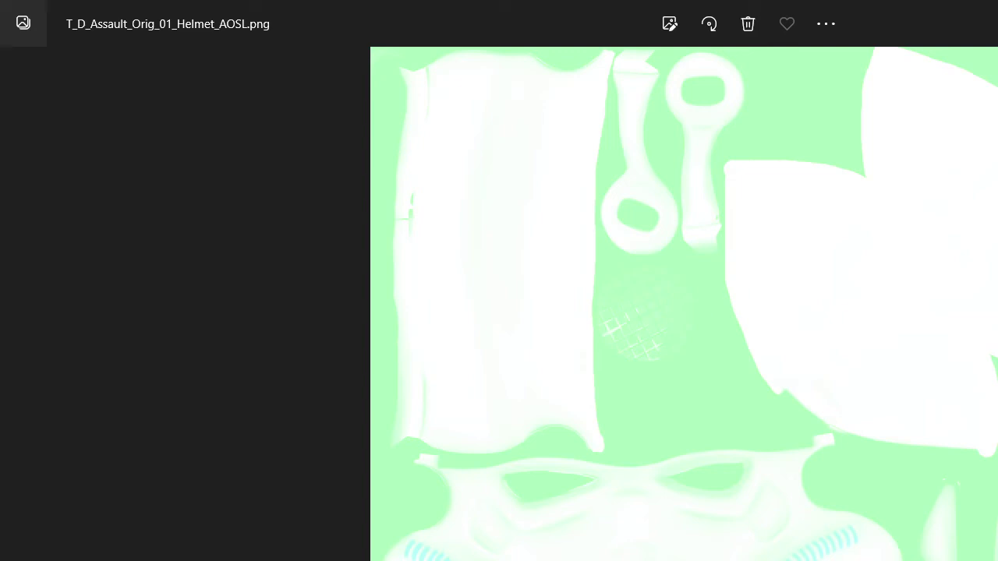
Close the AOSL texture and look through the NM, NM_1 and W helmet textures in the data folder
{"action": "key", "text": "alt+F4"}
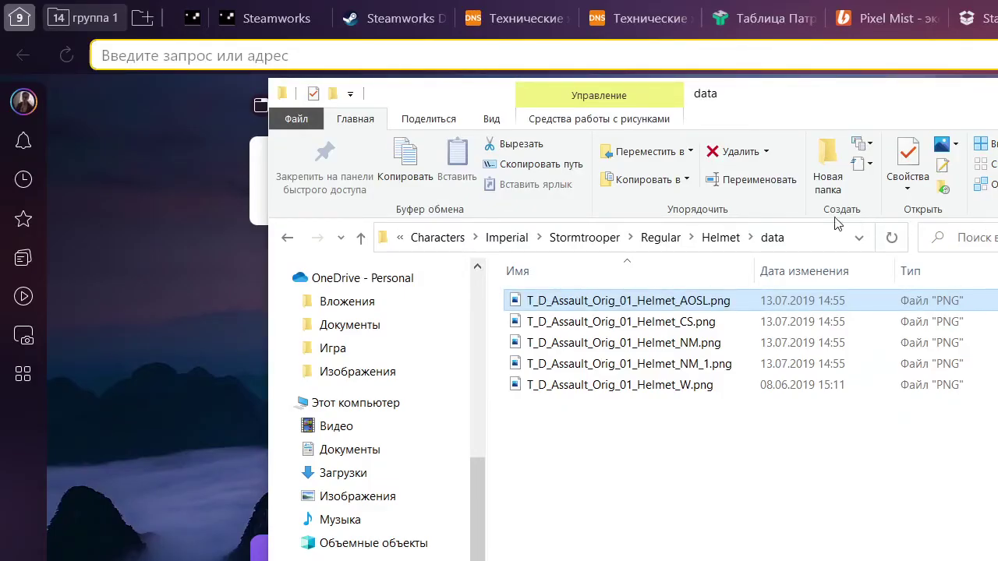
{"action": "double_click", "coordinate": [711, 349]}
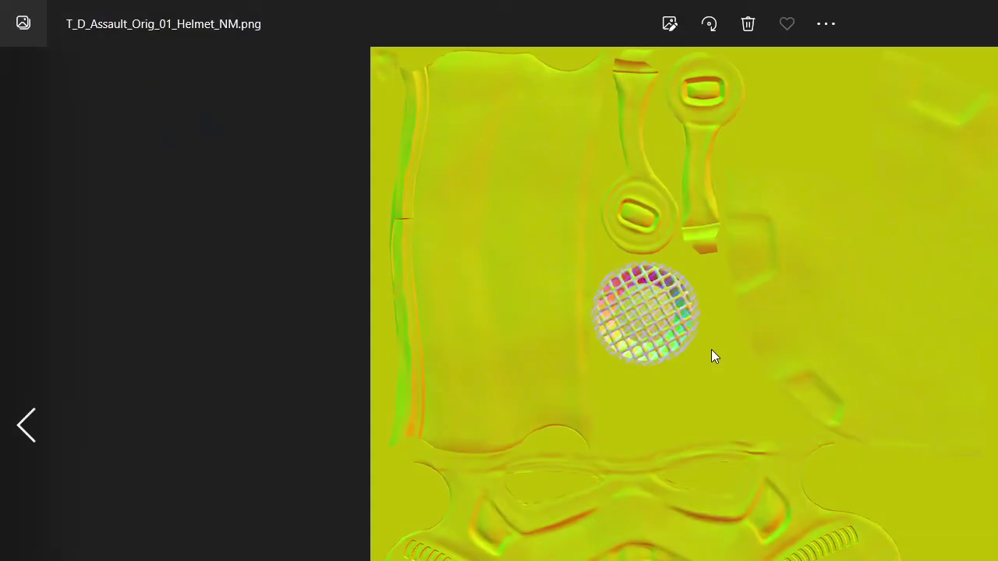
{"action": "key", "text": "Right"}
{"action": "key", "text": "Right"}
{"action": "key", "text": "Left"}
{"action": "key", "text": "Left"}
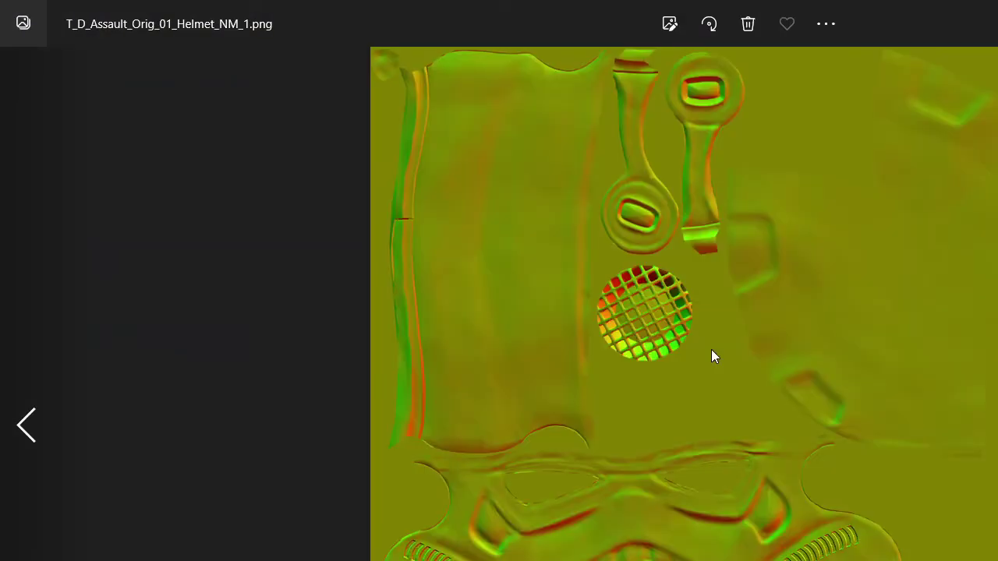
{"action": "scroll", "coordinate": [710, 356], "scroll_direction": "down", "scroll_amount": 2}
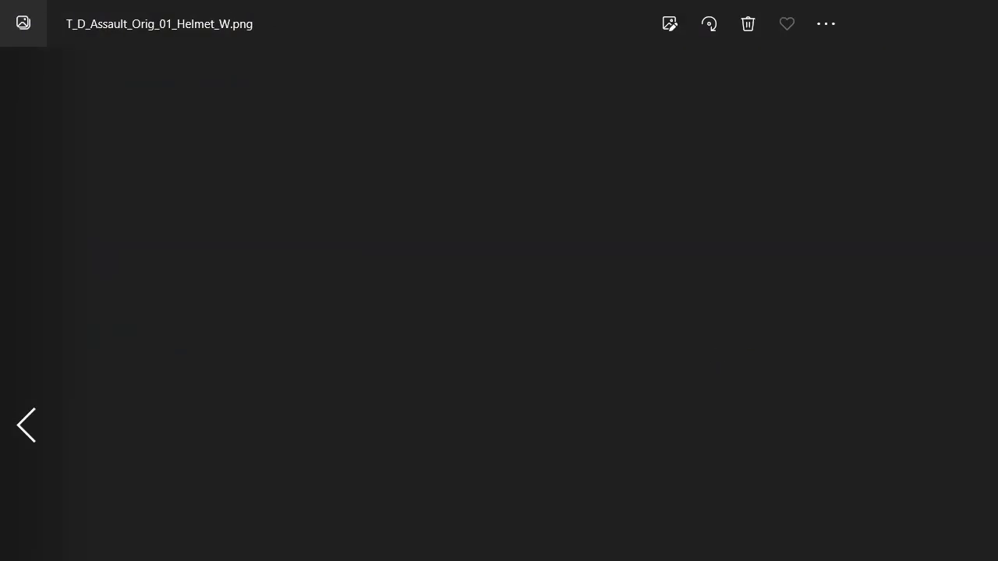
{"action": "key", "text": "alt+F4"}
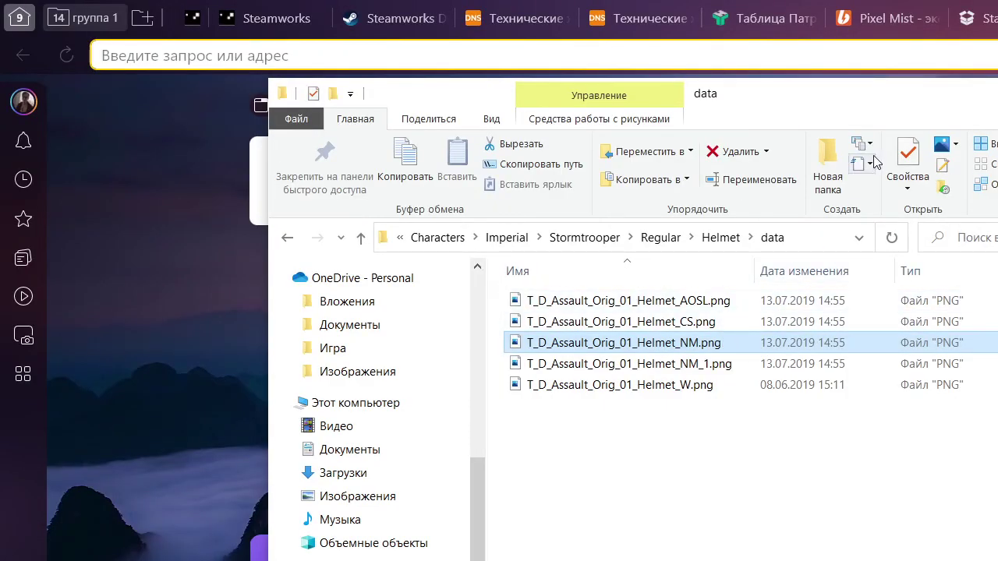
Enlarge the data folder window and show its files as medium icons (Обычные значки)
{"action": "left_click_drag", "start_coordinate": [841, 103], "coordinate": [839, 2]}
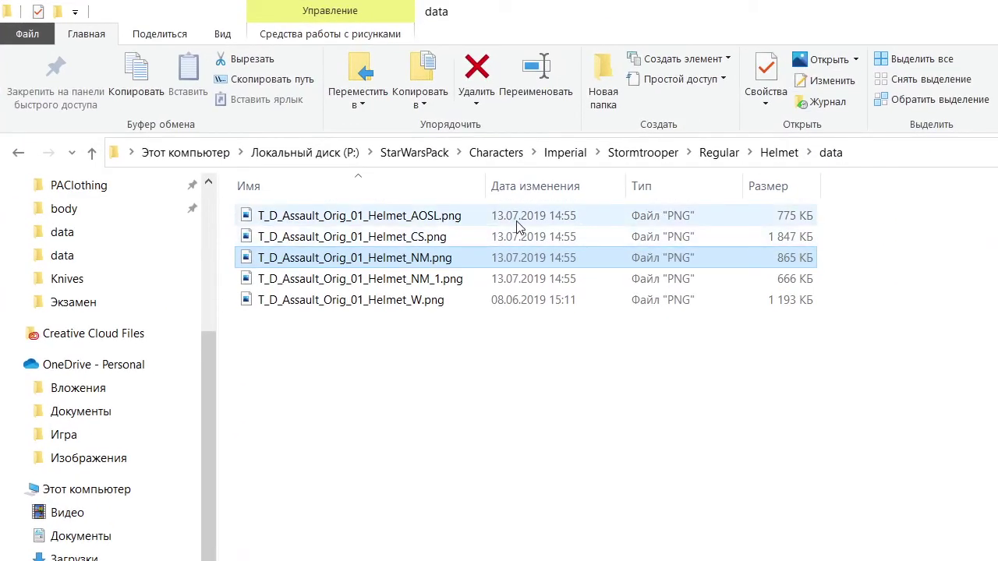
{"action": "right_click", "coordinate": [566, 415]}
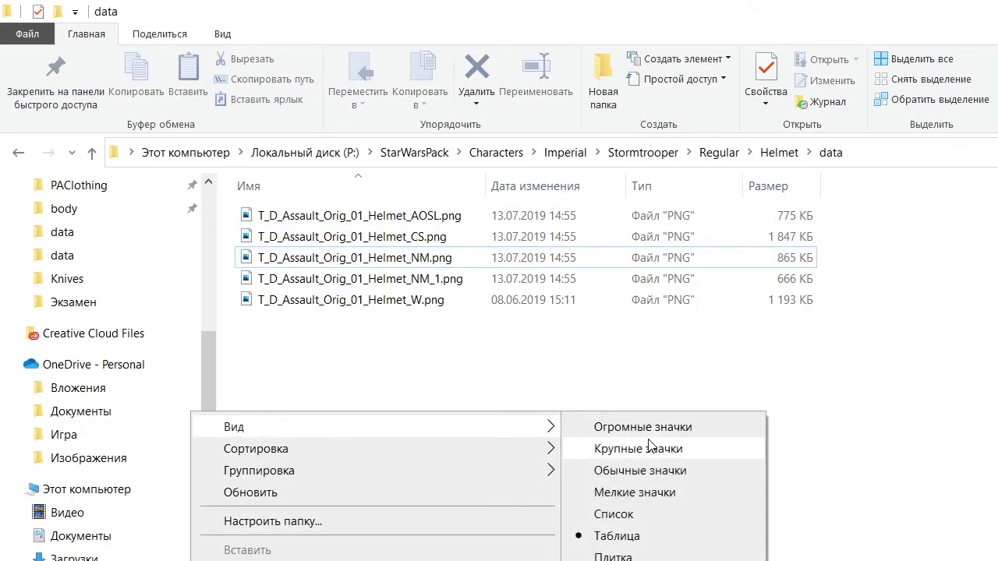
{"action": "left_click", "coordinate": [658, 471]}
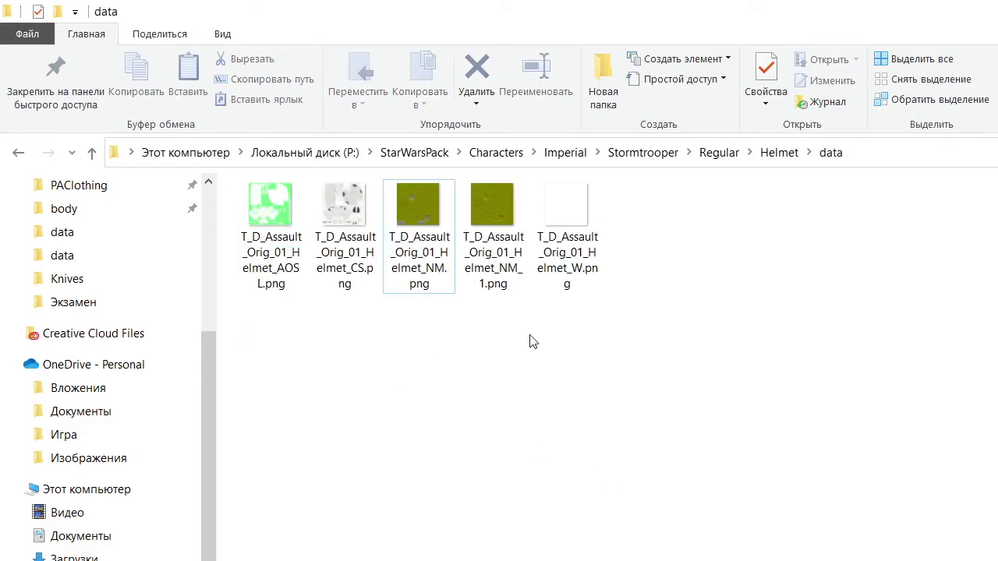
Inspect the T_D_Assault_Orig_01_Helmet_CS.png and T_D_Assault_Orig_01_Helmet_AOSL.png textures, closing each one after viewing
{"action": "double_click", "coordinate": [357, 220]}
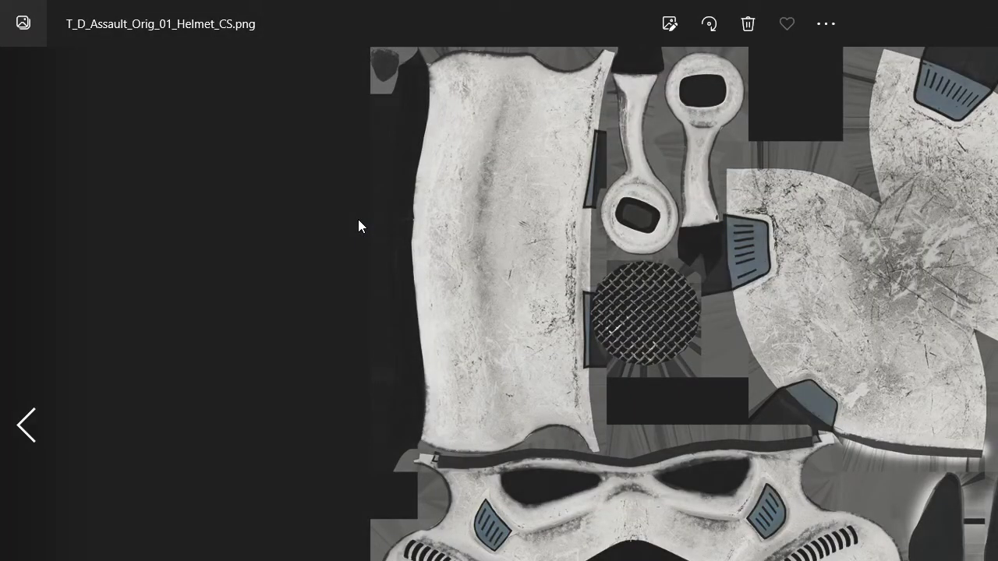
{"action": "key", "text": "alt+F4"}
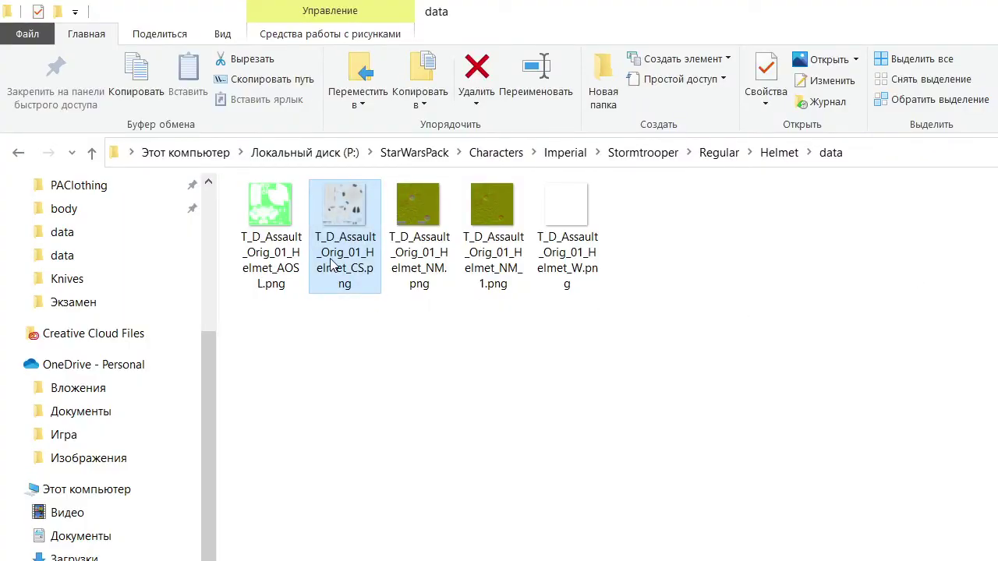
{"action": "double_click", "coordinate": [267, 200]}
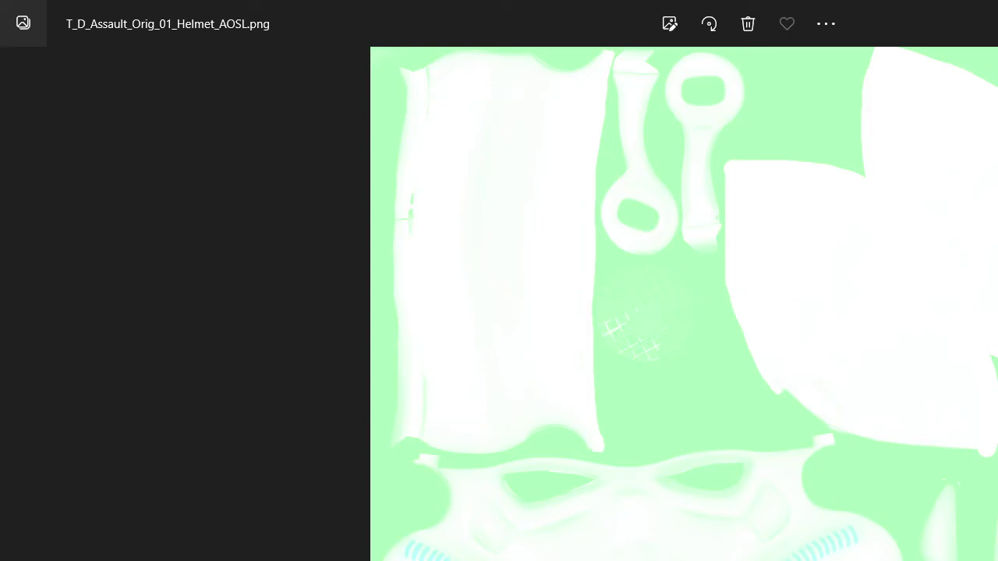
{"action": "key", "text": "alt+F4"}
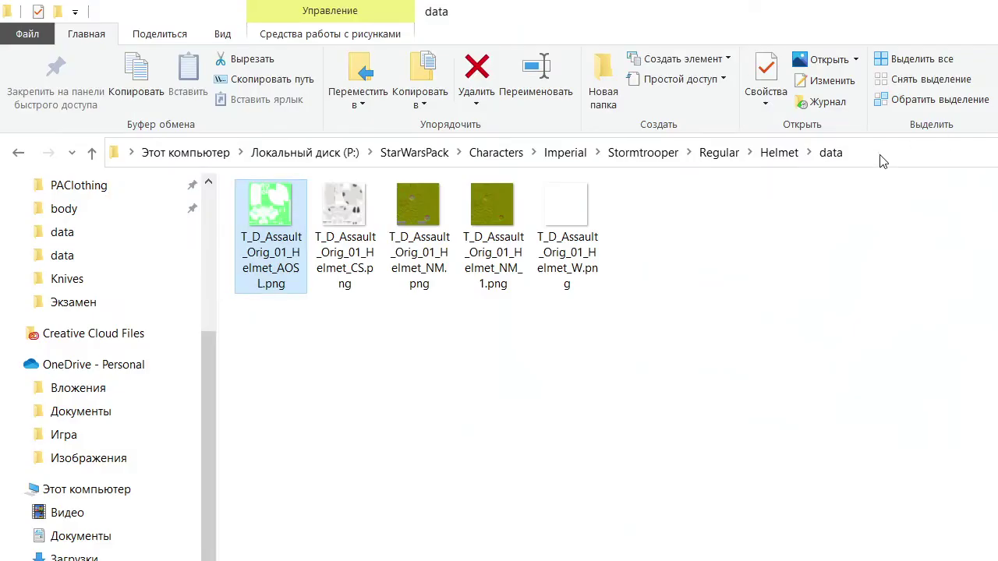
Check T_D_Assault_Orig_01_Helmet_W.png and permanently delete it from the data folder
{"action": "double_click", "coordinate": [585, 220]}
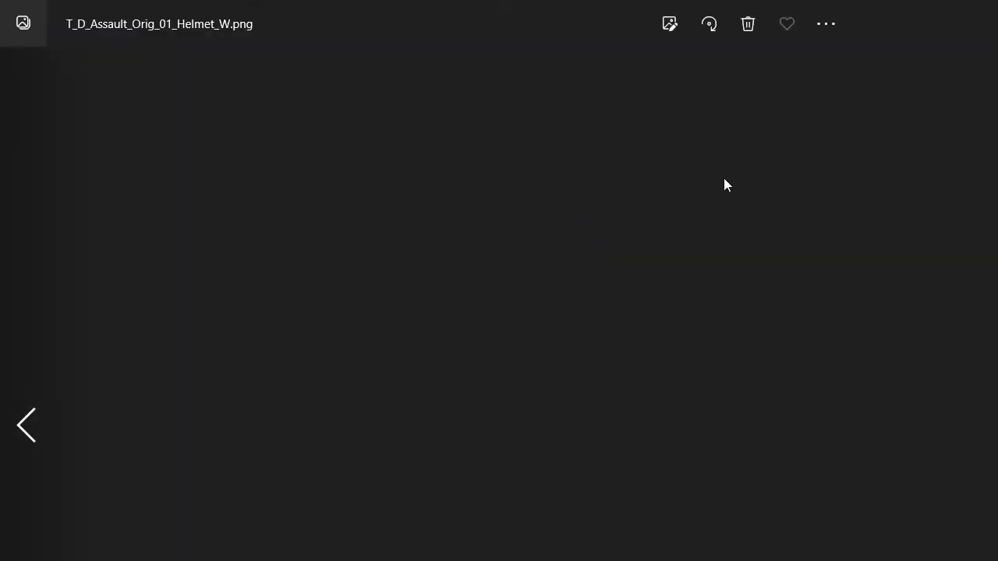
{"action": "key", "text": "alt+F4"}
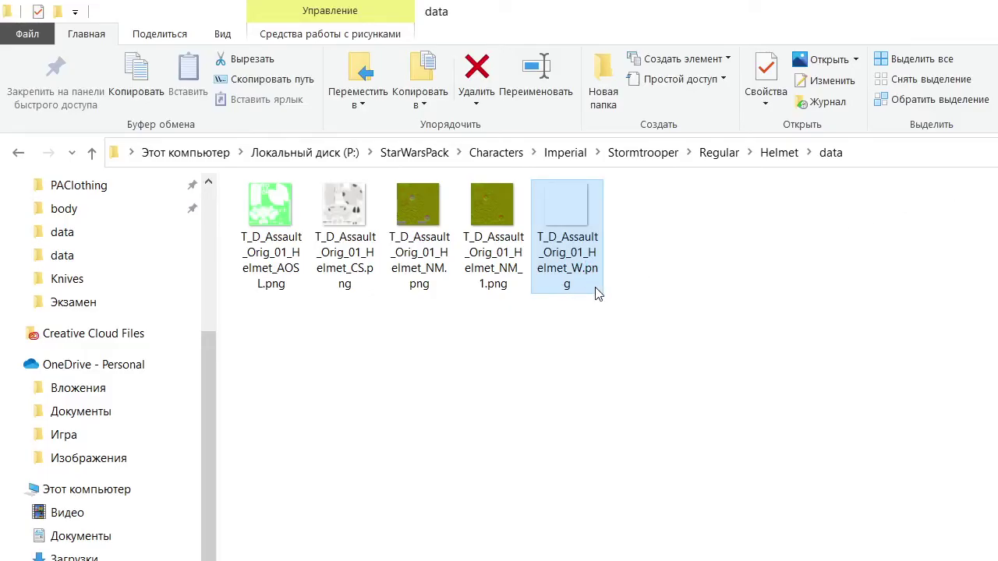
{"action": "key", "text": "shift+Delete"}
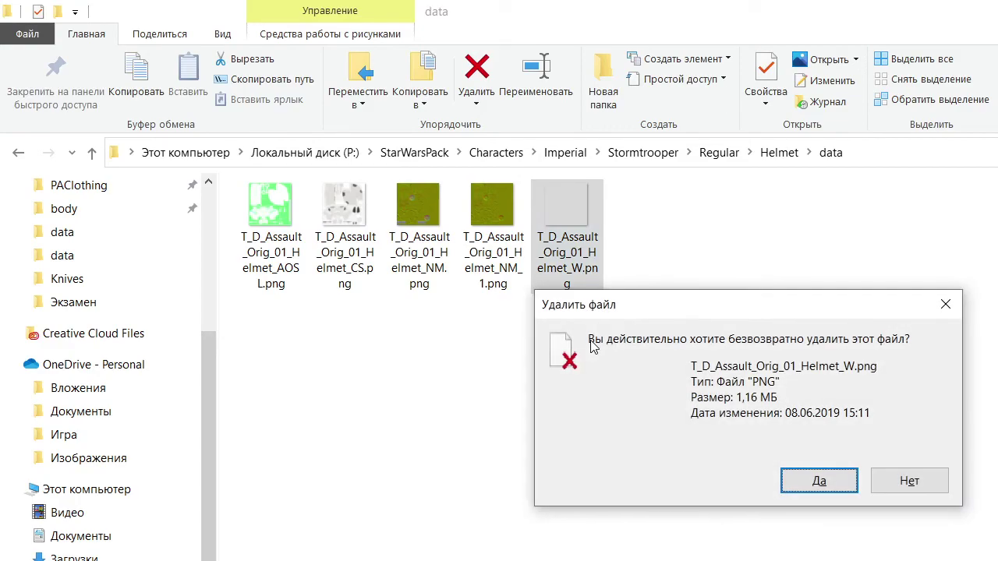
{"action": "left_click", "coordinate": [818, 480]}
{"action": "left_click", "coordinate": [527, 220]}
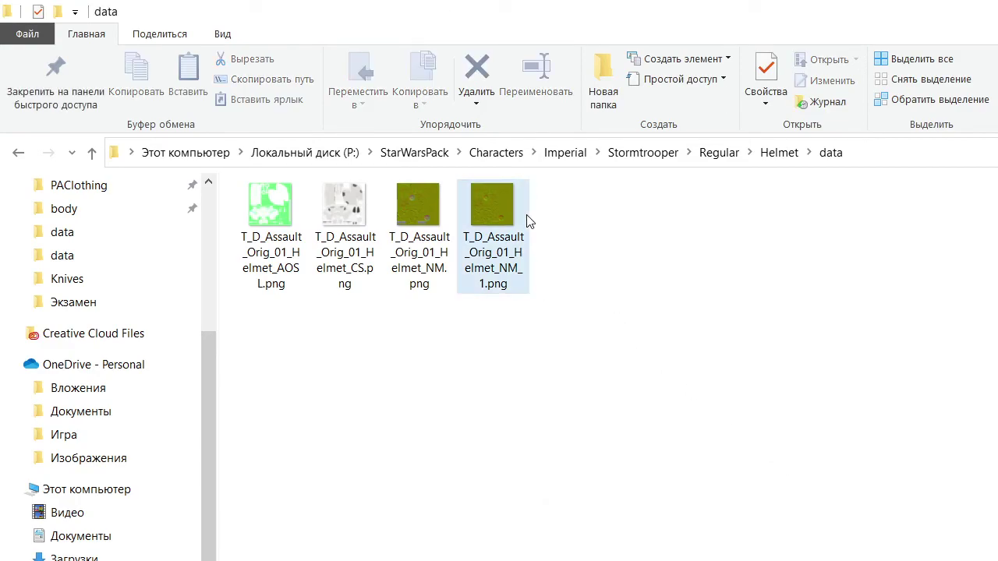
Compare T_D_Assault_Orig_01_Helmet_NM.png with T_D_Assault_Orig_01_Helmet_NM_1.png by alternating between them, and close the viewer
{"action": "double_click", "coordinate": [427, 237]}
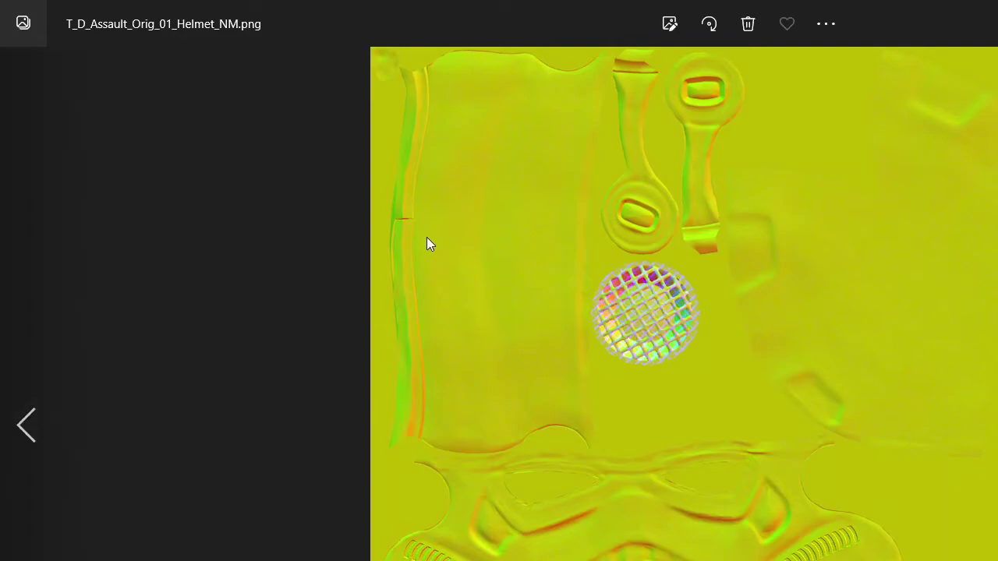
{"action": "key", "text": "Right"}
{"action": "key", "text": "Left"}
{"action": "key", "text": "Right"}
{"action": "key", "text": "Left"}
{"action": "key", "text": "Right"}
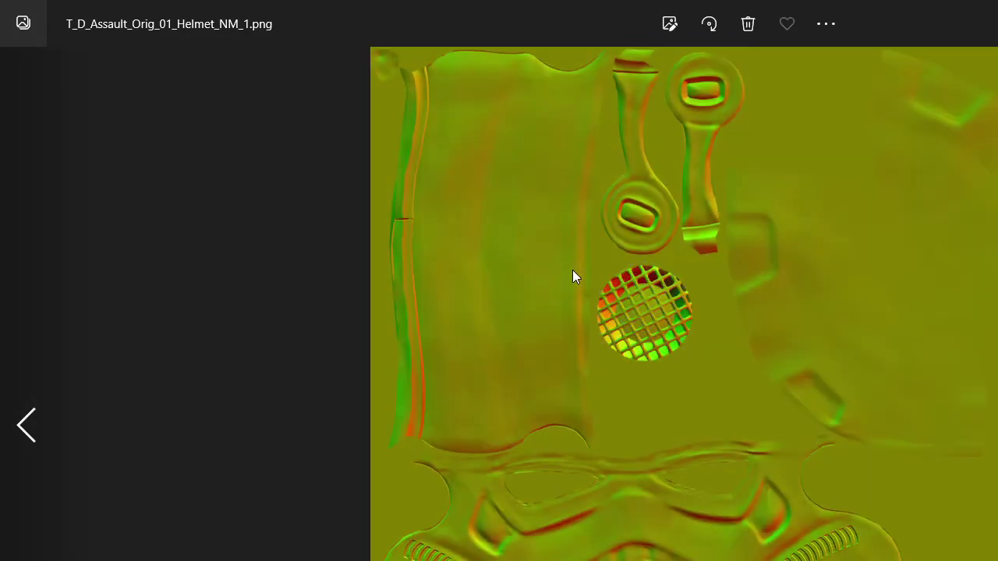
{"action": "key", "text": "Left"}
{"action": "key", "text": "Right"}
{"action": "key", "text": "Left"}
{"action": "key", "text": "Right"}
{"action": "key", "text": "Left"}
{"action": "key", "text": "Right"}
{"action": "key", "text": "Left"}
{"action": "key", "text": "Right"}
{"action": "key", "text": "Left"}
{"action": "key", "text": "Right"}
{"action": "key", "text": "alt+F4"}
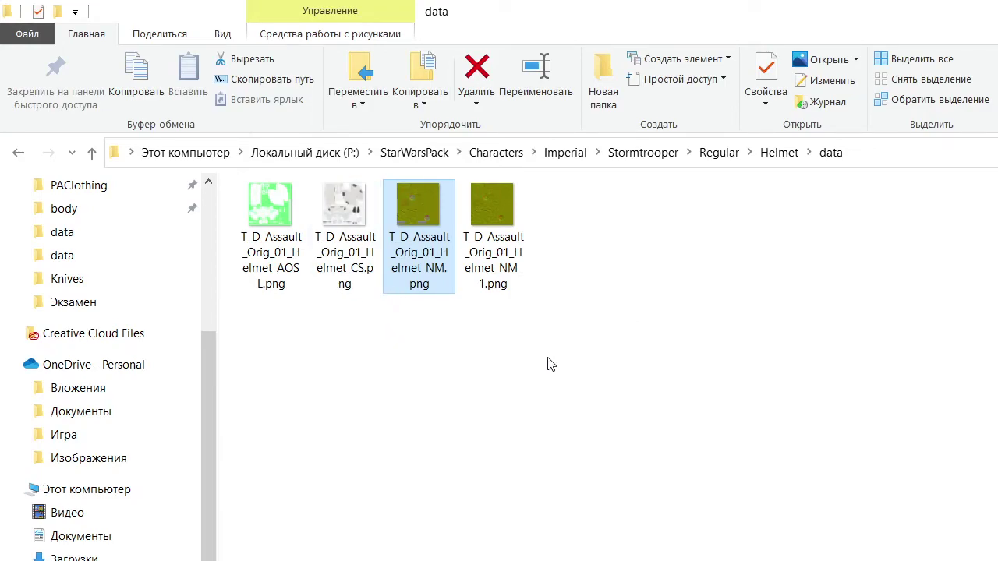
Return to the parent Helmet folder and select BB_H.fbx
{"action": "left_click", "coordinate": [781, 155]}
{"action": "left_click", "coordinate": [358, 237]}
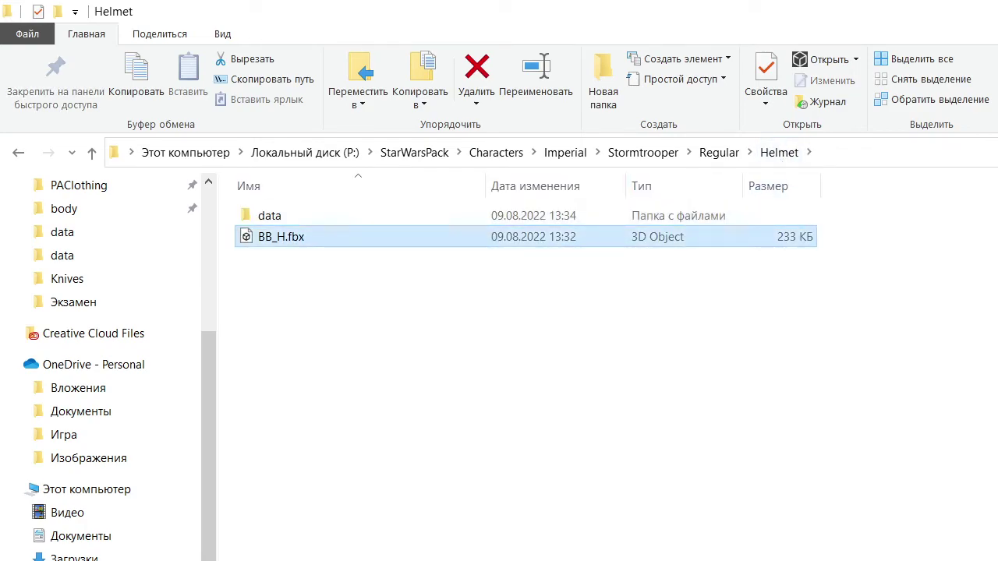
Try to start Object Builder from the open DayZ Tools launcher, and close the launcher
{"action": "left_click_drag", "start_coordinate": [411, 201], "coordinate": [253, 314]}
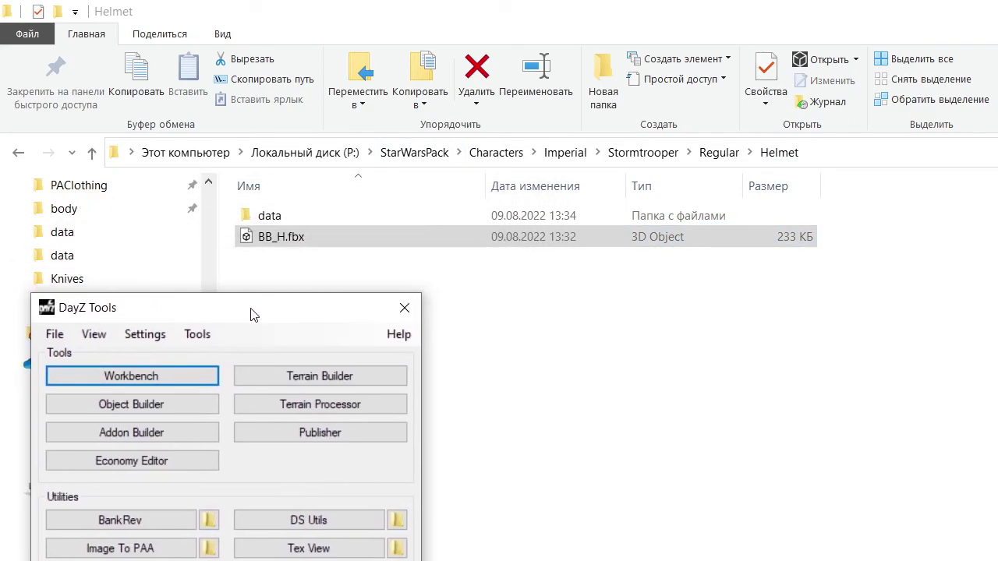
{"action": "left_click", "coordinate": [188, 402]}
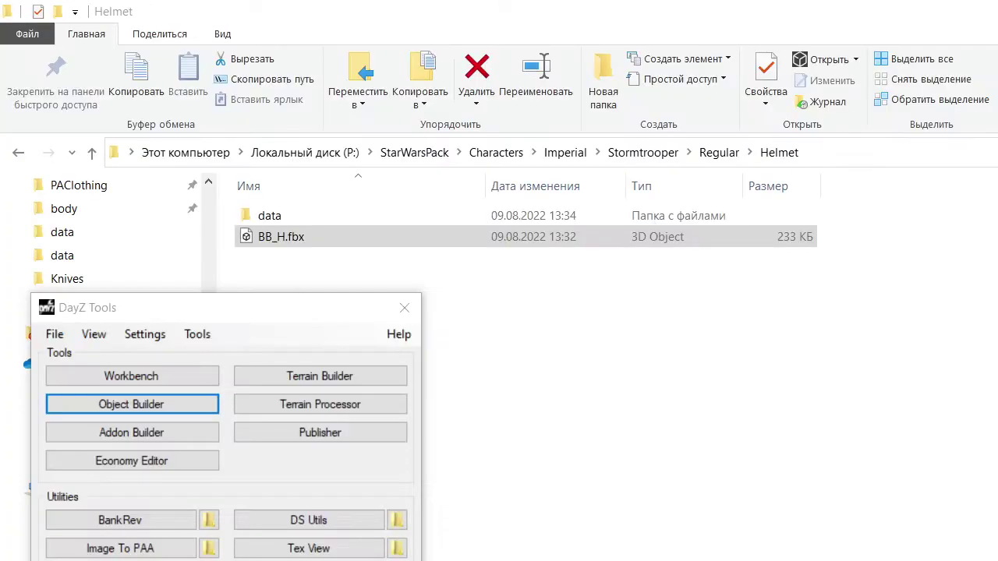
{"action": "left_click", "coordinate": [404, 308]}
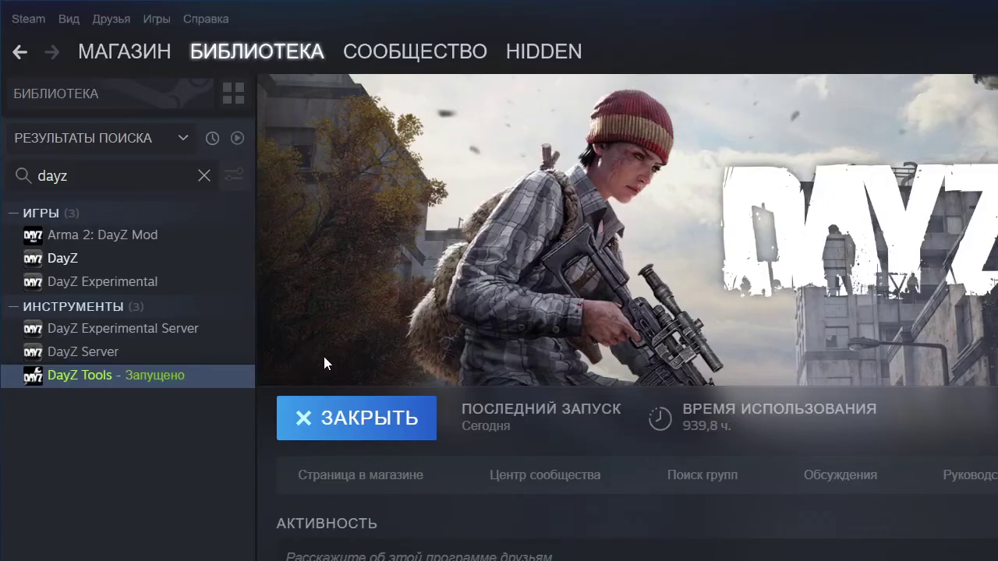
Relaunch DayZ Tools from the Steam library, start Object Builder and place its window below BB_H.fbx in the Helmet folder
{"action": "left_click", "coordinate": [319, 416]}
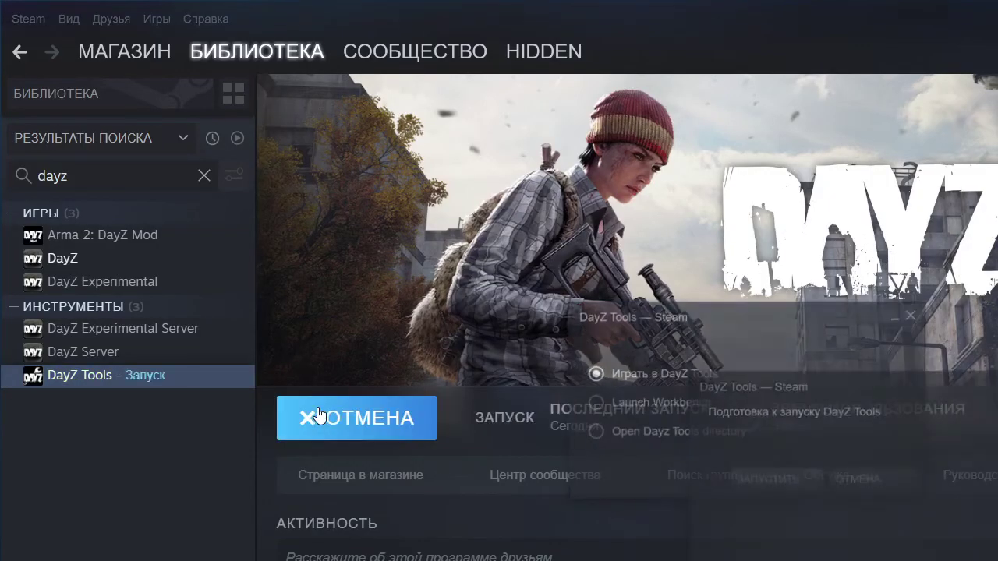
{"action": "left_click", "coordinate": [769, 478]}
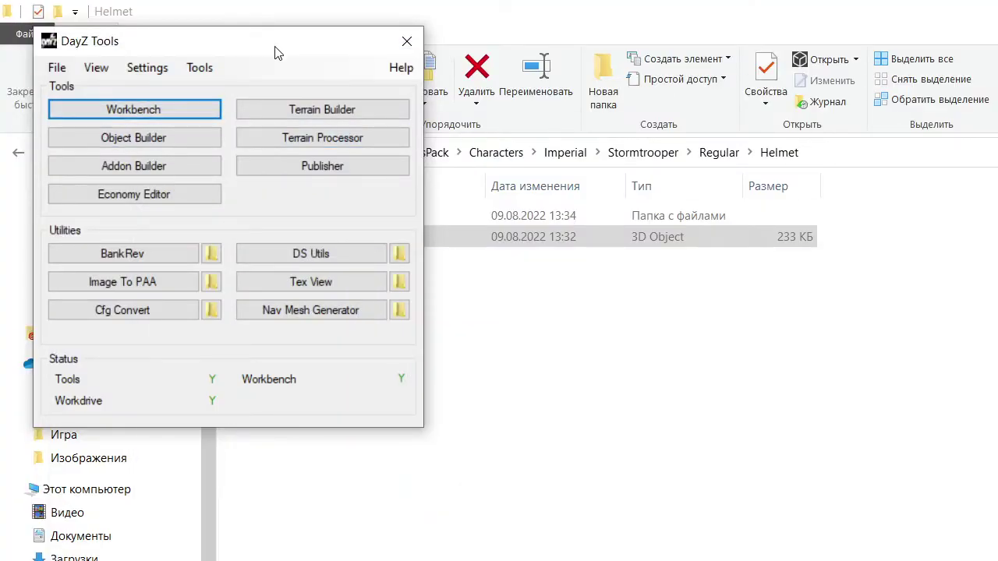
{"action": "left_click_drag", "start_coordinate": [277, 49], "coordinate": [257, 560]}
{"action": "left_click", "coordinate": [140, 384]}
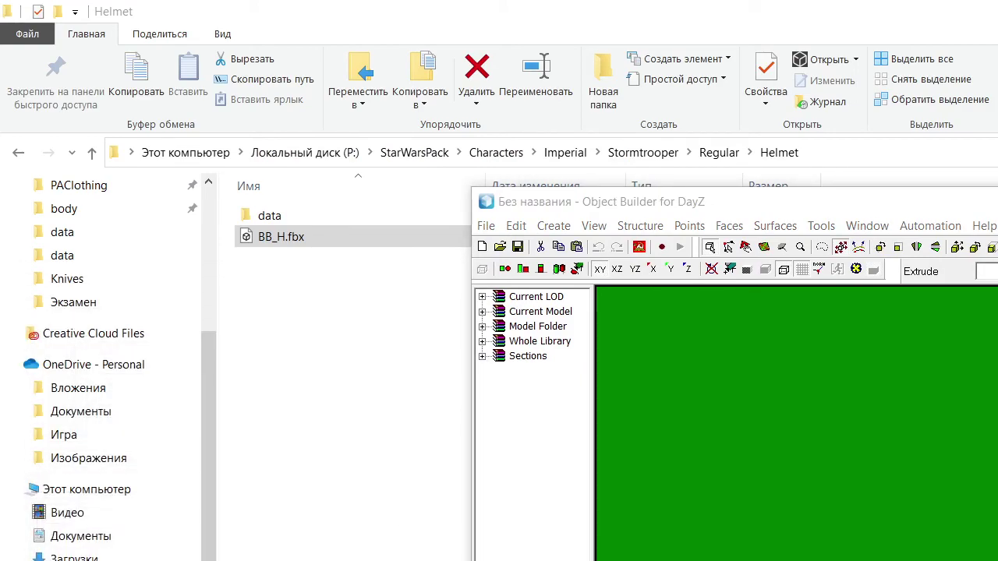
{"action": "left_click_drag", "start_coordinate": [904, 208], "coordinate": [842, 271]}
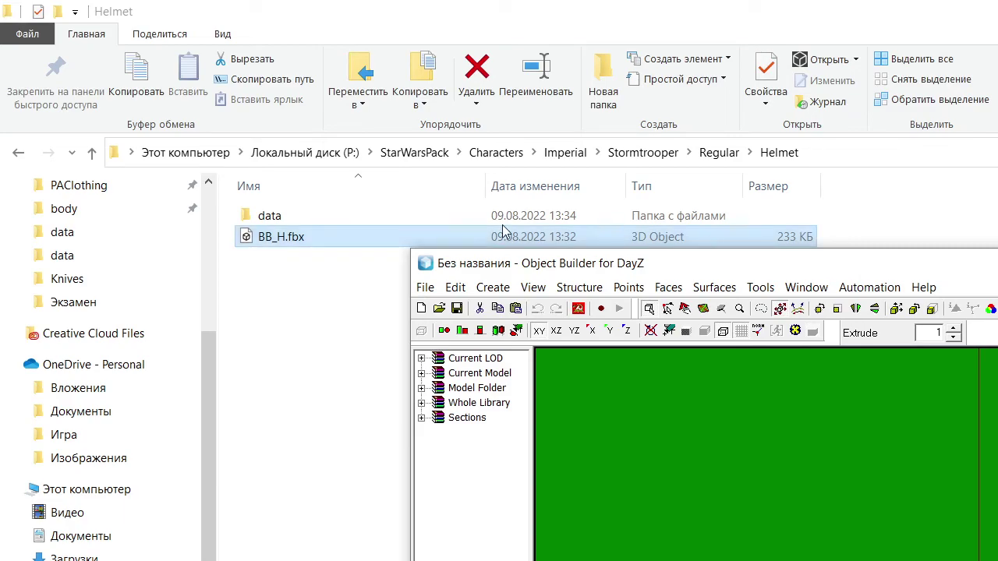
Start an FBX import and browse to the StarWarsPack\Characters\Imperial\Stormtrooper\Regular\Helmet folder on drive P:
{"action": "left_click", "coordinate": [429, 289]}
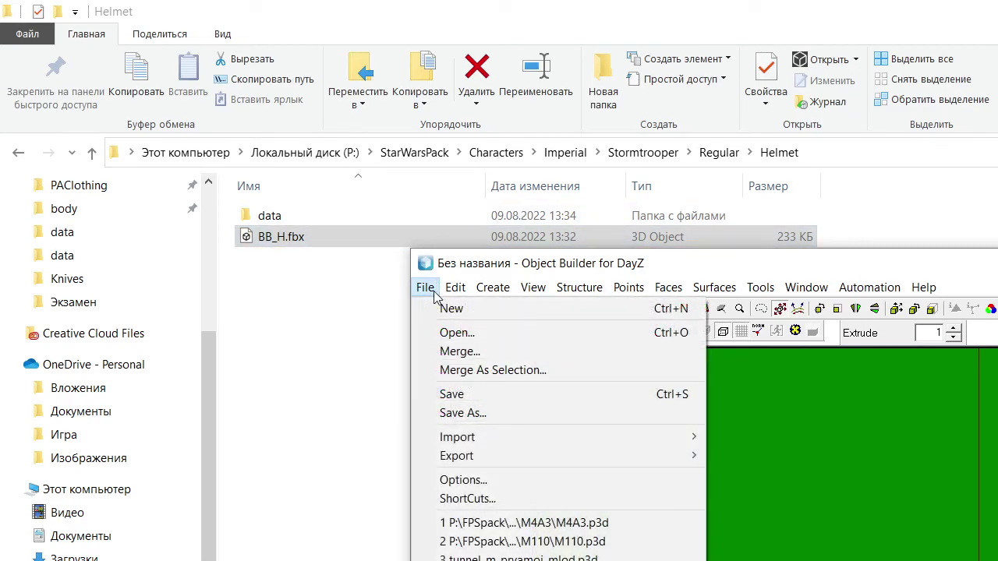
{"action": "mouse_move", "coordinate": [518, 433]}
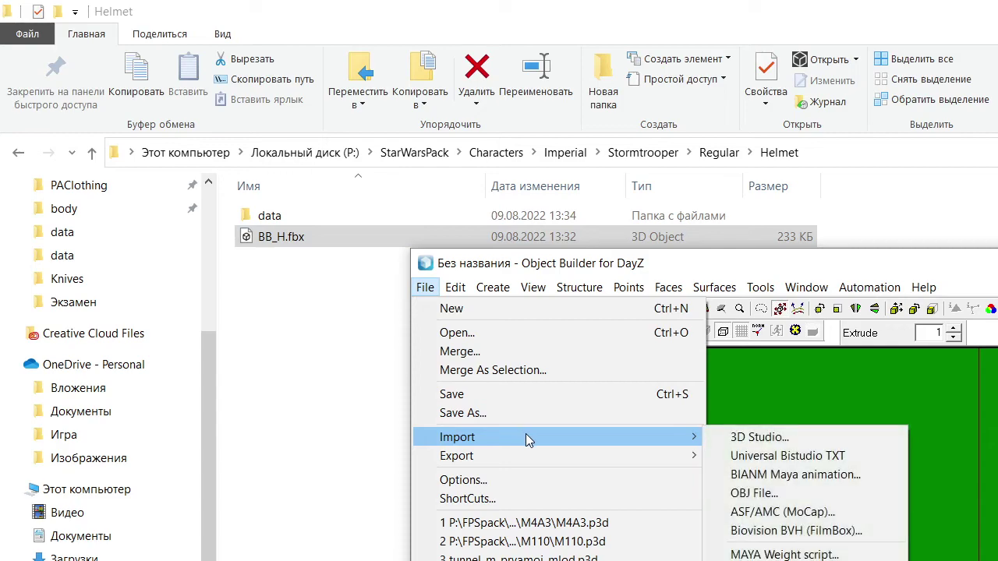
{"action": "left_click", "coordinate": [828, 559]}
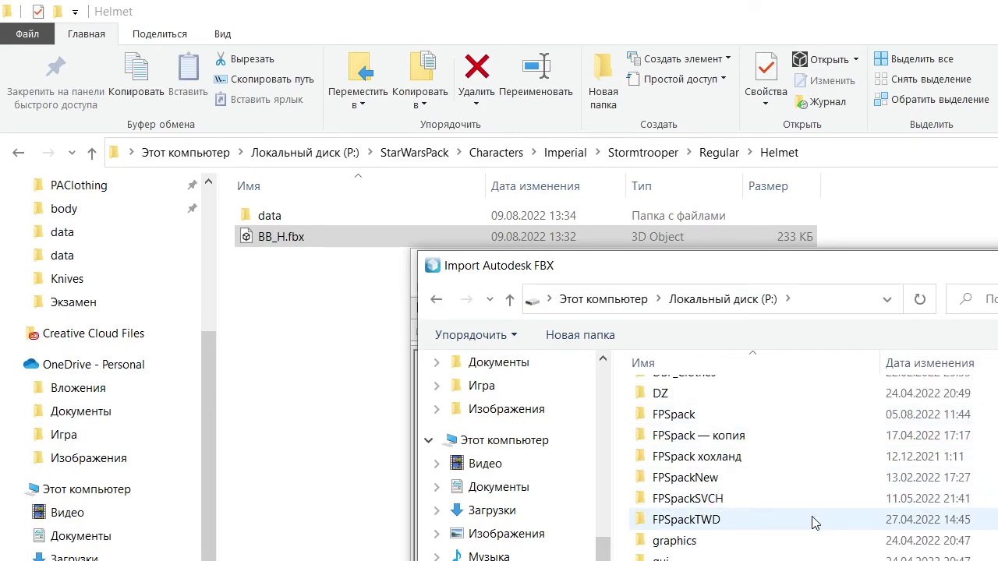
{"action": "scroll", "coordinate": [817, 522], "scroll_direction": "up", "scroll_amount": 4}
{"action": "scroll", "coordinate": [789, 476], "scroll_direction": "down", "scroll_amount": 10}
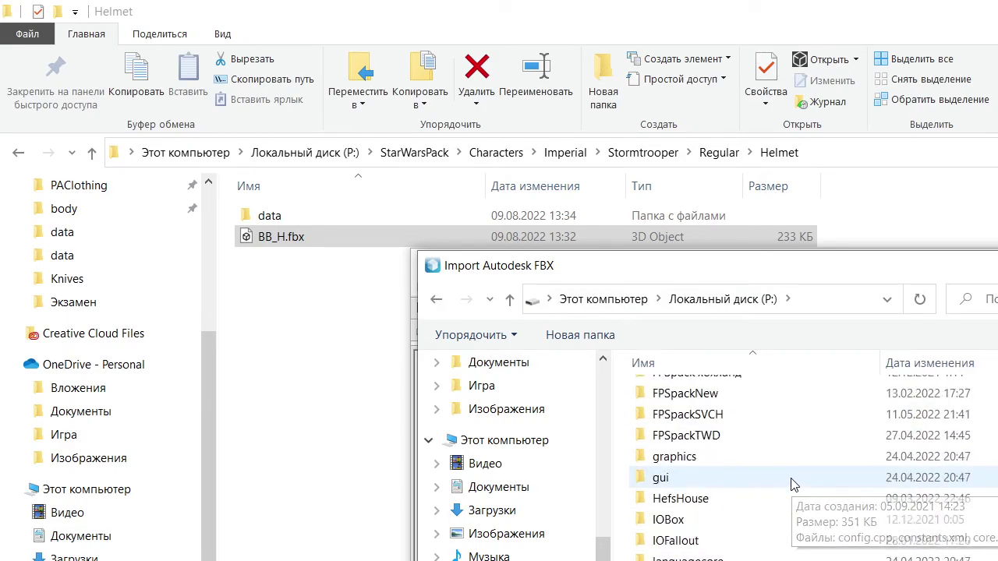
{"action": "scroll", "coordinate": [759, 468], "scroll_direction": "up", "scroll_amount": 2}
{"action": "scroll", "coordinate": [757, 463], "scroll_direction": "down", "scroll_amount": 2}
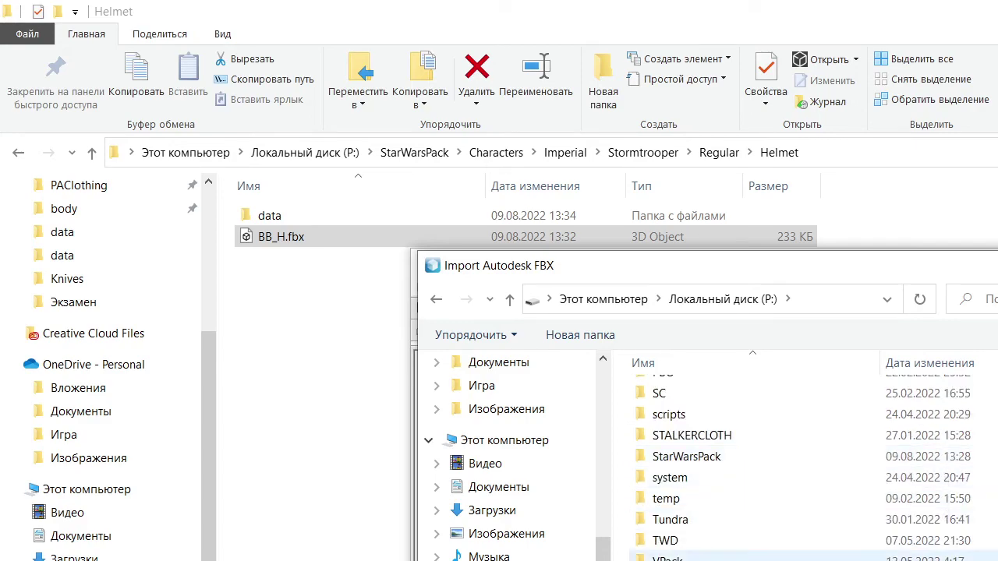
{"action": "scroll", "coordinate": [724, 477], "scroll_direction": "up", "scroll_amount": 1}
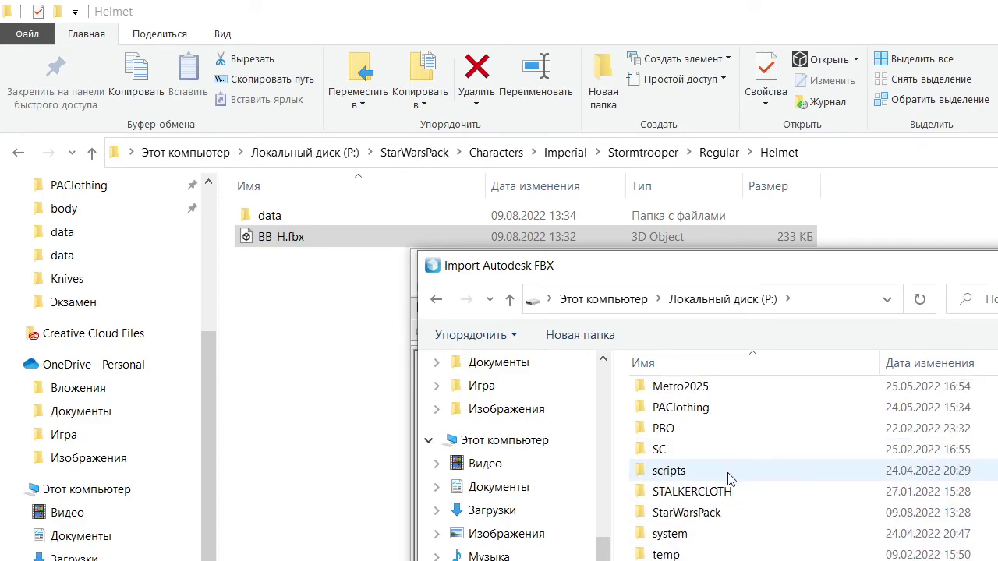
{"action": "double_click", "coordinate": [711, 514]}
{"action": "double_click", "coordinate": [741, 398]}
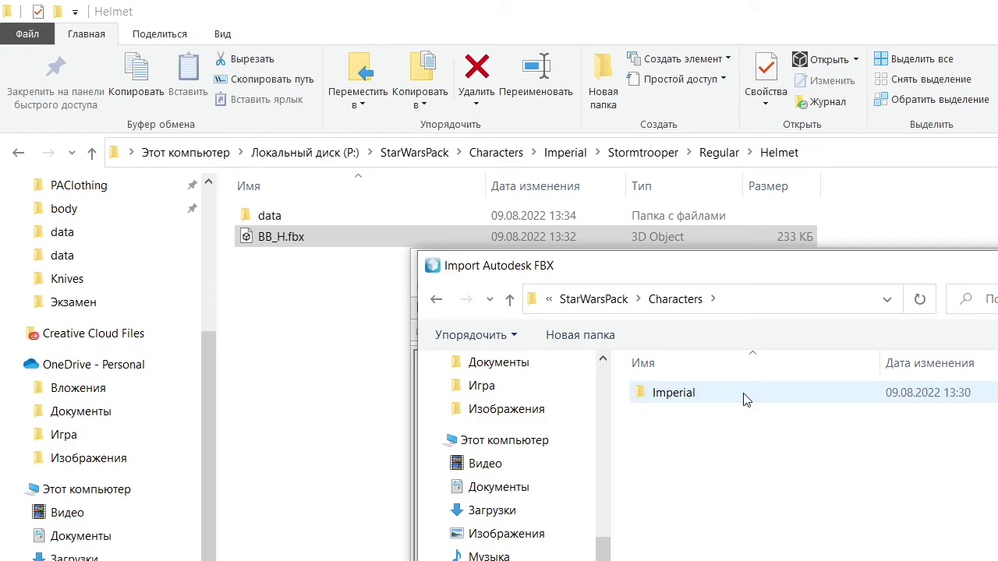
{"action": "double_click", "coordinate": [745, 399]}
{"action": "double_click", "coordinate": [744, 399]}
{"action": "double_click", "coordinate": [745, 399]}
{"action": "left_click", "coordinate": [744, 399]}
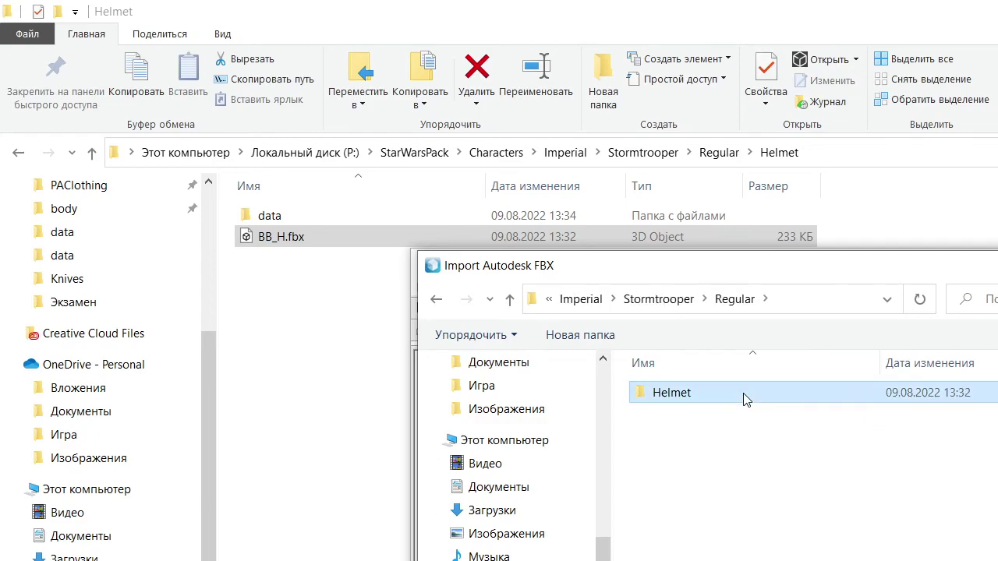
{"action": "double_click", "coordinate": [745, 400]}
Import BB_H.fbx with the importer's default settings, and maximize the Object Builder window
{"action": "left_click", "coordinate": [745, 413]}
{"action": "double_click", "coordinate": [745, 414]}
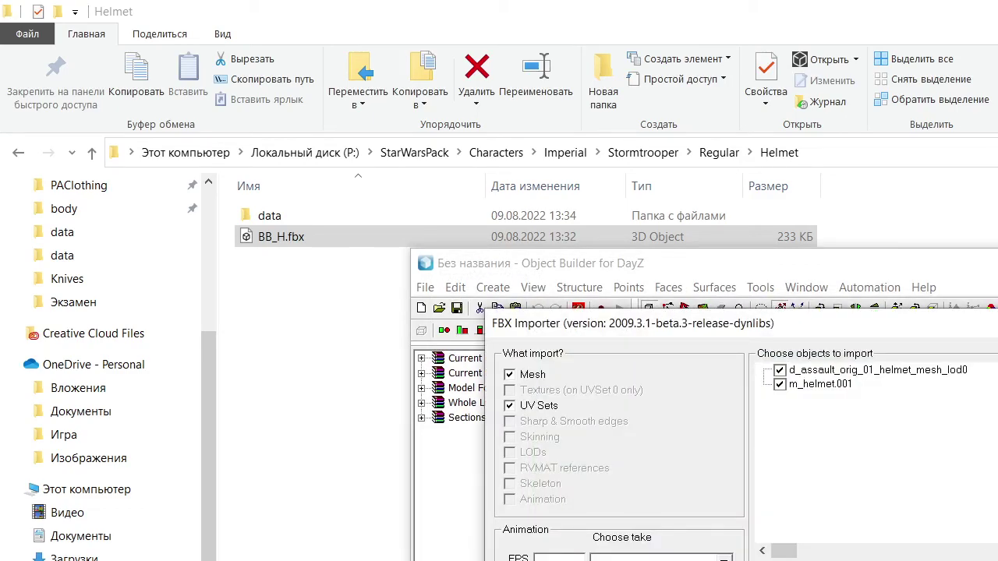
{"action": "key", "text": "Return"}
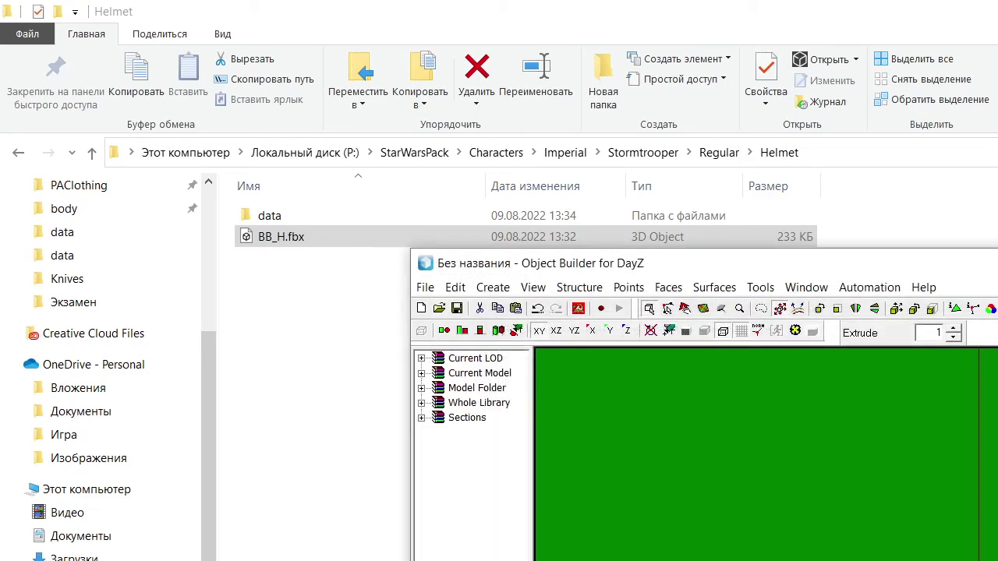
{"action": "left_click_drag", "start_coordinate": [997, 272], "coordinate": [782, 0]}
{"action": "scroll", "coordinate": [695, 404], "scroll_direction": "up", "scroll_amount": 3}
{"action": "scroll", "coordinate": [696, 407], "scroll_direction": "down", "scroll_amount": 5}
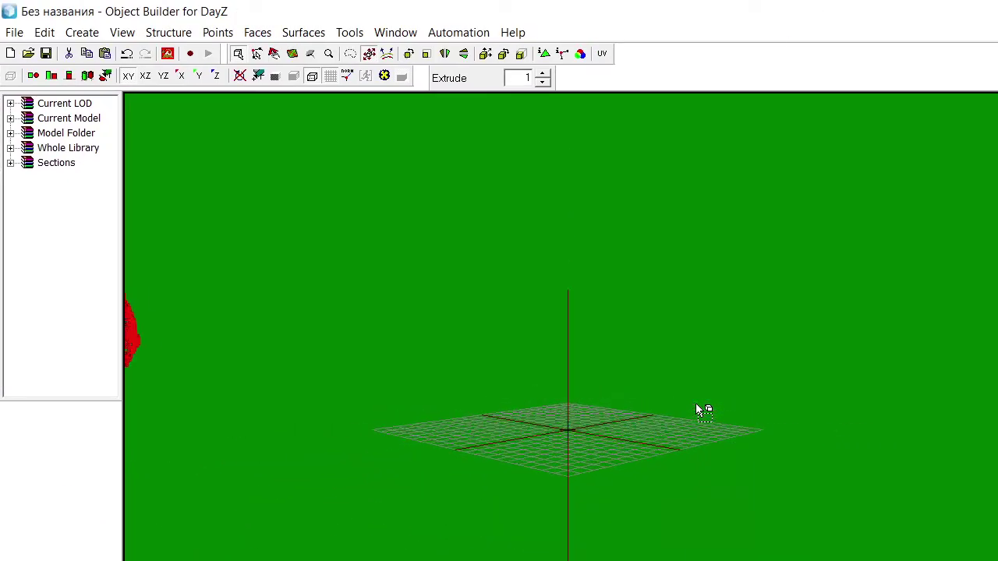
Import BB_H.fbx again at a master scale of 0.001, and undo both helmet imports
{"action": "left_click", "coordinate": [14, 32]}
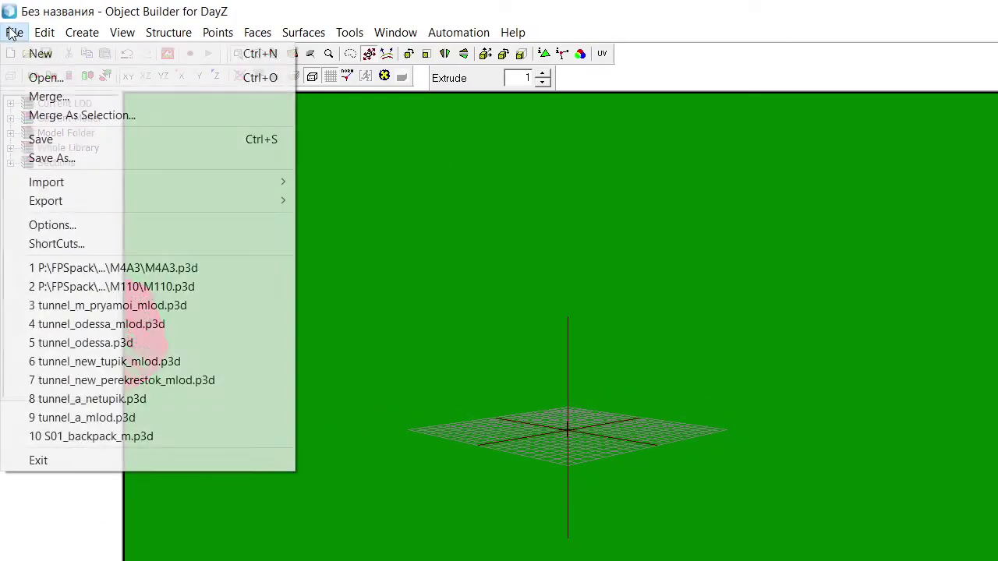
{"action": "mouse_move", "coordinate": [79, 183]}
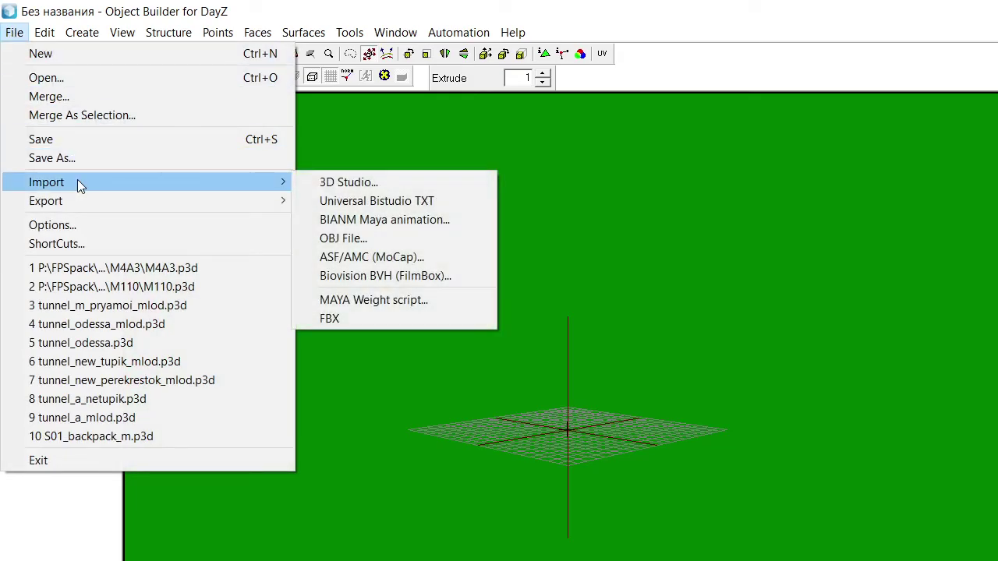
{"action": "left_click", "coordinate": [366, 319]}
{"action": "left_click", "coordinate": [283, 206]}
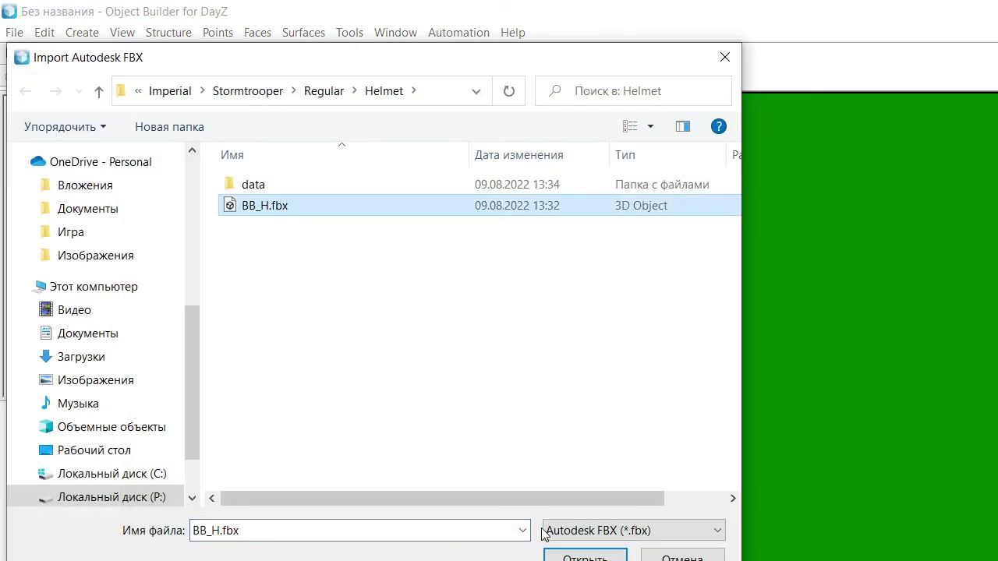
{"action": "left_click", "coordinate": [578, 554]}
{"action": "left_click", "coordinate": [306, 363]}
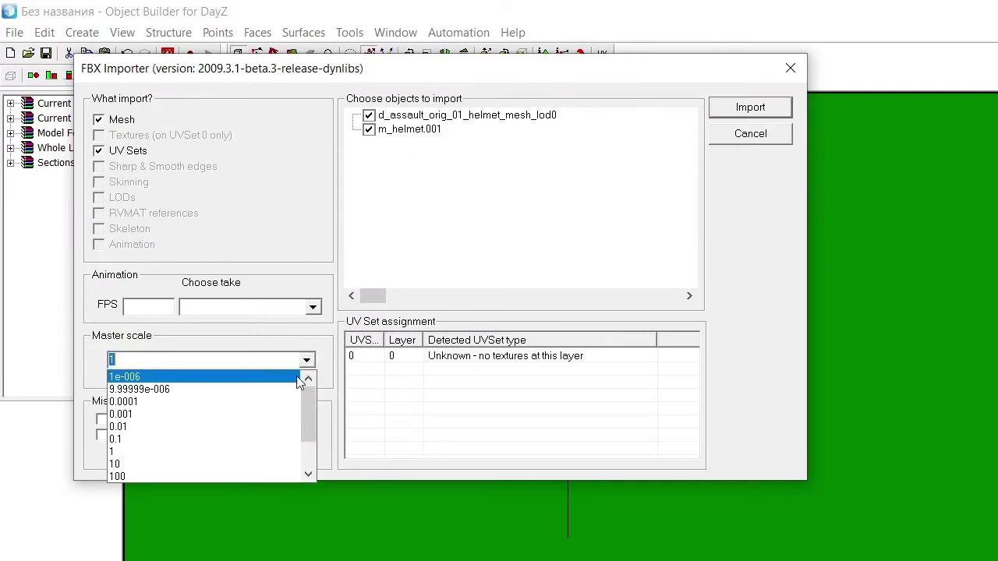
{"action": "left_click", "coordinate": [236, 417]}
{"action": "left_click", "coordinate": [747, 112]}
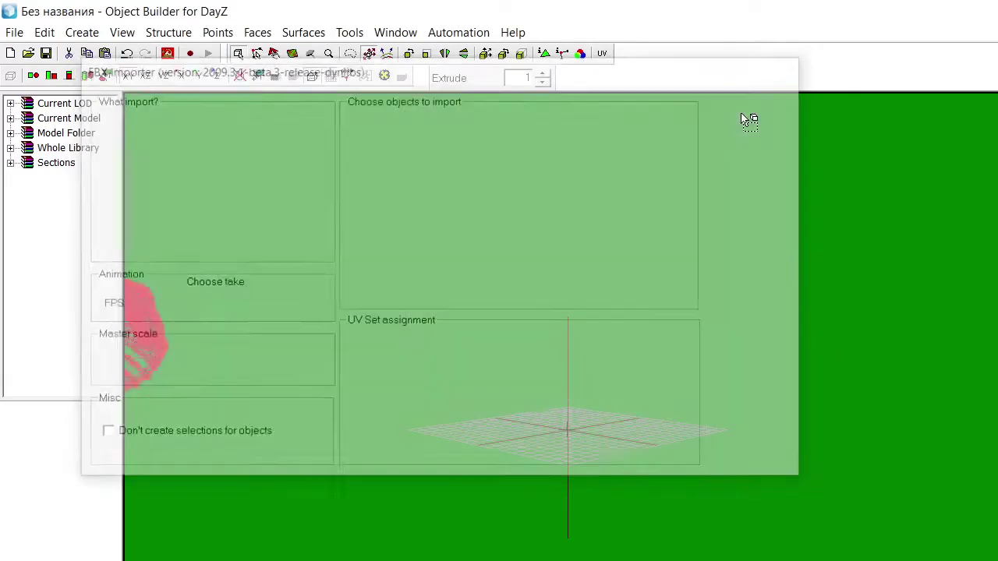
{"action": "scroll", "coordinate": [581, 444], "scroll_direction": "up", "scroll_amount": 12}
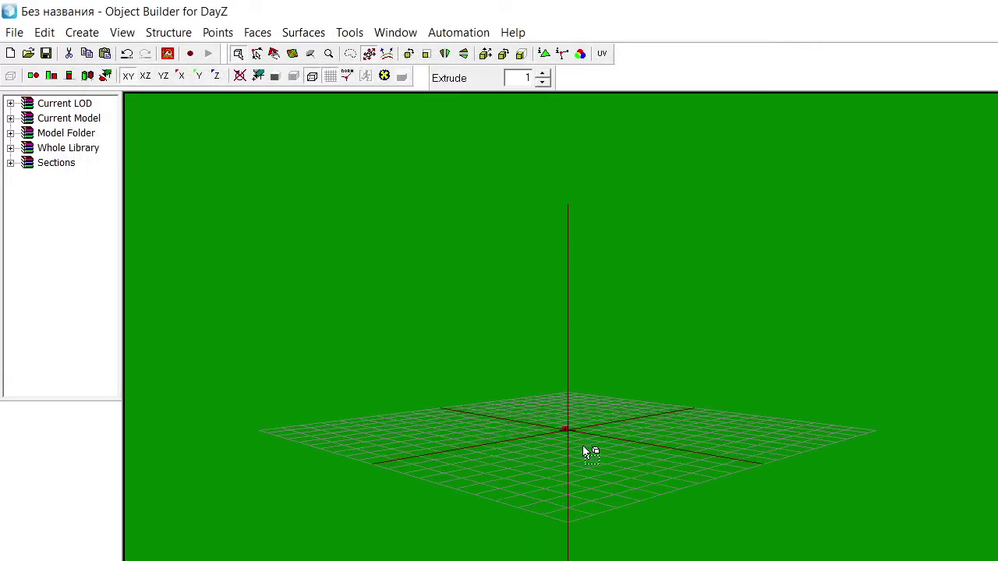
{"action": "scroll", "coordinate": [569, 468], "scroll_direction": "down", "scroll_amount": 5}
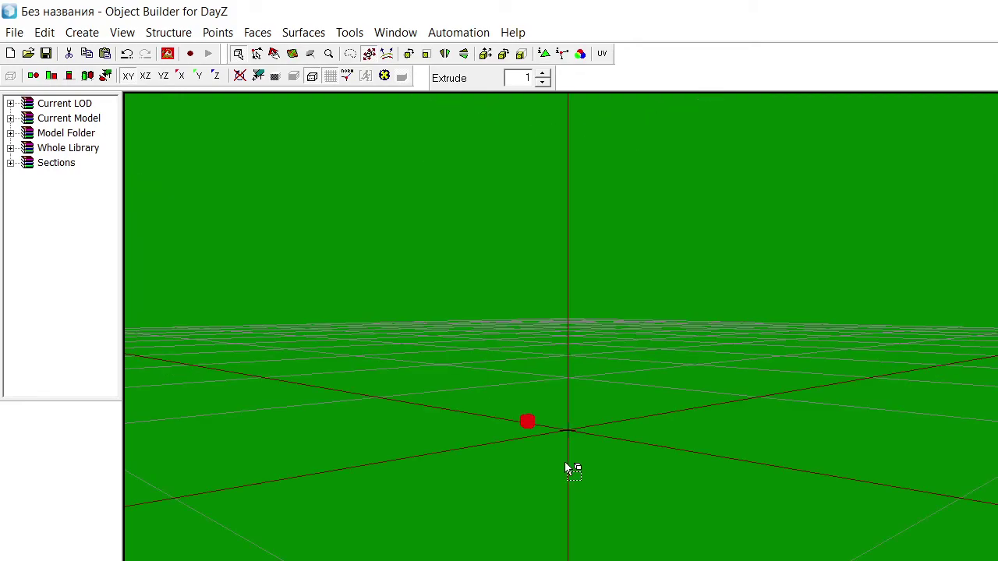
{"action": "key", "text": "ctrl+z"}
{"action": "key", "text": "ctrl+z"}
Import BB_H.fbx from the Helmet folder at a master scale of 0.1
{"action": "left_click", "coordinate": [14, 32]}
{"action": "mouse_move", "coordinate": [74, 182]}
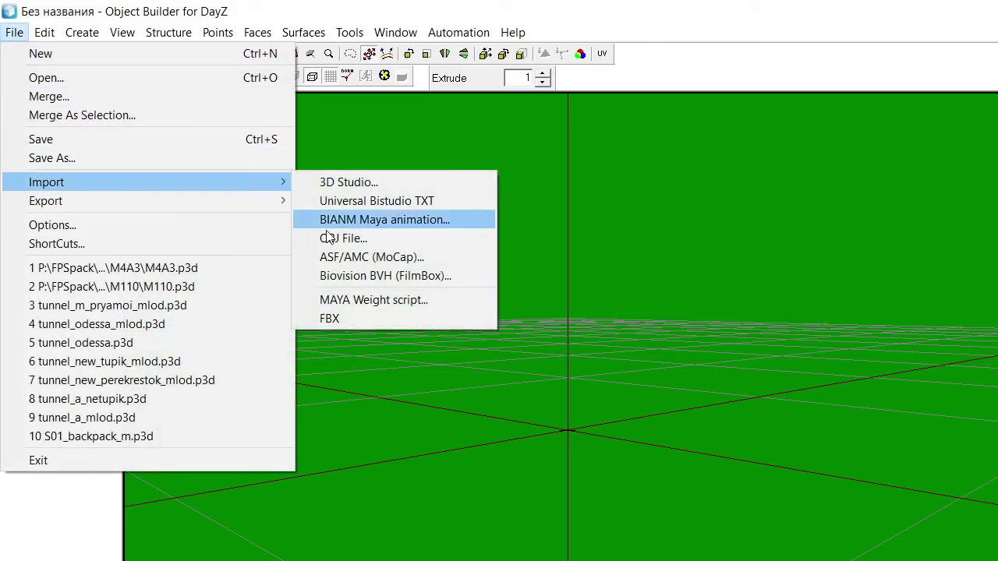
{"action": "left_click", "coordinate": [364, 321]}
{"action": "left_click", "coordinate": [265, 206]}
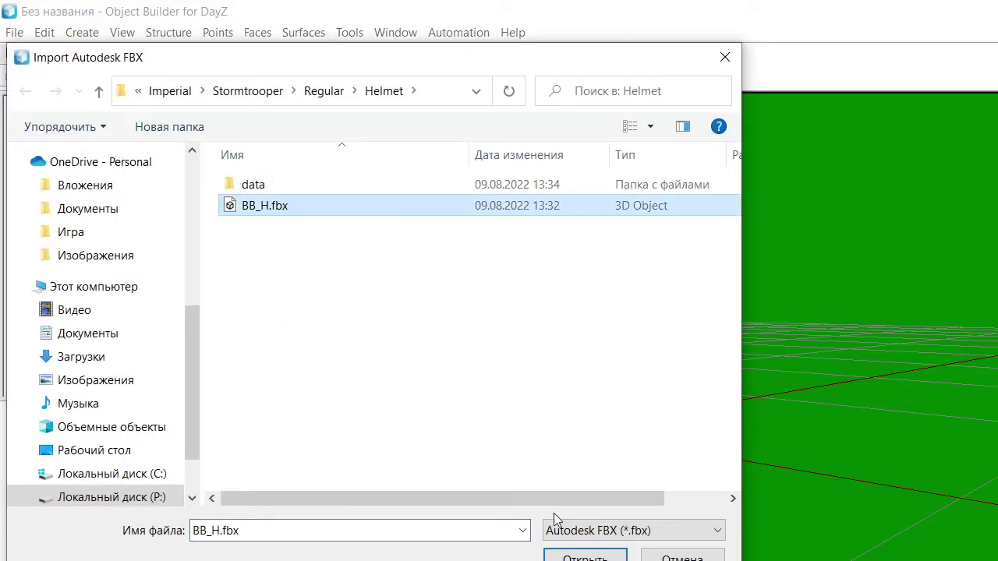
{"action": "left_click", "coordinate": [573, 555]}
{"action": "left_click", "coordinate": [308, 359]}
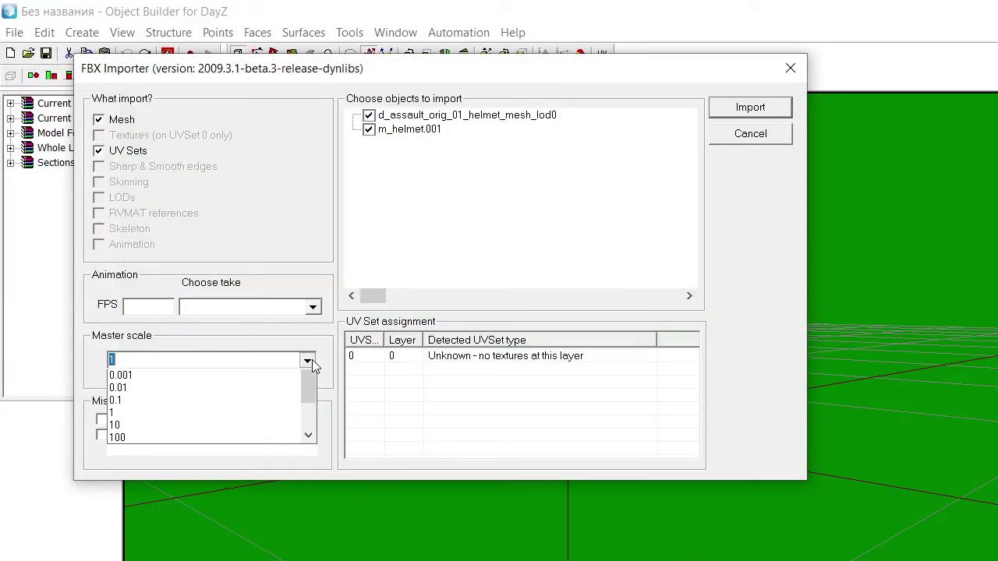
{"action": "left_click", "coordinate": [194, 442]}
{"action": "left_click", "coordinate": [736, 117]}
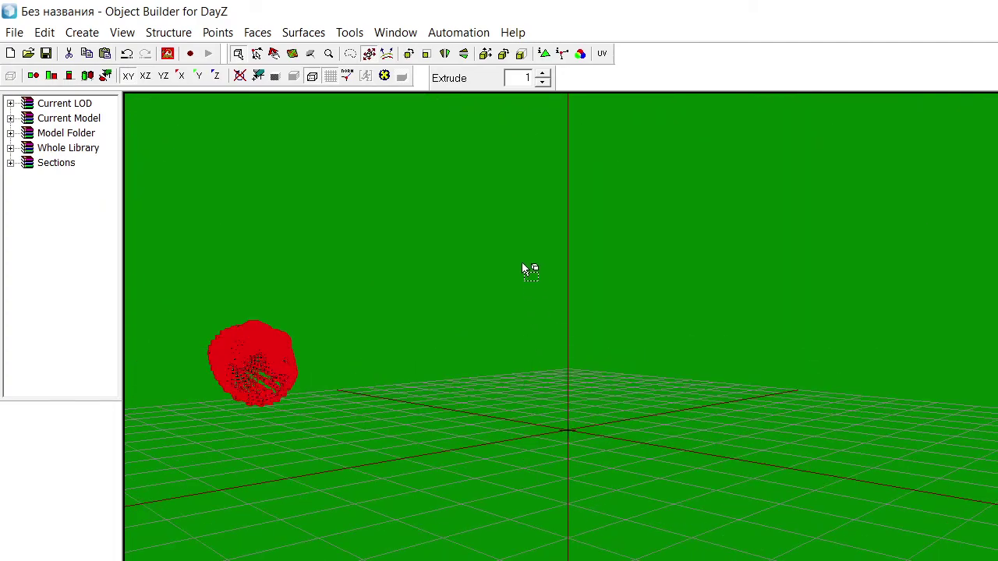
In the Left view, rotate the helmet's points by 90 degrees
{"action": "left_click_drag", "start_coordinate": [600, 297], "coordinate": [597, 254]}
{"action": "left_click", "coordinate": [384, 75]}
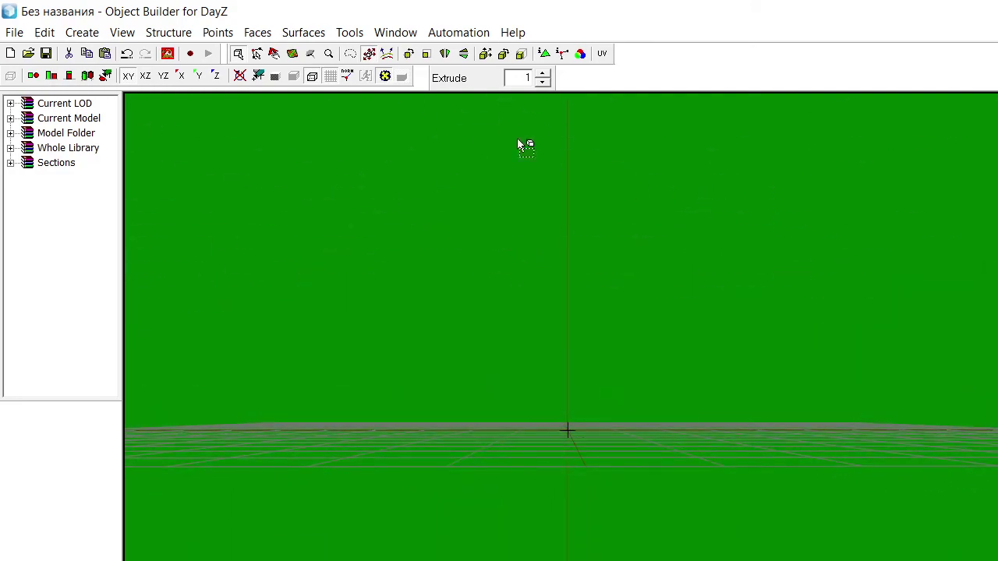
{"action": "left_click", "coordinate": [81, 78]}
{"action": "left_click", "coordinate": [53, 77]}
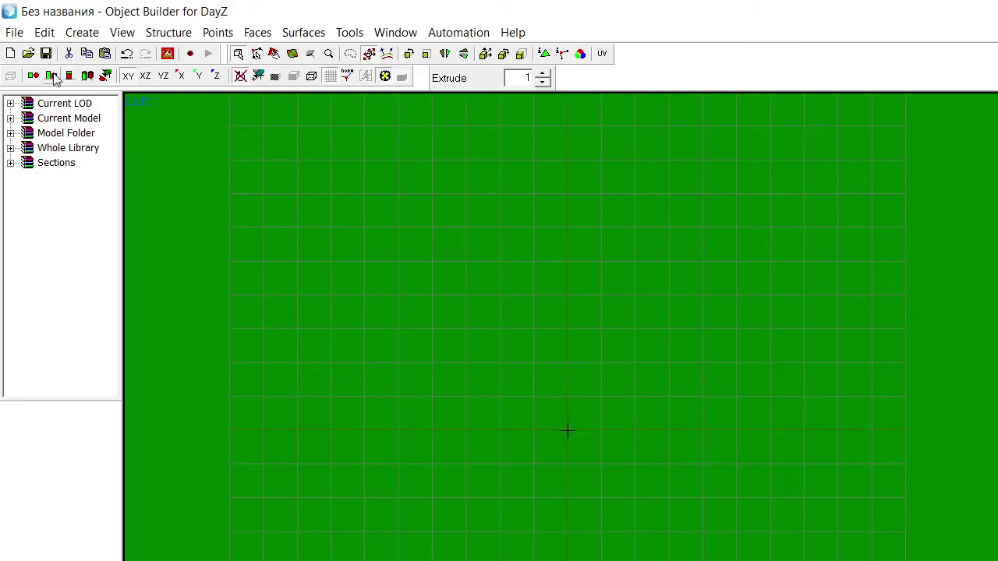
{"action": "scroll", "coordinate": [452, 394], "scroll_direction": "up", "scroll_amount": 2}
{"action": "scroll", "coordinate": [459, 399], "scroll_direction": "down", "scroll_amount": 2}
{"action": "scroll", "coordinate": [610, 408], "scroll_direction": "up", "scroll_amount": 3}
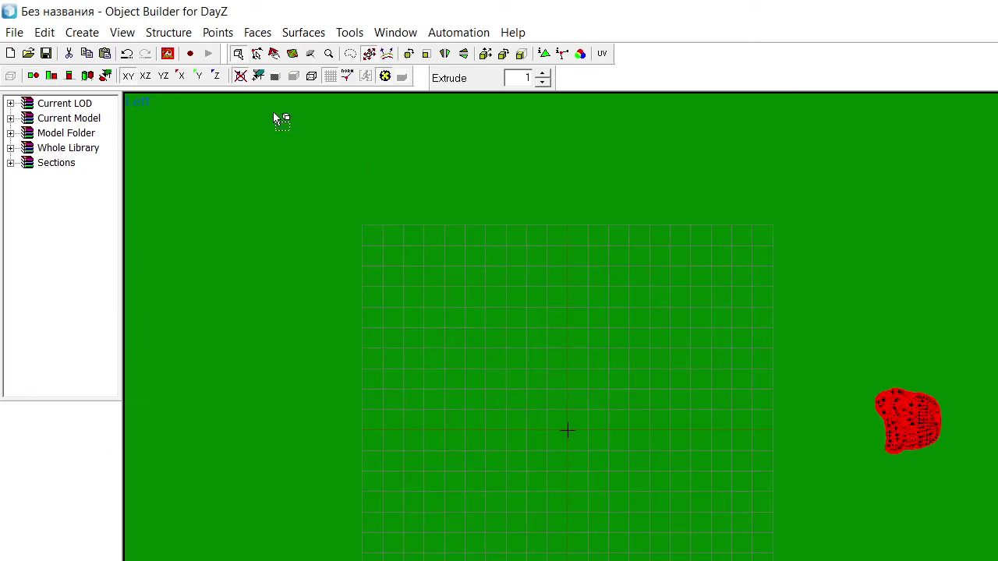
{"action": "left_click", "coordinate": [413, 55]}
{"action": "type", "text": "90"}
{"action": "left_click", "coordinate": [804, 431]}
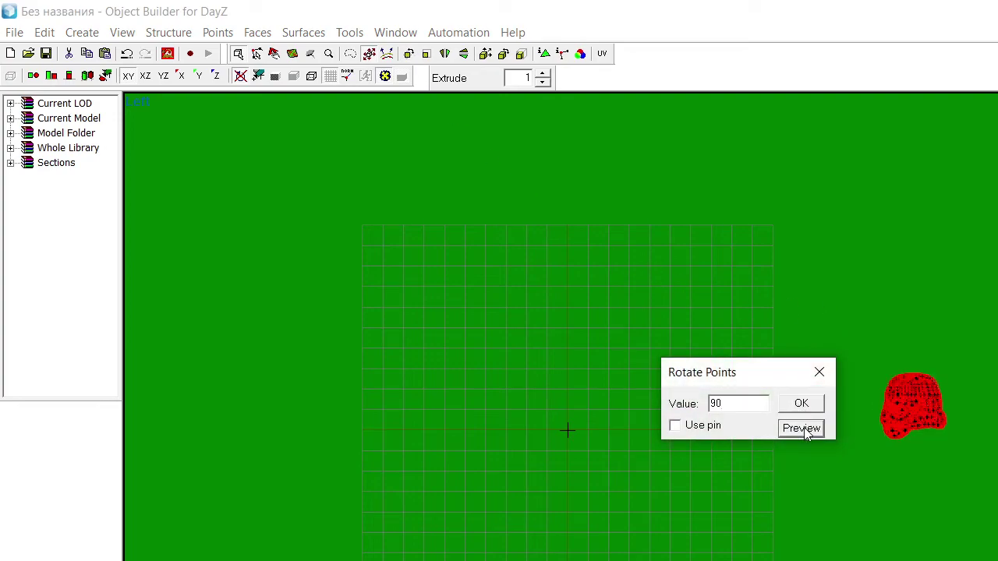
{"action": "left_click", "coordinate": [801, 403]}
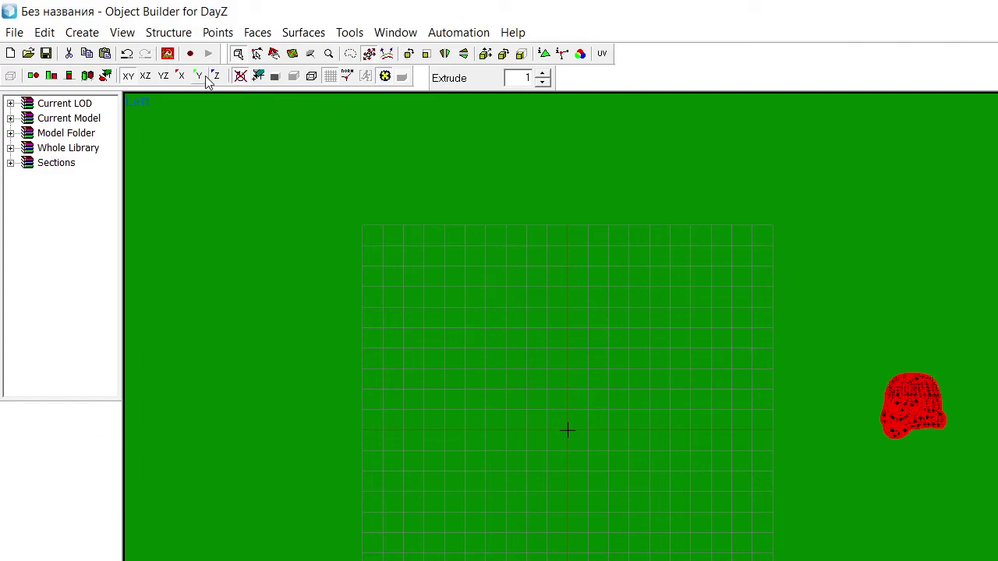
Move the helmet along the X axis to the grid's centre, adjust its height along Y, and deselect its points
{"action": "left_click", "coordinate": [180, 76]}
{"action": "left_click_drag", "start_coordinate": [837, 360], "coordinate": [505, 374]}
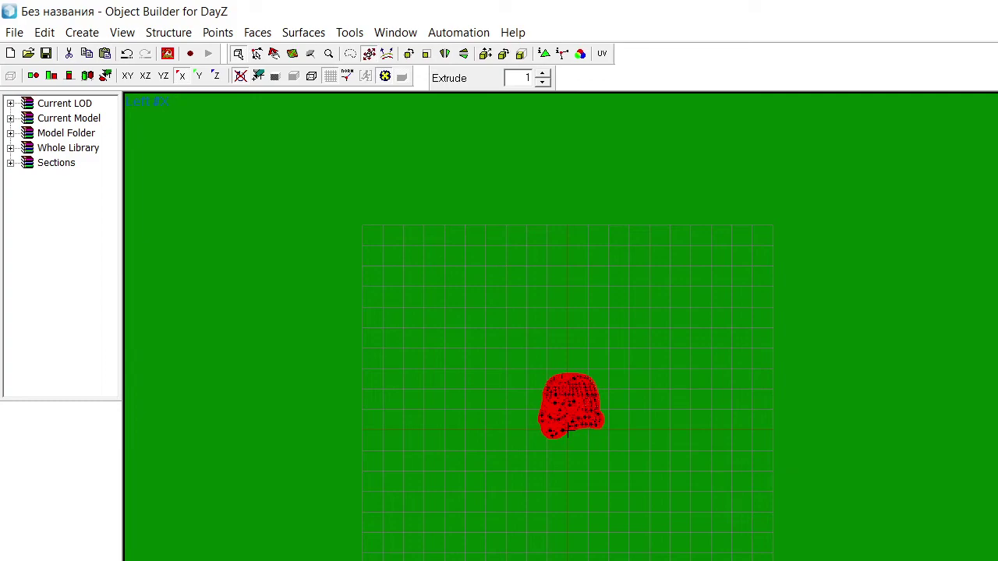
{"action": "left_click", "coordinate": [196, 81]}
{"action": "left_click_drag", "start_coordinate": [538, 337], "coordinate": [522, 218]}
{"action": "scroll", "coordinate": [535, 225], "scroll_direction": "down", "scroll_amount": 2}
{"action": "scroll", "coordinate": [546, 249], "scroll_direction": "up", "scroll_amount": 1}
{"action": "scroll", "coordinate": [553, 275], "scroll_direction": "up", "scroll_amount": 5}
{"action": "left_click_drag", "start_coordinate": [578, 287], "coordinate": [598, 374]}
{"action": "left_click", "coordinate": [419, 290]}
{"action": "left_click_drag", "start_coordinate": [422, 291], "coordinate": [300, 317]}
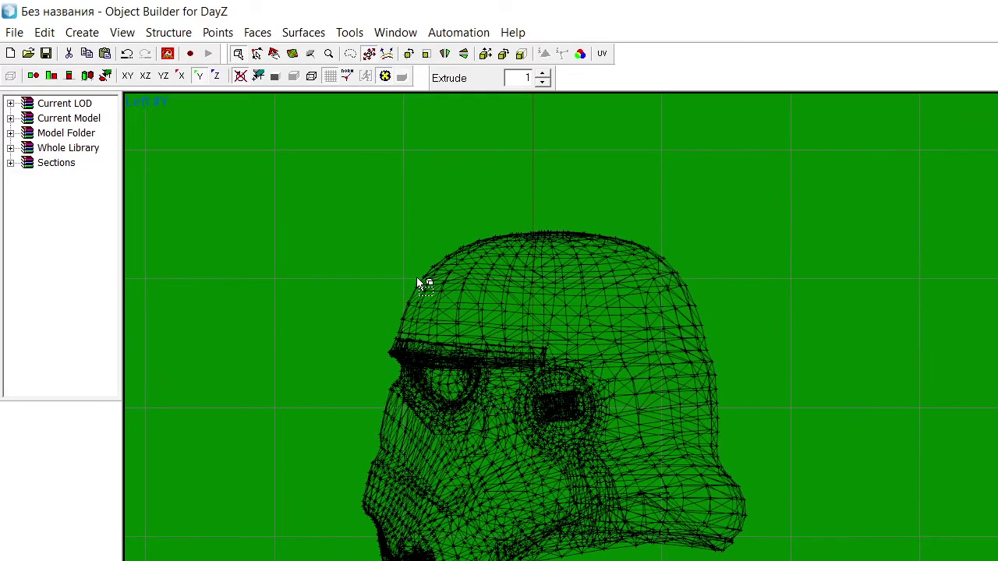
Show the helmet in the Front view, and close Object Builder without saving the object
{"action": "left_click", "coordinate": [68, 76]}
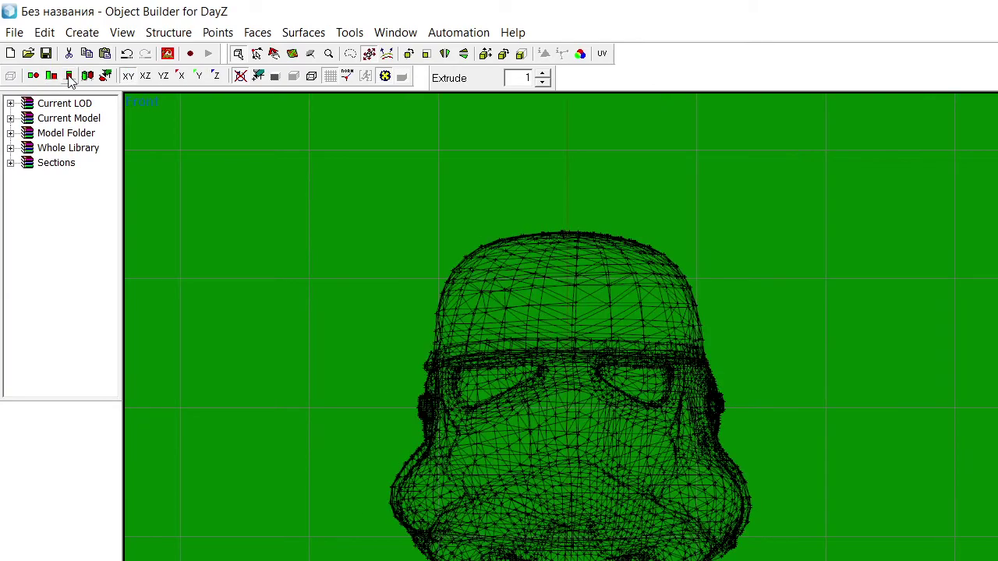
{"action": "left_click", "coordinate": [997, 11]}
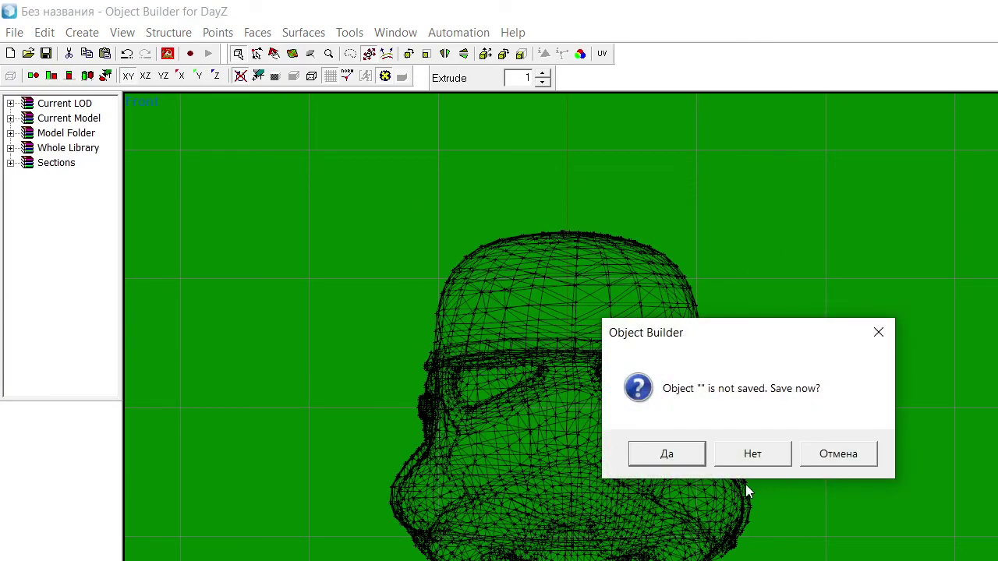
{"action": "left_click", "coordinate": [760, 458]}
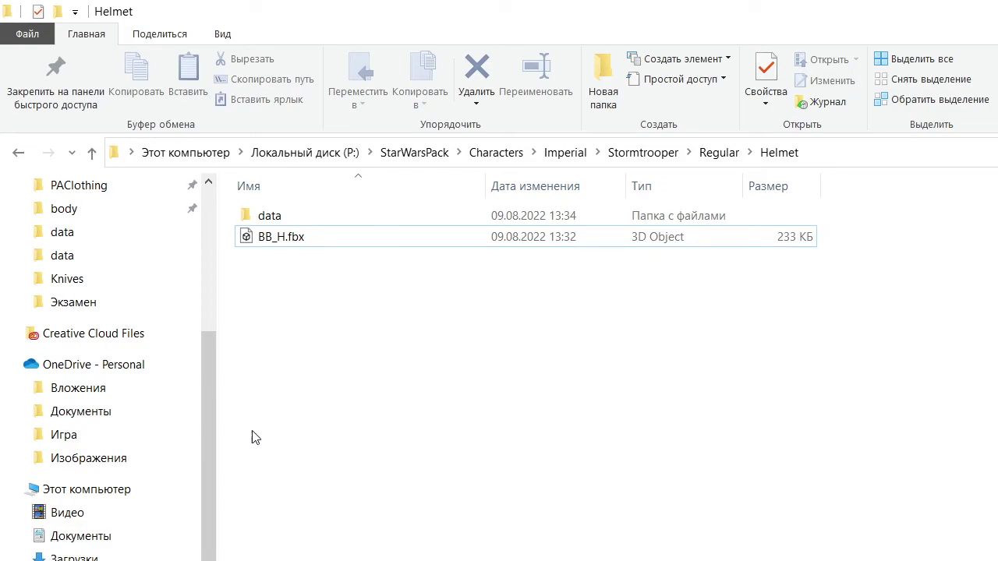
Open the pinned DZ folder on drive P: and look through its subfolders
{"action": "scroll", "coordinate": [101, 374], "scroll_direction": "up", "scroll_amount": 3}
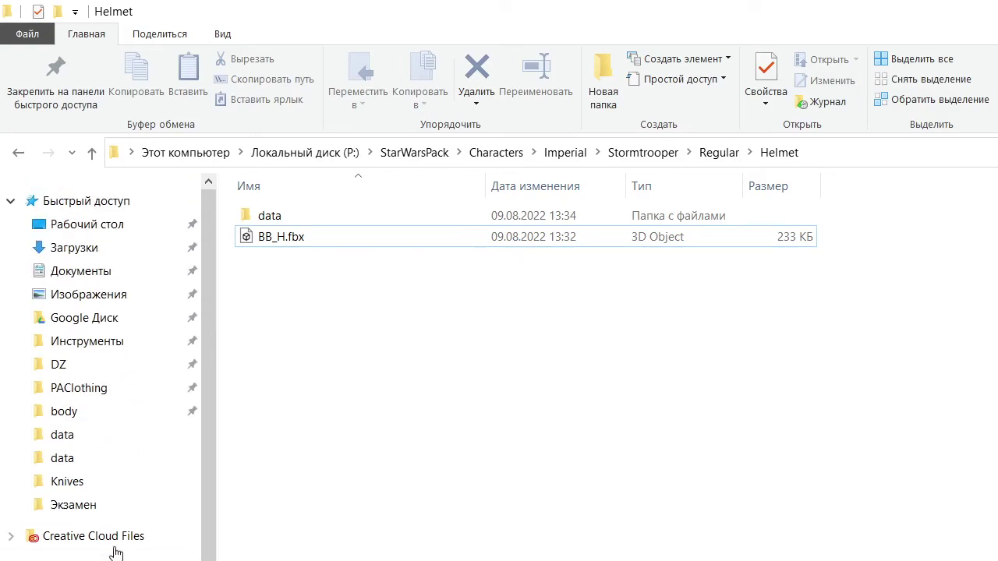
{"action": "left_click", "coordinate": [99, 364]}
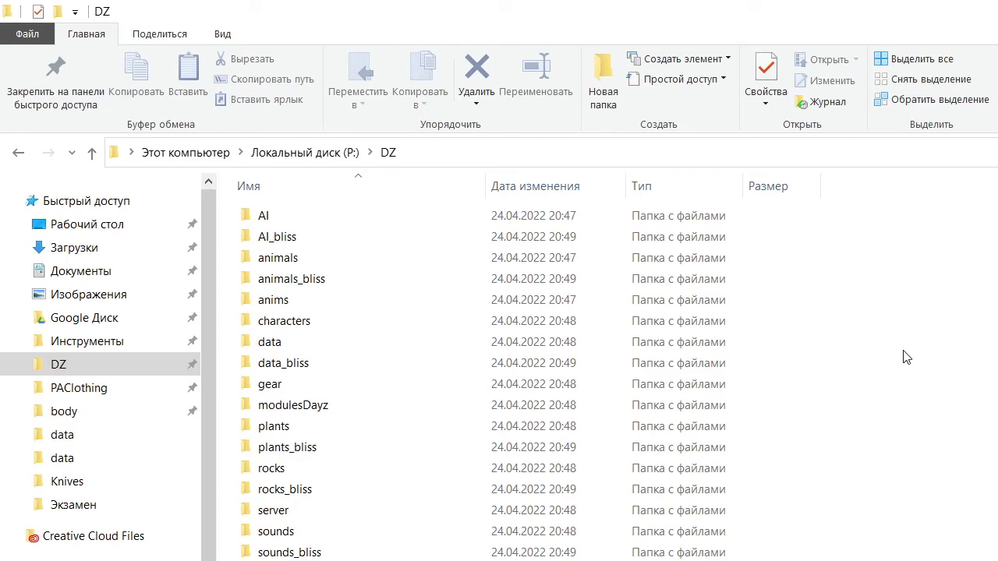
{"action": "scroll", "coordinate": [824, 400], "scroll_direction": "down", "scroll_amount": 2}
{"action": "scroll", "coordinate": [481, 426], "scroll_direction": "up", "scroll_amount": 2}
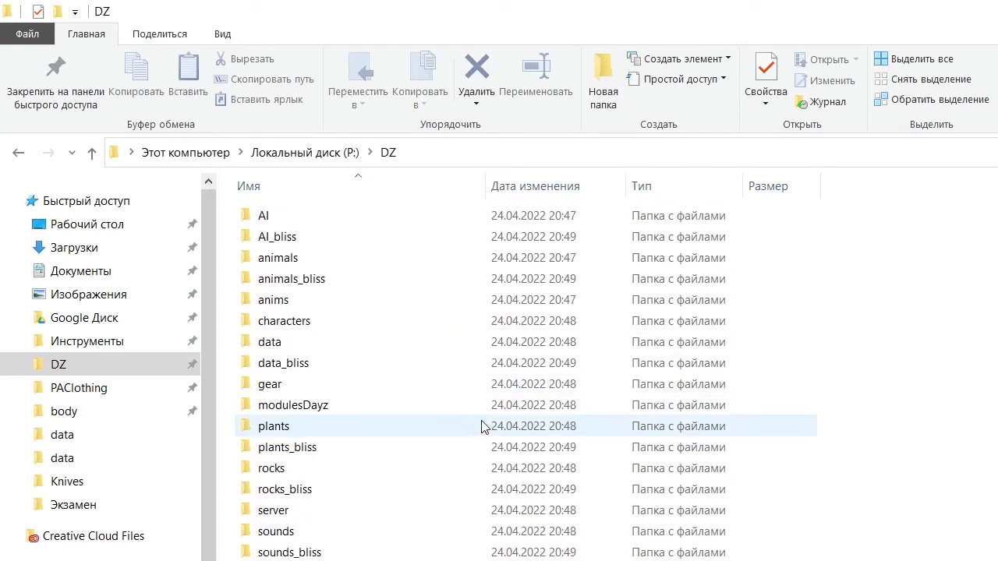
Find motohelmet.p3d and motohelmet_ground.p3d in the characters\headgear folder of DZ and copy both files
{"action": "double_click", "coordinate": [307, 320]}
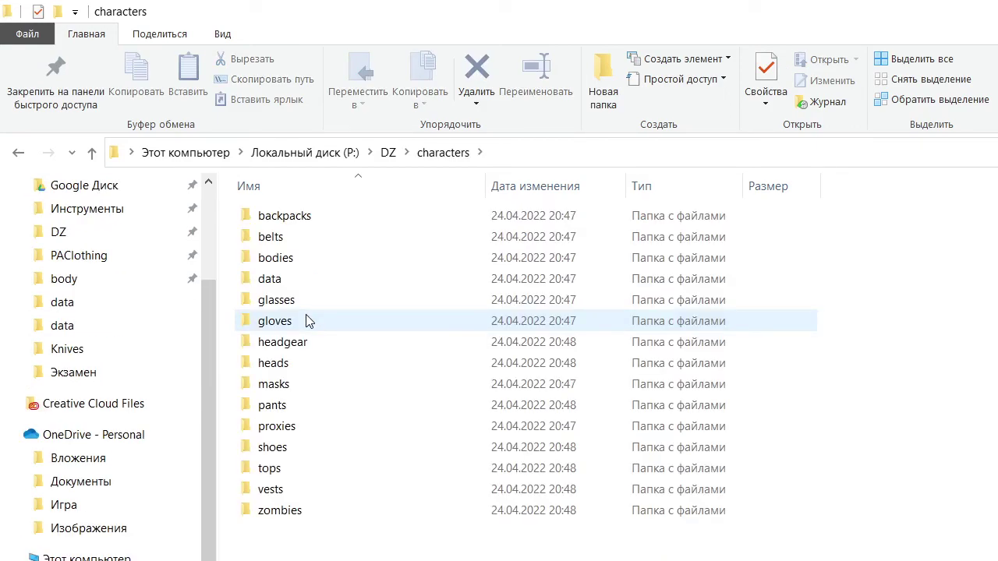
{"action": "double_click", "coordinate": [307, 343]}
{"action": "scroll", "coordinate": [427, 394], "scroll_direction": "down", "scroll_amount": 13}
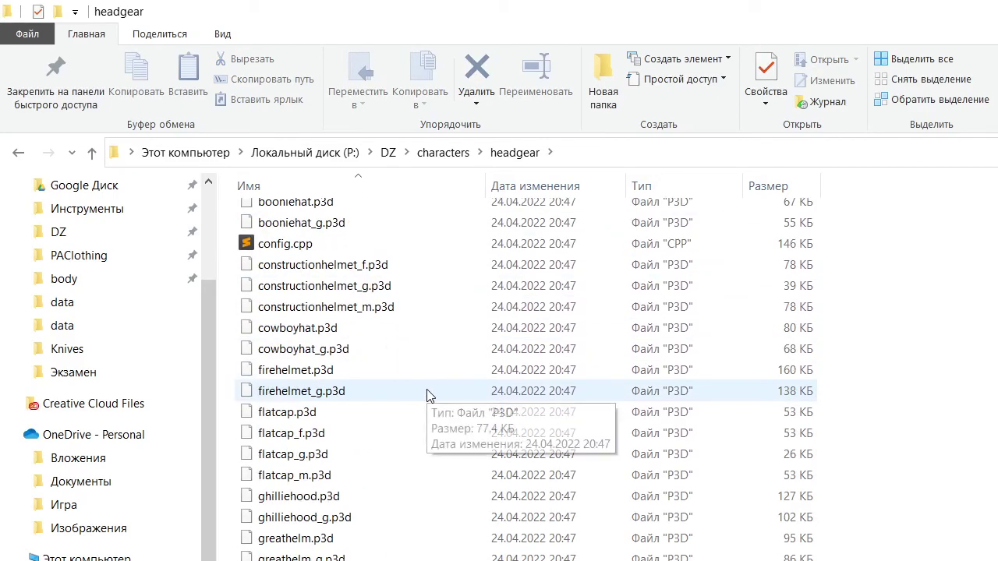
{"action": "scroll", "coordinate": [427, 394], "scroll_direction": "down", "scroll_amount": 10}
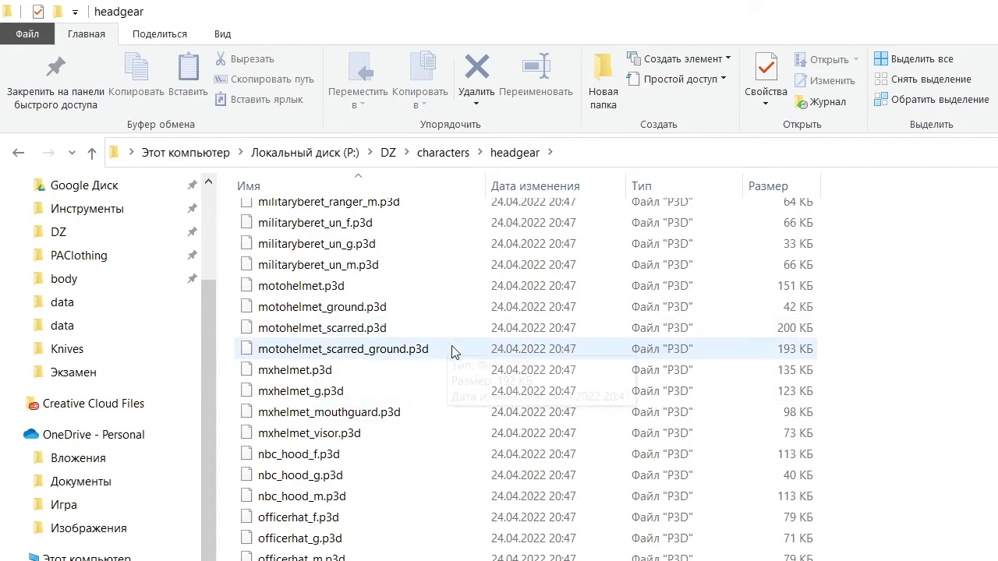
{"action": "scroll", "coordinate": [523, 402], "scroll_direction": "down", "scroll_amount": 3}
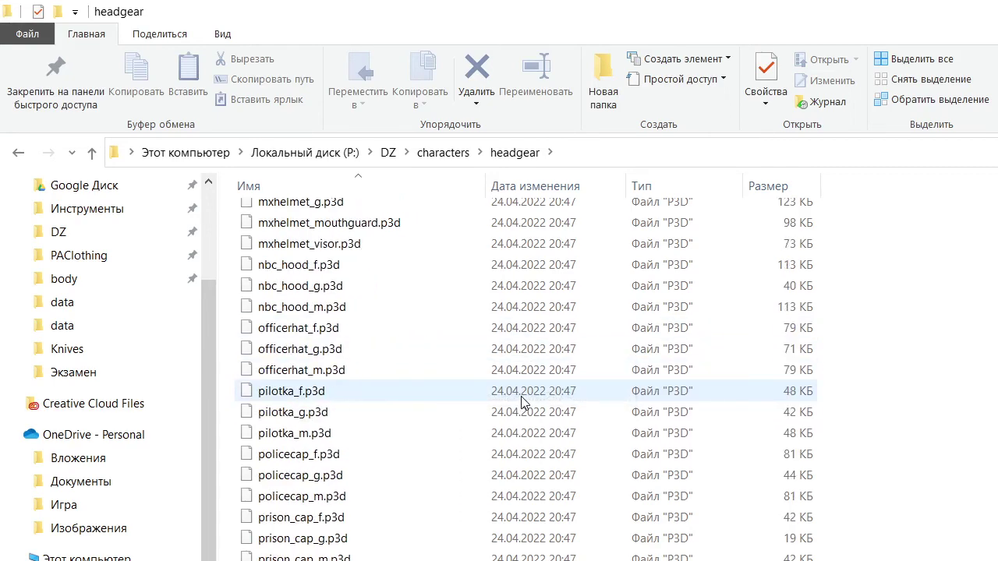
{"action": "scroll", "coordinate": [523, 397], "scroll_direction": "down", "scroll_amount": 5}
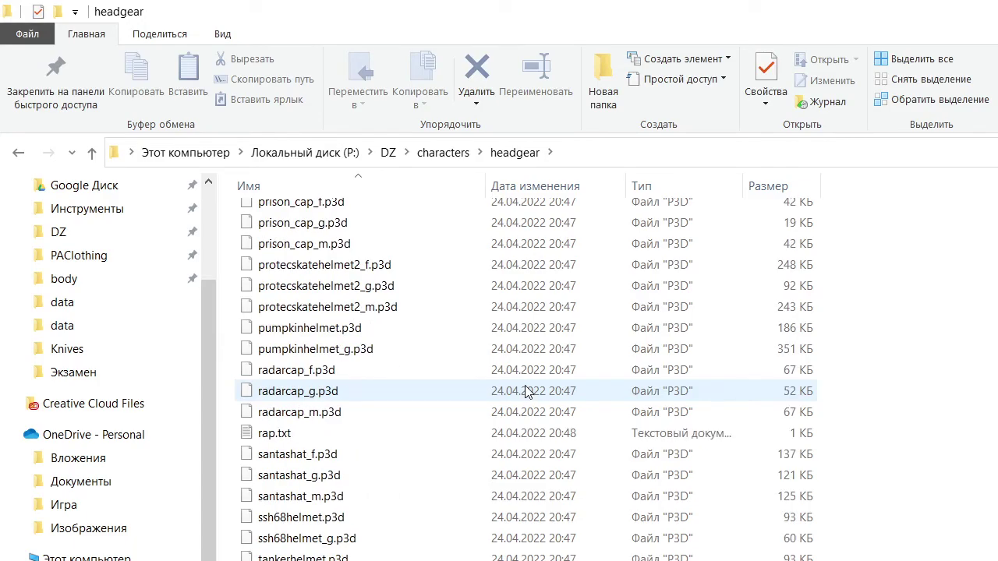
{"action": "scroll", "coordinate": [527, 391], "scroll_direction": "down", "scroll_amount": 1}
{"action": "scroll", "coordinate": [525, 388], "scroll_direction": "up", "scroll_amount": 14}
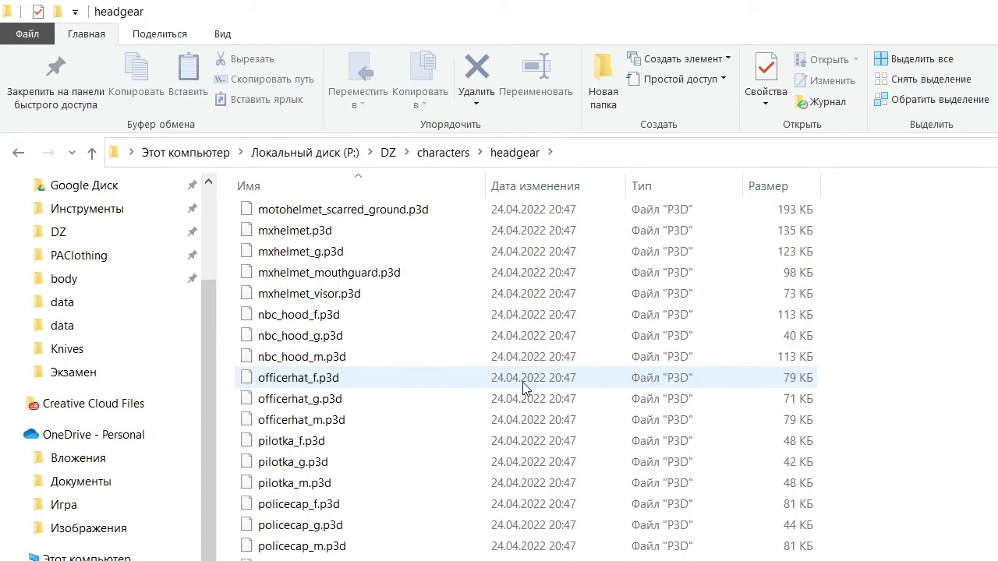
{"action": "scroll", "coordinate": [520, 380], "scroll_direction": "down", "scroll_amount": 2}
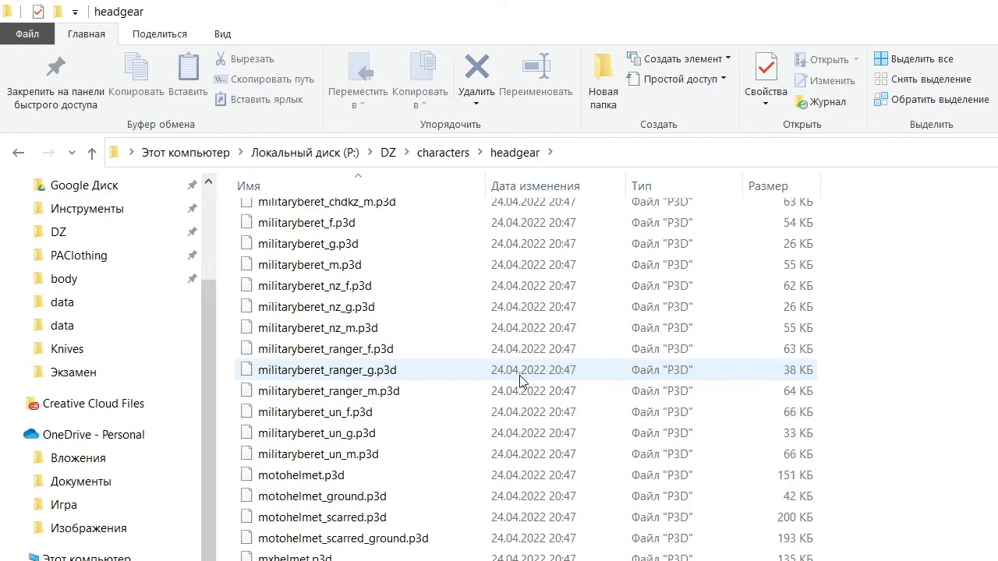
{"action": "left_click", "coordinate": [527, 479]}
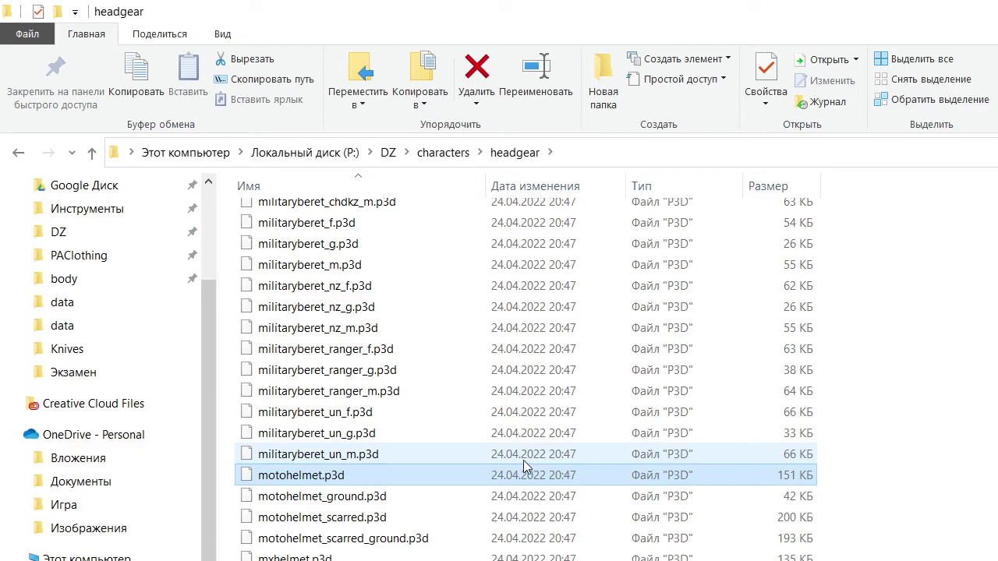
{"action": "left_click", "coordinate": [395, 497], "text": "ctrl"}
{"action": "key", "text": "ctrl+c"}
In the other Explorer window, paste the copied models into P:\StarWarsPack\Characters\Imperial\Stormtrooper\Regular\Helmet
{"action": "key", "text": "alt+Tab"}
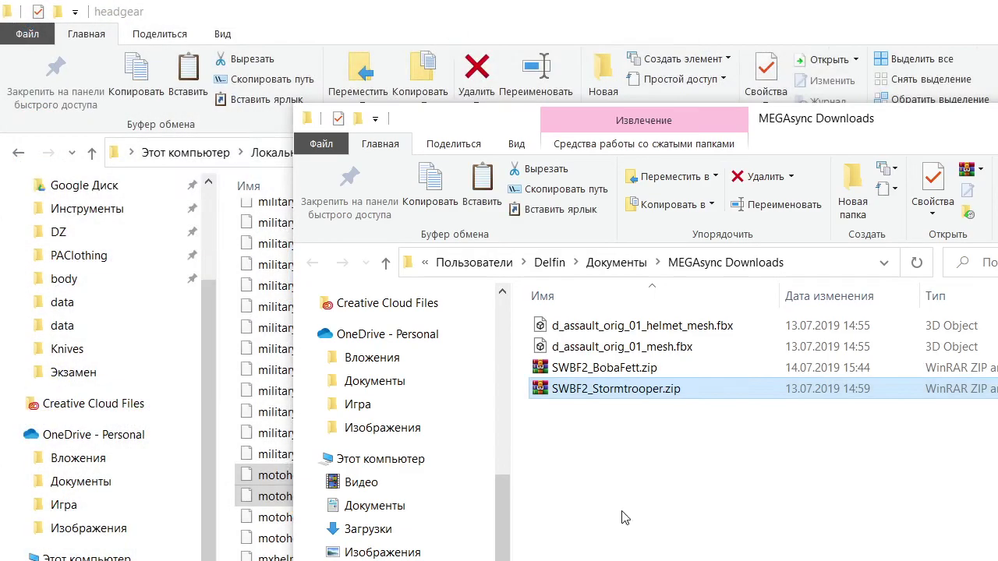
{"action": "scroll", "coordinate": [382, 555], "scroll_direction": "down", "scroll_amount": 1}
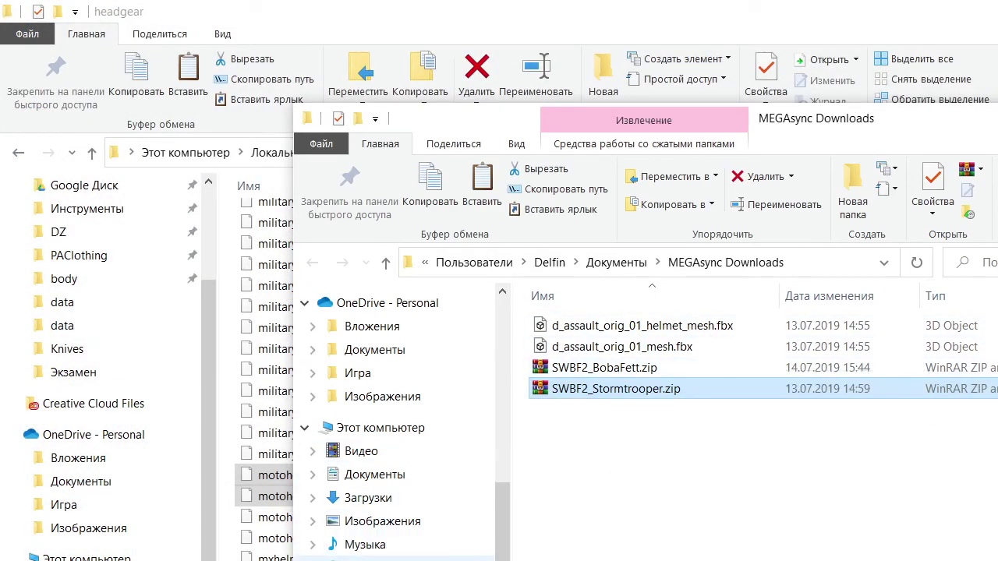
{"action": "scroll", "coordinate": [430, 523], "scroll_direction": "up", "scroll_amount": 6}
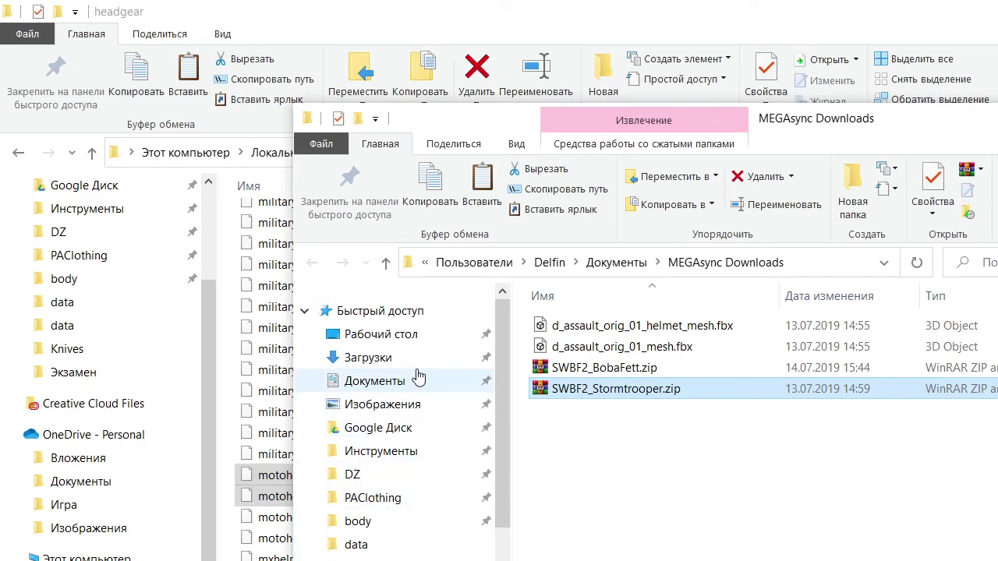
{"action": "scroll", "coordinate": [419, 378], "scroll_direction": "down", "scroll_amount": 6}
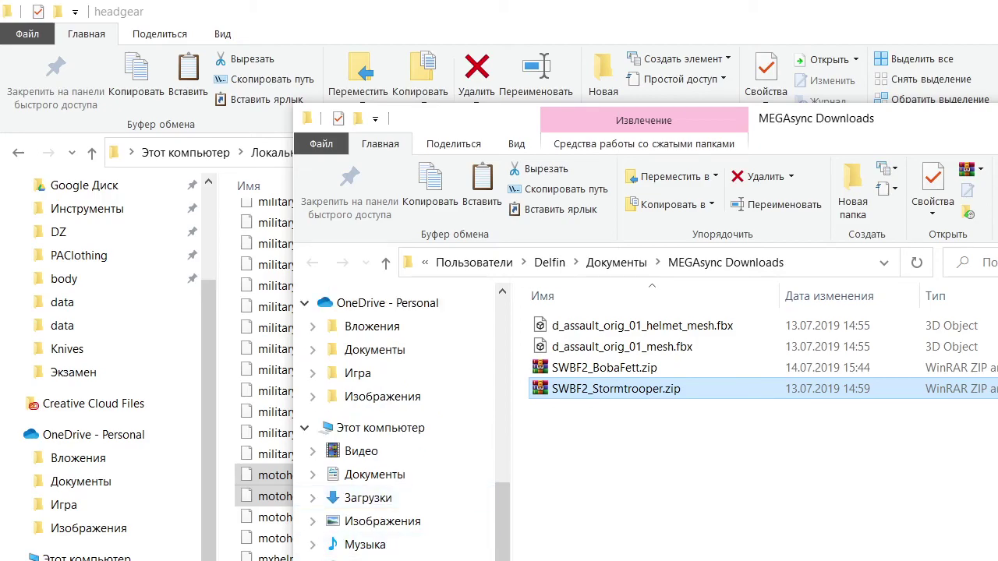
{"action": "left_click", "coordinate": [382, 559]}
{"action": "scroll", "coordinate": [677, 500], "scroll_direction": "down", "scroll_amount": 8}
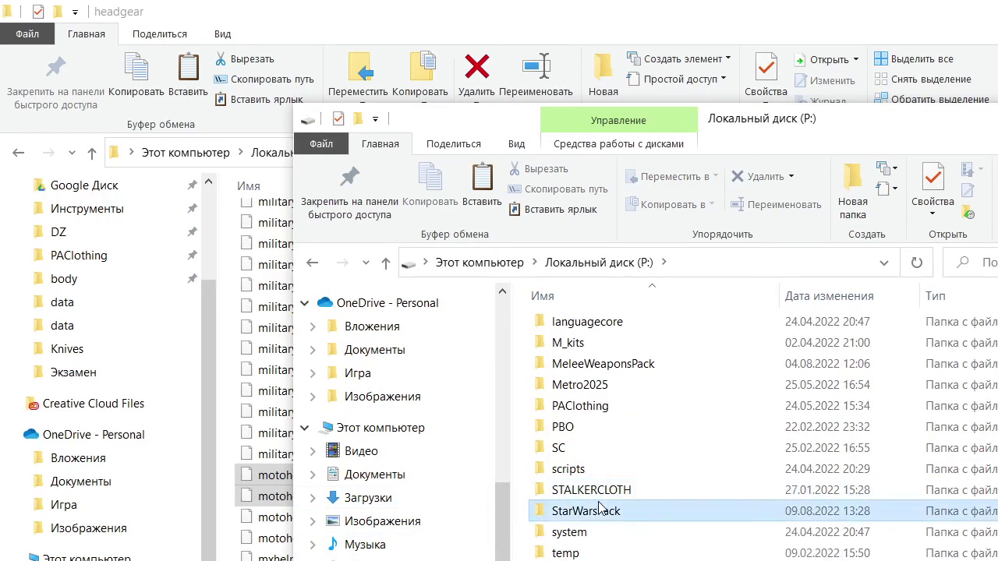
{"action": "double_click", "coordinate": [600, 508]}
{"action": "double_click", "coordinate": [649, 334]}
{"action": "left_click", "coordinate": [644, 334]}
{"action": "double_click", "coordinate": [644, 334]}
{"action": "double_click", "coordinate": [643, 335]}
{"action": "double_click", "coordinate": [644, 335]}
{"action": "left_click", "coordinate": [644, 335]}
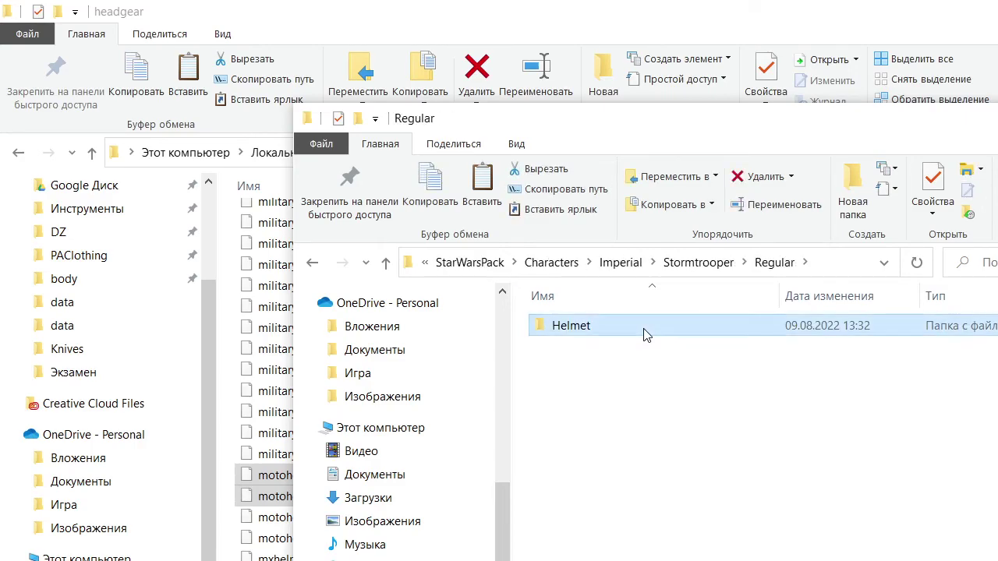
{"action": "double_click", "coordinate": [644, 334]}
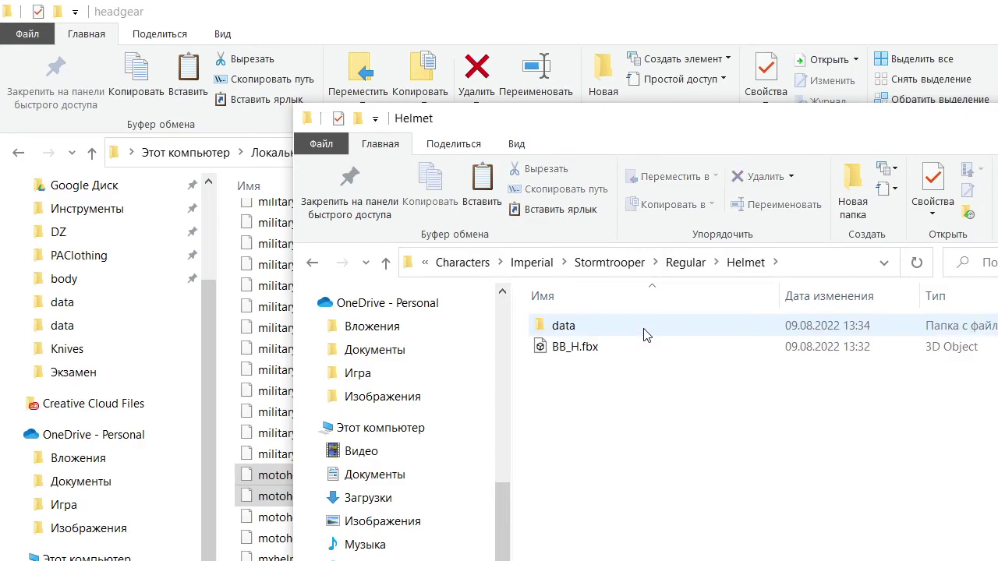
{"action": "key", "text": "ctrl+v"}
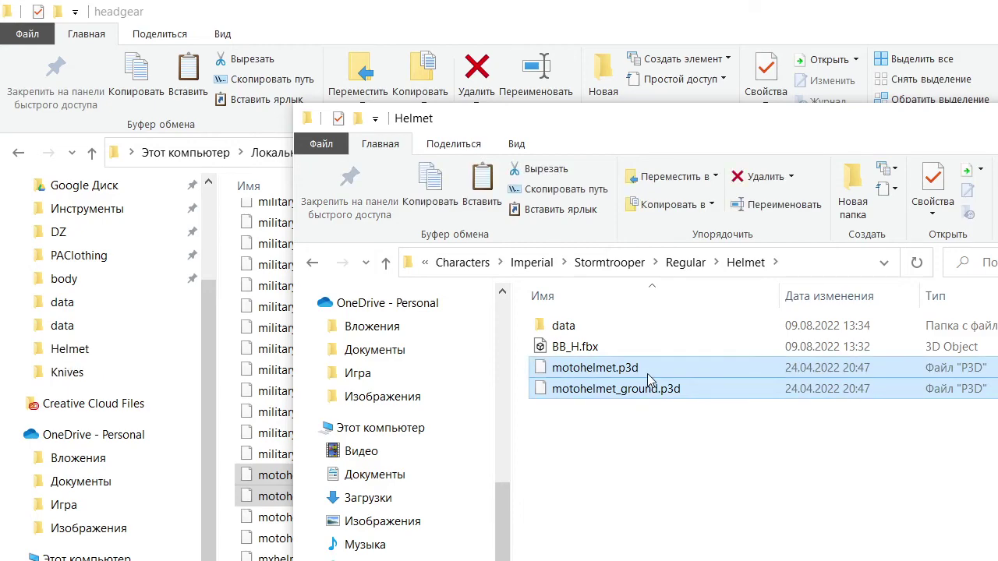
Rename motohelmet.p3d in the Helmet folder as H_m.p3d
{"action": "left_click", "coordinate": [651, 368]}
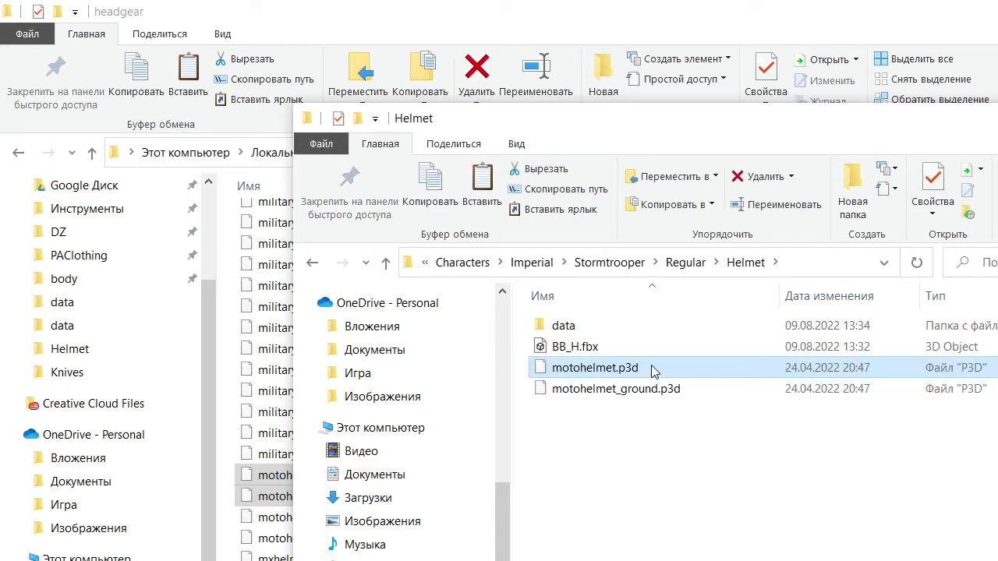
{"action": "key", "text": "F2"}
{"action": "key", "text": "Right"}
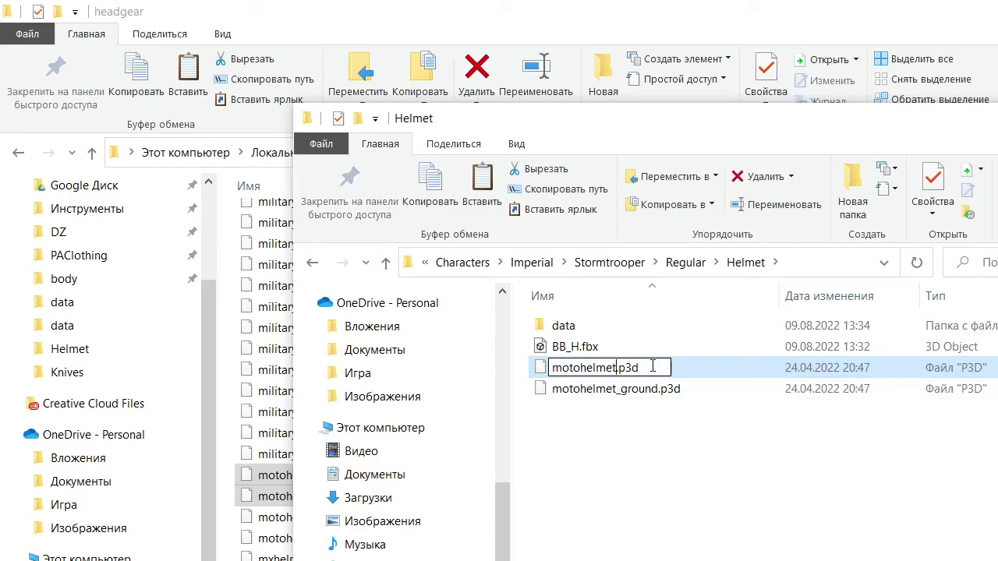
{"action": "key", "text": "BackSpace"}
{"action": "key", "text": "BackSpace"}
{"action": "key", "text": "BackSpace"}
{"action": "key", "text": "BackSpace"}
{"action": "key", "text": "BackSpace"}
{"action": "key", "text": "BackSpace"}
{"action": "key", "text": "BackSpace"}
{"action": "key", "text": "BackSpace"}
{"action": "key", "text": "BackSpace"}
{"action": "key", "text": "BackSpace"}
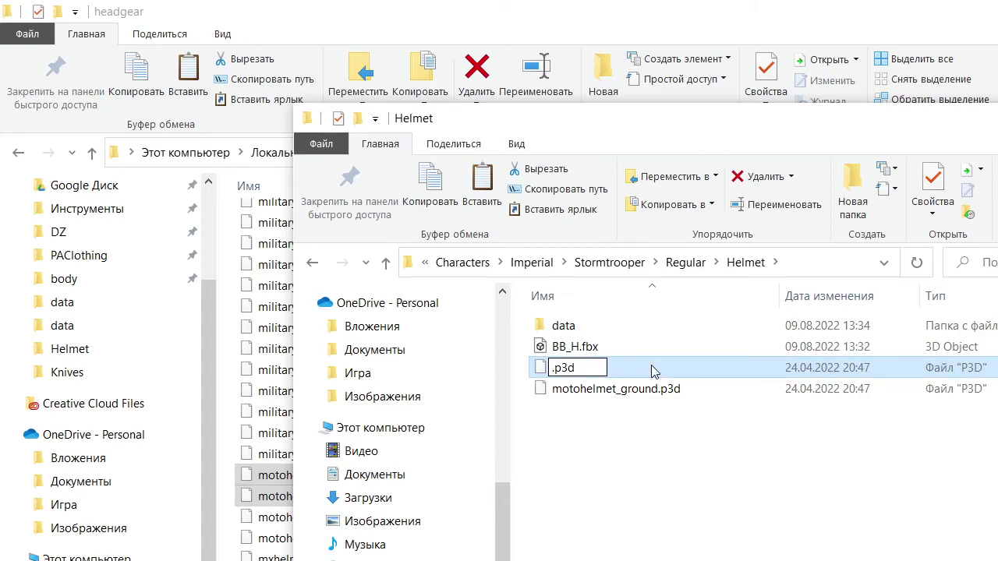
{"action": "type", "text": "H_m"}
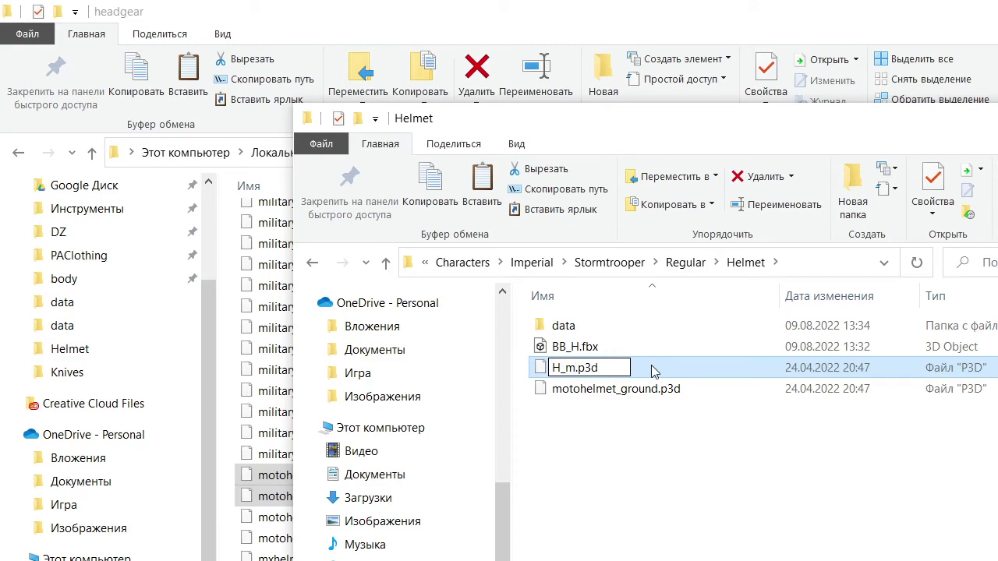
{"action": "key", "text": "Return"}
Rename motohelmet_ground.p3d in the Helmet folder as H_g.p3d
{"action": "left_click", "coordinate": [663, 390]}
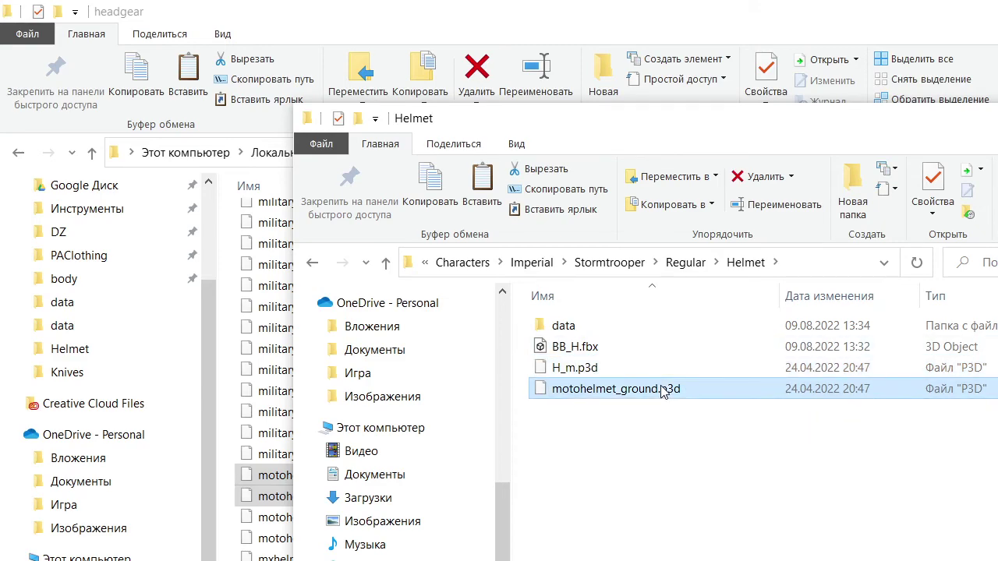
{"action": "left_click", "coordinate": [662, 389]}
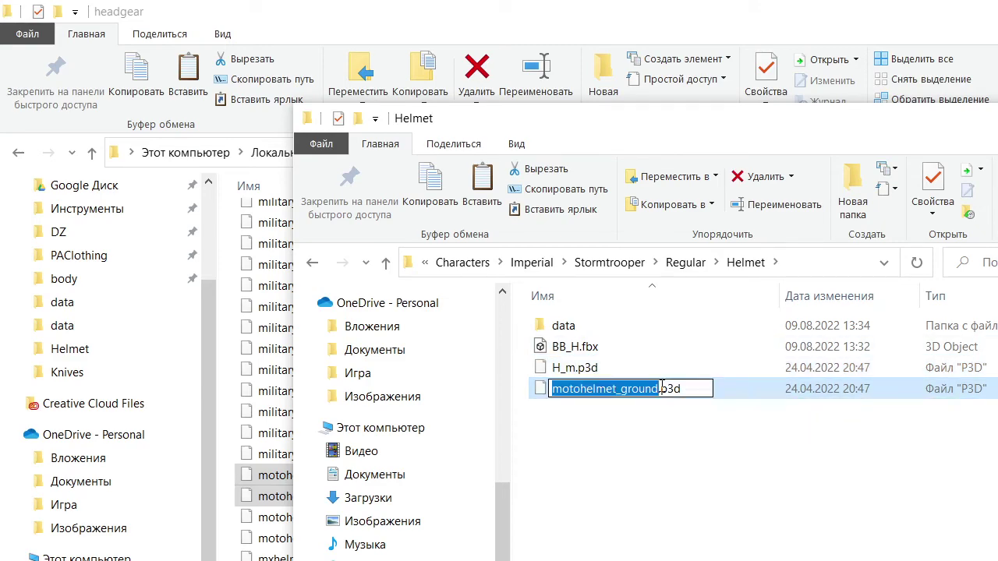
{"action": "type", "text": "H_g"}
{"action": "key", "text": "Return"}
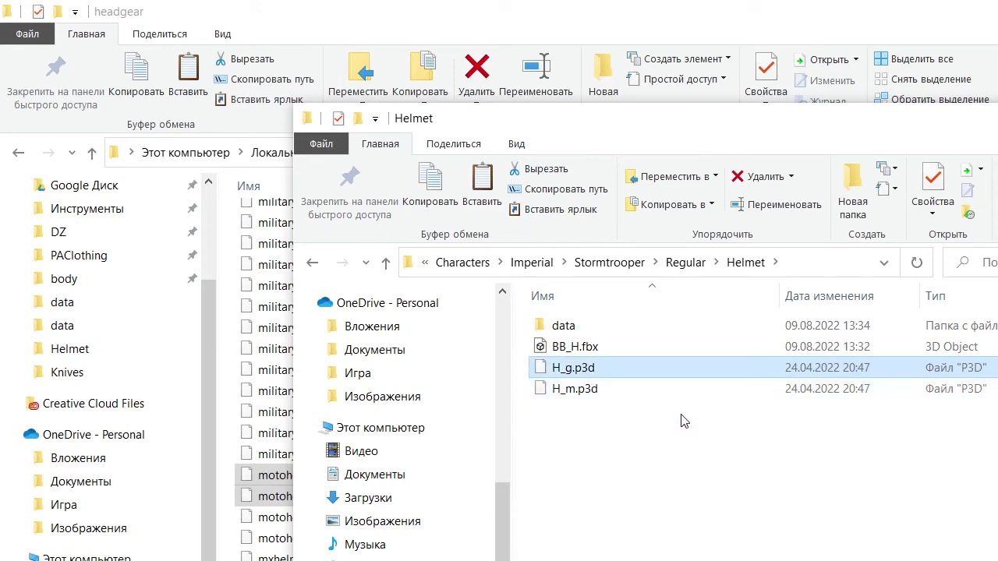
Duplicate H_m.p3d in the Helmet folder and name the copy H_F.p3d
{"action": "left_click", "coordinate": [705, 389]}
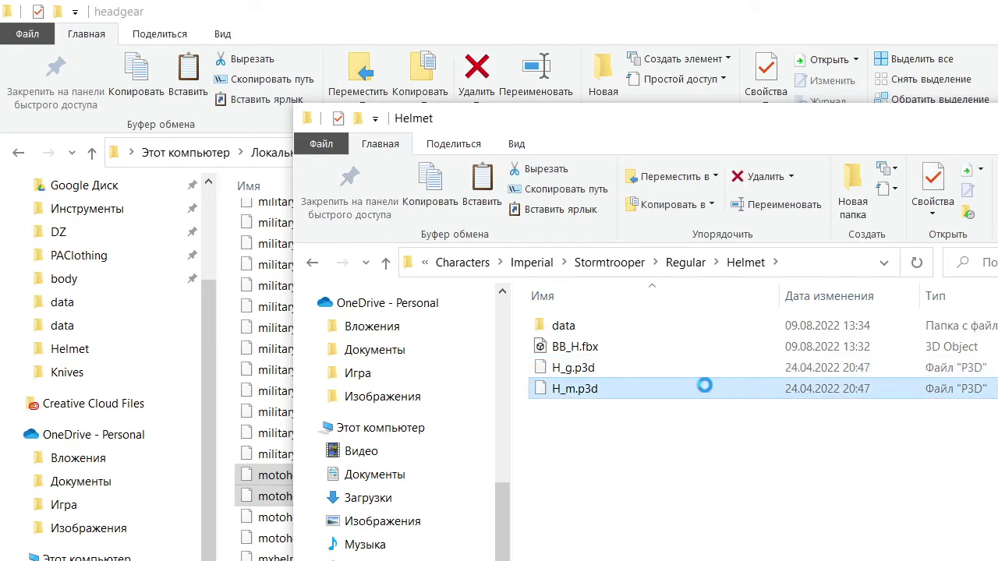
{"action": "key", "text": "ctrl+c"}
{"action": "key", "text": "ctrl+v"}
{"action": "key", "text": "F2"}
{"action": "key", "text": "Right"}
{"action": "key", "text": "BackSpace"}
{"action": "key", "text": "BackSpace"}
{"action": "key", "text": "BackSpace"}
{"action": "key", "text": "BackSpace"}
{"action": "key", "text": "BackSpace"}
{"action": "key", "text": "BackSpace"}
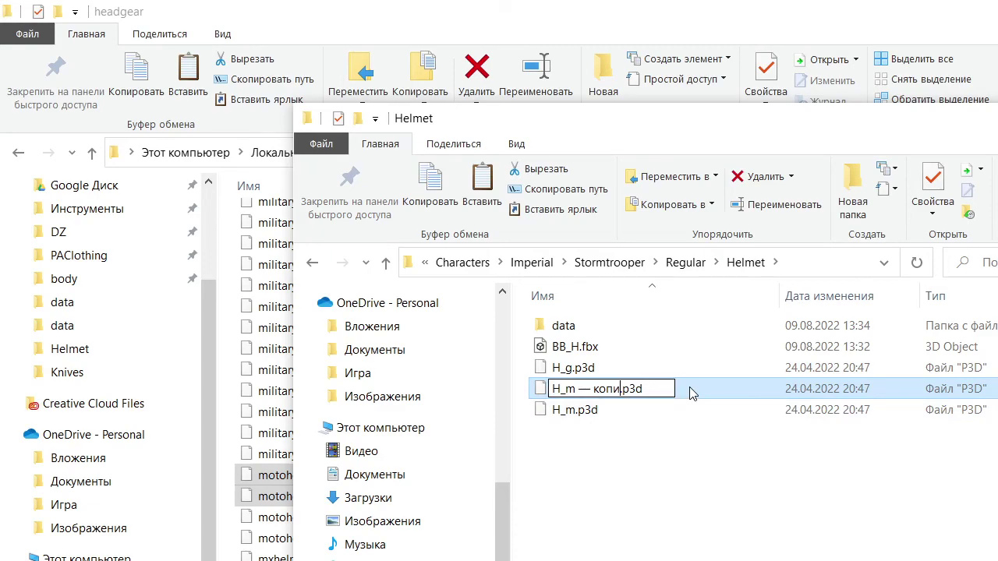
{"action": "key", "text": "BackSpace"}
{"action": "key", "text": "BackSpace"}
{"action": "key", "text": "BackSpace"}
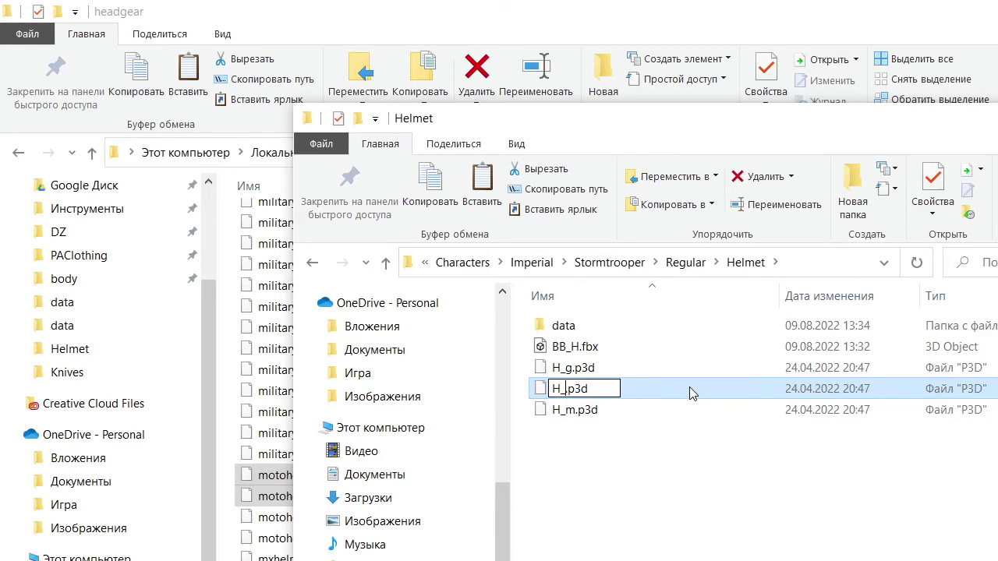
{"action": "type", "text": "F"}
{"action": "key", "text": "Return"}
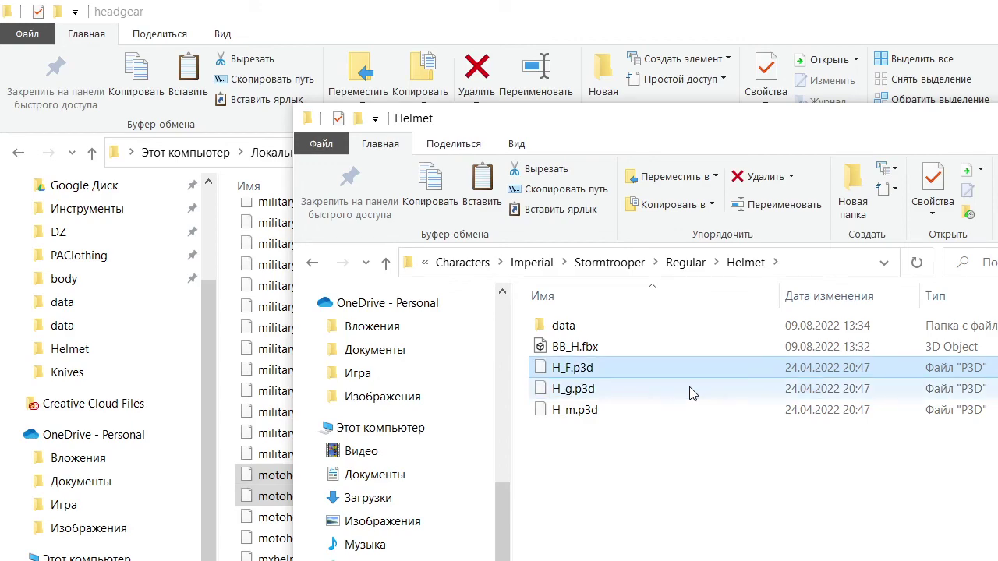
{"action": "left_click_drag", "start_coordinate": [735, 124], "coordinate": [997, 226]}
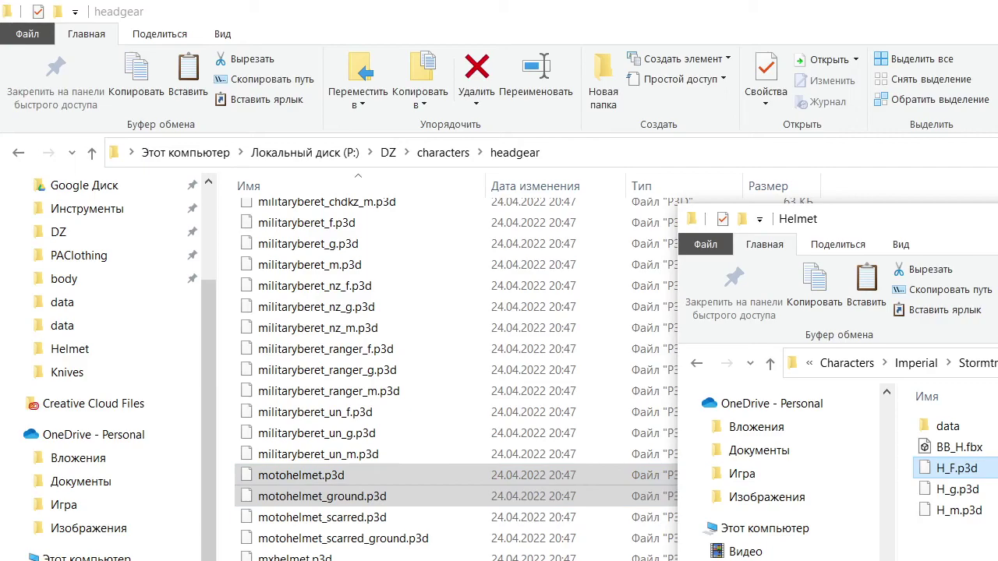
{"action": "scroll", "coordinate": [360, 538], "scroll_direction": "up", "scroll_amount": 4}
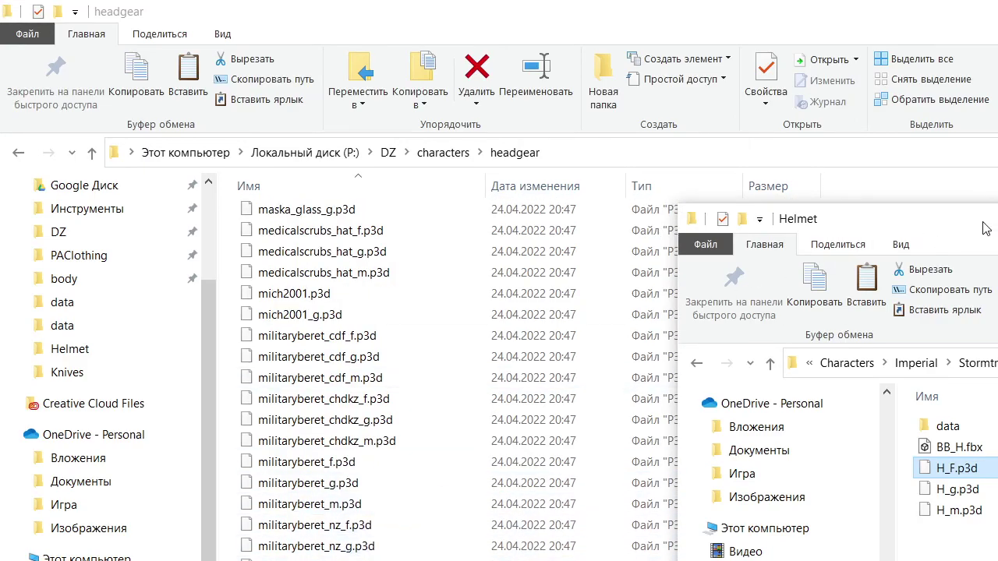
{"action": "left_click_drag", "start_coordinate": [981, 220], "coordinate": [504, 166]}
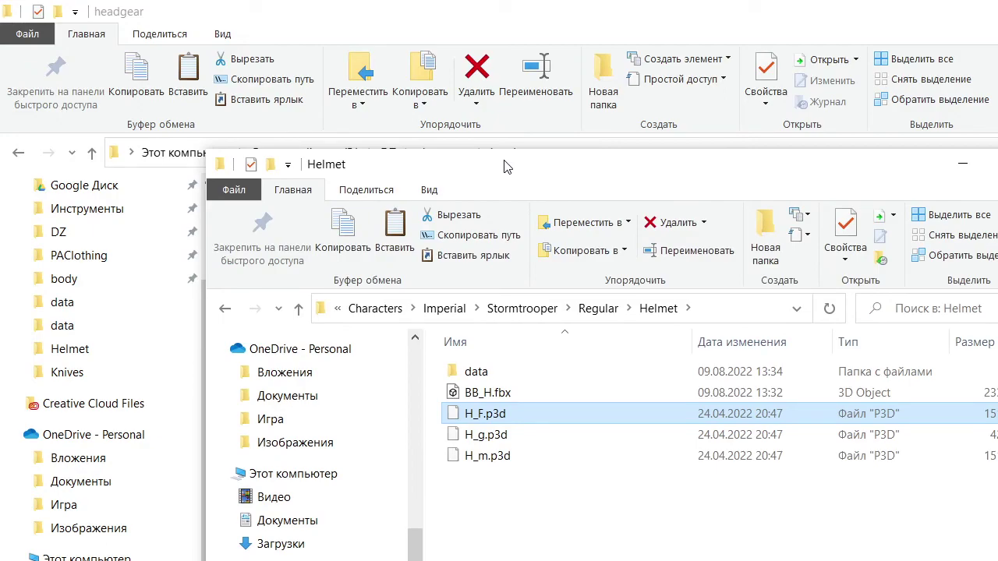
Clear the open windows off the desktop and launch EliteNess
{"action": "left_click", "coordinate": [997, 11]}
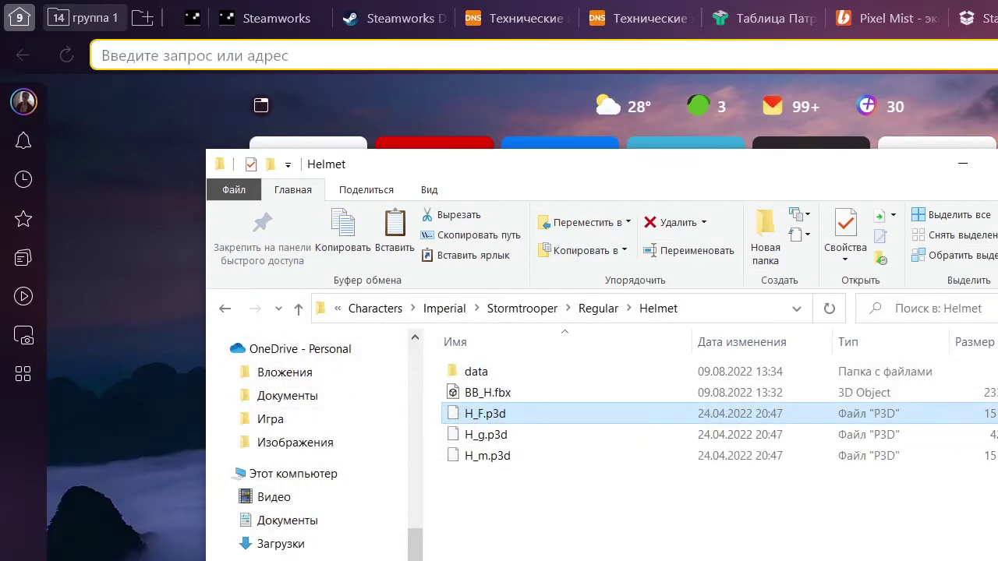
{"action": "left_click", "coordinate": [997, 10]}
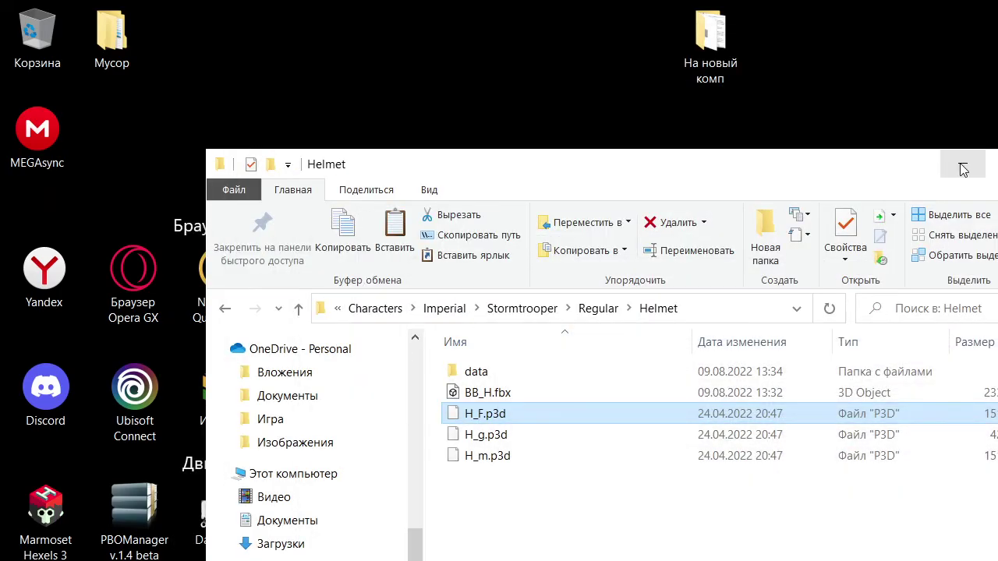
{"action": "left_click", "coordinate": [962, 163]}
{"action": "left_click", "coordinate": [401, 560]}
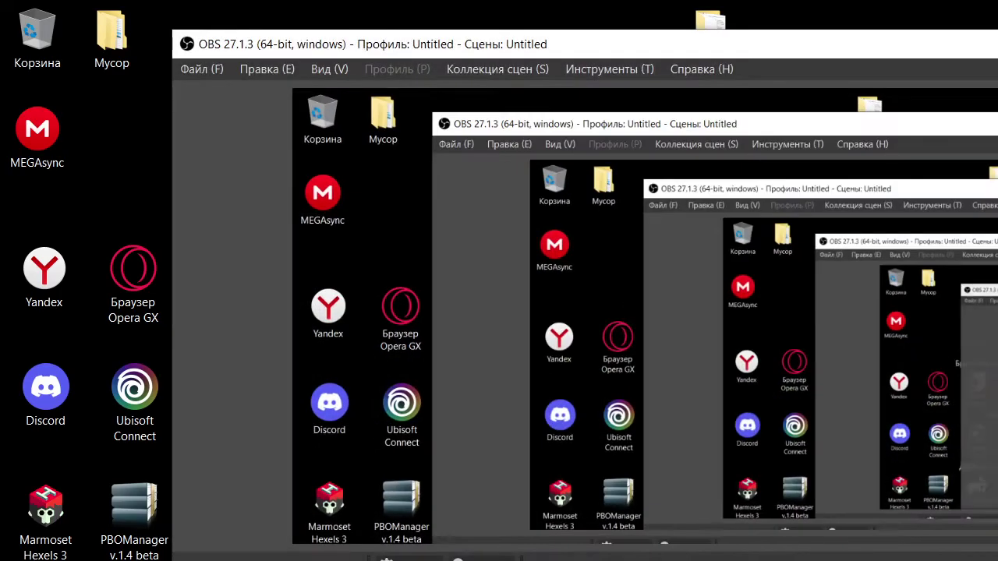
{"action": "left_click", "coordinate": [401, 560]}
{"action": "scroll", "coordinate": [451, 508], "scroll_direction": "down", "scroll_amount": 2}
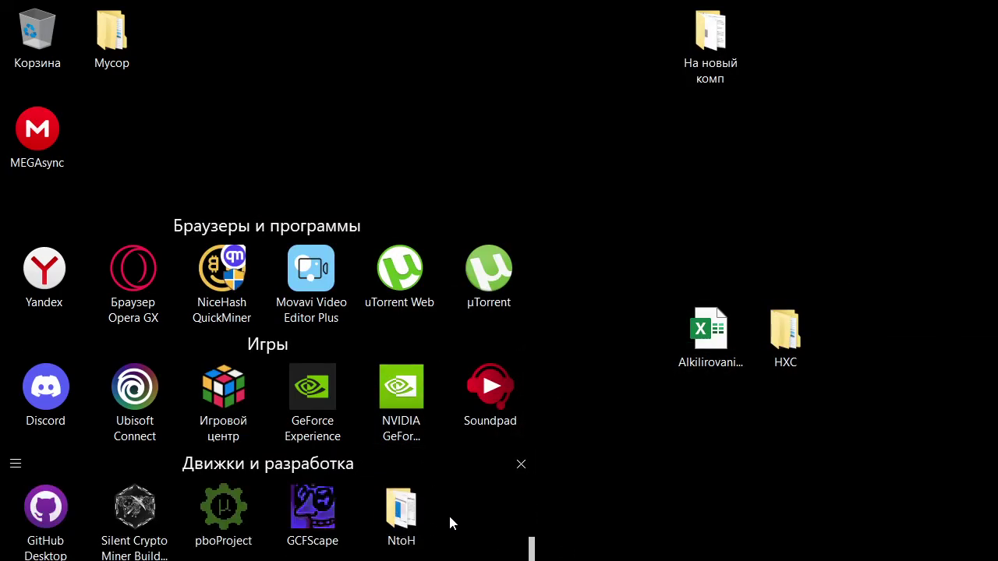
{"action": "scroll", "coordinate": [339, 538], "scroll_direction": "up", "scroll_amount": 2}
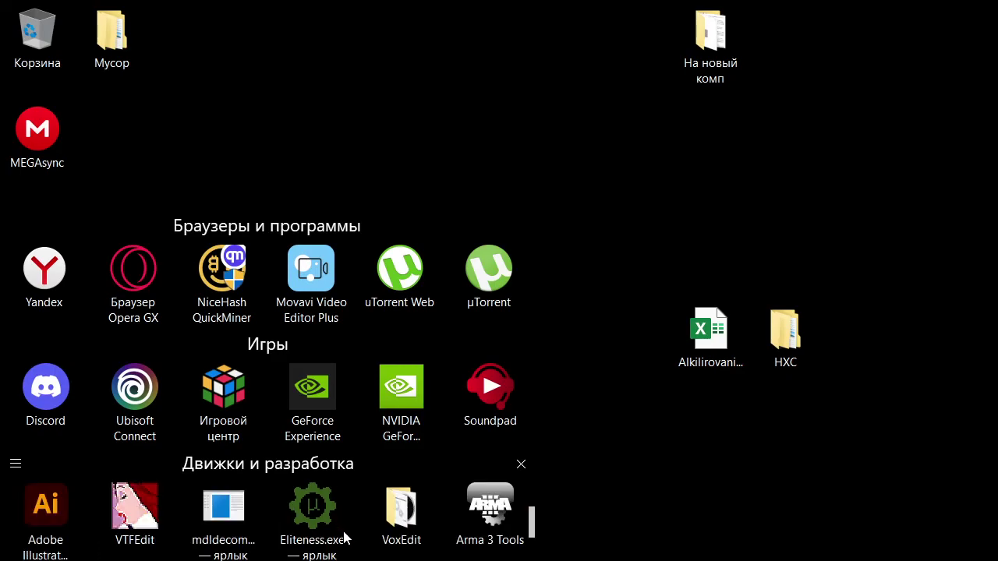
{"action": "double_click", "coordinate": [316, 518]}
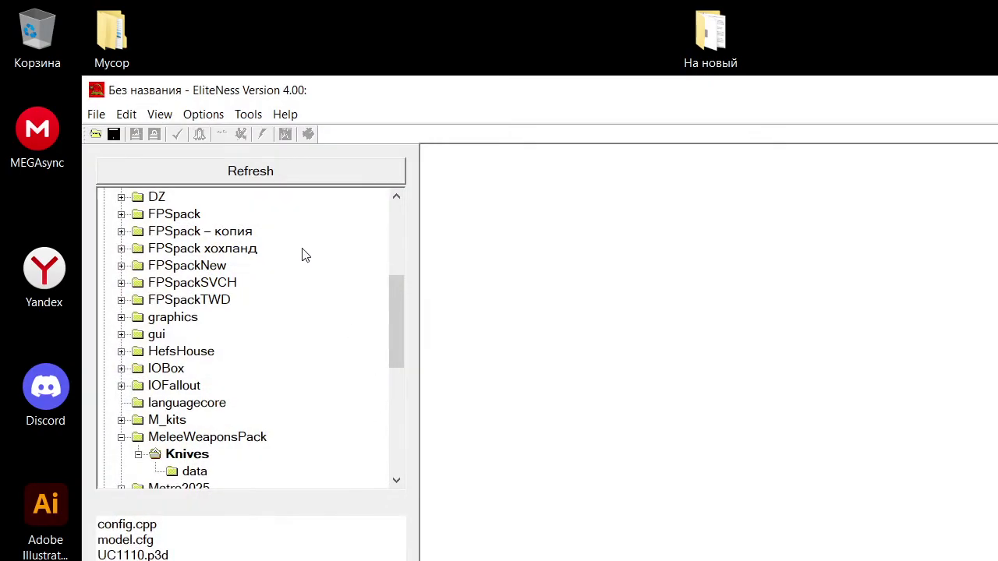
{"action": "scroll", "coordinate": [305, 254], "scroll_direction": "down", "scroll_amount": 3}
{"action": "left_click", "coordinate": [121, 283]}
{"action": "scroll", "coordinate": [156, 304], "scroll_direction": "down", "scroll_amount": 3}
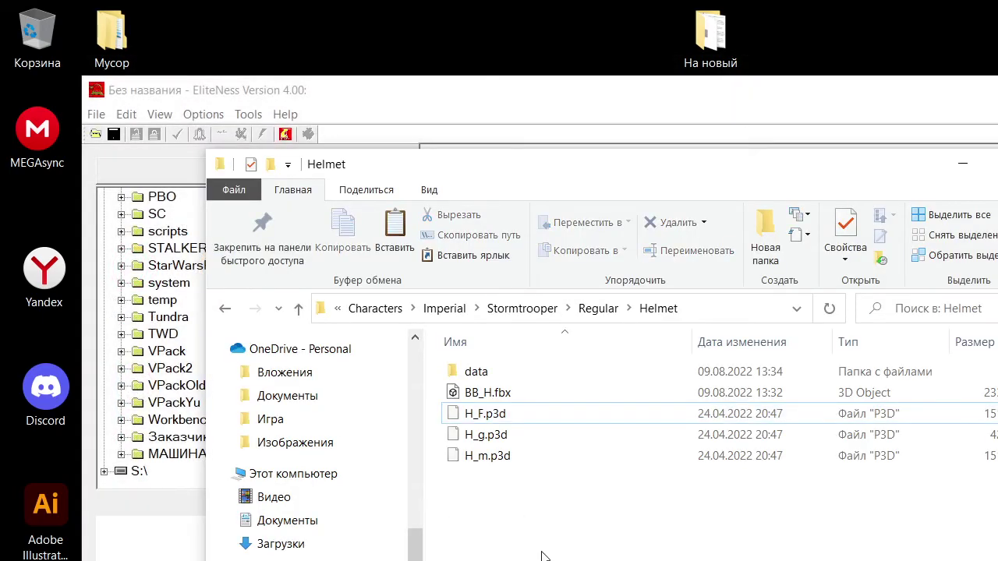
In Explorer, create a new text document in the Helmet folder and name it model.cfg, accepting the extension change
{"action": "right_click", "coordinate": [537, 483]}
{"action": "mouse_move", "coordinate": [283, 507]}
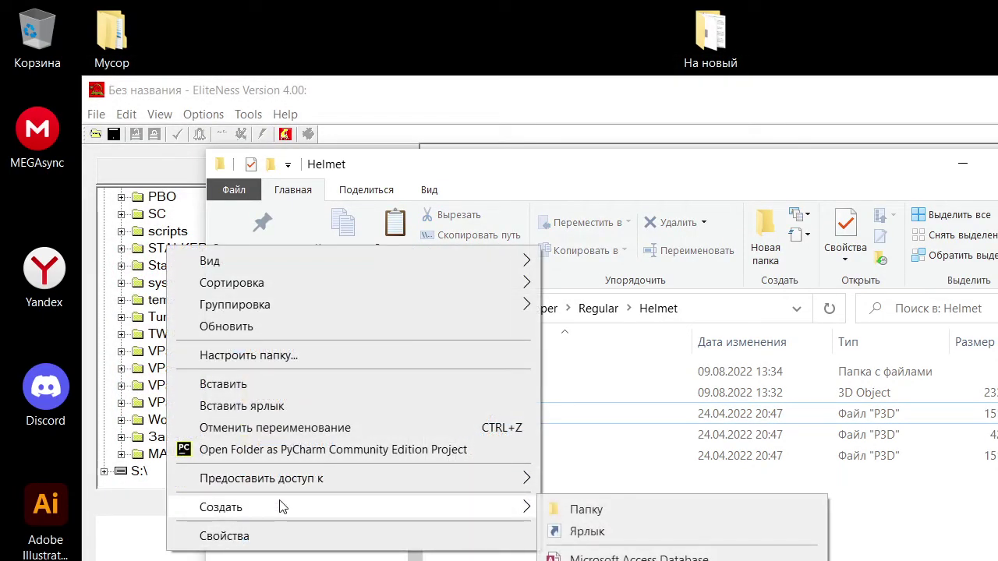
{"action": "left_click", "coordinate": [639, 560]}
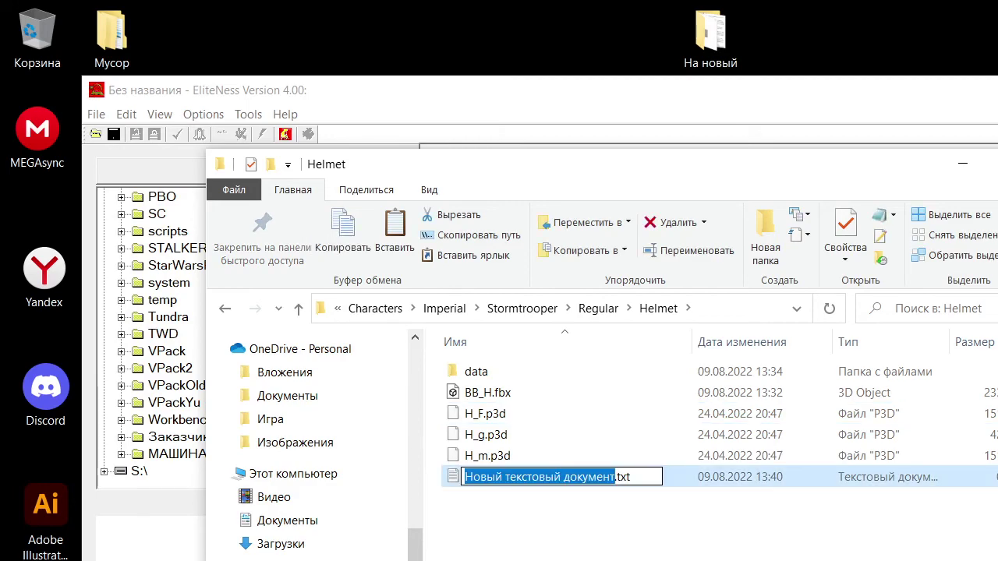
{"action": "type", "text": "model.c"}
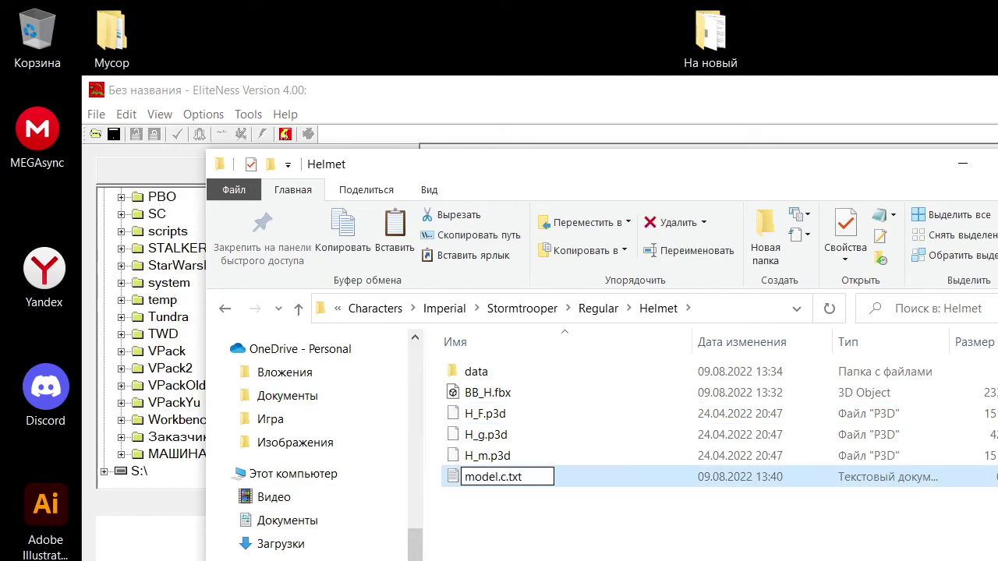
{"action": "type", "text": "fg"}
{"action": "key", "text": "BackSpace"}
{"action": "key", "text": "BackSpace"}
{"action": "key", "text": "BackSpace"}
{"action": "key", "text": "BackSpace"}
{"action": "key", "text": "Return"}
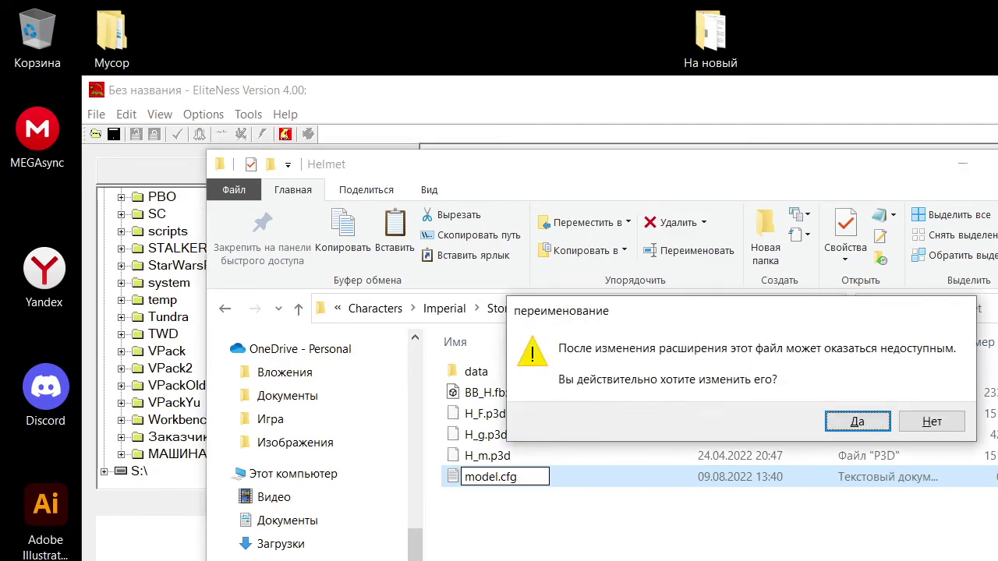
{"action": "left_click", "coordinate": [861, 418]}
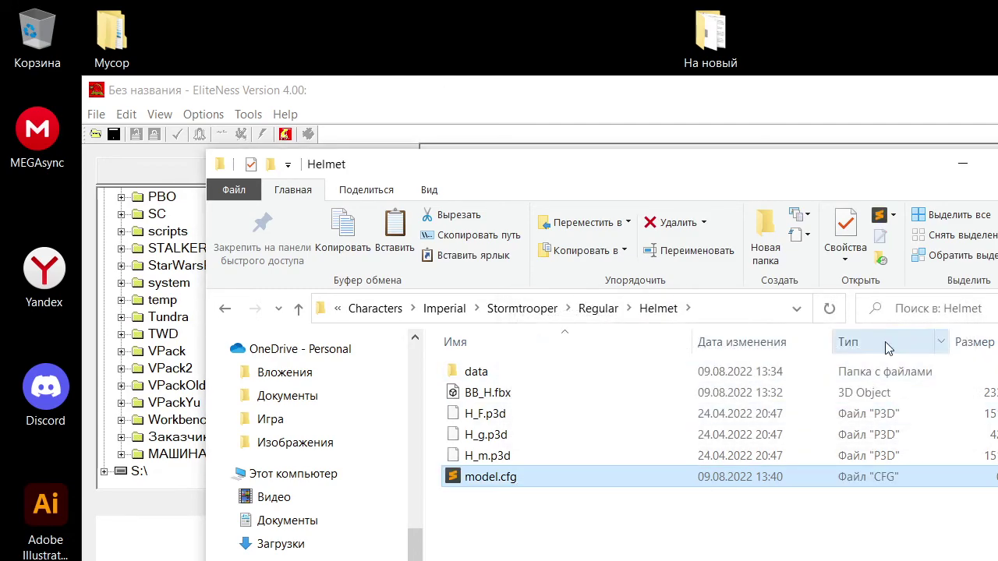
In EliteNess, expand StarWarsPack\Characters\Imperial\Stormtrooper\Regular and open the Helmet folder
{"action": "left_click", "coordinate": [958, 163]}
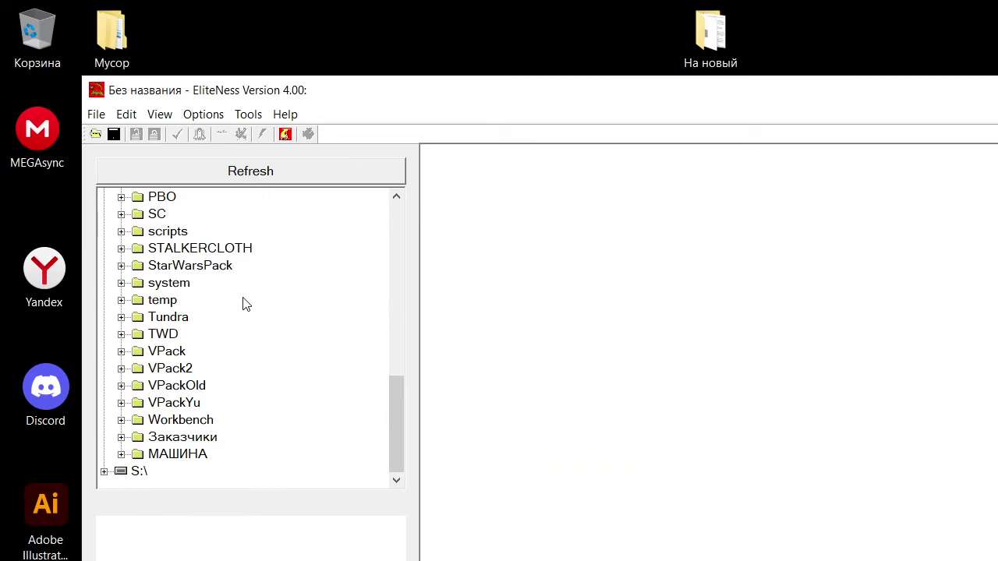
{"action": "double_click", "coordinate": [183, 267]}
{"action": "double_click", "coordinate": [184, 285]}
{"action": "double_click", "coordinate": [192, 301]}
{"action": "left_click", "coordinate": [207, 318]}
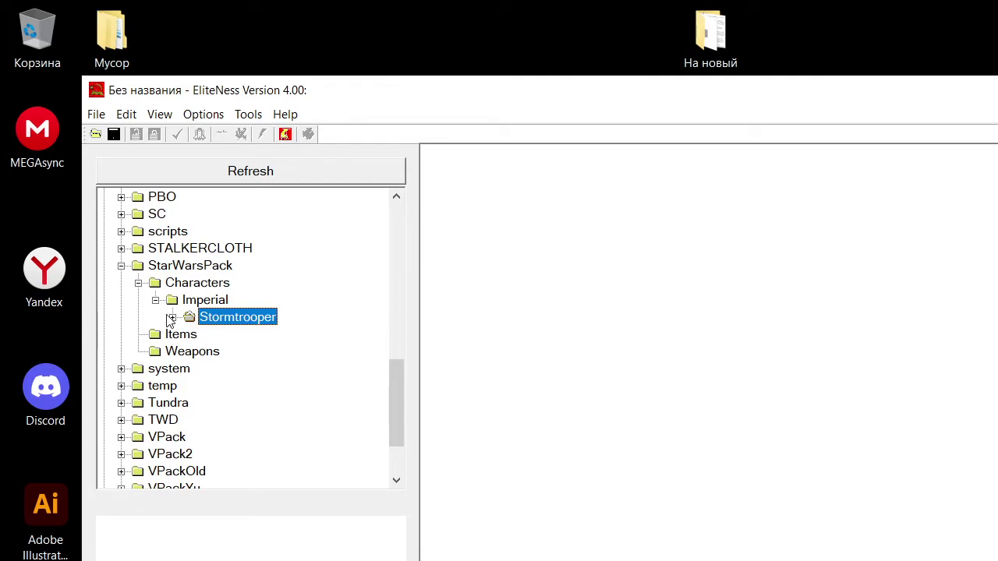
{"action": "left_click", "coordinate": [173, 317]}
{"action": "left_click", "coordinate": [190, 334]}
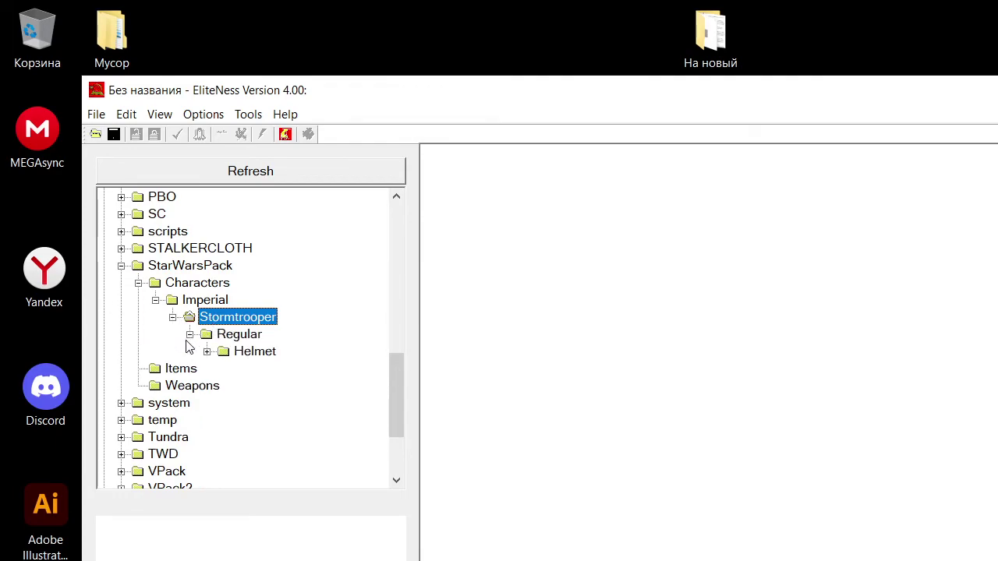
{"action": "left_click", "coordinate": [206, 352]}
{"action": "left_click", "coordinate": [253, 370]}
{"action": "left_click", "coordinate": [262, 353]}
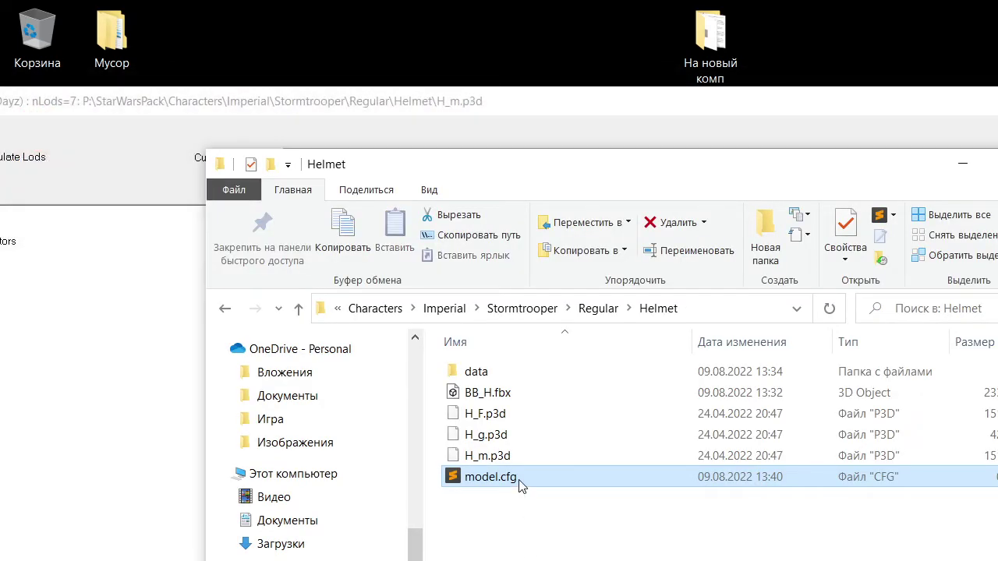
Open model.cfg in Sublime Text, paste the model config extracted from H_m.p3d into it, and save the file
{"action": "double_click", "coordinate": [489, 477]}
{"action": "key", "text": "ctrl+s"}
{"action": "scroll", "coordinate": [501, 468], "scroll_direction": "up", "scroll_amount": 20}
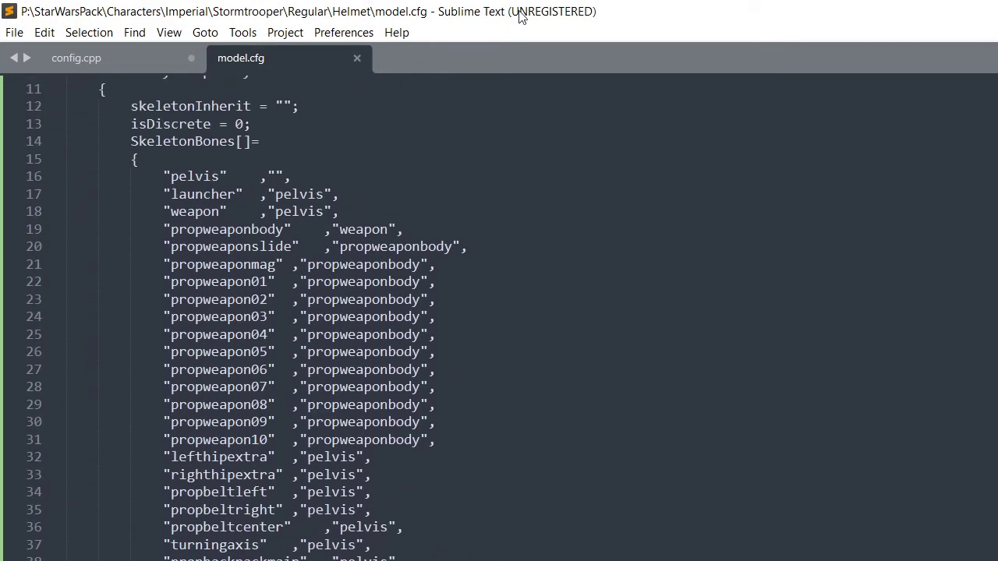
{"action": "scroll", "coordinate": [499, 312], "scroll_direction": "up", "scroll_amount": 4}
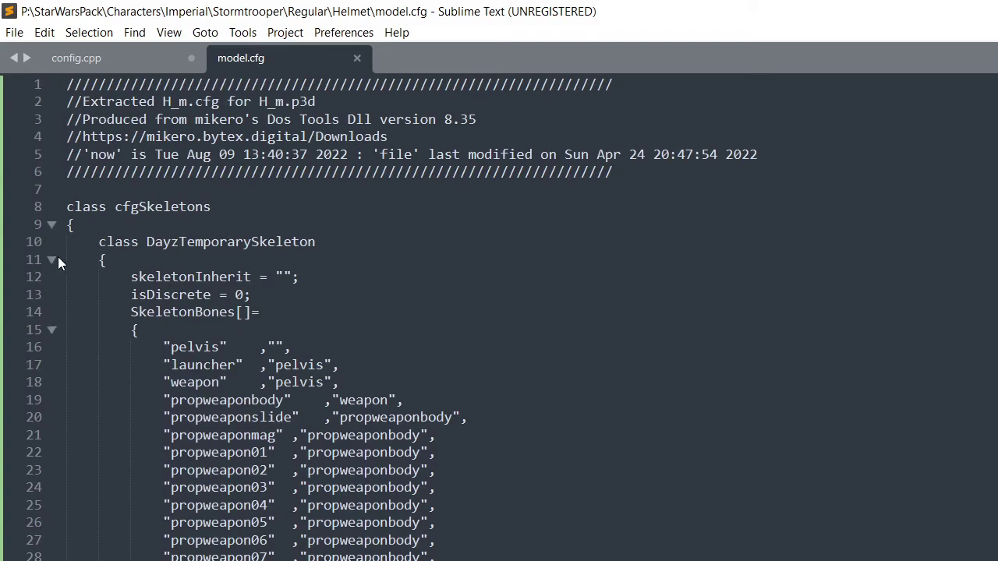
{"action": "left_click", "coordinate": [51, 258]}
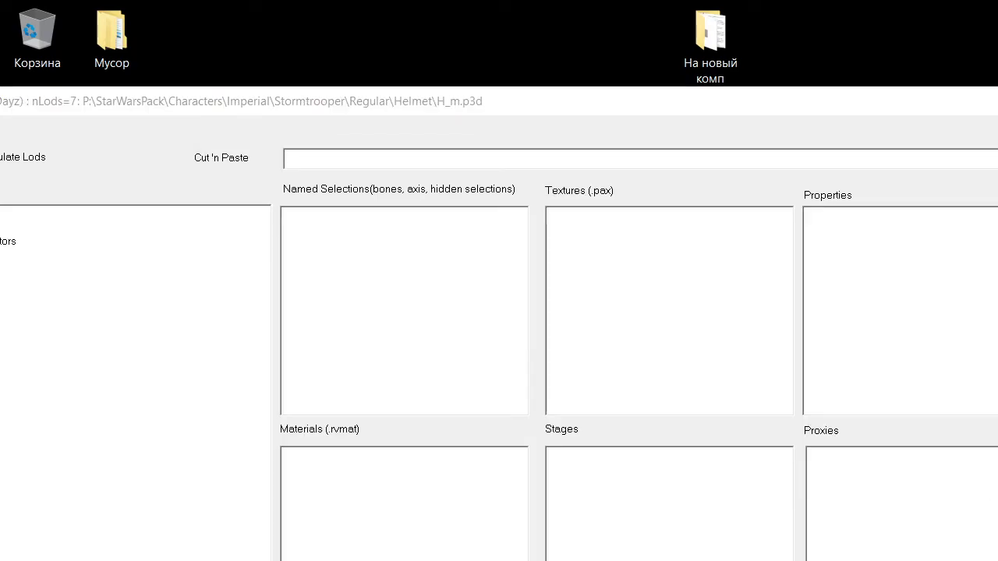
In Explorer, create a new text document in the helmet's data folder and name it m.rvmat, accepting the extension change
{"action": "key", "text": "alt+Tab"}
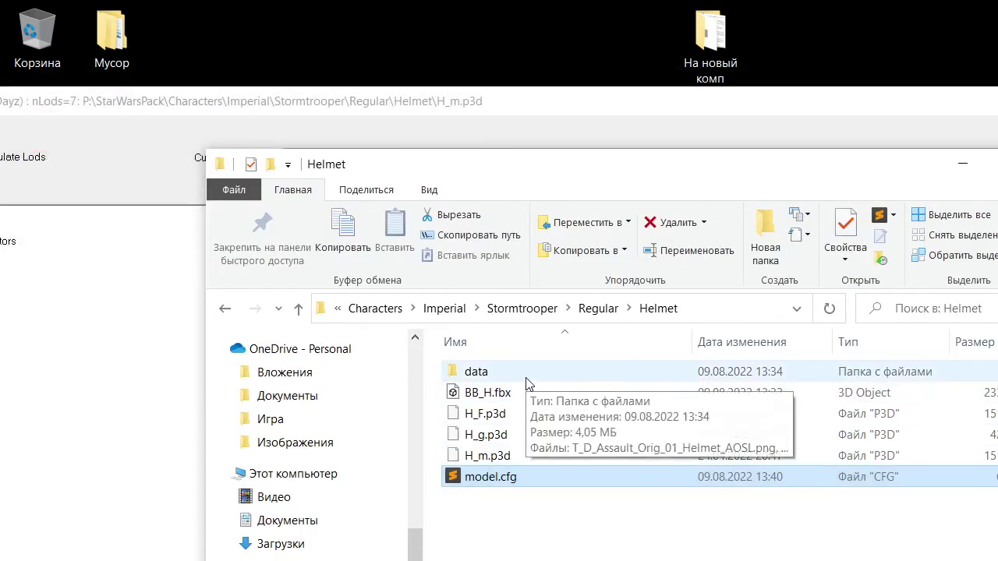
{"action": "right_click", "coordinate": [521, 560]}
{"action": "mouse_move", "coordinate": [499, 559]}
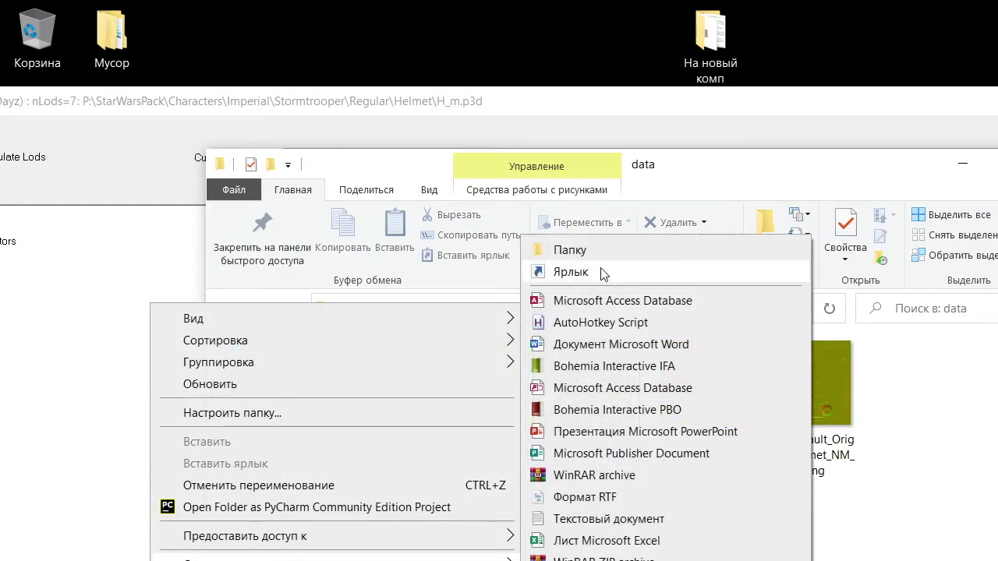
{"action": "left_click", "coordinate": [601, 519]}
{"action": "type", "text": "m.txt"}
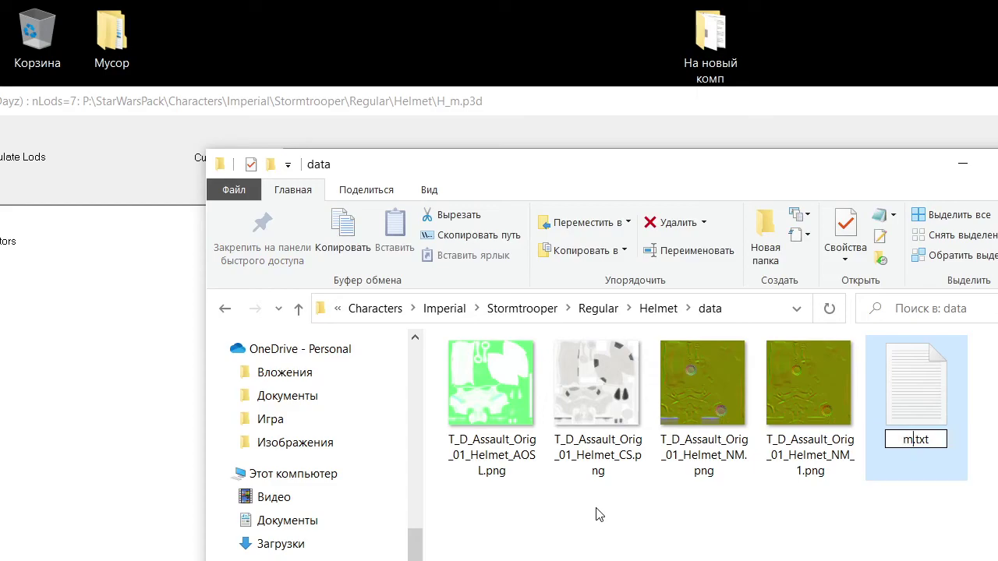
{"action": "key", "text": "BackSpace"}
{"action": "key", "text": "BackSpace"}
{"action": "key", "text": "BackSpace"}
{"action": "type", "text": "rvmat"}
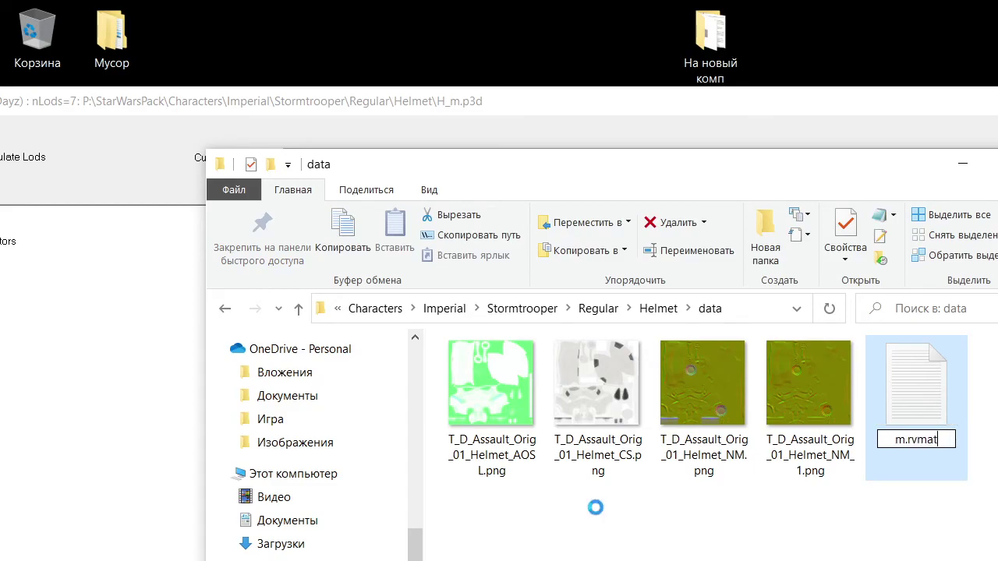
{"action": "key", "text": "Return"}
{"action": "left_click", "coordinate": [859, 423]}
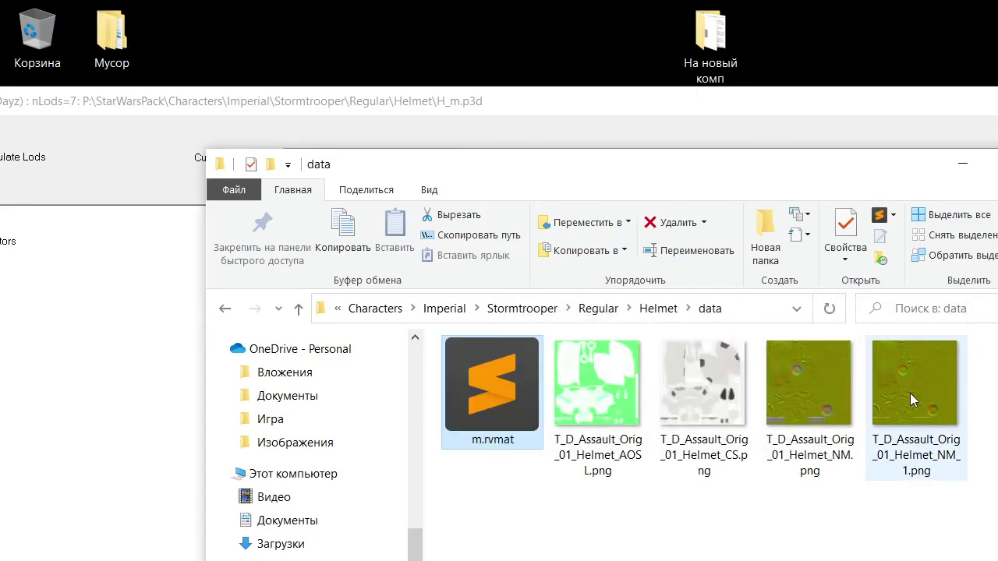
Open m.rvmat in Sublime Text and paste in the material definitions extracted from H_m.p3d
{"action": "double_click", "coordinate": [484, 396]}
{"action": "left_click_drag", "start_coordinate": [967, 10], "coordinate": [772, 158]}
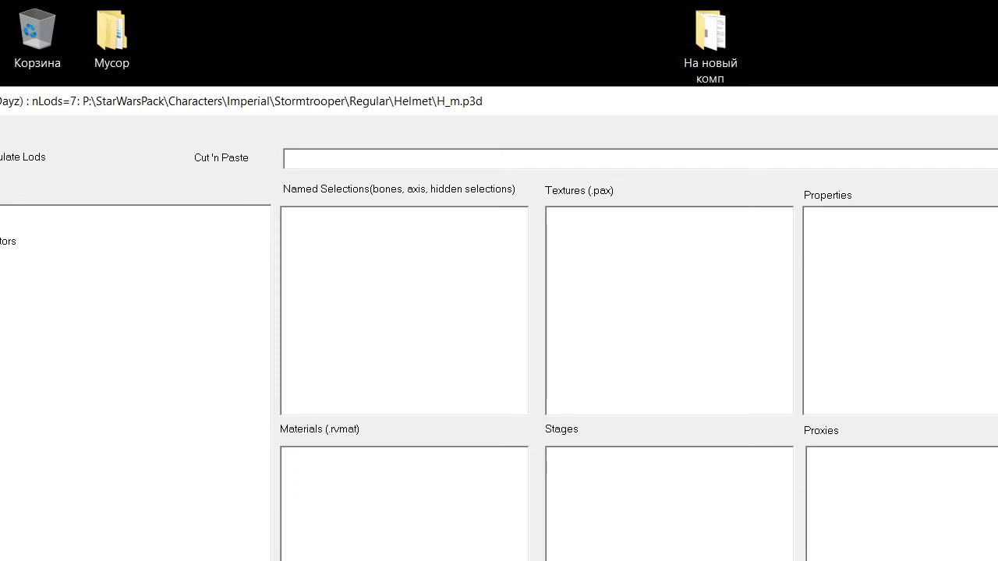
{"action": "key", "text": "alt+Tab"}
{"action": "key", "text": "ctrl+v"}
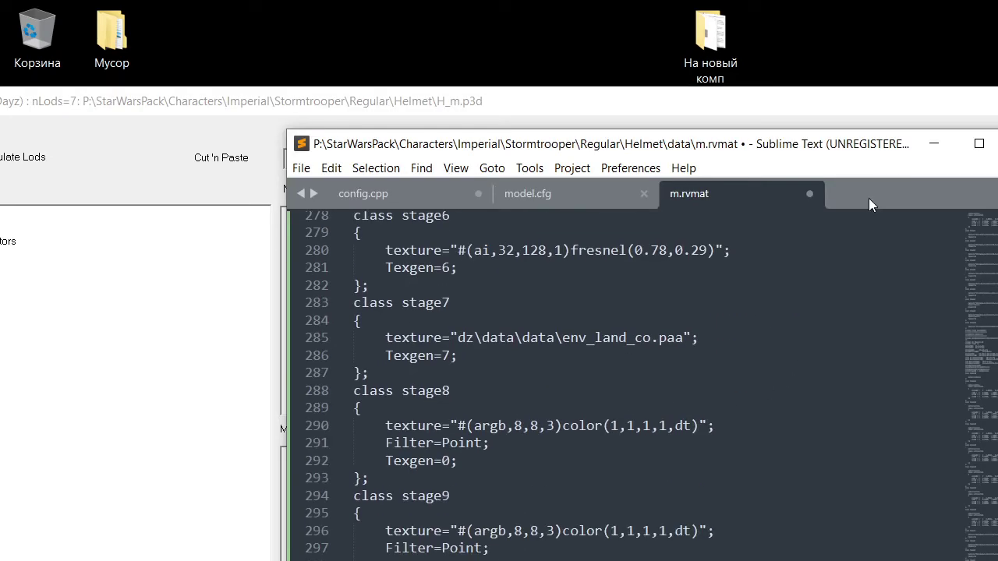
{"action": "left_click", "coordinate": [978, 145]}
Review the extracted material code in m.rvmat, including its texture stages, header and lighting values
{"action": "scroll", "coordinate": [545, 365], "scroll_direction": "up", "scroll_amount": 16}
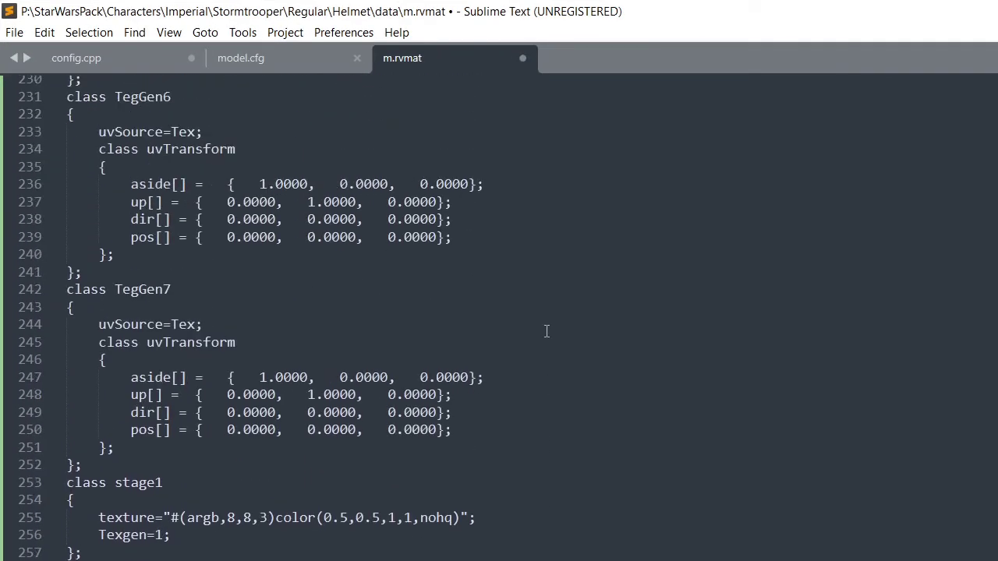
{"action": "scroll", "coordinate": [546, 332], "scroll_direction": "up", "scroll_amount": 20}
{"action": "scroll", "coordinate": [545, 328], "scroll_direction": "up", "scroll_amount": 20}
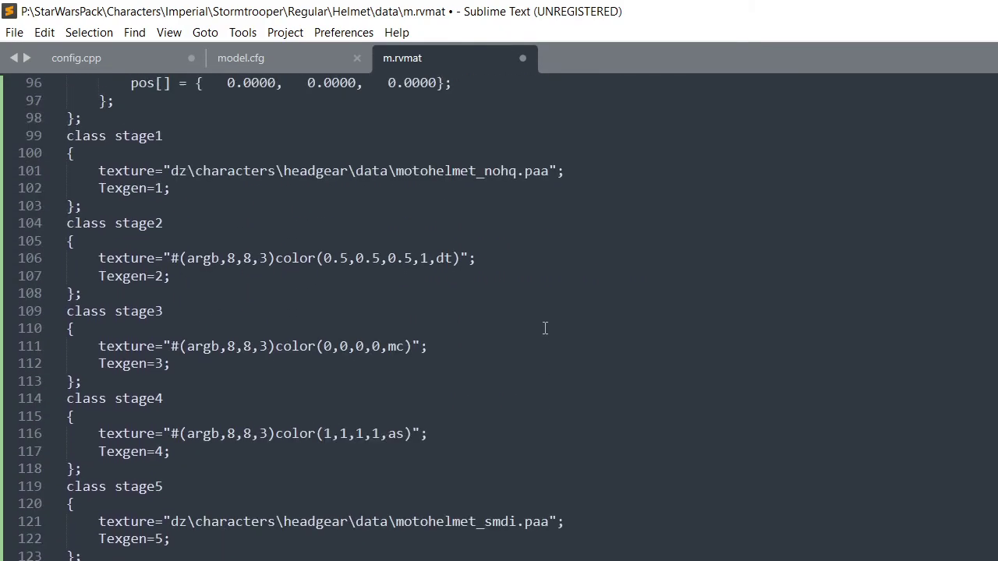
{"action": "scroll", "coordinate": [545, 328], "scroll_direction": "up", "scroll_amount": 2}
{"action": "scroll", "coordinate": [544, 329], "scroll_direction": "up", "scroll_amount": 20}
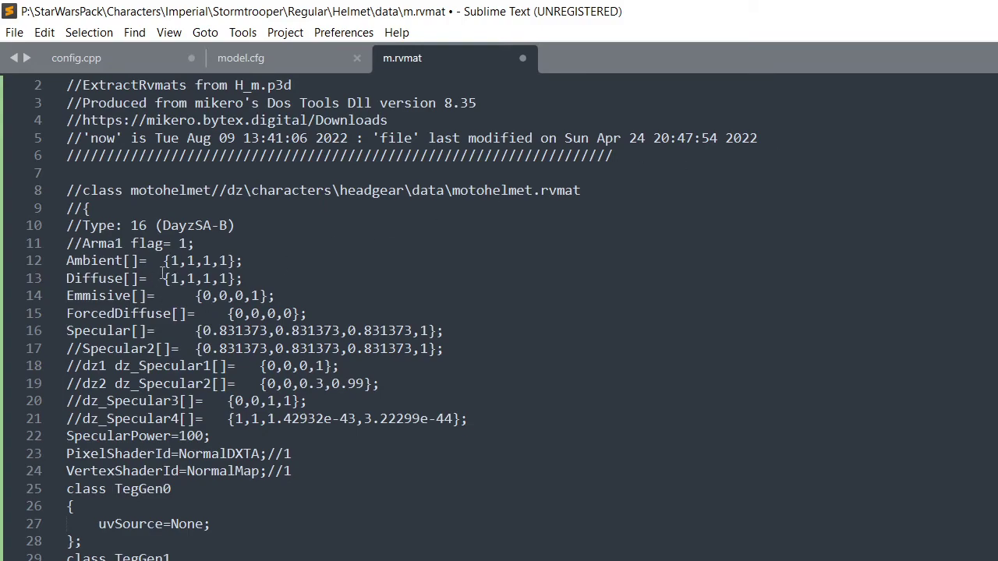
{"action": "scroll", "coordinate": [163, 273], "scroll_direction": "down", "scroll_amount": 8}
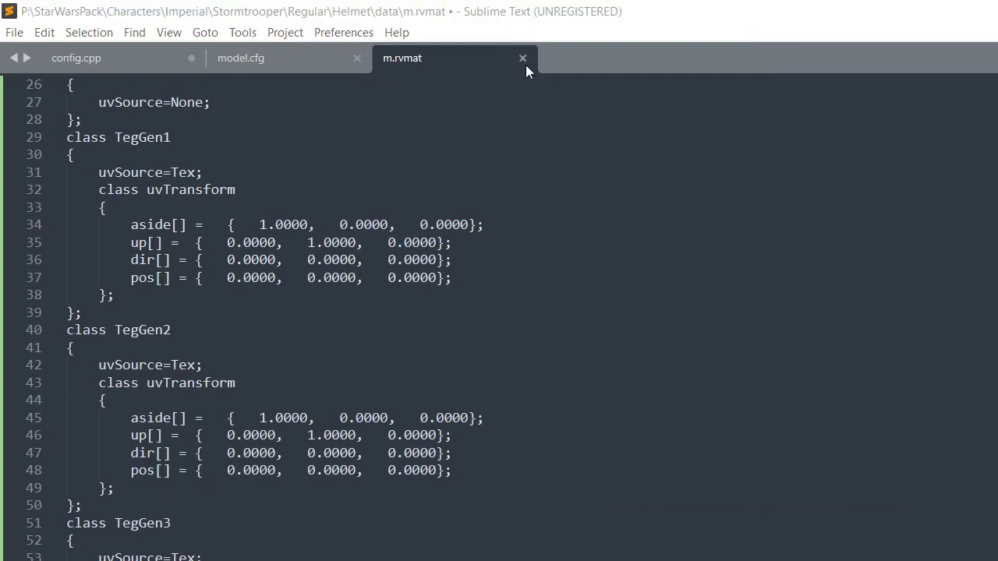
Close m.rvmat without saving the pasted code and permanently delete the file from the data folder
{"action": "left_click", "coordinate": [524, 61]}
{"action": "left_click", "coordinate": [761, 541]}
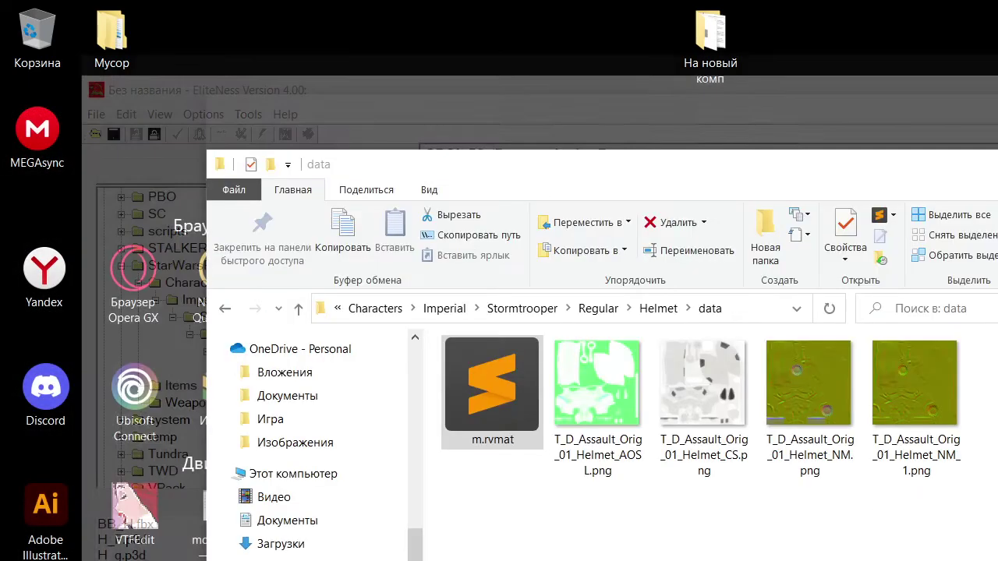
{"action": "key", "text": "Delete"}
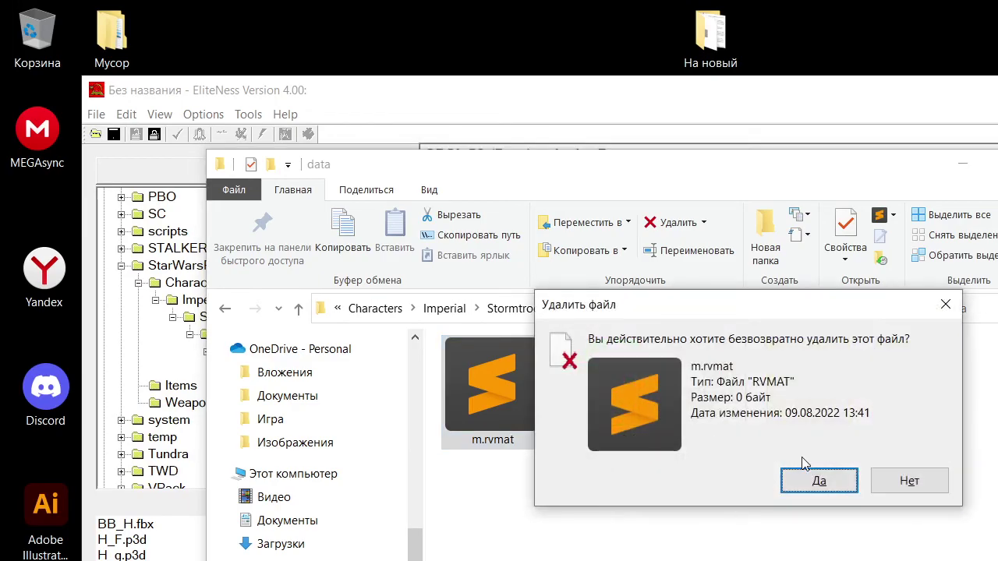
{"action": "left_click", "coordinate": [818, 478]}
Return to the Helmet folder in Explorer and reopen model.cfg in Sublime Text at the DayzTemporarySkeleton class
{"action": "left_click", "coordinate": [964, 169]}
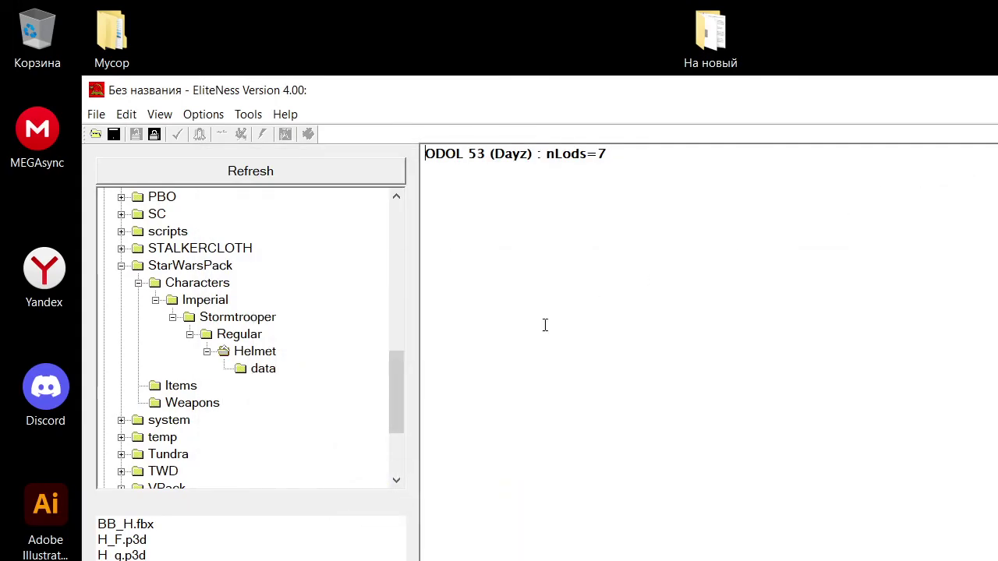
{"action": "left_click", "coordinate": [262, 355]}
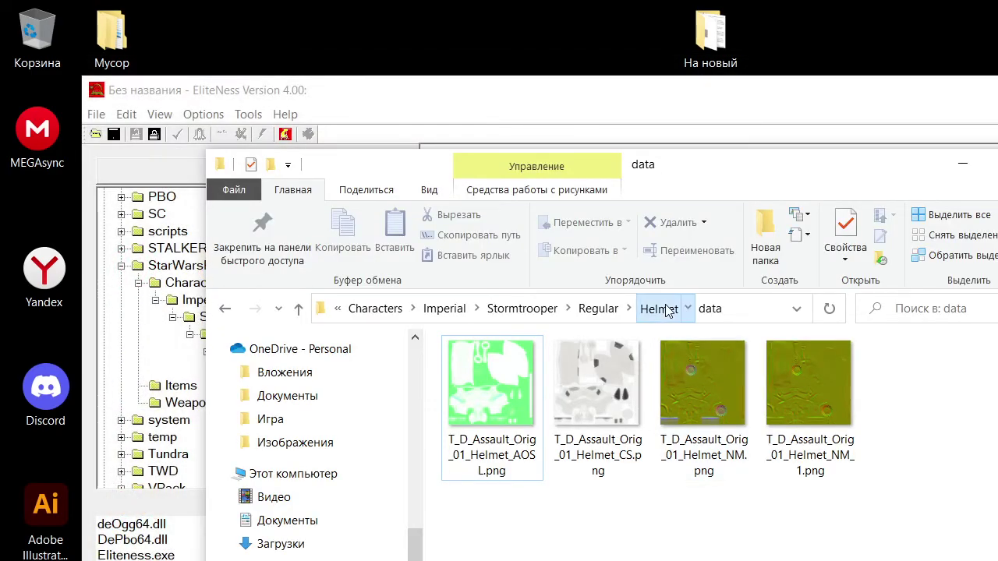
{"action": "left_click", "coordinate": [662, 309]}
{"action": "double_click", "coordinate": [516, 477]}
{"action": "scroll", "coordinate": [142, 267], "scroll_direction": "down", "scroll_amount": 2}
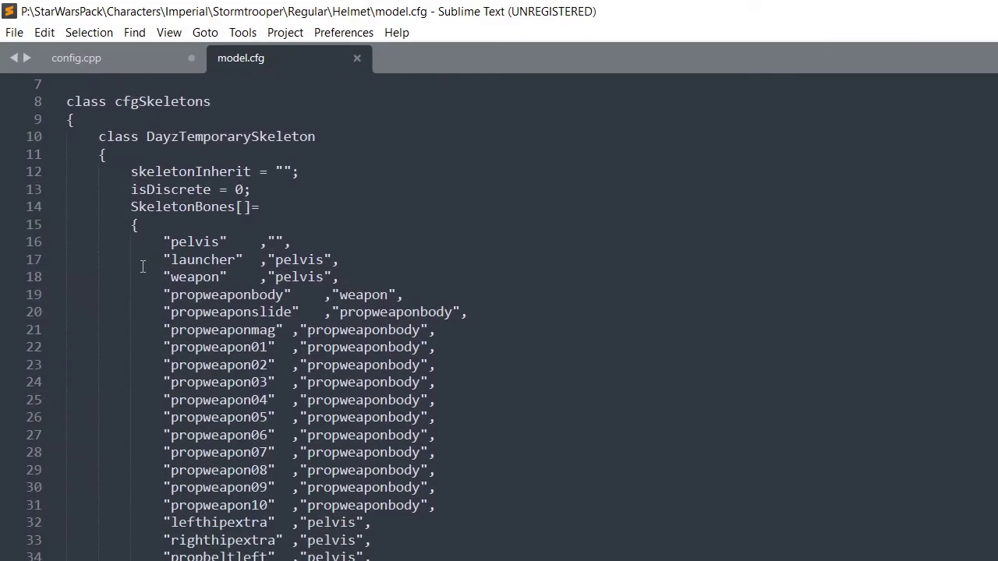
Duplicate the H_m:Default class inside CfgModels in model.cfg, rename the copy H_g:Default and save the file
{"action": "left_click", "coordinate": [47, 155]}
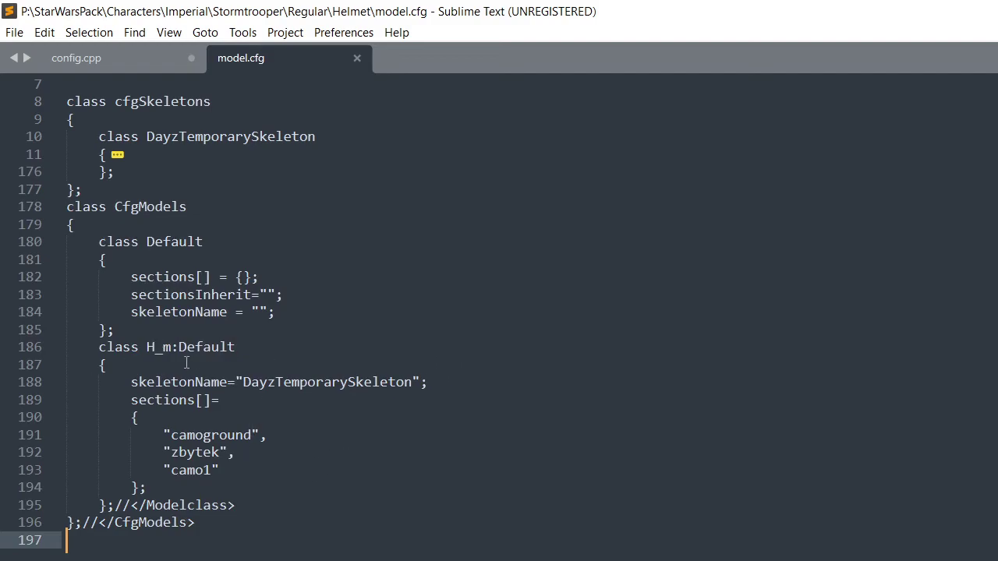
{"action": "left_click_drag", "start_coordinate": [99, 347], "coordinate": [259, 510]}
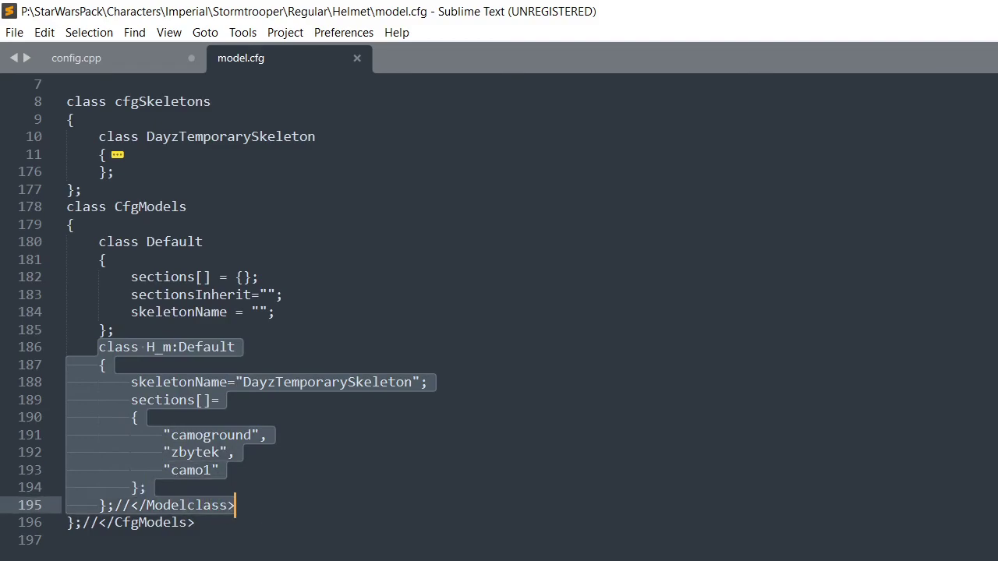
{"action": "key", "text": "ctrl+c"}
{"action": "key", "text": "Right"}
{"action": "key", "text": "Return"}
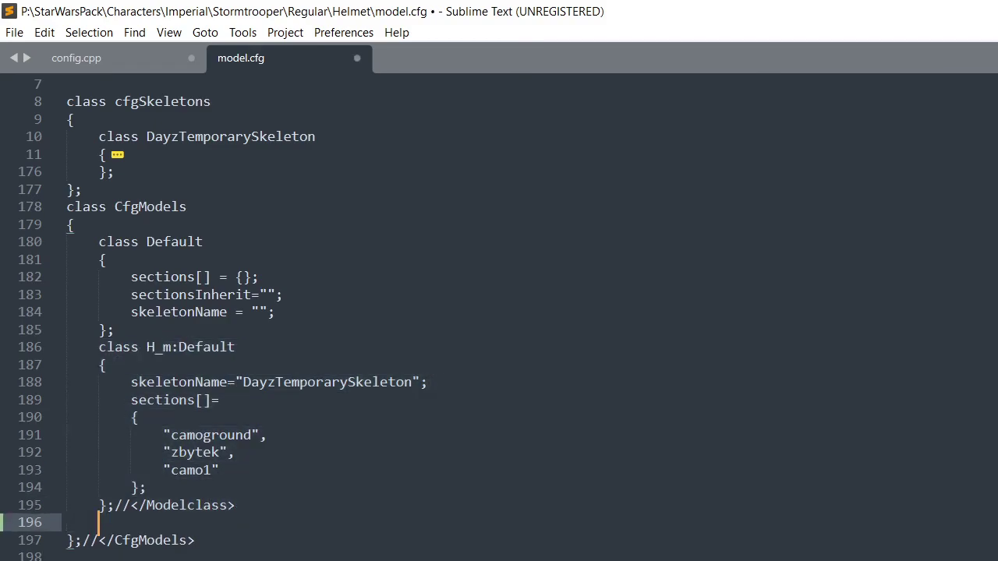
{"action": "key", "text": "ctrl+v"}
{"action": "left_click", "coordinate": [171, 522]}
{"action": "key", "text": "BackSpace"}
{"action": "type", "text": "g"}
{"action": "key", "text": "ctrl+s"}
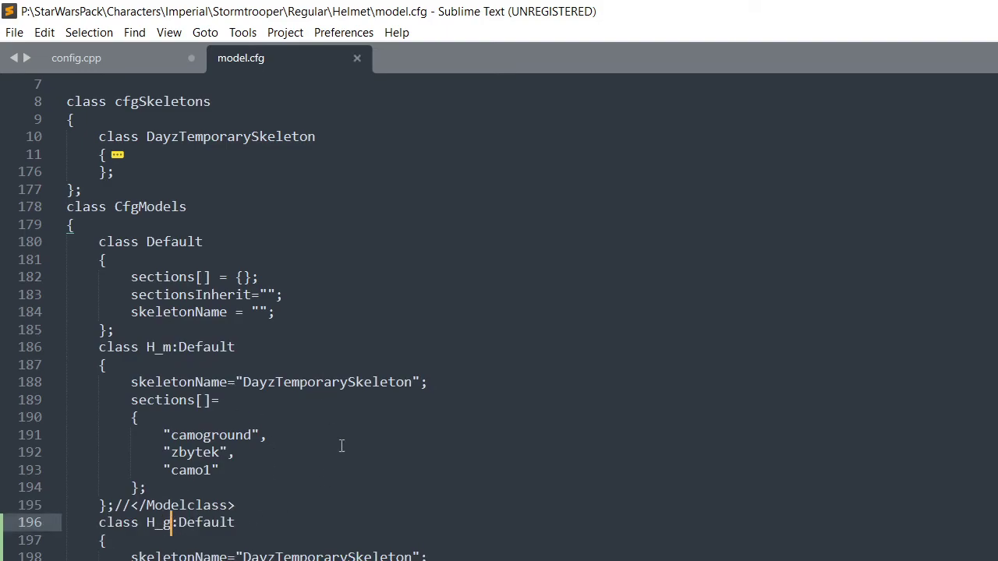
Set the skeletonName of the H_g class to "Anything" and save model.cfg
{"action": "left_click_drag", "start_coordinate": [412, 556], "coordinate": [243, 555]}
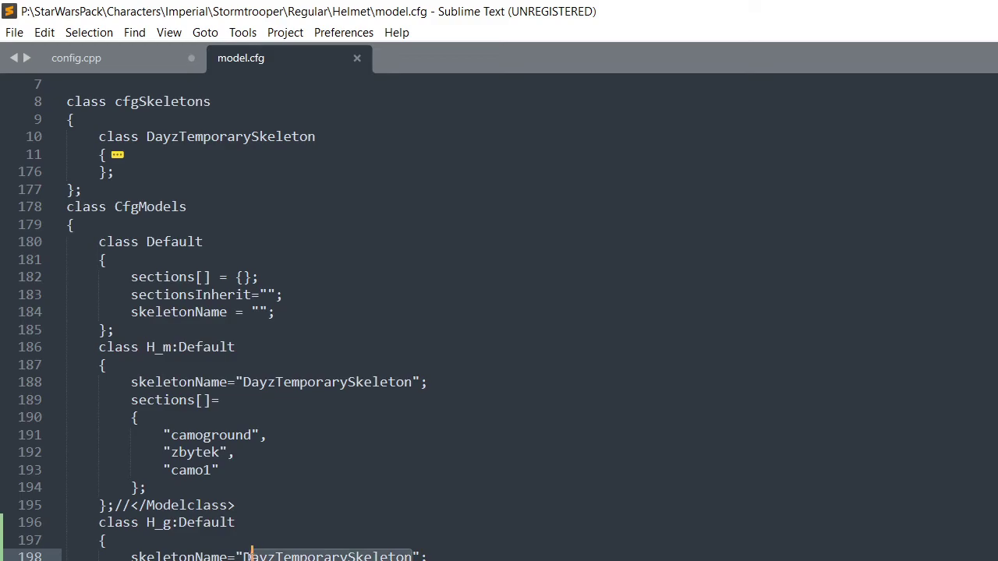
{"action": "key", "text": "BackSpace"}
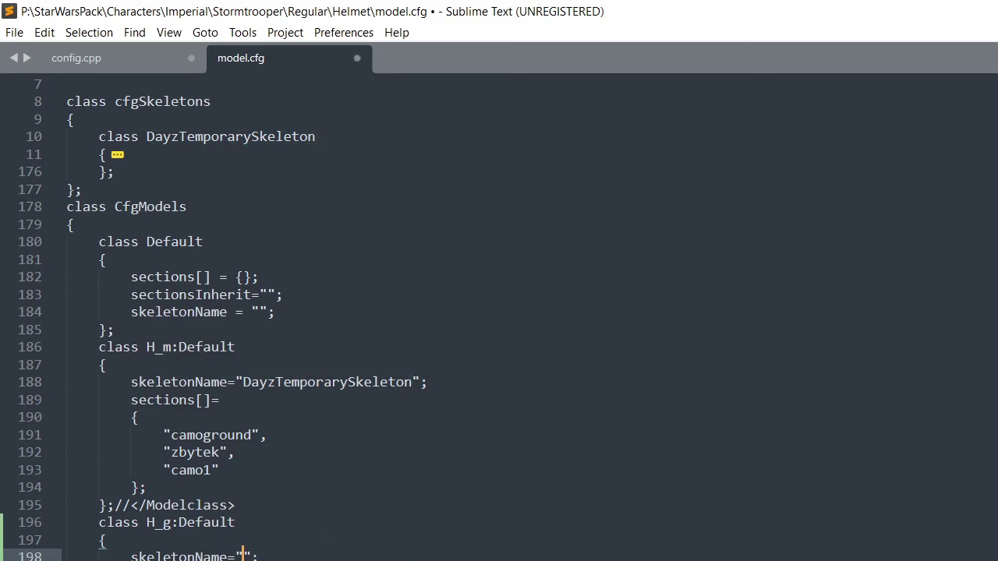
{"action": "type", "text": ": )"}
{"action": "key", "text": "BackSpace"}
{"action": "key", "text": "BackSpace"}
{"action": "key", "text": "BackSpace"}
{"action": "type", "text": "Anything"}
{"action": "key", "text": "ctrl+s"}
Close config.cpp without saving its changes and close Sublime Text
{"action": "left_click", "coordinate": [128, 61]}
{"action": "key", "text": "ctrl+shift+s"}
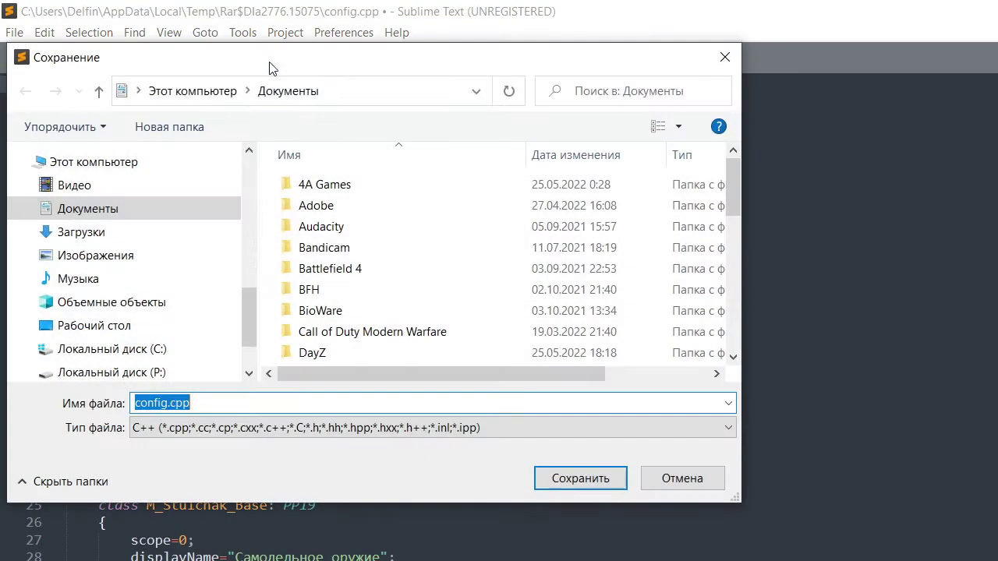
{"action": "left_click", "coordinate": [725, 56]}
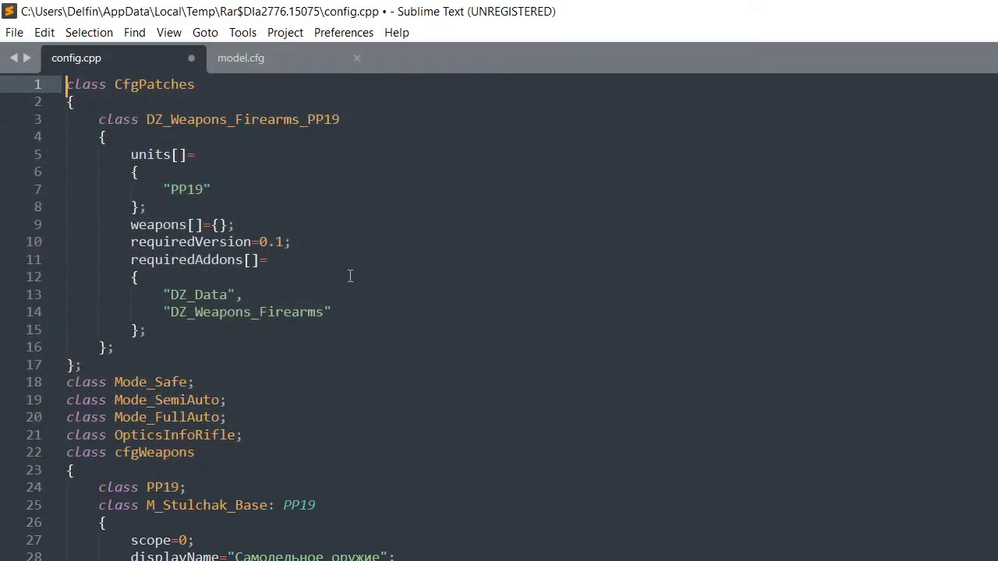
{"action": "left_click", "coordinate": [191, 57]}
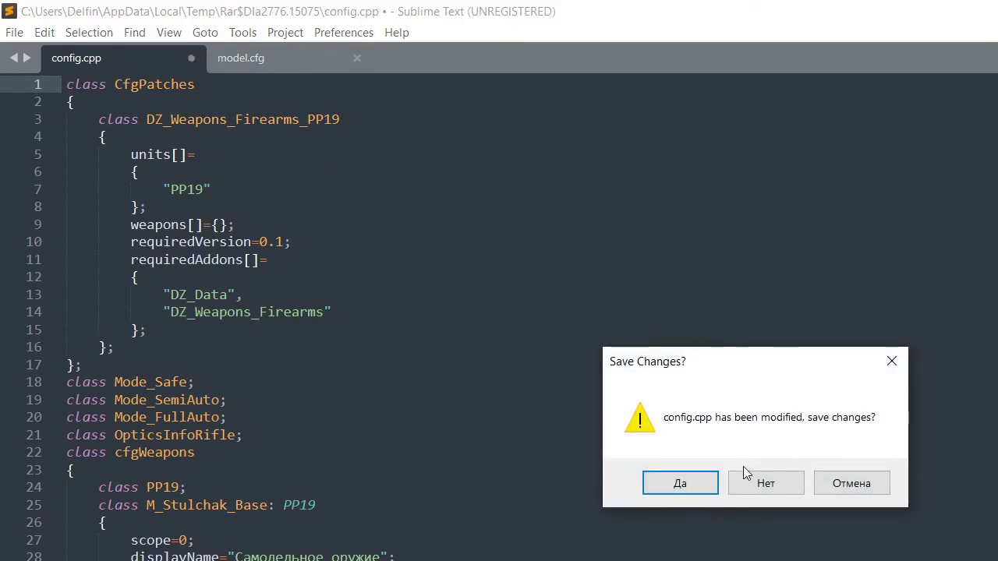
{"action": "left_click", "coordinate": [748, 474]}
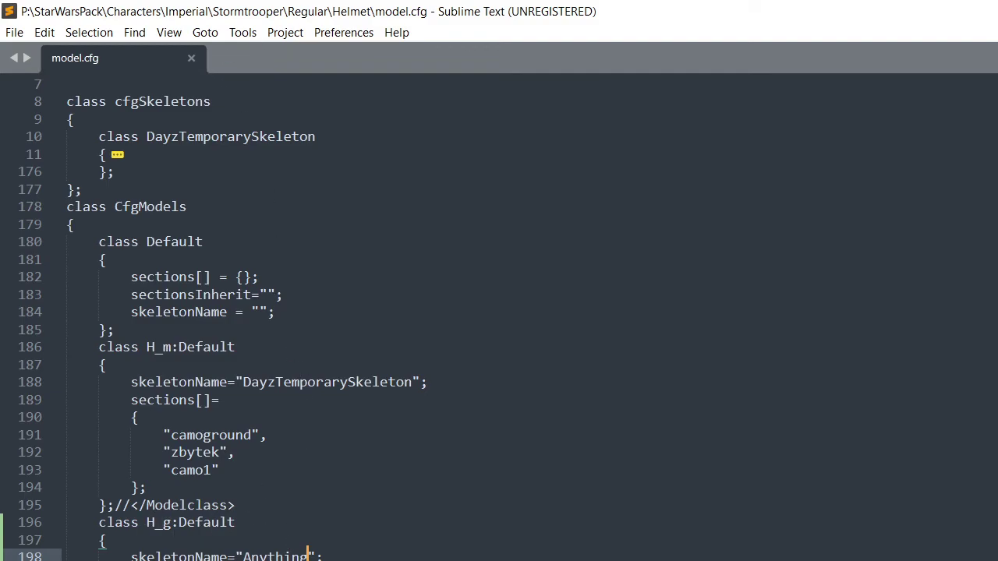
{"action": "left_click", "coordinate": [997, 11]}
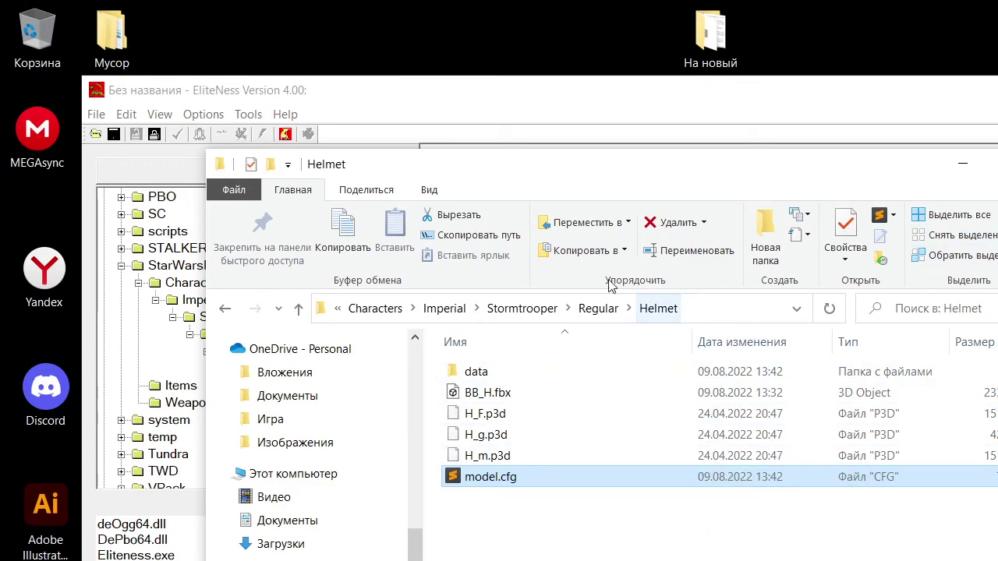
Copy DeODOL53.exe from the Инструменты folder into the Helmet folder
{"action": "scroll", "coordinate": [316, 440], "scroll_direction": "up", "scroll_amount": 2}
{"action": "scroll", "coordinate": [316, 440], "scroll_direction": "up", "scroll_amount": 5}
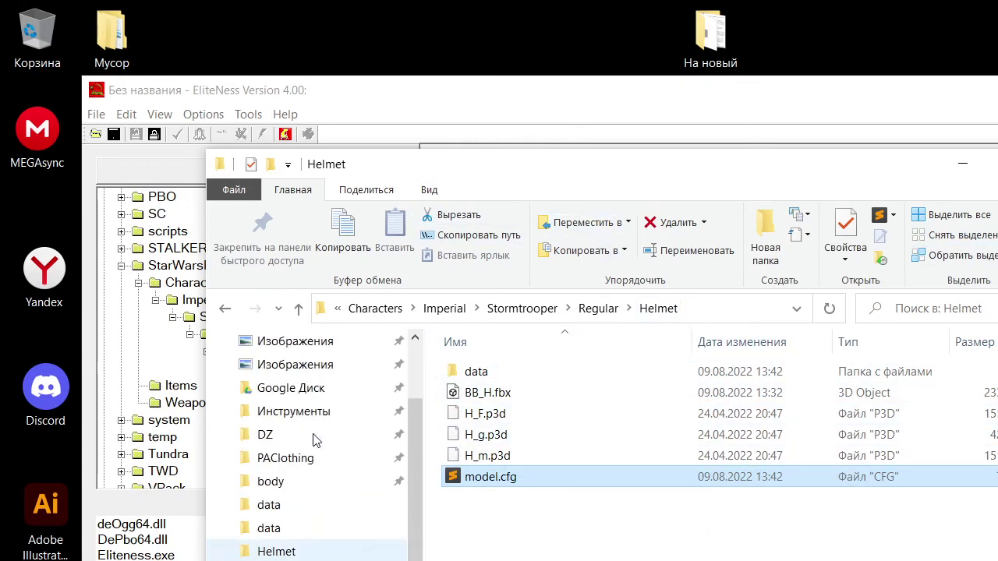
{"action": "left_click", "coordinate": [277, 498]}
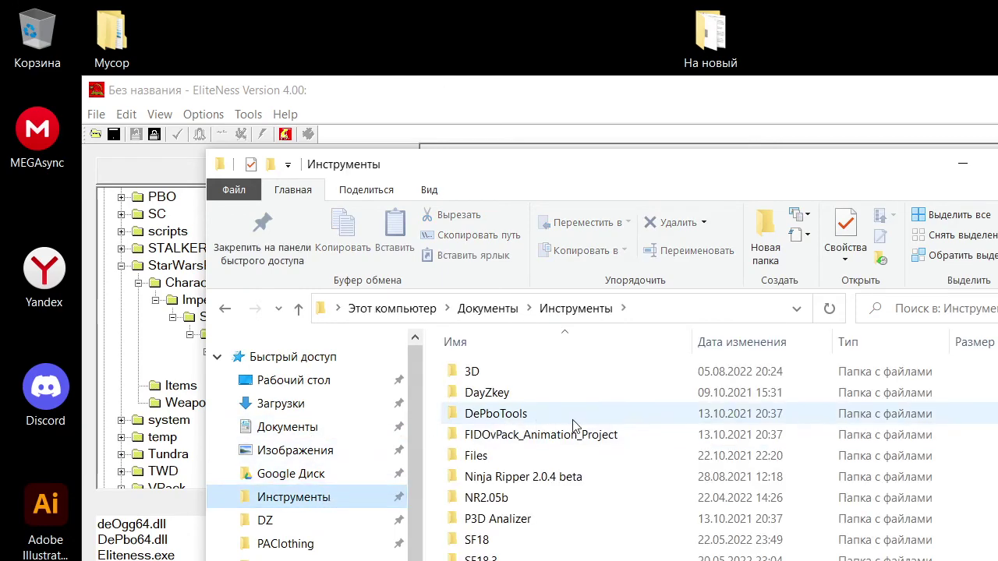
{"action": "scroll", "coordinate": [565, 506], "scroll_direction": "down", "scroll_amount": 1}
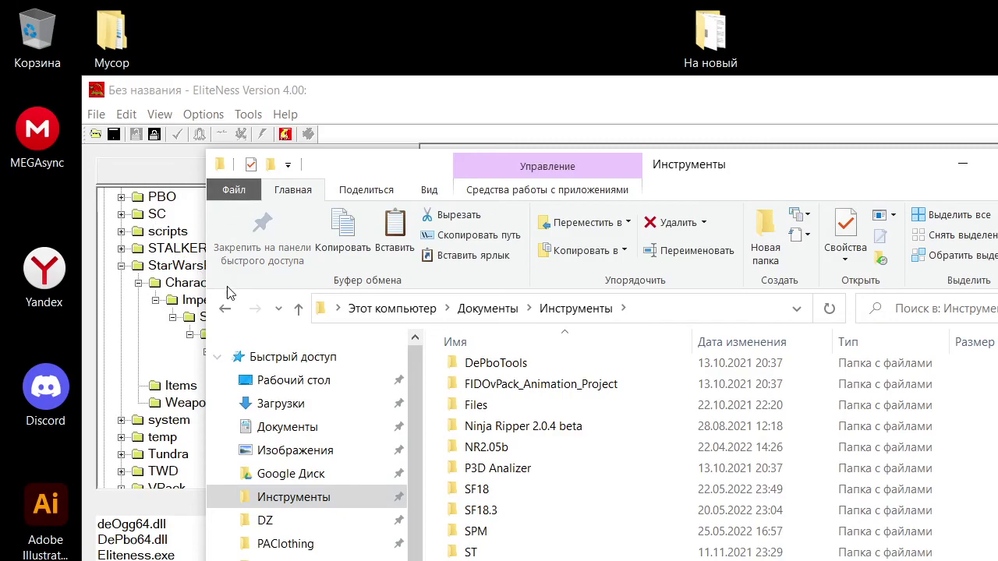
{"action": "left_click", "coordinate": [226, 309]}
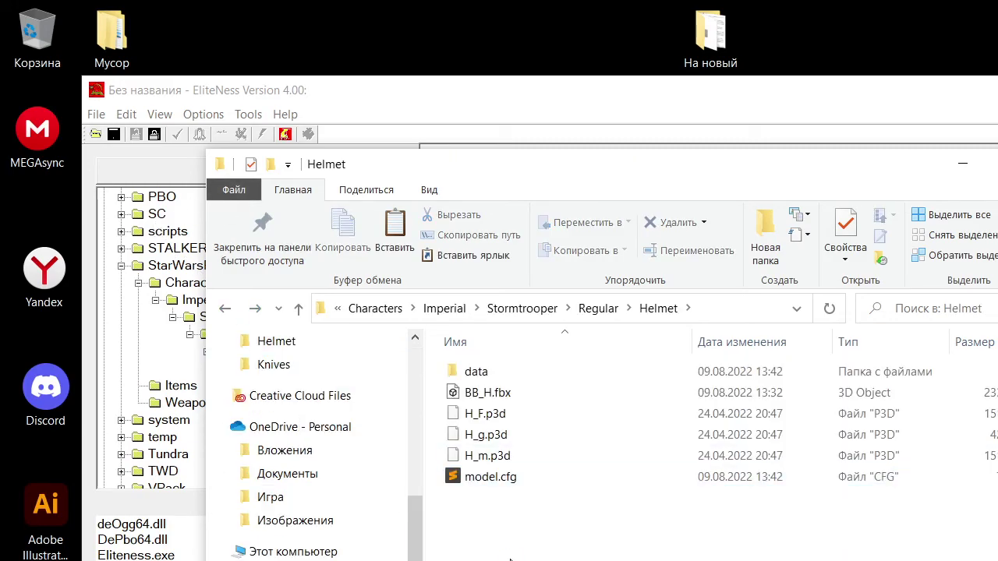
{"action": "key", "text": "ctrl+v"}
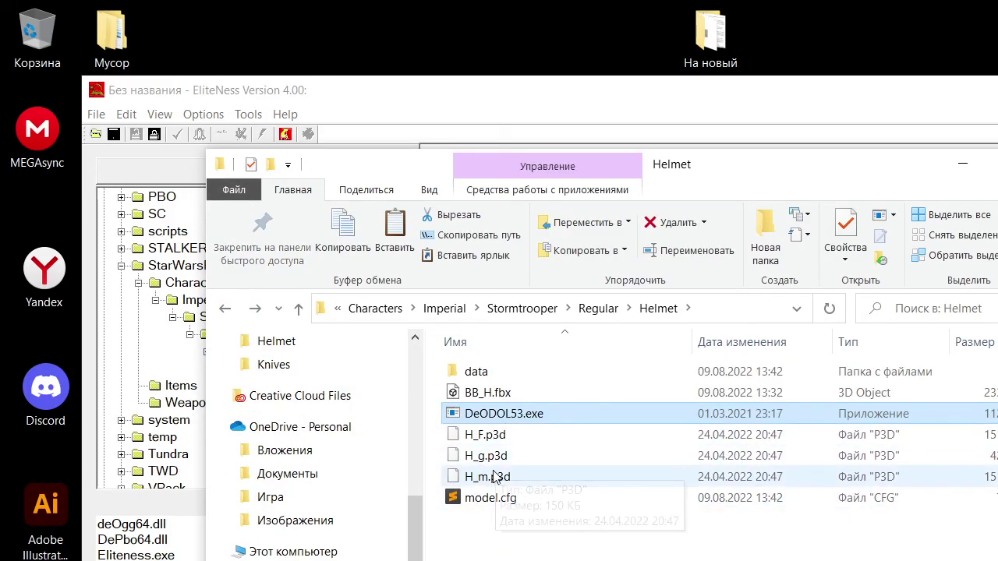
Convert H_m.p3d to MLOD with DeODOL53.exe and permanently delete the original H_m.p3d
{"action": "left_click", "coordinate": [471, 484]}
{"action": "left_click_drag", "start_coordinate": [471, 485], "coordinate": [525, 414]}
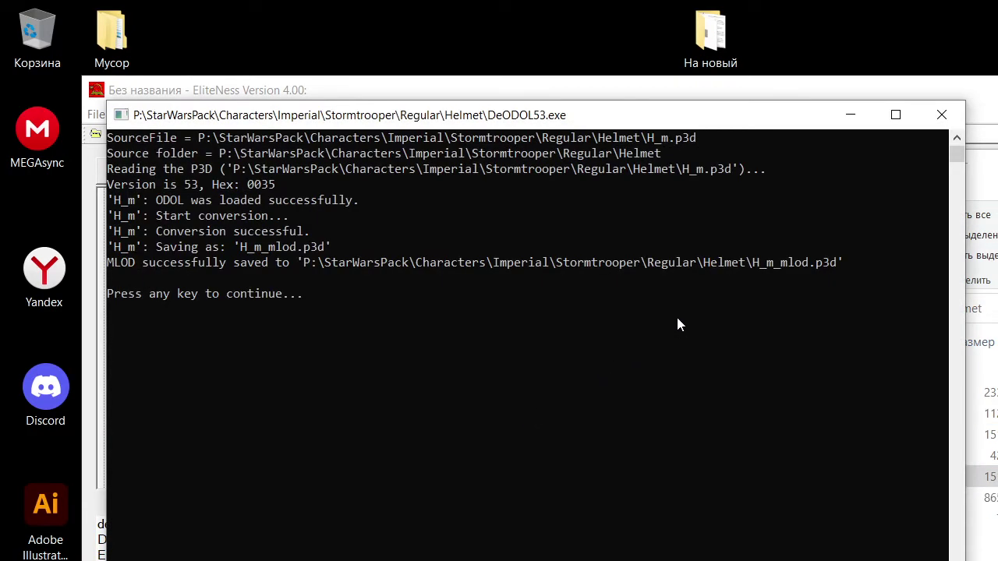
{"action": "left_click", "coordinate": [941, 114]}
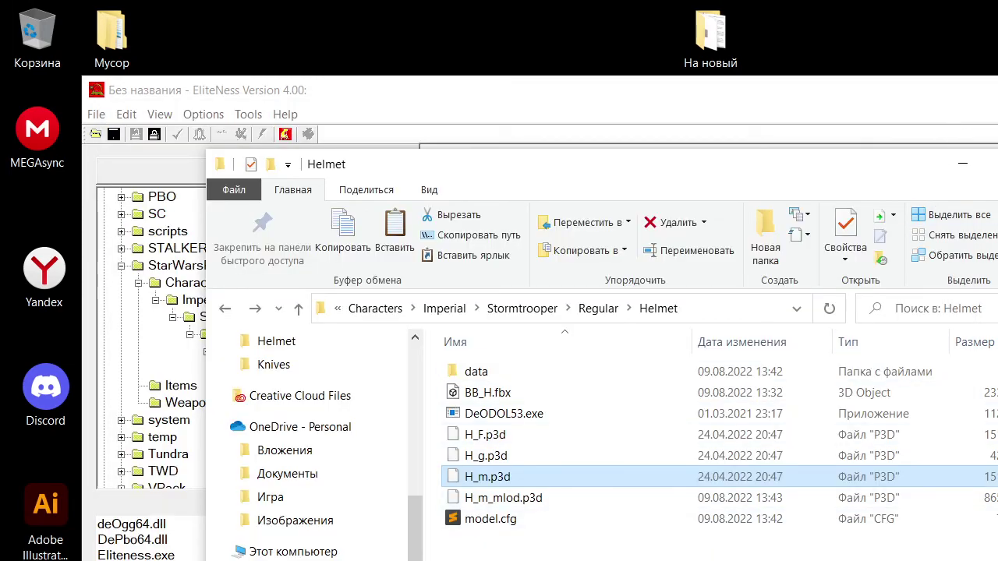
{"action": "key", "text": "shift+Delete"}
{"action": "key", "text": "Return"}
{"action": "left_click", "coordinate": [615, 470]}
{"action": "key", "text": "F1"}
{"action": "key", "text": "alt+F4"}
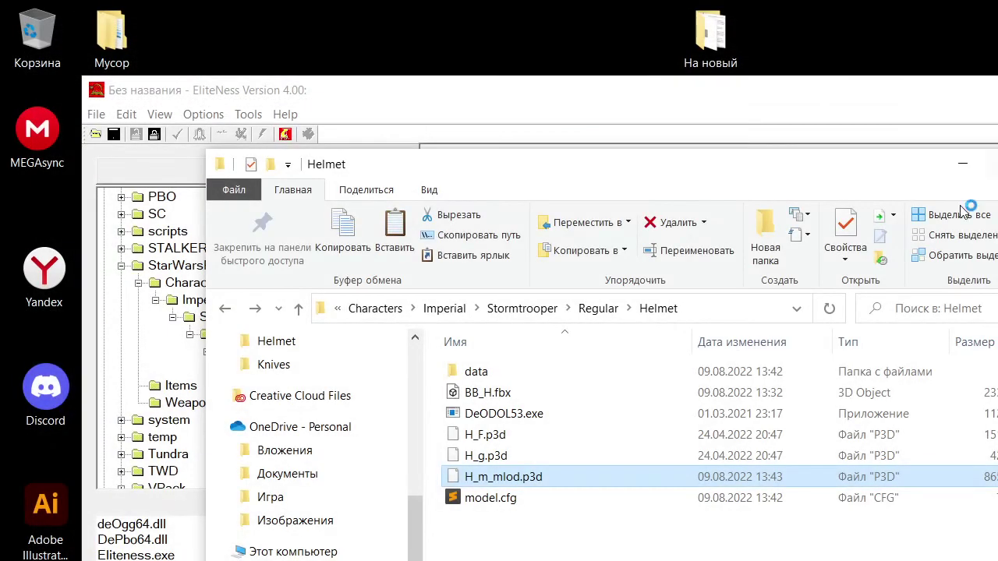
Rename the converted H_m_mlod.p3d as H_m.p3d
{"action": "key", "text": "F2"}
{"action": "key", "text": "Right"}
{"action": "key", "text": "BackSpace"}
{"action": "key", "text": "BackSpace"}
{"action": "key", "text": "BackSpace"}
{"action": "key", "text": "BackSpace"}
{"action": "key", "text": "BackSpace"}
{"action": "key", "text": "Return"}
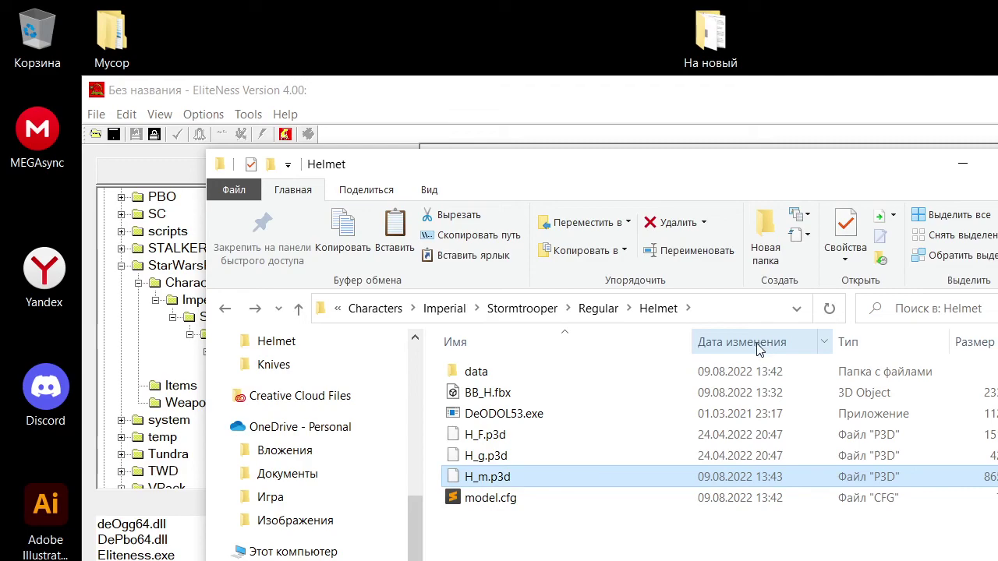
Delete H_F.p3d from the Helmet folder
{"action": "left_click", "coordinate": [577, 441]}
{"action": "key", "text": "Delete"}
{"action": "left_click", "coordinate": [781, 487]}
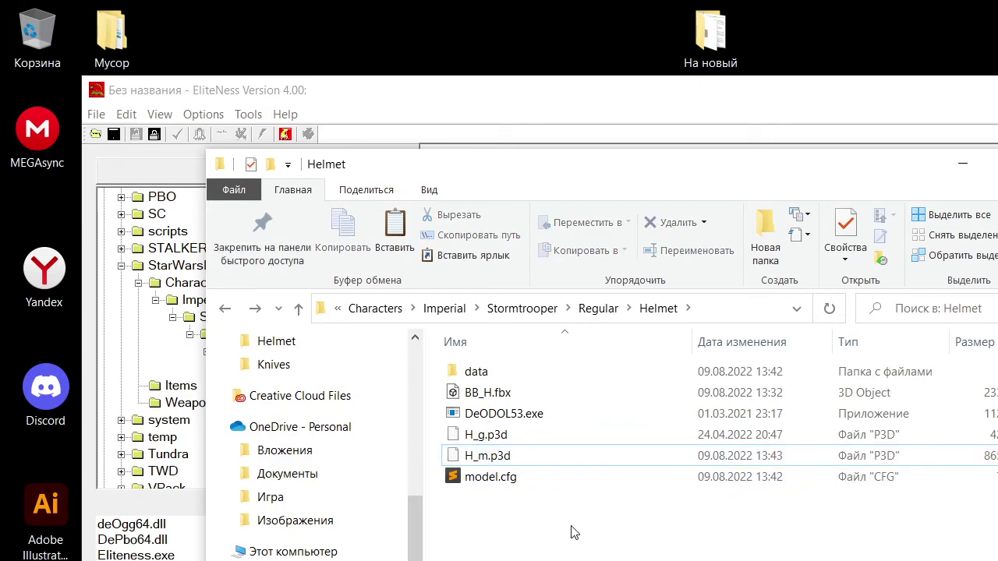
{"action": "left_click", "coordinate": [572, 415]}
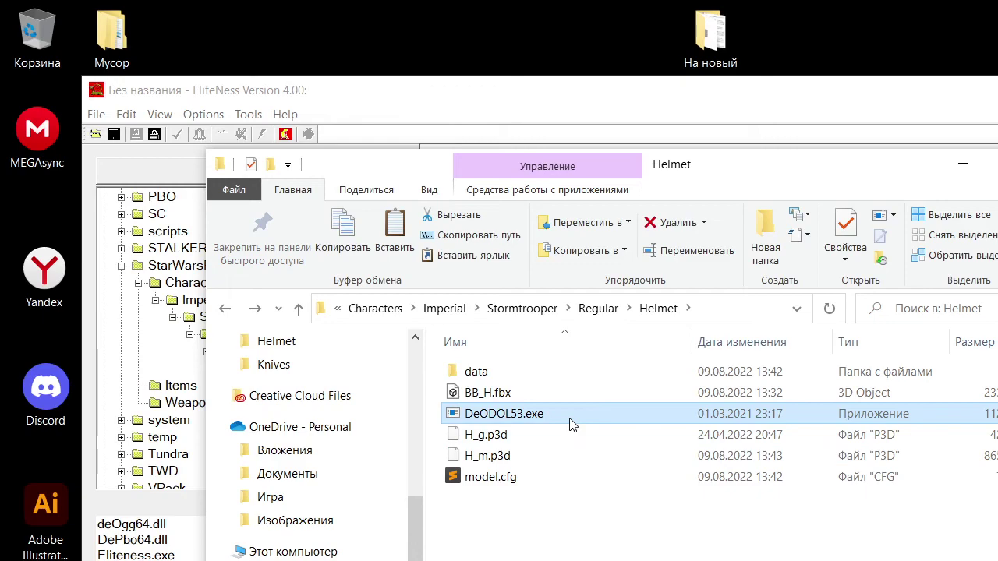
{"action": "key", "text": "shift+Delete"}
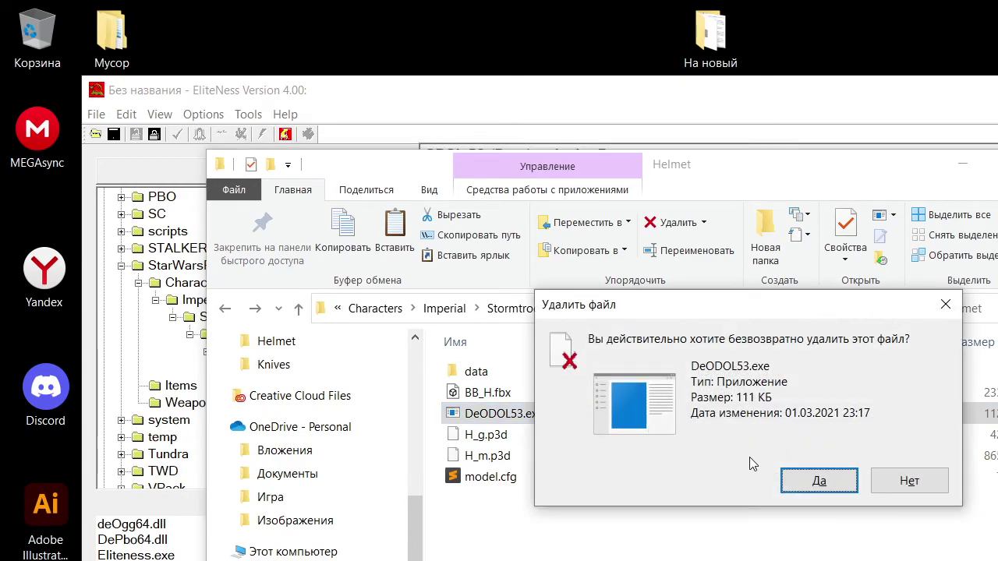
{"action": "left_click", "coordinate": [909, 481]}
Convert H_g.p3d to MLOD with DeODOL53.exe and permanently delete the original H_g.p3d
{"action": "left_click", "coordinate": [518, 436]}
{"action": "left_click_drag", "start_coordinate": [517, 436], "coordinate": [530, 410]}
{"action": "left_click", "coordinate": [983, 171]}
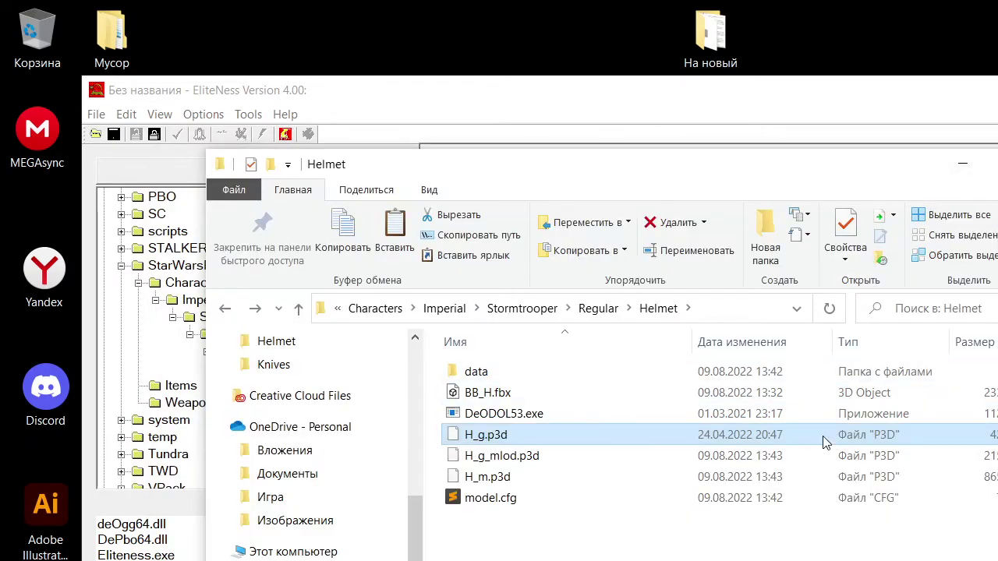
{"action": "key", "text": "shift+Delete"}
{"action": "left_click", "coordinate": [818, 480]}
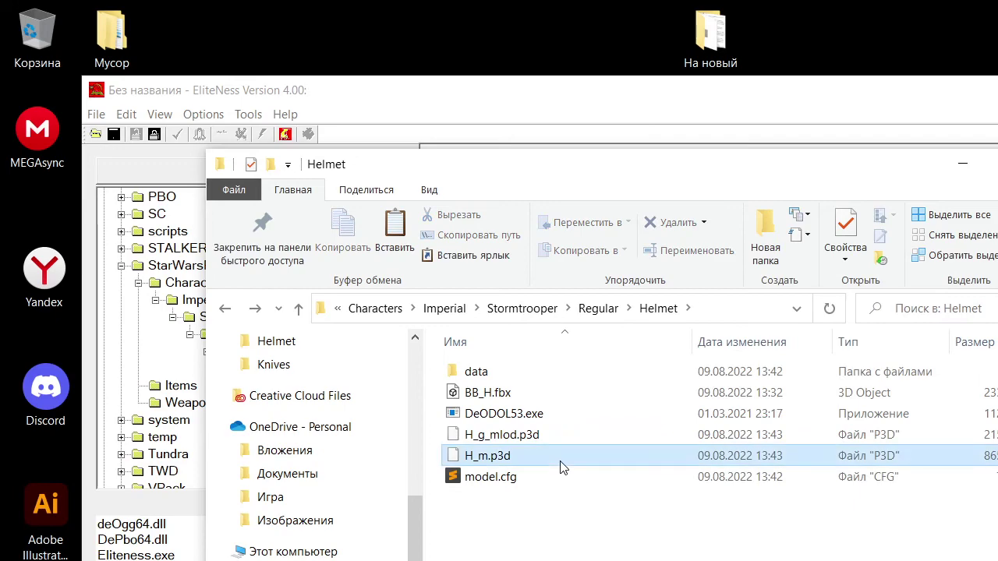
Rename the converted H_g_mlod.p3d as H_g.p3d
{"action": "left_click", "coordinate": [564, 434]}
{"action": "left_click", "coordinate": [563, 434]}
{"action": "key", "text": "Right"}
{"action": "key", "text": "BackSpace"}
{"action": "key", "text": "BackSpace"}
{"action": "key", "text": "BackSpace"}
{"action": "key", "text": "BackSpace"}
{"action": "key", "text": "BackSpace"}
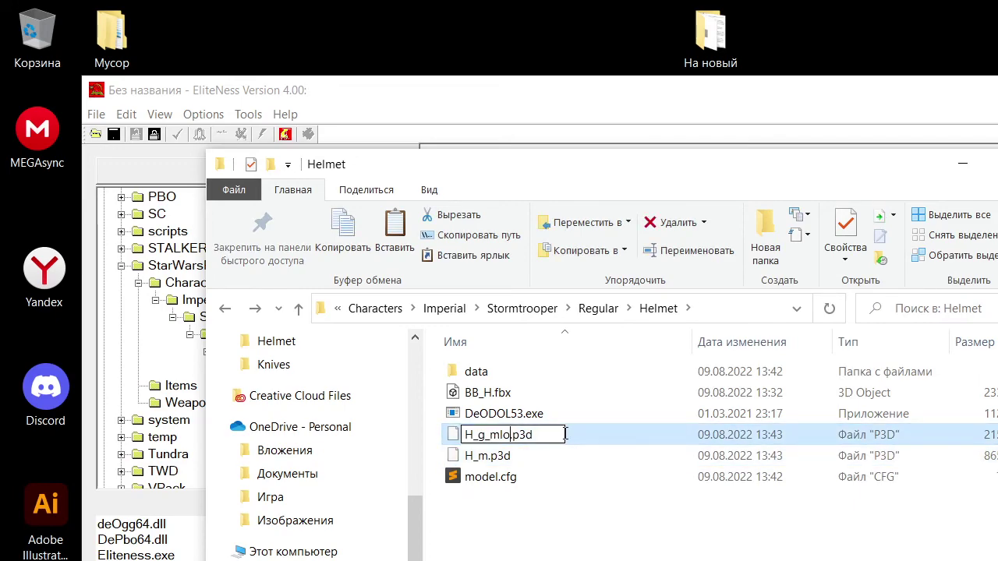
{"action": "key", "text": "Return"}
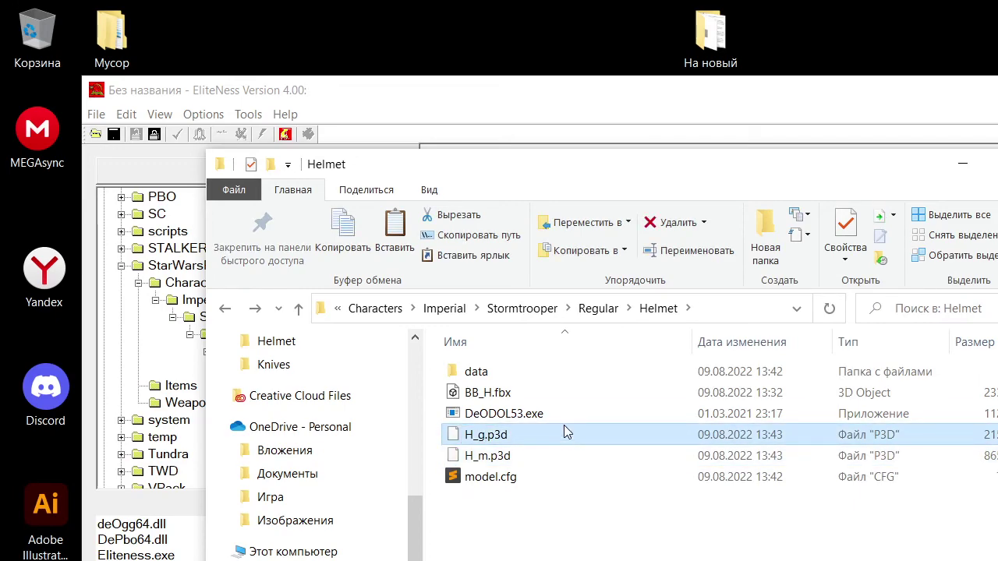
Permanently delete DeODOL53.exe from the Helmet folder
{"action": "left_click", "coordinate": [564, 414]}
{"action": "key", "text": "shift+Delete"}
{"action": "left_click", "coordinate": [826, 470]}
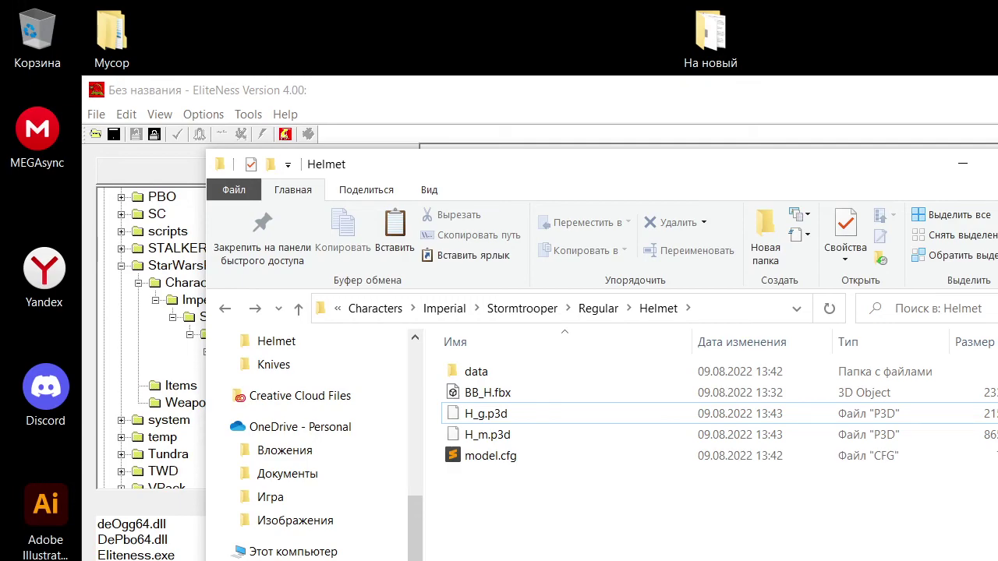
{"action": "left_click", "coordinate": [529, 435]}
{"action": "left_click", "coordinate": [505, 414]}
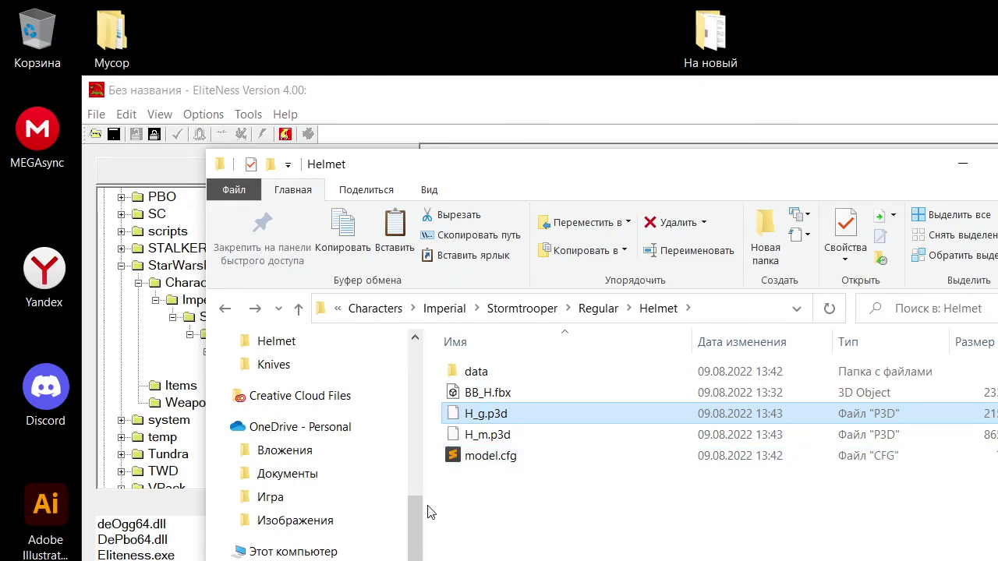
Open the Манекен folder under Инструменты\FIDOvPack_Animation_Project and select character_male.p3d
{"action": "scroll", "coordinate": [421, 499], "scroll_direction": "up", "scroll_amount": 1}
{"action": "left_click_drag", "start_coordinate": [420, 499], "coordinate": [420, 343]}
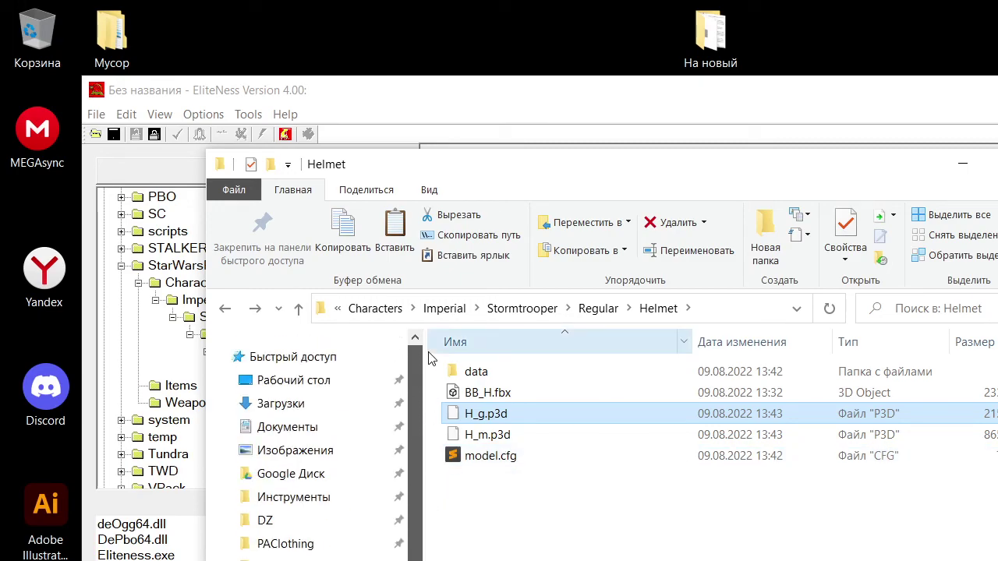
{"action": "left_click", "coordinate": [322, 505]}
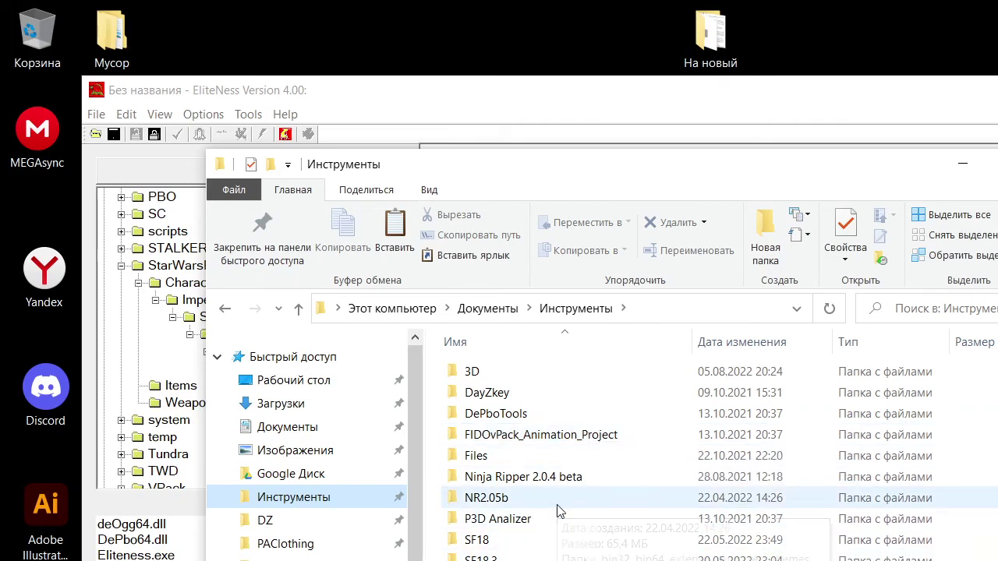
{"action": "mouse_move", "coordinate": [557, 510]}
{"action": "double_click", "coordinate": [585, 434]}
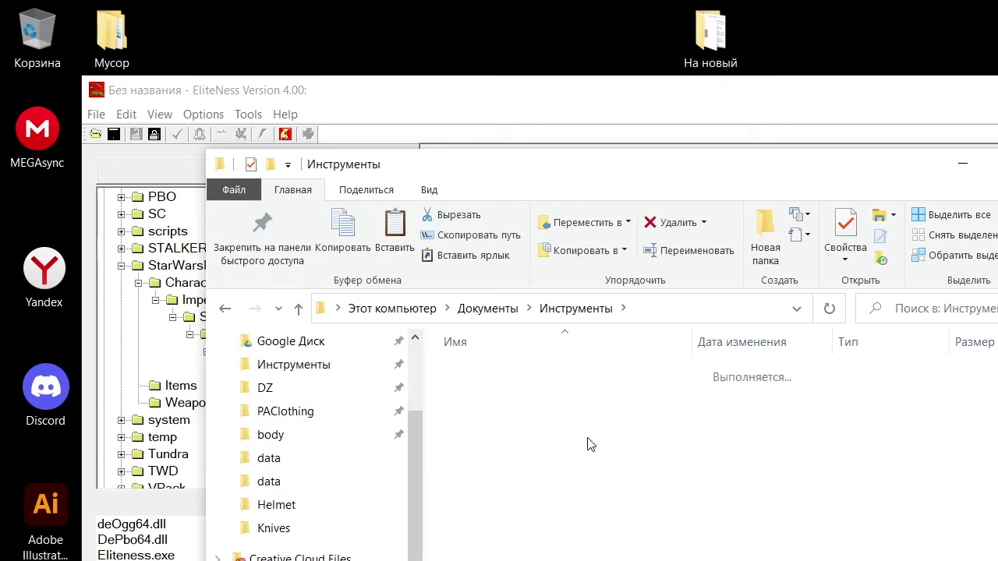
{"action": "left_click", "coordinate": [590, 403]}
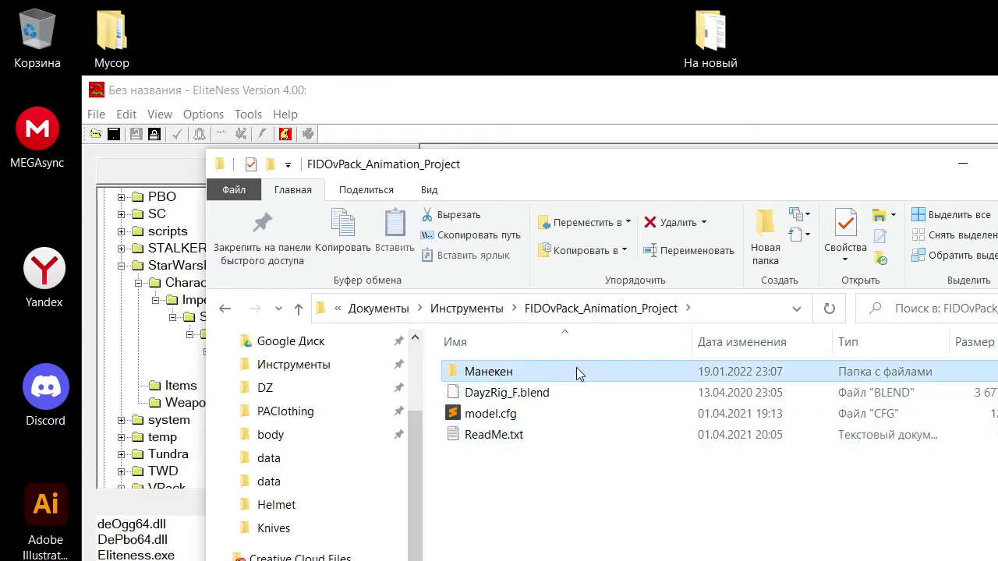
{"action": "double_click", "coordinate": [576, 367]}
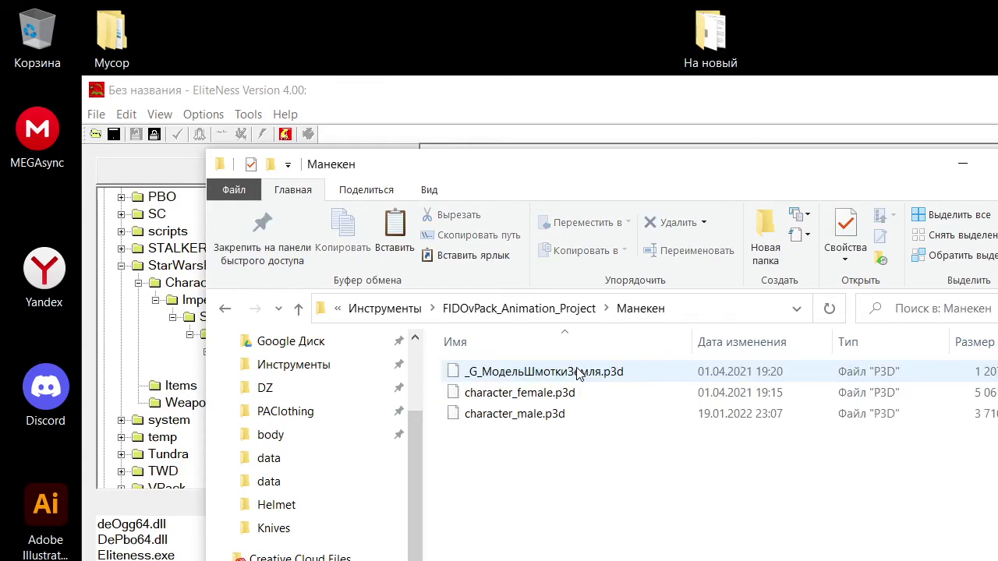
{"action": "left_click", "coordinate": [574, 413]}
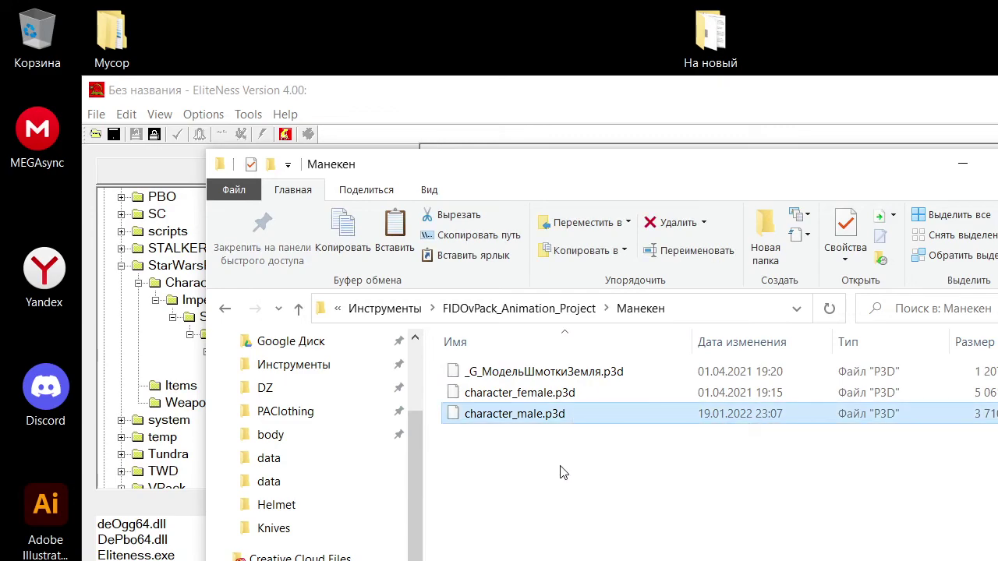
Paste the copied character_male.p3d into the Stormtrooper\Regular\Helmet folder
{"action": "left_click", "coordinate": [233, 311]}
{"action": "left_click", "coordinate": [233, 310]}
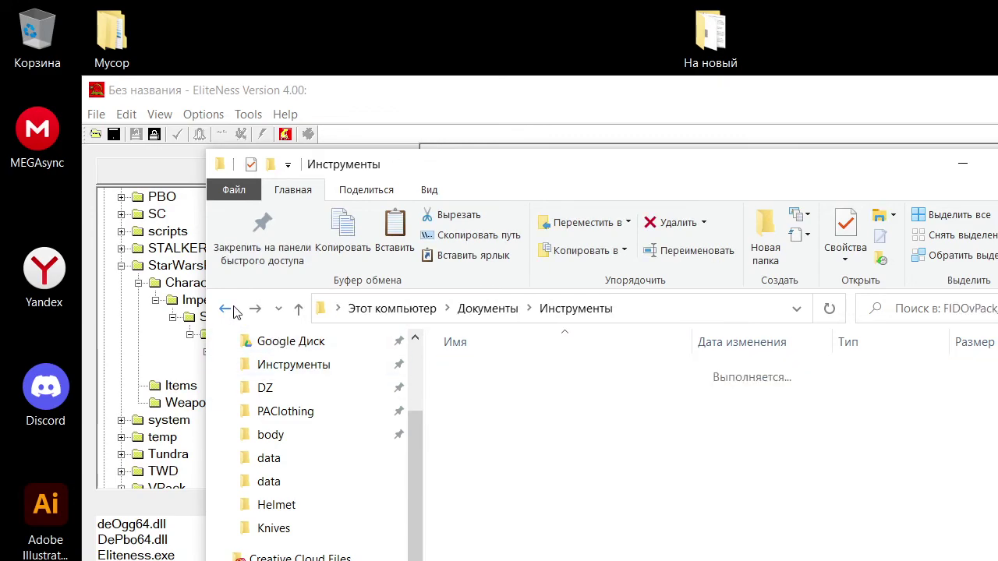
{"action": "left_click", "coordinate": [233, 310]}
{"action": "key", "text": "ctrl+v"}
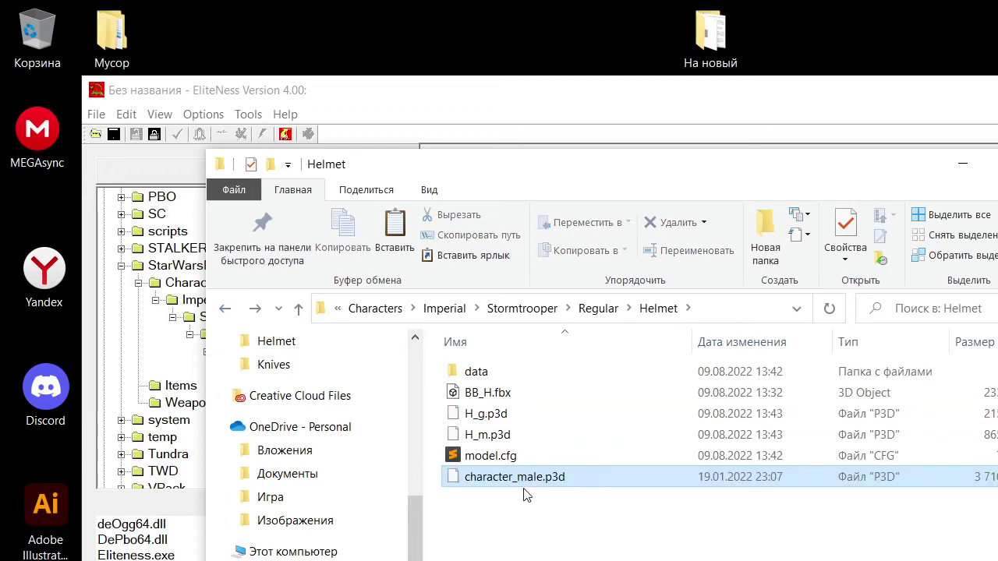
Copy DayzRig_F.blend from the FIDOvPack_Animation_Project folder into the Helmet folder
{"action": "left_click", "coordinate": [256, 309]}
{"action": "left_click", "coordinate": [255, 310]}
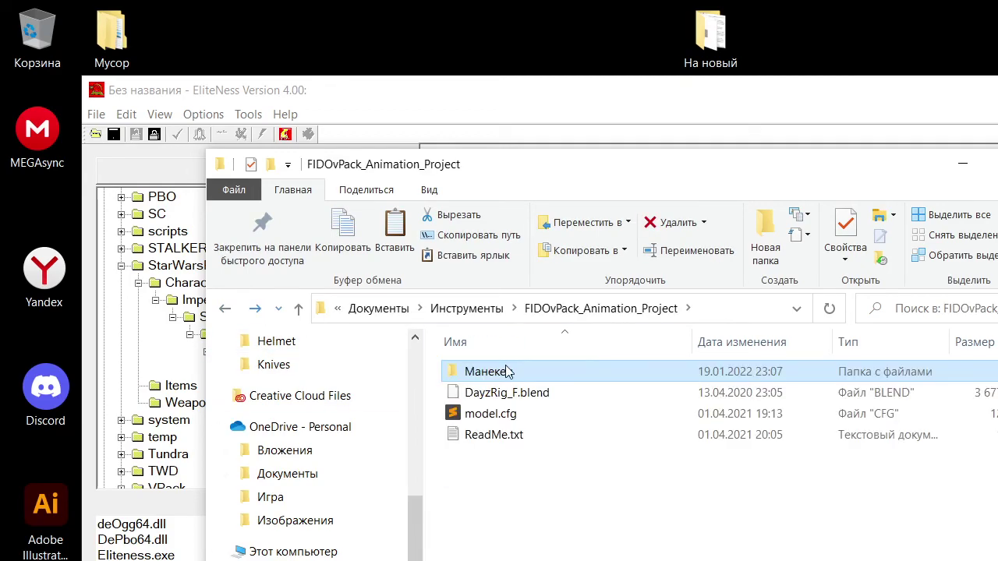
{"action": "left_click", "coordinate": [522, 390]}
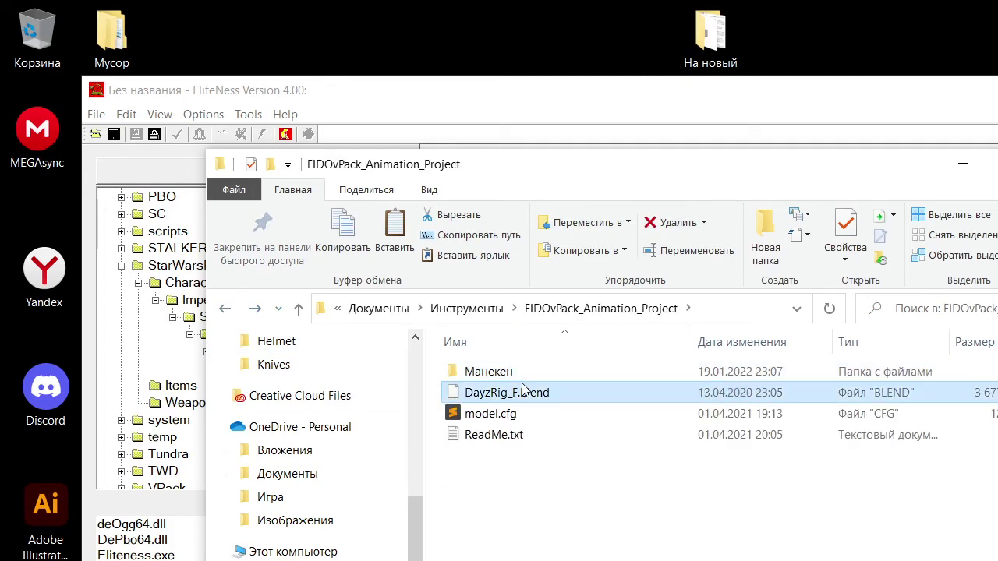
{"action": "left_click", "coordinate": [224, 310]}
{"action": "left_click", "coordinate": [224, 310]}
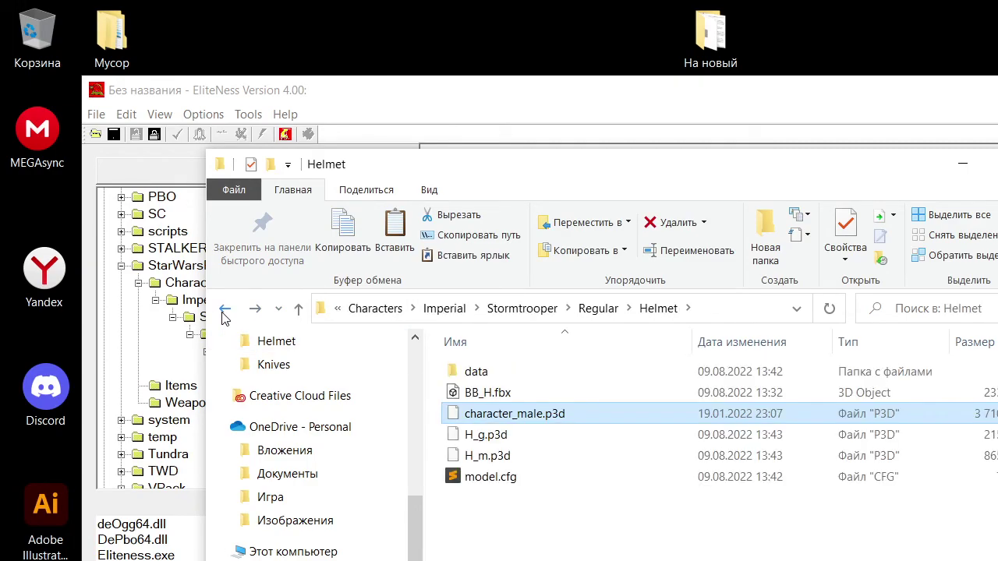
{"action": "key", "text": "ctrl+v"}
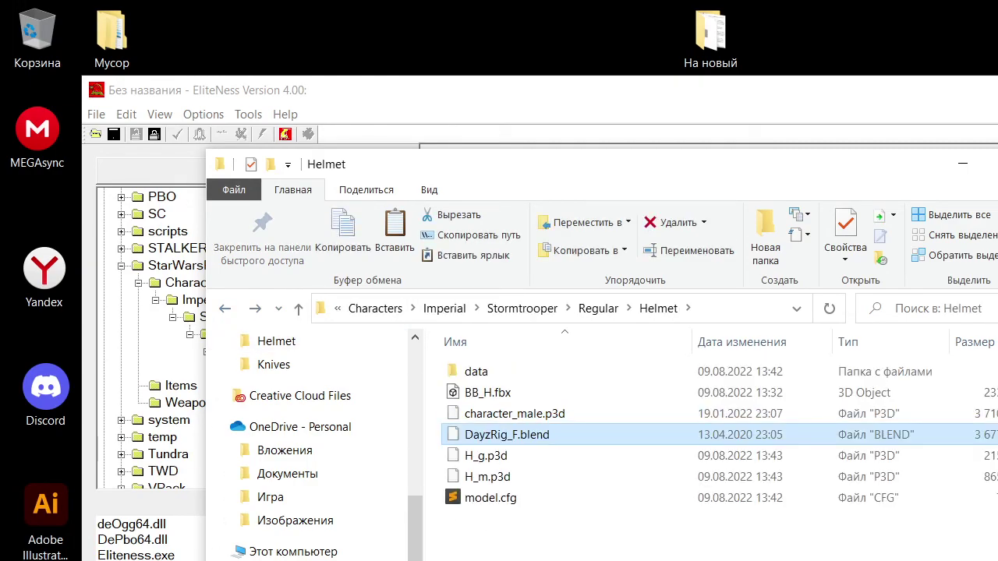
{"action": "left_click", "coordinate": [686, 539]}
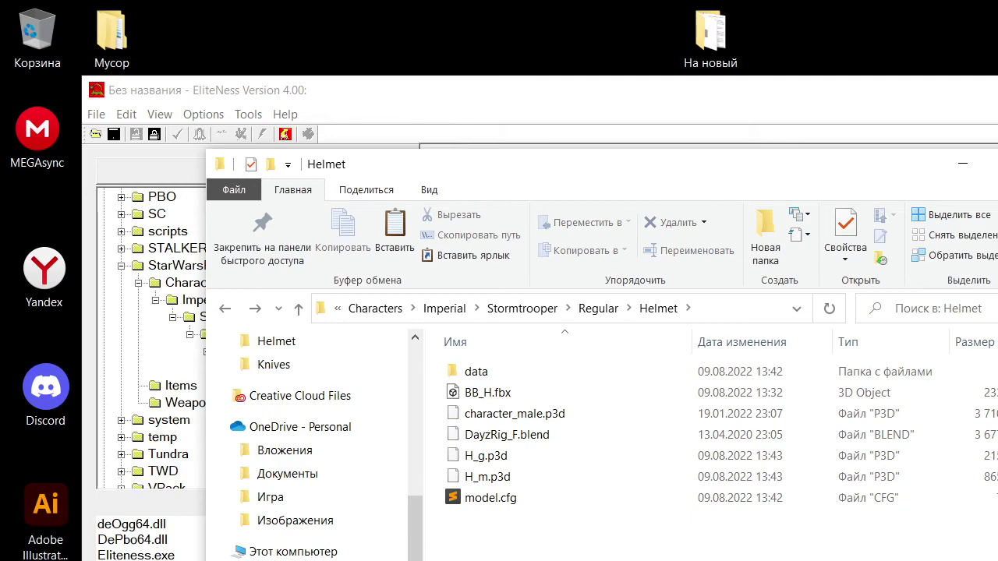
Open H_m.p3d from the Helmet folder in Object Builder
{"action": "left_click", "coordinate": [562, 417]}
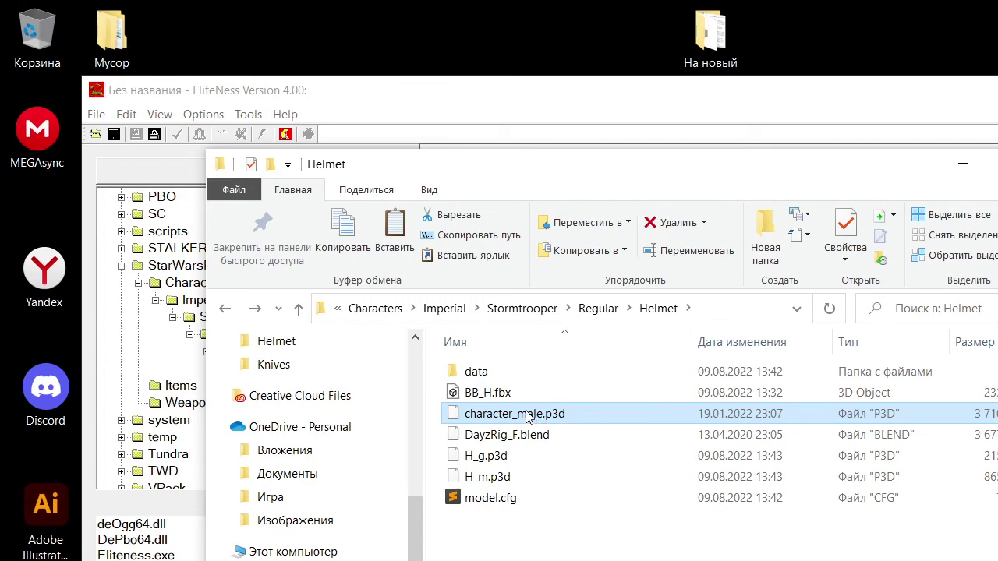
{"action": "left_click", "coordinate": [530, 478]}
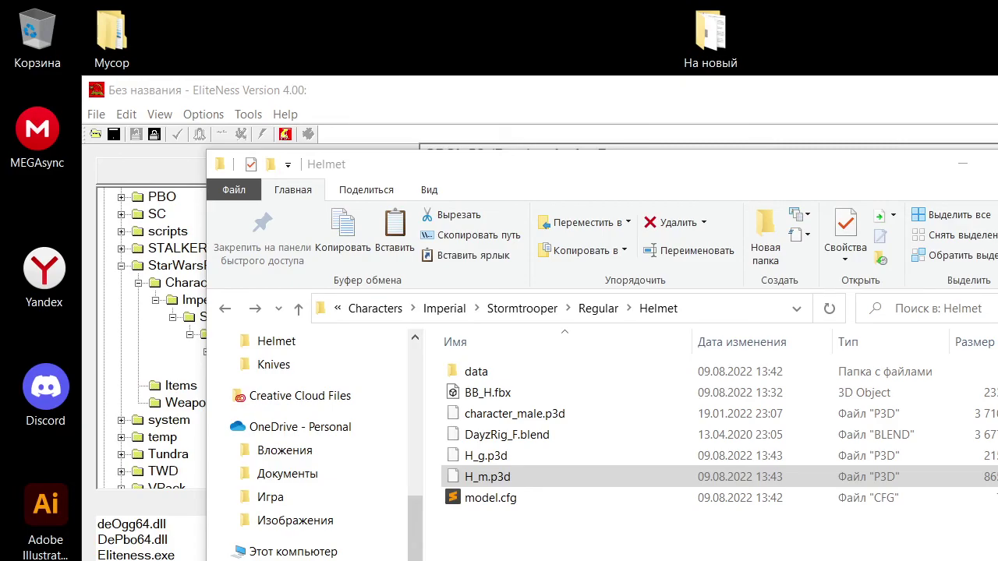
{"action": "key", "text": "alt+Tab"}
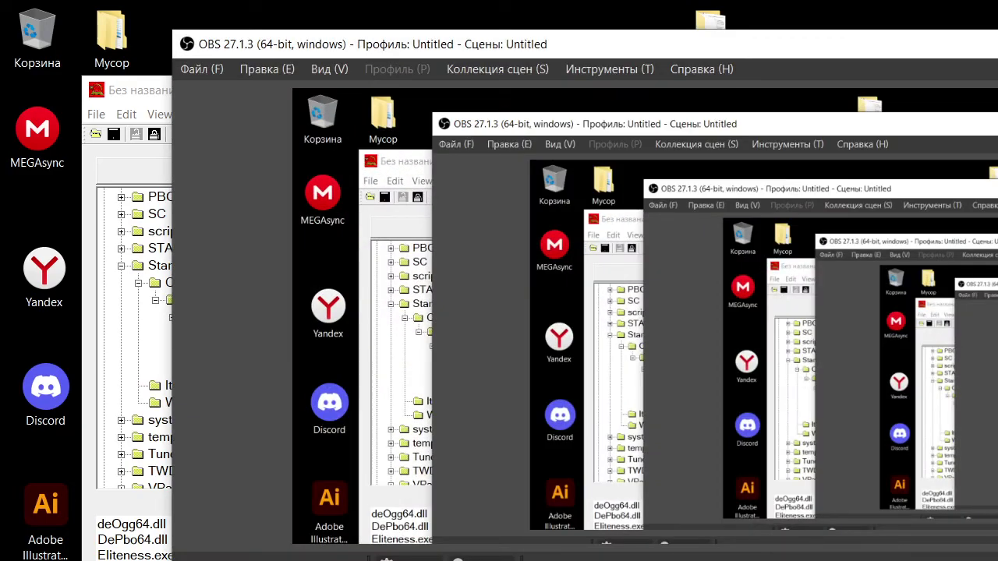
{"action": "key", "text": "alt+Tab"}
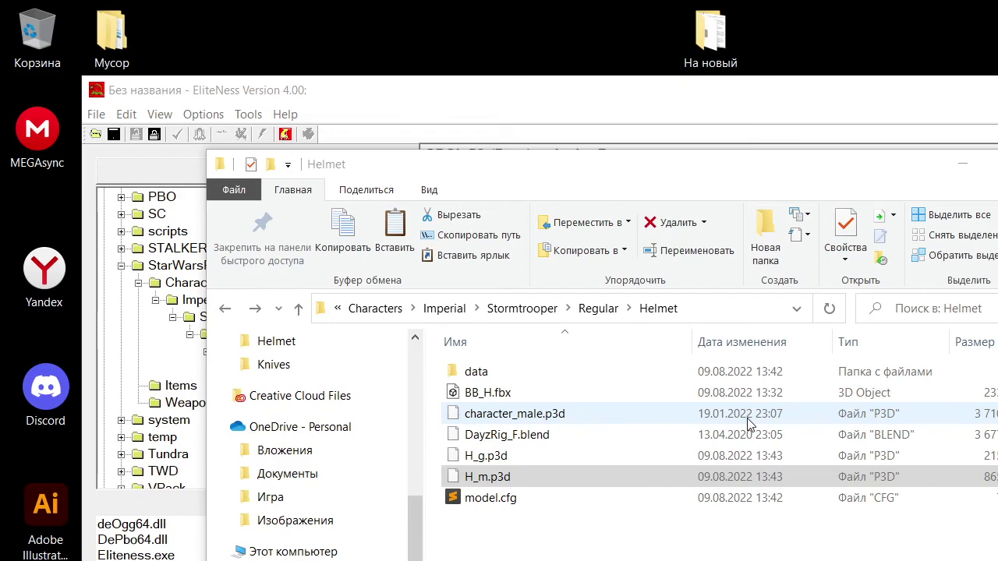
{"action": "left_click", "coordinate": [563, 479]}
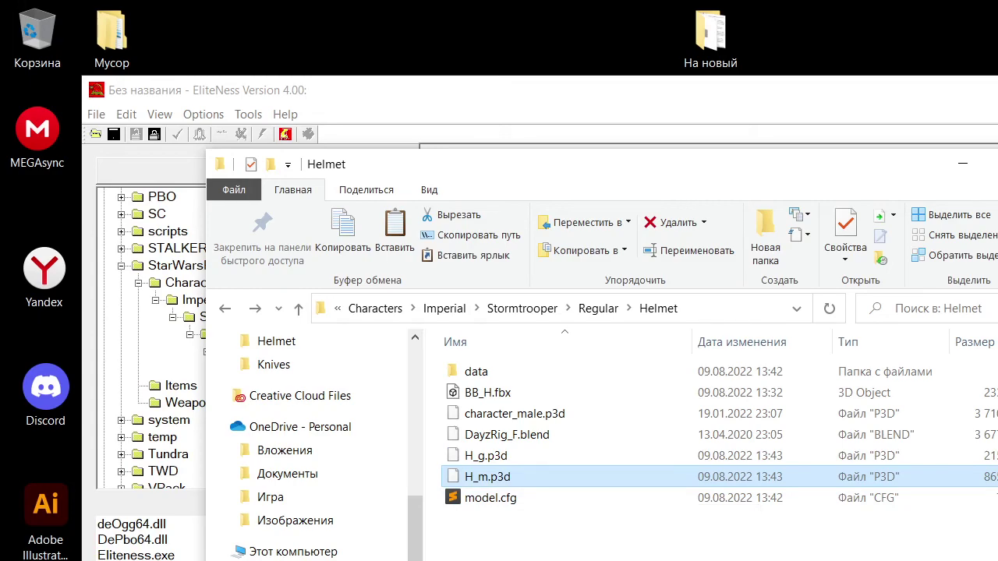
{"action": "double_click", "coordinate": [488, 484]}
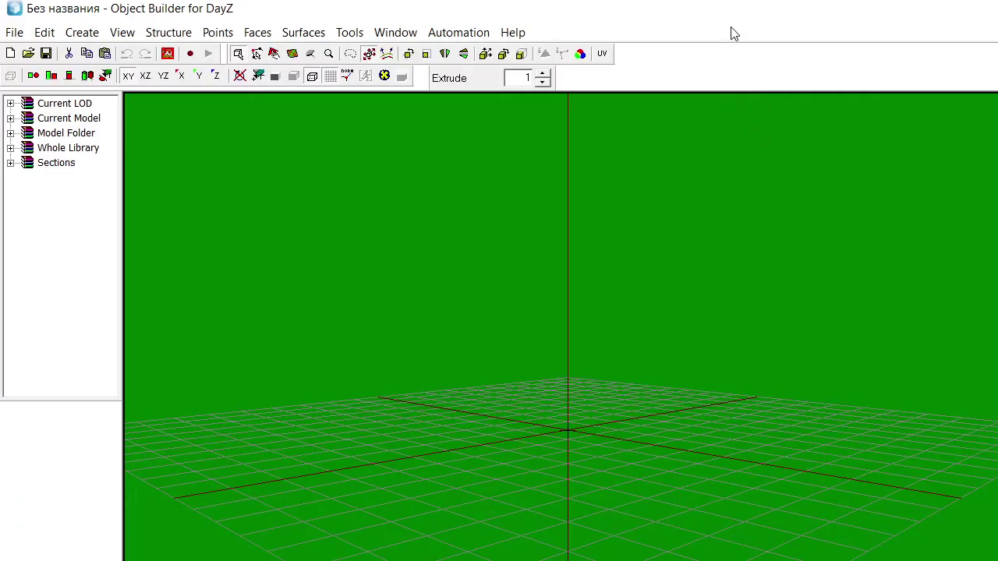
{"action": "left_click_drag", "start_coordinate": [750, 8], "coordinate": [994, 316]}
{"action": "left_click", "coordinate": [615, 473]}
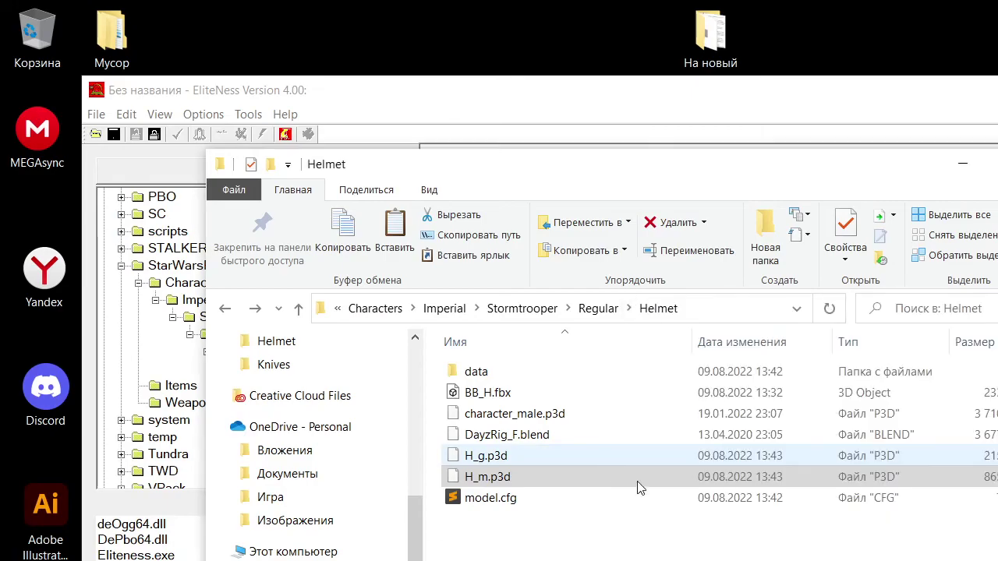
{"action": "left_click", "coordinate": [556, 484]}
{"action": "left_click_drag", "start_coordinate": [994, 315], "coordinate": [601, 8]}
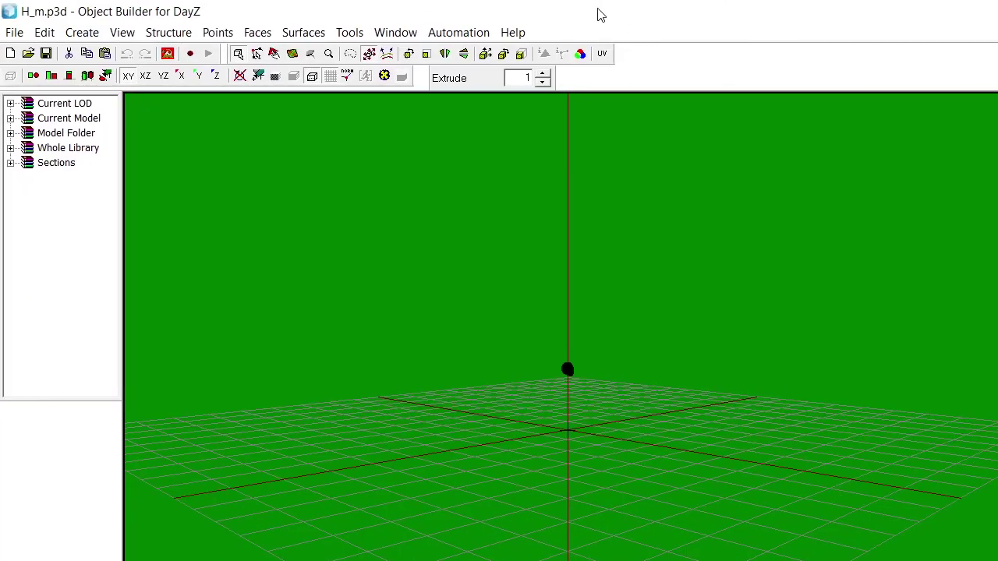
Examine the motorcycle helmet mesh of H_m.p3d close up in the front view, with all its points selected
{"action": "left_click", "coordinate": [70, 77]}
{"action": "scroll", "coordinate": [508, 297], "scroll_direction": "up", "scroll_amount": 10}
{"action": "left_click_drag", "start_coordinate": [585, 210], "coordinate": [574, 216]}
{"action": "scroll", "coordinate": [577, 220], "scroll_direction": "up", "scroll_amount": 7}
{"action": "left_click_drag", "start_coordinate": [714, 292], "coordinate": [643, 555]}
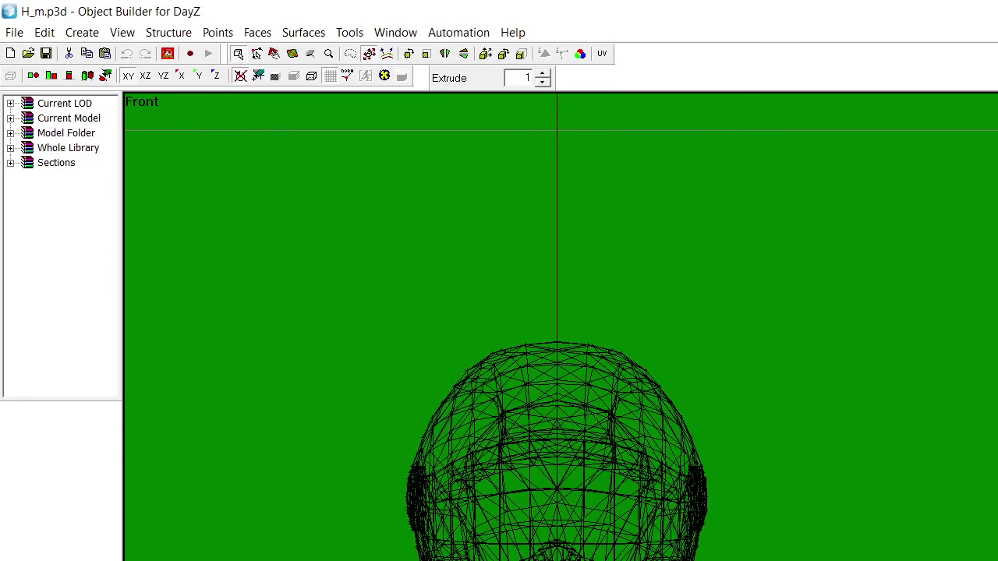
{"action": "left_click_drag", "start_coordinate": [788, 560], "coordinate": [837, 508]}
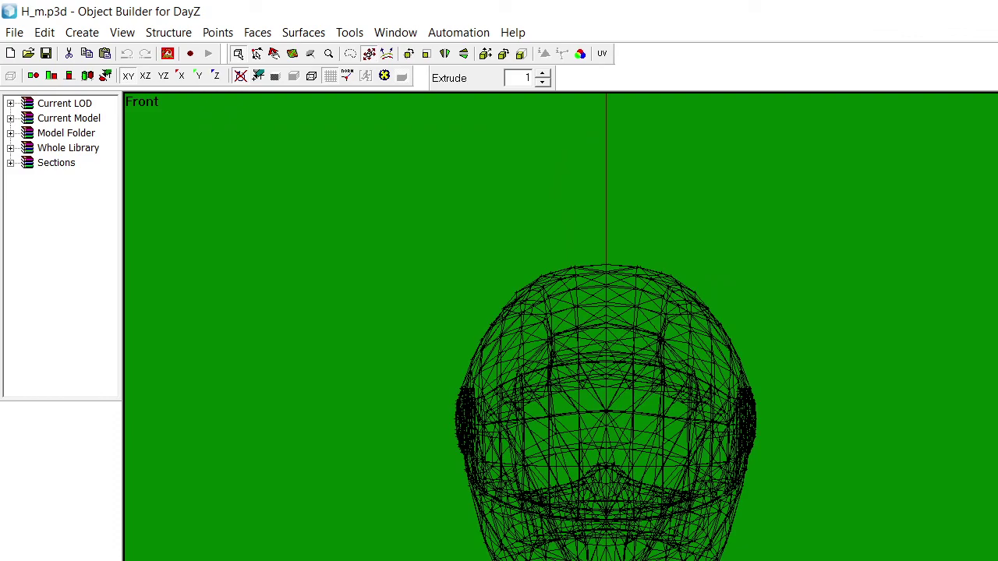
{"action": "key", "text": "ctrl+a"}
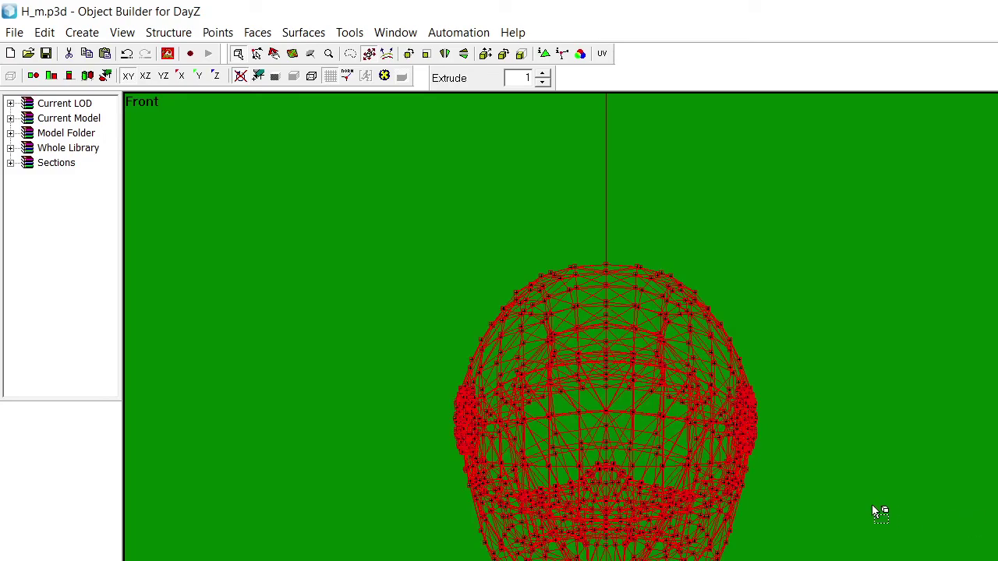
{"action": "left_click_drag", "start_coordinate": [801, 529], "coordinate": [807, 524]}
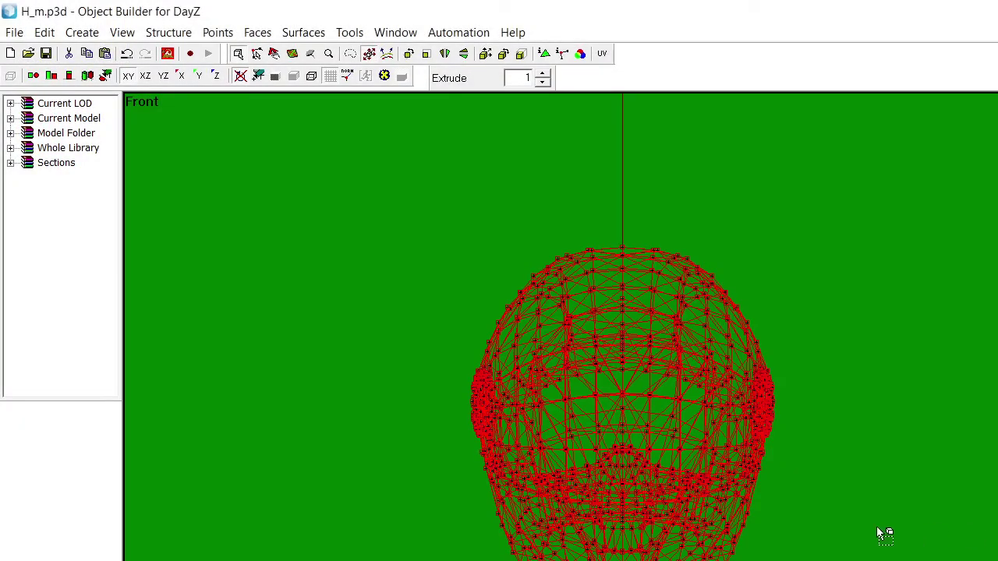
{"action": "left_click", "coordinate": [803, 514]}
Examine the motorcycle helmet in the 3D preview from several angles, with the whole mesh selected
{"action": "left_click", "coordinate": [84, 78]}
{"action": "scroll", "coordinate": [500, 391], "scroll_direction": "up", "scroll_amount": 5}
{"action": "scroll", "coordinate": [574, 421], "scroll_direction": "up", "scroll_amount": 5}
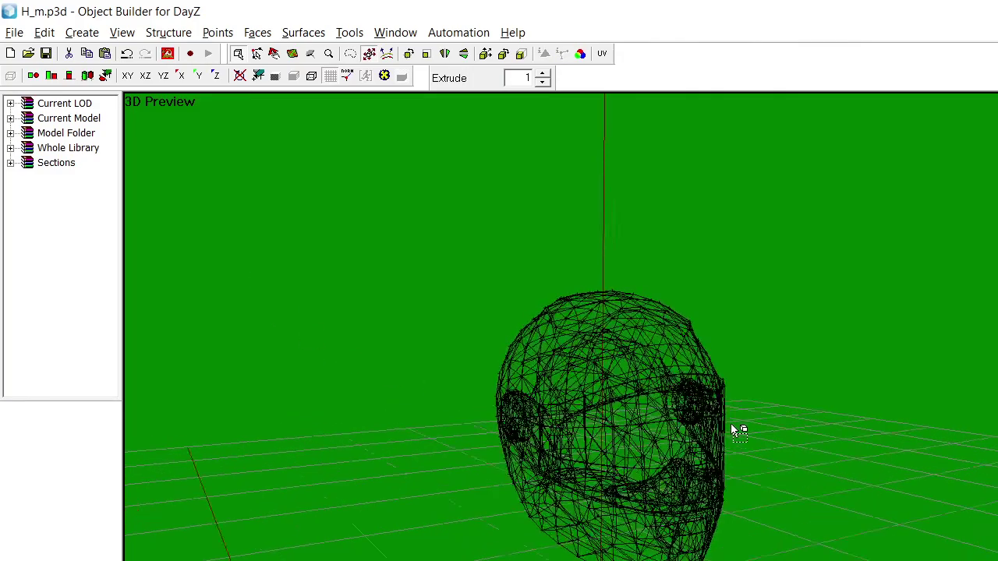
{"action": "left_click_drag", "start_coordinate": [767, 429], "coordinate": [810, 425]}
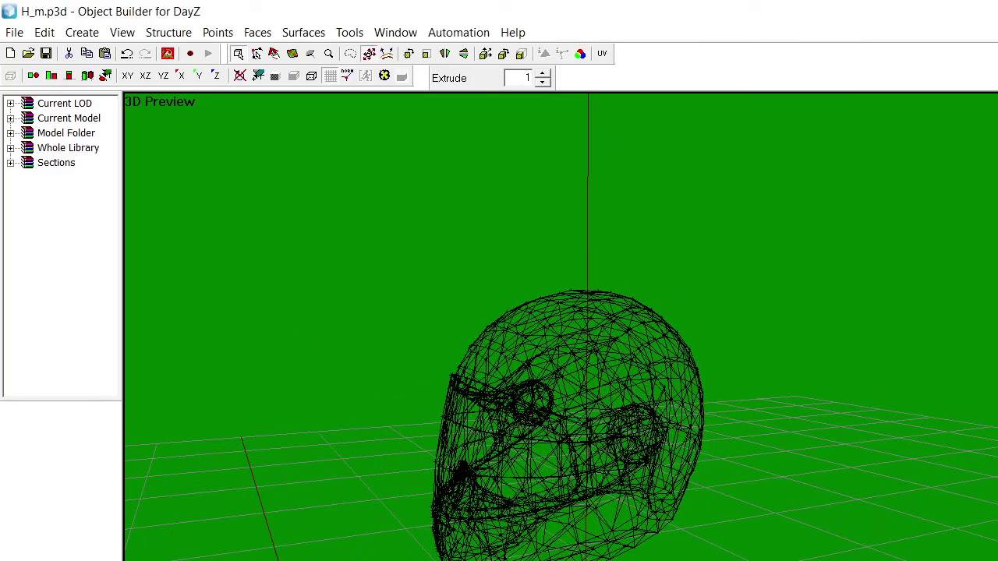
{"action": "key", "text": "ctrl+a"}
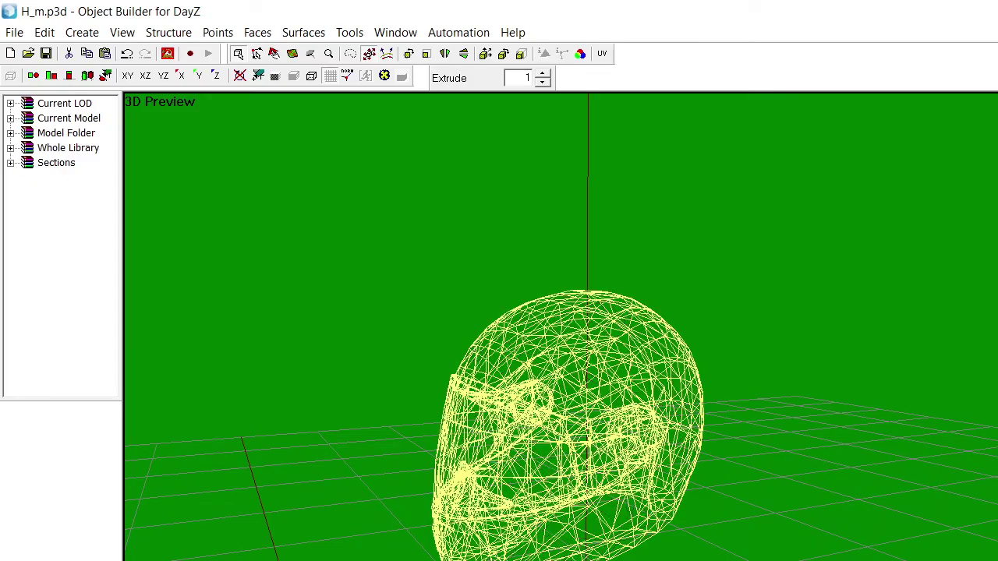
{"action": "left_click_drag", "start_coordinate": [641, 256], "coordinate": [577, 379]}
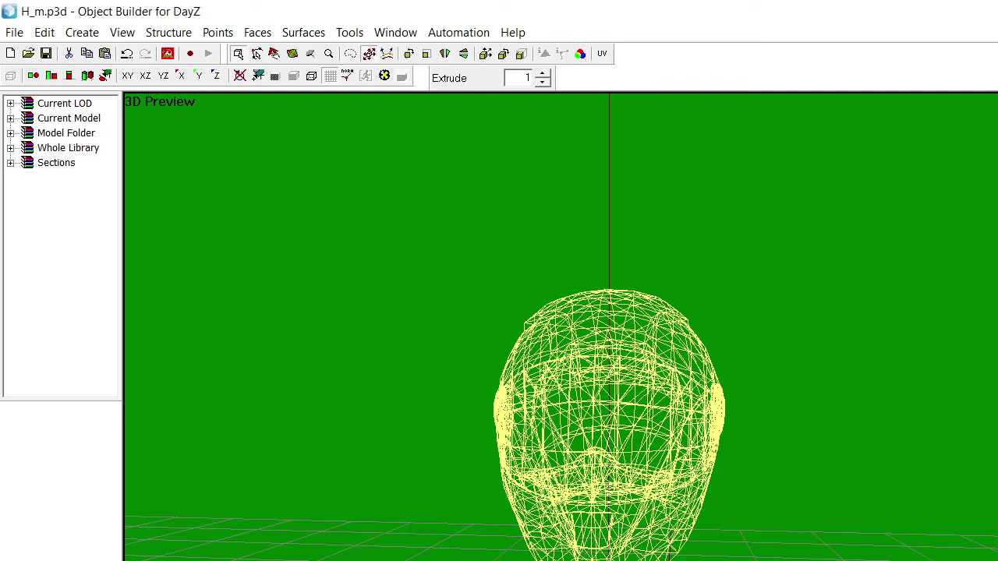
Open a second Object Builder window with an empty model
{"action": "key", "text": "ctrl+n"}
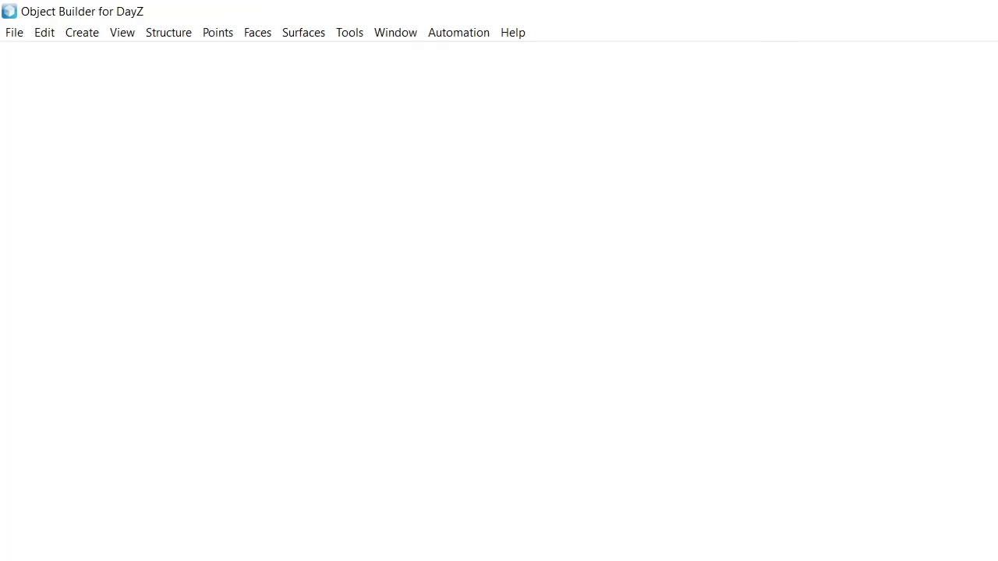
{"action": "left_click", "coordinate": [13, 35]}
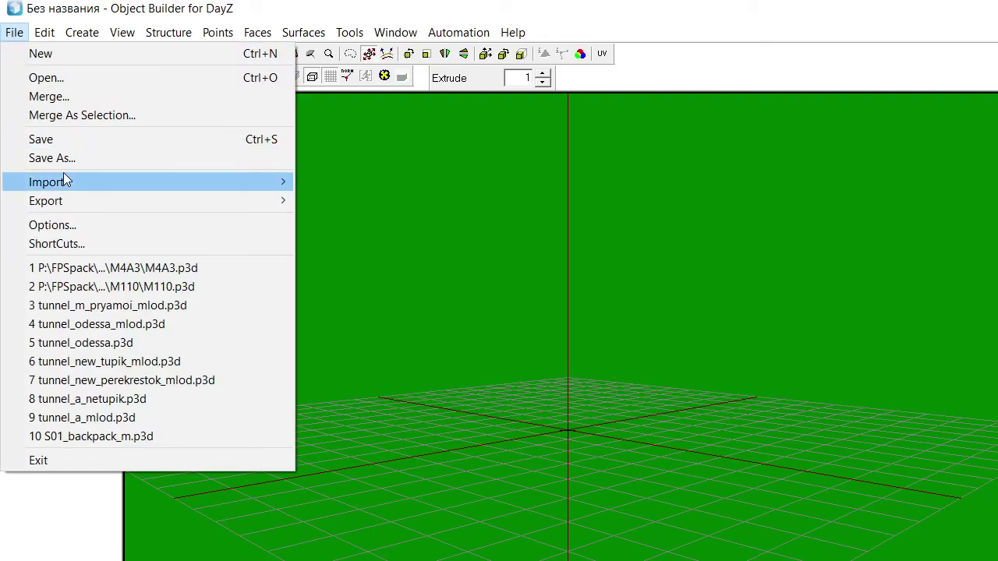
{"action": "mouse_move", "coordinate": [62, 181]}
{"action": "left_click", "coordinate": [377, 303]}
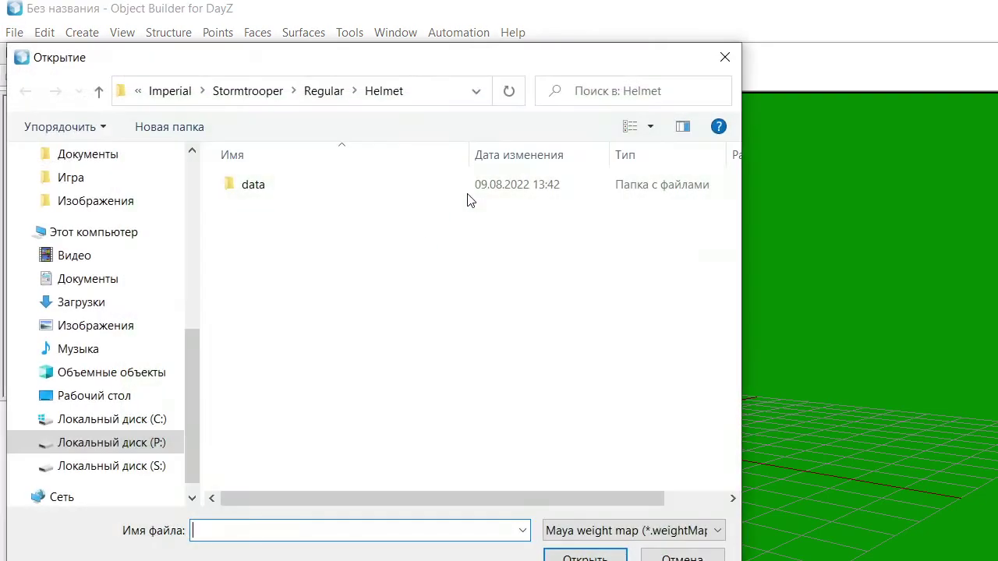
{"action": "left_click", "coordinate": [709, 58]}
Import BB_H.fbx from the Helmet folder into the empty model with a master scale of 0.01
{"action": "left_click", "coordinate": [15, 32]}
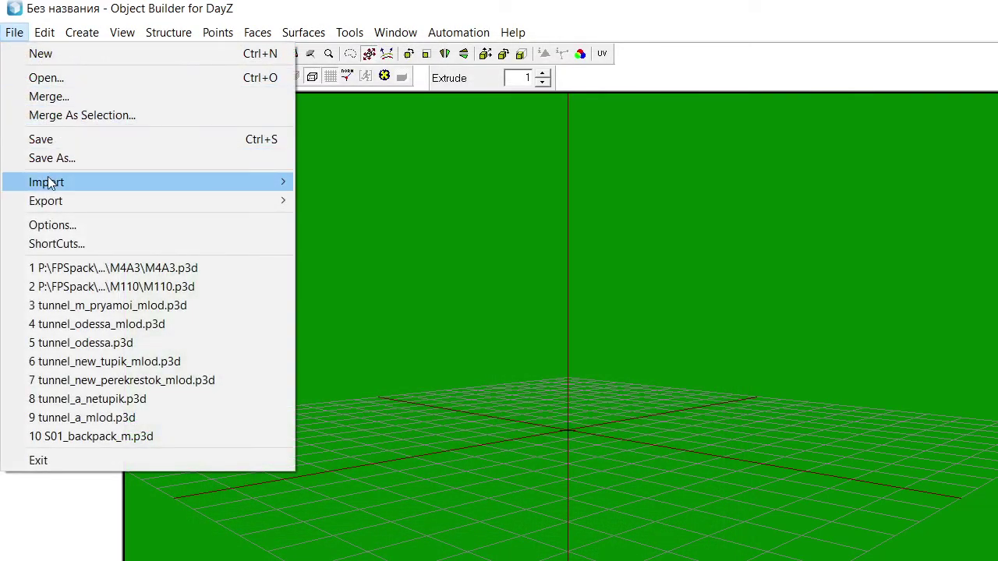
{"action": "mouse_move", "coordinate": [68, 181]}
{"action": "left_click", "coordinate": [389, 318]}
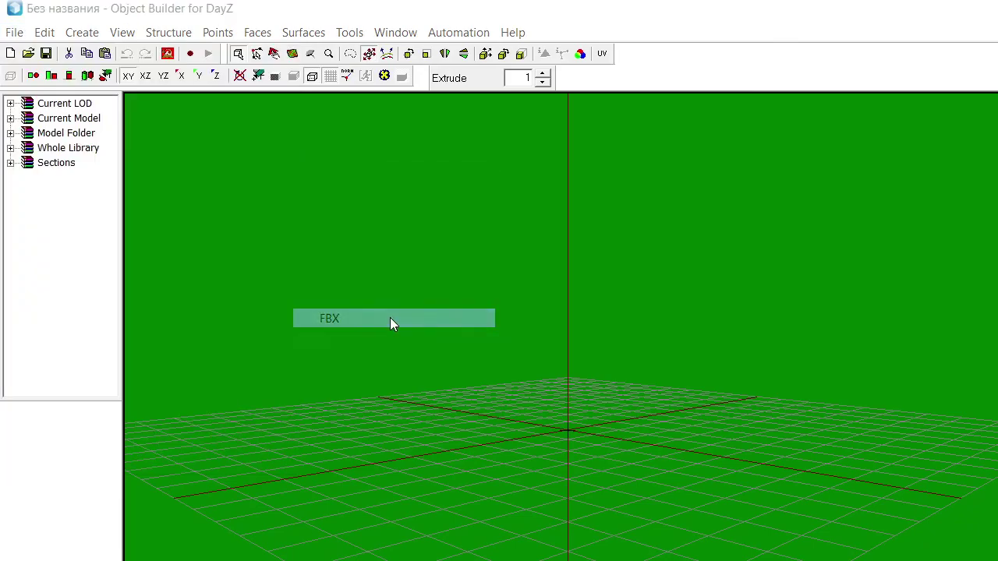
{"action": "left_click", "coordinate": [265, 206]}
{"action": "left_click", "coordinate": [586, 555]}
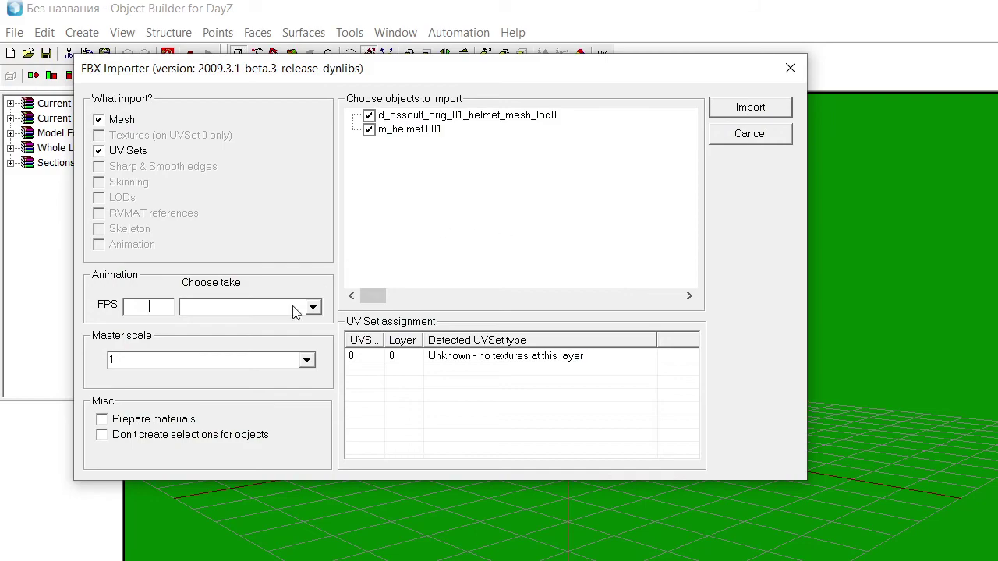
{"action": "left_click", "coordinate": [306, 360]}
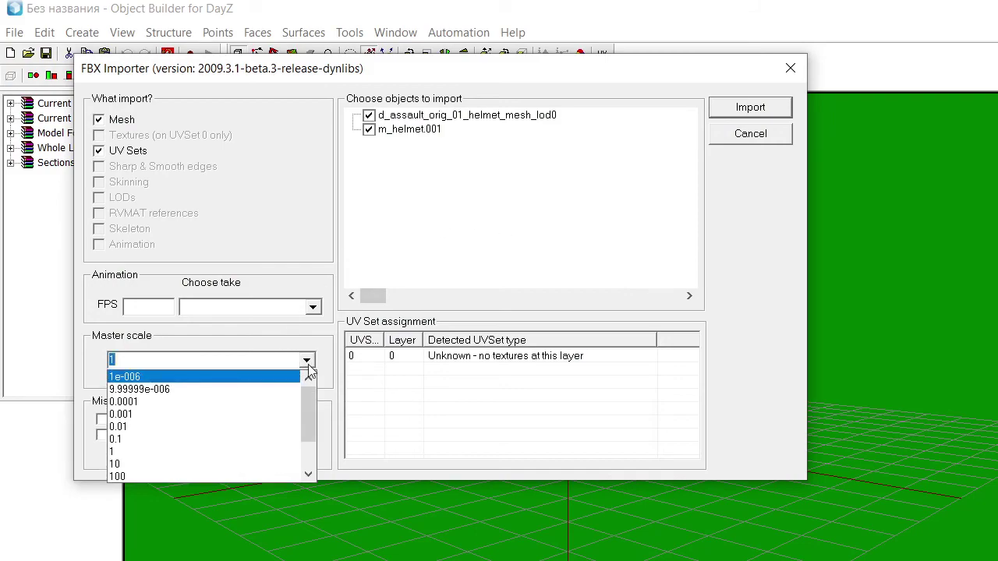
{"action": "left_click", "coordinate": [249, 426]}
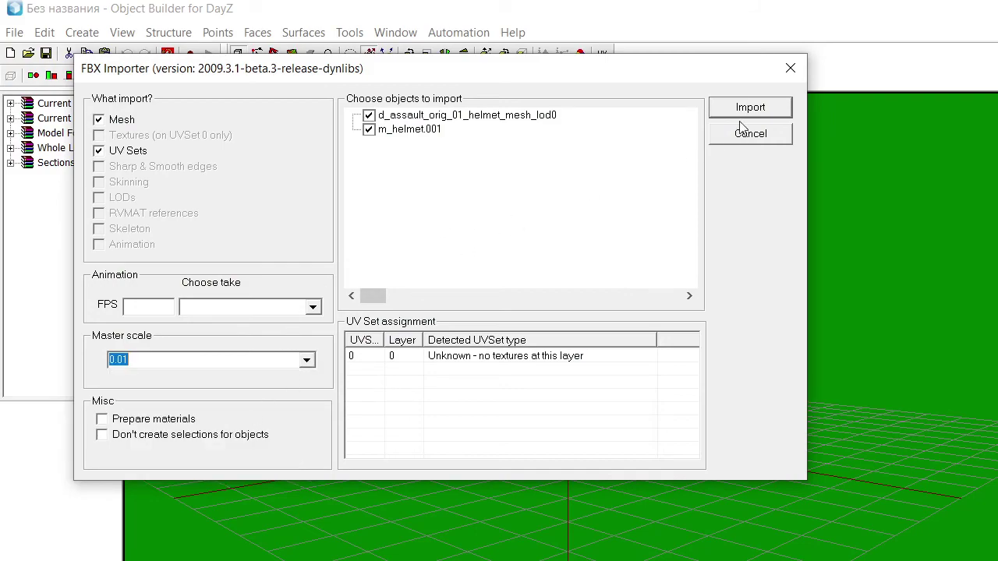
{"action": "left_click", "coordinate": [753, 110]}
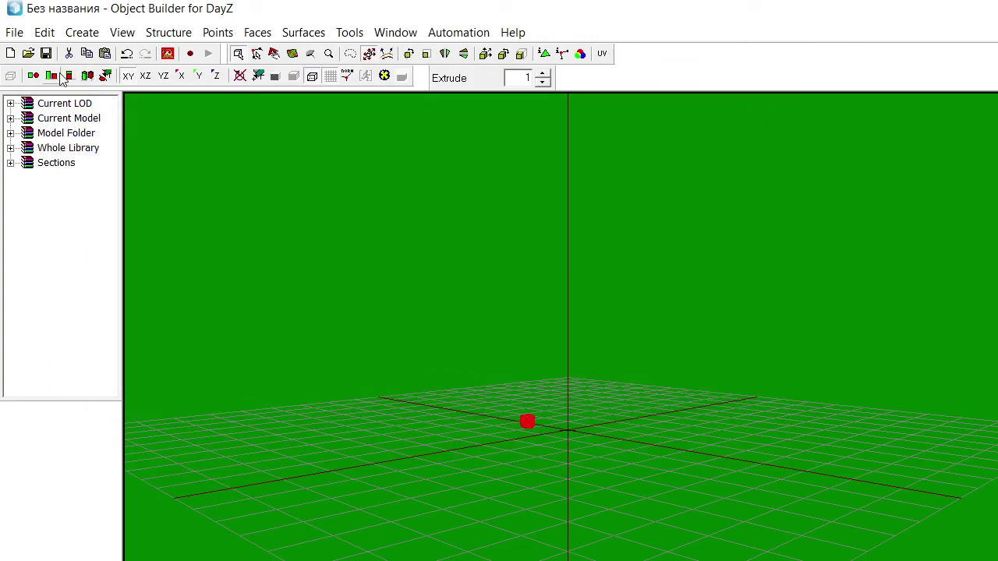
Rotate the imported helmet 90° in the left view and align it upright on the vertical axis
{"action": "left_click", "coordinate": [51, 75]}
{"action": "scroll", "coordinate": [602, 341], "scroll_direction": "up", "scroll_amount": 3}
{"action": "scroll", "coordinate": [603, 340], "scroll_direction": "up", "scroll_amount": 4}
{"action": "left_click_drag", "start_coordinate": [829, 343], "coordinate": [708, 332]}
{"action": "left_click", "coordinate": [385, 75]}
{"action": "left_click_drag", "start_coordinate": [997, 200], "coordinate": [595, 145]}
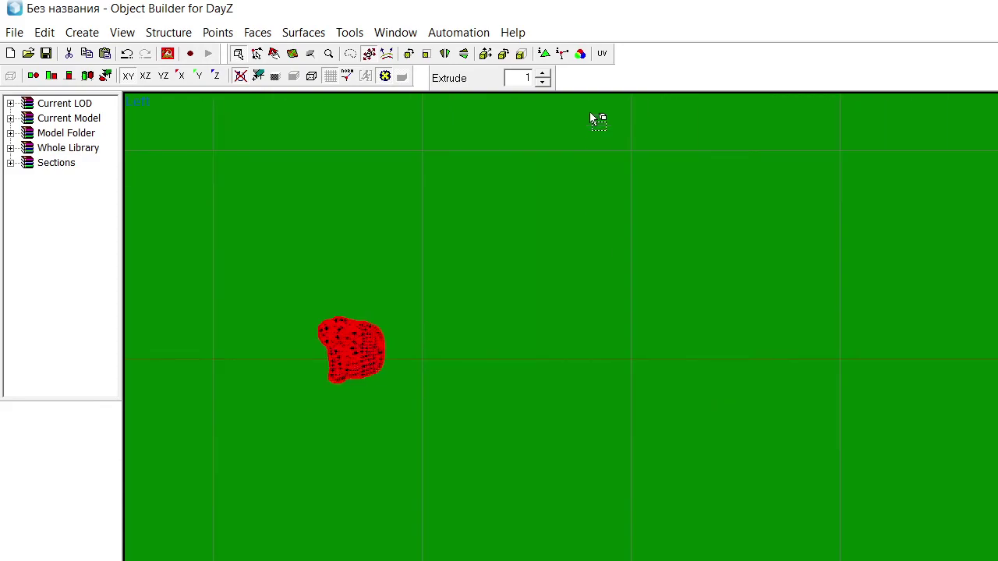
{"action": "left_click", "coordinate": [410, 54]}
{"action": "type", "text": "90"}
{"action": "key", "text": "Return"}
{"action": "left_click_drag", "start_coordinate": [427, 236], "coordinate": [528, 291]}
{"action": "left_click_drag", "start_coordinate": [927, 498], "coordinate": [582, 318]}
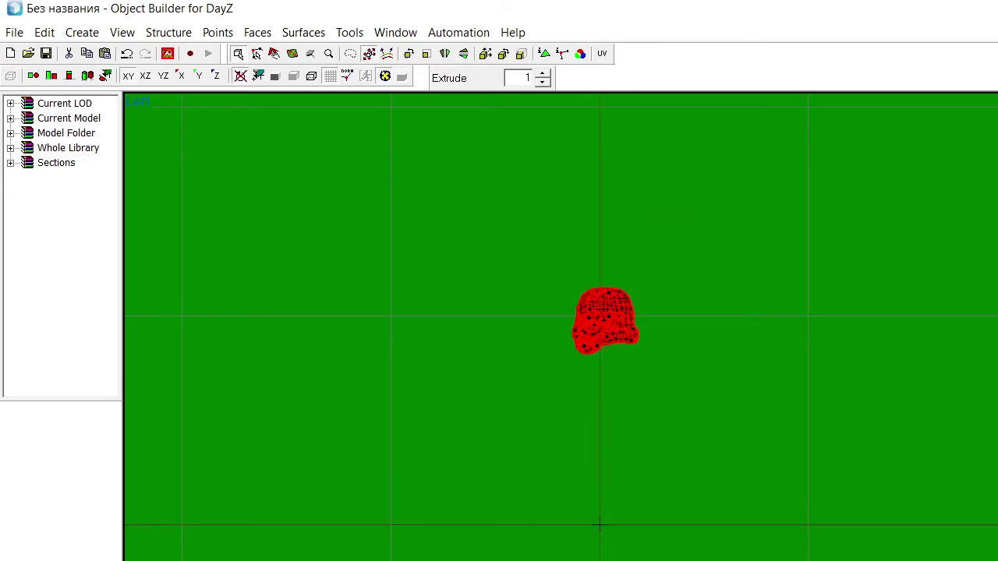
Switch to the H_m.p3d model and display the motorcycle helmet's wireframe in yellow in the 3D preview
{"action": "key", "text": "ctrl+o"}
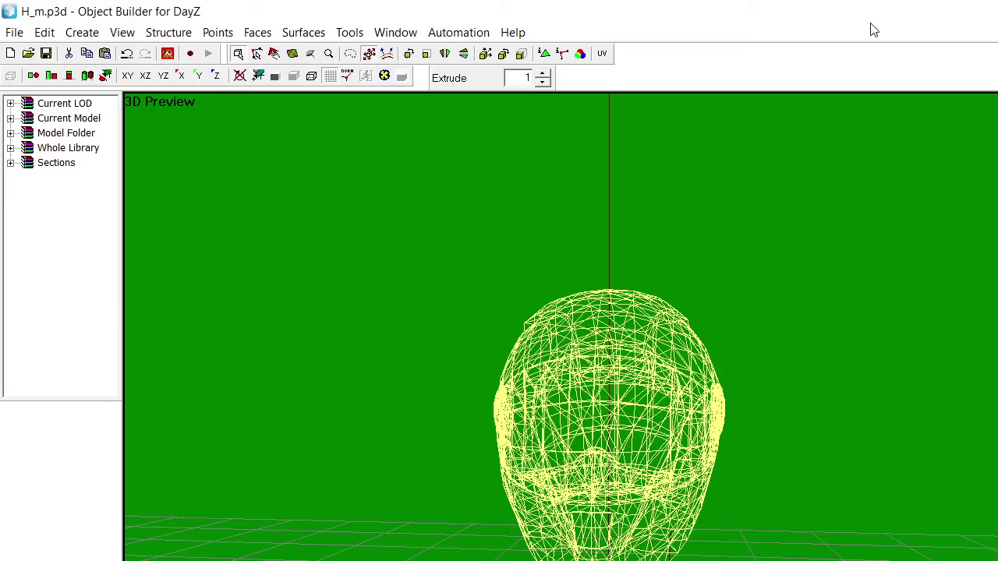
{"action": "scroll", "coordinate": [746, 425], "scroll_direction": "down", "scroll_amount": 5}
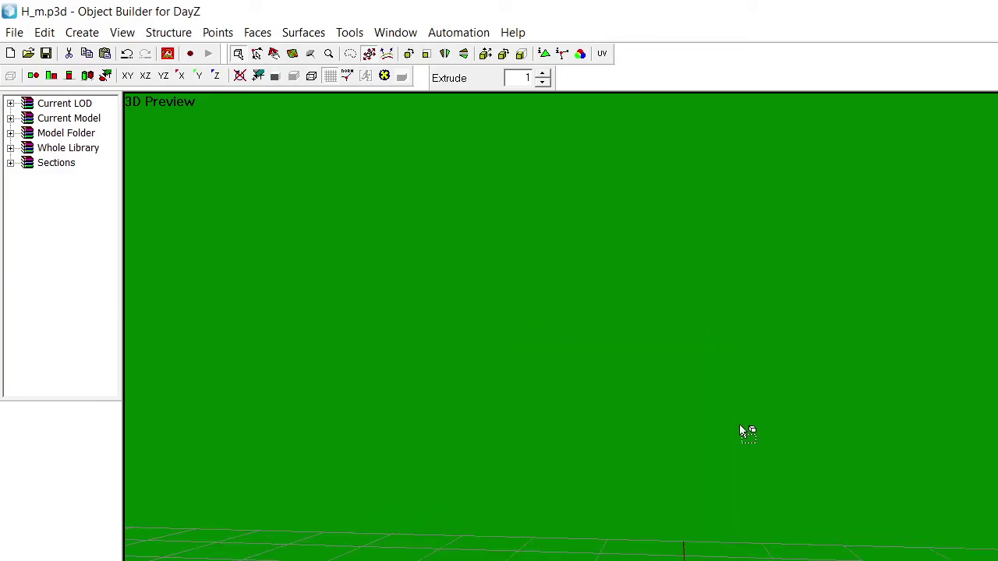
{"action": "left_click_drag", "start_coordinate": [746, 438], "coordinate": [675, 459]}
{"action": "left_click", "coordinate": [383, 78]}
{"action": "left_click_drag", "start_coordinate": [686, 316], "coordinate": [713, 335]}
{"action": "scroll", "coordinate": [662, 459], "scroll_direction": "up", "scroll_amount": 5}
{"action": "scroll", "coordinate": [673, 467], "scroll_direction": "down", "scroll_amount": 3}
{"action": "left_click_drag", "start_coordinate": [675, 467], "coordinate": [700, 467]}
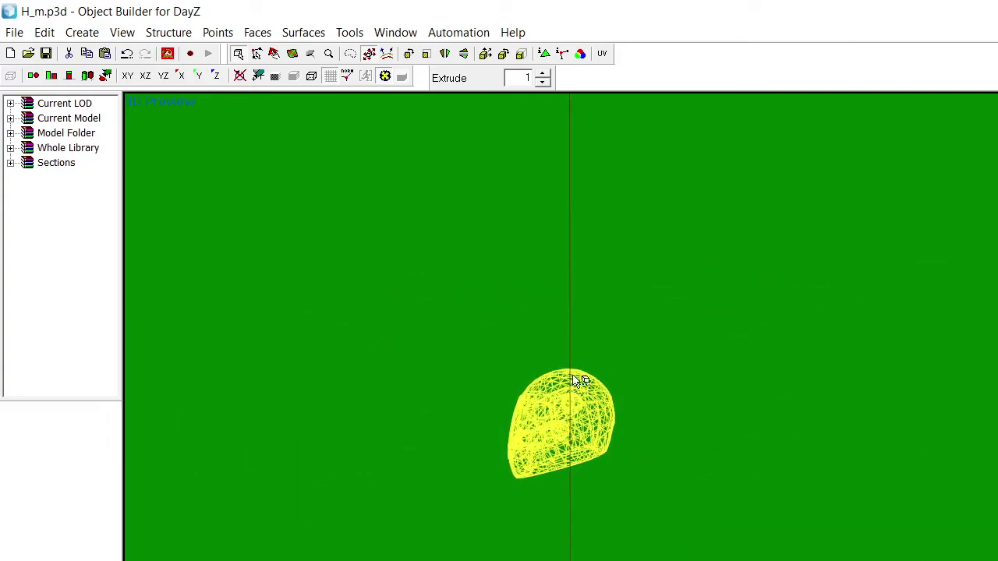
Paste the stormtrooper helmet over the motorcycle helmet in H_m.p3d and restrict its movement to one axis in the left view
{"action": "left_click", "coordinate": [69, 75]}
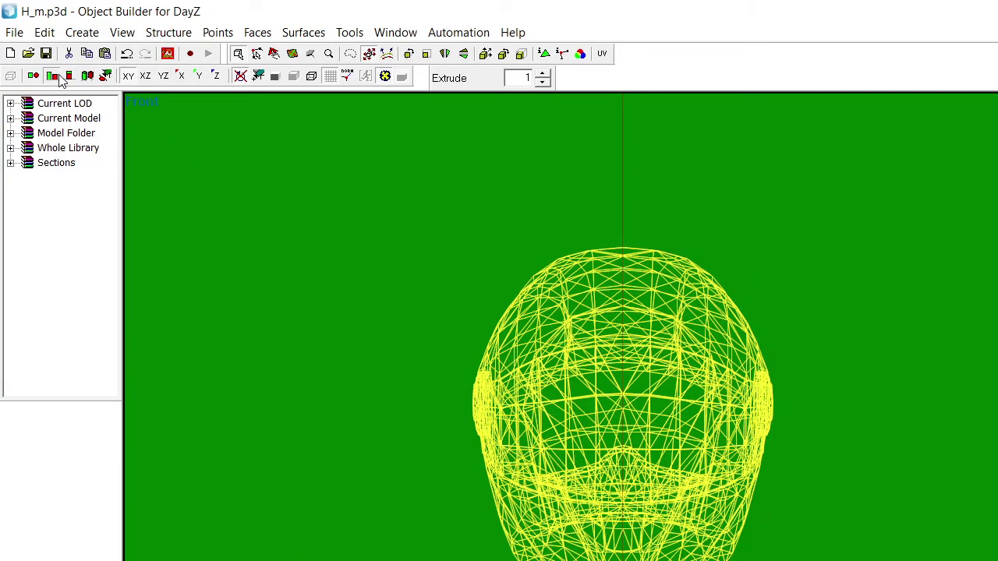
{"action": "left_click", "coordinate": [53, 76]}
{"action": "left_click_drag", "start_coordinate": [597, 495], "coordinate": [626, 187]}
{"action": "left_click_drag", "start_coordinate": [639, 231], "coordinate": [731, 362]}
{"action": "scroll", "coordinate": [742, 345], "scroll_direction": "up", "scroll_amount": 2}
{"action": "left_click_drag", "start_coordinate": [804, 321], "coordinate": [409, 456]}
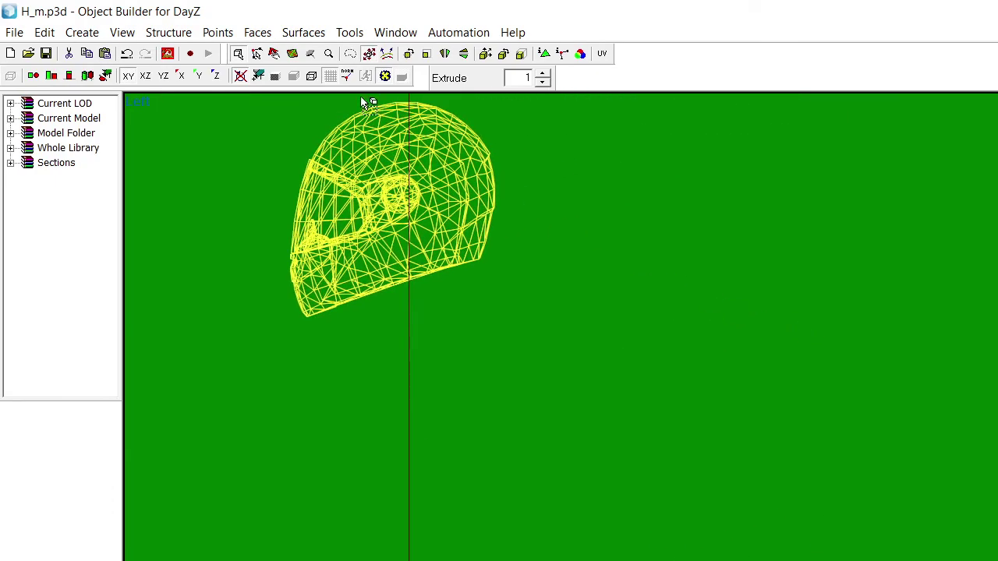
{"action": "left_click_drag", "start_coordinate": [415, 209], "coordinate": [558, 187]}
{"action": "left_click", "coordinate": [198, 77]}
{"action": "left_click_drag", "start_coordinate": [467, 487], "coordinate": [476, 47]}
{"action": "left_click_drag", "start_coordinate": [702, 179], "coordinate": [847, 540]}
{"action": "left_click_drag", "start_coordinate": [789, 422], "coordinate": [767, 355]}
{"action": "left_click", "coordinate": [200, 78]}
{"action": "left_click_drag", "start_coordinate": [360, 311], "coordinate": [336, 314]}
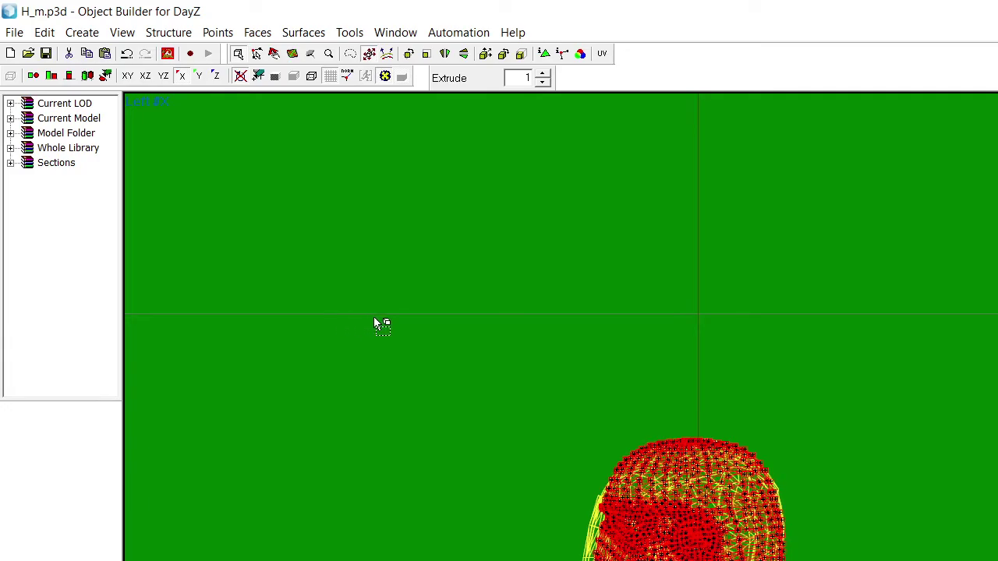
Shift the stormtrooper helmet slightly up so its crown covers the motorcycle helmet, and compare both in the front and top views
{"action": "scroll", "coordinate": [728, 458], "scroll_direction": "up", "scroll_amount": 5}
{"action": "left_click_drag", "start_coordinate": [768, 464], "coordinate": [469, 262]}
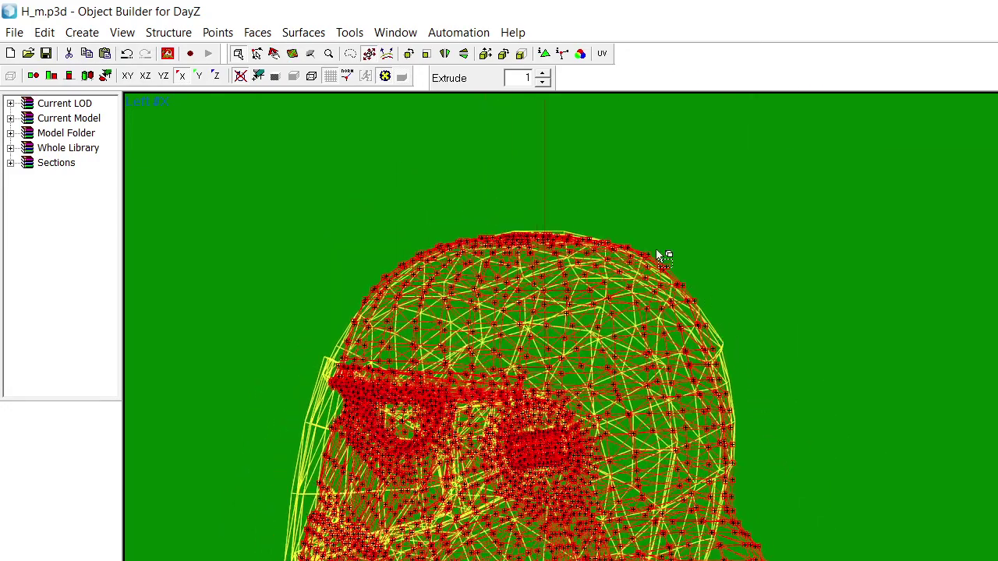
{"action": "left_click_drag", "start_coordinate": [247, 214], "coordinate": [248, 219]}
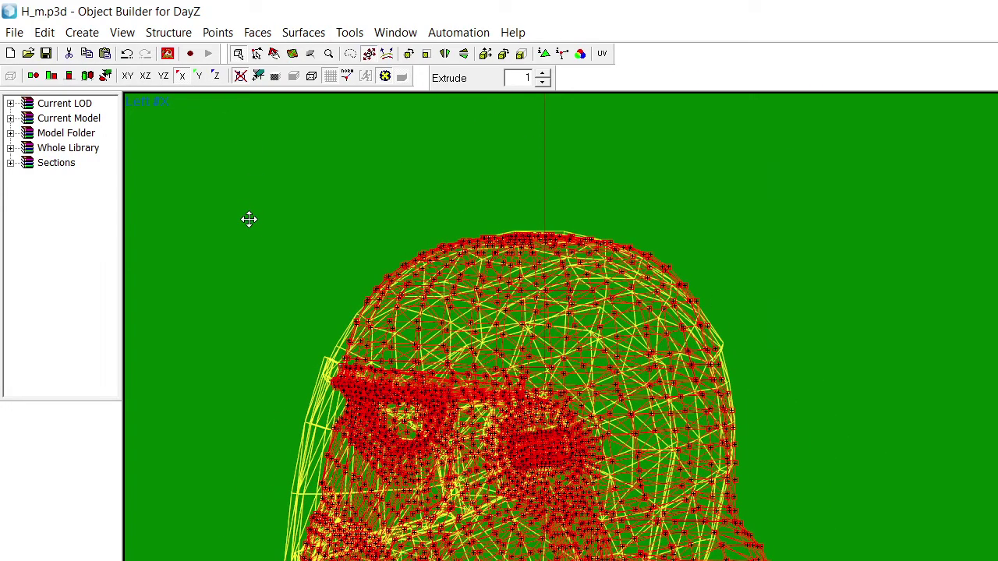
{"action": "left_click_drag", "start_coordinate": [192, 163], "coordinate": [204, 140]}
{"action": "left_click", "coordinate": [200, 76]}
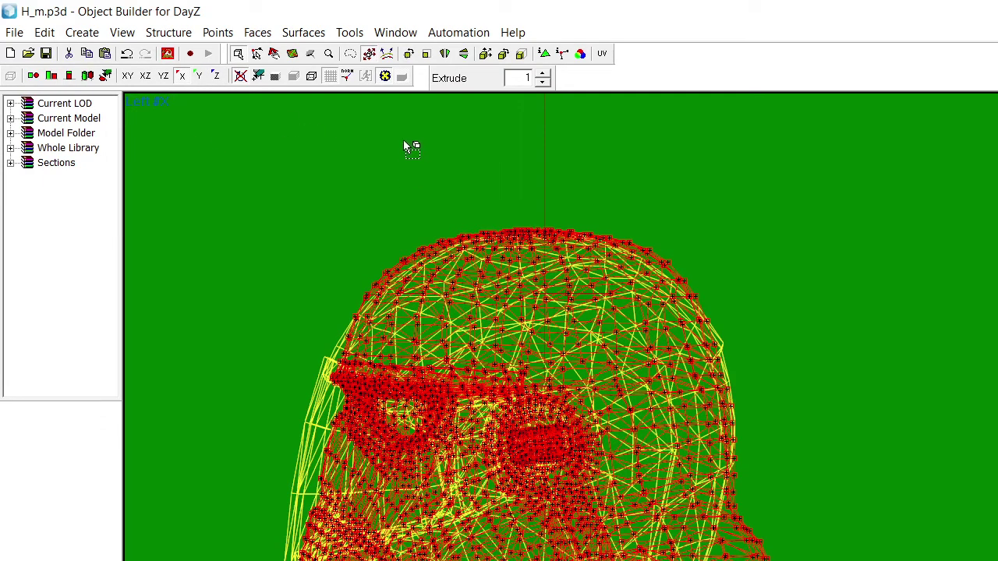
{"action": "left_click", "coordinate": [128, 75]}
{"action": "left_click", "coordinate": [51, 76]}
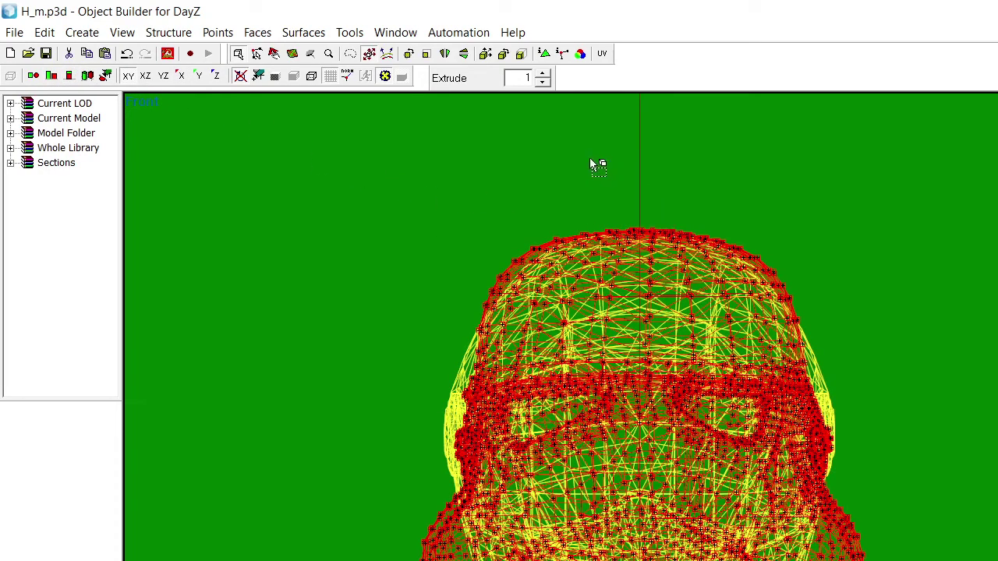
{"action": "left_click", "coordinate": [181, 76]}
{"action": "left_click", "coordinate": [37, 76]}
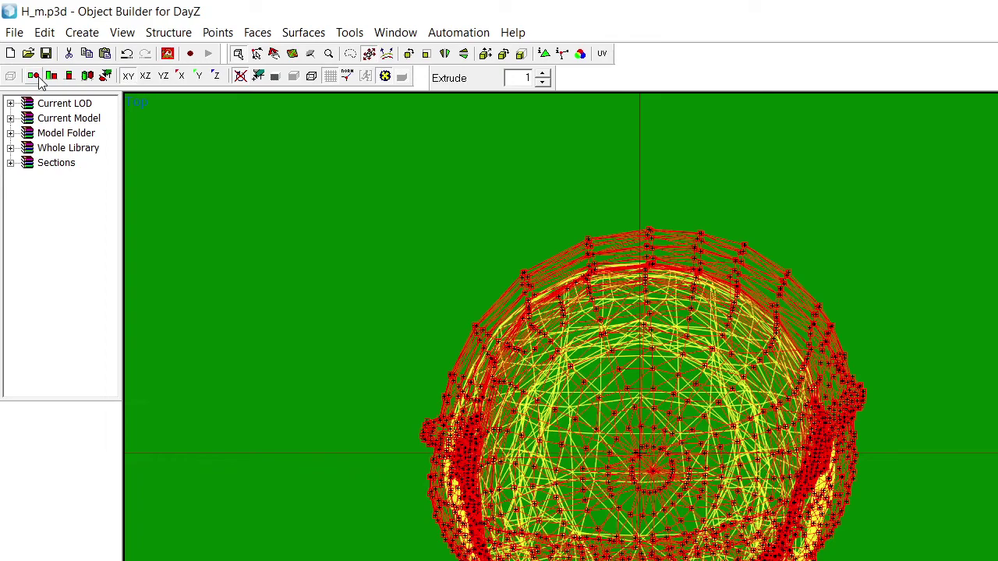
{"action": "left_click", "coordinate": [51, 76]}
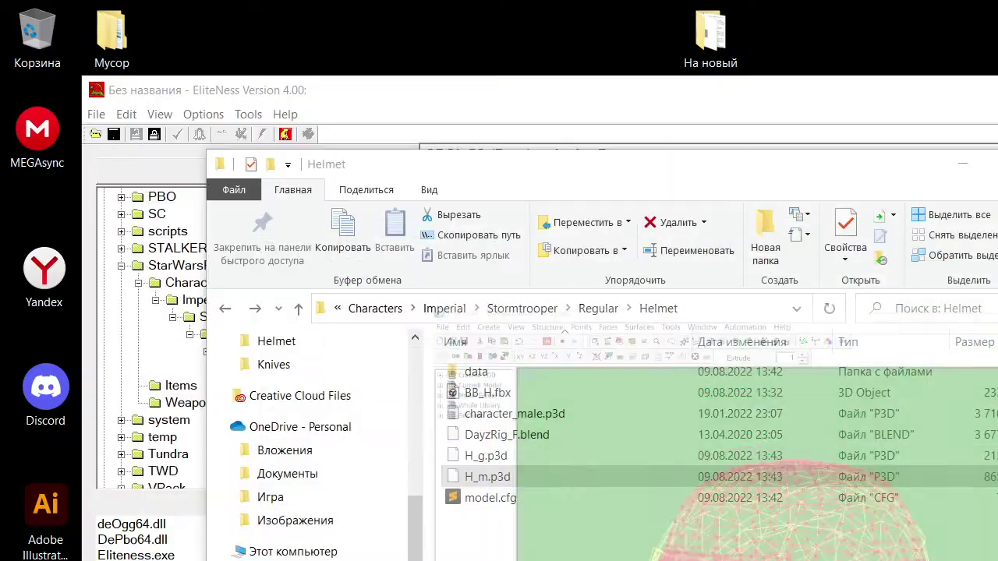
Open character_male.p3d from the Helmet folder in another Object Builder window and display the mannequin's wireframe in yellow
{"action": "double_click", "coordinate": [478, 476]}
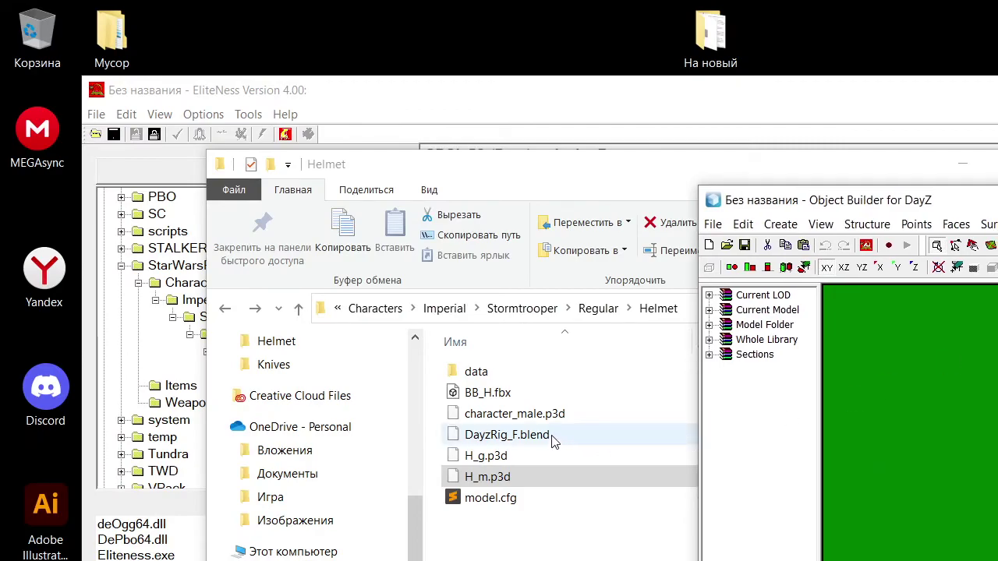
{"action": "left_click_drag", "start_coordinate": [514, 414], "coordinate": [908, 488]}
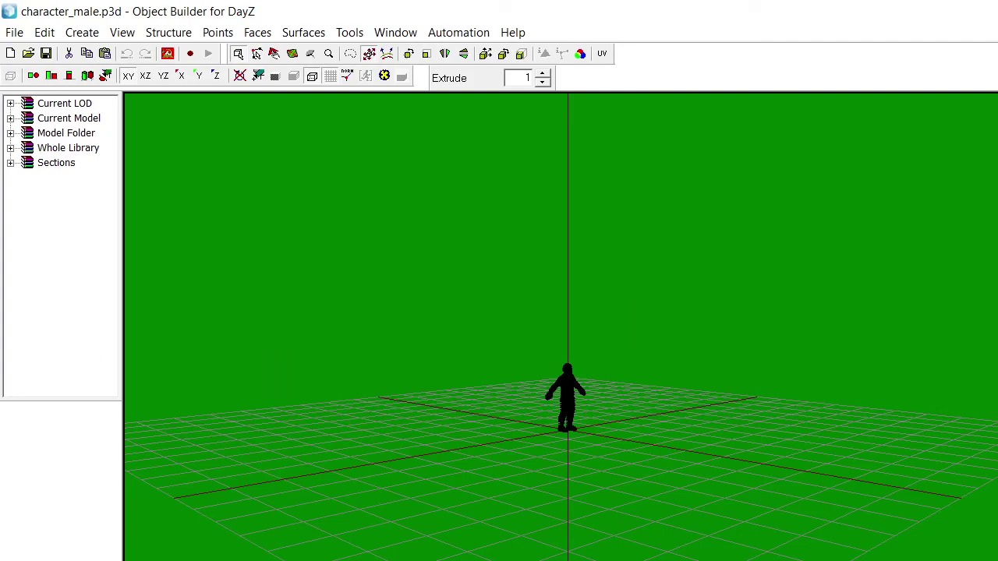
{"action": "key", "text": "ctrl+a"}
{"action": "scroll", "coordinate": [832, 248], "scroll_direction": "up", "scroll_amount": 10}
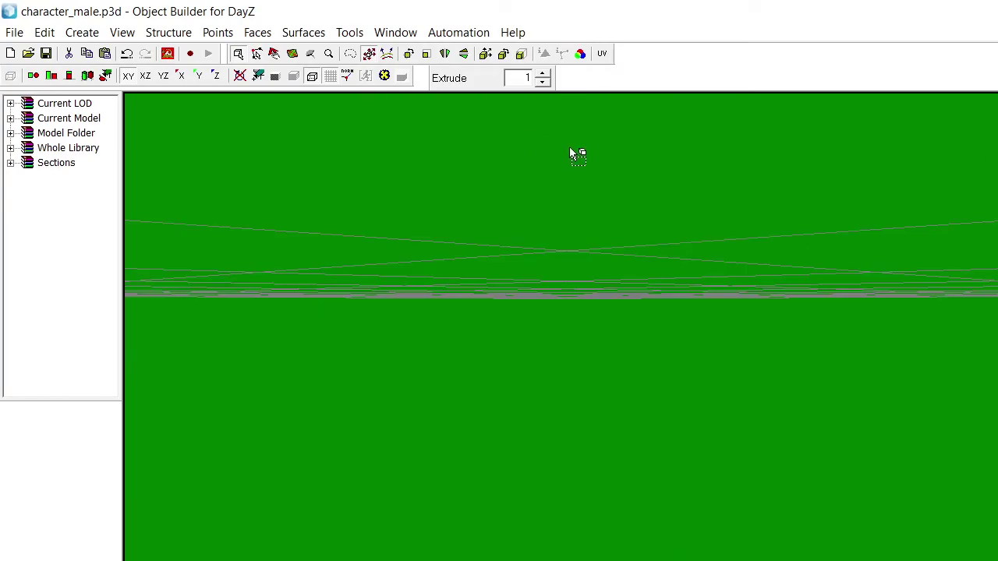
{"action": "scroll", "coordinate": [569, 150], "scroll_direction": "down", "scroll_amount": 5}
{"action": "left_click", "coordinate": [384, 77]}
{"action": "scroll", "coordinate": [662, 178], "scroll_direction": "up", "scroll_amount": 5}
{"action": "scroll", "coordinate": [662, 178], "scroll_direction": "down", "scroll_amount": 4}
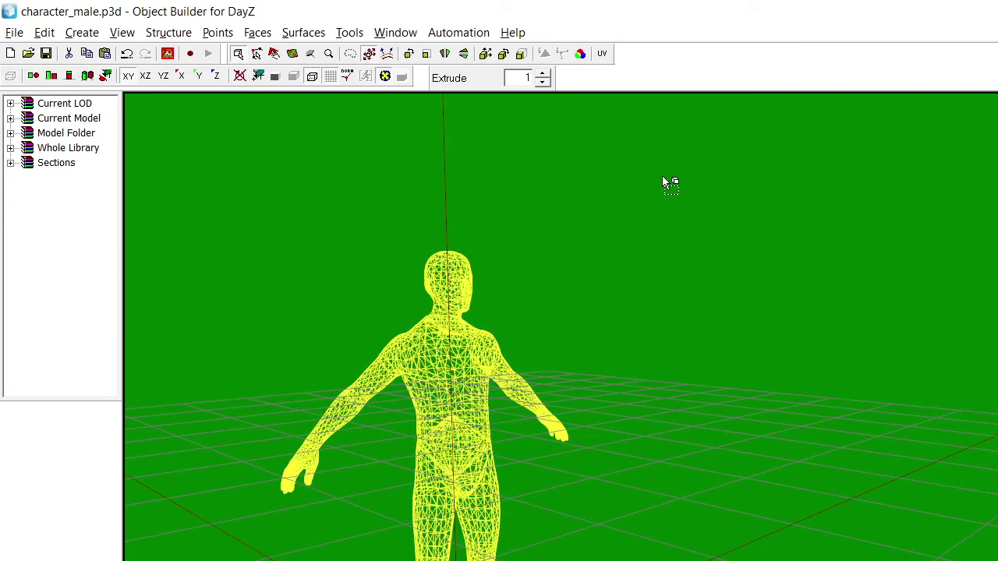
Paste the stormtrooper helmet onto the mannequin and inspect its fit around the head in the left view
{"action": "key", "text": "ctrl+v"}
{"action": "left_click_drag", "start_coordinate": [591, 278], "coordinate": [591, 279]}
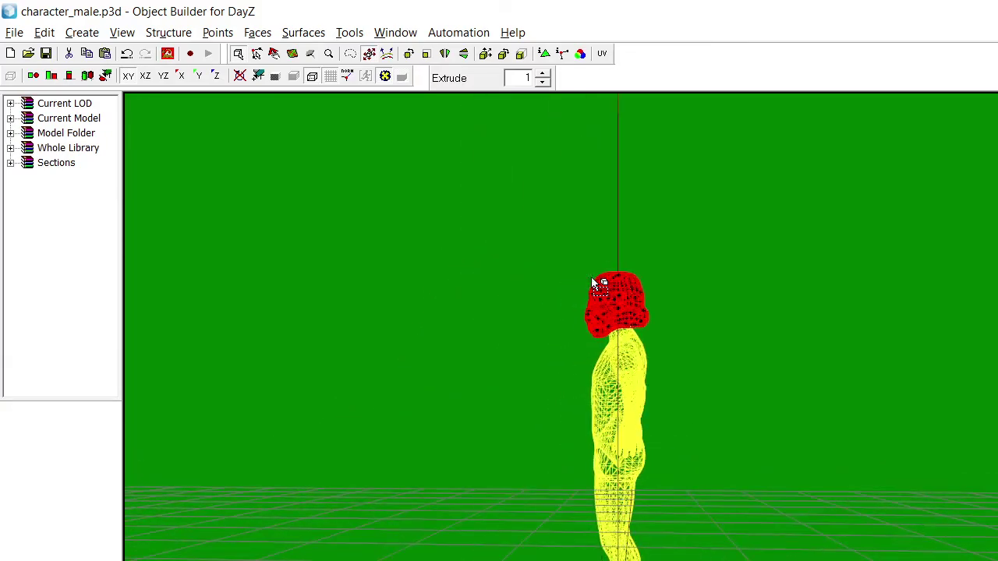
{"action": "left_click", "coordinate": [69, 78]}
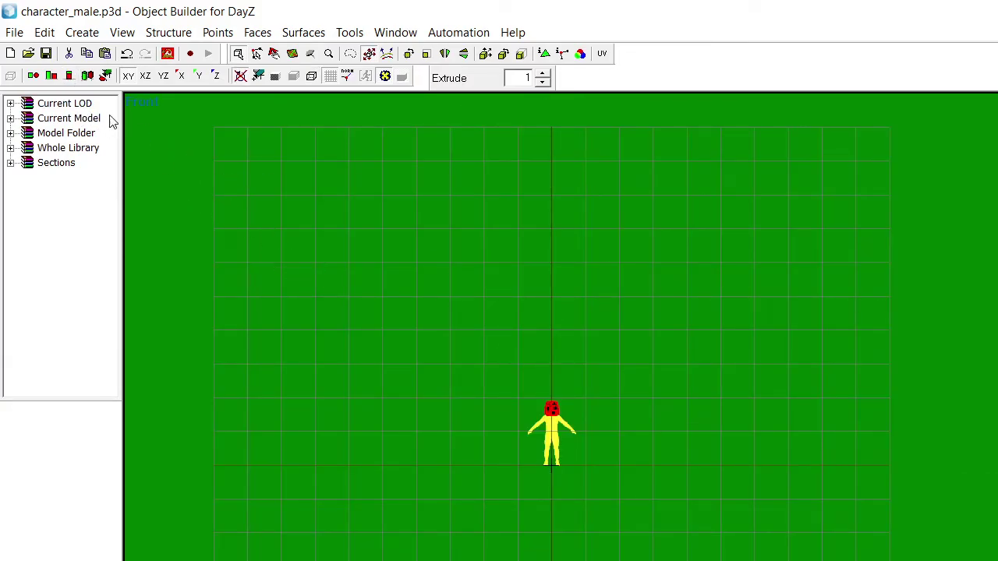
{"action": "left_click", "coordinate": [51, 75]}
{"action": "scroll", "coordinate": [616, 310], "scroll_direction": "up", "scroll_amount": 3}
{"action": "scroll", "coordinate": [616, 309], "scroll_direction": "up", "scroll_amount": 3}
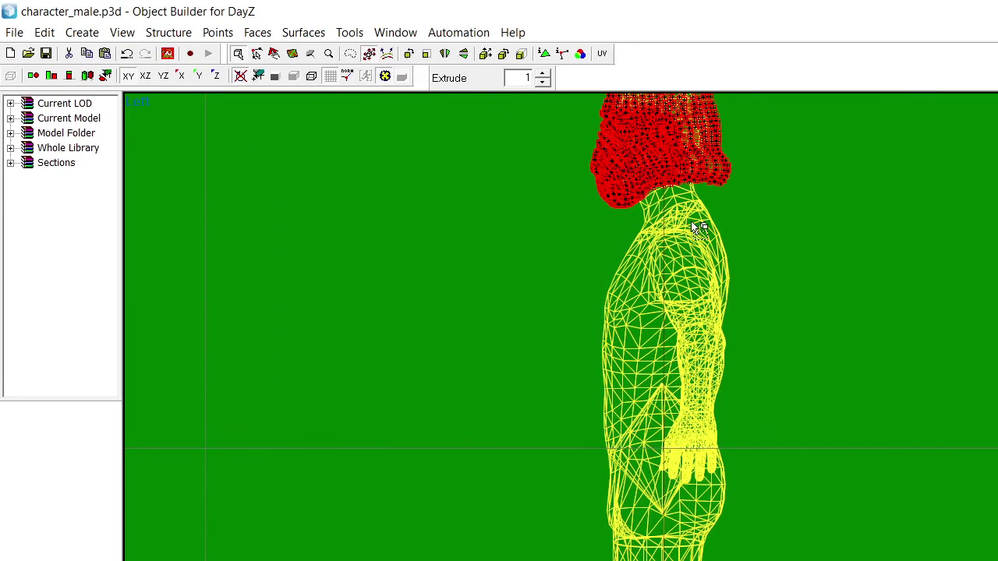
{"action": "scroll", "coordinate": [568, 167], "scroll_direction": "up", "scroll_amount": 2}
{"action": "scroll", "coordinate": [500, 195], "scroll_direction": "up", "scroll_amount": 3}
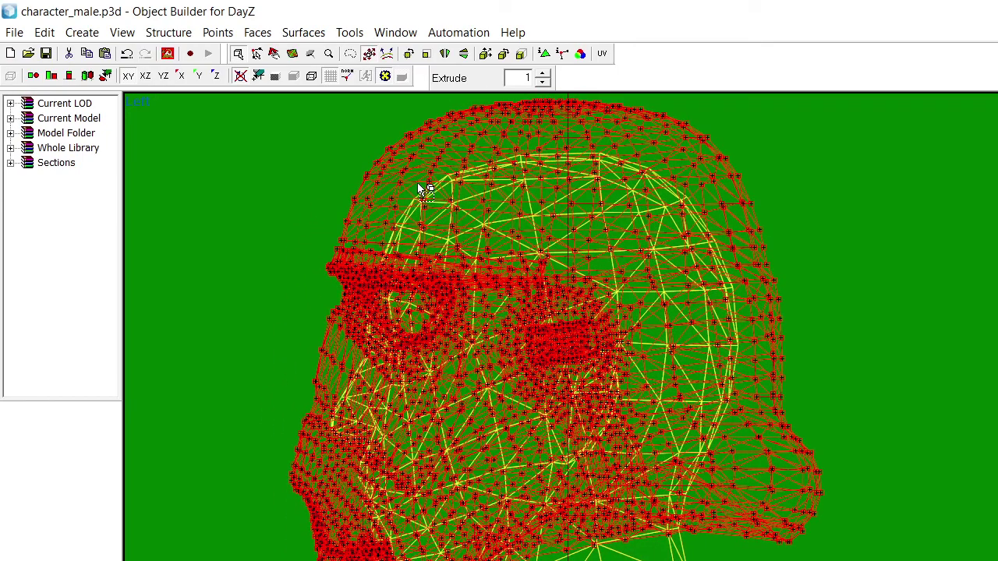
Try lowering the stormtrooper helmet along the Y axis onto the mannequin's head, compare it in 3D, and undo the move
{"action": "left_click", "coordinate": [205, 75]}
{"action": "left_click_drag", "start_coordinate": [331, 222], "coordinate": [317, 263]}
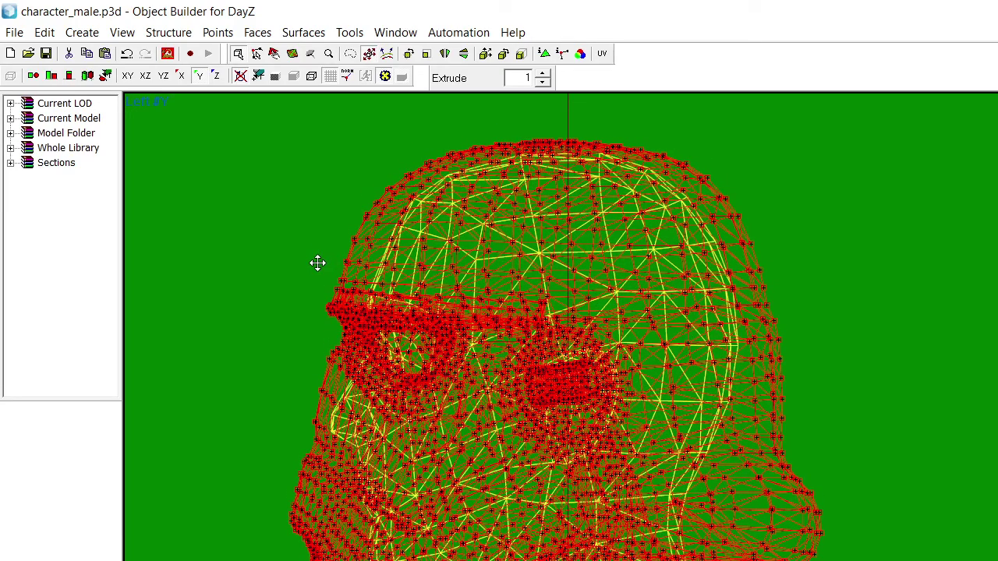
{"action": "left_click", "coordinate": [87, 76]}
{"action": "scroll", "coordinate": [530, 430], "scroll_direction": "up", "scroll_amount": 5}
{"action": "left_click_drag", "start_coordinate": [523, 436], "coordinate": [741, 352]}
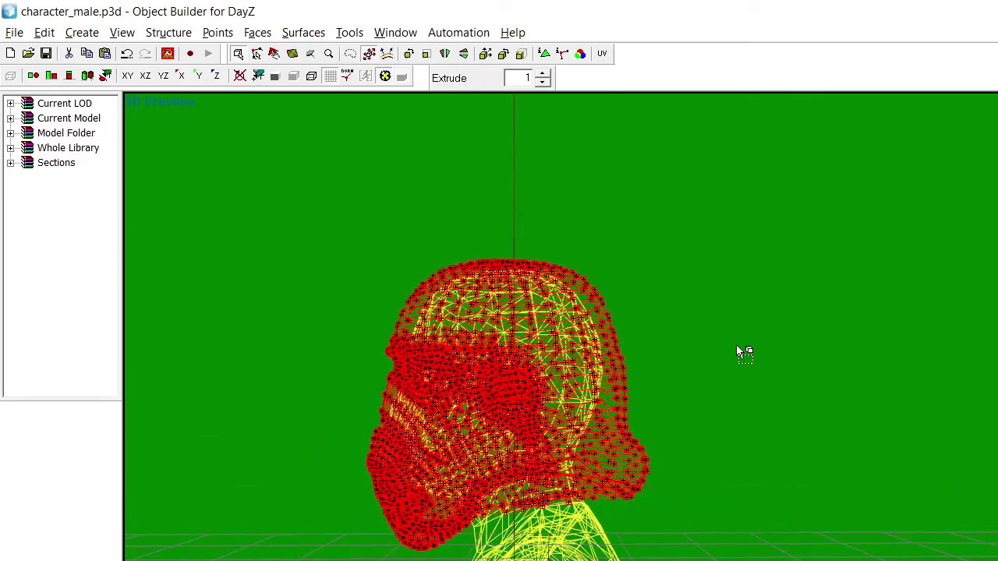
{"action": "key", "text": "ctrl+z"}
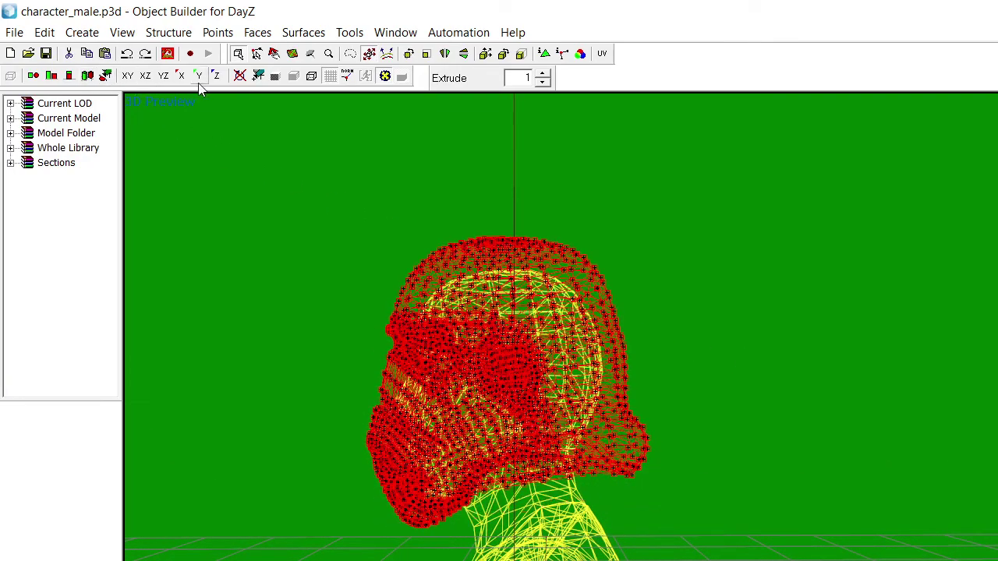
{"action": "left_click", "coordinate": [86, 76]}
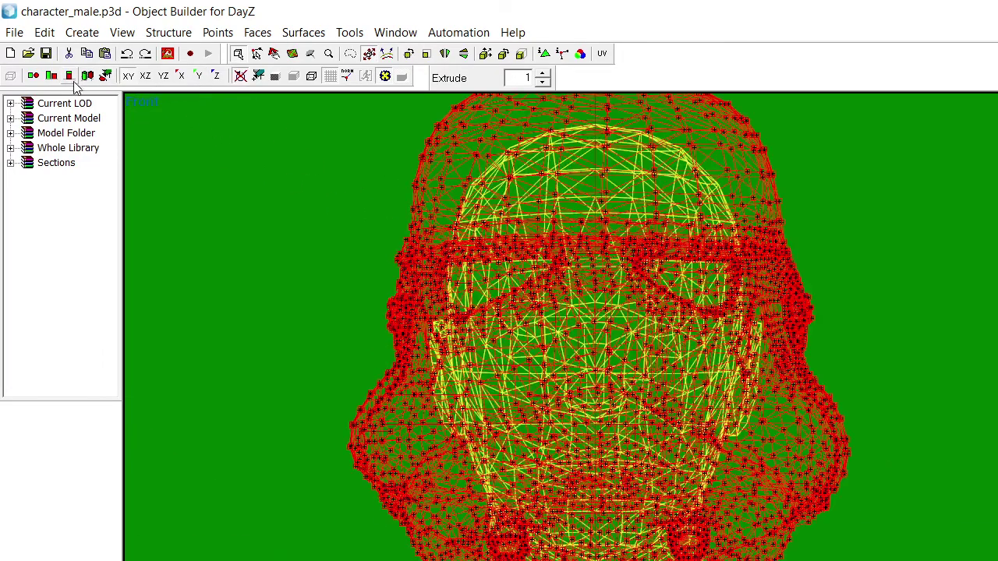
Lower the helmet mesh over the male character's head in the left view, with movement restricted to the Y axis
{"action": "left_click", "coordinate": [51, 76]}
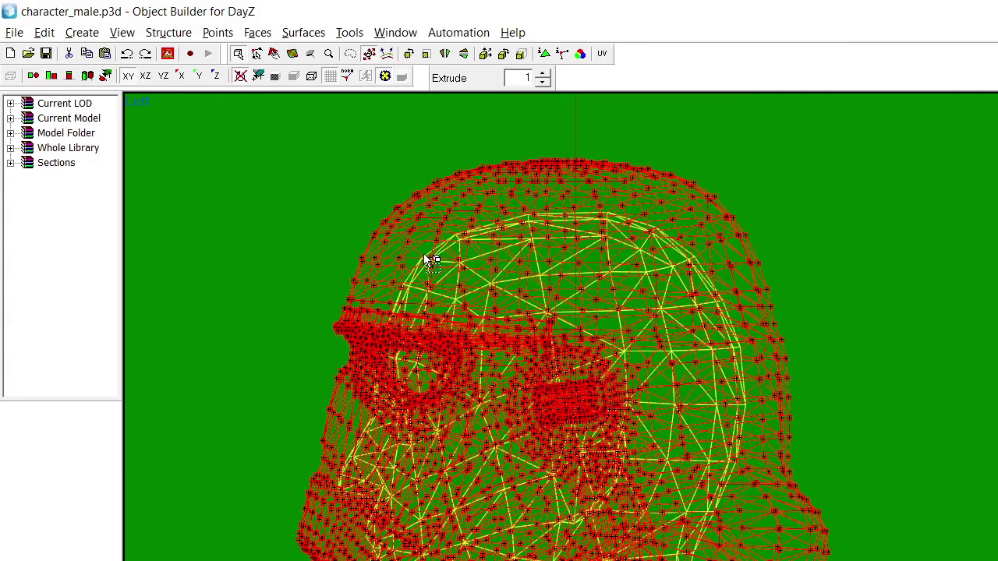
{"action": "left_click", "coordinate": [199, 79]}
{"action": "left_click_drag", "start_coordinate": [244, 214], "coordinate": [262, 243]}
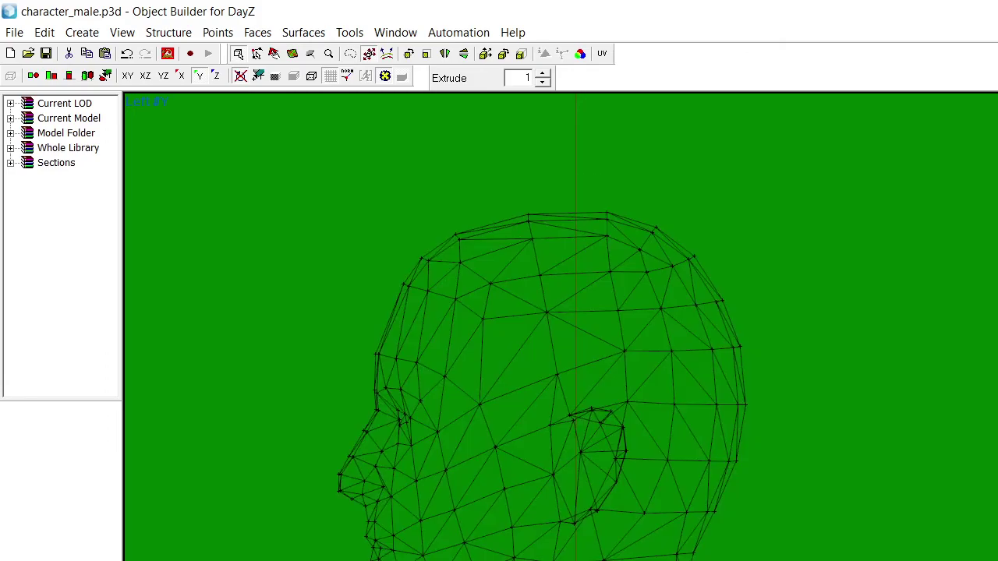
Paste the helmet mesh onto the male character and inspect its fit around the head in the 3D preview
{"action": "key", "text": "ctrl+v"}
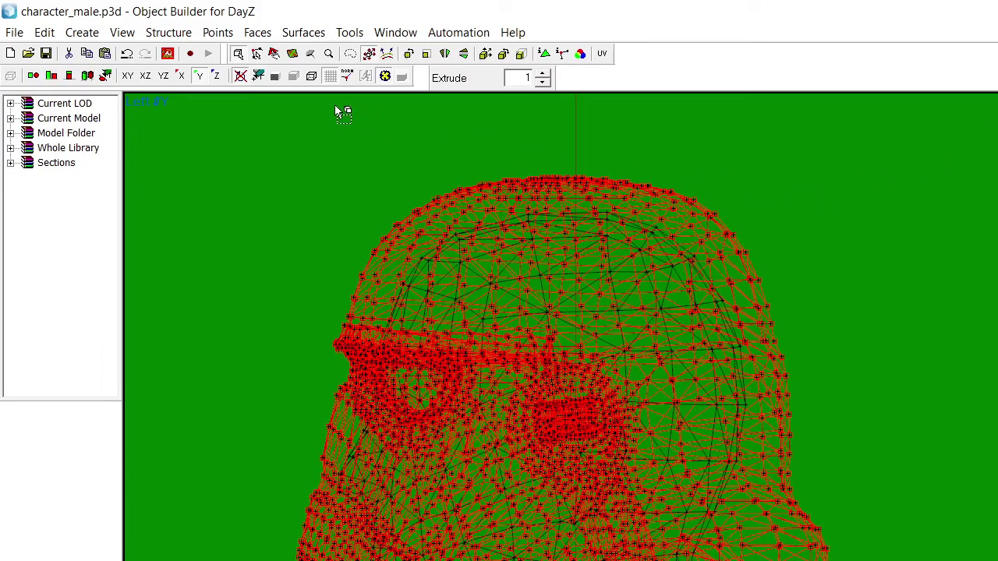
{"action": "left_click", "coordinate": [261, 76]}
{"action": "left_click", "coordinate": [103, 77]}
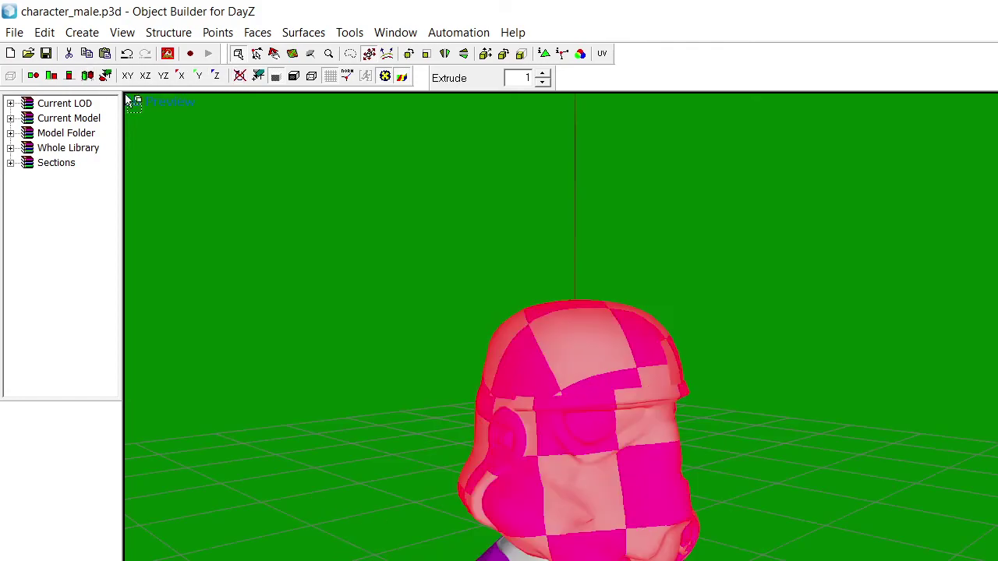
{"action": "left_click_drag", "start_coordinate": [747, 325], "coordinate": [747, 324]}
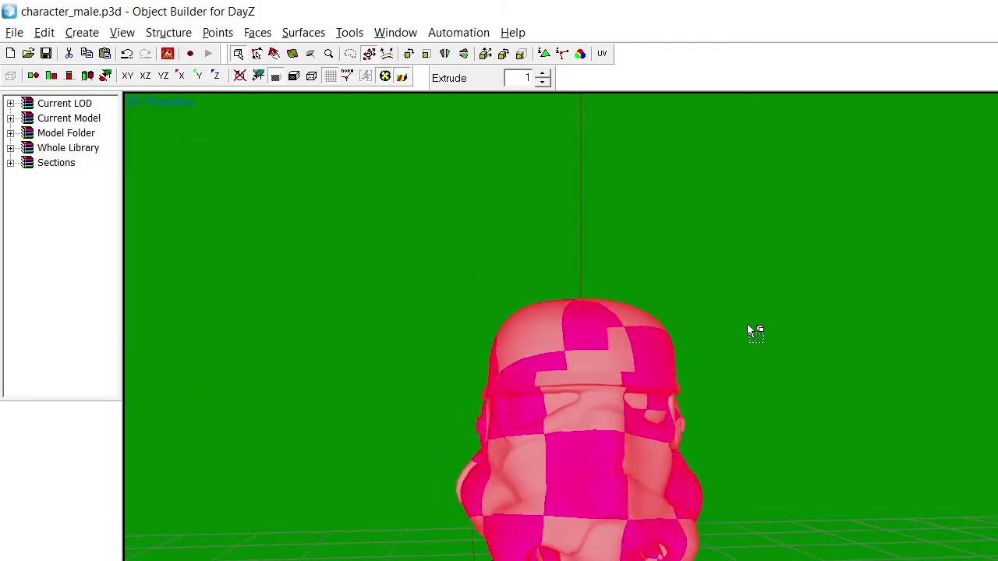
Undo pasting the helmet onto the male character and close character_male.p3d without saving it
{"action": "key", "text": "ctrl+z"}
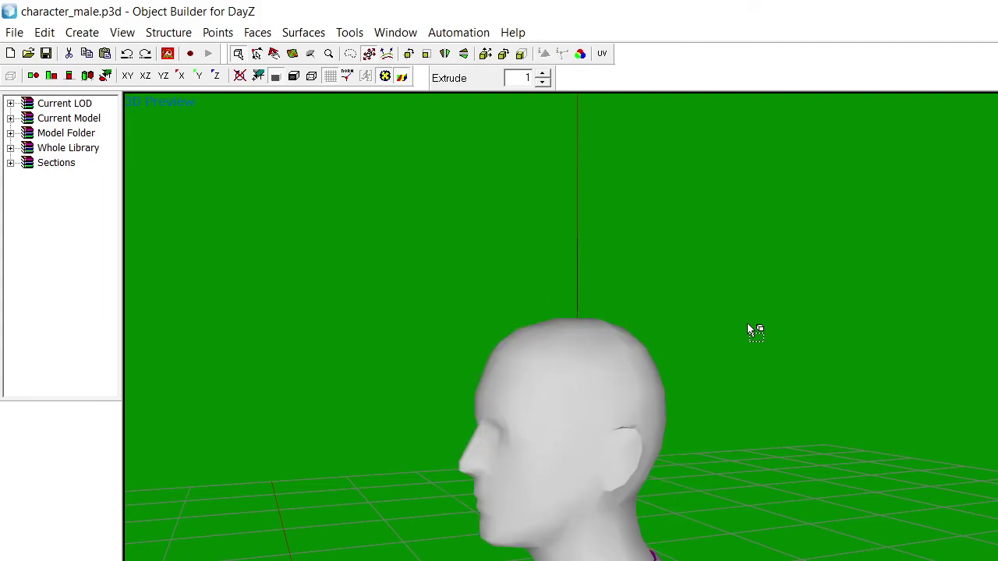
{"action": "mouse_move", "coordinate": [994, 226]}
{"action": "left_mouse_down"}
{"action": "mouse_move", "coordinate": [936, 265]}
{"action": "mouse_move", "coordinate": [997, 242]}
{"action": "left_mouse_up"}
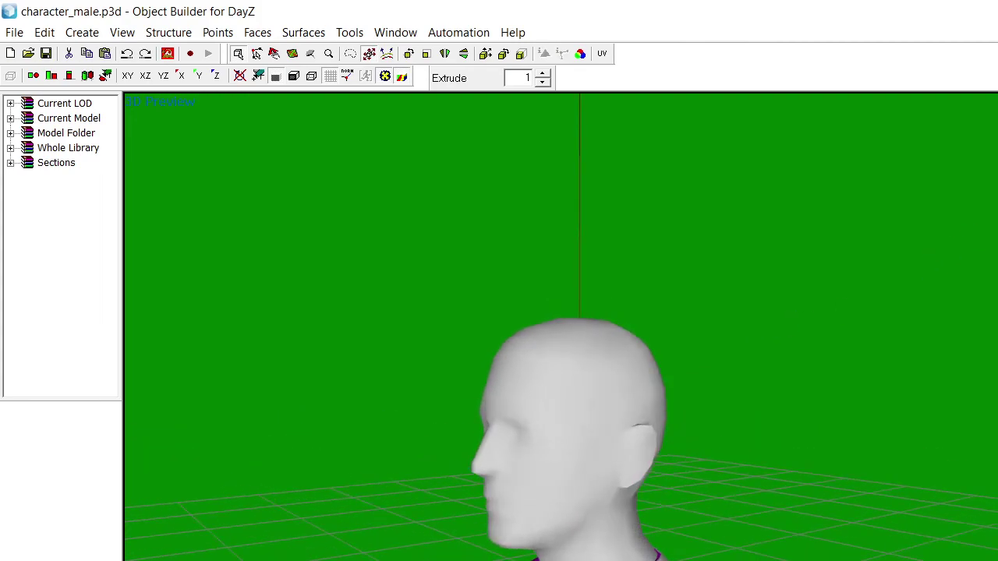
{"action": "key", "text": "alt+F4"}
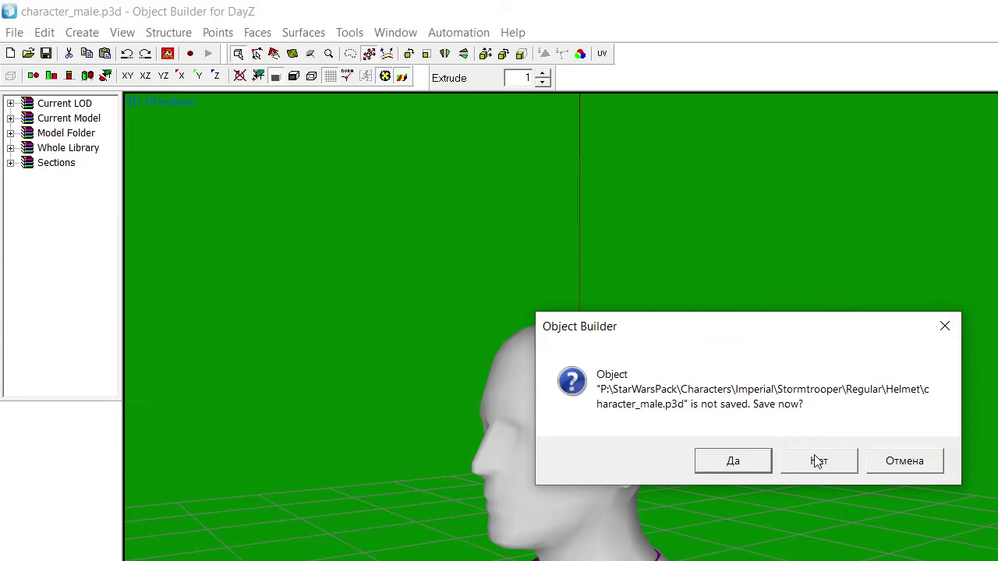
{"action": "left_click", "coordinate": [818, 458]}
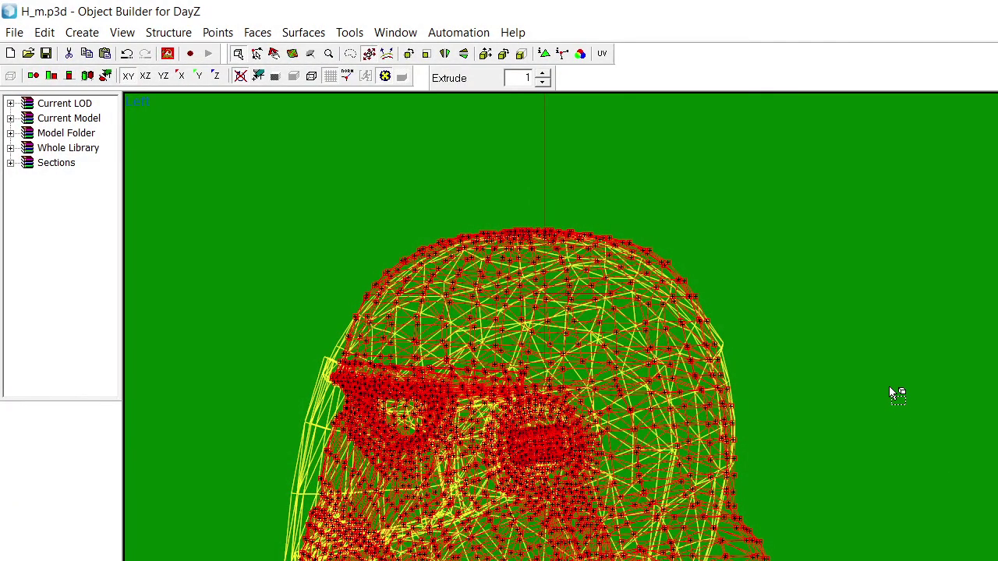
Deselect all points of the helmet mesh in H_m.p3d
{"action": "left_click_drag", "start_coordinate": [619, 303], "coordinate": [622, 281]}
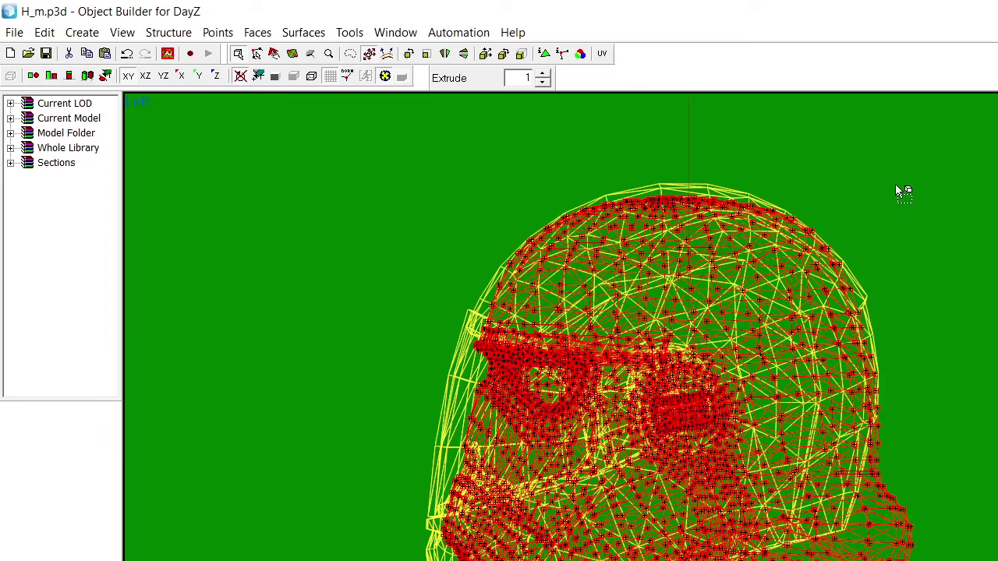
{"action": "left_click", "coordinate": [945, 524]}
{"action": "key", "text": "ctrl+a"}
{"action": "left_click", "coordinate": [945, 524]}
{"action": "key", "text": "ctrl+a"}
{"action": "key", "text": "ctrl+d"}
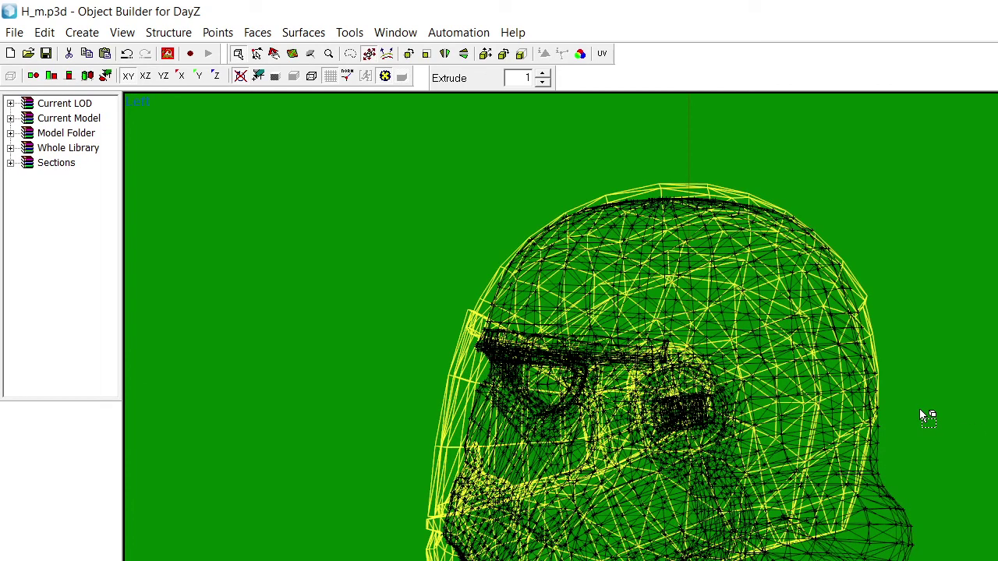
{"action": "left_click_drag", "start_coordinate": [779, 382], "coordinate": [857, 379]}
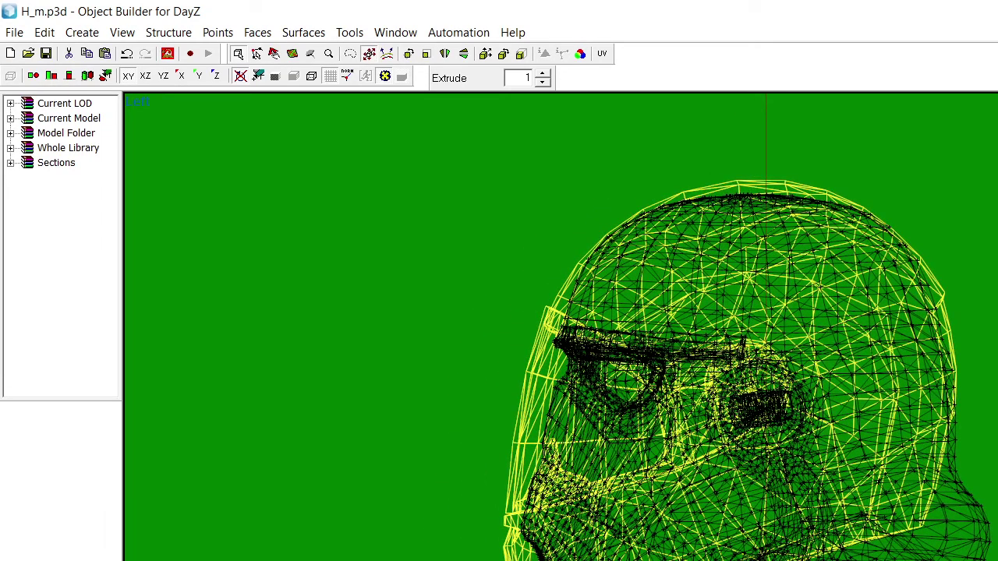
{"action": "key", "text": "alt+Tab"}
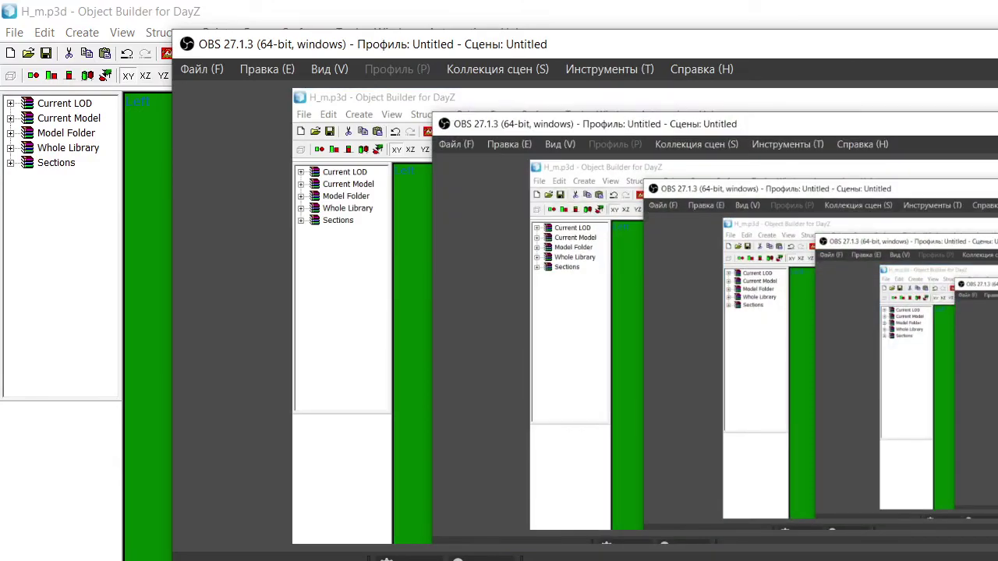
{"action": "key", "text": "alt+Tab"}
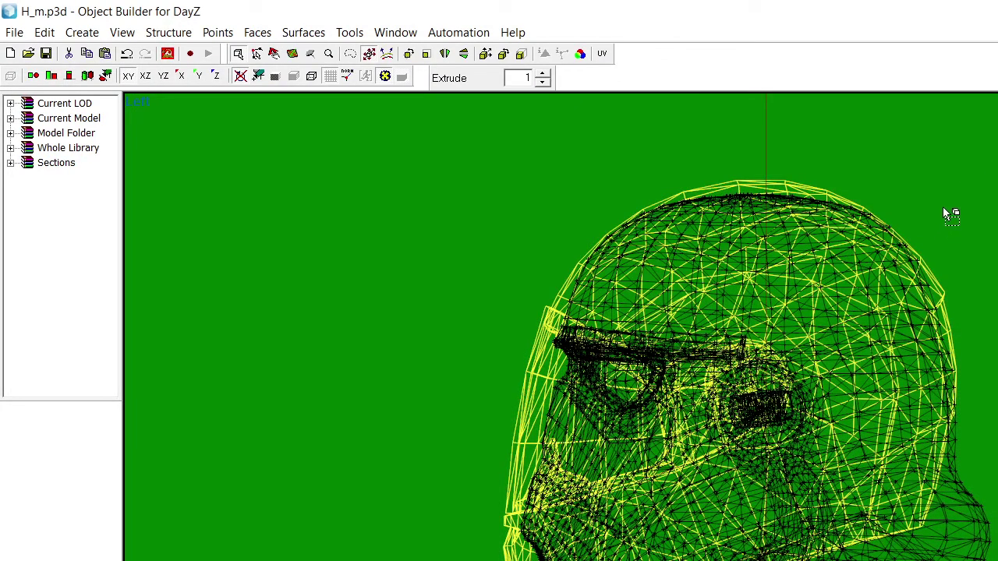
{"action": "left_click_drag", "start_coordinate": [560, 185], "coordinate": [563, 187]}
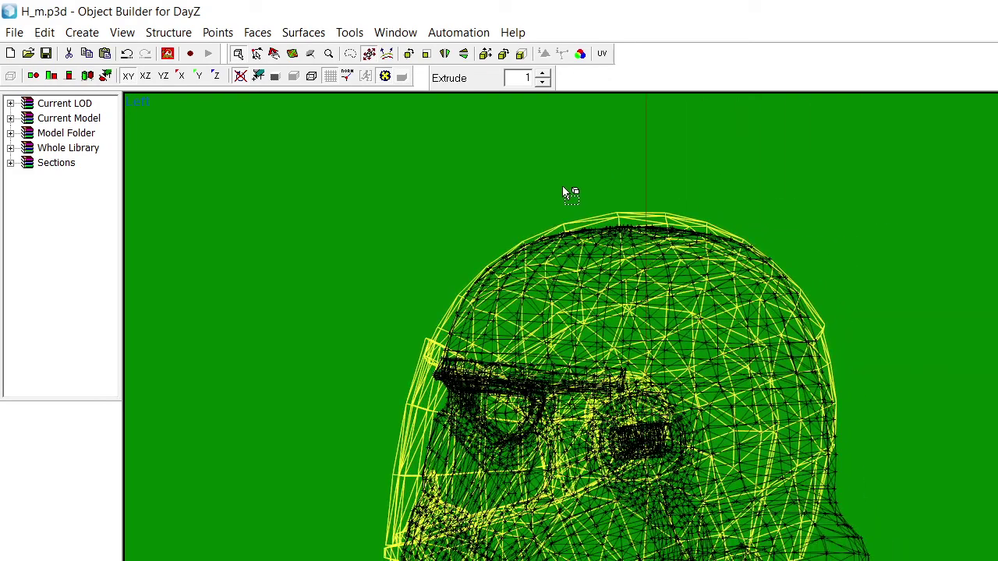
{"action": "left_click_drag", "start_coordinate": [653, 176], "coordinate": [653, 176]}
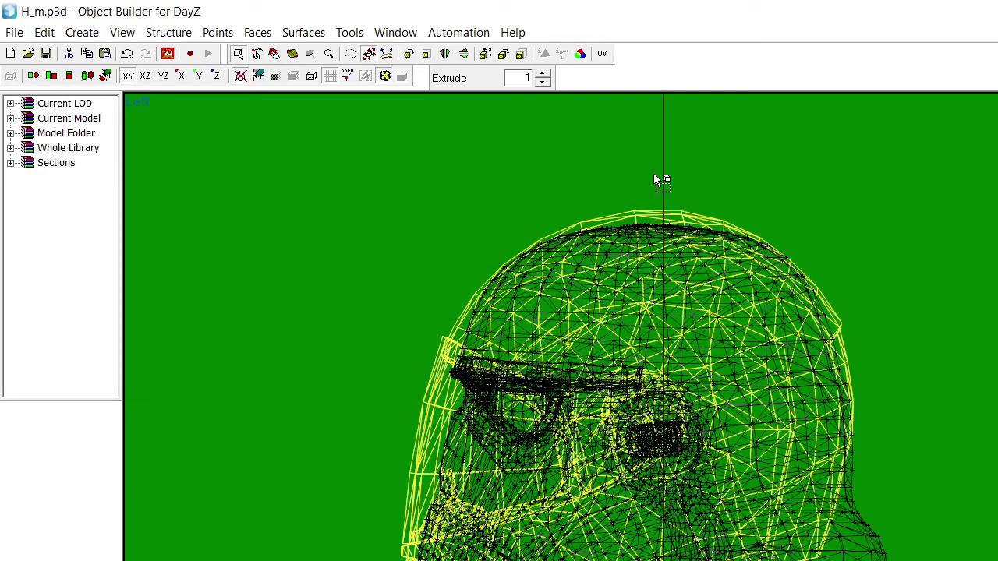
{"action": "left_click_drag", "start_coordinate": [670, 200], "coordinate": [668, 191]}
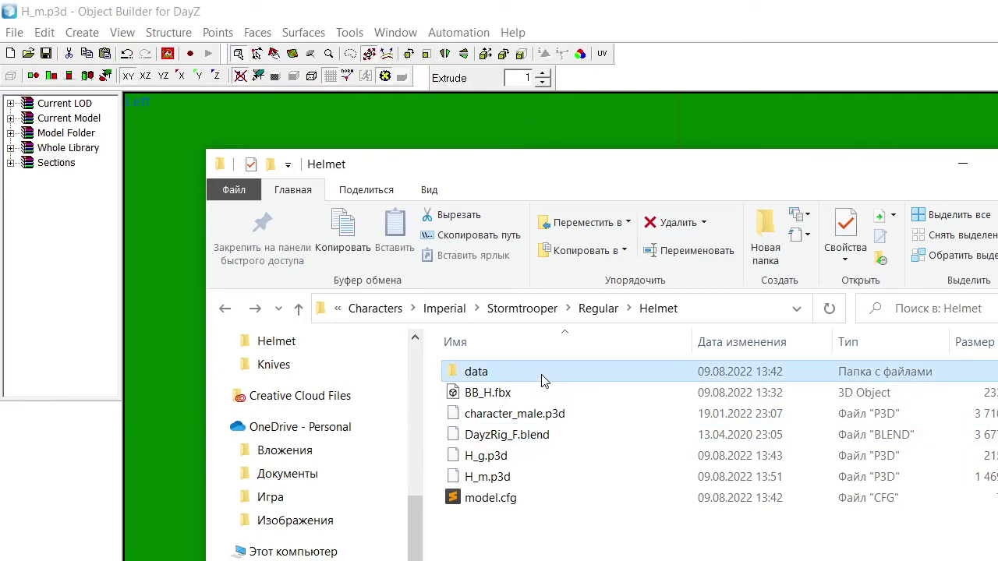
In File Explorer, open the Stormtrooper Helmet's data folder, and the data folder under P:\DZ\characters\headgear
{"action": "double_click", "coordinate": [541, 378]}
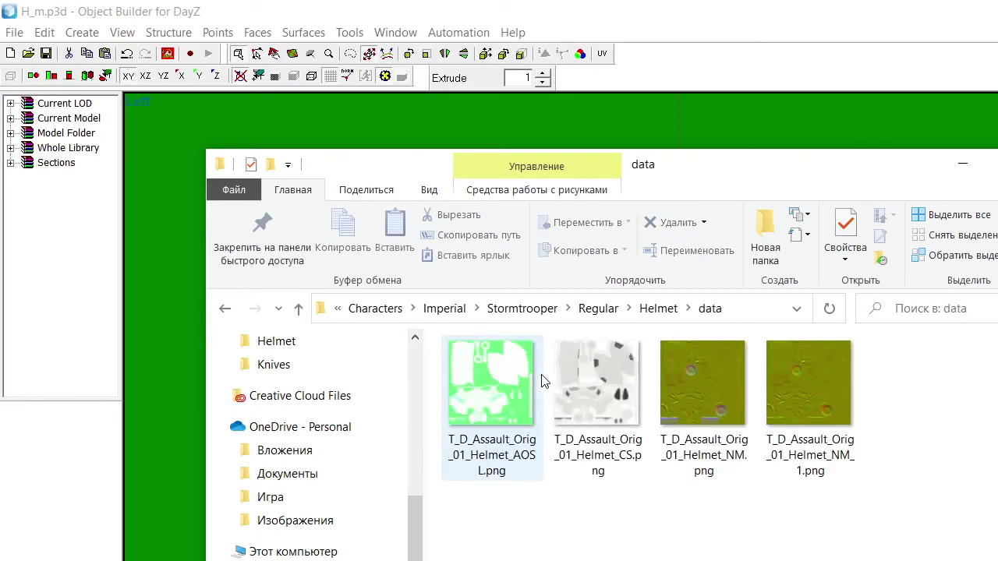
{"action": "scroll", "coordinate": [307, 494], "scroll_direction": "up", "scroll_amount": 5}
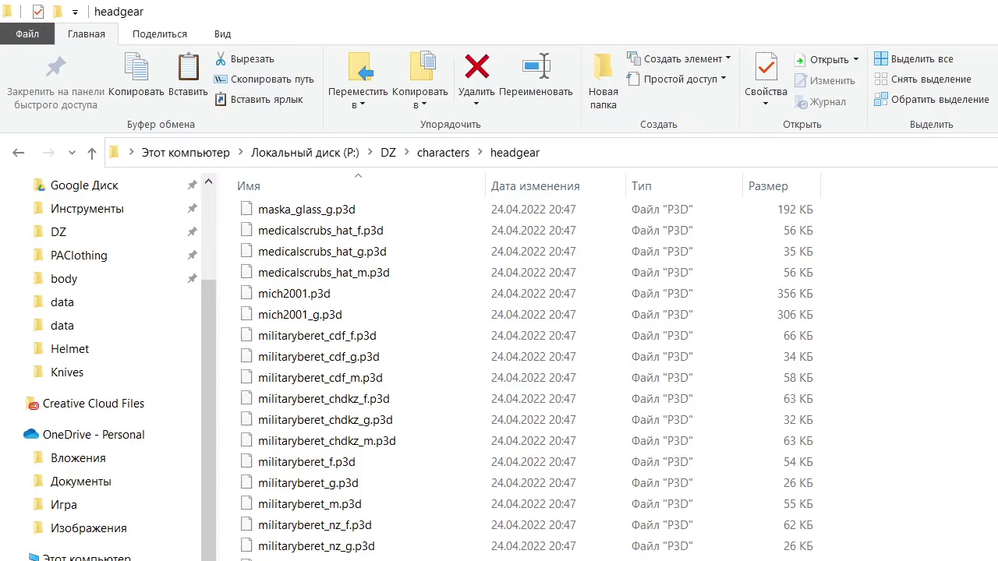
{"action": "scroll", "coordinate": [474, 408], "scroll_direction": "up", "scroll_amount": 20}
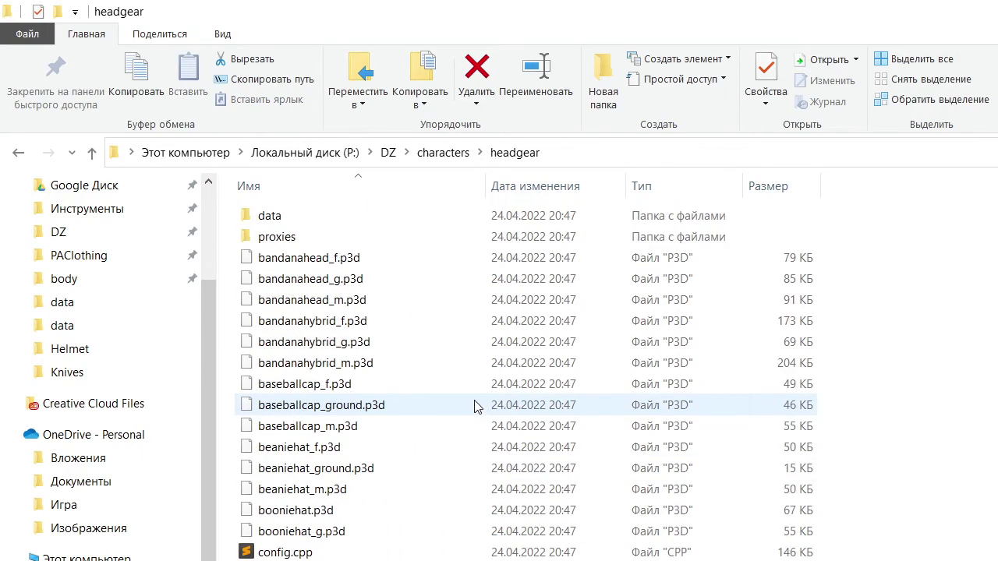
{"action": "double_click", "coordinate": [299, 216]}
Select motohelmet.rvmat, motohelmet_black_co.paa, motohelmet_damage.rvmat and motohelmet_destruct.rvmat in the headgear data folder
{"action": "scroll", "coordinate": [424, 482], "scroll_direction": "down", "scroll_amount": 10}
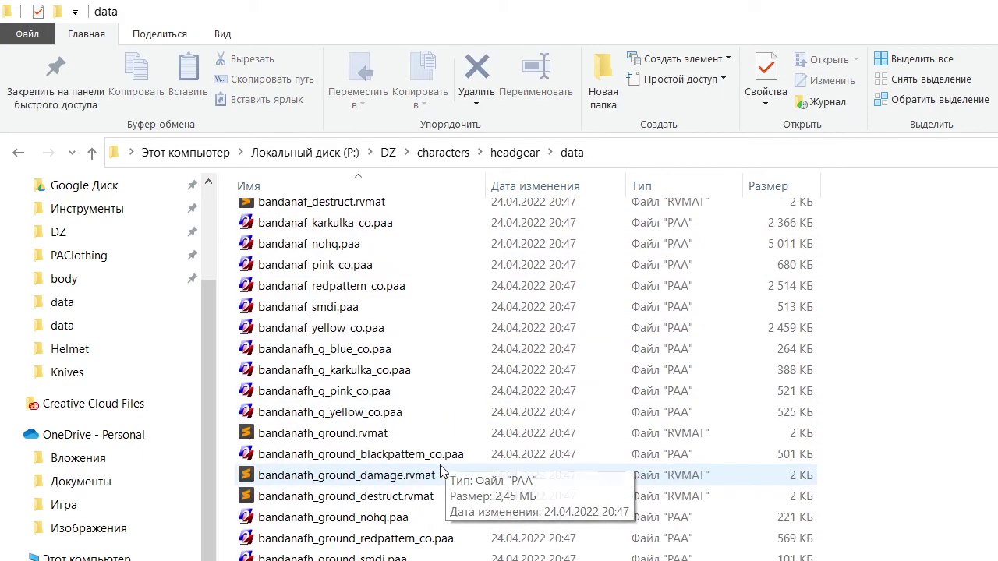
{"action": "scroll", "coordinate": [415, 487], "scroll_direction": "down", "scroll_amount": 20}
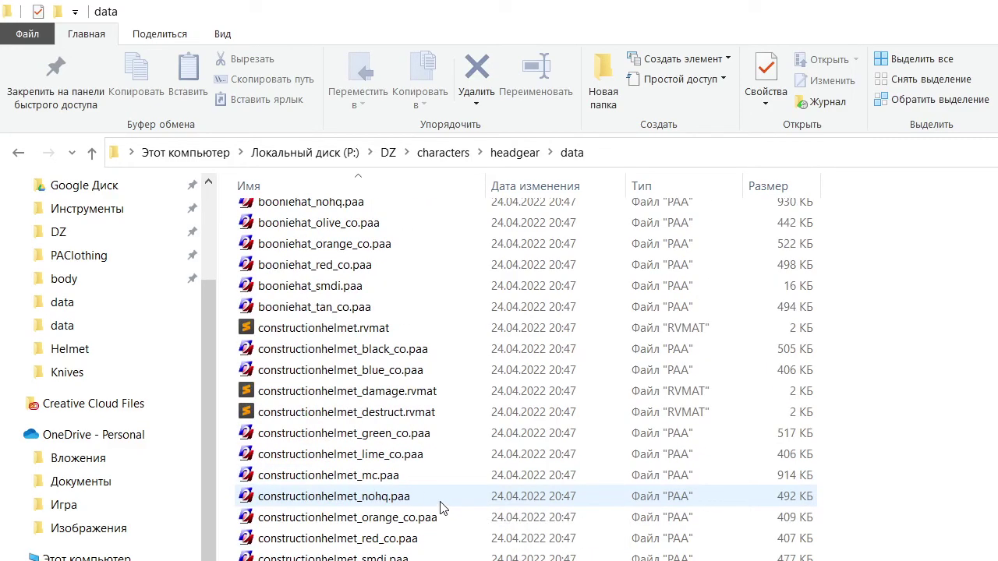
{"action": "scroll", "coordinate": [439, 489], "scroll_direction": "down", "scroll_amount": 12}
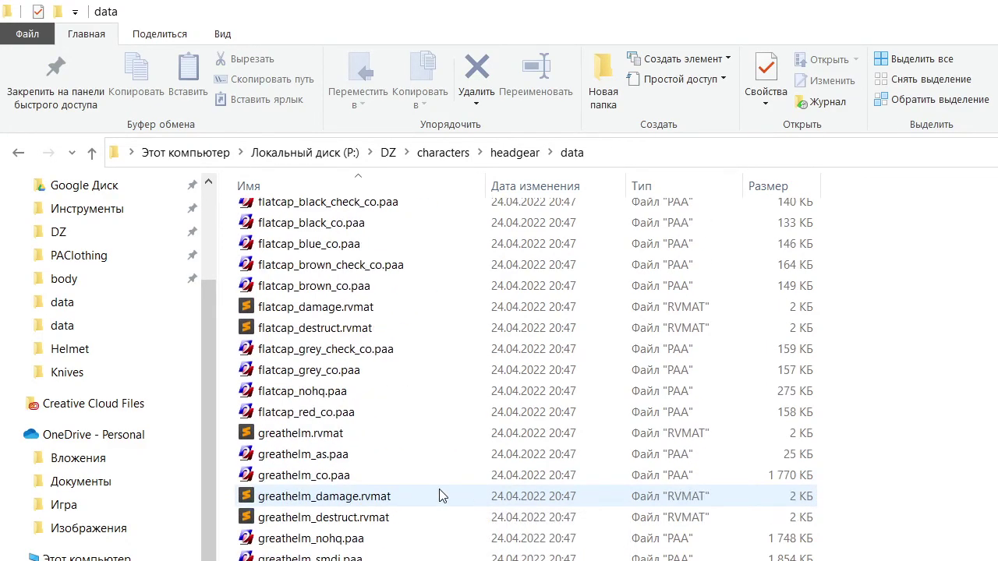
{"action": "scroll", "coordinate": [439, 496], "scroll_direction": "down", "scroll_amount": 10}
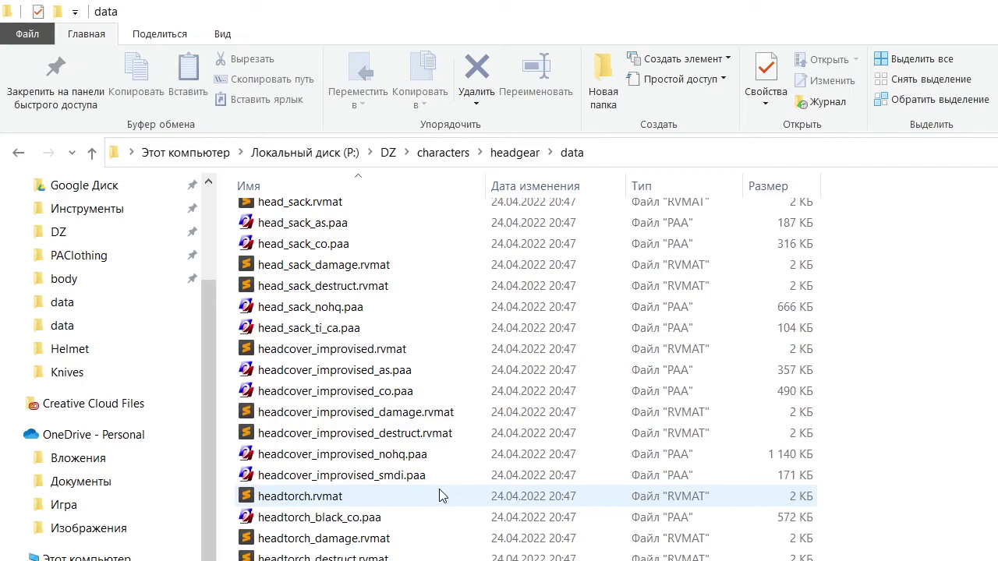
{"action": "scroll", "coordinate": [439, 496], "scroll_direction": "down", "scroll_amount": 12}
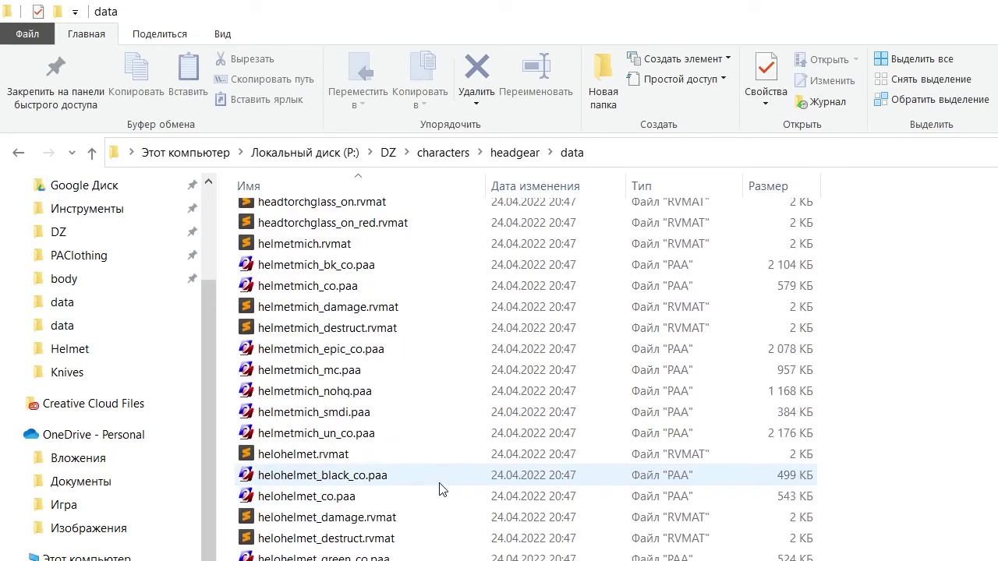
{"action": "scroll", "coordinate": [439, 490], "scroll_direction": "down", "scroll_amount": 16}
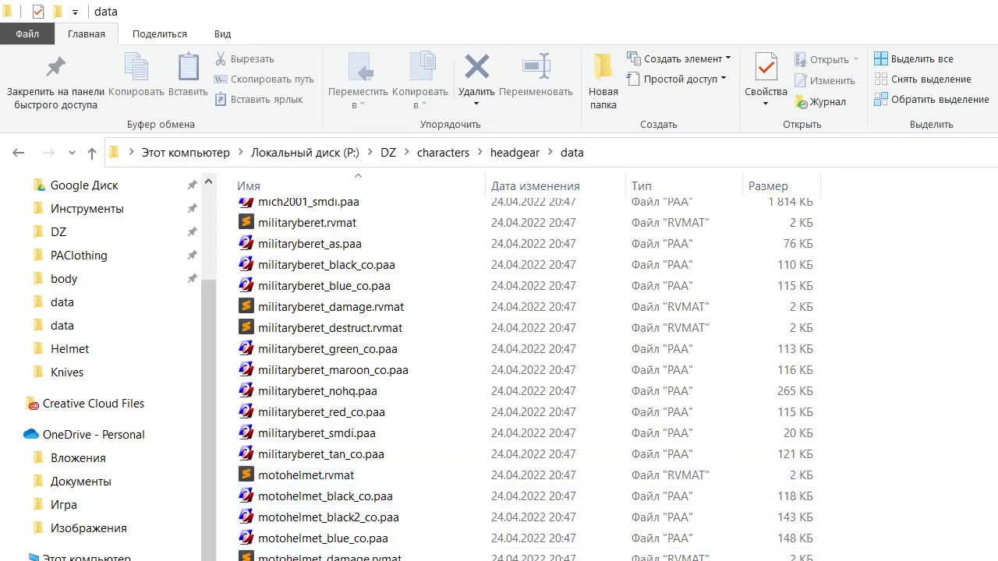
{"action": "left_click", "coordinate": [421, 560]}
{"action": "left_click", "coordinate": [421, 559], "text": "ctrl"}
{"action": "left_click", "coordinate": [362, 475], "text": "ctrl"}
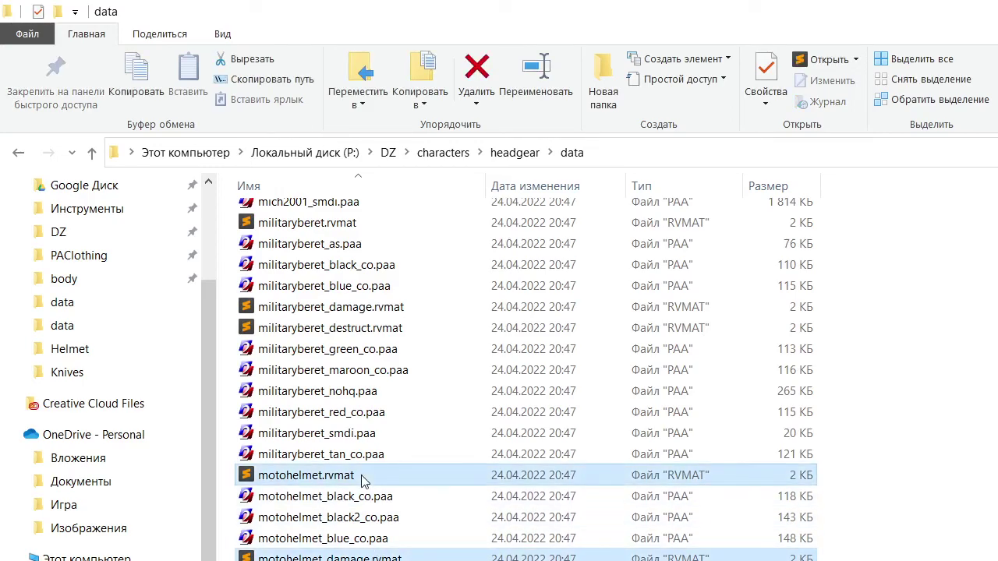
{"action": "left_click", "coordinate": [398, 497], "text": "ctrl"}
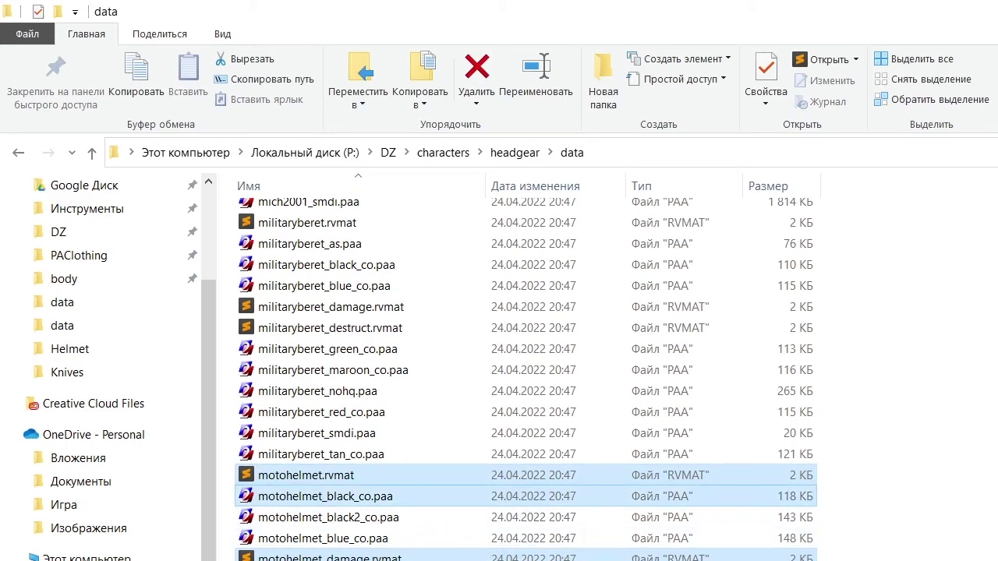
Add motohelmet_white_co.paa to the selected motohelmet files and copy them all into the Stormtrooper Helmet's data folder
{"action": "scroll", "coordinate": [525, 374], "scroll_direction": "down", "scroll_amount": 1}
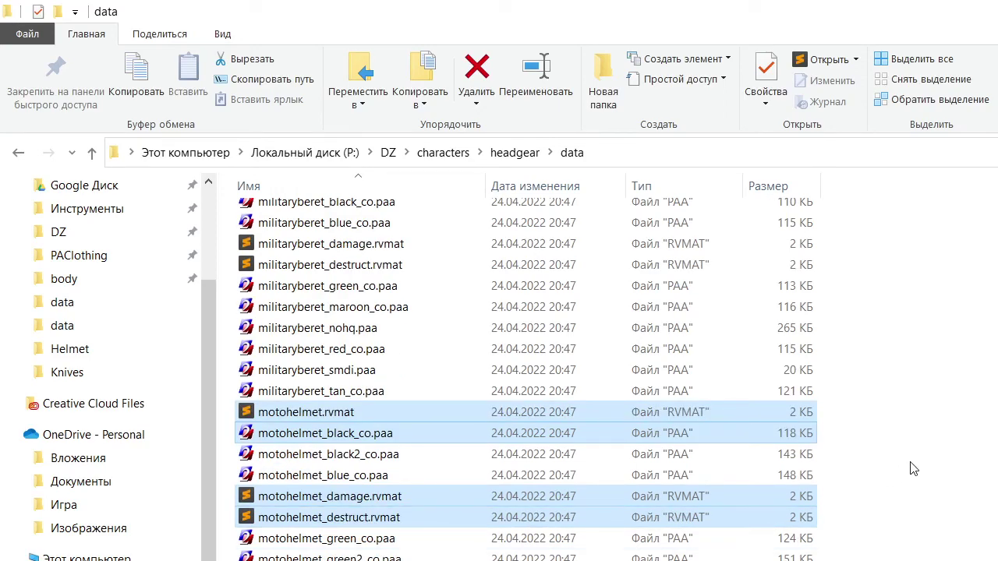
{"action": "key", "text": "ctrl+c"}
{"action": "scroll", "coordinate": [608, 519], "scroll_direction": "down", "scroll_amount": 1}
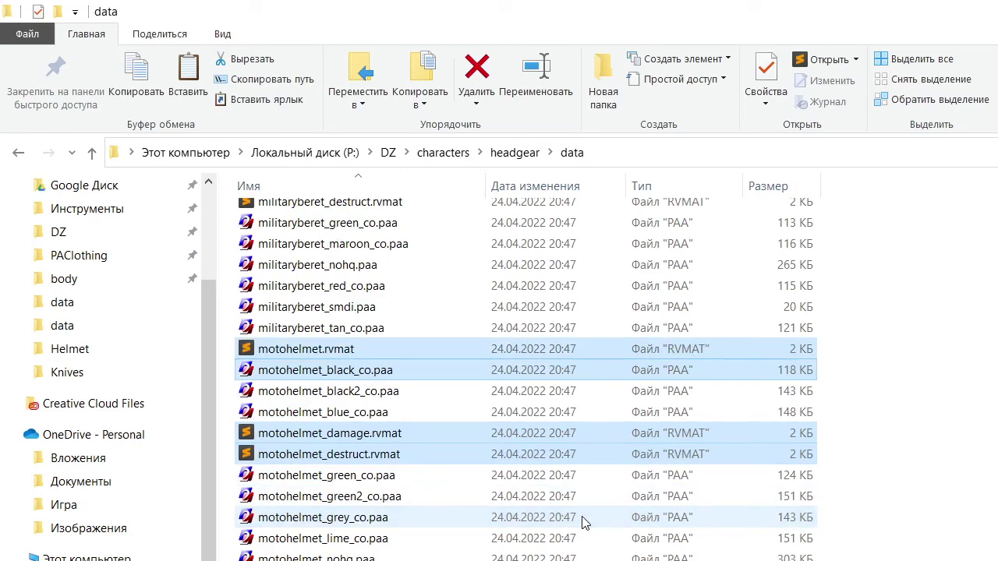
{"action": "scroll", "coordinate": [546, 538], "scroll_direction": "down", "scroll_amount": 2}
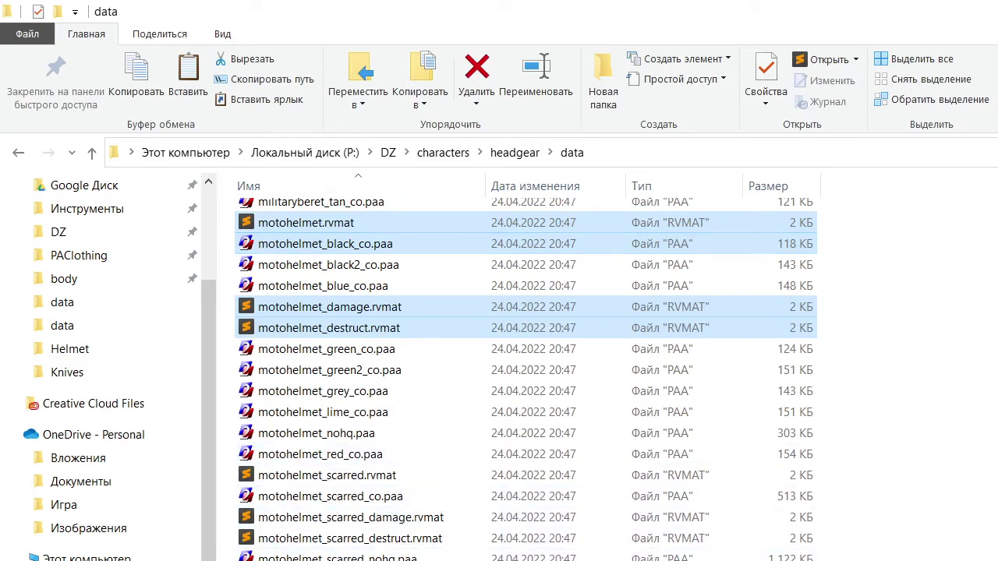
{"action": "scroll", "coordinate": [526, 374], "scroll_direction": "down", "scroll_amount": 2}
{"action": "left_click", "coordinate": [326, 539]}
{"action": "scroll", "coordinate": [527, 374], "scroll_direction": "down", "scroll_amount": 3}
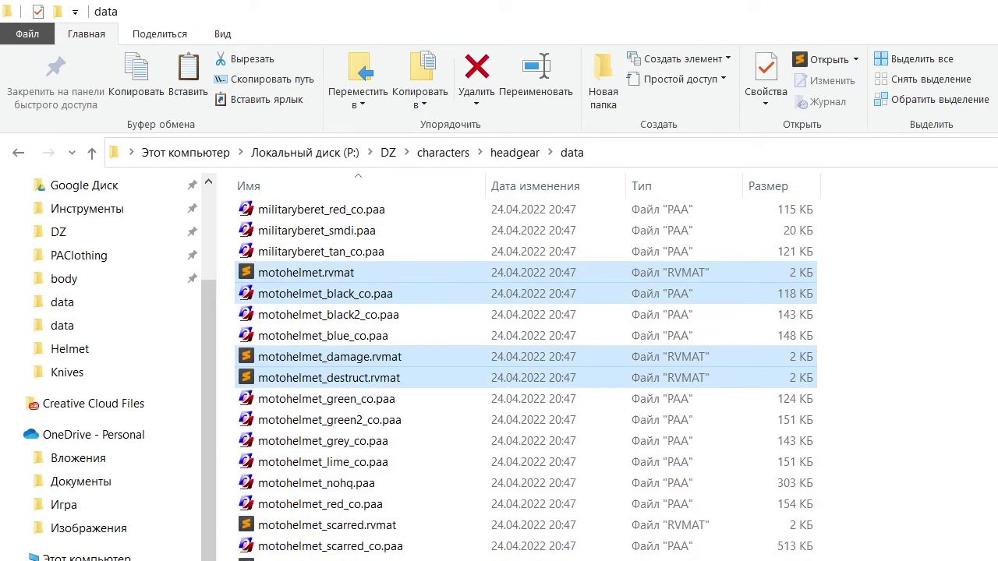
{"action": "scroll", "coordinate": [331, 466], "scroll_direction": "up", "scroll_amount": 3}
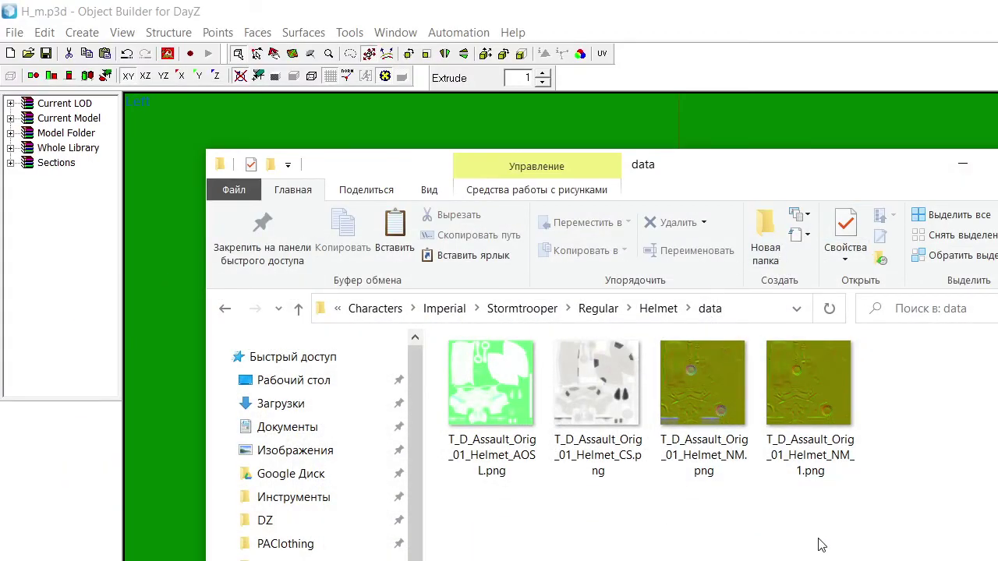
{"action": "key", "text": "ctrl+v"}
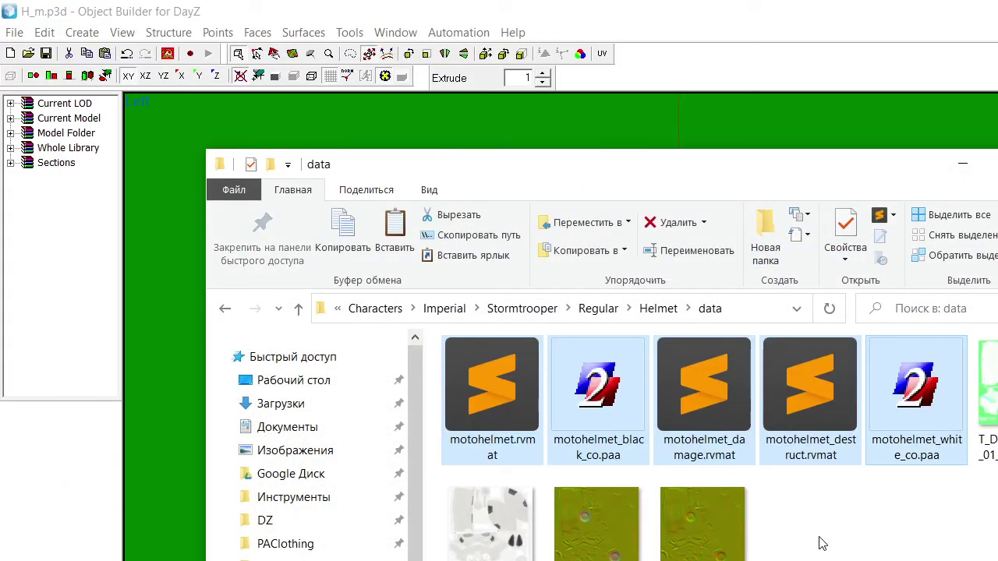
Permanently delete motohelmet_black_co.paa from the Stormtrooper Helmet's data folder
{"action": "left_click", "coordinate": [615, 382]}
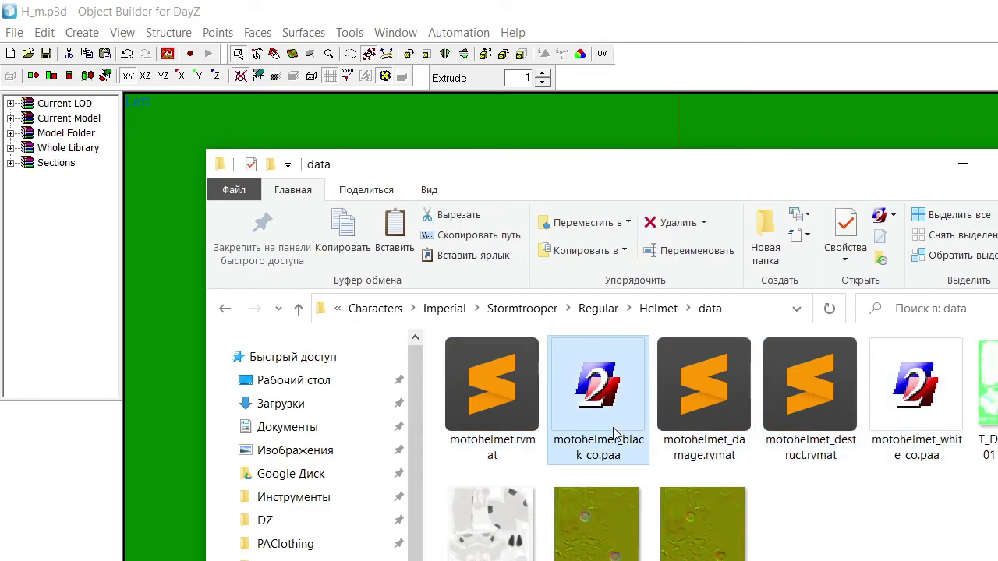
{"action": "key", "text": "shift+Delete"}
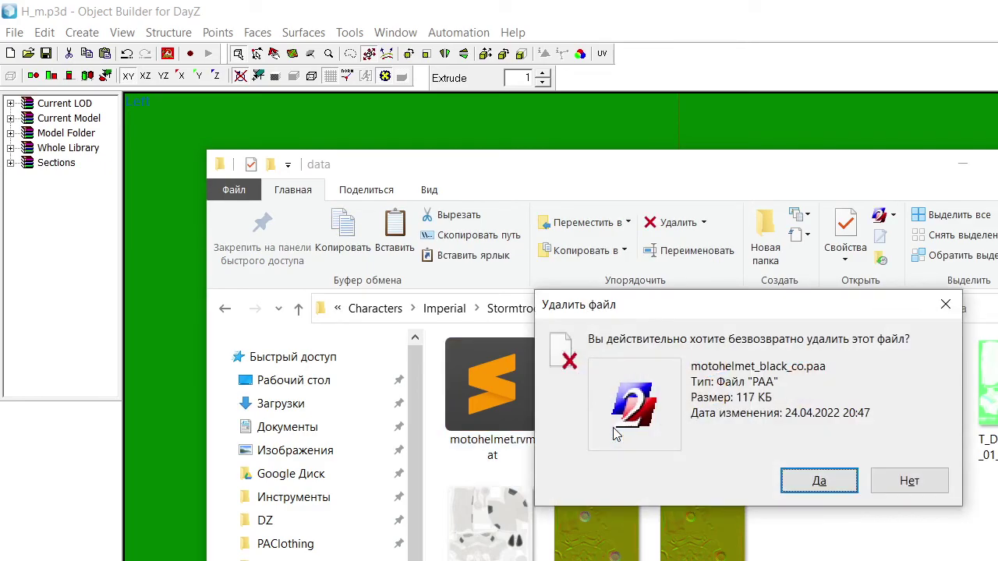
{"action": "left_click", "coordinate": [820, 481]}
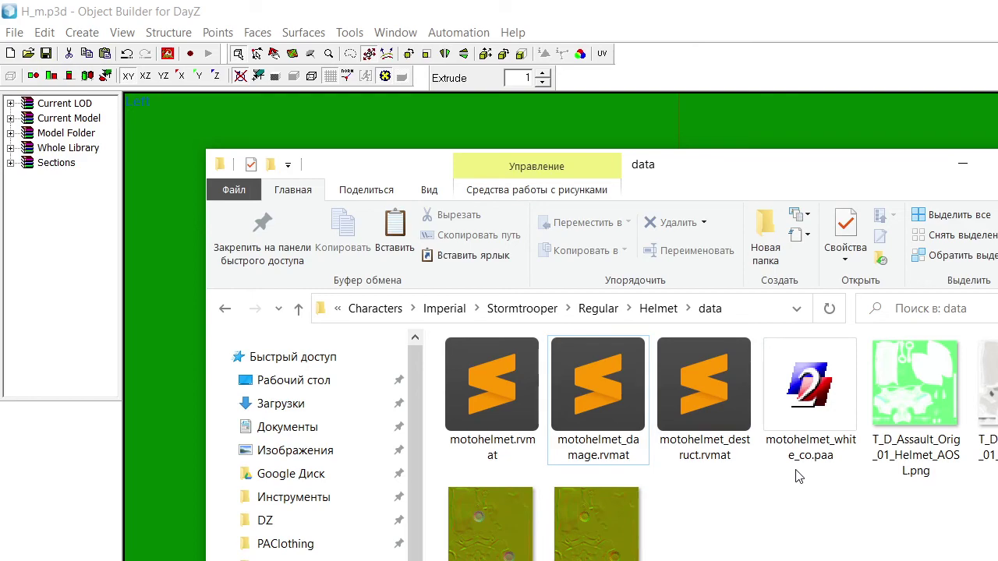
Open motohelmet.rvmat in Sublime Text, close model.cfg, examine the material's texture stages, and return to the helmet's data folder
{"action": "double_click", "coordinate": [537, 421]}
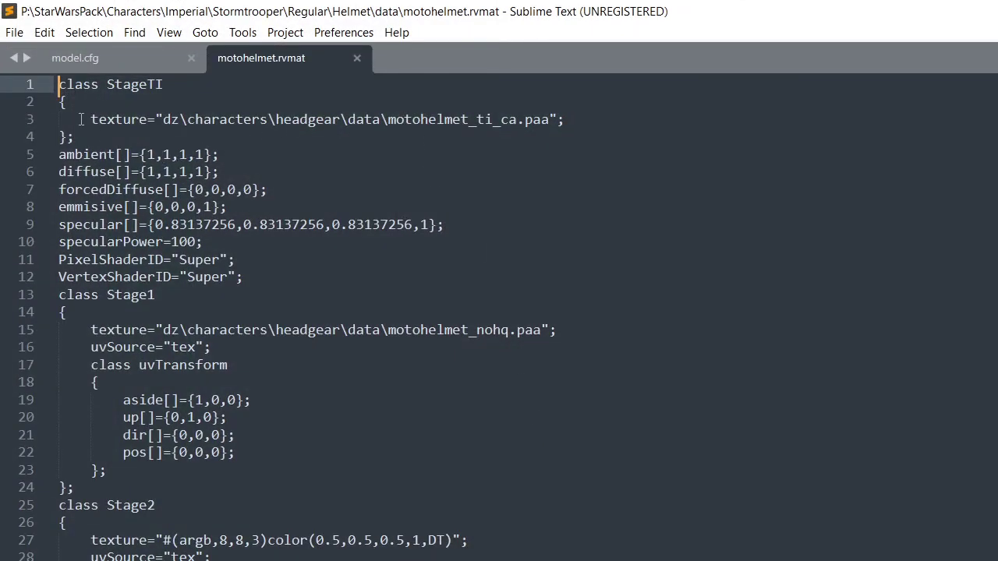
{"action": "scroll", "coordinate": [150, 155], "scroll_direction": "down", "scroll_amount": 2}
{"action": "scroll", "coordinate": [149, 154], "scroll_direction": "up", "scroll_amount": 2}
{"action": "left_click", "coordinate": [175, 57]}
{"action": "left_click", "coordinate": [193, 57]}
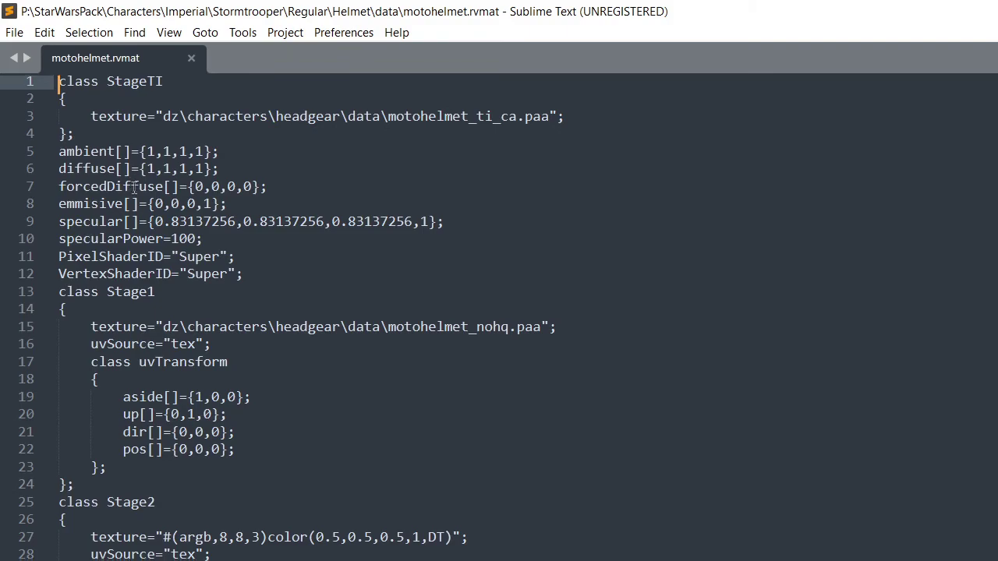
{"action": "scroll", "coordinate": [133, 188], "scroll_direction": "down", "scroll_amount": 18}
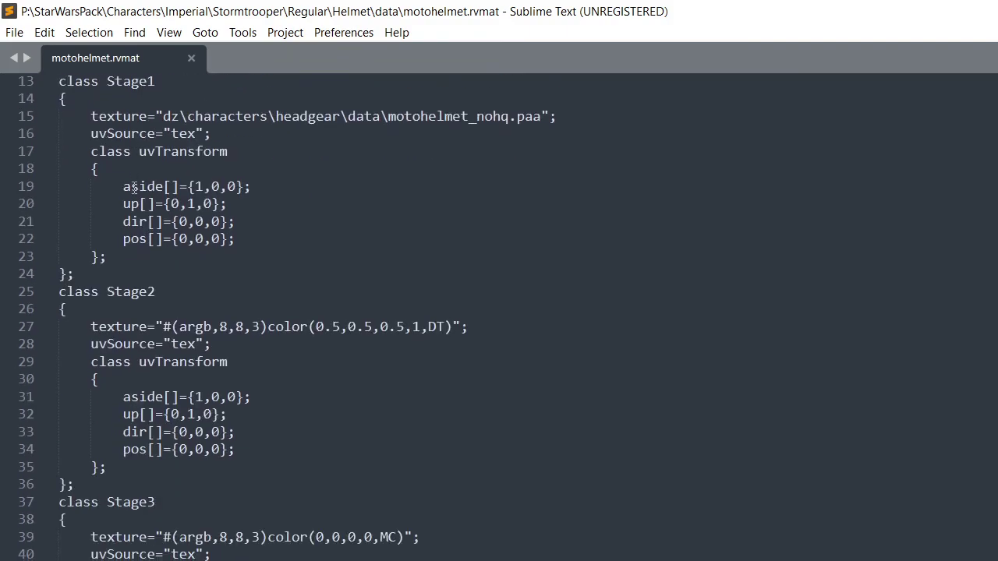
{"action": "left_click", "coordinate": [187, 62]}
{"action": "key", "text": "alt+Tab"}
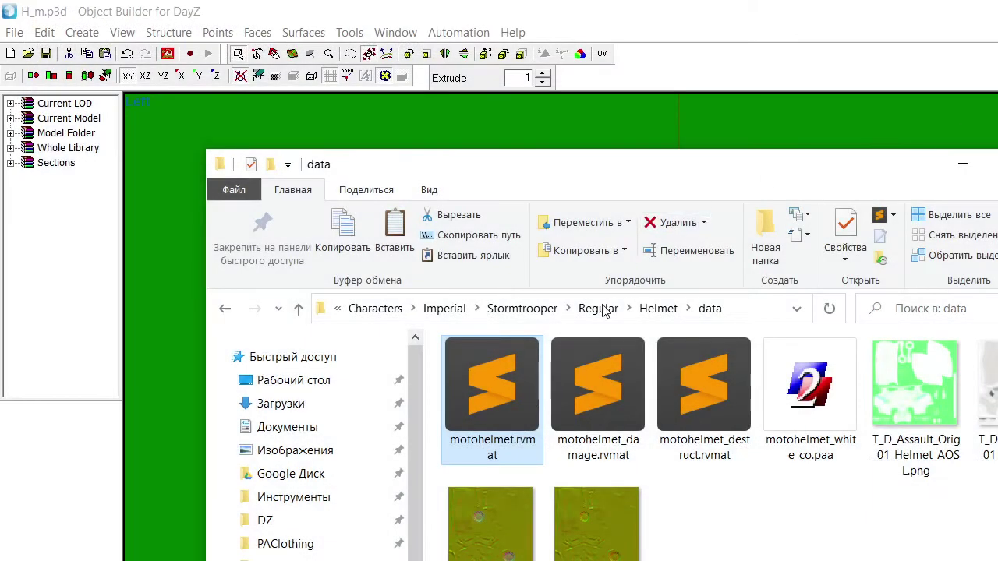
Open motohelmet_white_co.paa from the data folder in Texture Viewer and examine the vanilla colour texture
{"action": "left_click", "coordinate": [598, 403]}
{"action": "left_click", "coordinate": [719, 372]}
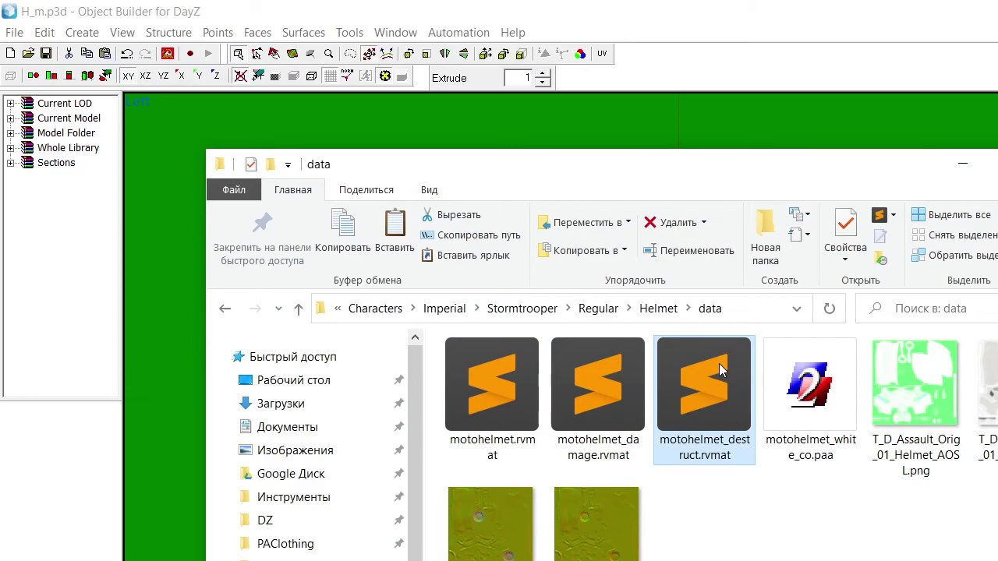
{"action": "double_click", "coordinate": [811, 384]}
{"action": "scroll", "coordinate": [218, 269], "scroll_direction": "down", "scroll_amount": 3}
{"action": "scroll", "coordinate": [366, 285], "scroll_direction": "up", "scroll_amount": 3}
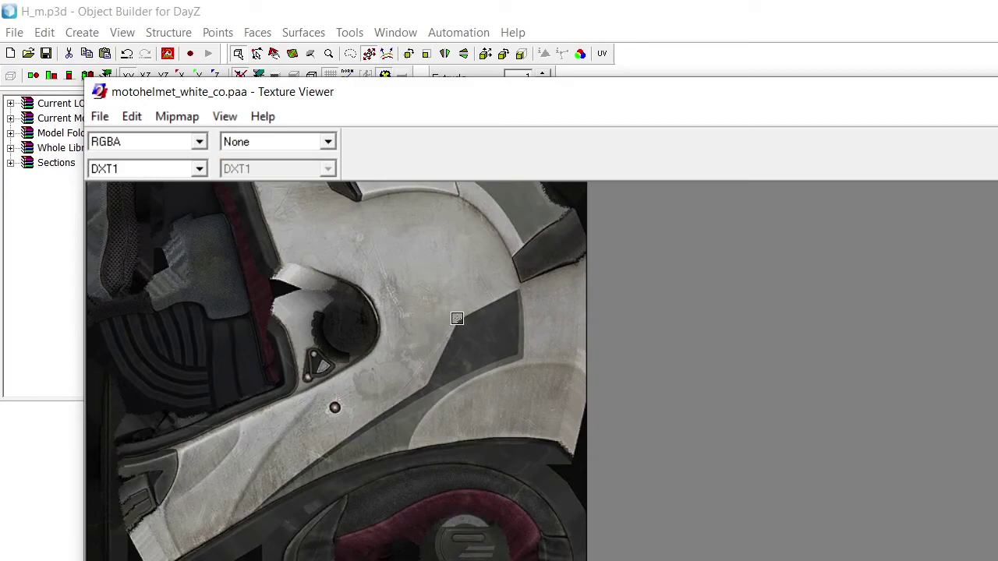
{"action": "scroll", "coordinate": [460, 318], "scroll_direction": "up", "scroll_amount": 1}
{"action": "scroll", "coordinate": [275, 307], "scroll_direction": "down", "scroll_amount": 3}
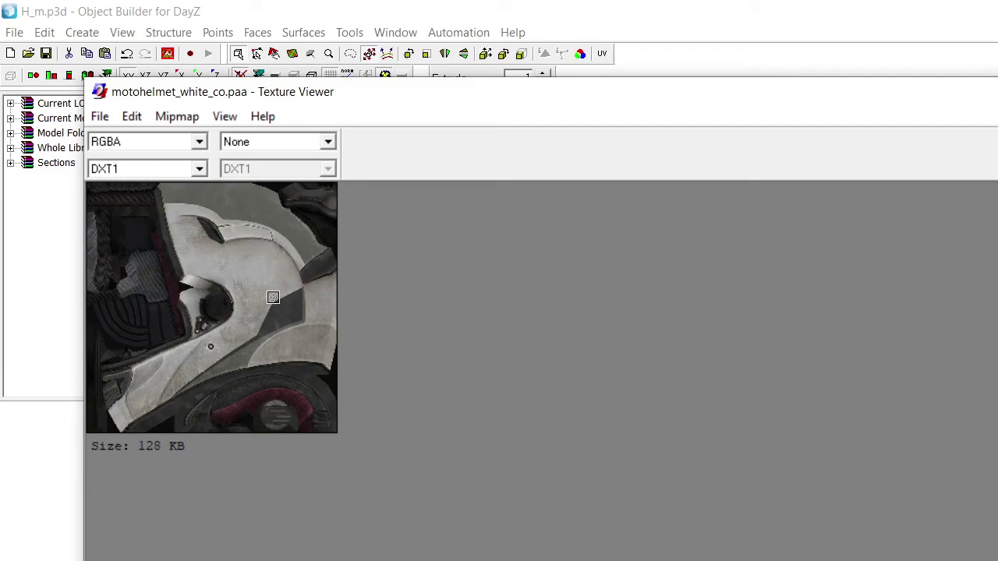
Load T_D_Assault_Orig_01_Helmet_CS.png into Texture Viewer, bring up the Save As dialog for it, and close the viewer
{"action": "left_click_drag", "start_coordinate": [982, 98], "coordinate": [997, 534]}
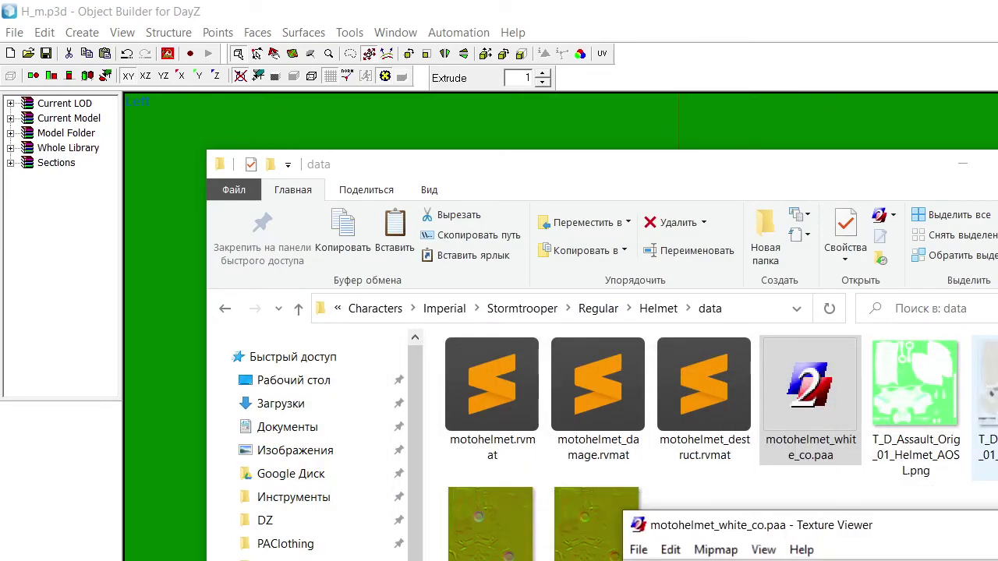
{"action": "left_click_drag", "start_coordinate": [994, 405], "coordinate": [994, 557]}
{"action": "left_click", "coordinate": [639, 550]}
{"action": "left_click", "coordinate": [639, 549]}
{"action": "left_click", "coordinate": [638, 550]}
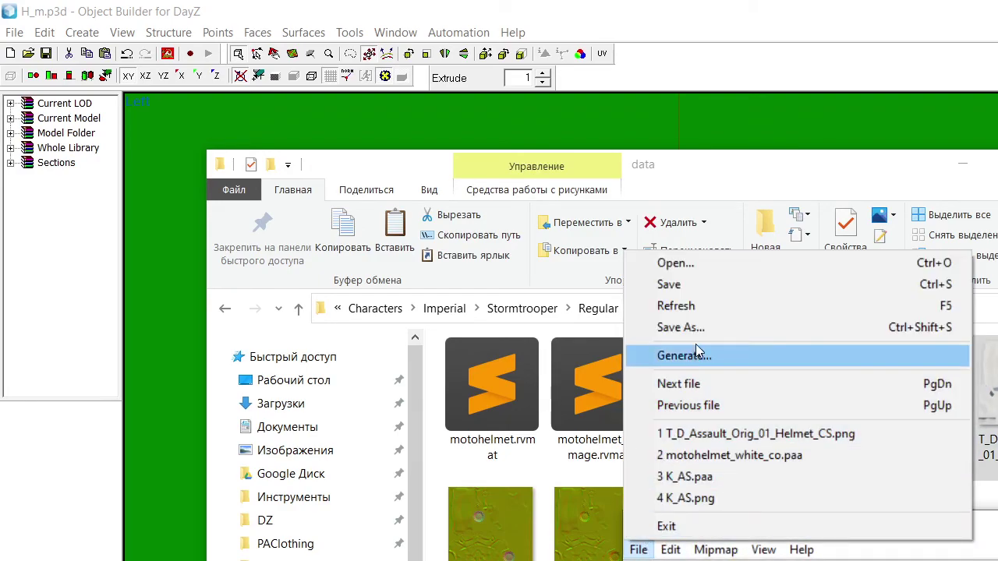
{"action": "left_click", "coordinate": [680, 327]}
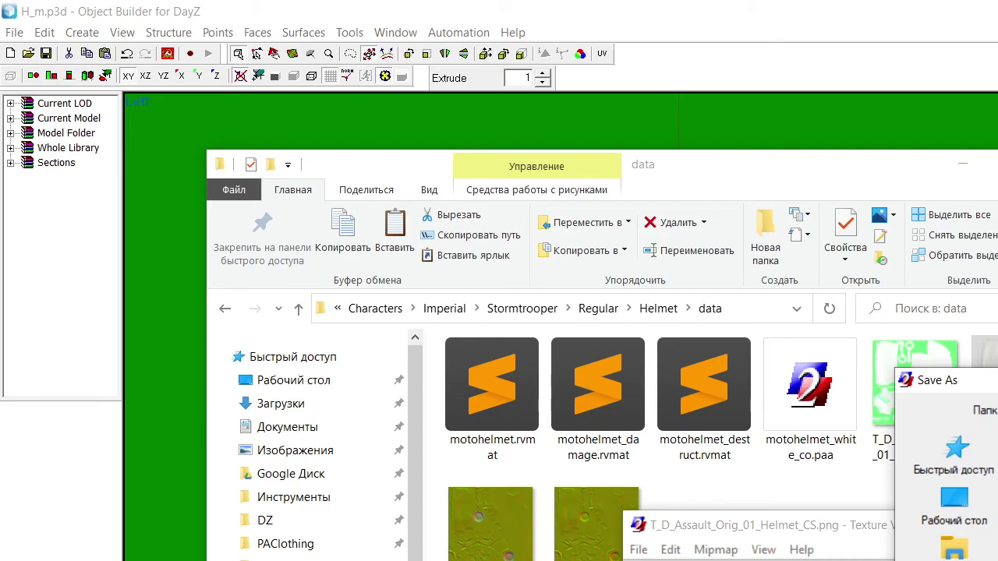
{"action": "key", "text": "Return"}
{"action": "left_click_drag", "start_coordinate": [997, 527], "coordinate": [632, 344]}
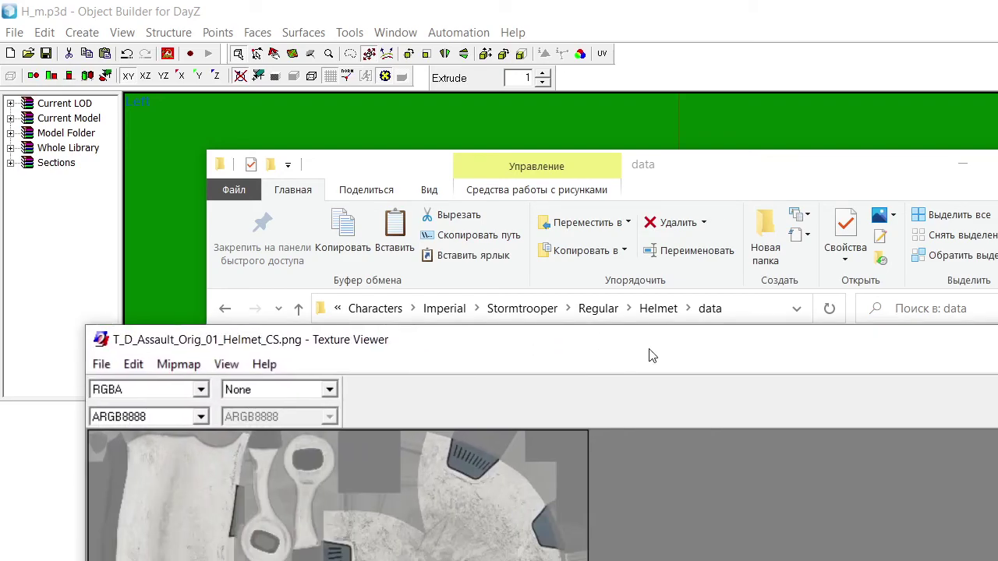
{"action": "key", "text": "alt+F4"}
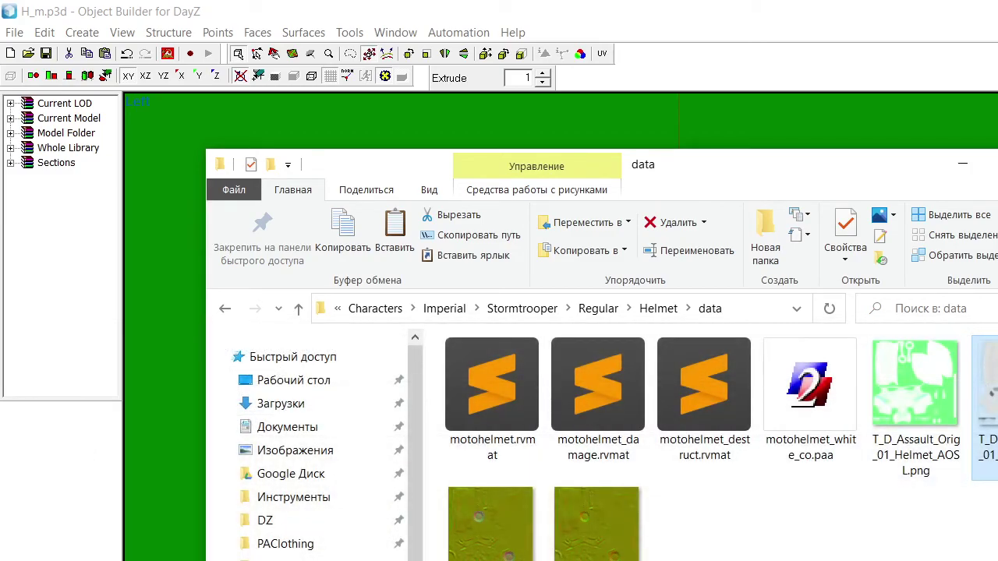
Open T_D_Assault_Orig_01_Helmet_CS.png in Photoshop without colour management and inspect its semi-transparent areas up close
{"action": "key", "text": "Return"}
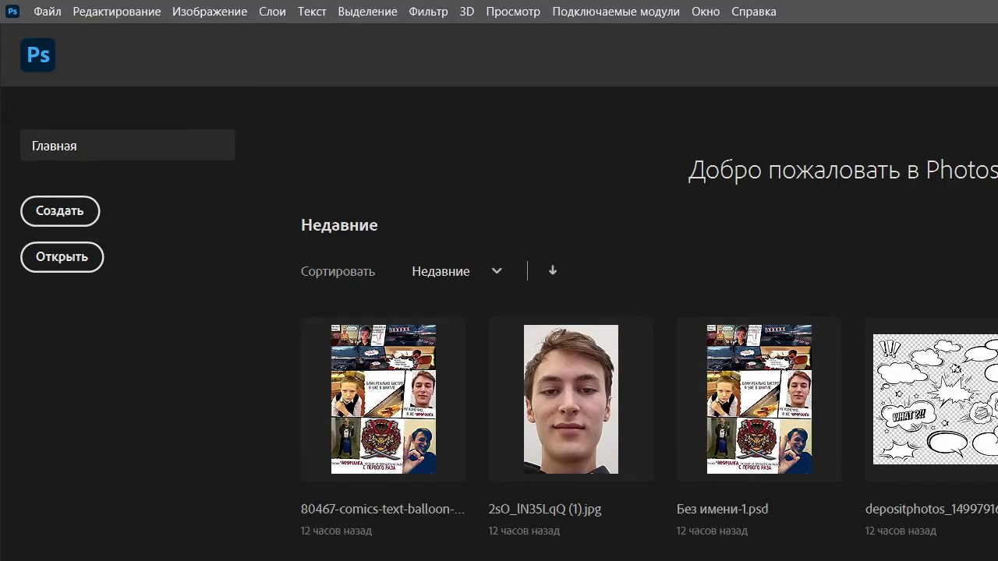
{"action": "key", "text": "alt+Tab"}
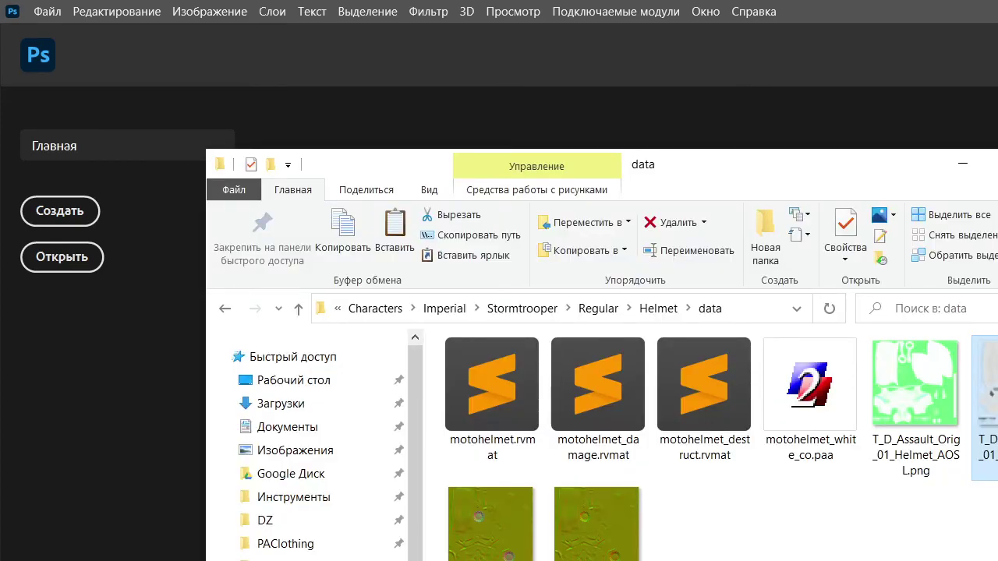
{"action": "left_click_drag", "start_coordinate": [984, 401], "coordinate": [76, 384]}
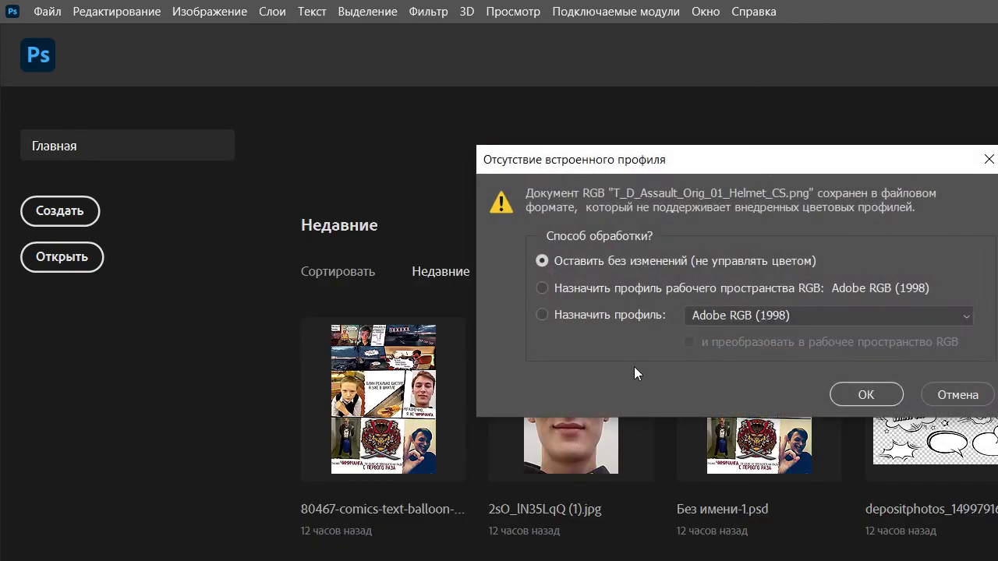
{"action": "left_click", "coordinate": [870, 392]}
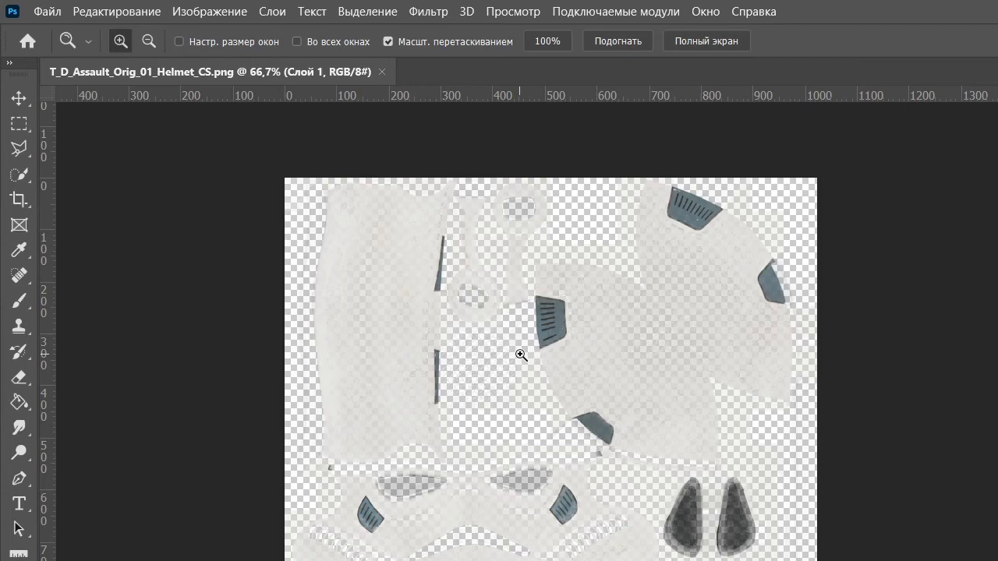
{"action": "left_click", "coordinate": [477, 429]}
{"action": "left_click", "coordinate": [463, 486]}
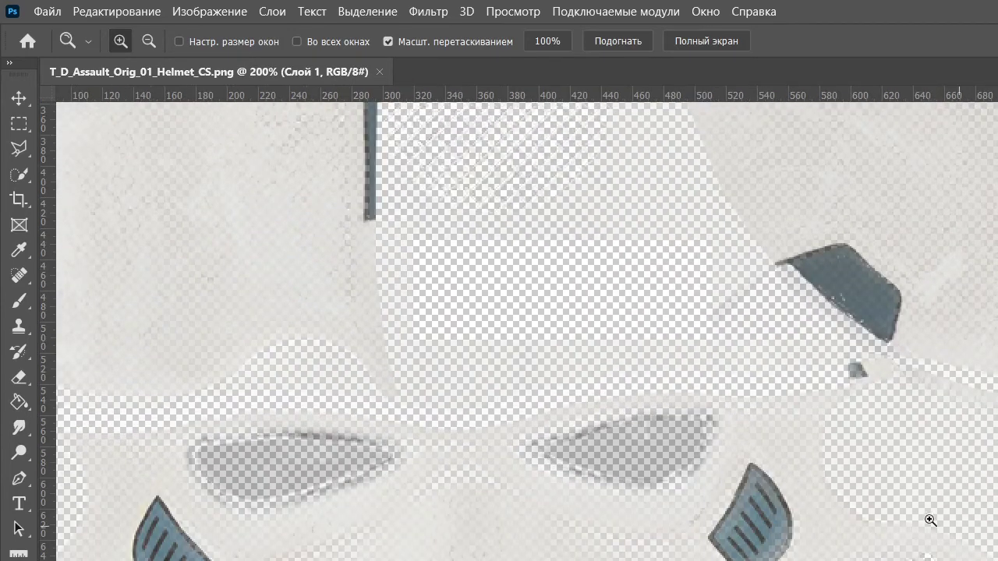
{"action": "left_click", "coordinate": [537, 440], "text": "alt"}
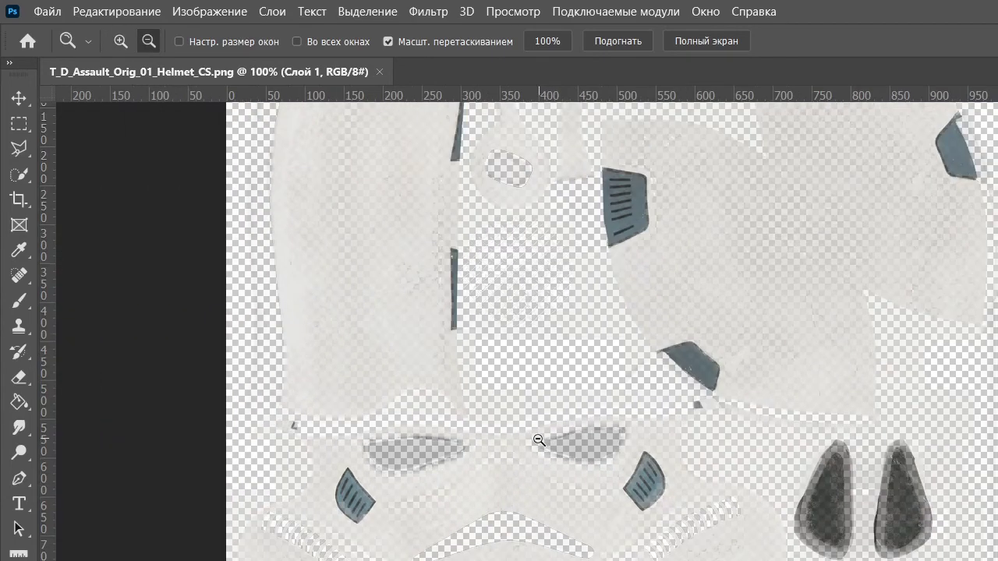
{"action": "left_click", "coordinate": [537, 440], "text": "alt"}
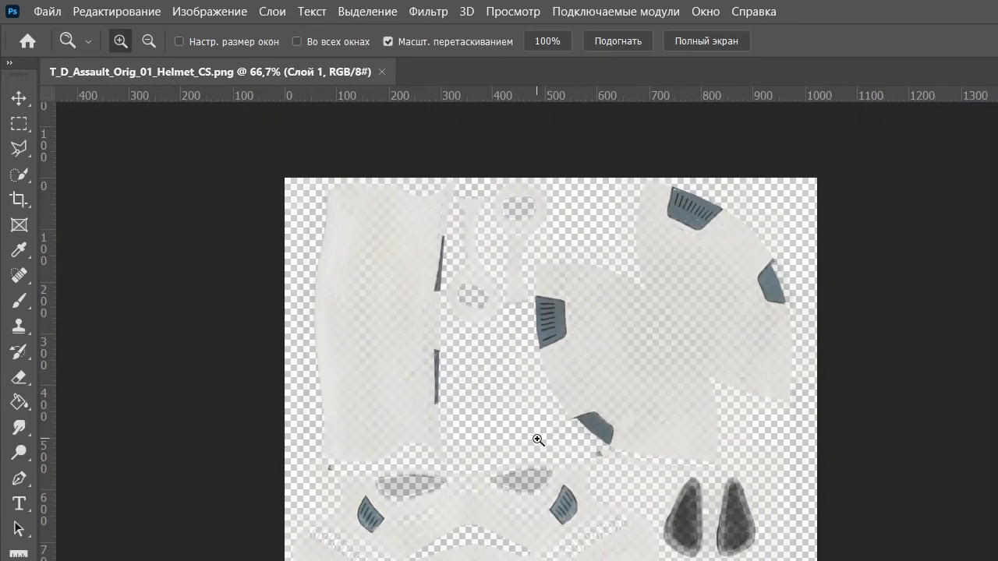
{"action": "left_click", "coordinate": [623, 356]}
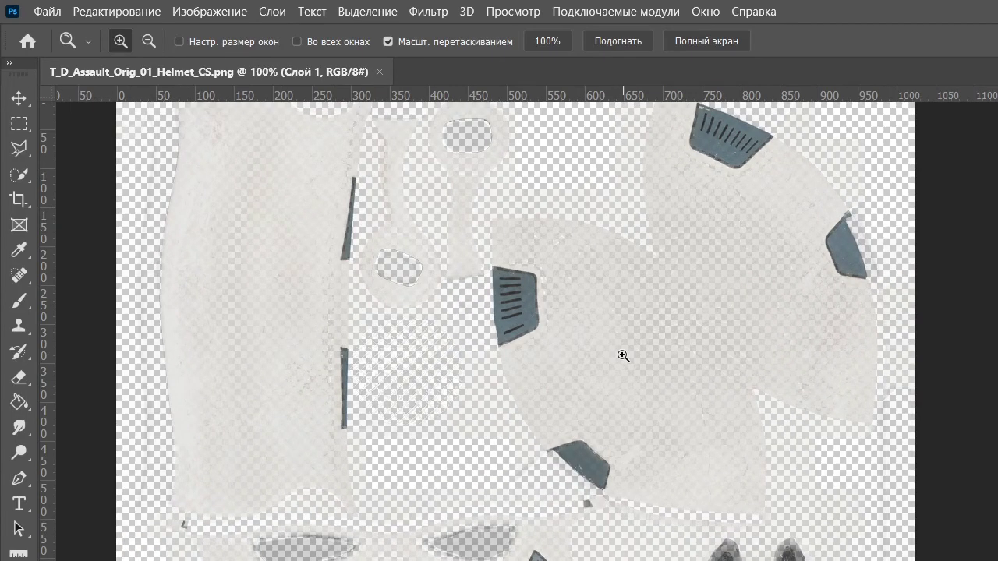
{"action": "left_click", "coordinate": [621, 355], "text": "alt"}
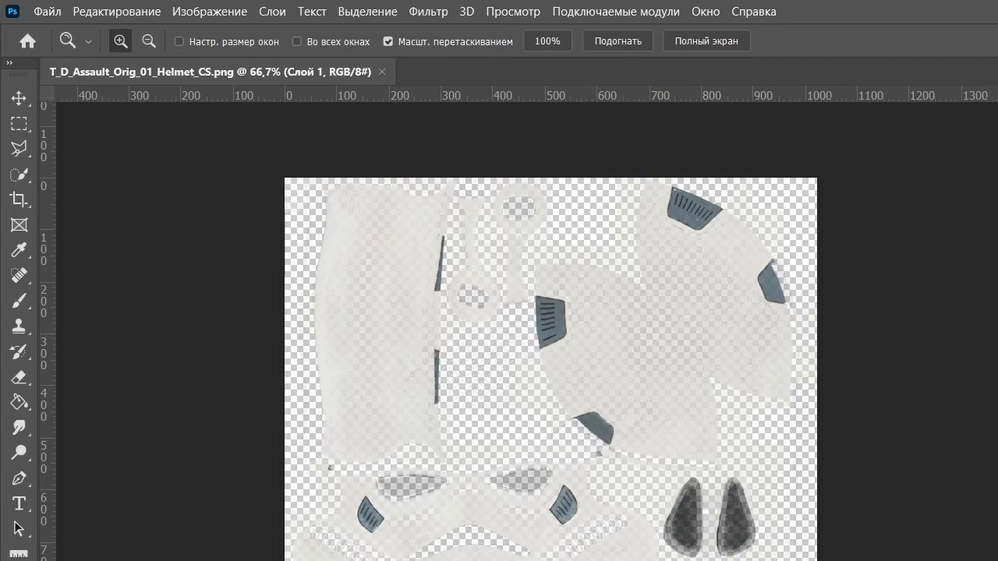
Open T_D_Assault_Orig_01_Helmet_AOSL.png in Photoshop without colour management and compare its blue and green channels
{"action": "key", "text": "alt+Tab"}
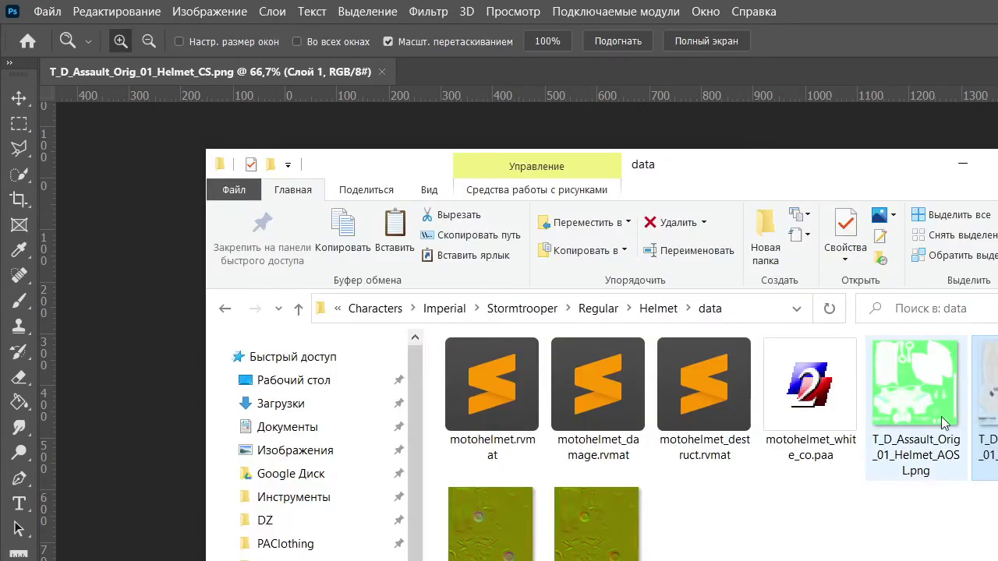
{"action": "left_click_drag", "start_coordinate": [891, 377], "coordinate": [490, 71]}
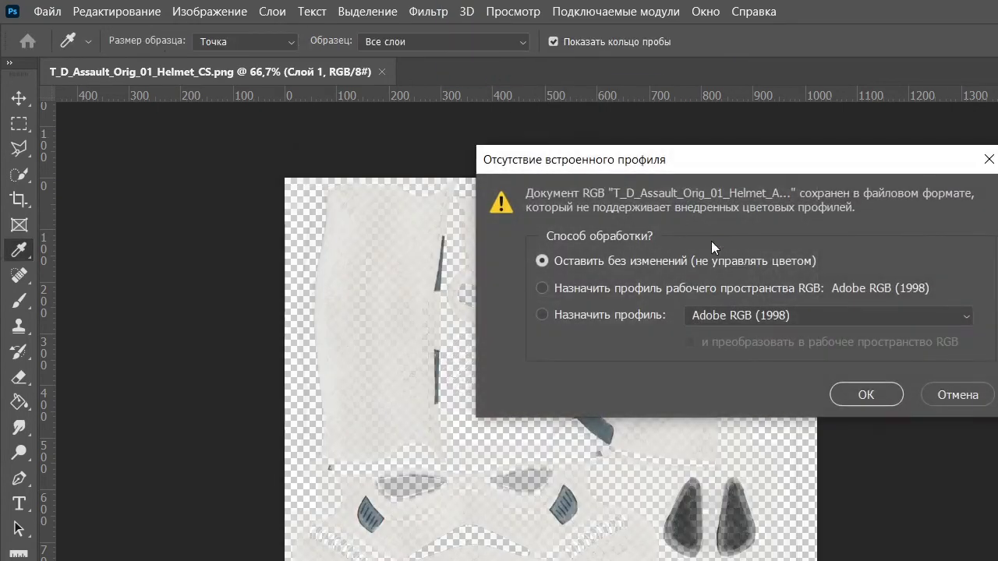
{"action": "left_click", "coordinate": [868, 402]}
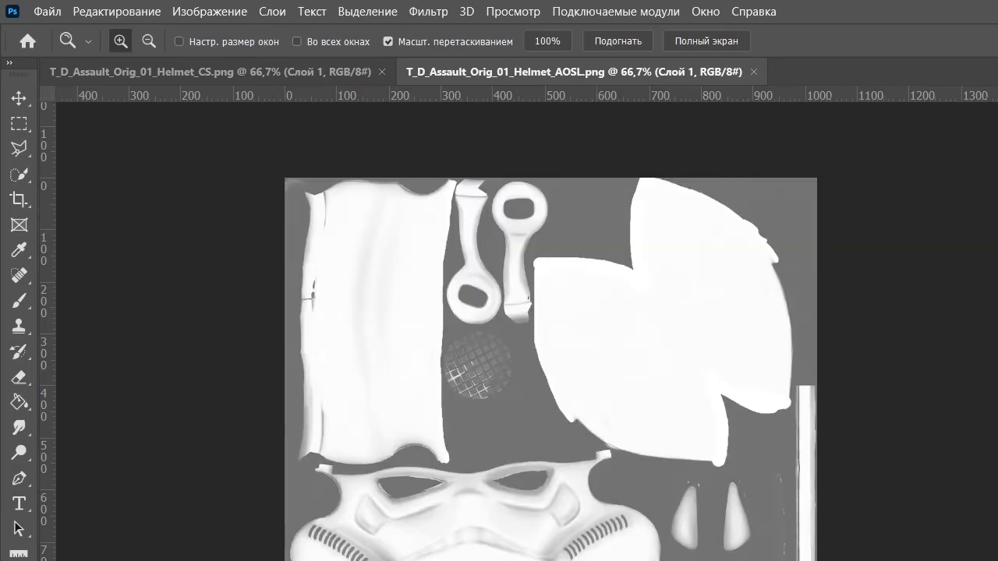
{"action": "key", "text": "ctrl+5"}
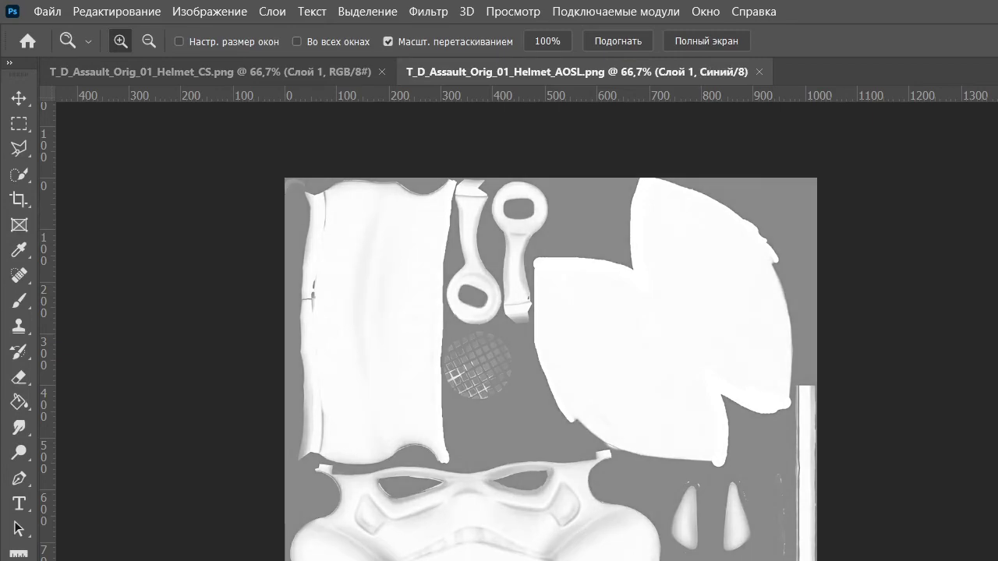
{"action": "key", "text": "ctrl+4"}
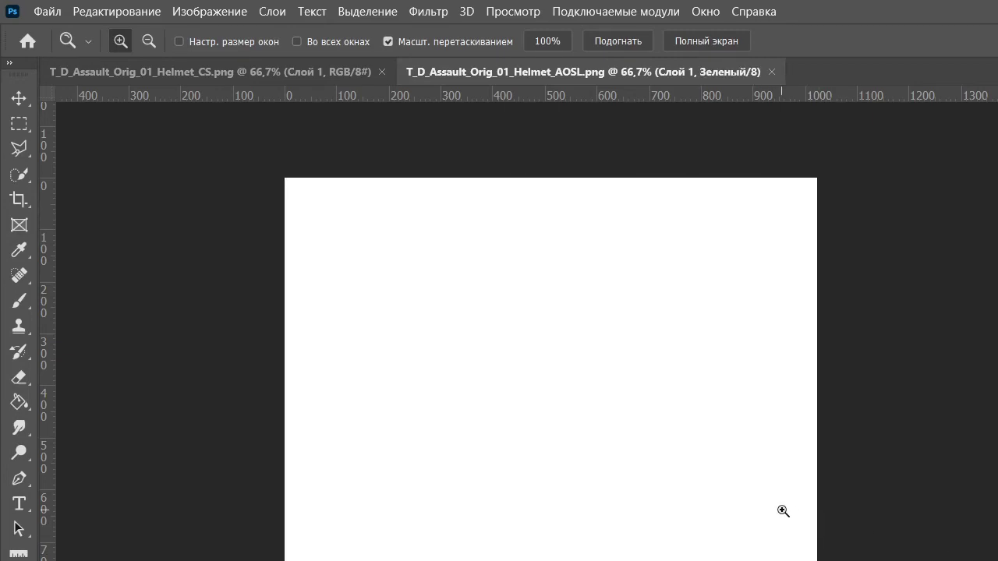
{"action": "key", "text": "ctrl+5"}
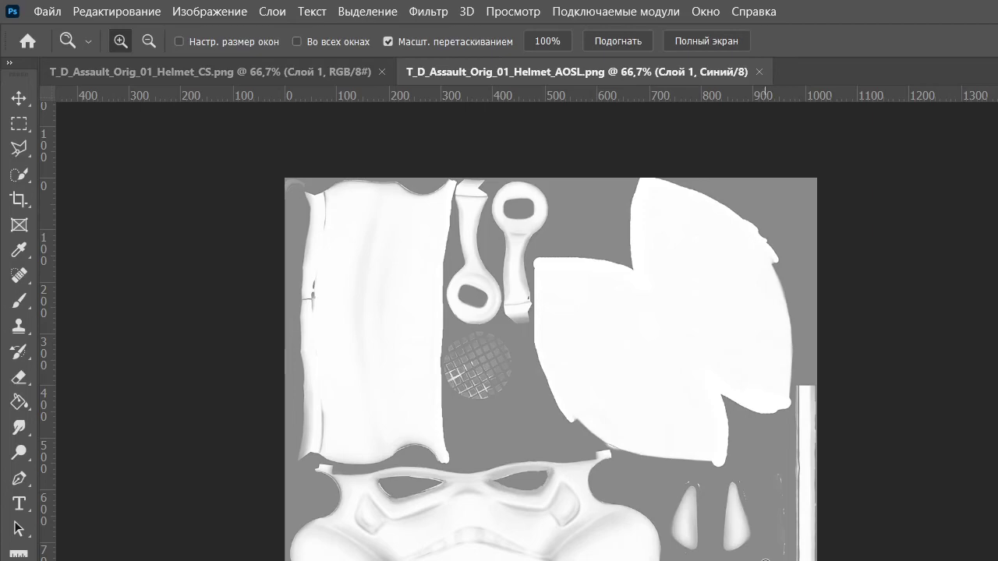
Copy the entire green channel of the AOSL texture into its blue channel, and check the red channel and the RGB composite
{"action": "key", "text": "ctrl+a"}
{"action": "key", "text": "ctrl+4"}
{"action": "key", "text": "ctrl+c"}
{"action": "key", "text": "ctrl+5"}
{"action": "key", "text": "ctrl+v"}
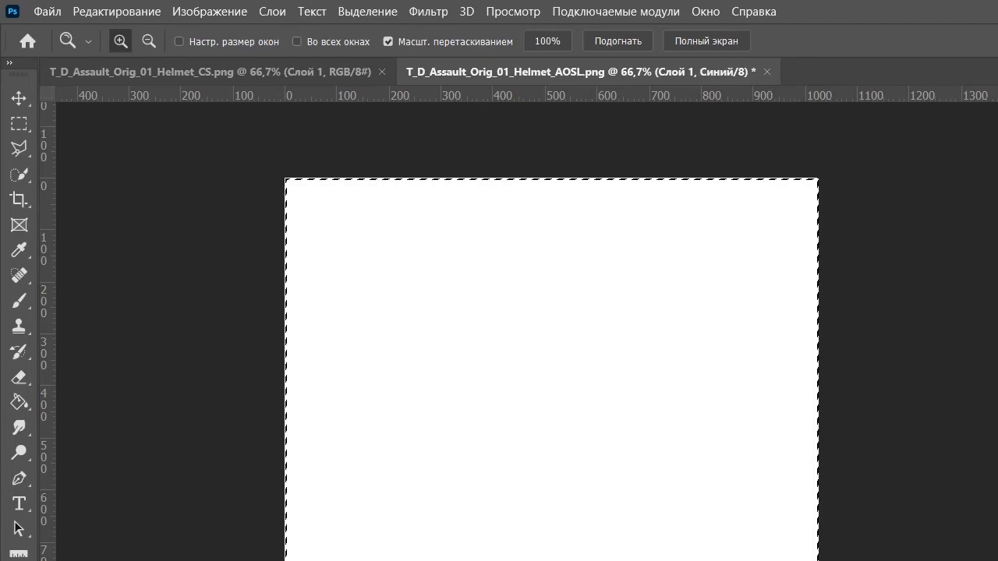
{"action": "key", "text": "ctrl+3"}
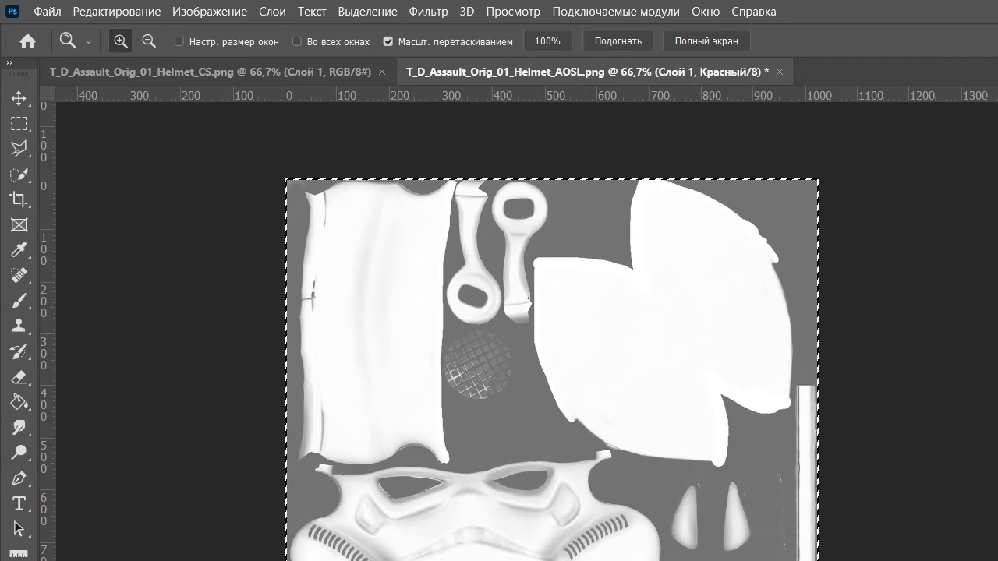
{"action": "key", "text": "ctrl+2"}
Invert the blue channel and the green channel of the AOSL texture
{"action": "key", "text": "ctrl+5"}
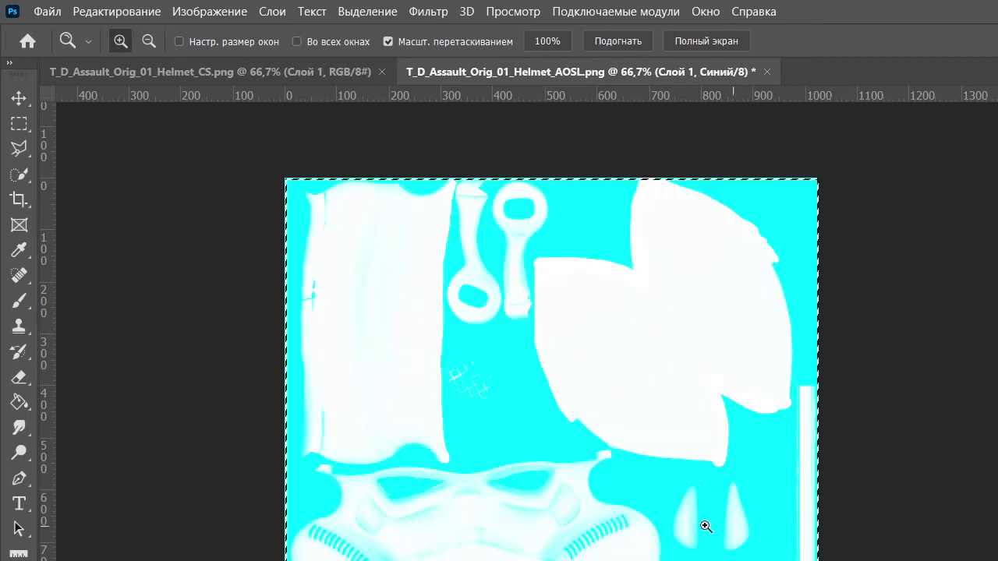
{"action": "key", "text": "ctrl+i"}
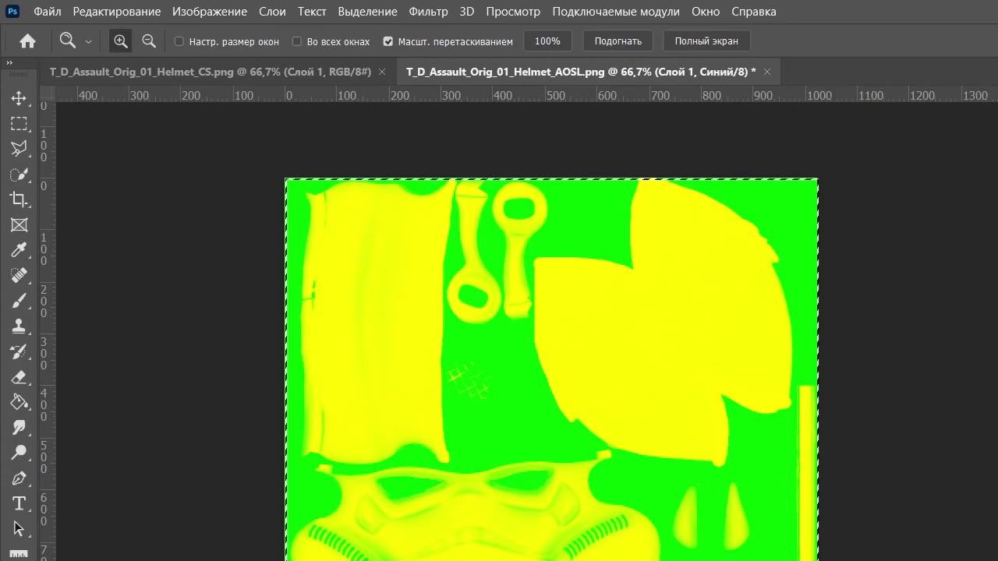
{"action": "key", "text": "ctrl+4"}
{"action": "key", "text": "ctrl+i"}
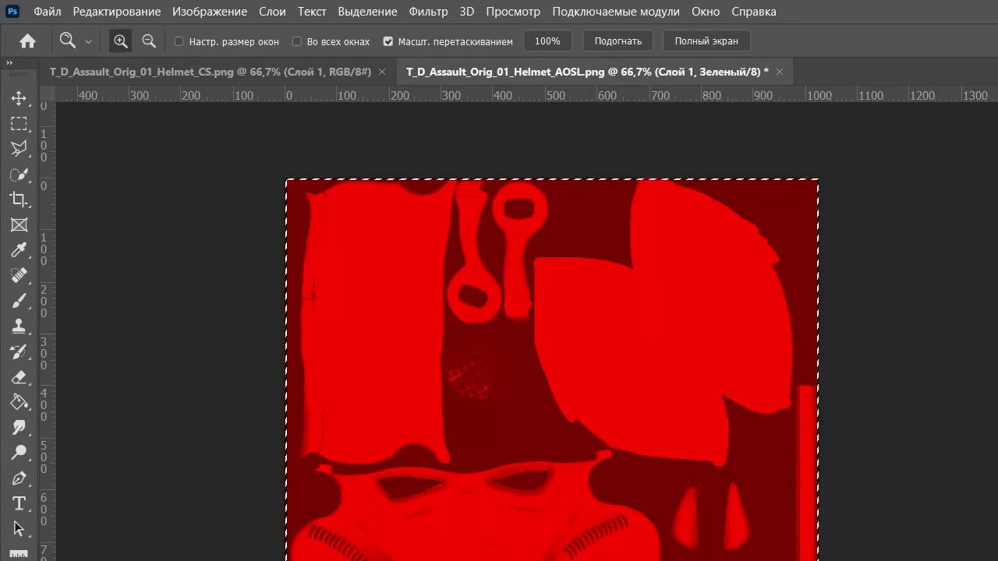
Copy the RGB composite of the inverted AOSL texture and paste it as a new layer over the CS texture
{"action": "key", "text": "ctrl+3"}
{"action": "key", "text": "ctrl+4"}
{"action": "key", "text": "ctrl+5"}
{"action": "key", "text": "ctrl+2"}
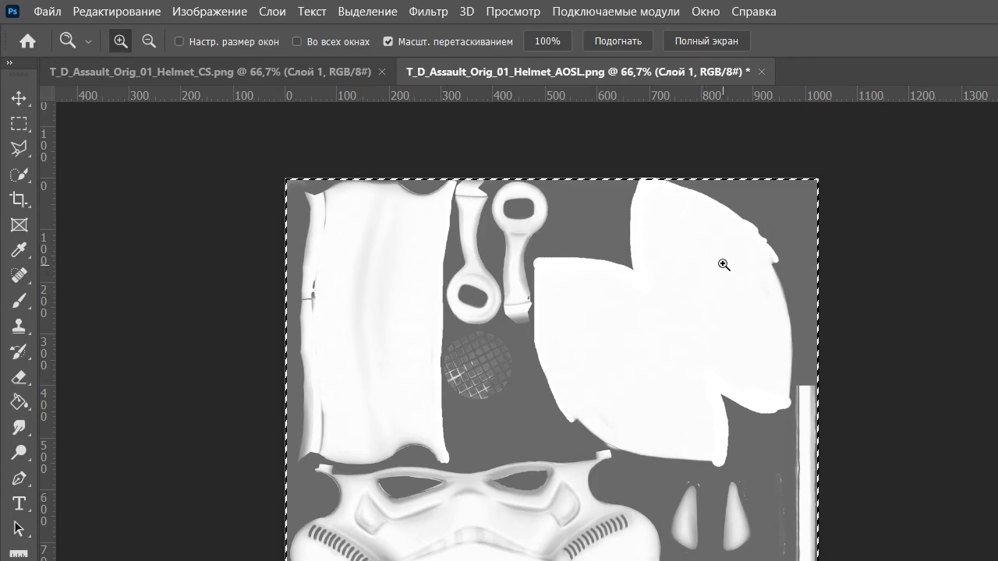
{"action": "left_click", "coordinate": [64, 14]}
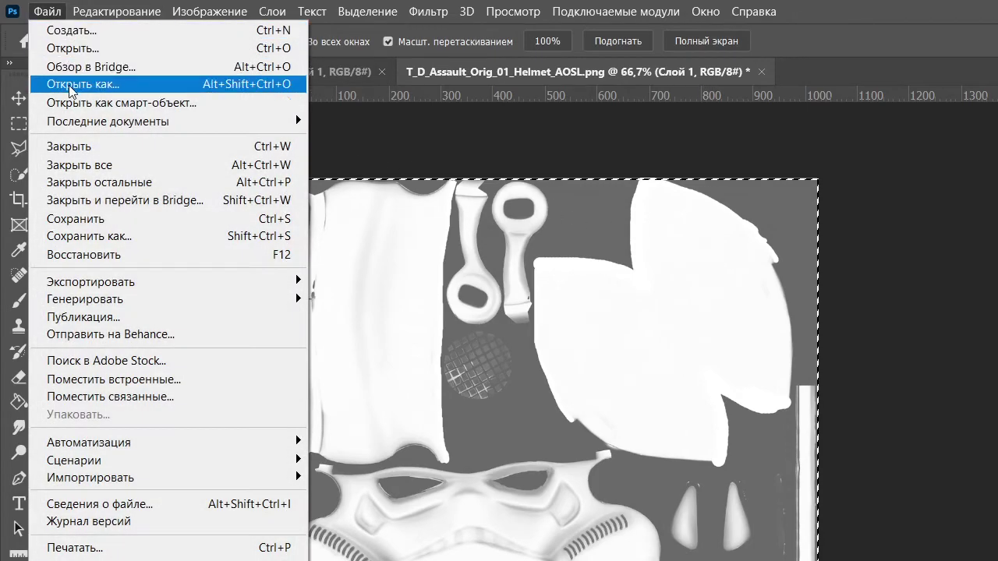
{"action": "left_click", "coordinate": [659, 177]}
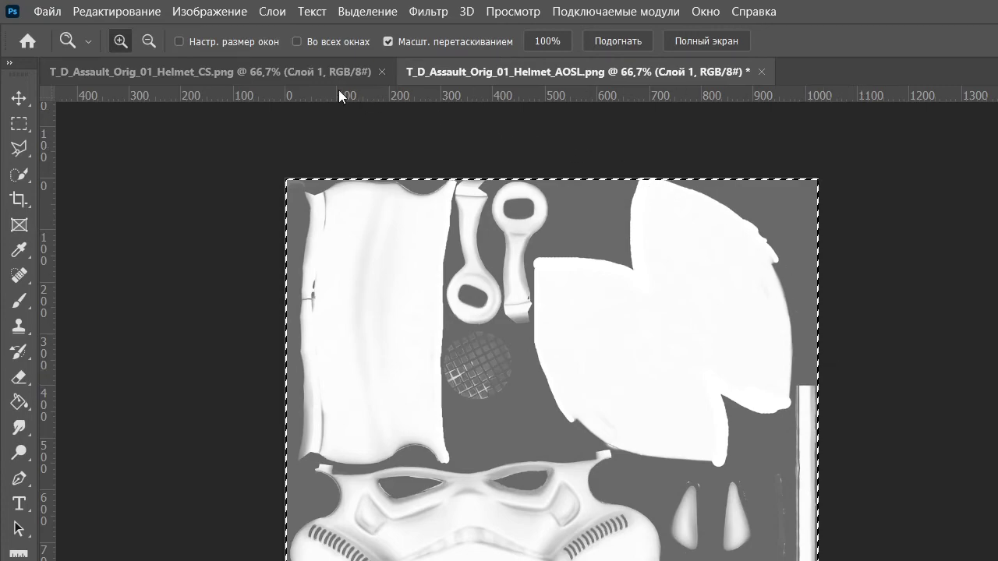
{"action": "left_click", "coordinate": [276, 72]}
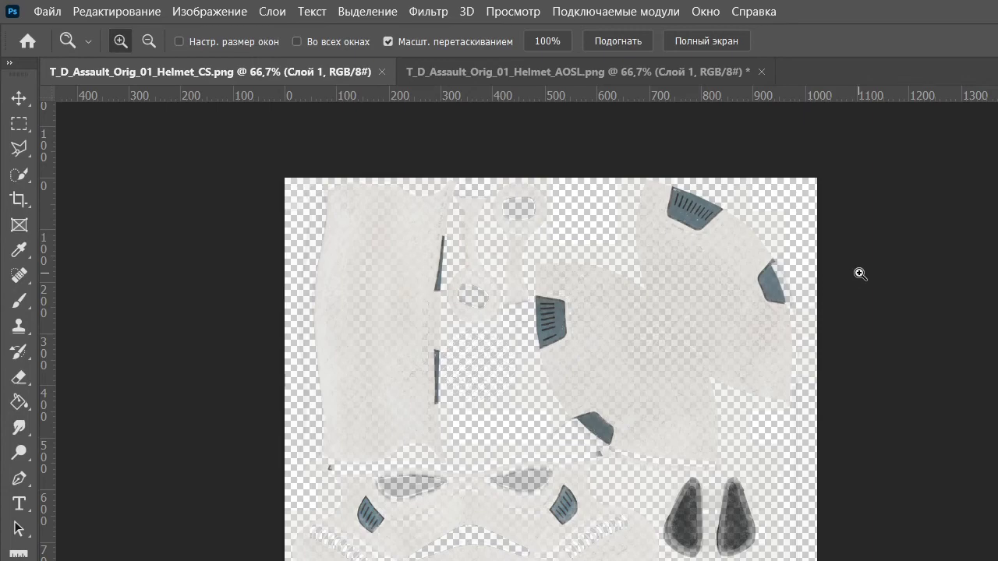
{"action": "key", "text": "ctrl+v"}
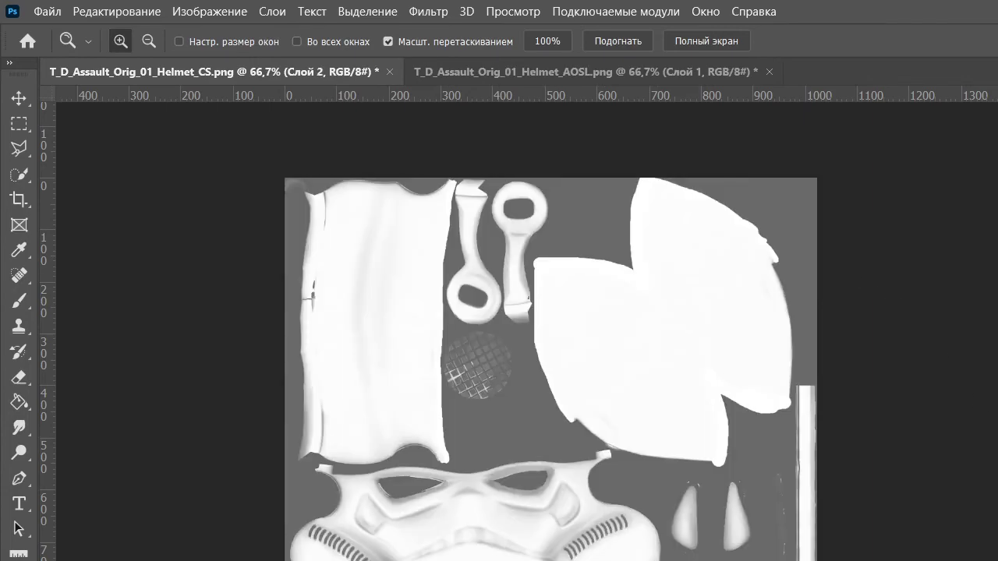
Try various darkening, lightening and inverting blend modes, including Multiply, on the pasted AOSL layer
{"action": "key", "text": "shift+alt+m"}
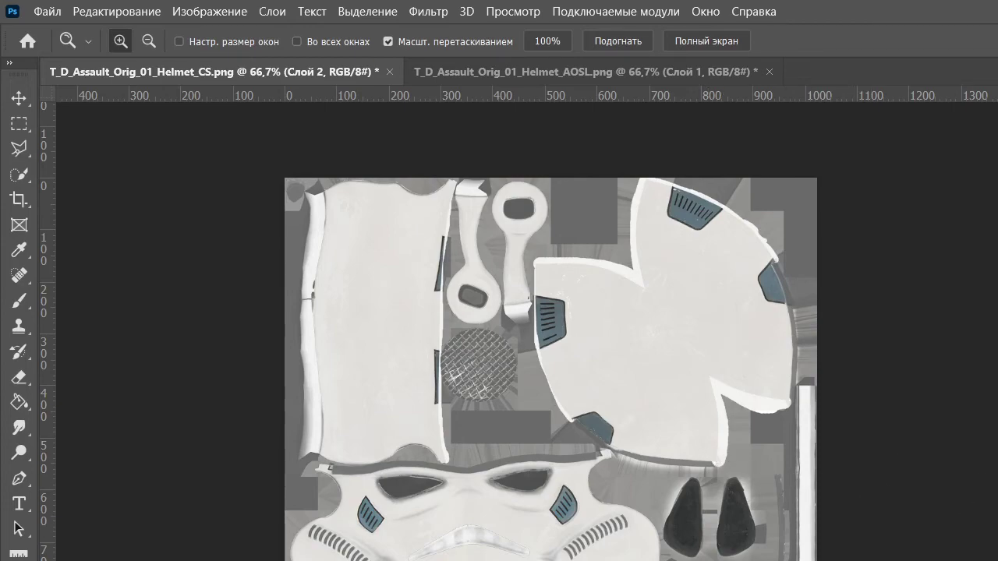
{"action": "key", "text": "shift+alt+n"}
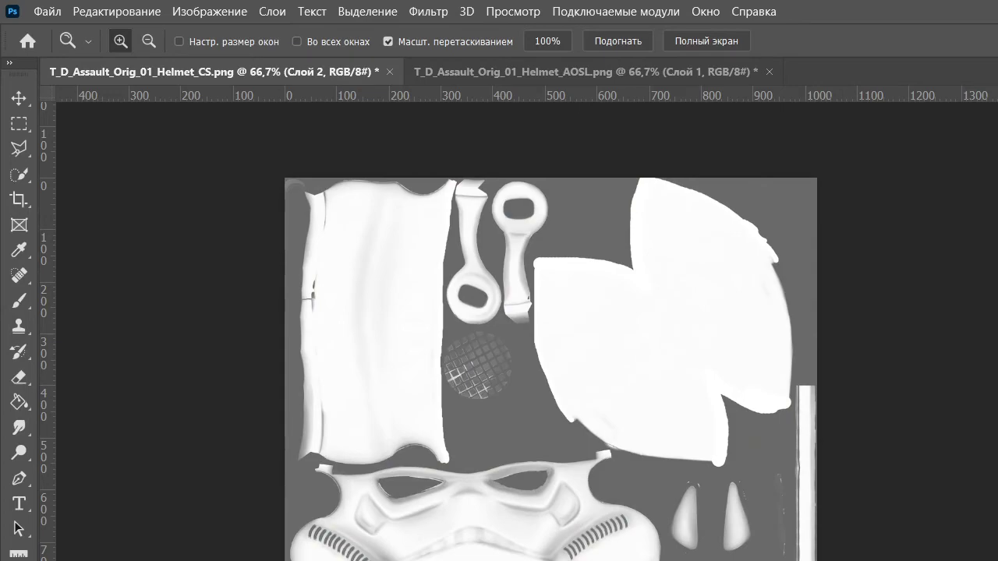
{"action": "key", "text": "ctrl+shift+z"}
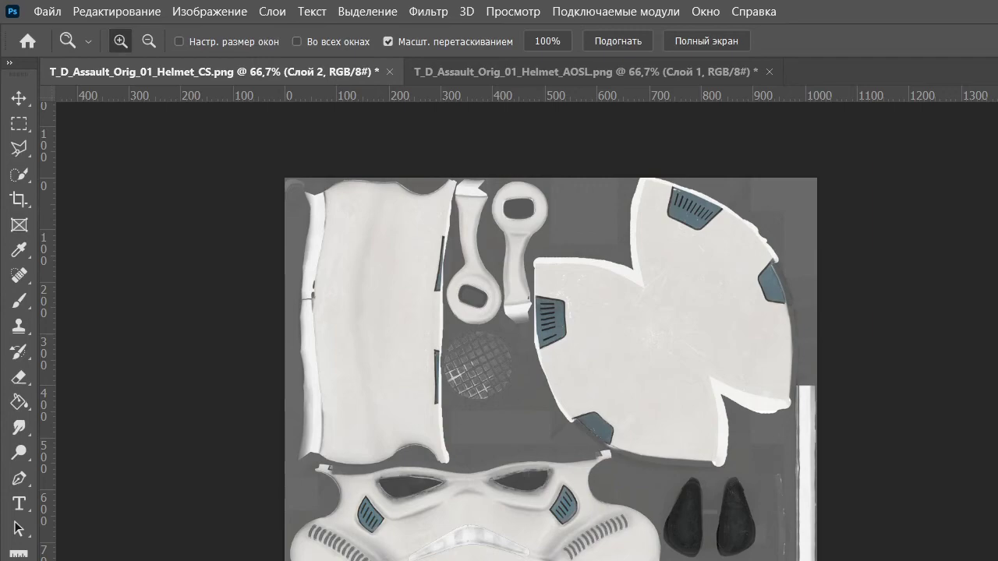
{"action": "key", "text": "ctrl+z"}
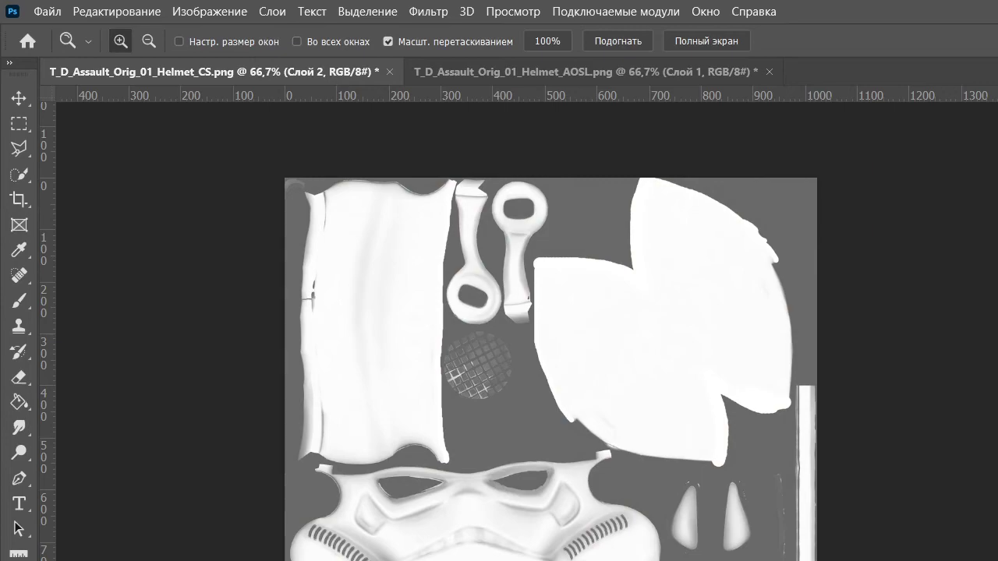
{"action": "key", "text": "ctrl+shift+z"}
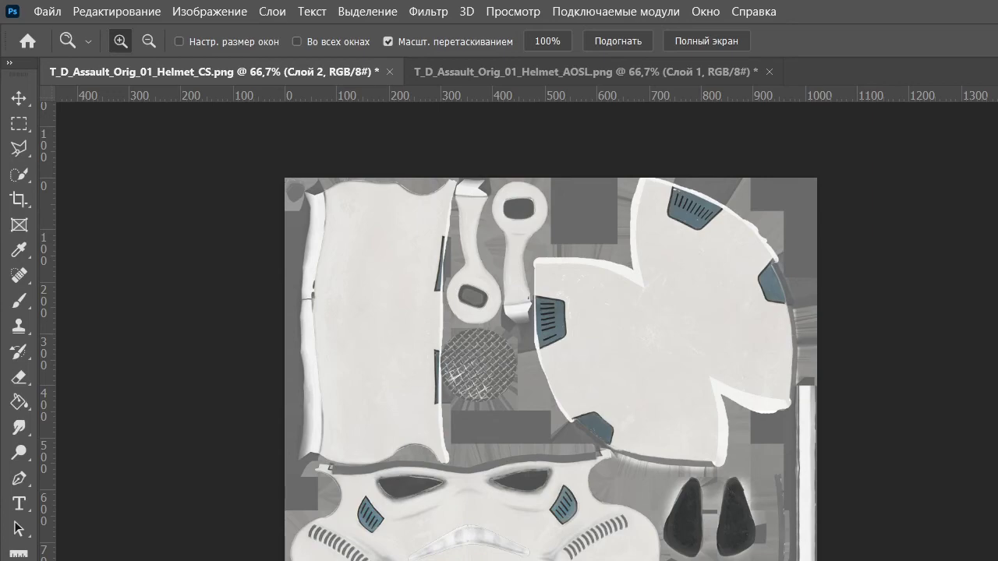
{"action": "key", "text": "ctrl+z"}
{"action": "key", "text": "ctrl+z"}
{"action": "key", "text": "ctrl+shift+z"}
{"action": "key", "text": "ctrl+shift+z"}
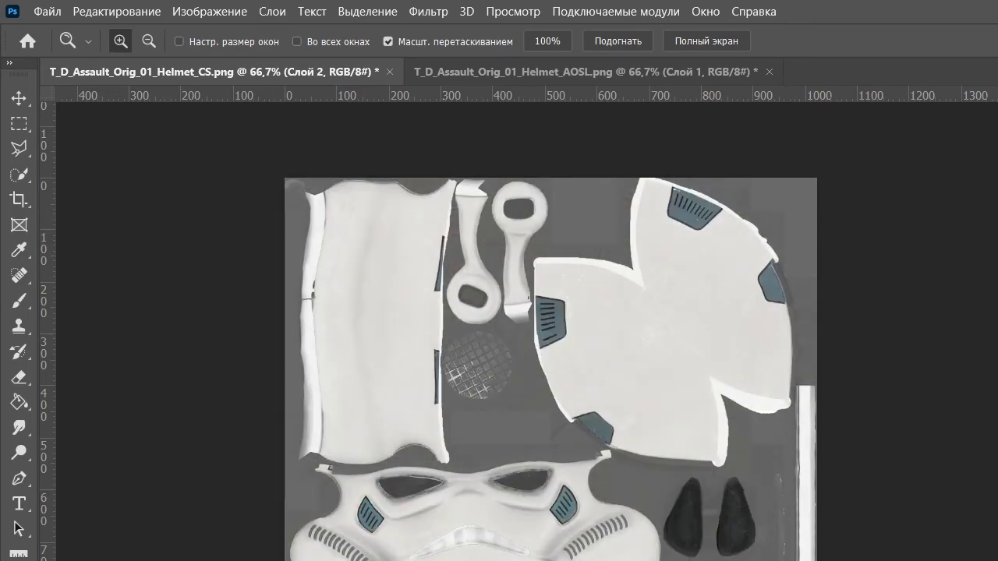
{"action": "key", "text": "ctrl+shift+z"}
{"action": "key", "text": "ctrl+shift+z"}
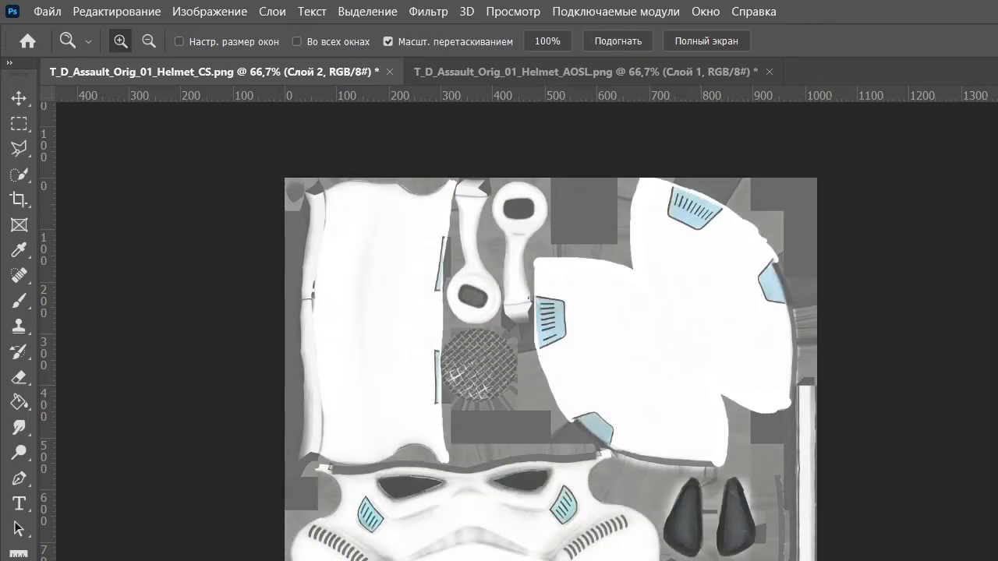
{"action": "key", "text": "ctrl+z"}
{"action": "key", "text": "ctrl+shift+z"}
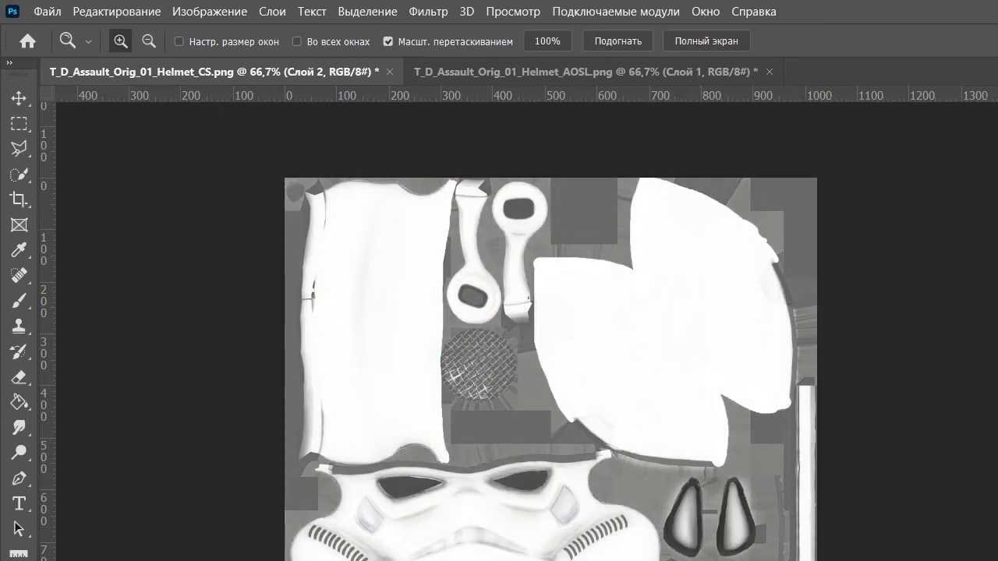
{"action": "key", "text": "ctrl+z"}
{"action": "key", "text": "ctrl+z"}
{"action": "key", "text": "ctrl+z"}
{"action": "key", "text": "ctrl+z"}
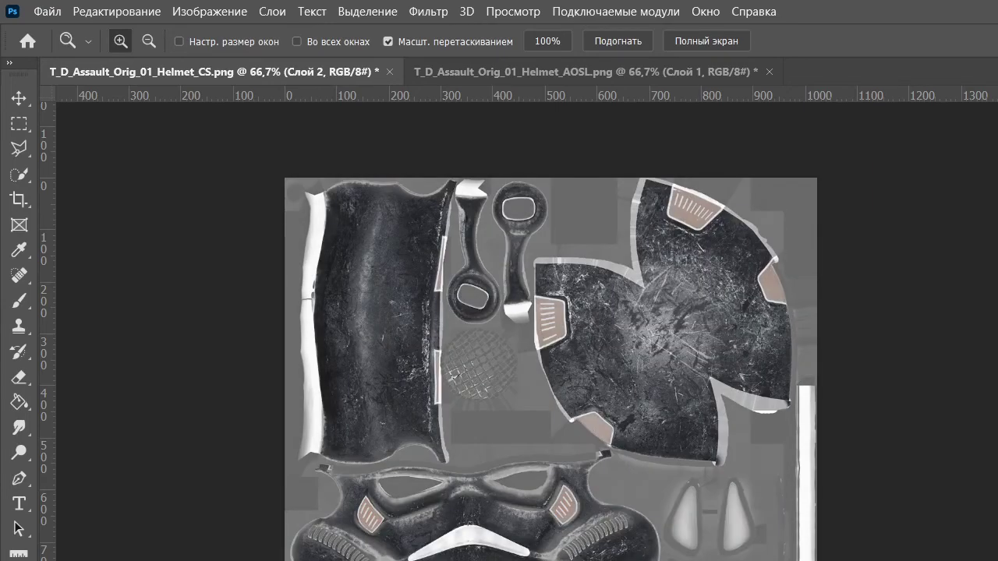
{"action": "key", "text": "Down"}
{"action": "key", "text": "Down"}
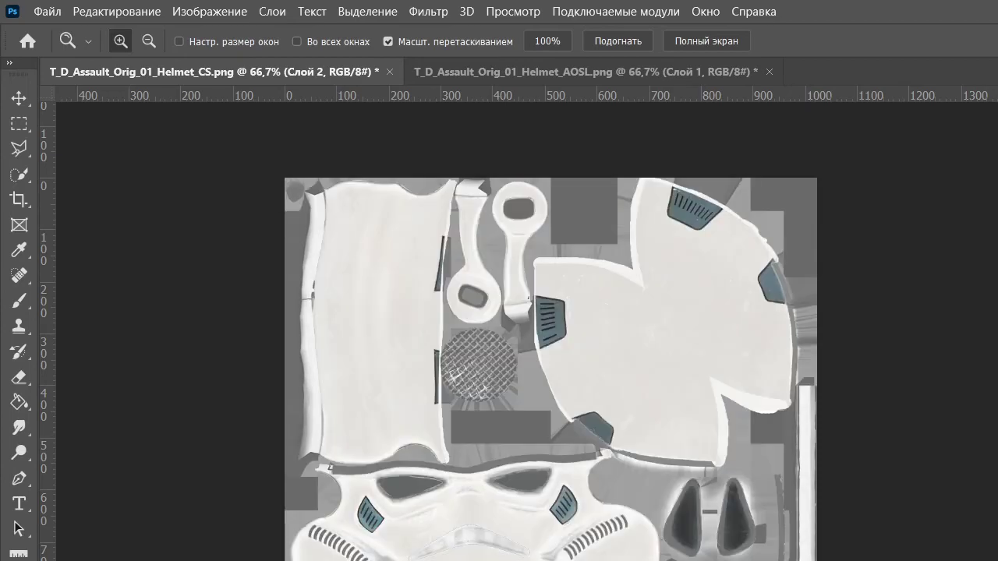
{"action": "key", "text": "Up"}
{"action": "key", "text": "Up"}
{"action": "key", "text": "Up"}
{"action": "key", "text": "ctrl+shift+z"}
{"action": "key", "text": "ctrl+shift+z"}
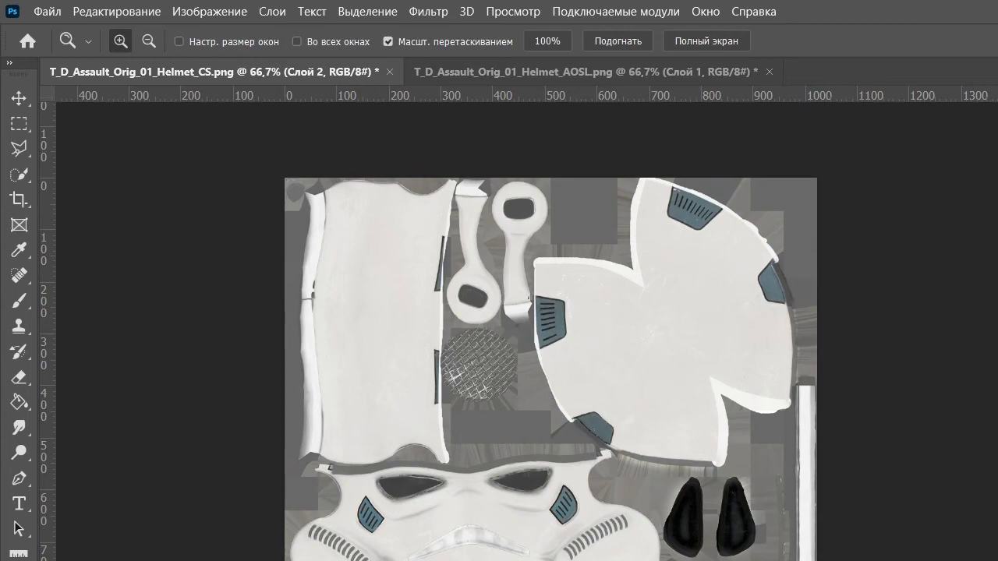
Compare the darkening blend modes on the pasted AOSL layer and set it to Linear Burn
{"action": "key", "text": "ctrl+z"}
{"action": "key", "text": "ctrl+z"}
{"action": "key", "text": "ctrl+z"}
{"action": "key", "text": "ctrl+z"}
{"action": "key", "text": "ctrl+shift+z"}
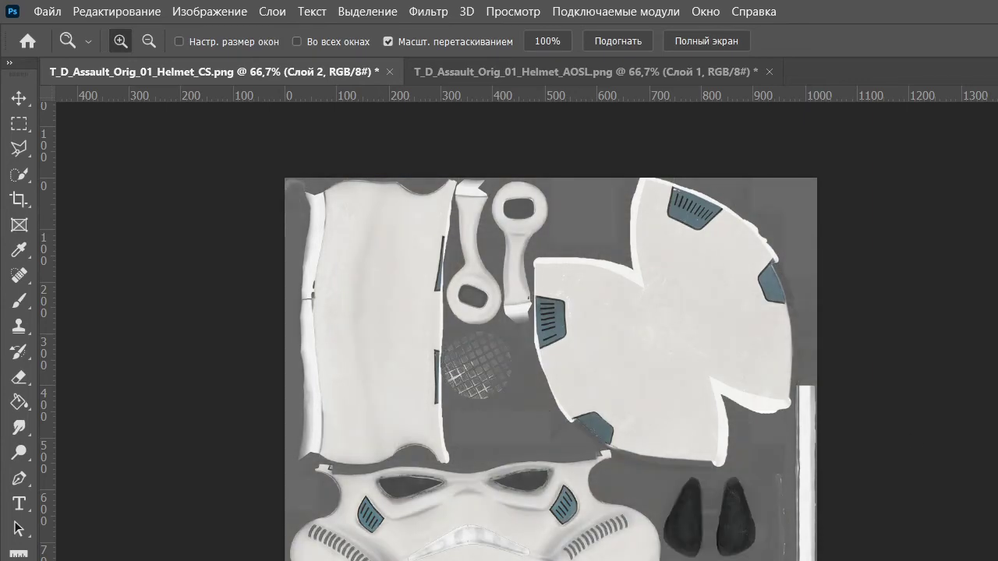
{"action": "key", "text": "ctrl+z"}
{"action": "key", "text": "ctrl+shift+z"}
{"action": "key", "text": "ctrl+z"}
{"action": "key", "text": "ctrl+shift+z"}
{"action": "key", "text": "ctrl+shift+z"}
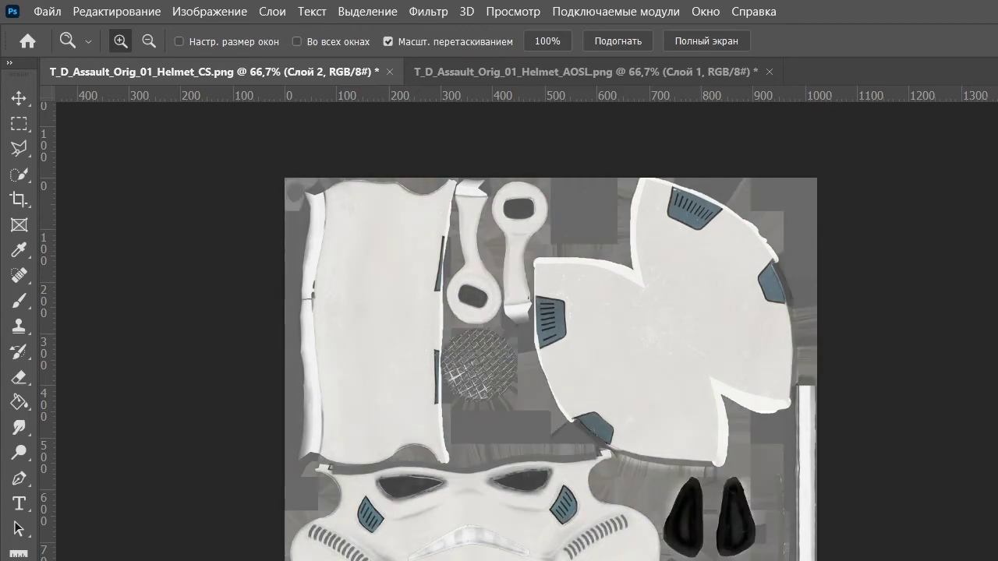
{"action": "key", "text": "ctrl+z"}
{"action": "key", "text": "ctrl+z"}
{"action": "key", "text": "ctrl+shift+z"}
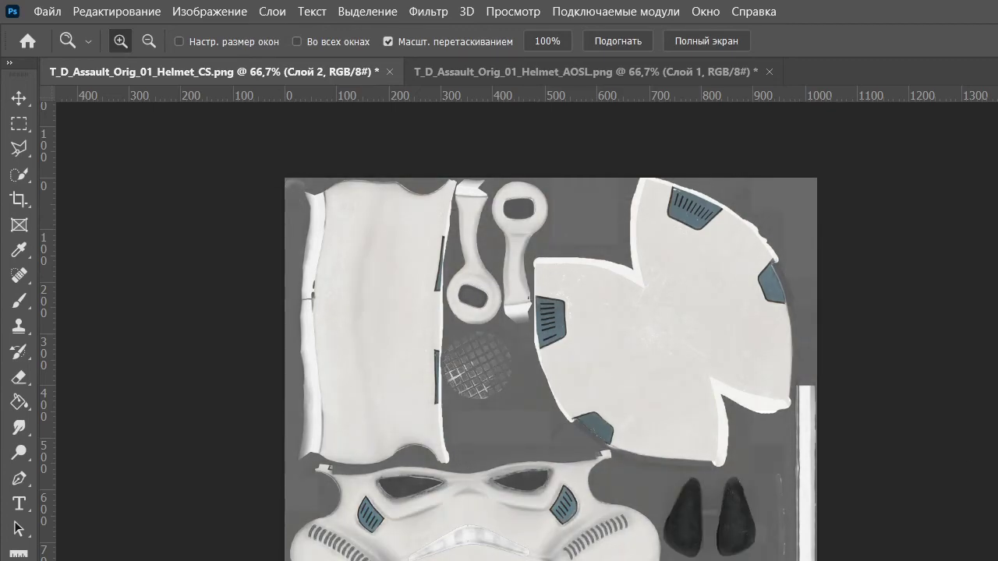
{"action": "key", "text": "ctrl+shift+z"}
{"action": "key", "text": "ctrl+shift+z"}
{"action": "key", "text": "ctrl+z"}
{"action": "key", "text": "ctrl+shift+z"}
{"action": "key", "text": "ctrl+z"}
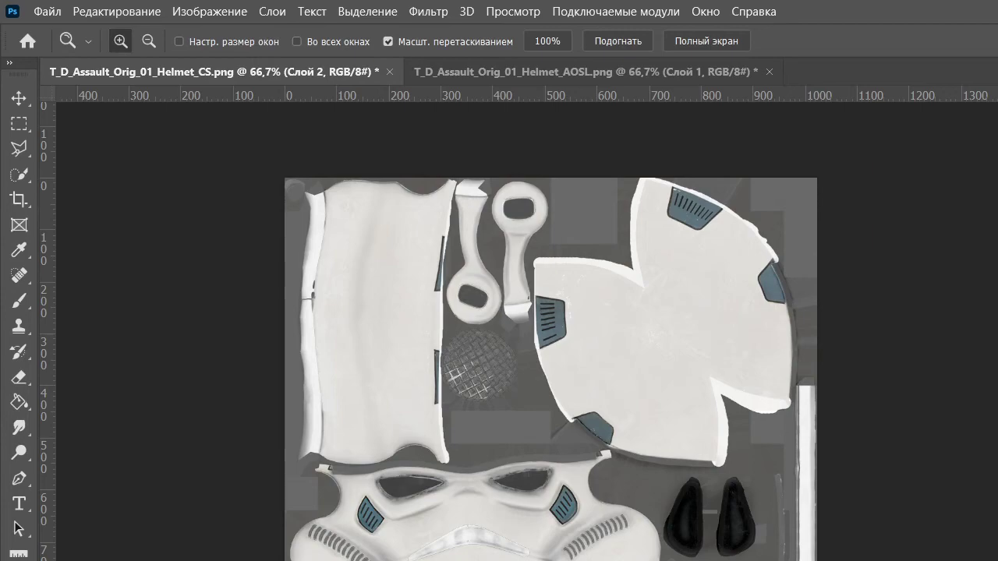
{"action": "key", "text": "ctrl+z"}
{"action": "key", "text": "ctrl+shift+z"}
Switch to the browser, search for "линейный затемнитель" to look up its English name, and return to Photoshop
{"action": "key", "text": "alt+Tab"}
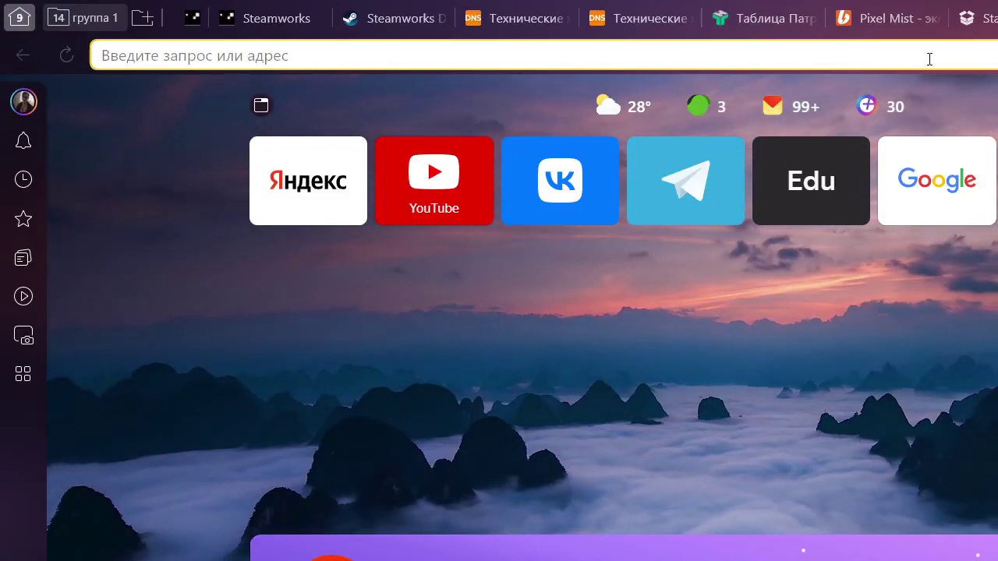
{"action": "type", "text": "линейный затемнитель"}
{"action": "key", "text": "Return"}
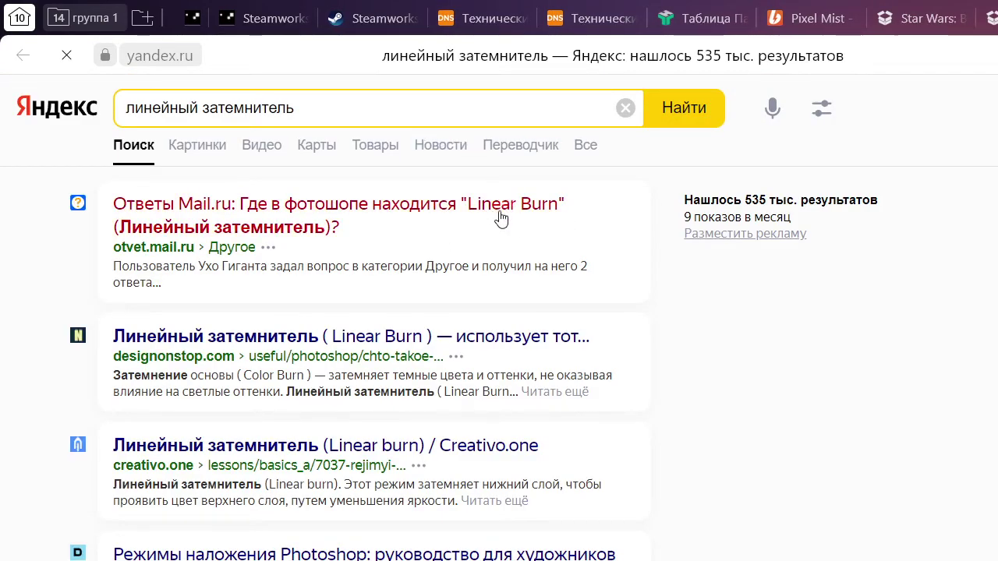
{"action": "key", "text": "ctrl+w"}
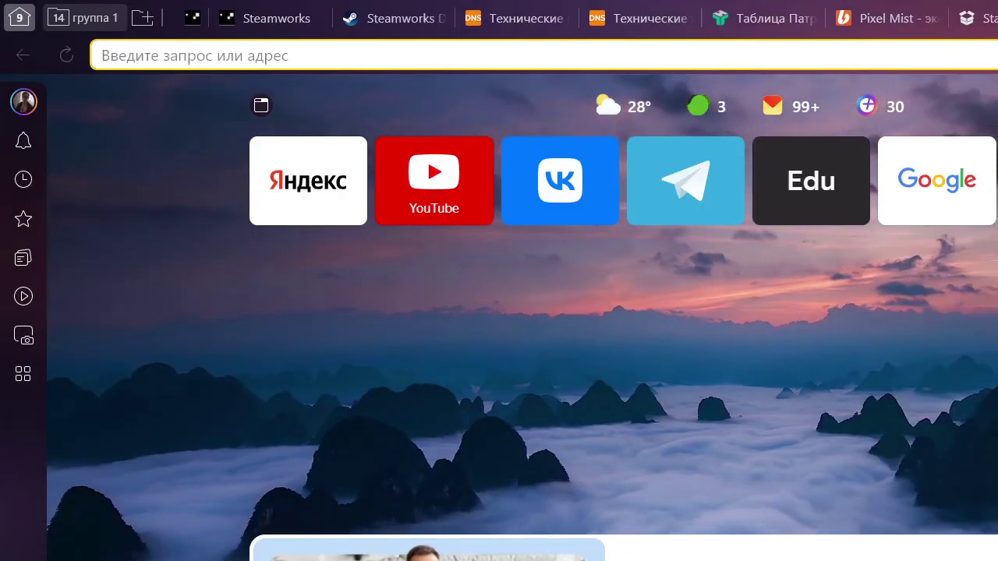
{"action": "key", "text": "alt+Tab"}
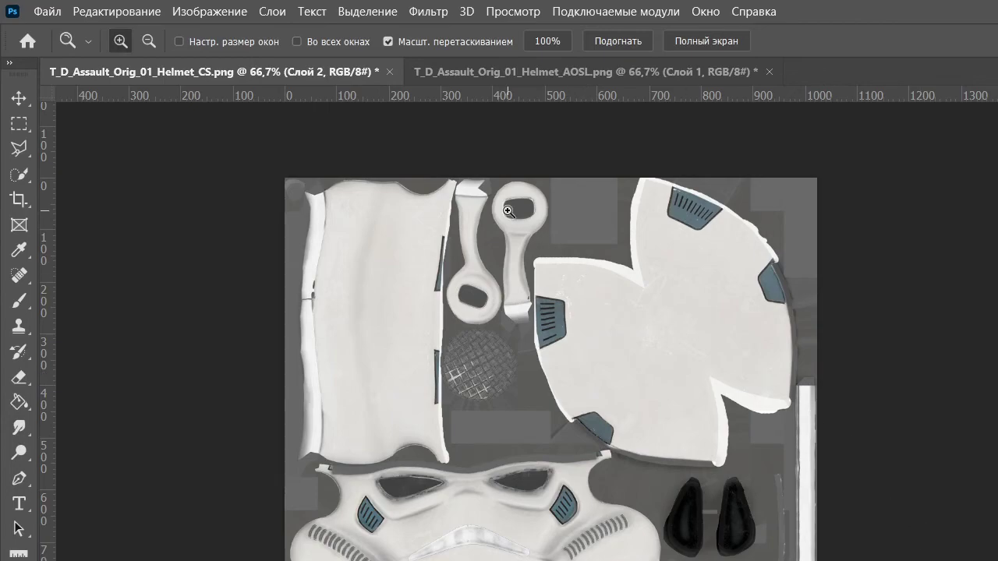
Save a copy of the combined texture as a PNG named BC in the Helmet data folder
{"action": "left_click", "coordinate": [47, 11]}
{"action": "left_click", "coordinate": [99, 236]}
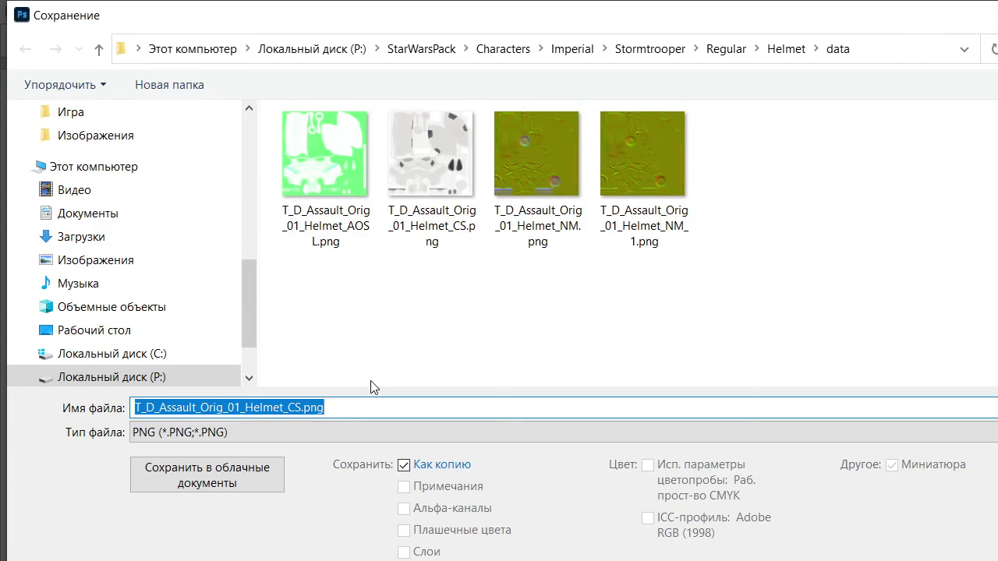
{"action": "type", "text": "Е"}
{"action": "key", "text": "BackSpace"}
{"action": "type", "text": "И"}
{"action": "key", "text": "BackSpace"}
{"action": "type", "text": "BC"}
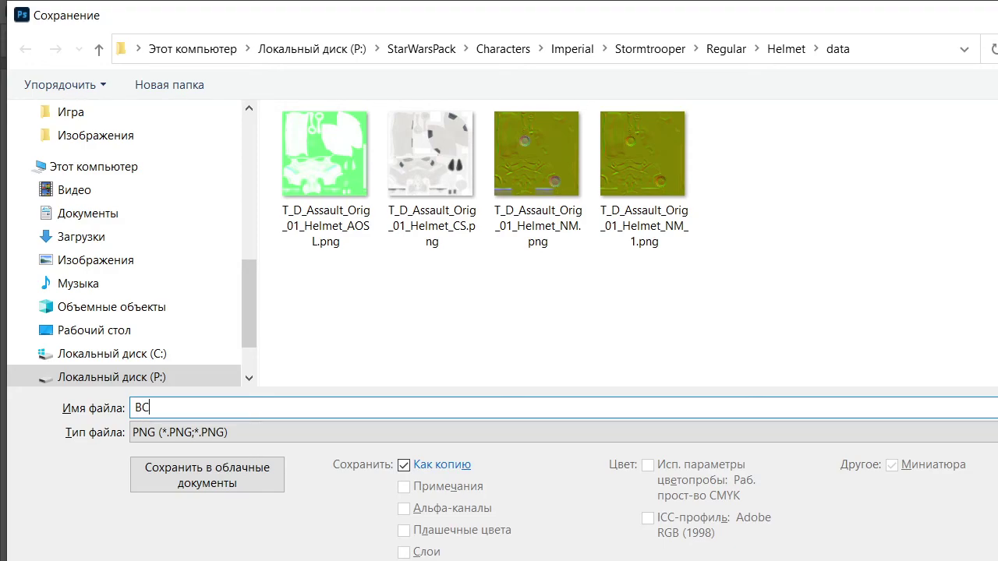
{"action": "key", "text": "Return"}
{"action": "left_click", "coordinate": [958, 239]}
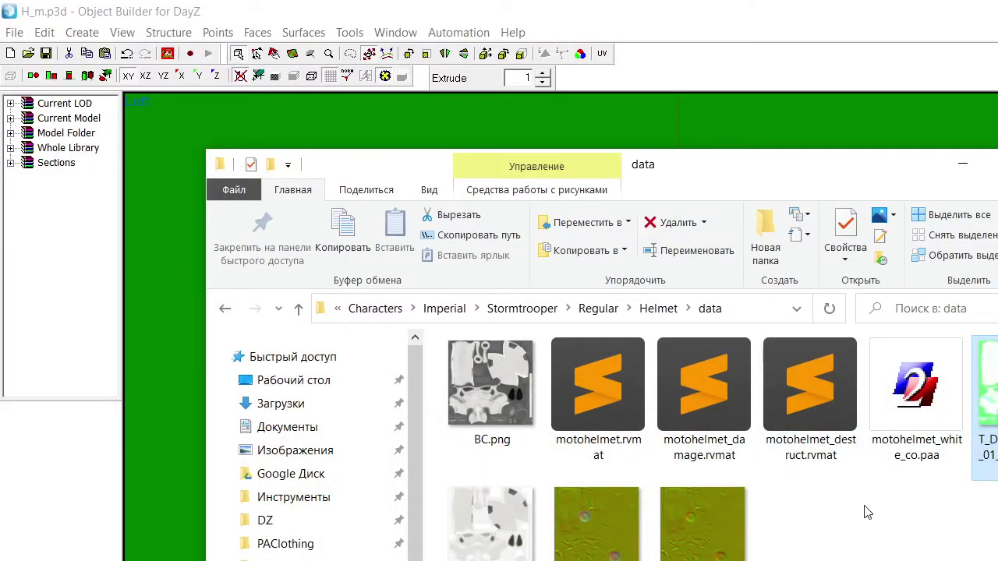
Copy motohelmet_smdi.paa and motohelmet_ti_ca.paa from the vanilla DZ headgear data folder into the Stormtrooper Helmet data folder
{"action": "left_click", "coordinate": [460, 560]}
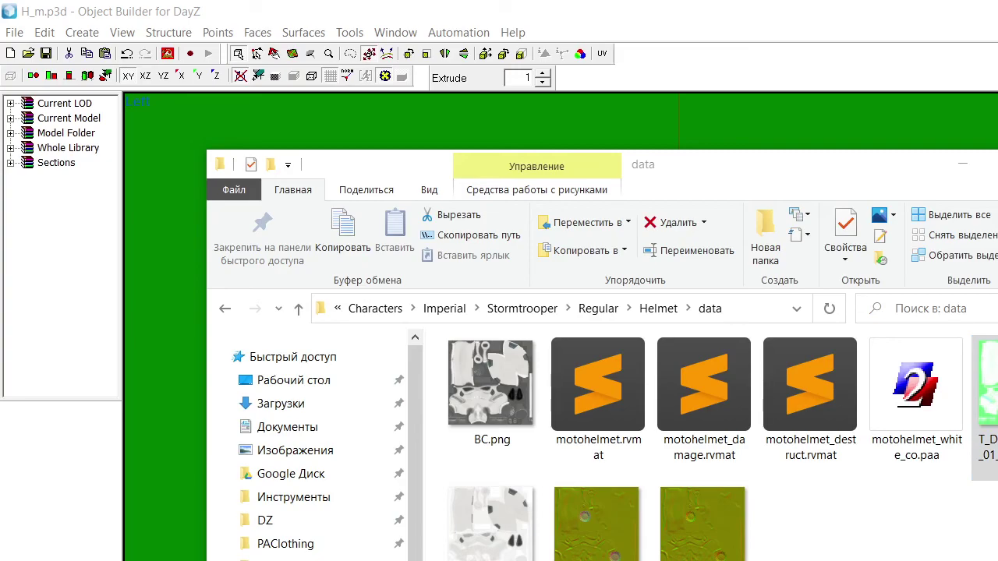
{"action": "left_click", "coordinate": [459, 560]}
{"action": "scroll", "coordinate": [459, 481], "scroll_direction": "down", "scroll_amount": 2}
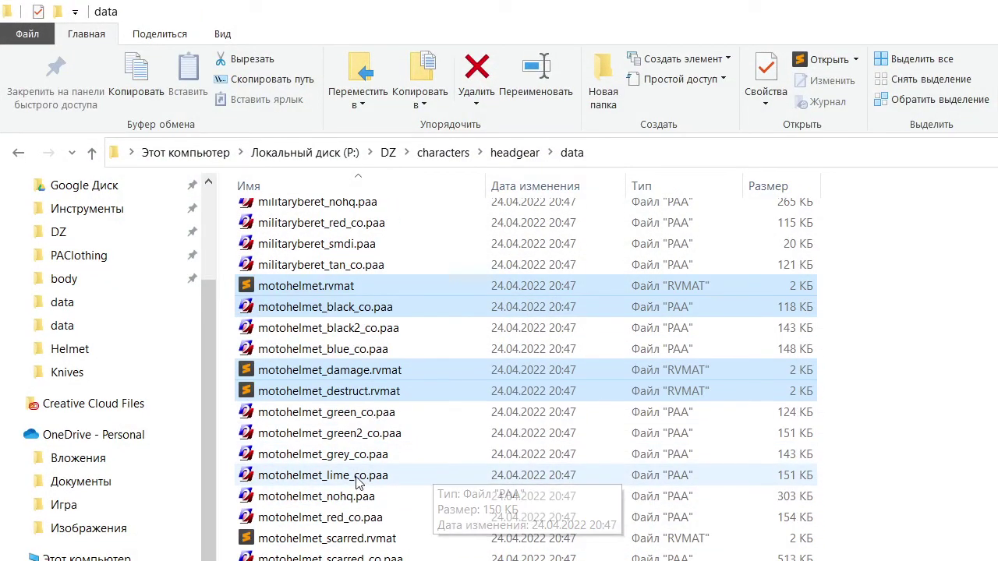
{"action": "scroll", "coordinate": [452, 478], "scroll_direction": "down", "scroll_amount": 1}
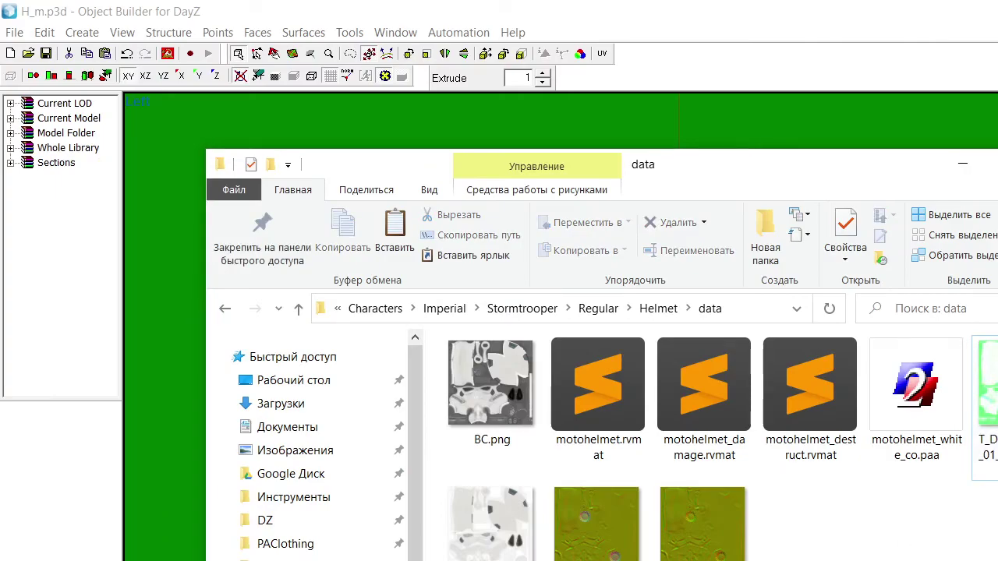
{"action": "key", "text": "ctrl+v"}
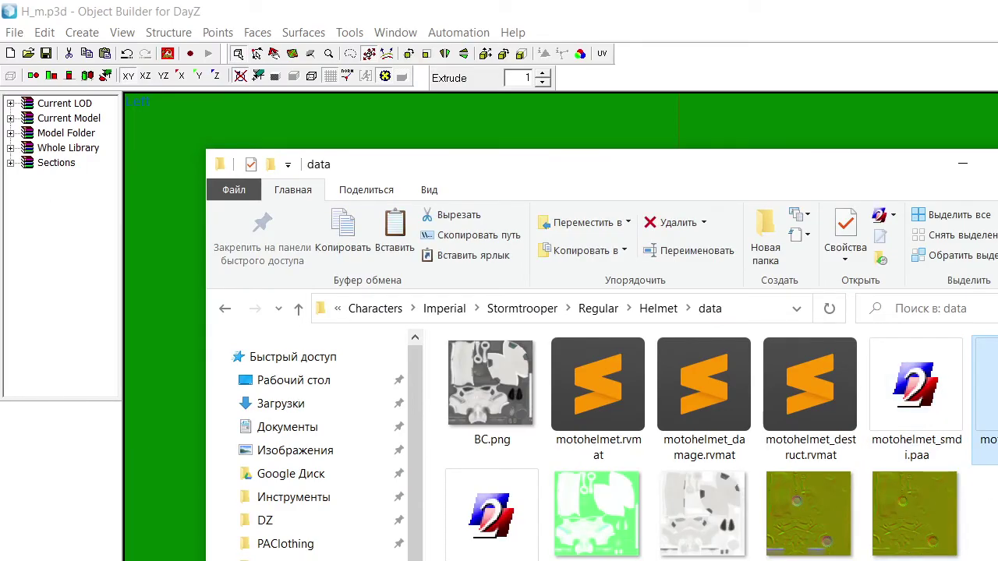
Open motohelmet_ti_ca.paa from the data folder in Texture Viewer and look at its texture up close
{"action": "double_click", "coordinate": [991, 401]}
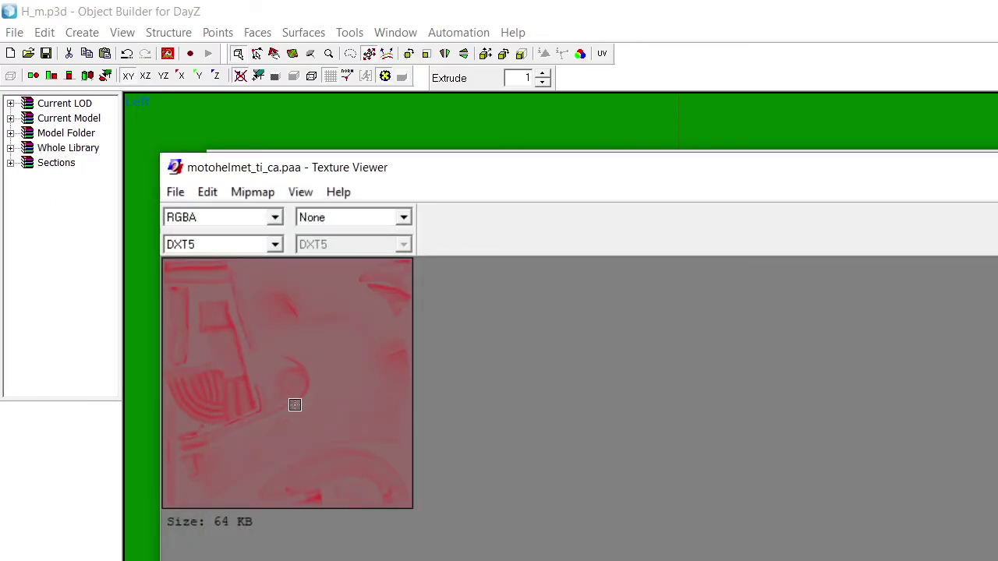
{"action": "scroll", "coordinate": [421, 418], "scroll_direction": "up", "scroll_amount": 1}
{"action": "scroll", "coordinate": [683, 416], "scroll_direction": "up", "scroll_amount": 2}
{"action": "scroll", "coordinate": [684, 416], "scroll_direction": "down", "scroll_amount": 3}
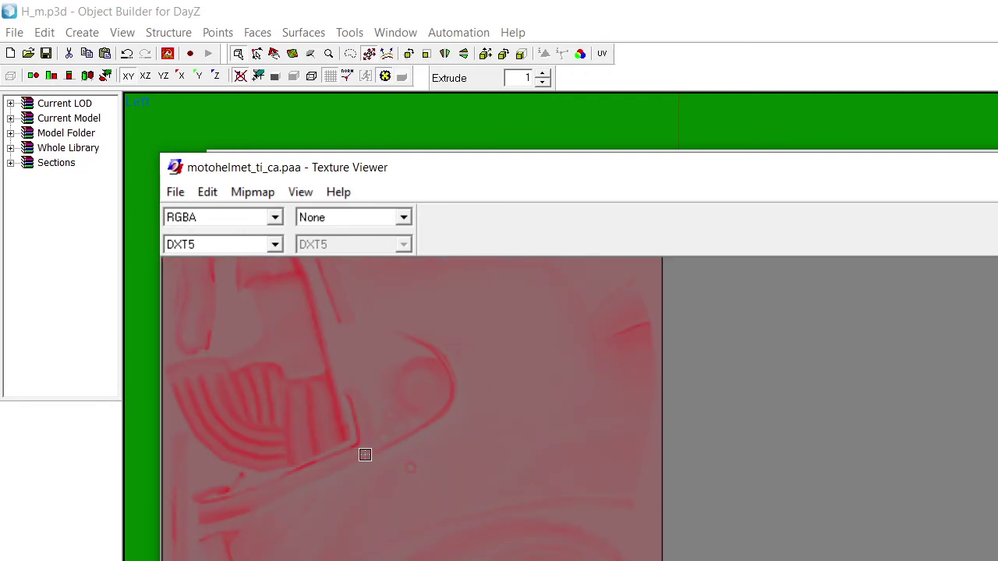
{"action": "scroll", "coordinate": [262, 413], "scroll_direction": "down", "scroll_amount": 2}
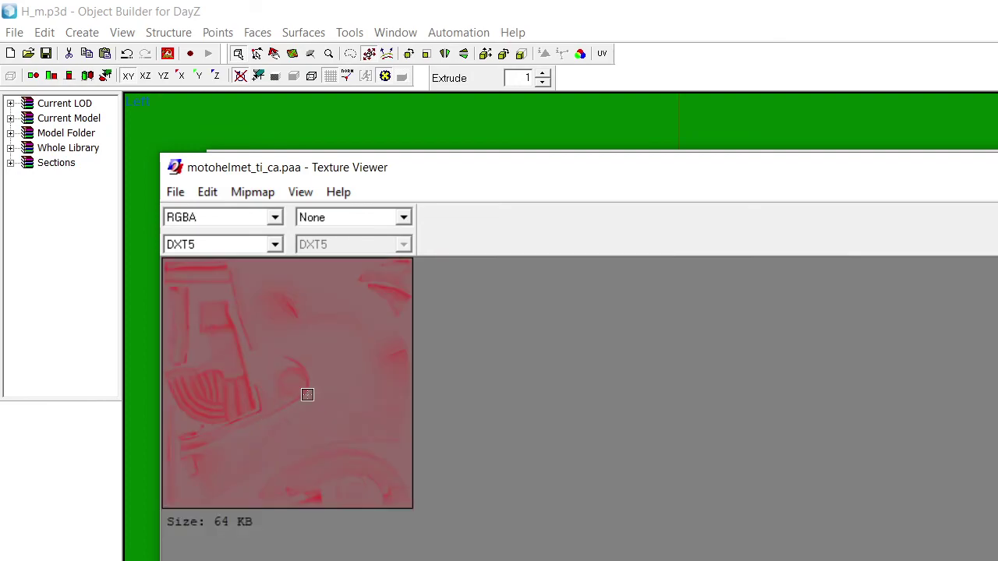
View the individual color channels of motohelmet_ti_ca.paa one by one, and return to the RGBA view
{"action": "left_click", "coordinate": [274, 217]}
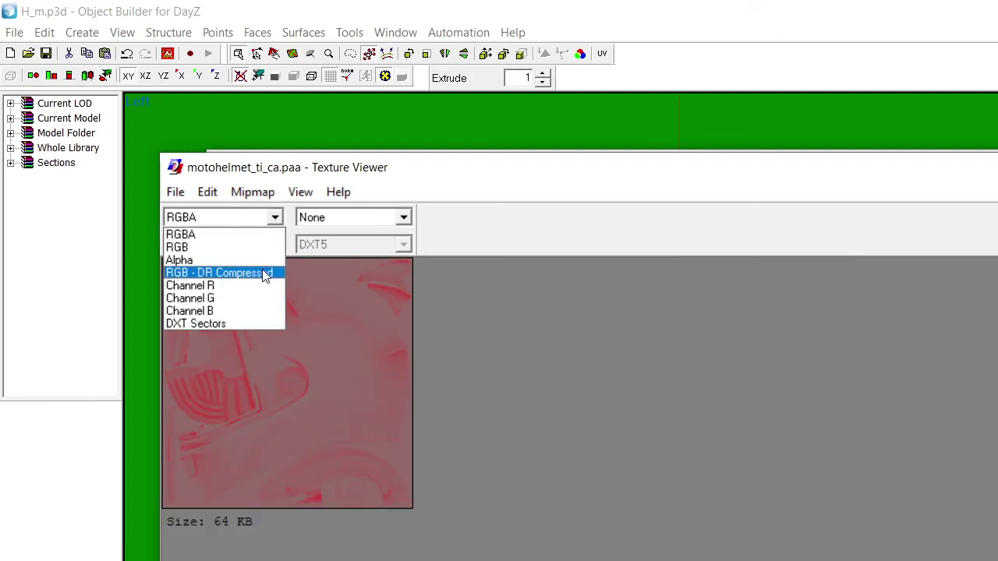
{"action": "left_click", "coordinate": [236, 285]}
{"action": "left_click", "coordinate": [274, 217]}
{"action": "left_click", "coordinate": [201, 289]}
{"action": "left_click", "coordinate": [264, 223]}
{"action": "left_click", "coordinate": [239, 311]}
{"action": "left_click", "coordinate": [273, 218]}
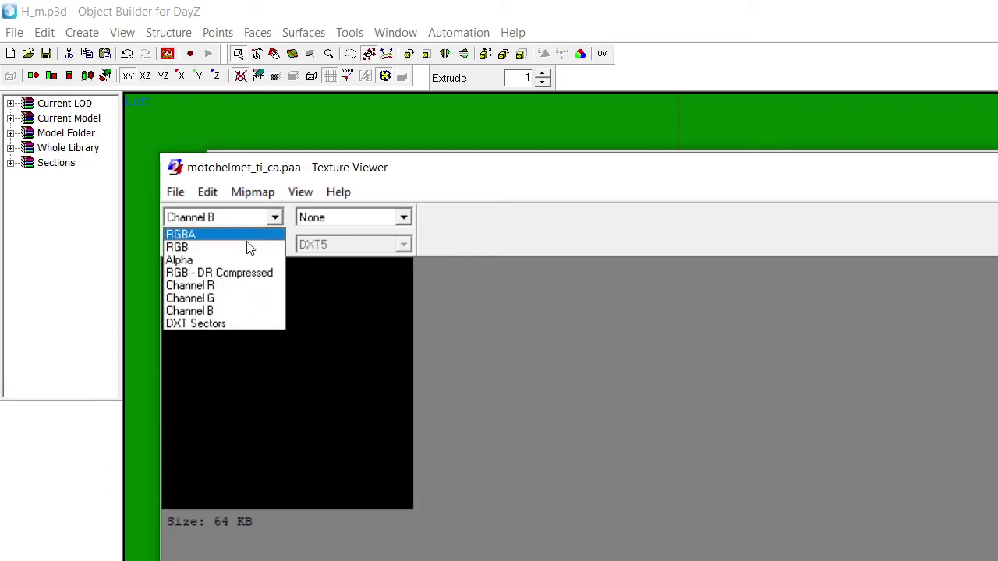
{"action": "left_click", "coordinate": [241, 235]}
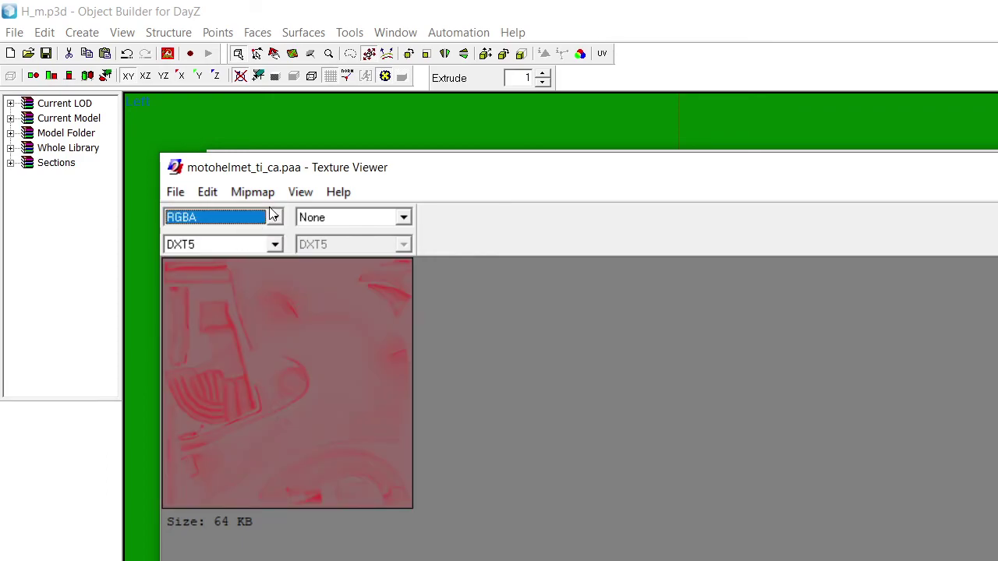
{"action": "scroll", "coordinate": [240, 319], "scroll_direction": "up", "scroll_amount": 2}
{"action": "scroll", "coordinate": [473, 319], "scroll_direction": "down", "scroll_amount": 1}
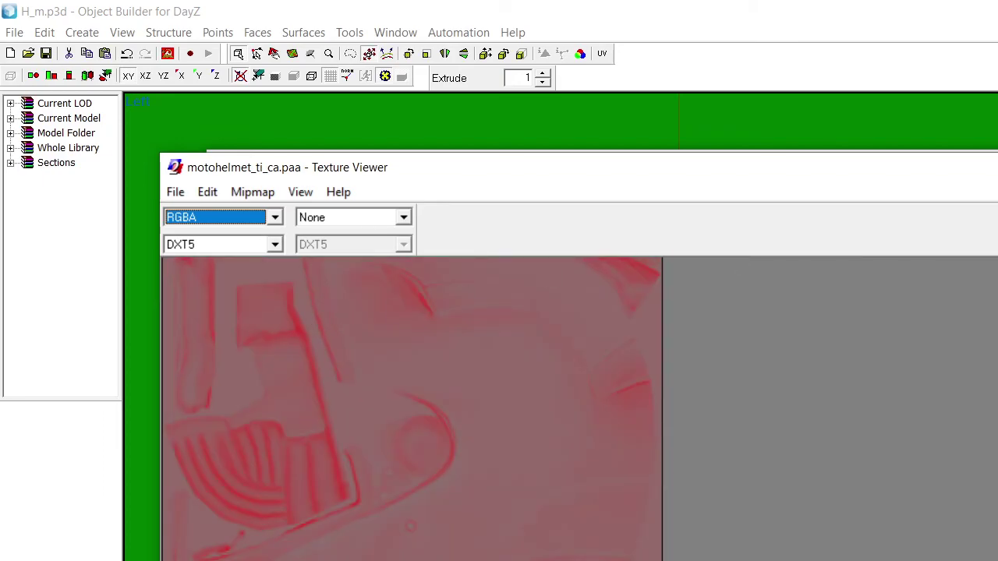
Close the texture and permanently delete motohelmet_ti_ca.paa from the Helmet data folder
{"action": "left_click", "coordinate": [996, 167]}
{"action": "key", "text": "shift+Delete"}
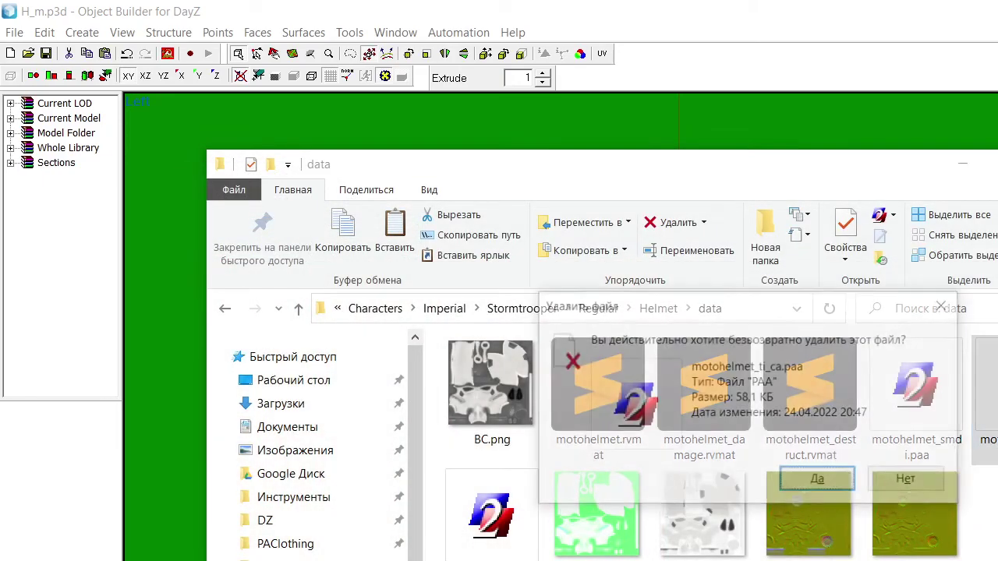
{"action": "left_click", "coordinate": [829, 543]}
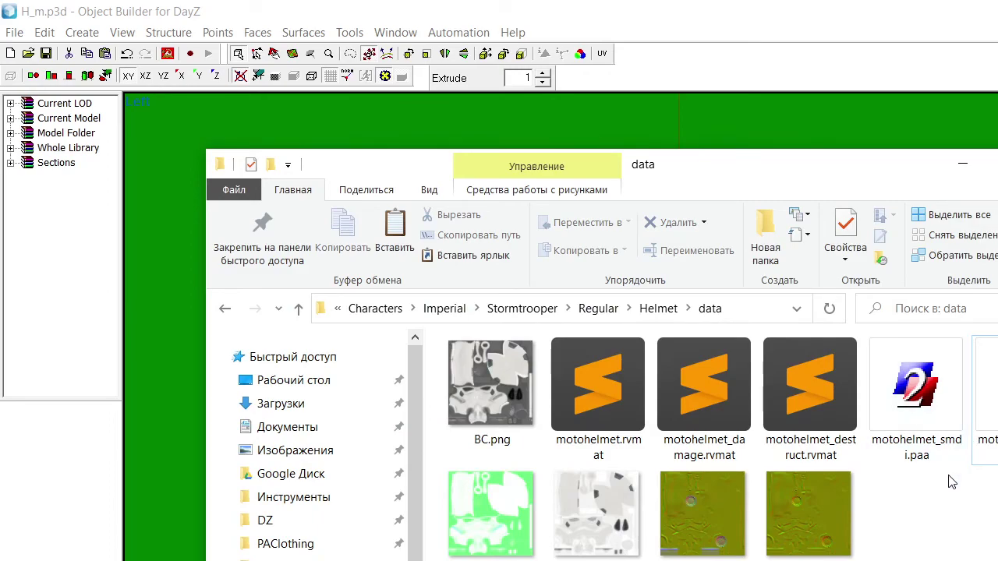
Open motohelmet_smdi.paa in Texture Viewer, move the viewer aside and examine the texture up close
{"action": "double_click", "coordinate": [917, 397]}
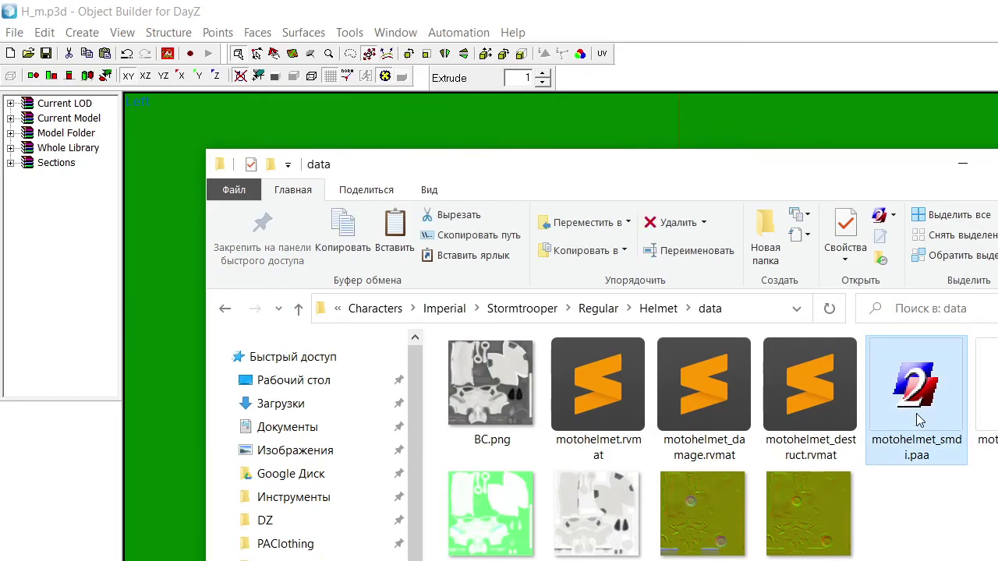
{"action": "left_click_drag", "start_coordinate": [533, 196], "coordinate": [995, 189]}
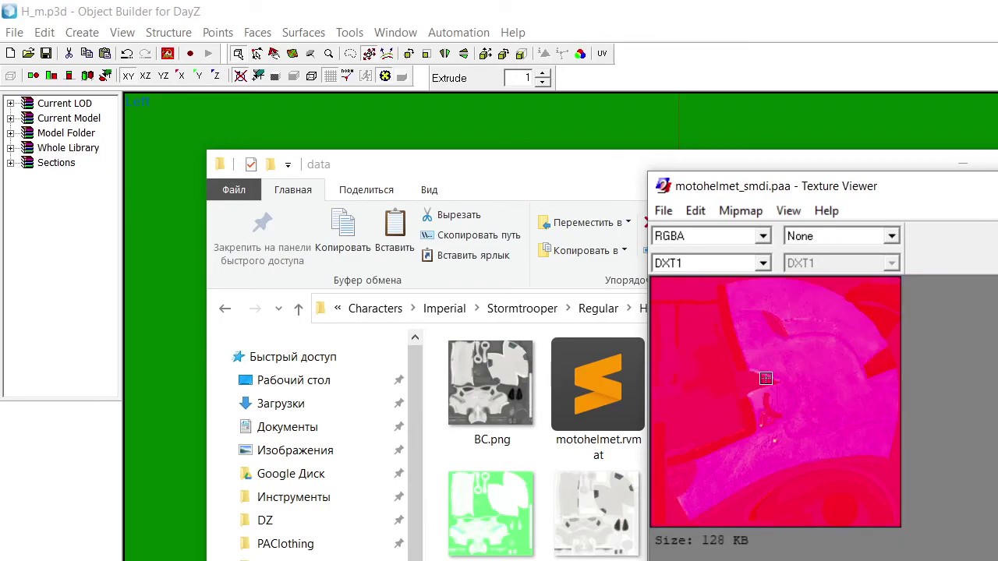
{"action": "scroll", "coordinate": [759, 380], "scroll_direction": "up", "scroll_amount": 2}
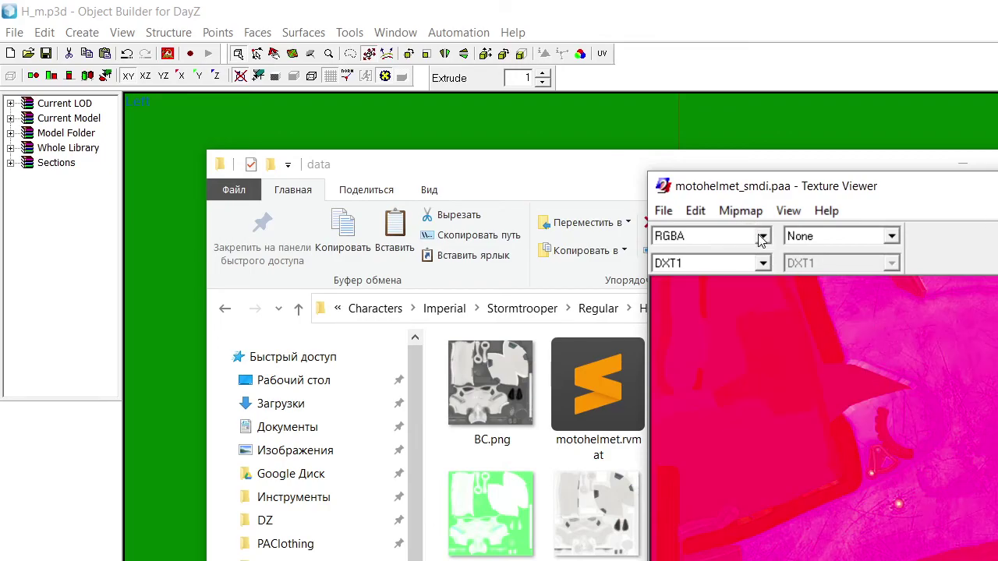
View channels R, G and B of motohelmet_smdi.paa in turn, leave Channel B displayed and move the viewer aside
{"action": "left_click", "coordinate": [760, 235]}
{"action": "left_click", "coordinate": [736, 301]}
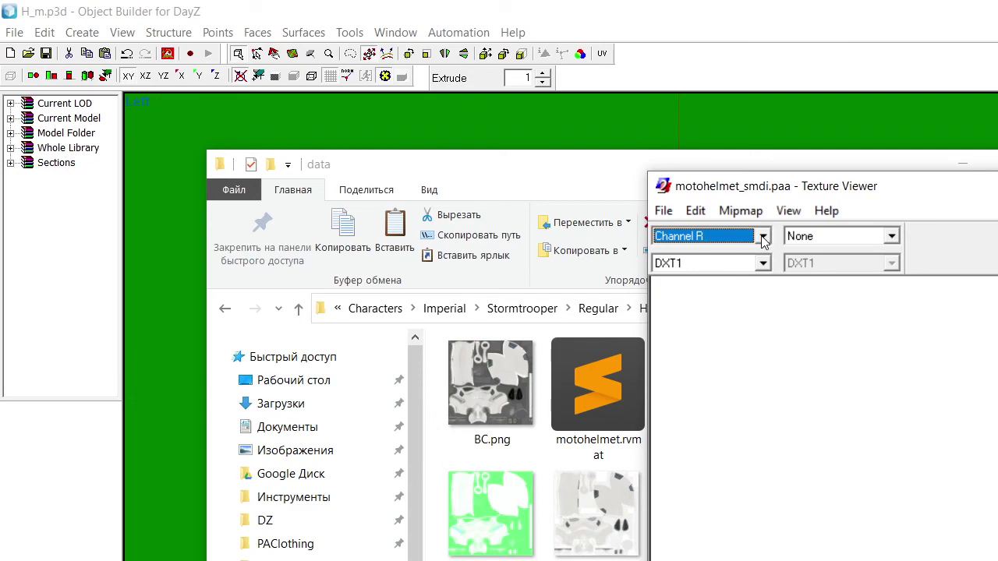
{"action": "left_click", "coordinate": [762, 235]}
{"action": "left_click", "coordinate": [717, 317]}
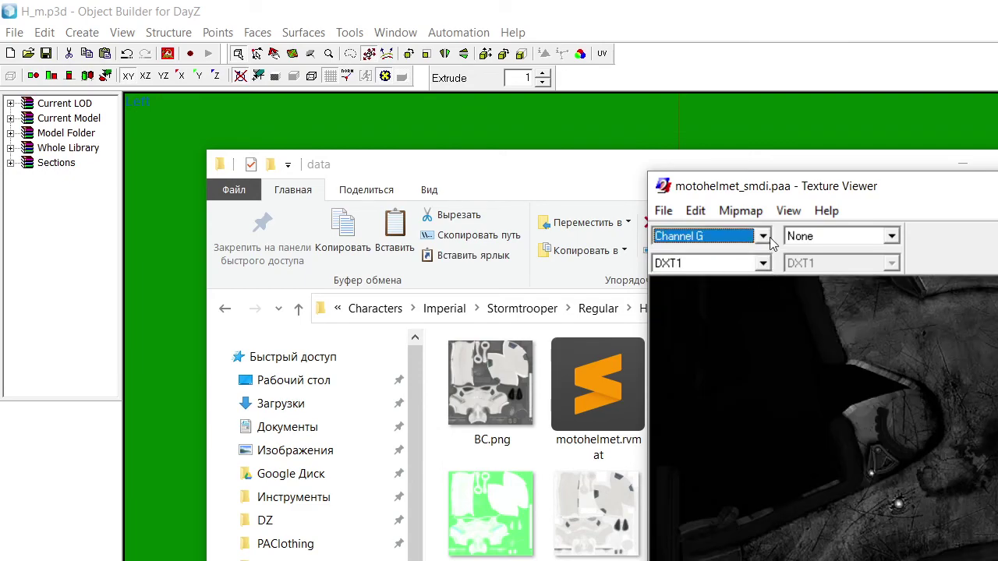
{"action": "left_click", "coordinate": [763, 236]}
{"action": "left_click", "coordinate": [709, 332]}
{"action": "scroll", "coordinate": [776, 346], "scroll_direction": "down", "scroll_amount": 2}
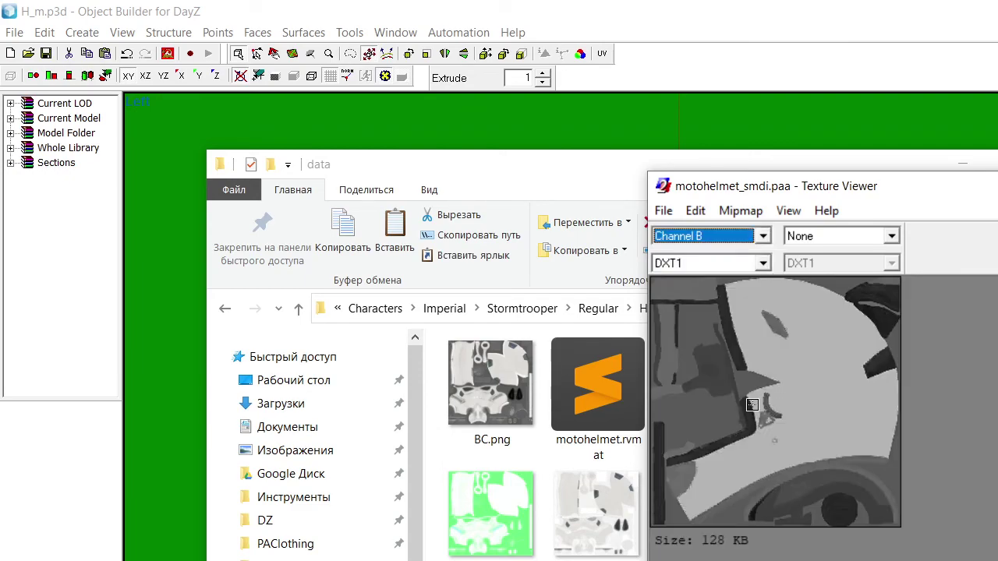
{"action": "left_click_drag", "start_coordinate": [892, 188], "coordinate": [997, 256]}
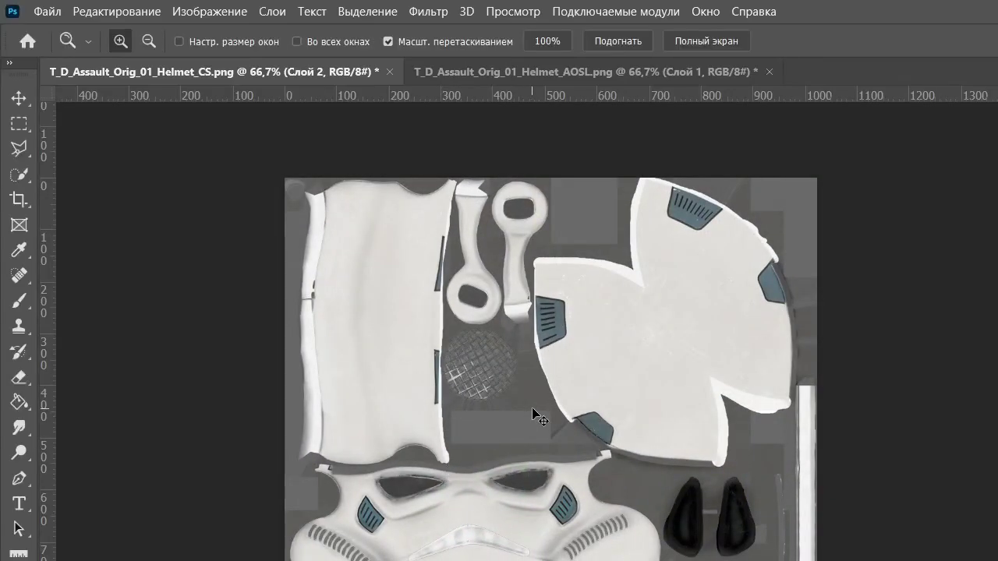
Switch to Photoshop, convert the active layer of the helmet CS texture to black and white, and invert its blue channel
{"action": "key", "text": "ctrl+alt+shift+i"}
{"action": "key", "text": "ctrl+alt+shift+b"}
{"action": "key", "text": "Return"}
{"action": "key", "text": "ctrl+5"}
{"action": "key", "text": "ctrl+i"}
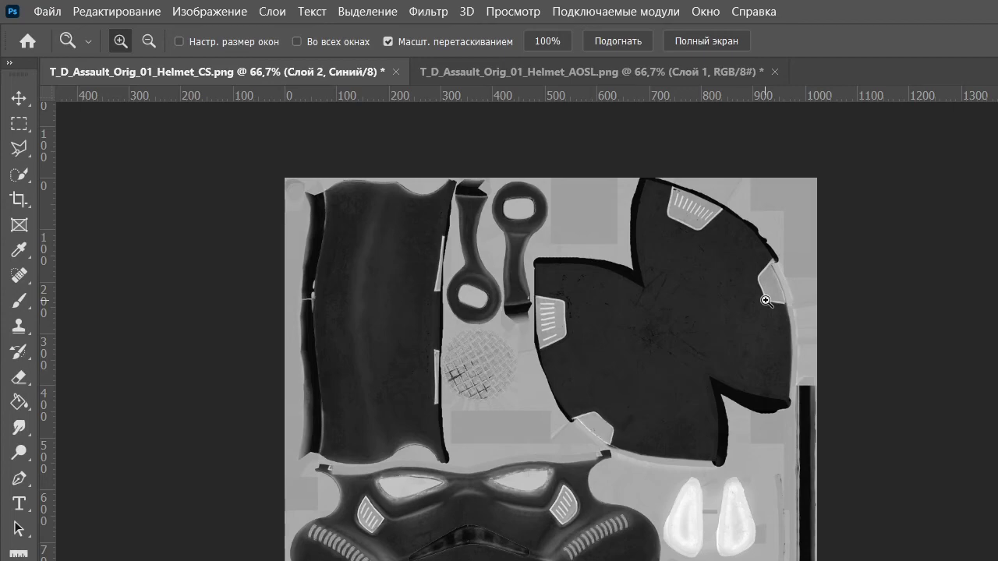
Open Levels for the blue channel and place the motohelmet_smdi.paa viewer below the dialog for comparison
{"action": "key", "text": "ctrl+l"}
{"action": "left_click_drag", "start_coordinate": [777, 180], "coordinate": [997, 85]}
{"action": "key", "text": "alt+Tab"}
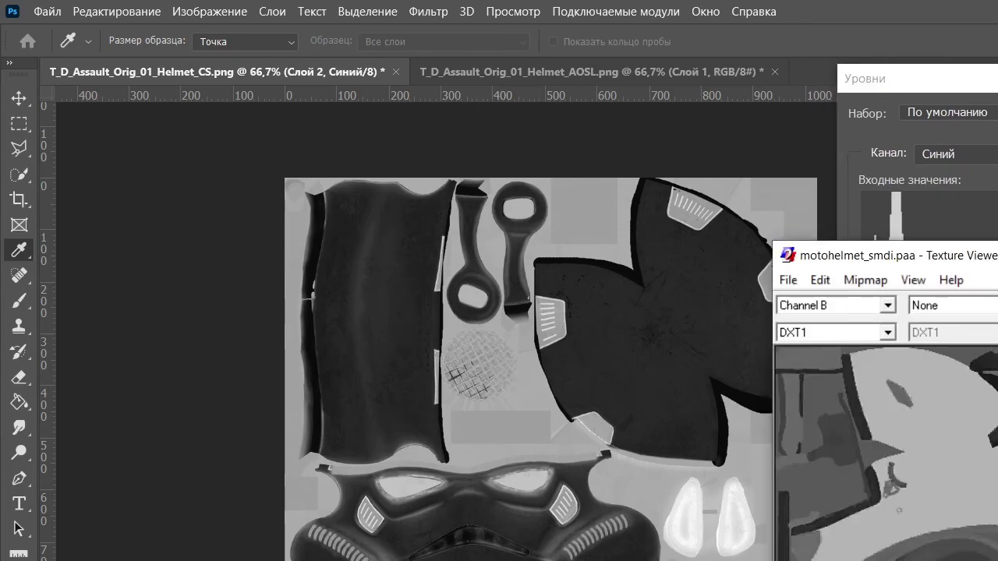
{"action": "left_click_drag", "start_coordinate": [815, 256], "coordinate": [876, 312]}
{"action": "scroll", "coordinate": [982, 459], "scroll_direction": "down", "scroll_amount": 2}
{"action": "scroll", "coordinate": [982, 460], "scroll_direction": "up", "scroll_amount": 3}
{"action": "left_click_drag", "start_coordinate": [935, 79], "coordinate": [936, 56]}
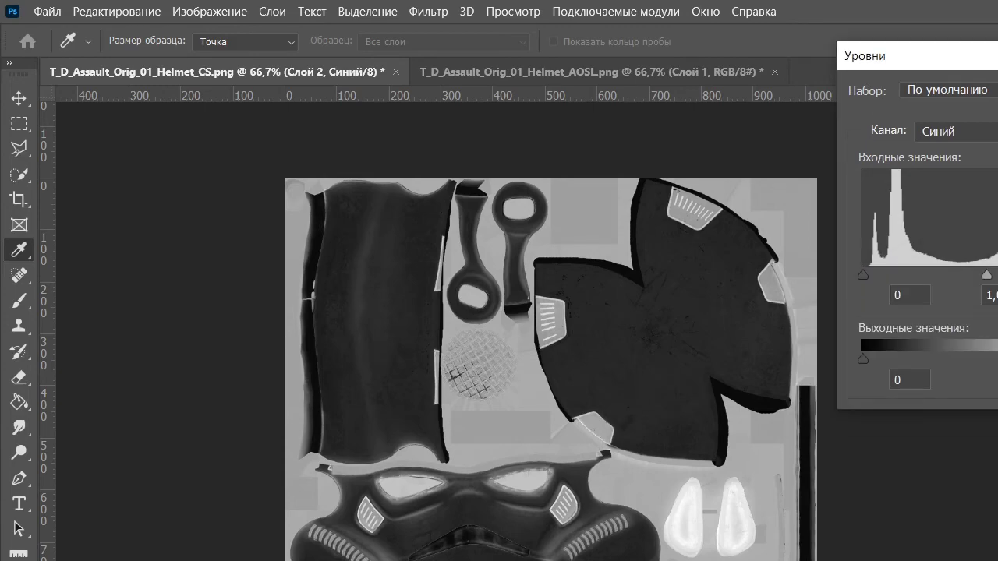
{"action": "key", "text": "alt+Tab"}
{"action": "left_click_drag", "start_coordinate": [935, 311], "coordinate": [876, 429]}
{"action": "key", "text": "alt+Tab"}
Refit the Photoshop window to show its side panels and compare the blue channel with Channel B of motohelmet_smdi.paa
{"action": "key", "text": "super+Down"}
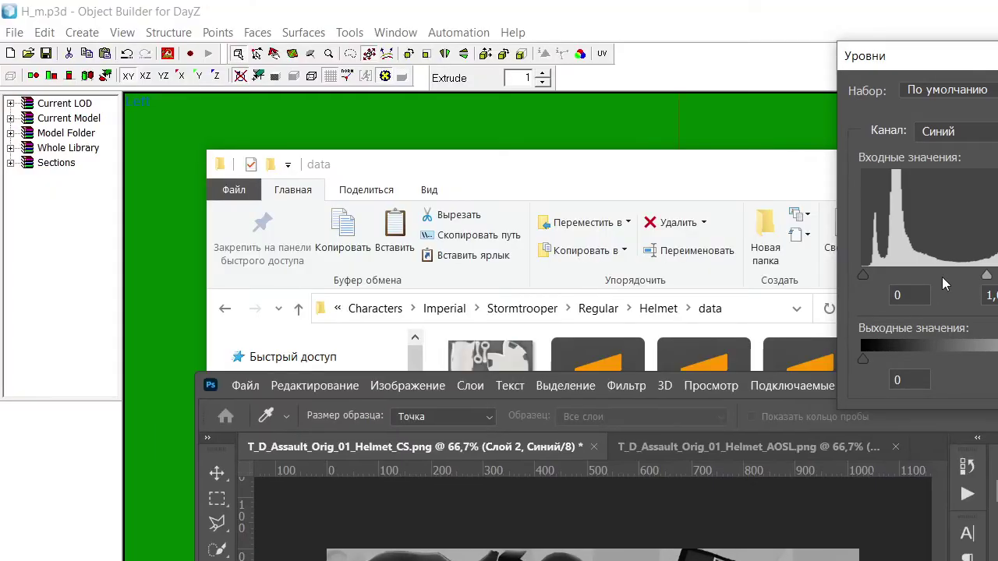
{"action": "left_click", "coordinate": [752, 386]}
{"action": "left_click", "coordinate": [805, 410]}
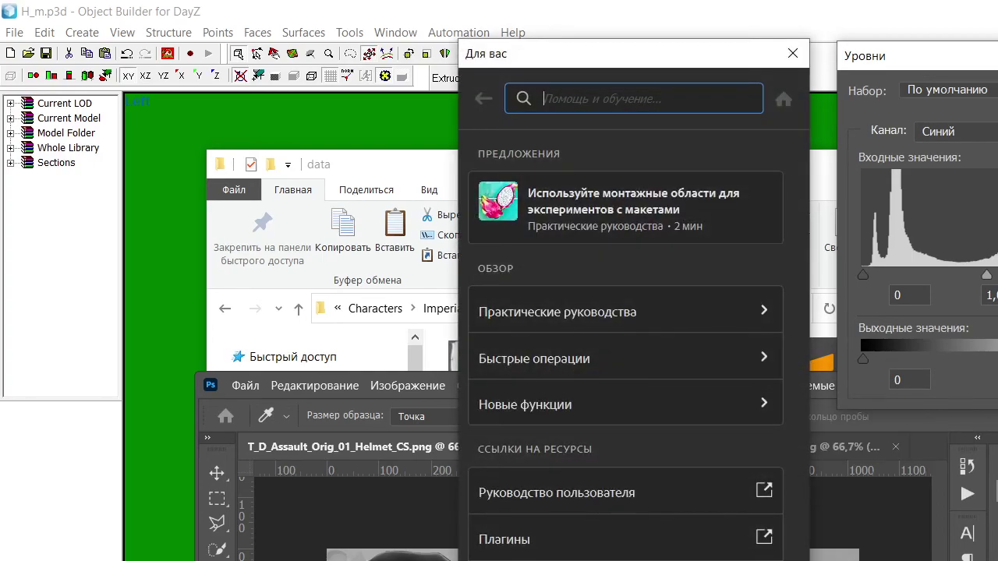
{"action": "left_click", "coordinate": [797, 54]}
{"action": "key", "text": "super+Up"}
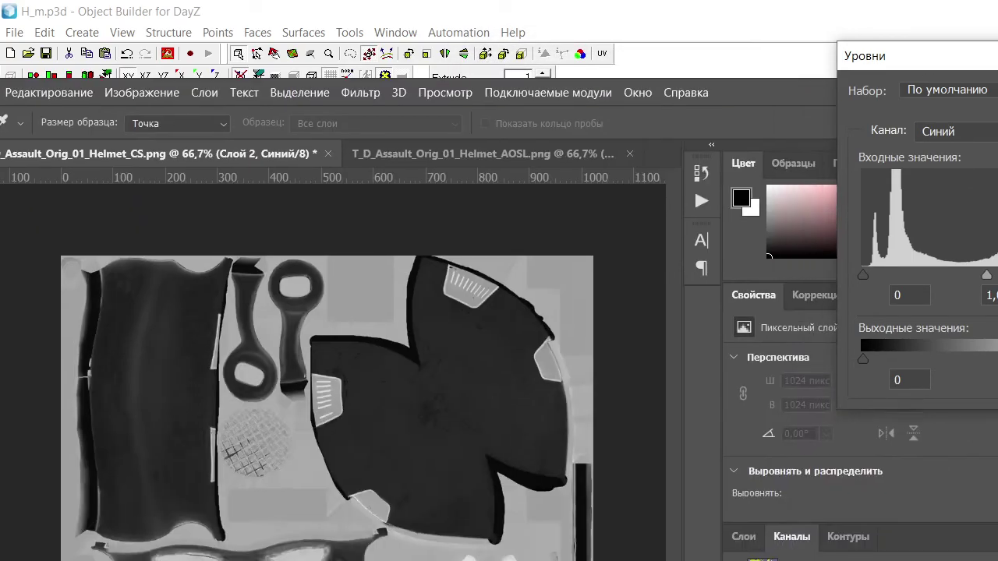
{"action": "key", "text": "alt+Tab"}
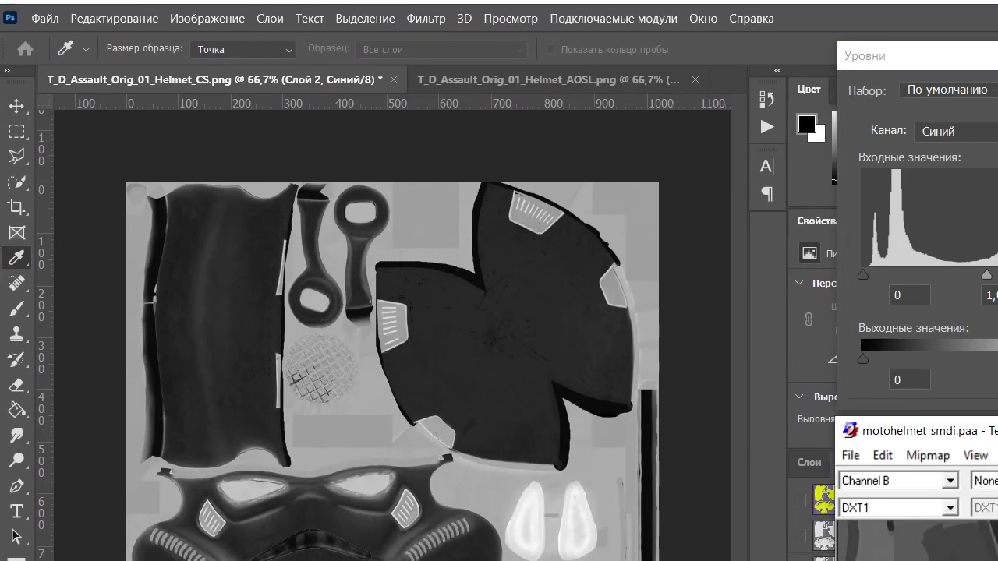
{"action": "key", "text": "alt+Tab"}
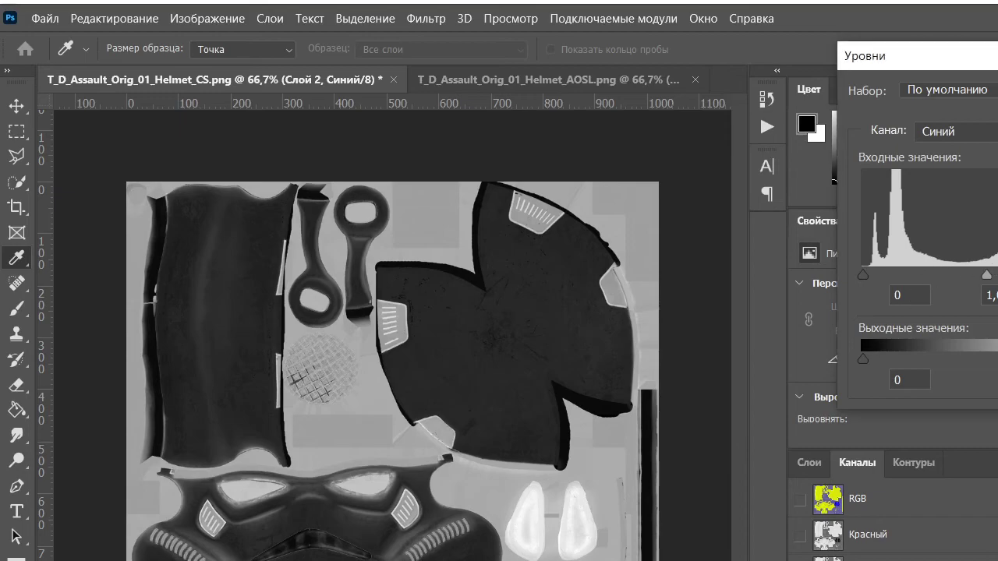
Darken the blue channel's midtones with Levels, apply the adjustment and invert the channel back
{"action": "left_click_drag", "start_coordinate": [986, 276], "coordinate": [996, 276]}
{"action": "left_click_drag", "start_coordinate": [866, 356], "coordinate": [807, 340]}
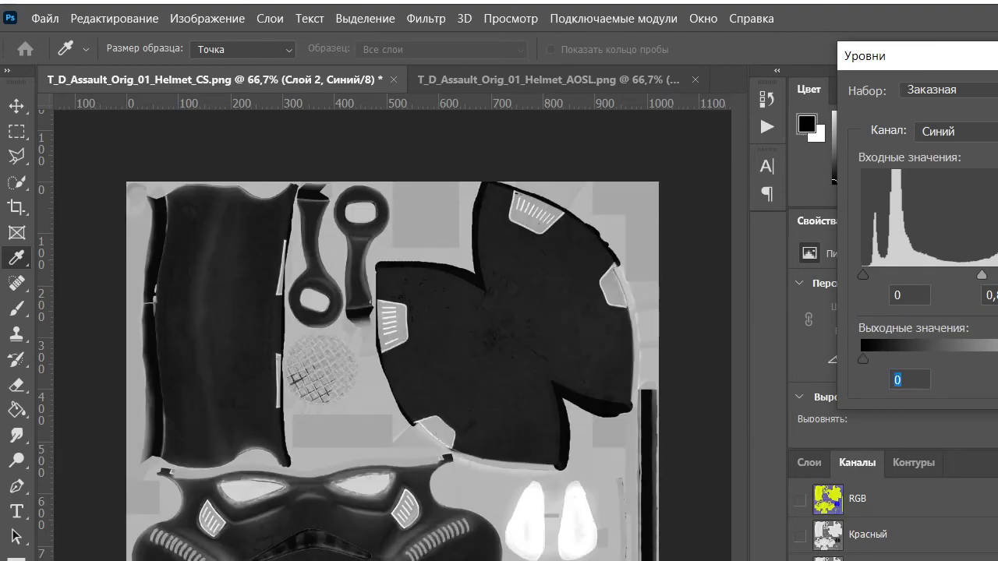
{"action": "key", "text": "Return"}
{"action": "key", "text": "z"}
{"action": "key", "text": "ctrl+i"}
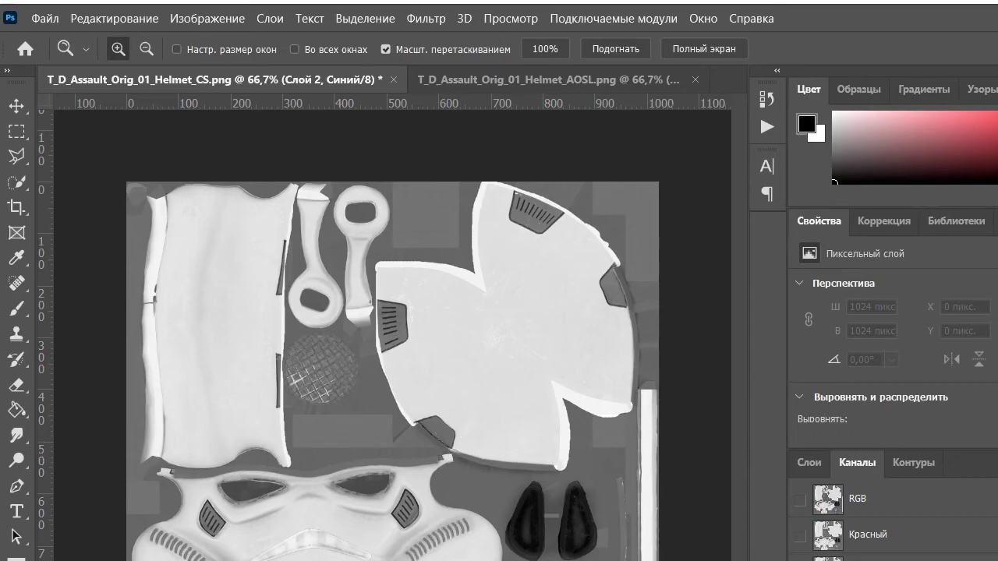
Use Levels on the blue channel to dim its whites to light gray and darken the midtones, and apply the adjustment
{"action": "left_click", "coordinate": [220, 19]}
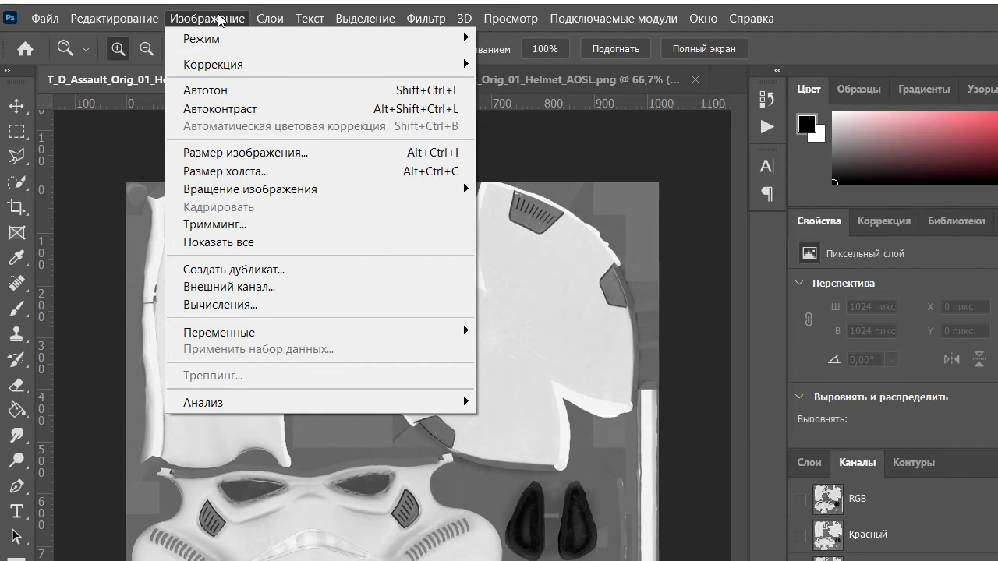
{"action": "left_click", "coordinate": [605, 217]}
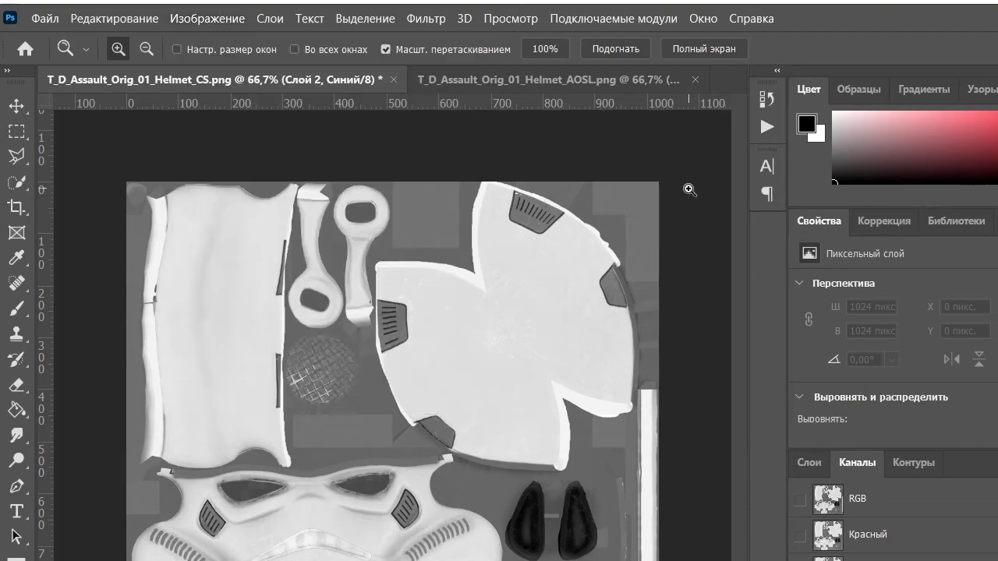
{"action": "key", "text": "ctrl+l"}
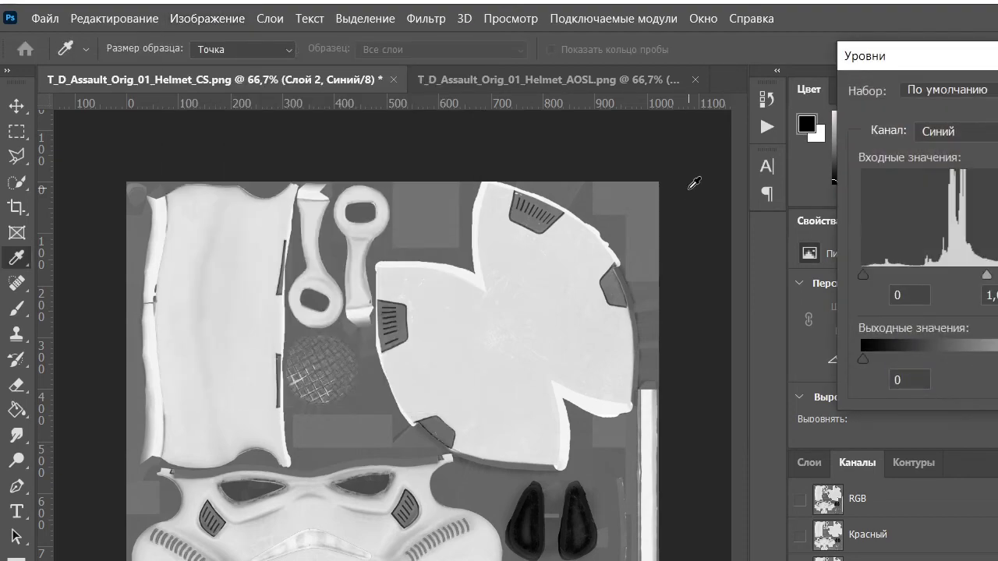
{"action": "mouse_move", "coordinate": [986, 276]}
{"action": "left_mouse_down"}
{"action": "mouse_move", "coordinate": [997, 277]}
{"action": "mouse_move", "coordinate": [973, 277]}
{"action": "mouse_move", "coordinate": [986, 277]}
{"action": "left_mouse_up"}
{"action": "left_click", "coordinate": [997, 277]}
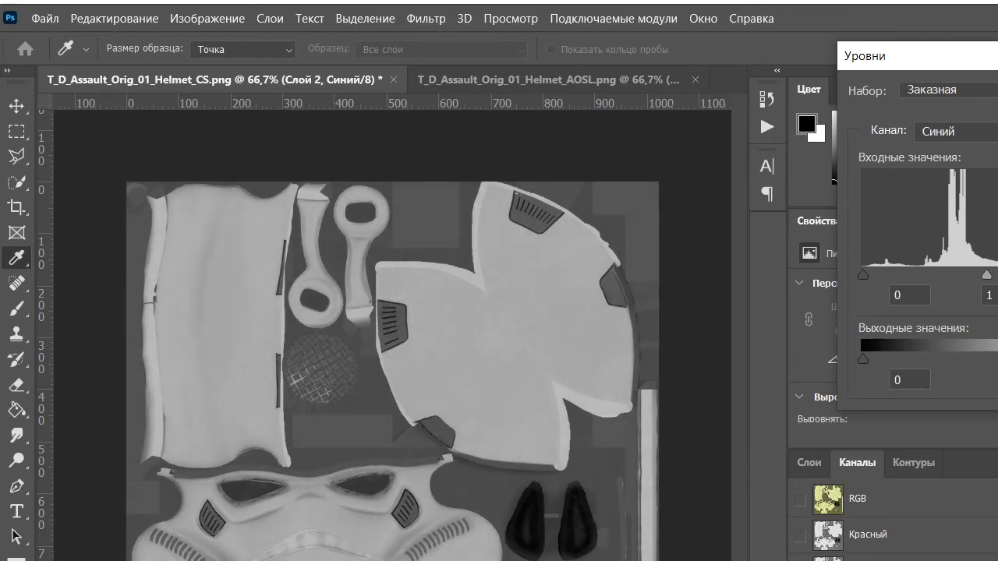
{"action": "left_click_drag", "start_coordinate": [987, 276], "coordinate": [997, 276]}
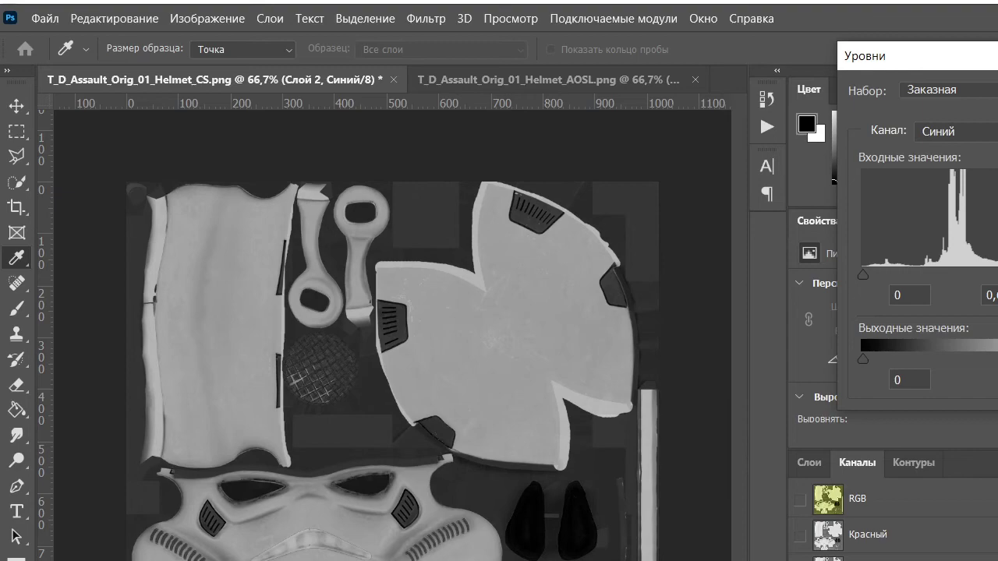
{"action": "left_click_drag", "start_coordinate": [997, 276], "coordinate": [997, 276]}
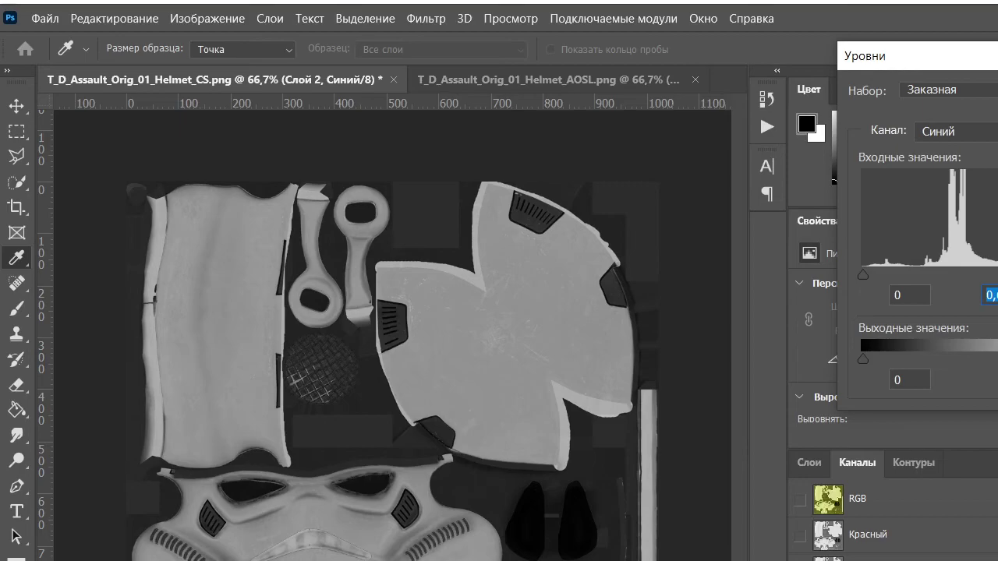
{"action": "left_click_drag", "start_coordinate": [997, 276], "coordinate": [996, 276]}
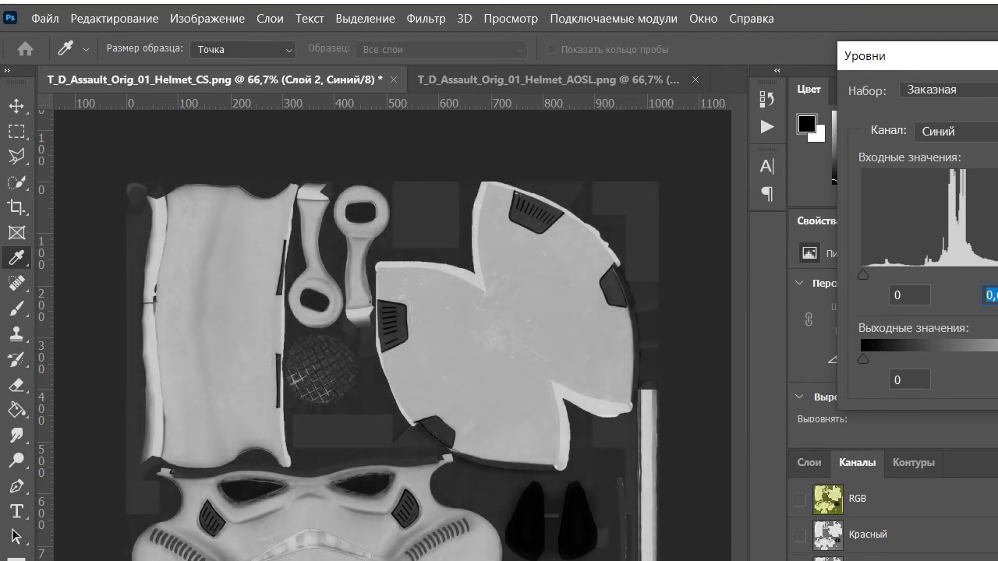
{"action": "left_click", "coordinate": [997, 276]}
{"action": "key", "text": "Return"}
{"action": "key", "text": "z"}
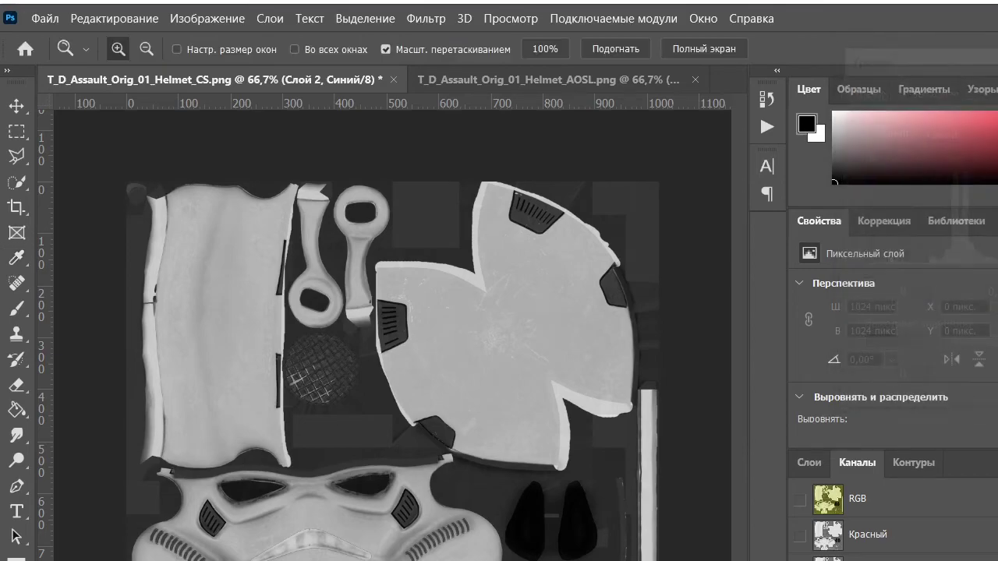
Show the green channel, invert it and compare it with Channel G of motohelmet_smdi.paa
{"action": "key", "text": "ctrl+4"}
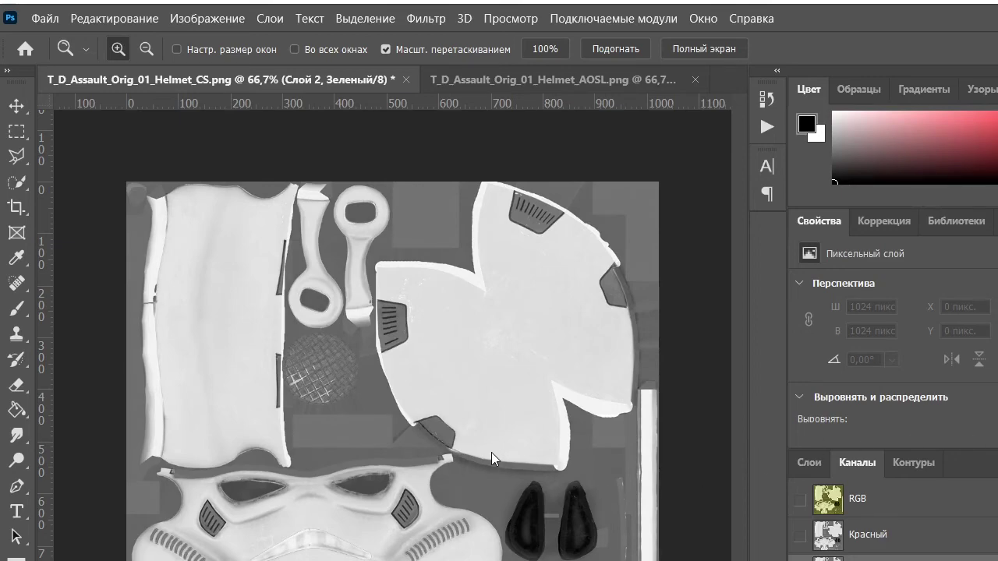
{"action": "key", "text": "ctrl+i"}
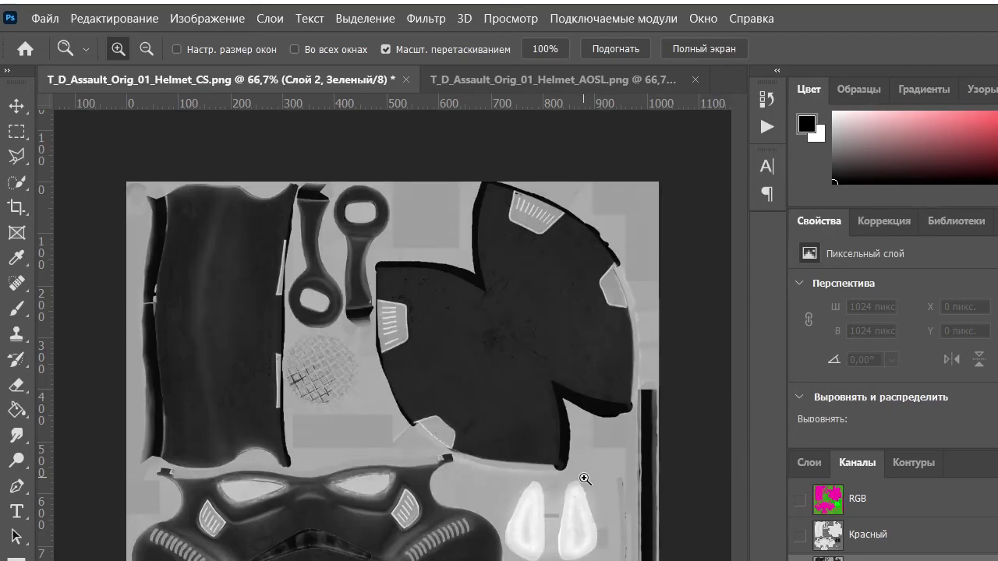
{"action": "left_click_drag", "start_coordinate": [997, 306], "coordinate": [996, 292]}
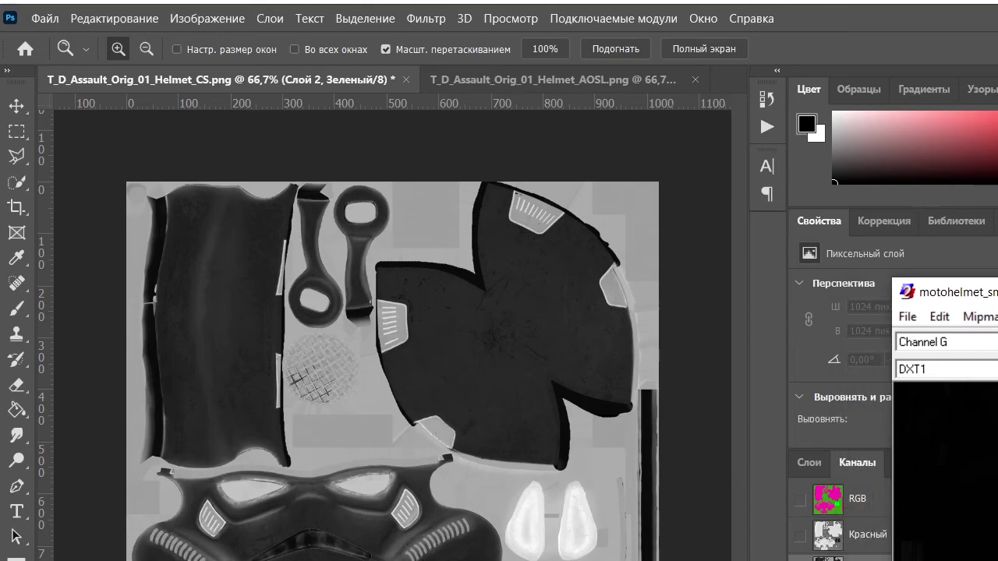
{"action": "key", "text": "alt+Tab"}
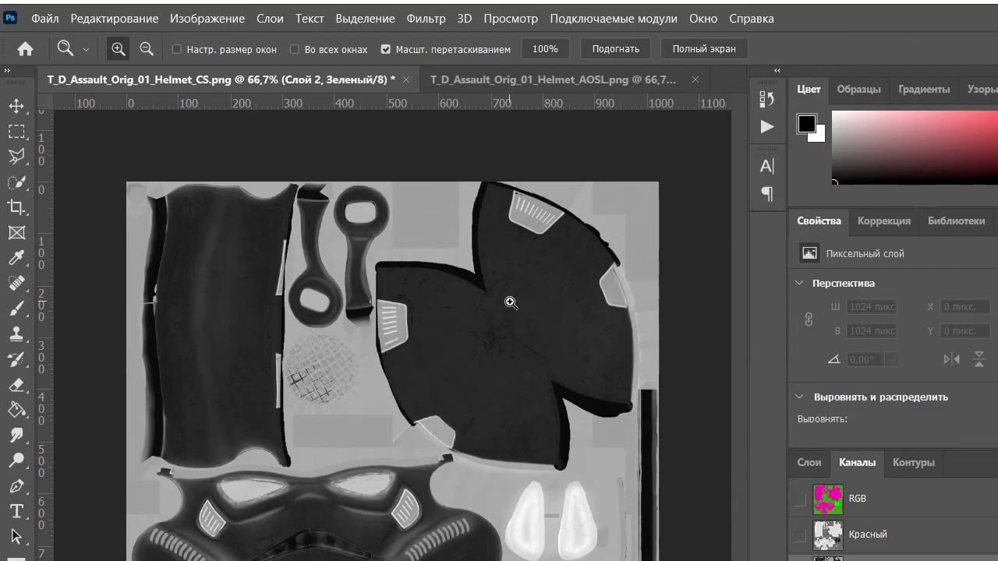
{"action": "key", "text": "ctrl+l"}
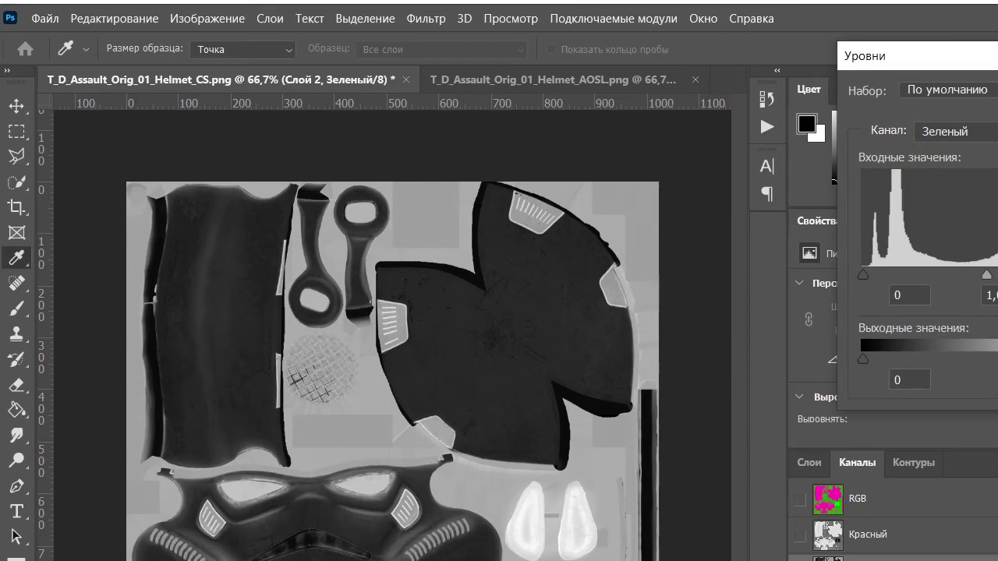
{"action": "left_click_drag", "start_coordinate": [981, 43], "coordinate": [960, 35]}
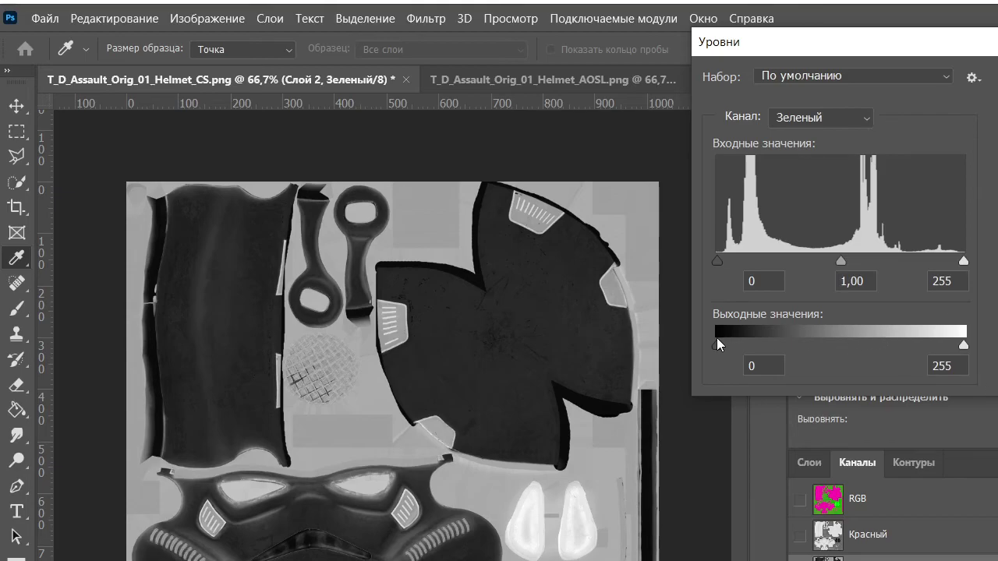
{"action": "mouse_move", "coordinate": [716, 344]}
{"action": "left_mouse_down"}
{"action": "mouse_move", "coordinate": [774, 342]}
{"action": "mouse_move", "coordinate": [697, 345]}
{"action": "left_mouse_up"}
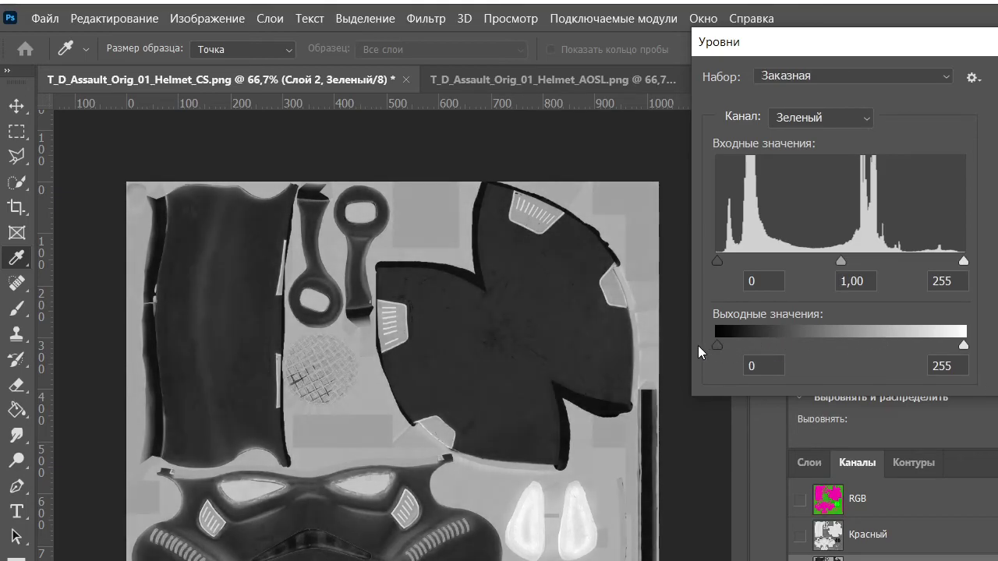
{"action": "left_click_drag", "start_coordinate": [839, 263], "coordinate": [797, 268]}
{"action": "mouse_move", "coordinate": [716, 346]}
{"action": "left_mouse_down"}
{"action": "mouse_move", "coordinate": [741, 340]}
{"action": "mouse_move", "coordinate": [713, 346]}
{"action": "left_mouse_up"}
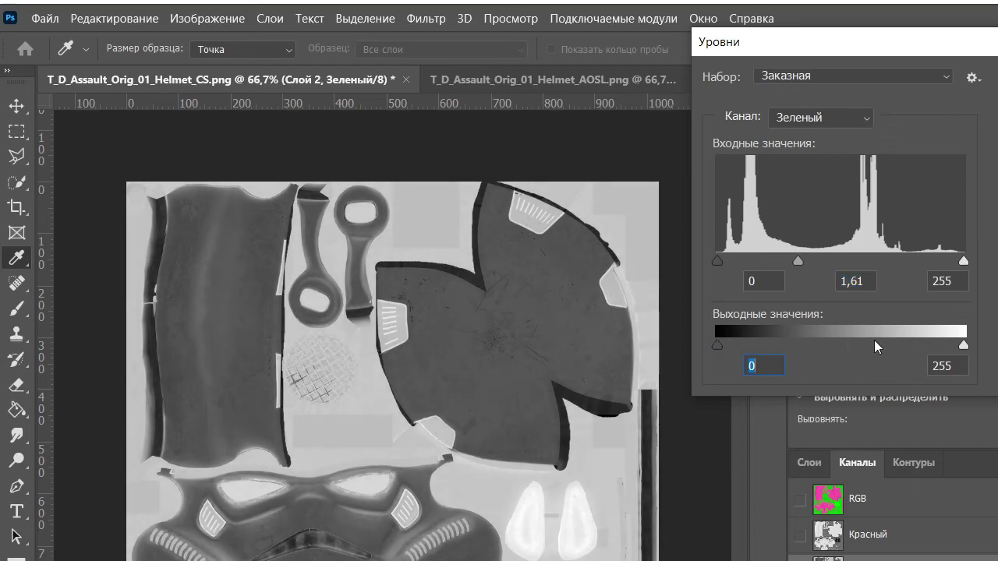
{"action": "left_click_drag", "start_coordinate": [963, 347], "coordinate": [867, 346]}
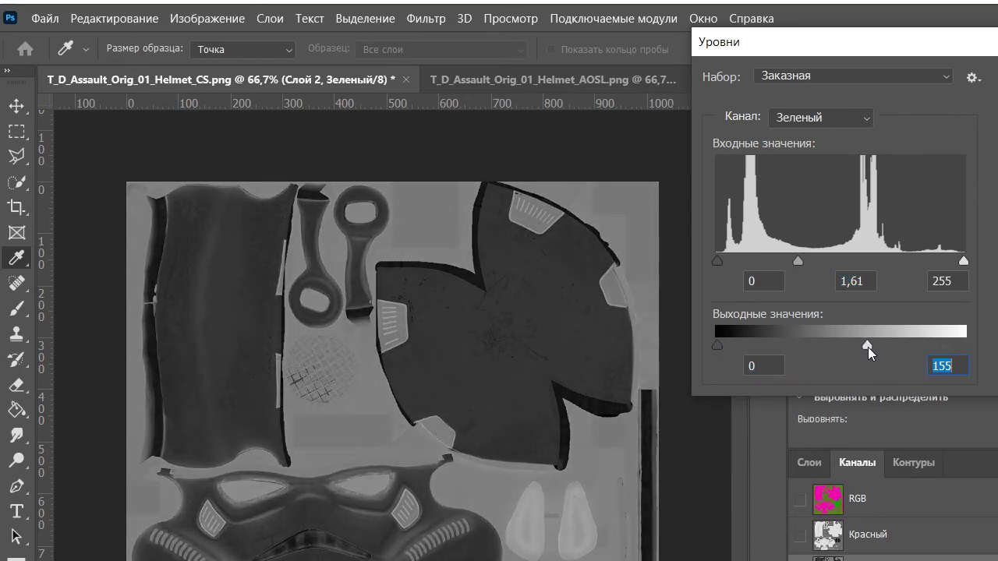
{"action": "left_click", "coordinate": [997, 148]}
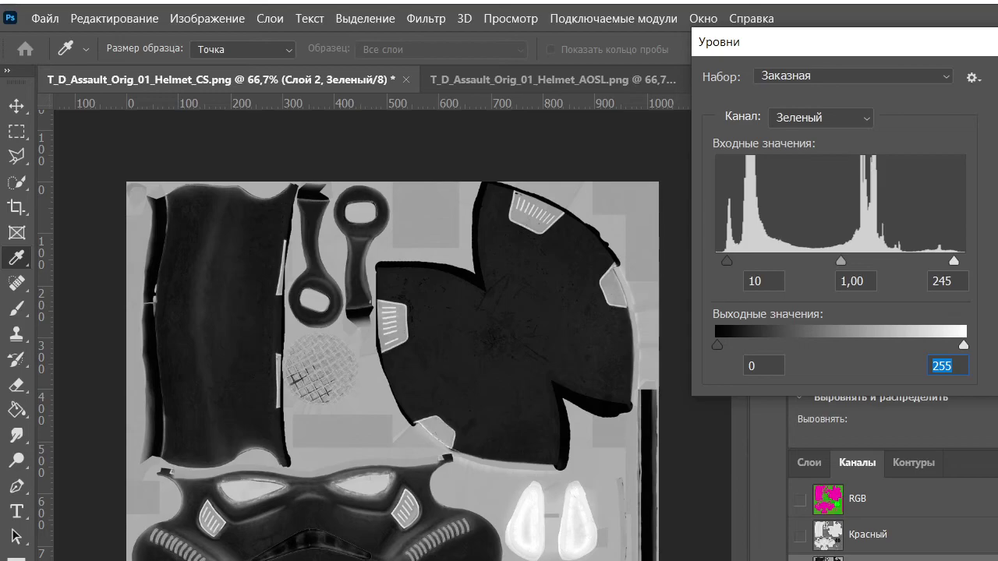
{"action": "left_click", "coordinate": [997, 77]}
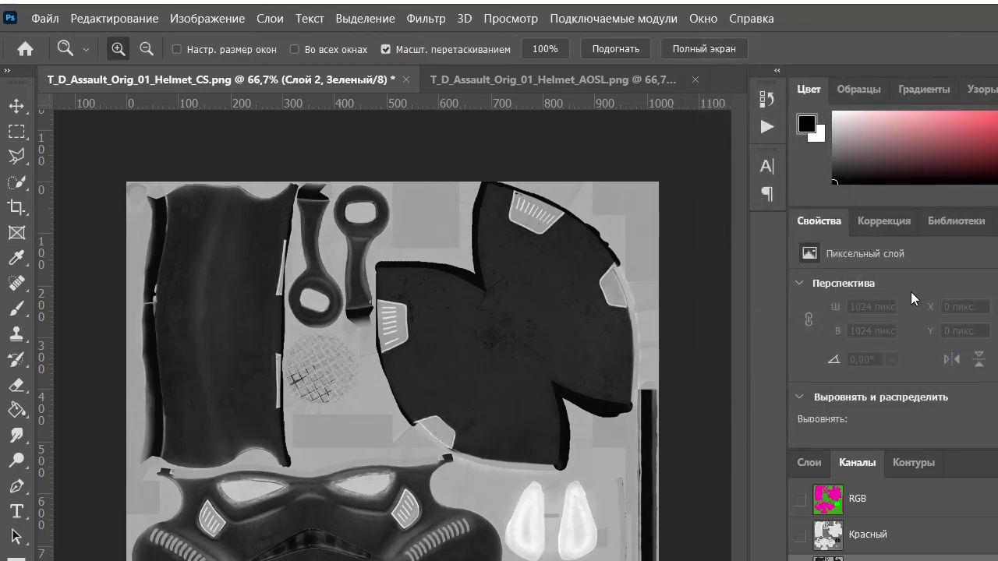
Lighten the green channel's midtones to 1.24 with Levels, apply the adjustment and display the RGB composite
{"action": "key", "text": "ctrl+l"}
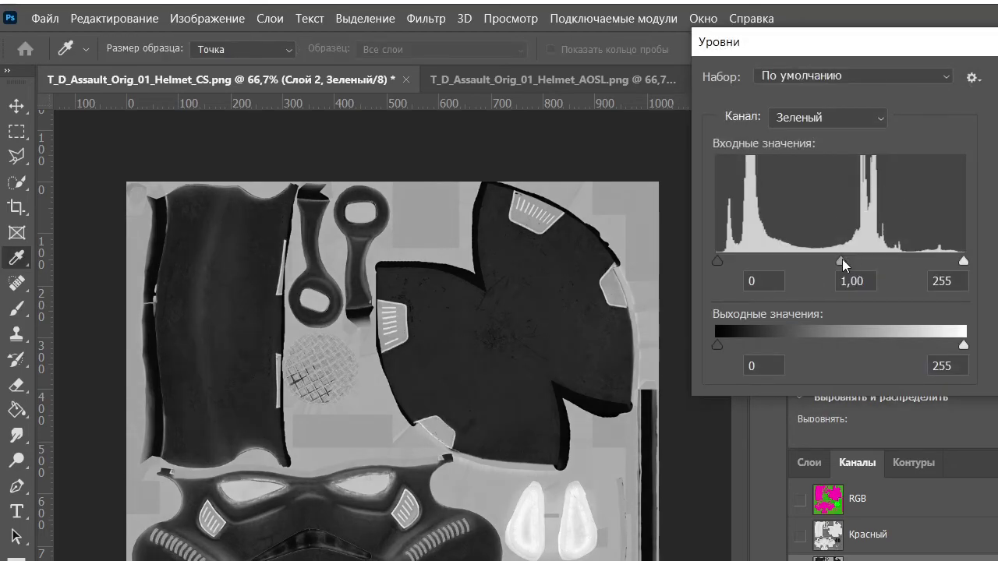
{"action": "mouse_move", "coordinate": [842, 259]}
{"action": "left_mouse_down"}
{"action": "mouse_move", "coordinate": [857, 257]}
{"action": "mouse_move", "coordinate": [847, 257]}
{"action": "left_mouse_up"}
{"action": "key", "text": "alt+Tab"}
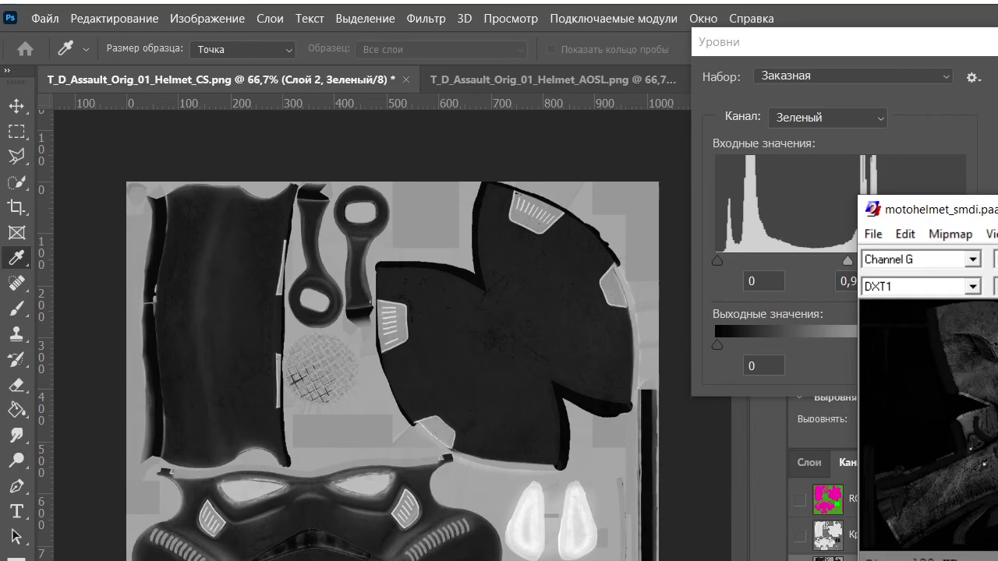
{"action": "key", "text": "alt+Tab"}
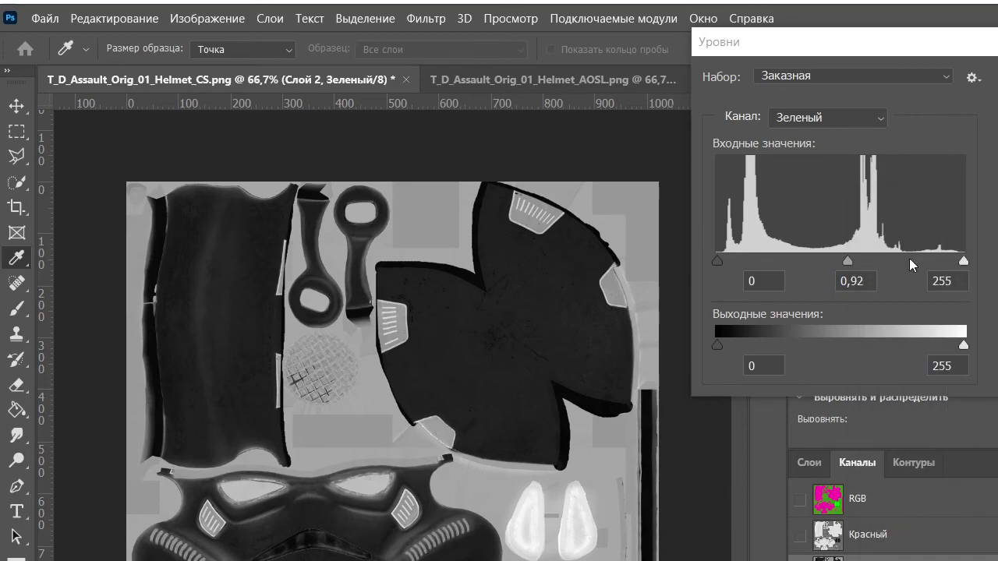
{"action": "left_click", "coordinate": [846, 258]}
{"action": "left_click_drag", "start_coordinate": [846, 259], "coordinate": [821, 256]}
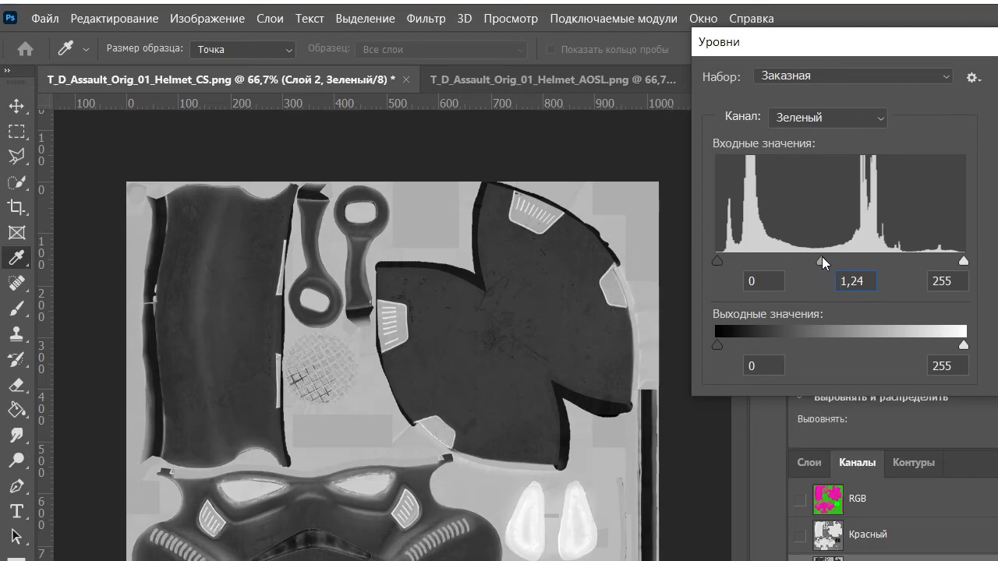
{"action": "mouse_move", "coordinate": [717, 343]}
{"action": "left_mouse_down"}
{"action": "mouse_move", "coordinate": [744, 341]}
{"action": "mouse_move", "coordinate": [711, 340]}
{"action": "left_mouse_up"}
{"action": "mouse_move", "coordinate": [964, 348]}
{"action": "left_mouse_down"}
{"action": "mouse_move", "coordinate": [935, 348]}
{"action": "mouse_move", "coordinate": [963, 348]}
{"action": "left_mouse_up"}
{"action": "key", "text": "Return"}
{"action": "left_click", "coordinate": [900, 513]}
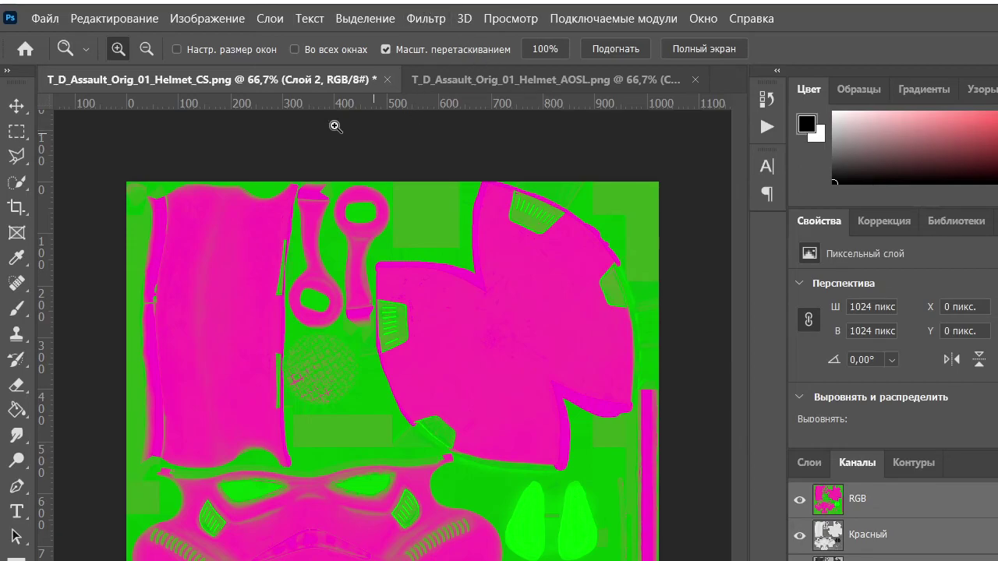
Start saving the document under a new name and rename the existing BC.png in the data folder to H_BC.png
{"action": "left_click", "coordinate": [41, 24]}
{"action": "left_click", "coordinate": [123, 242]}
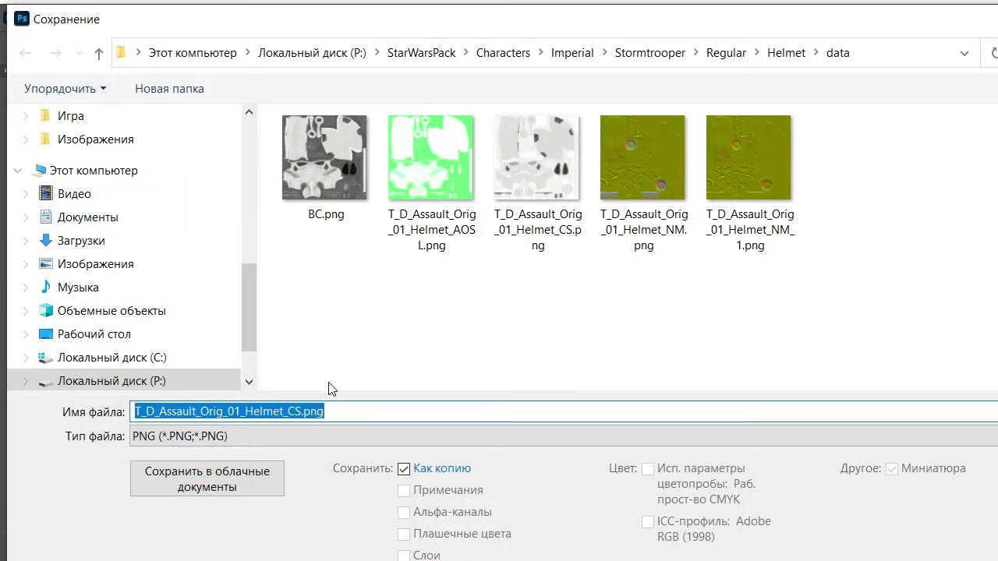
{"action": "left_click", "coordinate": [358, 173]}
{"action": "key", "text": "F1"}
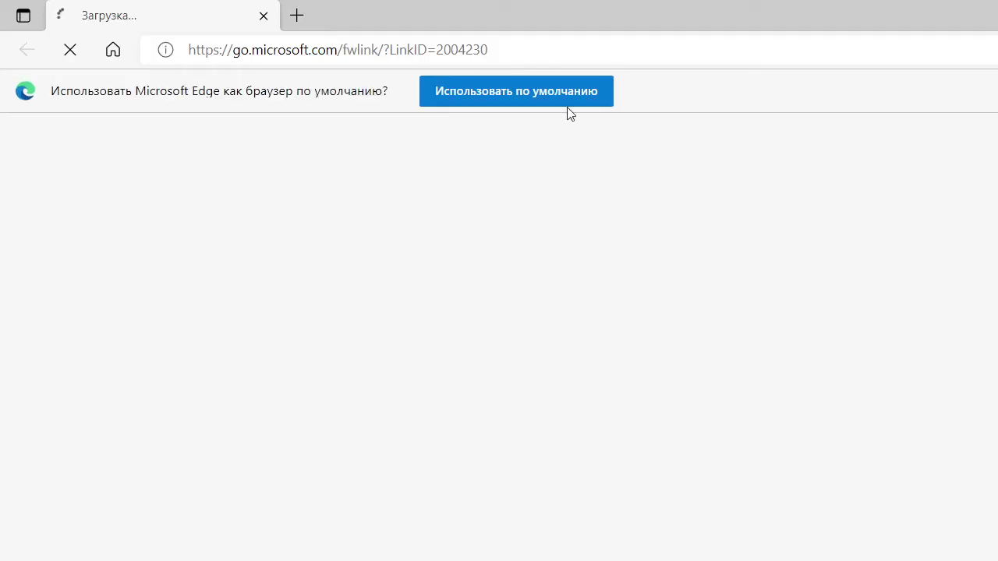
{"action": "key", "text": "alt+F4"}
{"action": "left_click", "coordinate": [338, 188]}
{"action": "key", "text": "Home"}
{"action": "type", "text": "H_"}
{"action": "key", "text": "Return"}
Save a PNG copy named H_SMDI in the Helmet data folder, accepting the offered PNG options
{"action": "double_click", "coordinate": [137, 416]}
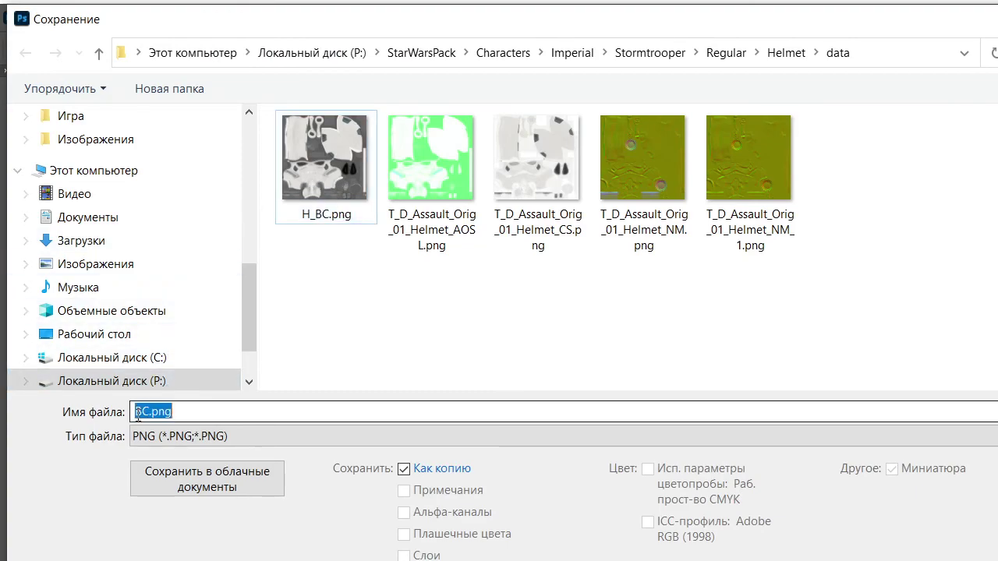
{"action": "type", "text": "H_SMDI"}
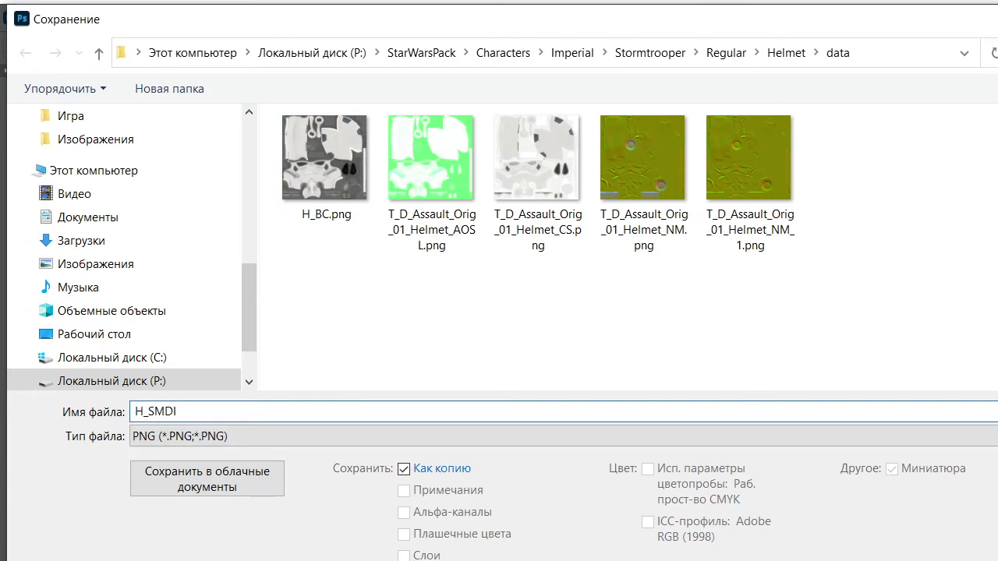
{"action": "key", "text": "Return"}
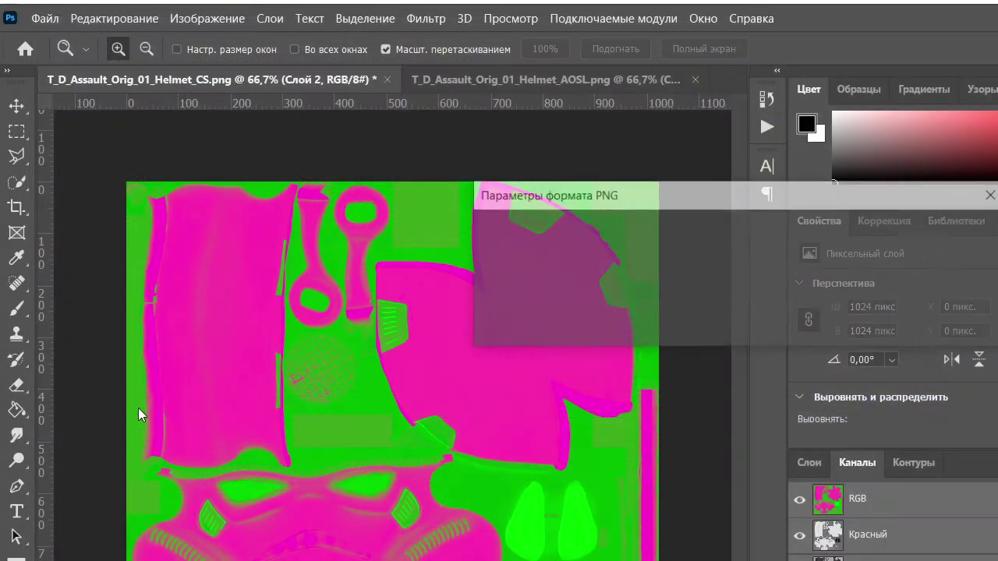
{"action": "left_click", "coordinate": [917, 240]}
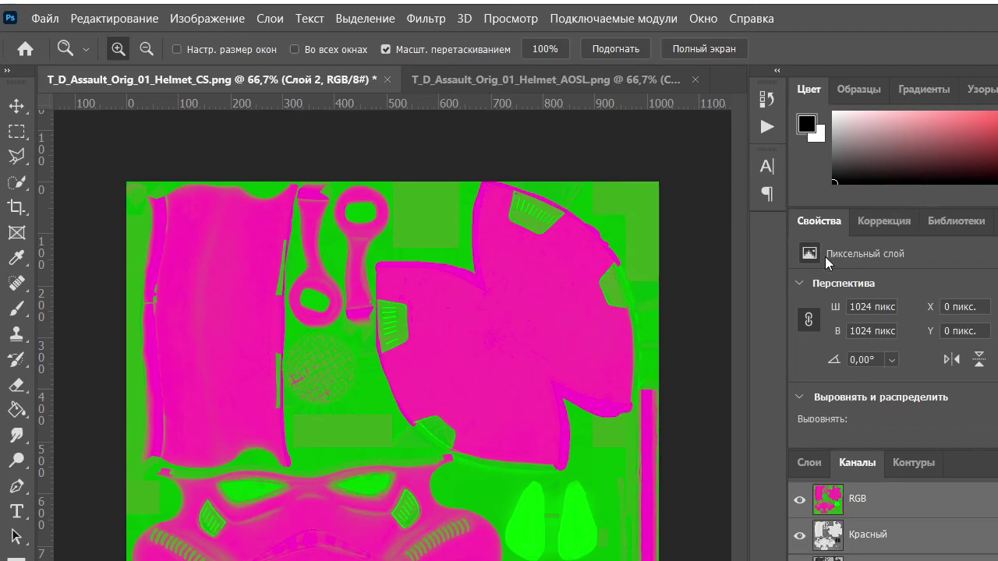
Save the layered document as T_D_Assault_Orig_01_Helmet_CS.psd in Photoshop format in the data folder
{"action": "left_click", "coordinate": [45, 17]}
{"action": "left_click", "coordinate": [101, 242]}
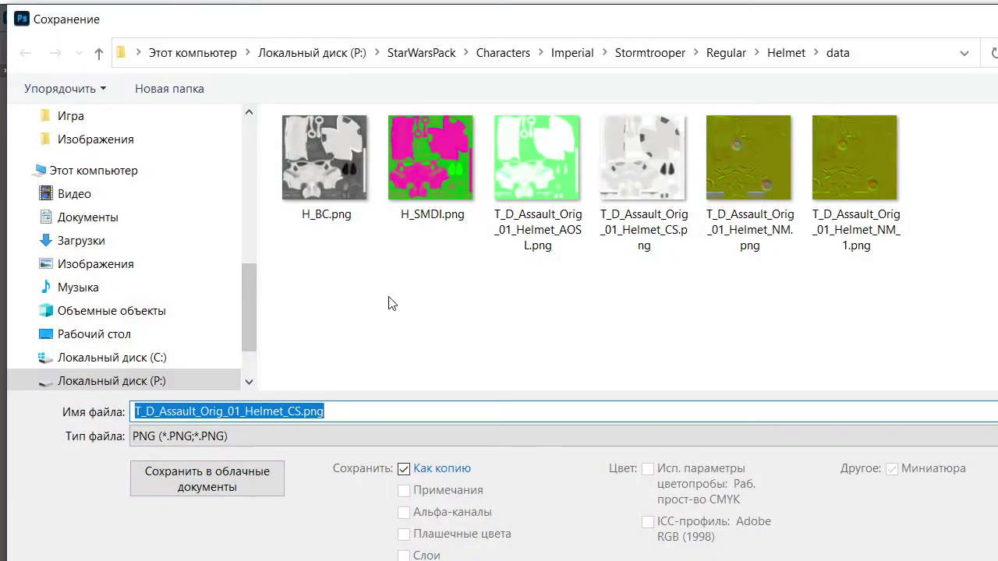
{"action": "left_click", "coordinate": [287, 436]}
{"action": "left_click", "coordinate": [347, 461]}
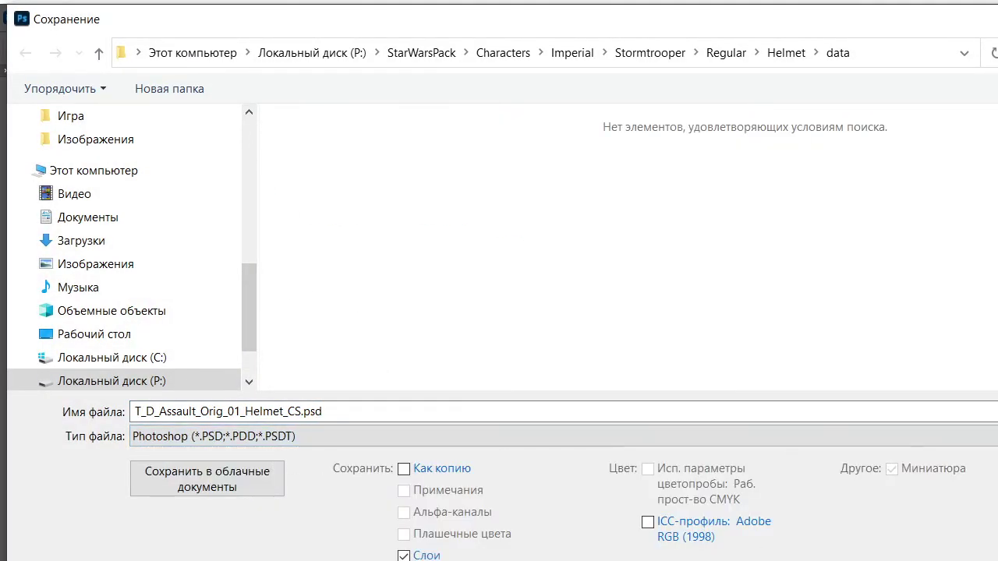
{"action": "key", "text": "Return"}
{"action": "key", "text": "Return"}
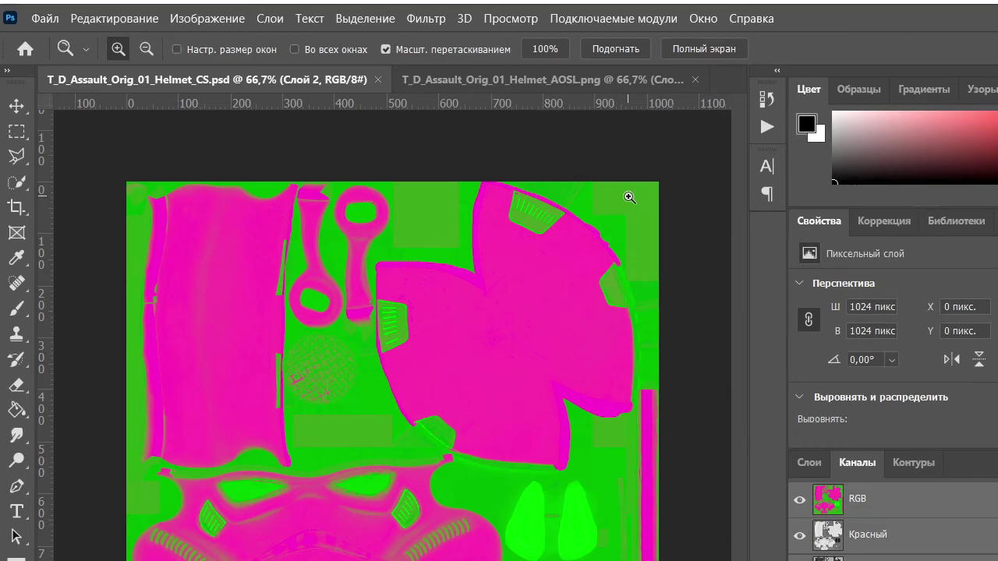
Close the T_D_Assault_Orig_01_Helmet_CS.psd document and close the AOSL texture without saving its changes
{"action": "left_click", "coordinate": [378, 81]}
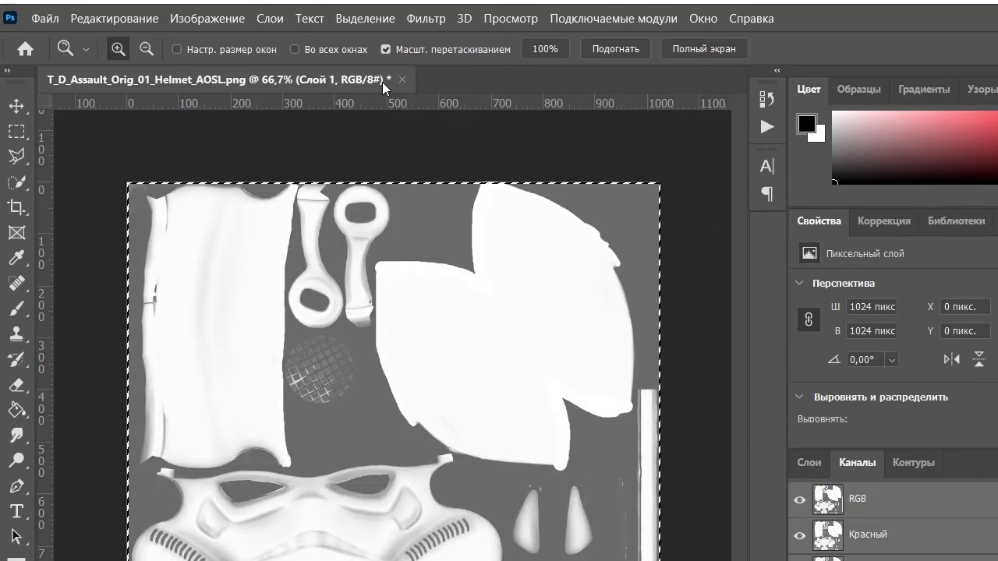
{"action": "left_click", "coordinate": [403, 79]}
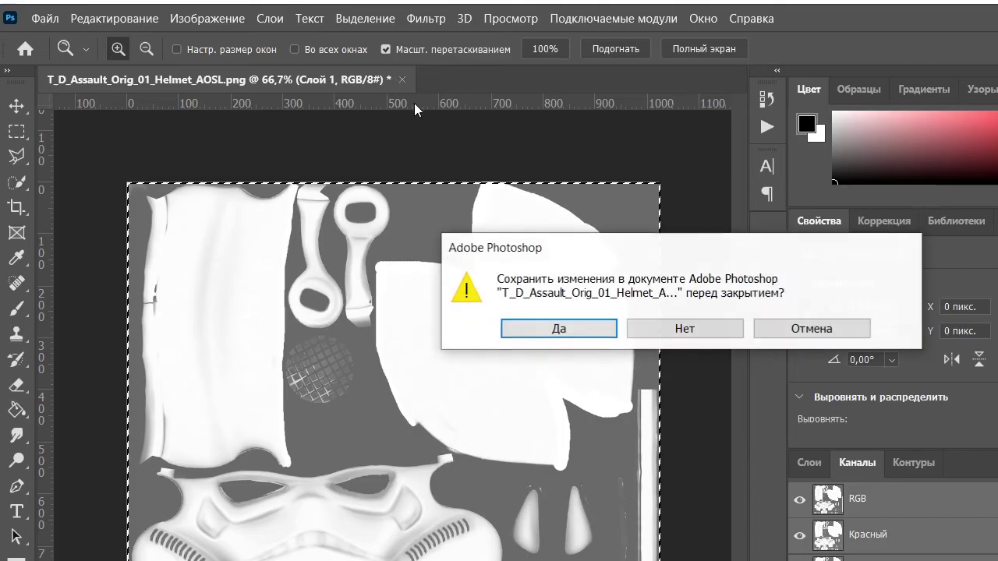
{"action": "left_click", "coordinate": [671, 329]}
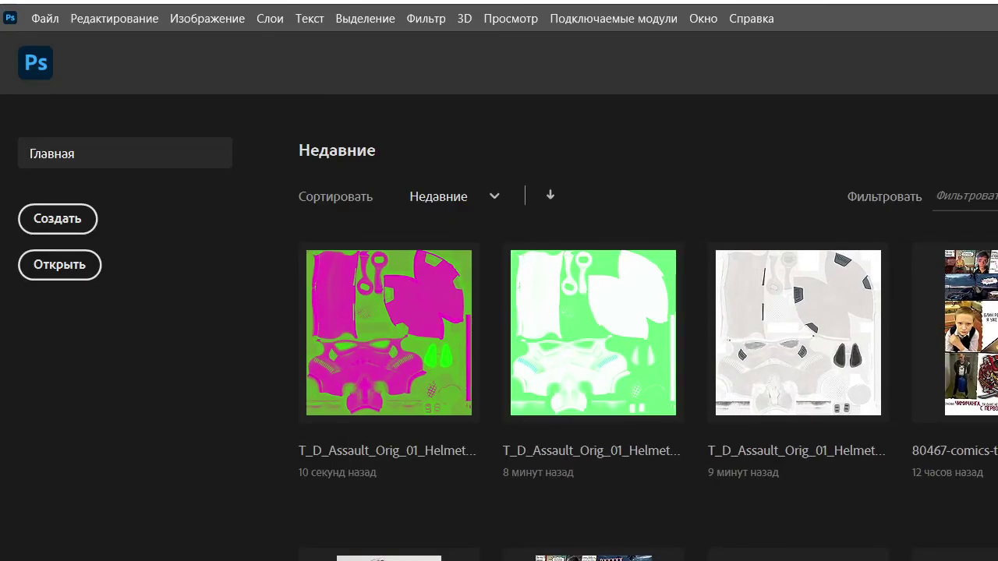
Preview T_D_Assault_Orig_01_Helmet_NM_1.png from the data folder and open it in Photoshop, leaving its colours unmanaged
{"action": "left_click", "coordinate": [614, 560]}
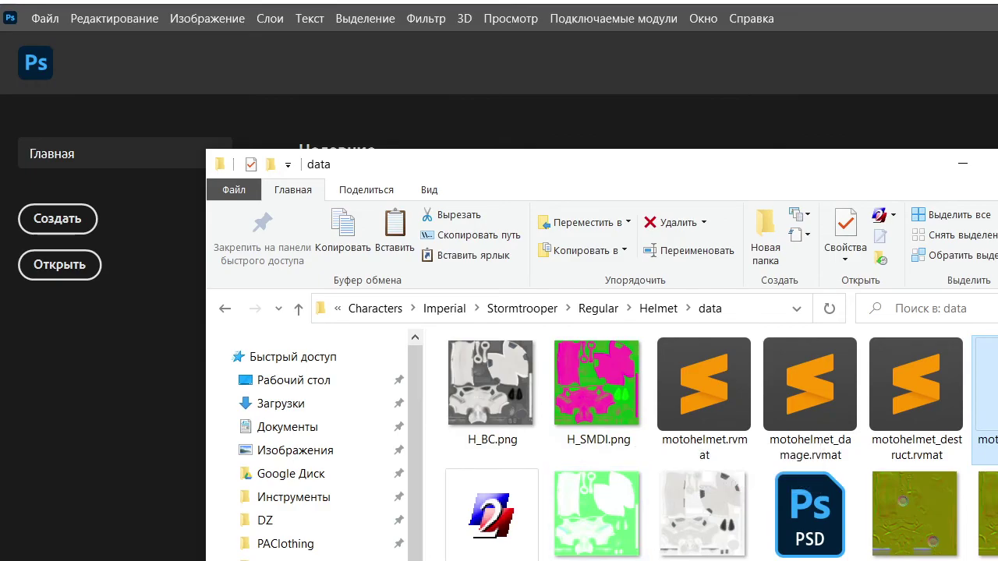
{"action": "left_click", "coordinate": [931, 538]}
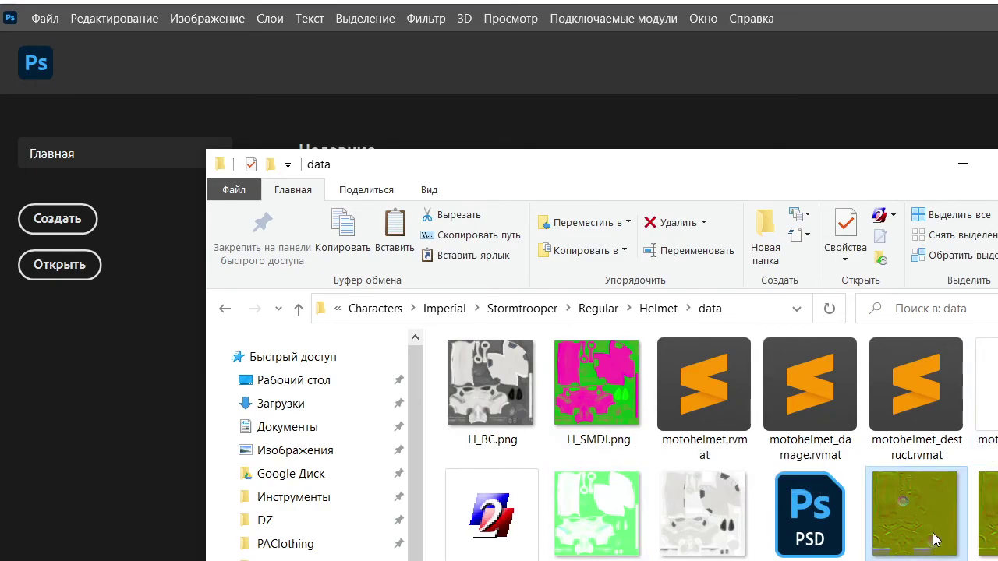
{"action": "double_click", "coordinate": [994, 532]}
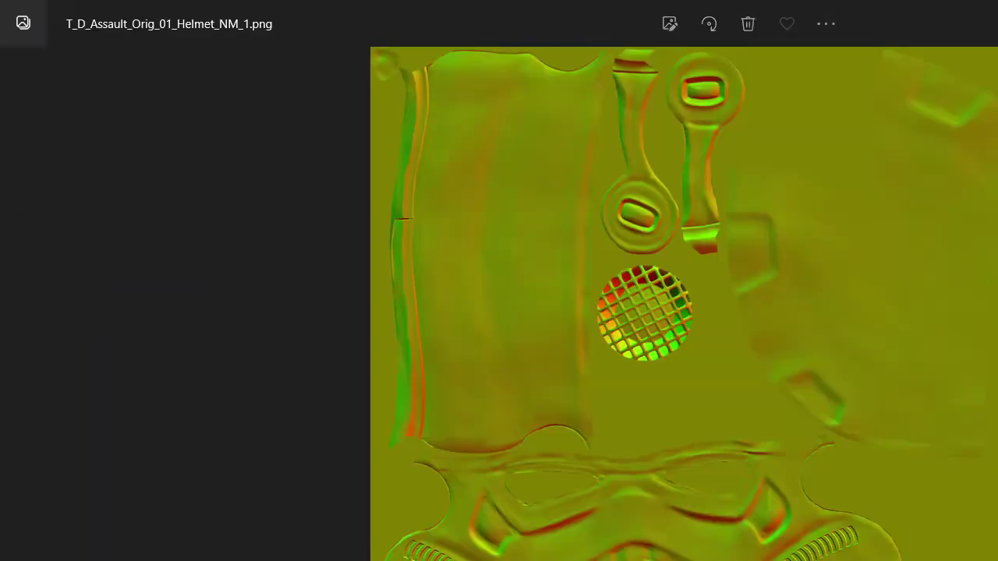
{"action": "key", "text": "alt+F4"}
{"action": "left_click_drag", "start_coordinate": [994, 536], "coordinate": [339, 399]}
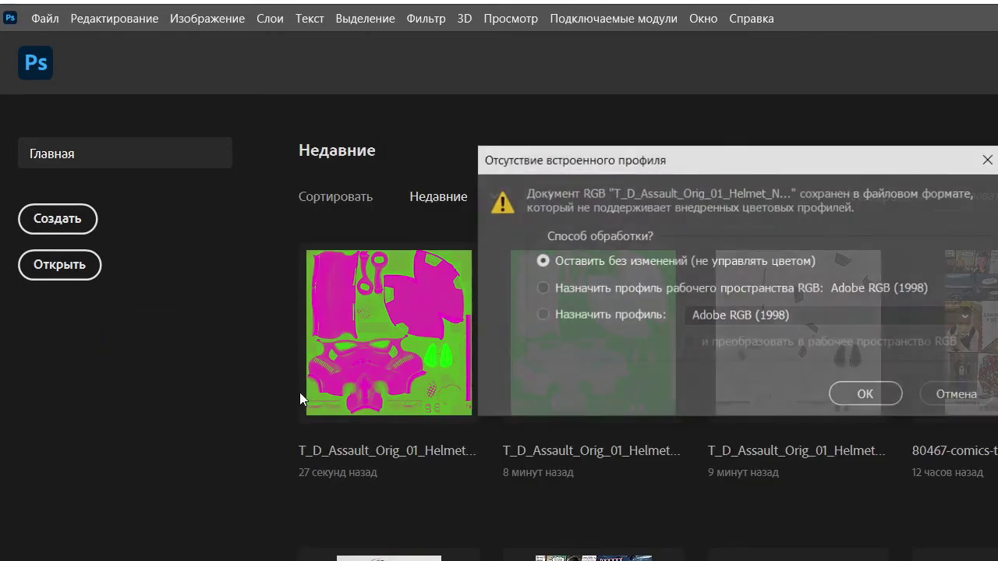
{"action": "left_click", "coordinate": [865, 395]}
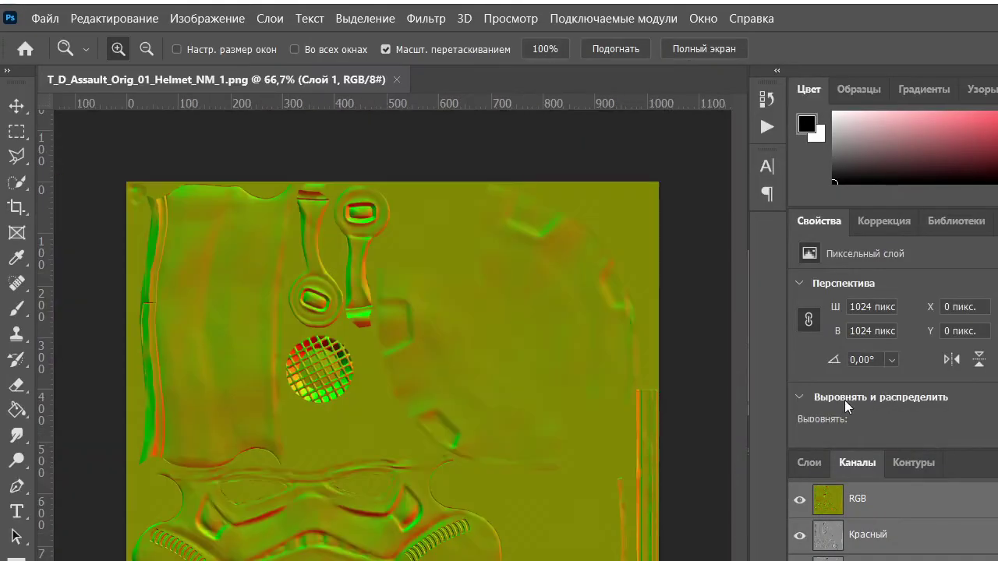
Isolate the blue channel of the NM_1 normal map and fill it with white
{"action": "left_click", "coordinate": [914, 560]}
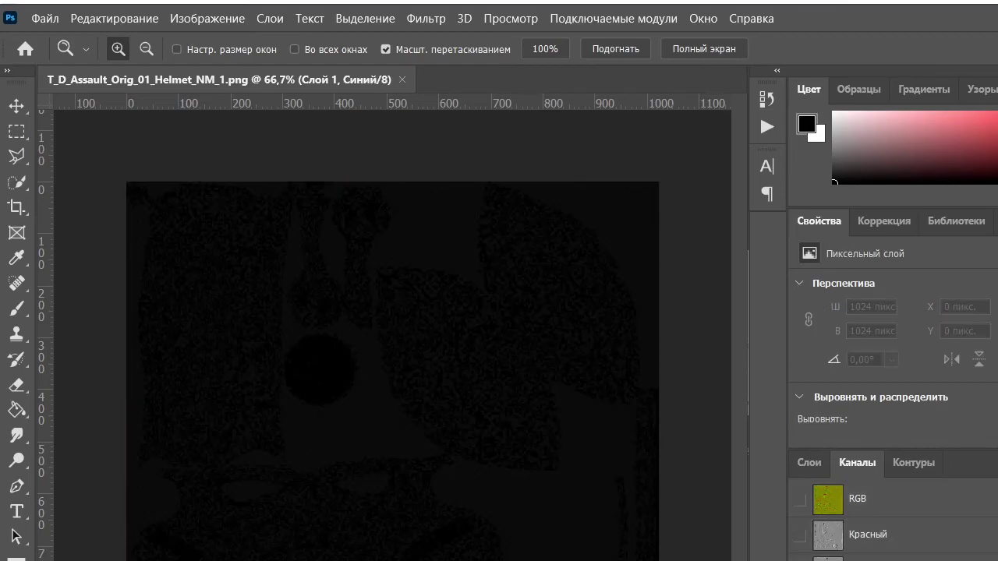
{"action": "key", "text": "ctrl+BackSpace"}
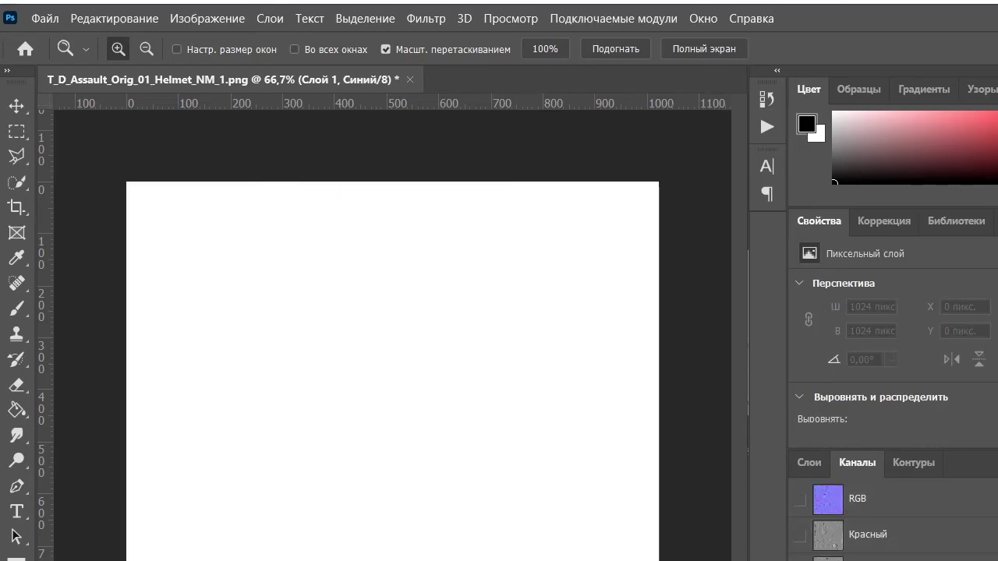
Restore the composite RGB channel and save a PNG copy of the normal map as H_NOHQ.png in the data folder
{"action": "left_click", "coordinate": [932, 507]}
{"action": "left_click", "coordinate": [45, 18]}
{"action": "left_click", "coordinate": [156, 241]}
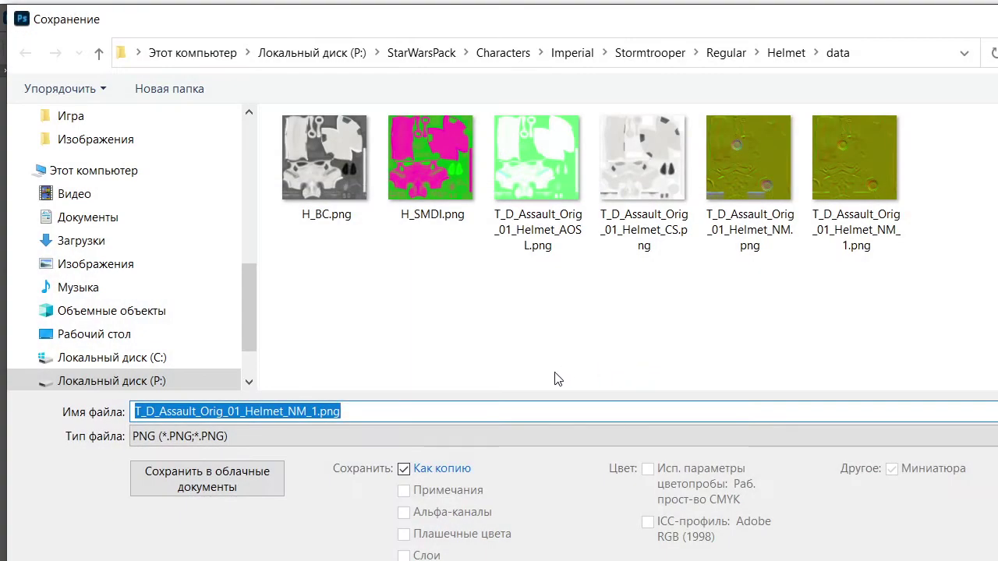
{"action": "left_click", "coordinate": [327, 183]}
{"action": "left_click", "coordinate": [169, 409]}
{"action": "left_click", "coordinate": [165, 411]}
{"action": "key", "text": "BackSpace"}
{"action": "key", "text": "BackSpace"}
{"action": "key", "text": "BackSpace"}
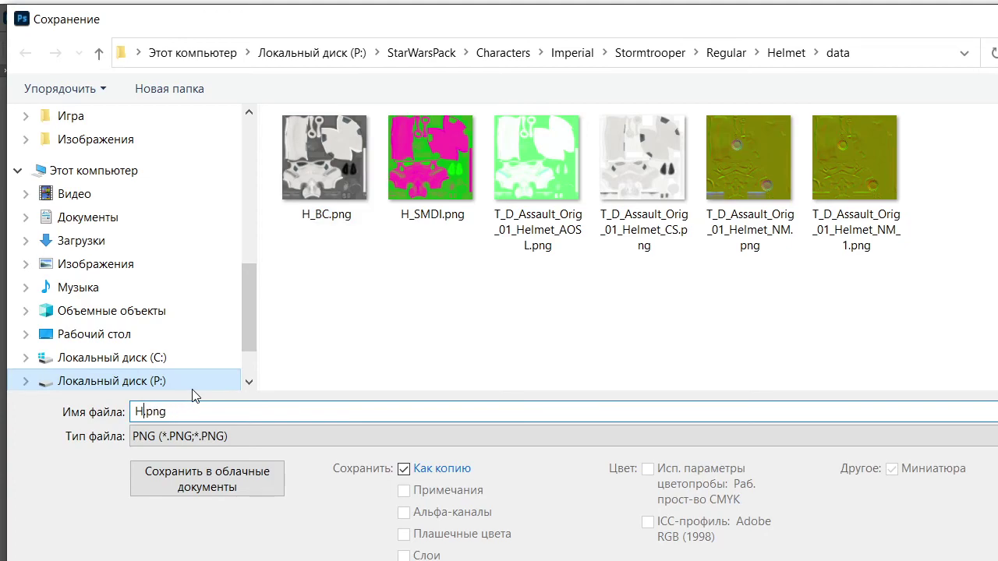
{"action": "type", "text": "_NOHQ"}
{"action": "key", "text": "Return"}
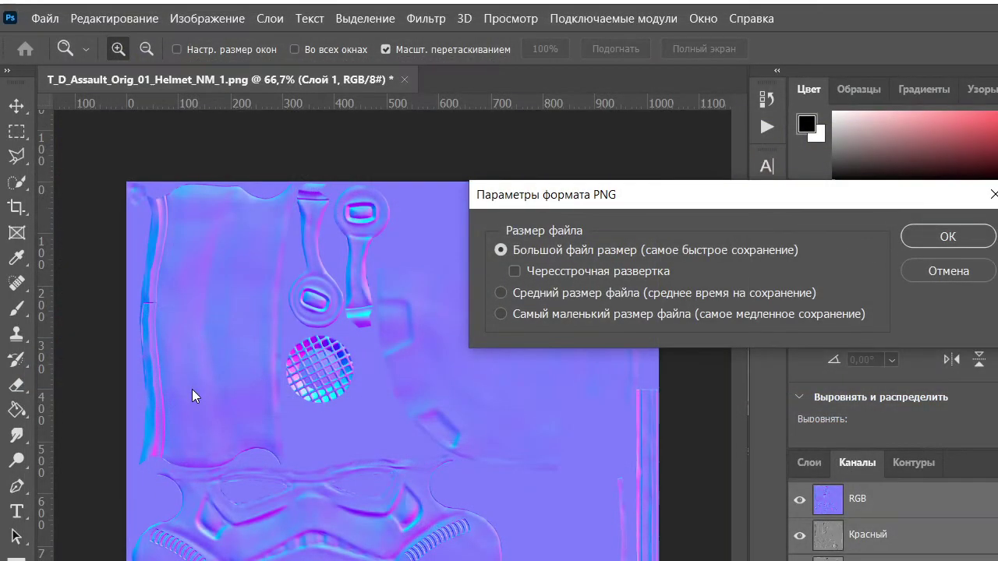
{"action": "left_click", "coordinate": [944, 234]}
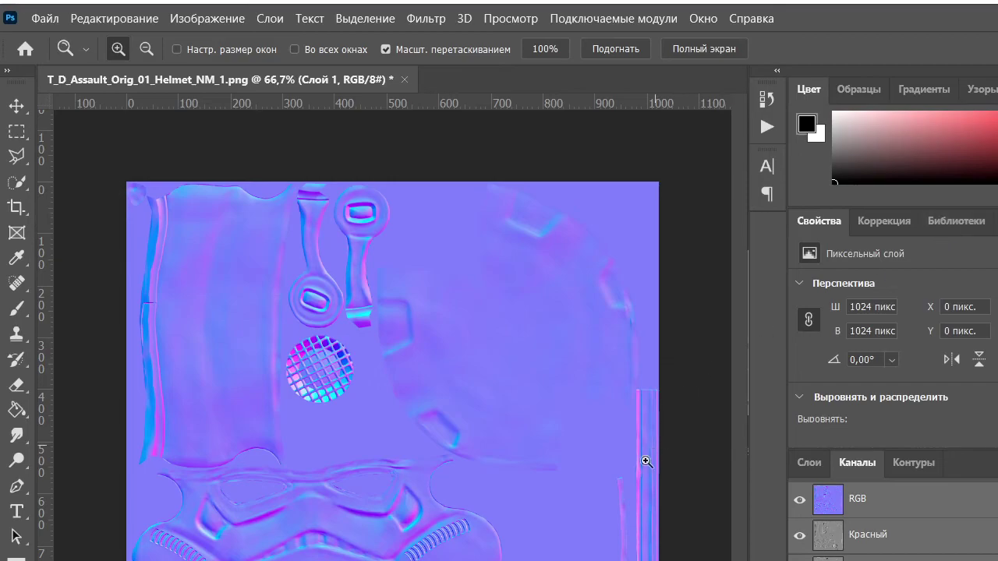
Inspect the normal map's face details up close and close the NM_1 document without saving, returning to the data folder
{"action": "left_click", "coordinate": [397, 555]}
{"action": "left_click", "coordinate": [398, 556]}
{"action": "left_click", "coordinate": [382, 558]}
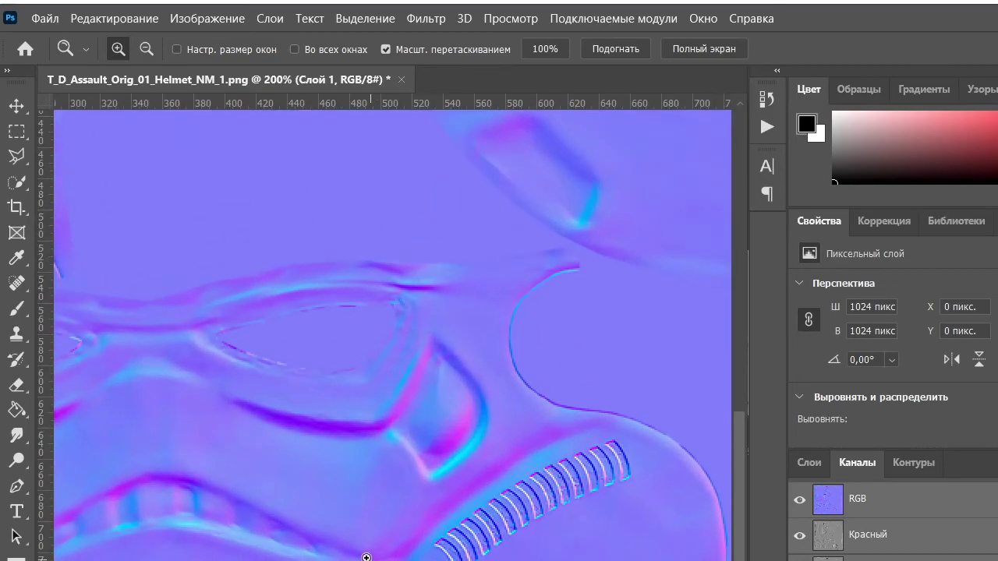
{"action": "key", "text": "alt"}
{"action": "left_click", "coordinate": [336, 533], "text": "alt"}
{"action": "left_click", "coordinate": [390, 503], "text": "alt"}
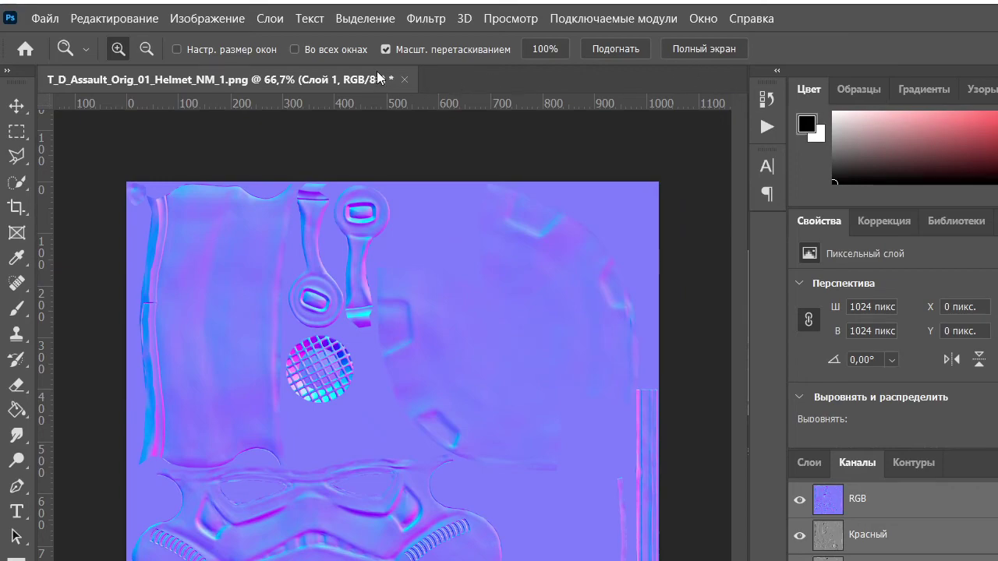
{"action": "left_click", "coordinate": [405, 79]}
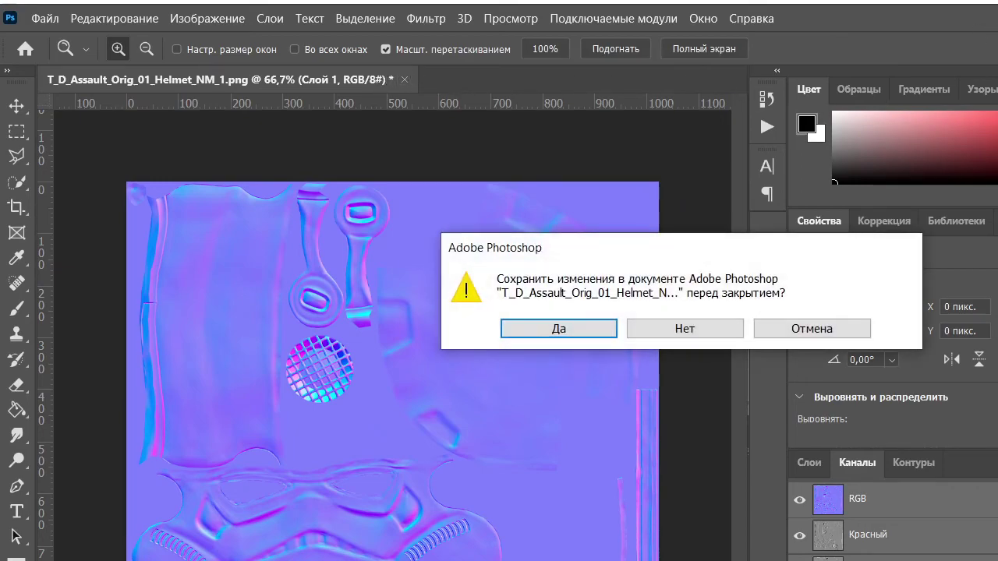
{"action": "left_click", "coordinate": [684, 327]}
{"action": "left_click", "coordinate": [997, 17]}
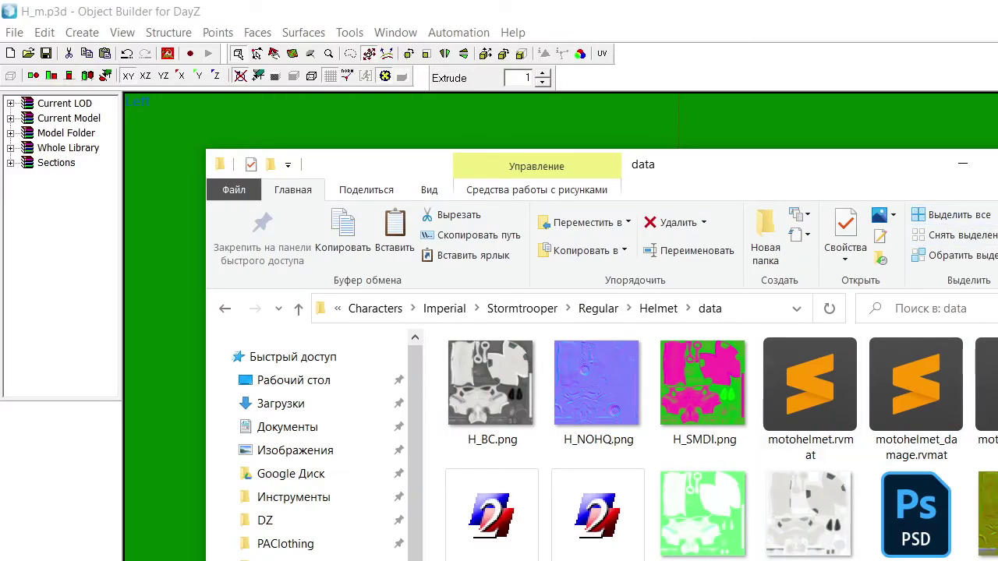
Open T_D_Assault_Orig_01_Helmet_AOSL.png from the data folder in Photoshop
{"action": "left_click", "coordinate": [561, 560]}
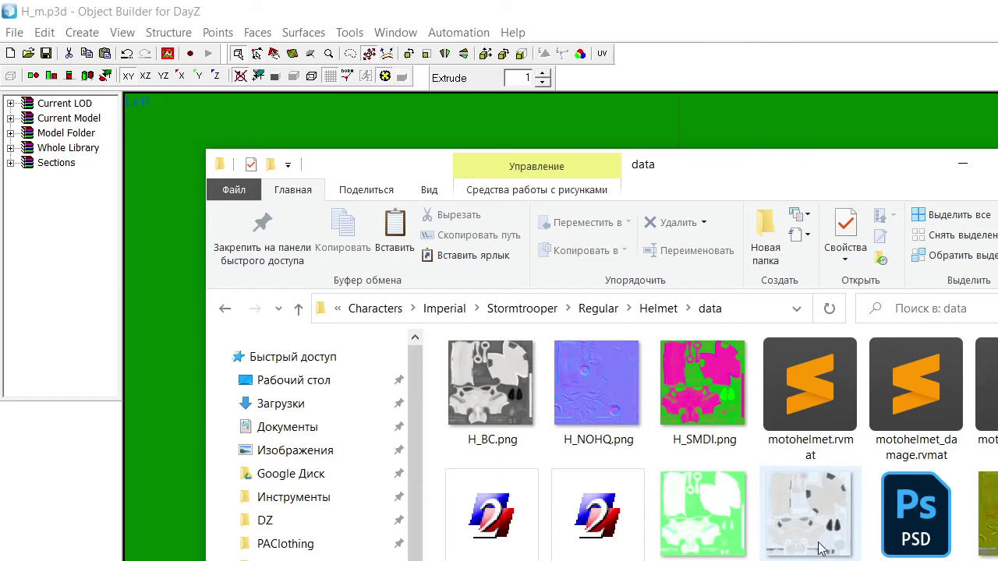
{"action": "left_click", "coordinate": [702, 515]}
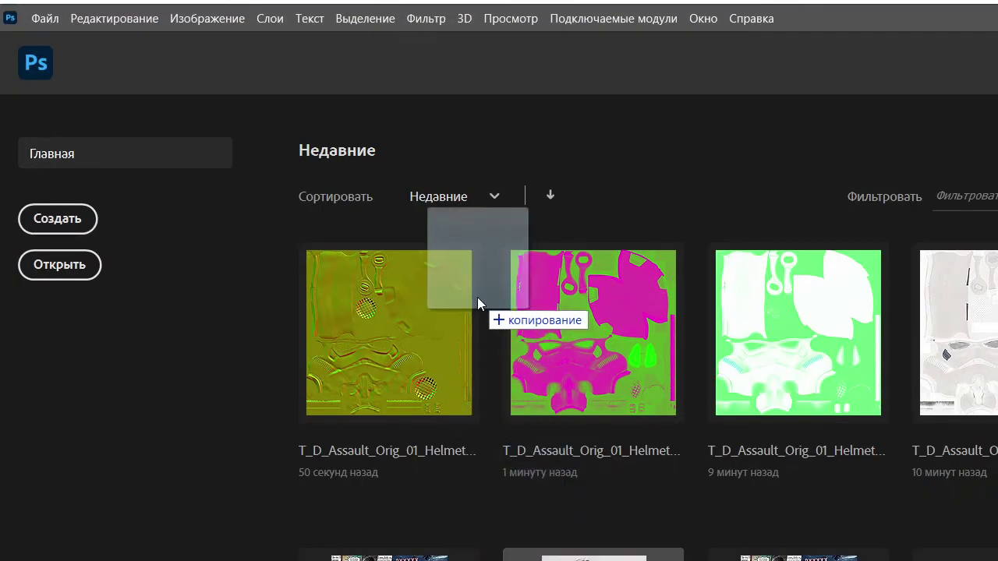
{"action": "left_click_drag", "start_coordinate": [477, 297], "coordinate": [477, 304]}
{"action": "left_click", "coordinate": [855, 392]}
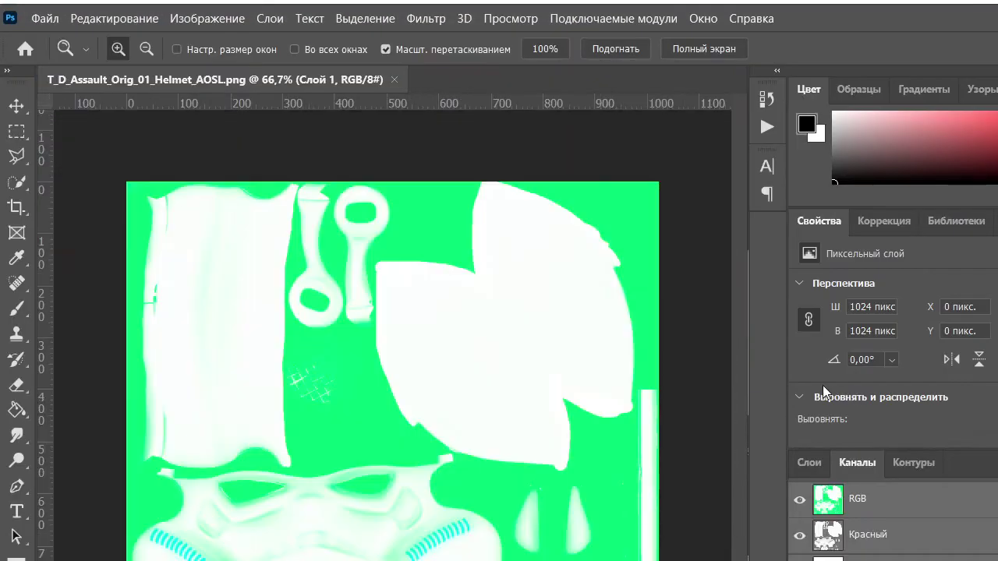
Inspect the AOSL texture's individual channels and copy the red channel's content into the green channel
{"action": "left_click", "coordinate": [903, 538]}
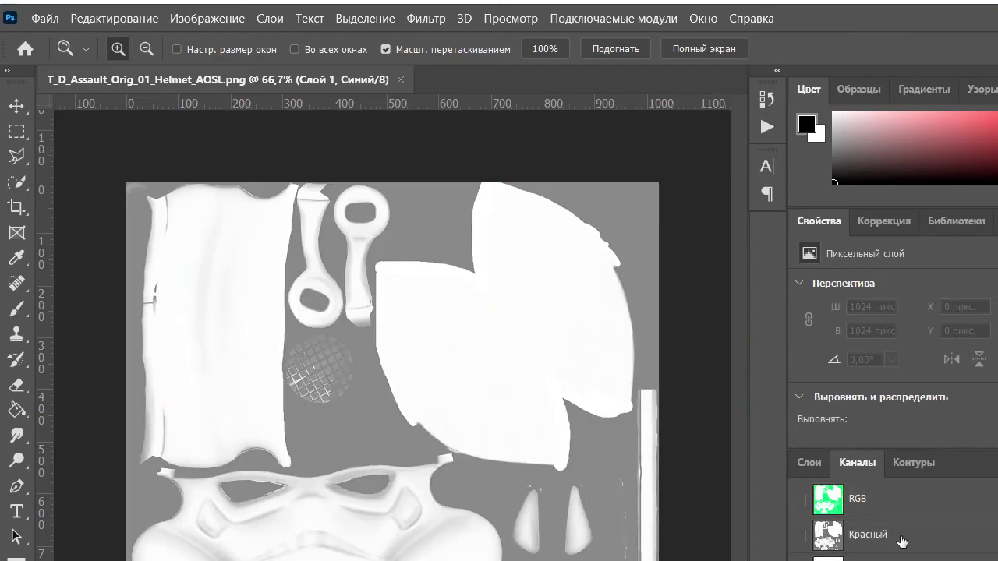
{"action": "left_click", "coordinate": [902, 560]}
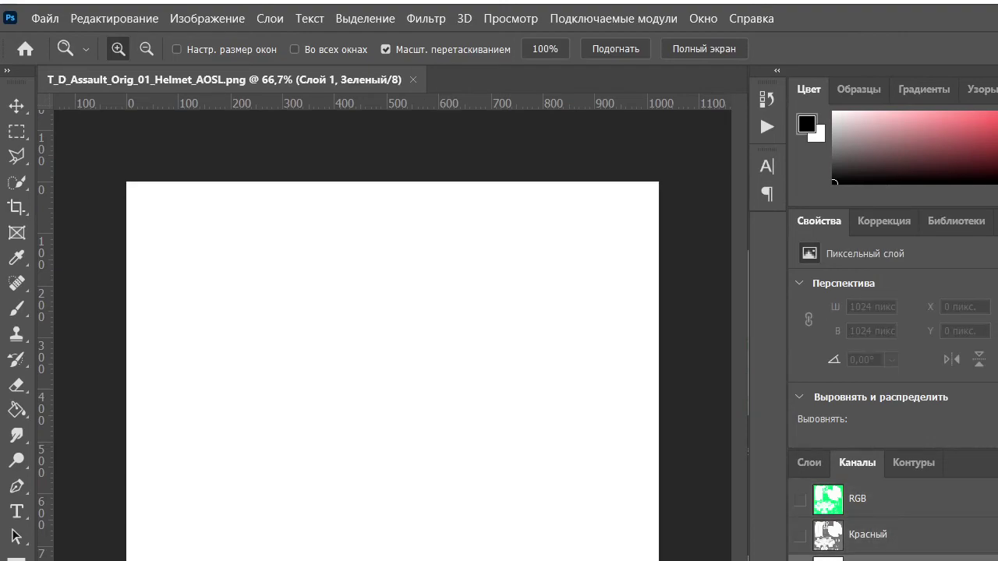
{"action": "left_click", "coordinate": [479, 495]}
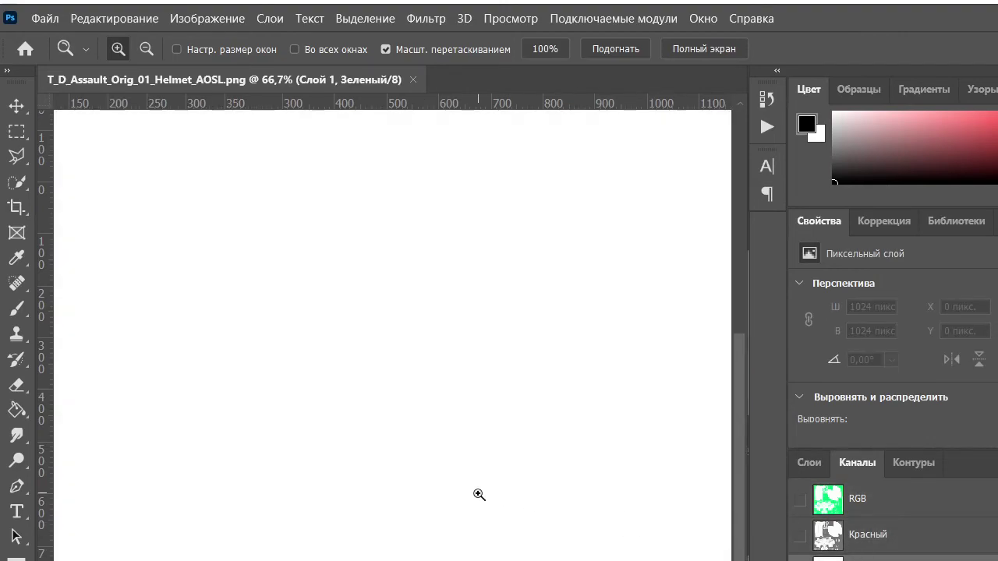
{"action": "key", "text": "alt"}
{"action": "left_click", "coordinate": [612, 549]}
{"action": "left_click", "coordinate": [902, 534]}
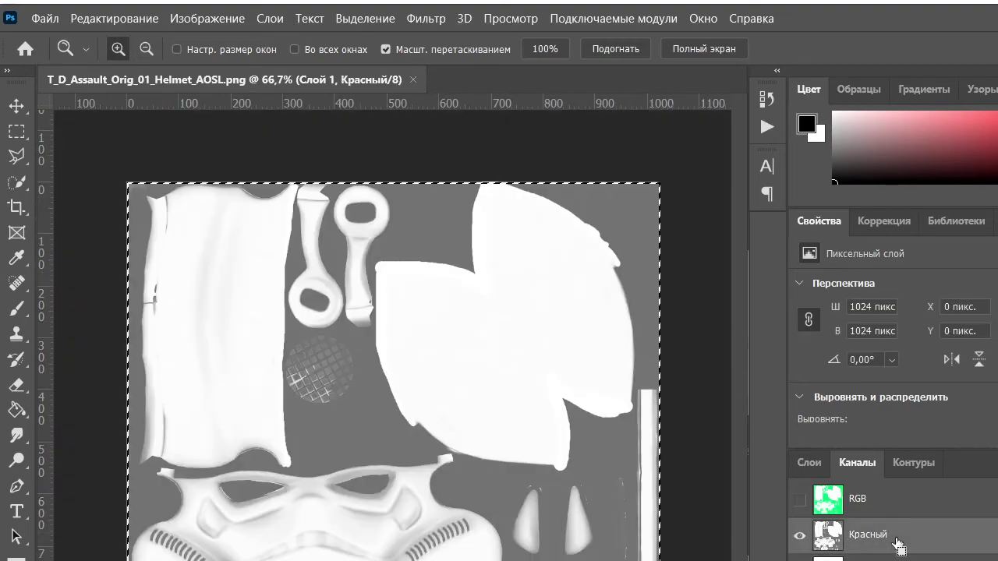
{"action": "left_click", "coordinate": [902, 558]}
{"action": "left_click", "coordinate": [863, 504]}
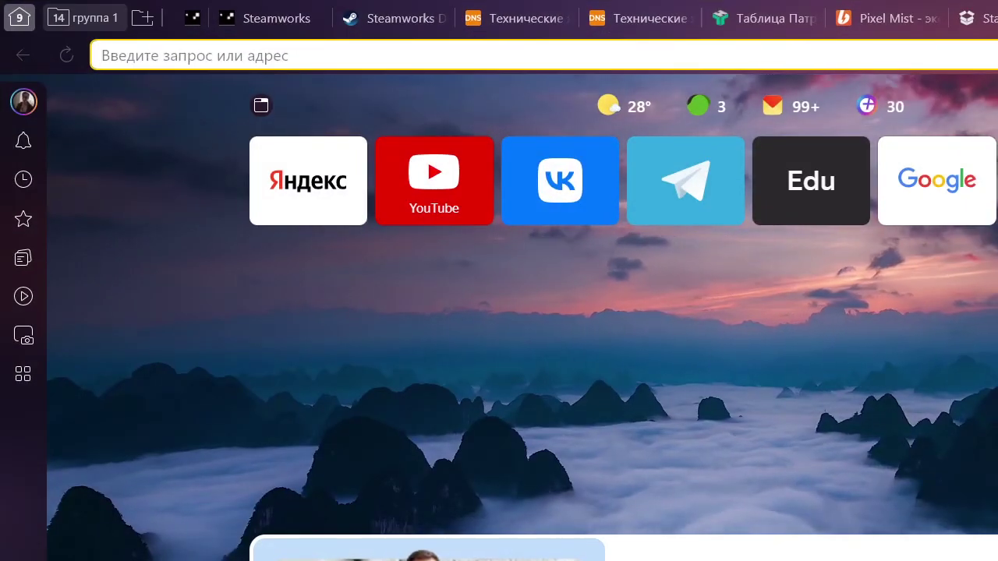
Search the web for Stormtrooper in the browser and view a reference photo of the helmet from the image results
{"action": "type", "text": "storm"}
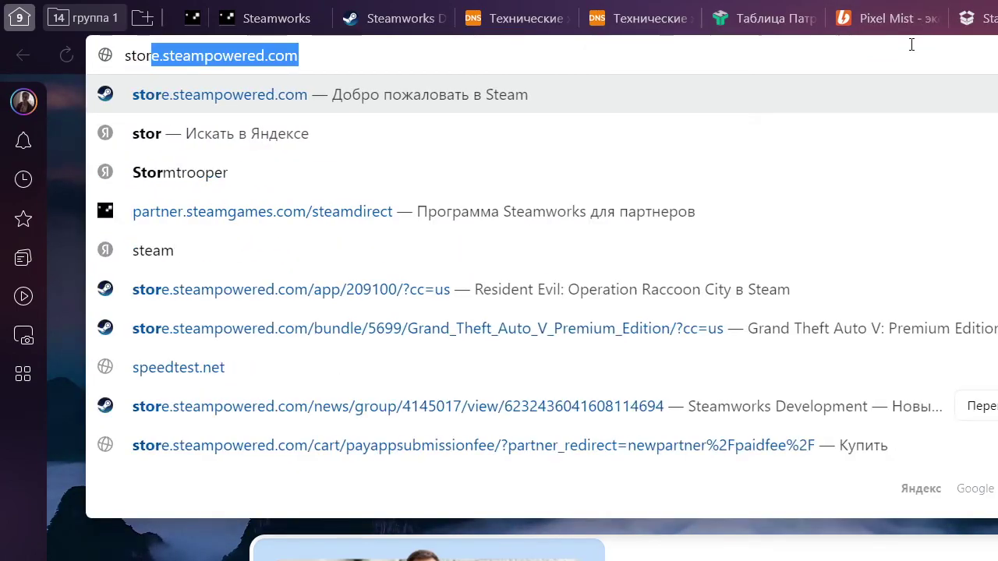
{"action": "key", "text": "Down"}
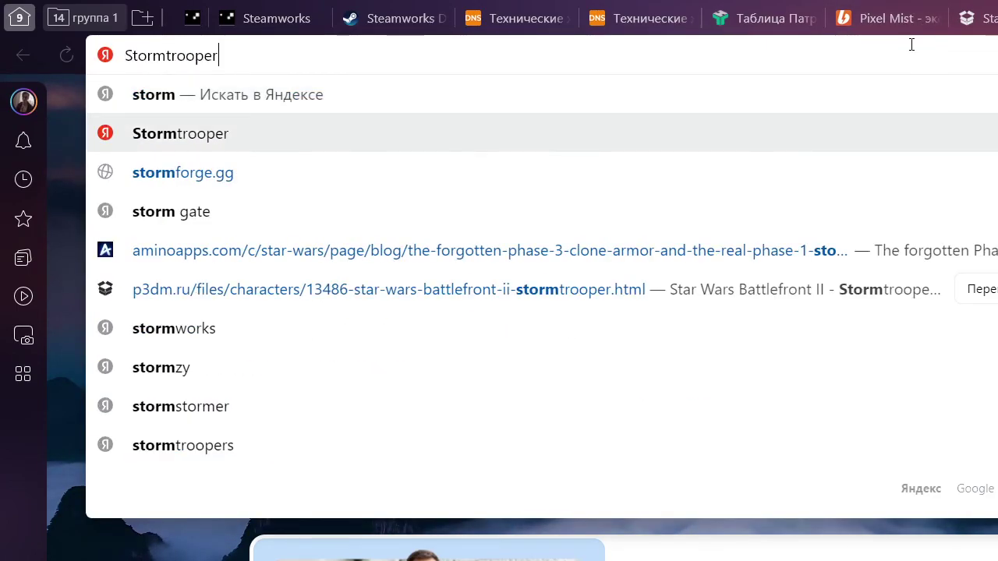
{"action": "key", "text": "Return"}
{"action": "left_click", "coordinate": [777, 323]}
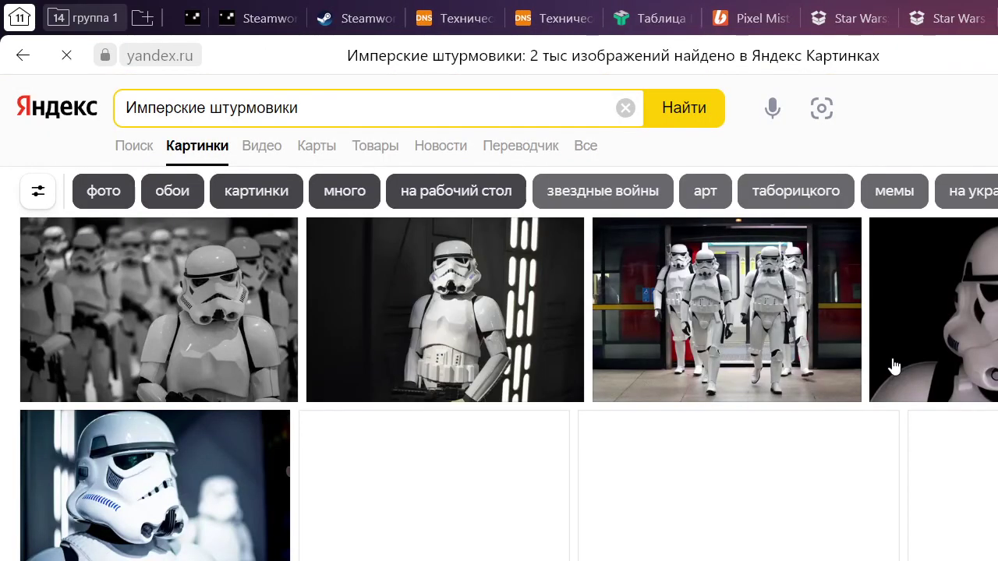
{"action": "left_click", "coordinate": [258, 334]}
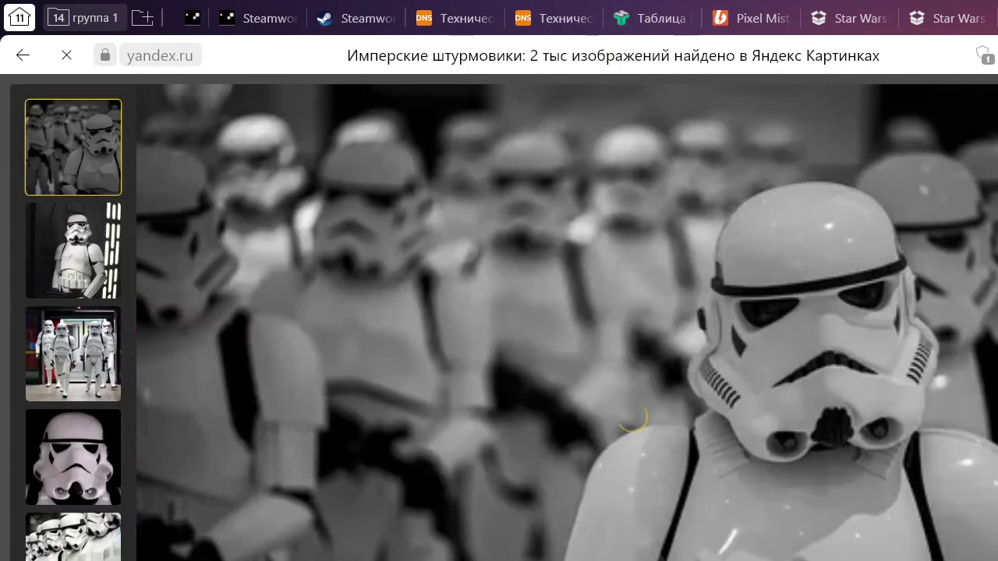
{"action": "key", "text": "alt+Left"}
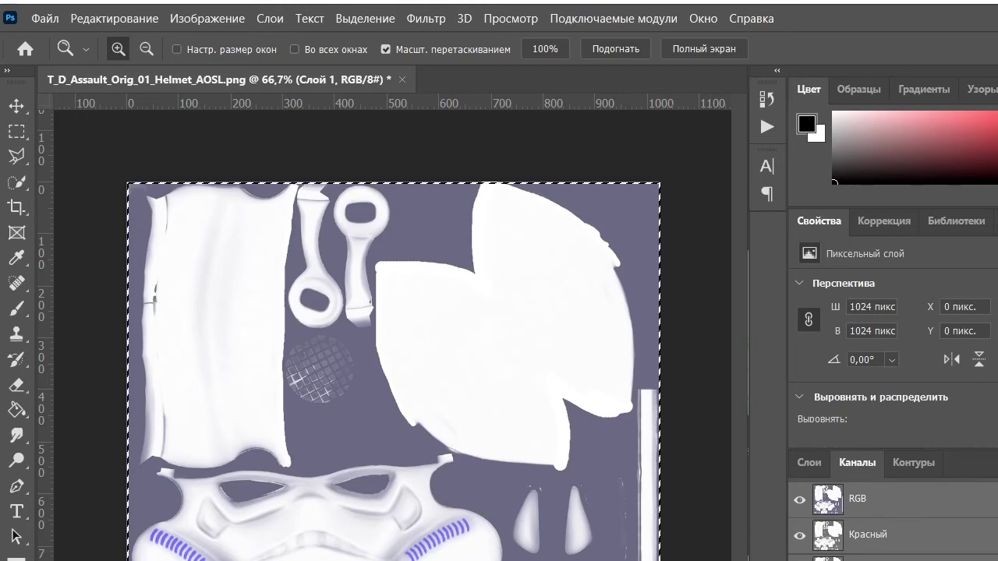
Copy the AOSL texture's red channel into the blue channel, view the RGB composite, and close the document without saving
{"action": "left_click", "coordinate": [896, 536]}
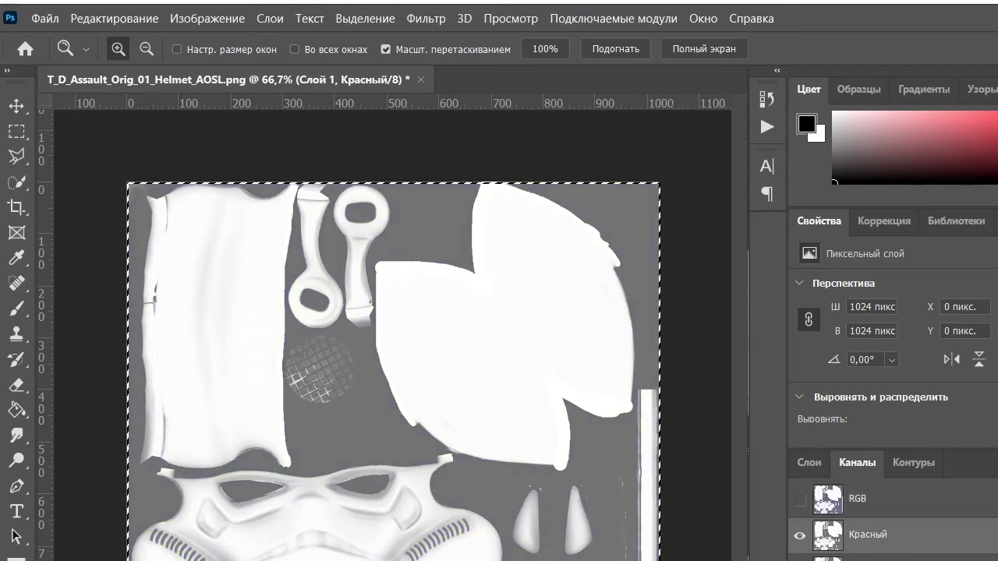
{"action": "left_click", "coordinate": [935, 499]}
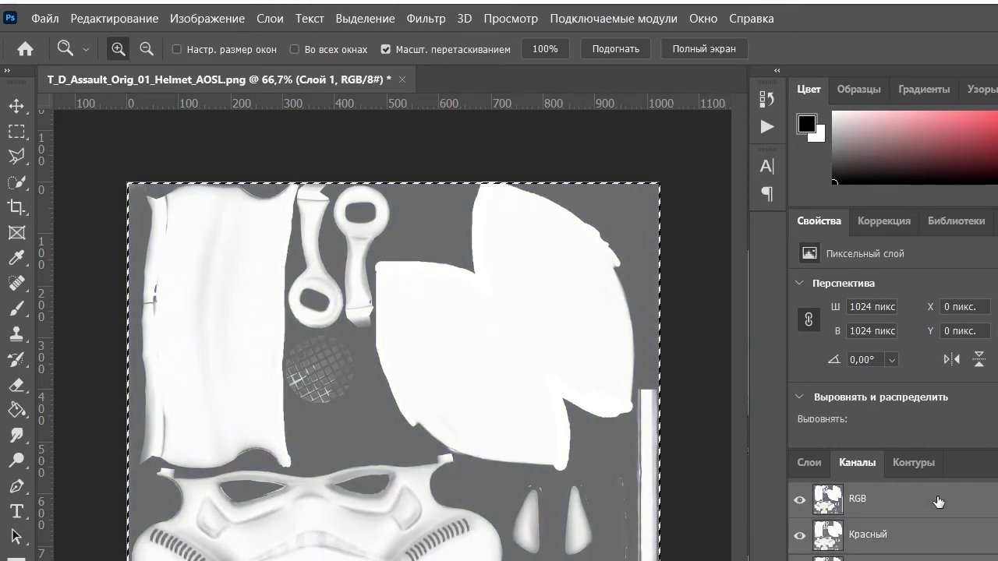
{"action": "left_click", "coordinate": [50, 19]}
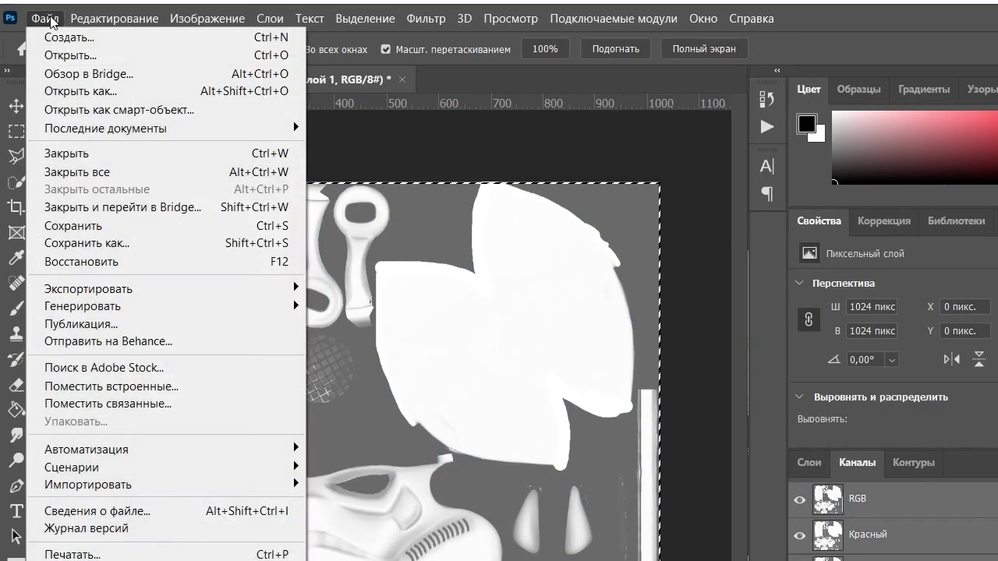
{"action": "left_click", "coordinate": [577, 152]}
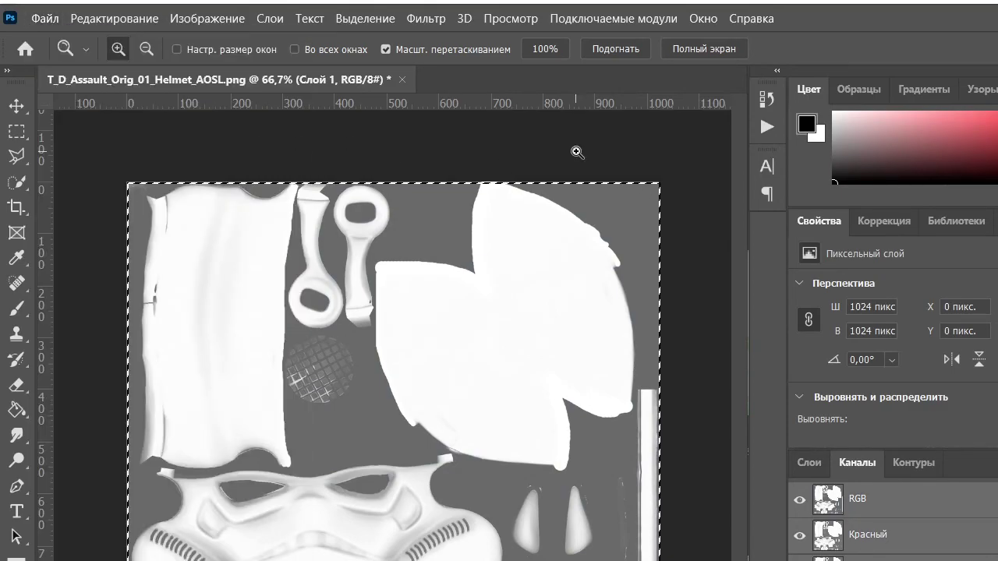
{"action": "left_click", "coordinate": [403, 80]}
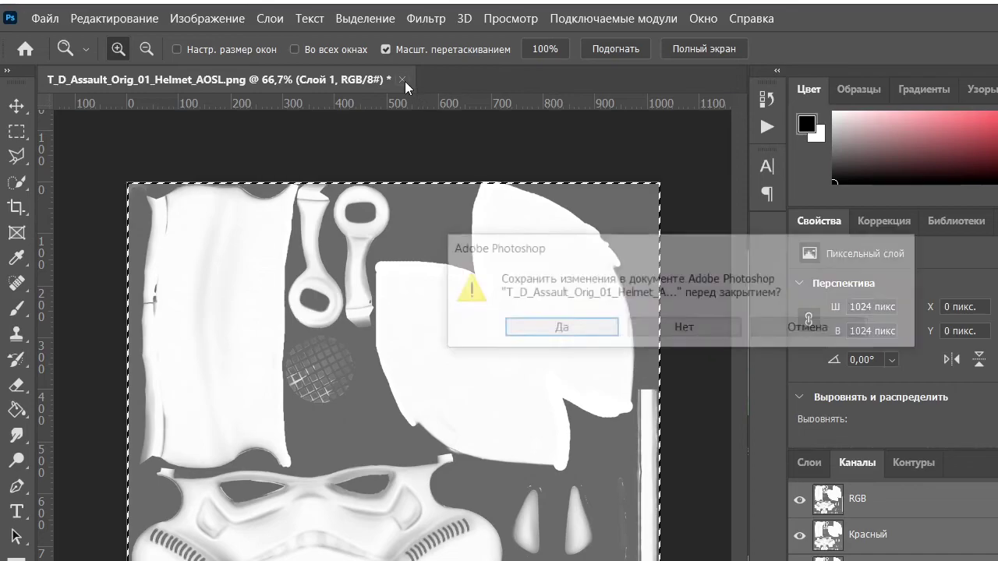
{"action": "left_click", "coordinate": [684, 327]}
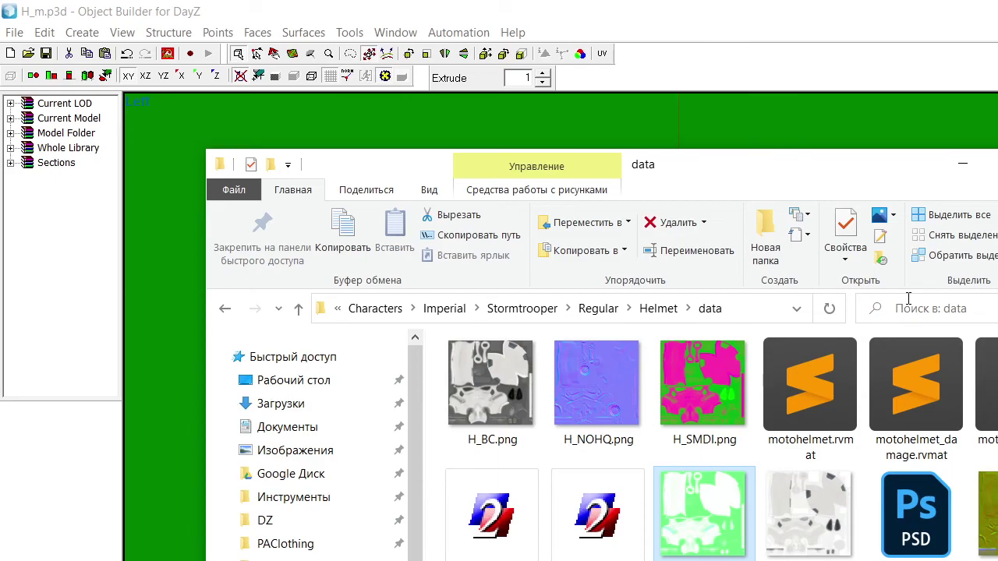
Rename the motohelmet.rvmat material file in the data folder as M.rvmat
{"action": "left_click", "coordinate": [818, 421]}
{"action": "key", "text": "F2"}
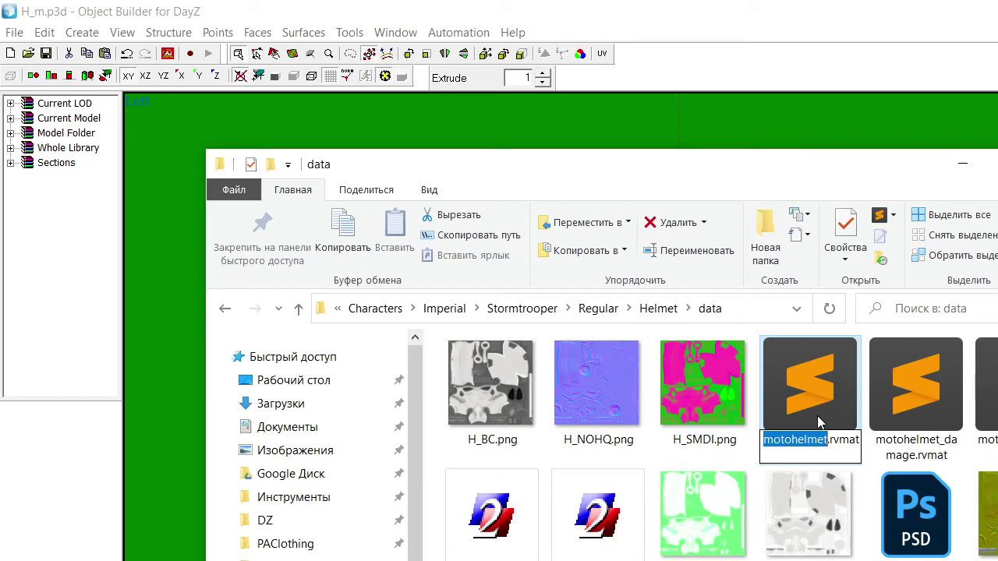
{"action": "type", "text": "H"}
{"action": "key", "text": "Return"}
{"action": "key", "text": "F1"}
{"action": "key", "text": "F2"}
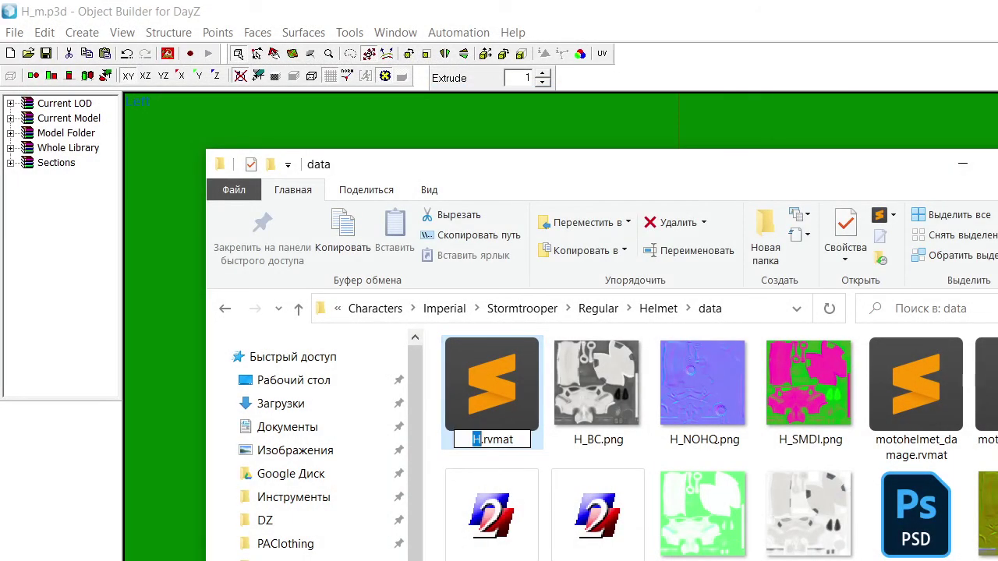
{"action": "type", "text": "M"}
{"action": "key", "text": "Return"}
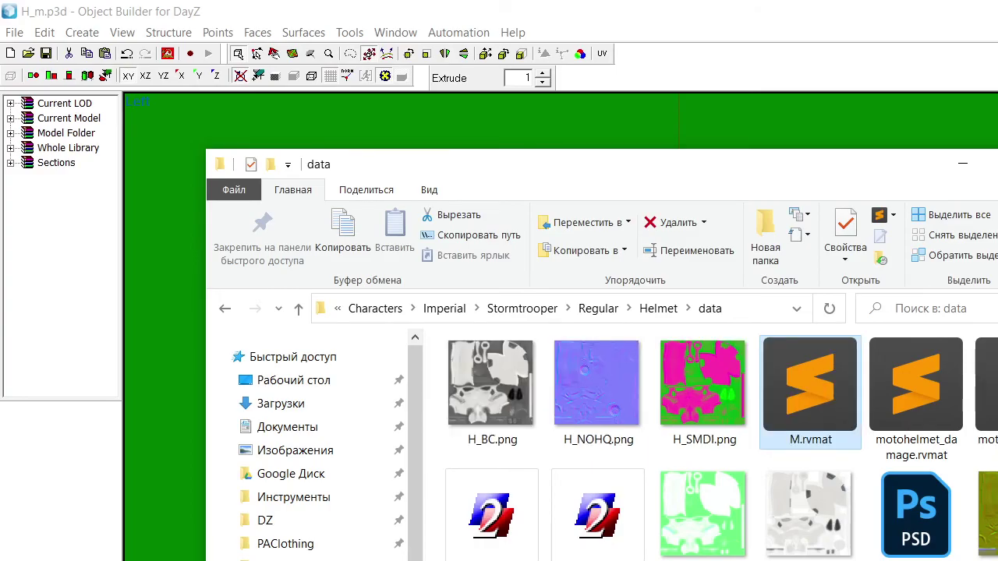
Open M.rvmat in Sublime Text and replace the StageTI texture path with idk.paa
{"action": "double_click", "coordinate": [799, 414]}
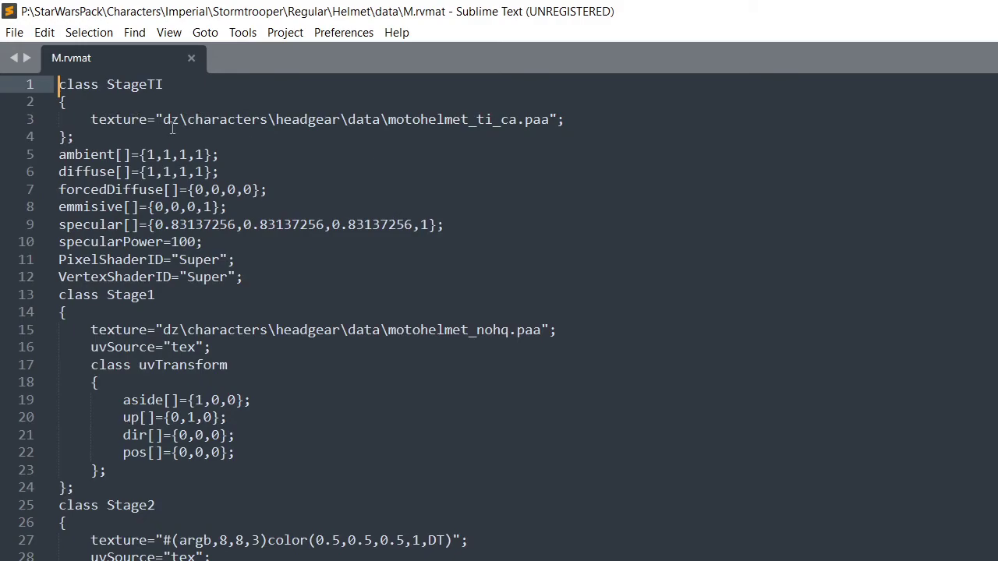
{"action": "left_click", "coordinate": [476, 119]}
{"action": "left_click_drag", "start_coordinate": [489, 119], "coordinate": [515, 121]}
{"action": "left_click", "coordinate": [501, 128]}
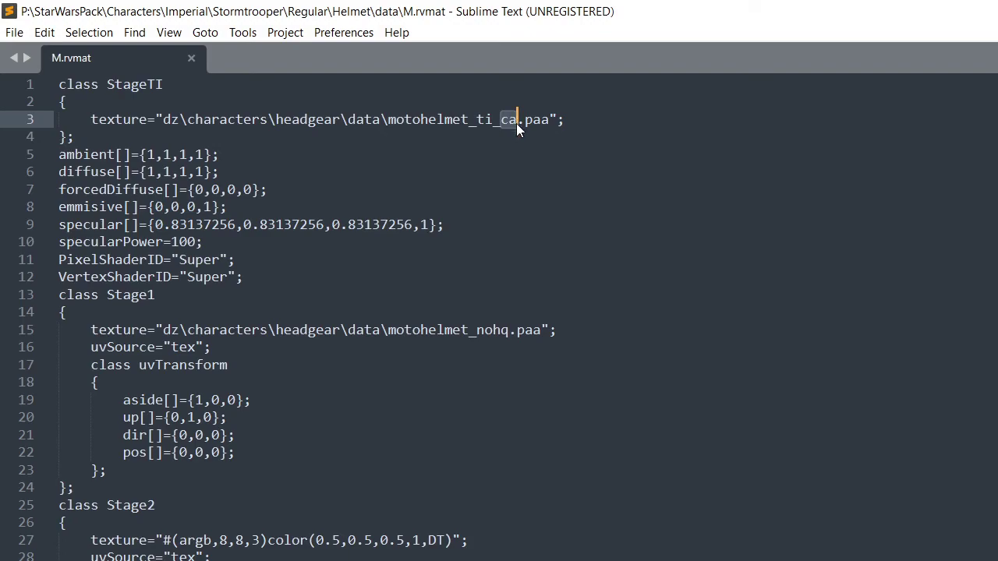
{"action": "left_click", "coordinate": [533, 155]}
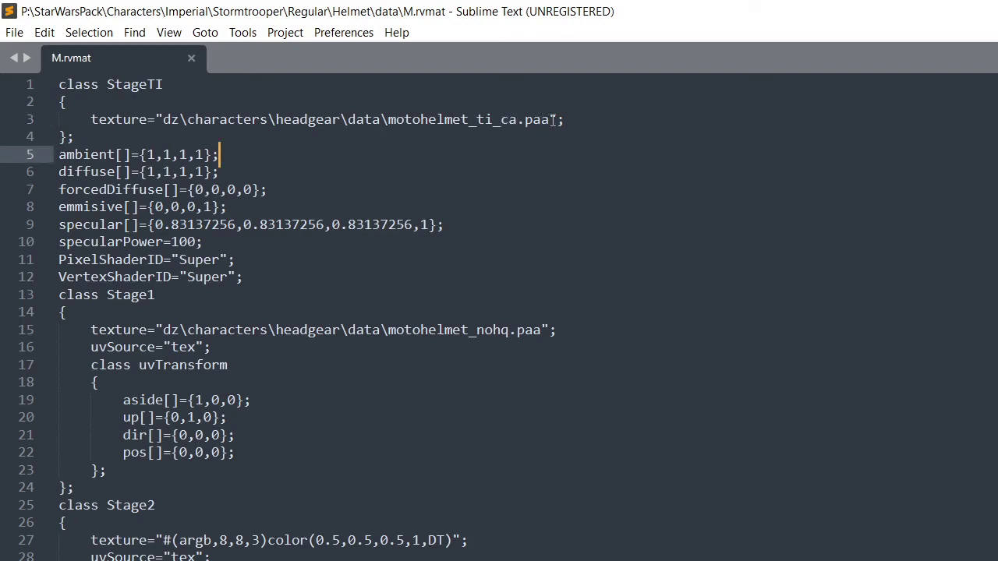
{"action": "left_click_drag", "start_coordinate": [550, 119], "coordinate": [166, 124]}
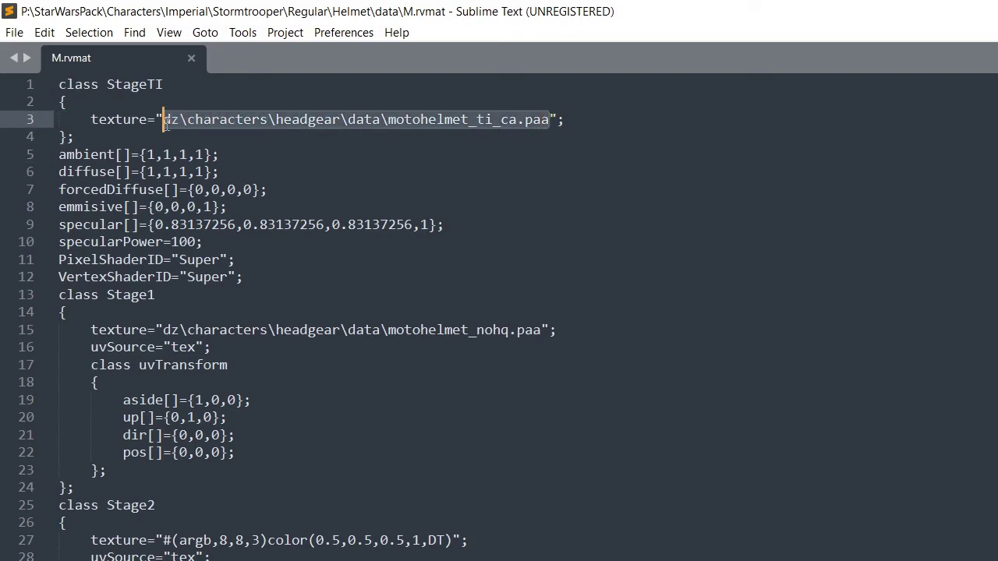
{"action": "type", "text": "idk.paa"}
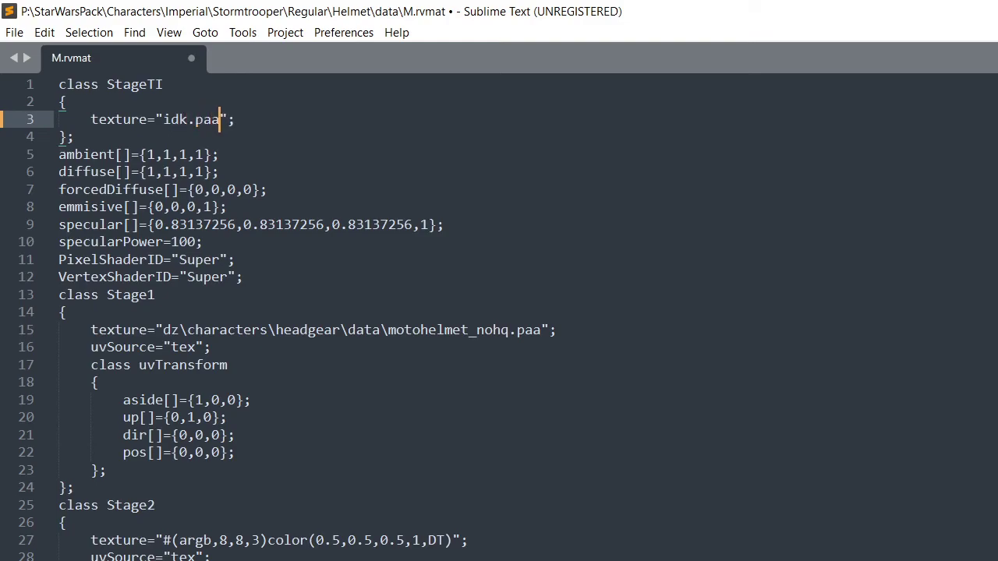
Save the M.rvmat material file and look over its opening lines through the Stage1 and Stage2 classes
{"action": "key", "text": "ctrl+s"}
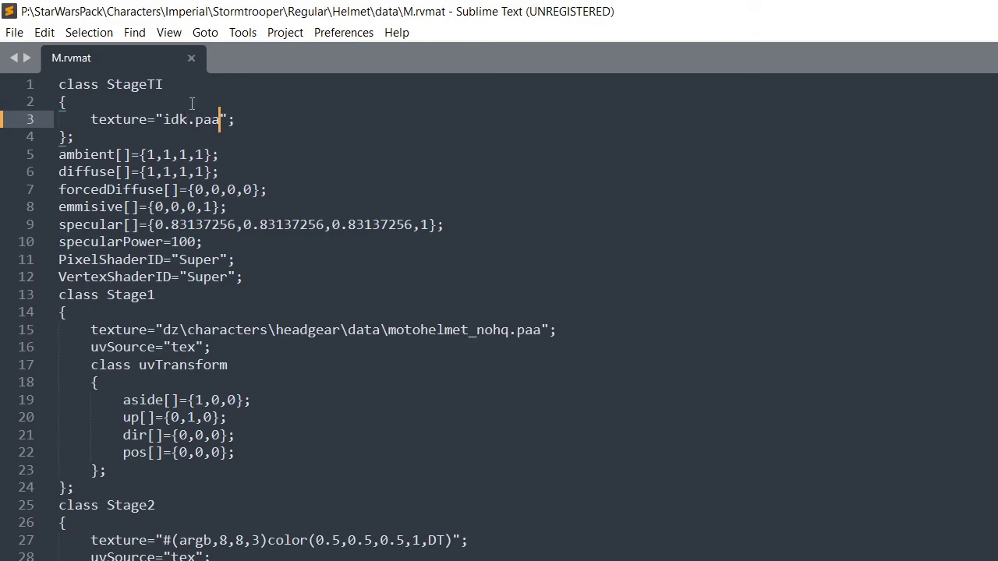
{"action": "left_click_drag", "start_coordinate": [163, 122], "coordinate": [222, 121]}
{"action": "left_click", "coordinate": [329, 176]}
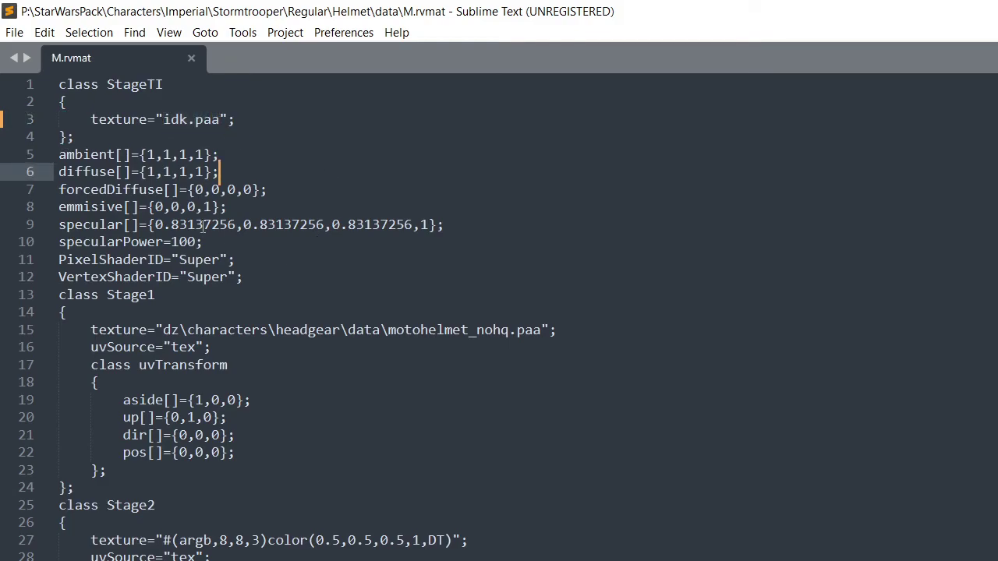
{"action": "scroll", "coordinate": [187, 224], "scroll_direction": "down", "scroll_amount": 1}
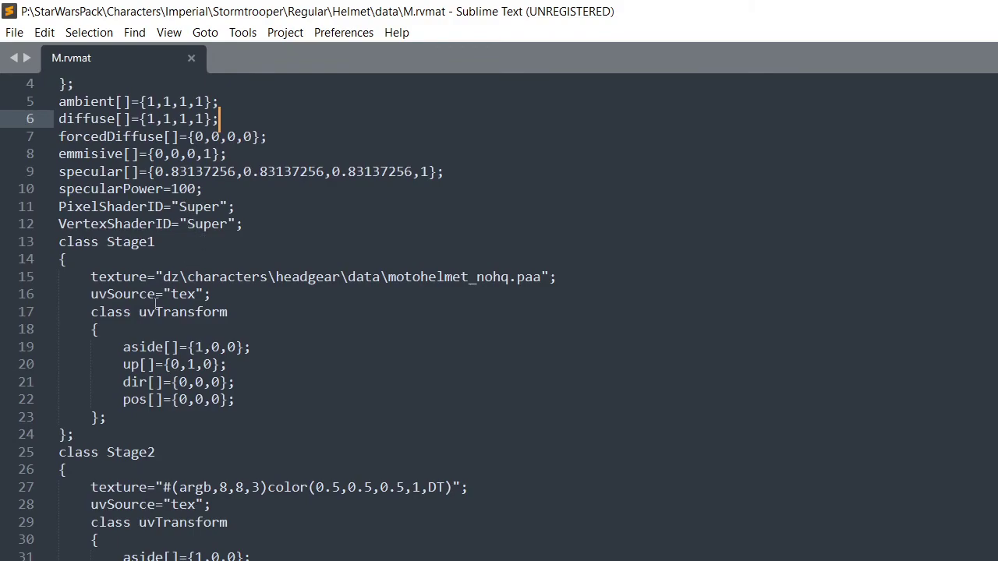
{"action": "scroll", "coordinate": [357, 286], "scroll_direction": "up", "scroll_amount": 1}
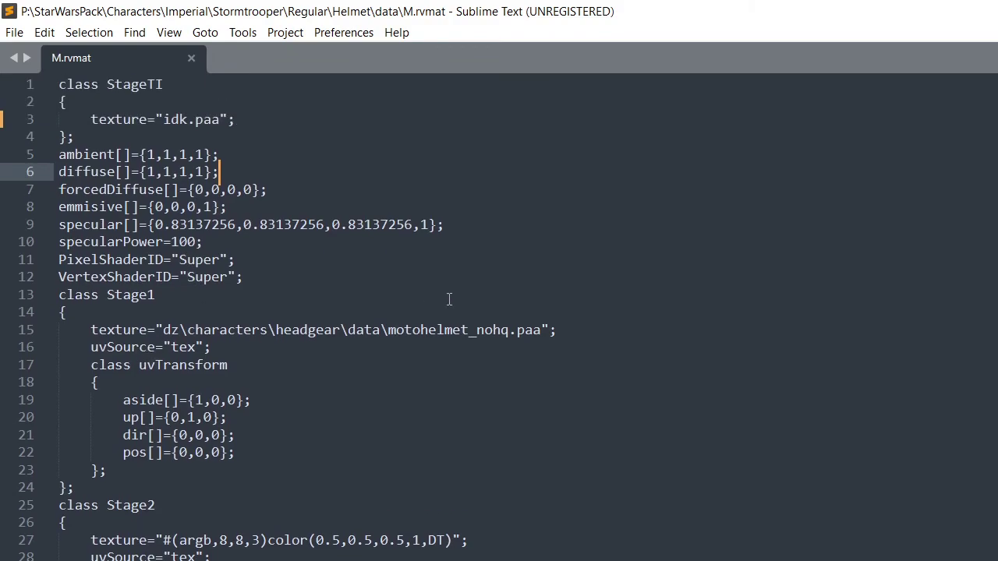
Switch to the data folder, load H_NOHQ.png in Texture Viewer and save it as H_NOHQ.paa
{"action": "key", "text": "alt+Tab"}
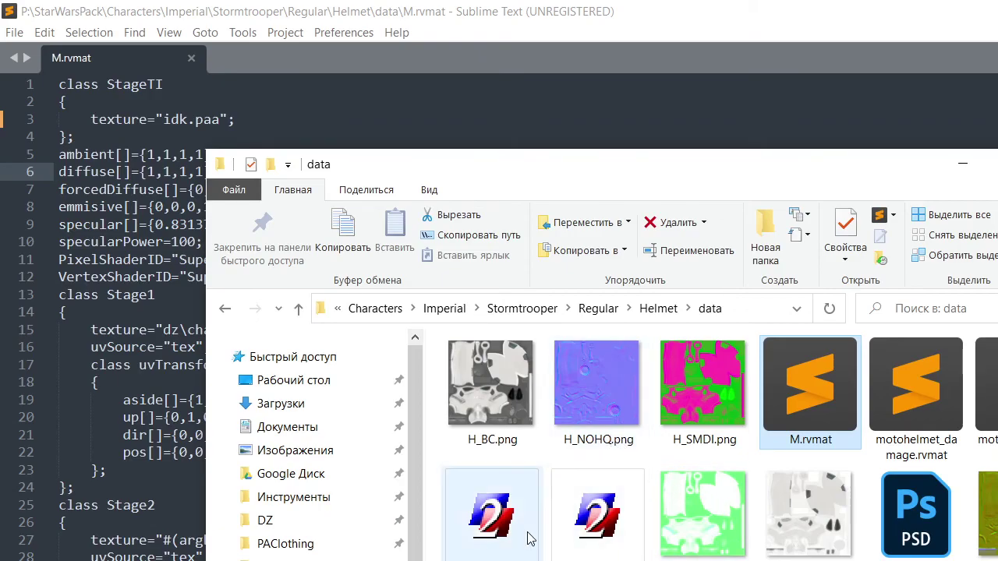
{"action": "double_click", "coordinate": [616, 544]}
{"action": "left_click_drag", "start_coordinate": [594, 118], "coordinate": [749, 456]}
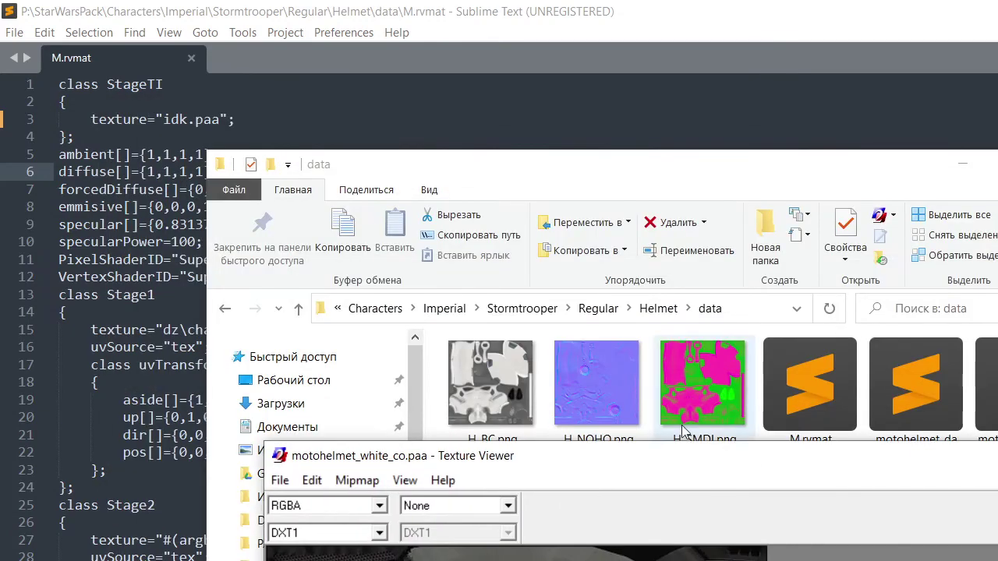
{"action": "left_click_drag", "start_coordinate": [598, 390], "coordinate": [483, 557]}
{"action": "left_click", "coordinate": [294, 487]}
{"action": "left_click", "coordinate": [282, 525]}
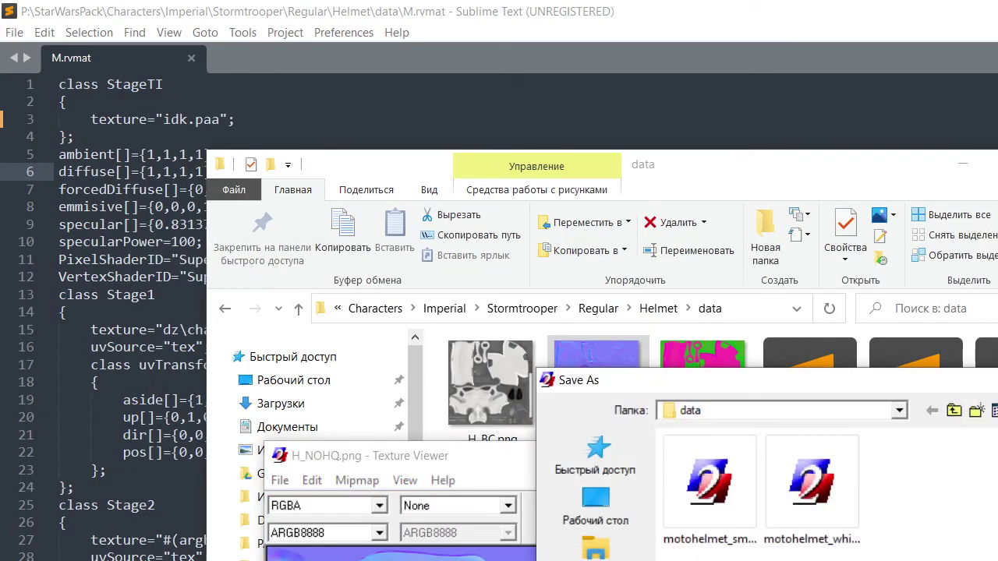
{"action": "key", "text": "Return"}
{"action": "left_click_drag", "start_coordinate": [885, 459], "coordinate": [845, 560]}
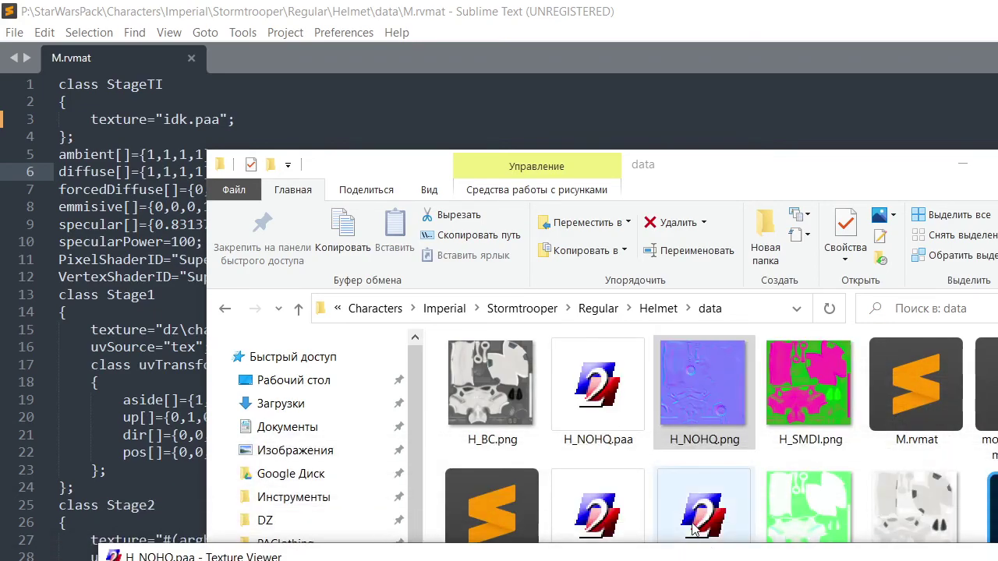
Copy H_NOHQ.paa's path, set M.rvmat's Stage1 texture to StarWarsPack\Characters\Imperial\Stormtrooper\Regular\Helmet\data\H_NOHQ.paa without the drive prefix, and save the file
{"action": "left_click", "coordinate": [611, 417]}
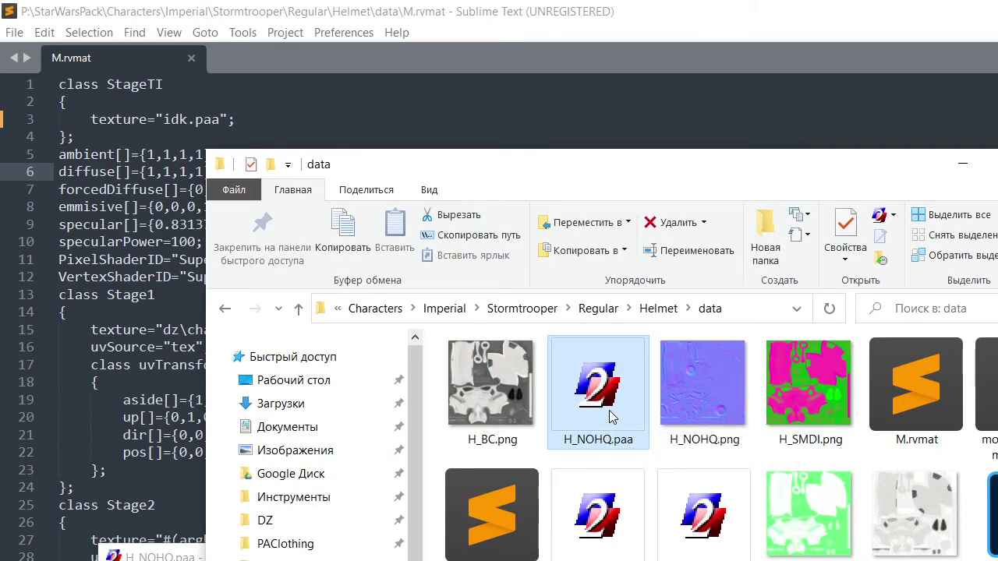
{"action": "right_click", "coordinate": [611, 417]}
{"action": "left_click", "coordinate": [481, 560]}
{"action": "key", "text": "alt+Tab"}
{"action": "left_click", "coordinate": [627, 286]}
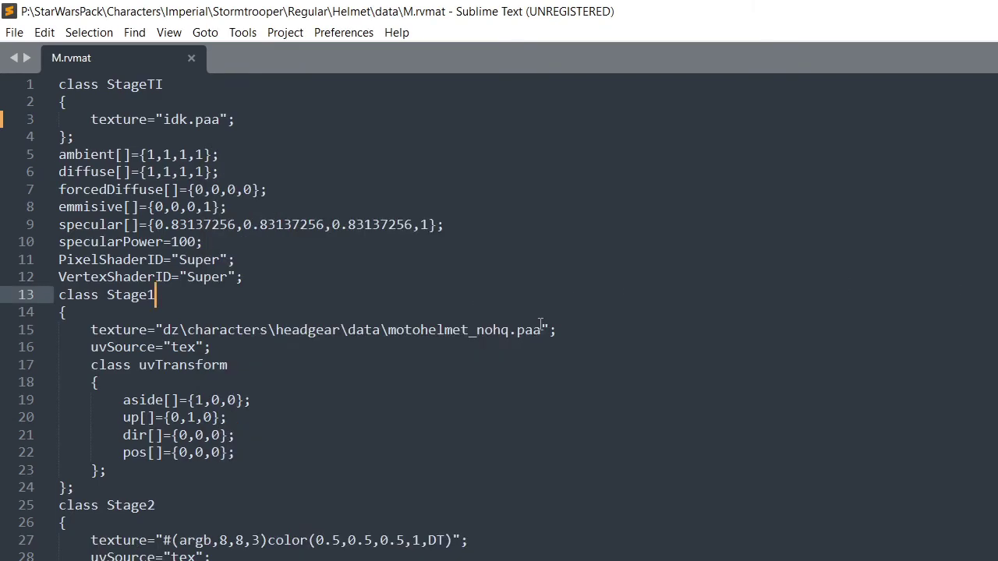
{"action": "left_click", "coordinate": [550, 329]}
{"action": "left_click", "coordinate": [156, 330], "text": "shift"}
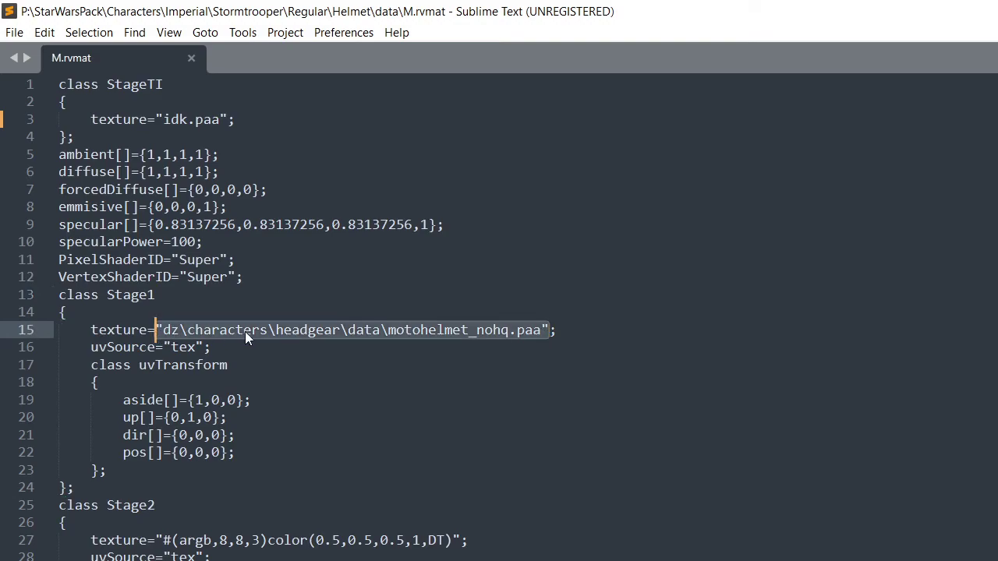
{"action": "type", "text": "\"P:\\StarWarsPack\\Characters\\Imperial\\Stormtrooper\\Regular\\Helmet\\data\\H_NOHQ.paa\""}
{"action": "left_click", "coordinate": [187, 330]}
{"action": "key", "text": "BackSpace"}
{"action": "key", "text": "BackSpace"}
{"action": "key", "text": "BackSpace"}
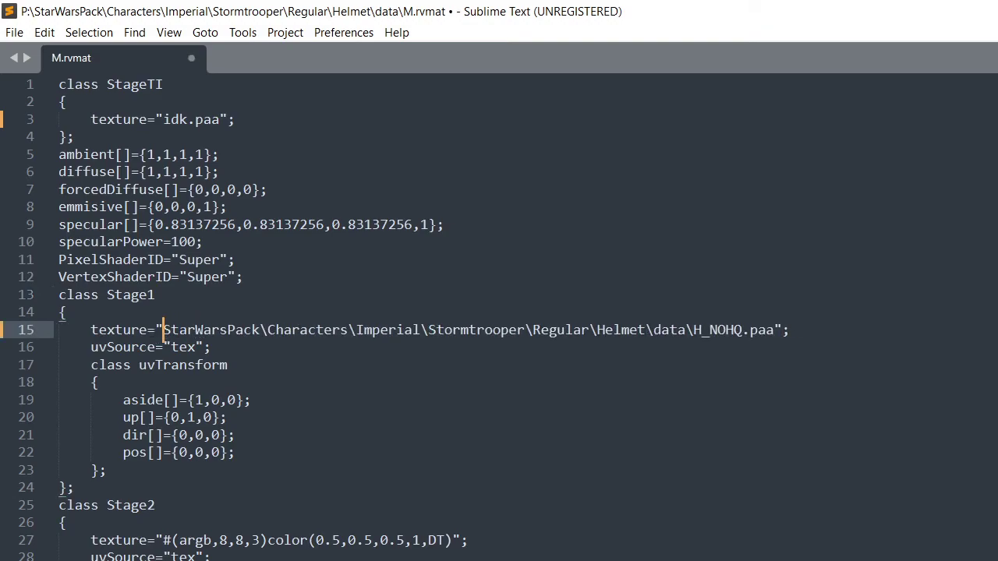
{"action": "key", "text": "ctrl+s"}
Load H_SMDI.png from the data folder in Texture Viewer and save it as H_SMDI.paa
{"action": "key", "text": "alt+Tab"}
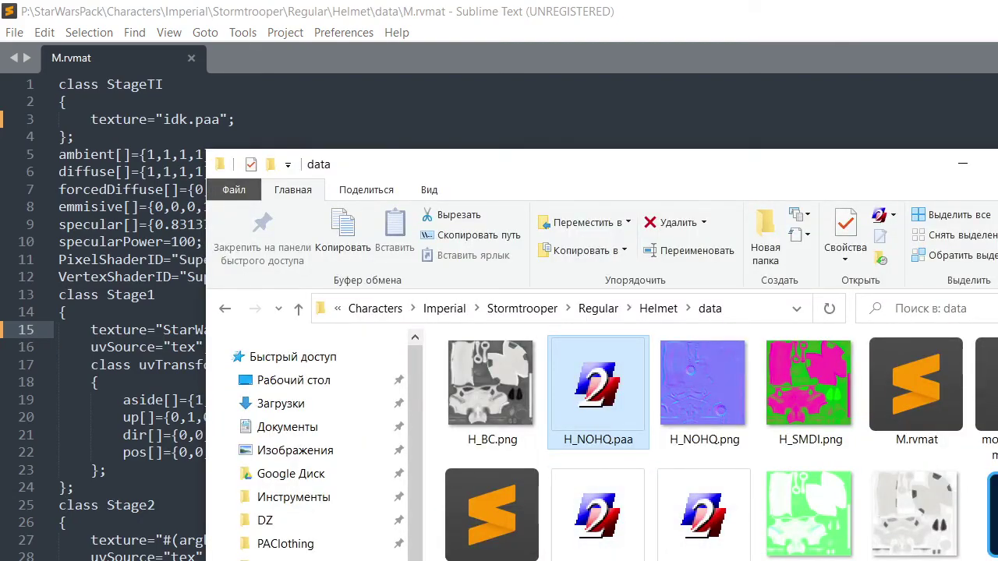
{"action": "double_click", "coordinate": [626, 387]}
{"action": "left_click_drag", "start_coordinate": [719, 155], "coordinate": [764, 516]}
{"action": "double_click", "coordinate": [809, 386]}
{"action": "left_click", "coordinate": [195, 526]}
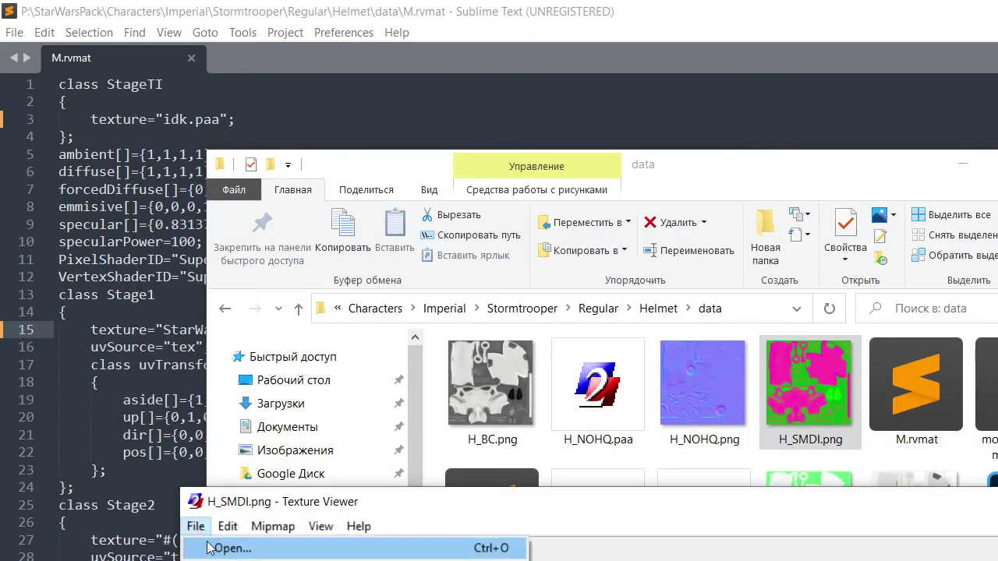
{"action": "left_click", "coordinate": [234, 560]}
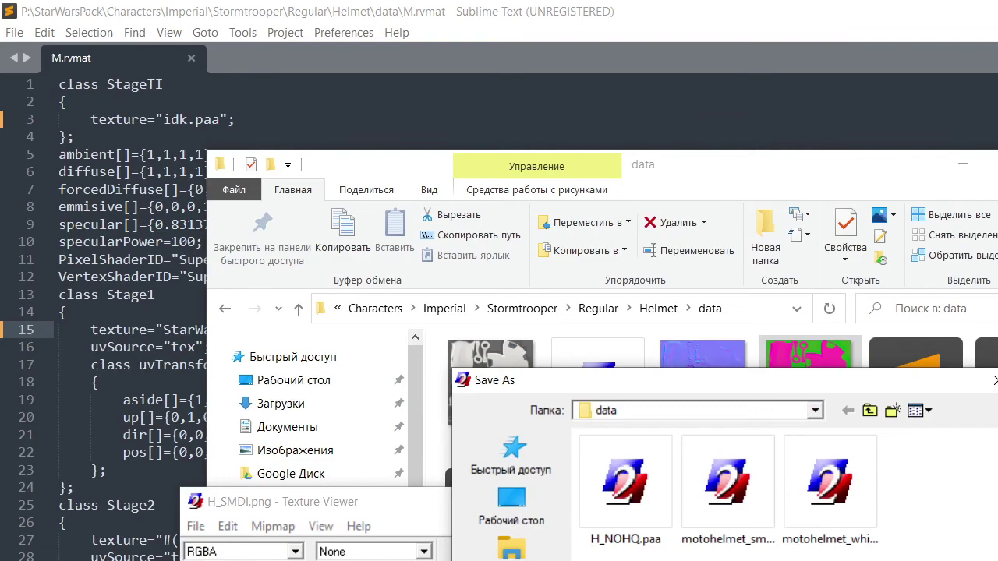
{"action": "key", "text": "Return"}
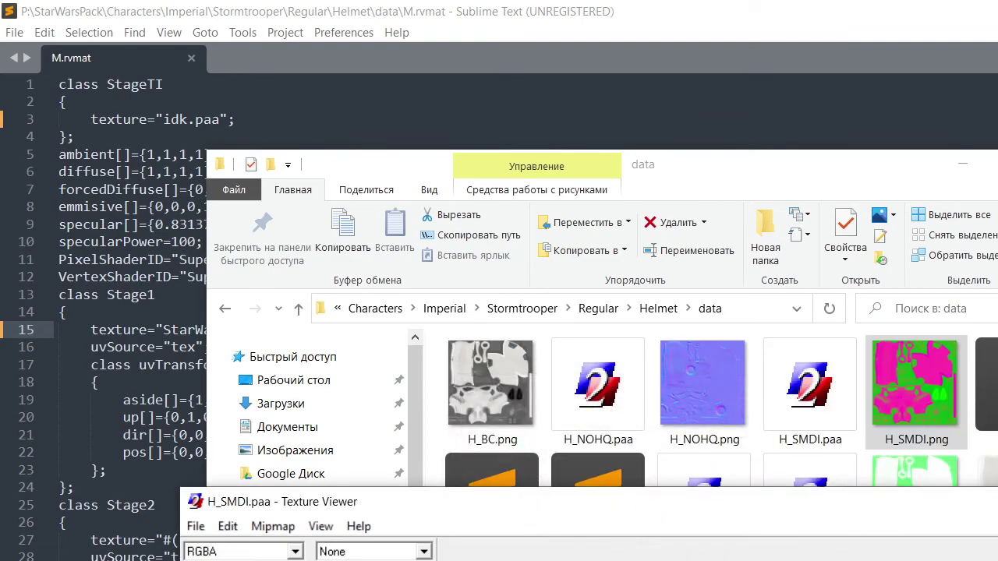
Open motohelmet_smdi.paa in a second Texture Viewer window and place H_SMDI.paa beside it to compare their colours
{"action": "left_click_drag", "start_coordinate": [696, 511], "coordinate": [997, 242]}
{"action": "scroll", "coordinate": [371, 296], "scroll_direction": "down", "scroll_amount": 2}
{"action": "scroll", "coordinate": [542, 369], "scroll_direction": "up", "scroll_amount": 1}
{"action": "double_click", "coordinate": [704, 499]}
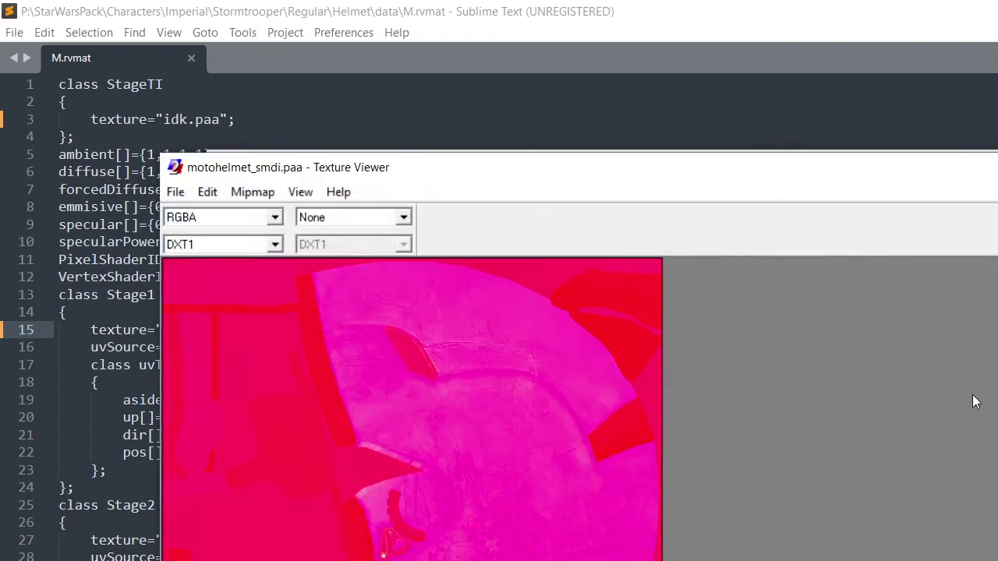
{"action": "left_click_drag", "start_coordinate": [997, 246], "coordinate": [769, 186]}
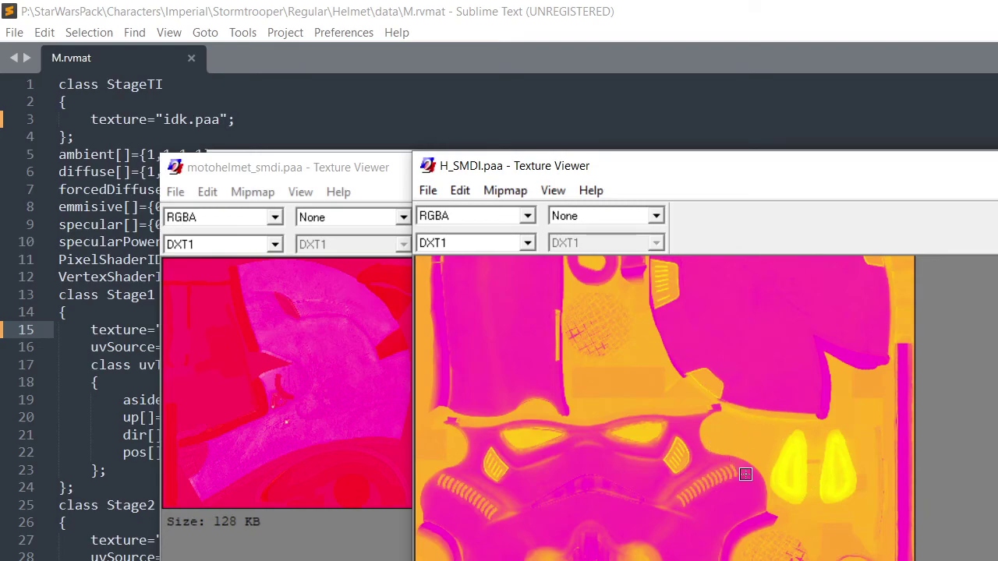
{"action": "scroll", "coordinate": [599, 435], "scroll_direction": "down", "scroll_amount": 1}
{"action": "scroll", "coordinate": [600, 435], "scroll_direction": "up", "scroll_amount": 1}
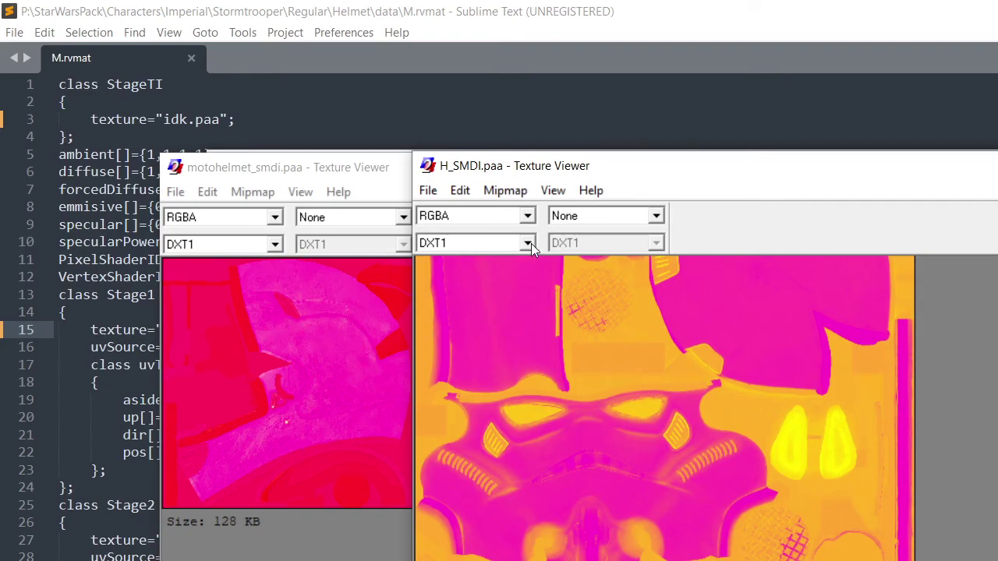
{"action": "left_click_drag", "start_coordinate": [608, 168], "coordinate": [759, 166]}
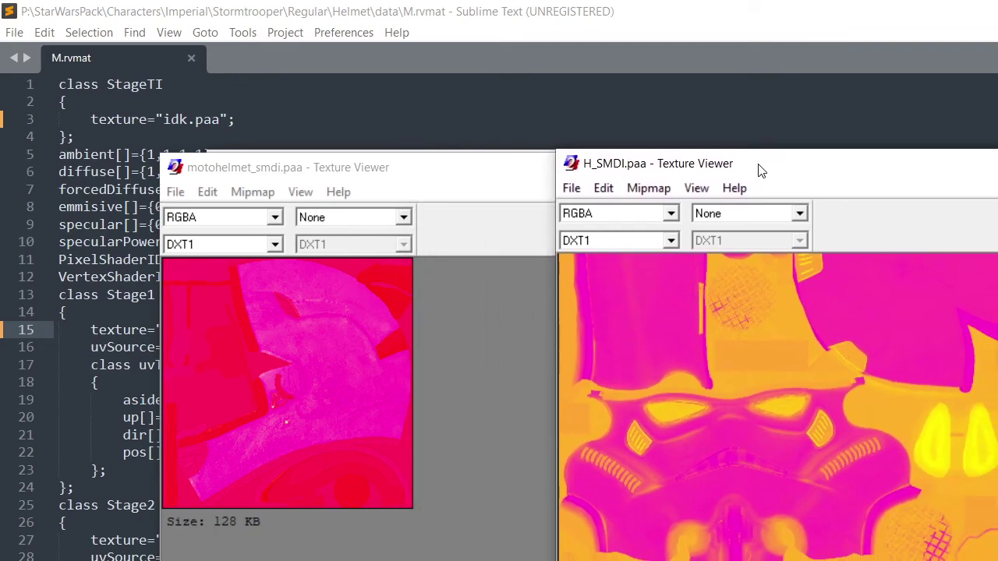
Compare the blue and green channels of H_SMDI.paa and motohelmet_smdi.paa, and close both texture windows
{"action": "left_click", "coordinate": [670, 213]}
{"action": "left_click", "coordinate": [600, 307]}
{"action": "left_click", "coordinate": [274, 217]}
{"action": "left_click", "coordinate": [278, 310]}
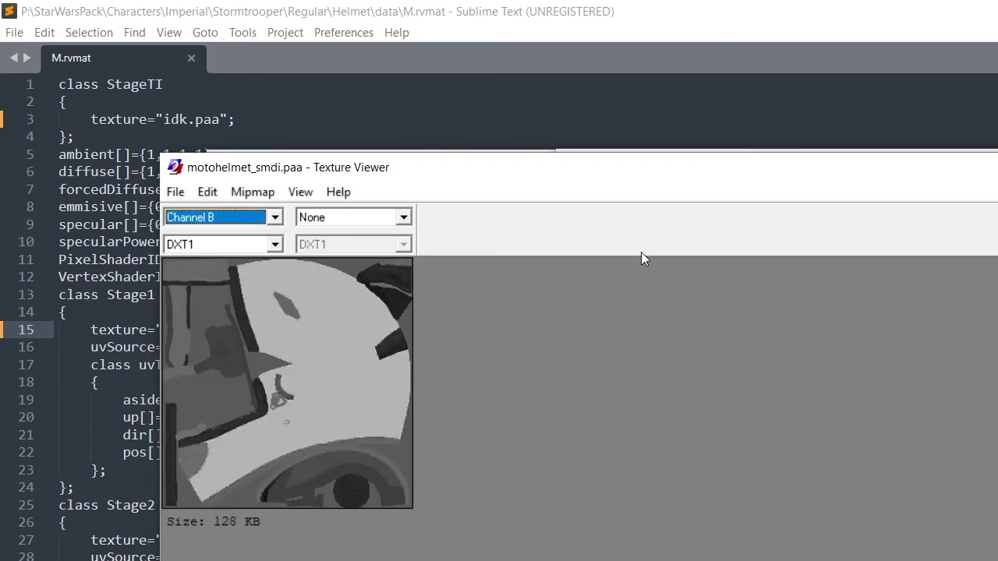
{"action": "key", "text": "alt+Tab"}
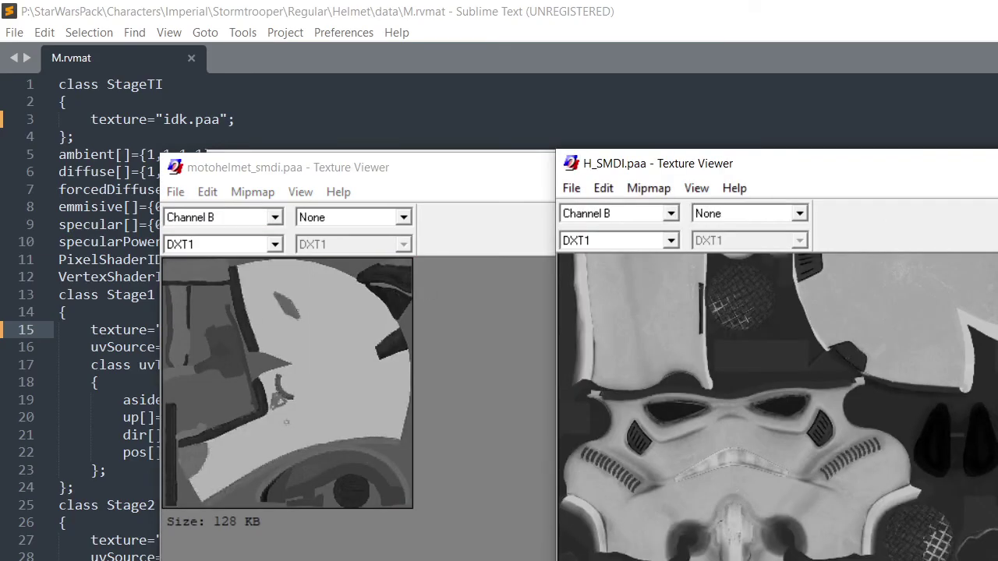
{"action": "left_click", "coordinate": [670, 213]}
{"action": "left_click", "coordinate": [595, 295]}
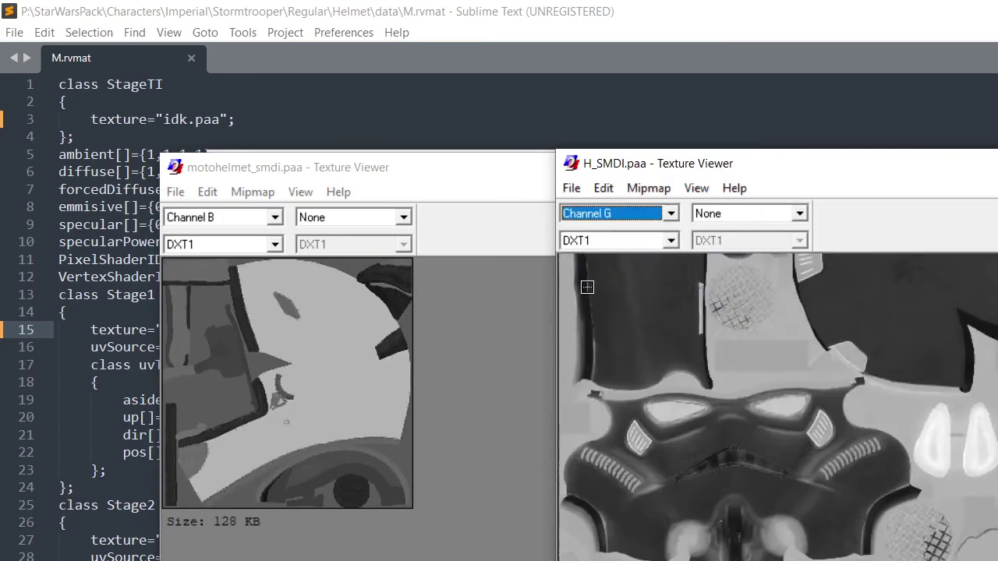
{"action": "left_click", "coordinate": [274, 218]}
{"action": "left_click", "coordinate": [263, 299]}
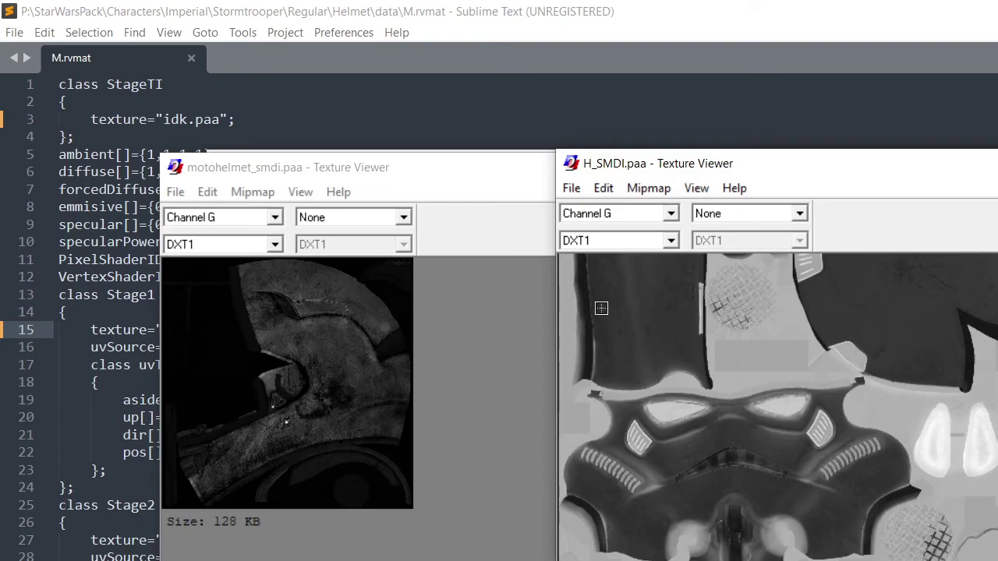
{"action": "left_click_drag", "start_coordinate": [701, 163], "coordinate": [643, 184]}
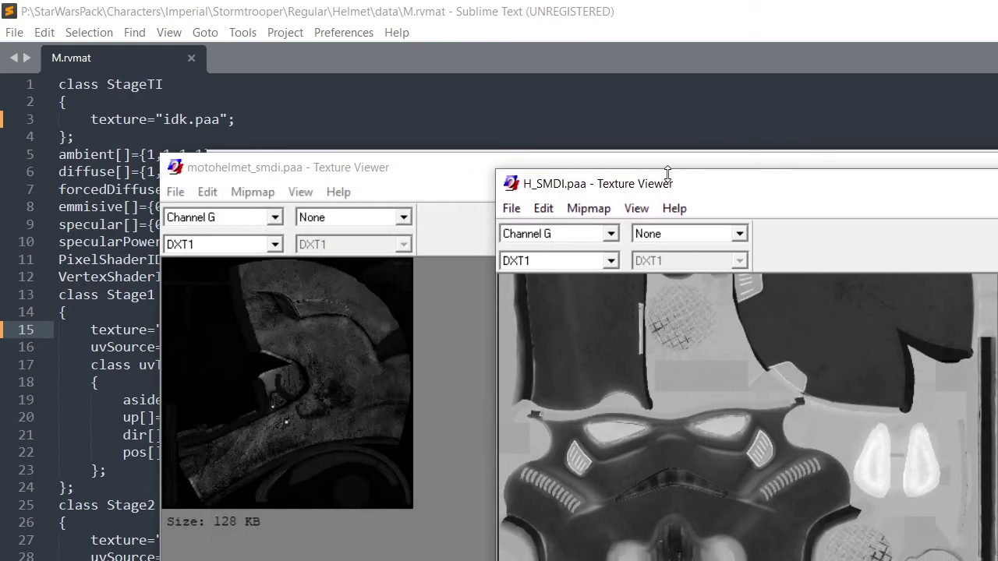
{"action": "left_click_drag", "start_coordinate": [763, 187], "coordinate": [388, 189]}
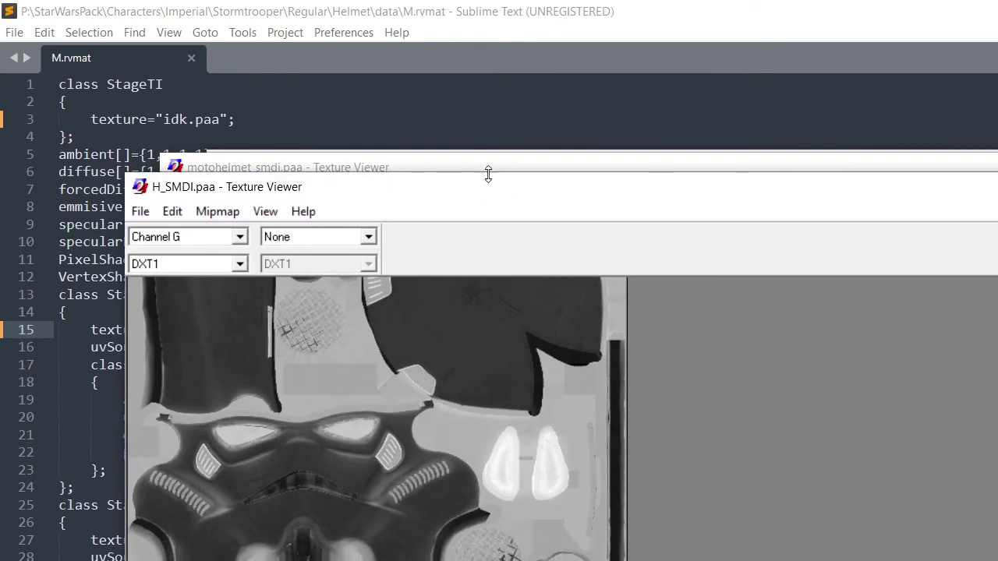
{"action": "key", "text": "alt+F4"}
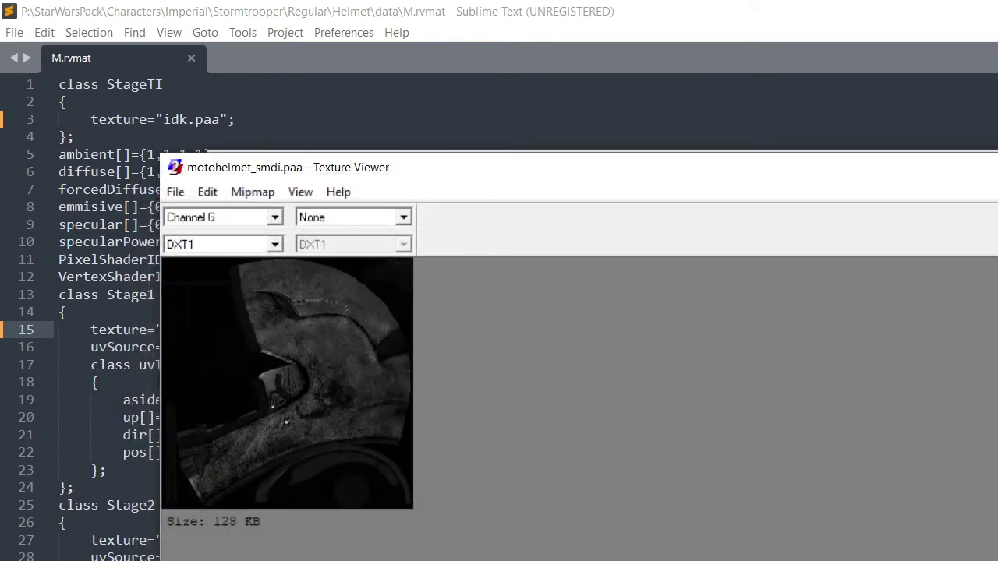
{"action": "key", "text": "alt+F4"}
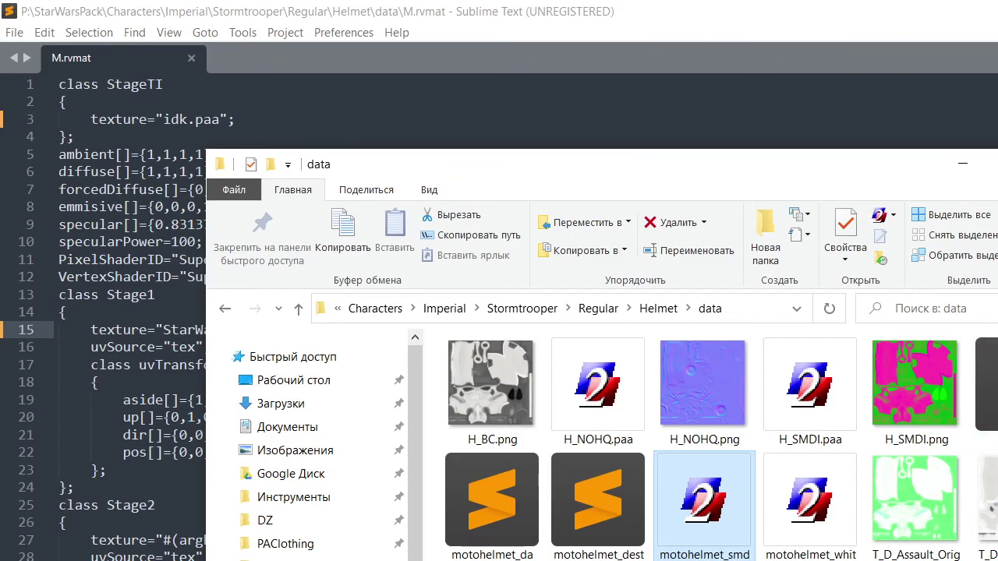
Copy H_SMDI.paa's path, set M.rvmat's Stage5 texture to StarWarsPack\Characters\Imperial\Stormtrooper\Regular\Helmet\data\H_SMDI.paa, and save the file
{"action": "left_click", "coordinate": [987, 393]}
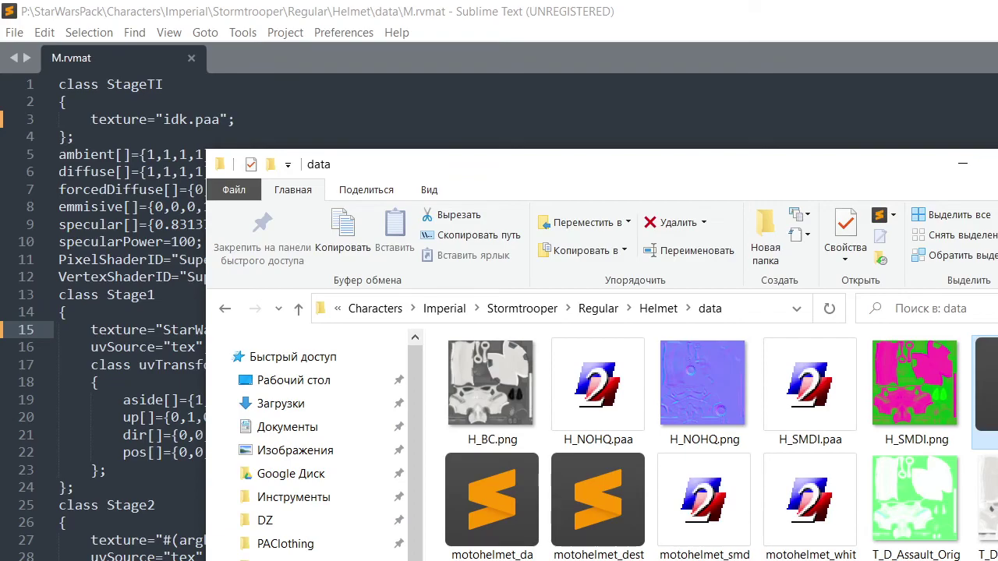
{"action": "right_click", "coordinate": [826, 395]}
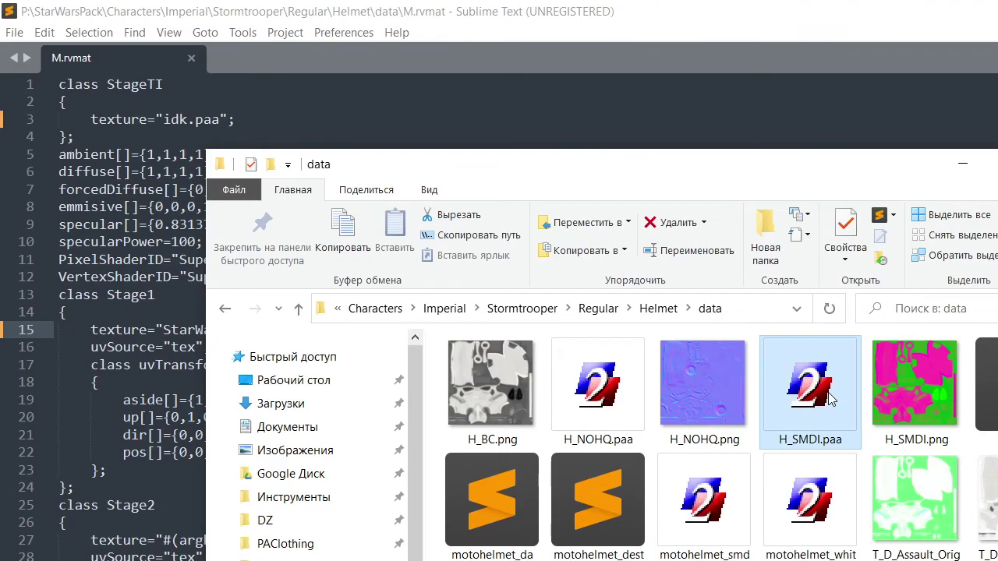
{"action": "left_click", "coordinate": [680, 556]}
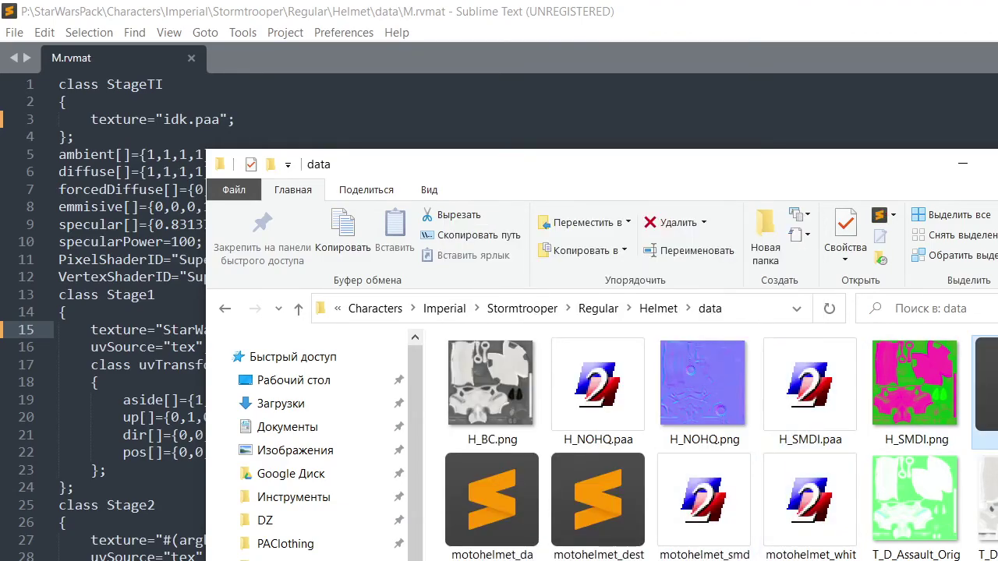
{"action": "key", "text": "alt+Tab"}
{"action": "scroll", "coordinate": [286, 345], "scroll_direction": "down", "scroll_amount": 5}
{"action": "scroll", "coordinate": [286, 345], "scroll_direction": "down", "scroll_amount": 6}
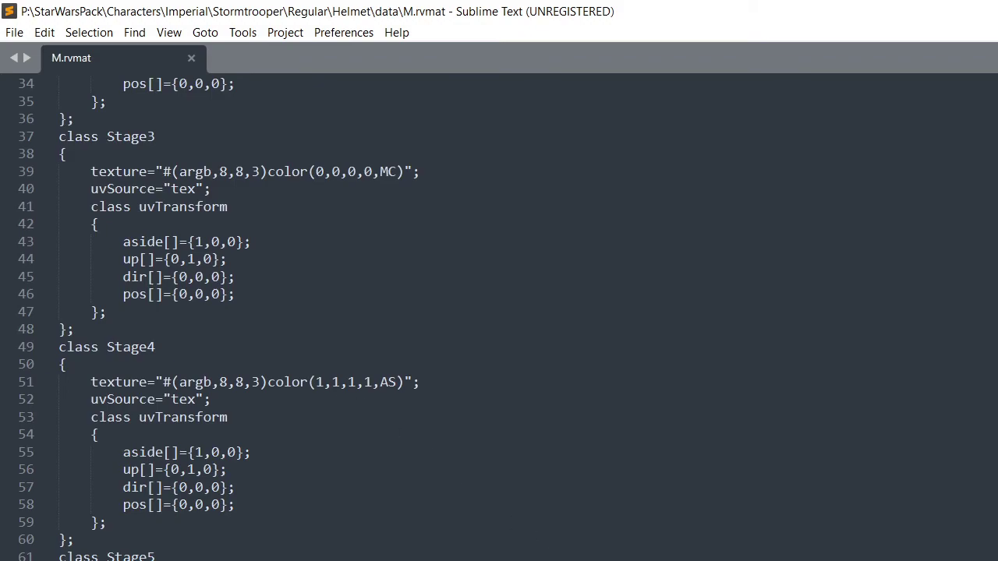
{"action": "key", "text": "ctrl+v"}
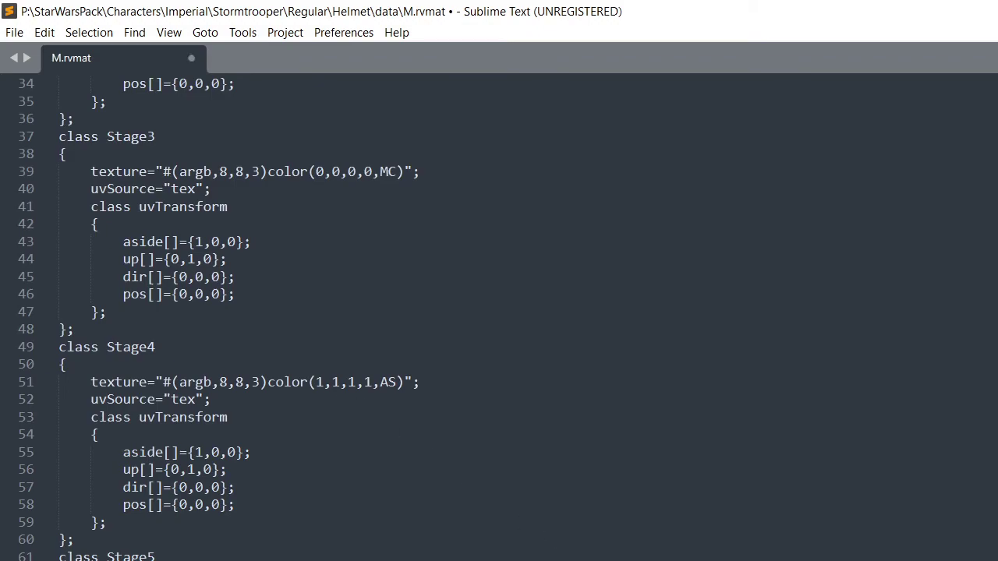
{"action": "key", "text": "ctrl+s"}
{"action": "scroll", "coordinate": [446, 428], "scroll_direction": "down", "scroll_amount": 7}
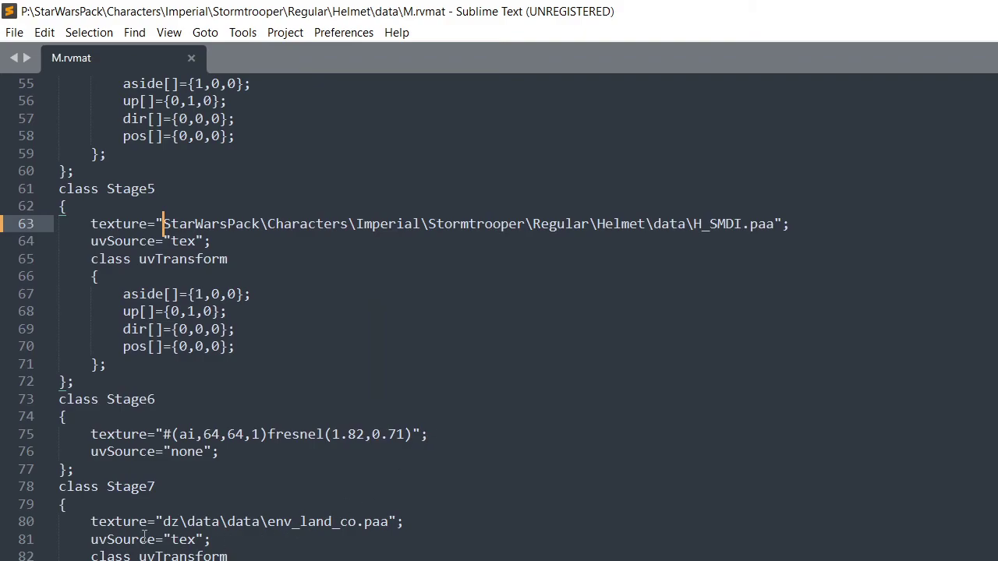
{"action": "scroll", "coordinate": [270, 541], "scroll_direction": "up", "scroll_amount": 18}
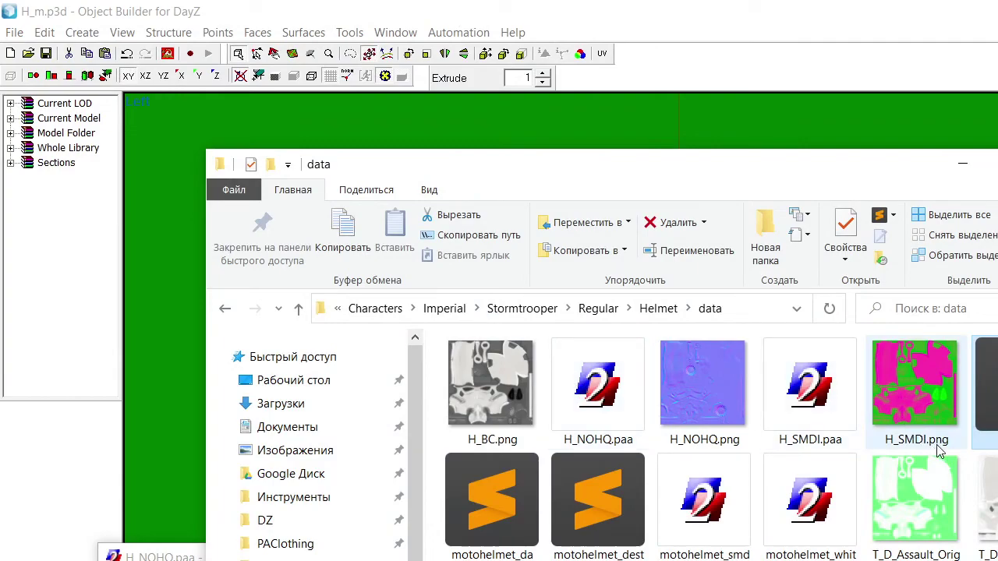
Go up to the Stormtrooper's Helmet folder, and bring up the vanilla P:\DZ\characters\headgear folder in the other Explorer window
{"action": "left_click", "coordinate": [662, 309]}
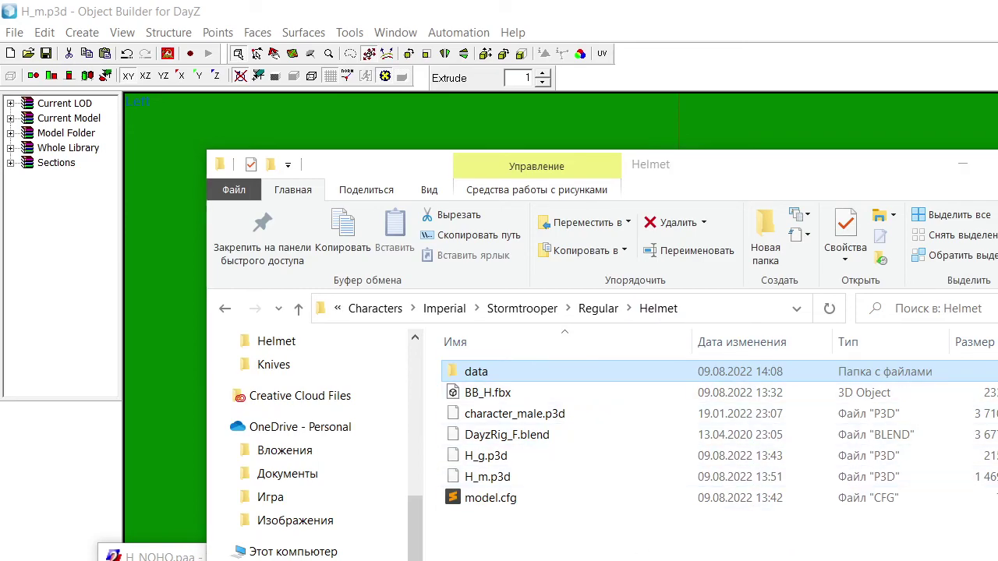
{"action": "key", "text": "alt+Tab"}
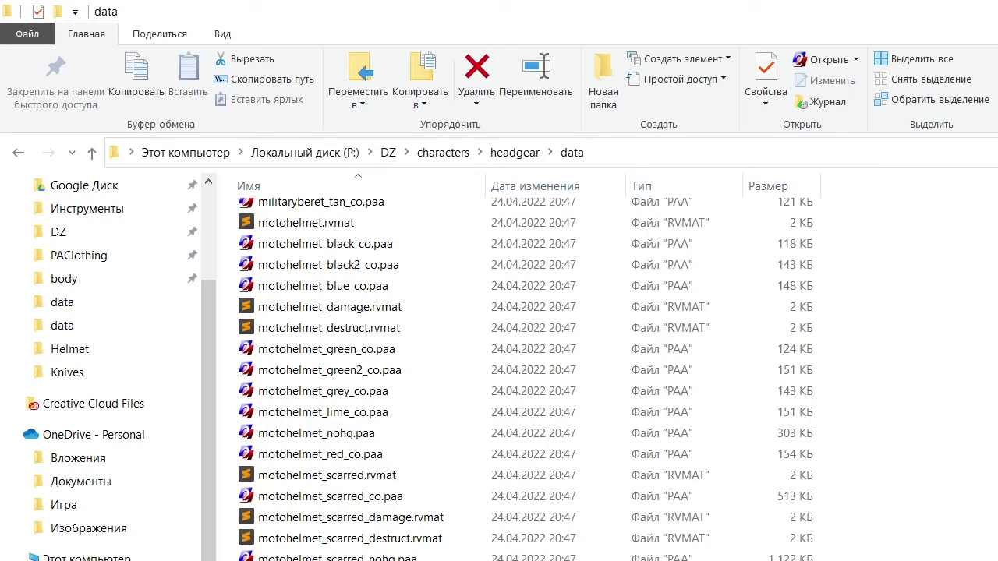
{"action": "scroll", "coordinate": [657, 460], "scroll_direction": "up", "scroll_amount": 4}
{"action": "left_click", "coordinate": [515, 153]}
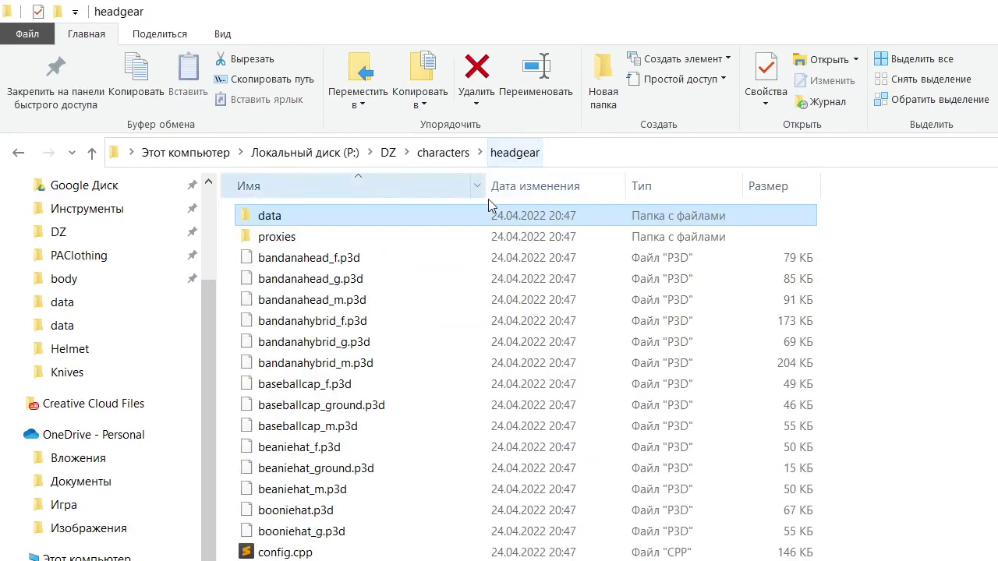
Find config.cpp in the vanilla headgear folder and open it in Sublime Text
{"action": "scroll", "coordinate": [453, 369], "scroll_direction": "down", "scroll_amount": 2}
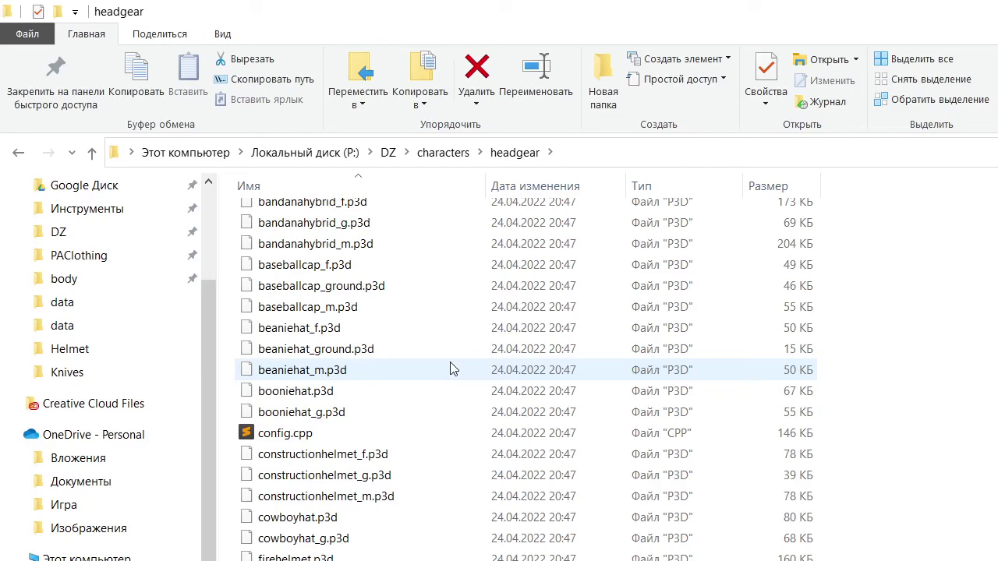
{"action": "scroll", "coordinate": [450, 362], "scroll_direction": "down", "scroll_amount": 2}
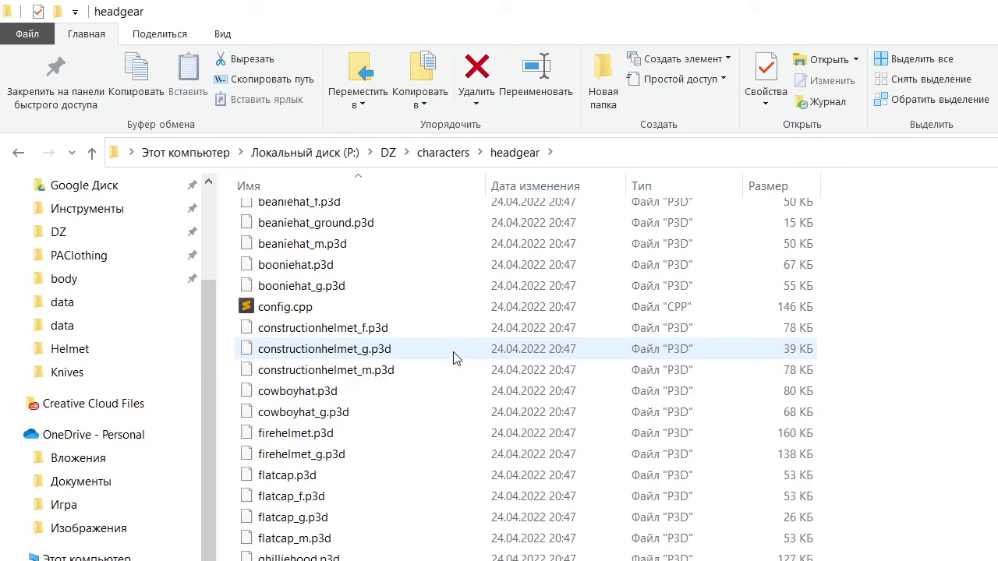
{"action": "scroll", "coordinate": [454, 359], "scroll_direction": "down", "scroll_amount": 4}
{"action": "scroll", "coordinate": [454, 358], "scroll_direction": "down", "scroll_amount": 5}
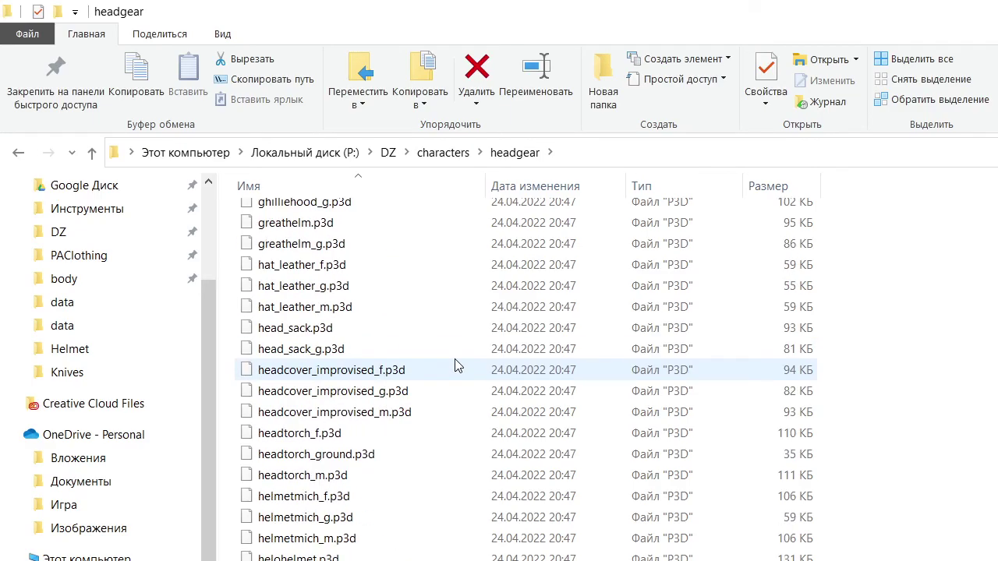
{"action": "scroll", "coordinate": [458, 357], "scroll_direction": "down", "scroll_amount": 4}
{"action": "scroll", "coordinate": [458, 357], "scroll_direction": "down", "scroll_amount": 7}
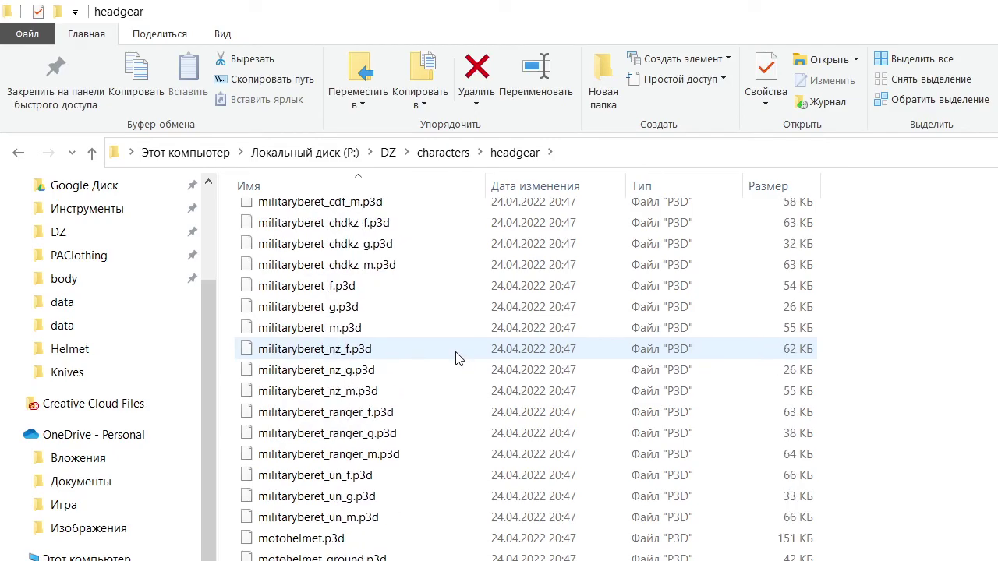
{"action": "scroll", "coordinate": [452, 357], "scroll_direction": "down", "scroll_amount": 2}
{"action": "scroll", "coordinate": [446, 351], "scroll_direction": "down", "scroll_amount": 8}
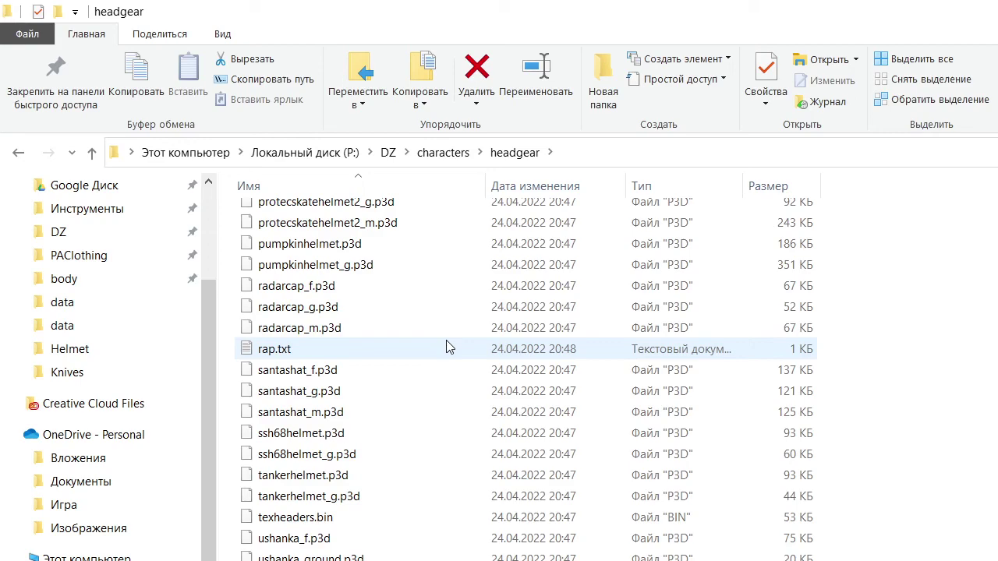
{"action": "scroll", "coordinate": [446, 347], "scroll_direction": "up", "scroll_amount": 20}
{"action": "scroll", "coordinate": [435, 323], "scroll_direction": "up", "scroll_amount": 12}
{"action": "left_click", "coordinate": [312, 553]}
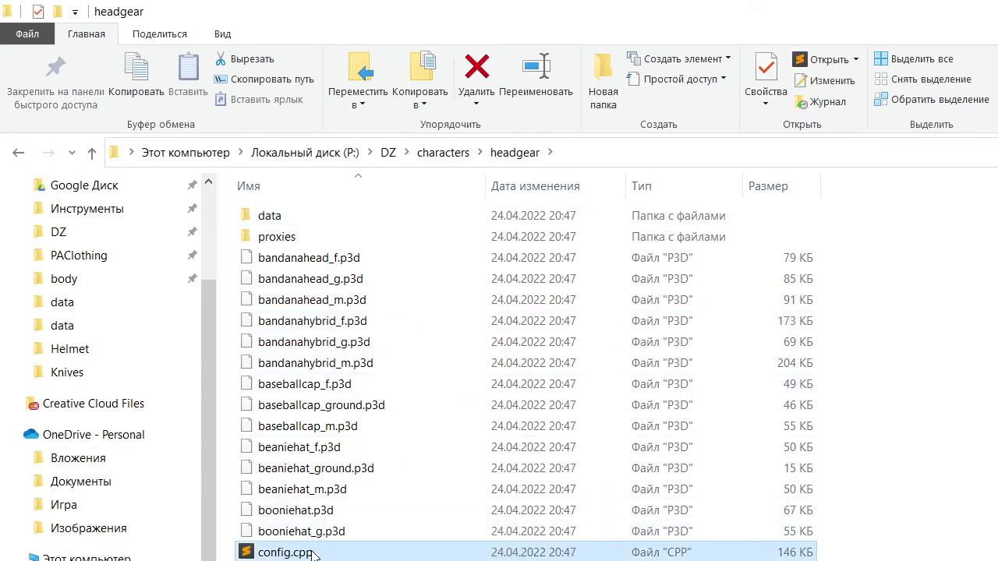
{"action": "double_click", "coordinate": [311, 552]}
Collapse the bodies of the BallisticHelmet_ColorBase and BallisticHelmet_Green classes under CfgVehicles
{"action": "scroll", "coordinate": [616, 255], "scroll_direction": "down", "scroll_amount": 12}
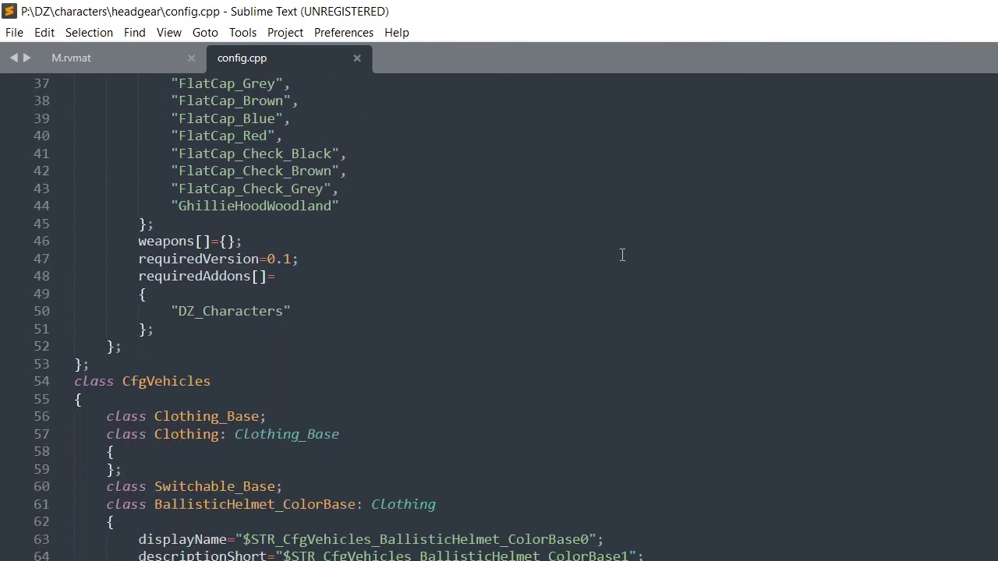
{"action": "scroll", "coordinate": [622, 255], "scroll_direction": "down", "scroll_amount": 4}
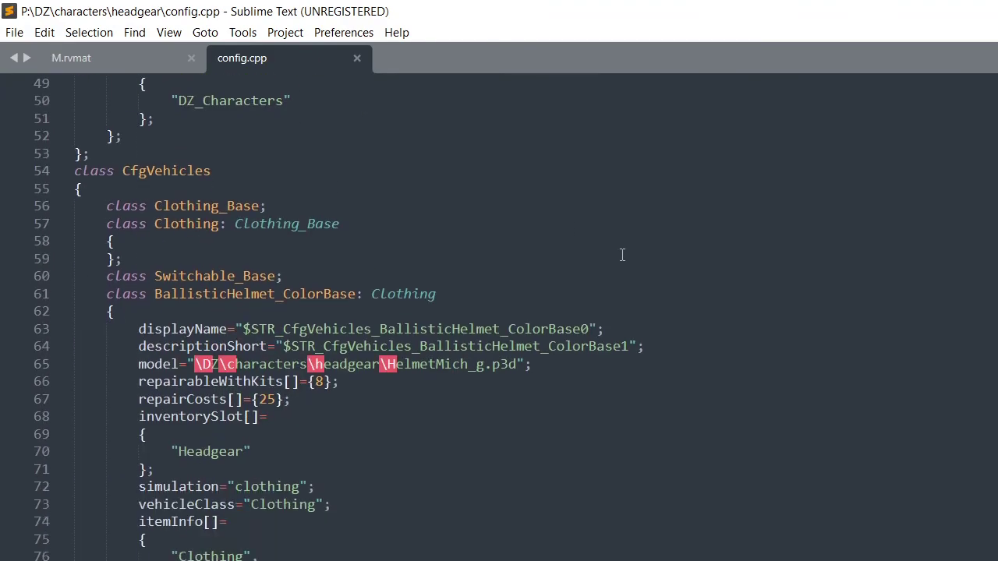
{"action": "left_click", "coordinate": [59, 311]}
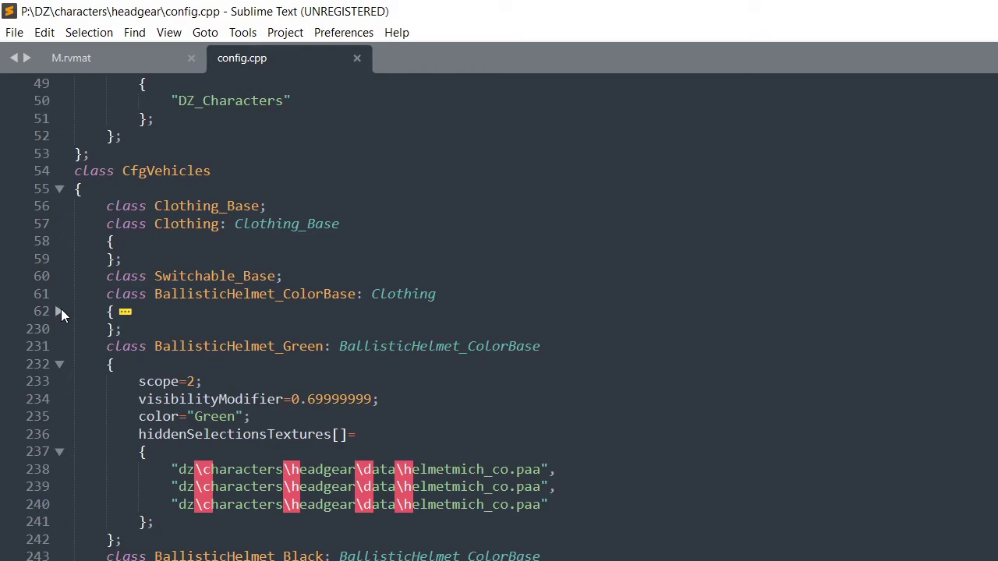
{"action": "left_click", "coordinate": [59, 365]}
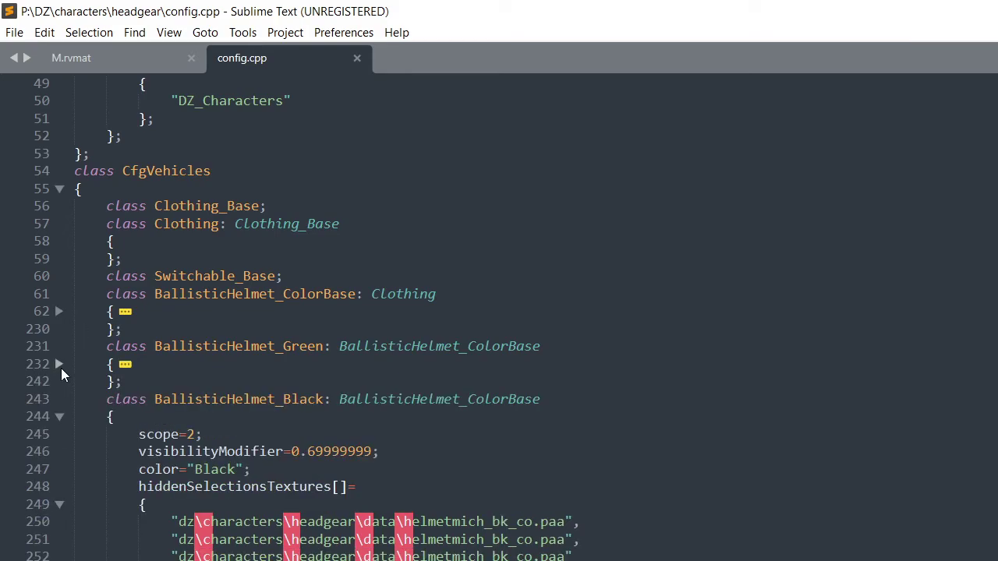
Search the vanilla headgear config for MotoHelmet and step through its occurrences
{"action": "key", "text": "ctrl+f"}
{"action": "type", "text": "moto"}
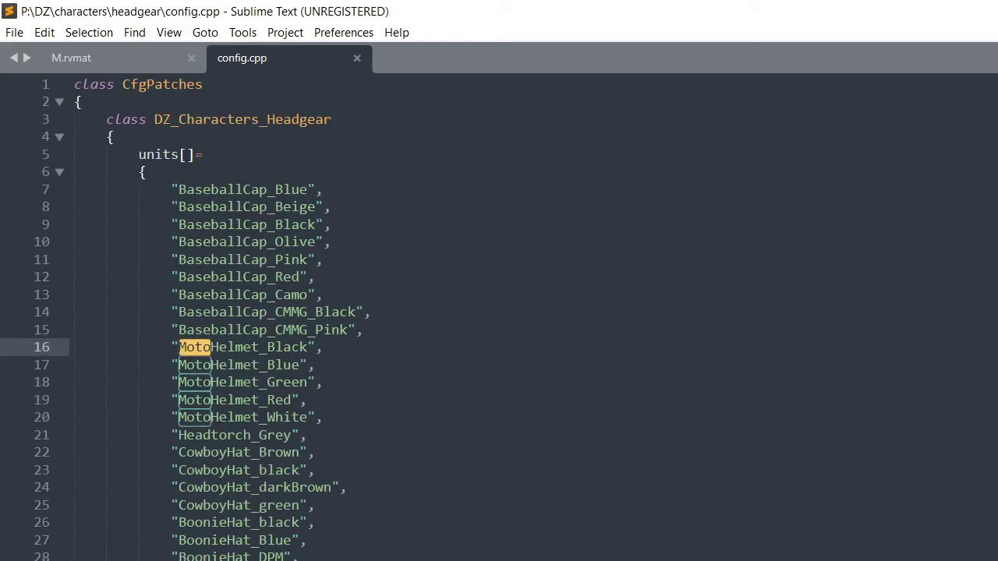
{"action": "key", "text": "shift+Right"}
{"action": "key", "text": "shift+Right"}
{"action": "key", "text": "shift+Right"}
{"action": "key", "text": "shift+Right"}
{"action": "key", "text": "shift+Right"}
{"action": "key", "text": "shift+Right"}
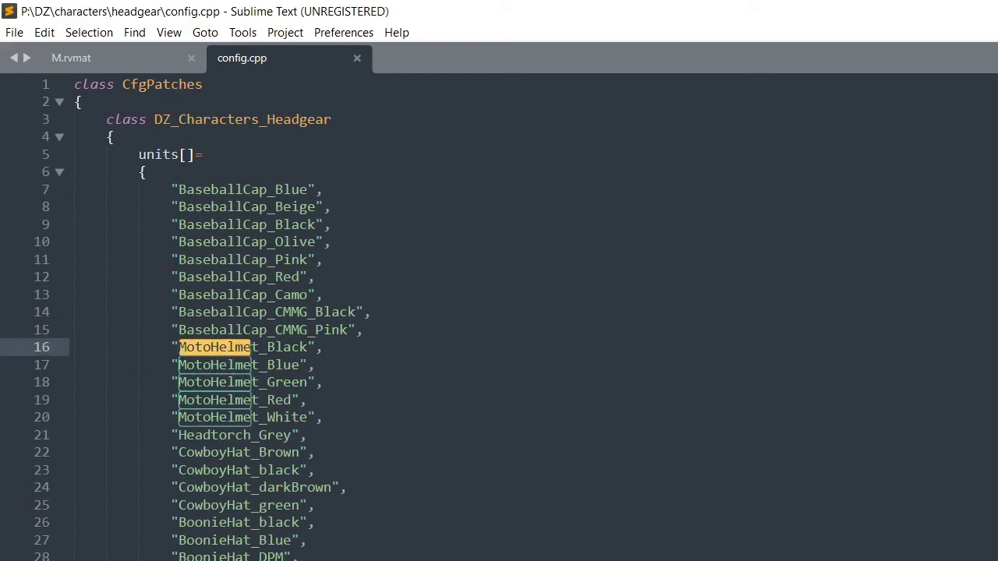
{"action": "key", "text": "ctrl+F3"}
{"action": "key", "text": "ctrl+F3"}
{"action": "key", "text": "ctrl+F3"}
{"action": "key", "text": "ctrl+F3"}
{"action": "key", "text": "ctrl+F3"}
{"action": "key", "text": "ctrl+F3"}
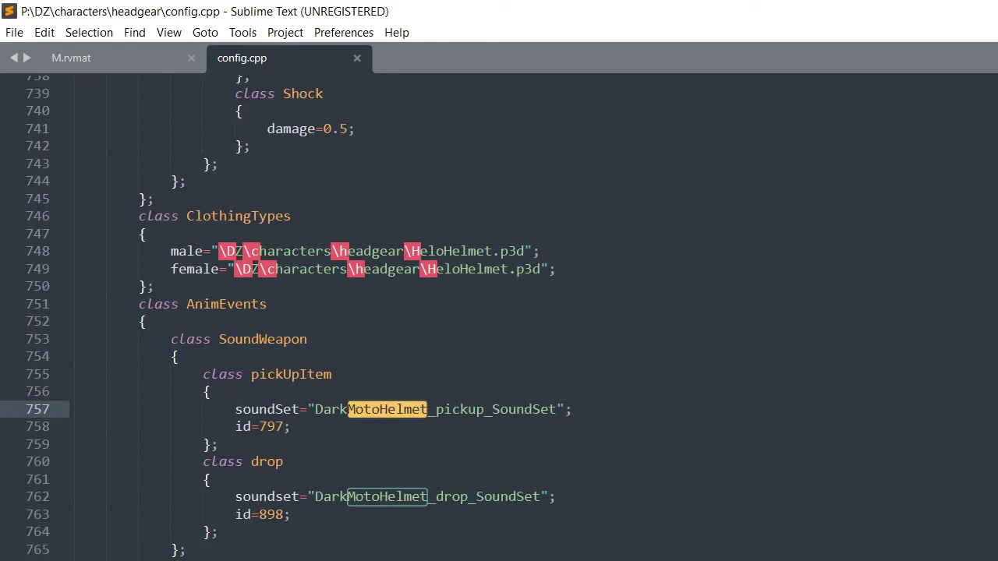
Narrow the search to MotoHelmet_Black and jump to its class definition
{"action": "key", "text": "ctrl+F3"}
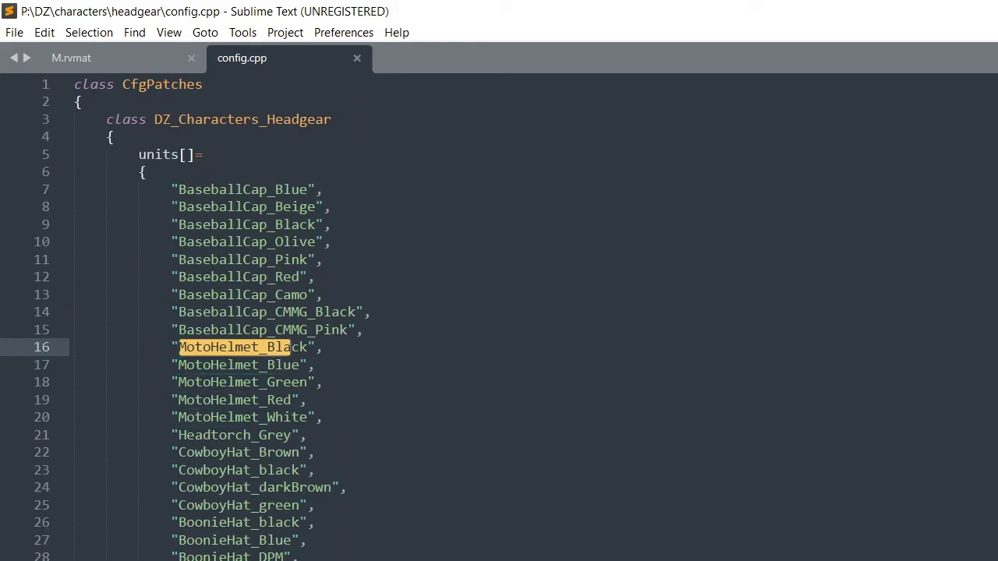
{"action": "key", "text": "shift+Right"}
{"action": "key", "text": "shift+Right"}
{"action": "key", "text": "ctrl+F3"}
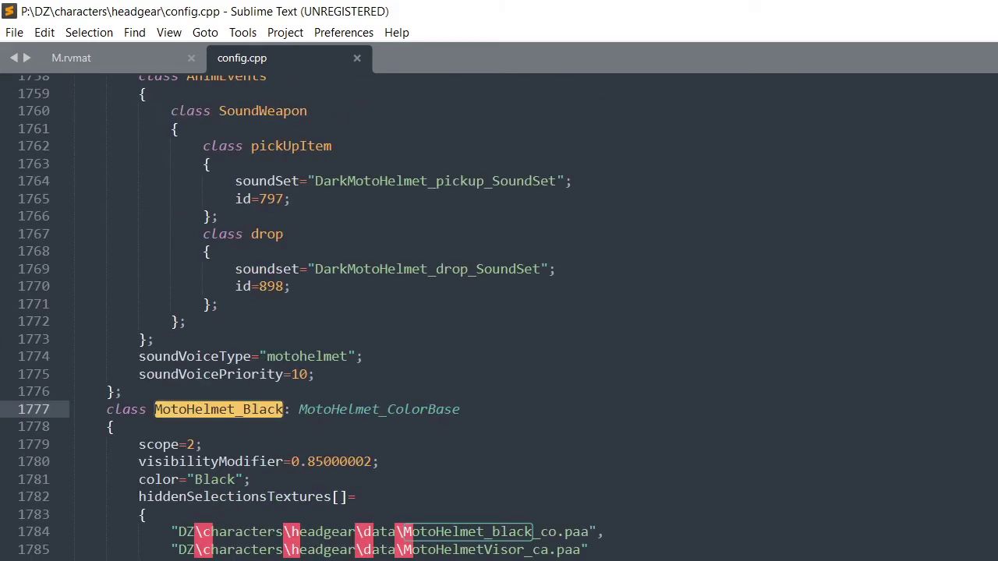
Examine the MotoHelmet_ColorBase class from its declaration through the model, inventory slot, item info, hidden selections and ClothingTypes entries
{"action": "scroll", "coordinate": [347, 405], "scroll_direction": "up", "scroll_amount": 9}
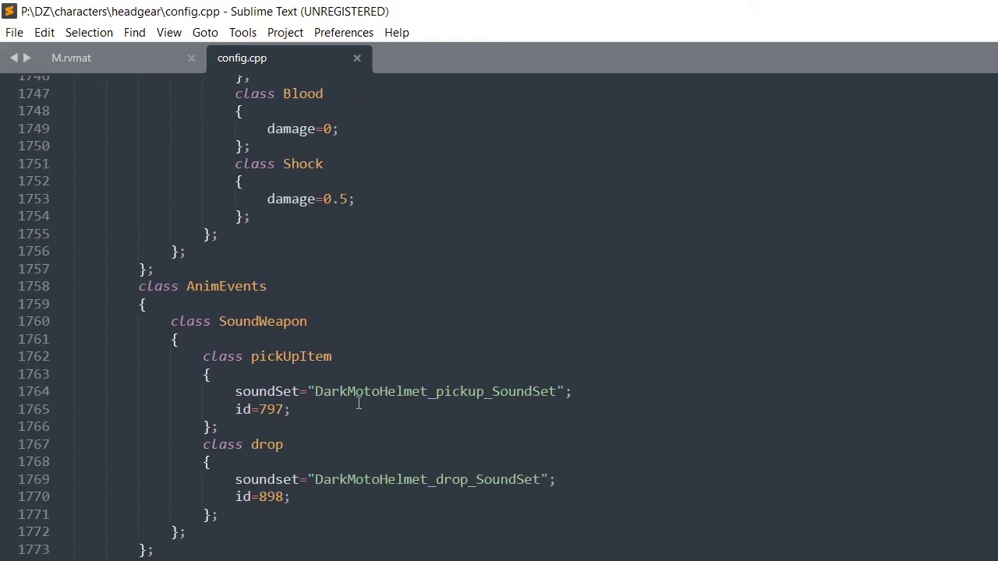
{"action": "scroll", "coordinate": [360, 388], "scroll_direction": "up", "scroll_amount": 20}
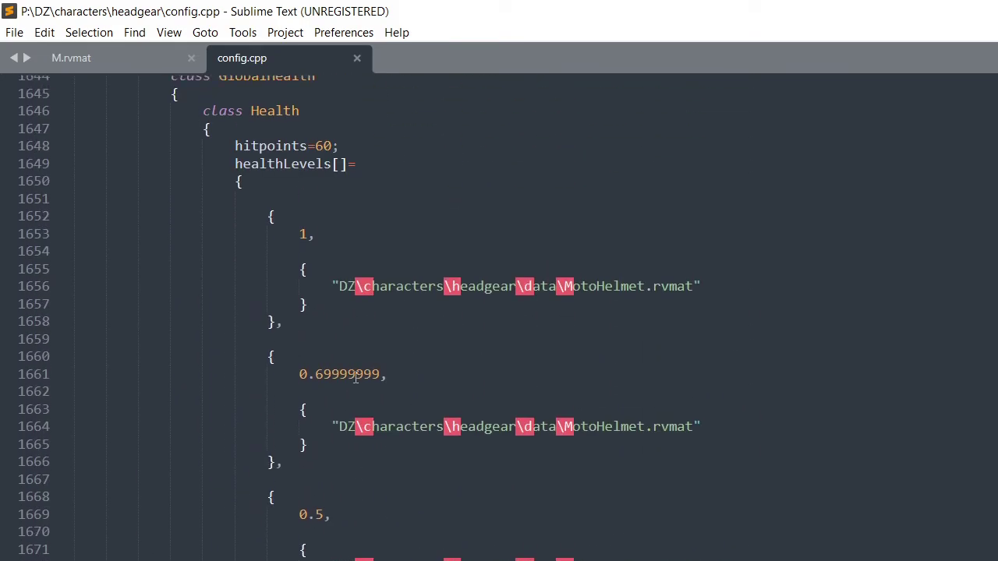
{"action": "scroll", "coordinate": [354, 377], "scroll_direction": "up", "scroll_amount": 8}
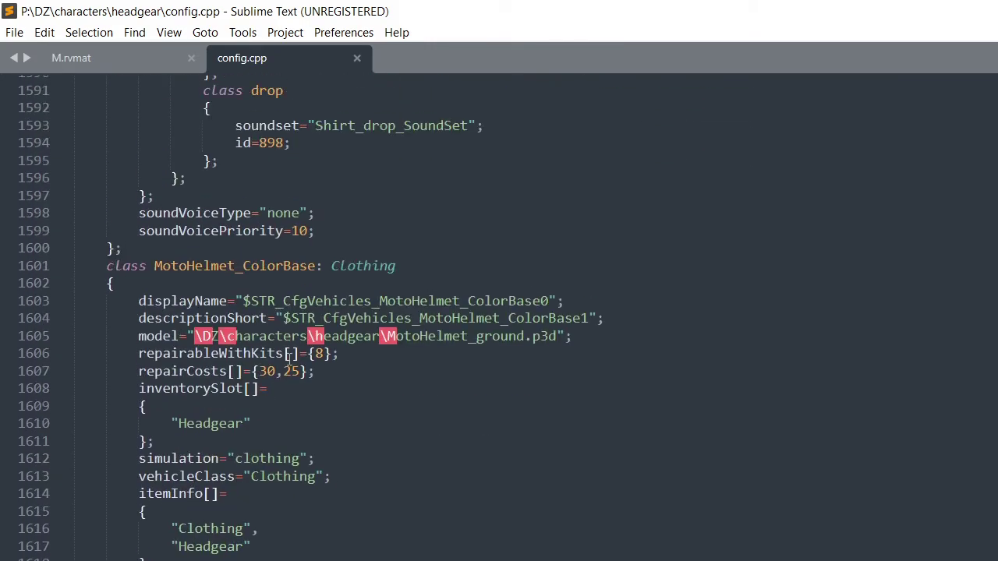
{"action": "scroll", "coordinate": [315, 380], "scroll_direction": "down", "scroll_amount": 1}
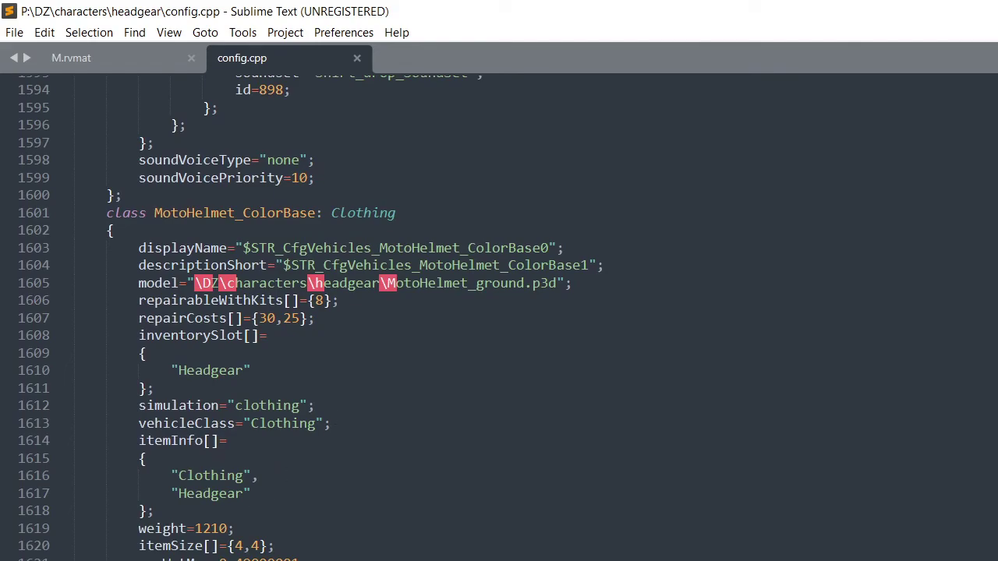
{"action": "scroll", "coordinate": [297, 518], "scroll_direction": "down", "scroll_amount": 1}
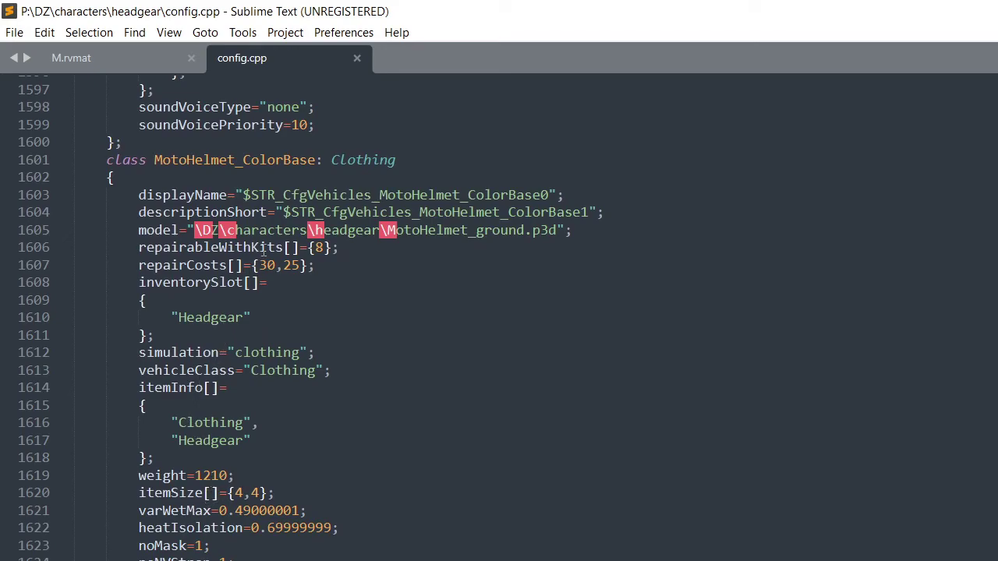
{"action": "scroll", "coordinate": [263, 250], "scroll_direction": "down", "scroll_amount": 4}
{"action": "scroll", "coordinate": [267, 252], "scroll_direction": "down", "scroll_amount": 3}
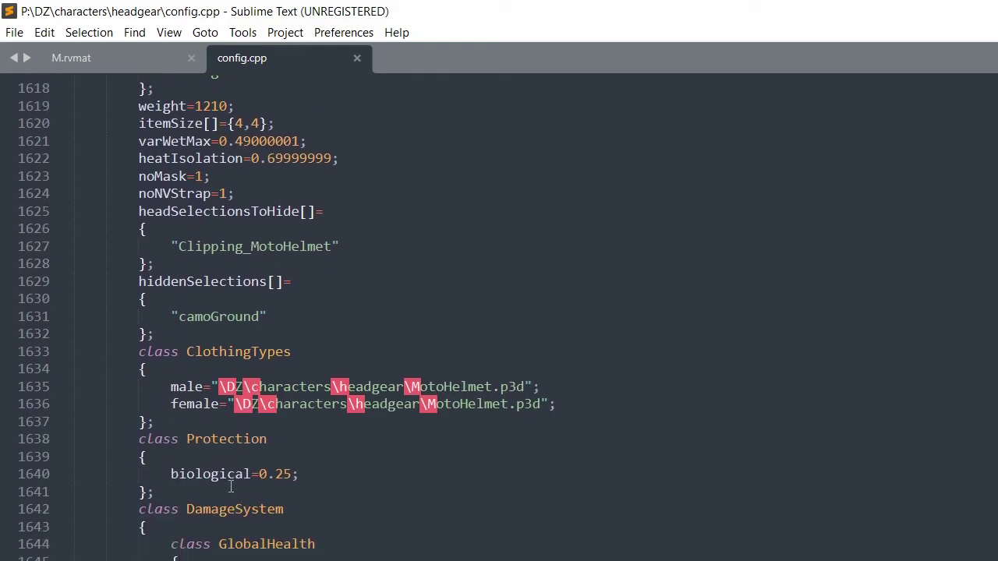
{"action": "scroll", "coordinate": [285, 482], "scroll_direction": "up", "scroll_amount": 3}
{"action": "scroll", "coordinate": [347, 402], "scroll_direction": "up", "scroll_amount": 2}
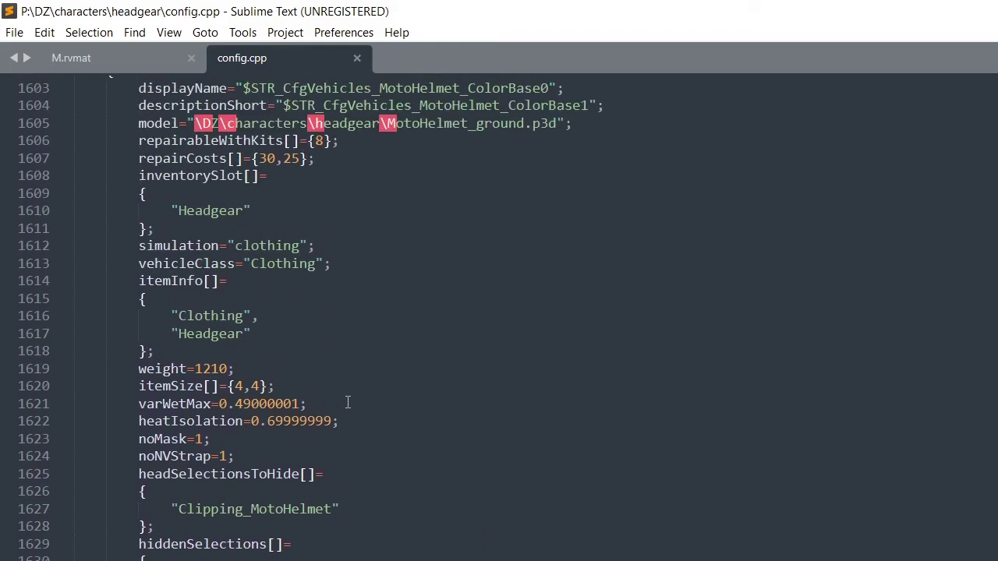
{"action": "scroll", "coordinate": [348, 403], "scroll_direction": "up", "scroll_amount": 4}
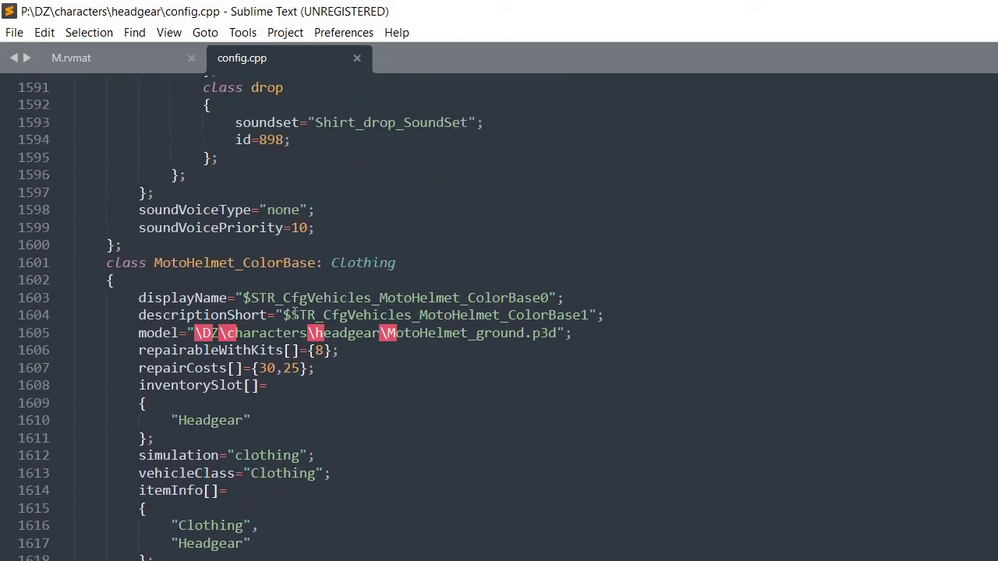
{"action": "scroll", "coordinate": [292, 312], "scroll_direction": "down", "scroll_amount": 1}
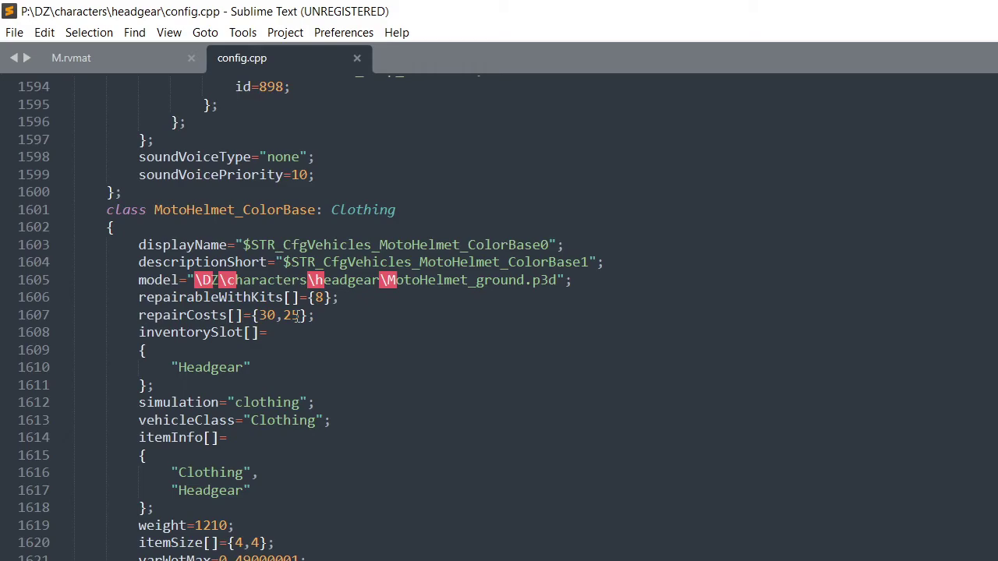
{"action": "scroll", "coordinate": [294, 315], "scroll_direction": "down", "scroll_amount": 1}
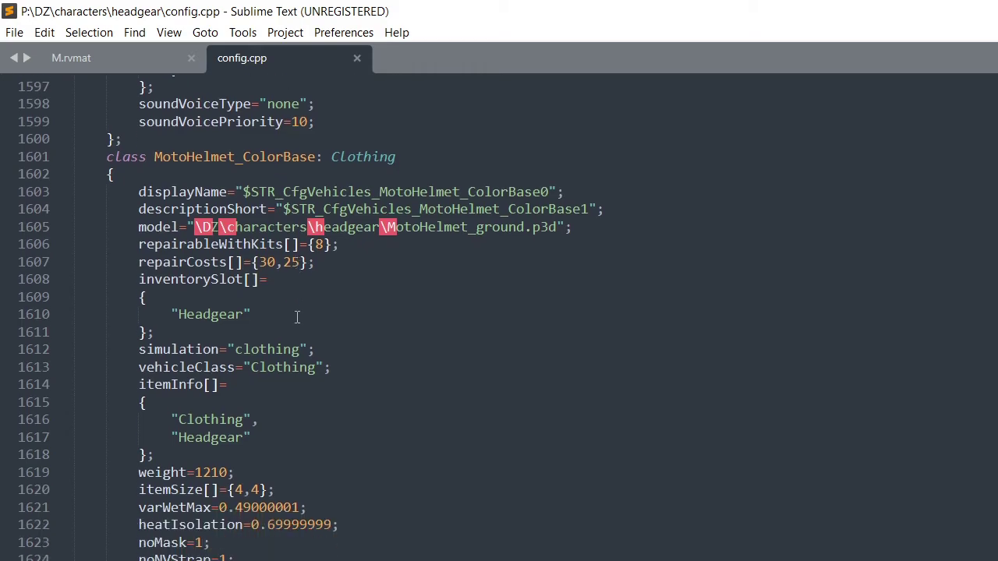
Review MotoHelmet_ColorBase's damage system, sound events and voice settings, down to the MotoHelmet_Black class and its hidden selection textures
{"action": "scroll", "coordinate": [296, 317], "scroll_direction": "down", "scroll_amount": 14}
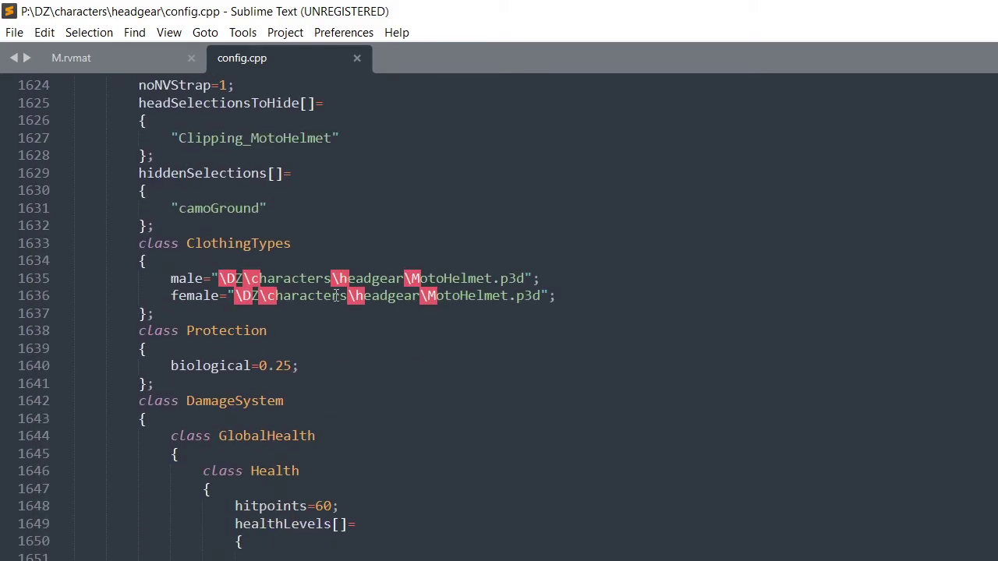
{"action": "scroll", "coordinate": [335, 300], "scroll_direction": "down", "scroll_amount": 20}
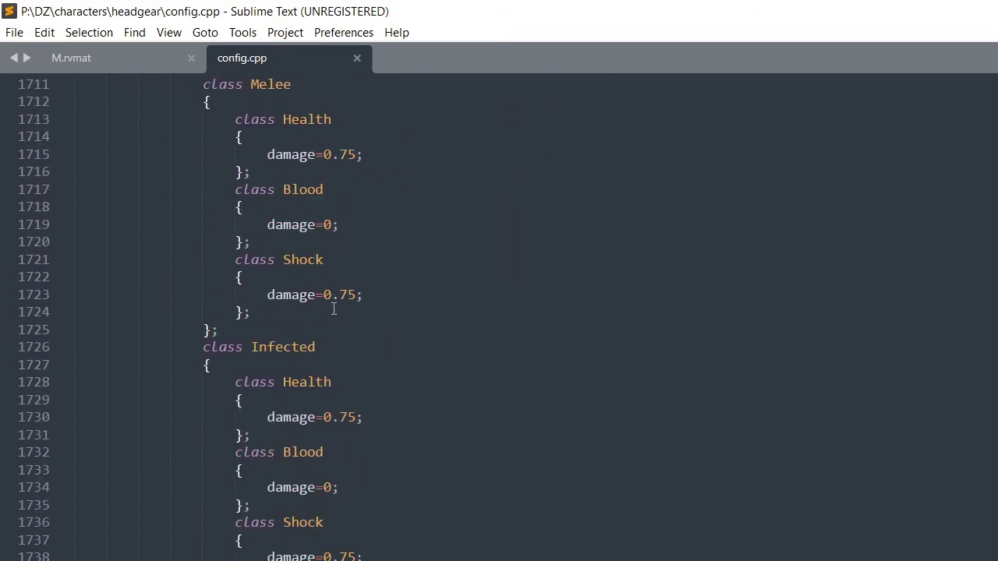
{"action": "scroll", "coordinate": [334, 308], "scroll_direction": "down", "scroll_amount": 9}
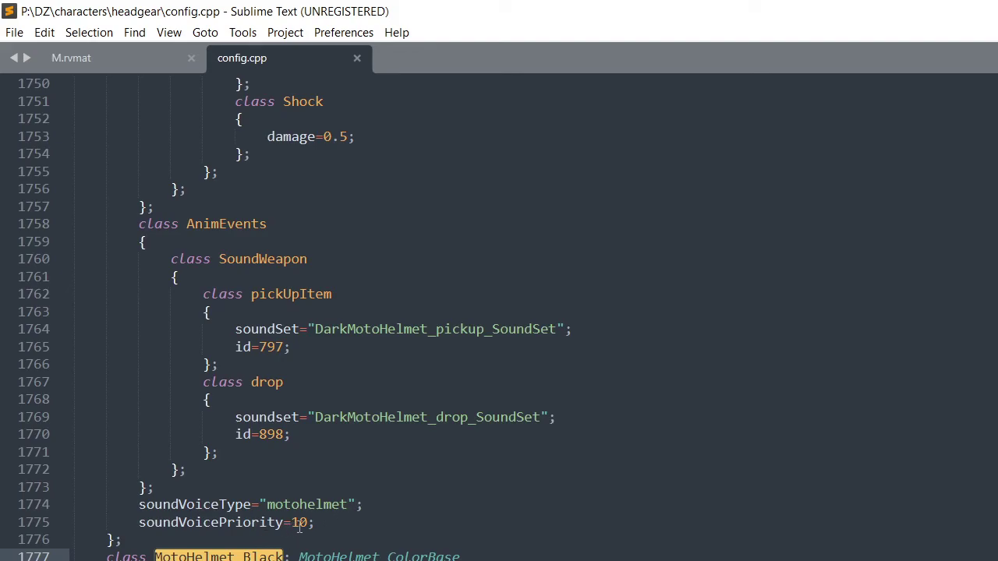
{"action": "scroll", "coordinate": [298, 527], "scroll_direction": "down", "scroll_amount": 3}
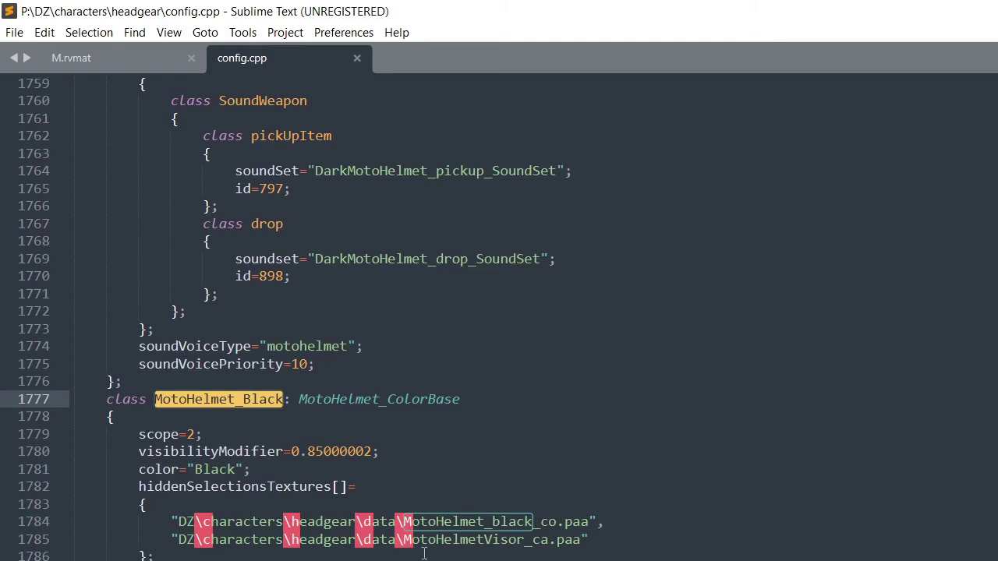
Review the CfgPatches units list at the start of config.cpp, and return to the Stormtrooper's Helmet folder
{"action": "key", "text": "ctrl+Home"}
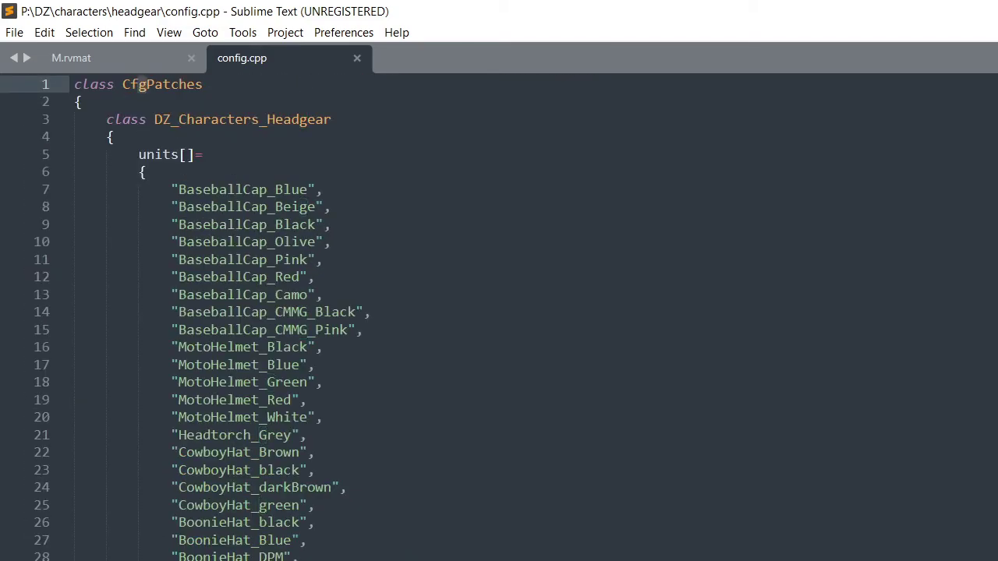
{"action": "scroll", "coordinate": [269, 536], "scroll_direction": "down", "scroll_amount": 4}
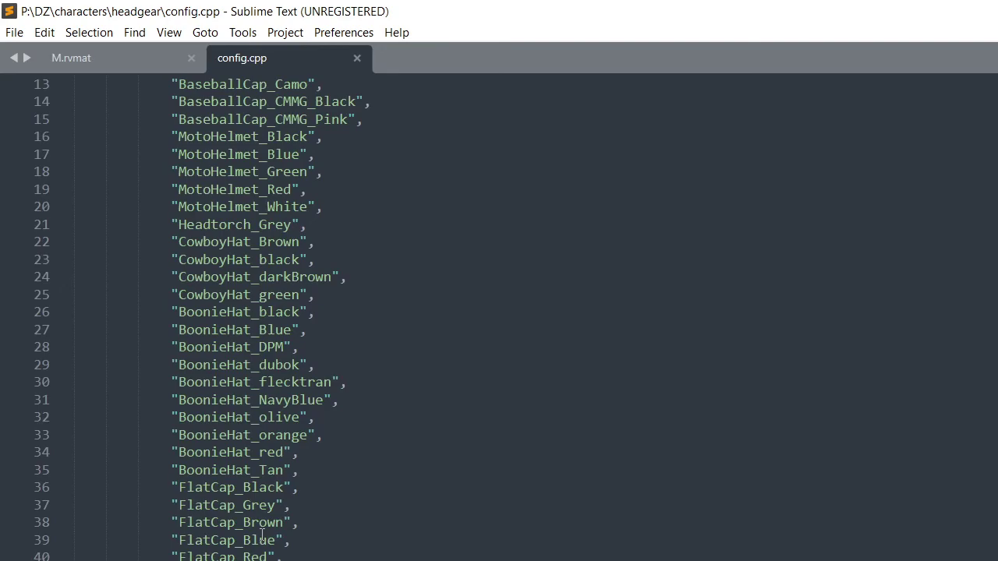
{"action": "scroll", "coordinate": [262, 534], "scroll_direction": "up", "scroll_amount": 4}
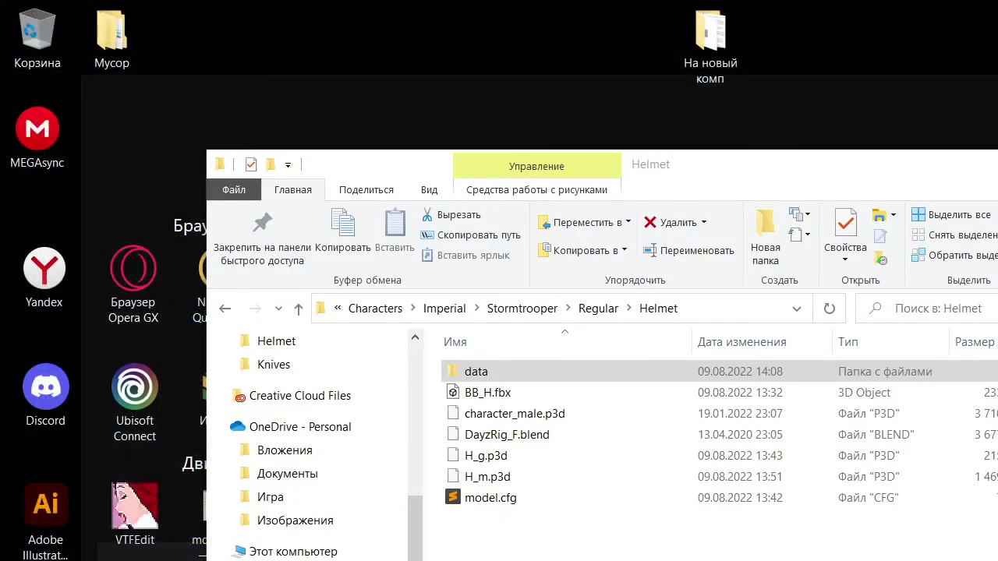
{"action": "key", "text": "alt+Tab"}
{"action": "left_click", "coordinate": [596, 310]}
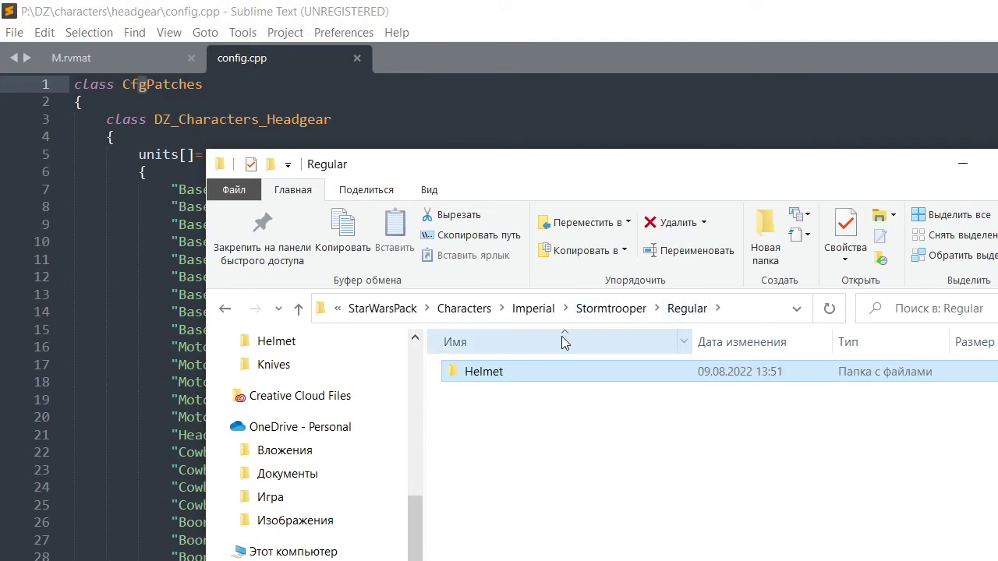
{"action": "left_click", "coordinate": [594, 311]}
{"action": "double_click", "coordinate": [550, 381]}
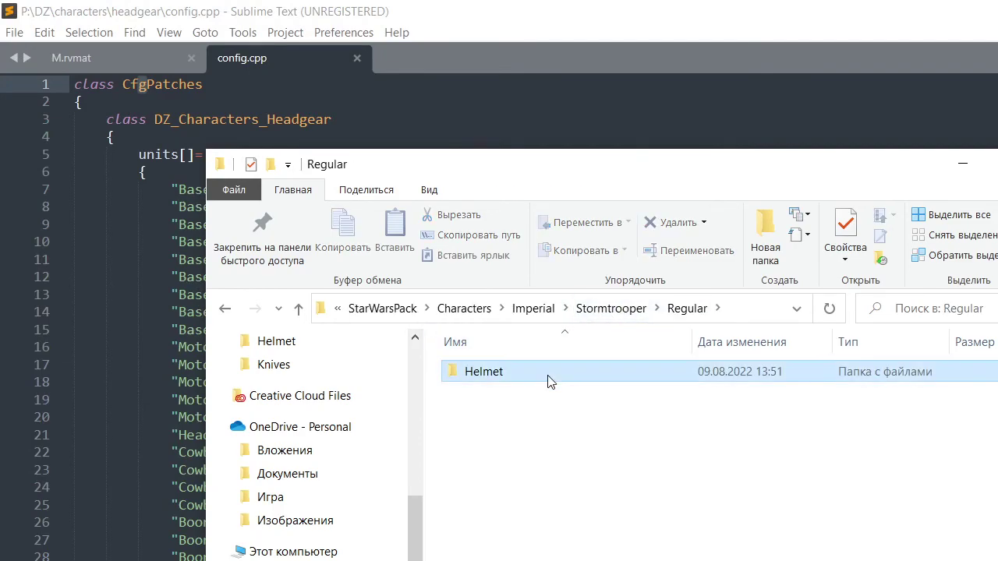
{"action": "double_click", "coordinate": [550, 380]}
Open the vanilla config.cpp from DZ\characters\masks and jump to the GasMask class
{"action": "key", "text": "alt+Tab"}
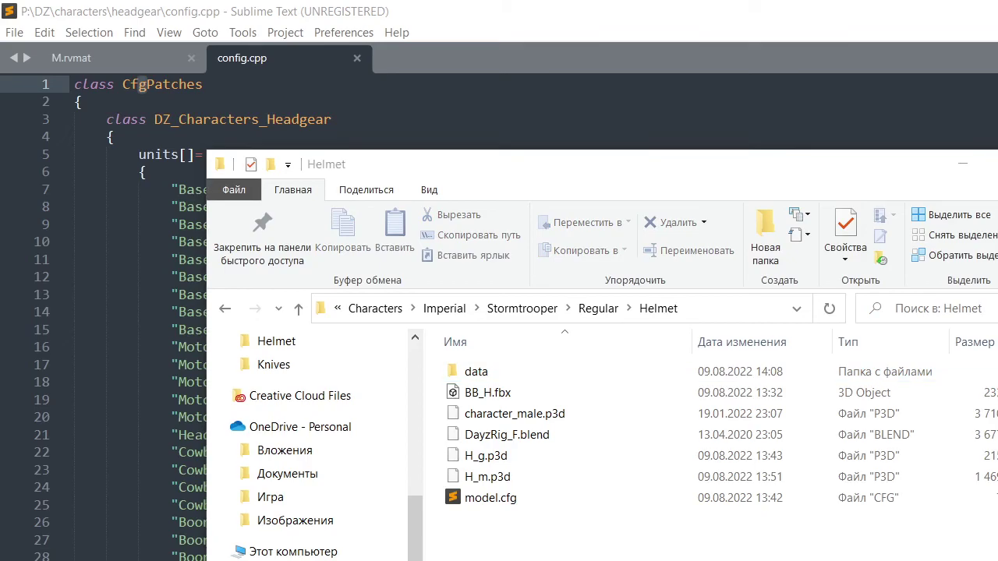
{"action": "left_click", "coordinate": [454, 152]}
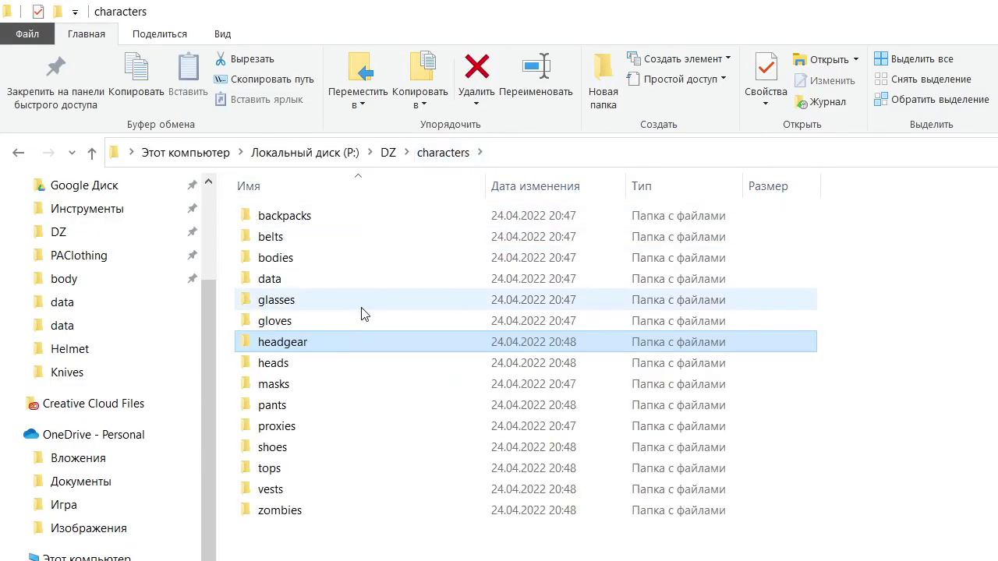
{"action": "double_click", "coordinate": [327, 384]}
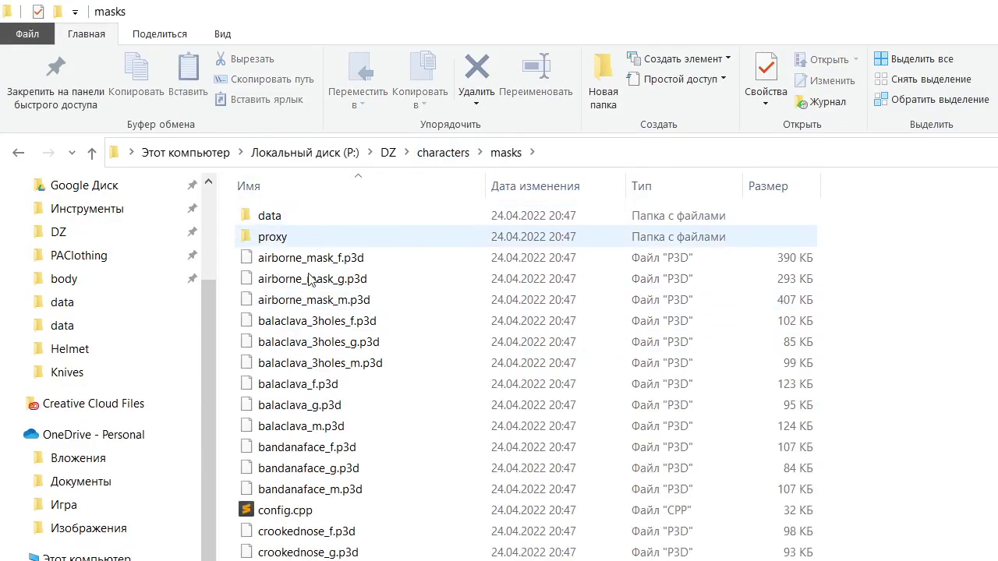
{"action": "double_click", "coordinate": [286, 511]}
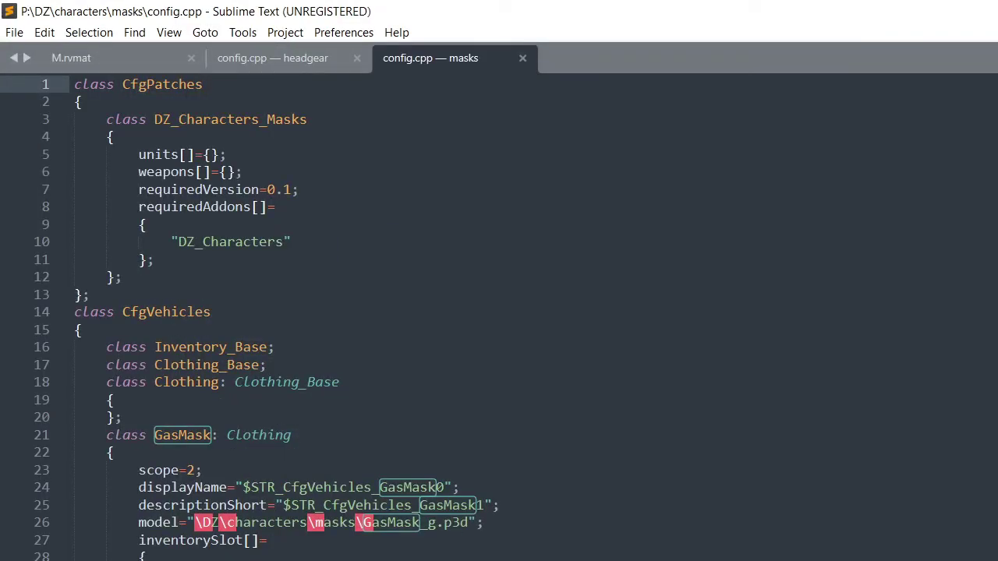
{"action": "key", "text": "Return"}
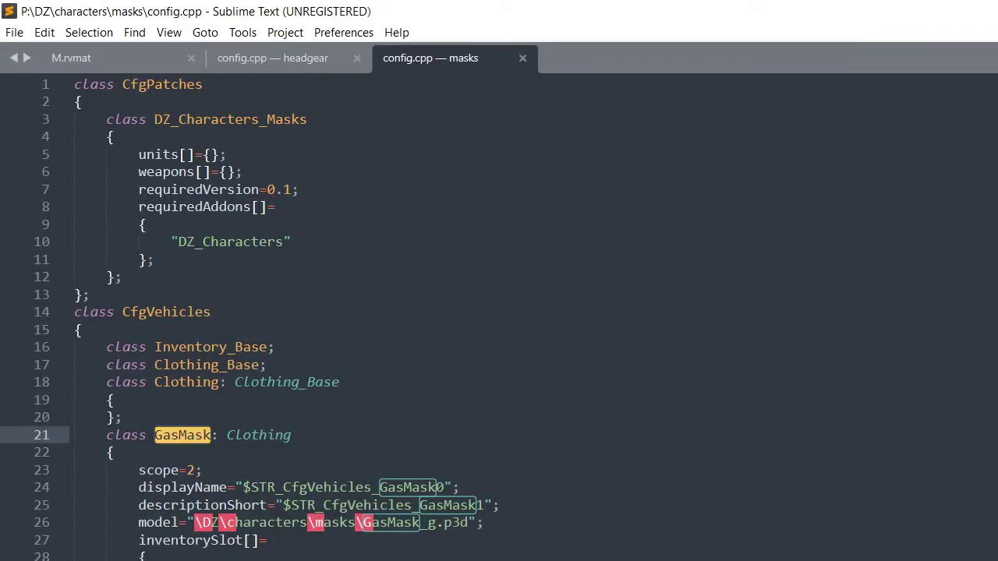
Review the GasMask class's hidden selection textures, damage system, ClothingTypes, protection, sound events and voice settings
{"action": "scroll", "coordinate": [225, 343], "scroll_direction": "down", "scroll_amount": 20}
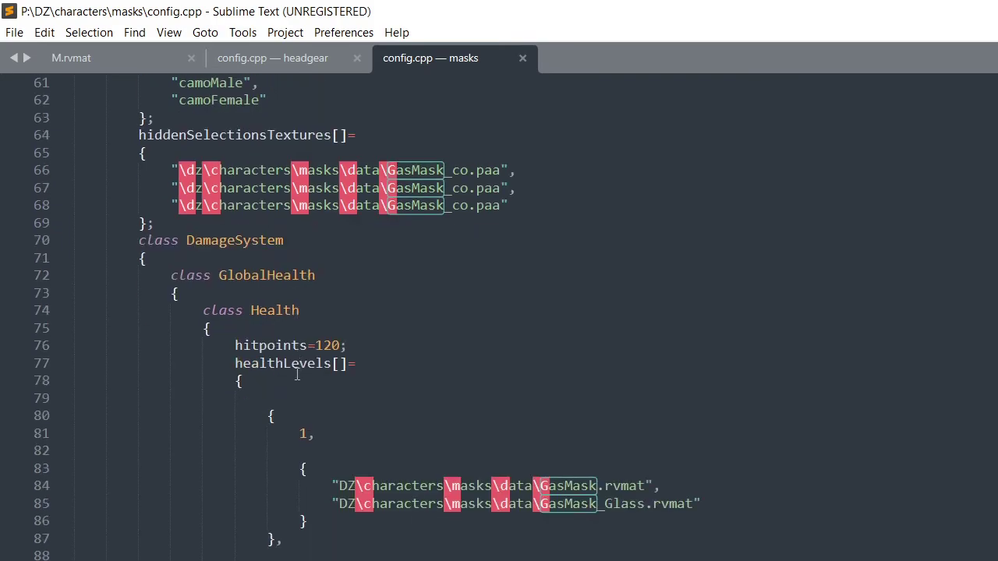
{"action": "scroll", "coordinate": [297, 375], "scroll_direction": "down", "scroll_amount": 16}
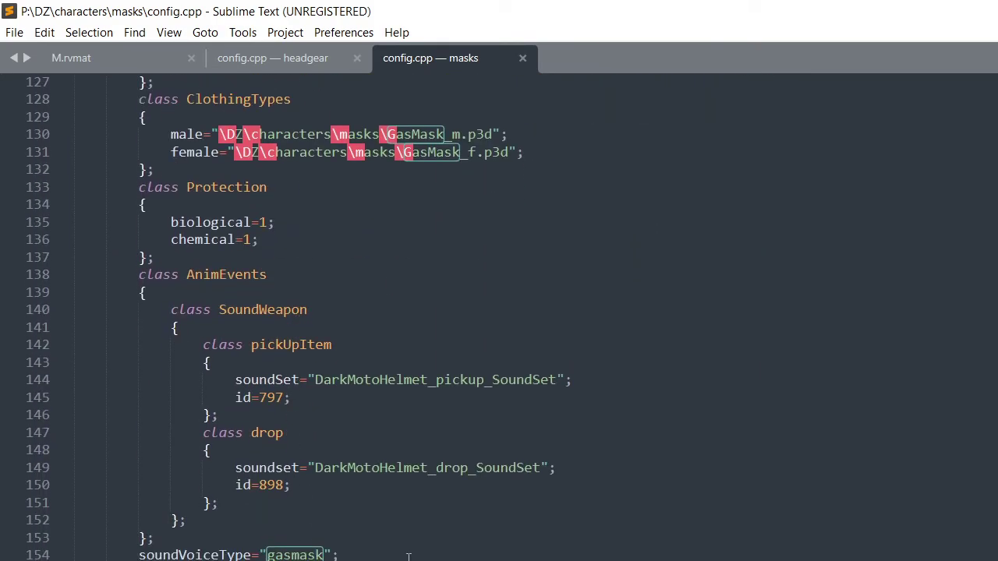
{"action": "scroll", "coordinate": [413, 546], "scroll_direction": "down", "scroll_amount": 3}
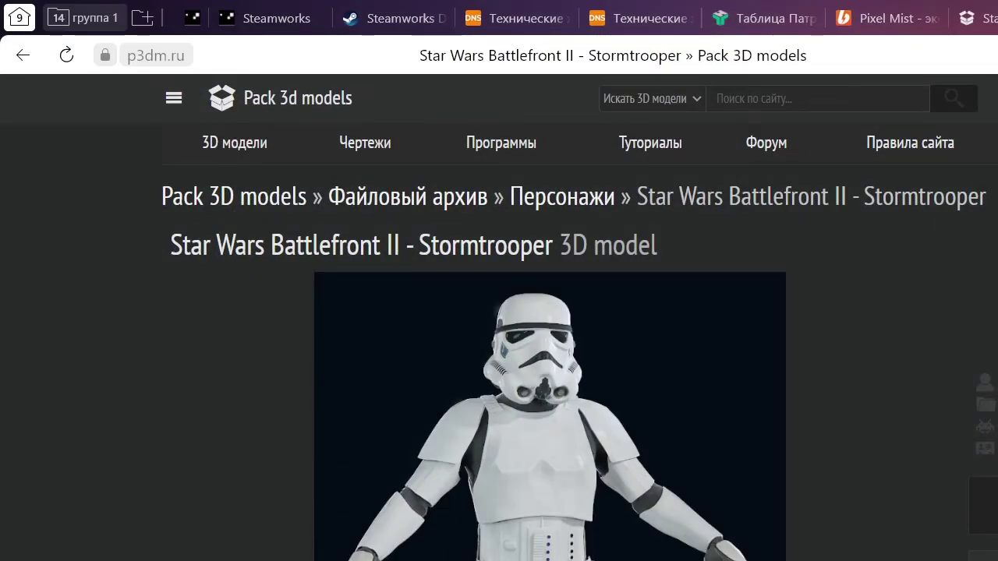
{"action": "key", "text": "ctrl+t"}
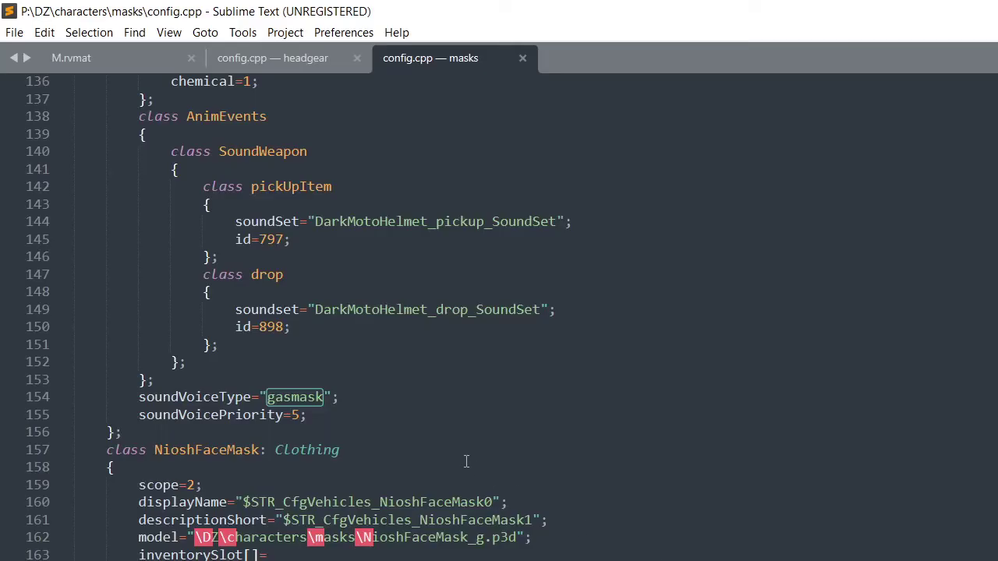
Copy the vanilla config.cpp from DZ\characters\headgear into the Stormtrooper's Helmet folder and open the copy
{"action": "left_click", "coordinate": [314, 70]}
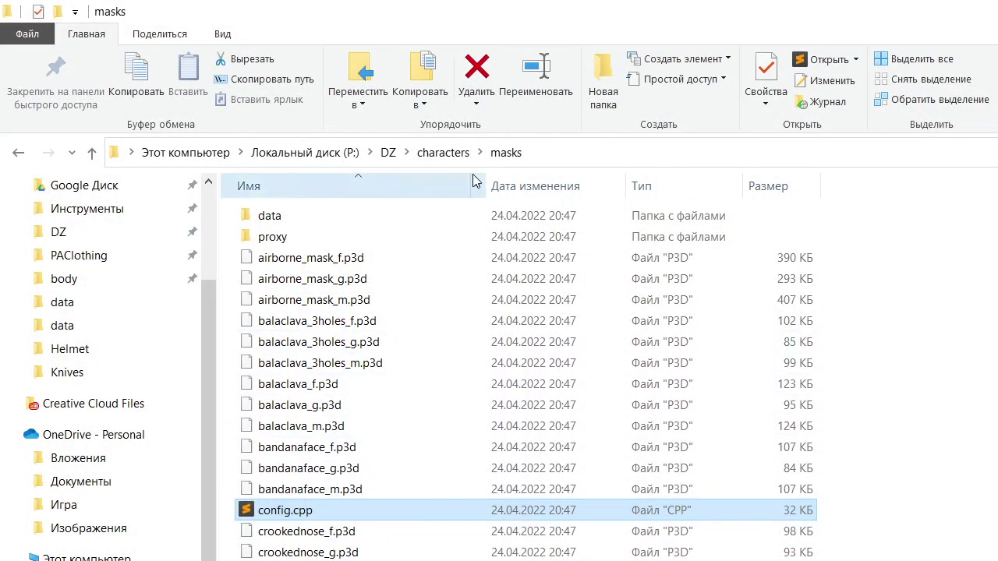
{"action": "left_click", "coordinate": [444, 154]}
{"action": "double_click", "coordinate": [304, 342]}
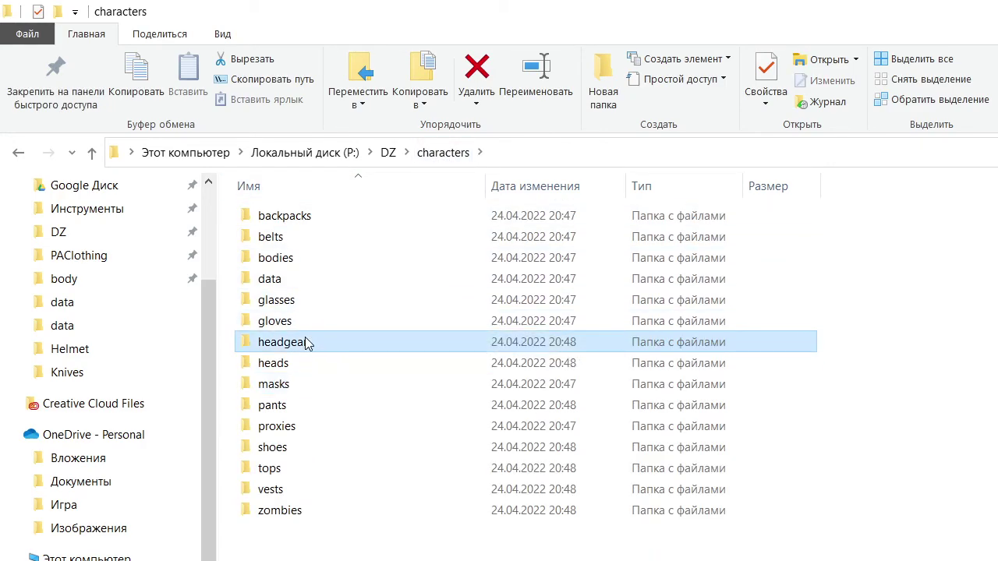
{"action": "left_click", "coordinate": [347, 553]}
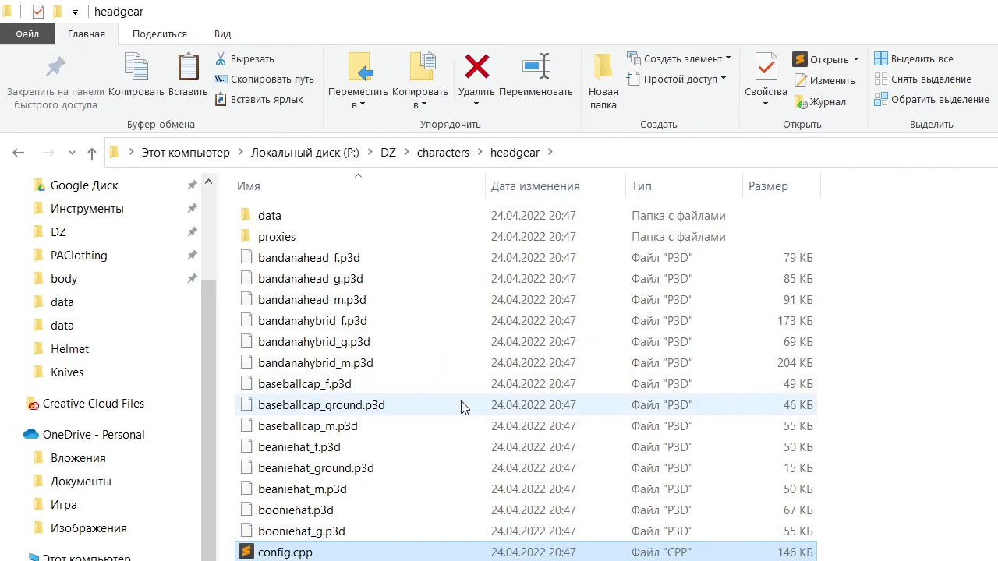
{"action": "key", "text": "alt+Tab"}
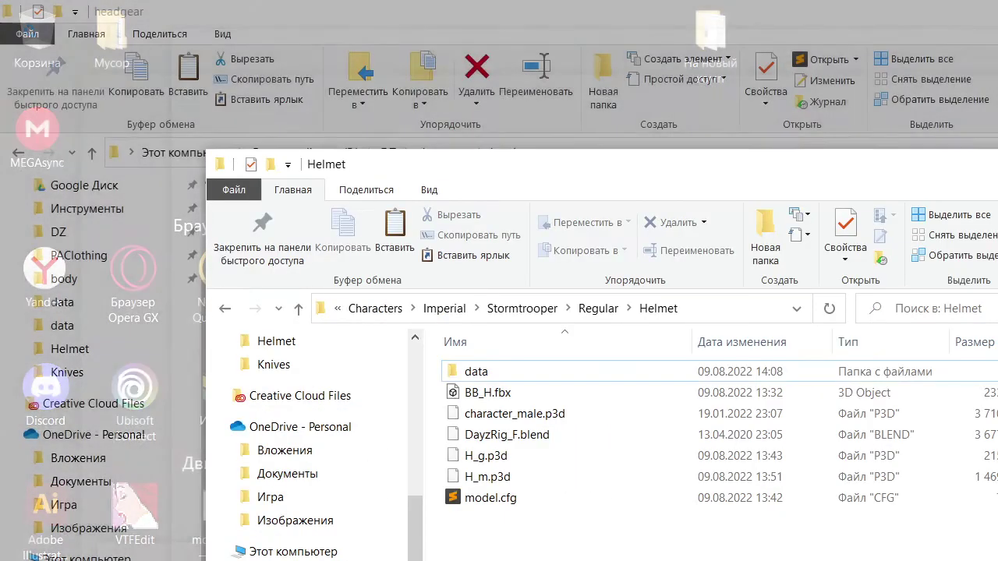
{"action": "key", "text": "ctrl+v"}
{"action": "double_click", "coordinate": [543, 441]}
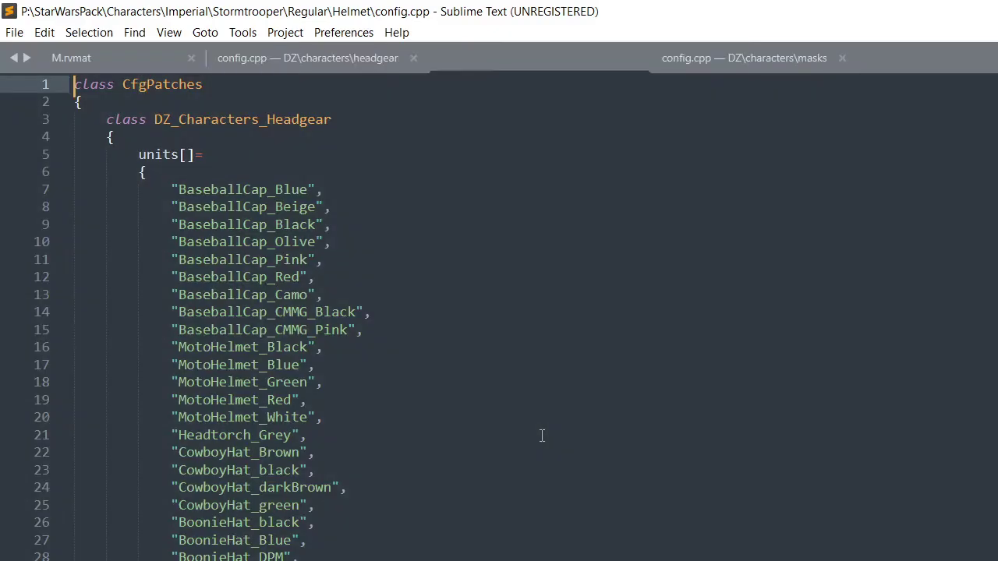
Fold the BallisticHelmet_ColorBase class body in the copied config.cpp
{"action": "left_click", "coordinate": [60, 172]}
{"action": "scroll", "coordinate": [67, 330], "scroll_direction": "down", "scroll_amount": 3}
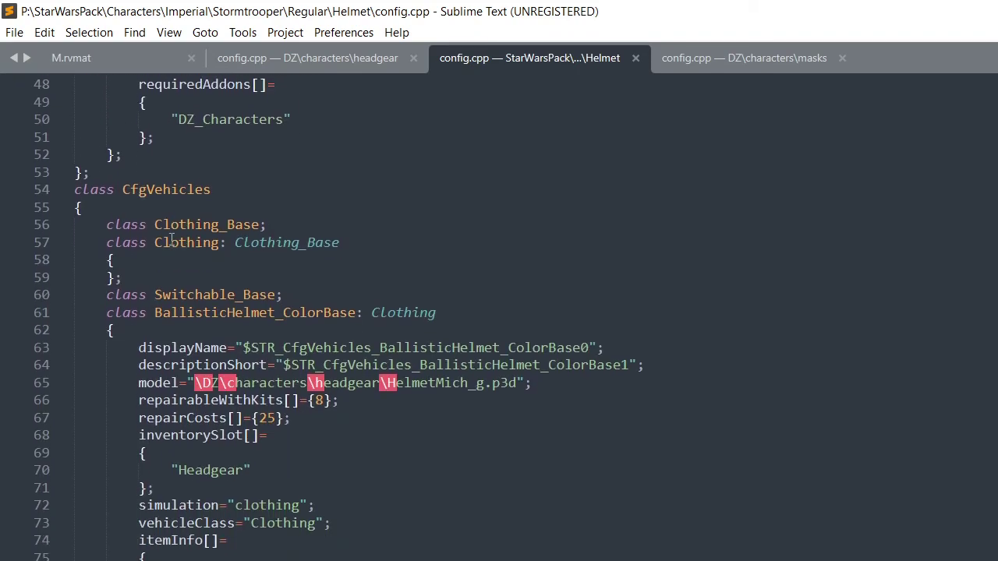
{"action": "left_click", "coordinate": [61, 329]}
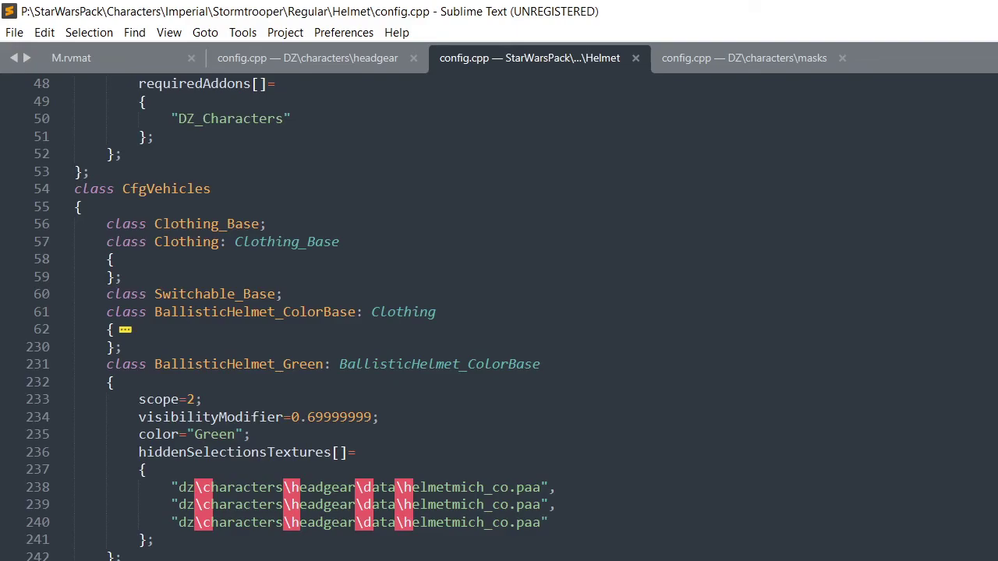
Search for the MotoHelmet_ColorBase class definition and fold its body
{"action": "key", "text": "ctrl+f"}
{"action": "type", "text": "moto"}
{"action": "key", "text": "shift+Right"}
{"action": "key", "text": "shift+Right"}
{"action": "key", "text": "shift+Right"}
{"action": "key", "text": "shift+Right"}
{"action": "key", "text": "shift+Right"}
{"action": "key", "text": "shift+Right"}
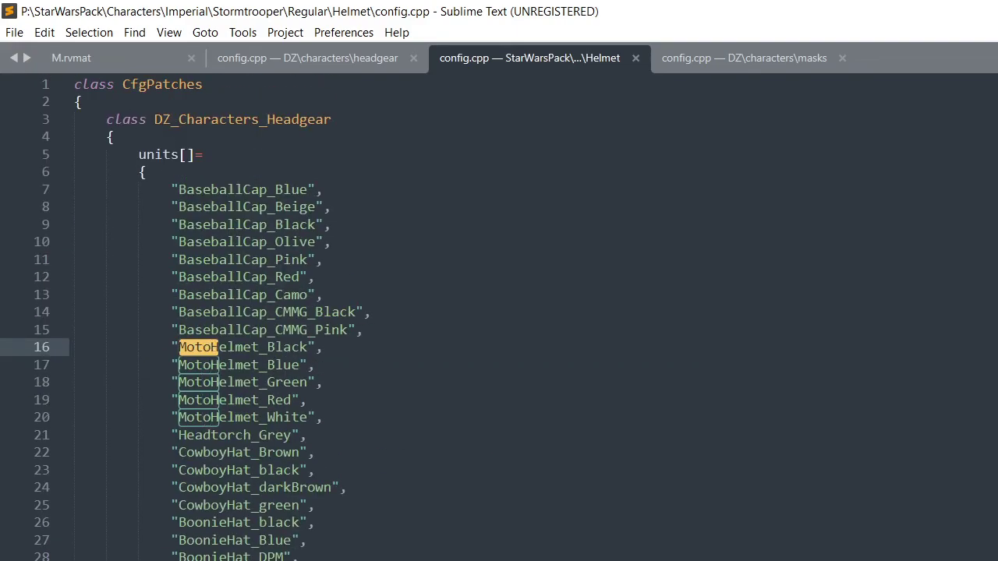
{"action": "type", "text": "_ColorBase: Clothing"}
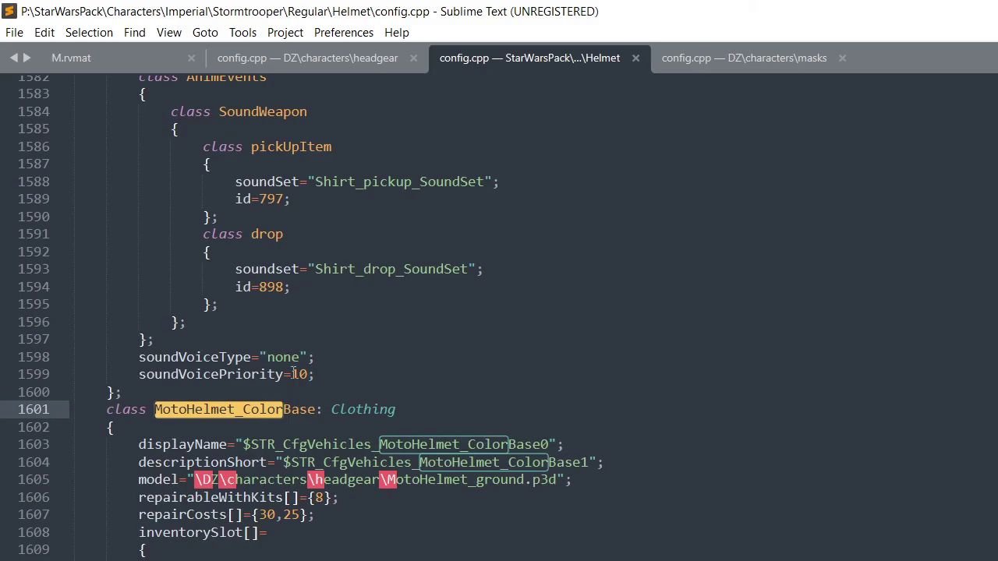
{"action": "left_click", "coordinate": [61, 424]}
Delete all classes between the Clothing_Base declaration and MotoHelmet_ColorBase, including the leftover blank line
{"action": "scroll", "coordinate": [117, 436], "scroll_direction": "up", "scroll_amount": 1}
{"action": "left_click_drag", "start_coordinate": [164, 442], "coordinate": [117, 559]}
{"action": "scroll", "coordinate": [499, 312], "scroll_direction": "down", "scroll_amount": 7}
{"action": "left_click_drag", "start_coordinate": [382, 556], "coordinate": [96, 380]}
{"action": "key", "text": "BackSpace"}
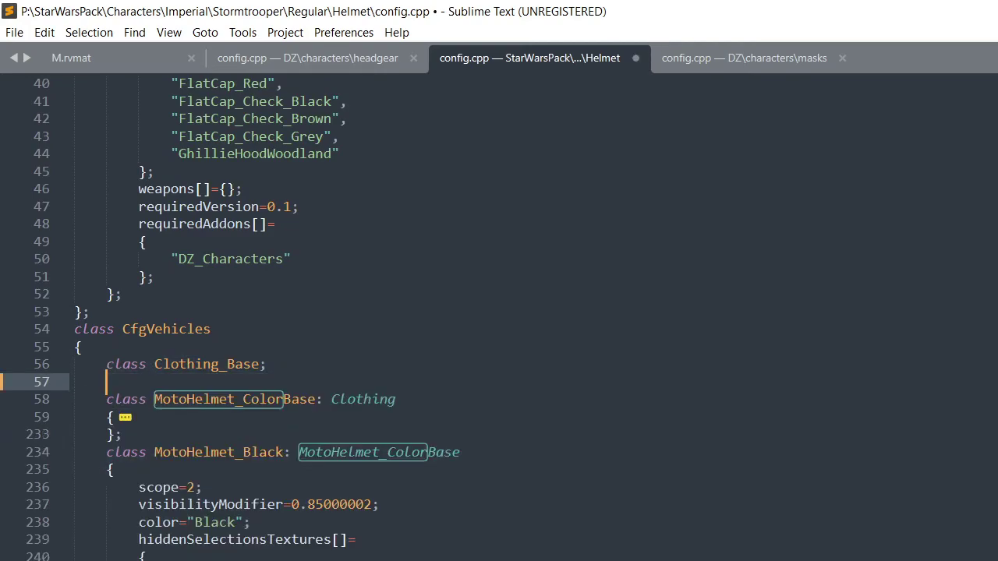
{"action": "key", "text": "BackSpace"}
{"action": "key", "text": "BackSpace"}
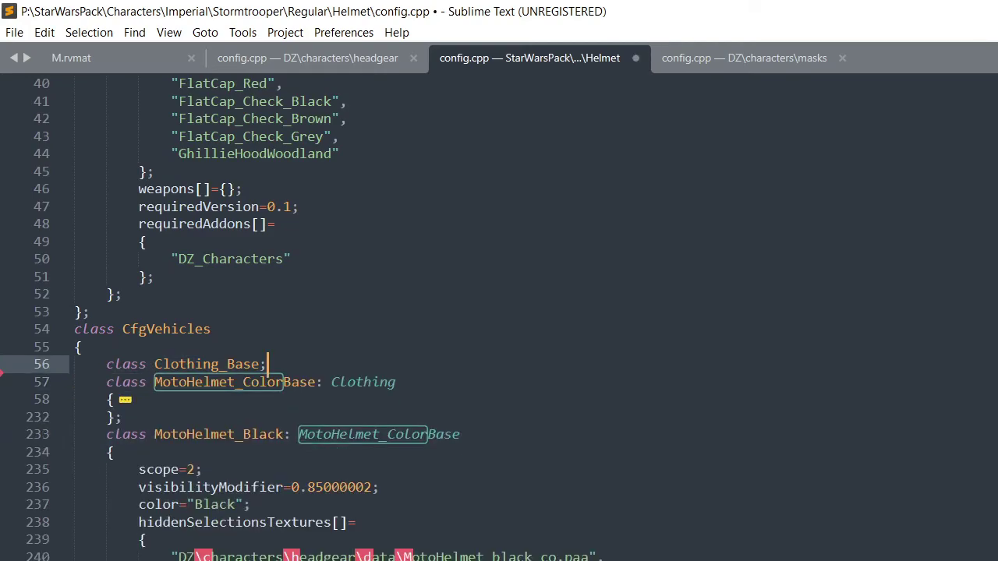
Replace the Clothing_Base declaration at the start of CfgVehicles with a copy of "class MotoHelmet_ColorBase"
{"action": "key", "text": "BackSpace"}
{"action": "key", "text": "BackSpace"}
{"action": "key", "text": "BackSpace"}
{"action": "key", "text": "BackSpace"}
{"action": "key", "text": "BackSpace"}
{"action": "key", "text": "BackSpace"}
{"action": "key", "text": "BackSpace"}
{"action": "key", "text": "BackSpace"}
{"action": "key", "text": "BackSpace"}
{"action": "key", "text": "BackSpace"}
{"action": "key", "text": "BackSpace"}
{"action": "key", "text": "BackSpace"}
{"action": "key", "text": "BackSpace"}
{"action": "key", "text": "BackSpace"}
{"action": "key", "text": "BackSpace"}
{"action": "key", "text": "BackSpace"}
{"action": "key", "text": "BackSpace"}
{"action": "key", "text": "BackSpace"}
{"action": "key", "text": "BackSpace"}
{"action": "key", "text": "BackSpace"}
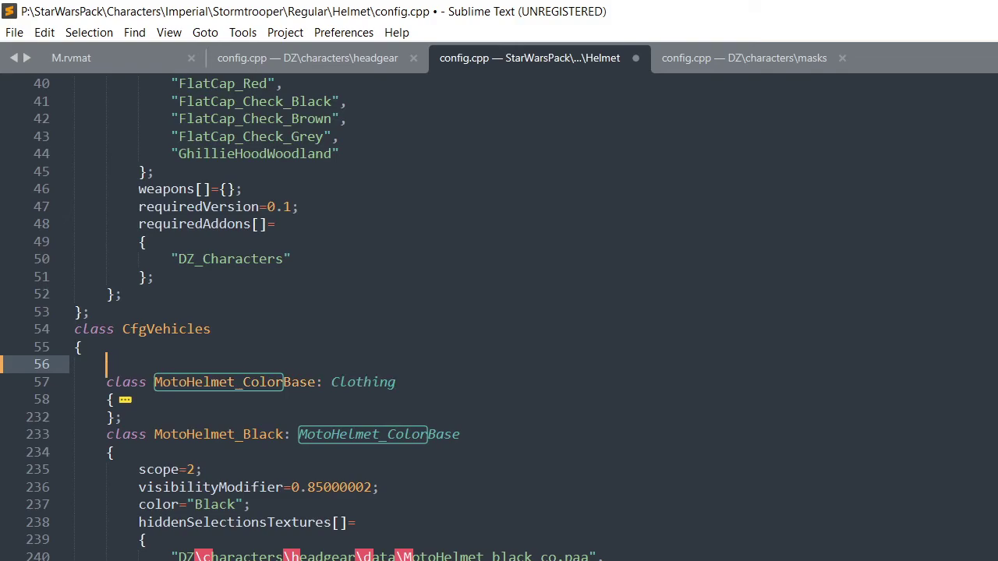
{"action": "left_click_drag", "start_coordinate": [107, 382], "coordinate": [316, 382]}
{"action": "key", "text": "ctrl+c"}
{"action": "left_click", "coordinate": [172, 364]}
{"action": "key", "text": "ctrl+v"}
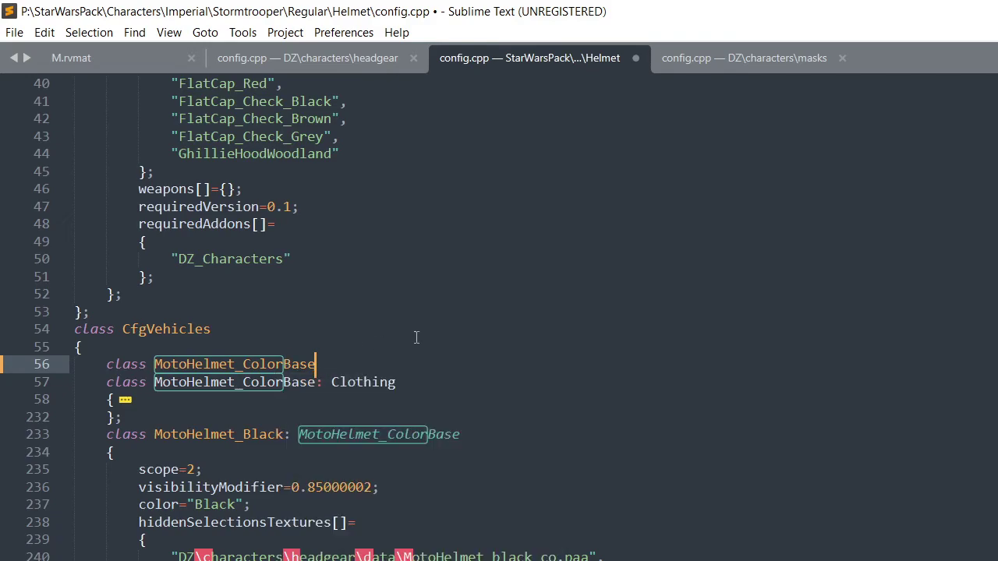
Change the parent of the folded helmet class from Clothing to MotoHelmet_ColorBase, without an extra "class" keyword
{"action": "double_click", "coordinate": [356, 388]}
{"action": "key", "text": "ctrl+v"}
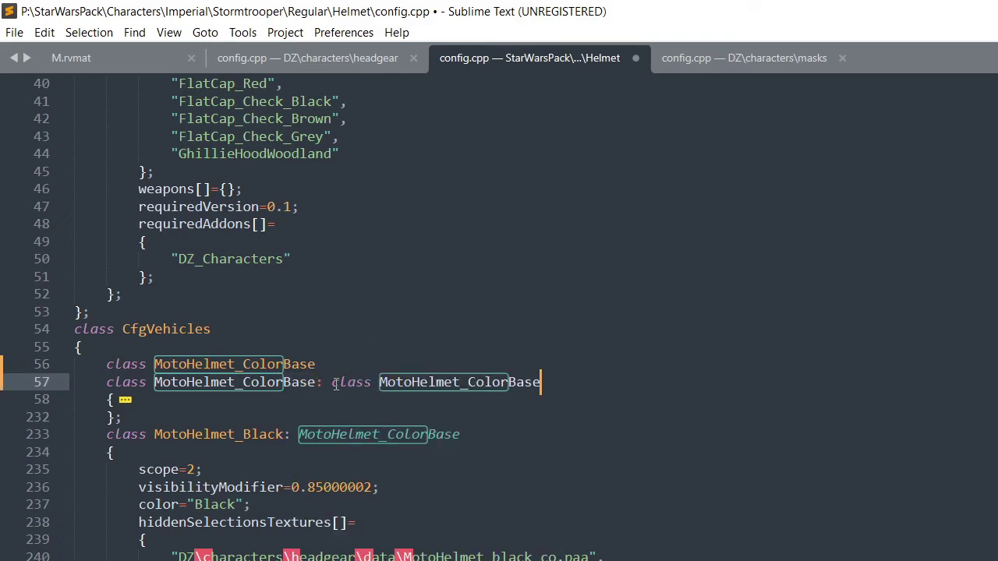
{"action": "left_click", "coordinate": [367, 381]}
{"action": "left_click", "coordinate": [378, 382]}
{"action": "key", "text": "BackSpace"}
{"action": "key", "text": "BackSpace"}
{"action": "key", "text": "BackSpace"}
{"action": "key", "text": "BackSpace"}
{"action": "key", "text": "BackSpace"}
{"action": "key", "text": "BackSpace"}
{"action": "key", "text": "BackSpace"}
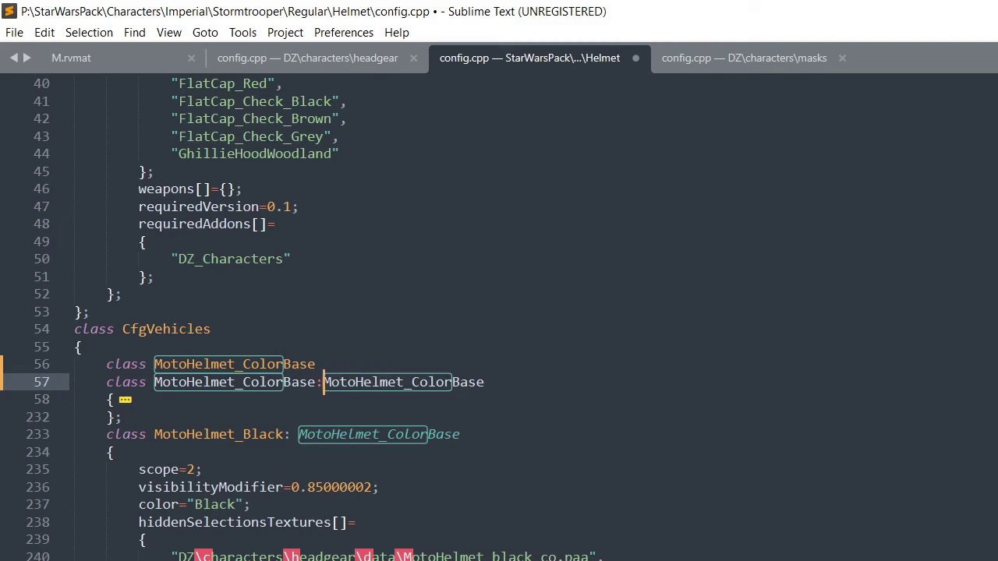
Rename the class that inherits from MotoHelmet_ColorBase to SWP_IMP_ST_Helmet1
{"action": "left_click_drag", "start_coordinate": [314, 381], "coordinate": [154, 382]}
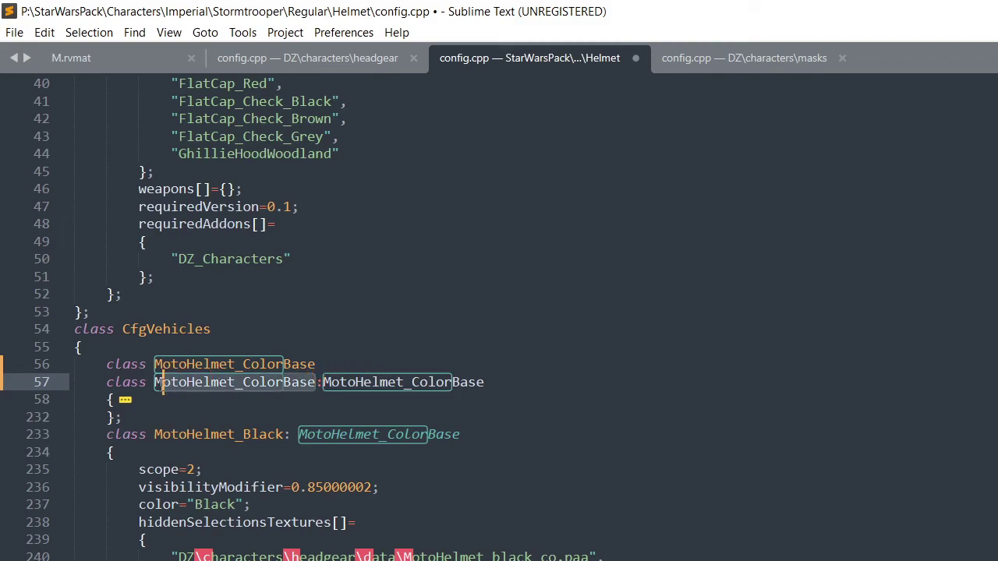
{"action": "type", "text": "SWP_"}
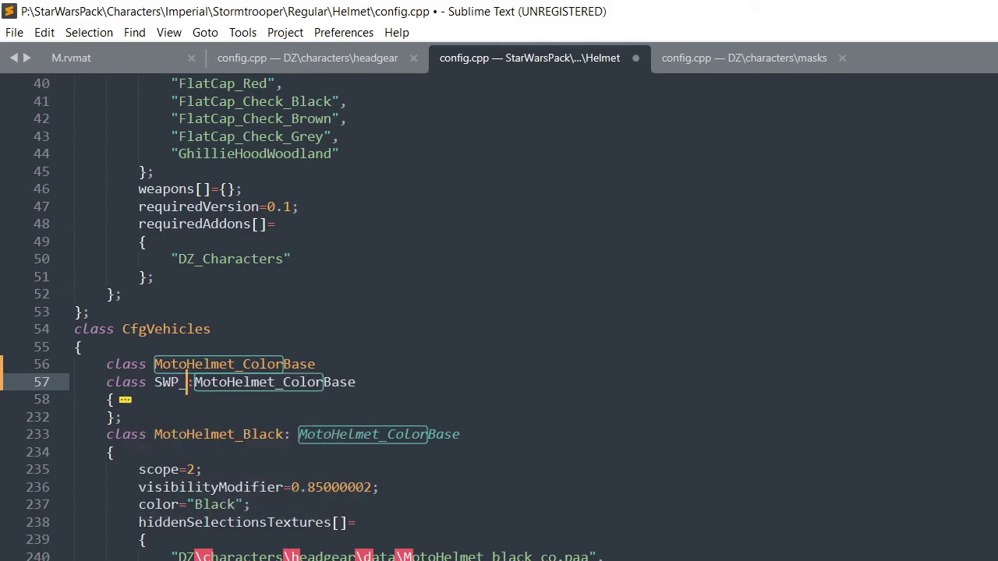
{"action": "type", "text": "IMP"}
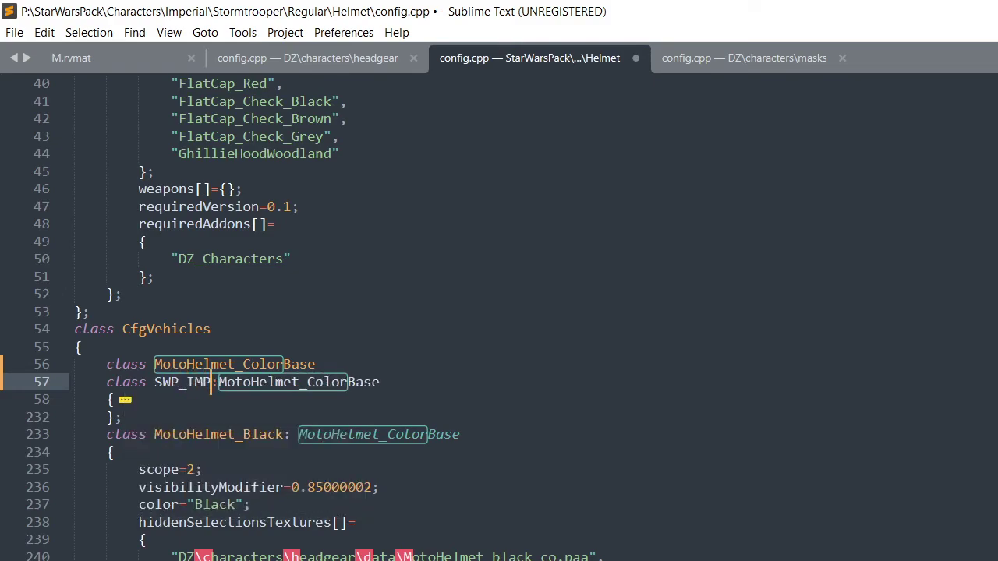
{"action": "key", "text": "alt+Tab"}
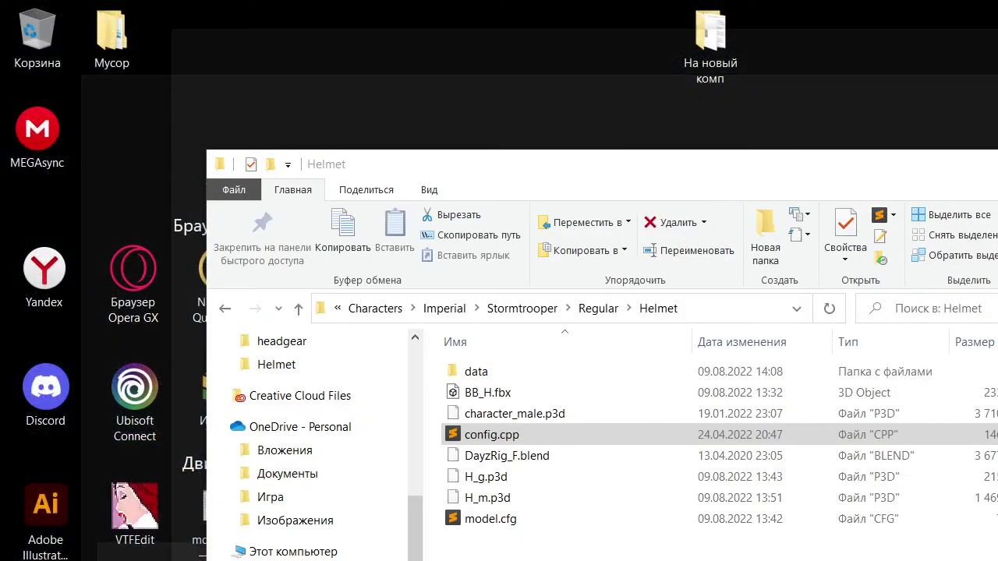
{"action": "key", "text": "alt+Tab"}
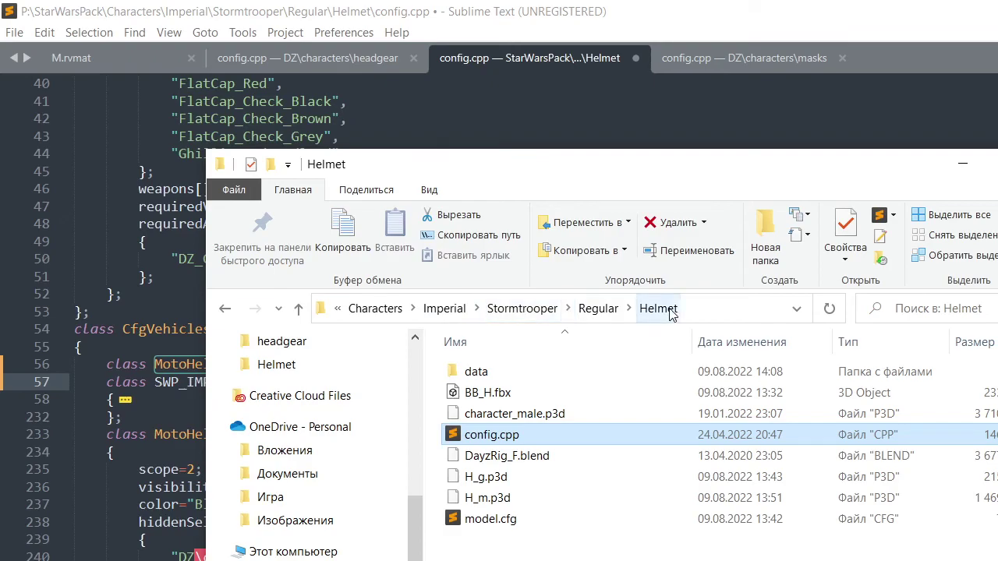
{"action": "left_click_drag", "start_coordinate": [745, 167], "coordinate": [997, 159]}
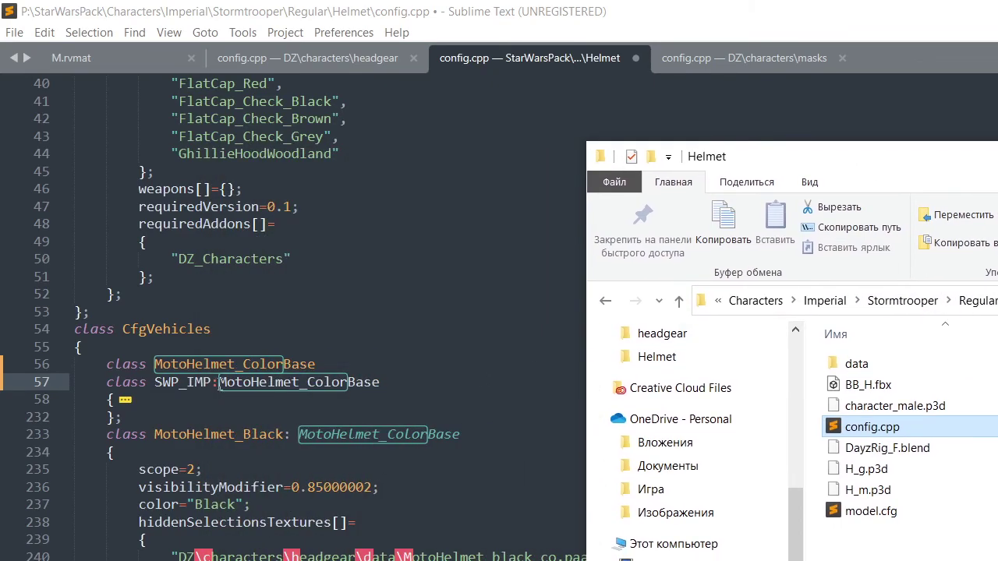
{"action": "left_click", "coordinate": [213, 382]}
{"action": "type", "text": "_"}
{"action": "mouse_move", "coordinate": [214, 382]}
{"action": "type", "text": "ST_Helmet1"}
{"action": "left_click", "coordinate": [605, 323]}
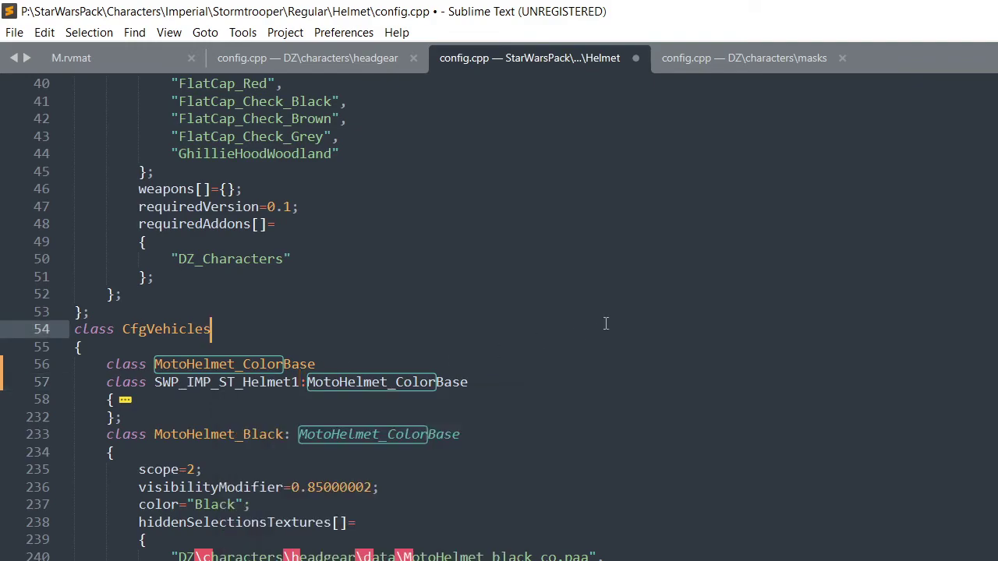
End the MotoHelmet_ColorBase declaration above SWP_IMP_ST_Helmet1 with a semicolon
{"action": "left_click", "coordinate": [302, 382]}
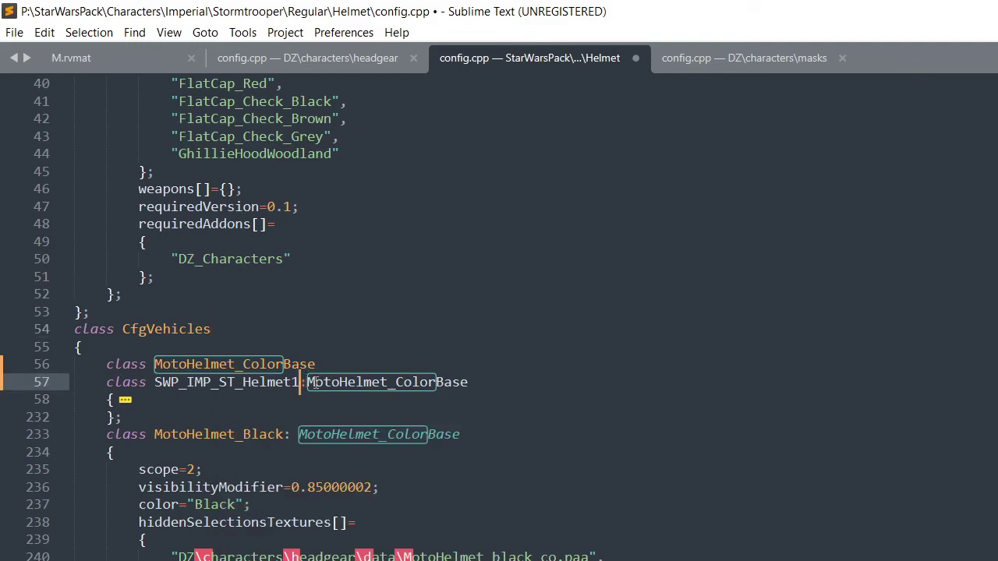
{"action": "mouse_move", "coordinate": [310, 382]}
{"action": "left_click", "coordinate": [509, 386]}
{"action": "left_click", "coordinate": [333, 362]}
{"action": "type", "text": ";"}
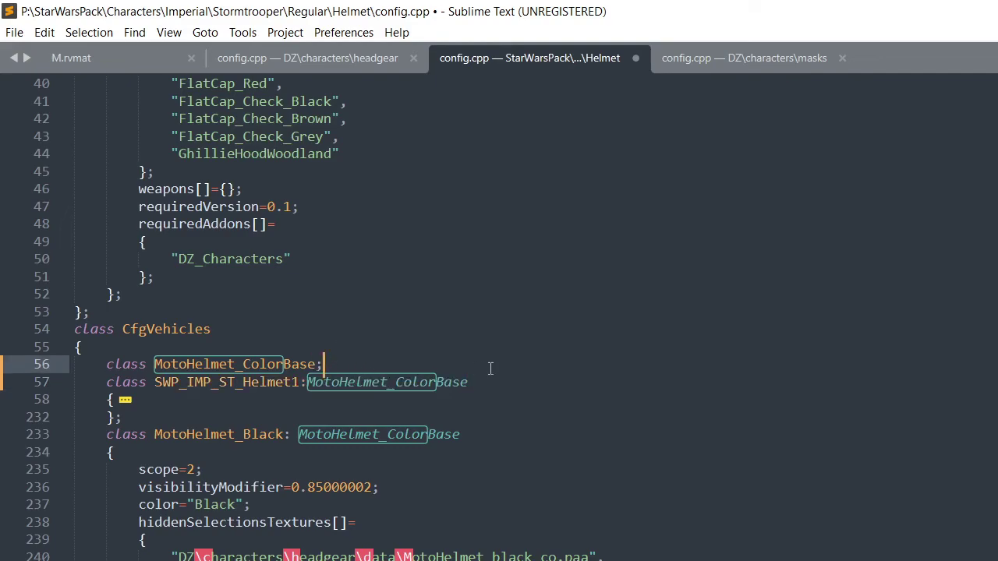
Delete all CfgVehicles code from the MotoHelmet_Grey class through the end of the file, keeping only the closing brace
{"action": "left_click", "coordinate": [292, 385]}
{"action": "scroll", "coordinate": [290, 390], "scroll_direction": "down", "scroll_amount": 1}
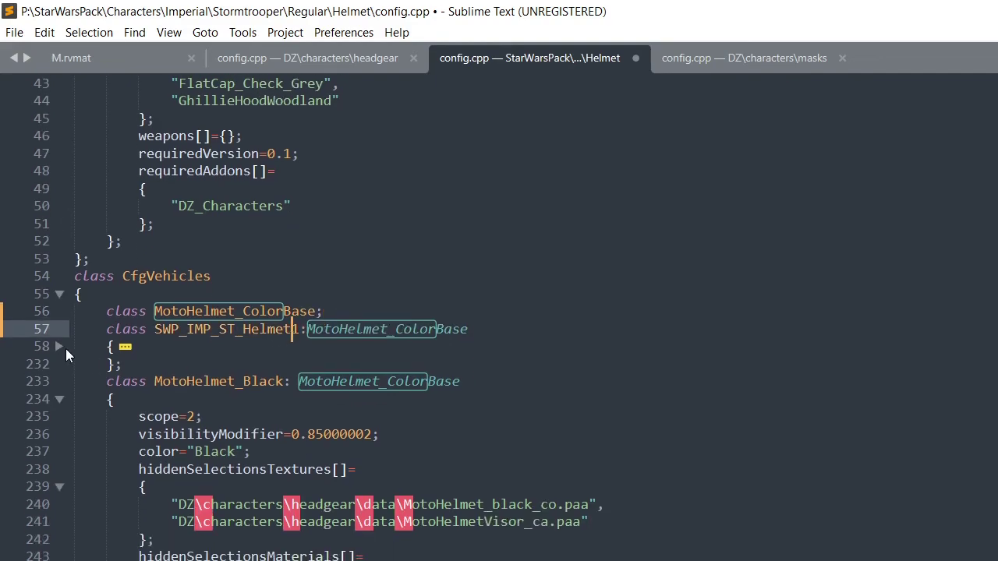
{"action": "left_click", "coordinate": [59, 346]}
{"action": "left_click", "coordinate": [60, 346]}
{"action": "left_click", "coordinate": [60, 399]}
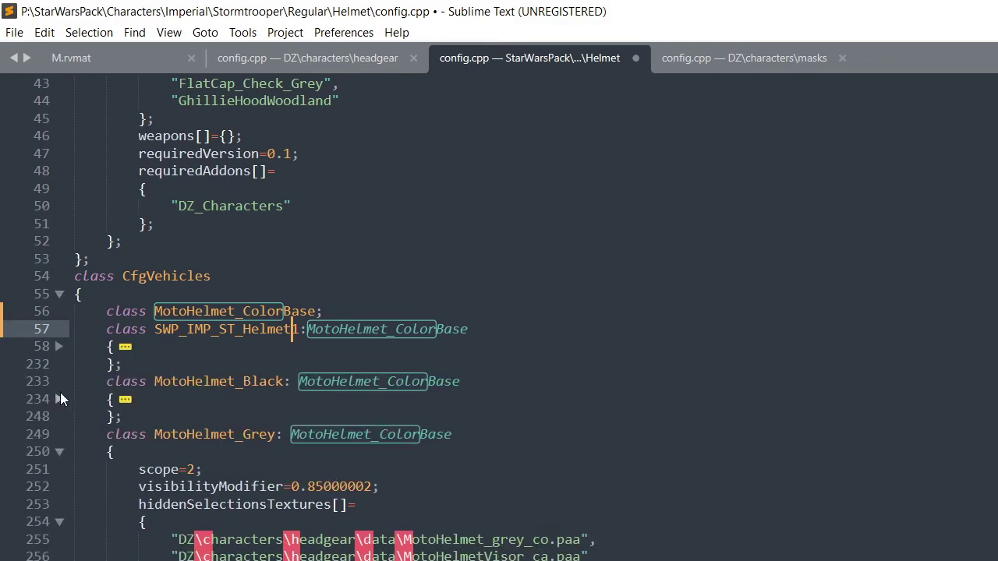
{"action": "left_click_drag", "start_coordinate": [104, 435], "coordinate": [265, 560]}
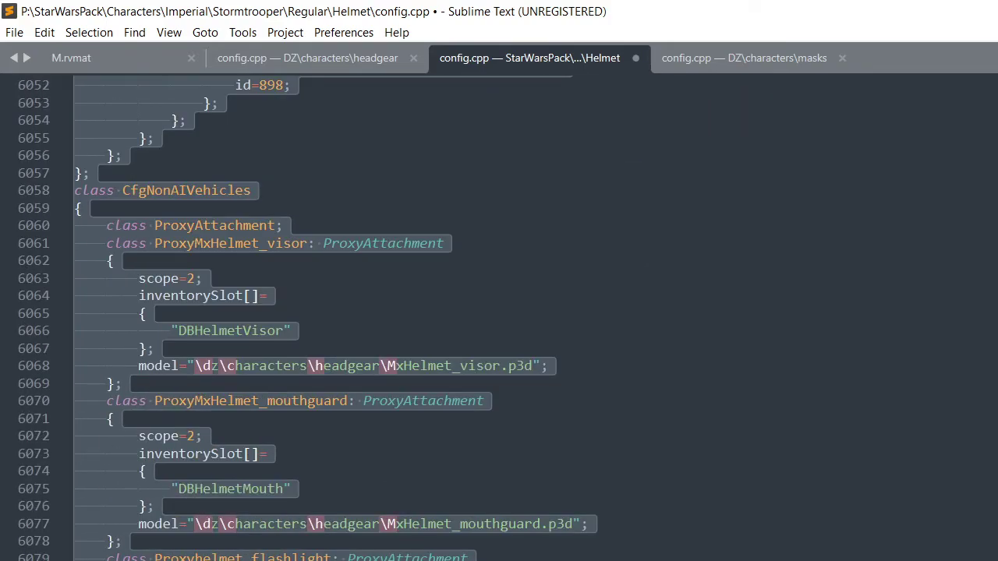
{"action": "key", "text": "Delete"}
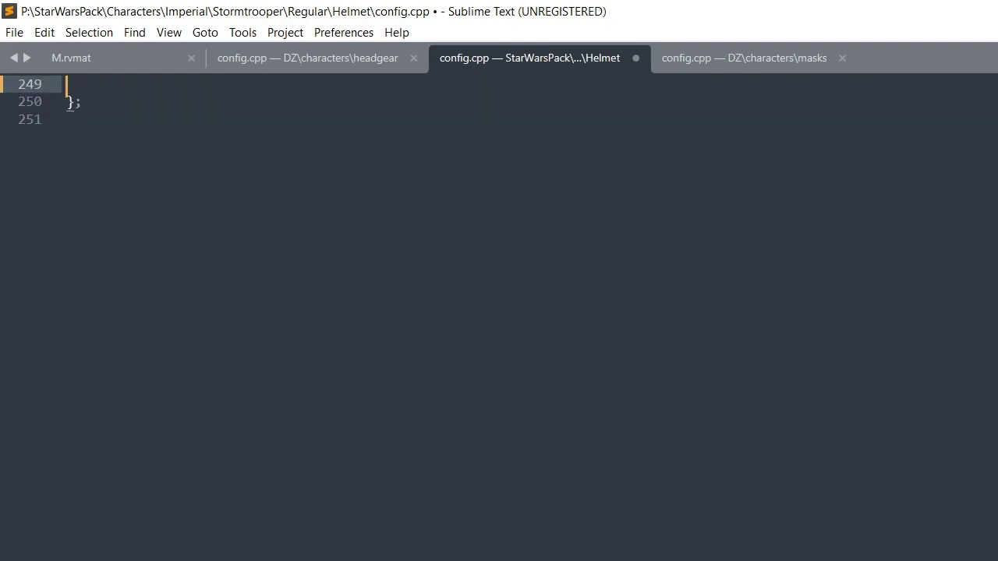
Collapse the units list in CfgPatches, remove the blank line left after MotoHelmet_Black, and save the config
{"action": "scroll", "coordinate": [177, 431], "scroll_direction": "up", "scroll_amount": 20}
{"action": "scroll", "coordinate": [176, 430], "scroll_direction": "up", "scroll_amount": 9}
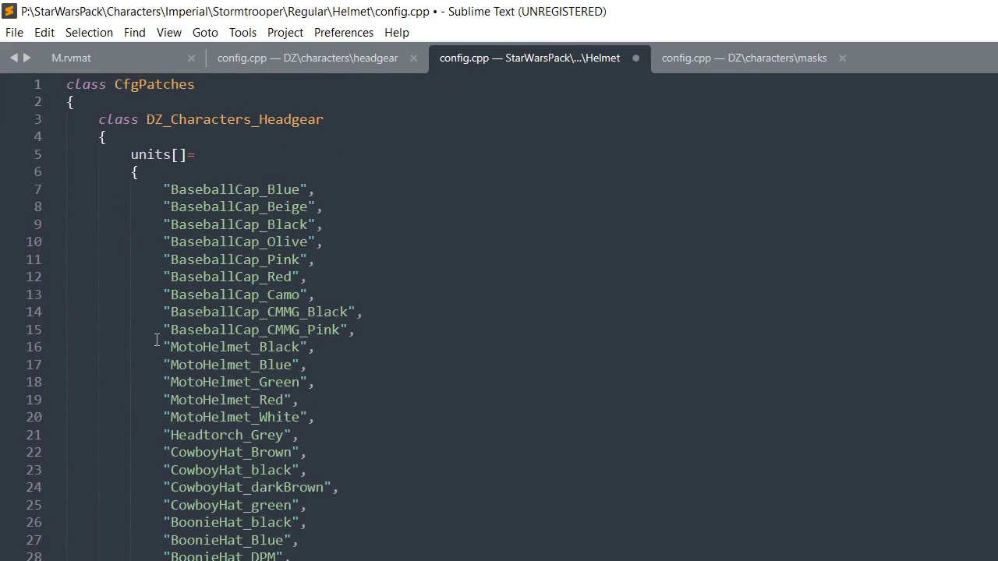
{"action": "left_click", "coordinate": [51, 171]}
{"action": "scroll", "coordinate": [52, 171], "scroll_direction": "down", "scroll_amount": 2}
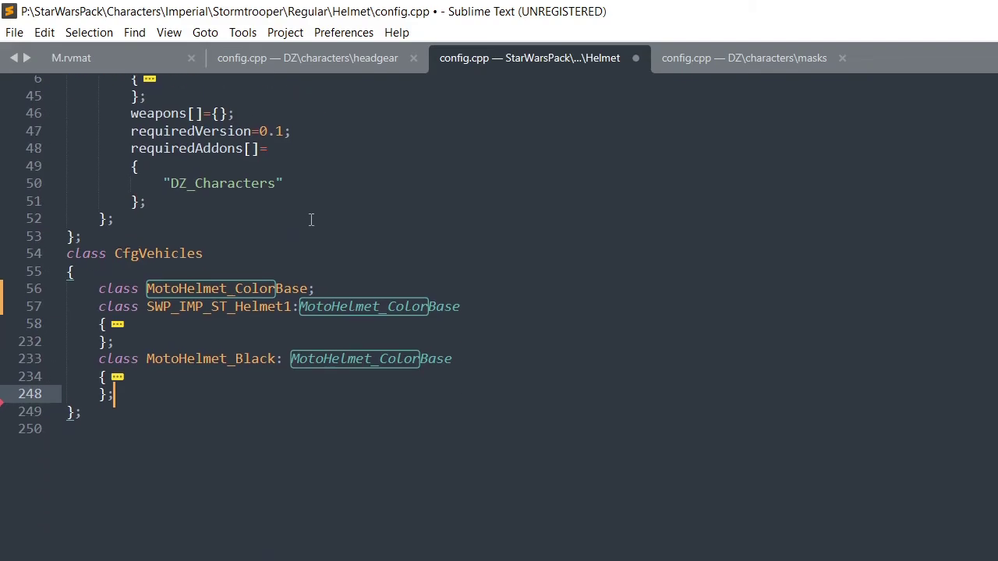
{"action": "key", "text": "ctrl+s"}
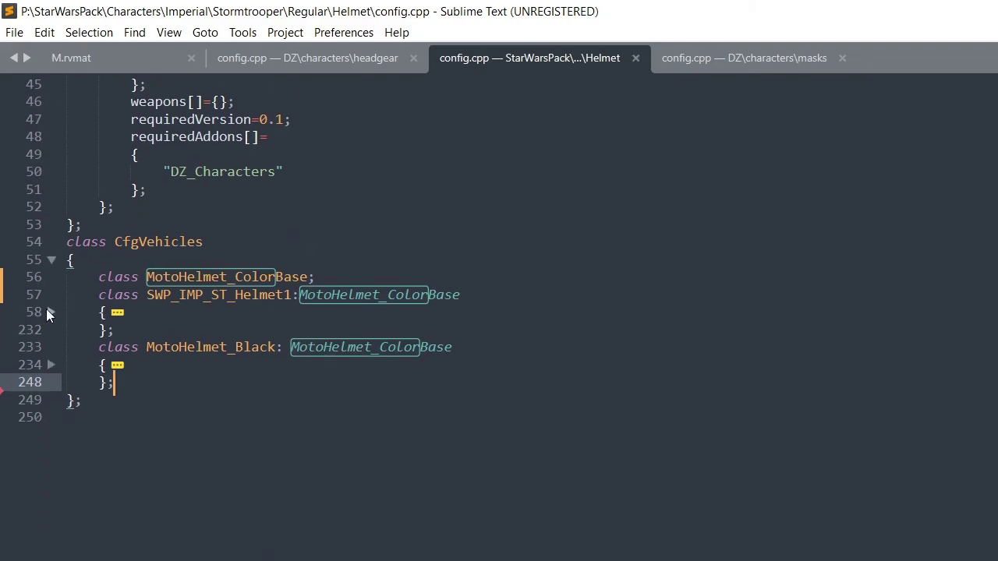
Expand the SWP_IMP_ST_Helmet1 class and set its displayName to "Stormtrooper Helmet"
{"action": "left_click", "coordinate": [48, 312]}
{"action": "scroll", "coordinate": [252, 259], "scroll_direction": "down", "scroll_amount": 1}
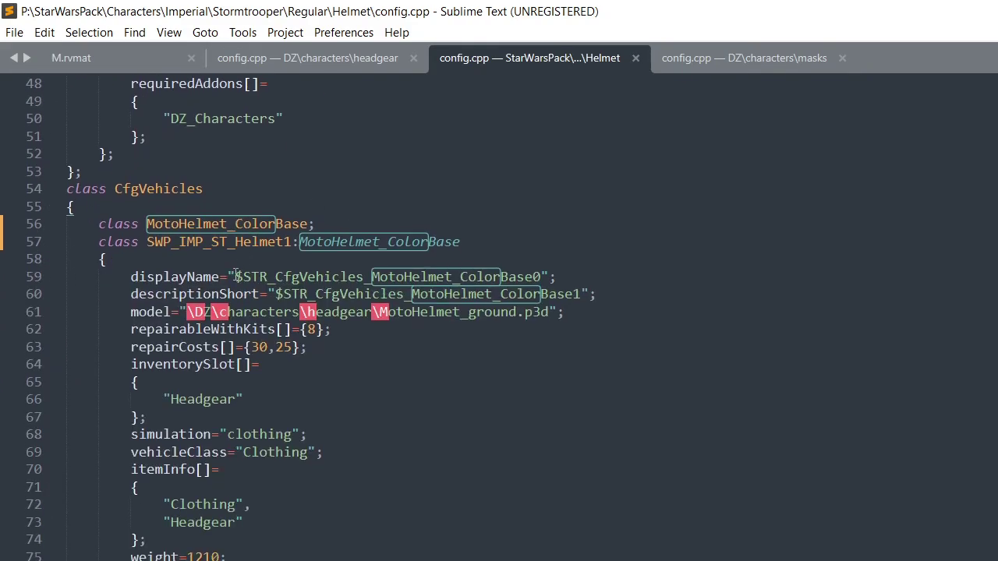
{"action": "left_click_drag", "start_coordinate": [234, 277], "coordinate": [541, 276]}
{"action": "key", "text": "BackSpace"}
{"action": "type", "text": "Stormt"}
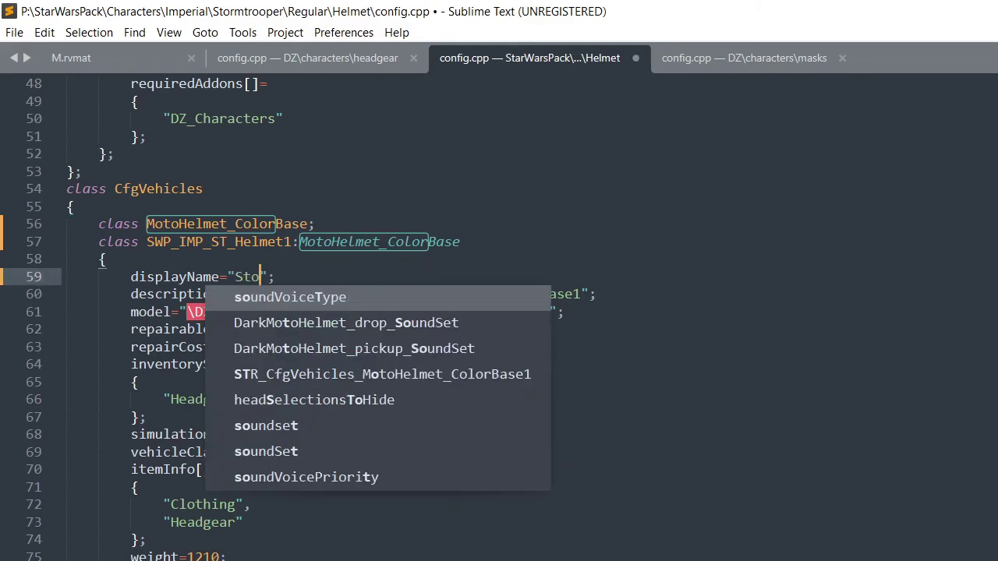
{"action": "type", "text": "rooperHEl"}
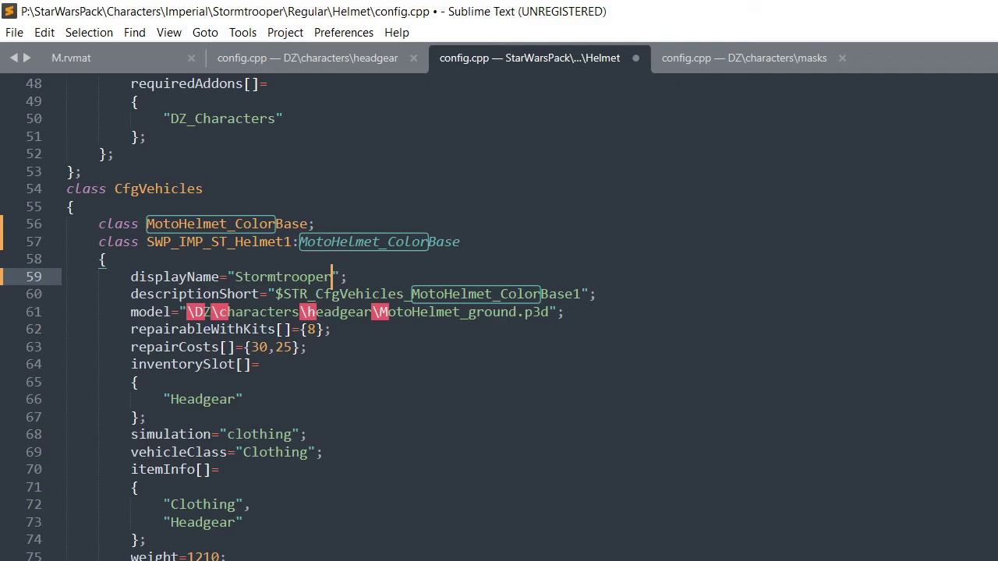
{"action": "type", "text": "met"}
{"action": "key", "text": "Left"}
{"action": "key", "text": "Left"}
{"action": "key", "text": "Left"}
{"action": "key", "text": "Left"}
{"action": "key", "text": "BackSpace"}
{"action": "type", "text": "e"}
{"action": "key", "text": "Return"}
{"action": "key", "text": "BackSpace"}
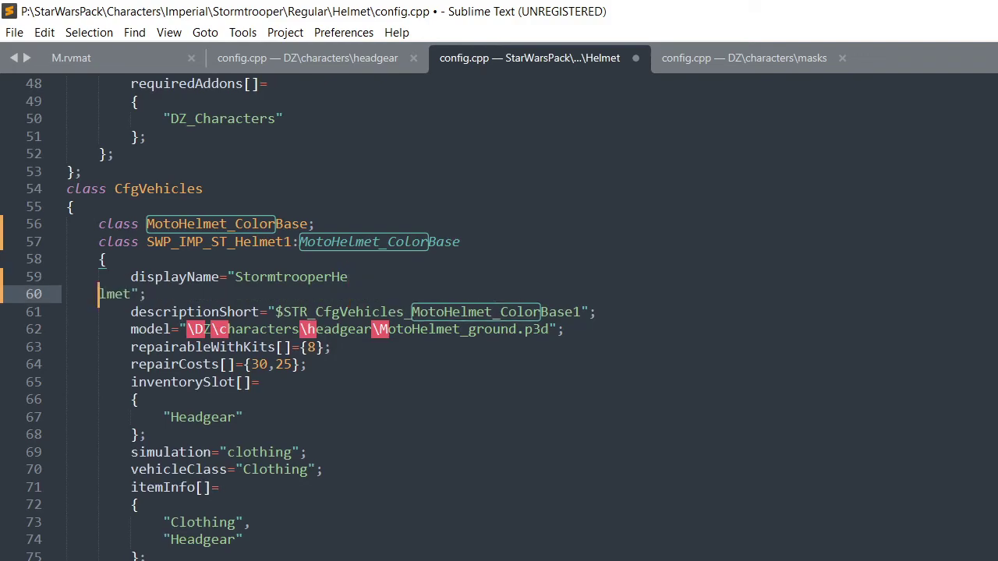
{"action": "key", "text": "BackSpace"}
{"action": "key", "text": "BackSpace"}
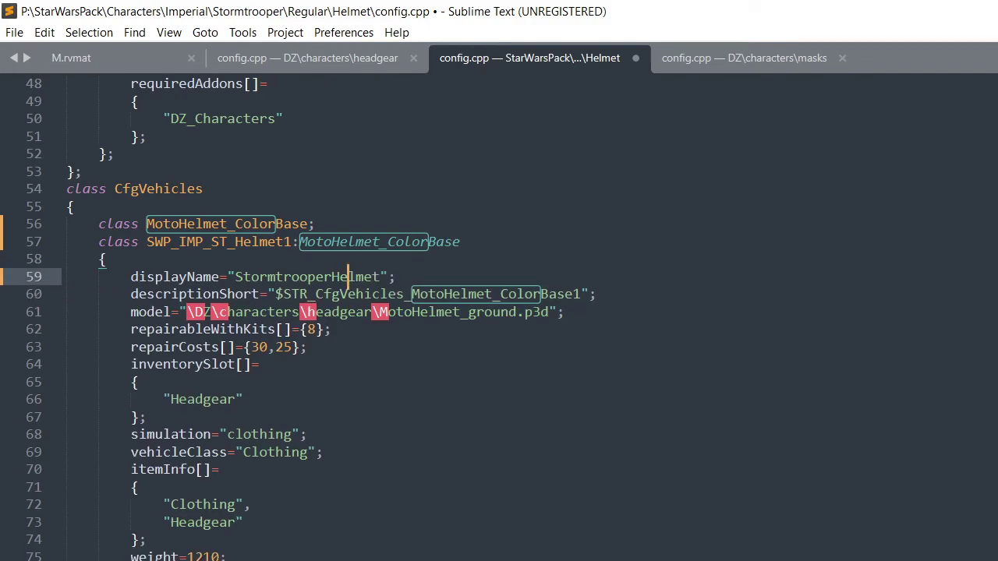
{"action": "left_click", "coordinate": [330, 276]}
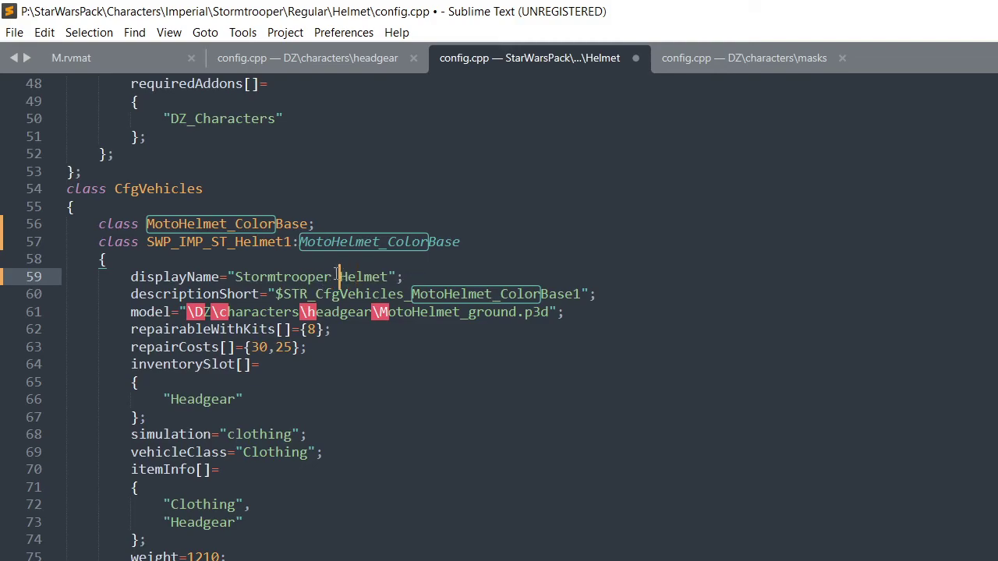
Set the descriptionShort of SWP_IMP_ST_Helmet1 to "Desc" and save the config
{"action": "left_click", "coordinate": [657, 308]}
{"action": "left_click_drag", "start_coordinate": [583, 294], "coordinate": [275, 294]}
{"action": "type", "text": "Descv"}
{"action": "key", "text": "BackSpace"}
{"action": "key", "text": "ctrl+s"}
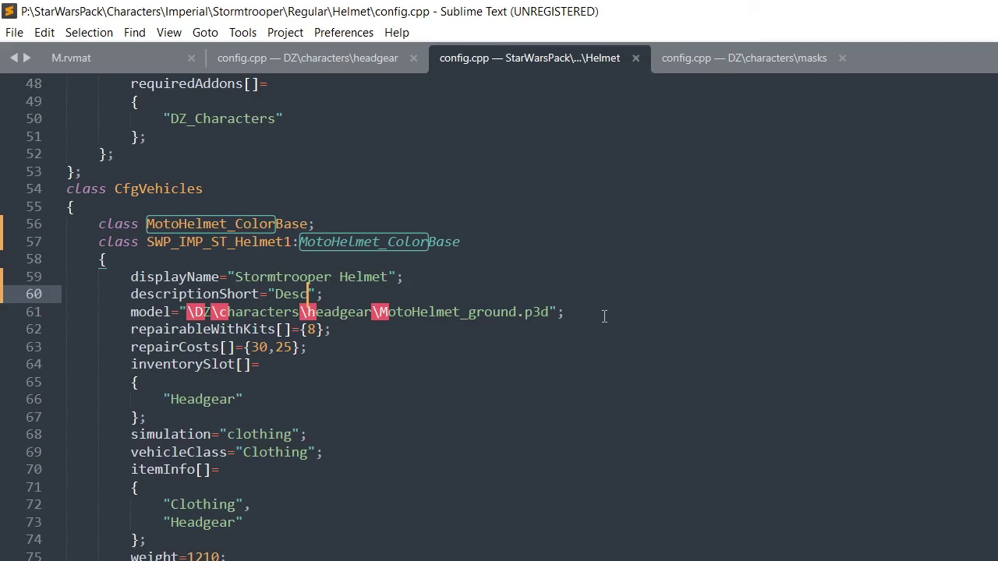
Copy the path of H_m.p3d from the Helmet folder, set model to "StarWarsPack\Characters\Imperial\Stormtrooper\Regular\Helmet\H_m.p3d", and save
{"action": "key", "text": "alt+Tab"}
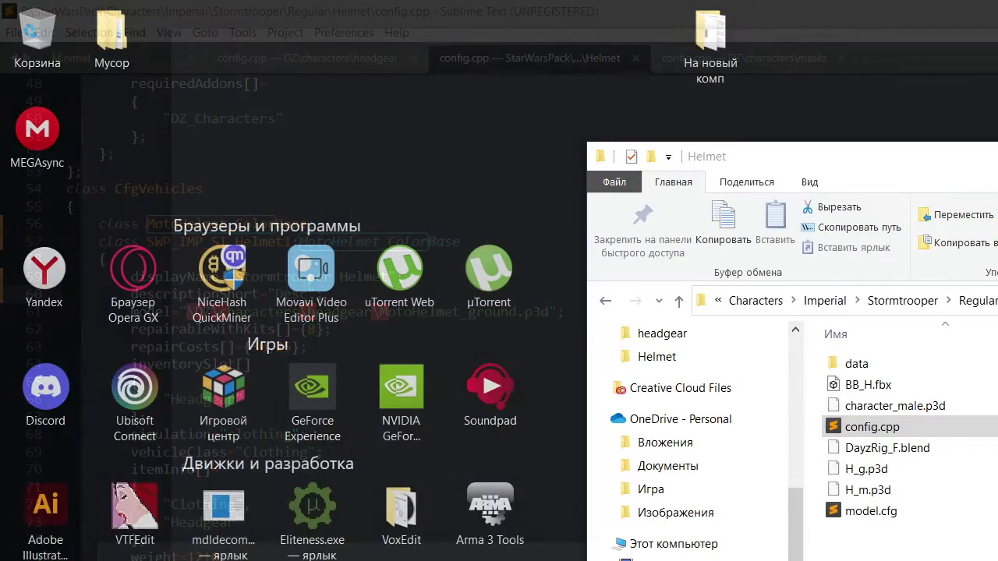
{"action": "key", "text": "alt+Tab"}
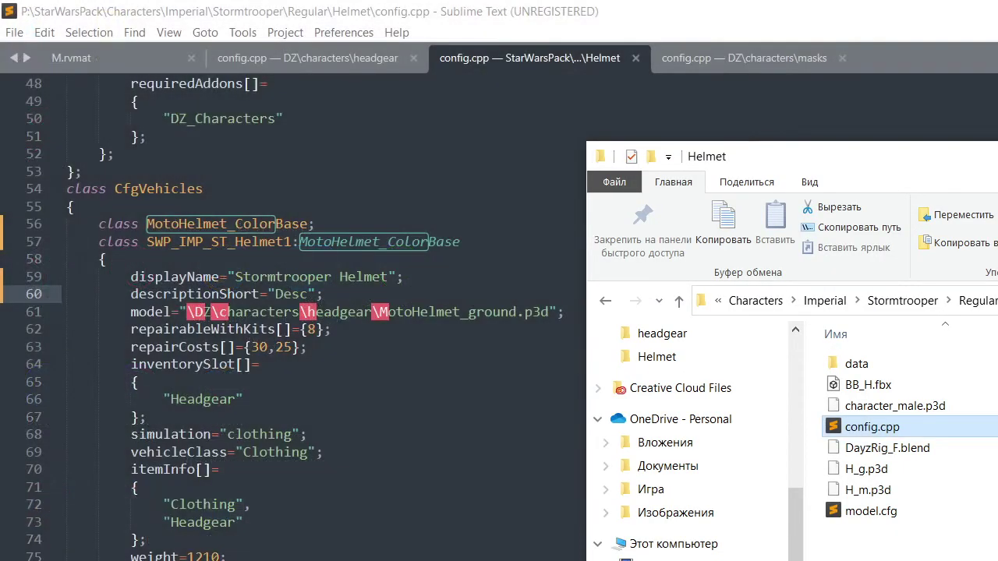
{"action": "left_click", "coordinate": [928, 483]}
{"action": "right_click", "coordinate": [928, 483]}
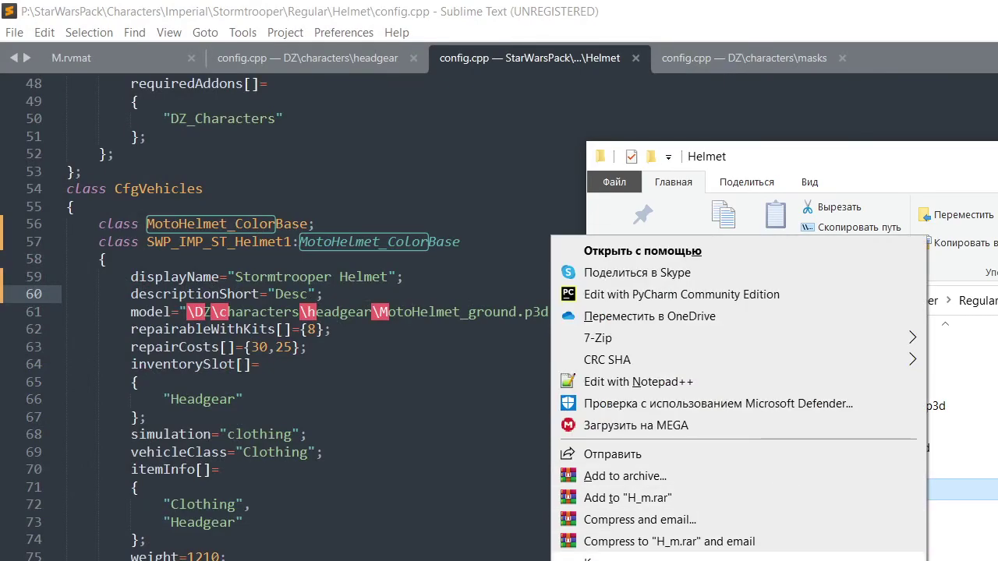
{"action": "left_click", "coordinate": [419, 378]}
{"action": "left_click", "coordinate": [180, 312]}
{"action": "left_click", "coordinate": [558, 311], "text": "shift"}
{"action": "type", "text": "\"P:\\StarWarsPack\\Characters\\Imperial\\Stormtrooper\\Regular\\Helmet\\H_m.p3d\""}
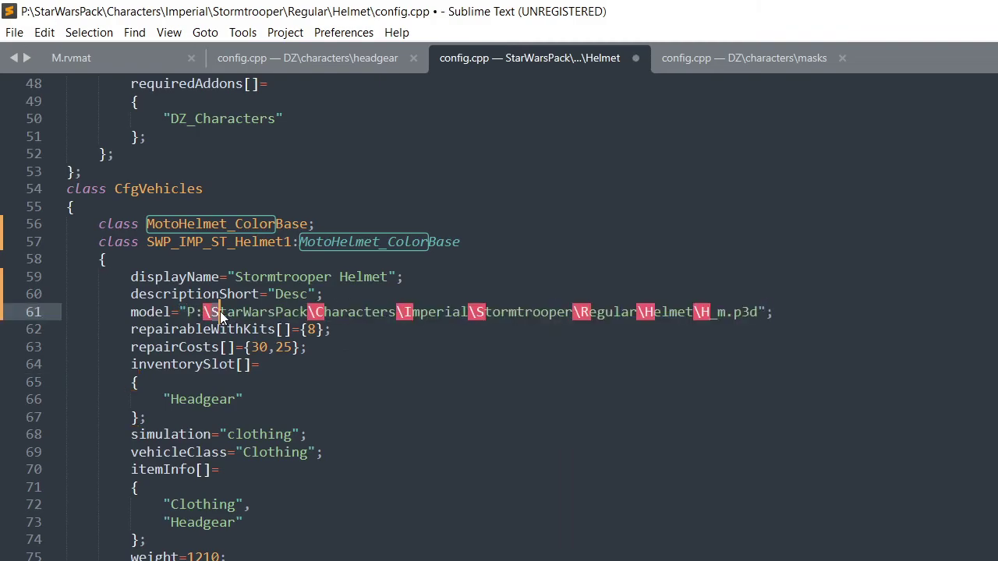
{"action": "key", "text": "BackSpace"}
{"action": "key", "text": "BackSpace"}
{"action": "key", "text": "BackSpace"}
{"action": "key", "text": "ctrl+s"}
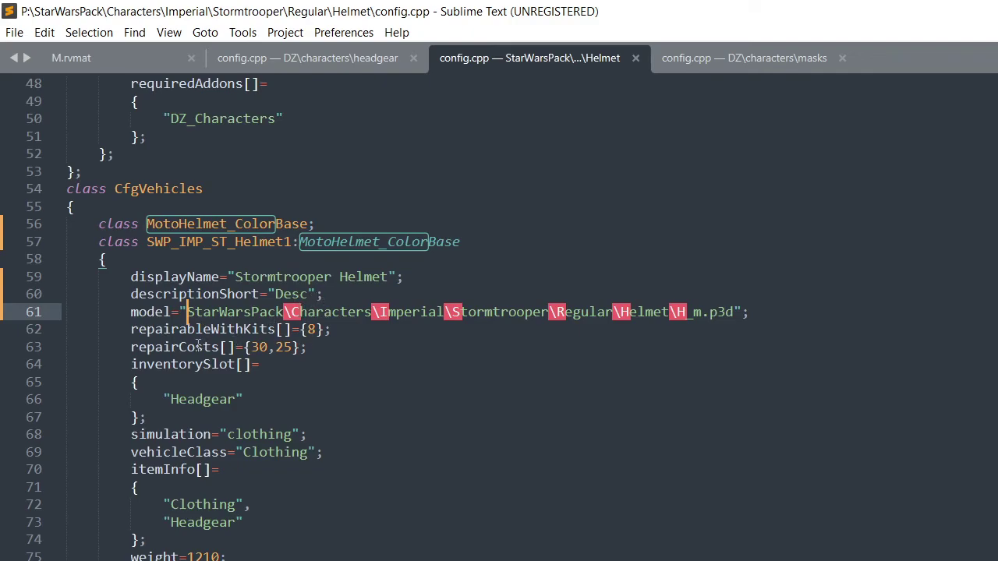
Switch to the web browser and search in a new tab for "шлем штурмовика star wars вукипедия"
{"action": "scroll", "coordinate": [201, 319], "scroll_direction": "down", "scroll_amount": 2}
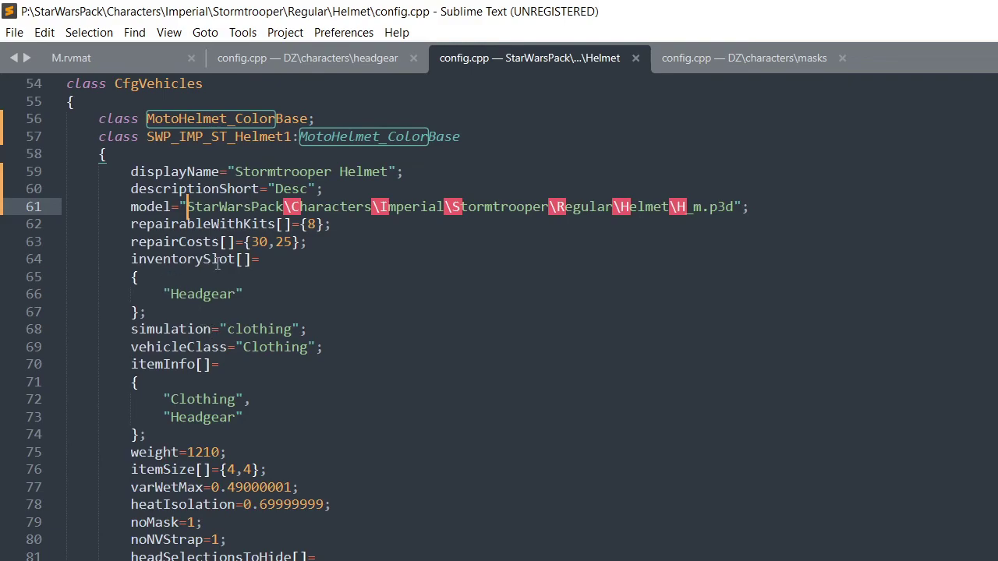
{"action": "scroll", "coordinate": [222, 282], "scroll_direction": "down", "scroll_amount": 1}
{"action": "scroll", "coordinate": [206, 309], "scroll_direction": "down", "scroll_amount": 1}
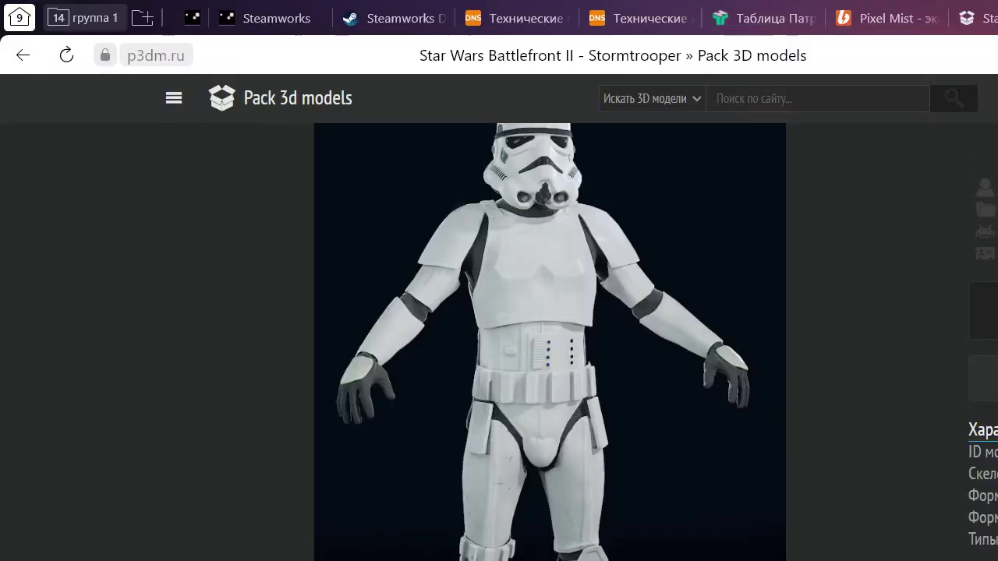
{"action": "key", "text": "ctrl+t"}
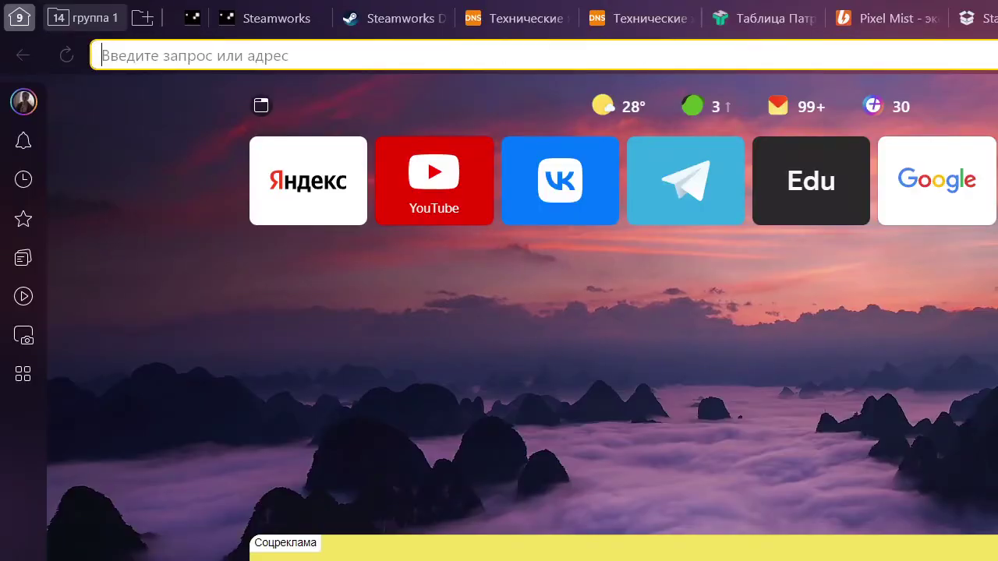
{"action": "left_click", "coordinate": [969, 62]}
{"action": "type", "text": "шле"}
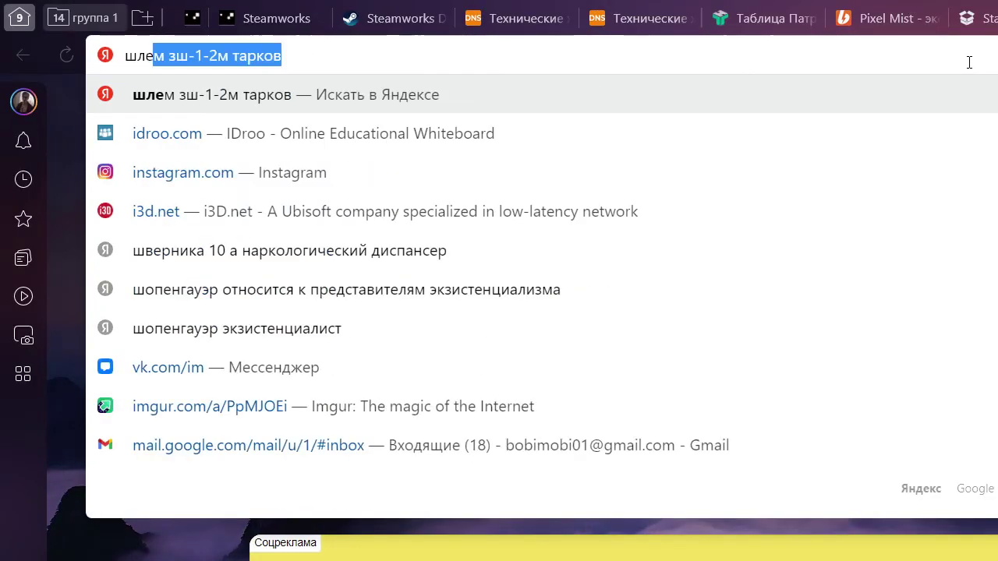
{"action": "type", "text": "м штурмовика"}
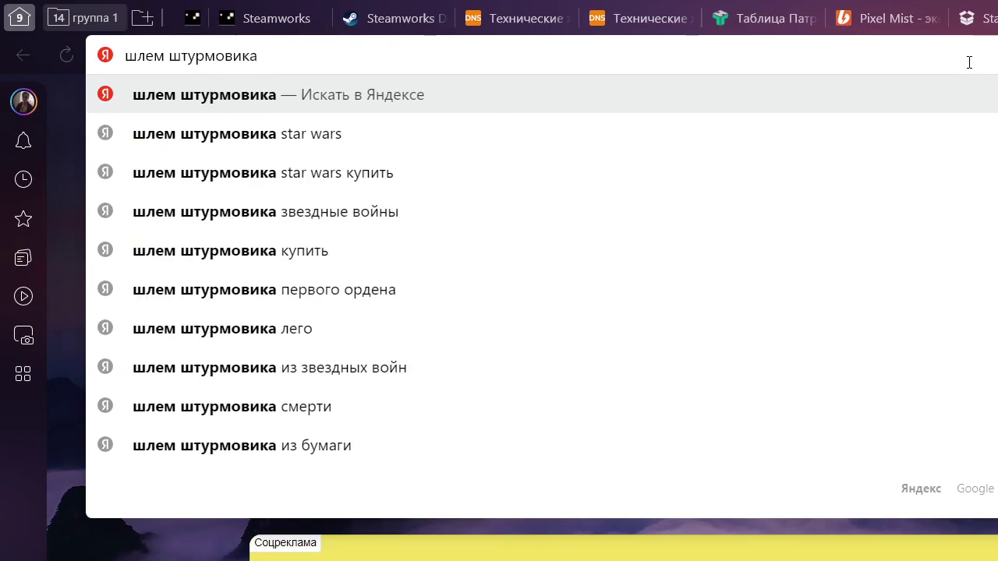
{"action": "key", "text": "Down"}
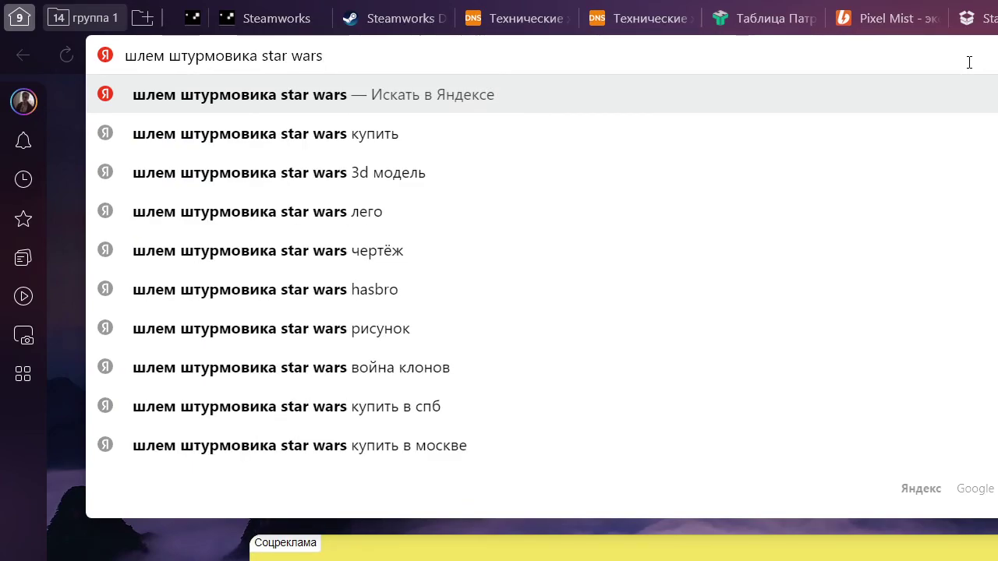
{"action": "type", "text": "вукипед"}
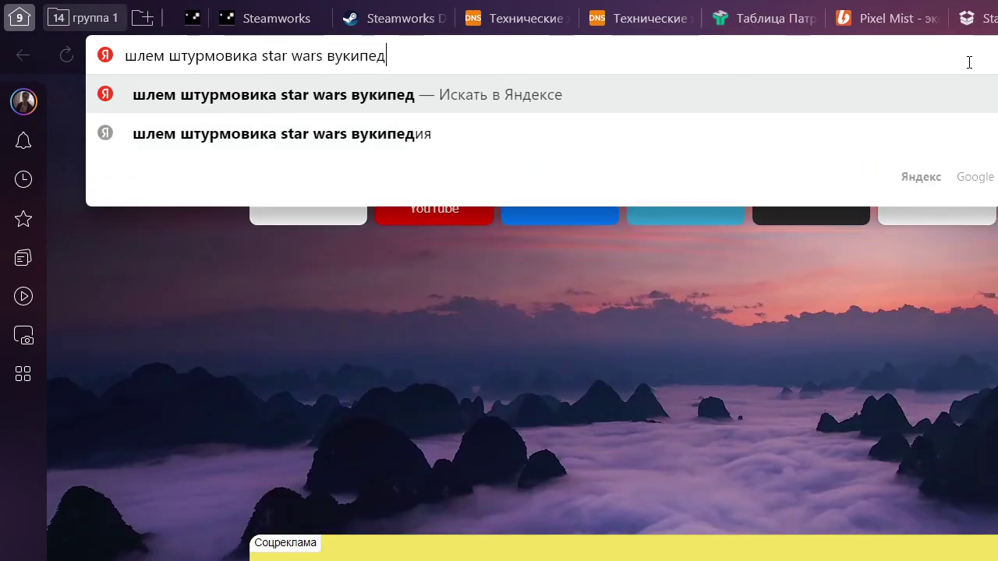
{"action": "key", "text": "Return"}
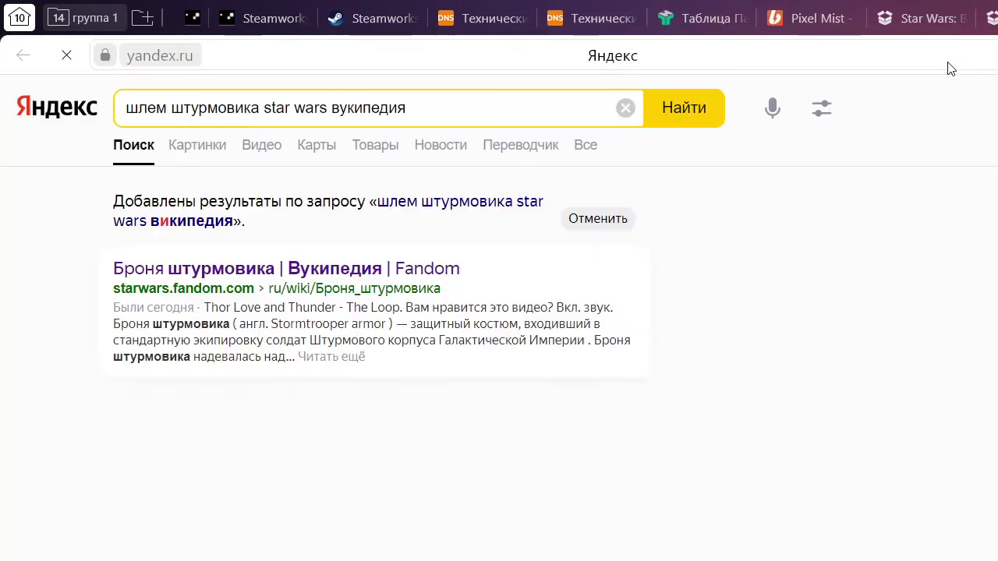
Open the Fandom article on stormtrooper armor and go to its helmets section
{"action": "left_click", "coordinate": [371, 270]}
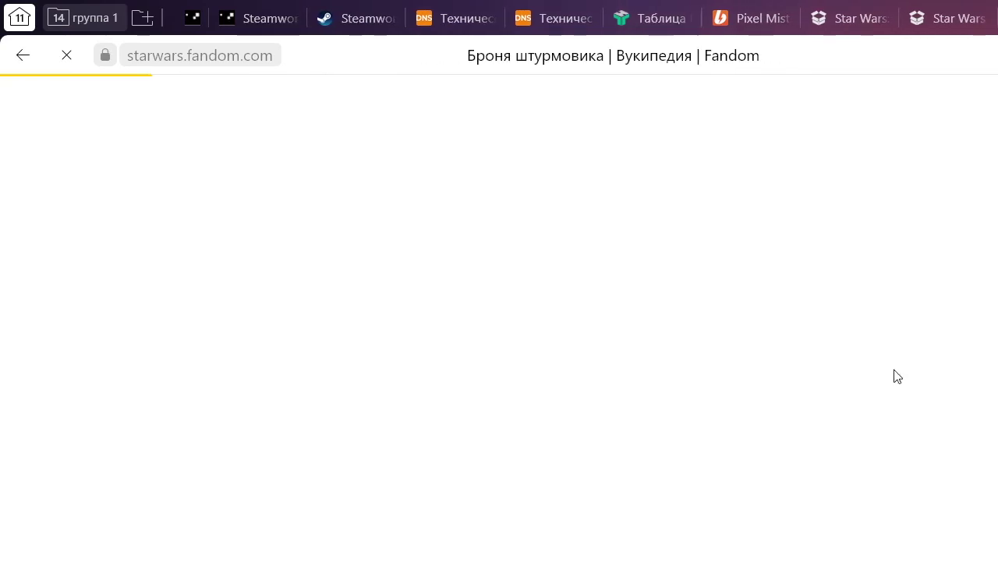
{"action": "scroll", "coordinate": [374, 514], "scroll_direction": "down", "scroll_amount": 3}
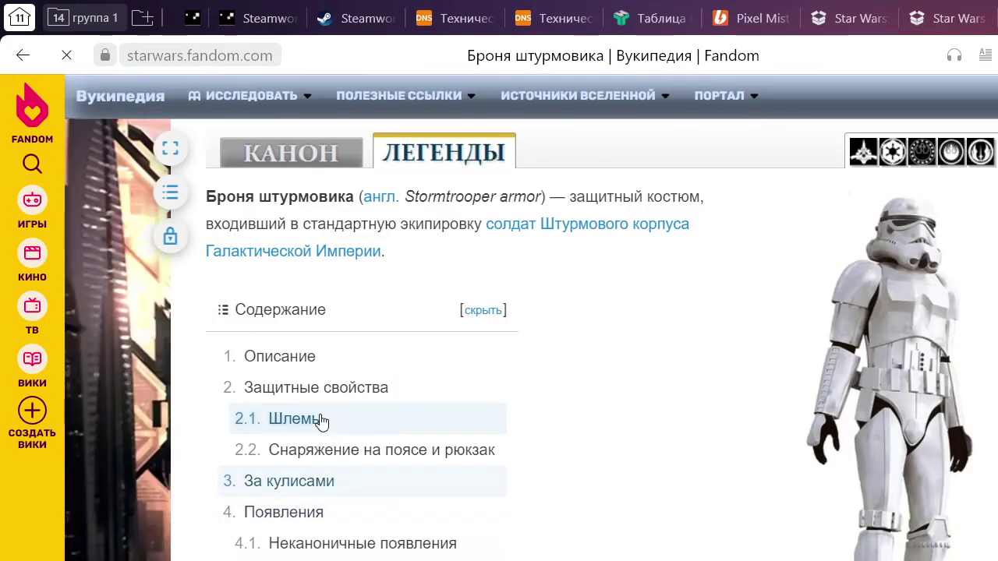
{"action": "left_click", "coordinate": [319, 416]}
Return to the helmet config in Sublime Text and set the weight of SWP_IMP_ST_Helmet1 to 2000
{"action": "key", "text": "alt+Tab"}
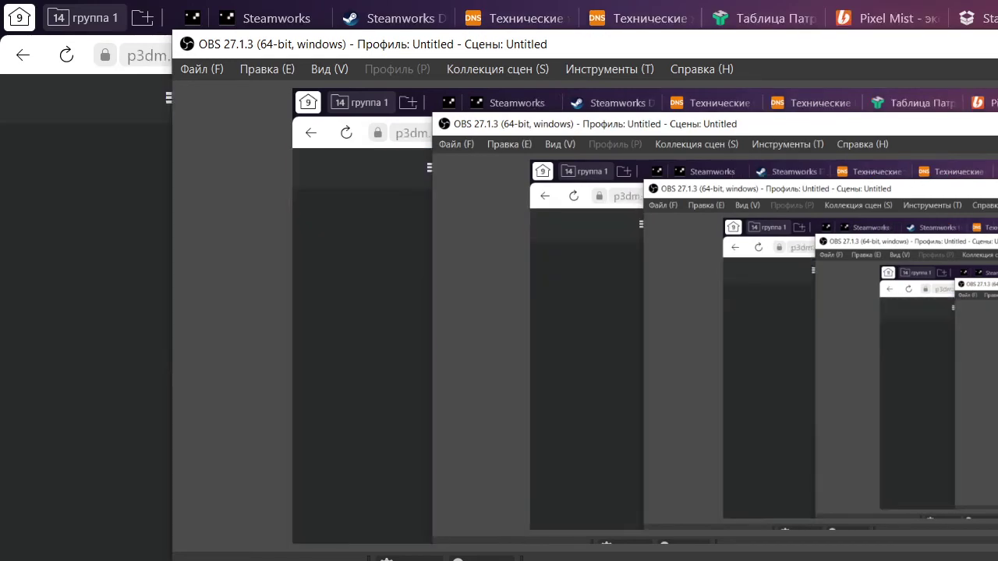
{"action": "key", "text": "alt+Tab"}
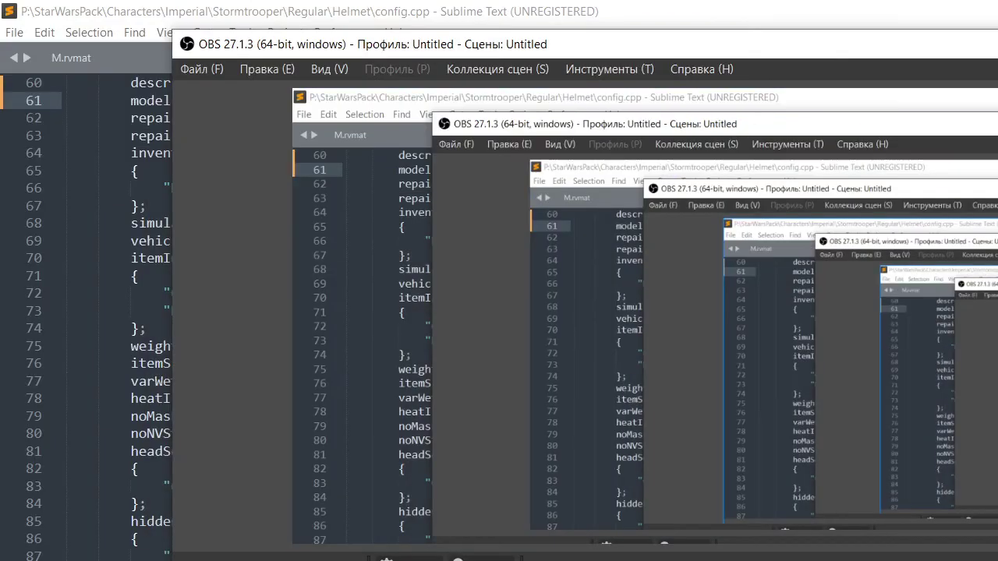
{"action": "key", "text": "alt+Tab"}
{"action": "left_click", "coordinate": [324, 241]}
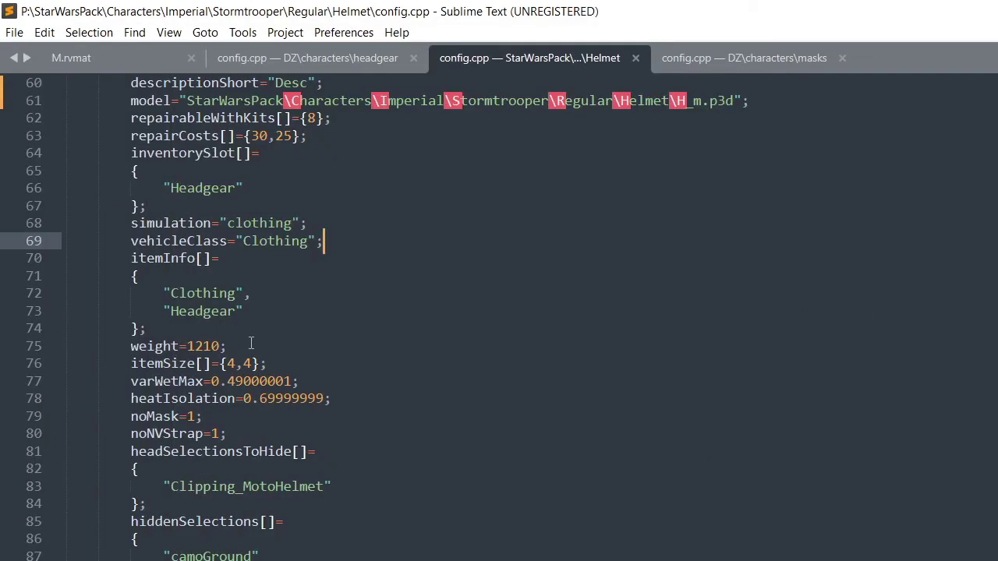
{"action": "left_click_drag", "start_coordinate": [189, 346], "coordinate": [219, 350]}
{"action": "type", "text": "2000"}
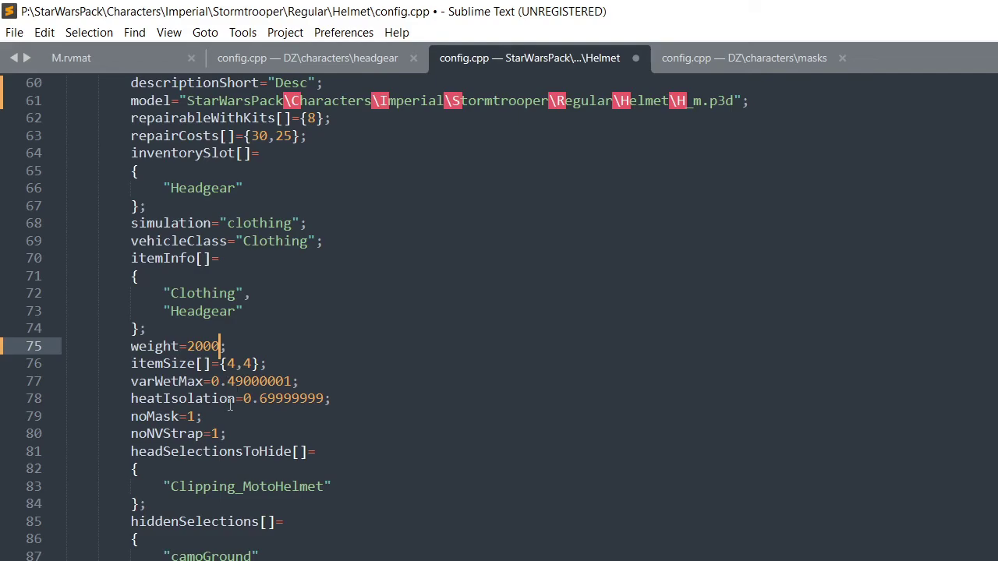
{"action": "left_click_drag", "start_coordinate": [336, 400], "coordinate": [129, 381]}
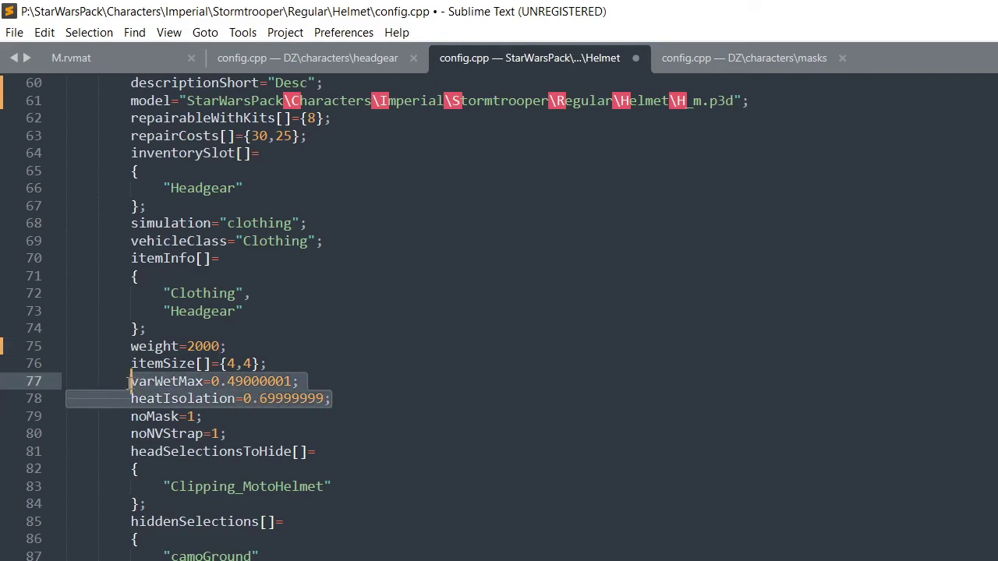
{"action": "left_click", "coordinate": [274, 409]}
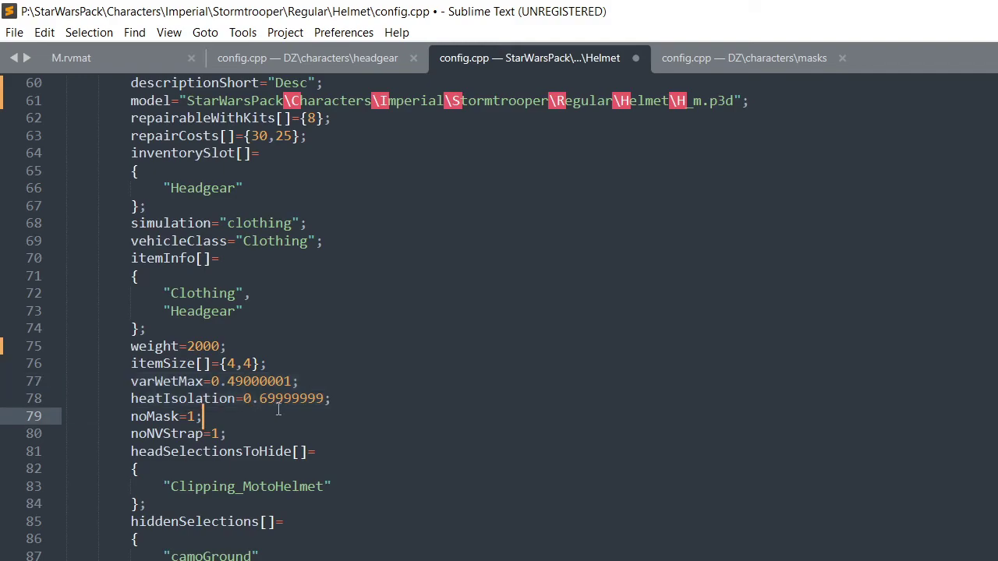
Set the biological value in the helmet's Protection class to 0.1
{"action": "scroll", "coordinate": [300, 421], "scroll_direction": "down", "scroll_amount": 1}
{"action": "scroll", "coordinate": [170, 413], "scroll_direction": "down", "scroll_amount": 3}
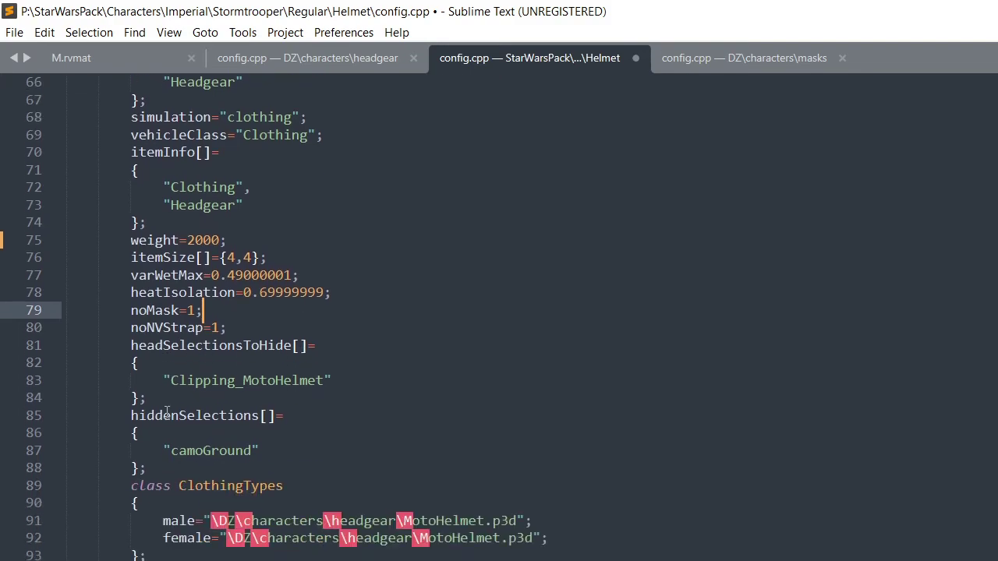
{"action": "scroll", "coordinate": [161, 412], "scroll_direction": "down", "scroll_amount": 2}
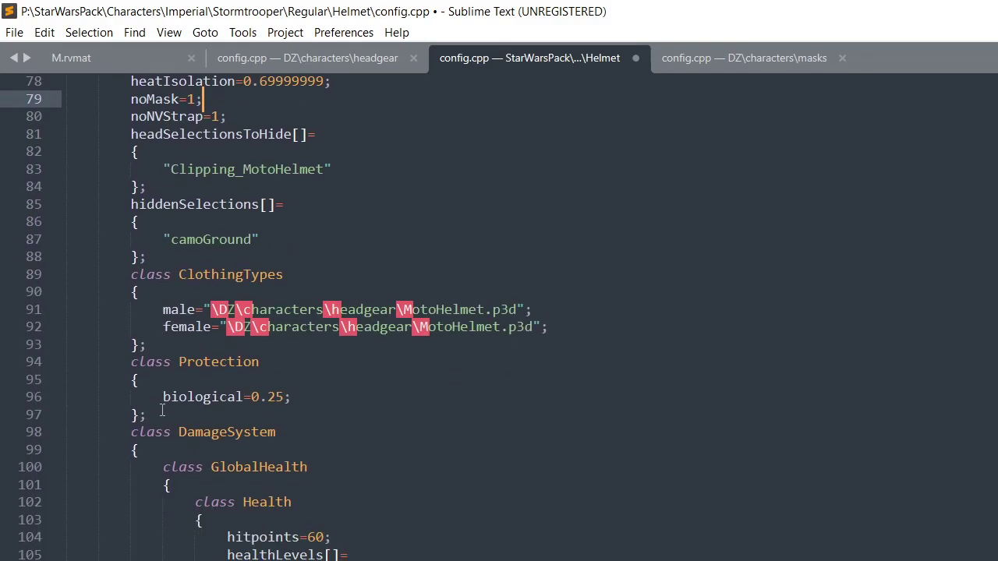
{"action": "left_click_drag", "start_coordinate": [267, 398], "coordinate": [285, 397]}
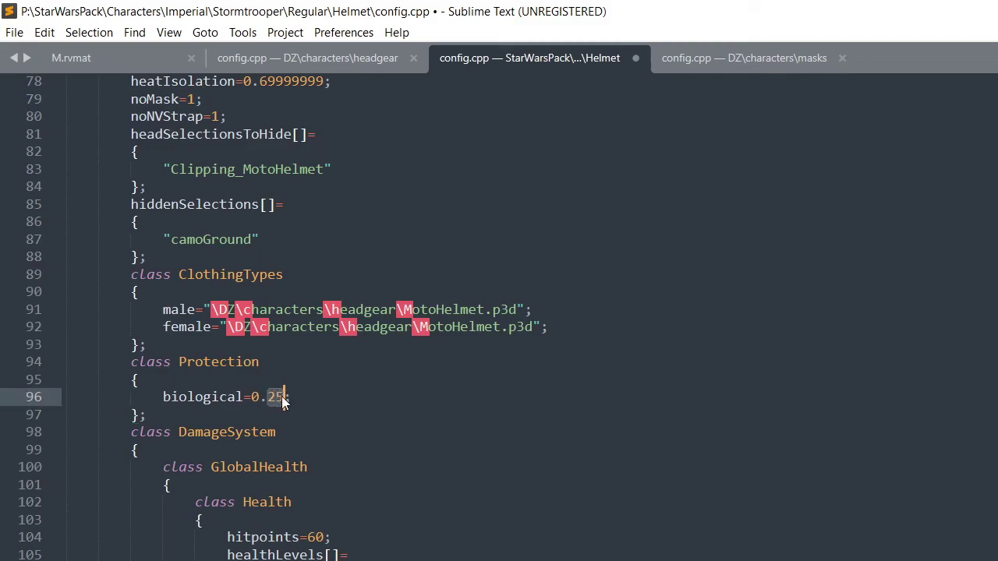
{"action": "type", "text": "1"}
{"action": "left_click", "coordinate": [369, 412]}
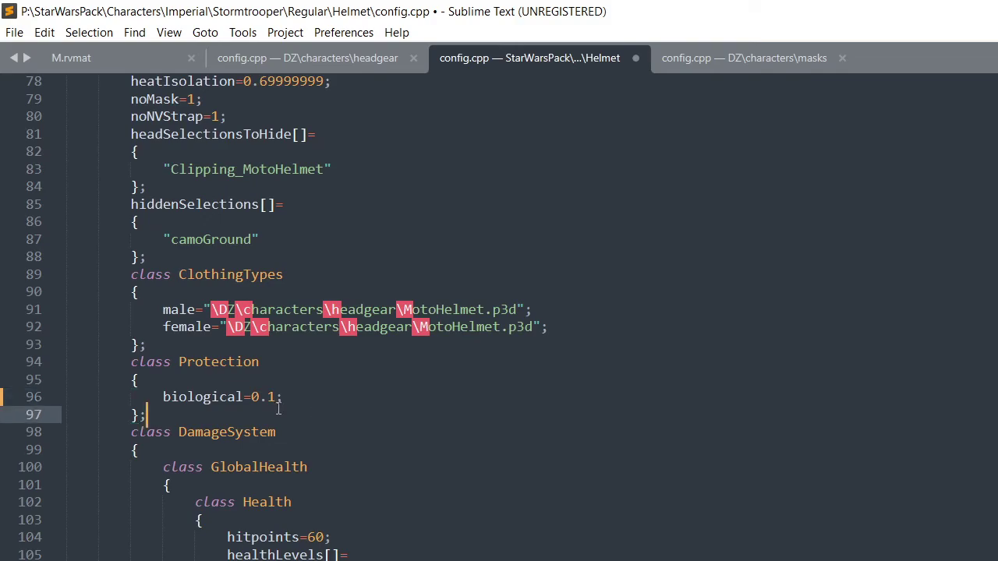
Set the biological value in the helmet's Protection class to 0.0 and save the config
{"action": "scroll", "coordinate": [277, 409], "scroll_direction": "up", "scroll_amount": 5}
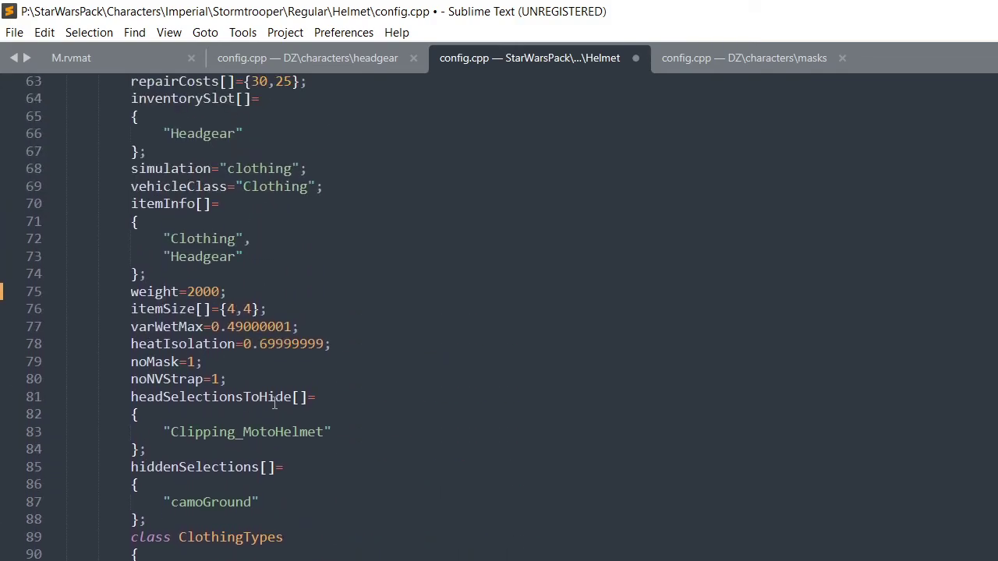
{"action": "scroll", "coordinate": [153, 360], "scroll_direction": "up", "scroll_amount": 1}
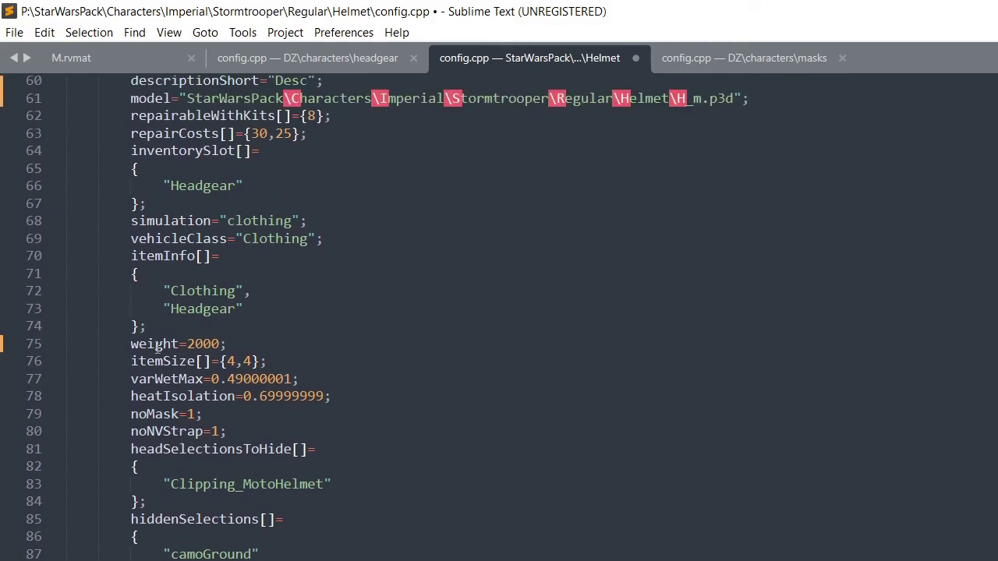
{"action": "scroll", "coordinate": [168, 345], "scroll_direction": "down", "scroll_amount": 4}
{"action": "left_click_drag", "start_coordinate": [267, 502], "coordinate": [276, 505]}
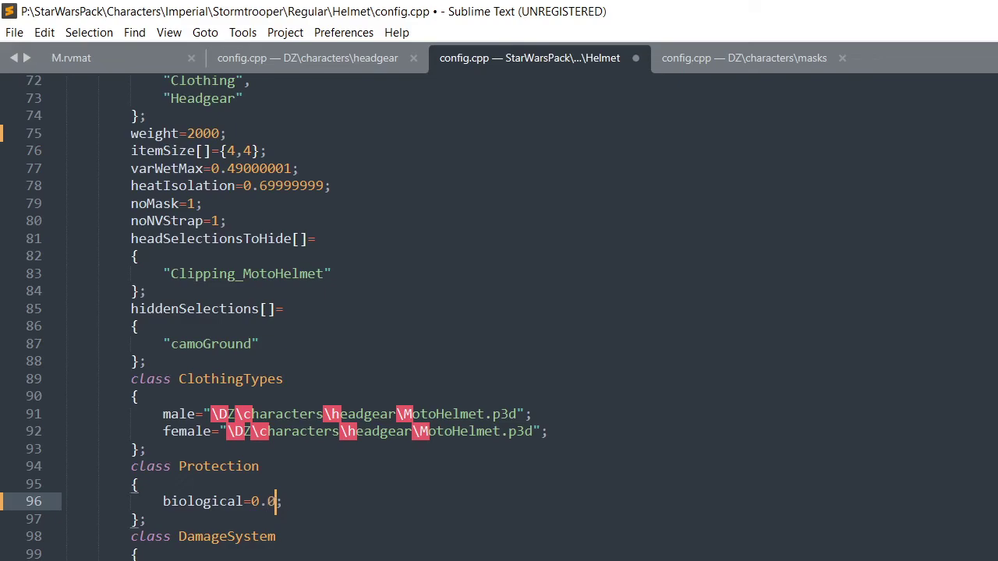
{"action": "key", "text": "ctrl+s"}
Examine the helmet's DamageSystem class, checking the GlobalHealth hitpoints and the Projectile health damage under GlobalArmor
{"action": "scroll", "coordinate": [310, 468], "scroll_direction": "up", "scroll_amount": 4}
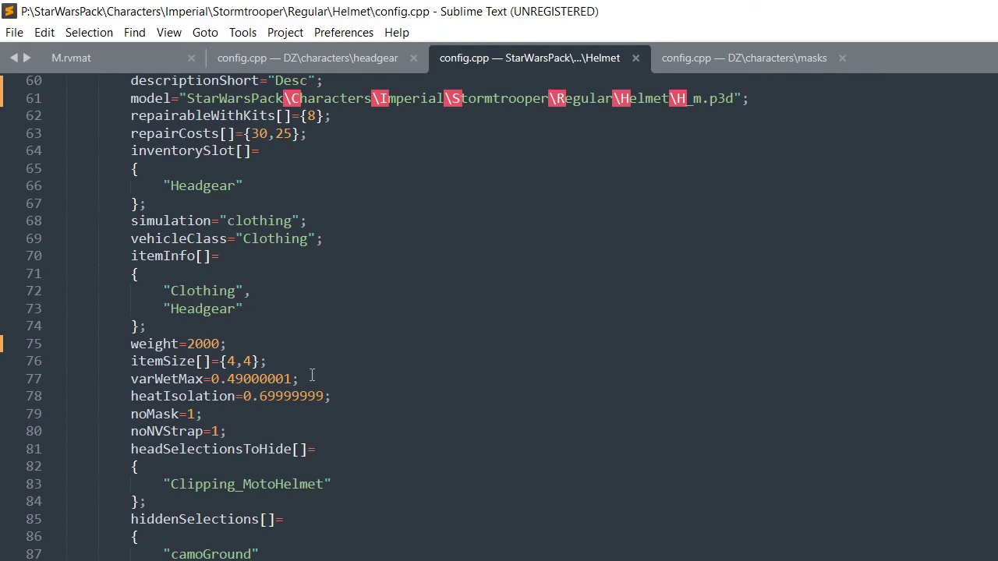
{"action": "scroll", "coordinate": [310, 376], "scroll_direction": "up", "scroll_amount": 3}
{"action": "scroll", "coordinate": [310, 376], "scroll_direction": "down", "scroll_amount": 11}
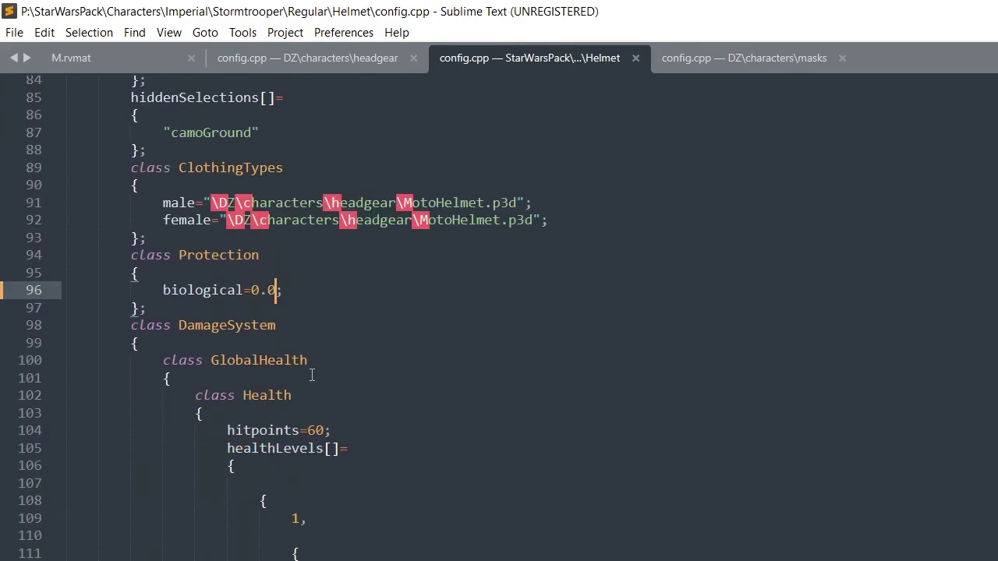
{"action": "scroll", "coordinate": [311, 376], "scroll_direction": "down", "scroll_amount": 2}
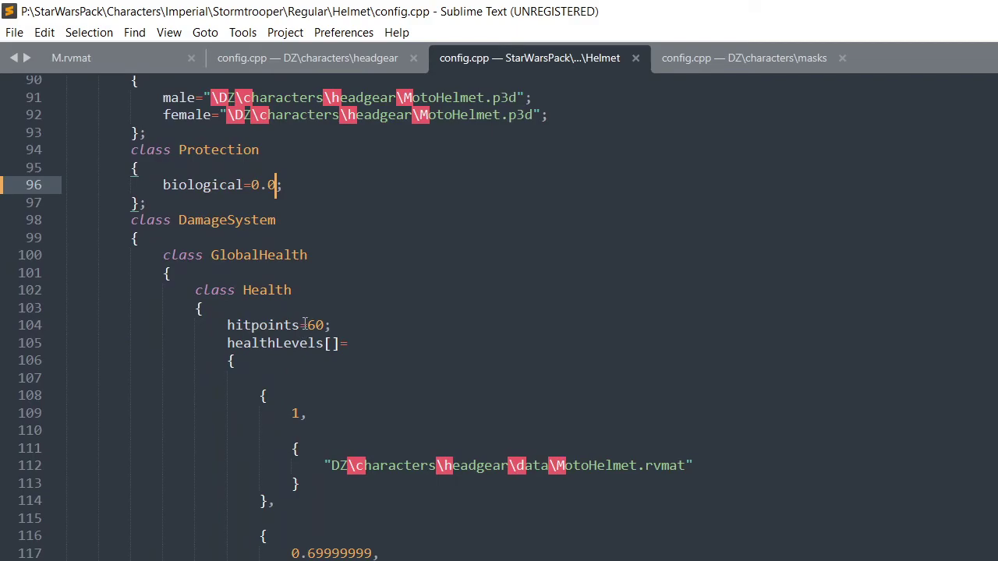
{"action": "left_click_drag", "start_coordinate": [308, 324], "coordinate": [322, 328]}
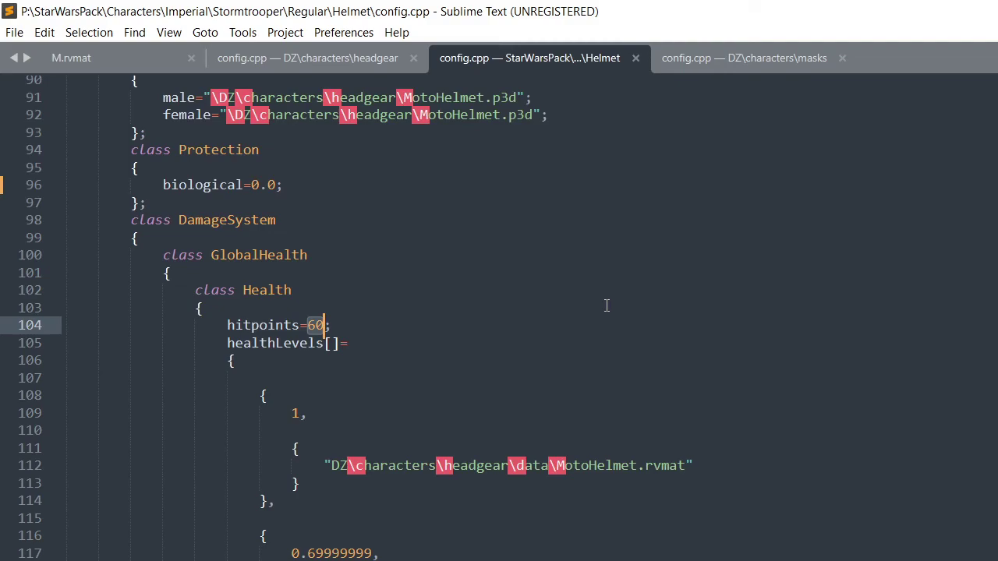
{"action": "scroll", "coordinate": [607, 305], "scroll_direction": "down", "scroll_amount": 2}
{"action": "scroll", "coordinate": [600, 303], "scroll_direction": "down", "scroll_amount": 9}
{"action": "scroll", "coordinate": [612, 302], "scroll_direction": "down", "scroll_amount": 6}
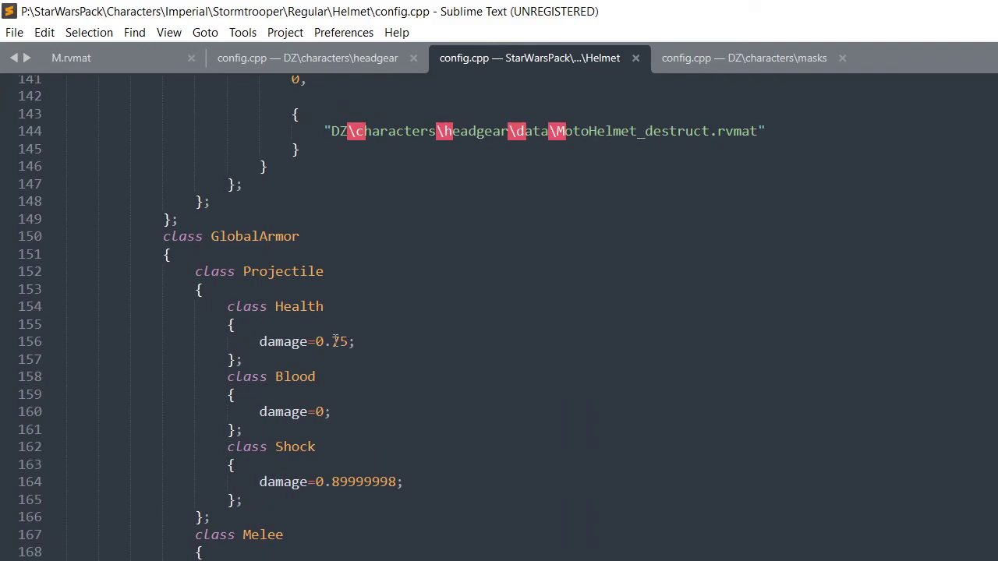
{"action": "double_click", "coordinate": [338, 342]}
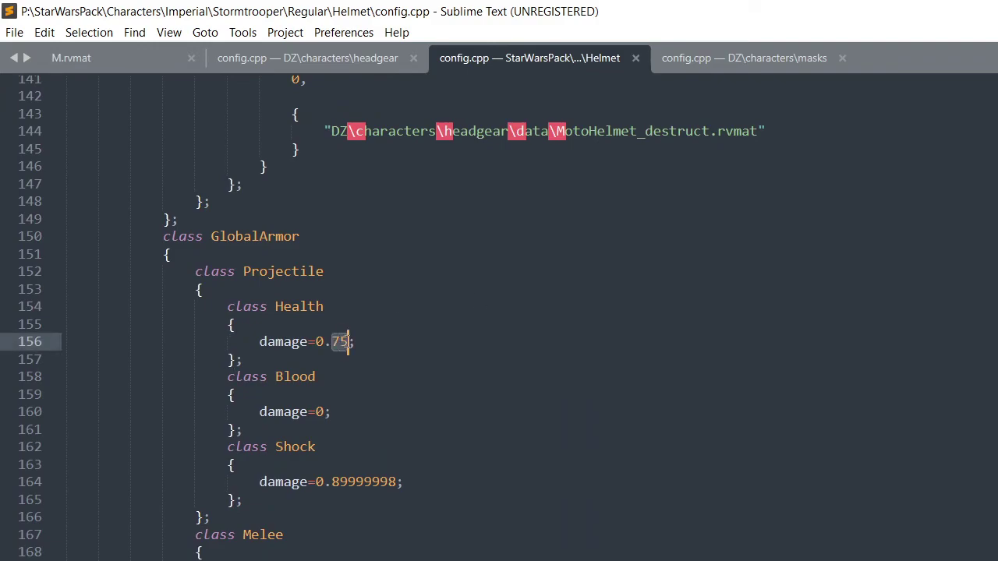
Set the Health damage in the Projectile class of GlobalArmor to 0.05 and save the helmet config
{"action": "key", "text": "BackSpace"}
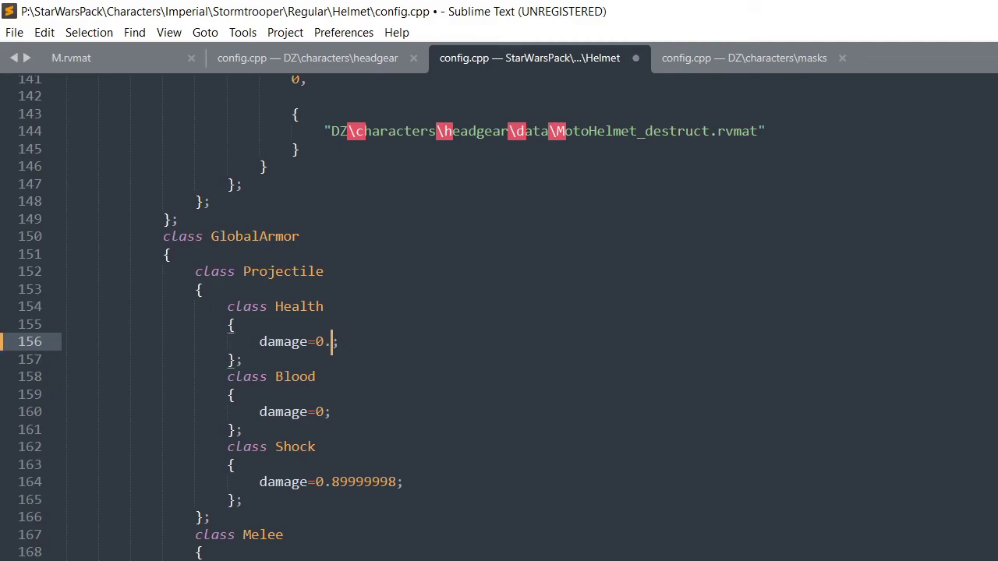
{"action": "type", "text": "01"}
{"action": "key", "text": "ctrl+s"}
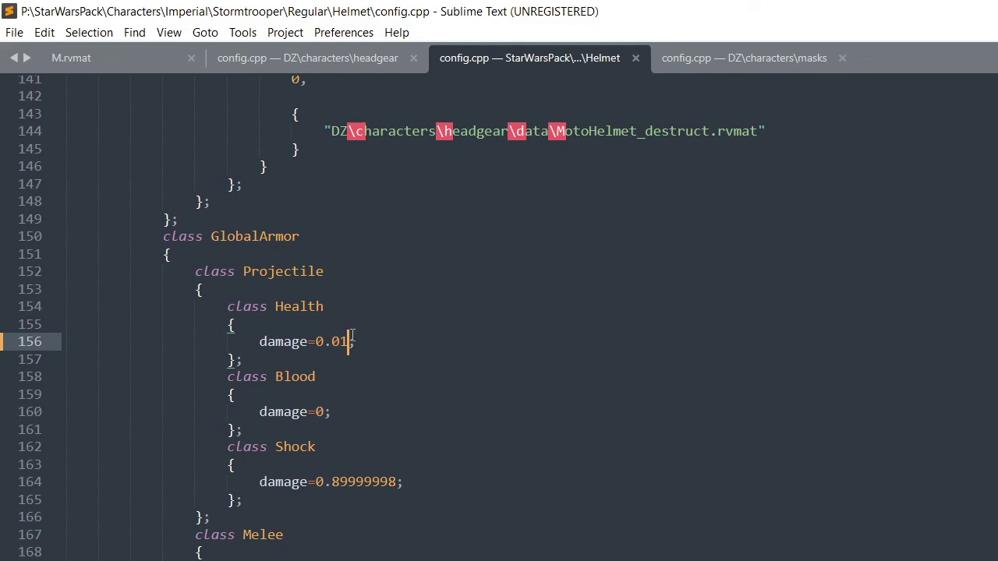
{"action": "key", "text": "BackSpace"}
{"action": "type", "text": "5"}
{"action": "key", "text": "ctrl+s"}
{"action": "left_click", "coordinate": [325, 410]}
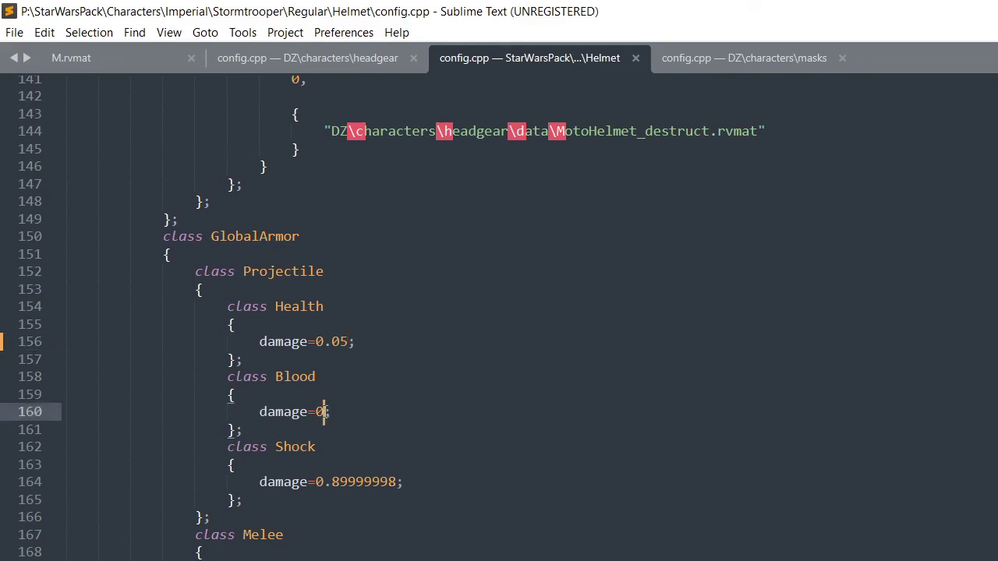
{"action": "left_click", "coordinate": [398, 453]}
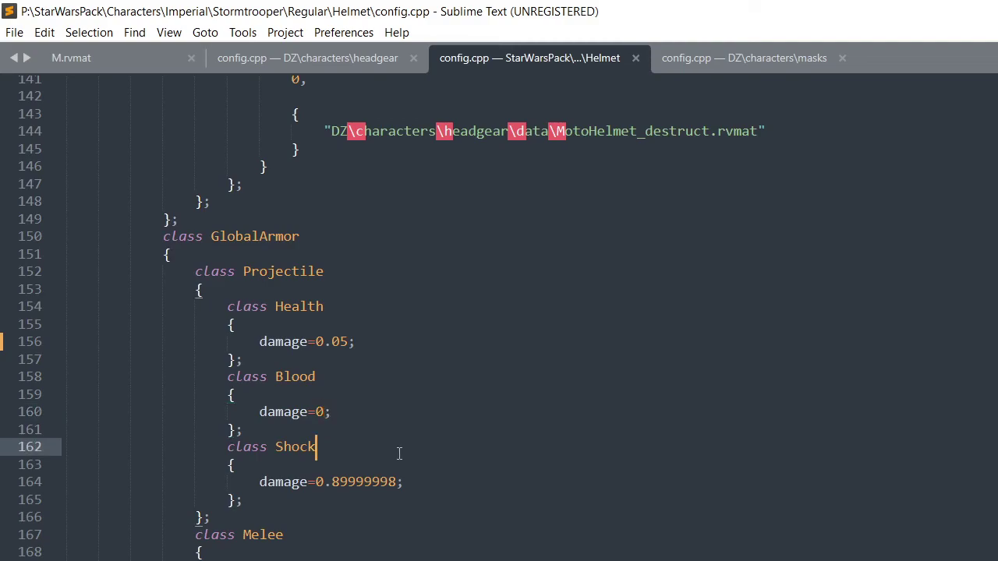
{"action": "left_click", "coordinate": [326, 422]}
{"action": "left_click", "coordinate": [324, 409]}
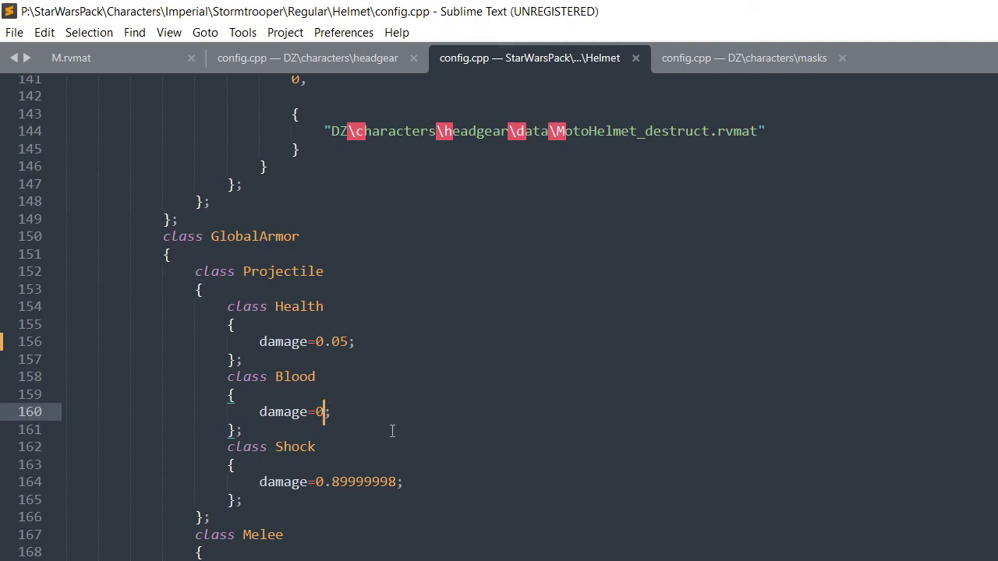
Try a Shock damage of 0.01 in the Projectile class and undo the edit
{"action": "scroll", "coordinate": [382, 430], "scroll_direction": "down", "scroll_amount": 1}
{"action": "left_click_drag", "start_coordinate": [332, 428], "coordinate": [396, 429]}
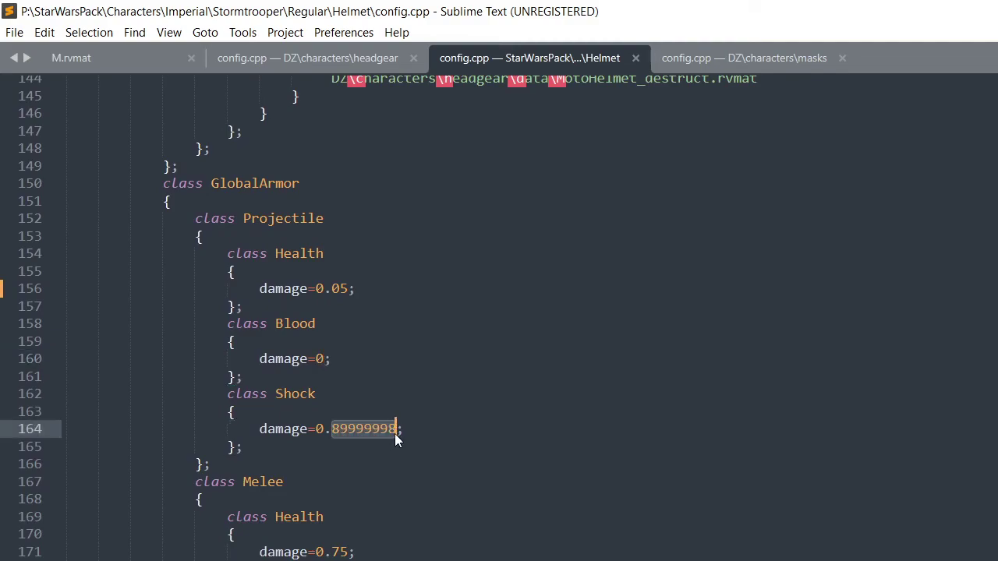
{"action": "key", "text": "BackSpace"}
{"action": "type", "text": "0"}
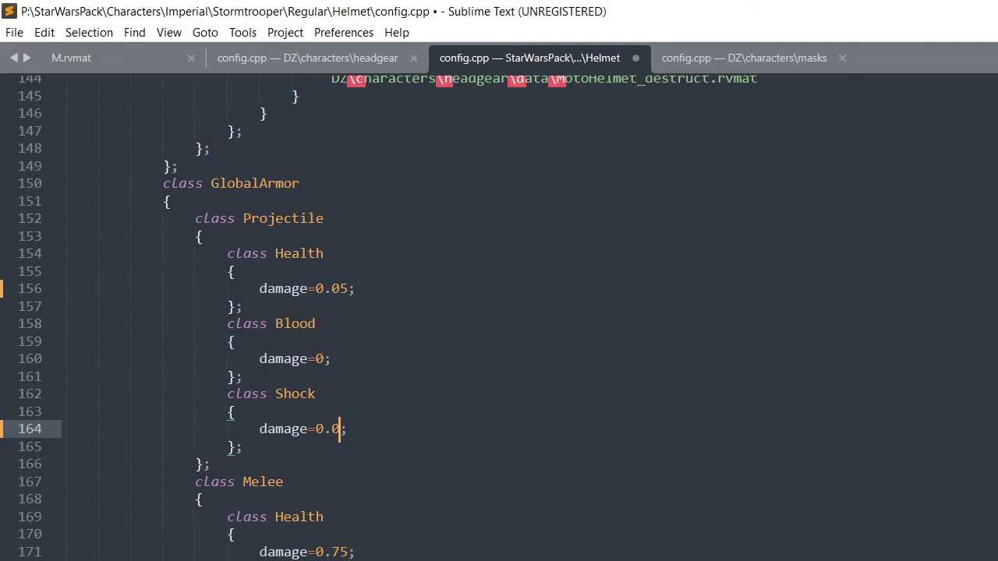
{"action": "type", "text": "1"}
{"action": "key", "text": "BackSpace"}
{"action": "key", "text": "BackSpace"}
{"action": "key", "text": "ctrl+z"}
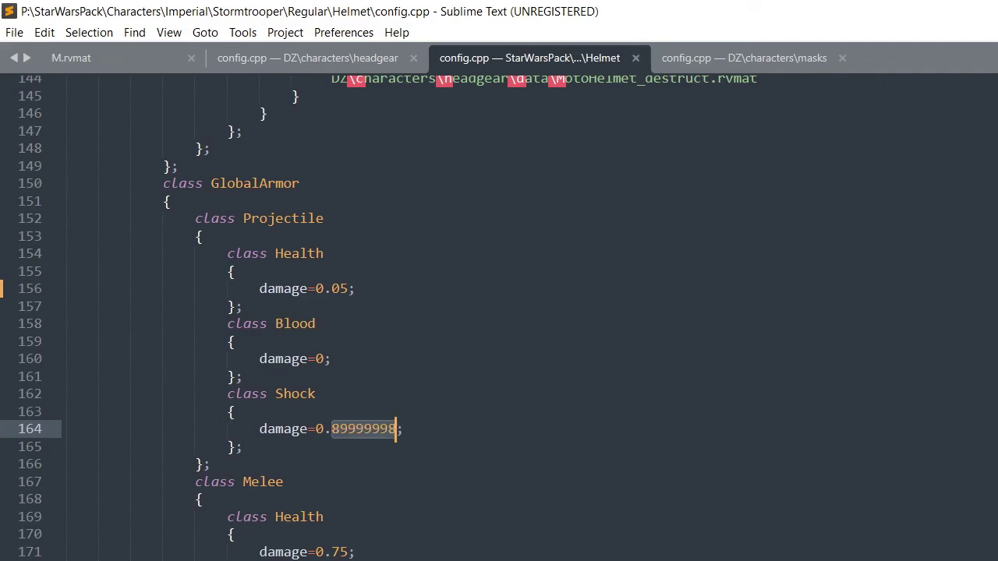
Set the Shock damage in the Projectile class to 0.84999998 and save the file
{"action": "left_click", "coordinate": [380, 429]}
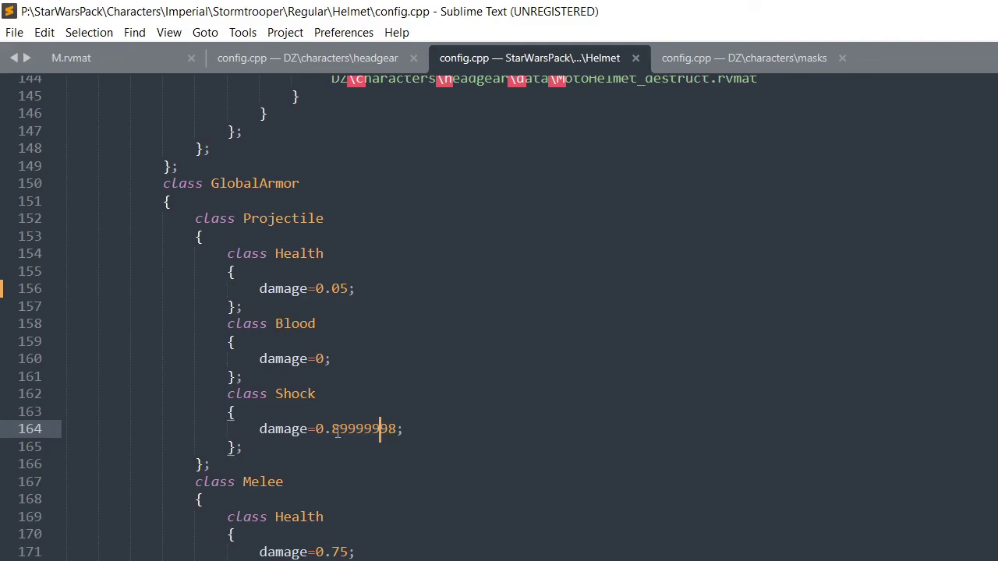
{"action": "left_click_drag", "start_coordinate": [330, 428], "coordinate": [397, 428]}
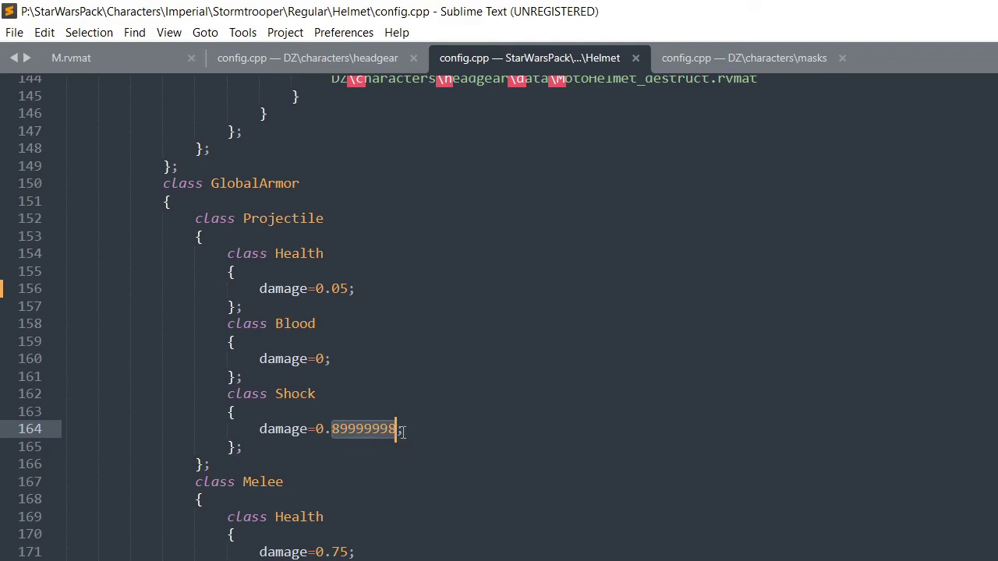
{"action": "key", "text": "Left"}
{"action": "key", "text": "Right"}
{"action": "key", "text": "Right"}
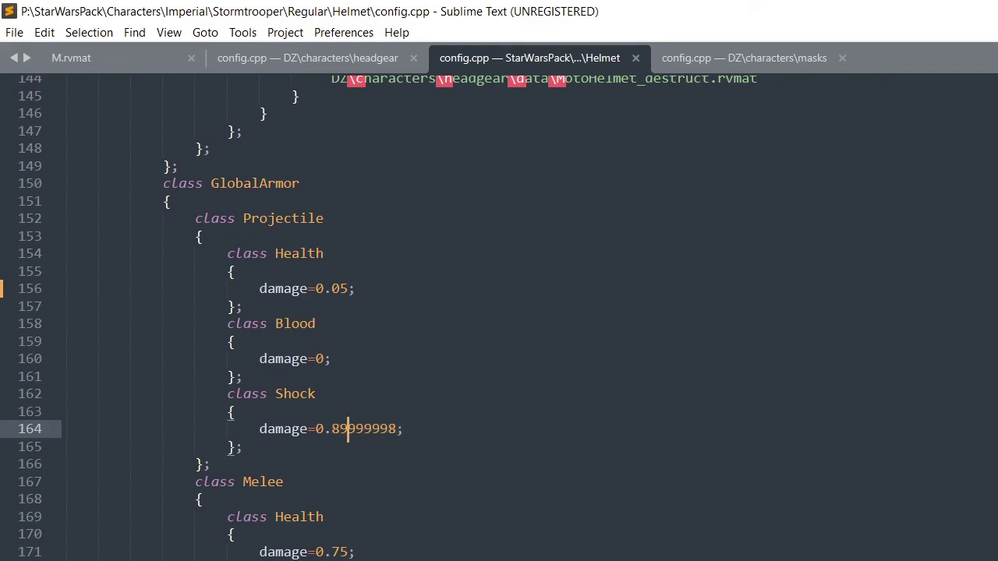
{"action": "key", "text": "BackSpace"}
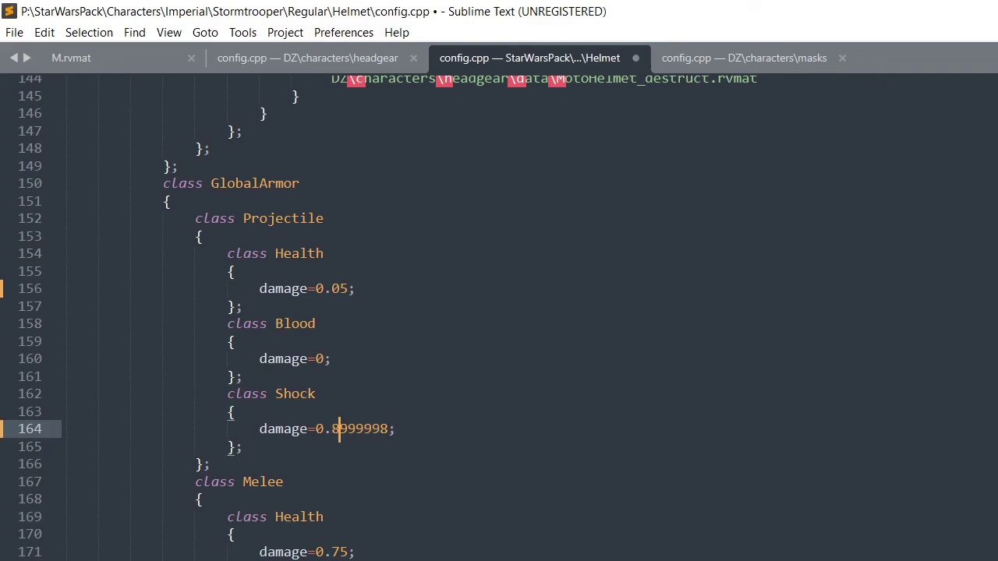
{"action": "type", "text": "4"}
{"action": "key", "text": "ctrl+s"}
{"action": "key", "text": "Right"}
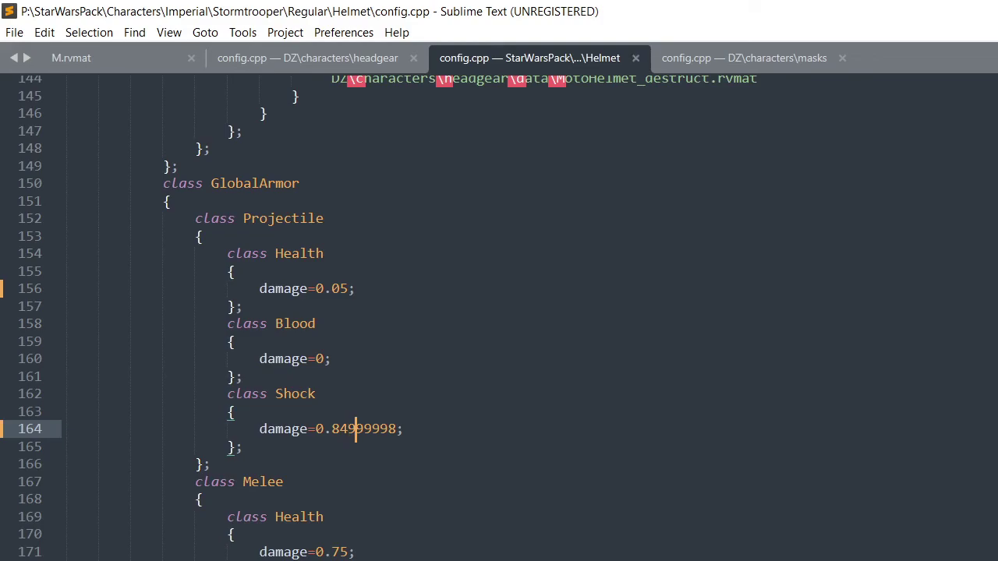
{"action": "key", "text": "Left"}
{"action": "key", "text": "BackSpace"}
{"action": "type", "text": "9"}
{"action": "key", "text": "BackSpace"}
{"action": "type", "text": "4"}
{"action": "key", "text": "ctrl+s"}
Set the Health damage in the Melee class to 0.01 and save the file
{"action": "scroll", "coordinate": [559, 336], "scroll_direction": "down", "scroll_amount": 1}
{"action": "scroll", "coordinate": [559, 336], "scroll_direction": "down", "scroll_amount": 3}
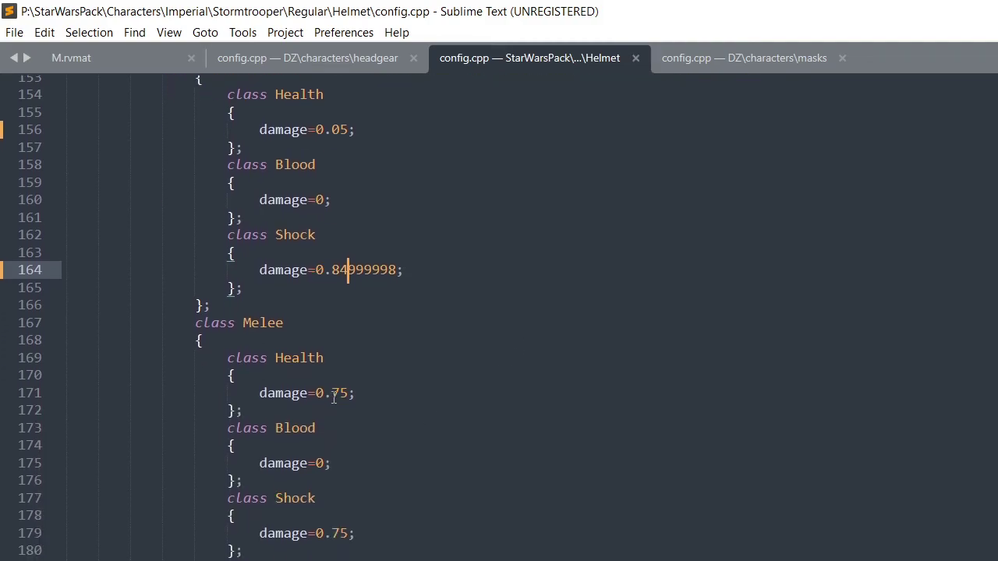
{"action": "double_click", "coordinate": [340, 394]}
{"action": "key", "text": "BackSpace"}
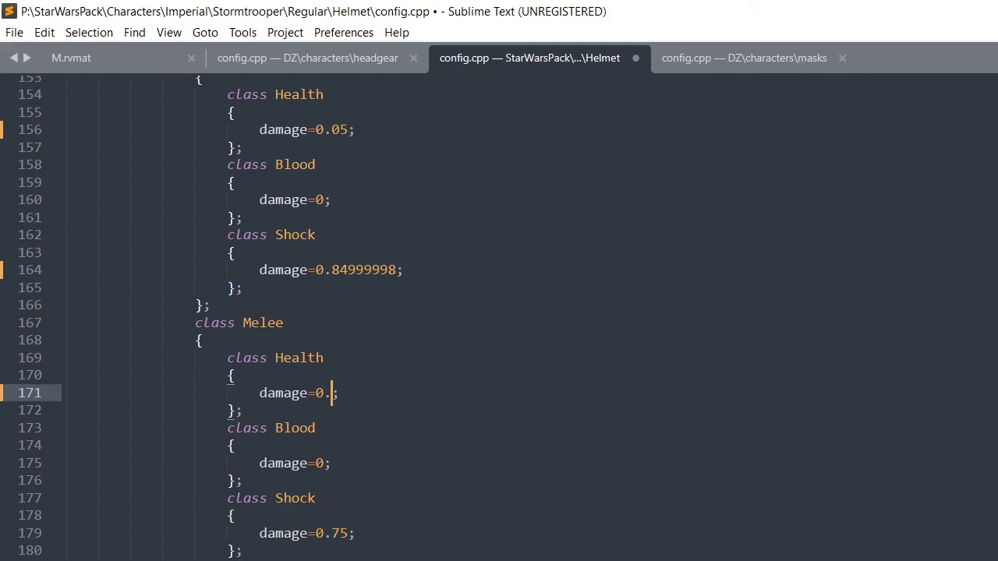
{"action": "type", "text": "01"}
{"action": "key", "text": "ctrl+s"}
{"action": "left_click", "coordinate": [875, 483]}
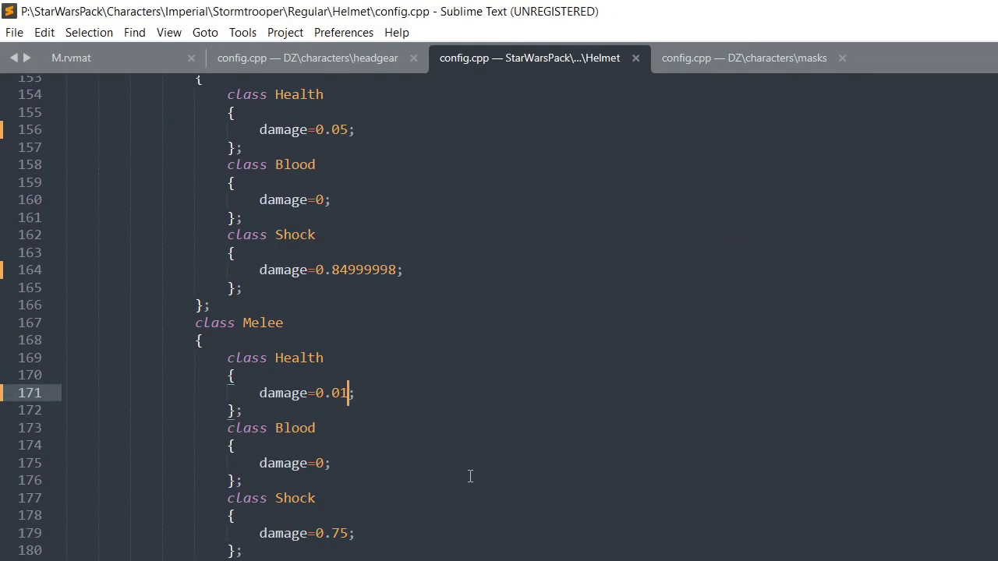
Set the Shock damage in the Projectile class to 0.2 and save the file
{"action": "scroll", "coordinate": [336, 466], "scroll_direction": "down", "scroll_amount": 1}
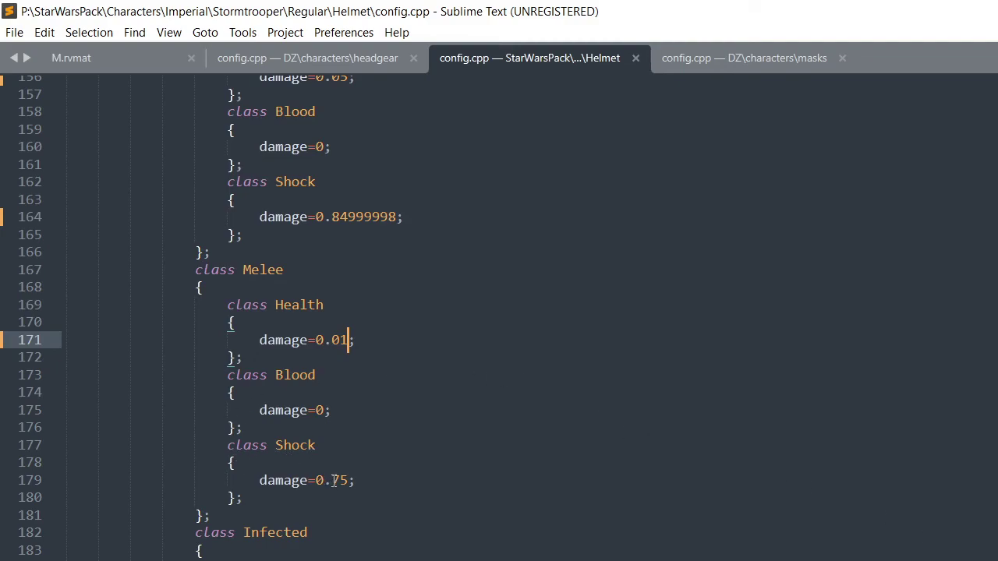
{"action": "scroll", "coordinate": [334, 480], "scroll_direction": "up", "scroll_amount": 5}
{"action": "scroll", "coordinate": [345, 400], "scroll_direction": "down", "scroll_amount": 2}
{"action": "left_click_drag", "start_coordinate": [332, 373], "coordinate": [393, 373]}
{"action": "key", "text": "BackSpace"}
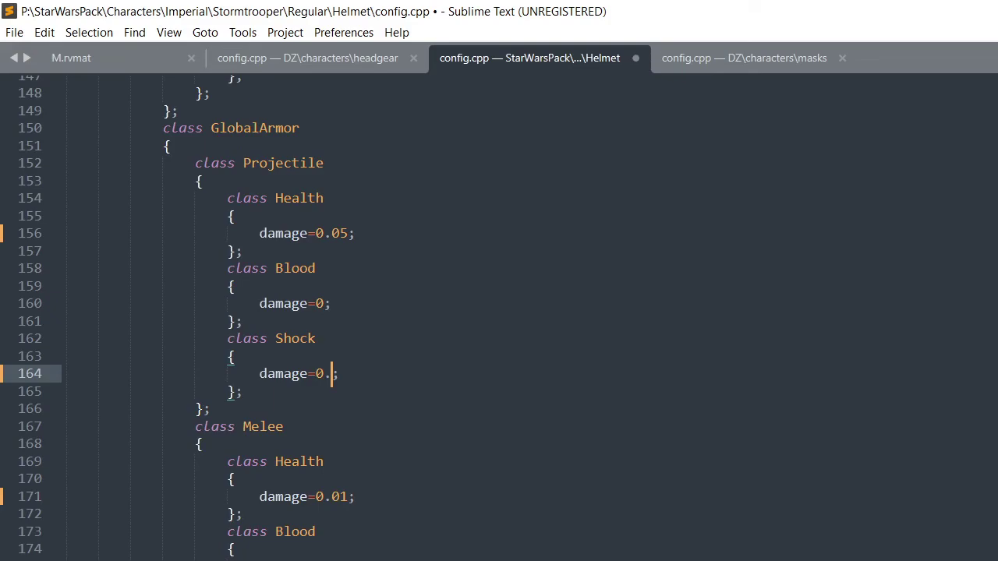
{"action": "type", "text": "0"}
{"action": "key", "text": "BackSpace"}
{"action": "type", "text": "2"}
{"action": "key", "text": "ctrl+s"}
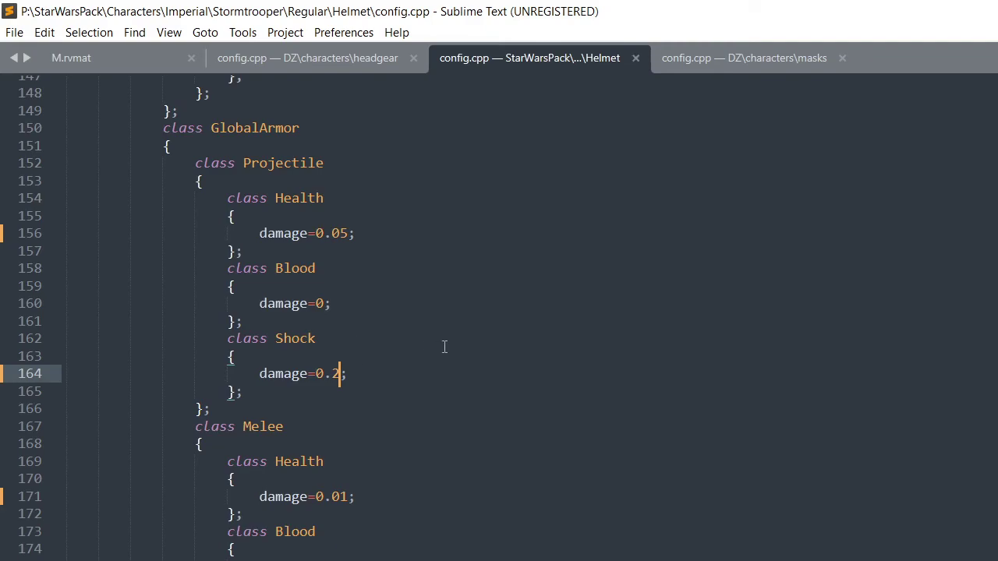
Set the Health damage in the Infected class to 0.01 and save the file
{"action": "scroll", "coordinate": [444, 347], "scroll_direction": "down", "scroll_amount": 2}
{"action": "scroll", "coordinate": [436, 349], "scroll_direction": "down", "scroll_amount": 2}
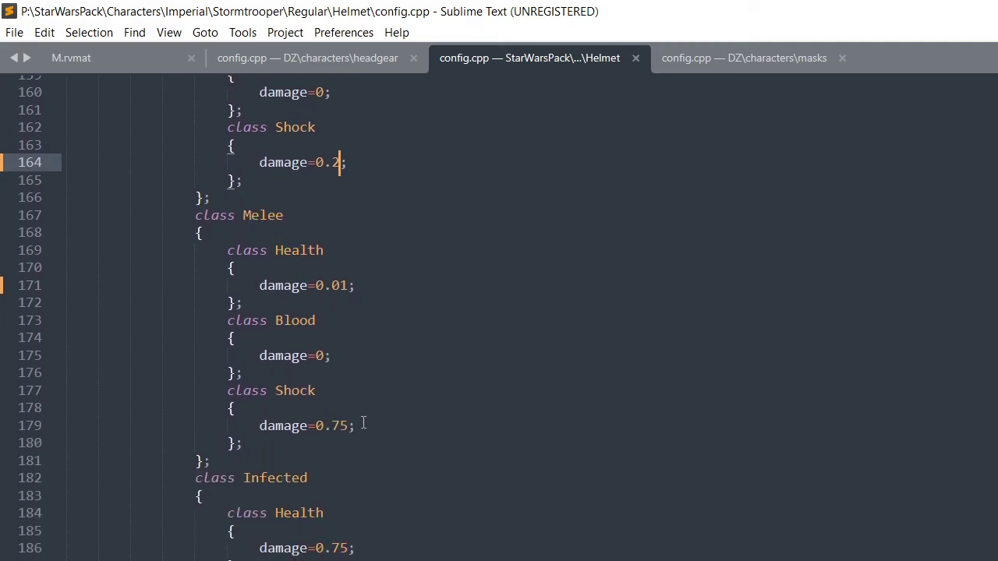
{"action": "scroll", "coordinate": [397, 335], "scroll_direction": "down", "scroll_amount": 4}
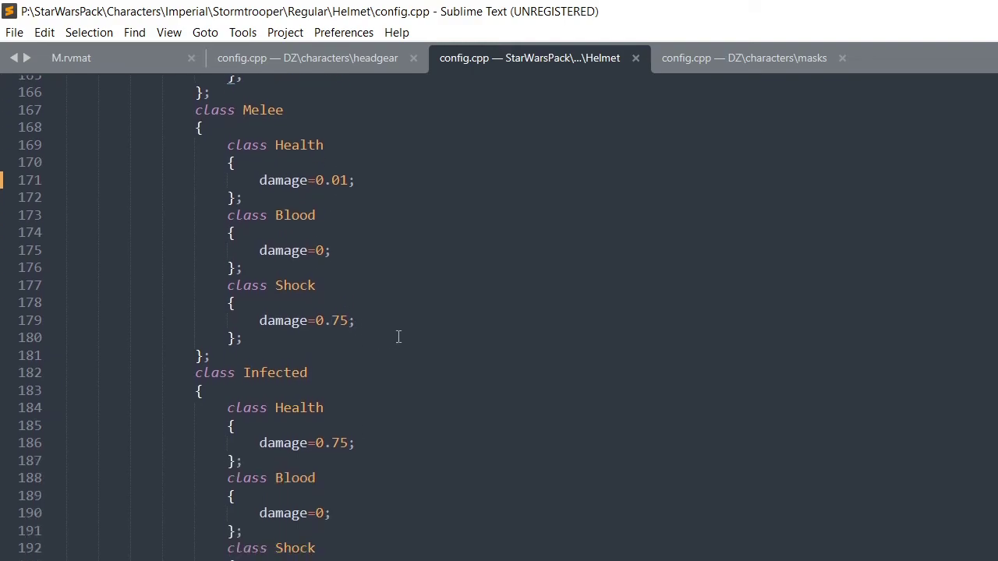
{"action": "scroll", "coordinate": [349, 320], "scroll_direction": "down", "scroll_amount": 1}
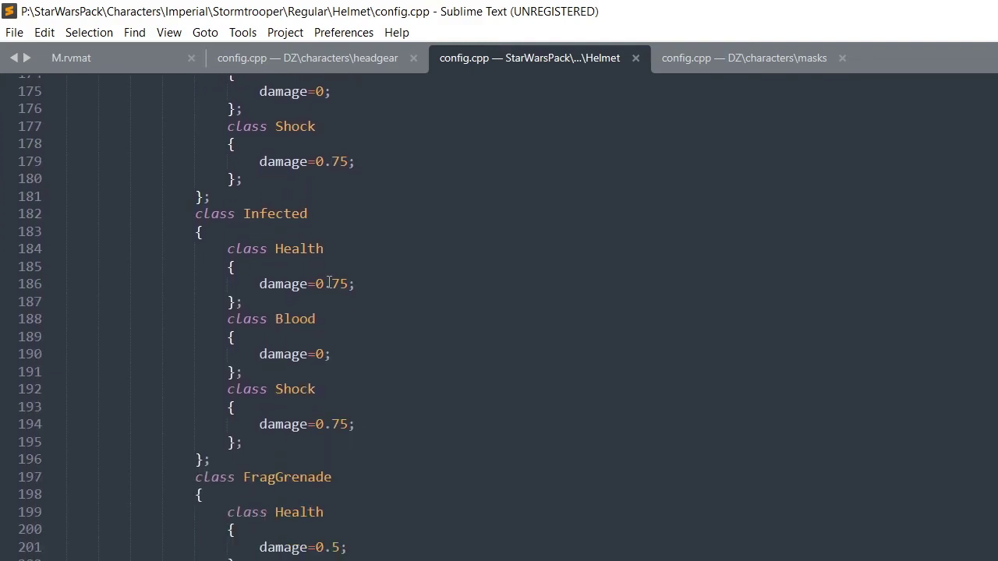
{"action": "left_click_drag", "start_coordinate": [332, 283], "coordinate": [349, 284]}
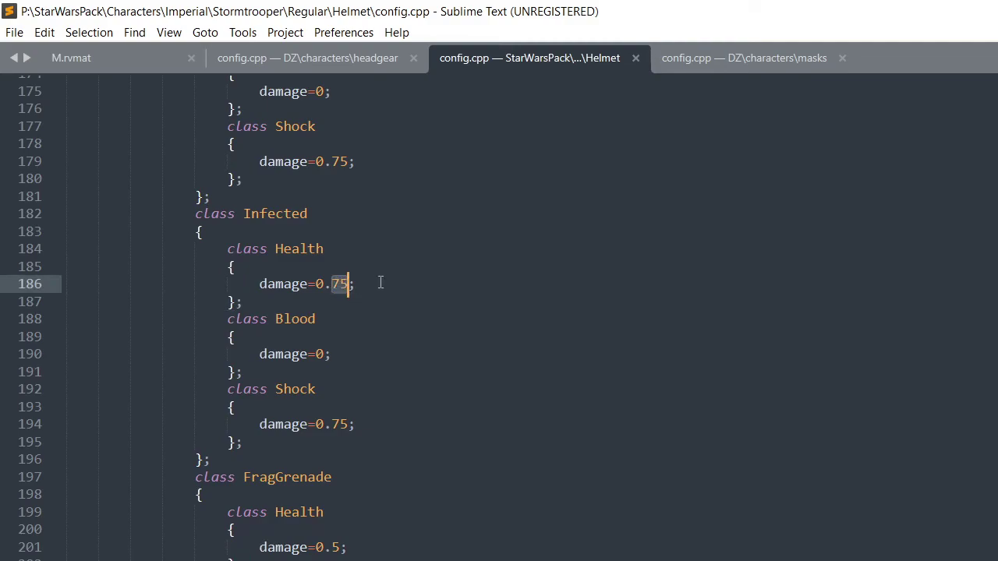
{"action": "key", "text": "BackSpace"}
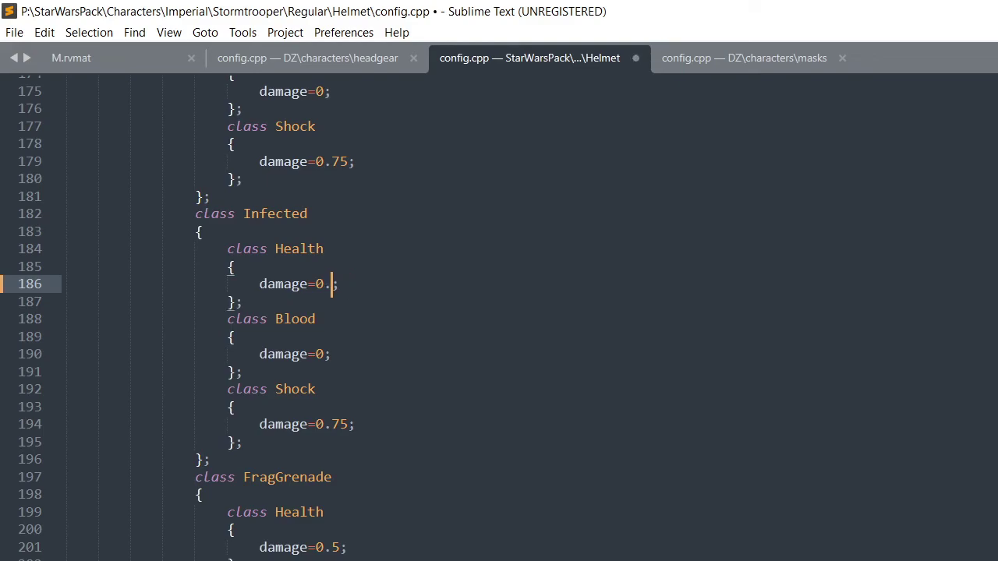
{"action": "type", "text": "01"}
{"action": "key", "text": "ctrl+s"}
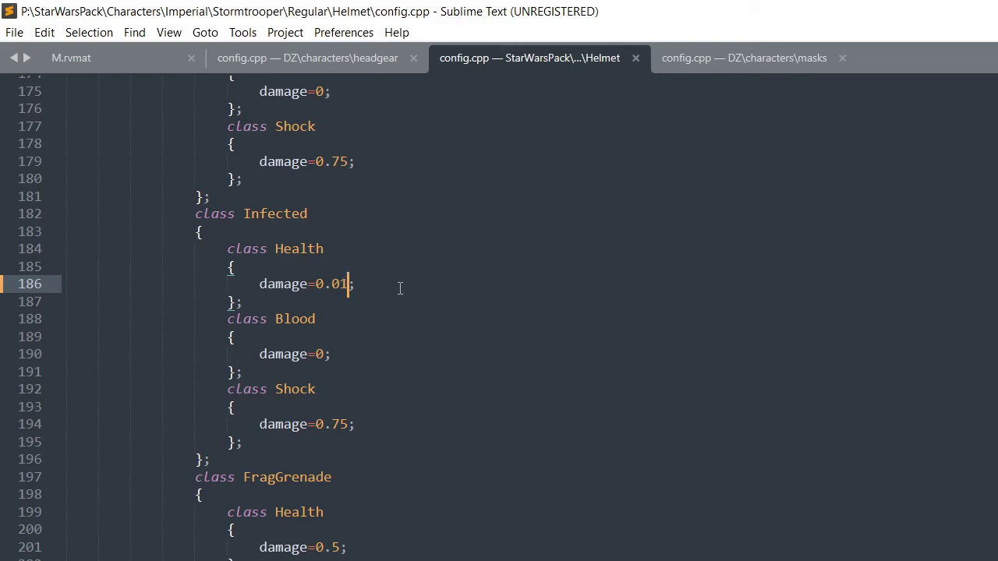
Set the Shock damage in the Infected class to 0.5 and save the file
{"action": "scroll", "coordinate": [396, 293], "scroll_direction": "down", "scroll_amount": 1}
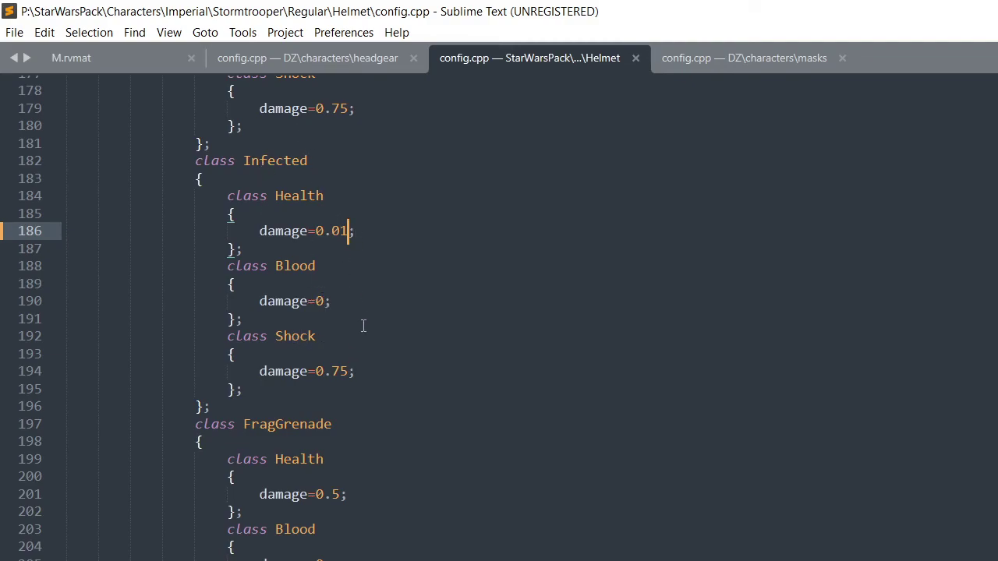
{"action": "scroll", "coordinate": [347, 353], "scroll_direction": "up", "scroll_amount": 1}
{"action": "scroll", "coordinate": [347, 353], "scroll_direction": "up", "scroll_amount": 5}
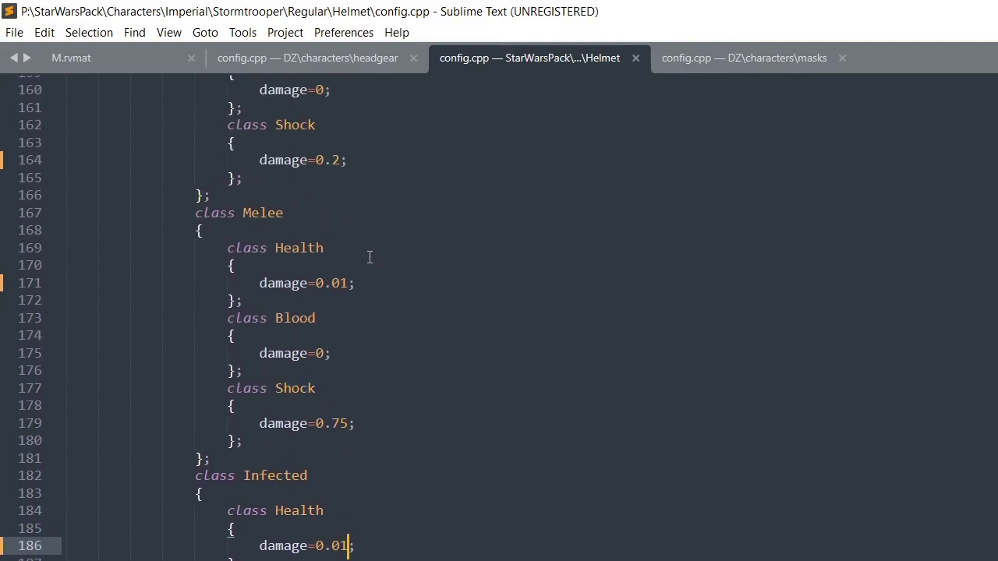
{"action": "scroll", "coordinate": [345, 409], "scroll_direction": "down", "scroll_amount": 3}
{"action": "scroll", "coordinate": [363, 394], "scroll_direction": "down", "scroll_amount": 1}
{"action": "left_click_drag", "start_coordinate": [334, 474], "coordinate": [345, 473]}
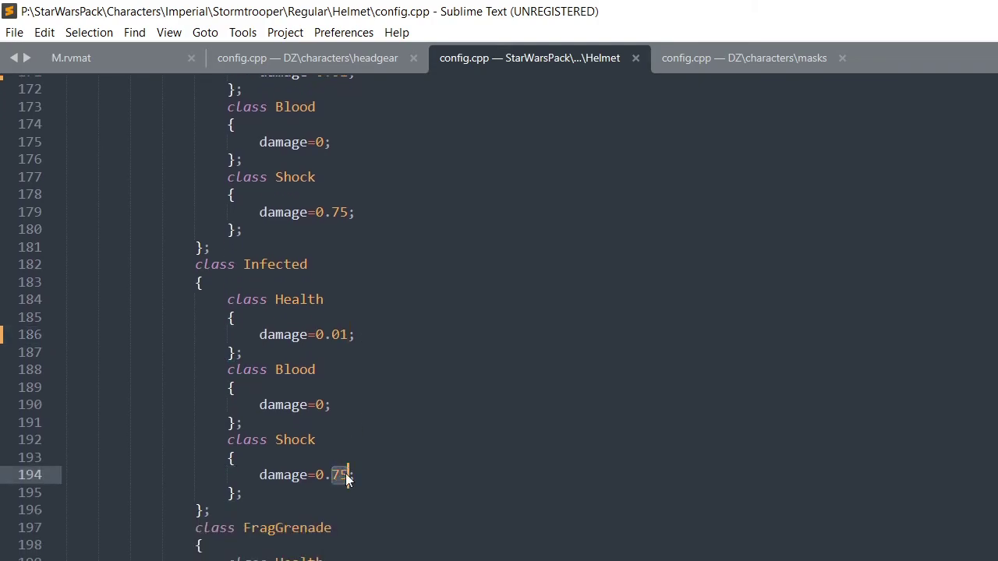
{"action": "type", "text": "5"}
{"action": "key", "text": "ctrl+s"}
Set the FragGrenade class's Health damage to 0.01 and Shock damage to 0.1, and save the file
{"action": "scroll", "coordinate": [493, 413], "scroll_direction": "down", "scroll_amount": 3}
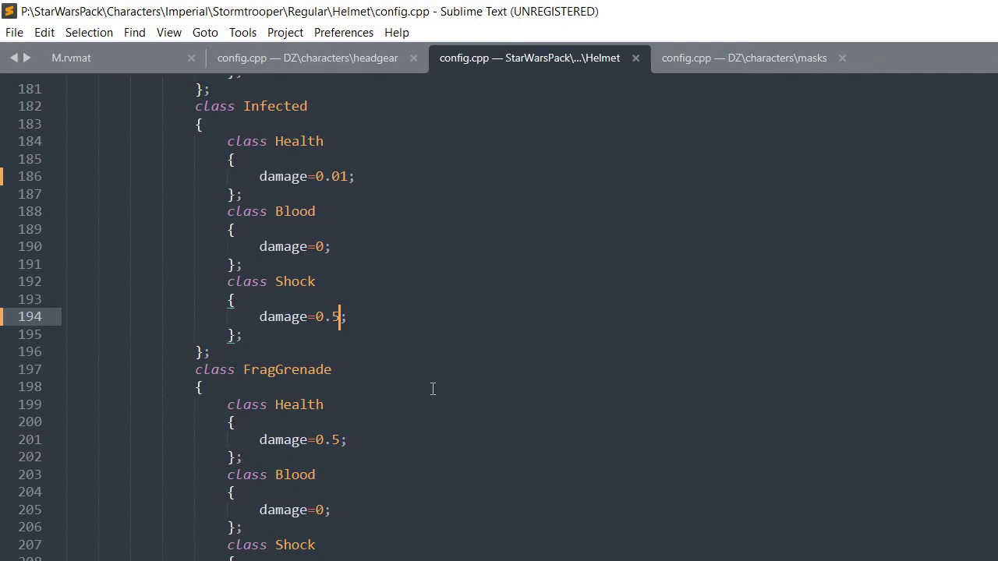
{"action": "double_click", "coordinate": [334, 438]}
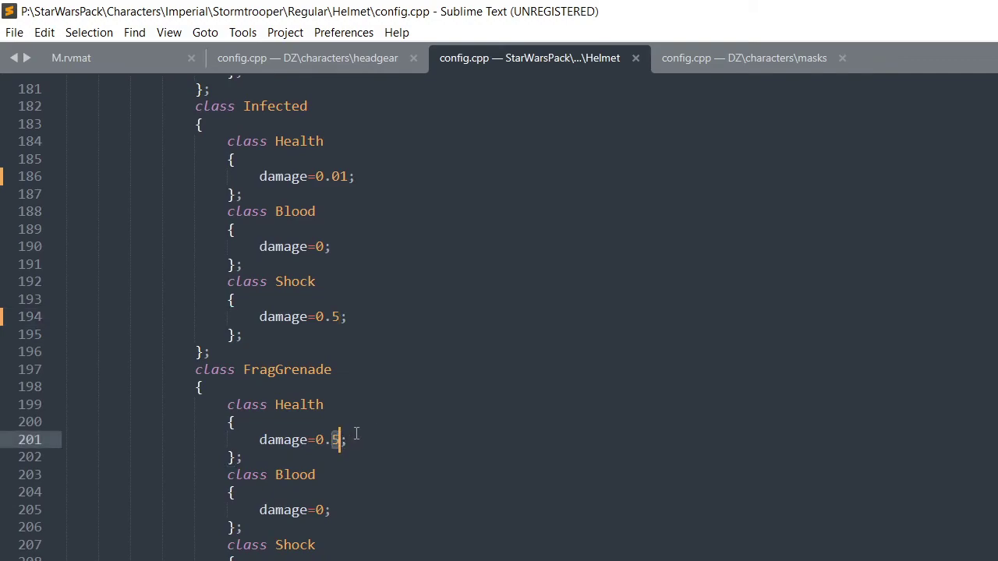
{"action": "type", "text": "01"}
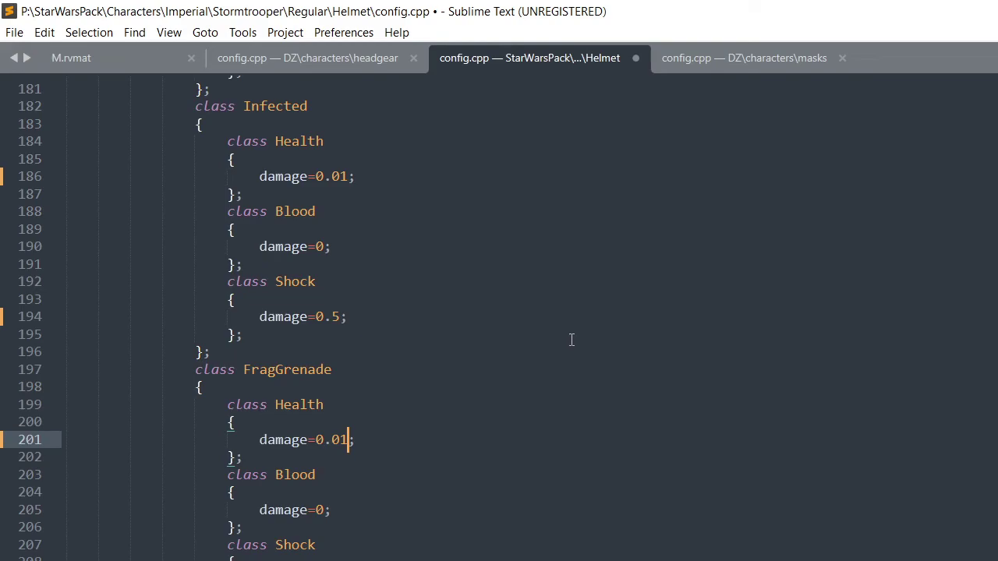
{"action": "scroll", "coordinate": [436, 467], "scroll_direction": "down", "scroll_amount": 1}
{"action": "double_click", "coordinate": [335, 522]}
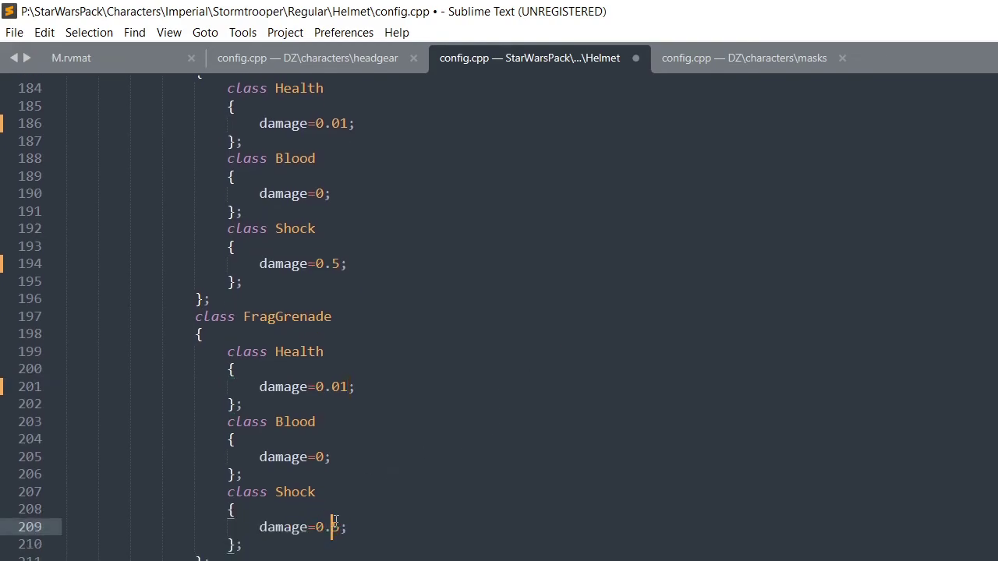
{"action": "key", "text": "BackSpace"}
{"action": "type", "text": "0"}
{"action": "key", "text": "BackSpace"}
{"action": "type", "text": "1"}
{"action": "key", "text": "ctrl+s"}
Copy the soundVoiceType="gasmask" and soundVoicePriority=5 lines from the masks config over the lines following AnimEvents in the helmet config
{"action": "scroll", "coordinate": [483, 405], "scroll_direction": "down", "scroll_amount": 9}
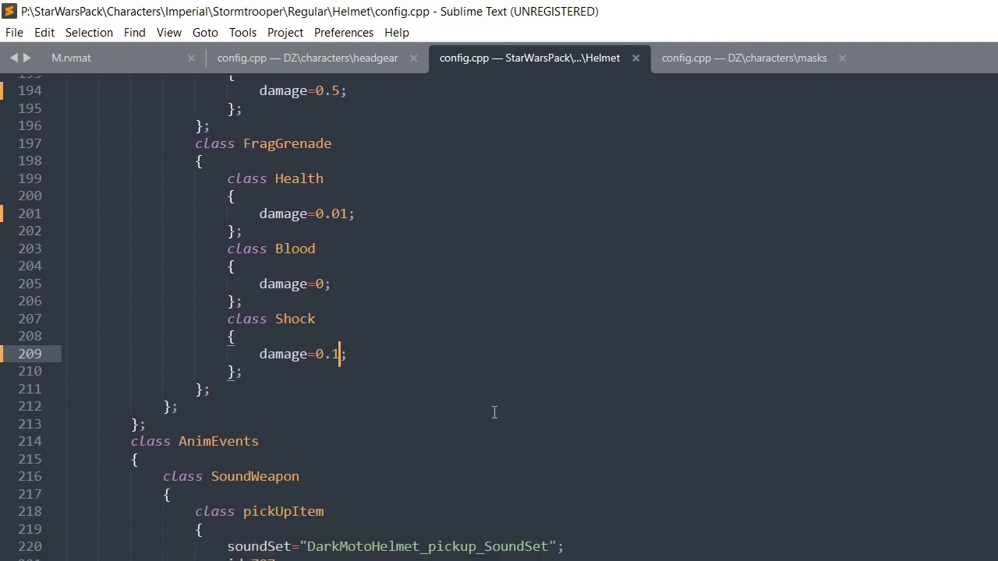
{"action": "left_click", "coordinate": [729, 70]}
{"action": "left_click_drag", "start_coordinate": [316, 415], "coordinate": [139, 397]}
{"action": "key", "text": "ctrl+c"}
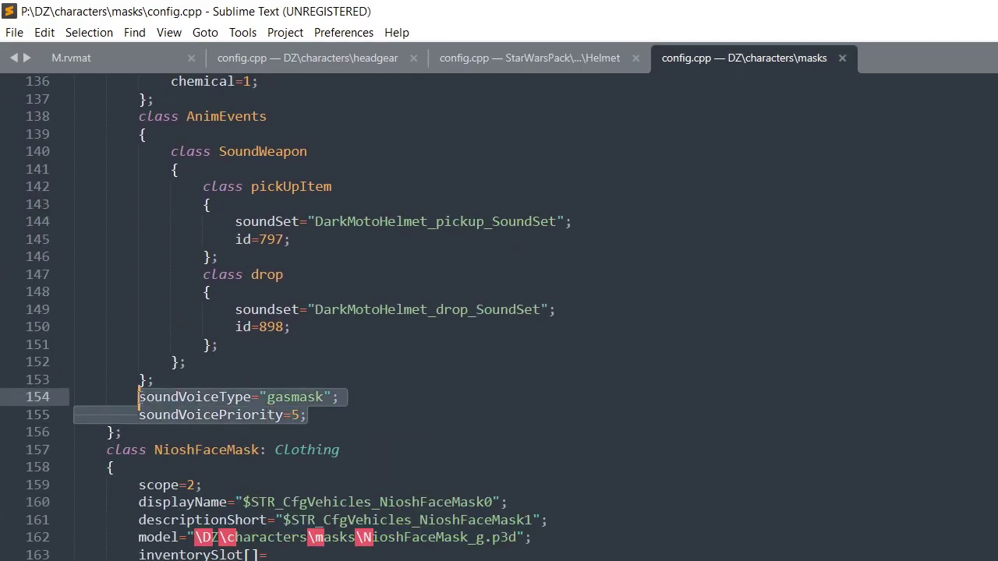
{"action": "left_click", "coordinate": [562, 62]}
{"action": "left_click_drag", "start_coordinate": [308, 439], "coordinate": [132, 421]}
{"action": "key", "text": "ctrl+v"}
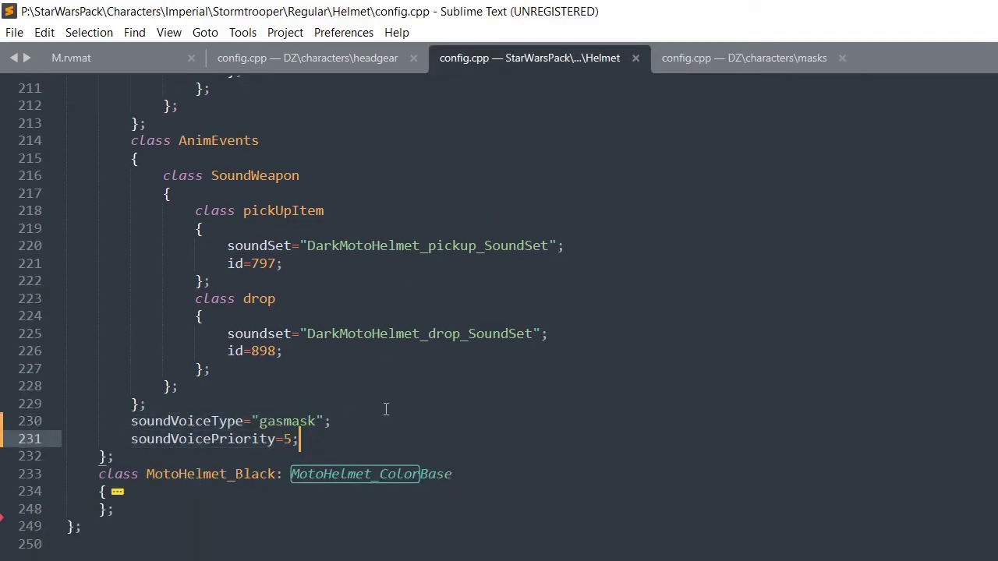
Collapse the SWP_IMP_ST_Helmet1 class body, rename the class to SWP_IMP_ST_Helmet1_BaseColor, and save the file
{"action": "scroll", "coordinate": [290, 385], "scroll_direction": "up", "scroll_amount": 20}
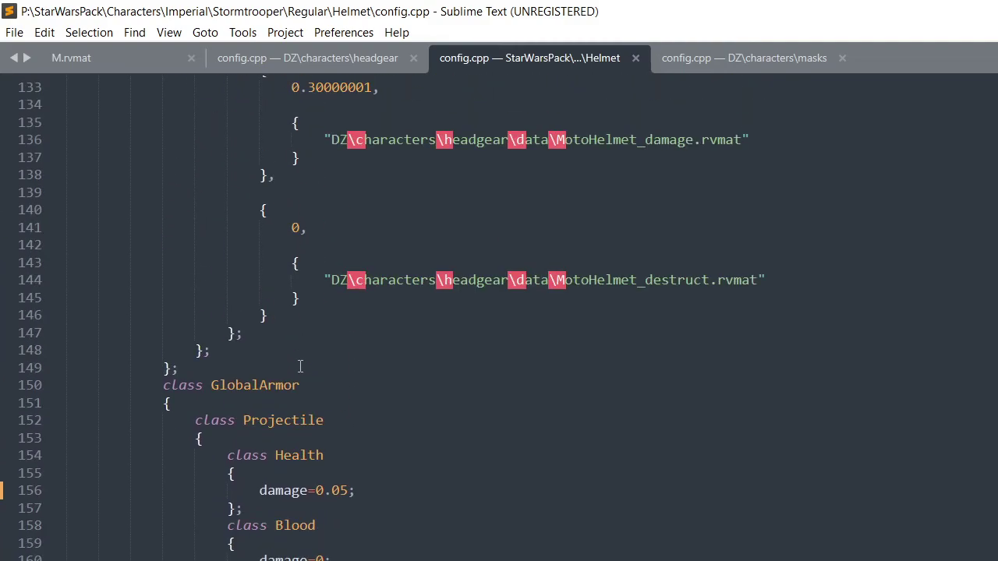
{"action": "scroll", "coordinate": [299, 367], "scroll_direction": "up", "scroll_amount": 20}
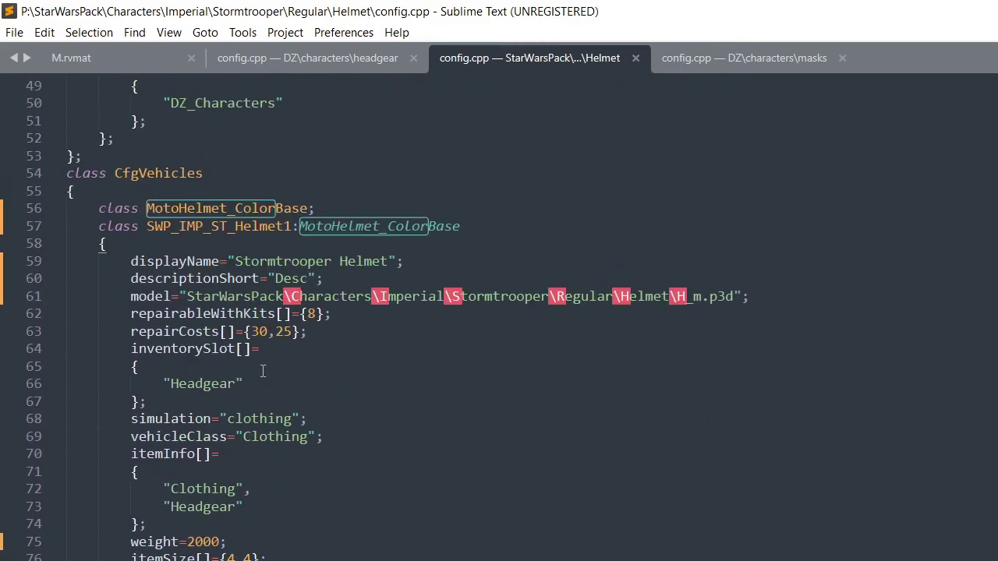
{"action": "left_click", "coordinate": [51, 401]}
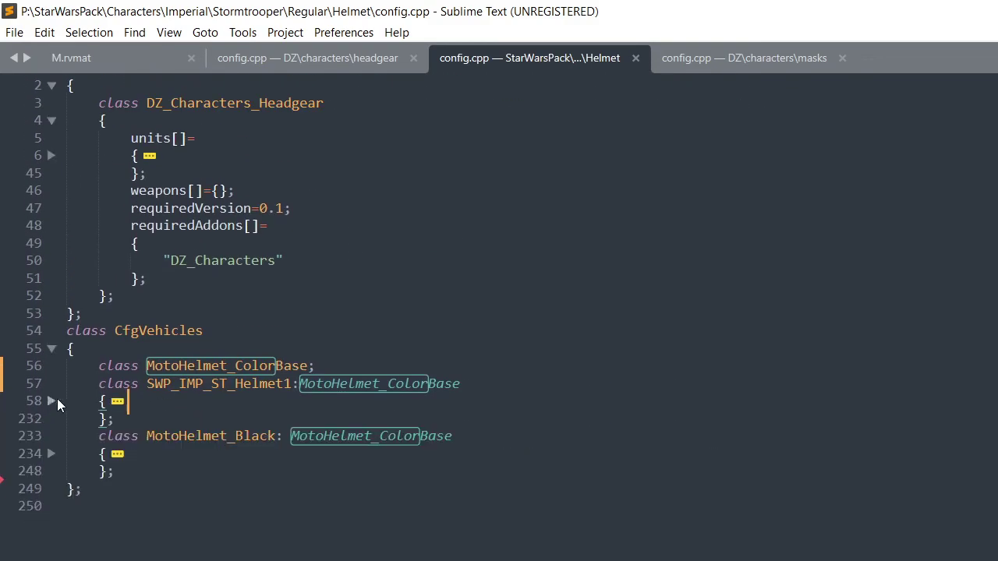
{"action": "scroll", "coordinate": [332, 388], "scroll_direction": "down", "scroll_amount": 2}
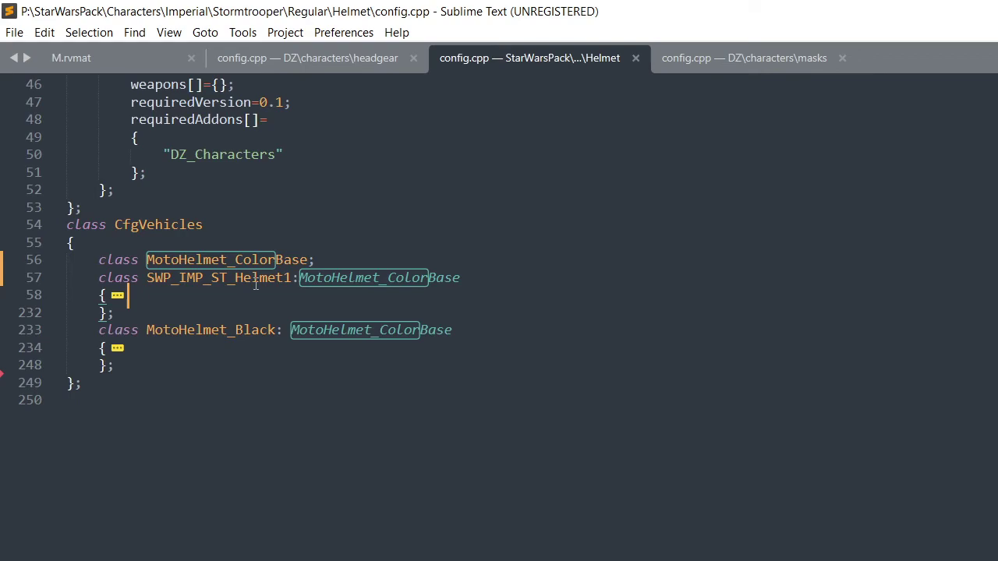
{"action": "left_click", "coordinate": [290, 278]}
{"action": "type", "text": "_Иф"}
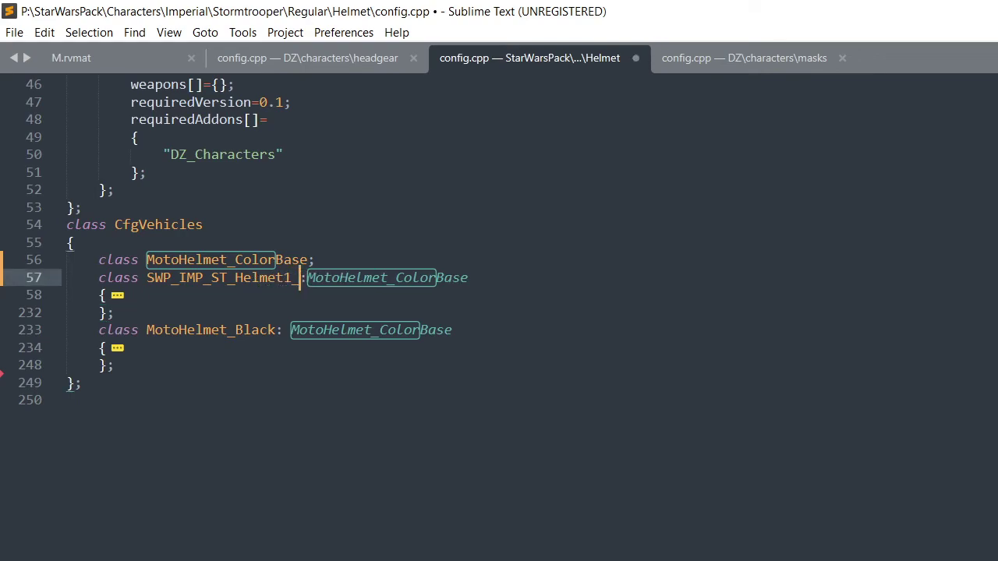
{"action": "type", "text": "д"}
{"action": "key", "text": "BackSpace"}
{"action": "key", "text": "BackSpace"}
{"action": "key", "text": "BackSpace"}
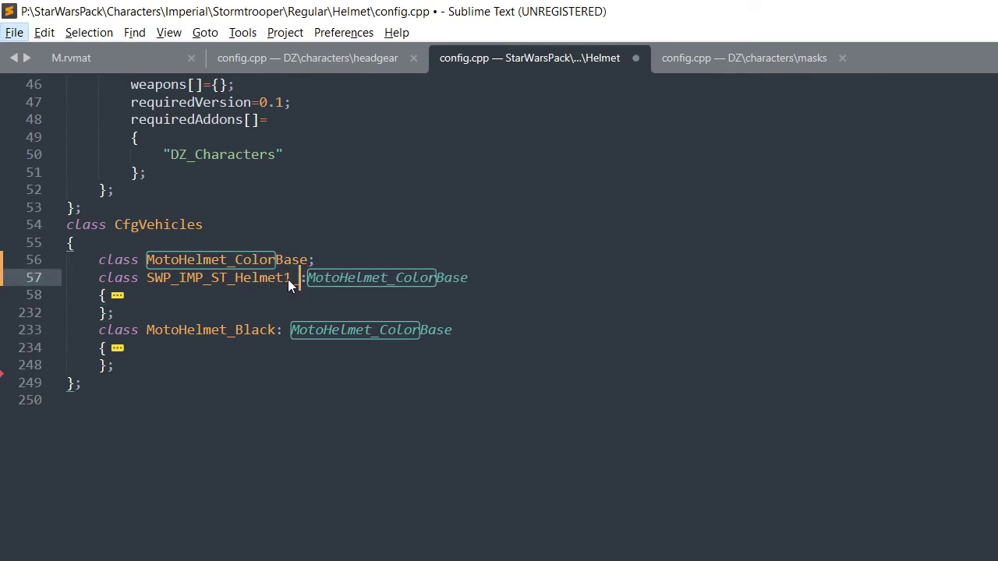
{"action": "type", "text": "asa"}
{"action": "key", "text": "BackSpace"}
{"action": "key", "text": "BackSpace"}
{"action": "key", "text": "BackSpace"}
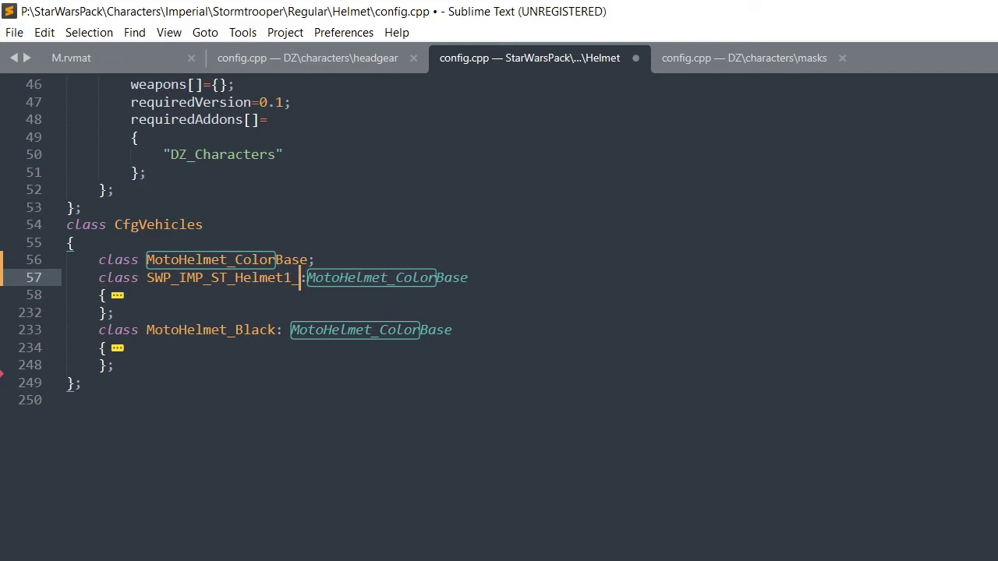
{"action": "type", "text": "Base"}
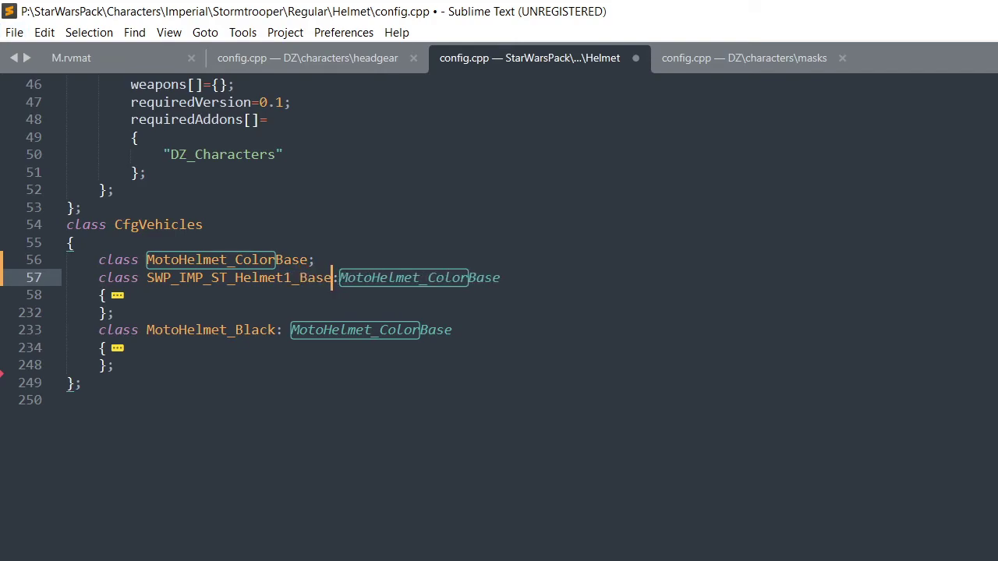
{"action": "type", "text": "Color"}
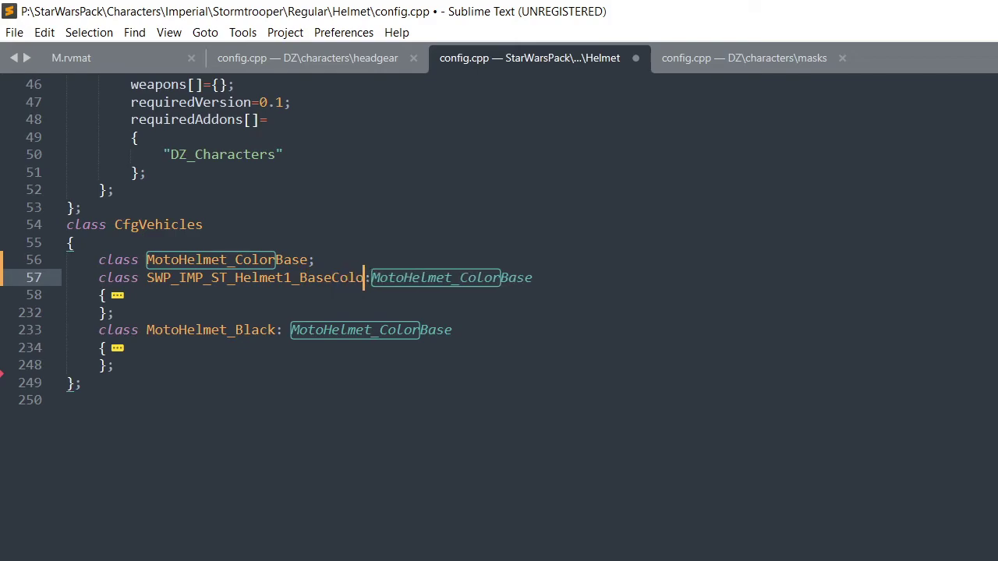
{"action": "key", "text": "ctrl+s"}
Copy the SWP_IMP_ST_Helmet1_BaseColor class name over the parent class of MotoHelmet_Black
{"action": "left_click_drag", "start_coordinate": [146, 278], "coordinate": [369, 284]}
{"action": "key", "text": "ctrl+c"}
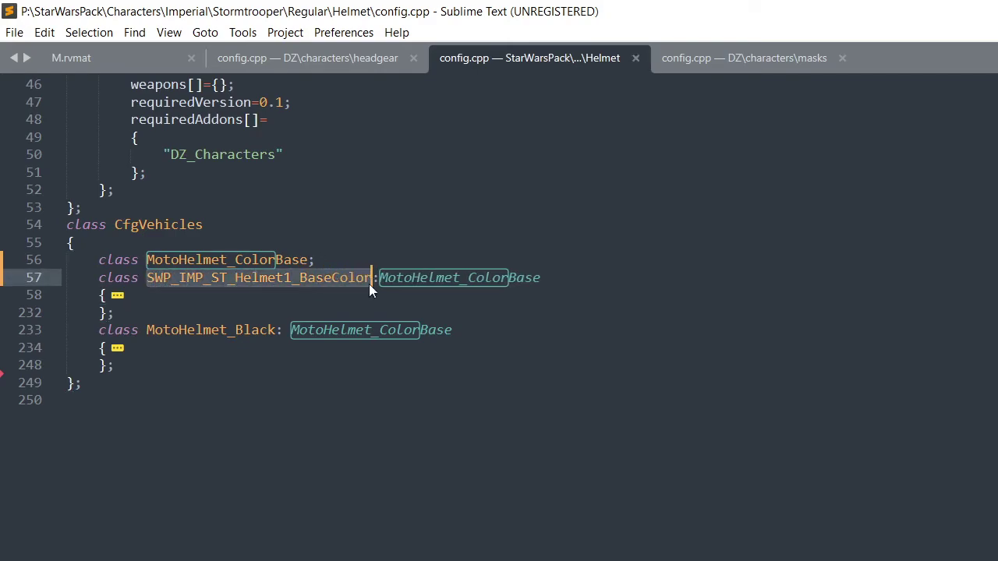
{"action": "left_click", "coordinate": [458, 345]}
{"action": "left_click_drag", "start_coordinate": [146, 329], "coordinate": [268, 329]}
{"action": "left_click_drag", "start_coordinate": [474, 330], "coordinate": [147, 330]}
{"action": "key", "text": "ctrl+v"}
{"action": "key", "text": "ctrl+v"}
Rename the derived class that inherits from SWP_IMP_ST_Helmet1_BaseColor to SWP_IMP_ST_Helmet1_White
{"action": "mouse_move", "coordinate": [215, 328]}
{"action": "key", "text": "ctrl+BackSpace"}
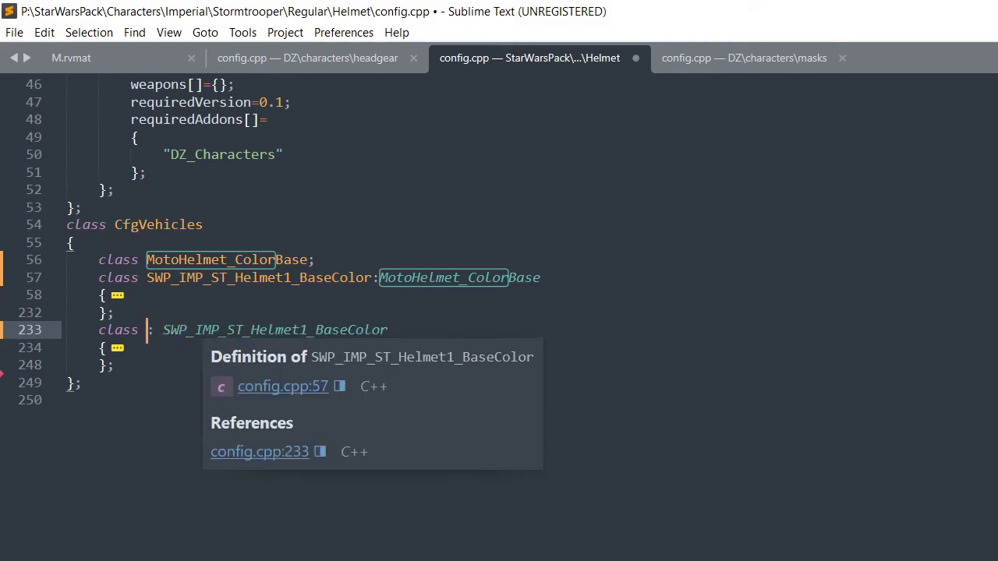
{"action": "key", "text": "ctrl+v"}
{"action": "key", "text": "BackSpace"}
{"action": "key", "text": "BackSpace"}
{"action": "key", "text": "BackSpace"}
{"action": "key", "text": "BackSpace"}
{"action": "key", "text": "BackSpace"}
{"action": "key", "text": "BackSpace"}
{"action": "key", "text": "BackSpace"}
{"action": "key", "text": "BackSpace"}
{"action": "key", "text": "BackSpace"}
{"action": "type", "text": "White"}
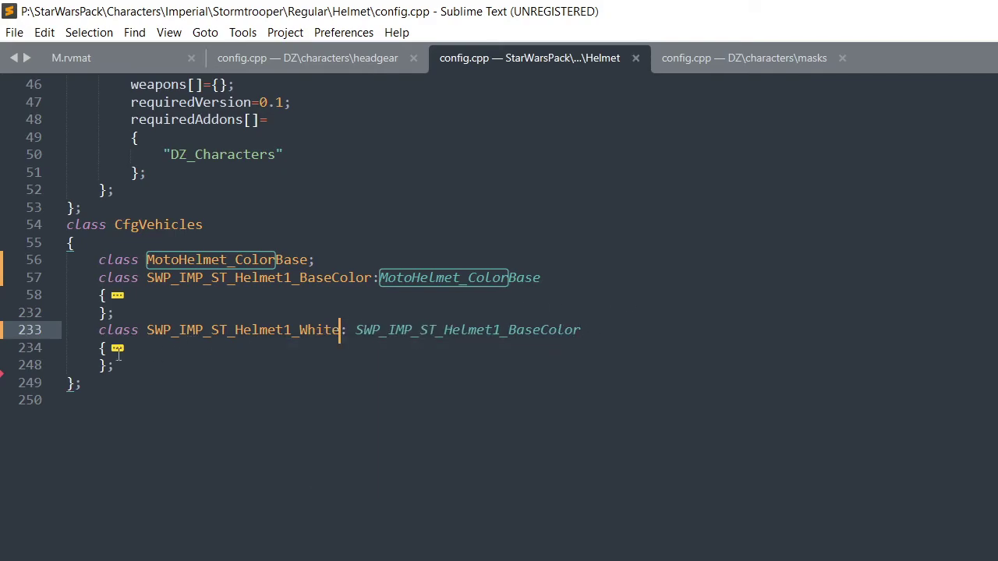
Expand the SWP_IMP_ST_Helmet1_White class, set its color to "White", and save the file
{"action": "left_click", "coordinate": [51, 349]}
{"action": "scroll", "coordinate": [206, 347], "scroll_direction": "down", "scroll_amount": 1}
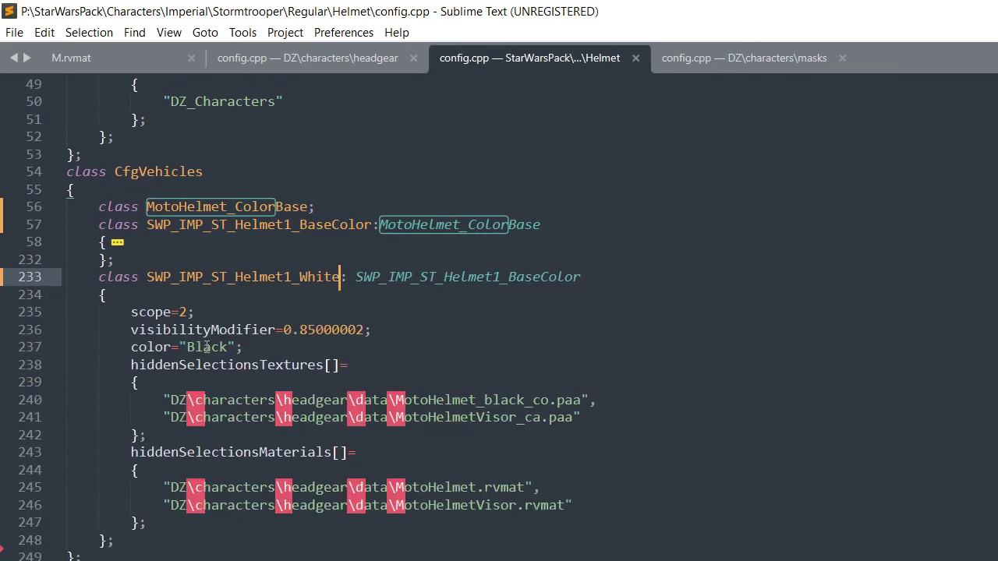
{"action": "double_click", "coordinate": [206, 347]}
{"action": "type", "text": "Whoi"}
{"action": "key", "text": "BackSpace"}
{"action": "key", "text": "BackSpace"}
{"action": "type", "text": "ite"}
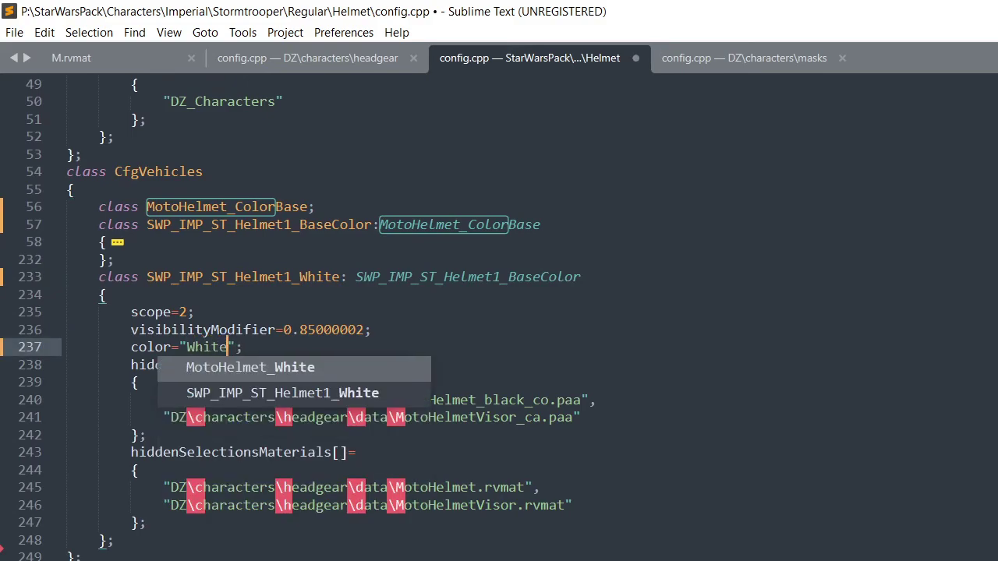
{"action": "key", "text": "ctrl+s"}
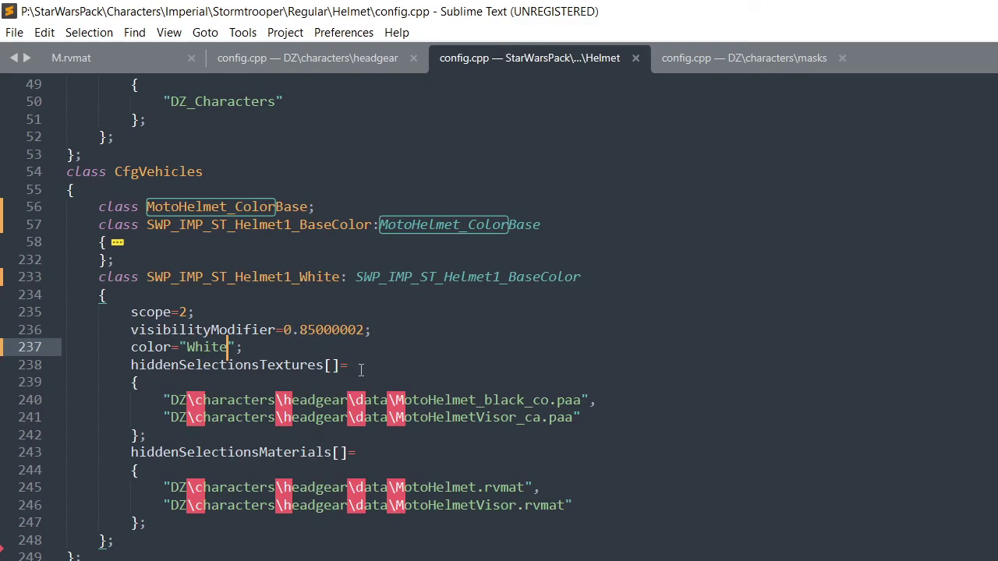
Examine the base class's hiddenSelections and ClothingTypes entries, comparing them with the whole helmet mesh selected in Object Builder
{"action": "left_click", "coordinate": [50, 242]}
{"action": "scroll", "coordinate": [271, 369], "scroll_direction": "down", "scroll_amount": 2}
{"action": "scroll", "coordinate": [270, 370], "scroll_direction": "down", "scroll_amount": 7}
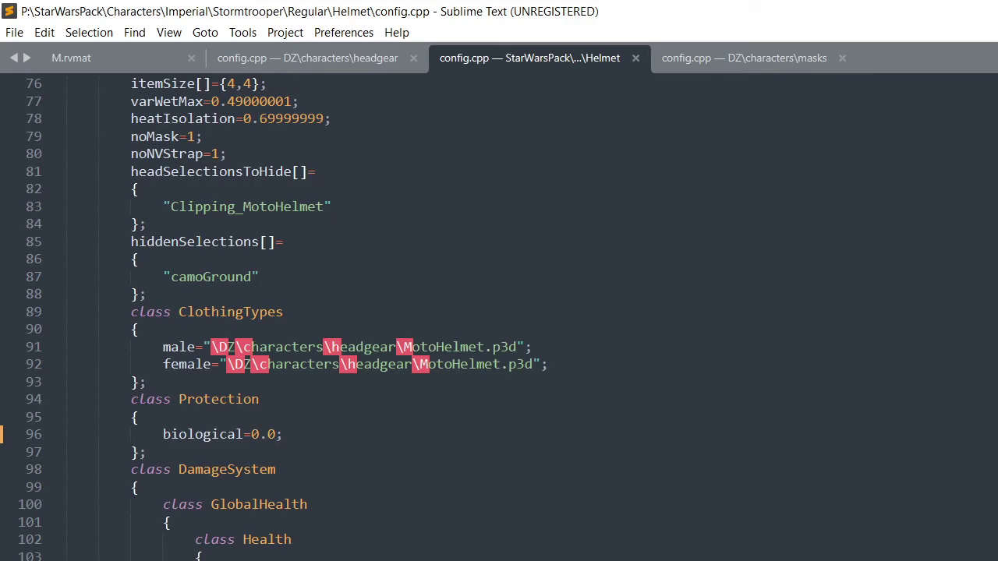
{"action": "key", "text": "alt+Tab"}
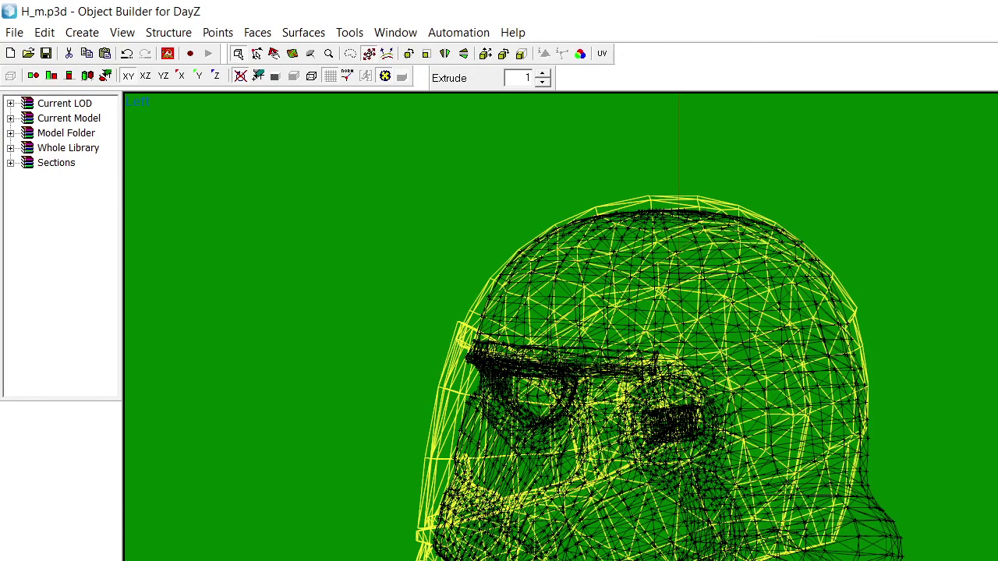
{"action": "key", "text": "ctrl+a"}
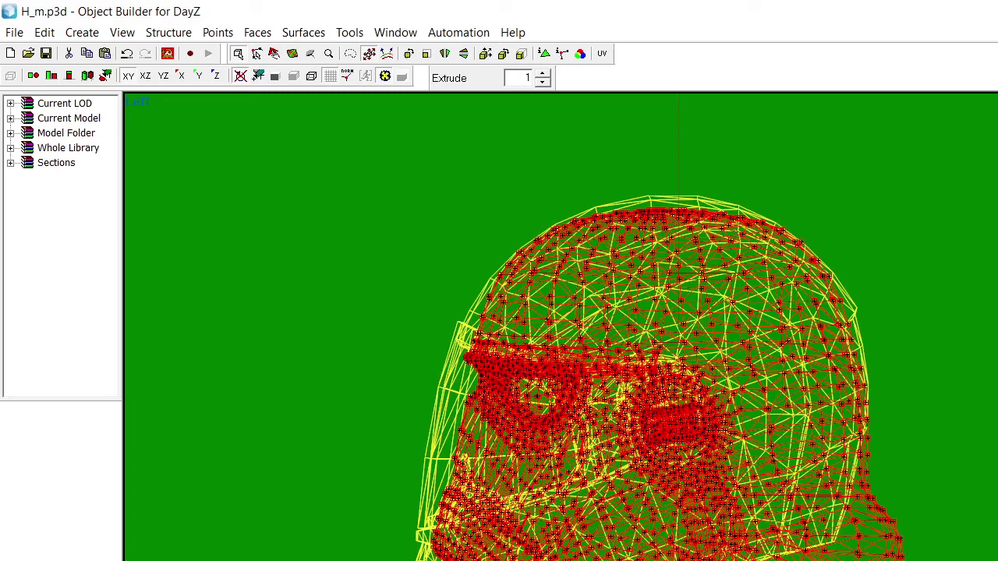
{"action": "key", "text": "alt+Tab"}
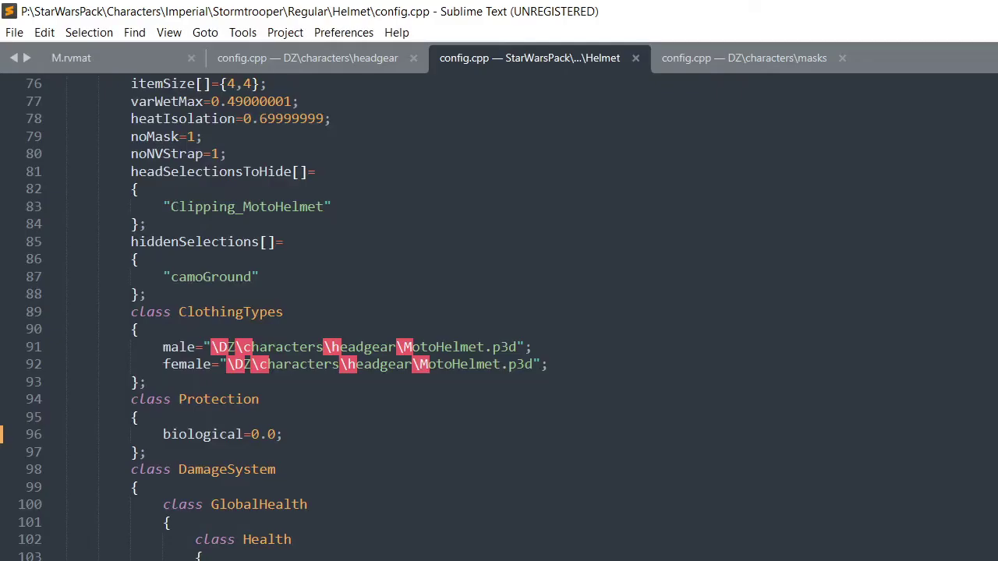
{"action": "key", "text": "alt+Tab"}
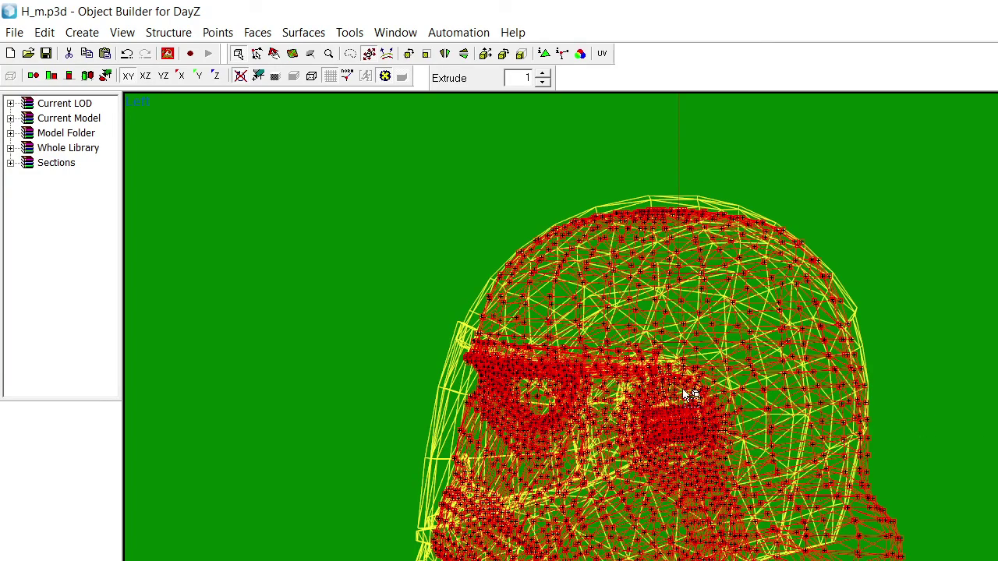
{"action": "key", "text": "alt+Tab"}
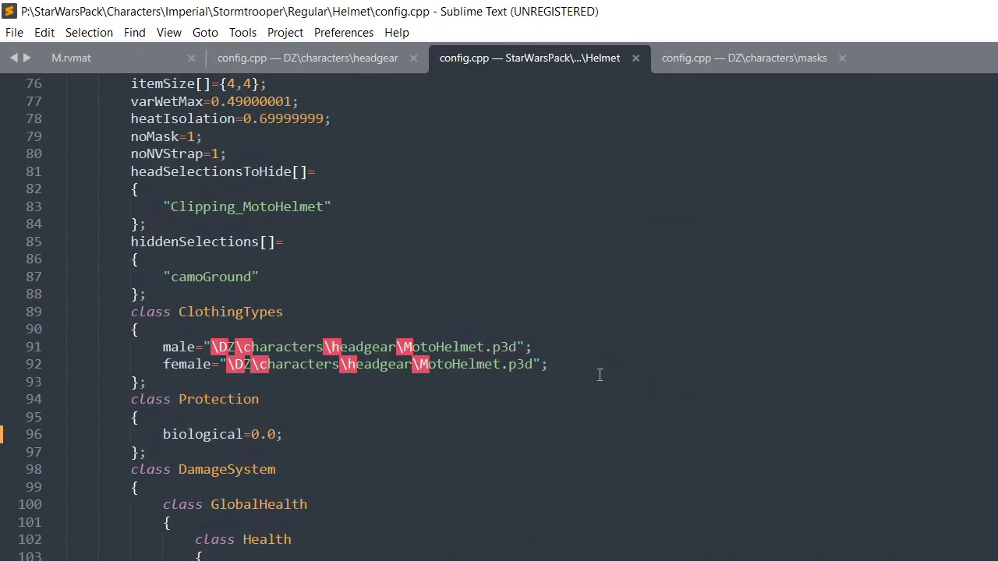
{"action": "scroll", "coordinate": [207, 216], "scroll_direction": "up", "scroll_amount": 3}
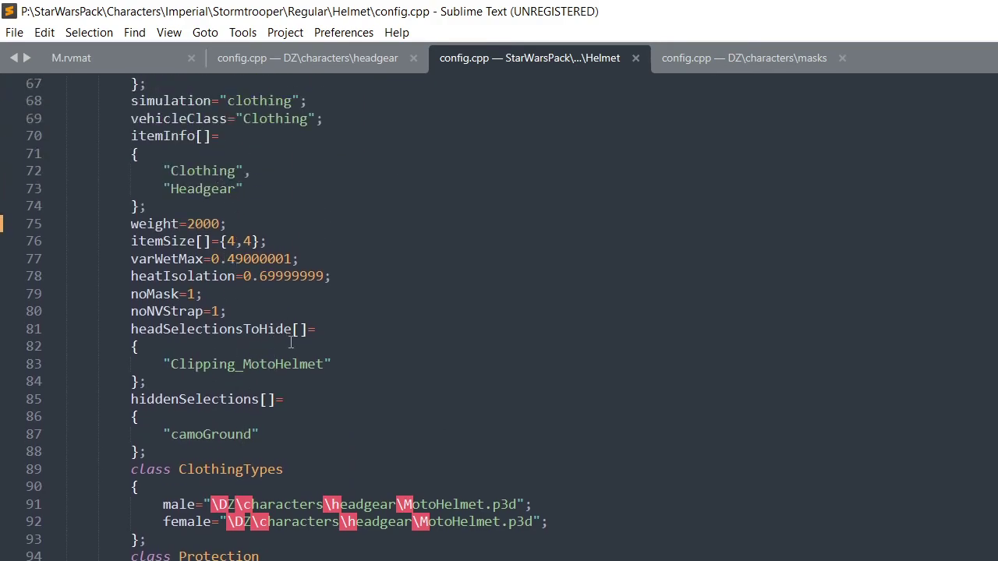
{"action": "scroll", "coordinate": [335, 417], "scroll_direction": "down", "scroll_amount": 1}
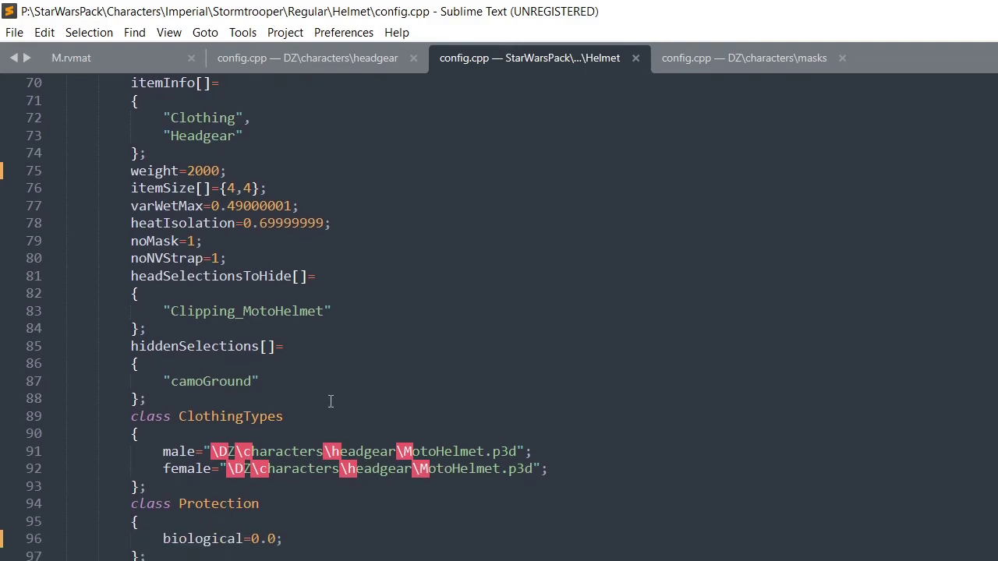
Change the model file name at the end of the base class's model path to H_G.p3d
{"action": "scroll", "coordinate": [308, 388], "scroll_direction": "up", "scroll_amount": 8}
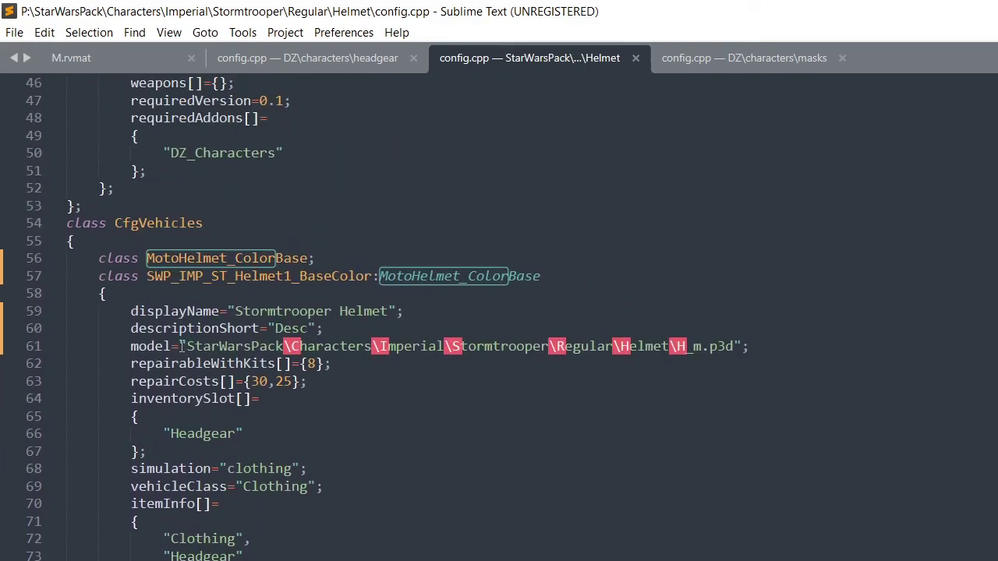
{"action": "left_click_drag", "start_coordinate": [182, 346], "coordinate": [334, 363]}
{"action": "left_click", "coordinate": [678, 348]}
{"action": "left_click", "coordinate": [702, 348]}
{"action": "key", "text": "BackSpace"}
{"action": "type", "text": "G"}
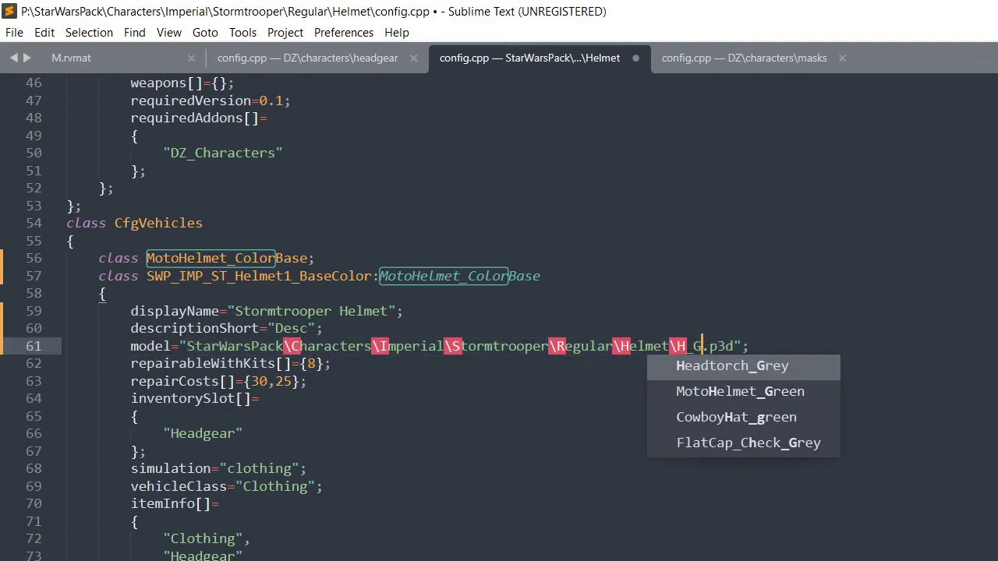
{"action": "key", "text": "Escape"}
Copy the base class's full model path over the male and female paths in ClothingTypes
{"action": "left_click", "coordinate": [741, 348]}
{"action": "left_click", "coordinate": [182, 346], "text": "shift"}
{"action": "key", "text": "ctrl+c"}
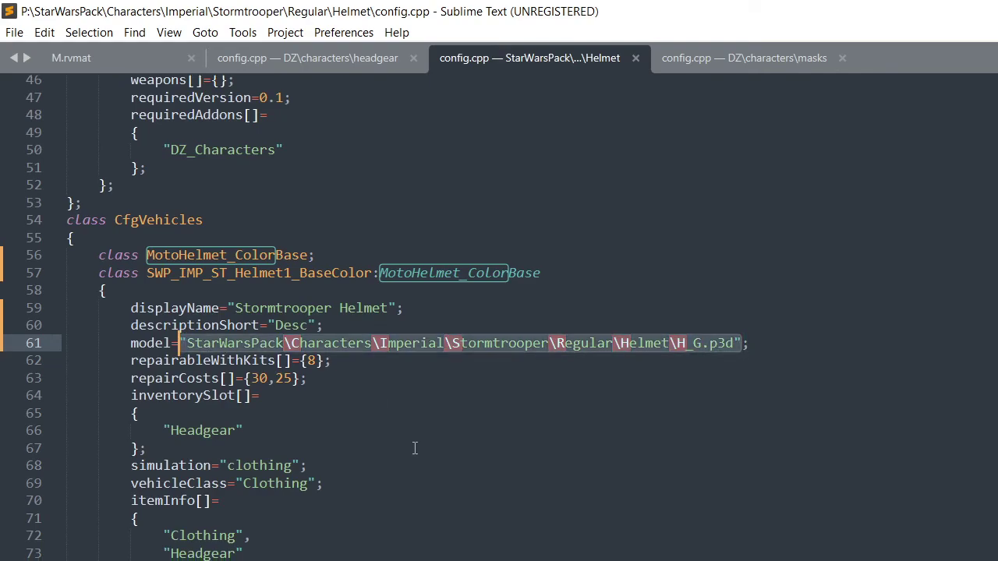
{"action": "scroll", "coordinate": [295, 441], "scroll_direction": "down", "scroll_amount": 10}
{"action": "left_click", "coordinate": [202, 346]}
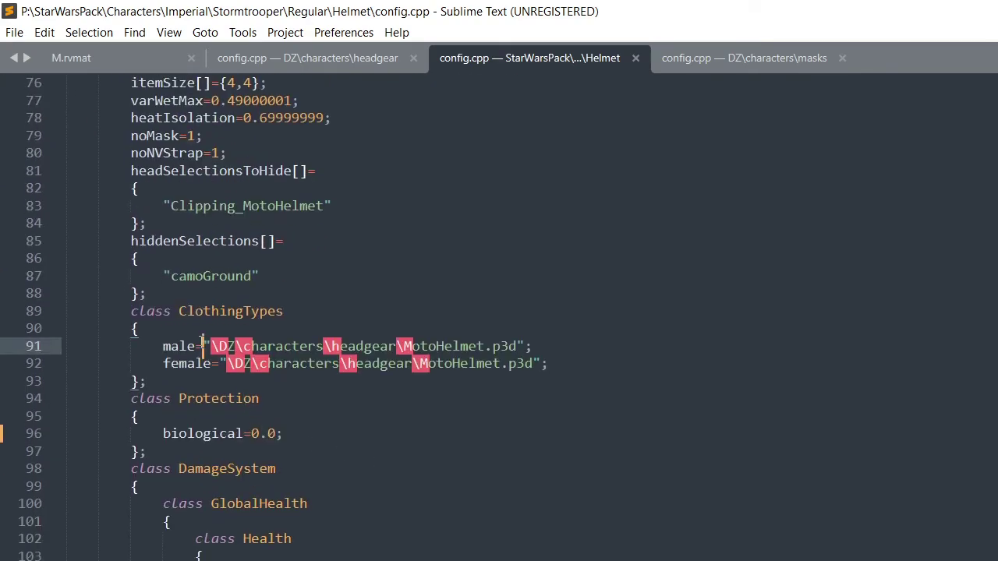
{"action": "left_click", "coordinate": [526, 346], "text": "shift"}
{"action": "key", "text": "ctrl+v"}
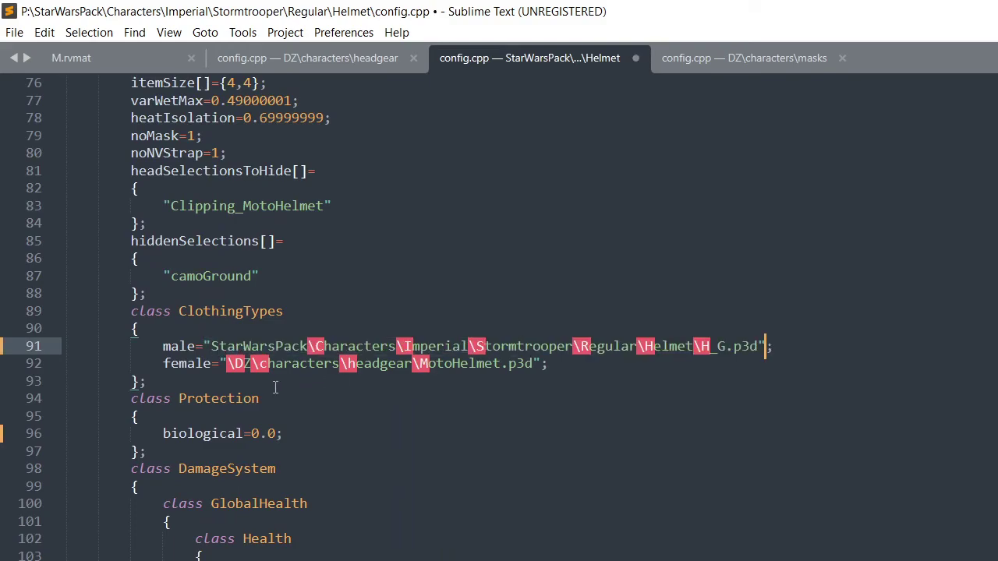
{"action": "left_click", "coordinate": [221, 363]}
{"action": "left_click", "coordinate": [538, 363], "text": "shift"}
{"action": "key", "text": "ctrl+v"}
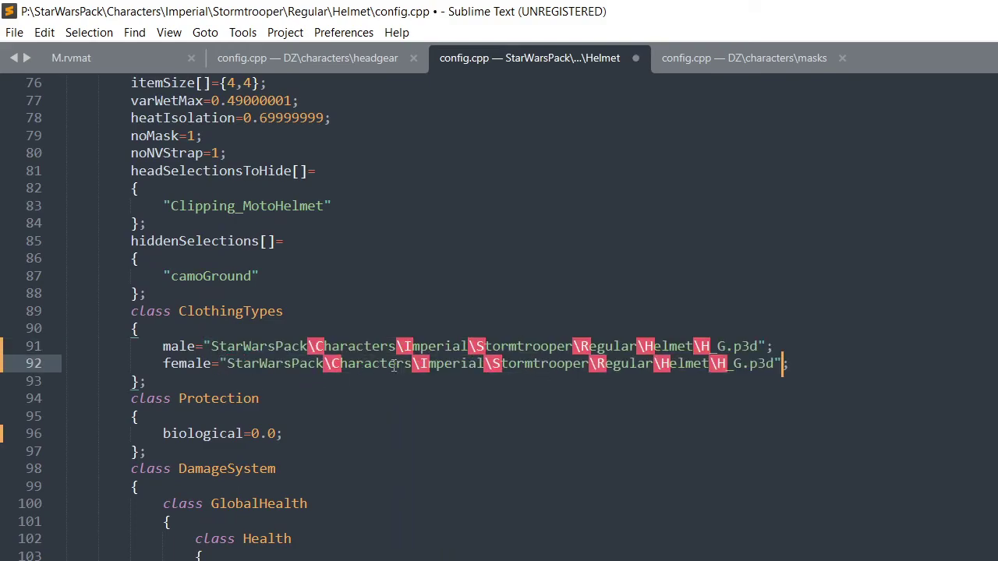
Change the file name in both the male and female ClothingTypes paths to H_m.p3d, and save the file
{"action": "left_click", "coordinate": [743, 363]}
{"action": "key", "text": "BackSpace"}
{"action": "type", "text": "m"}
{"action": "left_click", "coordinate": [726, 346]}
{"action": "key", "text": "BackSpace"}
{"action": "type", "text": "m"}
{"action": "key", "text": "super"}
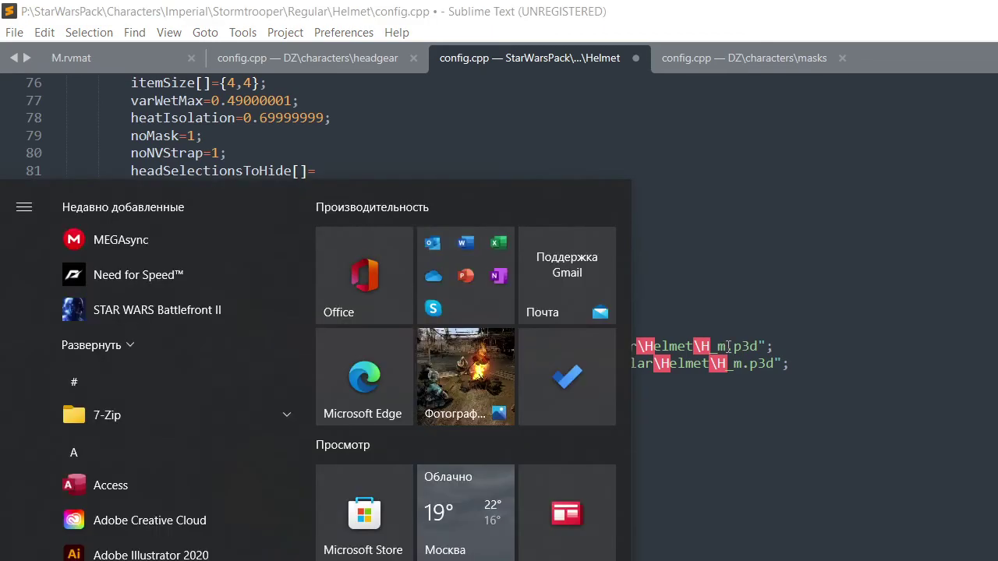
{"action": "left_click", "coordinate": [920, 316]}
{"action": "key", "text": "ctrl+s"}
Delete the MotoHelmetVisor_ca.paa entry and its preceding comma from the white variant's hiddenSelectionsTextures
{"action": "scroll", "coordinate": [373, 315], "scroll_direction": "down", "scroll_amount": 6}
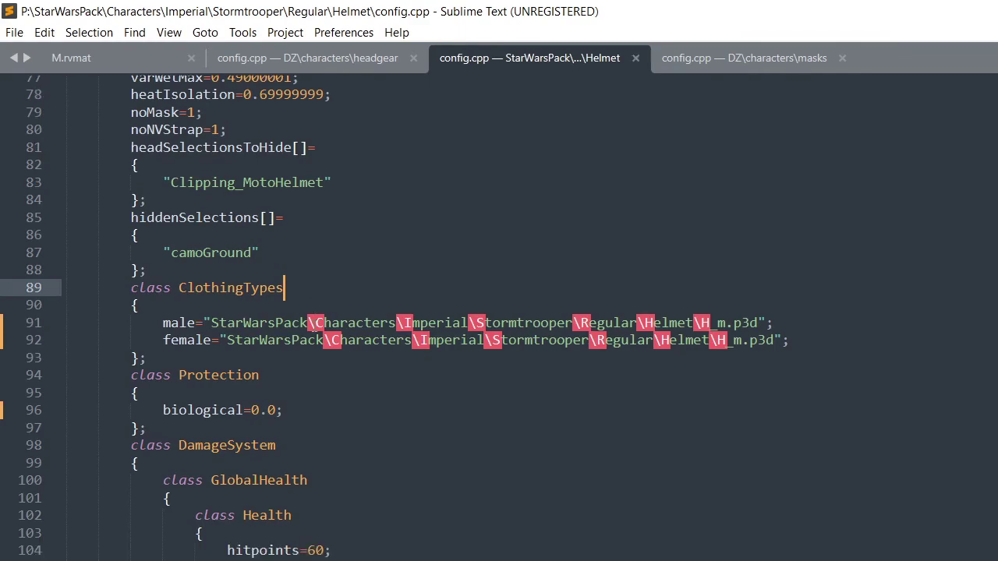
{"action": "scroll", "coordinate": [313, 311], "scroll_direction": "down", "scroll_amount": 20}
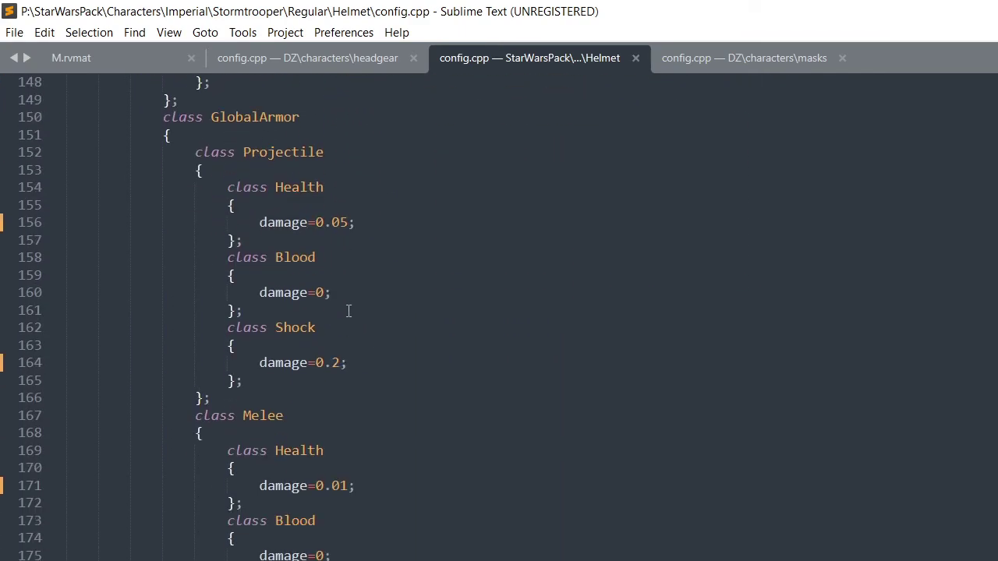
{"action": "scroll", "coordinate": [348, 310], "scroll_direction": "down", "scroll_amount": 4}
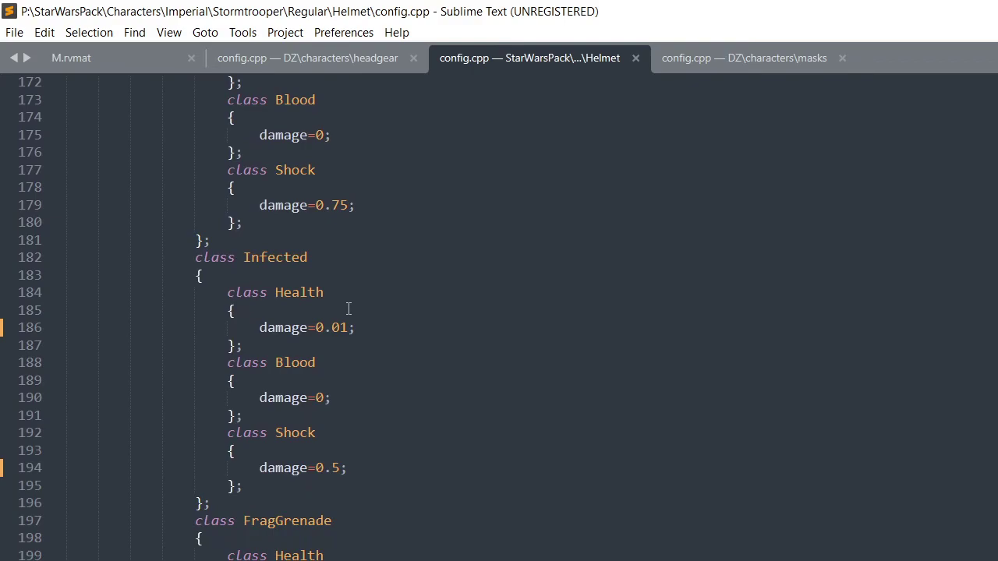
{"action": "scroll", "coordinate": [348, 310], "scroll_direction": "down", "scroll_amount": 4}
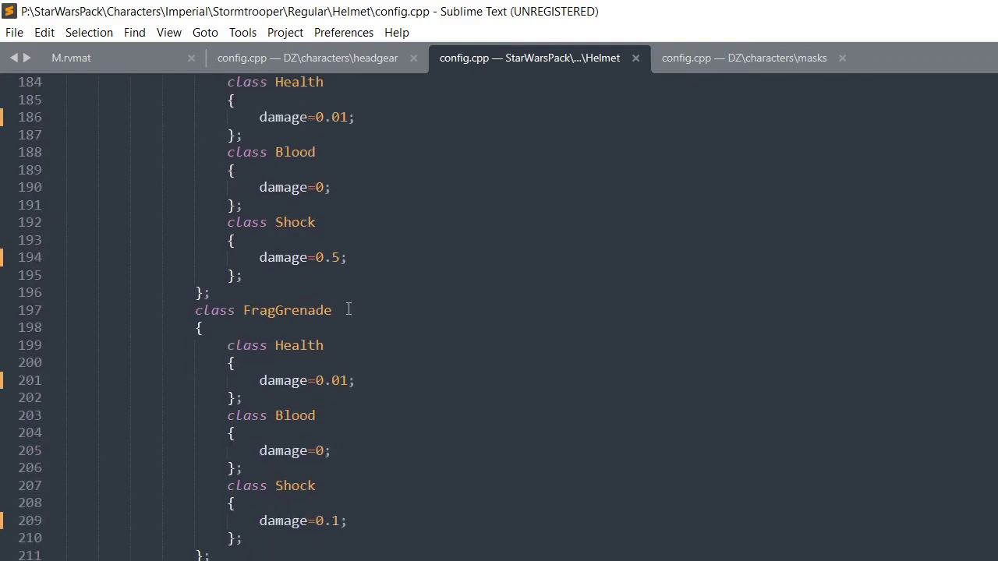
{"action": "scroll", "coordinate": [349, 309], "scroll_direction": "down", "scroll_amount": 10}
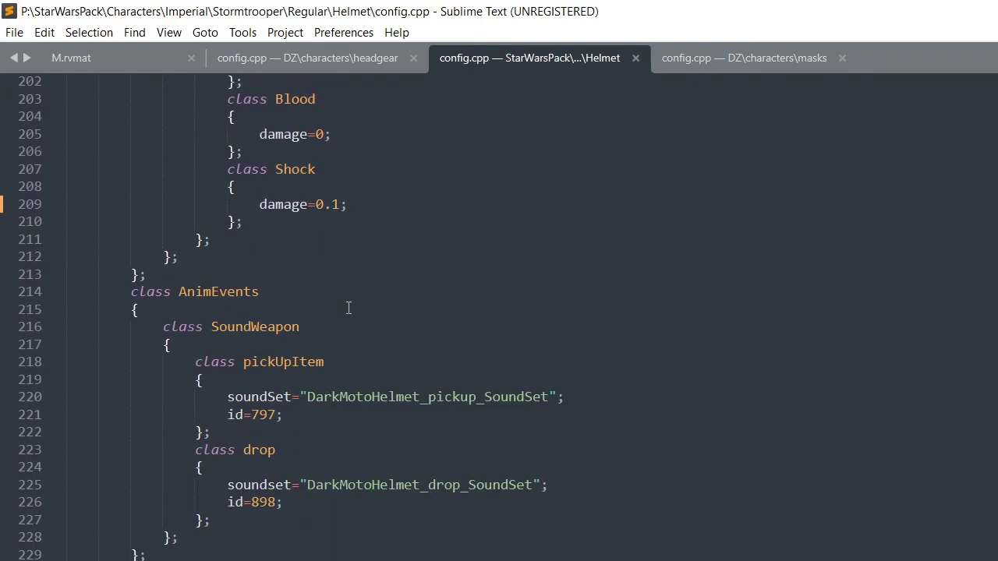
{"action": "scroll", "coordinate": [339, 317], "scroll_direction": "down", "scroll_amount": 1}
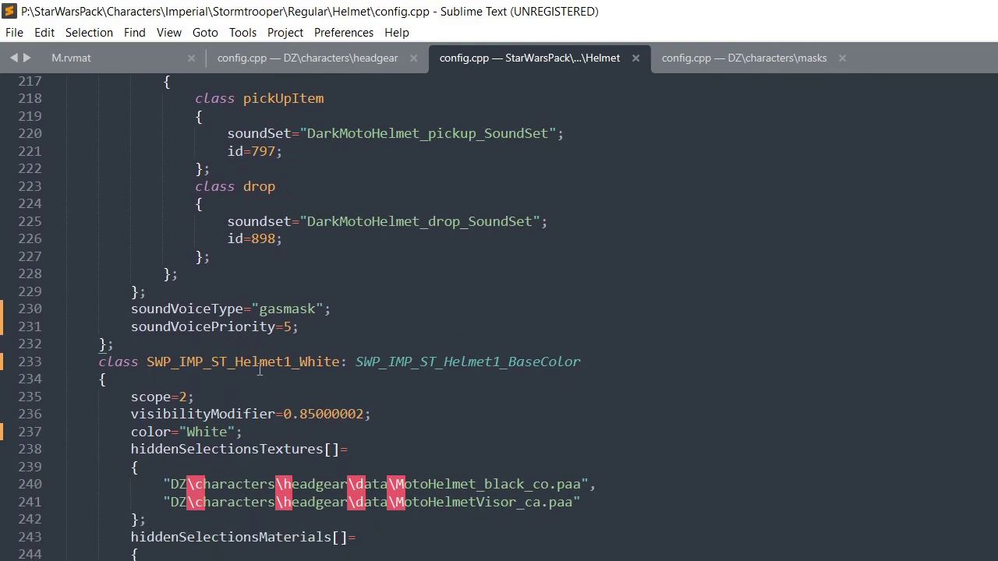
{"action": "scroll", "coordinate": [319, 381], "scroll_direction": "down", "scroll_amount": 2}
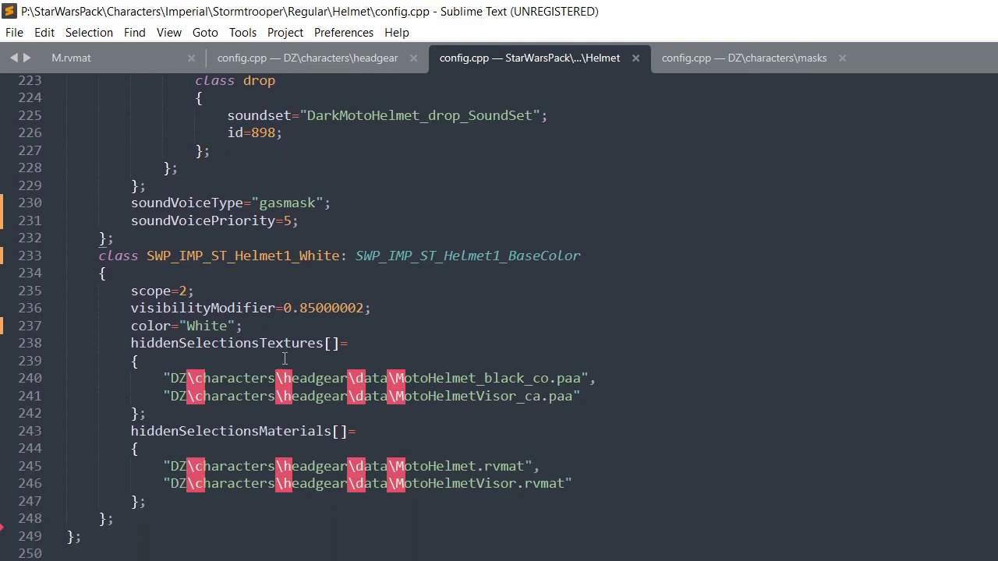
{"action": "scroll", "coordinate": [468, 364], "scroll_direction": "up", "scroll_amount": 1}
{"action": "left_click_drag", "start_coordinate": [581, 448], "coordinate": [163, 449]}
{"action": "key", "text": "BackSpace"}
{"action": "key", "text": "BackSpace"}
{"action": "key", "text": "BackSpace"}
{"action": "key", "text": "BackSpace"}
{"action": "key", "text": "BackSpace"}
{"action": "key", "text": "BackSpace"}
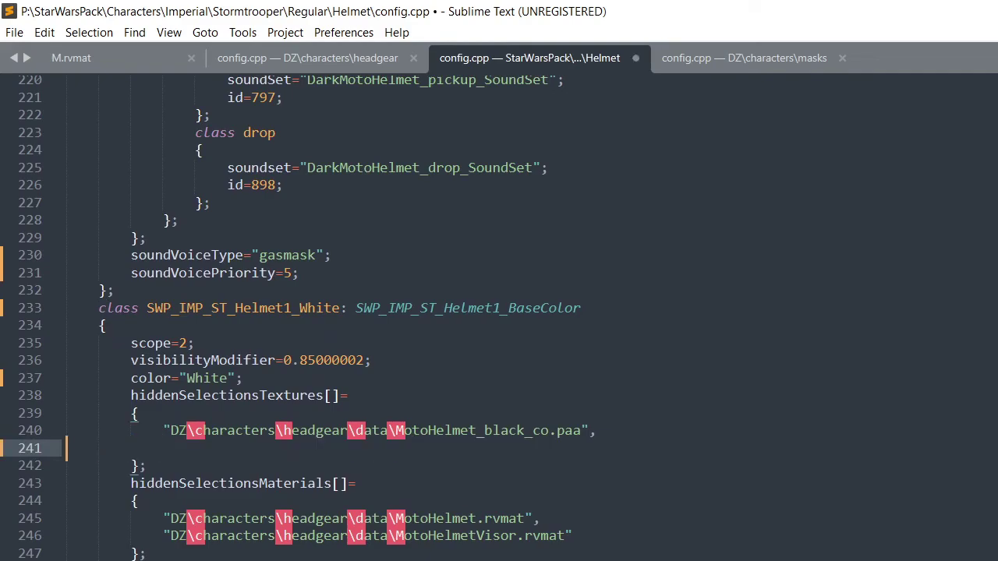
Delete the MotoHelmetVisor.rvmat entry and its preceding comma from the white variant's hiddenSelectionsMaterials, and save the file
{"action": "left_click", "coordinate": [499, 519]}
{"action": "left_click_drag", "start_coordinate": [498, 518], "coordinate": [163, 519]}
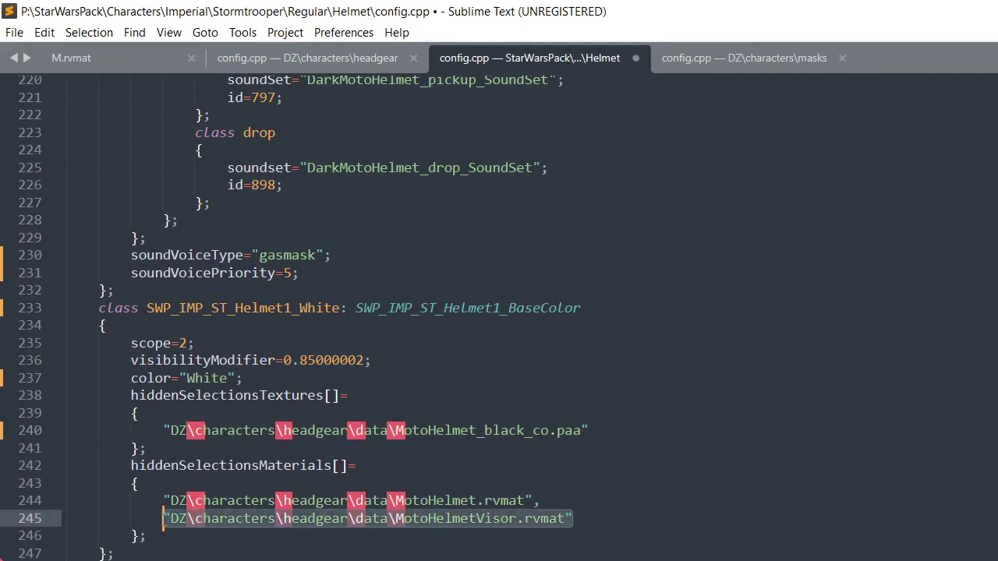
{"action": "key", "text": "BackSpace"}
{"action": "key", "text": "BackSpace"}
{"action": "key", "text": "BackSpace"}
{"action": "key", "text": "BackSpace"}
{"action": "key", "text": "BackSpace"}
{"action": "key", "text": "BackSpace"}
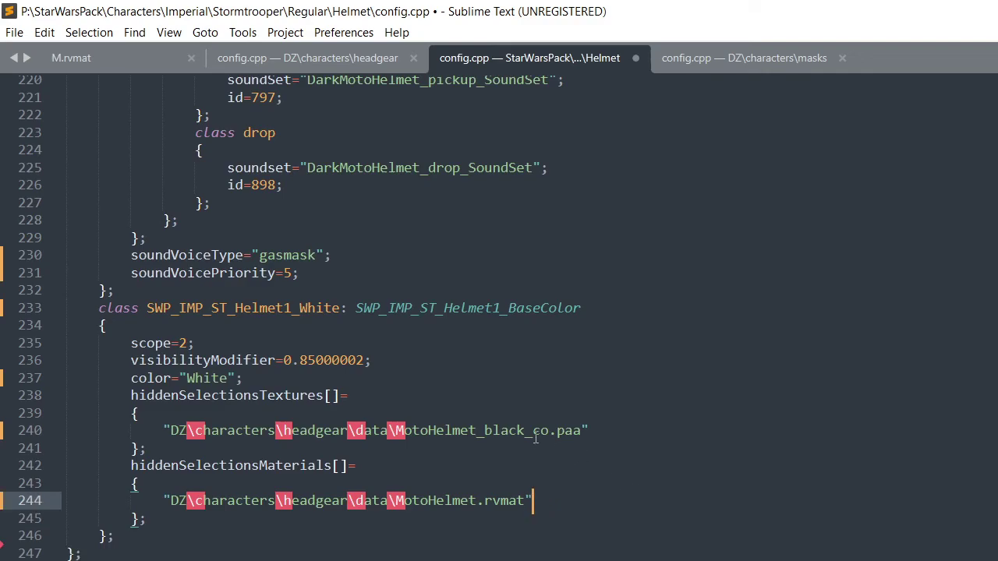
{"action": "key", "text": "ctrl+s"}
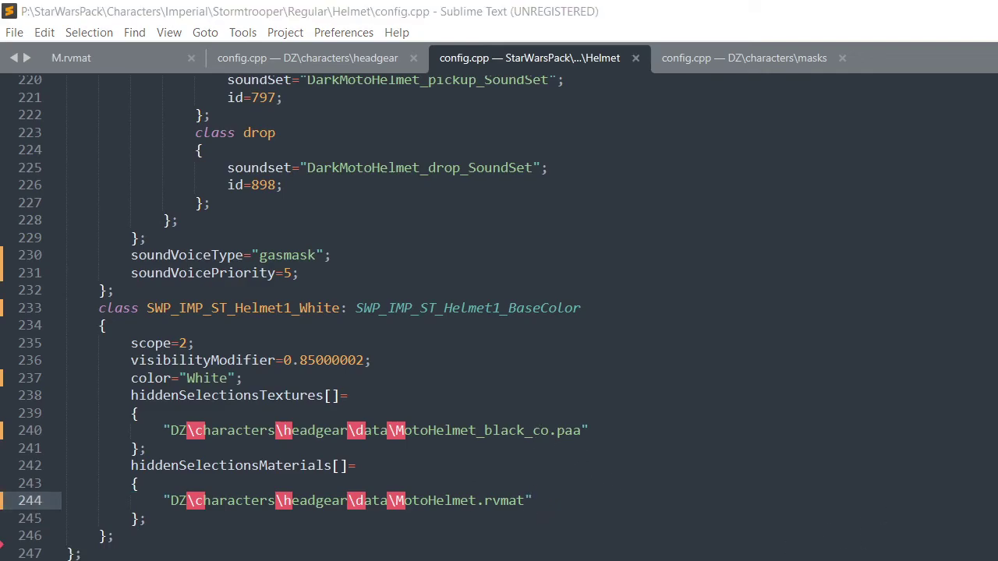
Open H_BC.png from the helmet's data folder in the texture viewer and save it as H_BC.paa
{"action": "key", "text": "alt+Tab"}
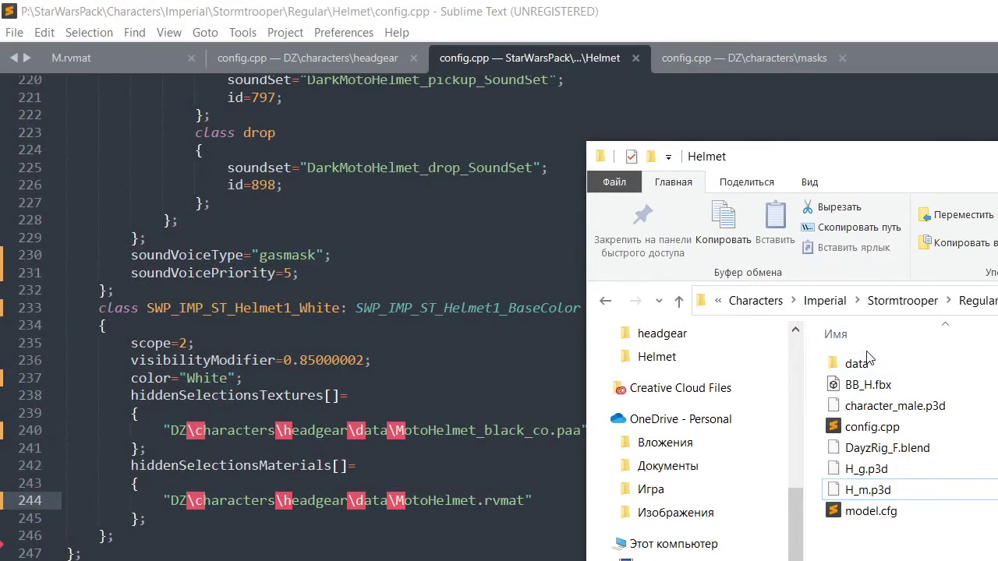
{"action": "double_click", "coordinate": [857, 362]}
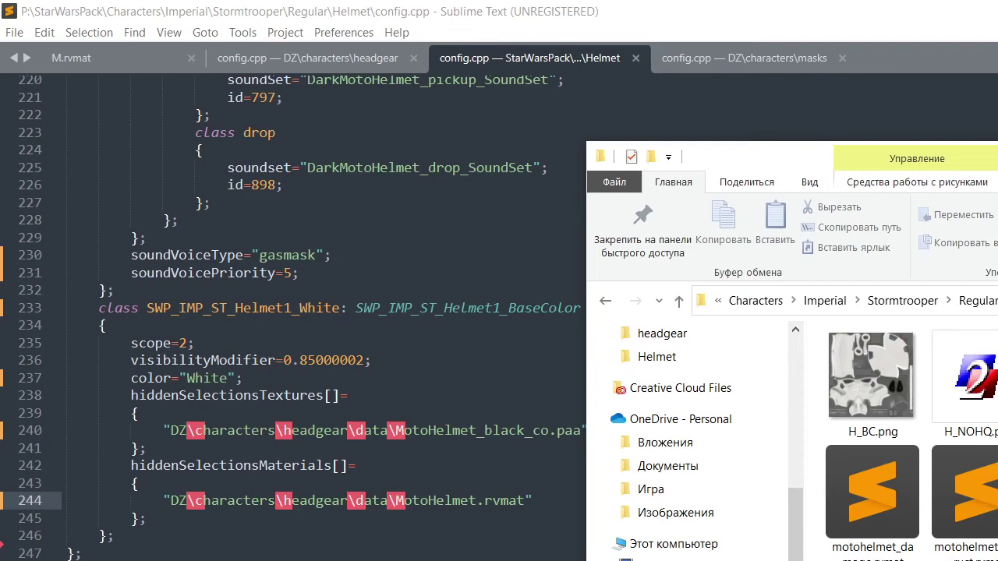
{"action": "double_click", "coordinate": [959, 367]}
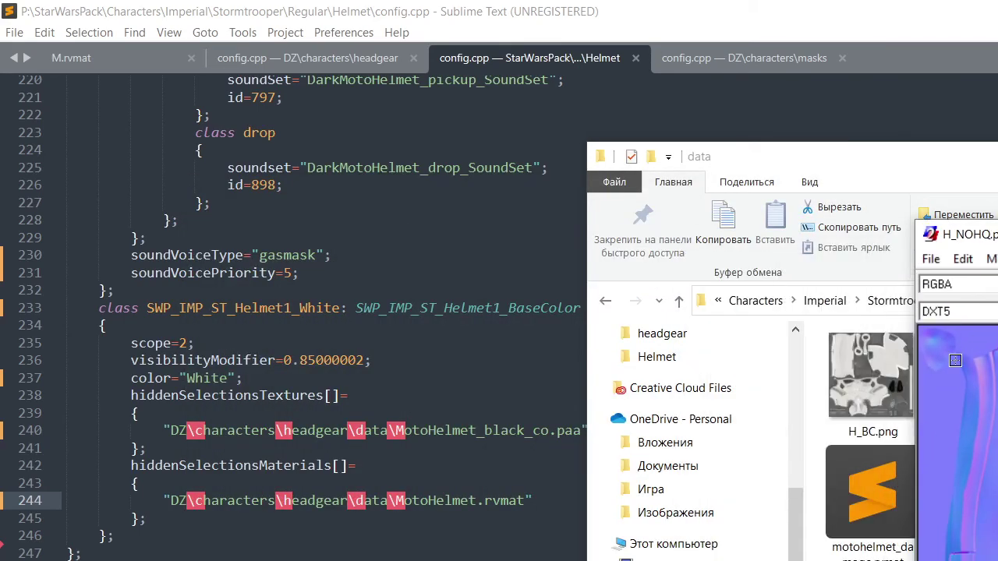
{"action": "double_click", "coordinate": [870, 374]}
{"action": "left_click", "coordinate": [930, 259]}
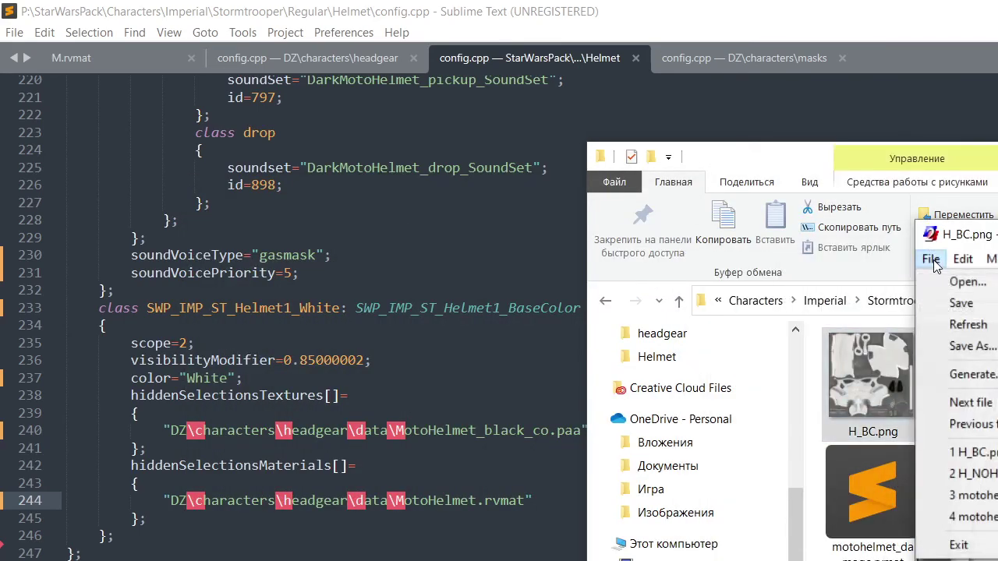
{"action": "left_click", "coordinate": [970, 347]}
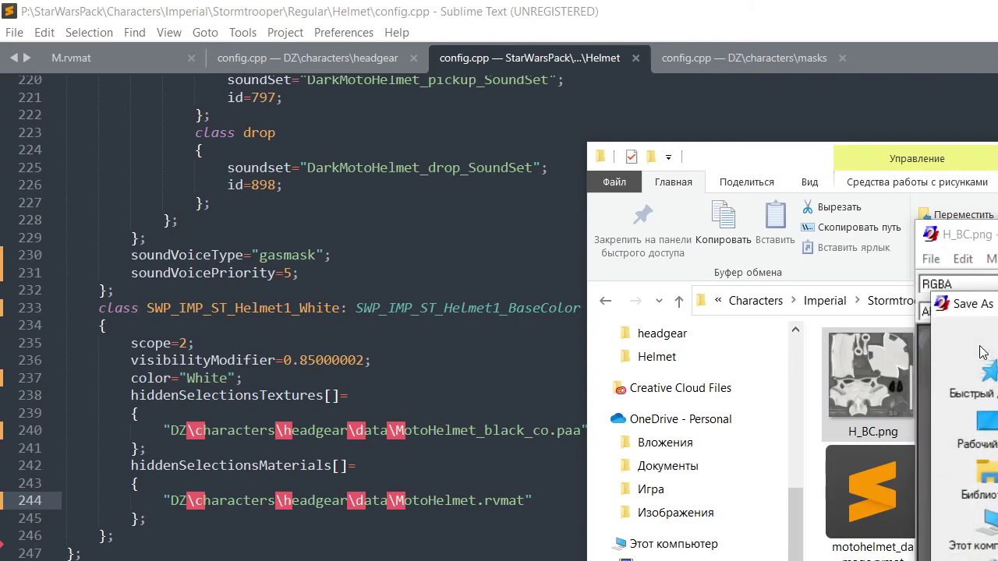
{"action": "key", "text": "Return"}
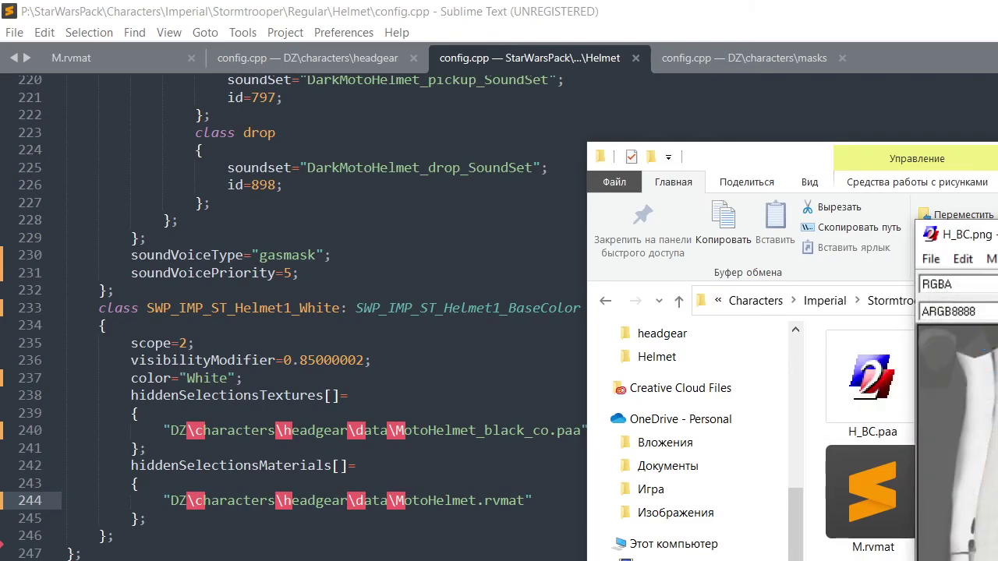
{"action": "left_click_drag", "start_coordinate": [994, 234], "coordinate": [525, 237]}
{"action": "key", "text": "alt+F4"}
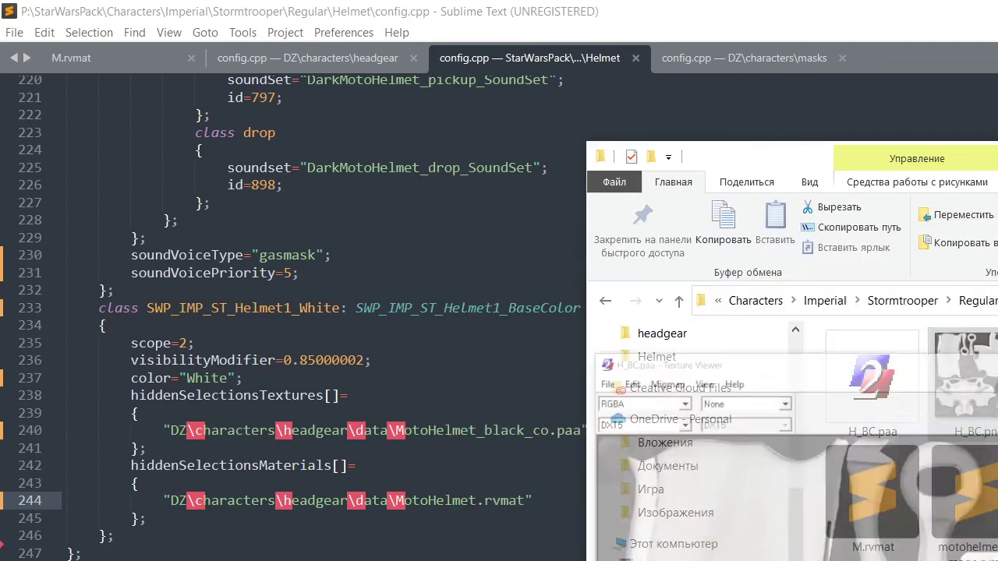
Replace the white variant's texture path with StarWarsPack\Characters\Imperial\Stormtrooper\Regular\Helmet\data\H_BC.paa, copied from the file without the P:\ prefix, and save
{"action": "right_click", "coordinate": [888, 386], "text": "shift"}
{"action": "left_click", "coordinate": [713, 559]}
{"action": "left_click", "coordinate": [997, 156]}
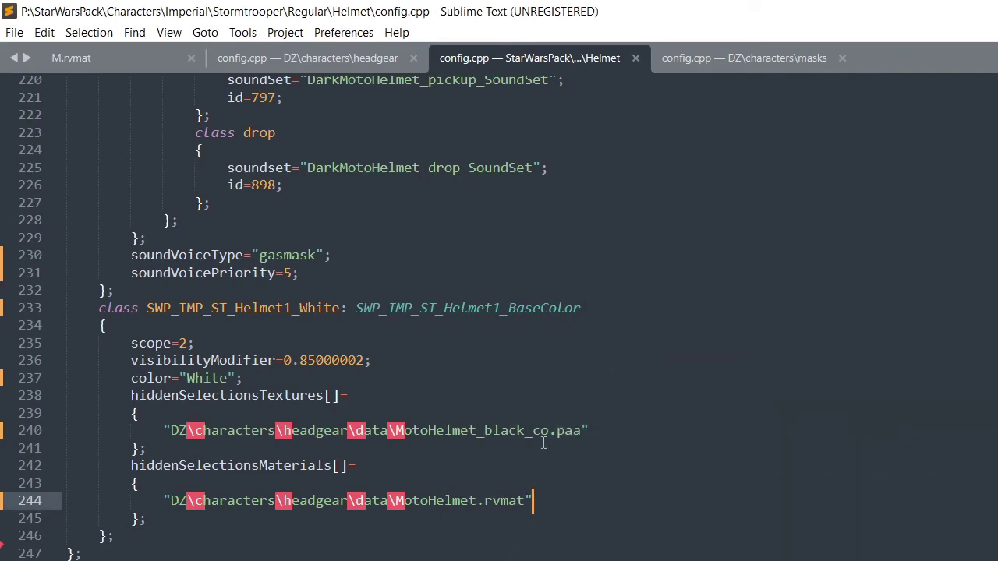
{"action": "left_click_drag", "start_coordinate": [593, 430], "coordinate": [162, 431]}
{"action": "type", "text": "\"P:\\StarWarsPack\\Characters\\Imperial\\Stormtrooper\\Regular\\Helmet\\data\\H_BC.paa\""}
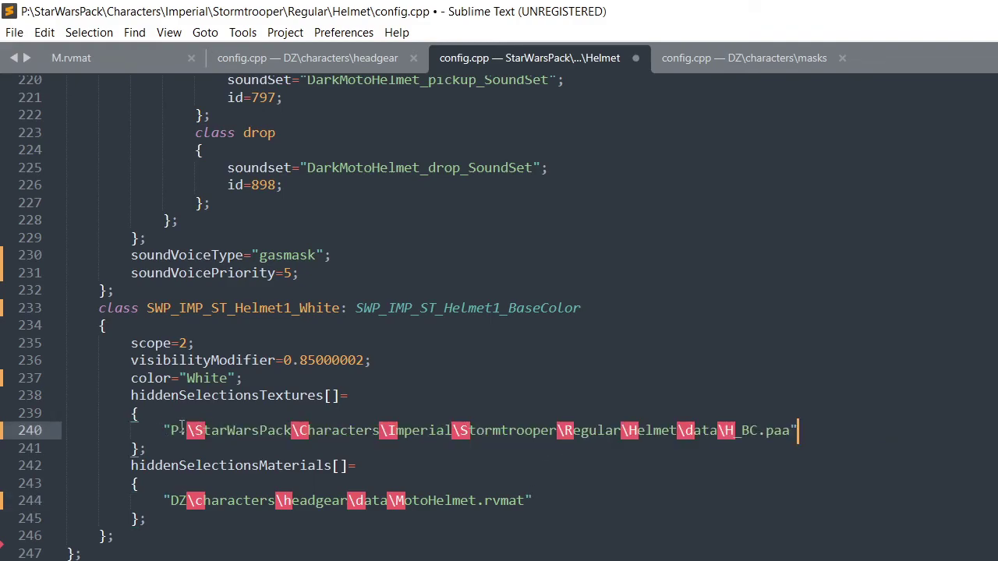
{"action": "left_click", "coordinate": [194, 430]}
{"action": "key", "text": "BackSpace"}
{"action": "key", "text": "BackSpace"}
{"action": "key", "text": "BackSpace"}
{"action": "key", "text": "ctrl+s"}
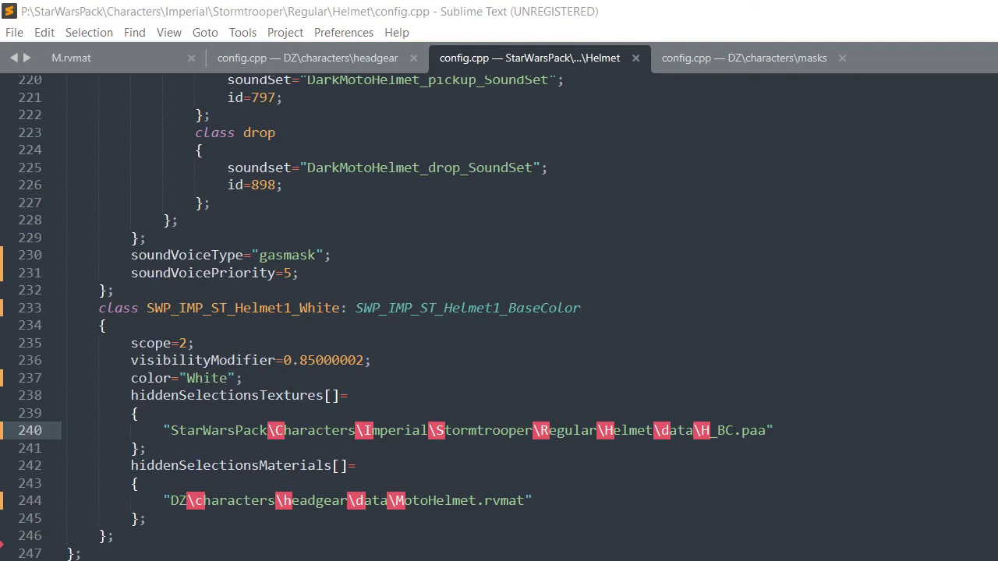
Replace the white variant's material path with StarWarsPack\Characters\Imperial\Stormtrooper\Regular\Helmet\data\M.rvmat, copied from the file without the P:\ prefix, and save
{"action": "key", "text": "alt+Tab"}
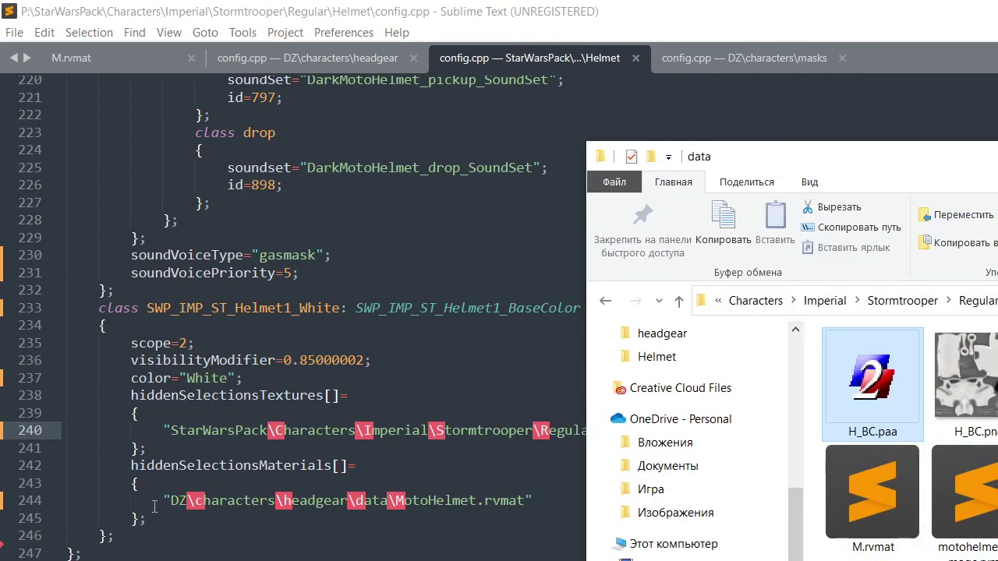
{"action": "left_click", "coordinate": [884, 501]}
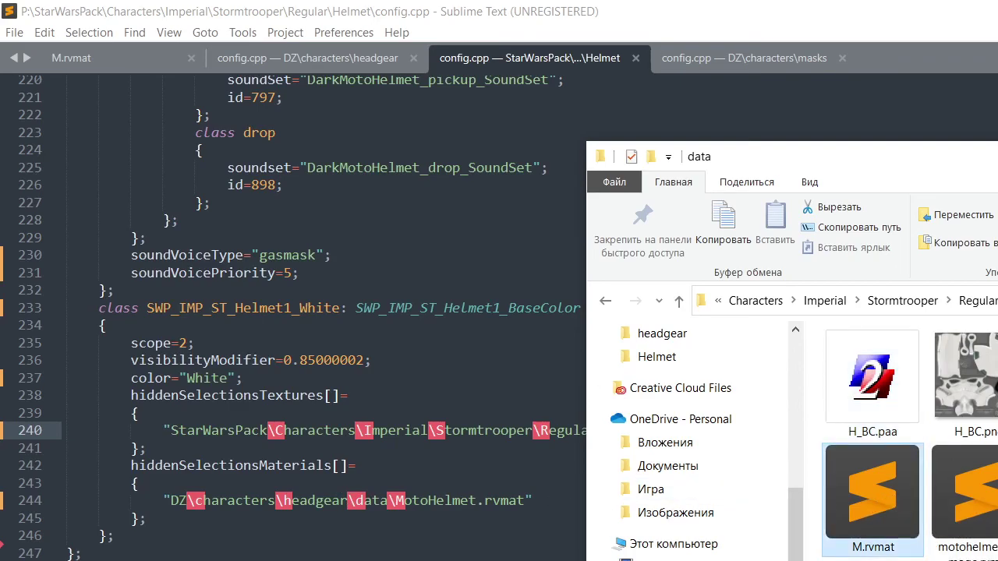
{"action": "right_click", "coordinate": [869, 505]}
{"action": "left_click", "coordinate": [385, 538]}
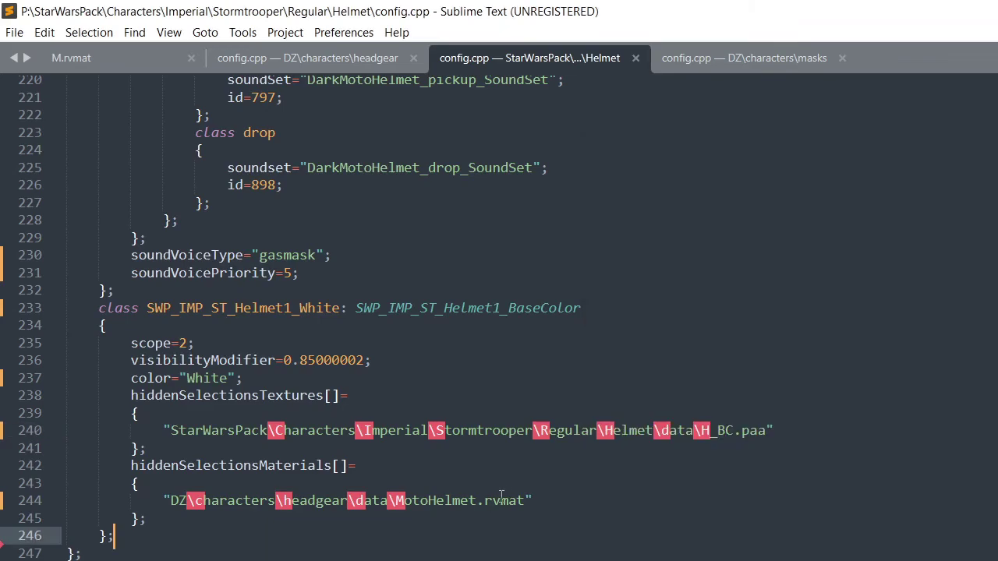
{"action": "left_click", "coordinate": [532, 500]}
{"action": "left_click", "coordinate": [163, 502], "text": "shift"}
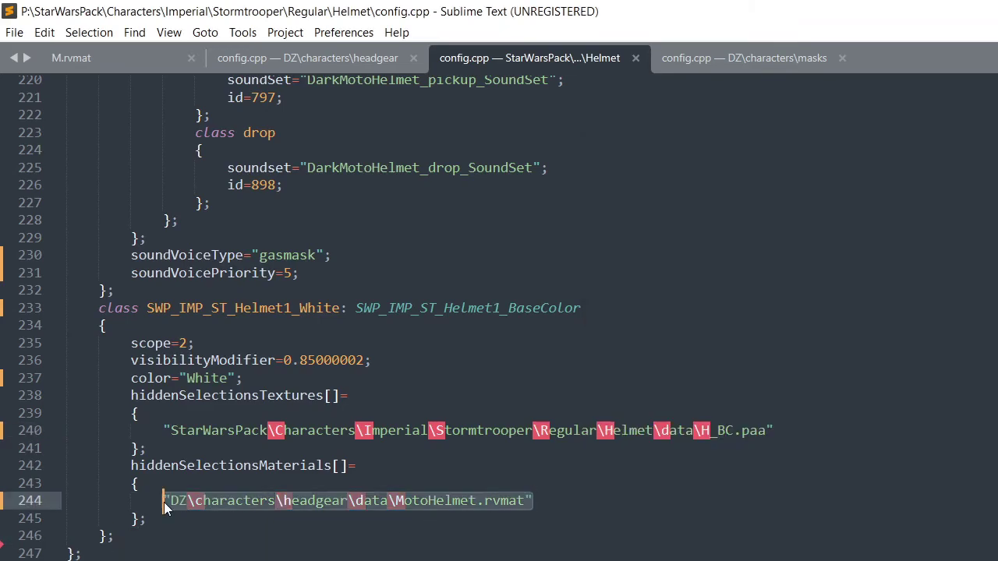
{"action": "type", "text": "\"P:\\StarWarsPack\\Characters\\Imperial\\Stormtrooper\\Regular\\Helmet\\data\\M.rvmat\""}
{"action": "left_click", "coordinate": [201, 501]}
{"action": "key", "text": "Left"}
{"action": "key", "text": "BackSpace"}
{"action": "key", "text": "BackSpace"}
{"action": "key", "text": "BackSpace"}
{"action": "key", "text": "ctrl+s"}
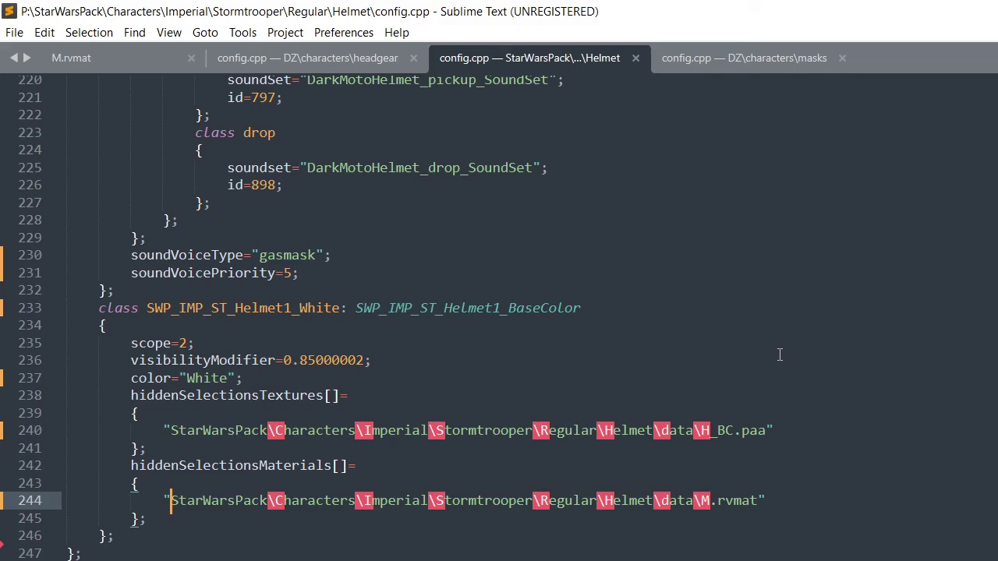
Review the white variant's class and the base class's armor values and healthLevels material paths in the helmet config
{"action": "scroll", "coordinate": [398, 453], "scroll_direction": "up", "scroll_amount": 1}
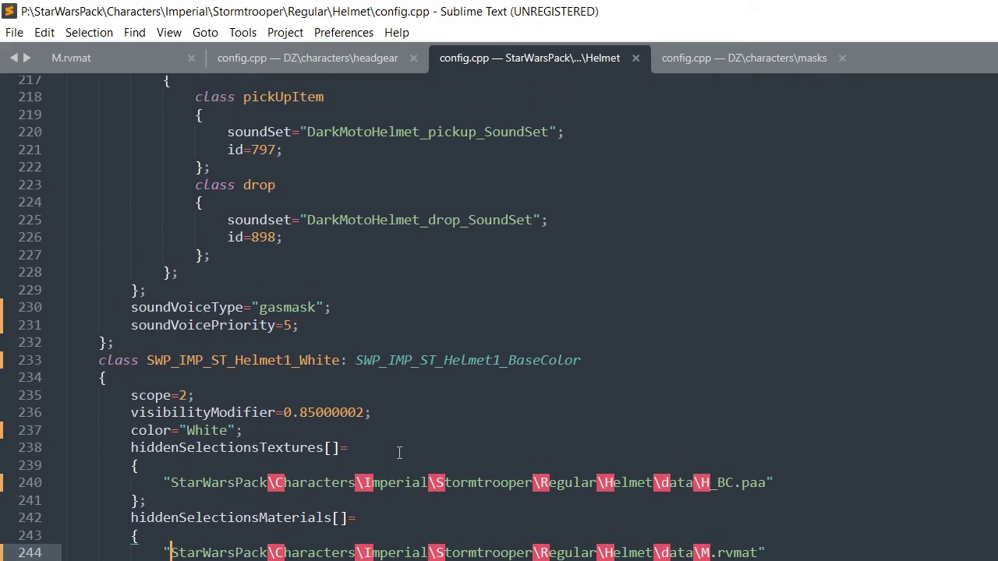
{"action": "scroll", "coordinate": [398, 453], "scroll_direction": "up", "scroll_amount": 3}
{"action": "scroll", "coordinate": [397, 450], "scroll_direction": "down", "scroll_amount": 4}
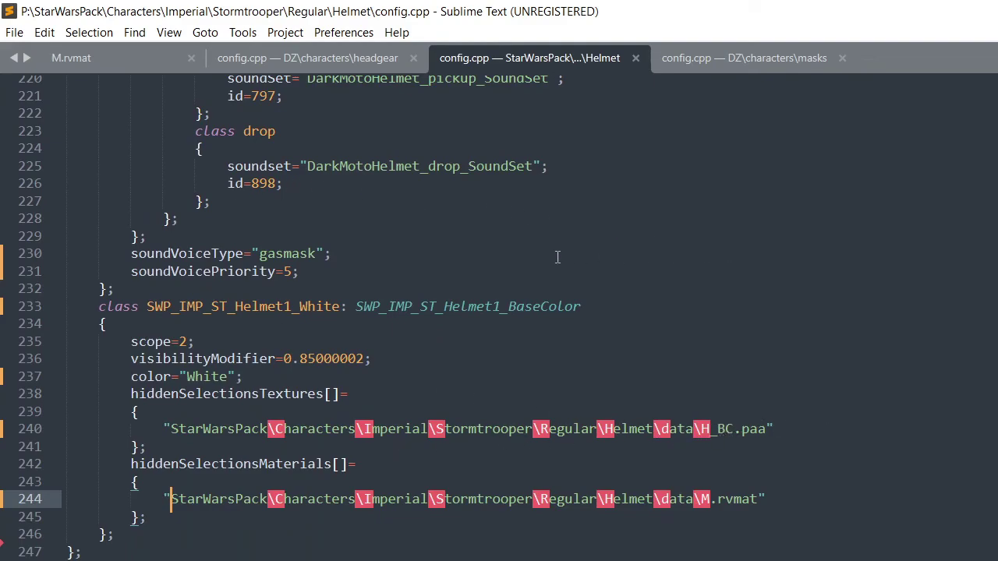
{"action": "scroll", "coordinate": [375, 323], "scroll_direction": "up", "scroll_amount": 3}
{"action": "scroll", "coordinate": [375, 322], "scroll_direction": "up", "scroll_amount": 20}
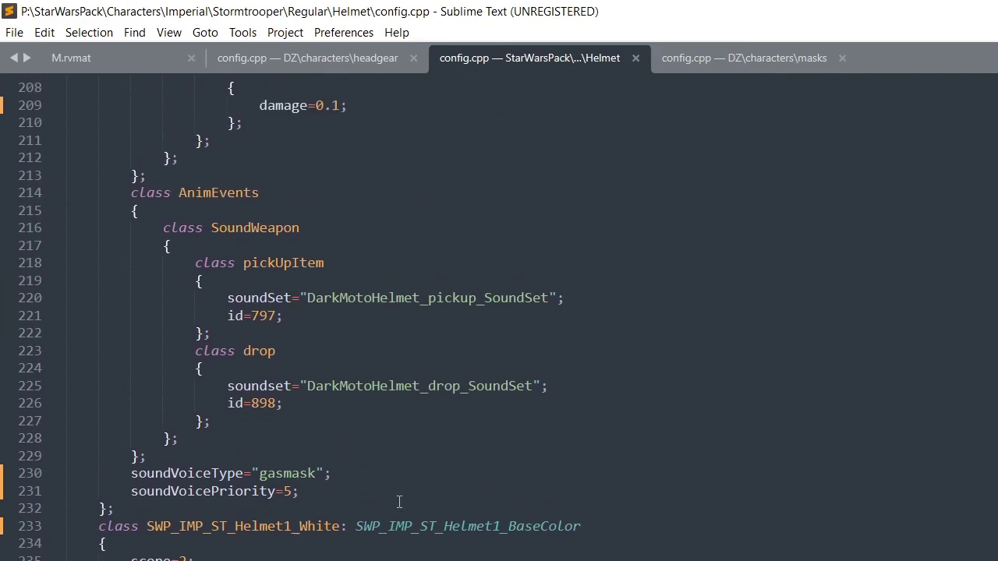
{"action": "scroll", "coordinate": [296, 507], "scroll_direction": "up", "scroll_amount": 20}
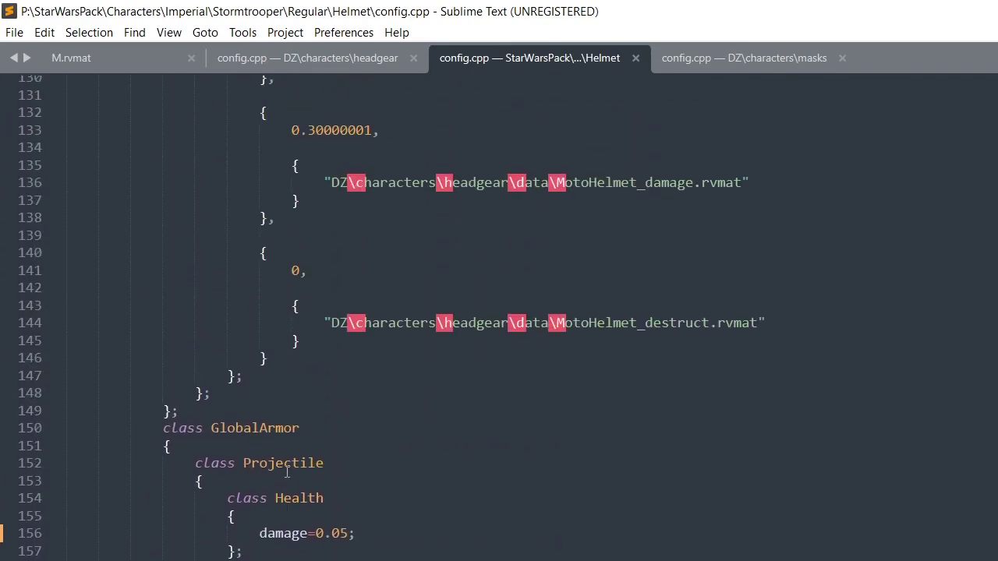
{"action": "scroll", "coordinate": [287, 458], "scroll_direction": "down", "scroll_amount": 7}
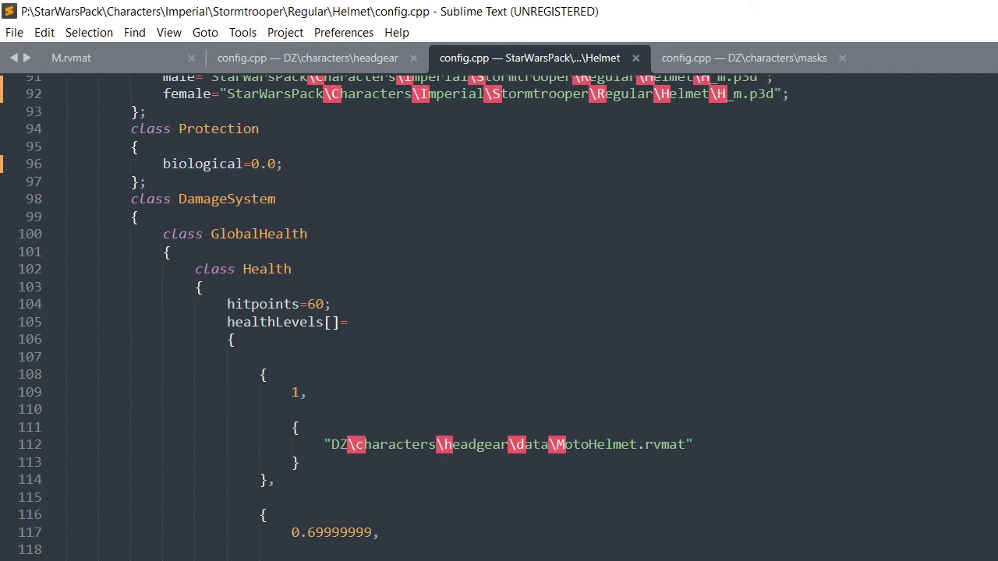
Switch to Object Builder and replace the old helmet geometry in H_m.p3d's next LOD with the copied Stormtrooper helmet mesh
{"action": "left_click", "coordinate": [997, 10]}
{"action": "left_click_drag", "start_coordinate": [997, 131], "coordinate": [699, 79]}
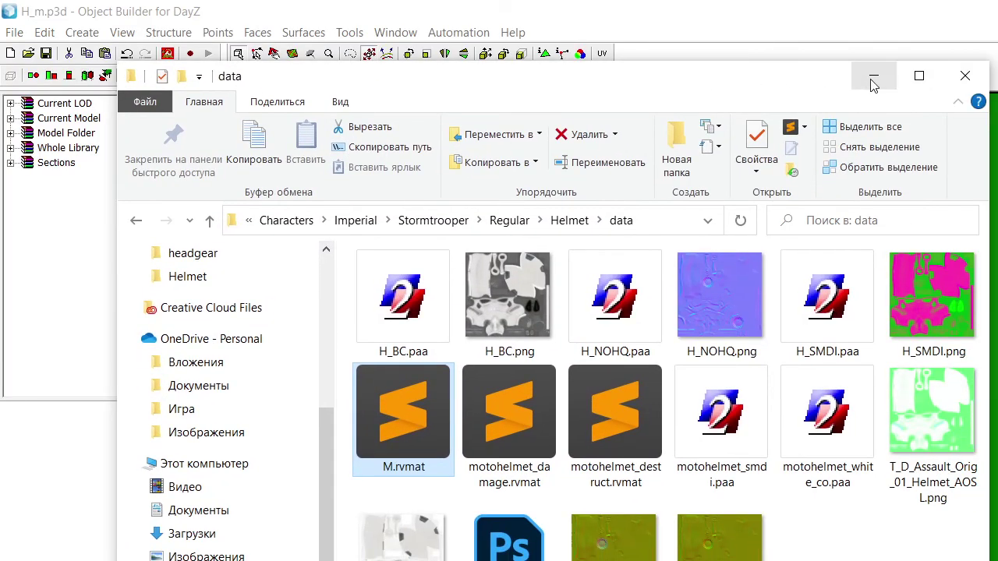
{"action": "left_click", "coordinate": [870, 80]}
{"action": "left_click", "coordinate": [870, 313]}
{"action": "key", "text": "ctrl+a"}
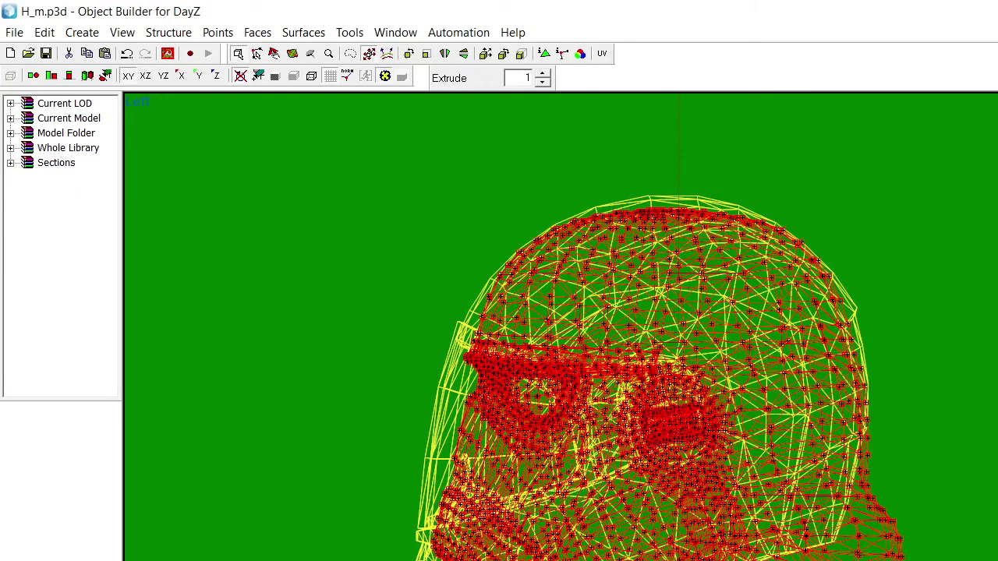
{"action": "key", "text": "Page_Down"}
{"action": "key", "text": "ctrl+a"}
{"action": "key", "text": "Delete"}
{"action": "key", "text": "ctrl+v"}
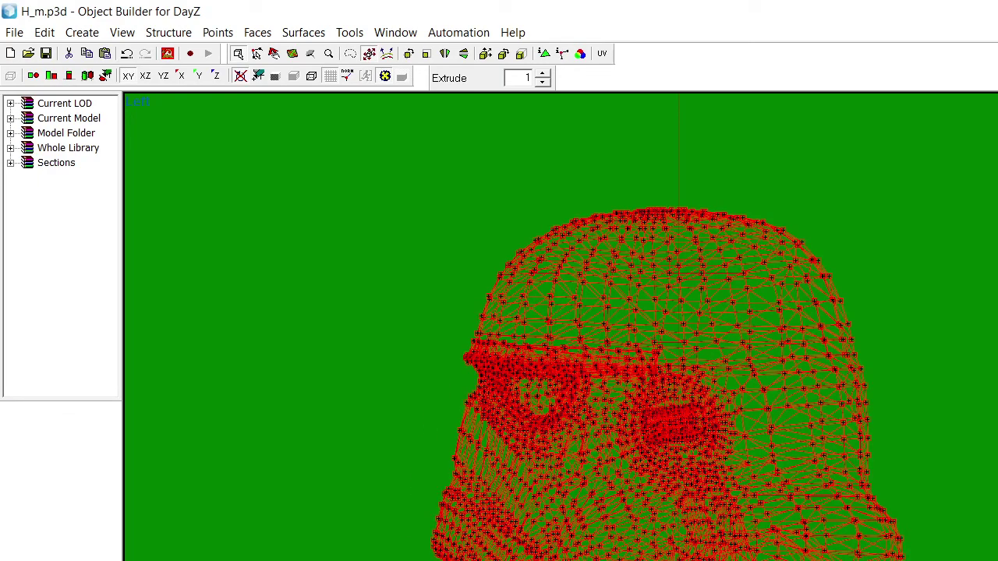
{"action": "key", "text": "Delete"}
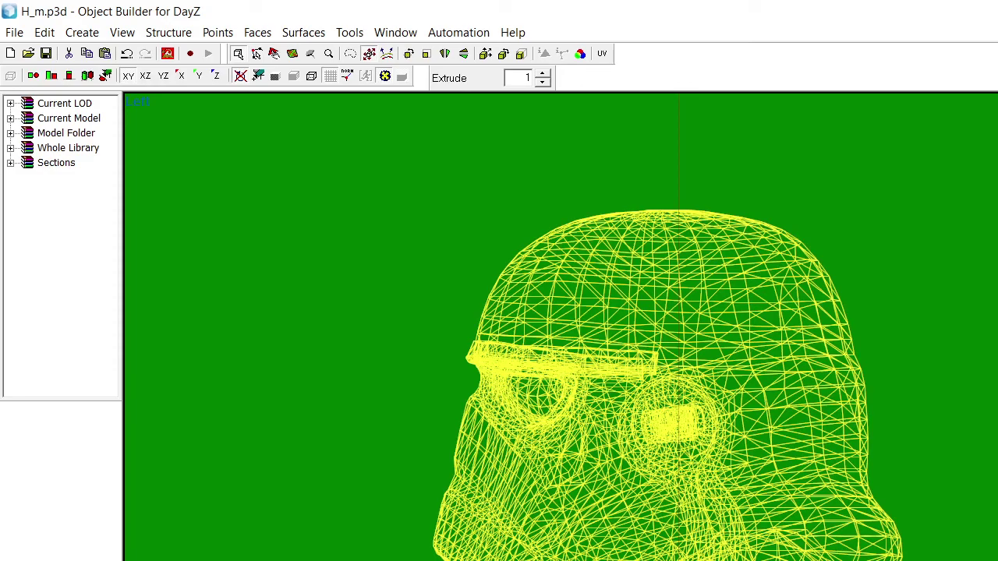
Switch to DayZ Addon Builder and set the addon source directory to the StarWarsPack folder on the P: drive
{"action": "key", "text": "ctrl+a"}
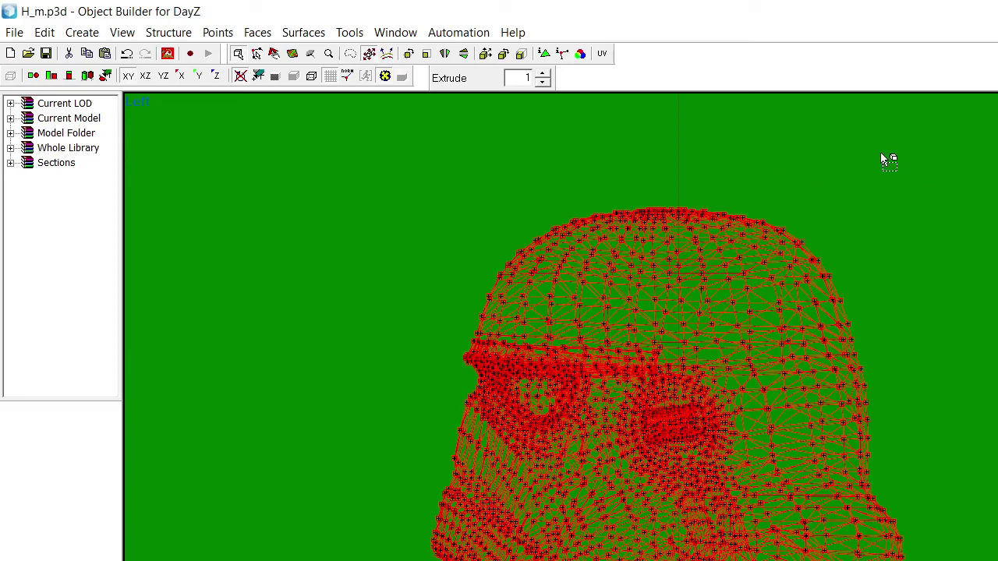
{"action": "key", "text": "super+Down"}
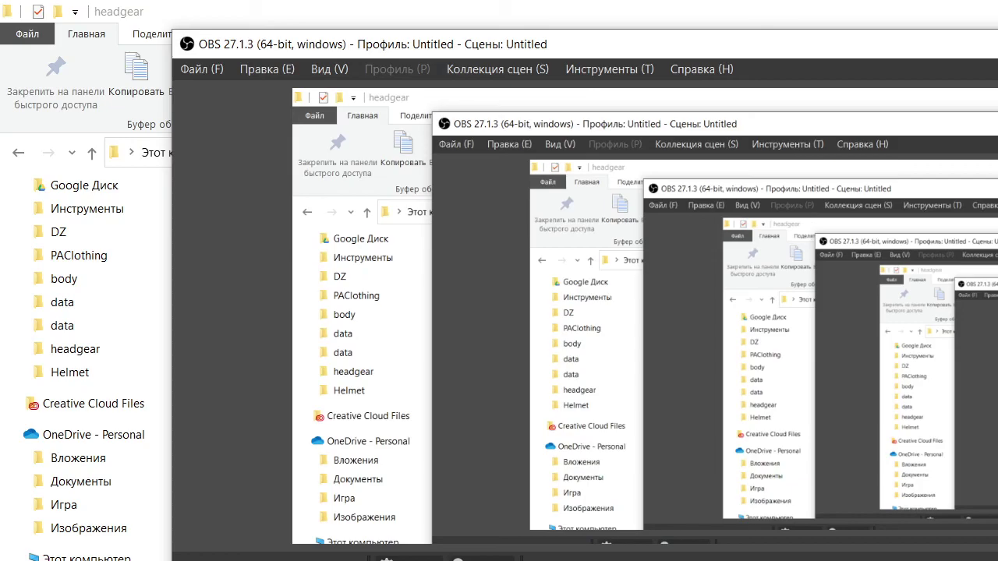
{"action": "key", "text": "alt+Tab"}
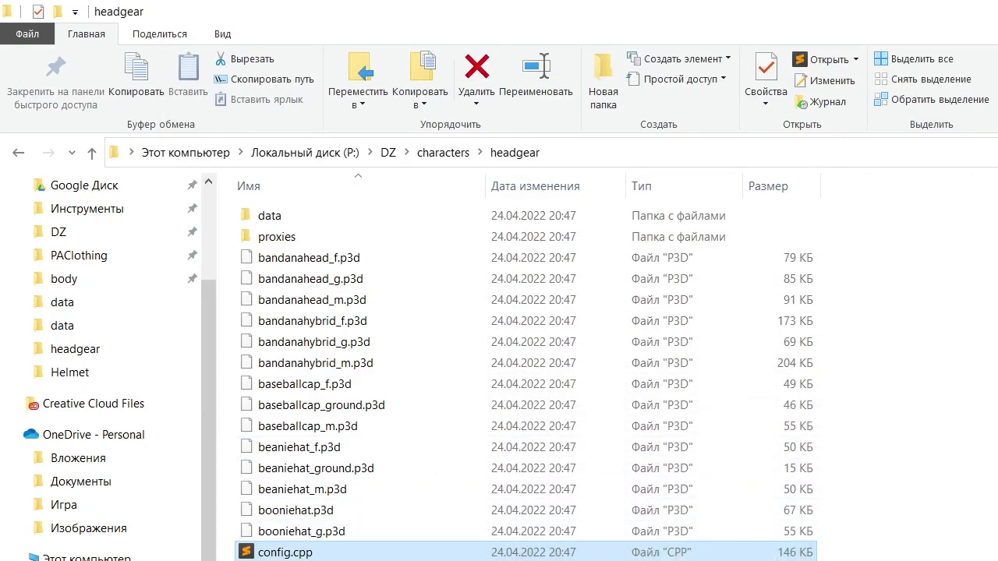
{"action": "key", "text": "alt+Tab"}
{"action": "key", "text": "alt+Tab"}
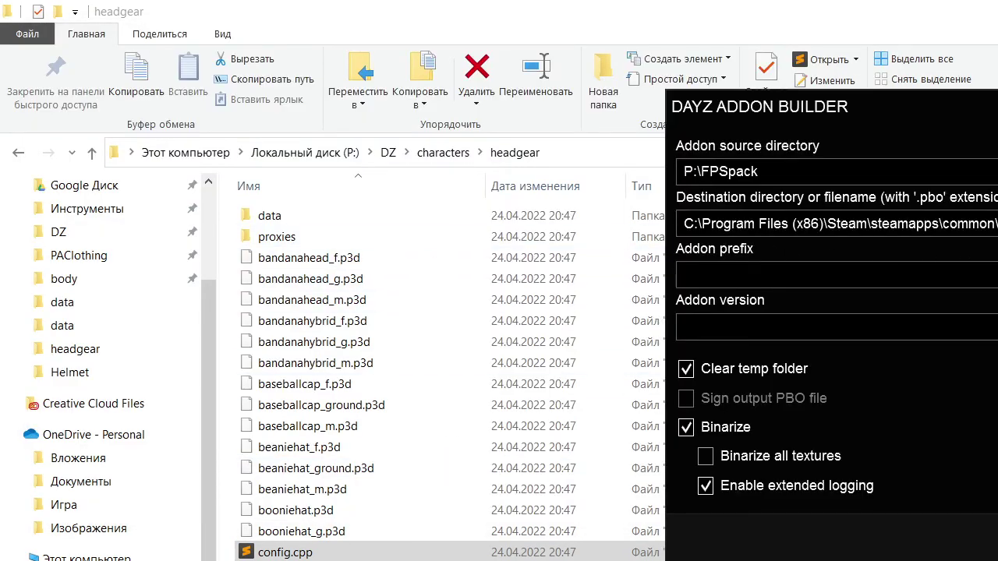
{"action": "left_click", "coordinate": [991, 172]}
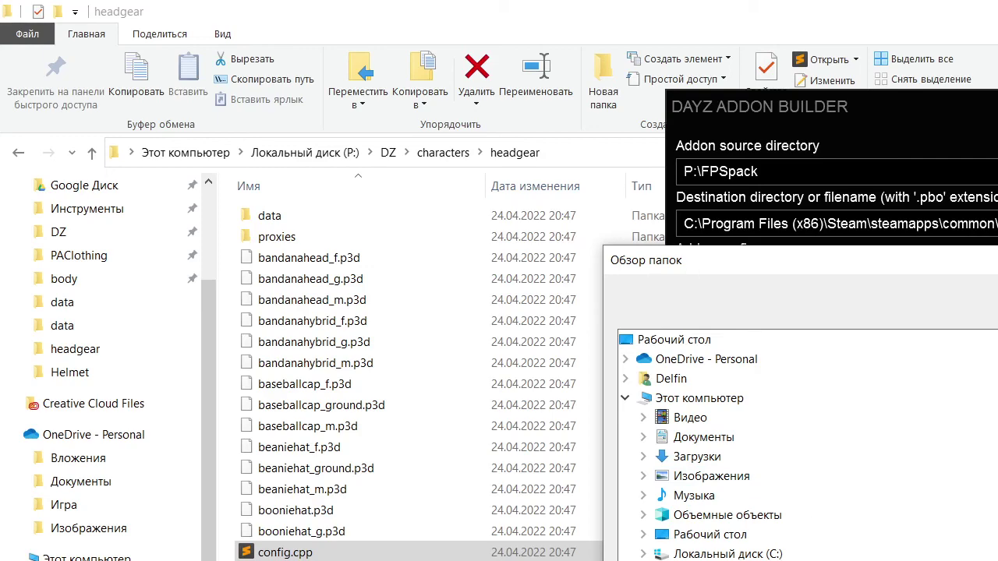
{"action": "scroll", "coordinate": [791, 558], "scroll_direction": "down", "scroll_amount": 8}
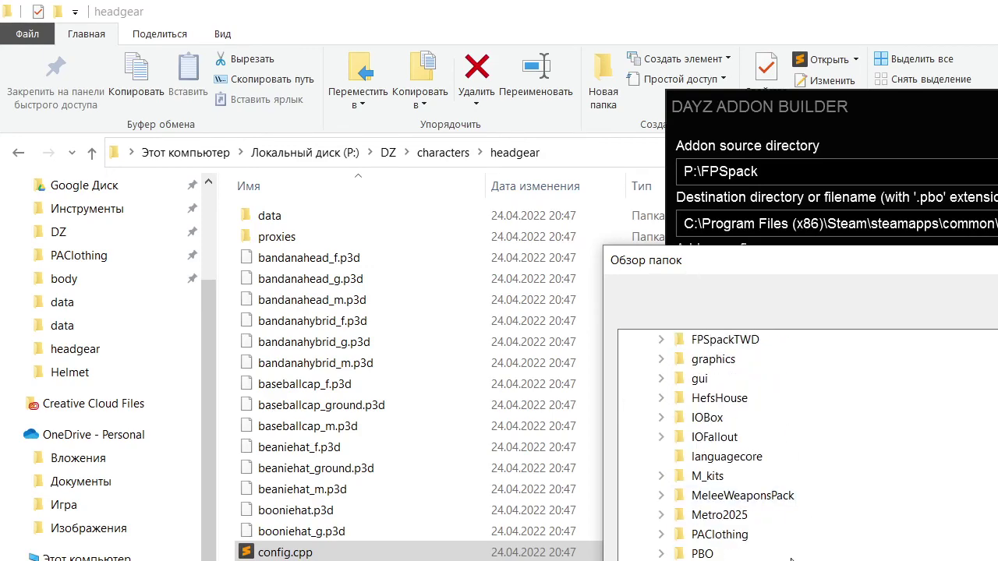
{"action": "double_click", "coordinate": [756, 516]}
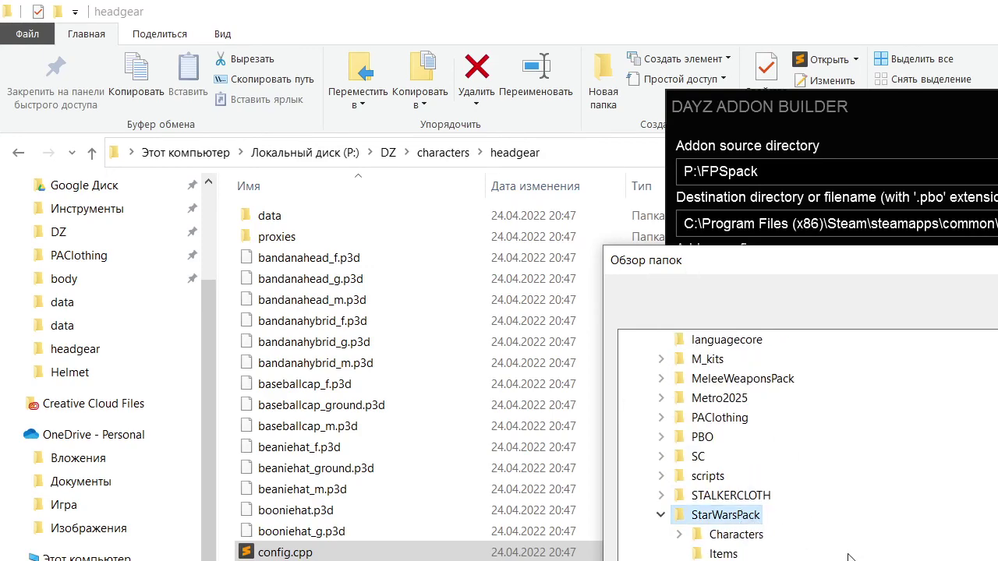
{"action": "left_click", "coordinate": [995, 559]}
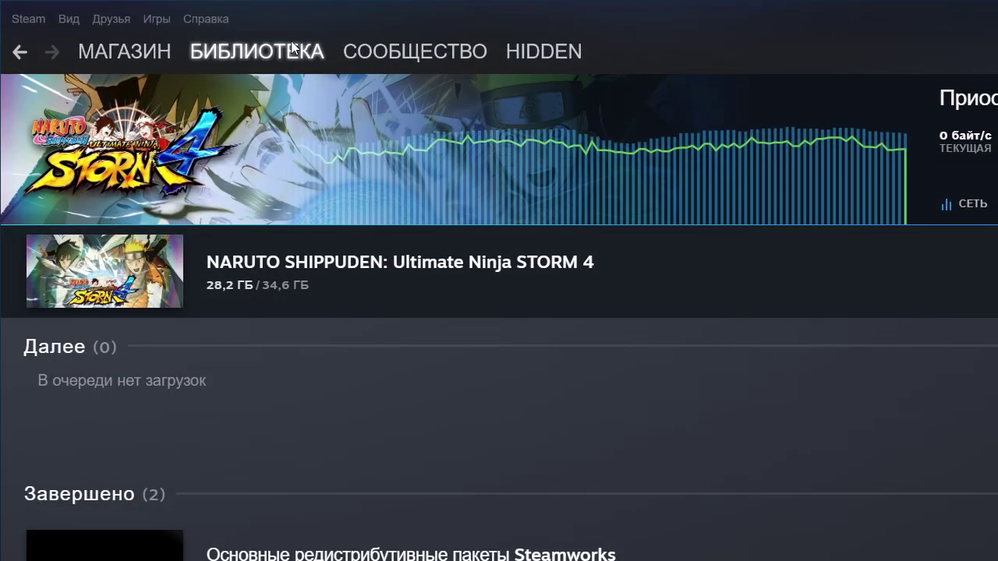
Launch DayZ from the Steam library and show the mods section in its launcher
{"action": "left_click", "coordinate": [312, 46]}
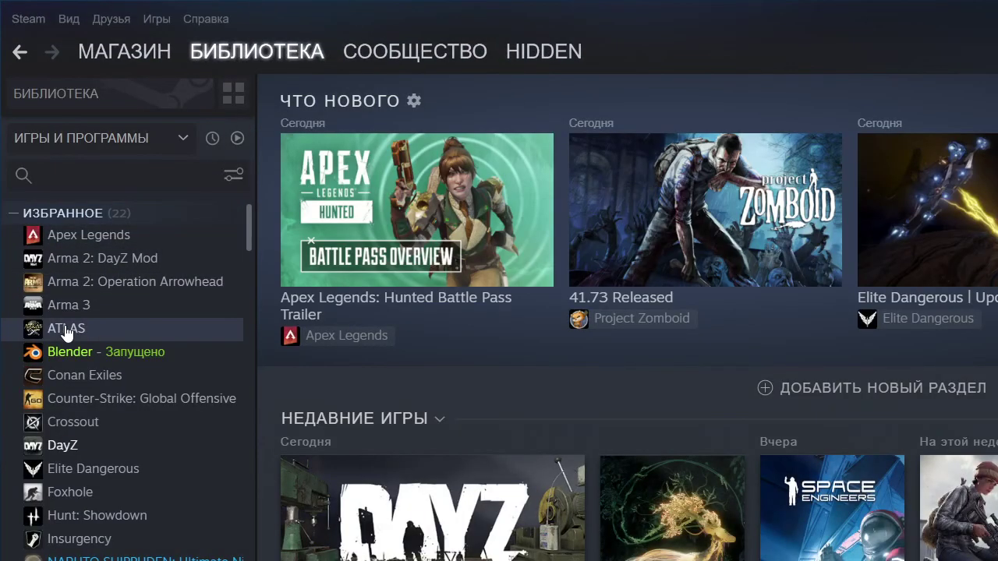
{"action": "left_click", "coordinate": [93, 445]}
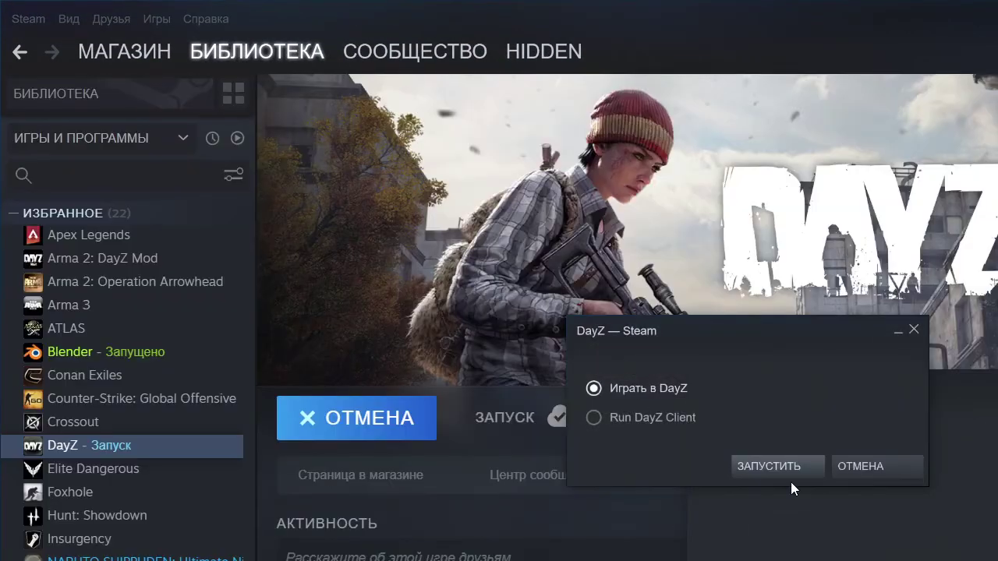
{"action": "left_click", "coordinate": [779, 472]}
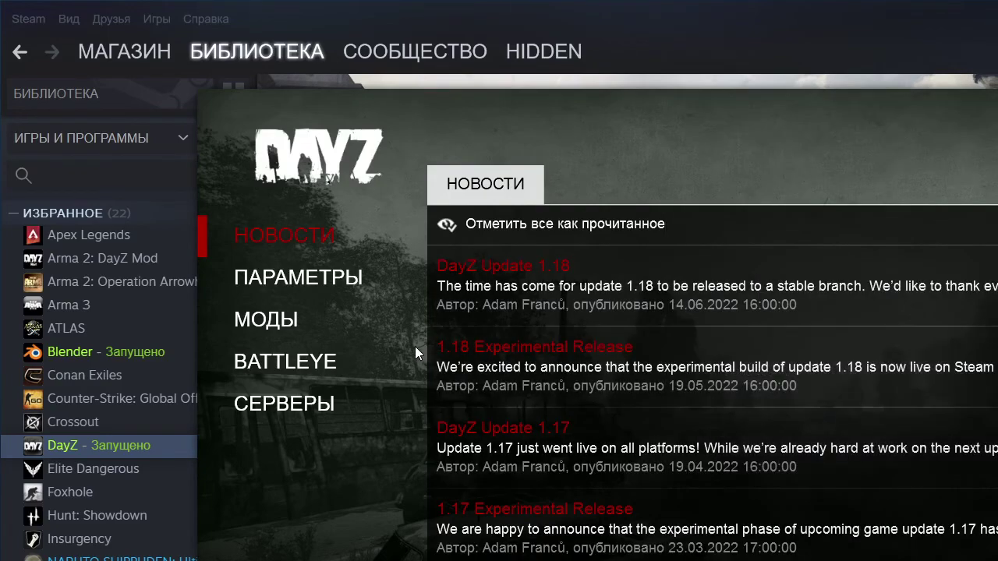
{"action": "left_click", "coordinate": [275, 321]}
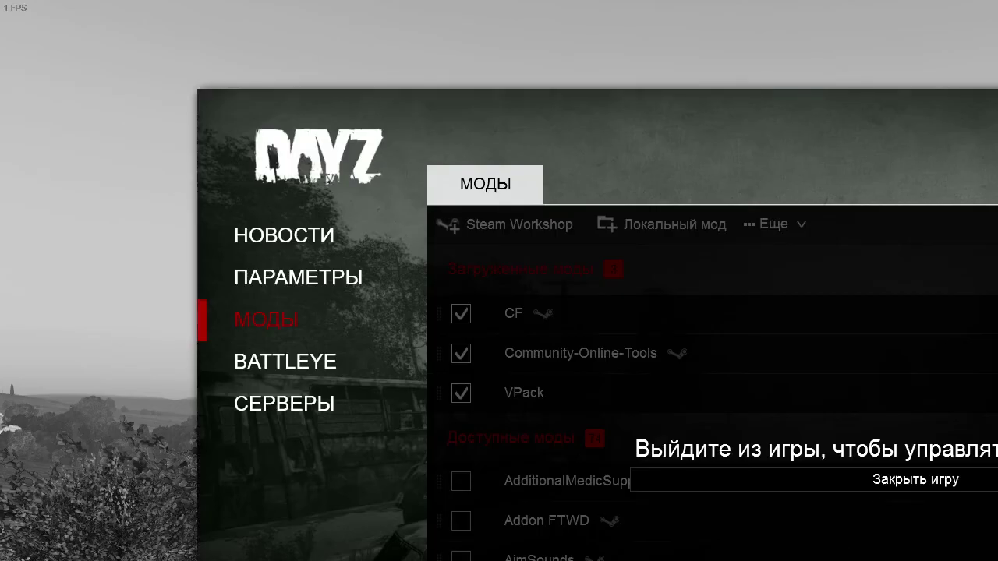
Switch to the running DayZ game, enable Community Online Tools and search the Object Spawner for SWP_
{"action": "key", "text": "alt+Tab"}
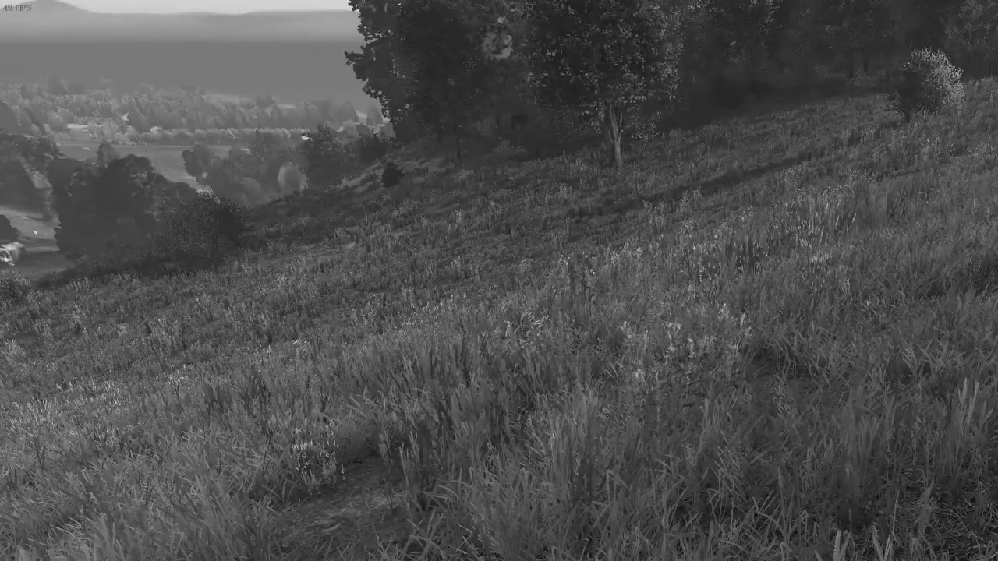
{"action": "key", "text": "End"}
{"action": "key", "text": "y"}
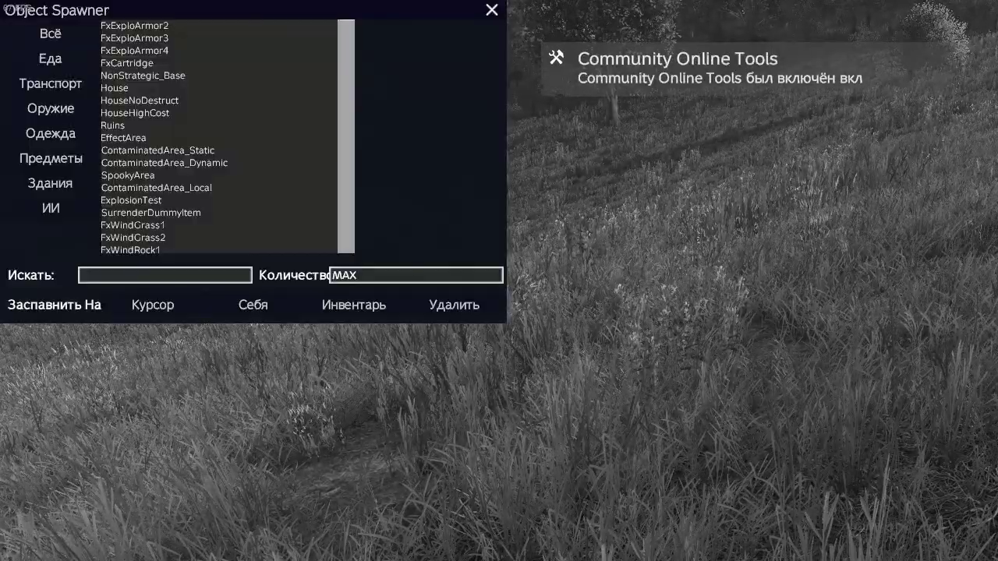
{"action": "left_click", "coordinate": [215, 279]}
{"action": "type", "text": "SW"}
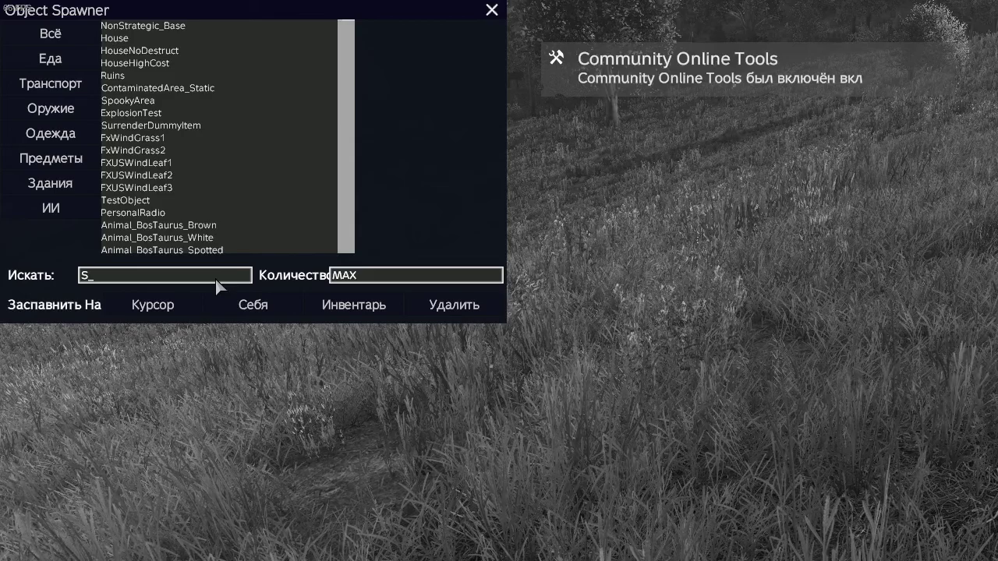
{"action": "type", "text": "P"}
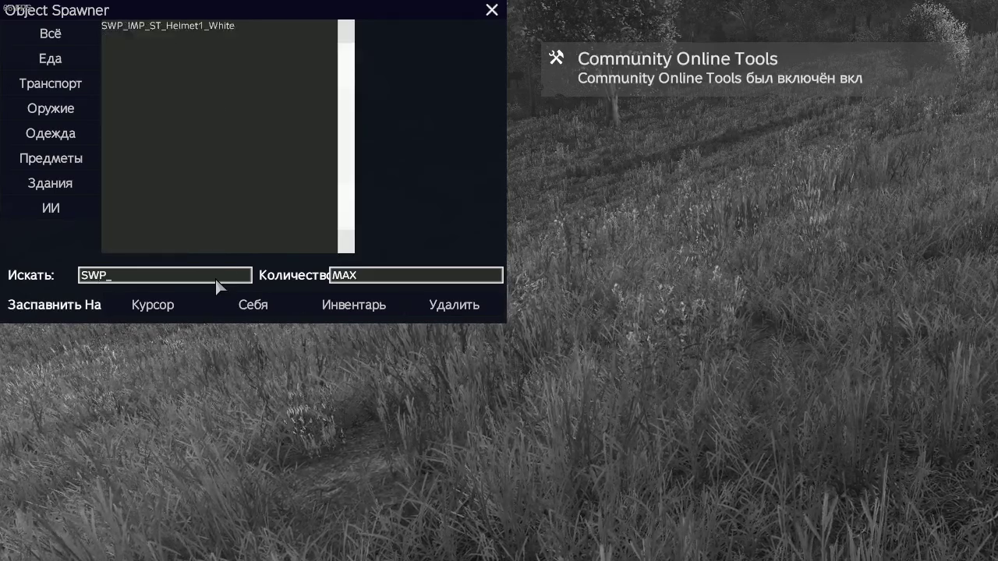
Spawn SWP_IMP_ST_Helmet1_White at the cursor, close the spawner and walk up to the helmet
{"action": "left_click", "coordinate": [219, 29]}
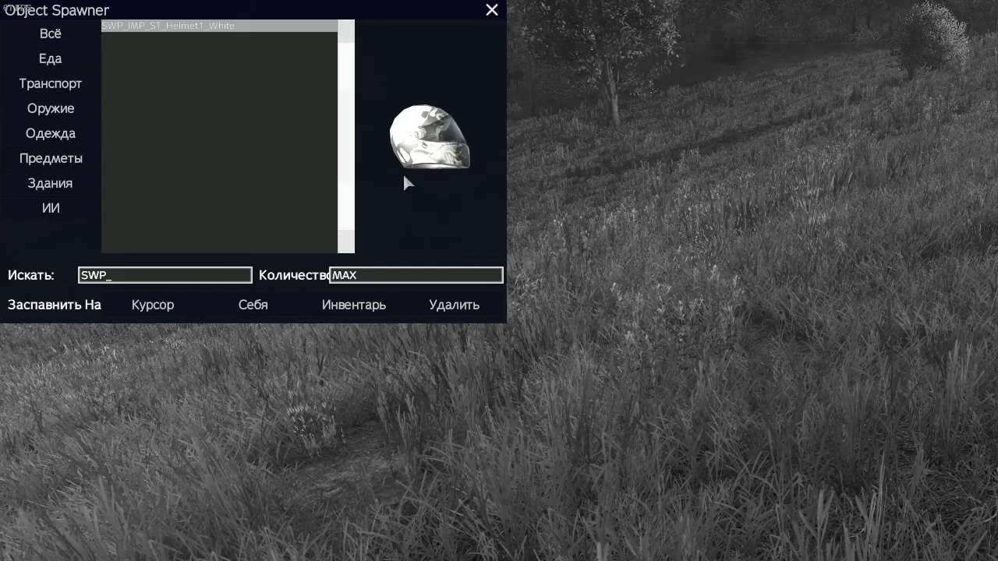
{"action": "left_click", "coordinate": [166, 309]}
{"action": "key", "text": "Escape"}
{"action": "key", "text": "w"}
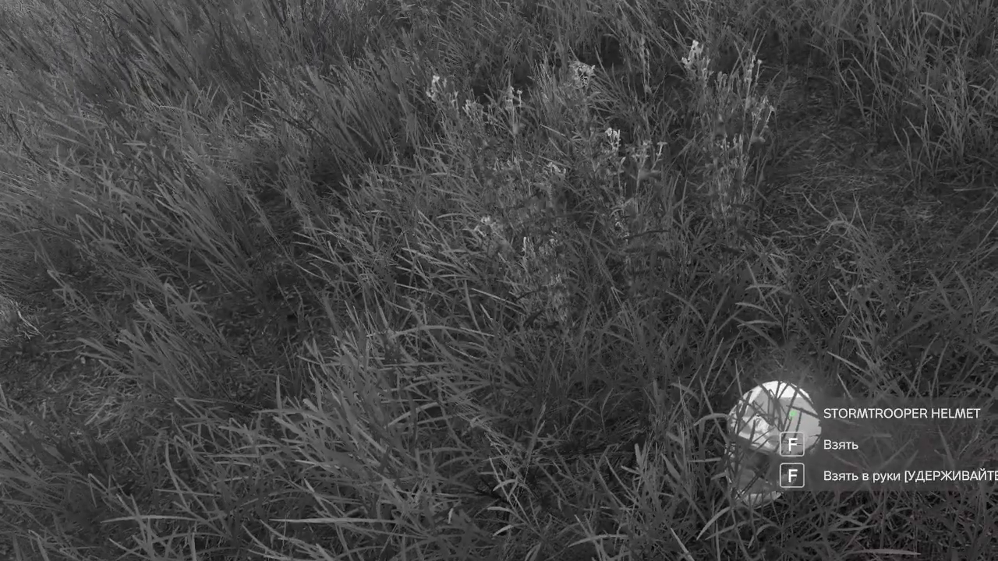
Switch to File Explorer and locate the ground model H_g.p3d in the Stormtrooper Helmet folder
{"action": "key", "text": "alt+Tab"}
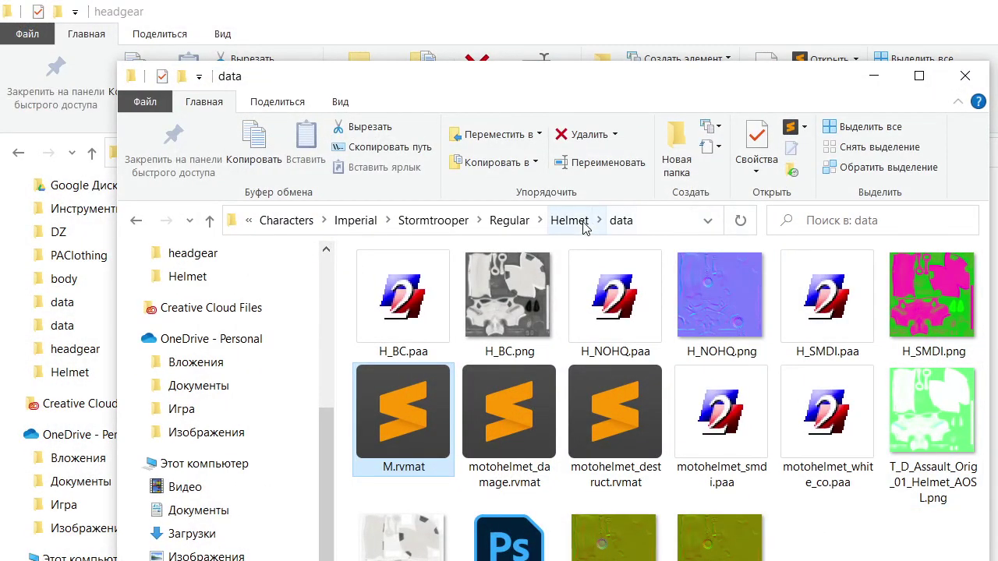
{"action": "left_click", "coordinate": [581, 221]}
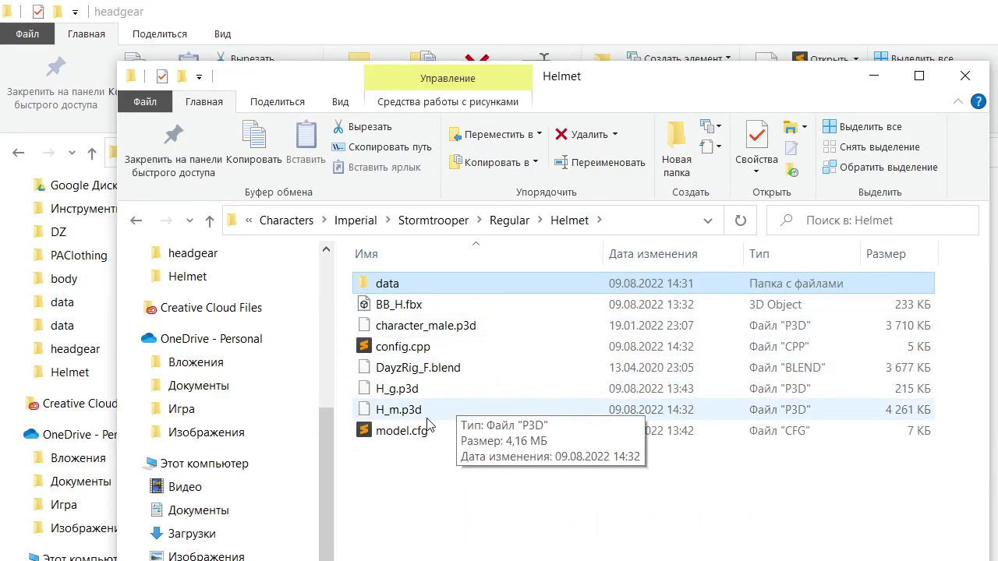
{"action": "left_click", "coordinate": [374, 413]}
{"action": "left_click", "coordinate": [404, 395]}
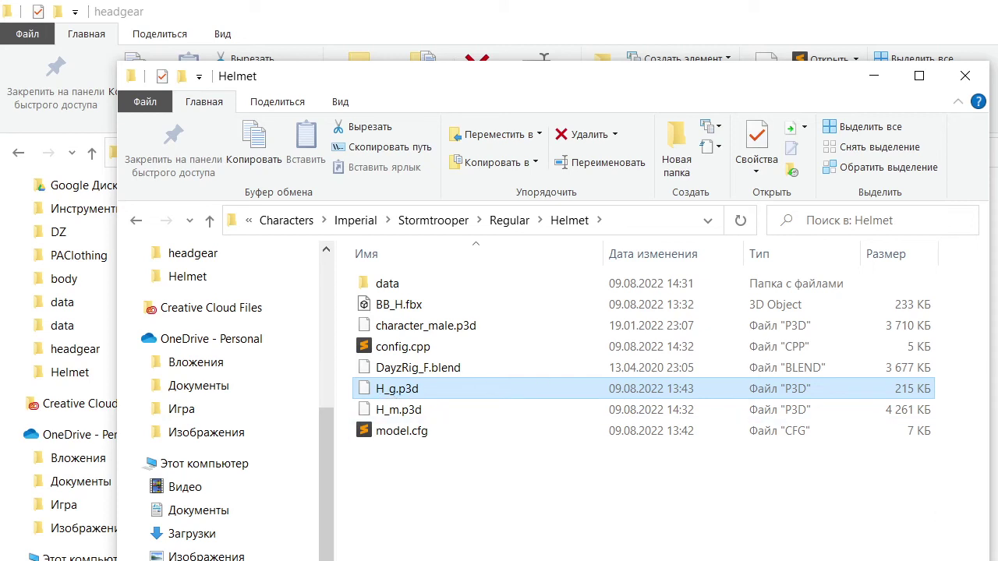
Return to the DayZ game, put the nearby Stormtrooper helmet on the character and close the inventory
{"action": "key", "text": "alt+Tab"}
{"action": "key", "text": "alt+Tab"}
{"action": "key", "text": "alt+Tab"}
{"action": "key", "text": "Tab"}
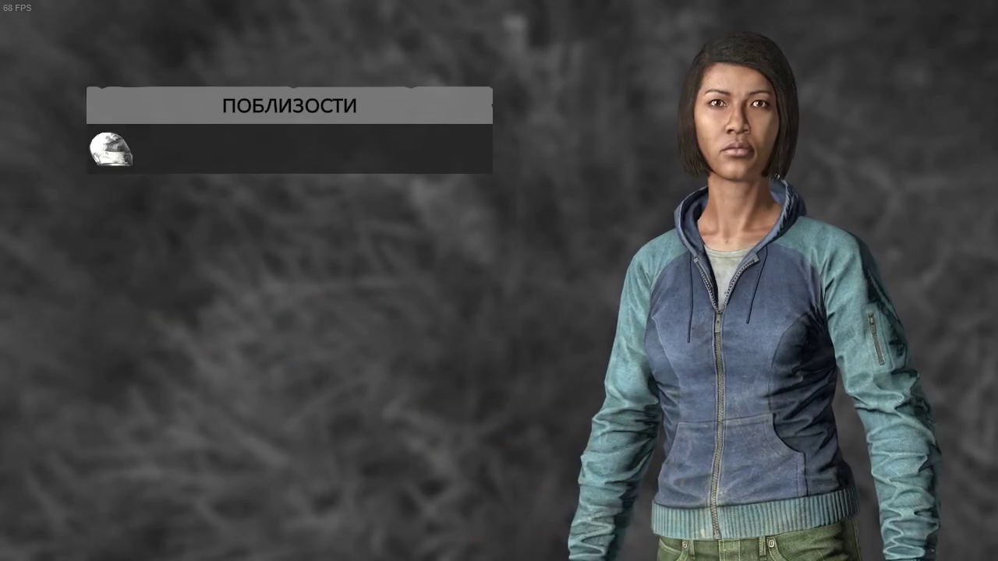
{"action": "left_click_drag", "start_coordinate": [812, 546], "coordinate": [745, 344]}
{"action": "key", "text": "Tab"}
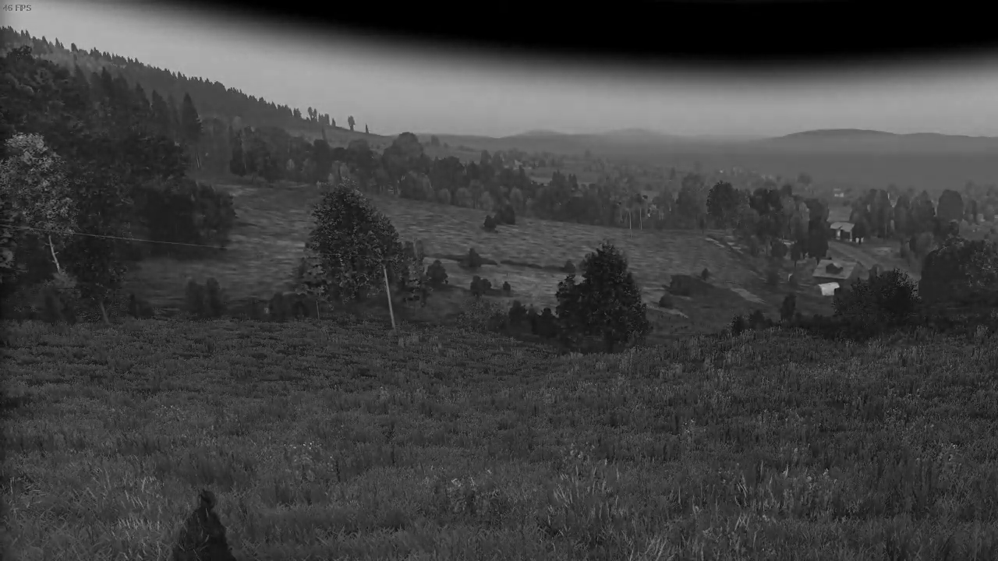
Leave the DayZ test session and end the game's process in Task Manager
{"action": "key", "text": "alt+Tab"}
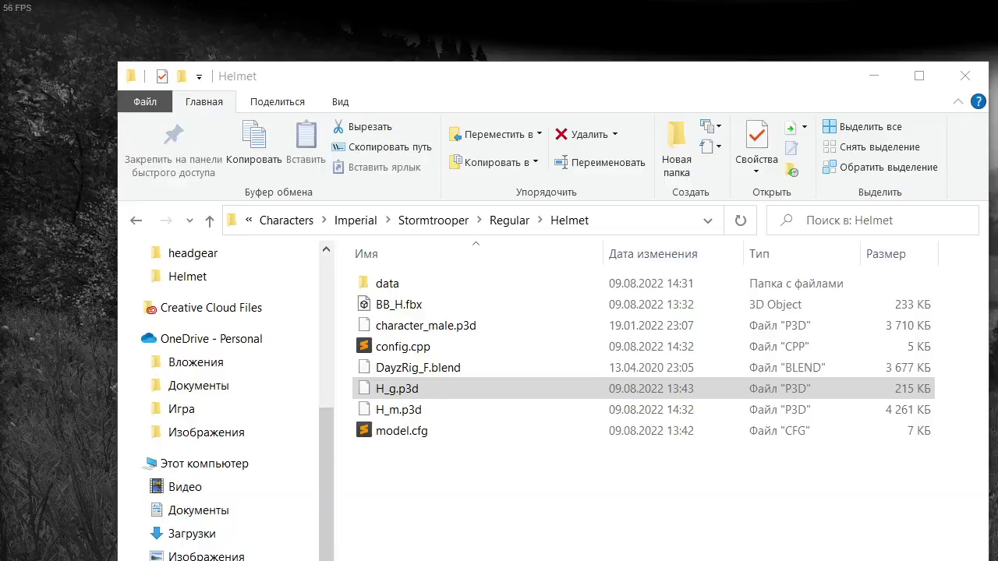
{"action": "key", "text": "alt+Tab"}
{"action": "key", "text": "alt+Tab"}
{"action": "key", "text": "alt+Tab"}
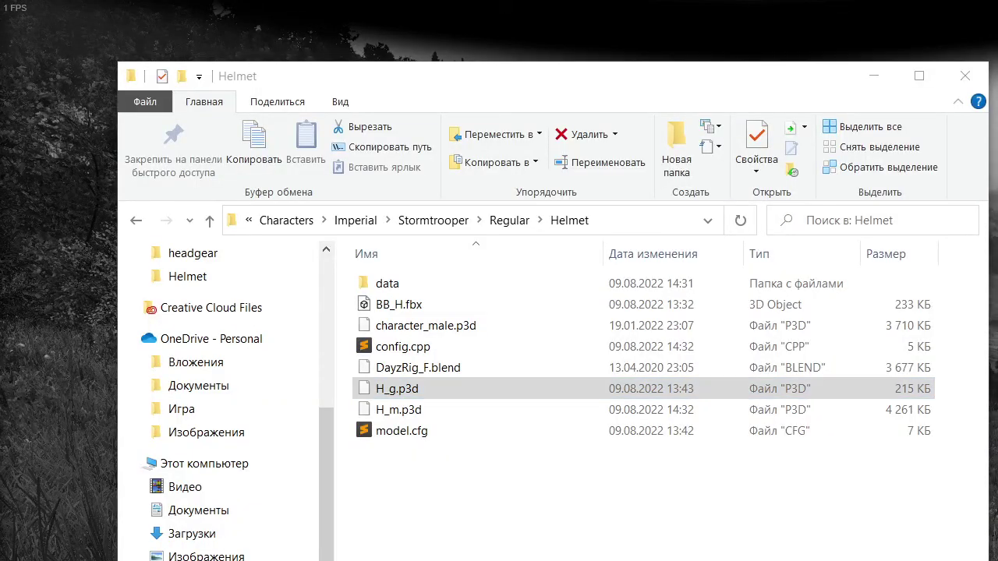
{"action": "key", "text": "alt+Tab"}
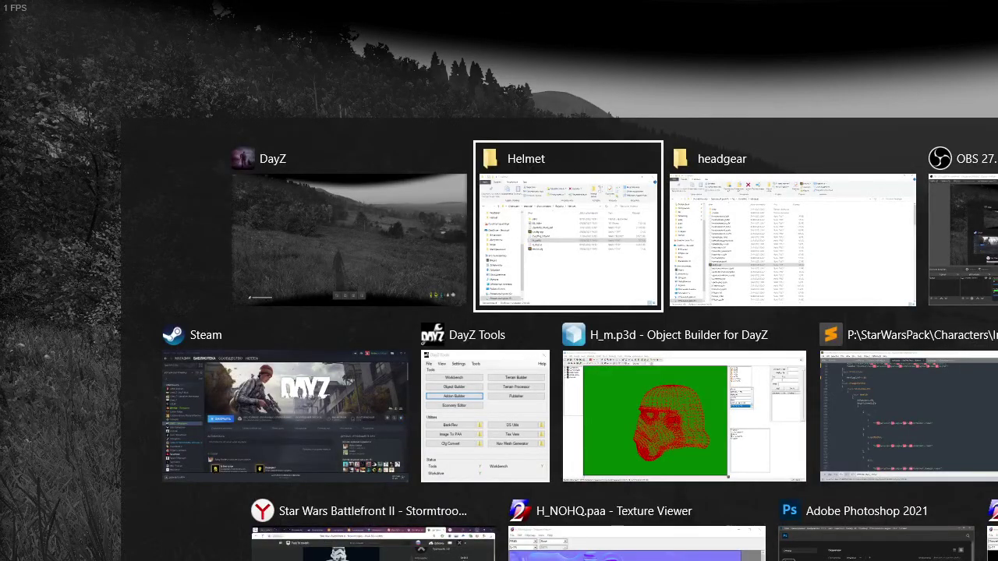
{"action": "key", "text": "Tab"}
{"action": "key", "text": "super"}
{"action": "left_click", "coordinate": [904, 460]}
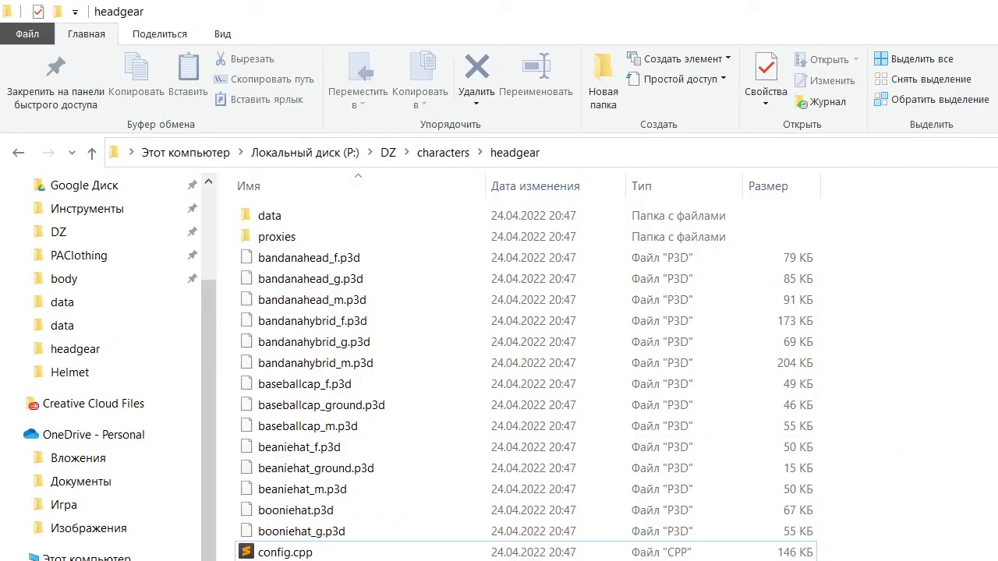
{"action": "key", "text": "ctrl+shift+Escape"}
{"action": "left_click", "coordinate": [503, 274]}
{"action": "left_click", "coordinate": [720, 514]}
Switch to Object Builder and show the H_m.p3d helmet from the front with solid textured shading
{"action": "key", "text": "alt+Tab"}
{"action": "key", "text": "alt+Tab"}
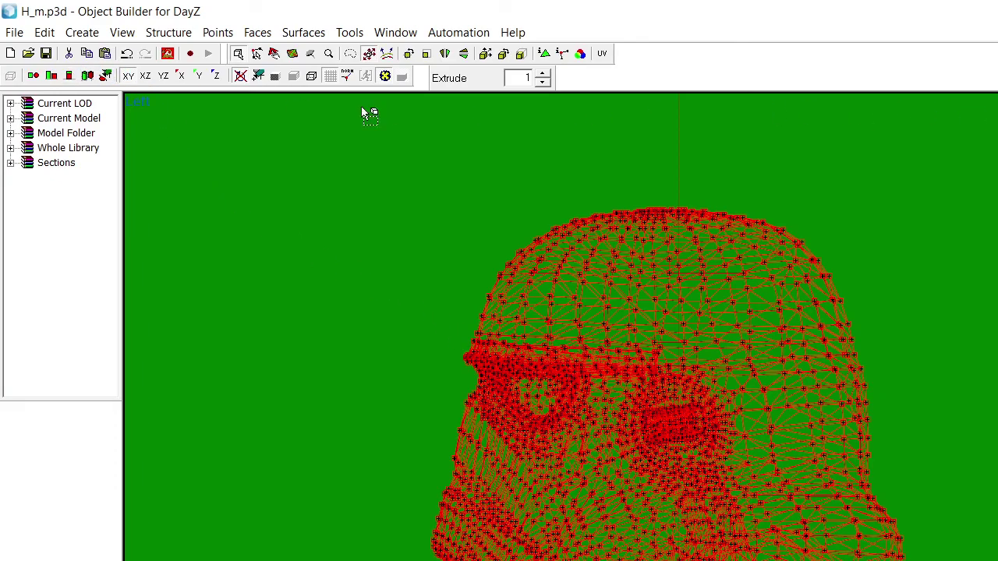
{"action": "left_click", "coordinate": [76, 76]}
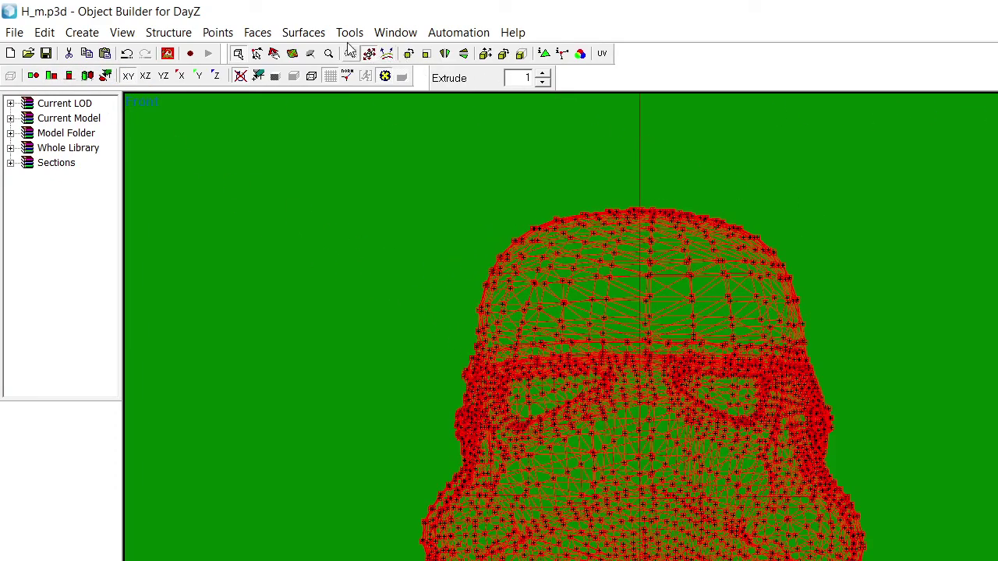
{"action": "left_click", "coordinate": [222, 33]}
{"action": "left_click", "coordinate": [608, 164]}
{"action": "left_click", "coordinate": [275, 76]}
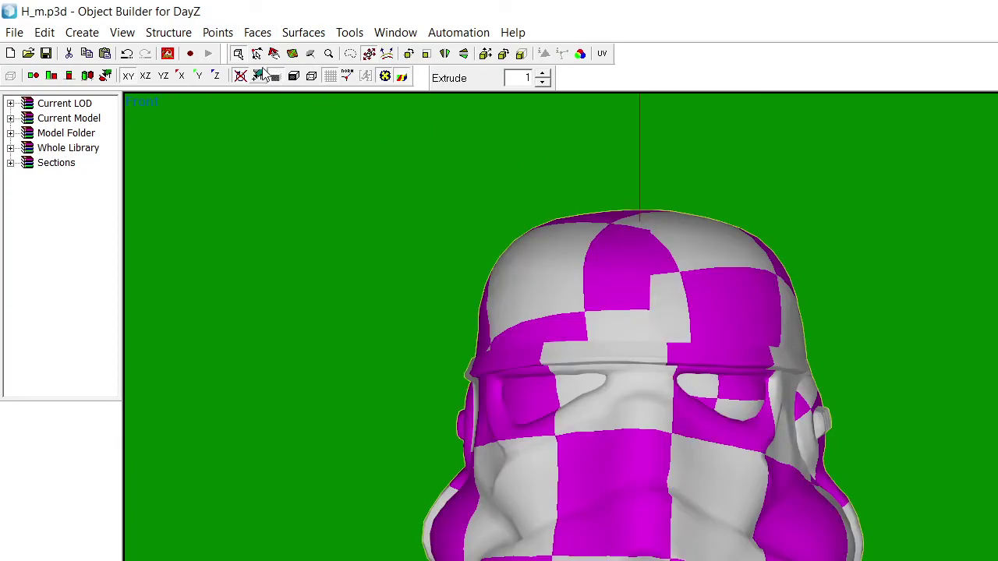
Try to merge all nearby points of the helmet mesh using the detected minimal distance of 0.00545085
{"action": "left_click", "coordinate": [217, 33]}
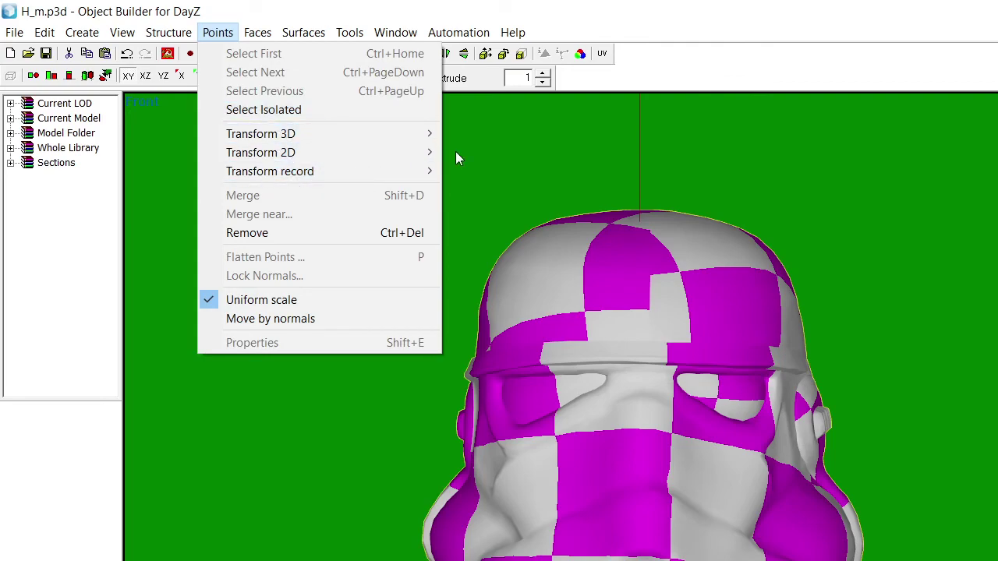
{"action": "left_click", "coordinate": [515, 154]}
{"action": "key", "text": "ctrl+a"}
{"action": "left_click", "coordinate": [218, 33]}
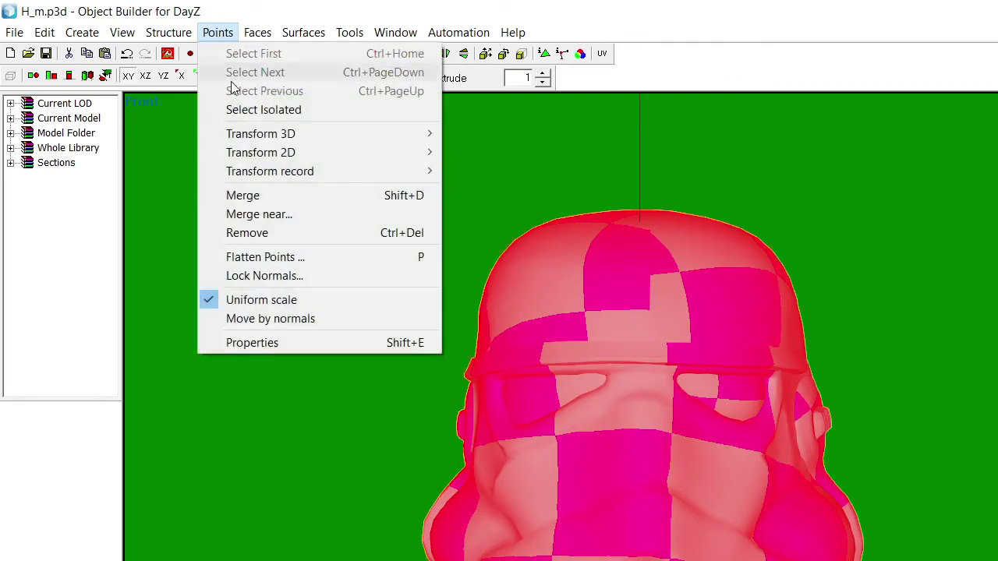
{"action": "left_click", "coordinate": [257, 214]}
{"action": "left_click", "coordinate": [798, 415]}
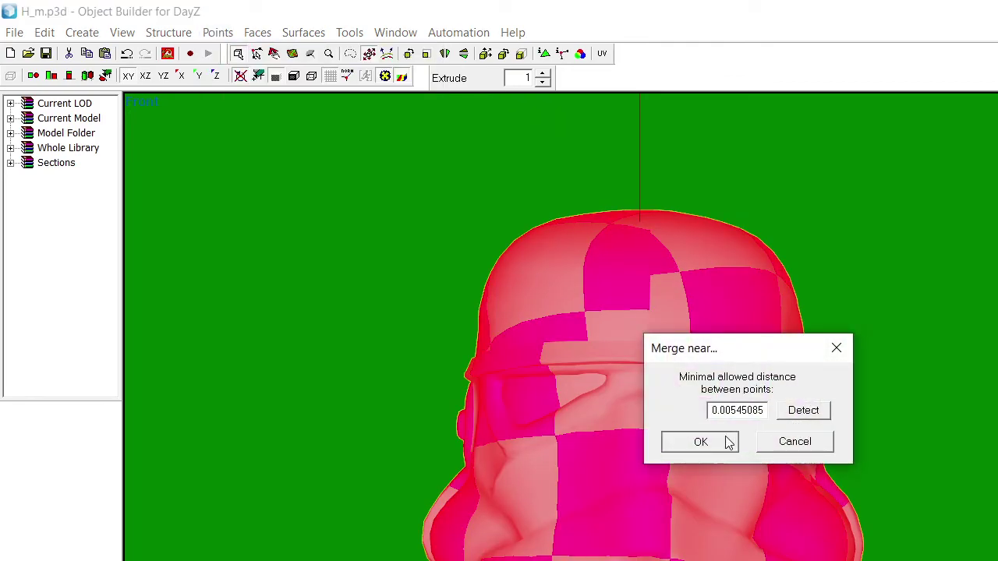
{"action": "left_click", "coordinate": [700, 441]}
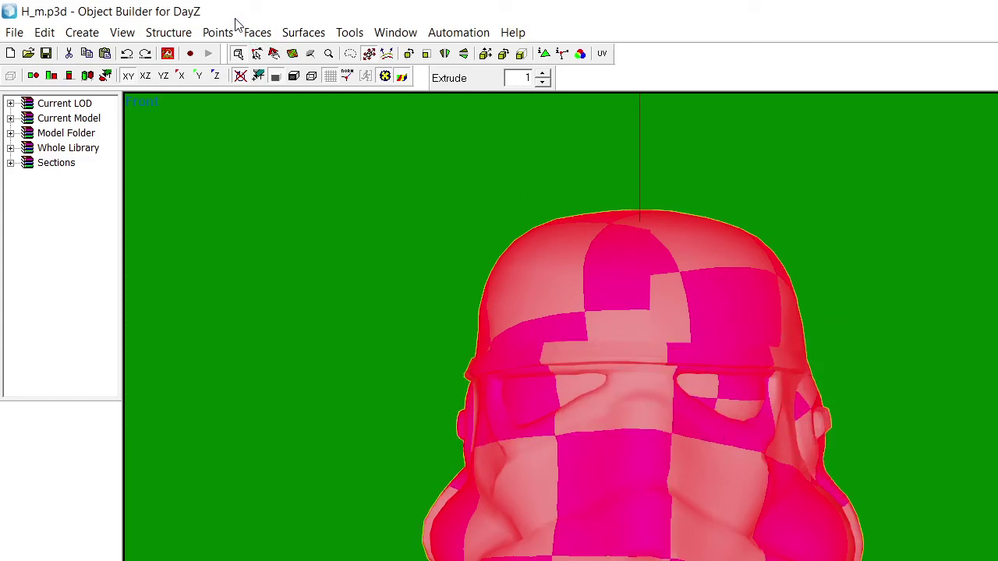
Merge the helmet's nearby points with the minimal allowed distance set to 0.00045085
{"action": "left_click", "coordinate": [218, 32]}
{"action": "left_click", "coordinate": [267, 215]}
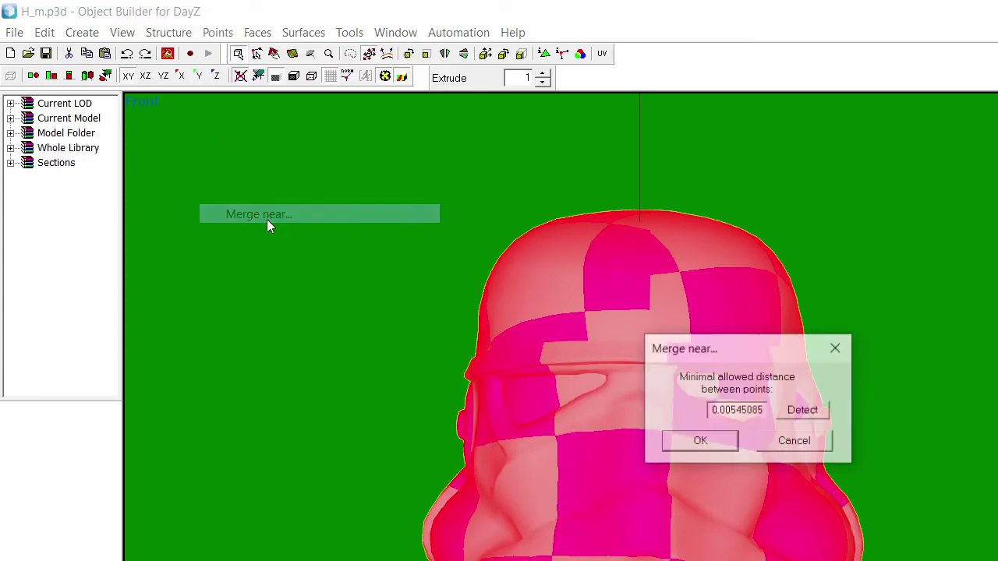
{"action": "left_click", "coordinate": [737, 410]}
{"action": "key", "text": "BackSpace"}
{"action": "type", "text": "0"}
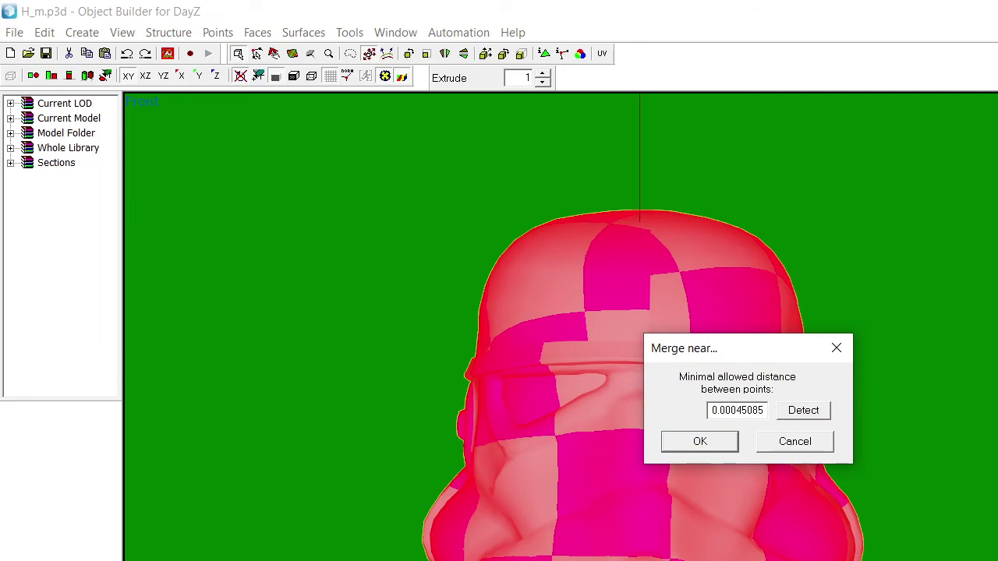
{"action": "left_click", "coordinate": [717, 443]}
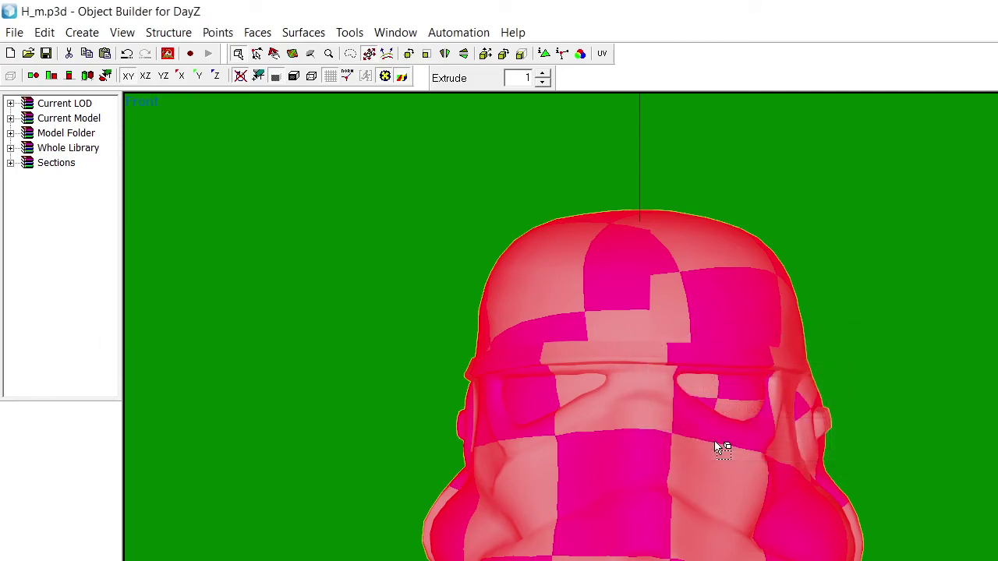
Merge the helmet's nearby points with the minimal allowed distance set to 0.001
{"action": "left_click", "coordinate": [217, 32]}
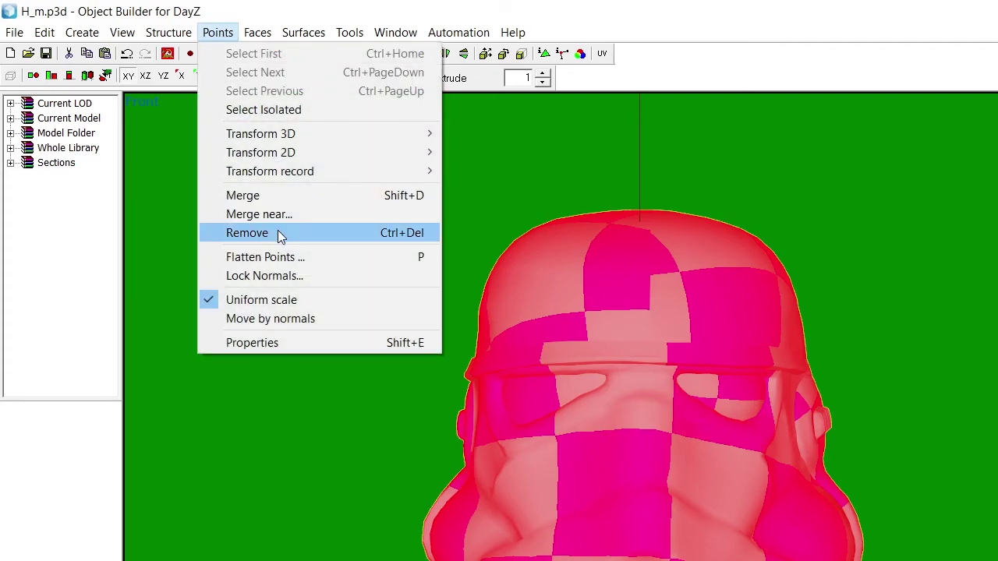
{"action": "left_click", "coordinate": [312, 214]}
{"action": "left_click_drag", "start_coordinate": [765, 410], "coordinate": [735, 413]}
{"action": "key", "text": "BackSpace"}
{"action": "key", "text": "BackSpace"}
{"action": "type", "text": "1"}
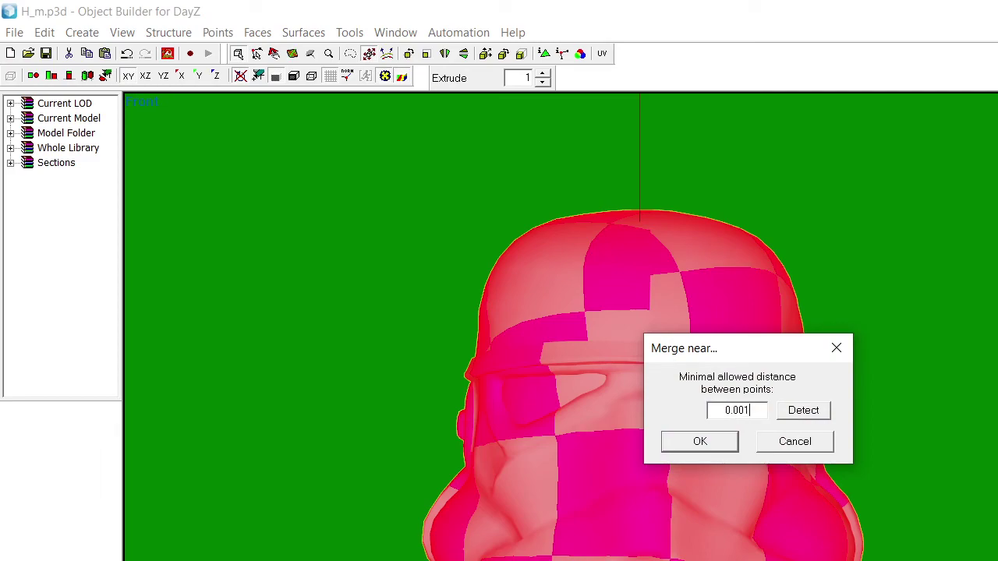
{"action": "left_click", "coordinate": [700, 442]}
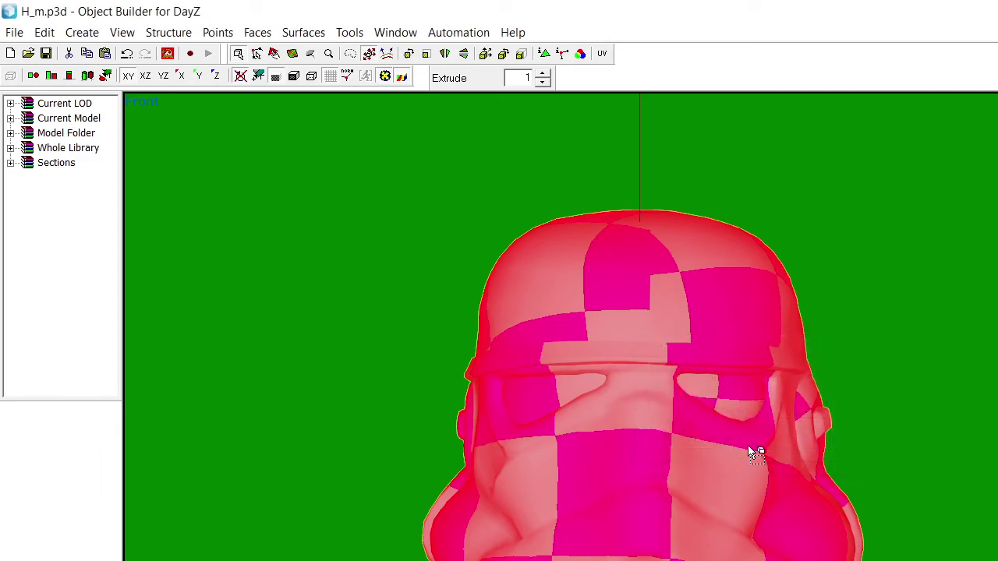
Reselect the whole helmet mesh and merge its nearby points with a minimal distance of 0.002
{"action": "left_click", "coordinate": [829, 452]}
{"action": "key", "text": "ctrl+a"}
{"action": "left_click", "coordinate": [217, 32]}
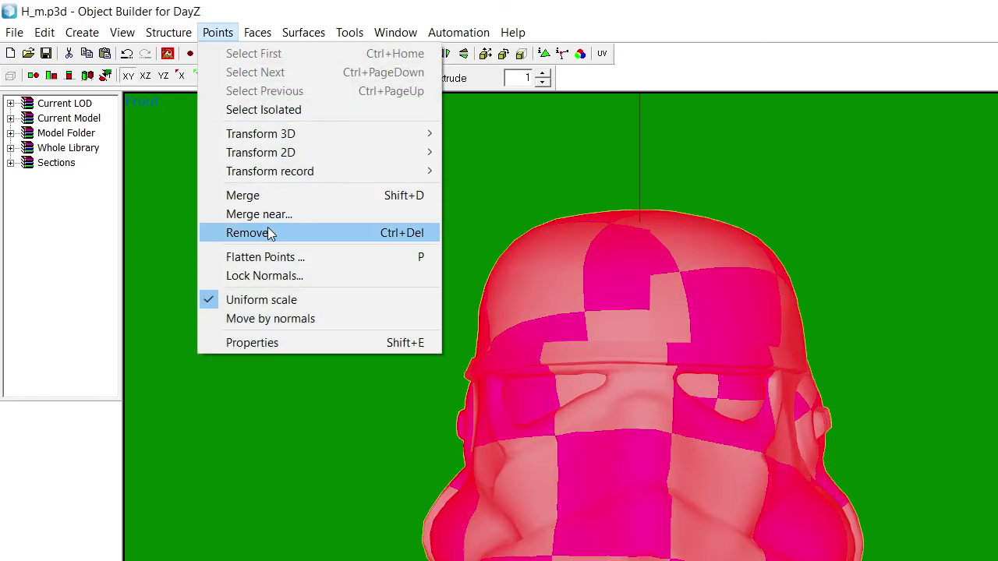
{"action": "left_click", "coordinate": [250, 211]}
{"action": "key", "text": "BackSpace"}
{"action": "type", "text": "2"}
{"action": "left_click", "coordinate": [716, 444]}
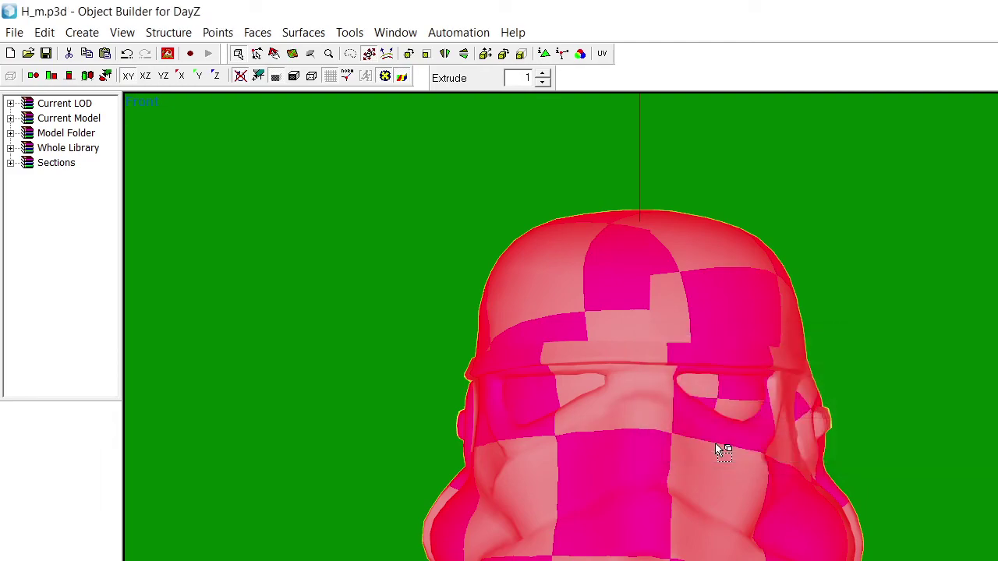
Merge the helmet's nearby points with a minimal distance of 0.003 and clear the selection
{"action": "left_click", "coordinate": [217, 32]}
{"action": "left_click", "coordinate": [294, 217]}
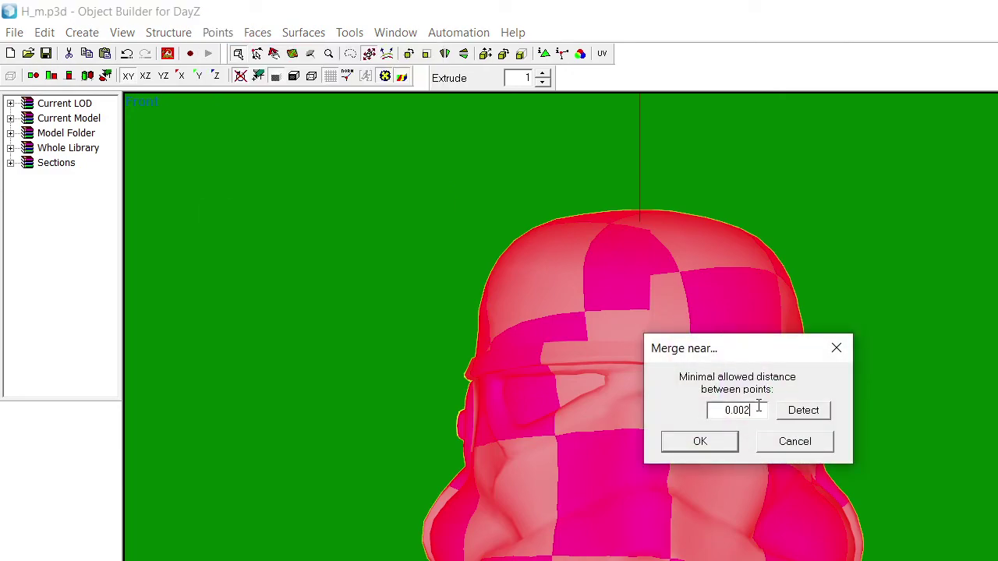
{"action": "left_click", "coordinate": [732, 444]}
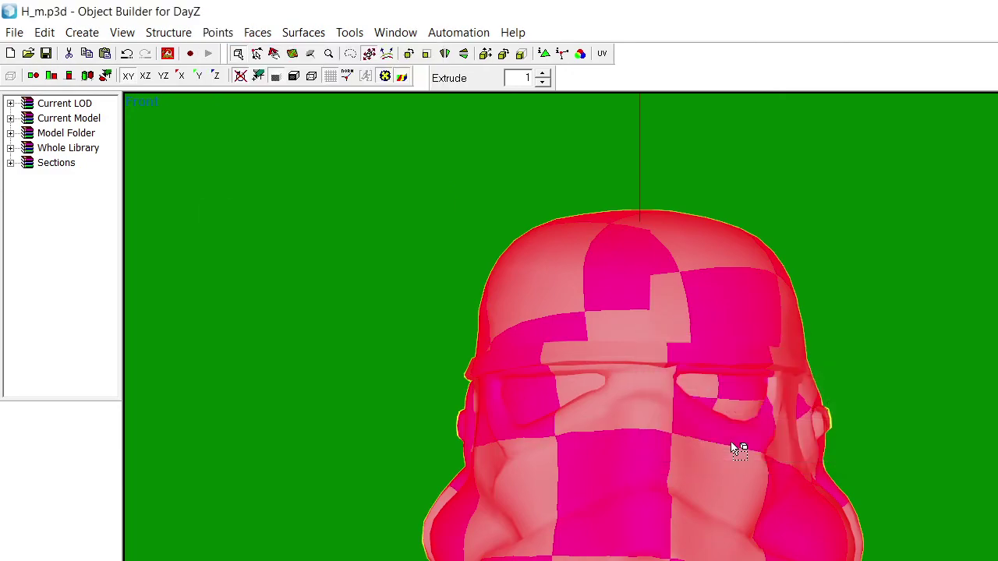
{"action": "left_click", "coordinate": [421, 196]}
{"action": "key", "text": "ctrl+a"}
{"action": "left_click", "coordinate": [938, 211]}
Select the entire helmet mesh and merge its nearby points with a minimal distance of 0.0035
{"action": "key", "text": "Page_Down"}
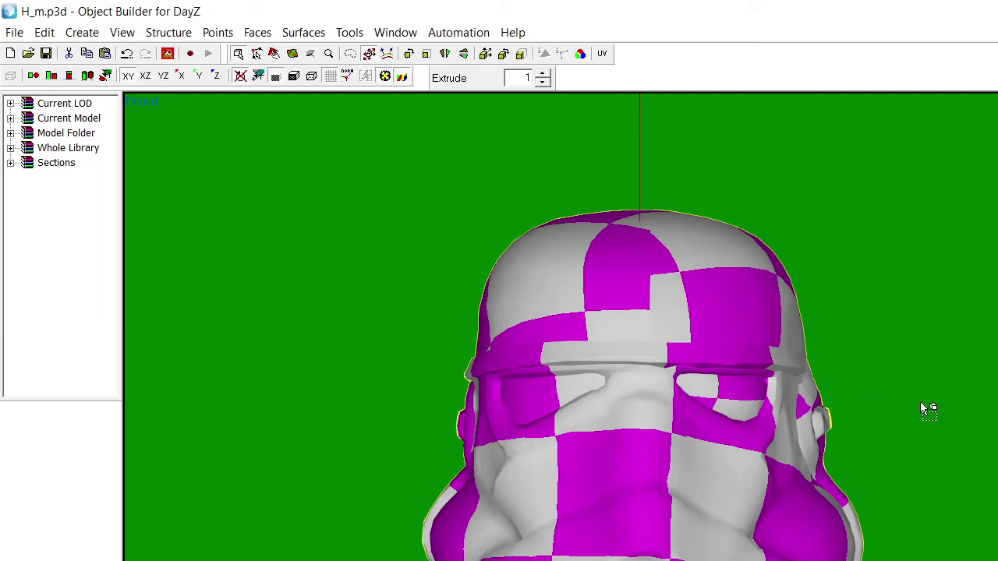
{"action": "key", "text": "ctrl+a"}
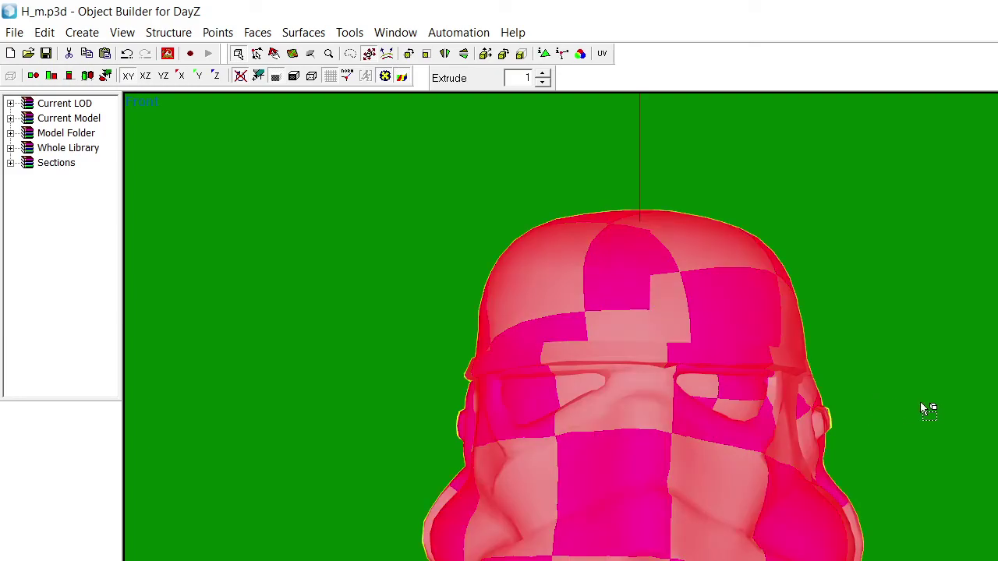
{"action": "left_click", "coordinate": [922, 407]}
{"action": "key", "text": "ctrl+a"}
{"action": "left_click", "coordinate": [217, 32]}
{"action": "left_click", "coordinate": [279, 214]}
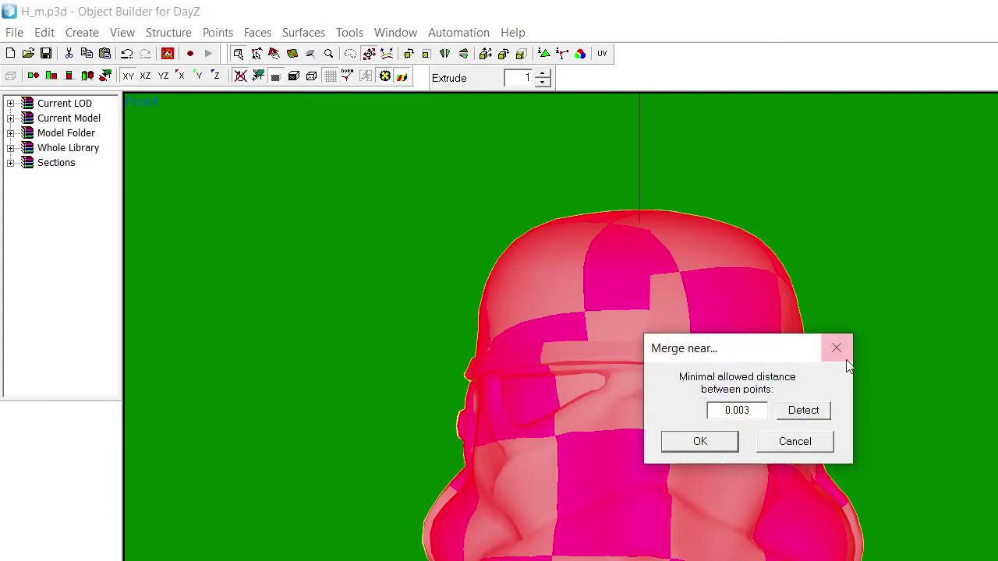
{"action": "left_click", "coordinate": [759, 413]}
{"action": "type", "text": "5"}
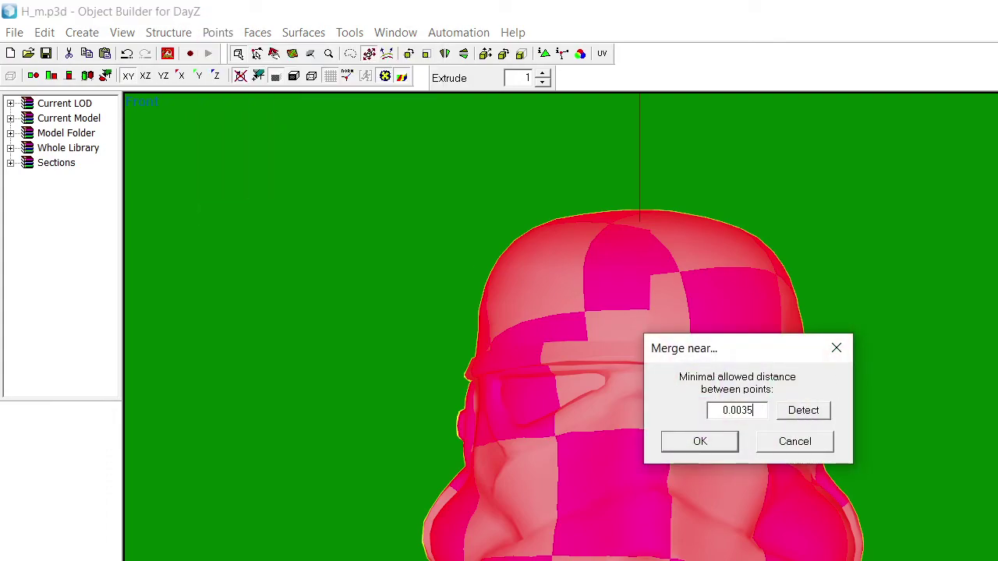
{"action": "left_click", "coordinate": [719, 443]}
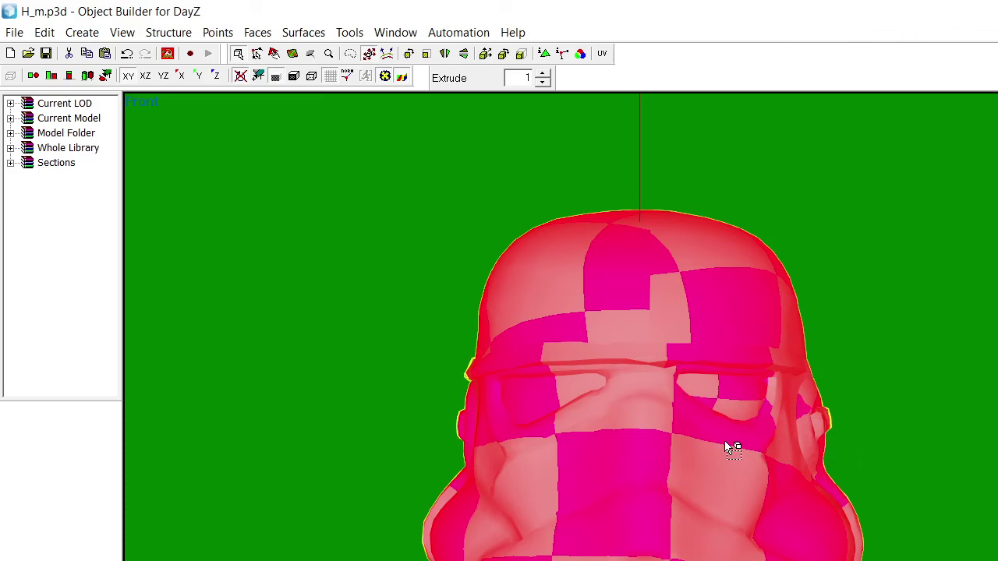
Select all helmet points, merge the nearby ones with a changed minimal distance and clear the selection
{"action": "left_click", "coordinate": [809, 312]}
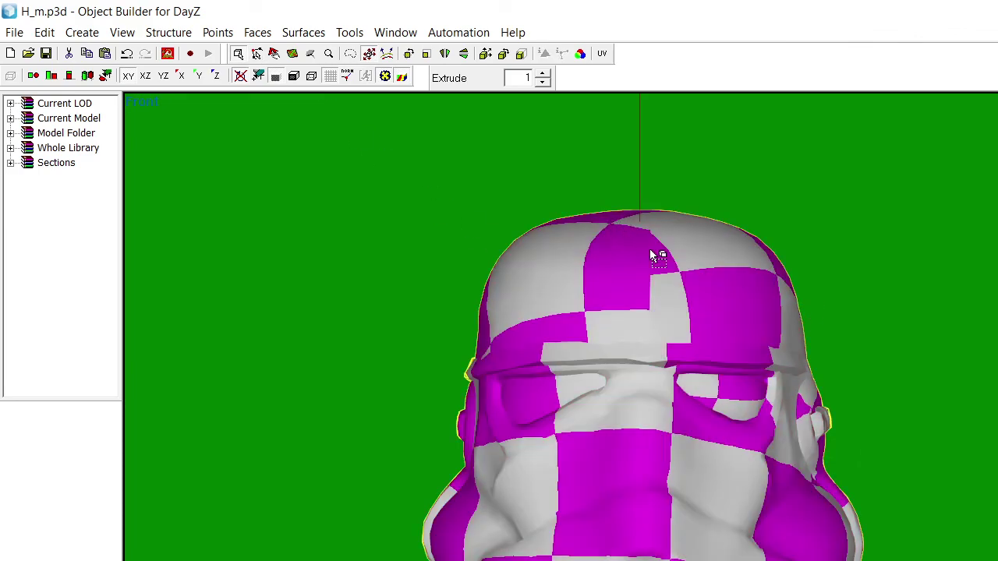
{"action": "key", "text": "ctrl+a"}
{"action": "left_click", "coordinate": [217, 32]}
{"action": "left_click", "coordinate": [335, 213]}
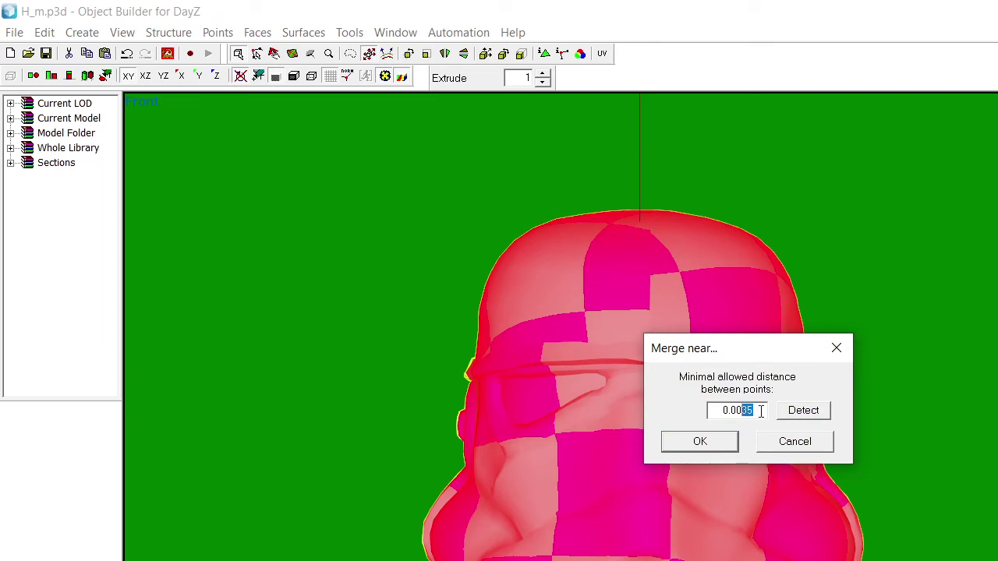
{"action": "left_click", "coordinate": [735, 442]}
{"action": "left_click", "coordinate": [856, 381]}
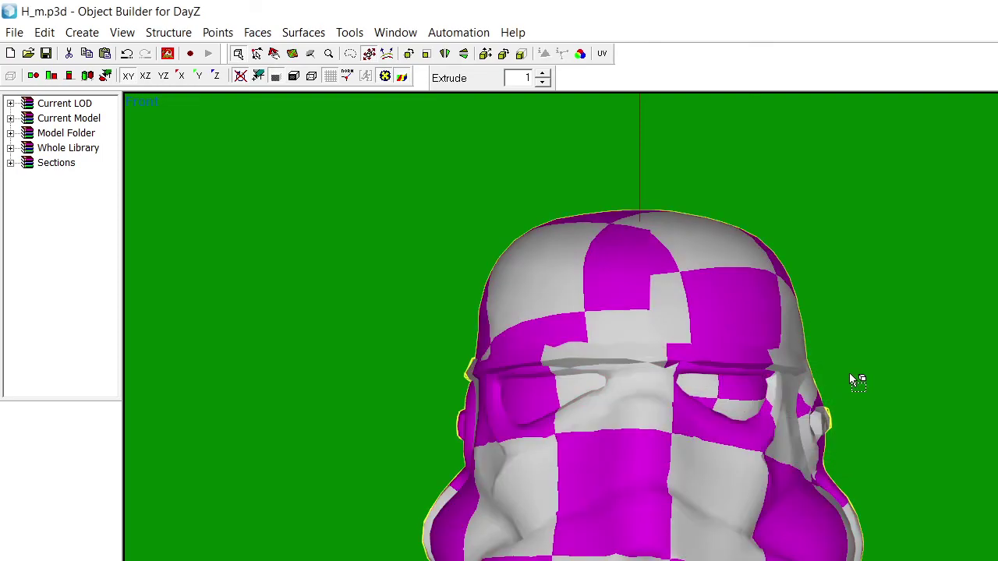
Switch to the 3D preview and examine the merged helmet mesh from the side
{"action": "key", "text": "ctrl+a"}
{"action": "left_click", "coordinate": [888, 336]}
{"action": "left_click", "coordinate": [87, 76]}
{"action": "scroll", "coordinate": [680, 410], "scroll_direction": "up", "scroll_amount": 5}
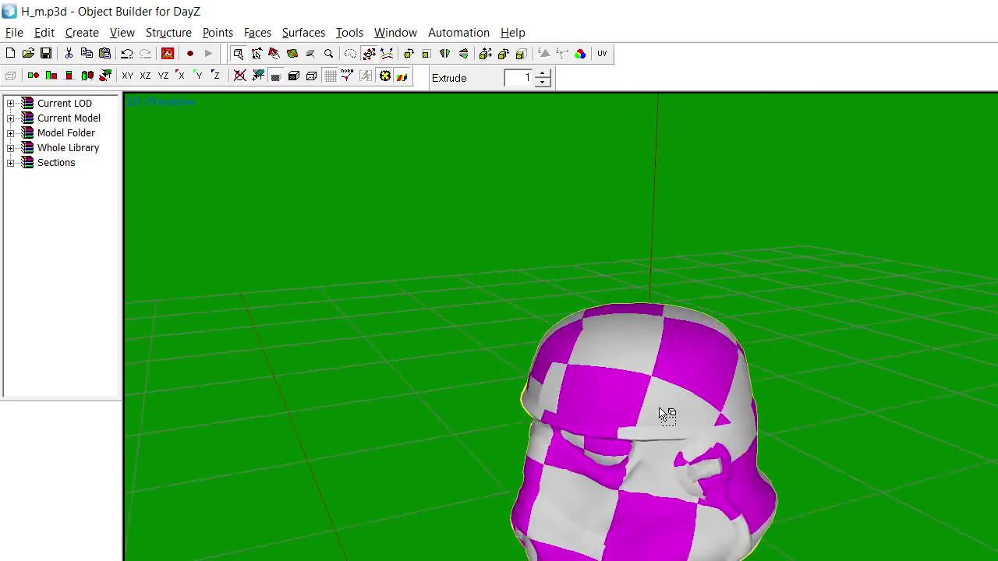
{"action": "left_click_drag", "start_coordinate": [660, 414], "coordinate": [661, 413]}
{"action": "key", "text": "Right"}
{"action": "key", "text": "Right"}
{"action": "key", "text": "Right"}
{"action": "key", "text": "Right"}
{"action": "key", "text": "Right"}
{"action": "key", "text": "Right"}
{"action": "key", "text": "Right"}
{"action": "key", "text": "Right"}
{"action": "key", "text": "Right"}
{"action": "key", "text": "Right"}
{"action": "key", "text": "Right"}
{"action": "key", "text": "Right"}
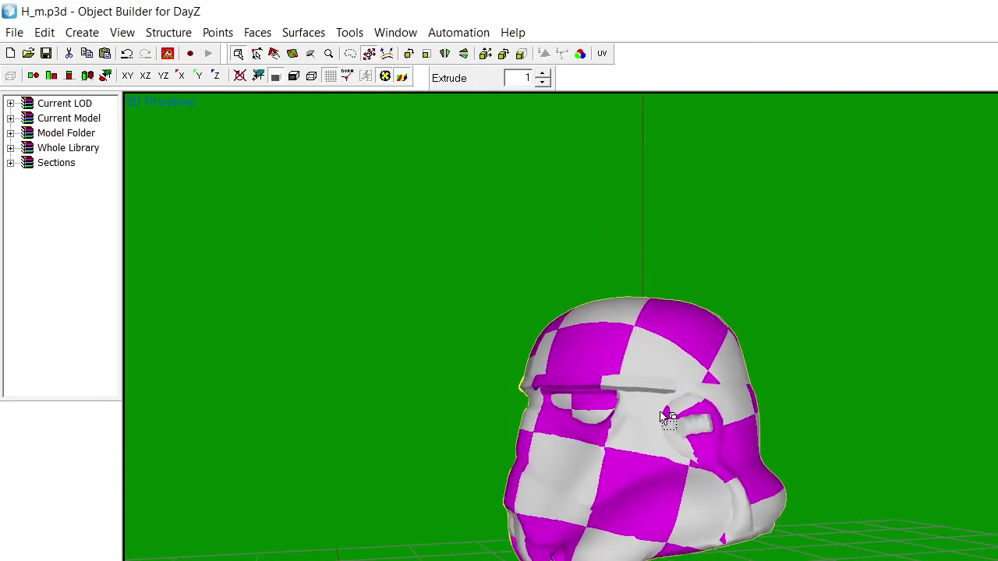
Go through the helmet's levels of detail in the 3D preview and compare their mesh shapes
{"action": "key", "text": "ctrl+a"}
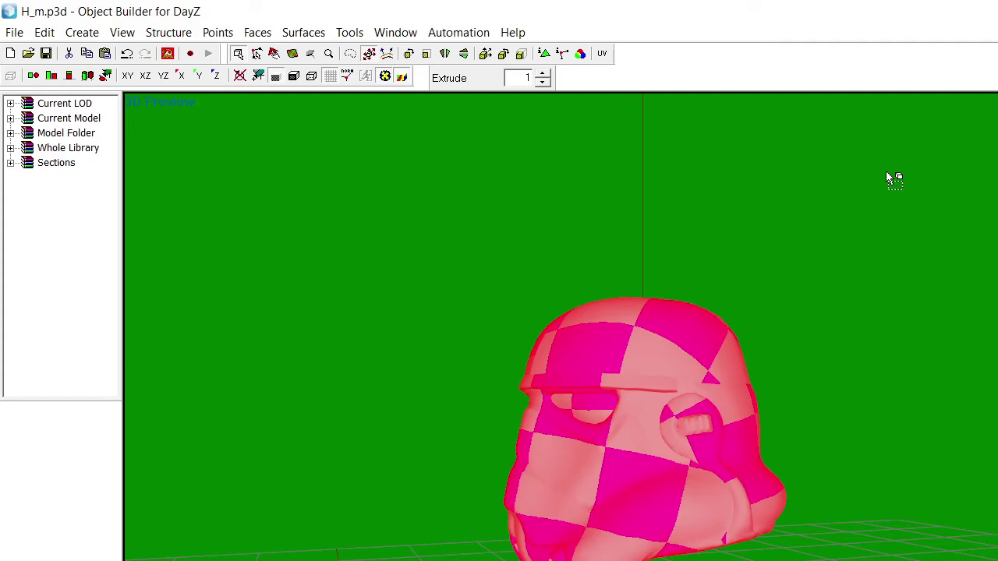
{"action": "key", "text": "Page_Down"}
{"action": "key", "text": "Page_Down"}
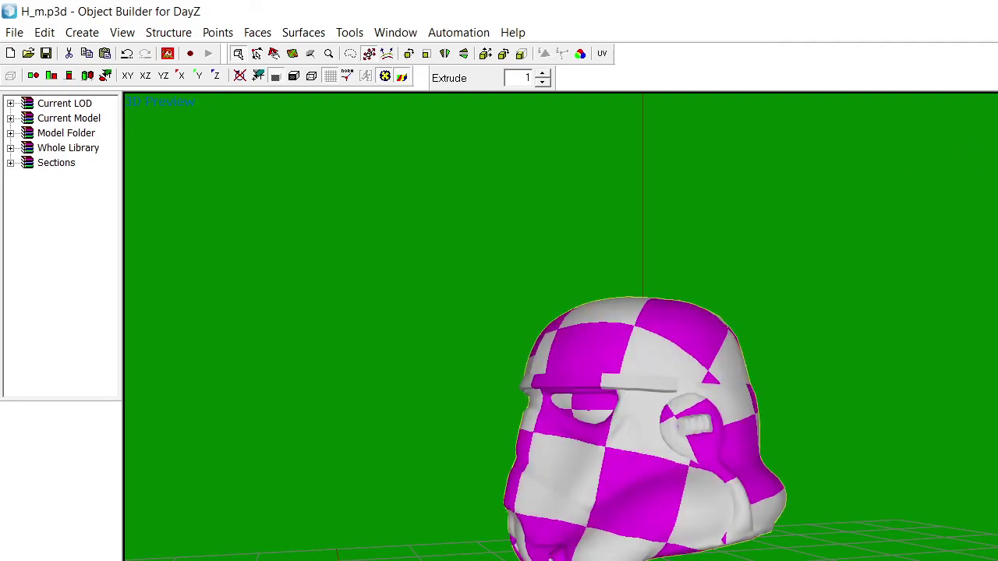
{"action": "key", "text": "ctrl+a"}
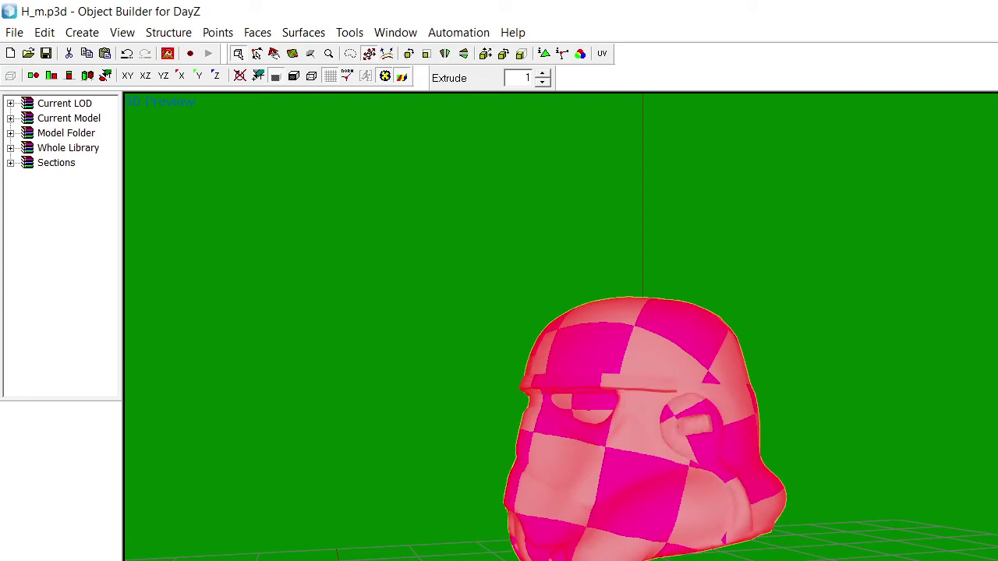
{"action": "key", "text": "Page_Down"}
{"action": "key", "text": "Page_Down"}
{"action": "left_click", "coordinate": [861, 279]}
{"action": "mouse_move", "coordinate": [720, 377]}
{"action": "left_mouse_down"}
{"action": "mouse_move", "coordinate": [733, 376]}
{"action": "mouse_move", "coordinate": [720, 386]}
{"action": "left_mouse_up"}
{"action": "scroll", "coordinate": [671, 362], "scroll_direction": "down", "scroll_amount": 5}
{"action": "scroll", "coordinate": [671, 361], "scroll_direction": "up", "scroll_amount": 5}
{"action": "scroll", "coordinate": [671, 361], "scroll_direction": "down", "scroll_amount": 4}
{"action": "scroll", "coordinate": [671, 361], "scroll_direction": "up", "scroll_amount": 4}
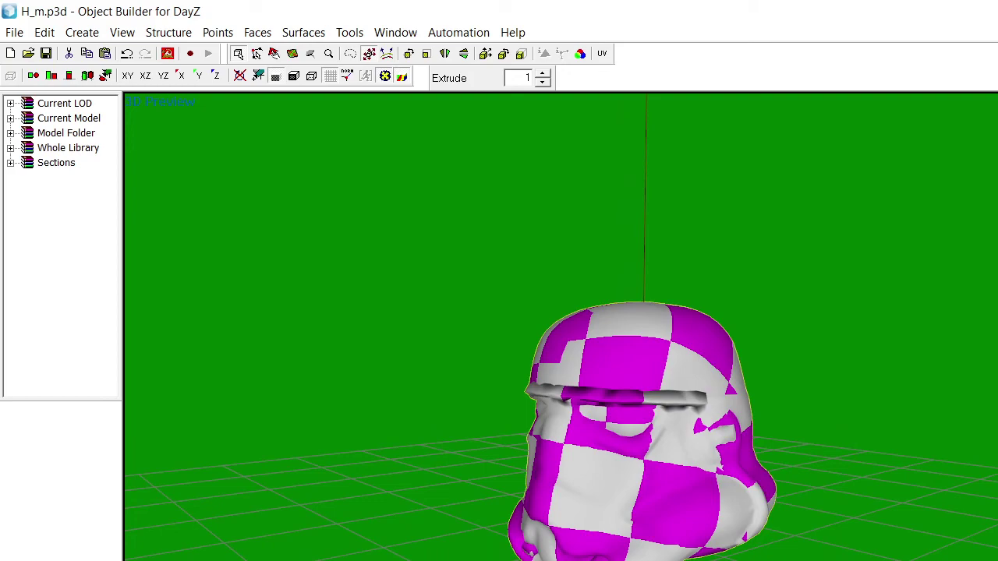
Select the complete helmet mesh in the most detailed level of H_m.p3d for copying
{"action": "key", "text": "ctrl+a"}
{"action": "left_click", "coordinate": [849, 258]}
{"action": "key", "text": "ctrl+a"}
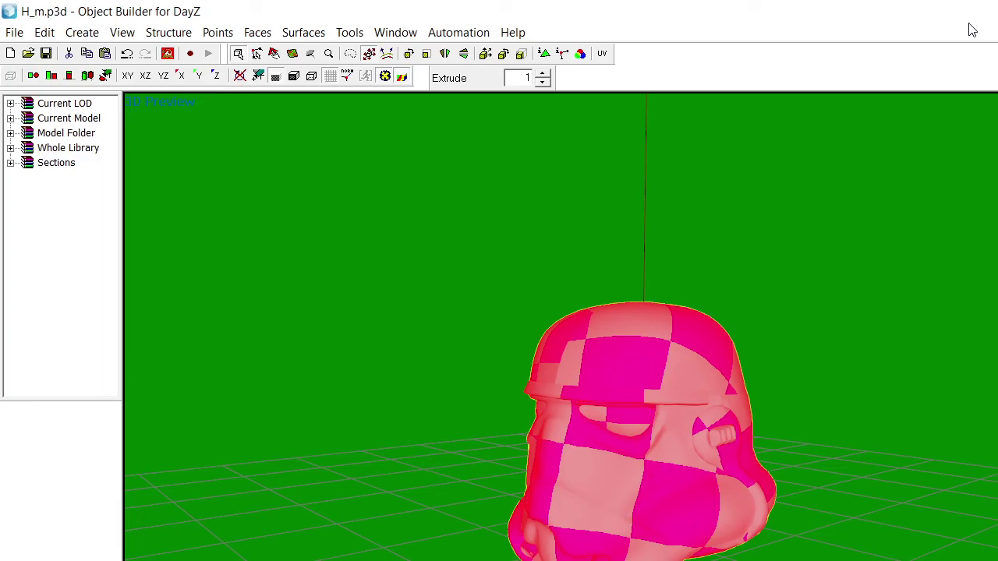
Switch to File Explorer and load H_g.p3d from the Helmet folder into a maximized Object Builder window
{"action": "key", "text": "super+Right"}
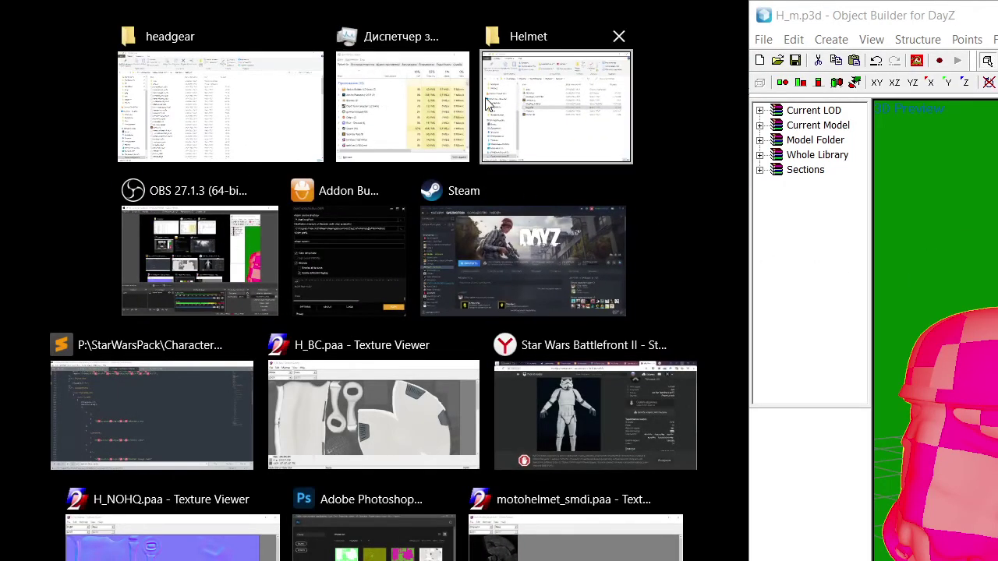
{"action": "left_click", "coordinate": [485, 104]}
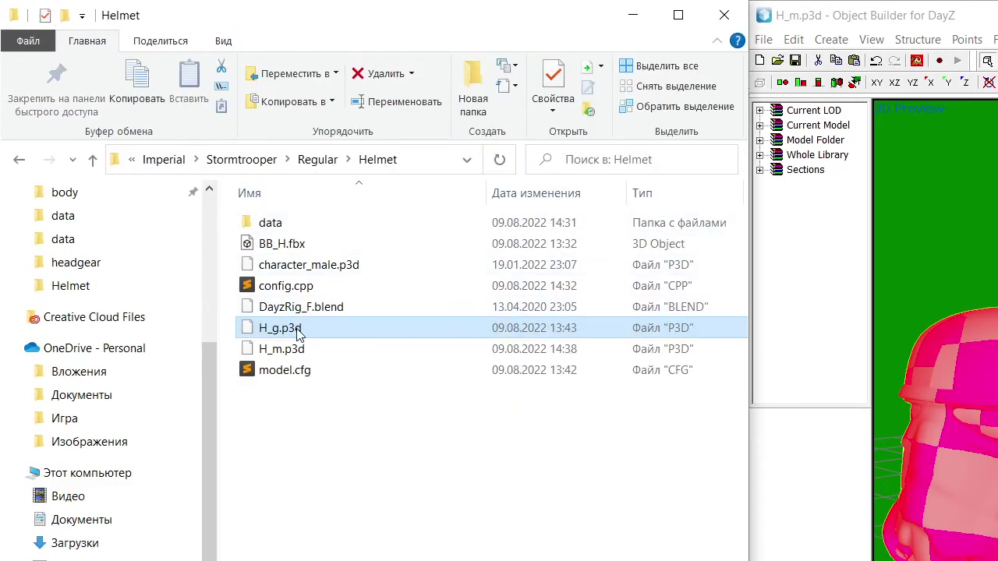
{"action": "left_click_drag", "start_coordinate": [328, 332], "coordinate": [942, 387]}
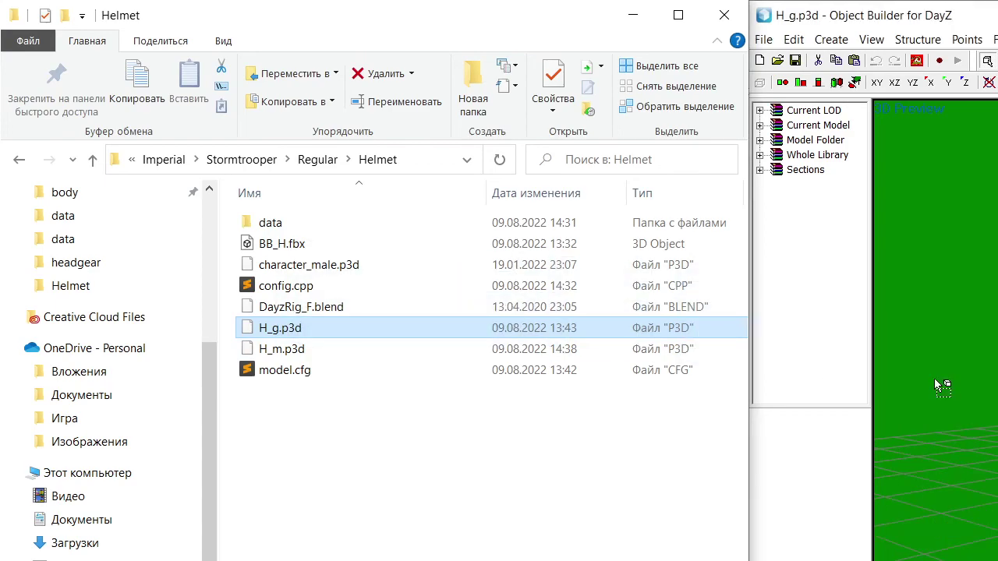
{"action": "key", "text": "super+Up"}
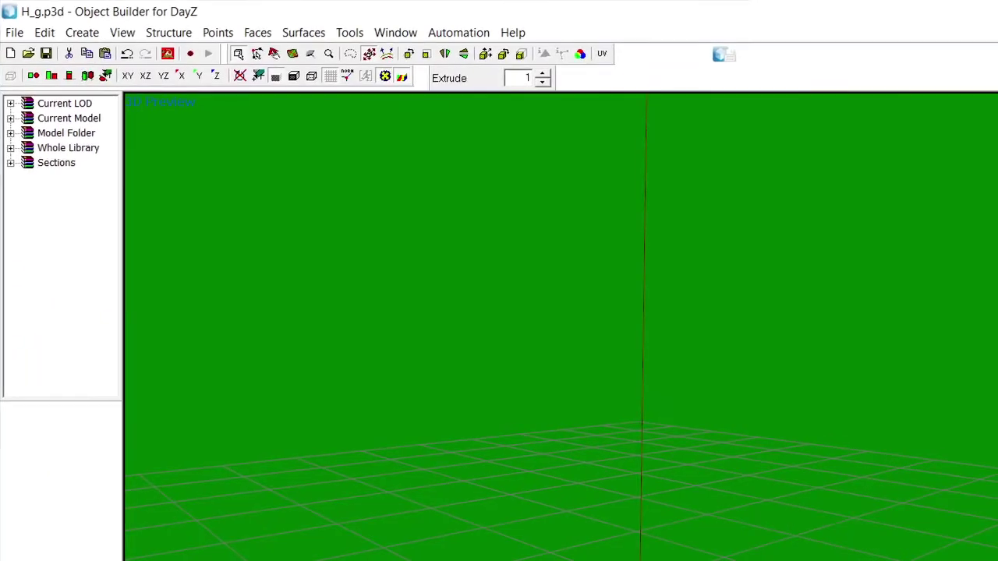
Paste the copied helmet mesh into H_g.p3d and save the file
{"action": "left_click_drag", "start_coordinate": [787, 340], "coordinate": [679, 316]}
{"action": "scroll", "coordinate": [691, 521], "scroll_direction": "down", "scroll_amount": 3}
{"action": "key", "text": "ctrl+v"}
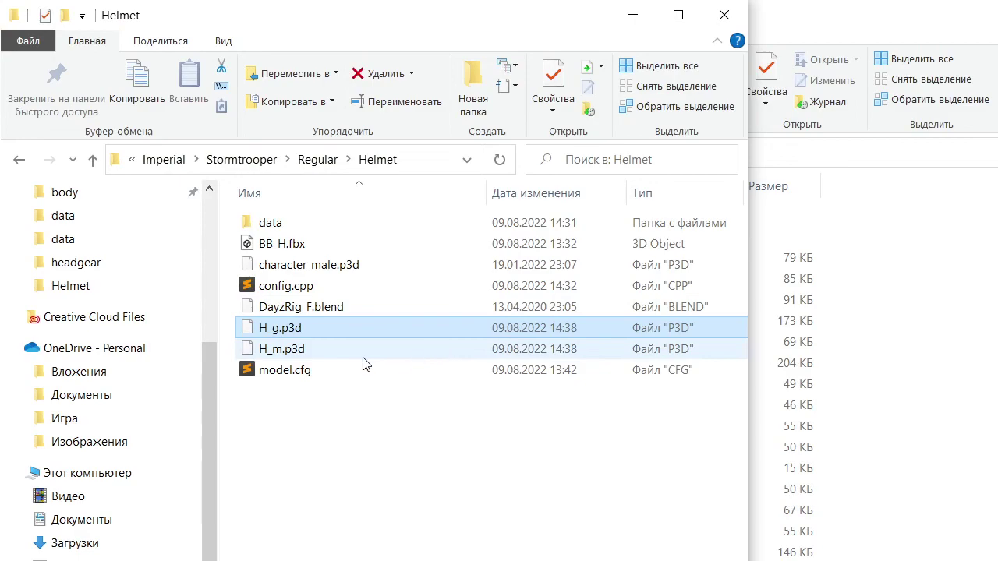
Load H_m.p3d from the Helmet folder into a maximized Object Builder window and check its model view
{"action": "left_click", "coordinate": [352, 355]}
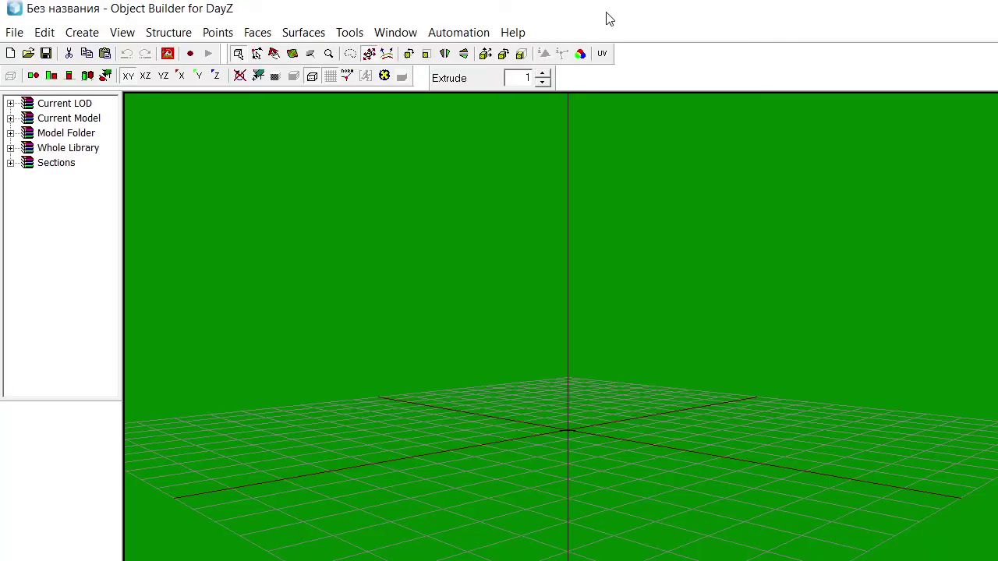
{"action": "left_click_drag", "start_coordinate": [606, 13], "coordinate": [762, 103]}
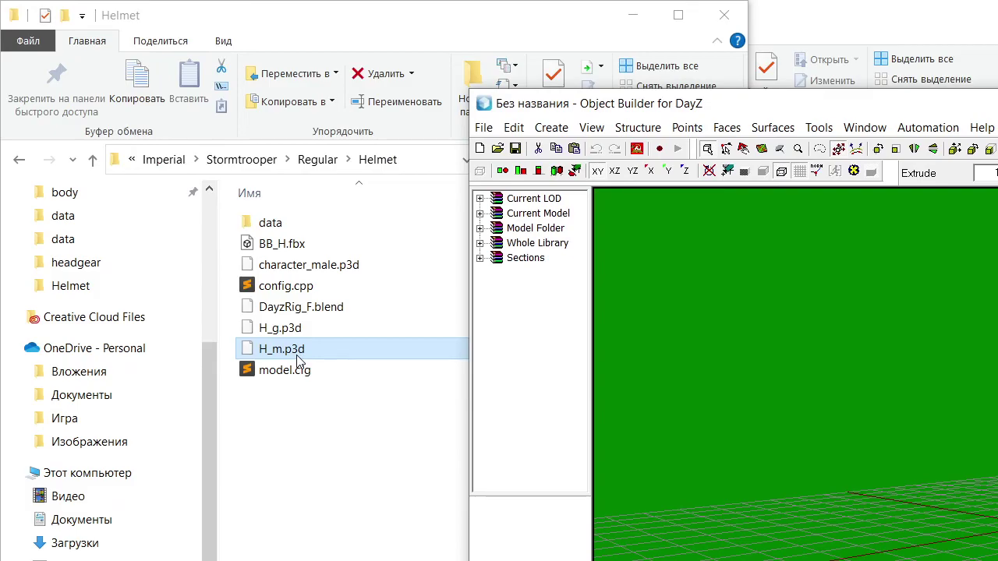
{"action": "left_click_drag", "start_coordinate": [997, 103], "coordinate": [715, 1]}
{"action": "scroll", "coordinate": [626, 320], "scroll_direction": "up", "scroll_amount": 5}
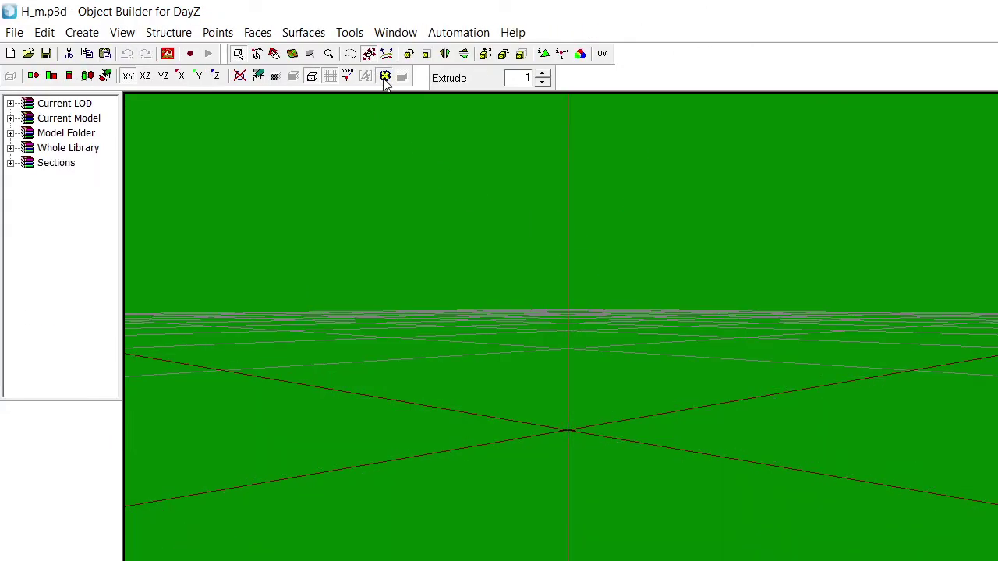
{"action": "scroll", "coordinate": [683, 162], "scroll_direction": "down", "scroll_amount": 8}
{"action": "left_click_drag", "start_coordinate": [721, 227], "coordinate": [743, 227]}
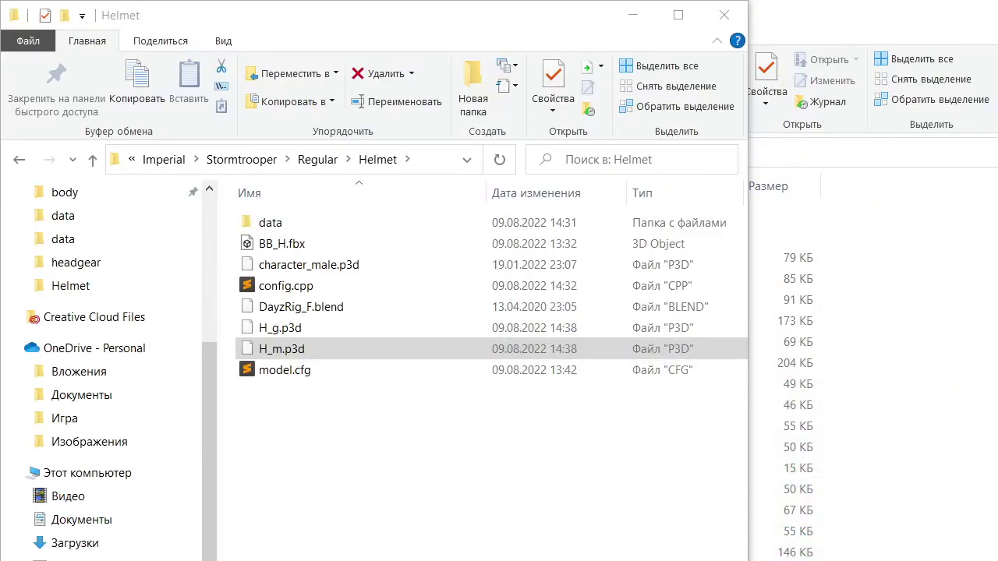
Switch to DayZ Addon Builder and pack the P:\StarWarsPack source directory with binarizing enabled
{"action": "key", "text": "alt+Tab"}
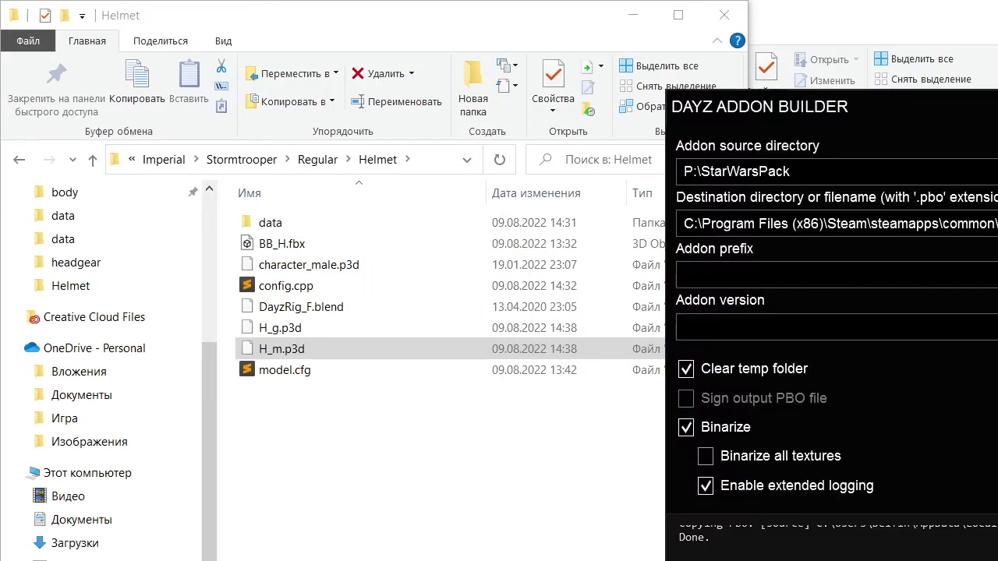
{"action": "left_click", "coordinate": [997, 483]}
{"action": "left_click", "coordinate": [997, 460]}
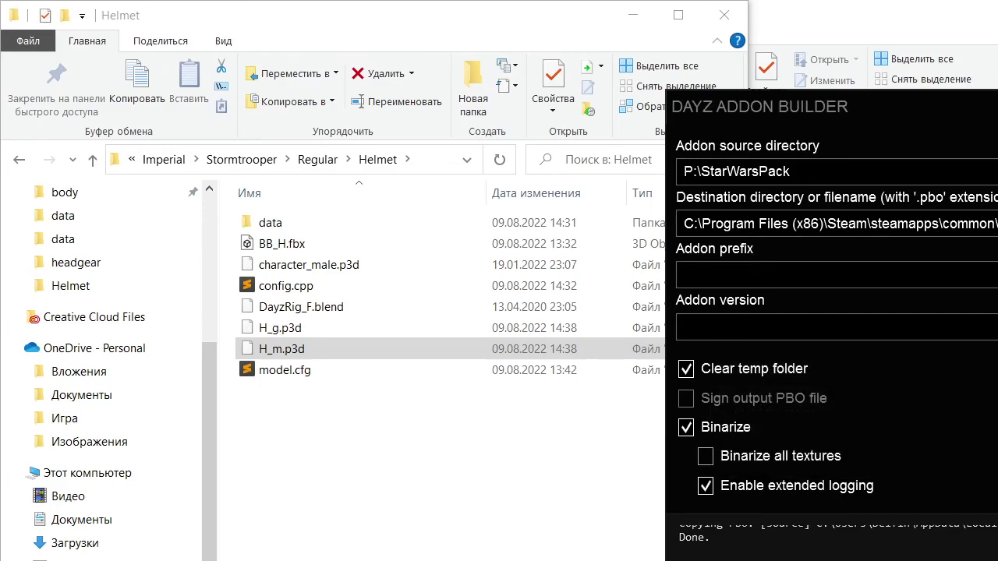
Switch to the running DayZ game and examine the character in the inventory view
{"action": "key", "text": "alt+Tab"}
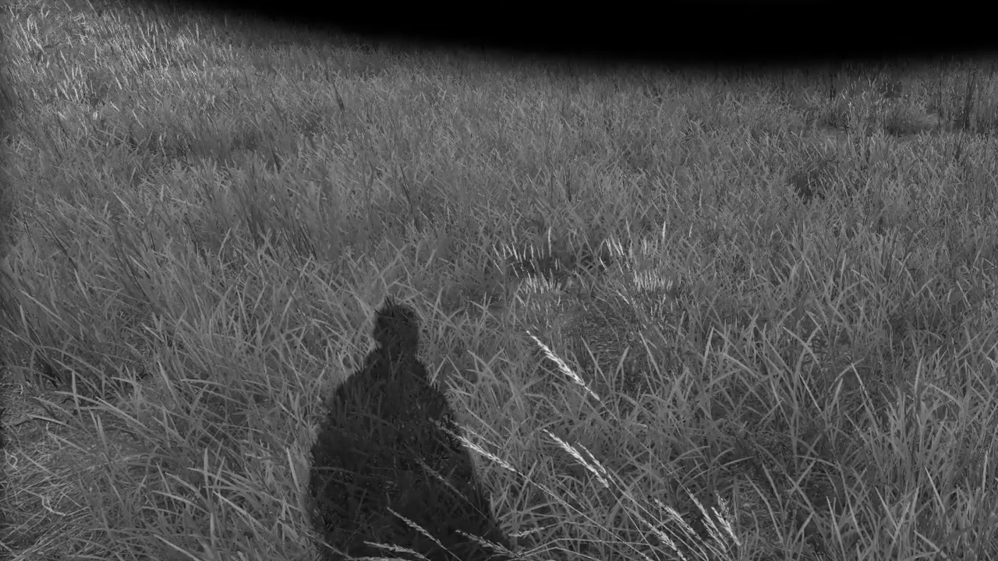
{"action": "key", "text": "Tab"}
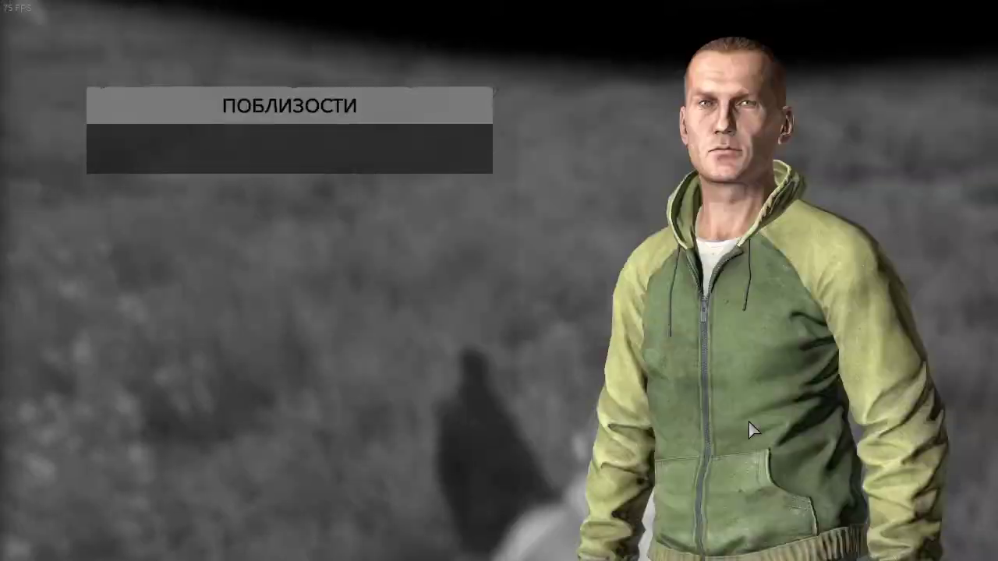
{"action": "key", "text": "Tab"}
{"action": "key", "text": "Tab"}
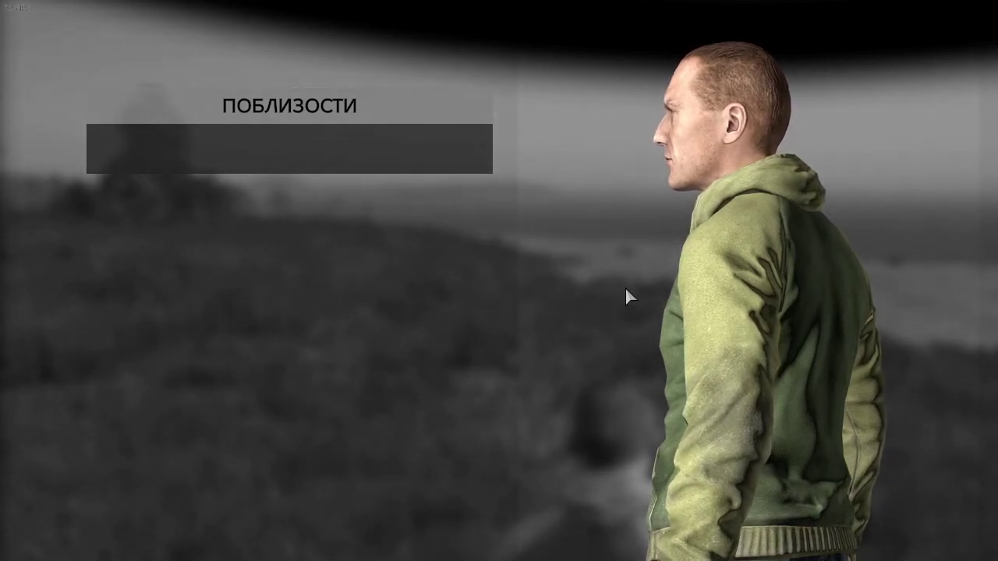
{"action": "key", "text": "Tab"}
Leave the game, end the DayZ process in Task Manager and dismiss the abnormal-exit report
{"action": "key", "text": "alt+Tab"}
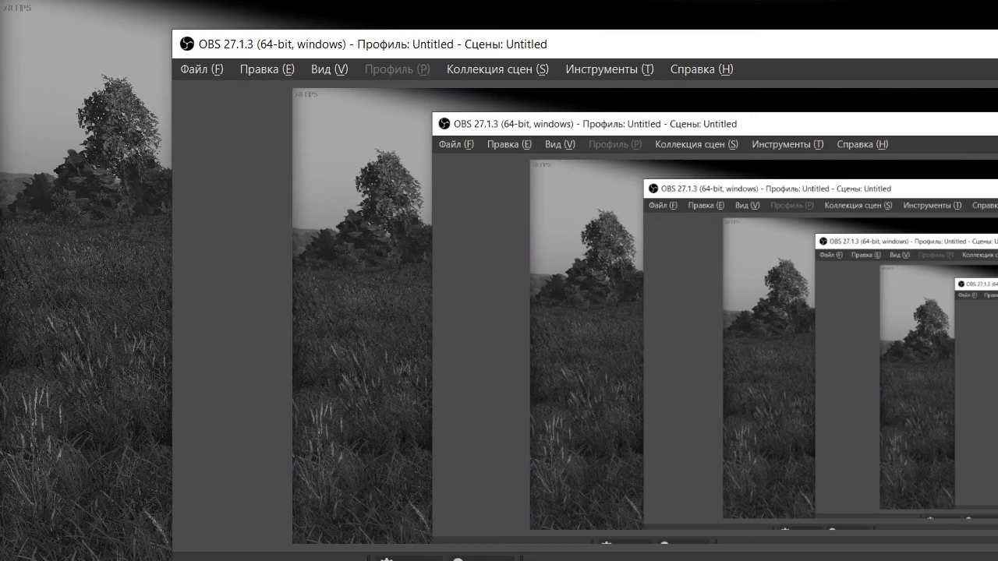
{"action": "key", "text": "ctrl+shift+Escape"}
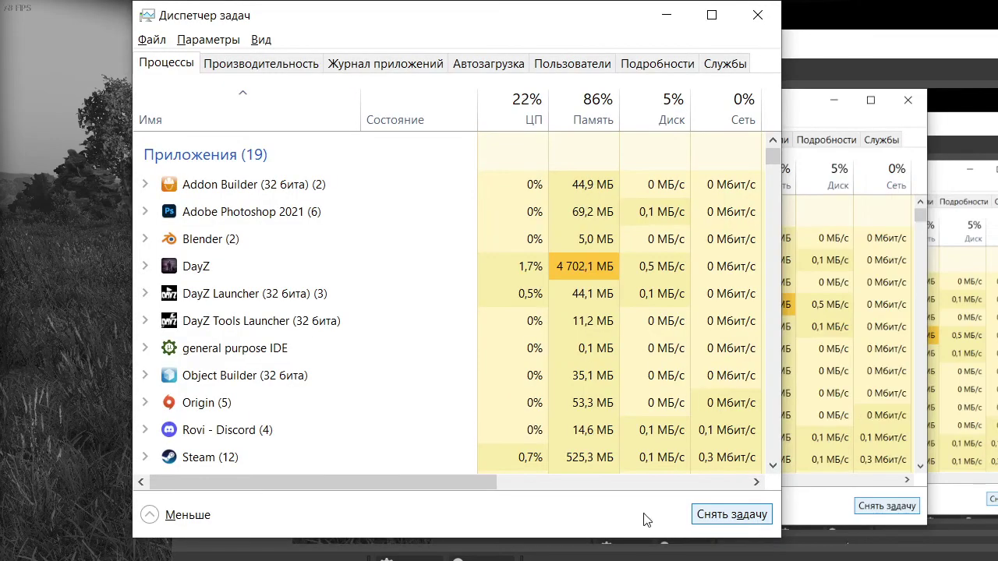
{"action": "left_click", "coordinate": [257, 272]}
{"action": "left_click", "coordinate": [731, 514]}
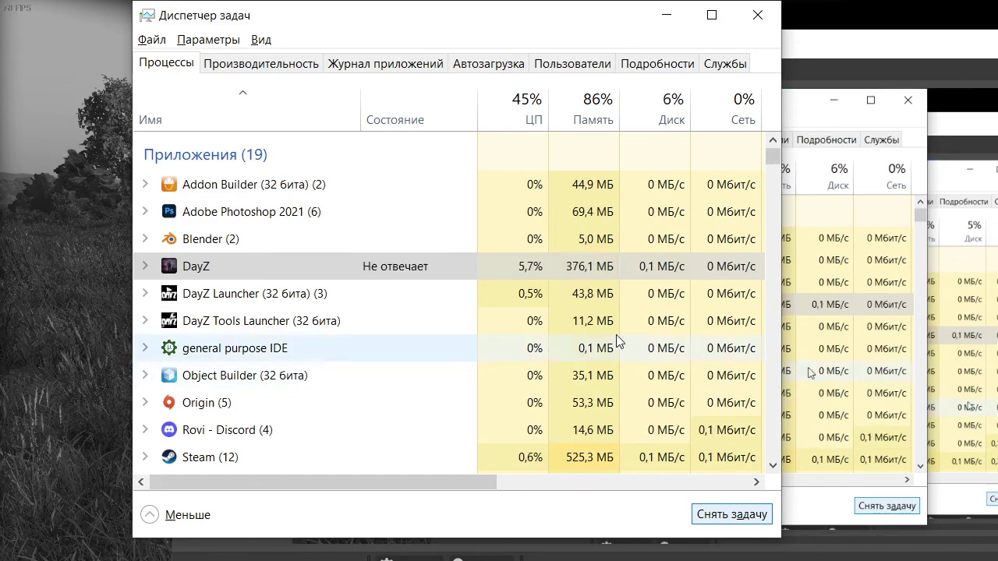
{"action": "left_click", "coordinate": [498, 268]}
{"action": "left_click", "coordinate": [737, 514]}
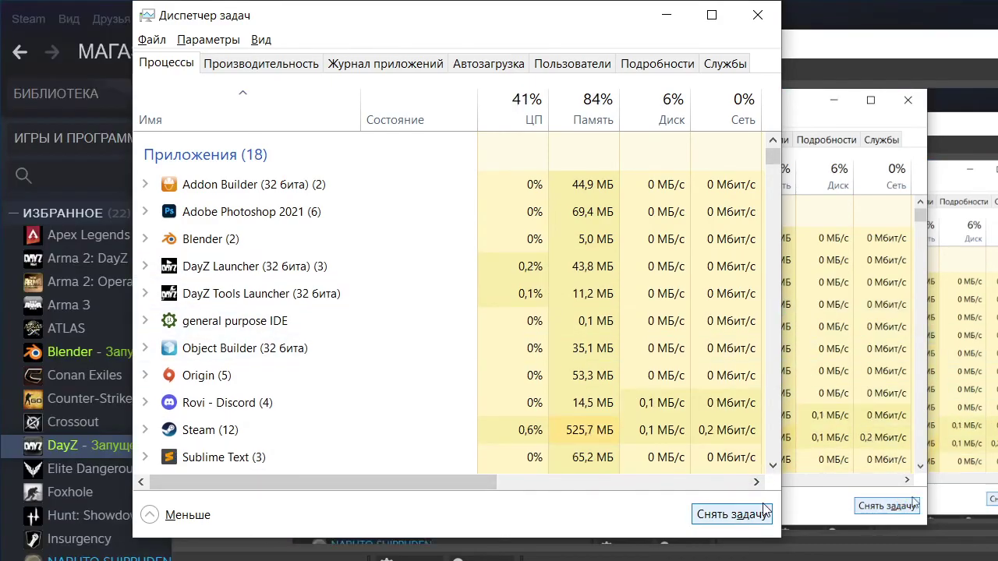
{"action": "left_click", "coordinate": [650, 26]}
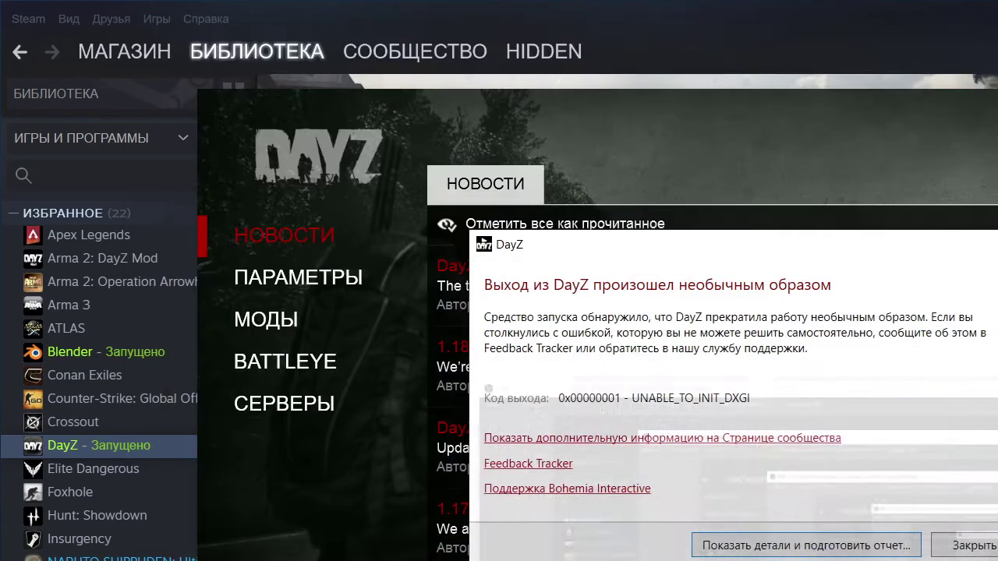
{"action": "left_click", "coordinate": [987, 540]}
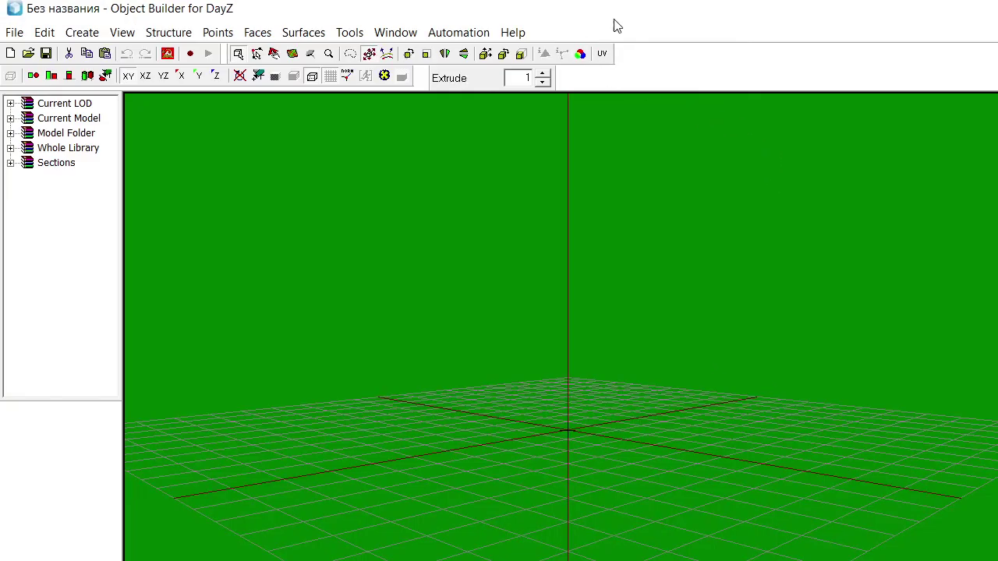
Load H_g.p3d from the Helmet folder into a maximized Object Builder window
{"action": "left_click_drag", "start_coordinate": [613, 19], "coordinate": [989, 61]}
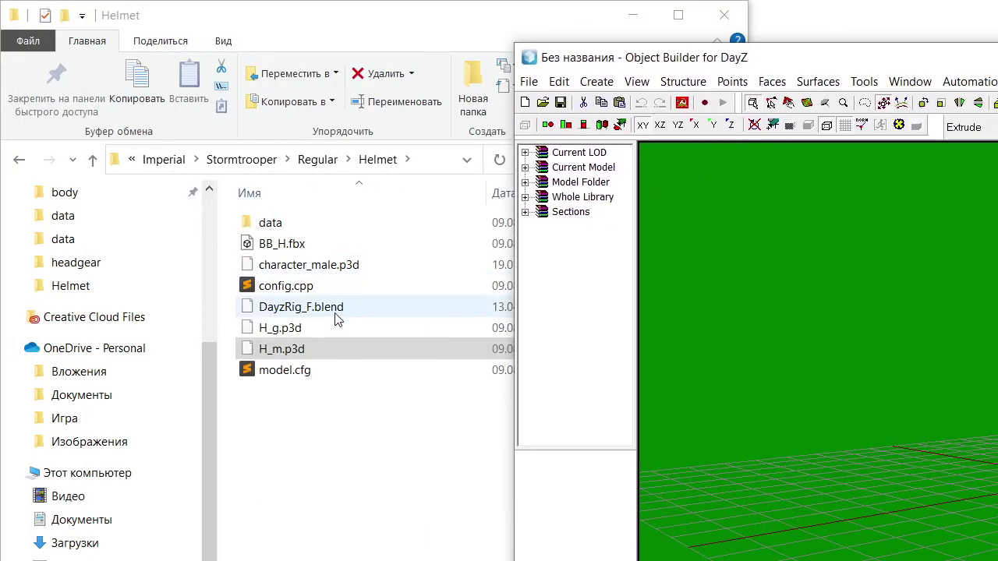
{"action": "left_click_drag", "start_coordinate": [293, 327], "coordinate": [995, 353]}
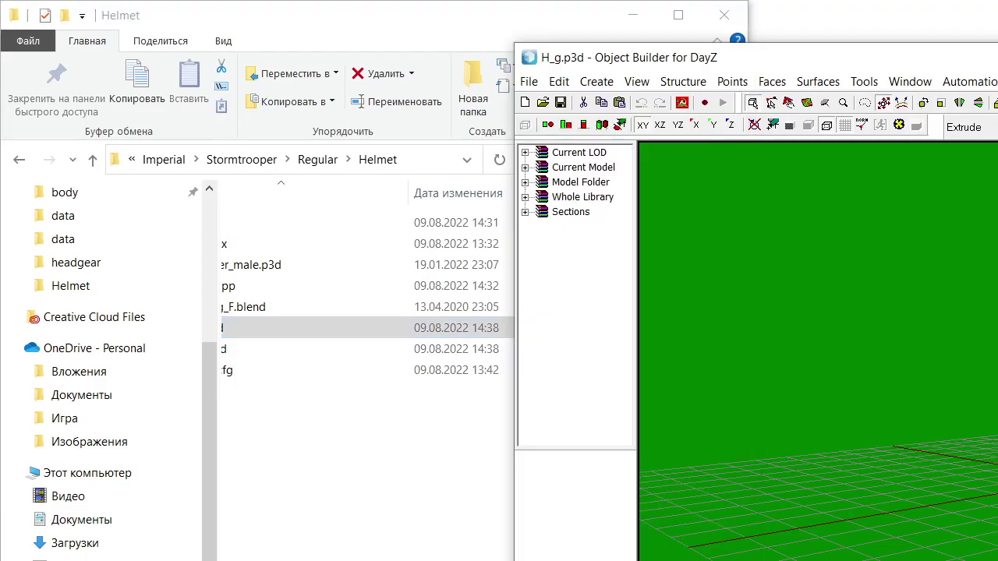
{"action": "double_click", "coordinate": [890, 57]}
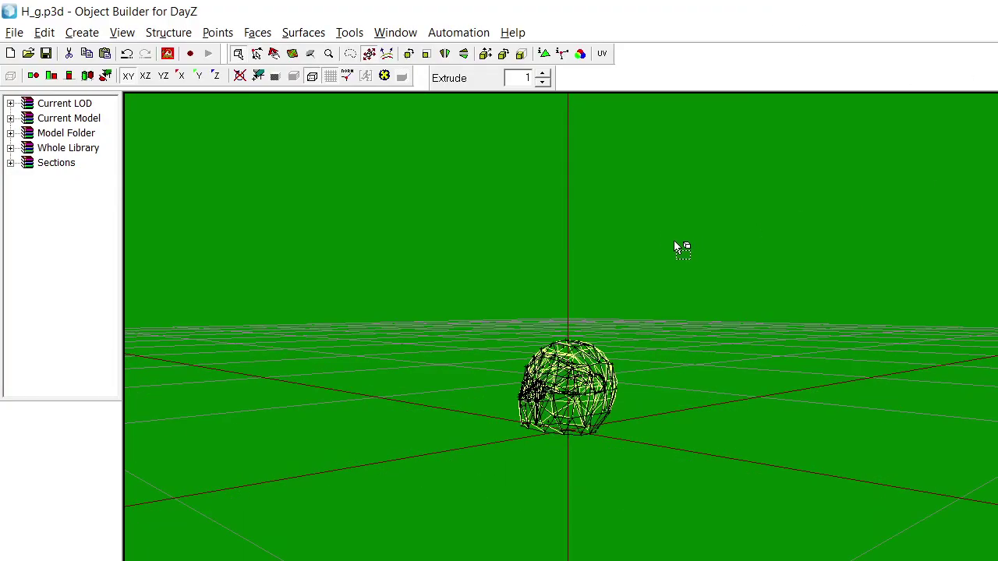
Delete the old rounded helmet mesh at the origin of H_g.p3d, keeping the Stormtrooper helmet mesh
{"action": "left_click_drag", "start_coordinate": [477, 289], "coordinate": [789, 556]}
{"action": "key", "text": "Delete"}
{"action": "scroll", "coordinate": [791, 555], "scroll_direction": "down", "scroll_amount": 5}
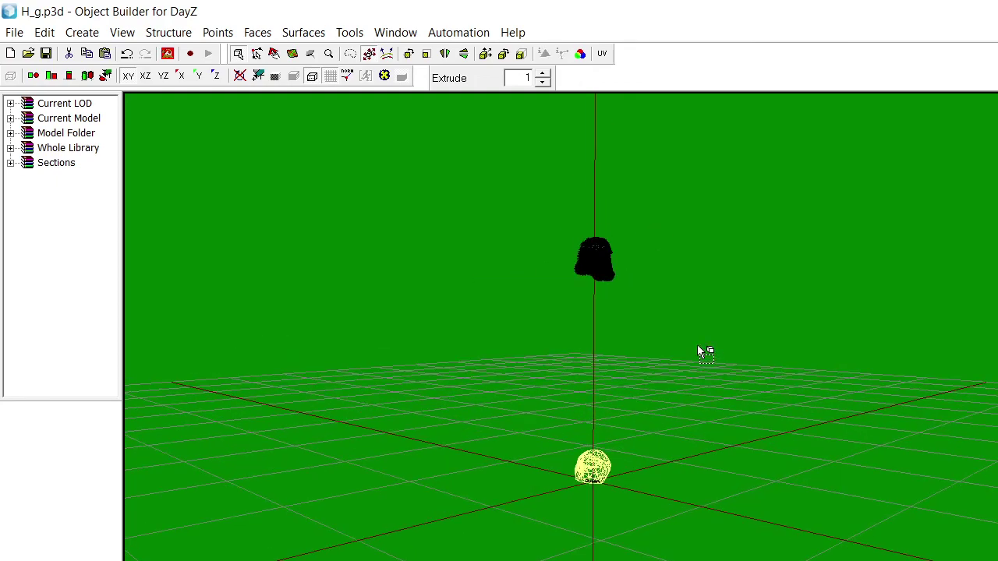
{"action": "scroll", "coordinate": [686, 233], "scroll_direction": "up", "scroll_amount": 6}
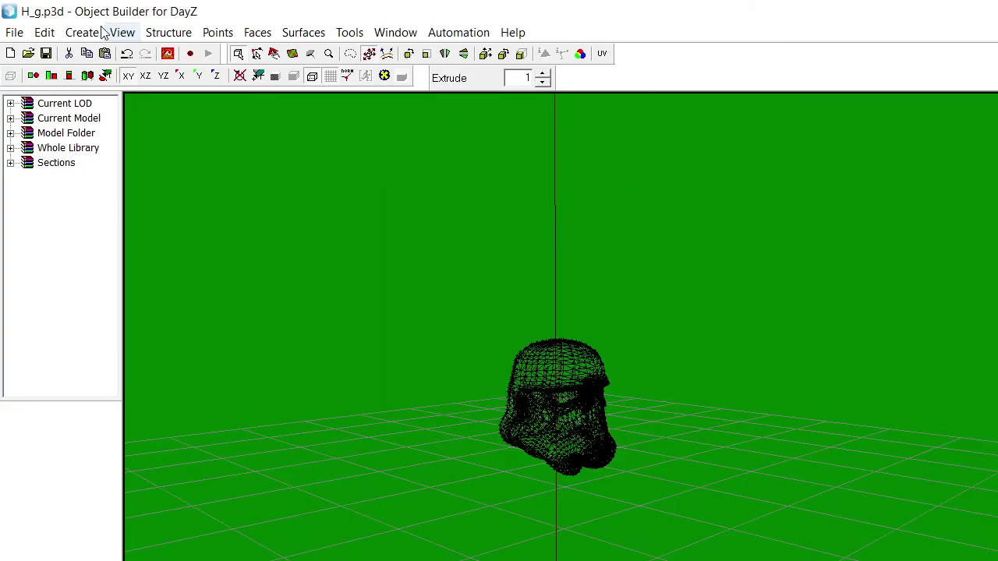
Export the current LOD of H_g.p3d to the Helmet folder as the Autodesk FBX file BB2_H
{"action": "left_click", "coordinate": [14, 32]}
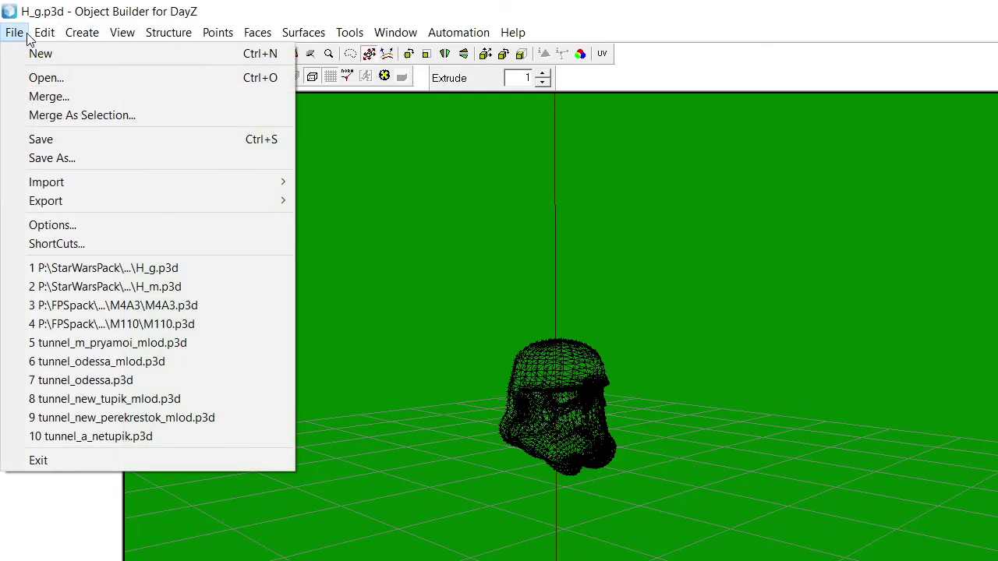
{"action": "left_click", "coordinate": [109, 199]}
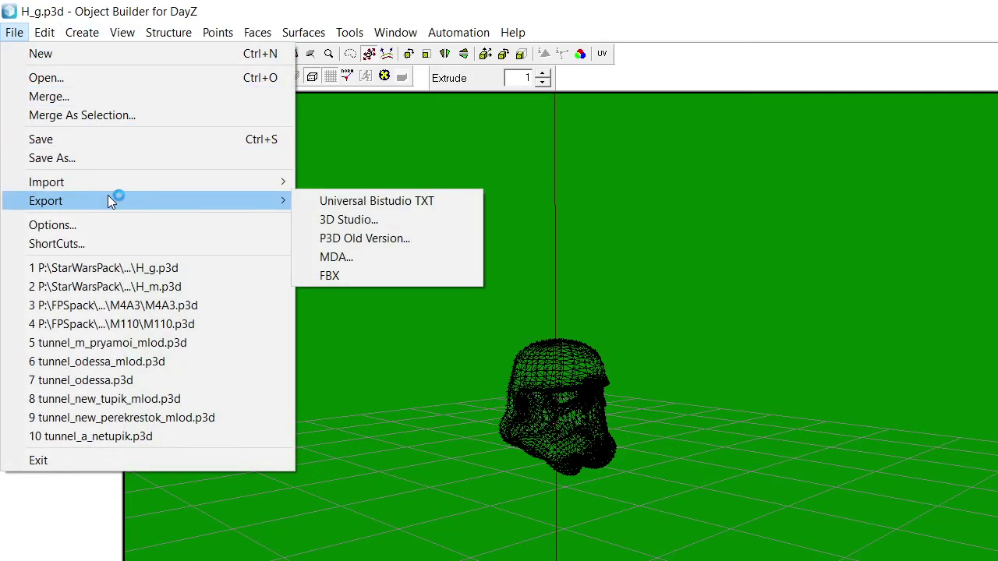
{"action": "left_click", "coordinate": [356, 273]}
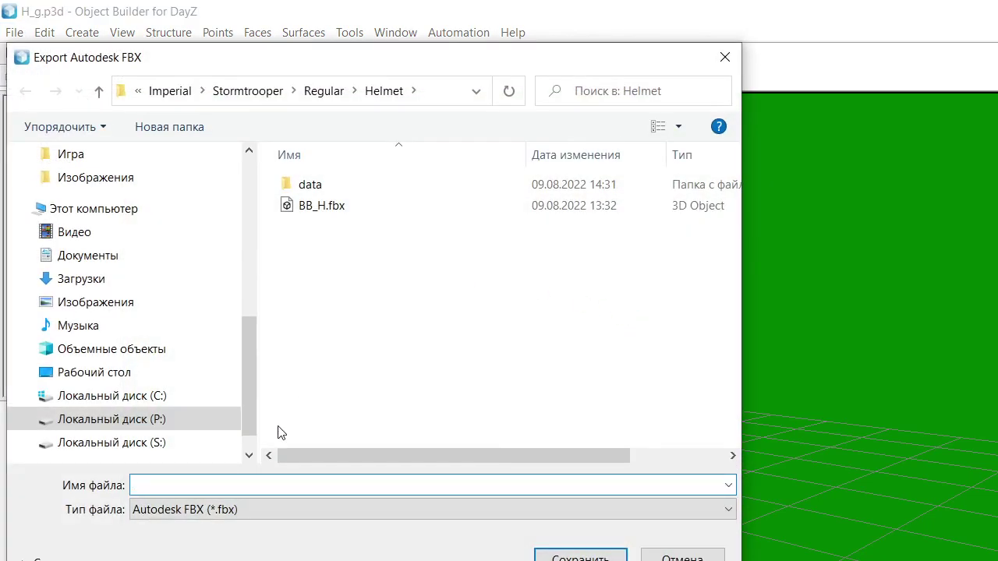
{"action": "type", "text": "BB2_H"}
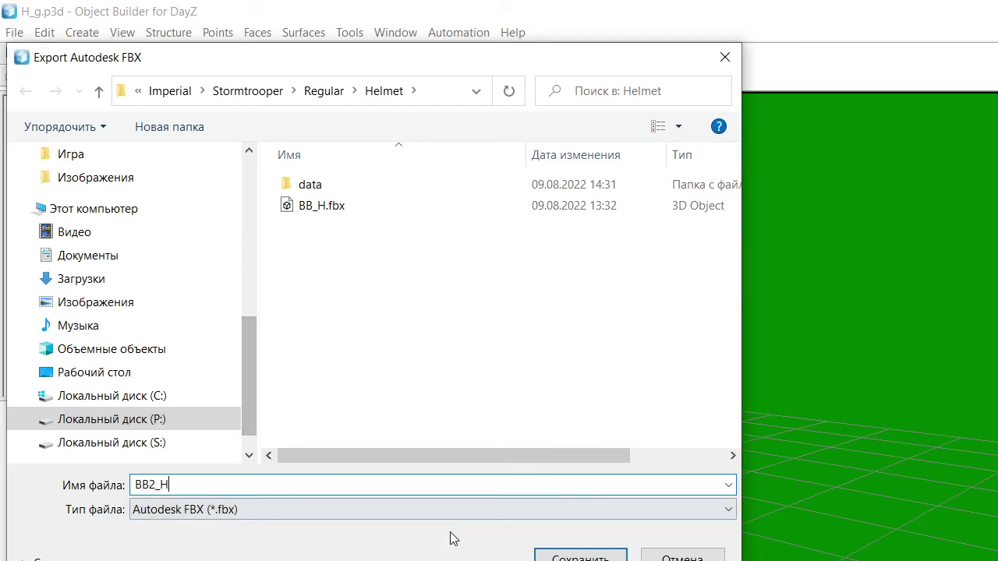
{"action": "left_click", "coordinate": [574, 558]}
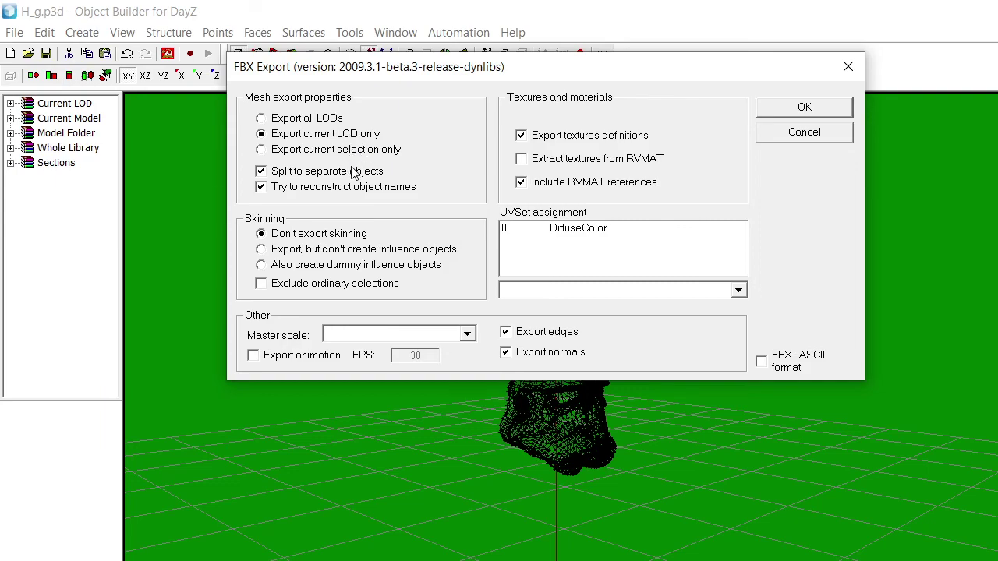
{"action": "left_click", "coordinate": [355, 191]}
{"action": "left_click", "coordinate": [815, 110]}
Put Object Builder away and switch to the Blender window containing the m_helmet.001 mesh
{"action": "left_click", "coordinate": [997, 11]}
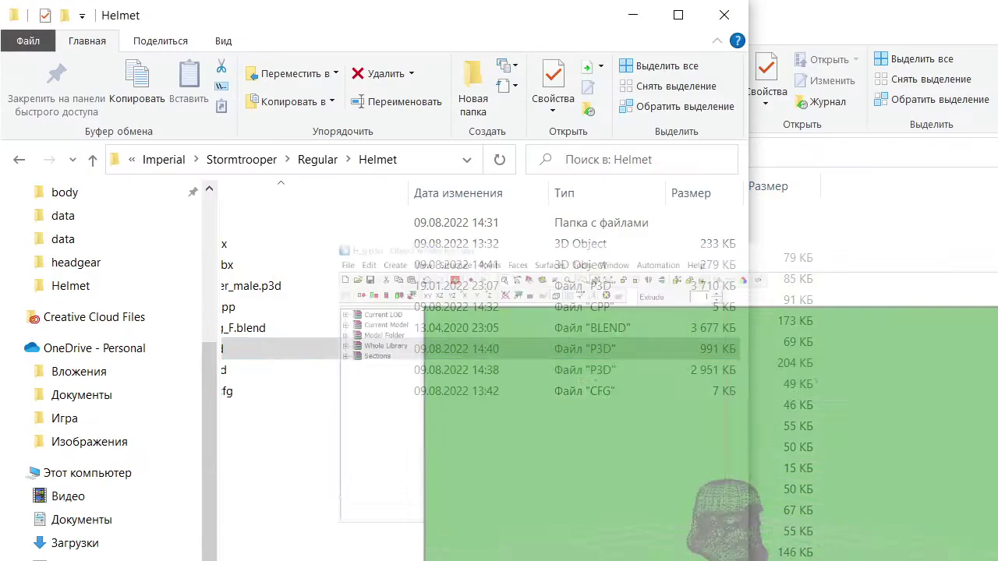
{"action": "left_click_drag", "start_coordinate": [539, 19], "coordinate": [686, 93]}
{"action": "key", "text": "super+Up"}
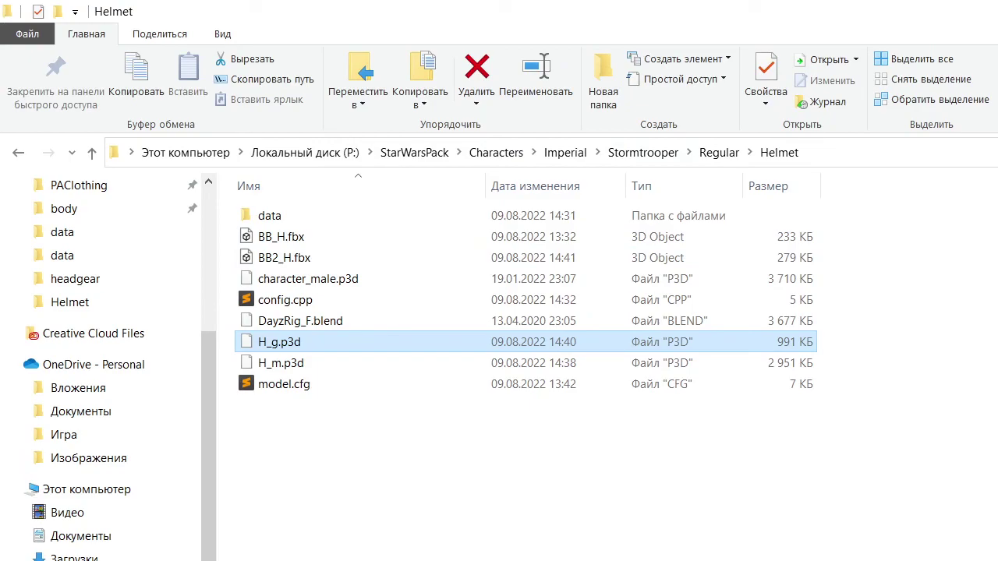
{"action": "key", "text": "alt+Tab"}
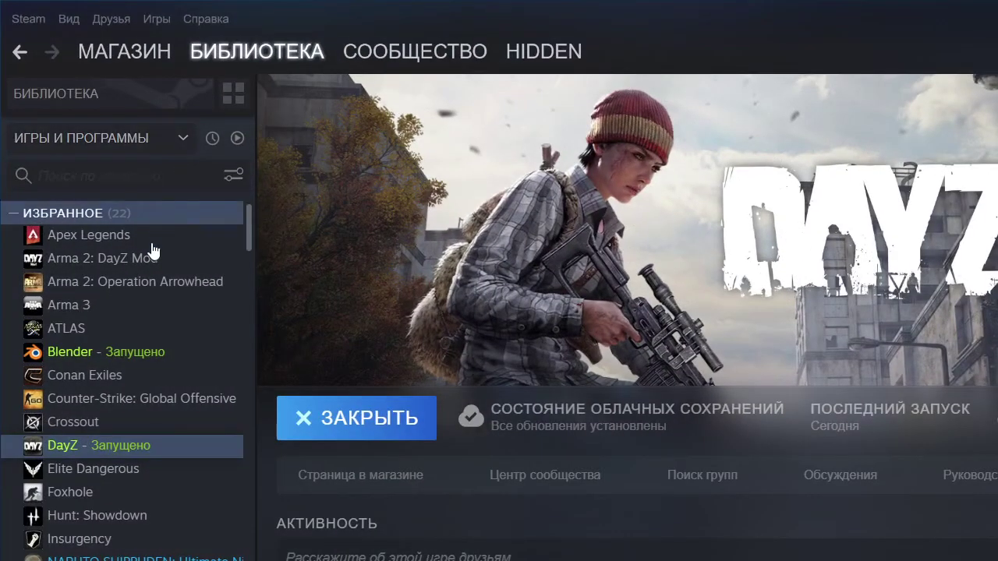
{"action": "left_click", "coordinate": [131, 353]}
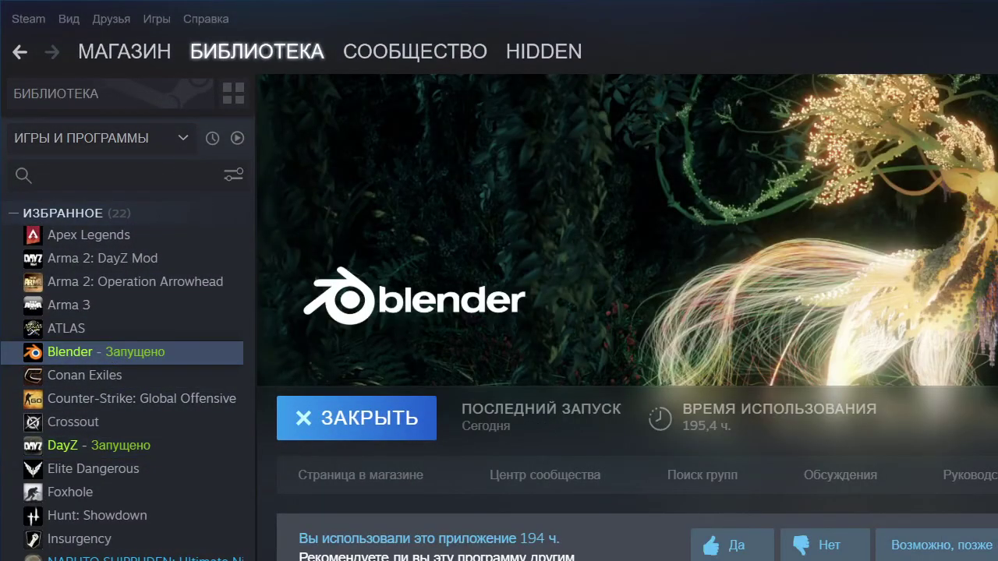
{"action": "key", "text": "super+Down"}
{"action": "key", "text": "alt+Tab"}
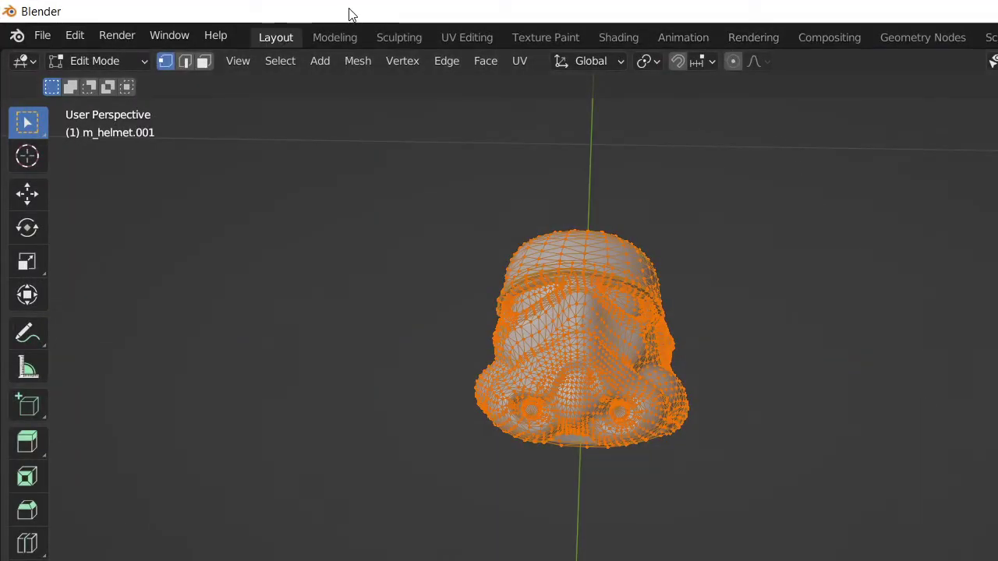
{"action": "key", "text": "alt+a"}
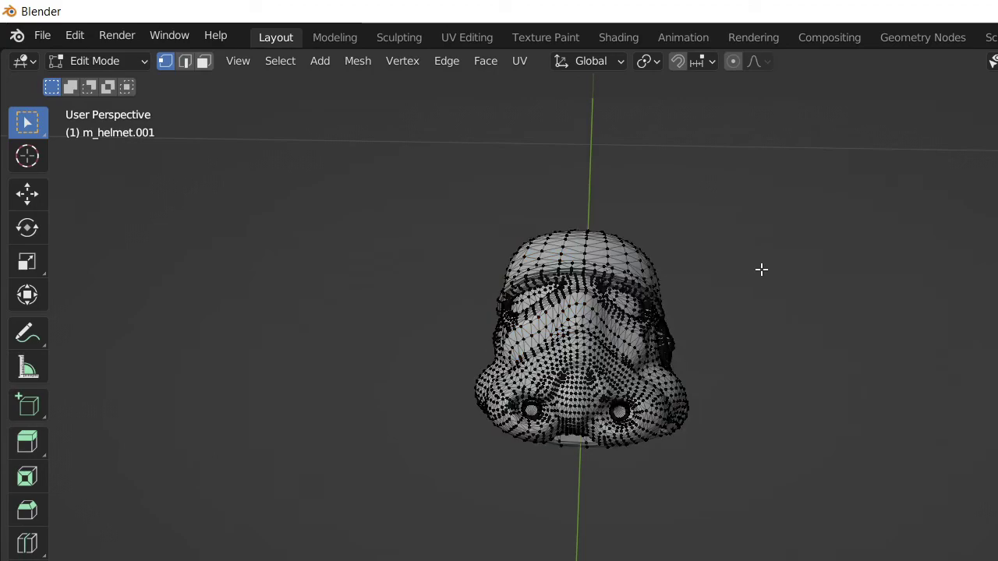
{"action": "key", "text": "a"}
{"action": "key", "text": "x"}
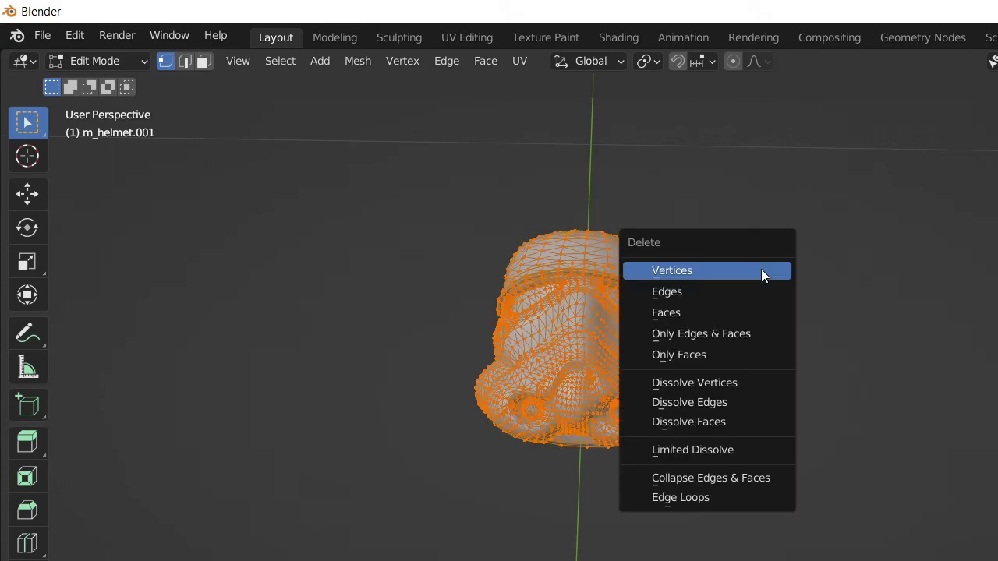
{"action": "key", "text": "alt+a"}
{"action": "left_click", "coordinate": [75, 35]}
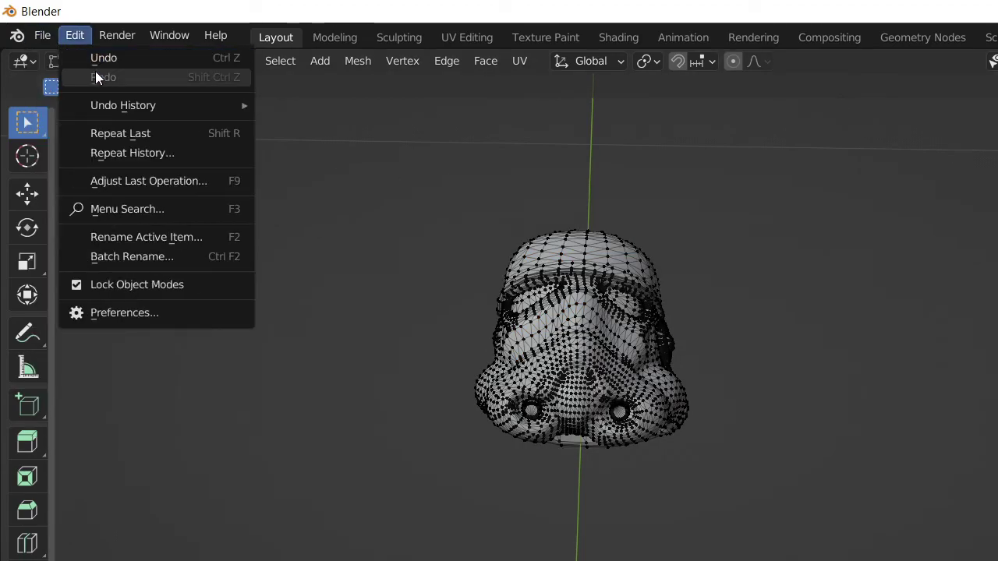
Start a new General file without keeping the current scene's changes, and delete all of its default objects
{"action": "left_click", "coordinate": [42, 35]}
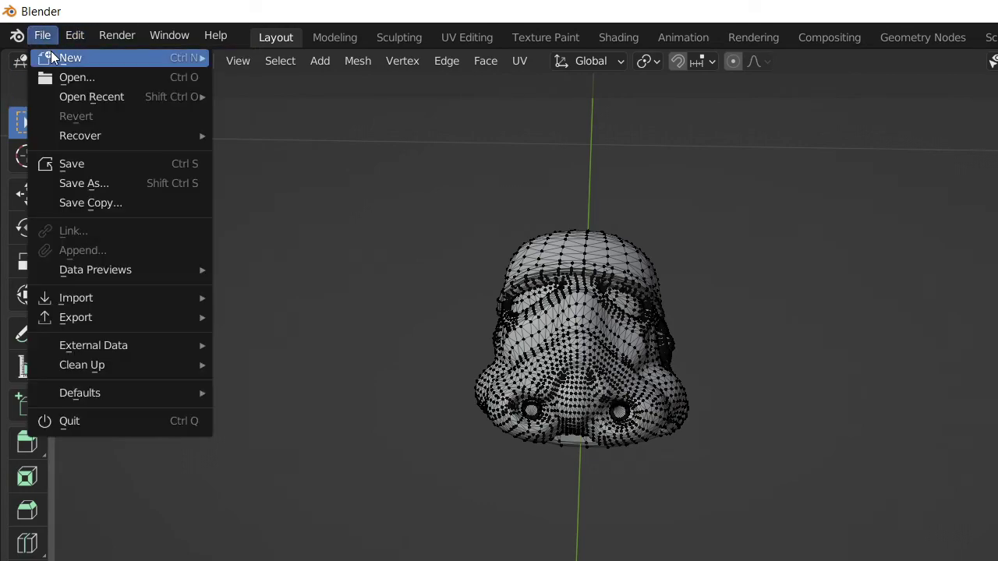
{"action": "mouse_move", "coordinate": [177, 135]}
{"action": "mouse_move", "coordinate": [176, 55]}
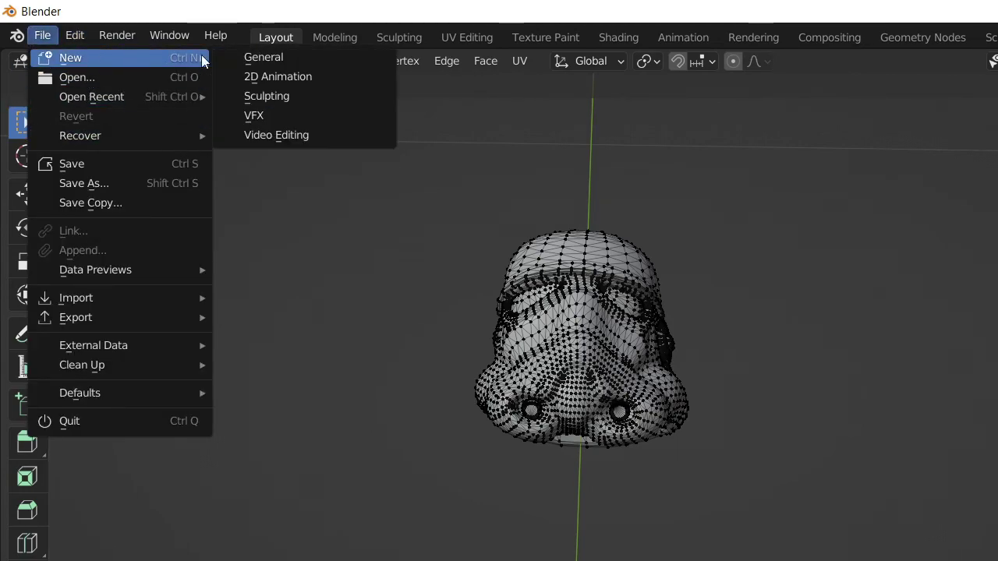
{"action": "left_click", "coordinate": [283, 61]}
{"action": "left_click", "coordinate": [762, 445]}
{"action": "key", "text": "a"}
{"action": "key", "text": "Delete"}
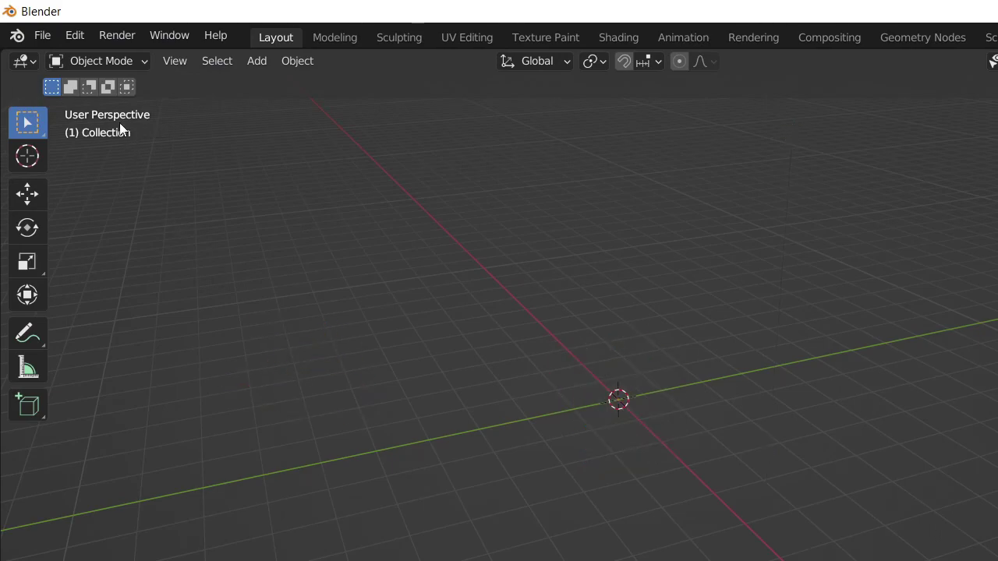
Import the BB2_H FBX from the Helmet folder into the empty scene
{"action": "left_click", "coordinate": [42, 35]}
{"action": "mouse_move", "coordinate": [96, 296]}
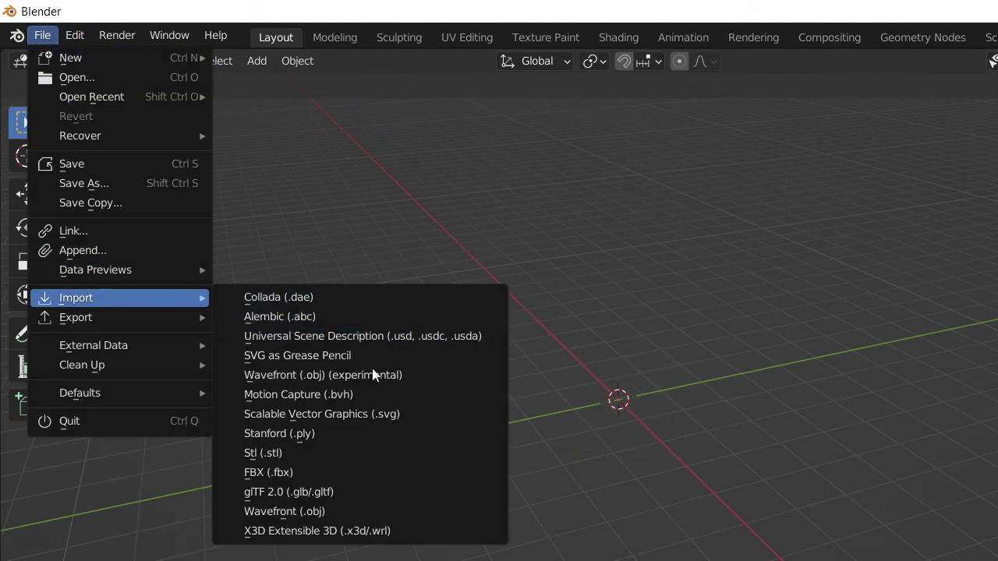
{"action": "left_click", "coordinate": [312, 473]}
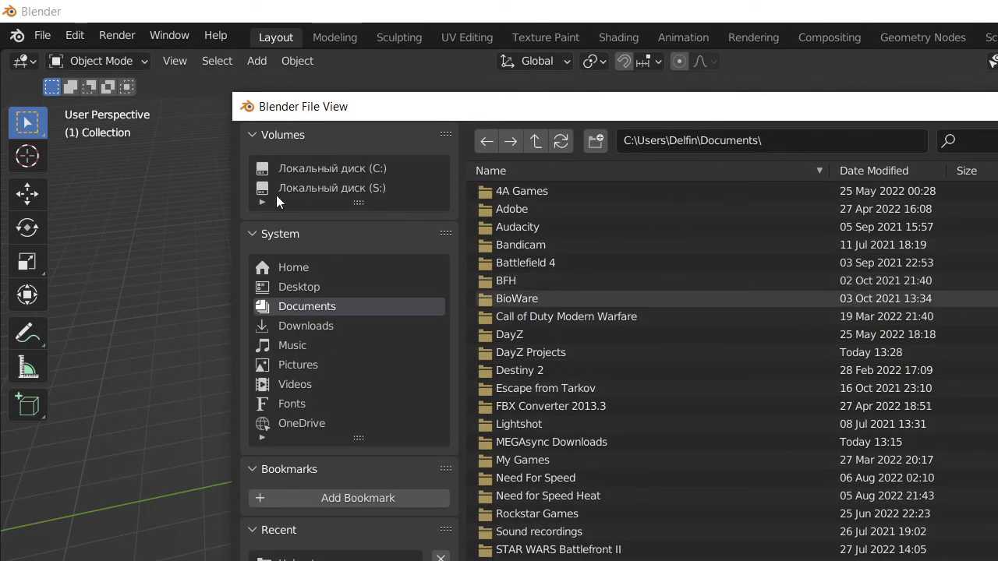
{"action": "left_click", "coordinate": [336, 559]}
{"action": "left_click", "coordinate": [553, 213]}
{"action": "left_click", "coordinate": [990, 555]}
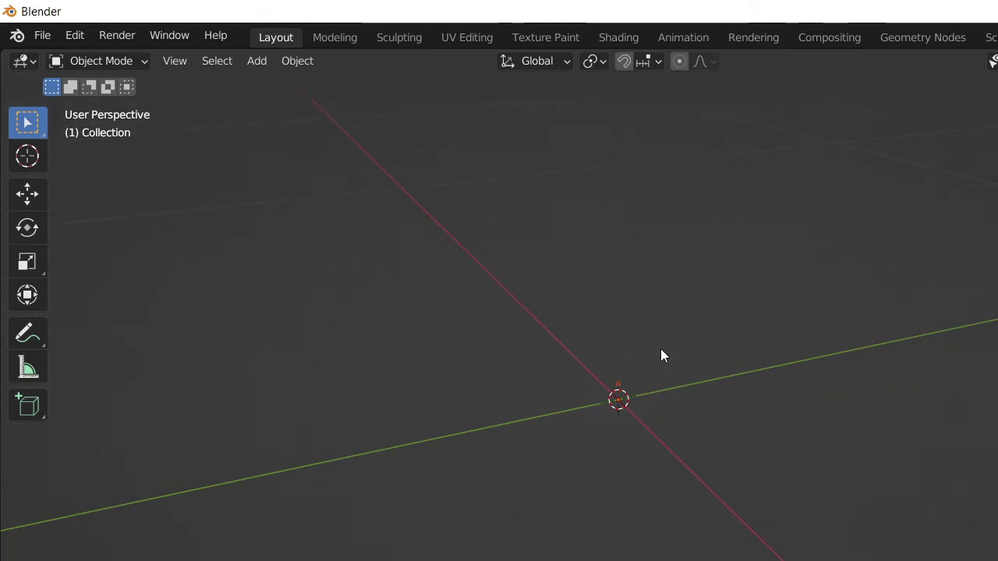
Select the imported helmet mesh in the right orthographic view
{"action": "scroll", "coordinate": [660, 348], "scroll_direction": "up", "scroll_amount": 3}
{"action": "key", "text": "KP_7"}
{"action": "key", "text": "KP_3"}
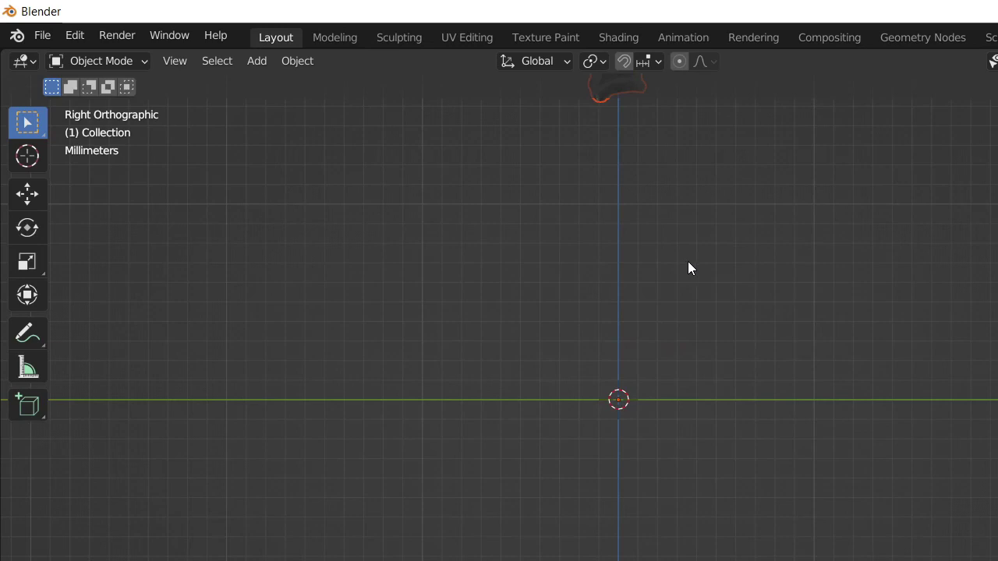
{"action": "scroll", "coordinate": [685, 269], "scroll_direction": "down", "scroll_amount": 1}
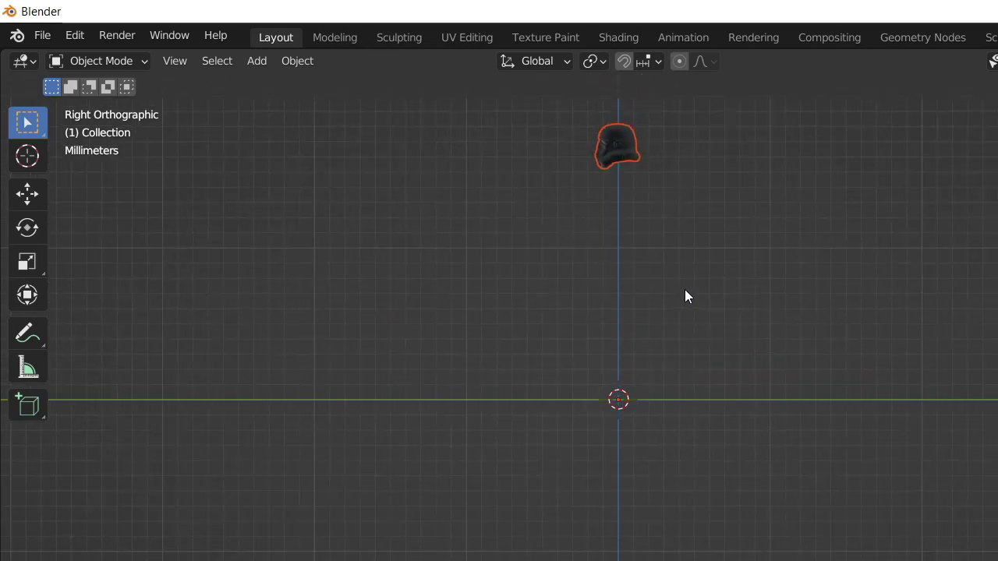
{"action": "left_click_drag", "start_coordinate": [672, 268], "coordinate": [702, 510]}
{"action": "scroll", "coordinate": [675, 394], "scroll_direction": "down", "scroll_amount": 3}
{"action": "scroll", "coordinate": [675, 391], "scroll_direction": "up", "scroll_amount": 15}
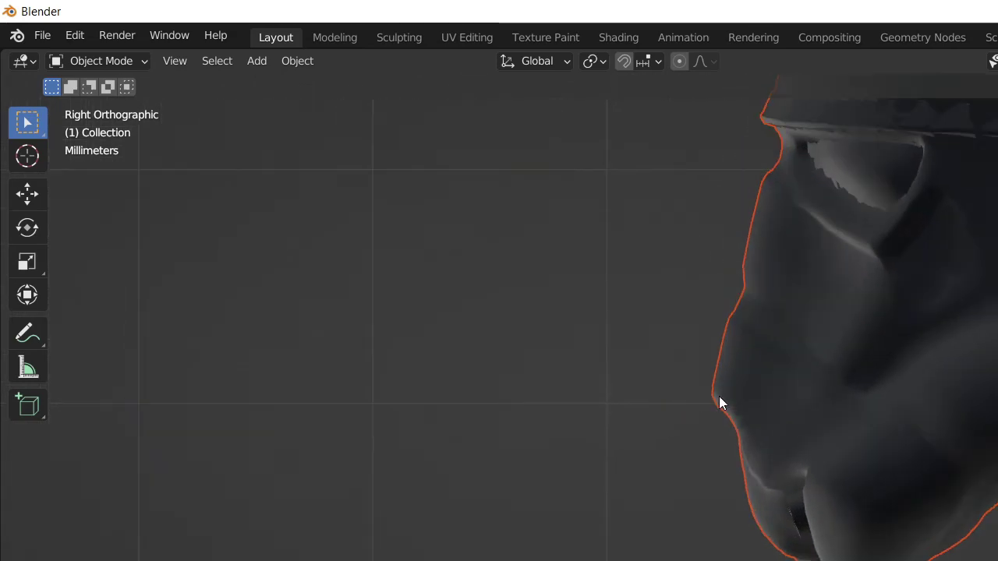
{"action": "scroll", "coordinate": [537, 463], "scroll_direction": "down", "scroll_amount": 5}
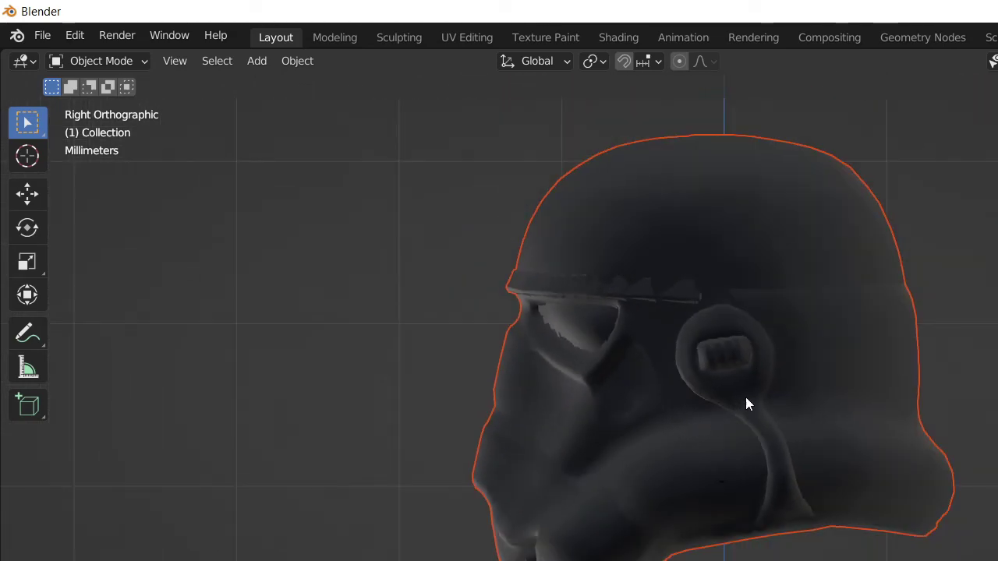
{"action": "left_click_drag", "start_coordinate": [741, 400], "coordinate": [678, 443]}
{"action": "left_click", "coordinate": [679, 442]}
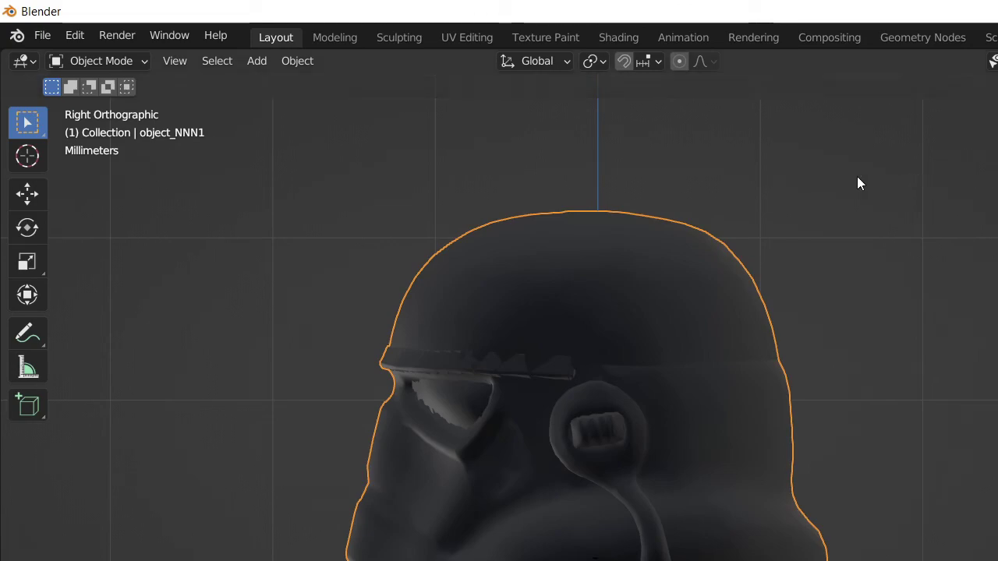
View the selected Stormtrooper helmet from the front in perspective
{"action": "key", "text": "n"}
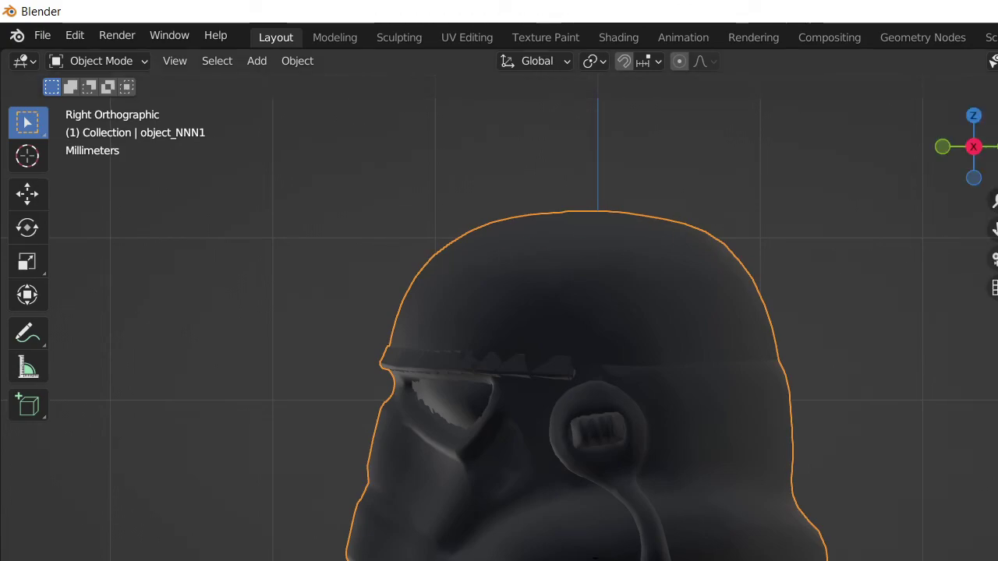
{"action": "key", "text": "ctrl+grave"}
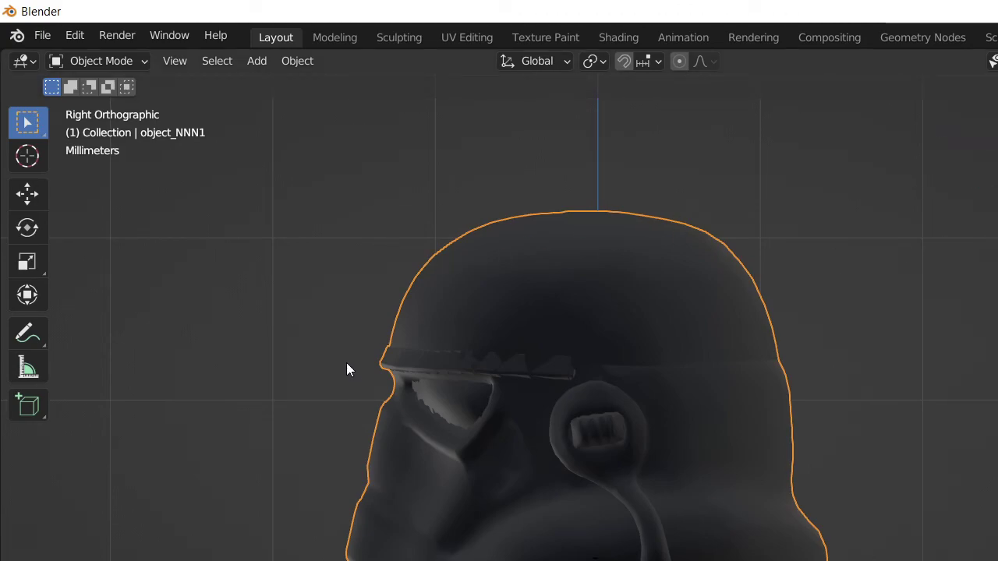
{"action": "left_click_drag", "start_coordinate": [560, 119], "coordinate": [493, 270]}
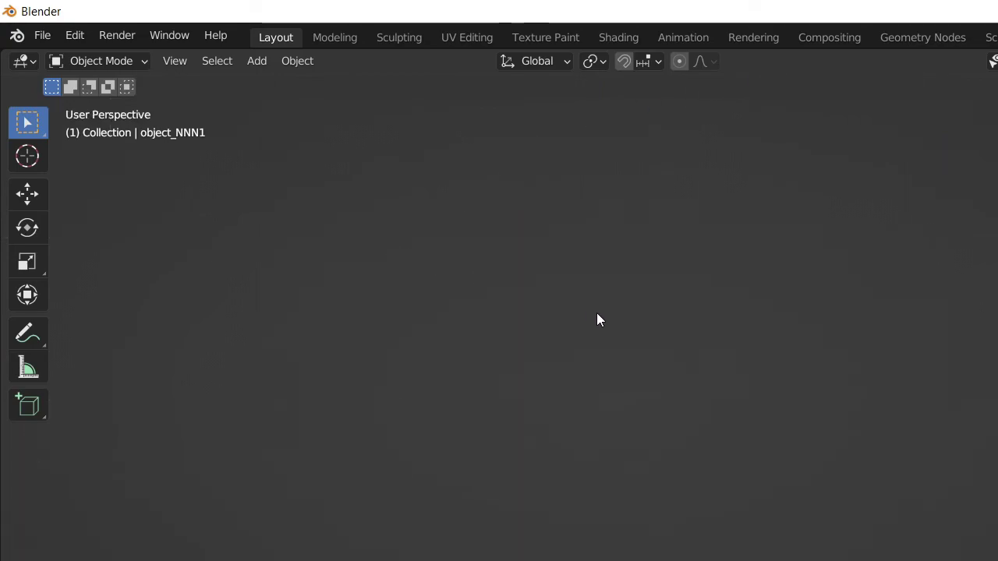
{"action": "scroll", "coordinate": [596, 312], "scroll_direction": "up", "scroll_amount": 1}
{"action": "scroll", "coordinate": [633, 360], "scroll_direction": "down", "scroll_amount": 1}
{"action": "scroll", "coordinate": [572, 215], "scroll_direction": "up", "scroll_amount": 1}
{"action": "left_click_drag", "start_coordinate": [598, 332], "coordinate": [715, 437]}
Return the helmet to Object Mode and reduce its mesh detail with a modifier
{"action": "key", "text": "Tab"}
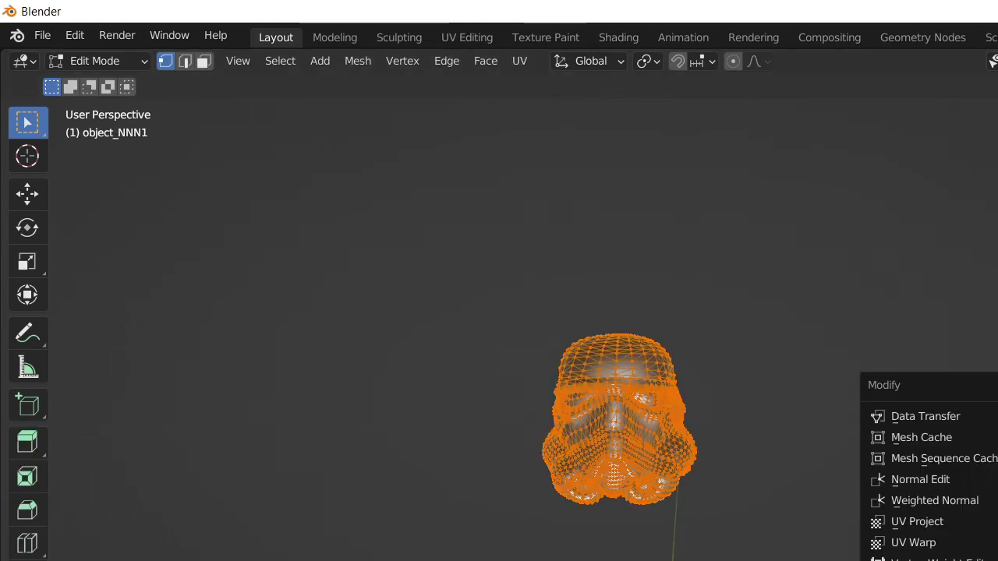
{"action": "key", "text": "Escape"}
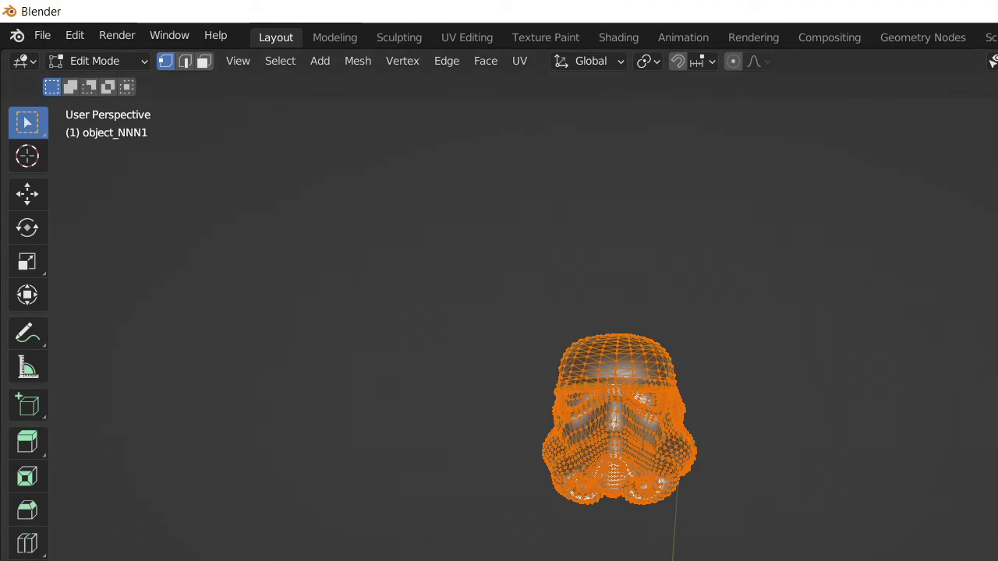
{"action": "key", "text": "Tab"}
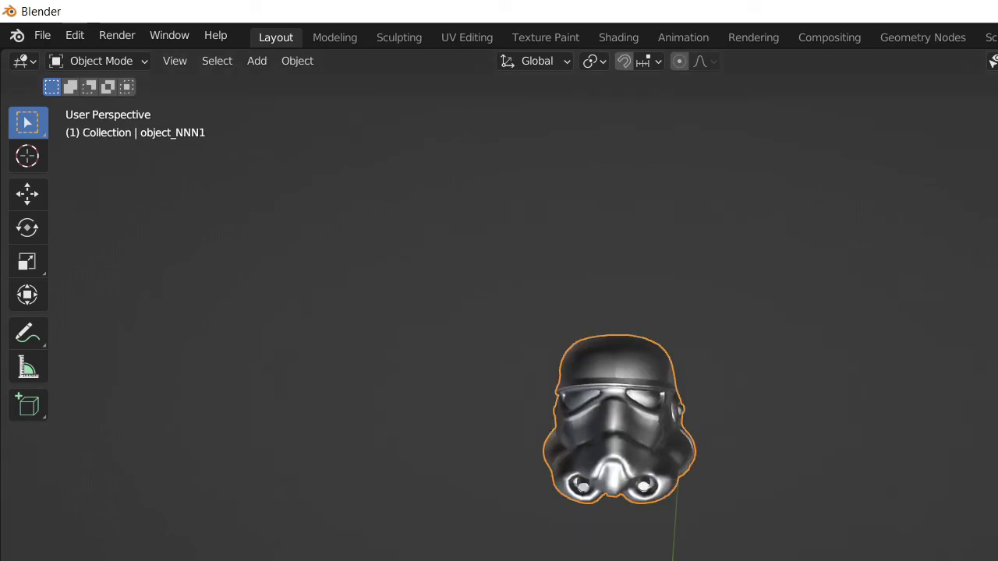
{"action": "key", "text": "space"}
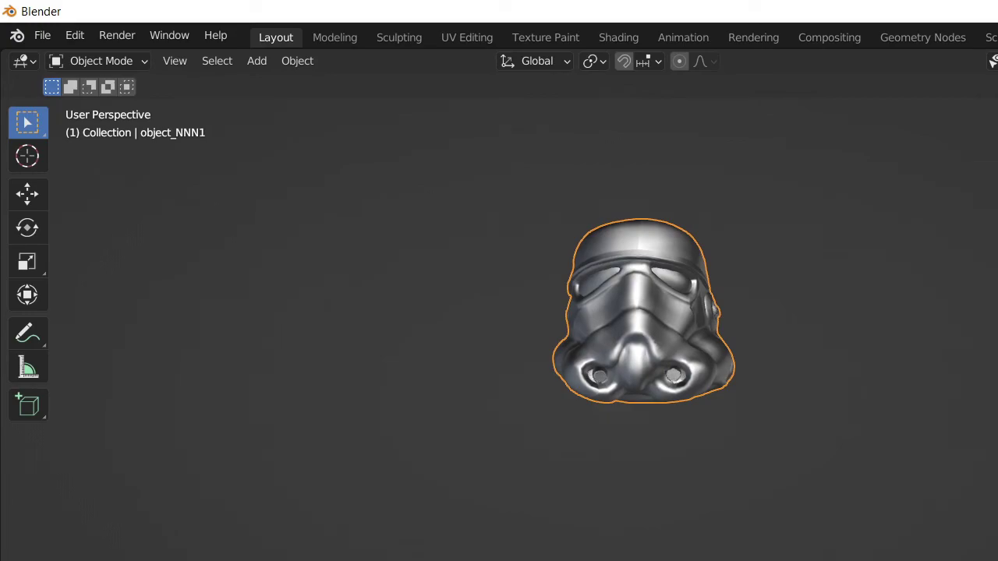
{"action": "left_click_drag", "start_coordinate": [963, 386], "coordinate": [967, 438]}
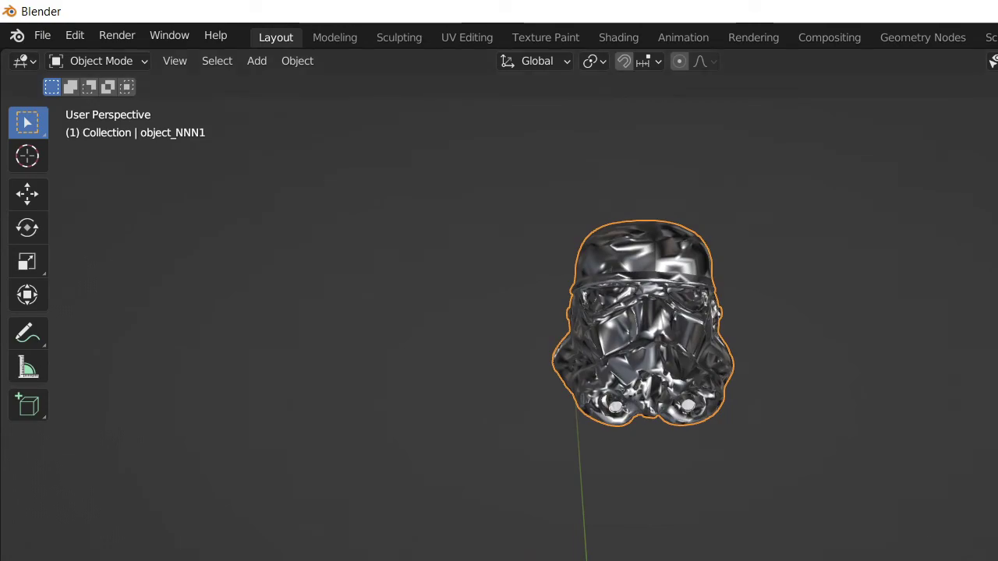
{"action": "mouse_move", "coordinate": [951, 438]}
{"action": "left_mouse_down"}
{"action": "mouse_move", "coordinate": [901, 441]}
{"action": "mouse_move", "coordinate": [914, 432]}
{"action": "mouse_move", "coordinate": [962, 442]}
{"action": "left_mouse_up"}
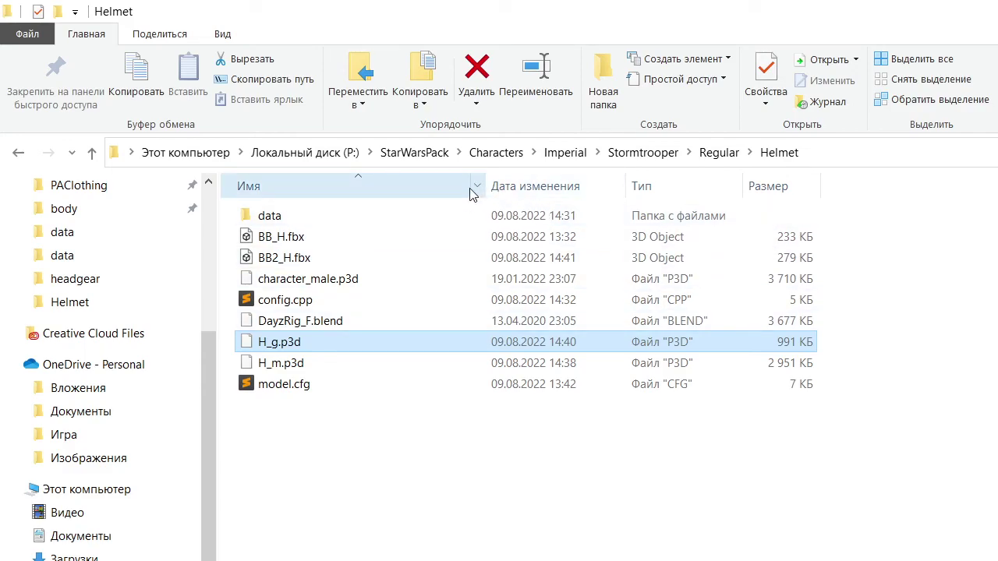
Switch to File Explorer and browse to the DeltaGearO9iginal\Helm\Killa folder on drive P
{"action": "left_click", "coordinate": [285, 152]}
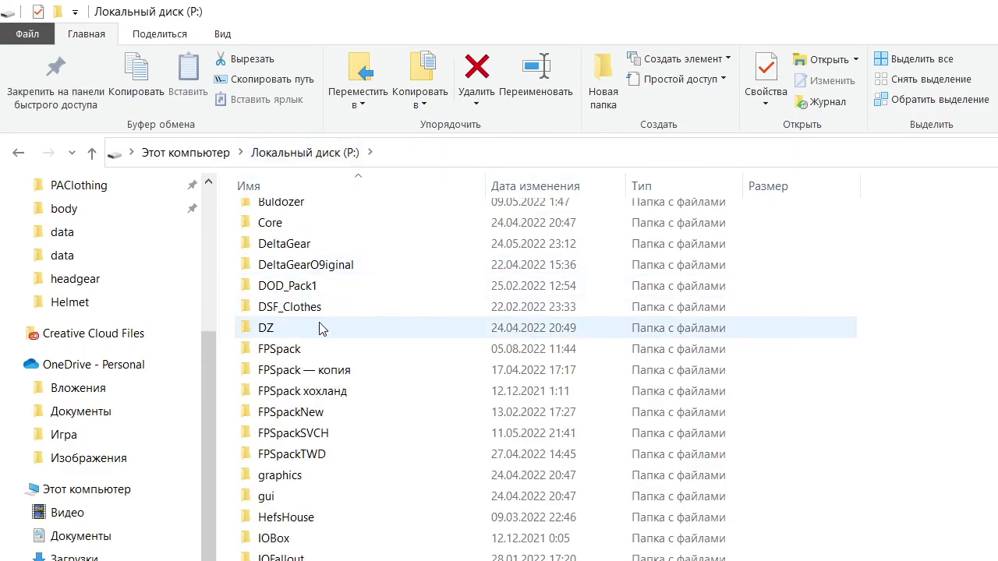
{"action": "scroll", "coordinate": [350, 351], "scroll_direction": "up", "scroll_amount": 2}
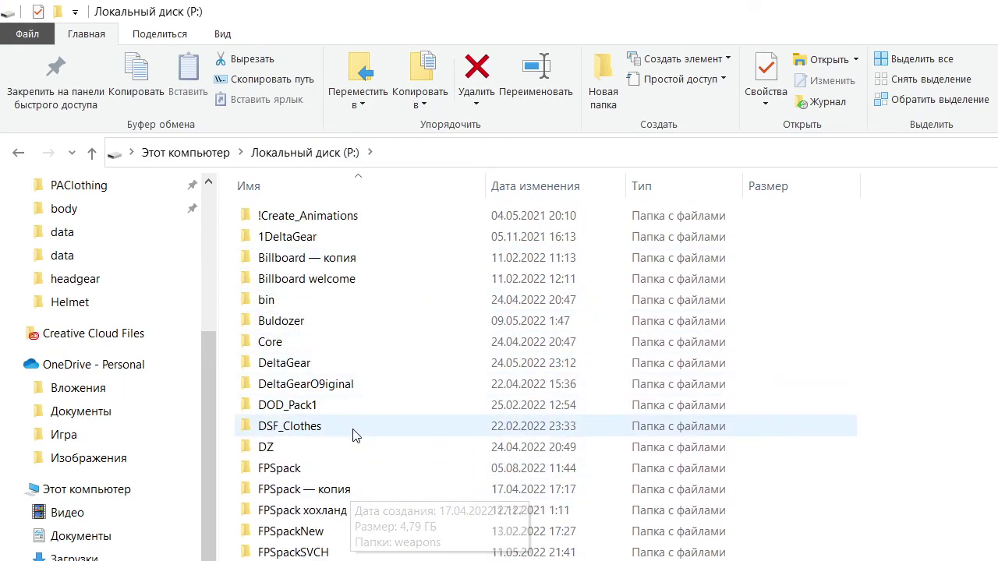
{"action": "double_click", "coordinate": [345, 382]}
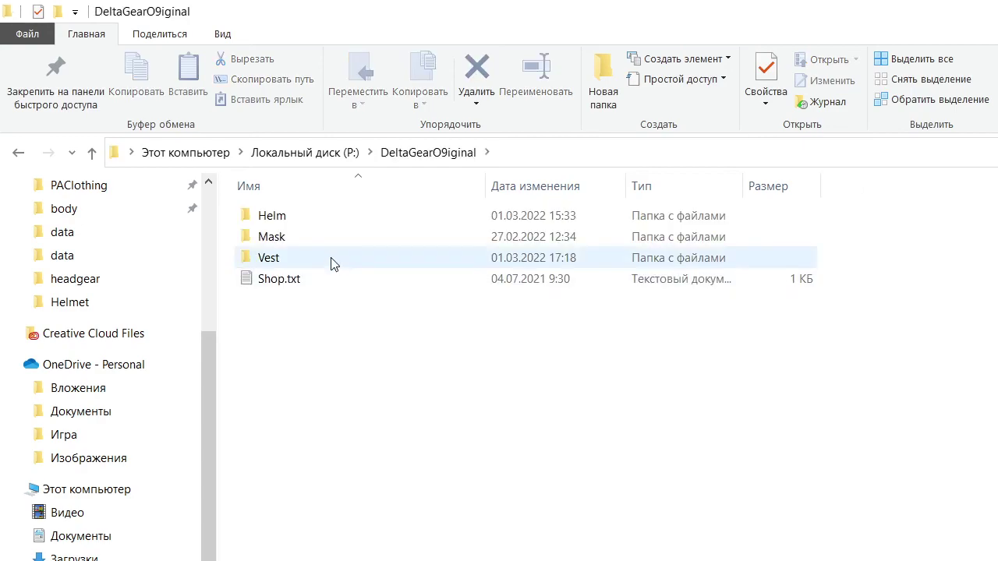
{"action": "double_click", "coordinate": [315, 221]}
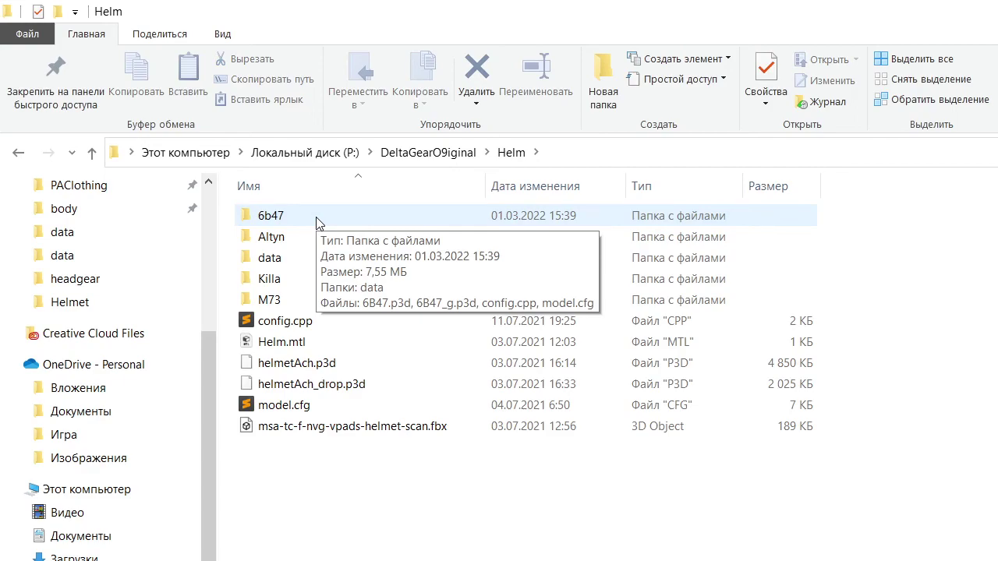
{"action": "double_click", "coordinate": [307, 278]}
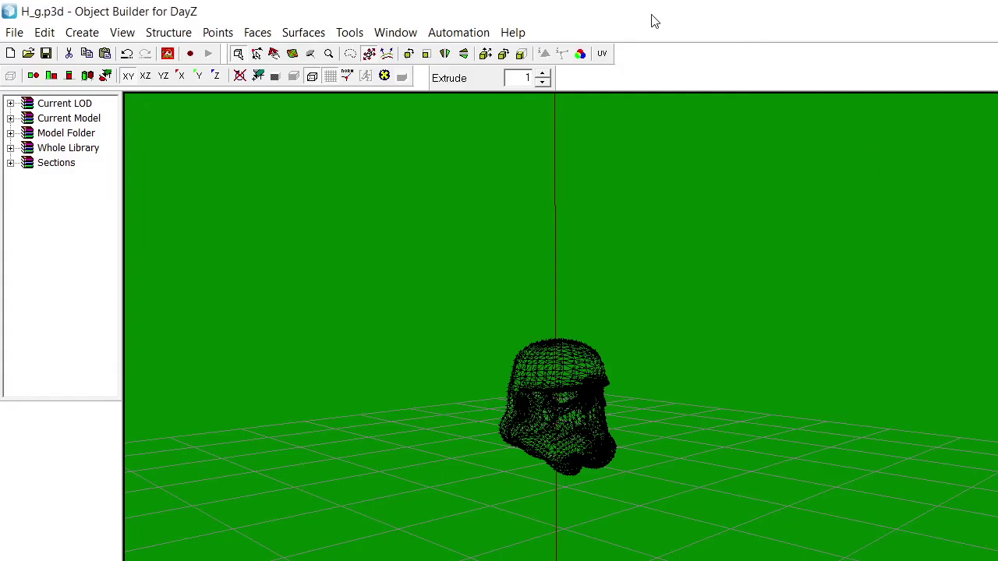
Load KillaHelm.p3d from the Killa folder into a maximized Object Builder window to examine its mesh density
{"action": "left_click_drag", "start_coordinate": [650, 14], "coordinate": [858, 175]}
{"action": "left_click_drag", "start_coordinate": [333, 300], "coordinate": [757, 388]}
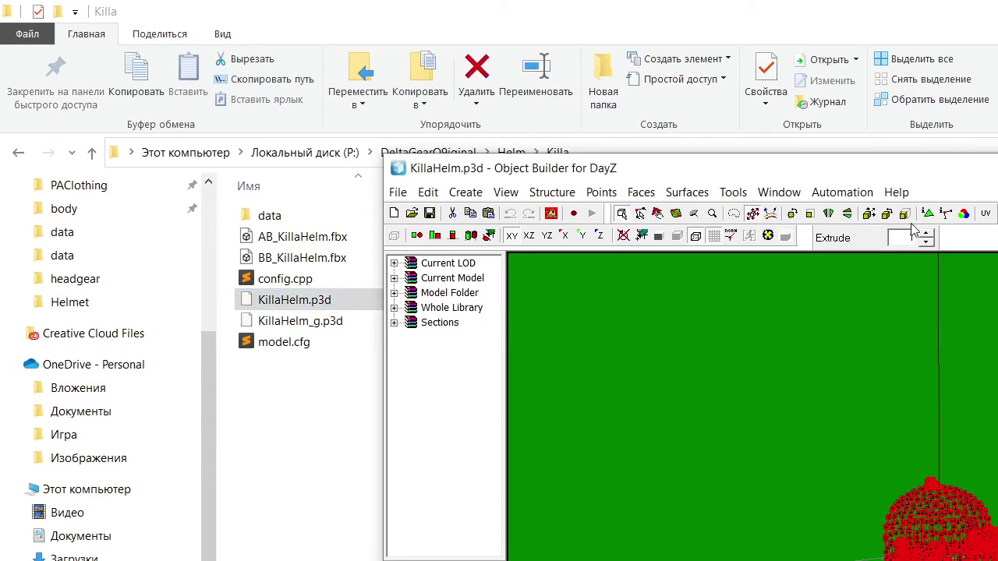
{"action": "left_click_drag", "start_coordinate": [964, 178], "coordinate": [570, 3]}
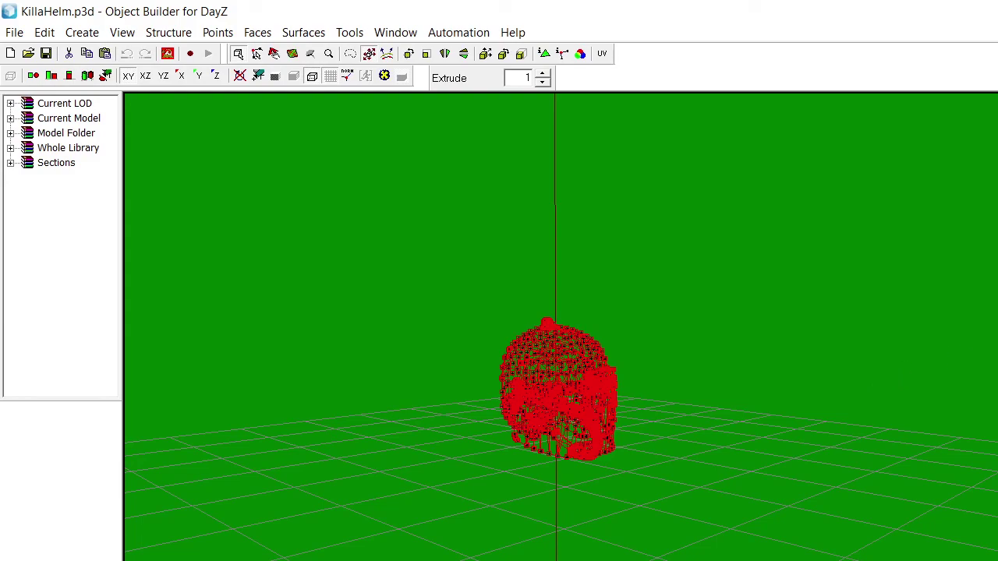
Switch back to Blender and examine the simplified helmet's shape from several angles
{"action": "key", "text": "alt+Tab"}
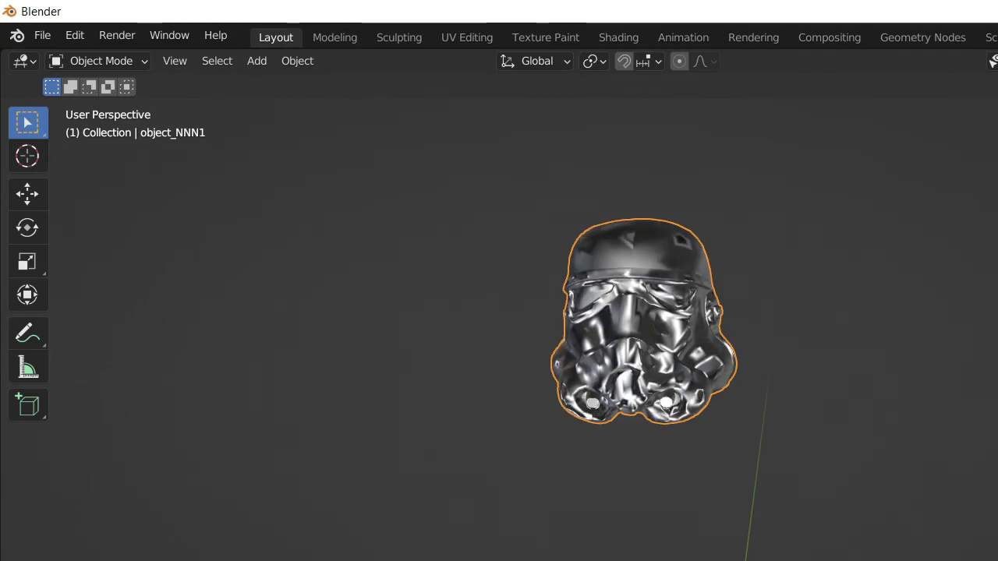
{"action": "left_click_drag", "start_coordinate": [869, 431], "coordinate": [902, 440]}
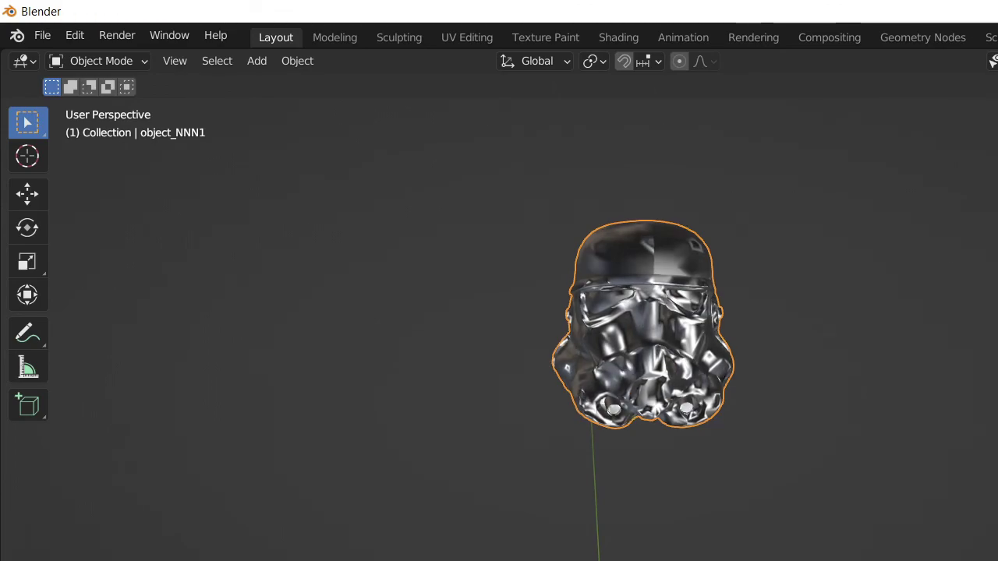
{"action": "left_click_drag", "start_coordinate": [871, 423], "coordinate": [799, 409]}
{"action": "key", "text": "Tab"}
{"action": "key", "text": "Tab"}
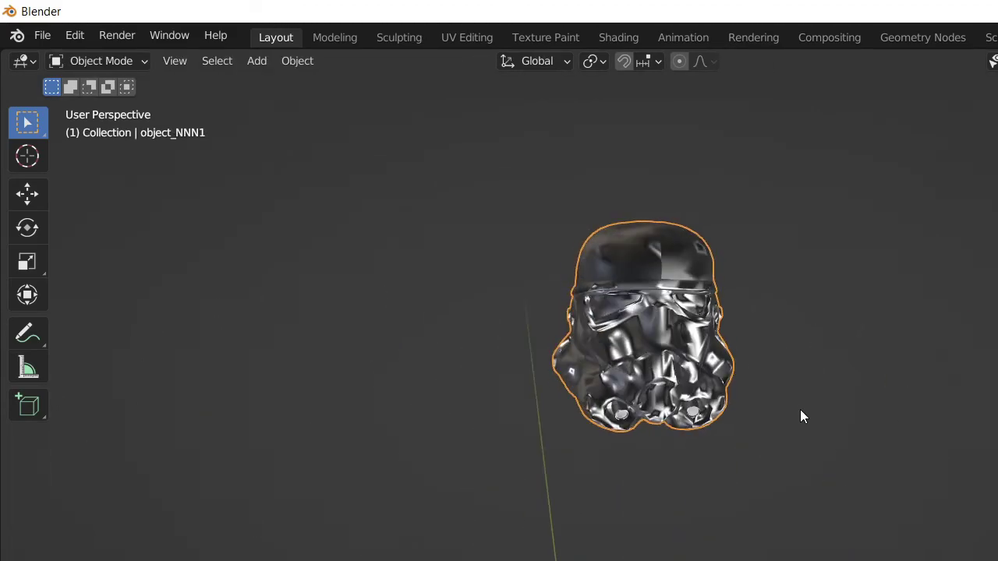
{"action": "left_click_drag", "start_coordinate": [832, 333], "coordinate": [774, 351]}
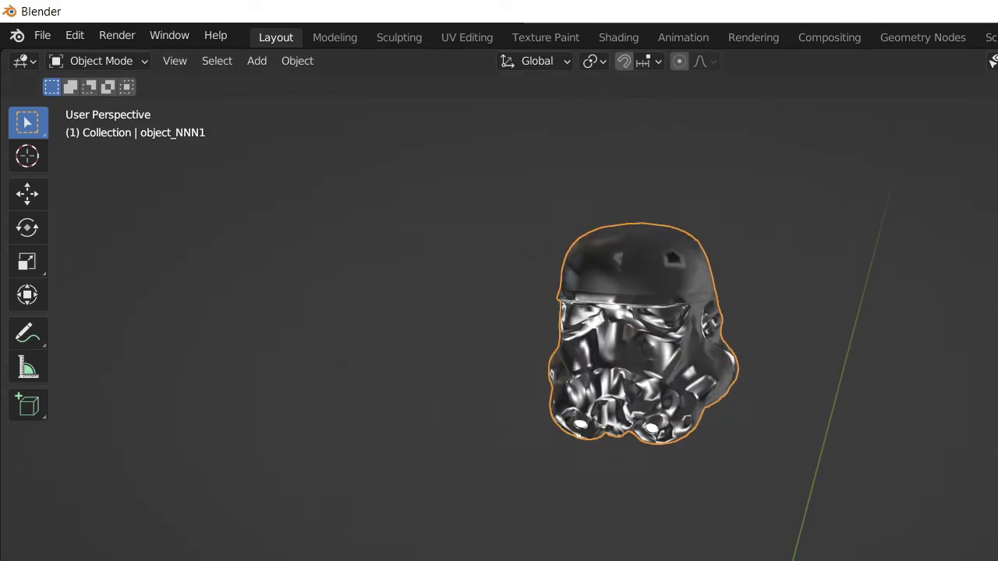
Examine the simplified helmet's full wireframe in Edit Mode from the front, and return to Object Mode
{"action": "key", "text": "Tab"}
{"action": "left_click_drag", "start_coordinate": [850, 351], "coordinate": [767, 350]}
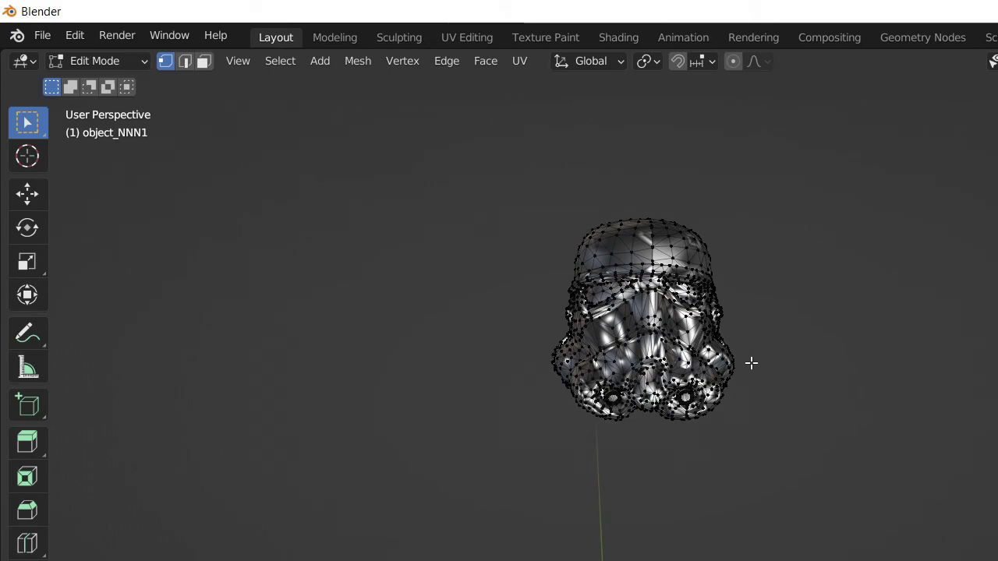
{"action": "key", "text": "a"}
{"action": "key", "text": "ctrl+n"}
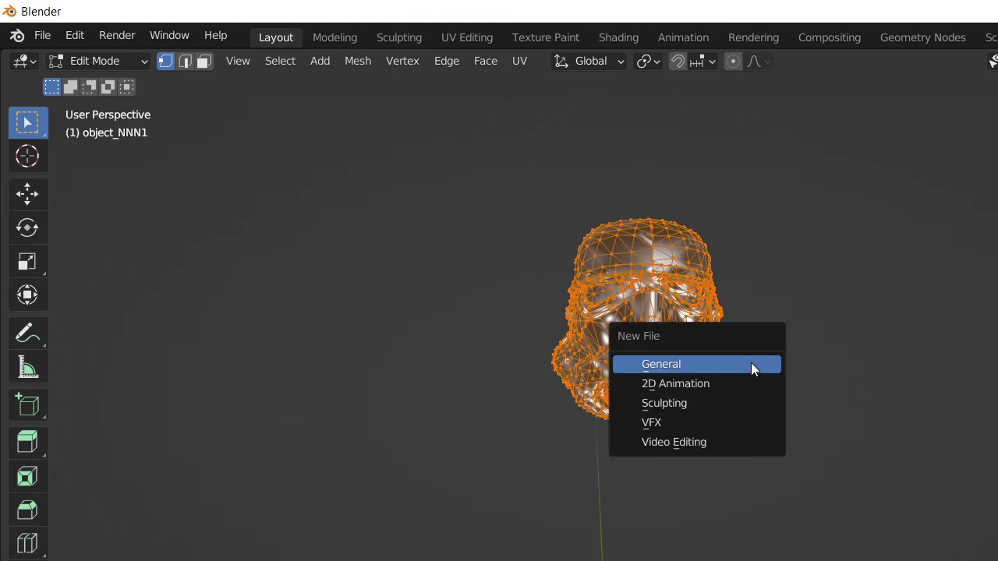
{"action": "left_click", "coordinate": [974, 410]}
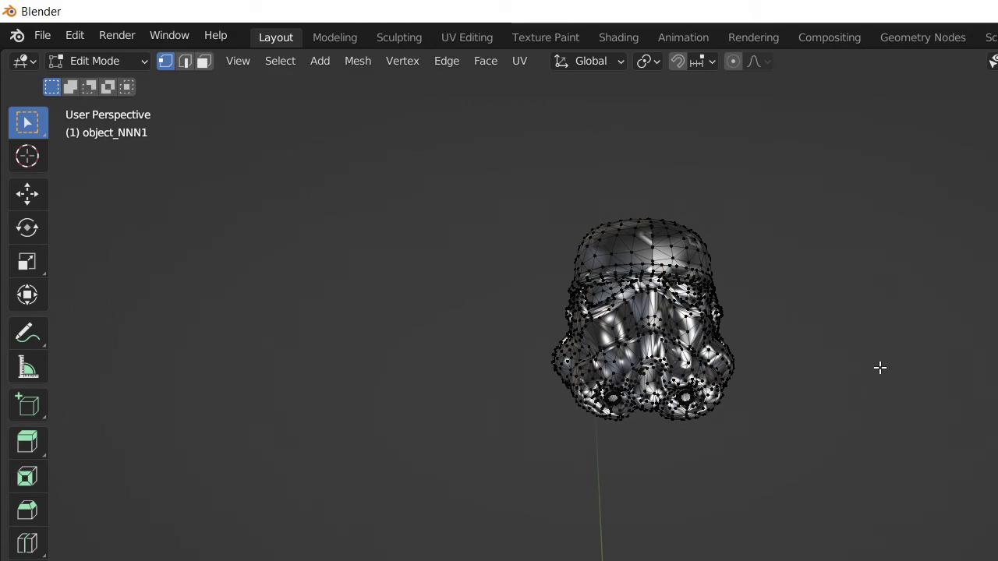
{"action": "key", "text": "a"}
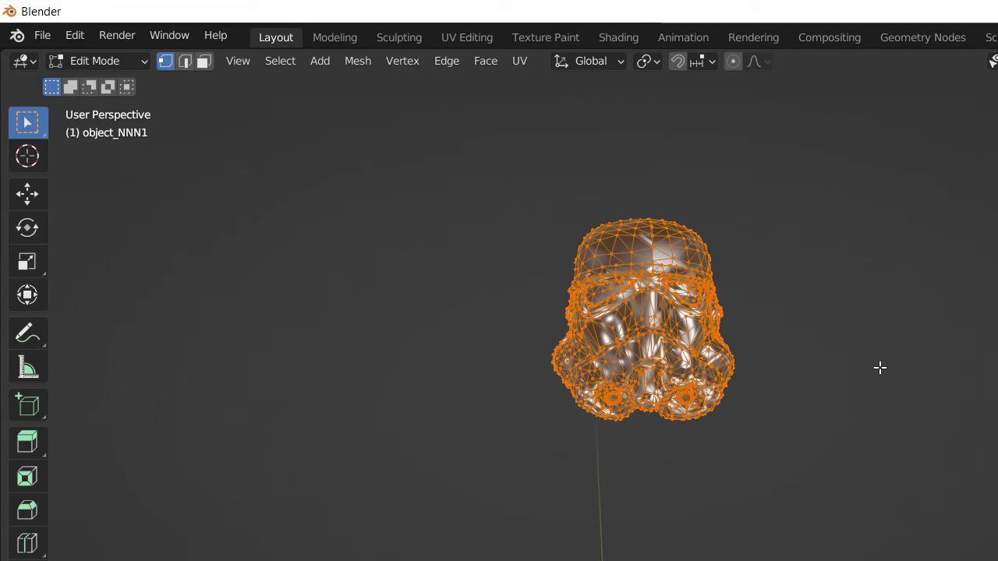
{"action": "key", "text": "alt+a"}
{"action": "left_click_drag", "start_coordinate": [851, 367], "coordinate": [747, 374]}
{"action": "key", "text": "Tab"}
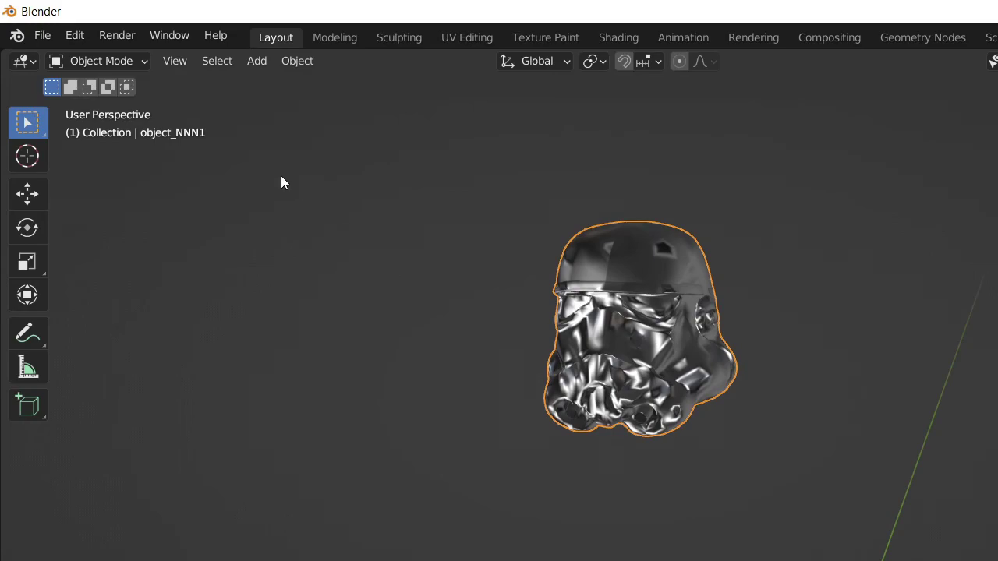
Export the simplified helmet as H_OPT.fbx and close Blender without saving the untitled file
{"action": "left_click", "coordinate": [45, 35]}
{"action": "mouse_move", "coordinate": [133, 316]}
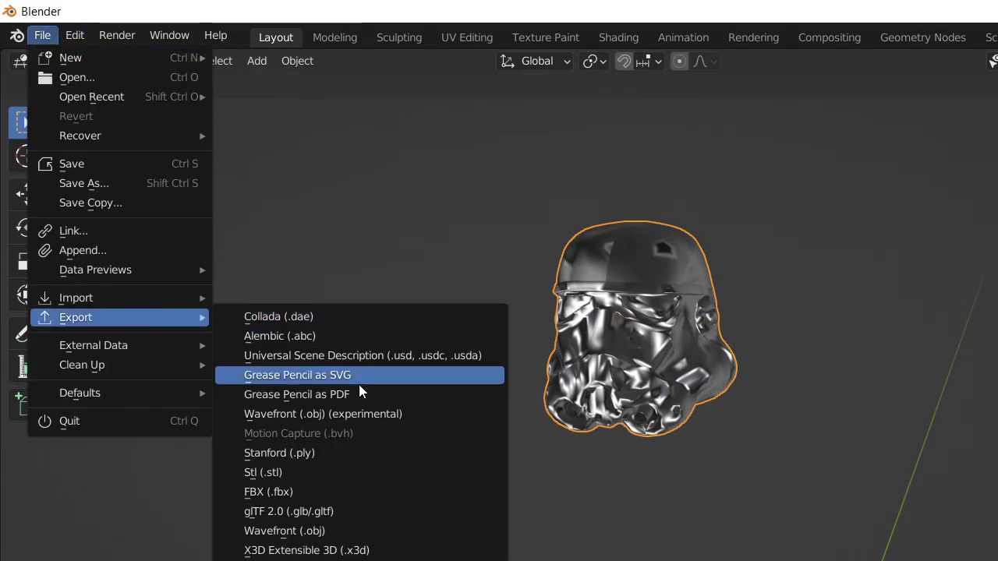
{"action": "left_click", "coordinate": [311, 490]}
{"action": "left_click", "coordinate": [312, 559]}
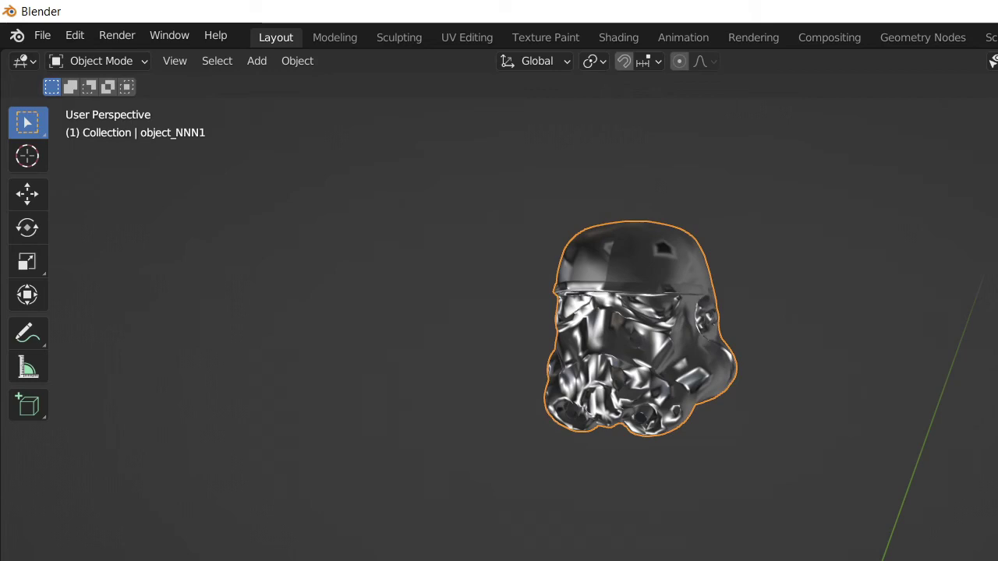
{"action": "key", "text": "ctrl+q"}
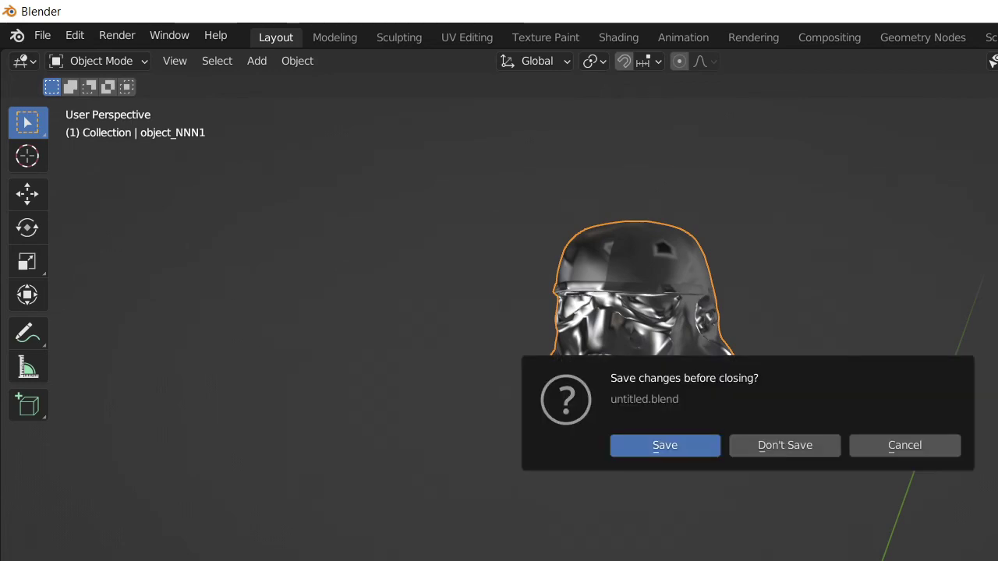
{"action": "left_click", "coordinate": [811, 443]}
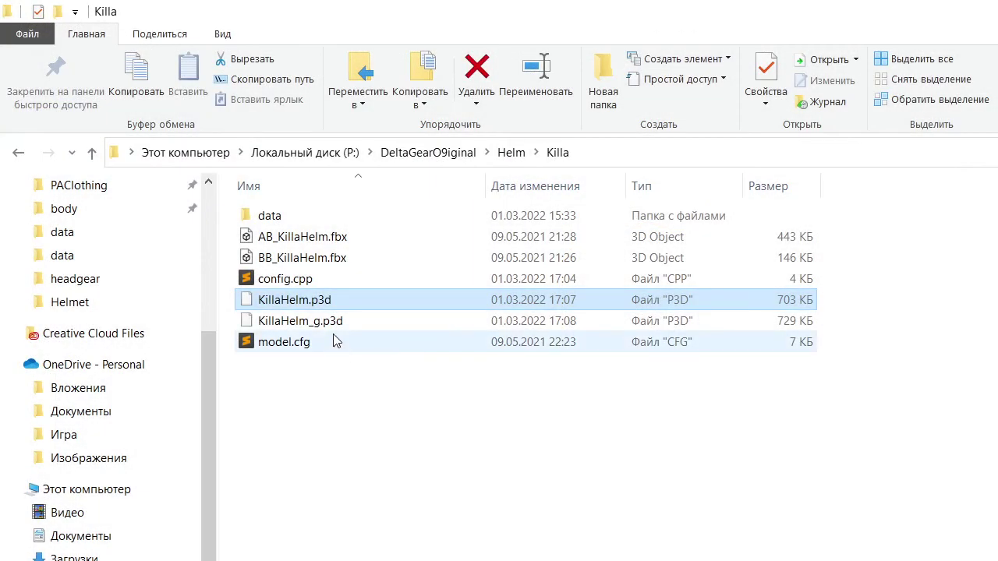
In File Explorer, browse to the Stormtrooper's Regular\Helmet folder within StarWarsPack\Characters on drive P and select H_OPT.fbx
{"action": "right_click", "coordinate": [446, 482]}
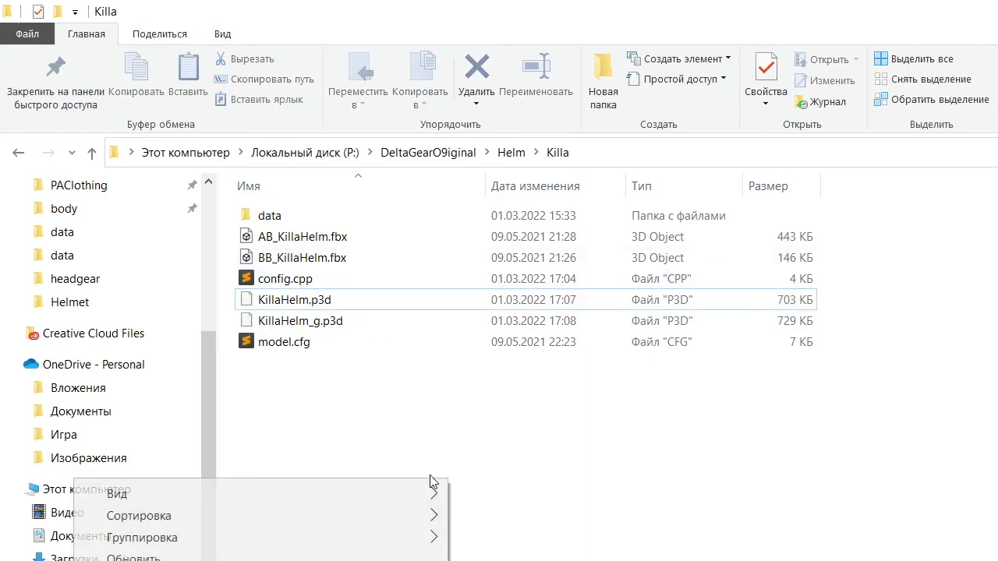
{"action": "left_click", "coordinate": [133, 556]}
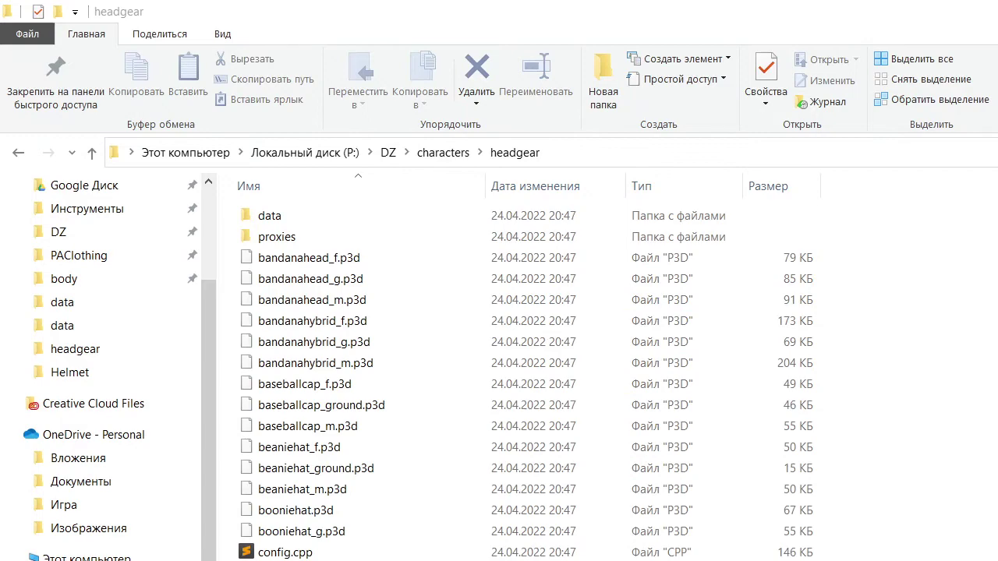
{"action": "key", "text": "alt+Tab"}
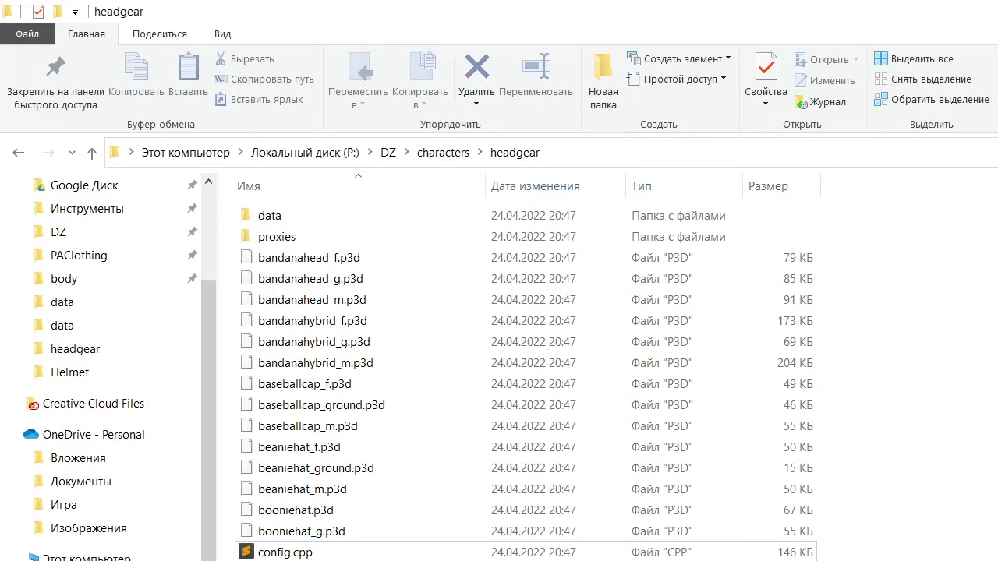
{"action": "scroll", "coordinate": [151, 549], "scroll_direction": "down", "scroll_amount": 1}
{"action": "left_click", "coordinate": [305, 153]}
{"action": "scroll", "coordinate": [341, 474], "scroll_direction": "down", "scroll_amount": 5}
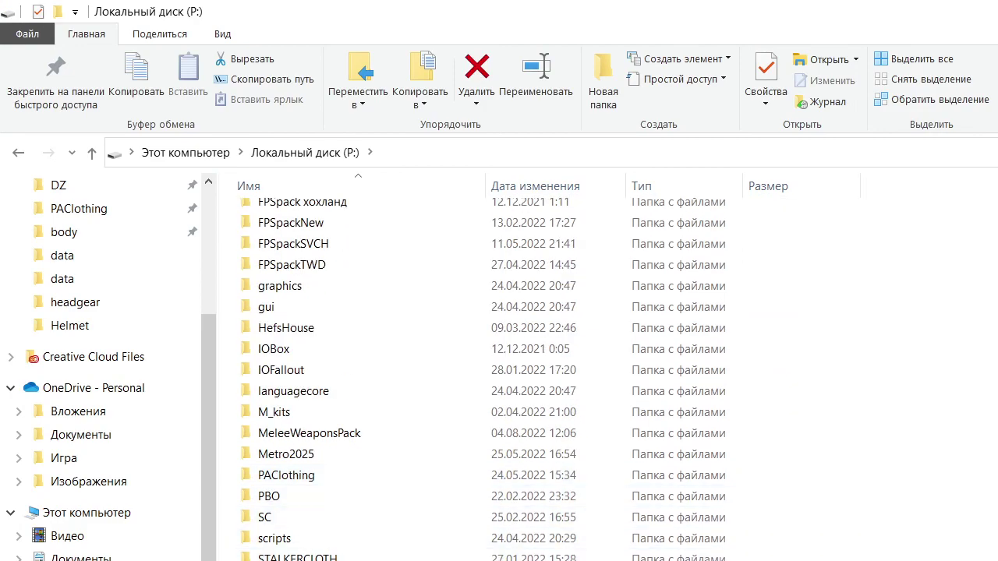
{"action": "double_click", "coordinate": [378, 560]}
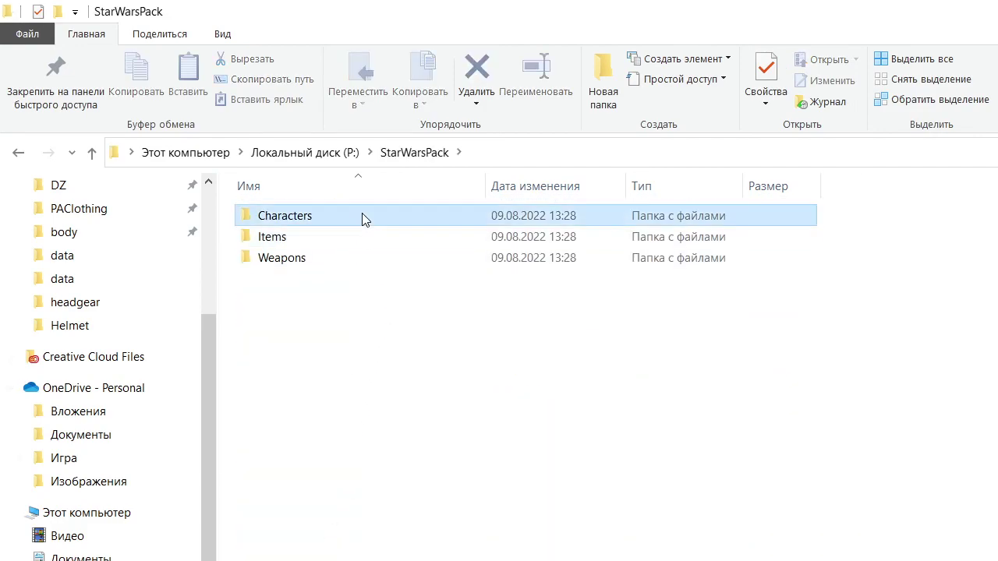
{"action": "double_click", "coordinate": [362, 218]}
{"action": "double_click", "coordinate": [362, 218]}
{"action": "double_click", "coordinate": [362, 219]}
{"action": "double_click", "coordinate": [361, 218]}
{"action": "double_click", "coordinate": [362, 219]}
{"action": "left_click", "coordinate": [325, 385]}
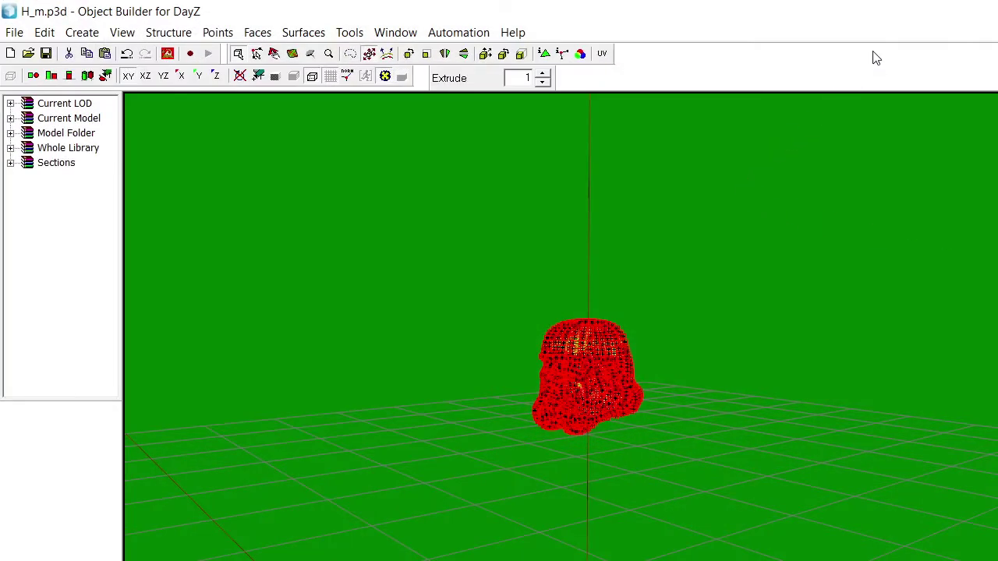
Arrange the H_m.p3d and untitled Object Builder windows as floating windows over the Helmet folder
{"action": "left_click_drag", "start_coordinate": [749, 21], "coordinate": [997, 48]}
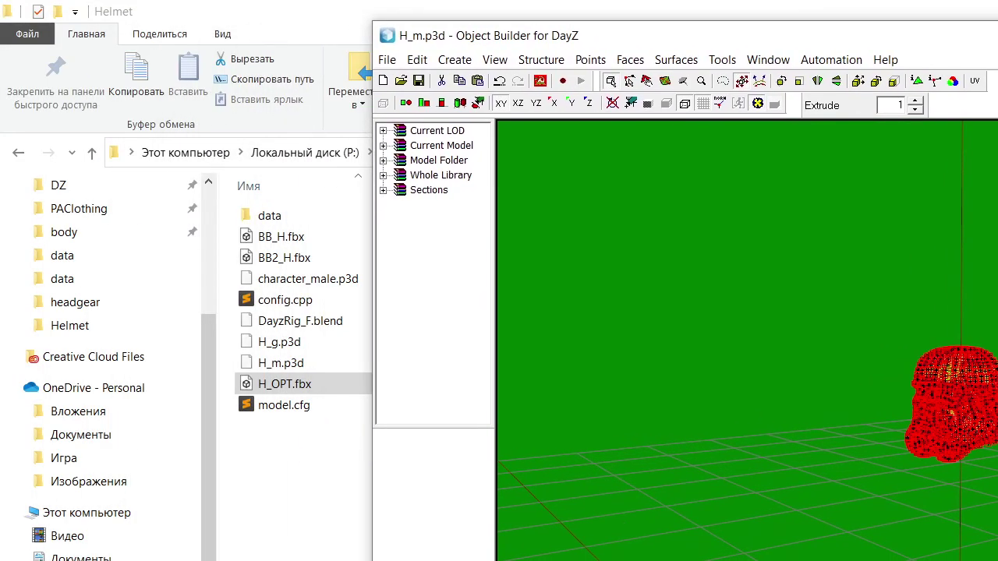
{"action": "key", "text": "alt+Tab"}
{"action": "key", "text": "super+Down"}
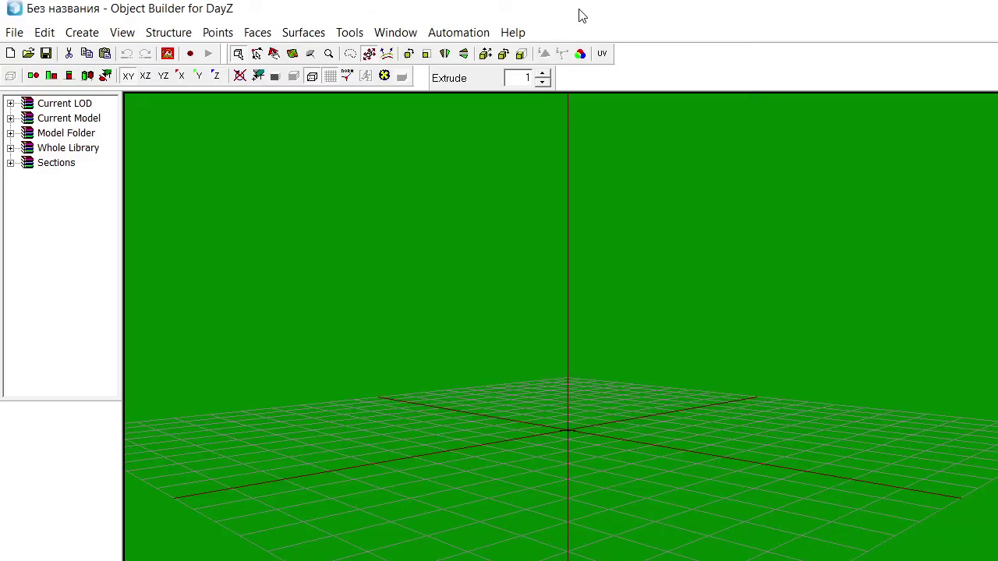
{"action": "left_click_drag", "start_coordinate": [580, 10], "coordinate": [933, 123]}
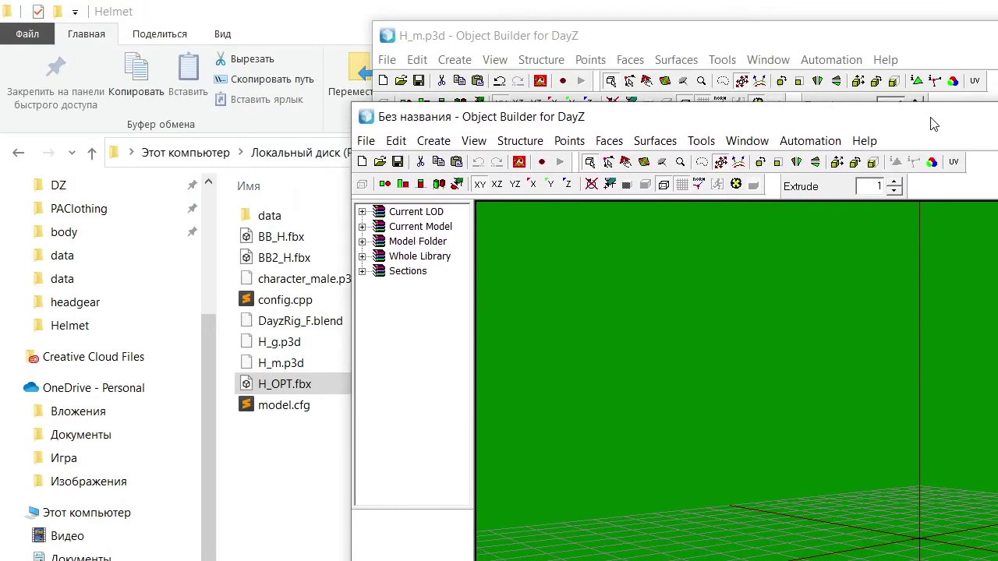
Import H_OPT.fbx at master scale 1 into the untitled Object Builder window, view the helmet, and close that window without saving
{"action": "left_click", "coordinate": [363, 135]}
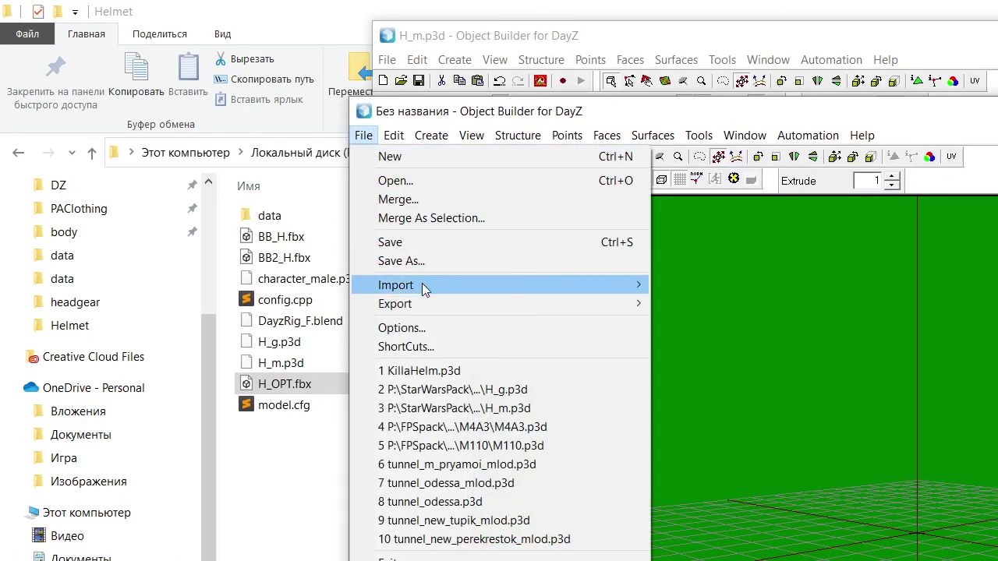
{"action": "mouse_move", "coordinate": [425, 289]}
{"action": "left_click", "coordinate": [686, 418]}
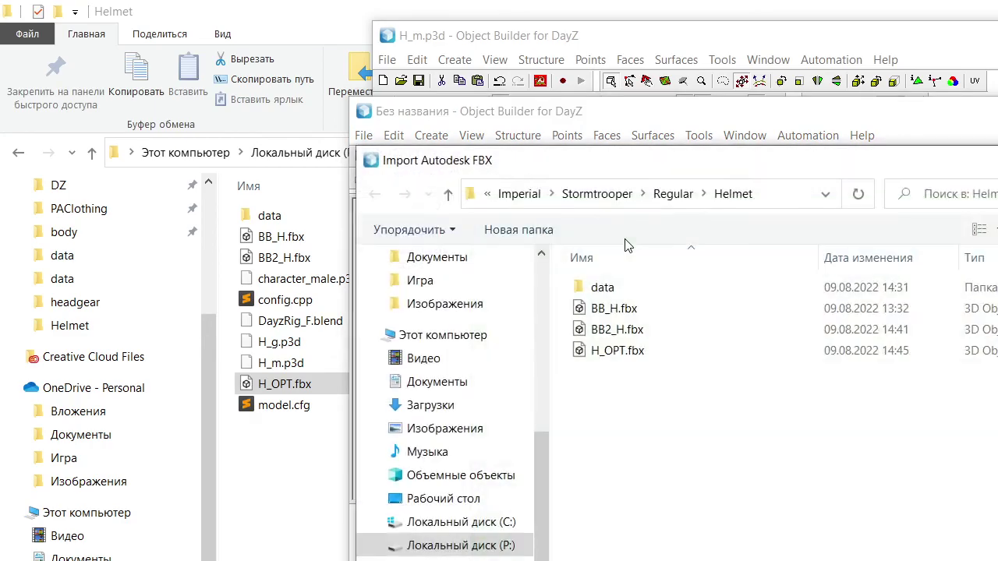
{"action": "left_click", "coordinate": [628, 352]}
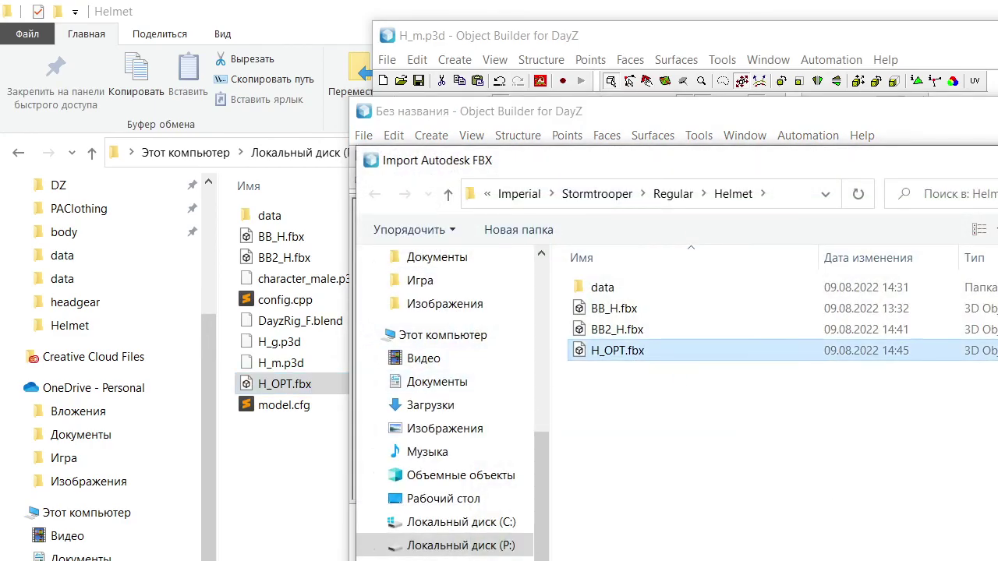
{"action": "left_click", "coordinate": [989, 558]}
{"action": "left_click", "coordinate": [657, 462]}
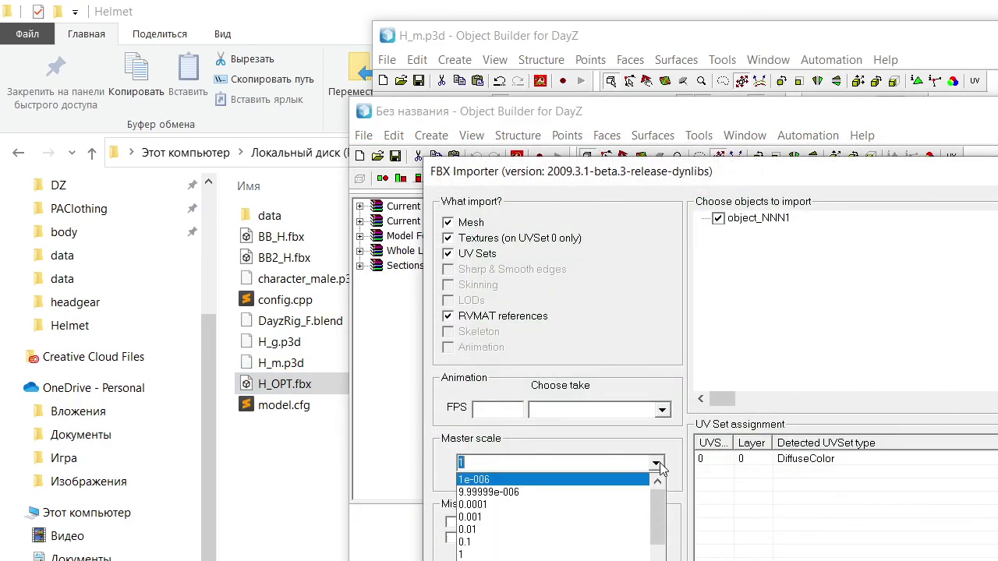
{"action": "left_click", "coordinate": [550, 553]}
{"action": "key", "text": "Return"}
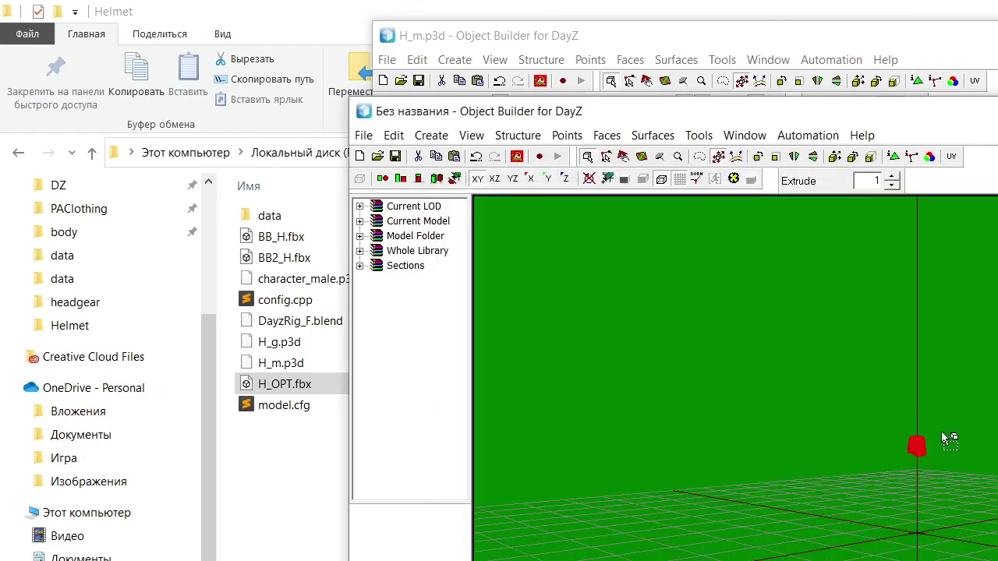
{"action": "left_click_drag", "start_coordinate": [779, 111], "coordinate": [304, 138]}
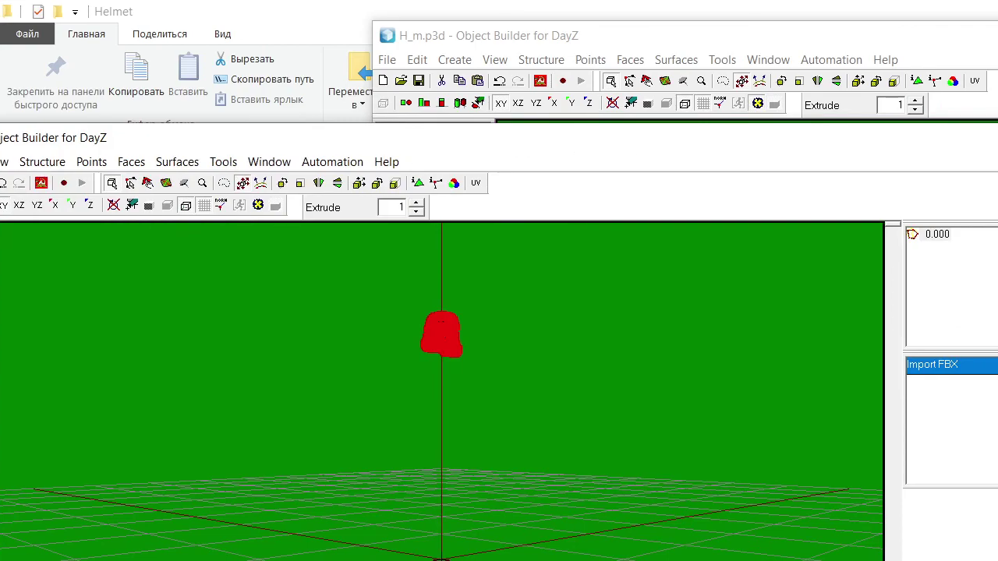
{"action": "key", "text": "alt+F4"}
{"action": "key", "text": "n"}
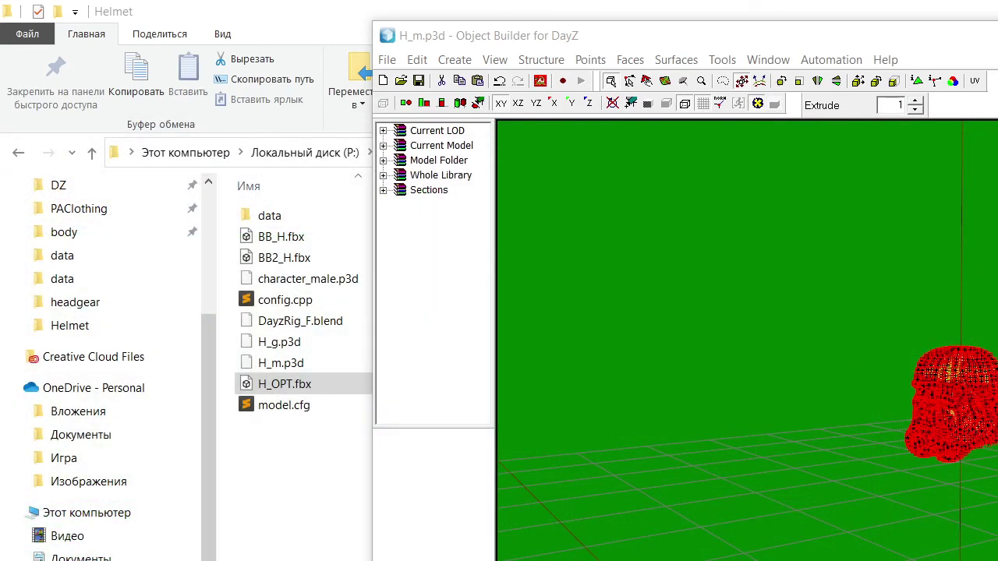
Maximize the H_m.p3d window, select the entire helmet and turn on solid shaded display
{"action": "left_click_drag", "start_coordinate": [784, 35], "coordinate": [782, 2]}
{"action": "left_click", "coordinate": [696, 336]}
{"action": "key", "text": "ctrl+a"}
{"action": "scroll", "coordinate": [657, 324], "scroll_direction": "up", "scroll_amount": 3}
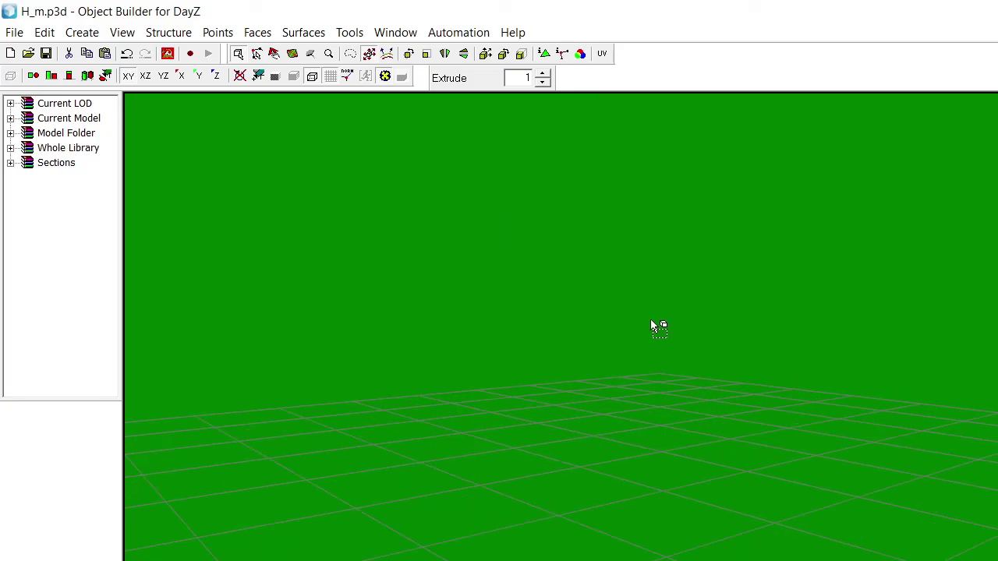
{"action": "scroll", "coordinate": [652, 327], "scroll_direction": "down", "scroll_amount": 3}
{"action": "left_click", "coordinate": [274, 80]}
{"action": "key", "text": "alt"}
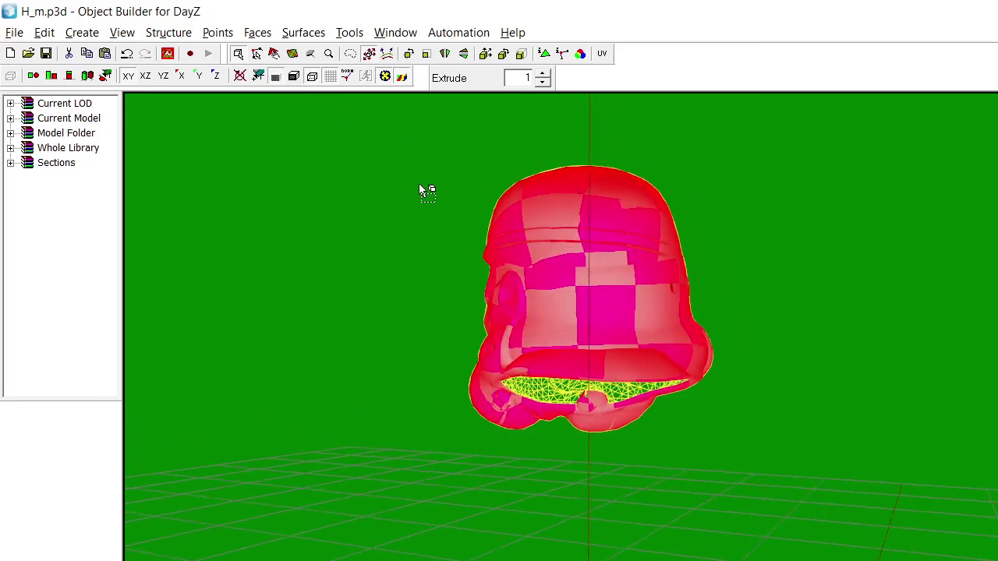
Examine the shaded helmet from the back, the neck opening underneath and the front, and clear the selection
{"action": "left_click_drag", "start_coordinate": [419, 190], "coordinate": [419, 189]}
{"action": "scroll", "coordinate": [533, 279], "scroll_direction": "down", "scroll_amount": 4}
{"action": "left_click_drag", "start_coordinate": [533, 279], "coordinate": [537, 277]}
{"action": "scroll", "coordinate": [535, 449], "scroll_direction": "up", "scroll_amount": 4}
{"action": "left_click_drag", "start_coordinate": [609, 447], "coordinate": [606, 441]}
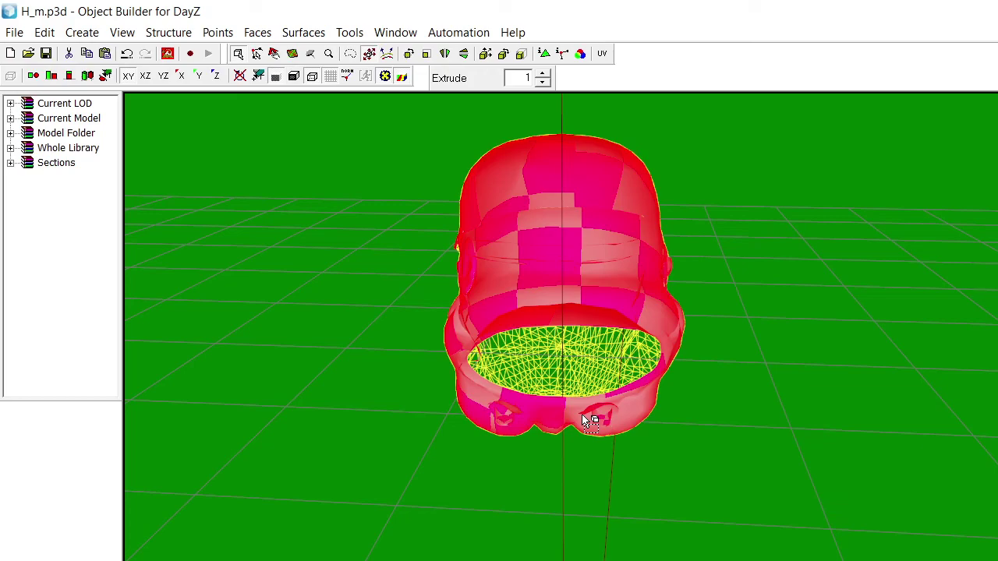
{"action": "mouse_move", "coordinate": [706, 380]}
{"action": "left_mouse_down"}
{"action": "mouse_move", "coordinate": [750, 394]}
{"action": "mouse_move", "coordinate": [709, 368]}
{"action": "left_mouse_up"}
{"action": "left_click", "coordinate": [615, 440]}
{"action": "left_click_drag", "start_coordinate": [625, 455], "coordinate": [626, 455]}
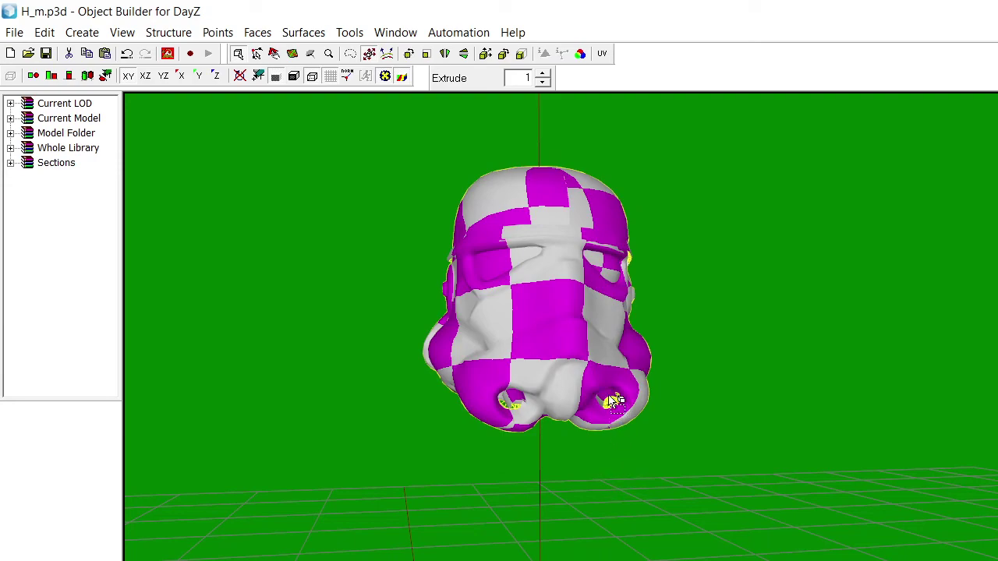
Inspect the two round chin vents up close, selecting the curved tube piece inside one vent to check its geometry
{"action": "left_click", "coordinate": [611, 402]}
{"action": "left_click", "coordinate": [612, 402]}
{"action": "left_click", "coordinate": [614, 401]}
{"action": "scroll", "coordinate": [612, 431], "scroll_direction": "up", "scroll_amount": 10}
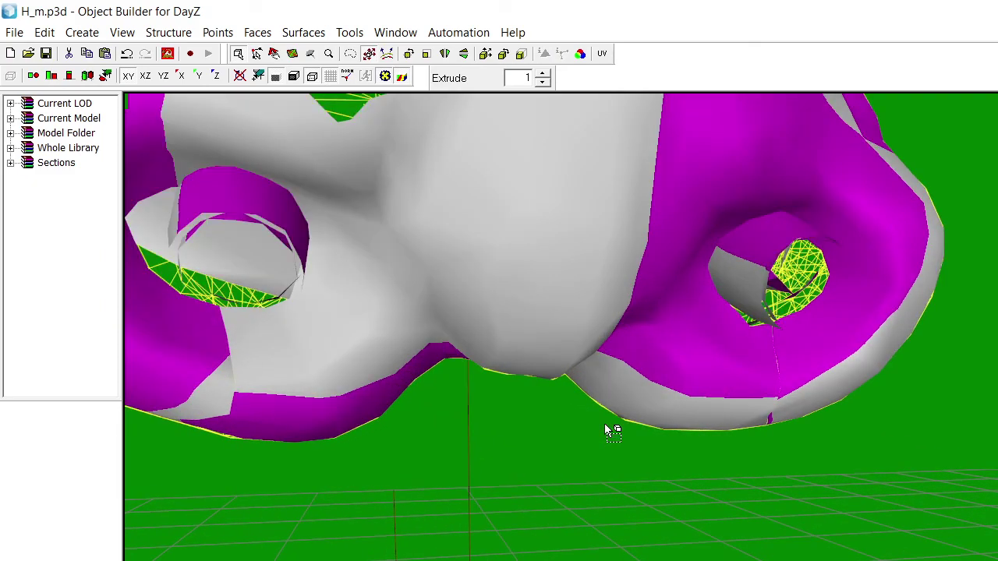
{"action": "scroll", "coordinate": [612, 430], "scroll_direction": "down", "scroll_amount": 2}
{"action": "left_click_drag", "start_coordinate": [807, 356], "coordinate": [808, 357]}
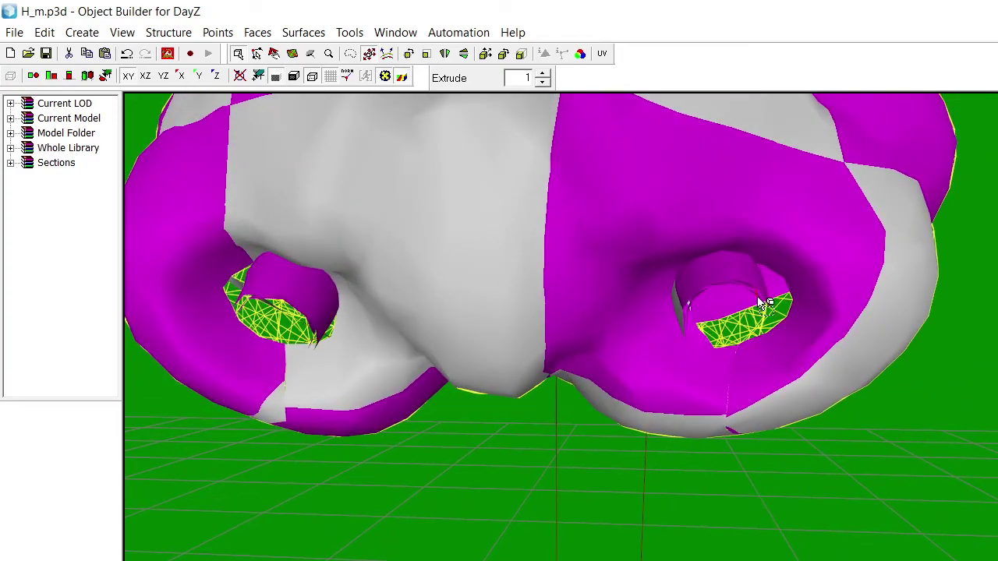
{"action": "left_click", "coordinate": [762, 303]}
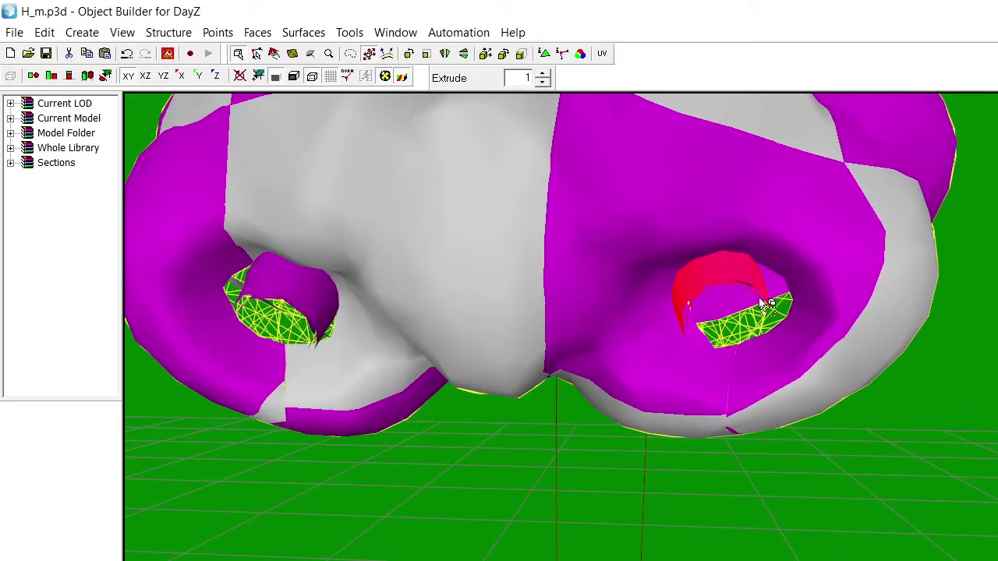
{"action": "left_click", "coordinate": [762, 307]}
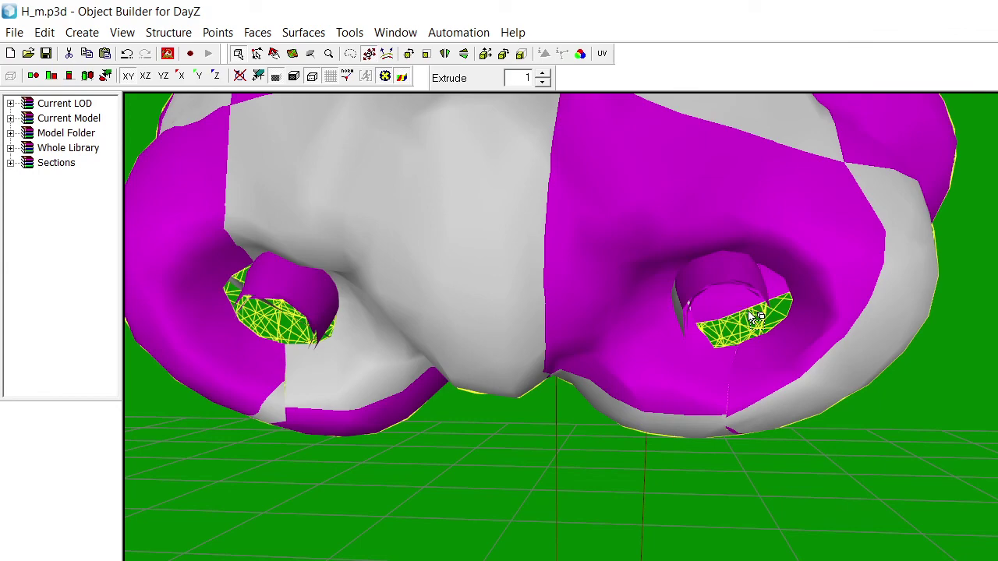
{"action": "left_click", "coordinate": [750, 305]}
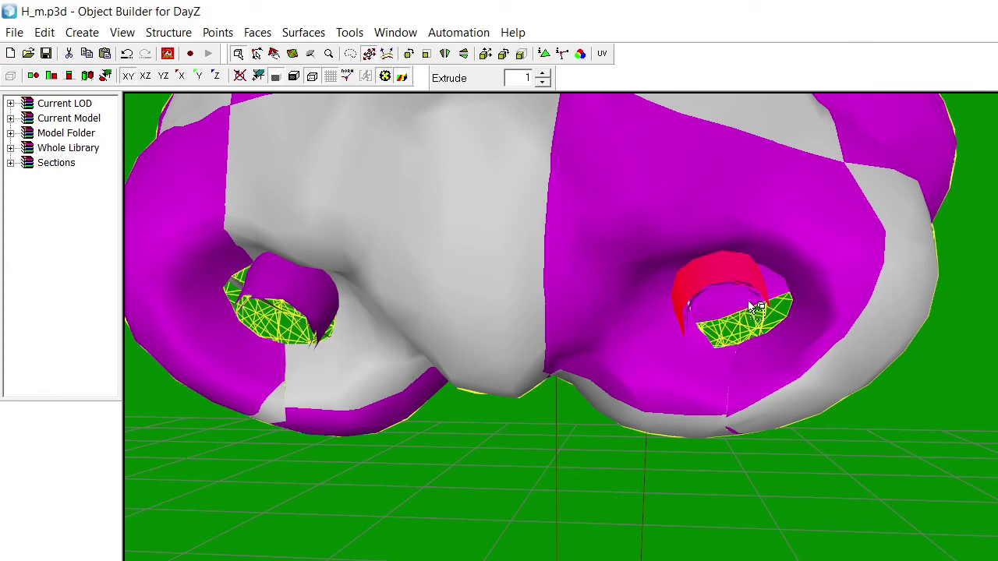
{"action": "left_click_drag", "start_coordinate": [733, 314], "coordinate": [764, 328]}
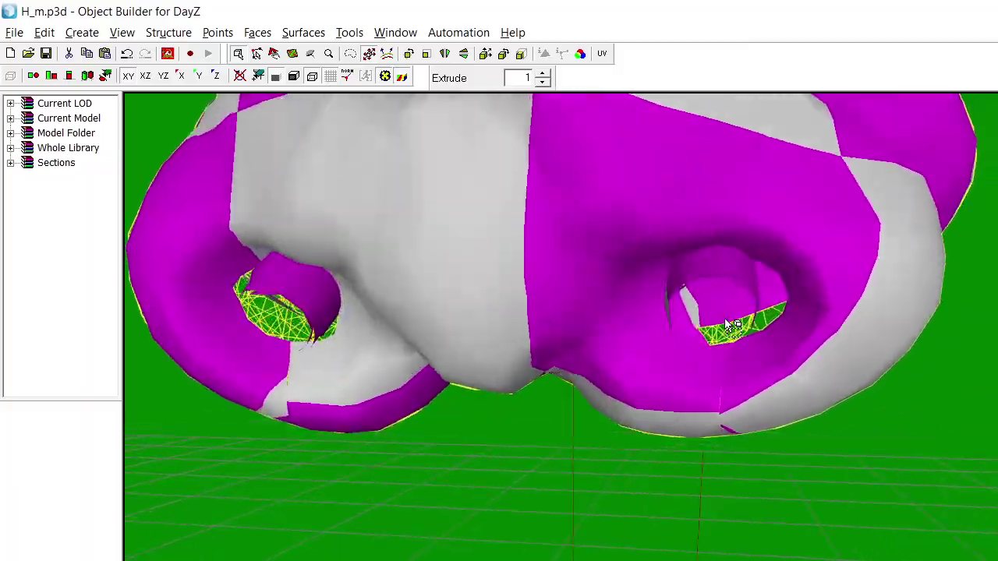
Switch to wireframe display and select the round disc-shaped piece inside one chin vent to inspect its mesh
{"action": "left_click", "coordinate": [276, 77]}
{"action": "left_click_drag", "start_coordinate": [832, 293], "coordinate": [847, 290]}
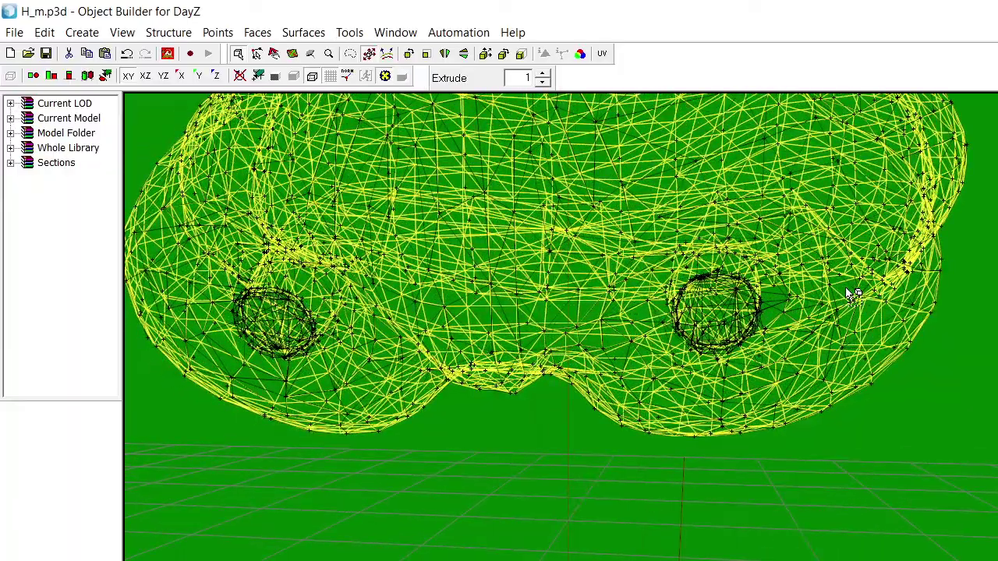
{"action": "scroll", "coordinate": [846, 290], "scroll_direction": "up", "scroll_amount": 4}
{"action": "scroll", "coordinate": [848, 289], "scroll_direction": "down", "scroll_amount": 2}
{"action": "left_click_drag", "start_coordinate": [852, 271], "coordinate": [851, 269]}
{"action": "left_click_drag", "start_coordinate": [617, 402], "coordinate": [796, 488]}
{"action": "left_click", "coordinate": [743, 503]}
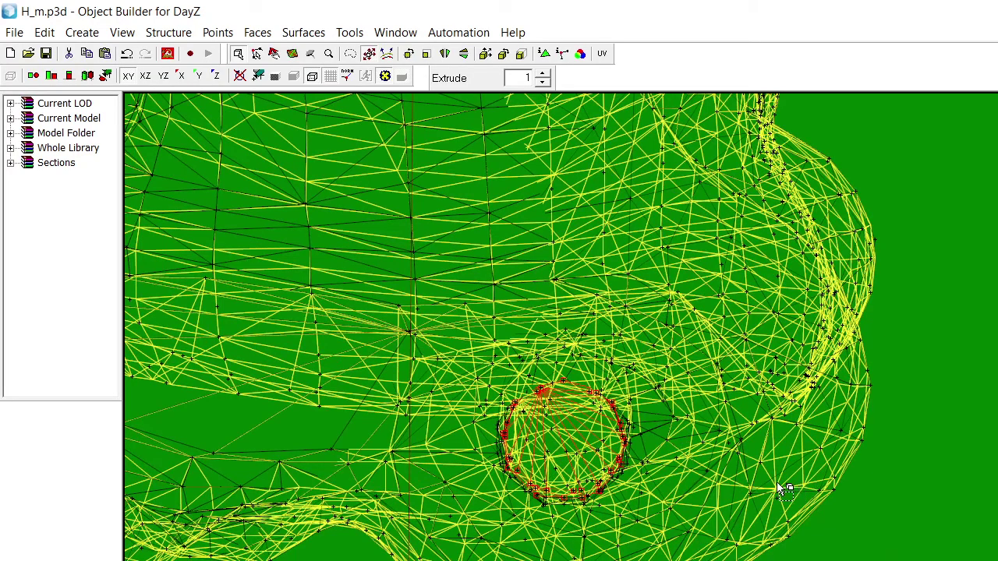
Select the entire helmet, restore solid shaded display and examine the disc and tube inside the chin vent
{"action": "key", "text": "ctrl+a"}
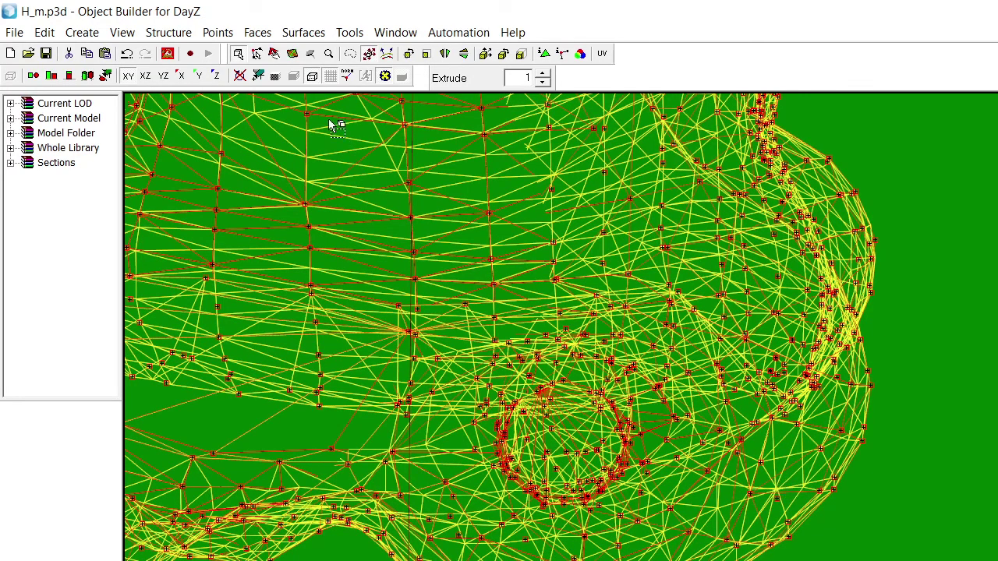
{"action": "left_click", "coordinate": [276, 78]}
{"action": "left_click", "coordinate": [786, 342]}
{"action": "left_click_drag", "start_coordinate": [786, 341], "coordinate": [782, 343]}
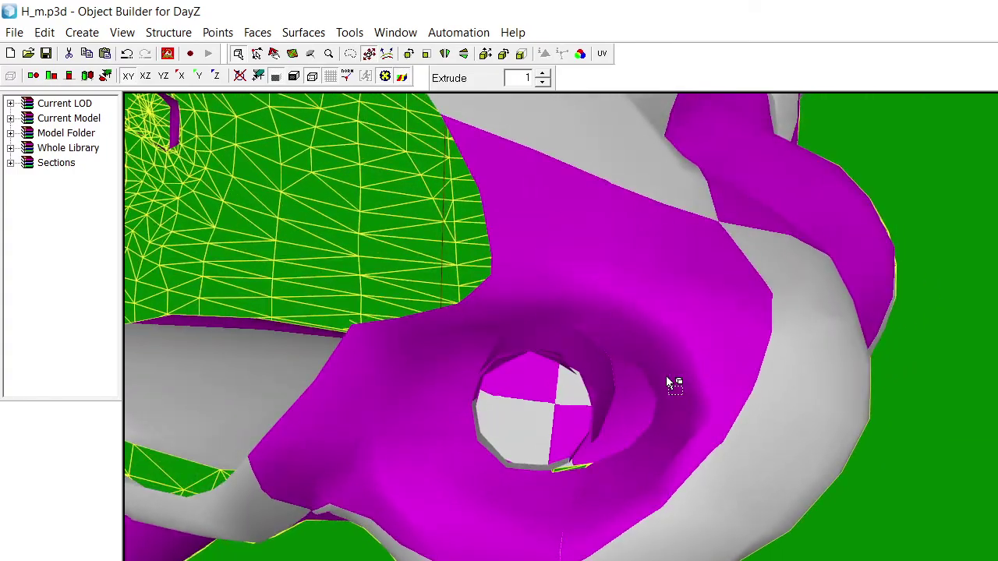
{"action": "left_click_drag", "start_coordinate": [647, 388], "coordinate": [649, 421]}
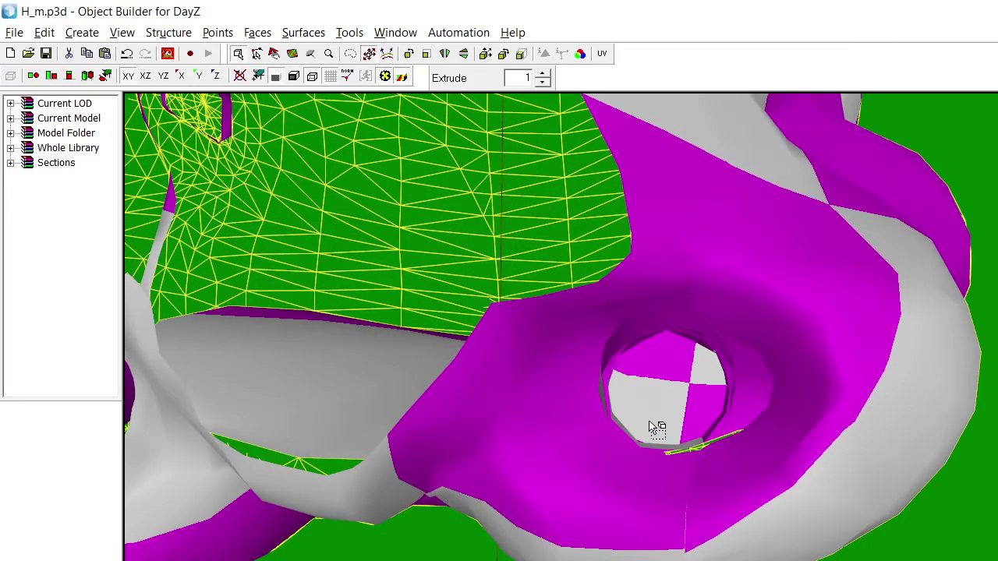
{"action": "left_click_drag", "start_coordinate": [733, 410], "coordinate": [689, 347]}
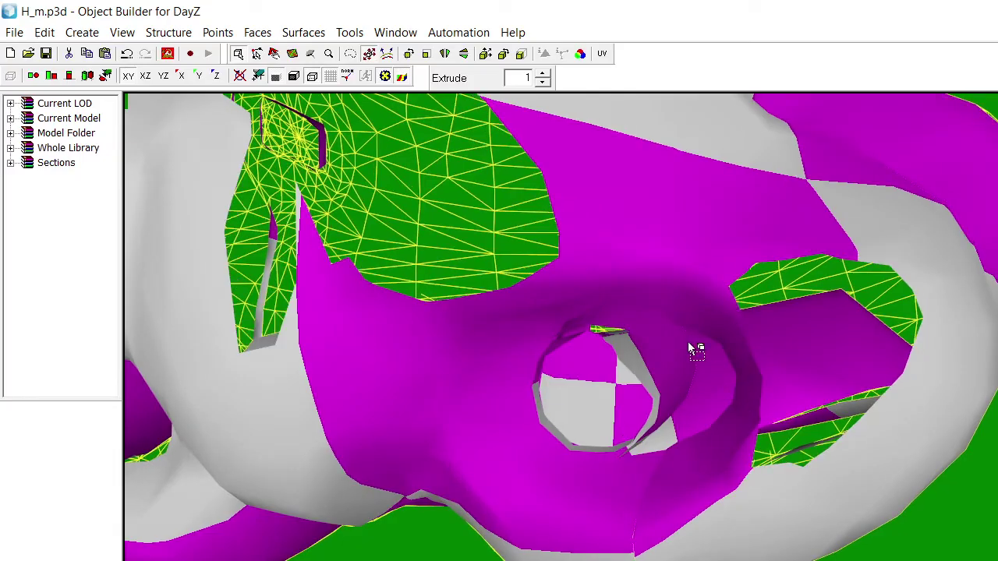
Return to wireframe display and select the fan-shaped cap behind the vent's disc to examine it from several angles
{"action": "left_click", "coordinate": [294, 77]}
{"action": "left_click_drag", "start_coordinate": [732, 386], "coordinate": [762, 407]}
{"action": "left_click", "coordinate": [748, 399]}
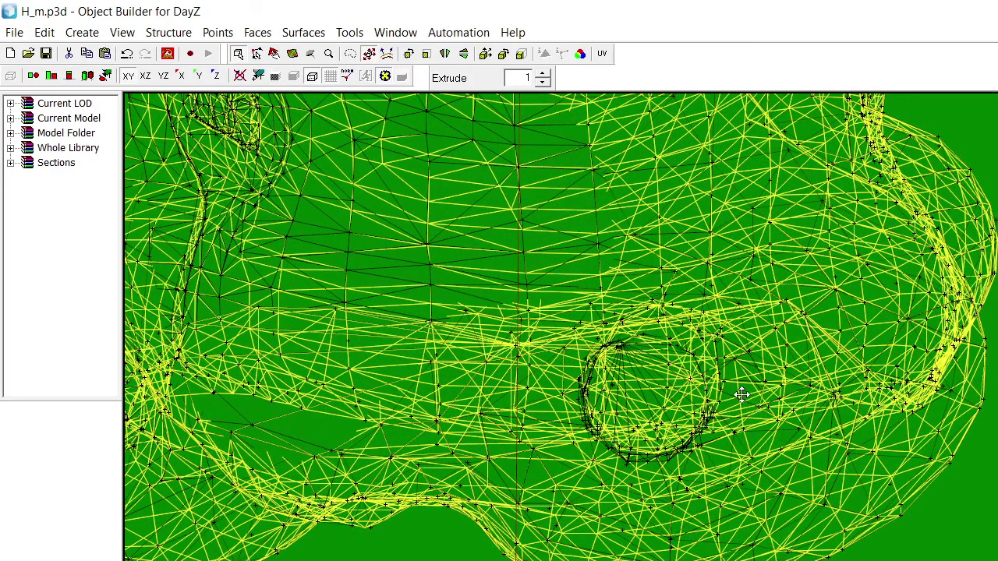
{"action": "left_click_drag", "start_coordinate": [692, 376], "coordinate": [728, 382]}
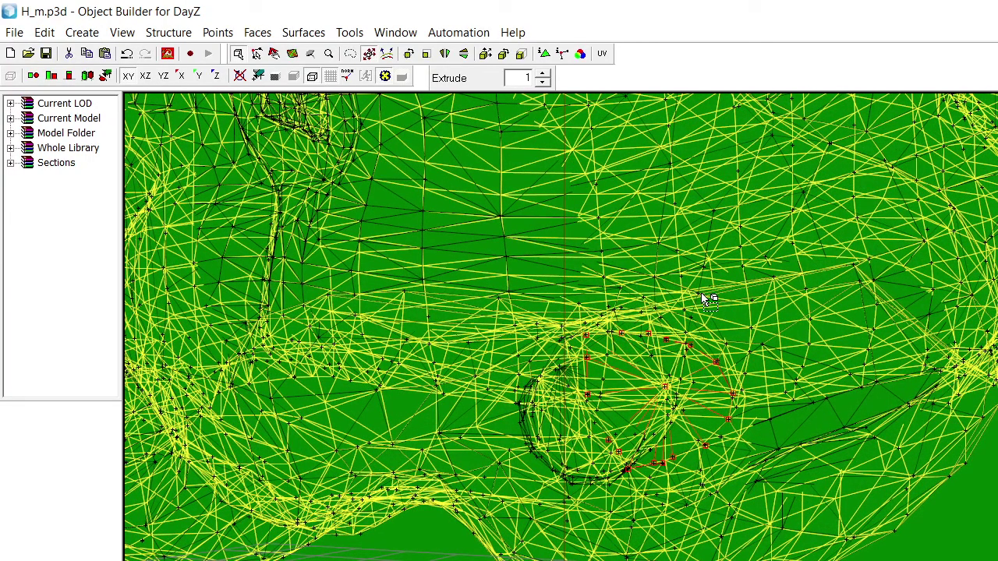
{"action": "left_click_drag", "start_coordinate": [706, 326], "coordinate": [669, 318]}
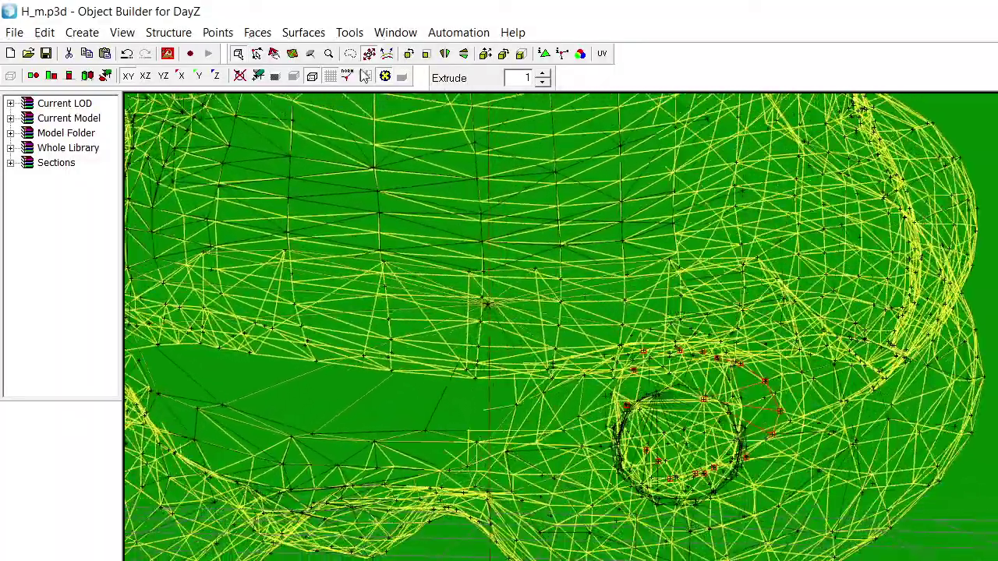
Turn solid shaded display back on and examine the tube inside the opposite chin vent
{"action": "left_click", "coordinate": [275, 77]}
{"action": "left_click_drag", "start_coordinate": [763, 318], "coordinate": [762, 318]}
{"action": "left_click_drag", "start_coordinate": [717, 345], "coordinate": [624, 359]}
{"action": "left_click", "coordinate": [477, 329]}
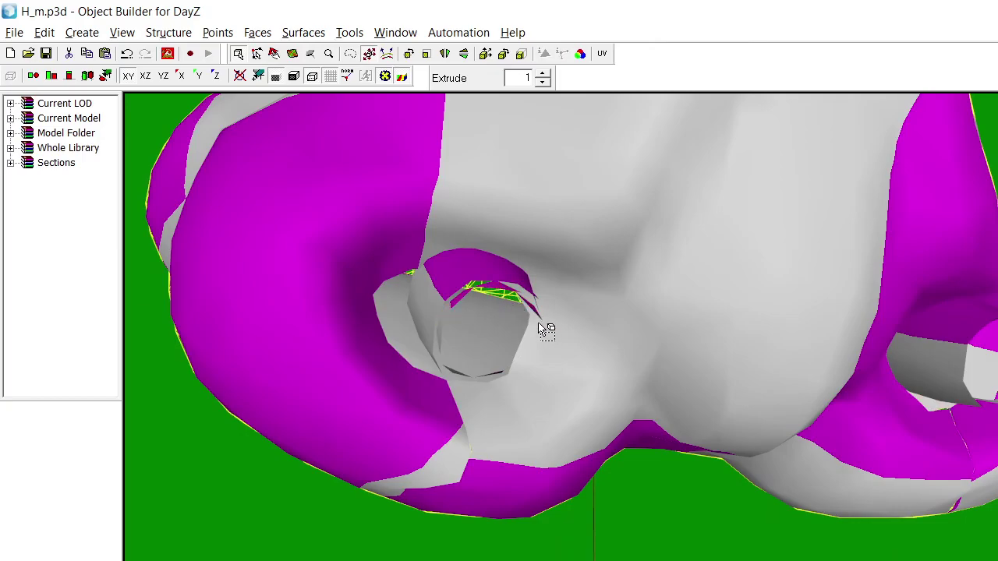
{"action": "left_click_drag", "start_coordinate": [542, 324], "coordinate": [353, 126]}
In wireframe display, select the connected ring pieces inside the opposite chin vent and delete them
{"action": "left_click", "coordinate": [285, 74]}
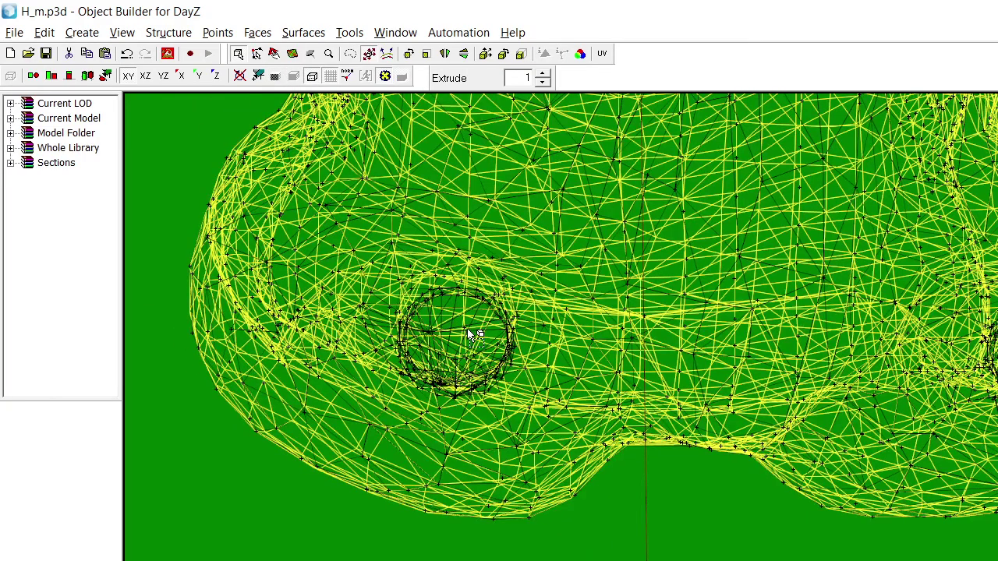
{"action": "left_click_drag", "start_coordinate": [468, 335], "coordinate": [470, 337]}
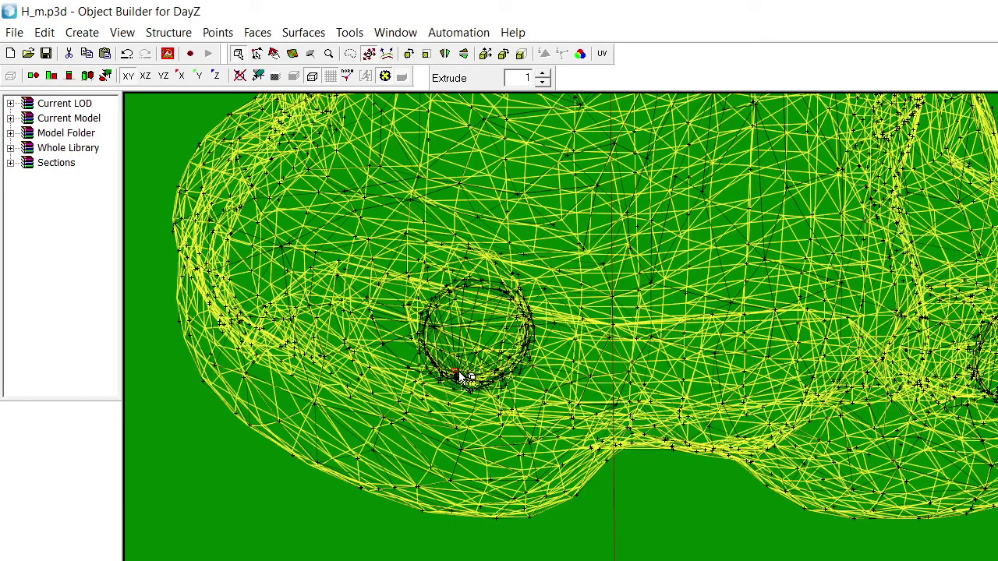
{"action": "left_click", "coordinate": [489, 374]}
{"action": "left_click_drag", "start_coordinate": [492, 352], "coordinate": [550, 320]}
{"action": "left_click", "coordinate": [474, 361]}
{"action": "left_click", "coordinate": [464, 318]}
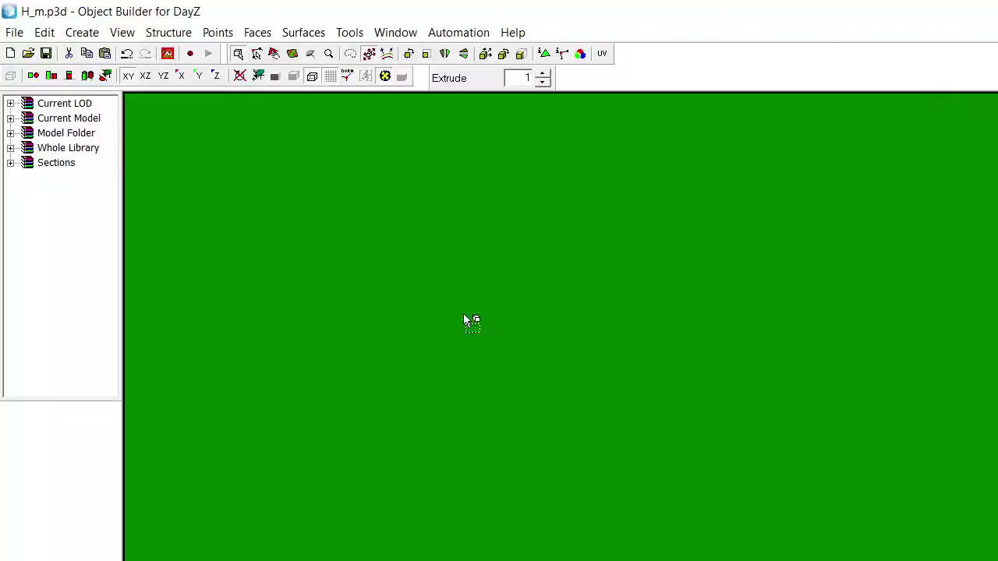
{"action": "scroll", "coordinate": [464, 308], "scroll_direction": "up", "scroll_amount": 2}
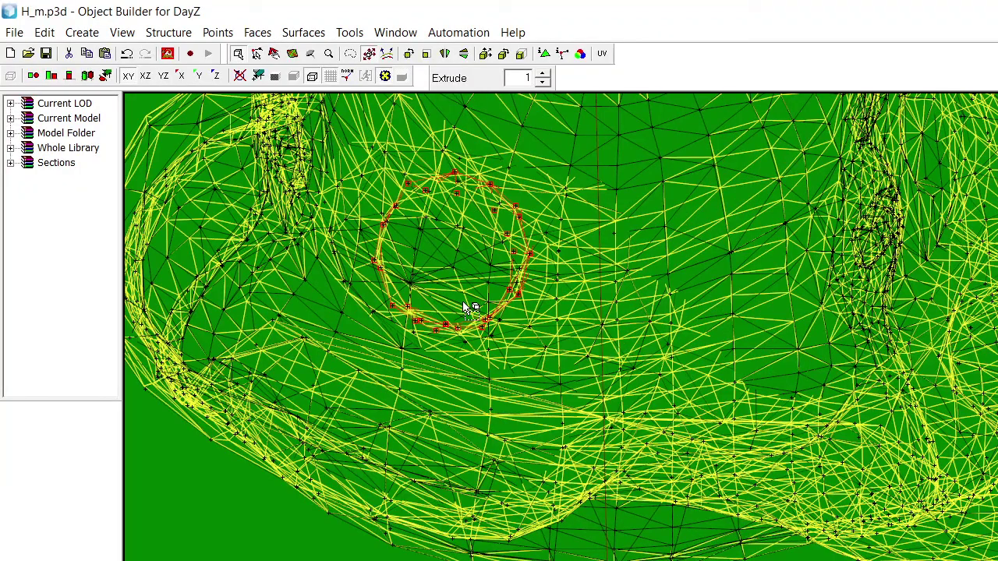
{"action": "left_click_drag", "start_coordinate": [479, 304], "coordinate": [481, 314]}
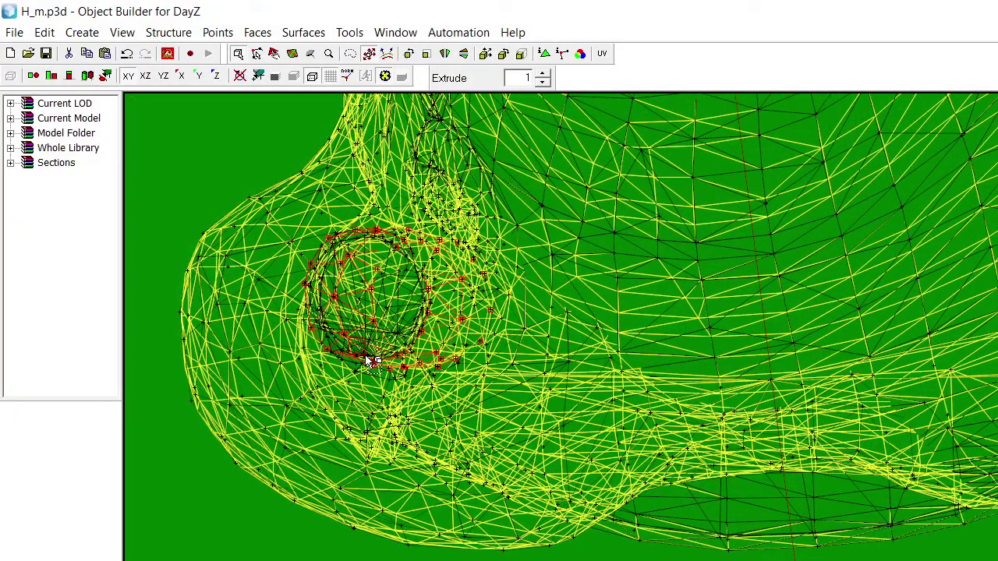
{"action": "double_click", "coordinate": [380, 359]}
{"action": "key", "text": "Delete"}
Select the round fan-shaped cap inside the vent, restore shaded display and examine the vent's interior faces
{"action": "left_click_drag", "start_coordinate": [458, 346], "coordinate": [389, 304]}
{"action": "double_click", "coordinate": [390, 317]}
{"action": "left_click_drag", "start_coordinate": [468, 331], "coordinate": [441, 307]}
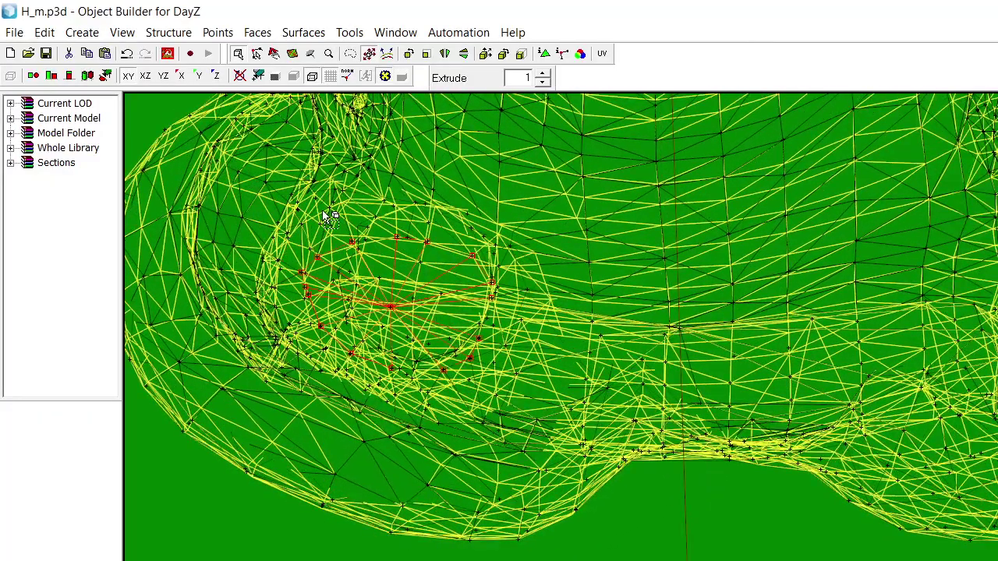
{"action": "key", "text": "ctrl+a"}
{"action": "left_click", "coordinate": [275, 76]}
{"action": "left_click", "coordinate": [461, 247]}
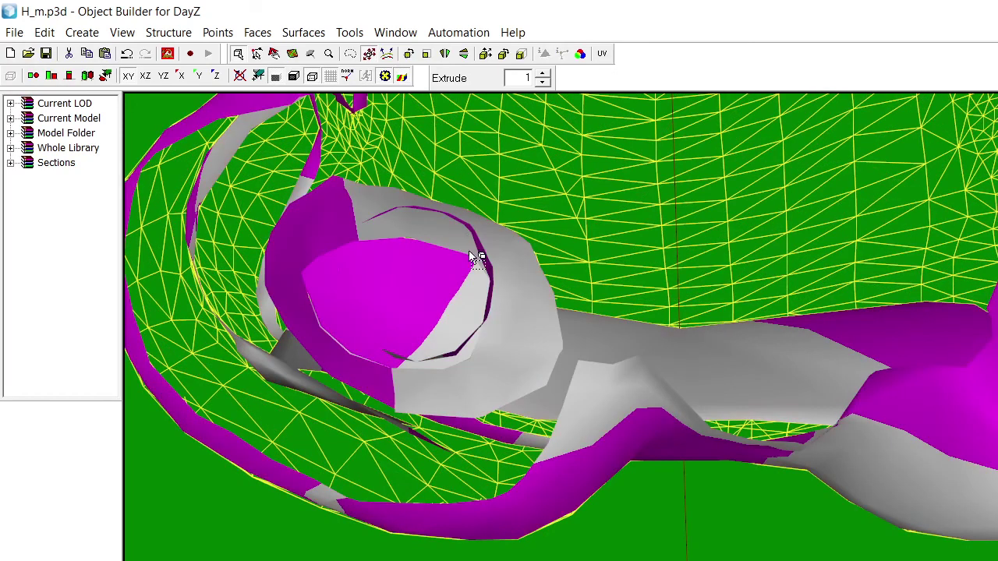
View the whole helmet from underneath and examine the interior surface through the neck opening
{"action": "scroll", "coordinate": [578, 337], "scroll_direction": "down", "scroll_amount": 10}
{"action": "key", "text": "alt"}
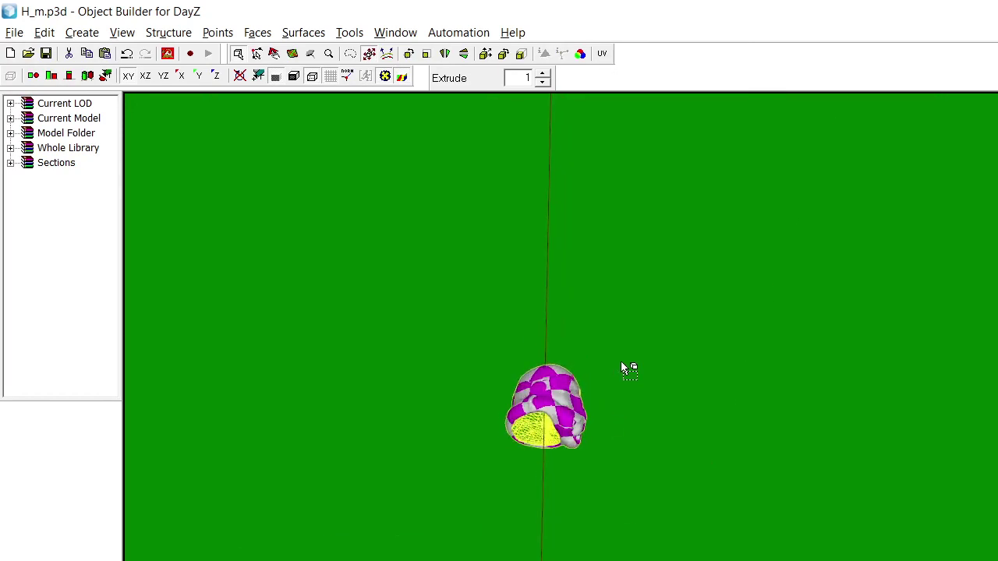
{"action": "left_click_drag", "start_coordinate": [622, 363], "coordinate": [615, 370]}
{"action": "left_click", "coordinate": [549, 430]}
{"action": "left_click", "coordinate": [618, 371]}
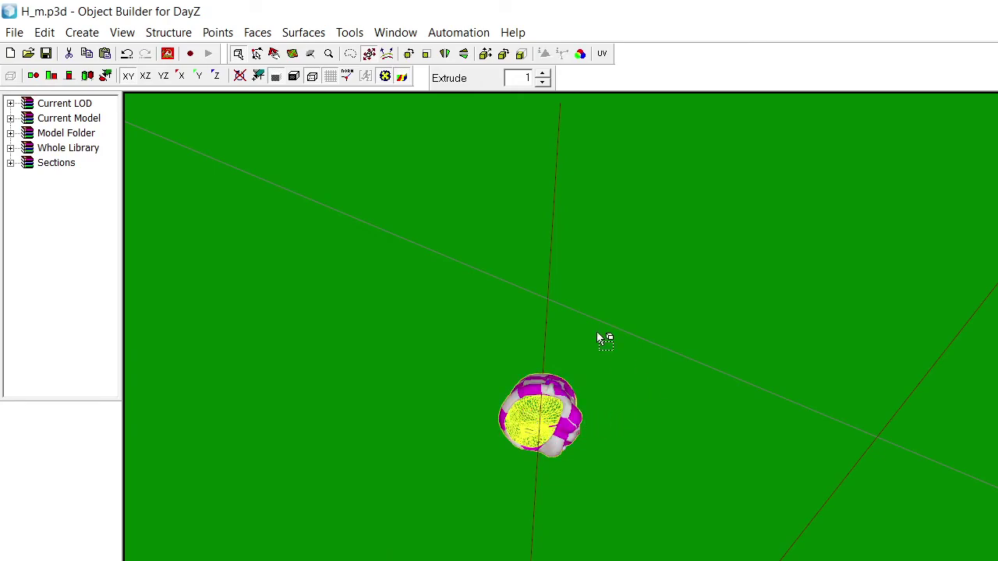
{"action": "scroll", "coordinate": [428, 286], "scroll_direction": "up", "scroll_amount": 5}
{"action": "scroll", "coordinate": [428, 316], "scroll_direction": "down", "scroll_amount": 4}
{"action": "scroll", "coordinate": [465, 356], "scroll_direction": "up", "scroll_amount": 5}
{"action": "left_click_drag", "start_coordinate": [442, 346], "coordinate": [573, 332]}
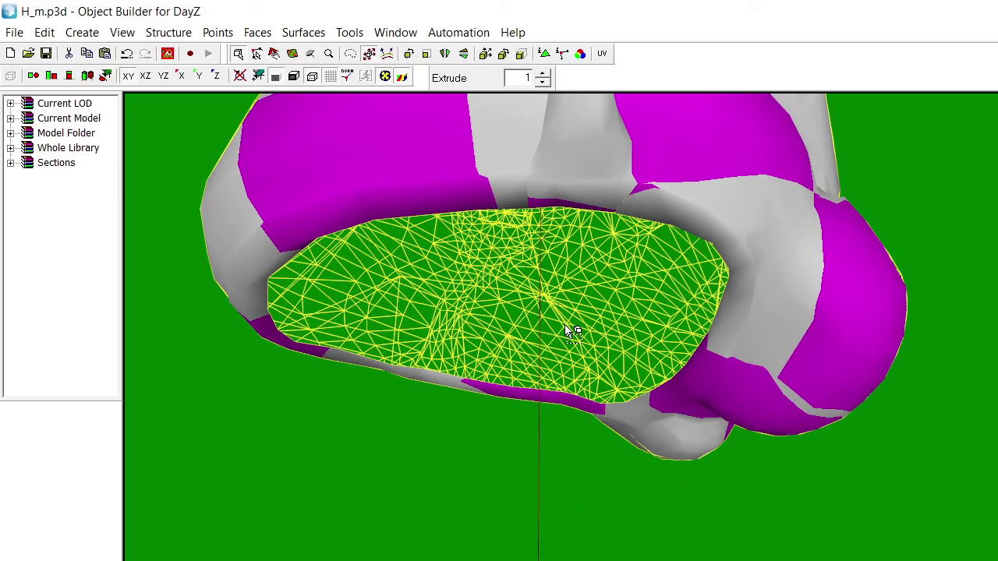
{"action": "left_click_drag", "start_coordinate": [576, 320], "coordinate": [588, 297]}
Check the piece spanning the helmet's interior by selecting it in wireframe, and view the whole helmet shaded from the front
{"action": "left_click", "coordinate": [275, 76]}
{"action": "left_click_drag", "start_coordinate": [760, 404], "coordinate": [755, 427]}
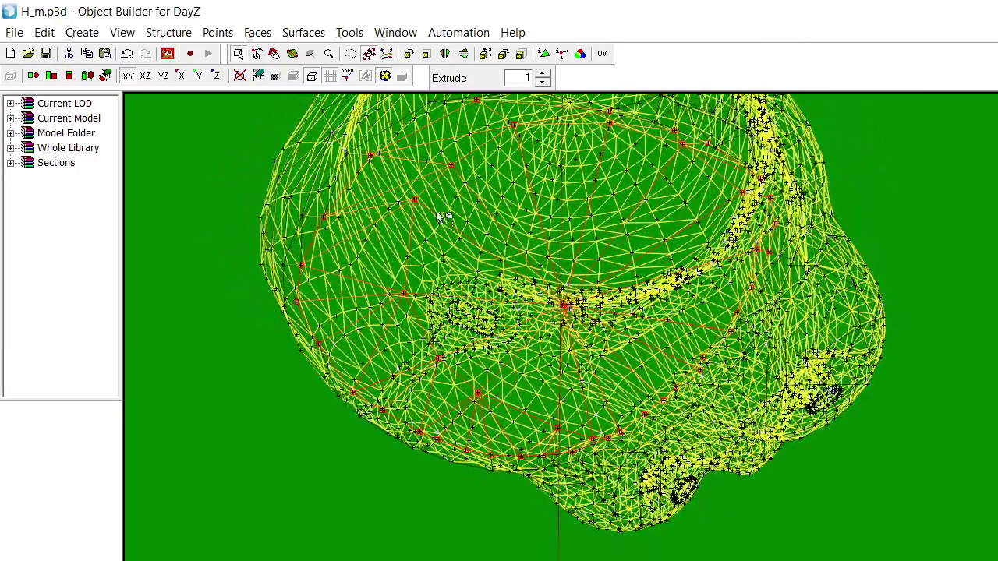
{"action": "left_click", "coordinate": [277, 76]}
{"action": "mouse_move", "coordinate": [708, 341]}
{"action": "left_mouse_down"}
{"action": "mouse_move", "coordinate": [829, 351]}
{"action": "mouse_move", "coordinate": [849, 401]}
{"action": "mouse_move", "coordinate": [558, 402]}
{"action": "mouse_move", "coordinate": [724, 429]}
{"action": "mouse_move", "coordinate": [666, 389]}
{"action": "left_mouse_up"}
{"action": "scroll", "coordinate": [848, 398], "scroll_direction": "down", "scroll_amount": 5}
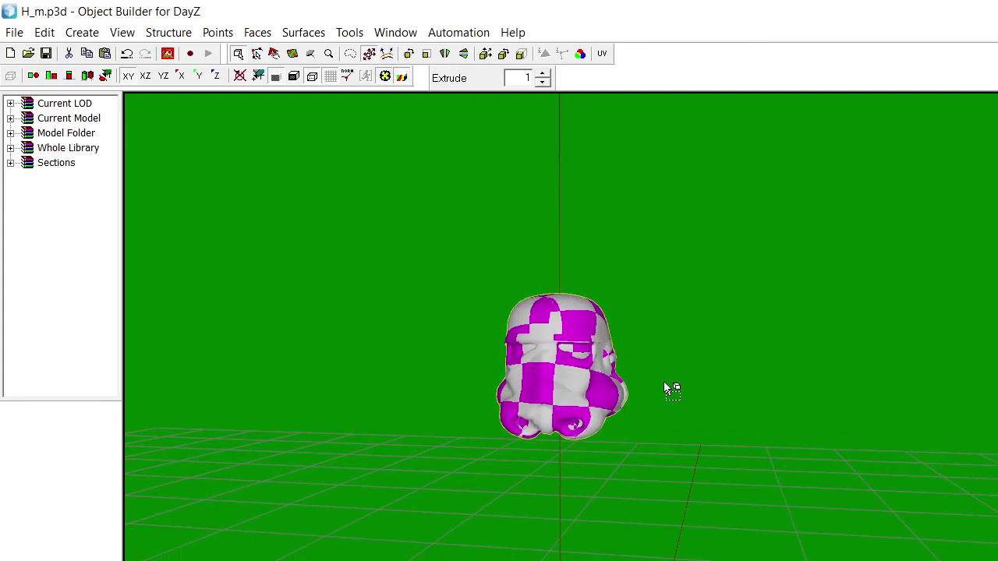
Select the entire helmet and step through the model's LODs to compare their meshes
{"action": "key", "text": "ctrl+a"}
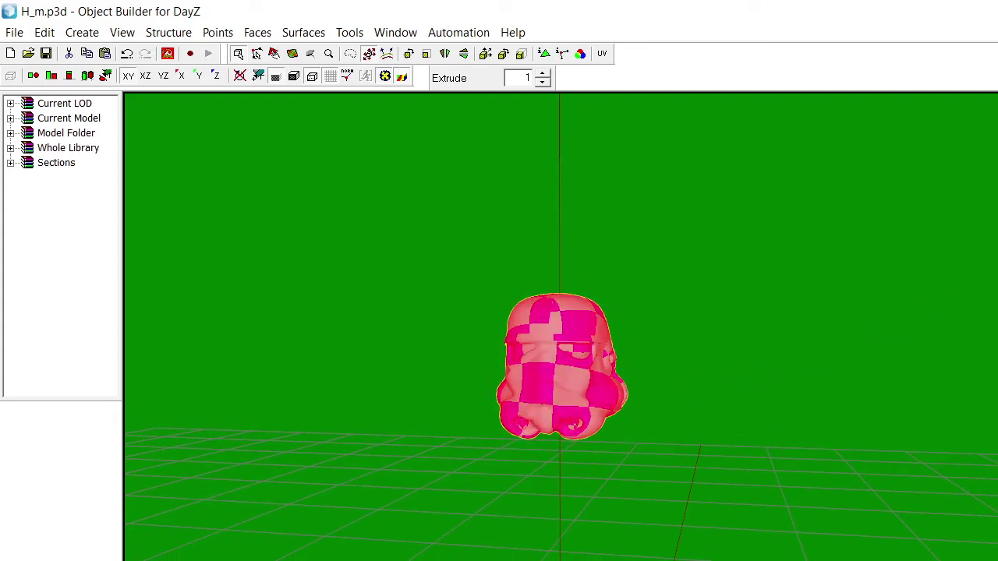
{"action": "key", "text": "w"}
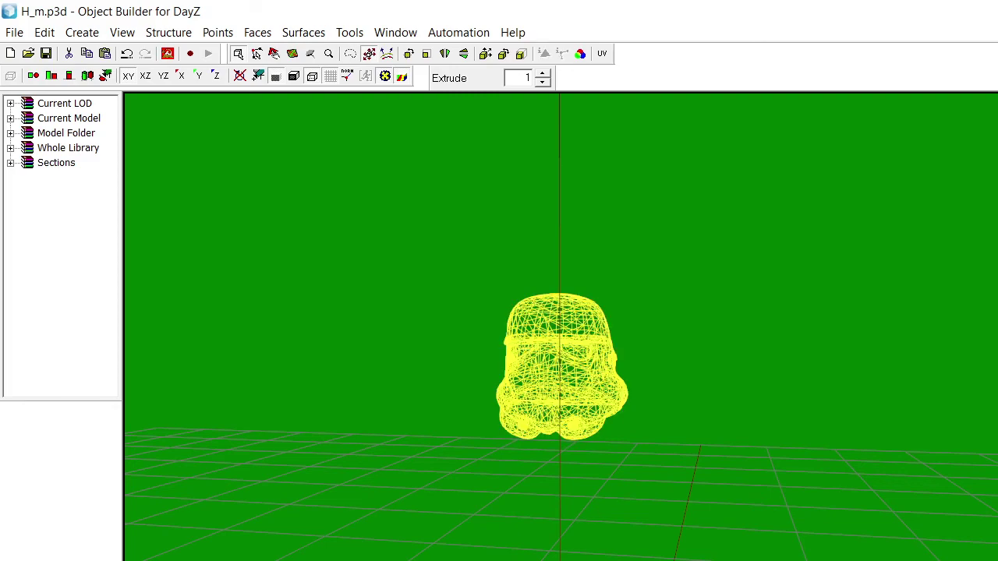
{"action": "key", "text": "Escape"}
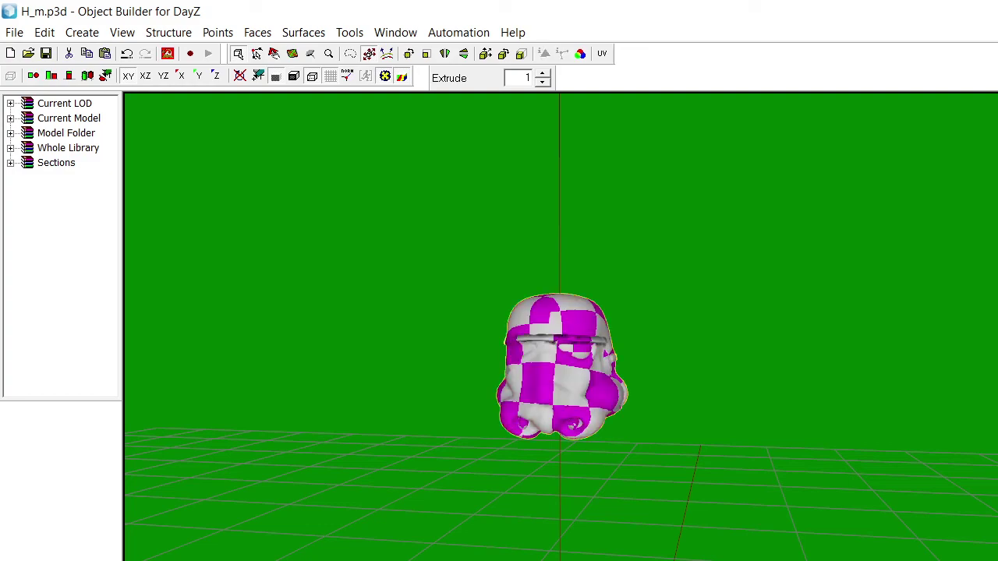
{"action": "key", "text": "ctrl+a"}
{"action": "key", "text": "Page_Down"}
{"action": "key", "text": "Page_Down"}
{"action": "key", "text": "Page_Down"}
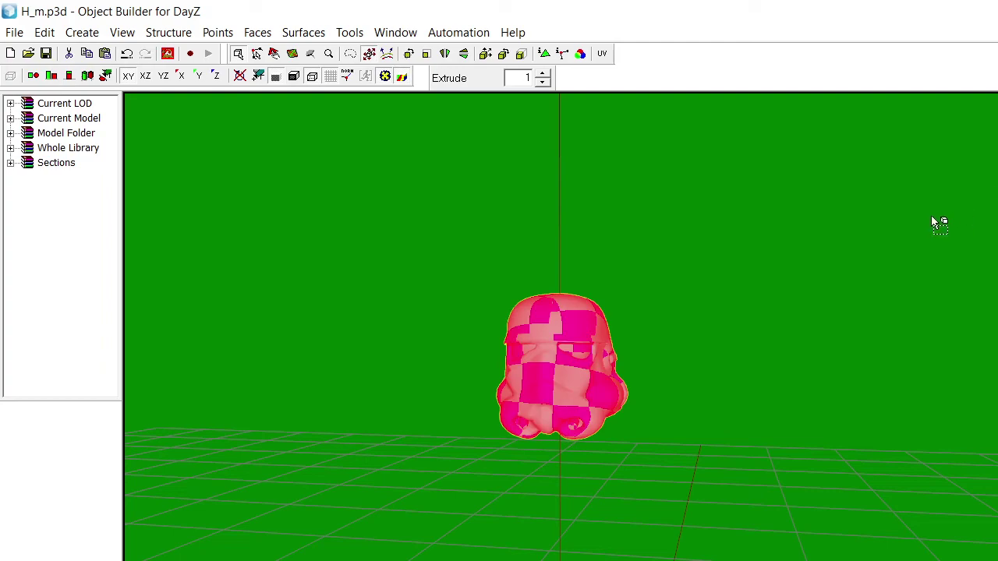
Switch to DayZ Addon Builder and pack the P:\StarWarsPack source directory with Binarize enabled
{"action": "key", "text": "alt+Tab"}
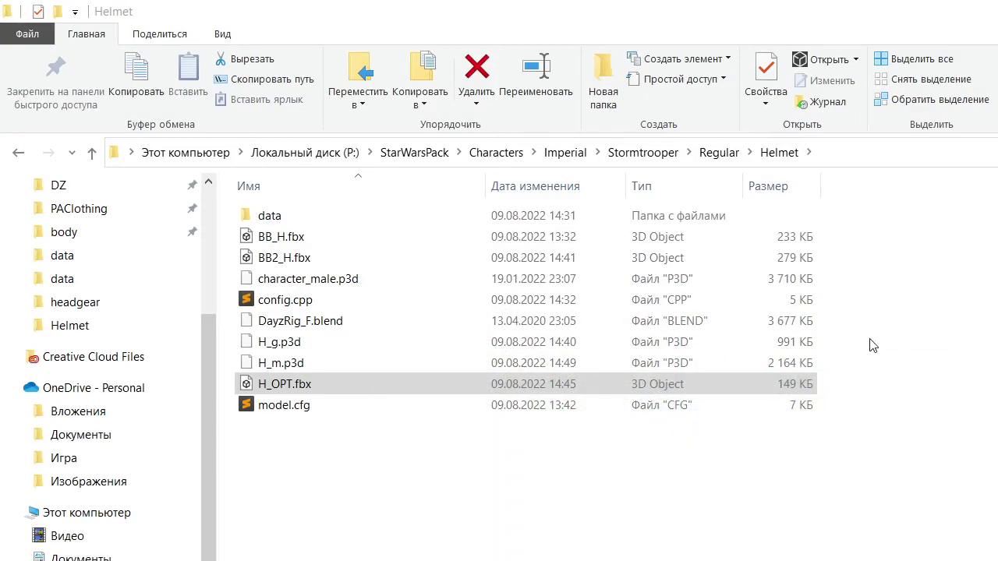
{"action": "key", "text": "alt+Tab"}
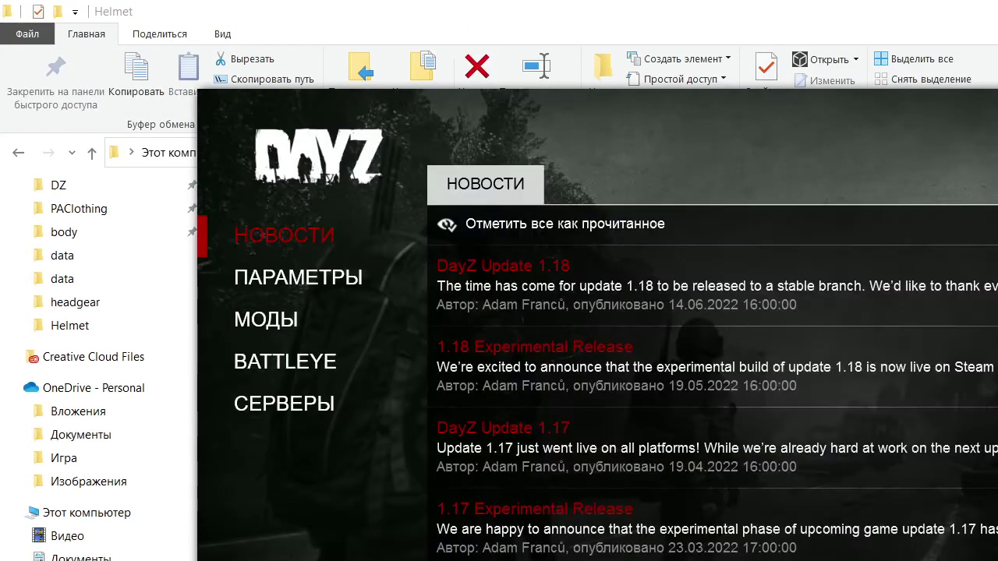
{"action": "key", "text": "alt+Tab"}
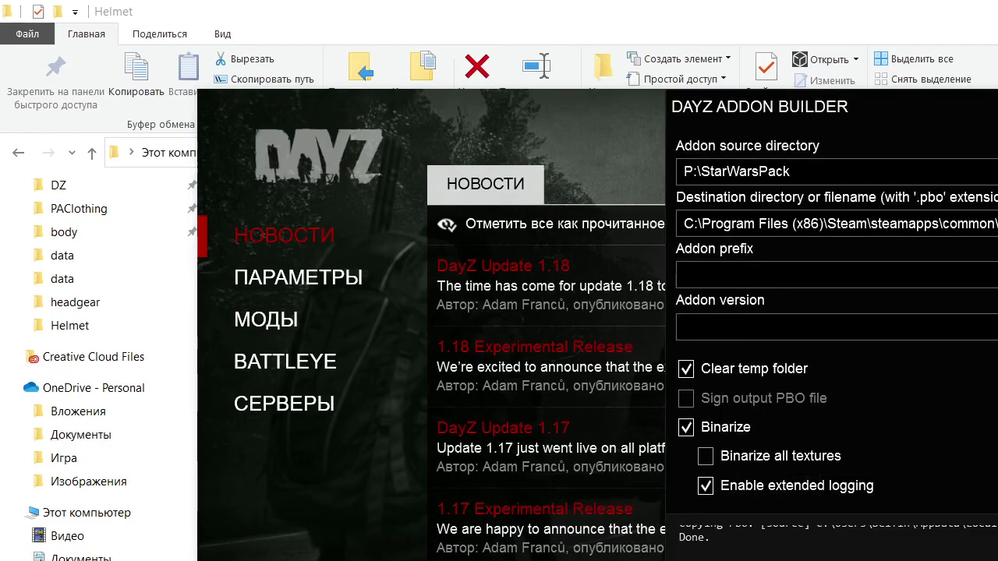
{"action": "key", "text": "Return"}
{"action": "key", "text": "Return"}
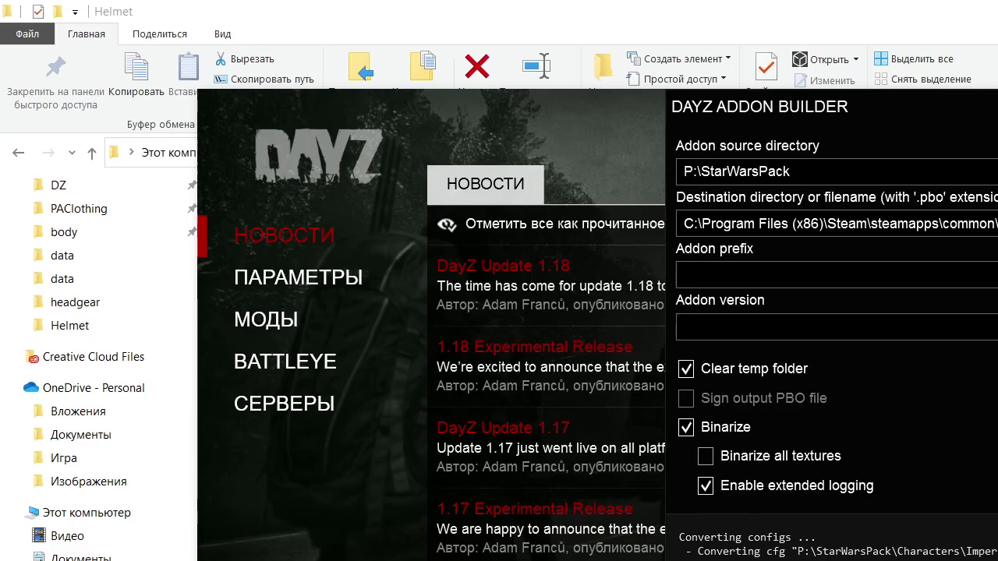
Switch to the running DayZ game, close the inventory and check the worn helmet in third person while changing the character's stance
{"action": "key", "text": "alt+Tab"}
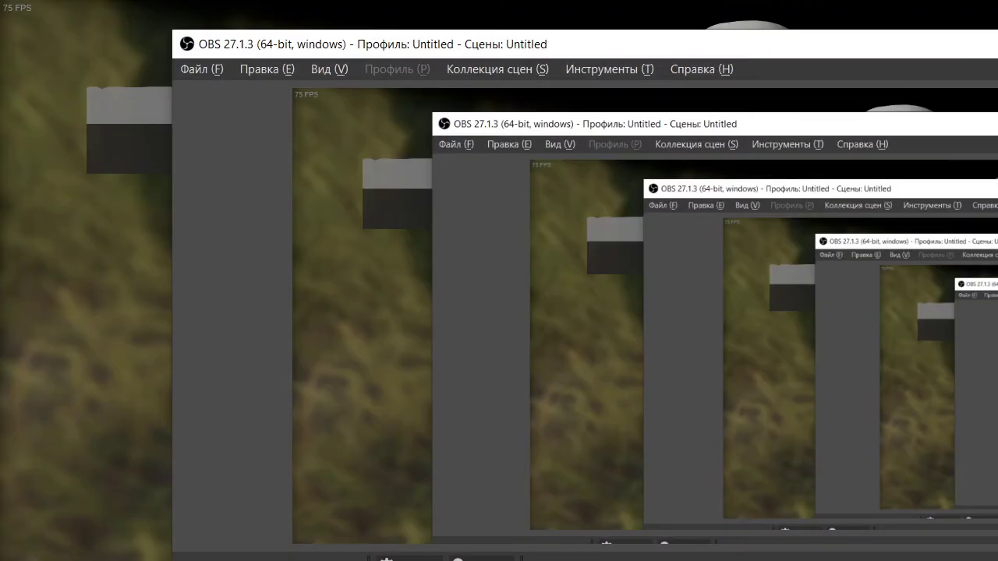
{"action": "key", "text": "alt+Tab"}
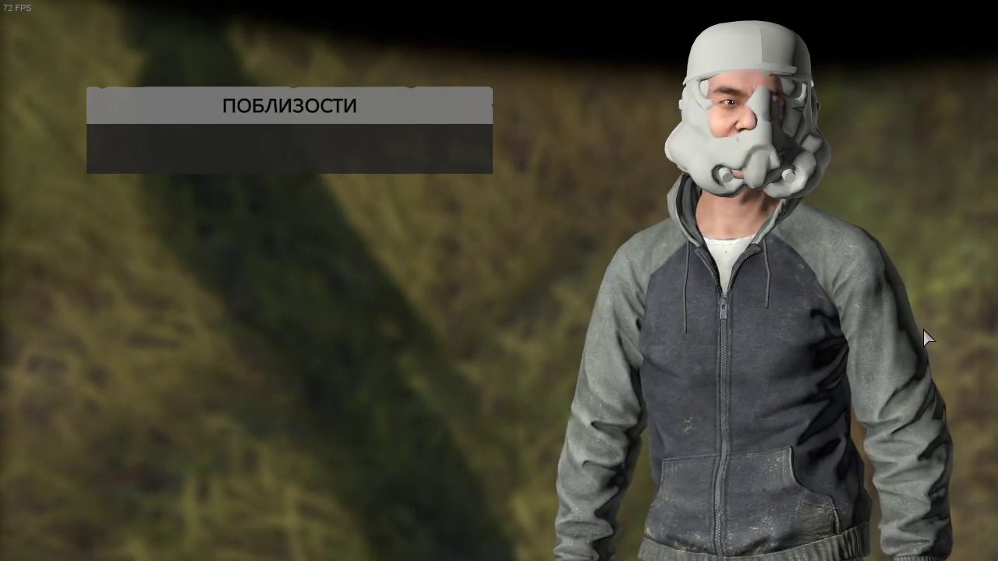
{"action": "key", "text": "Tab"}
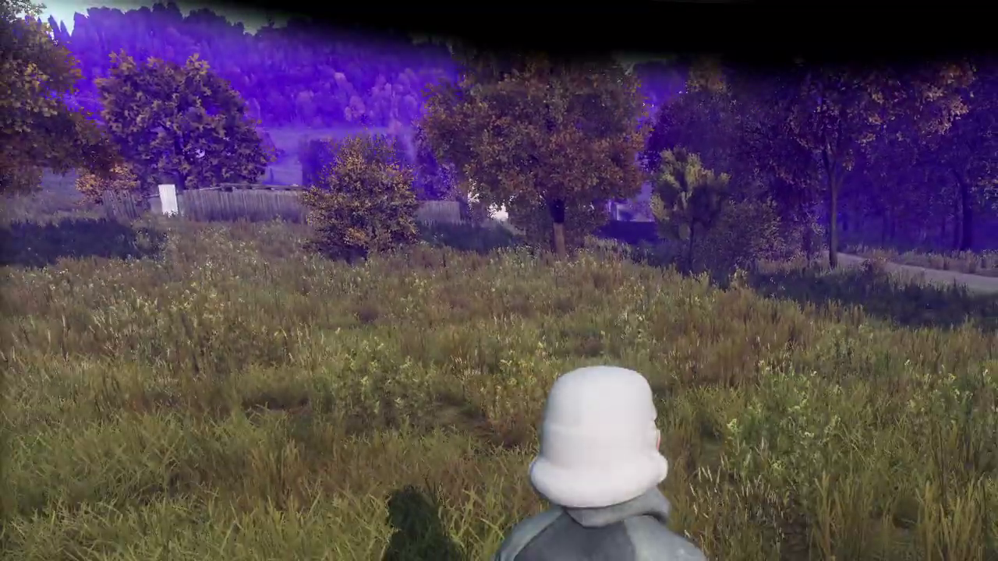
{"action": "key", "text": "z"}
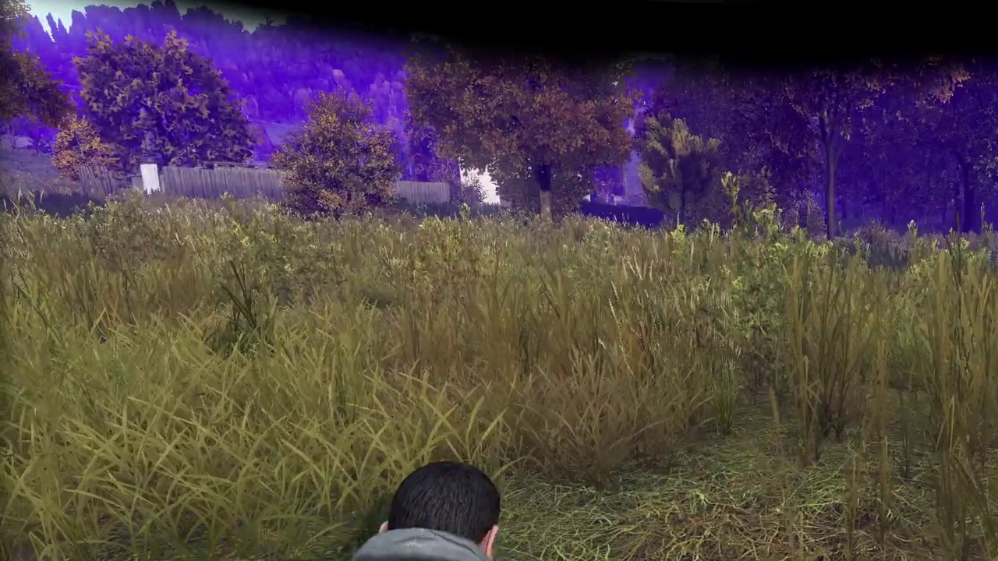
{"action": "key", "text": "c"}
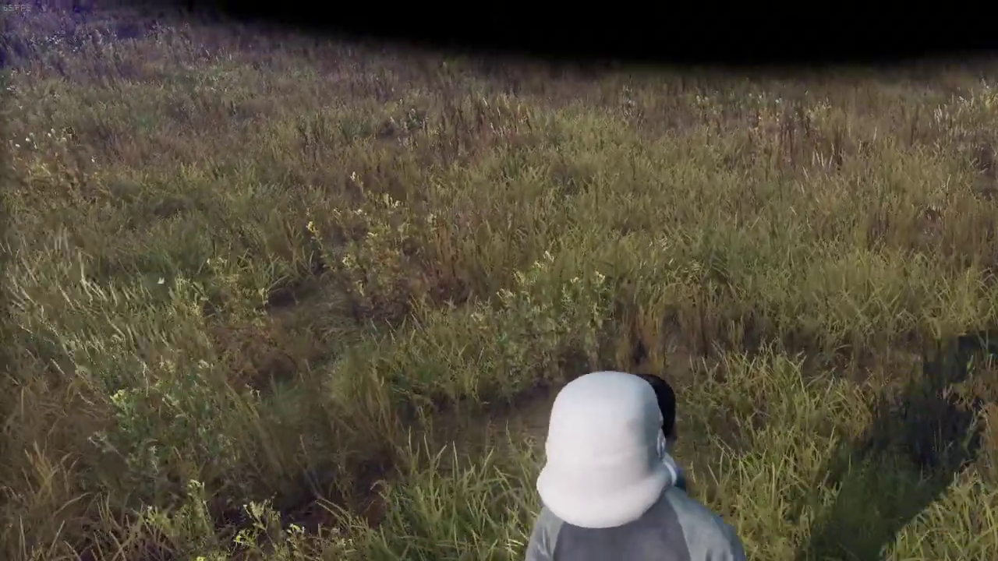
Switch from the game to Task Manager and select the running DayZ process
{"action": "key", "text": "alt+Tab"}
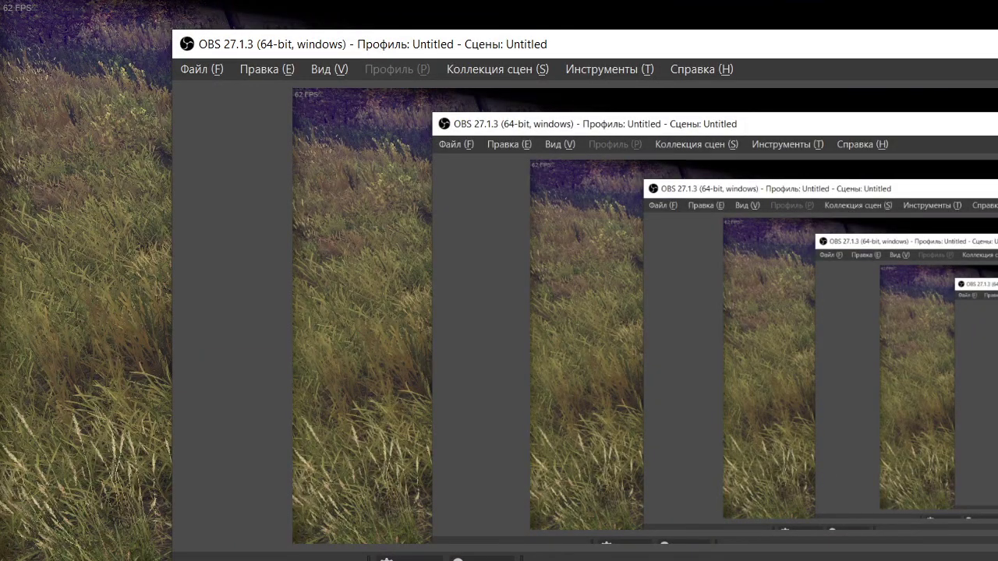
{"action": "key", "text": "alt+Tab"}
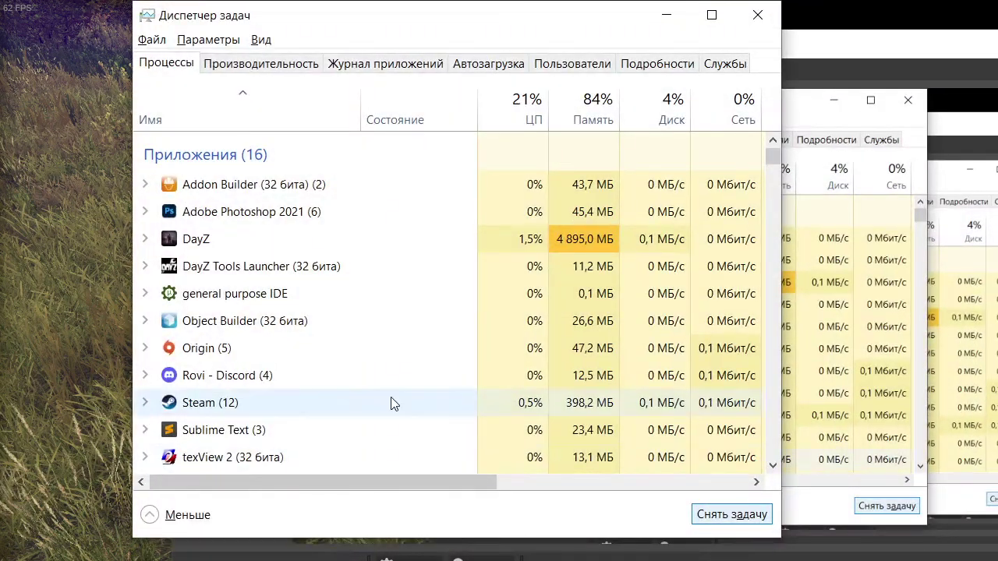
{"action": "left_click", "coordinate": [252, 234]}
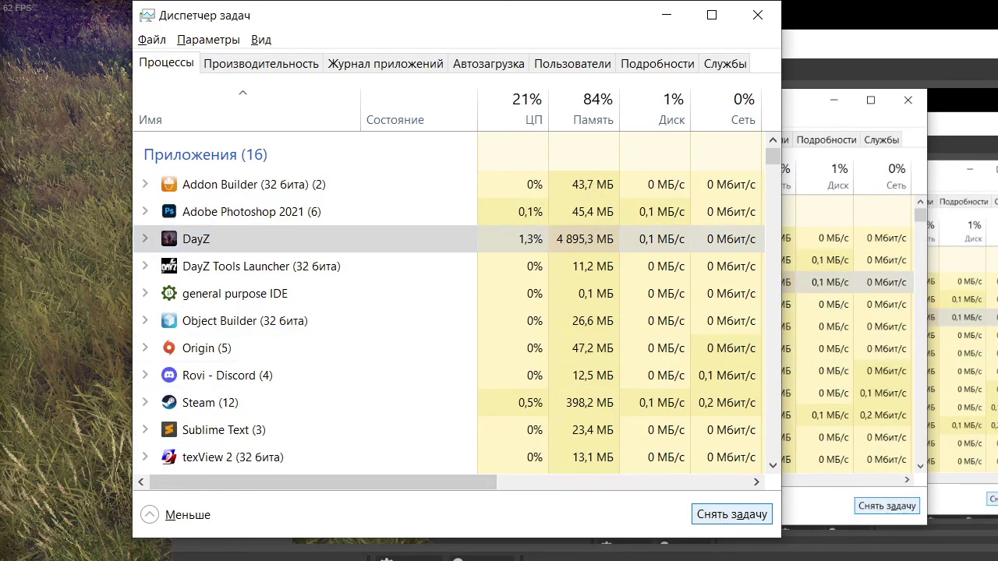
Open model.cfg from the Helmet folder in Sublime Text, collapse its SkeletonBones block and view the CfgModels section
{"action": "key", "text": "alt+Tab"}
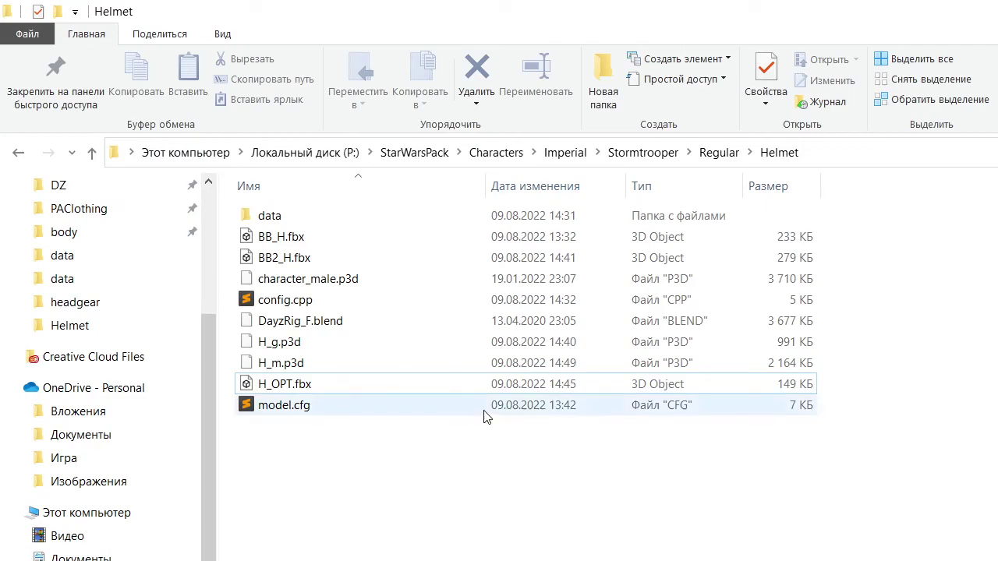
{"action": "double_click", "coordinate": [348, 410]}
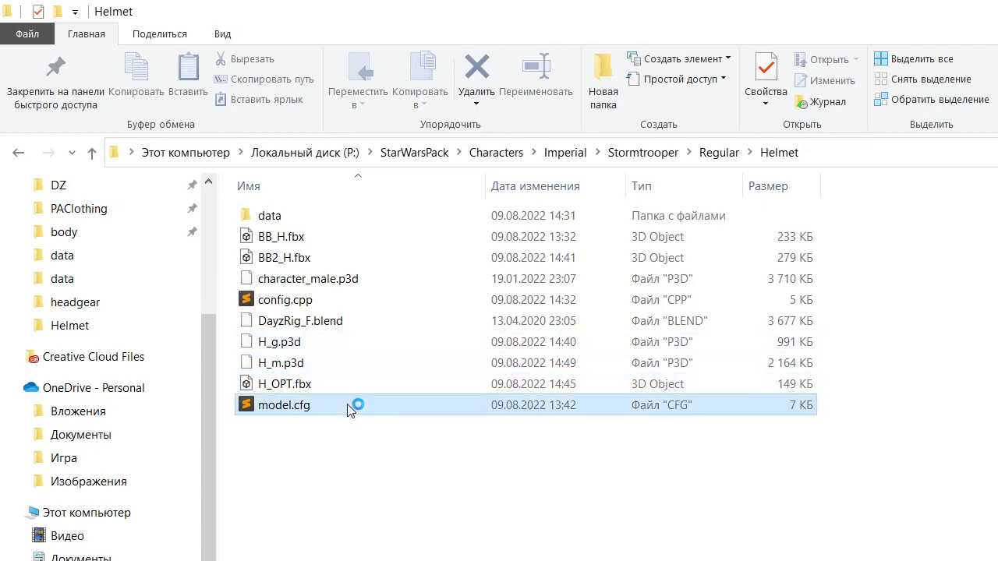
{"action": "left_click", "coordinate": [50, 329]}
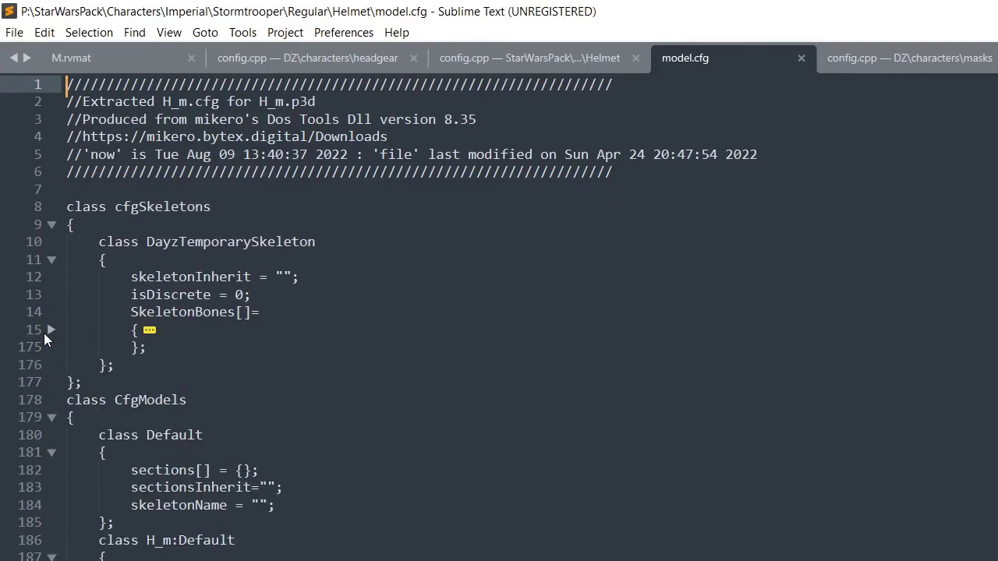
{"action": "scroll", "coordinate": [212, 398], "scroll_direction": "down", "scroll_amount": 2}
{"action": "scroll", "coordinate": [214, 375], "scroll_direction": "down", "scroll_amount": 2}
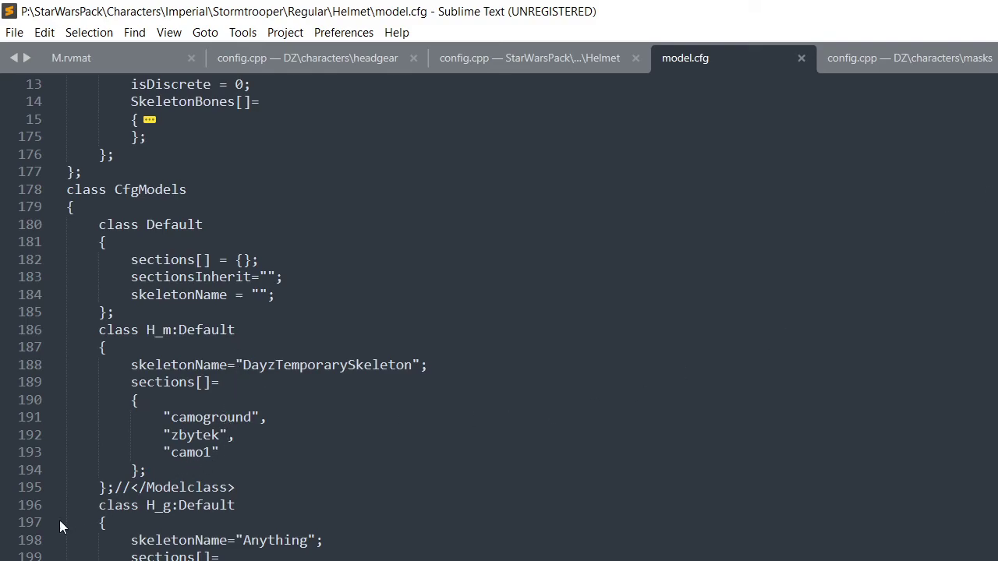
Close every other open file, keeping only model.cfg, and review its skeleton and H_m model classes
{"action": "right_click", "coordinate": [739, 60]}
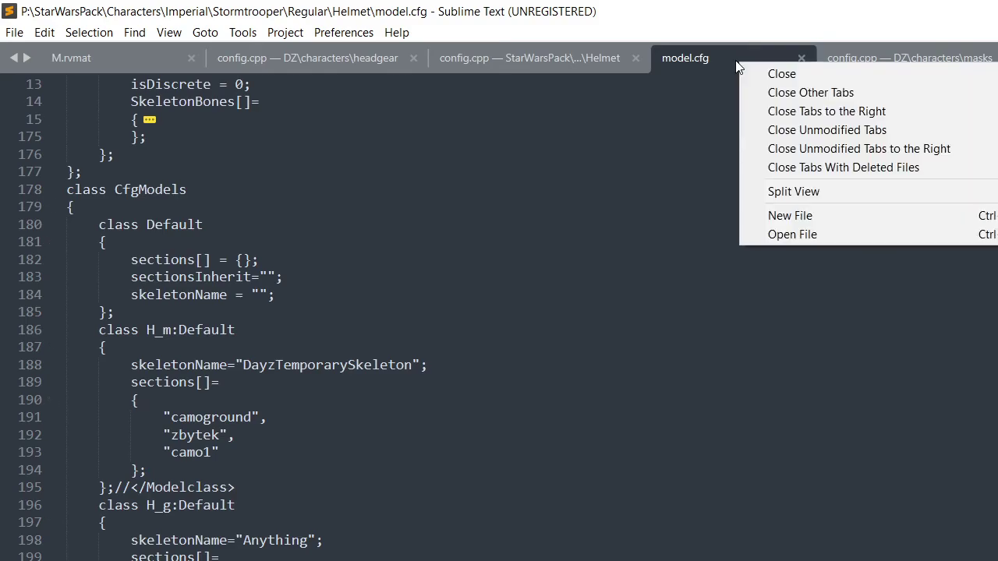
{"action": "left_click", "coordinate": [809, 95]}
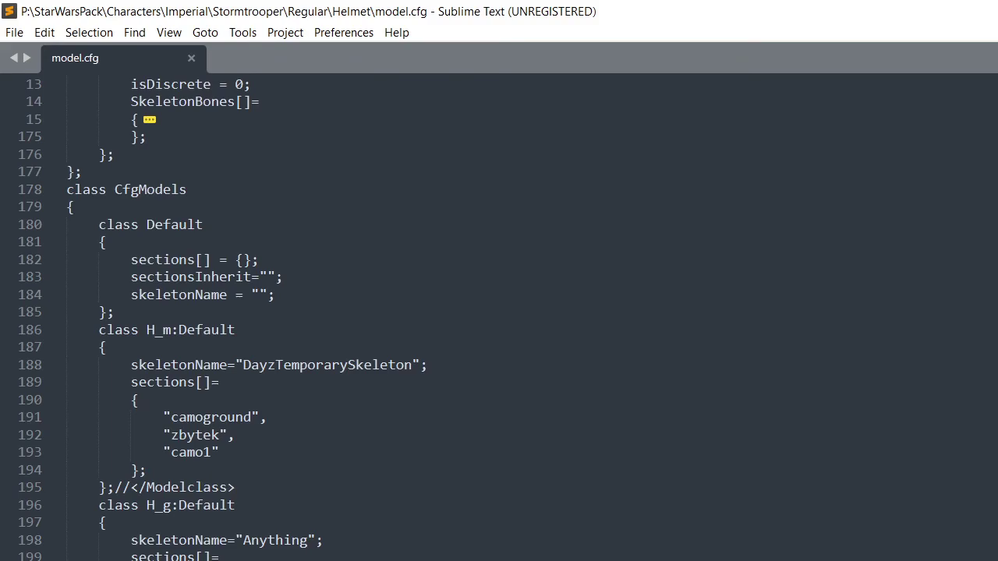
{"action": "scroll", "coordinate": [296, 532], "scroll_direction": "up", "scroll_amount": 4}
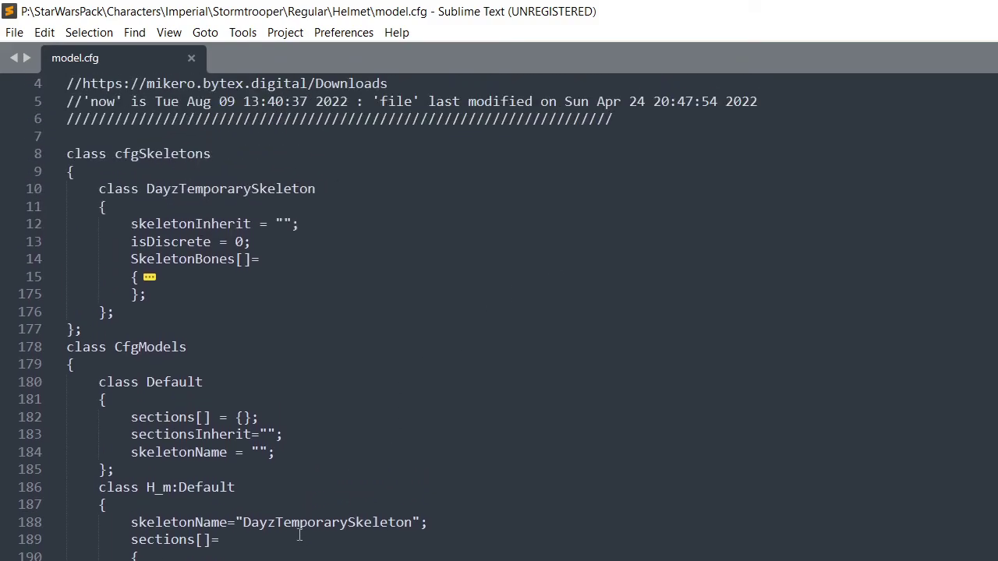
{"action": "scroll", "coordinate": [402, 458], "scroll_direction": "down", "scroll_amount": 5}
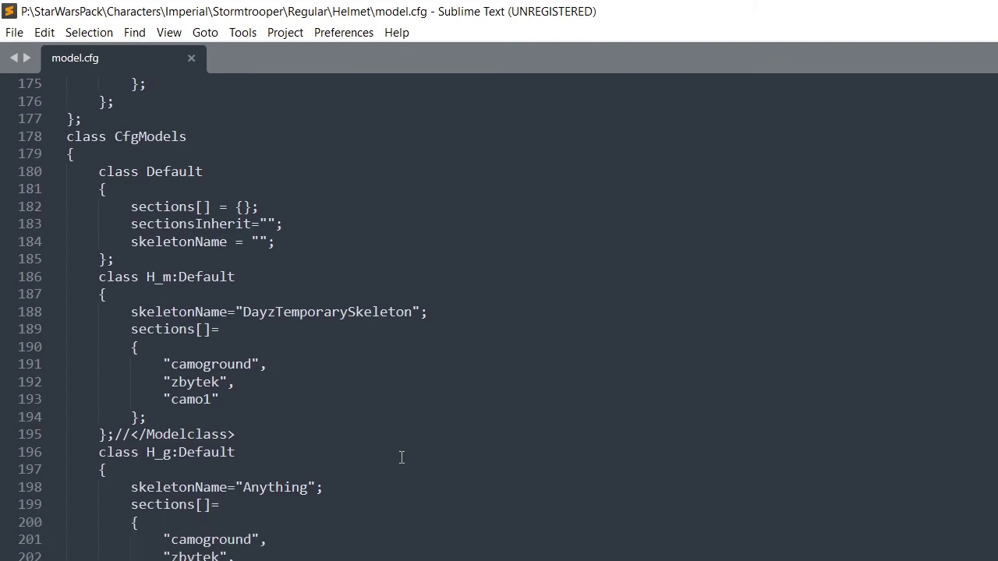
Return to the Helmet folder and open H_m.p3d in Object Builder to view the helmet at an angle
{"action": "key", "text": "alt+Tab"}
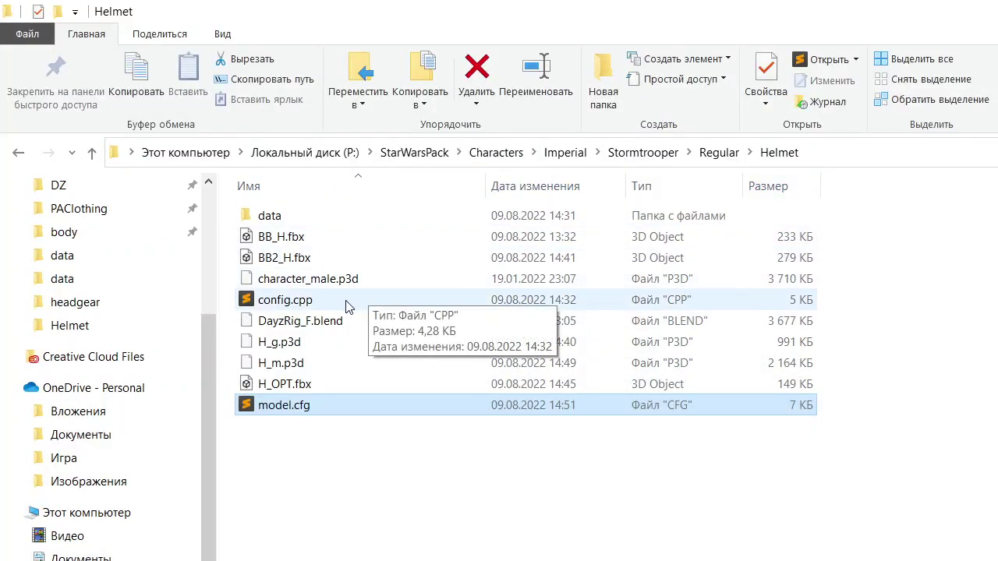
{"action": "left_click", "coordinate": [335, 362]}
{"action": "double_click", "coordinate": [335, 363]}
{"action": "left_click_drag", "start_coordinate": [897, 367], "coordinate": [810, 382]}
{"action": "left_click_drag", "start_coordinate": [720, 386], "coordinate": [717, 383]}
{"action": "left_click", "coordinate": [811, 449]}
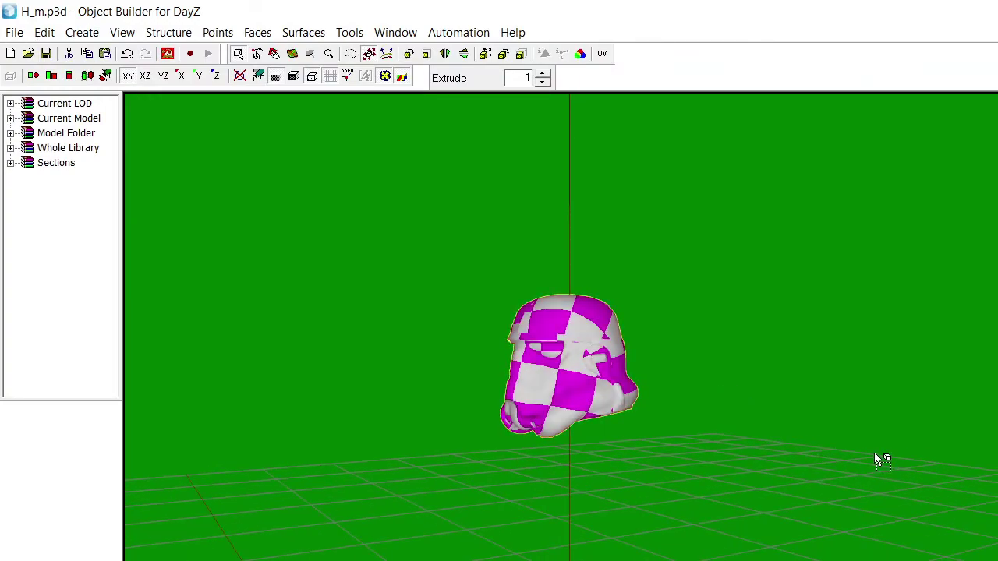
Check the helmet mesh by repeatedly selecting and deselecting all of its geometry
{"action": "key", "text": "ctrl+a"}
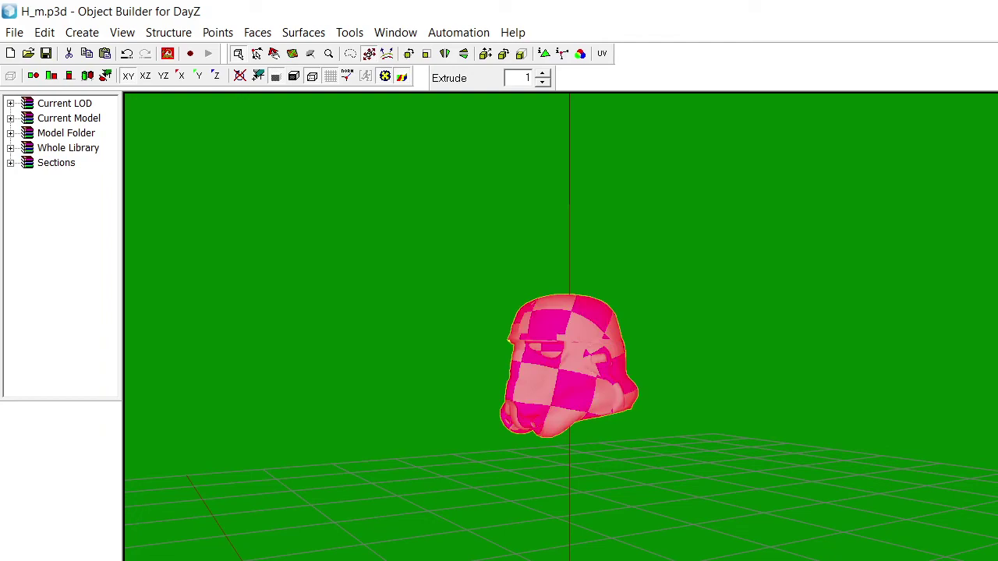
{"action": "key", "text": "Escape"}
{"action": "key", "text": "ctrl+a"}
{"action": "key", "text": "ctrl+d"}
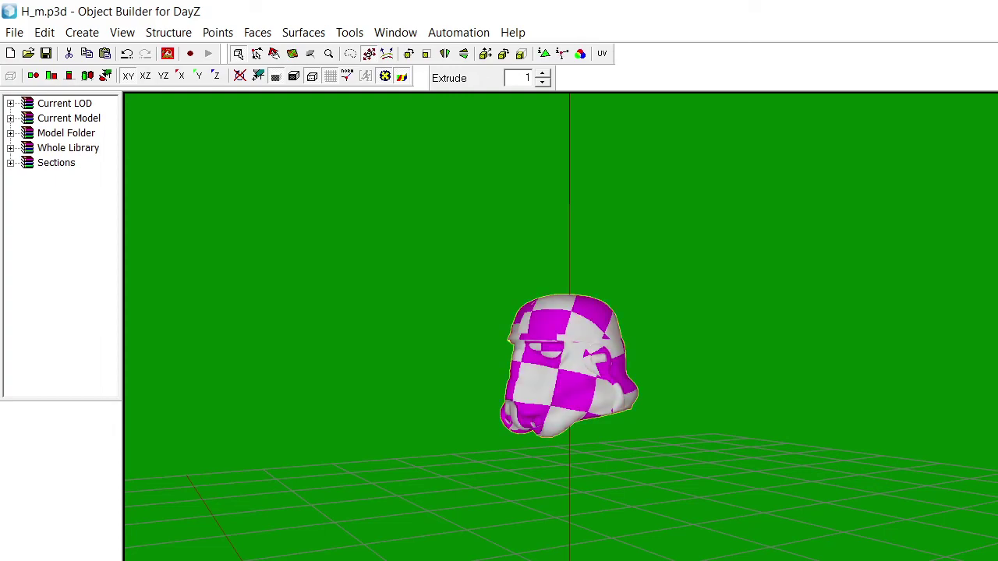
{"action": "key", "text": "ctrl+a"}
{"action": "key", "text": "ctrl+d"}
{"action": "key", "text": "ctrl+a"}
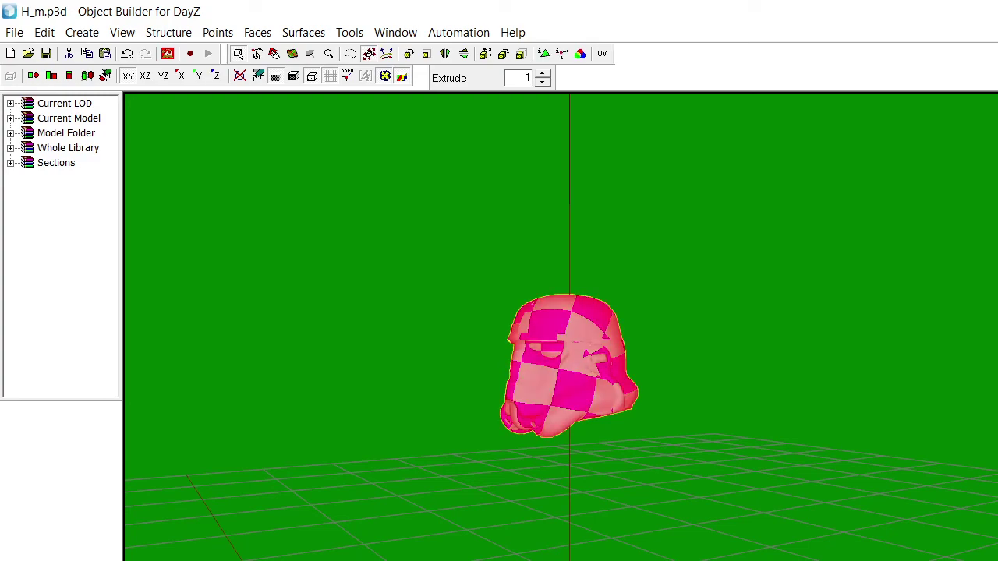
{"action": "key", "text": "ctrl+d"}
{"action": "key", "text": "ctrl+a"}
{"action": "key", "text": "ctrl+d"}
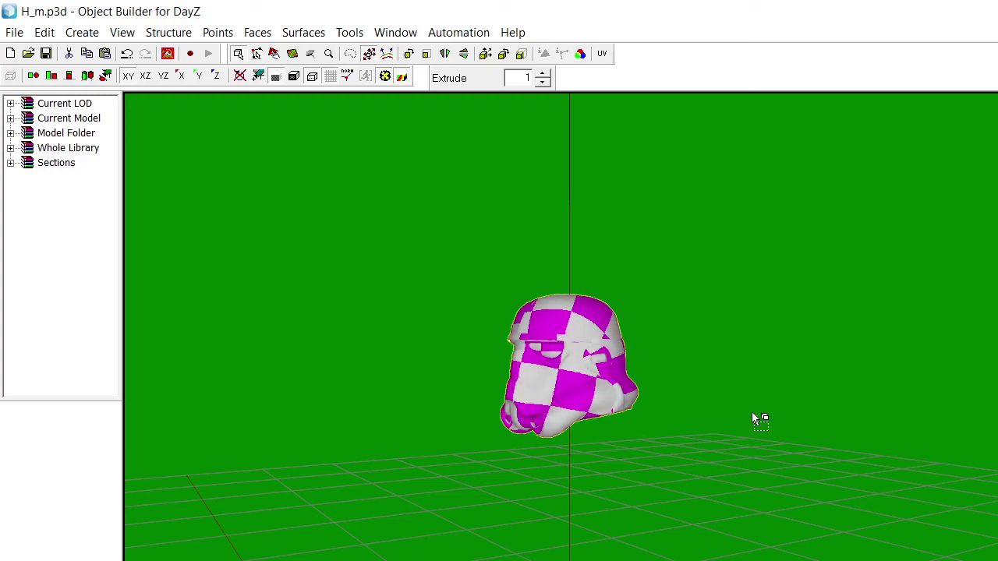
Try deleting the whole helmet mesh, undo the deletion and select the entire helmet again
{"action": "key", "text": "ctrl+a"}
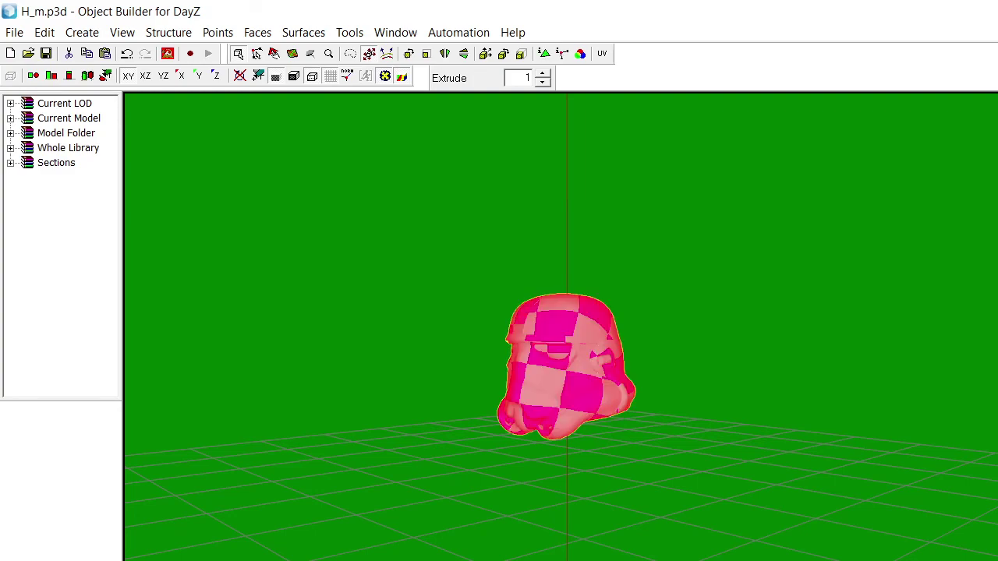
{"action": "key", "text": "Delete"}
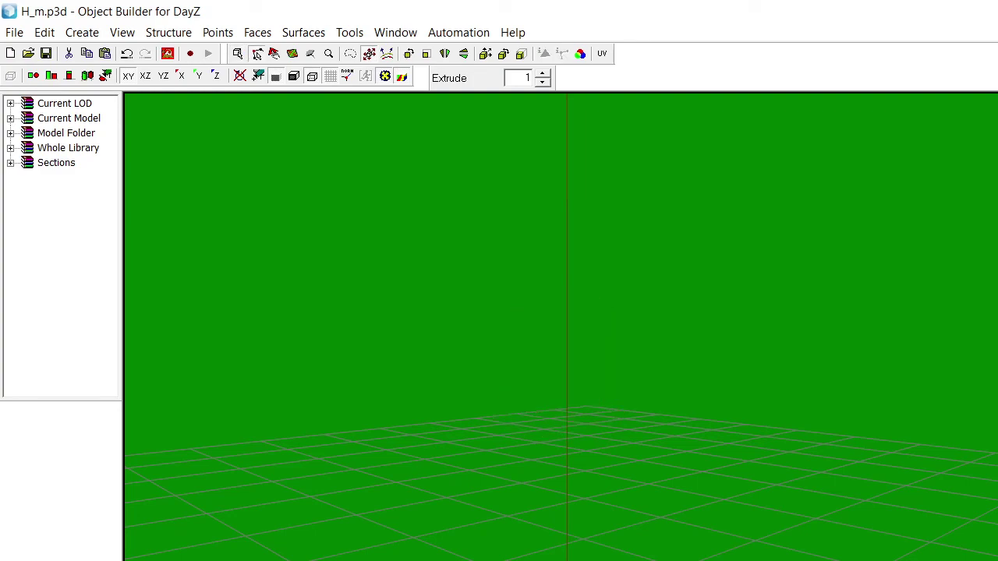
{"action": "key", "text": "ctrl+z"}
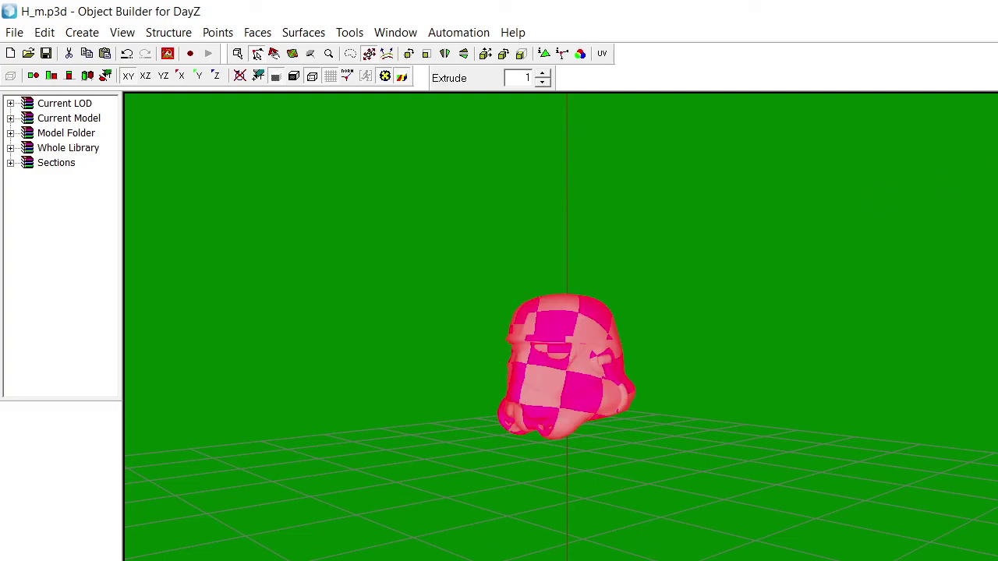
{"action": "left_click", "coordinate": [967, 351]}
{"action": "key", "text": "ctrl+a"}
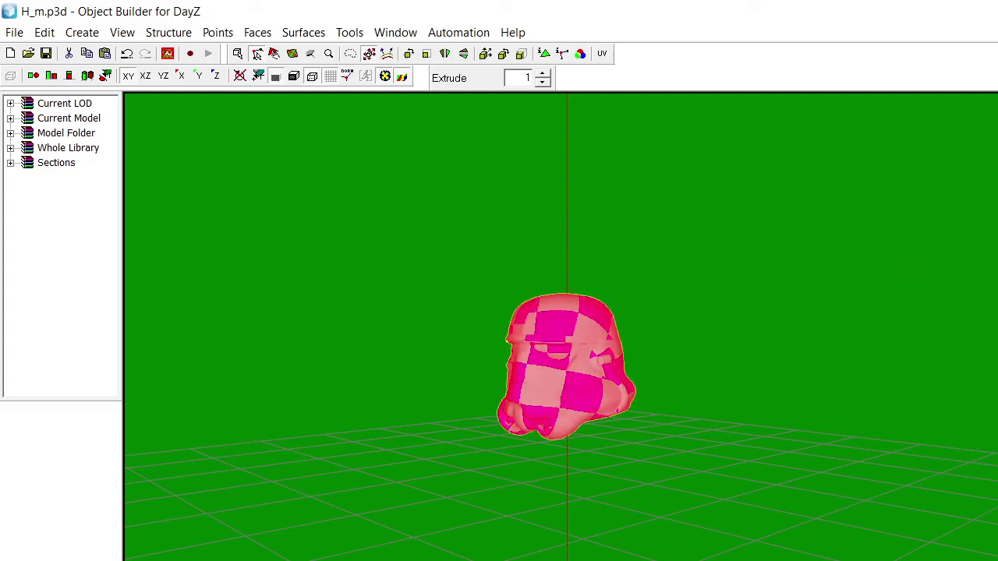
{"action": "left_click", "coordinate": [966, 351]}
{"action": "key", "text": "ctrl+a"}
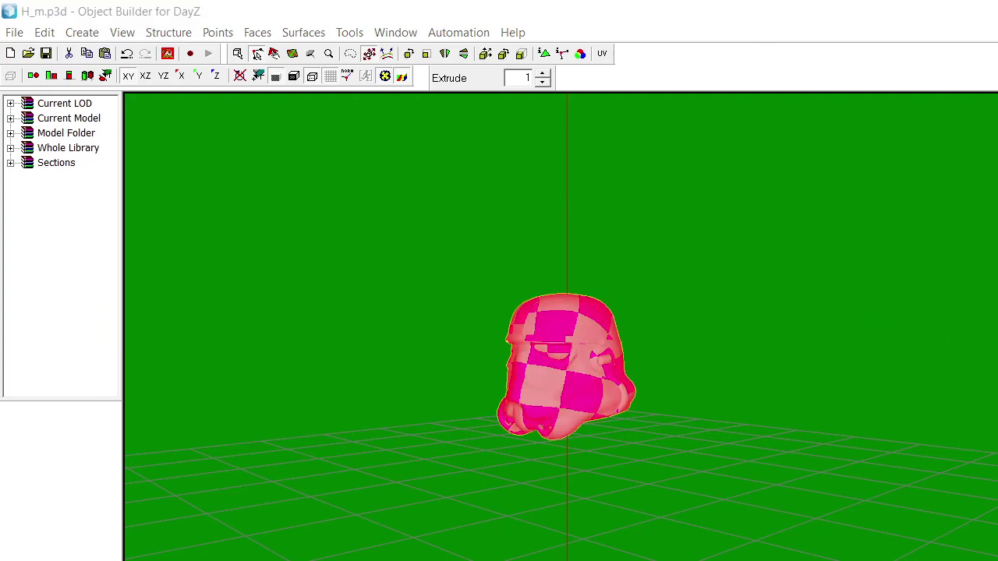
Switch to DayZ Addon Builder and pack the P:\StarWarsPack source directory with Binarize and extended logging enabled
{"action": "key", "text": "alt+Tab"}
{"action": "key", "text": "Return"}
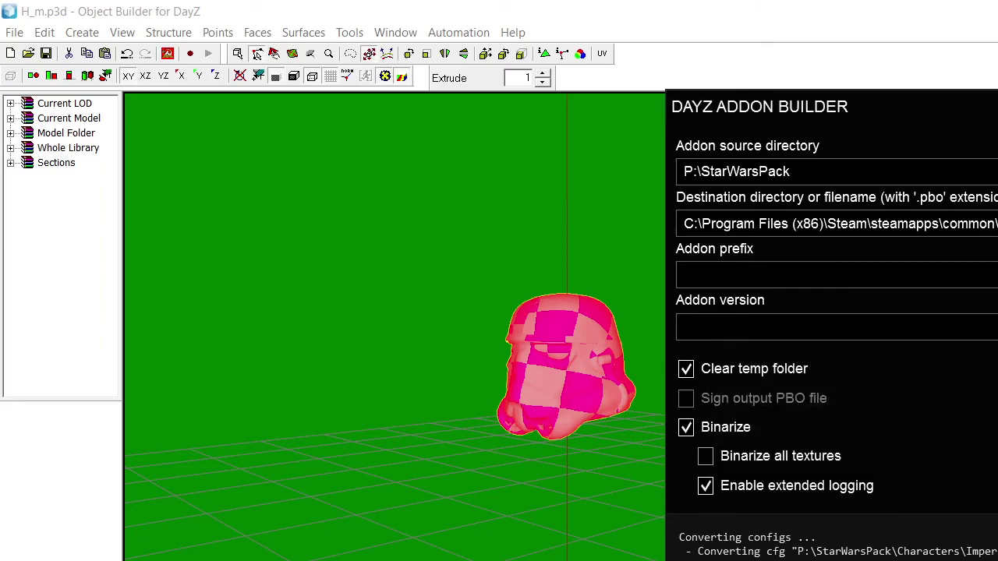
Switch to the DayZ game and inspect the worn Stormtrooper helmet in third person and on the inventory character
{"action": "key", "text": "alt+Tab"}
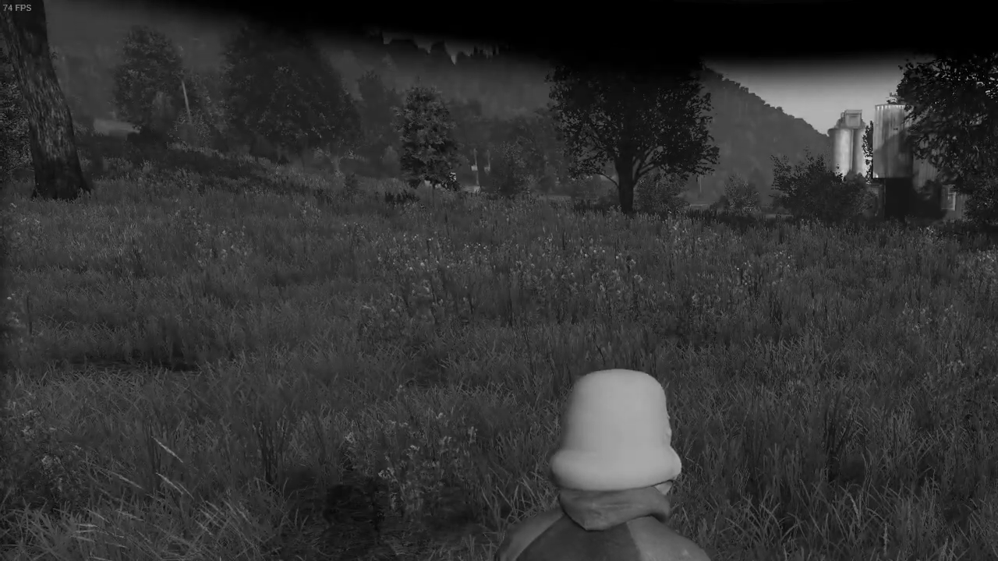
{"action": "key", "text": "Tab"}
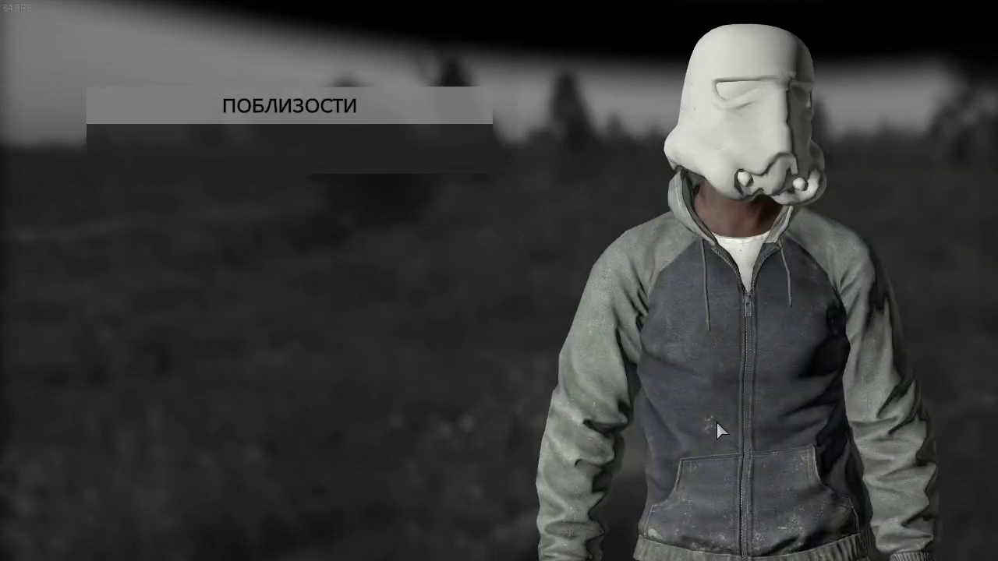
{"action": "key", "text": "Tab"}
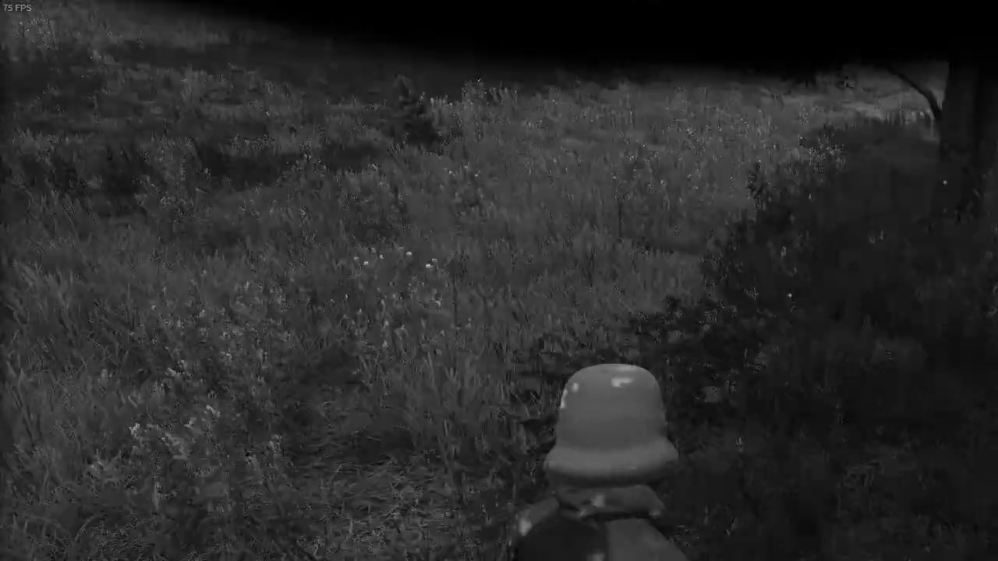
{"action": "key", "text": "y"}
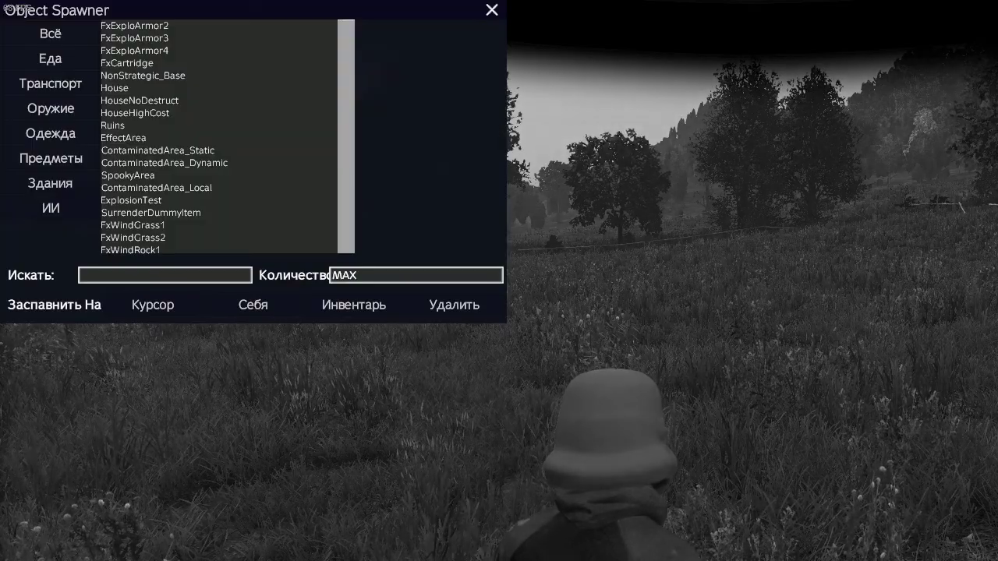
{"action": "left_click", "coordinate": [492, 10]}
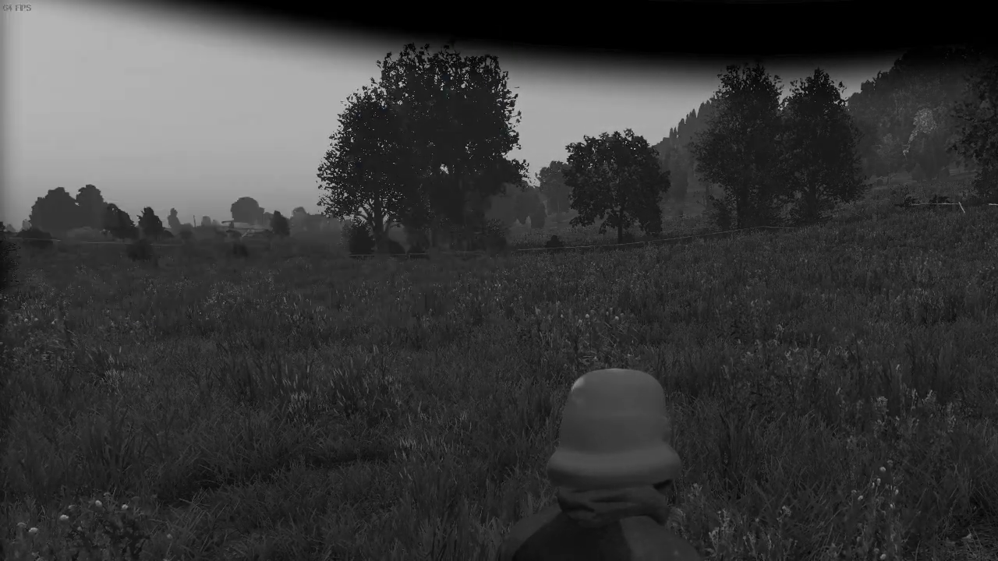
{"action": "key", "text": "y"}
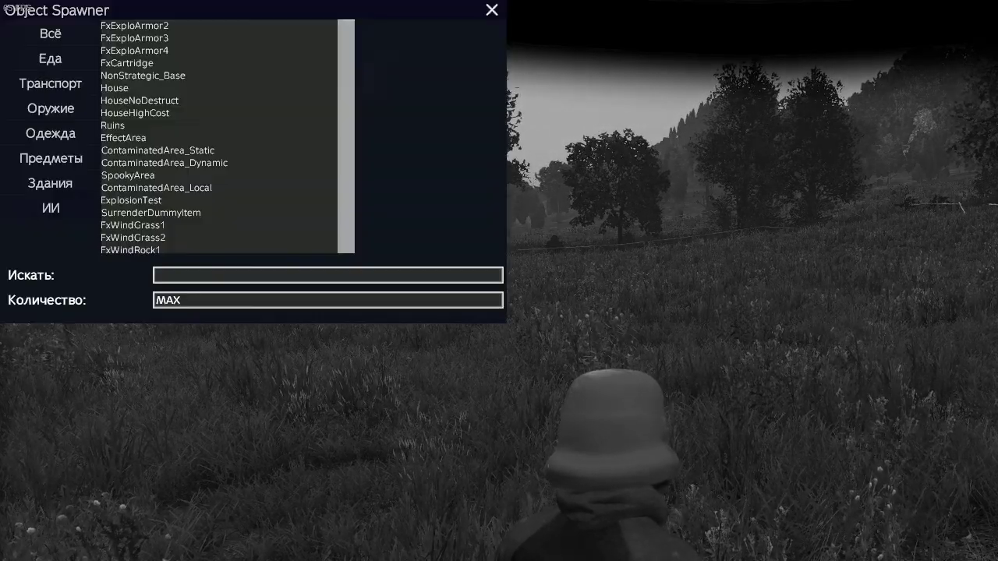
{"action": "left_click", "coordinate": [492, 10]}
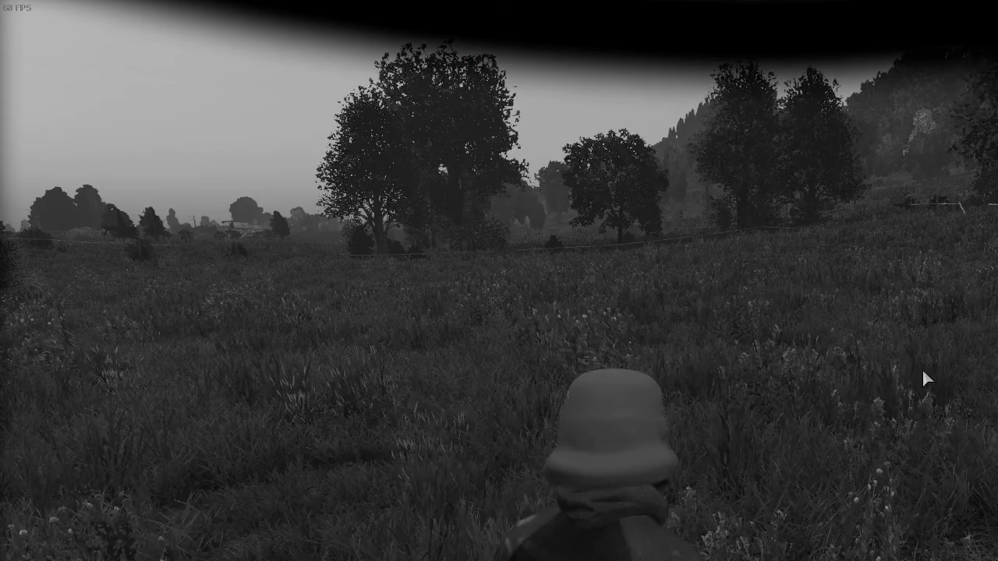
Rotate the inventory character to inspect the helmet's fit around the neck, and close the inventory
{"action": "key", "text": "Tab"}
{"action": "left_click_drag", "start_coordinate": [884, 389], "coordinate": [934, 413]}
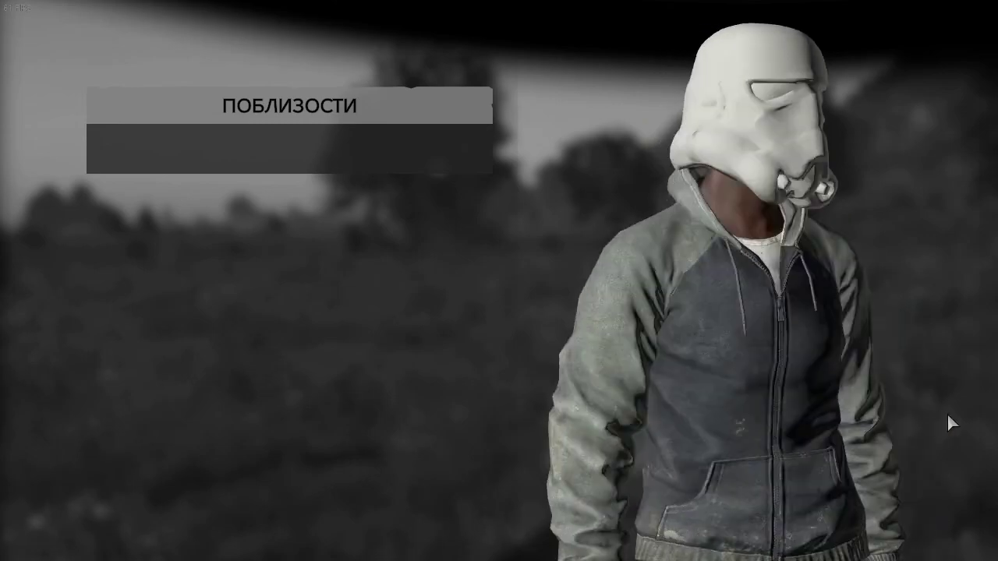
{"action": "key", "text": "Tab"}
Switch from the game to Task Manager and end the DayZ process
{"action": "key", "text": "alt+Tab"}
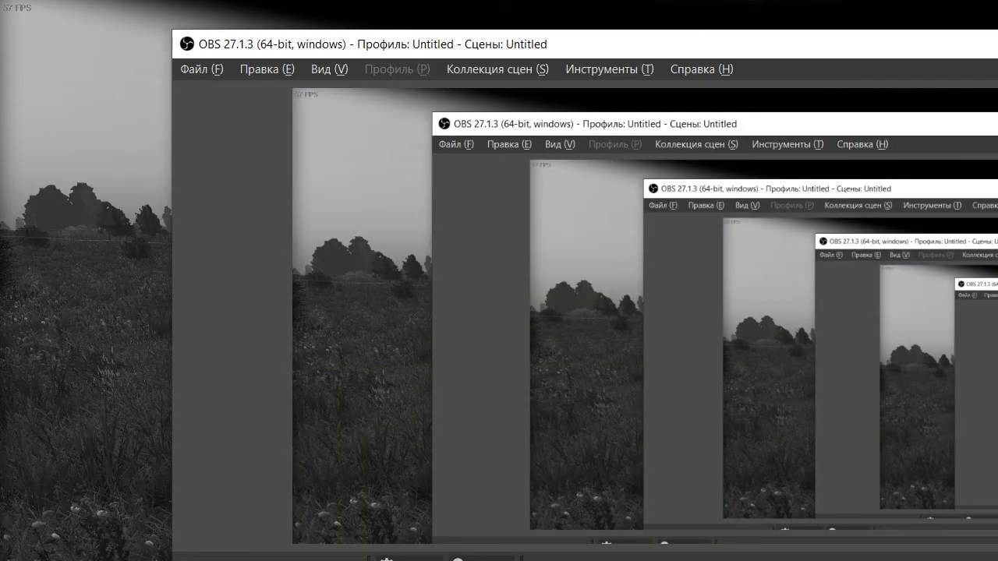
{"action": "key", "text": "ctrl+shift+Escape"}
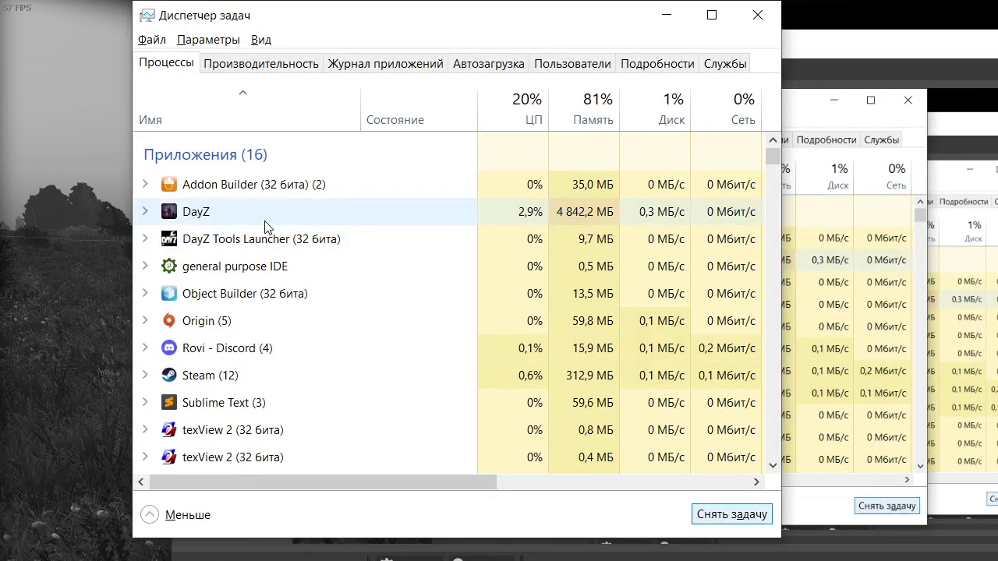
{"action": "left_click", "coordinate": [206, 217]}
{"action": "left_click", "coordinate": [736, 515]}
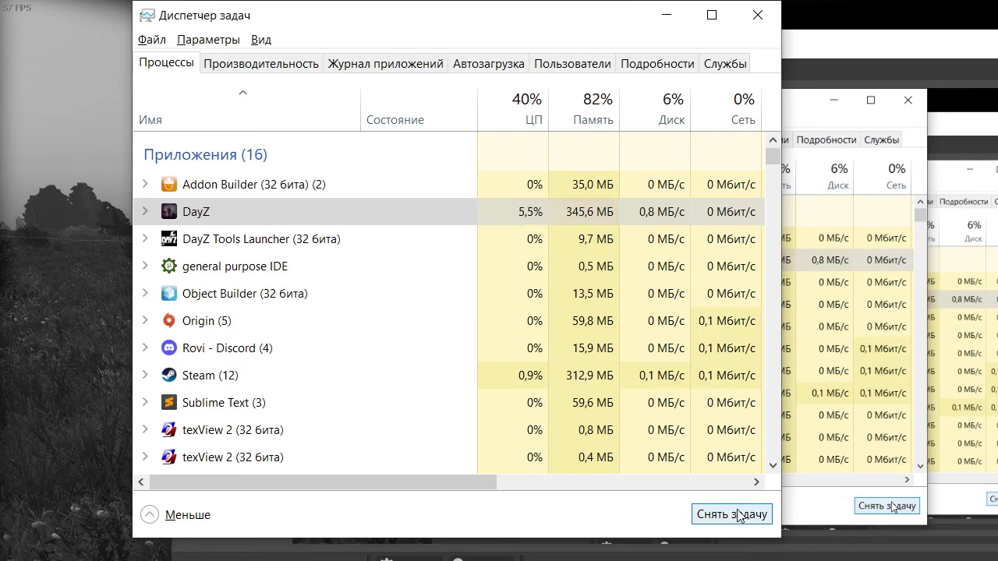
{"action": "left_click", "coordinate": [741, 514]}
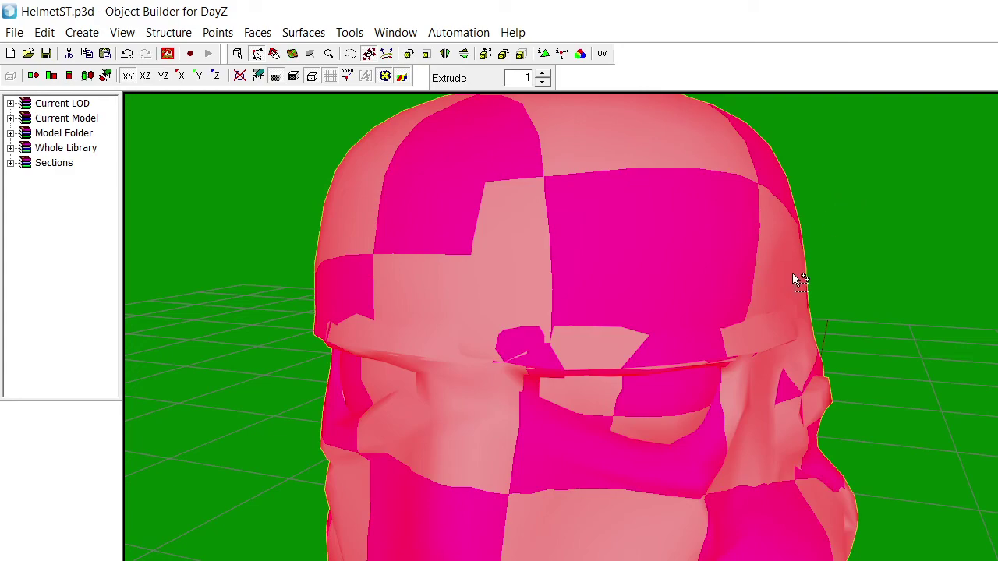
{"action": "scroll", "coordinate": [795, 283], "scroll_direction": "up", "scroll_amount": 3}
{"action": "scroll", "coordinate": [794, 279], "scroll_direction": "down", "scroll_amount": 5}
{"action": "left_click_drag", "start_coordinate": [795, 280], "coordinate": [814, 292]}
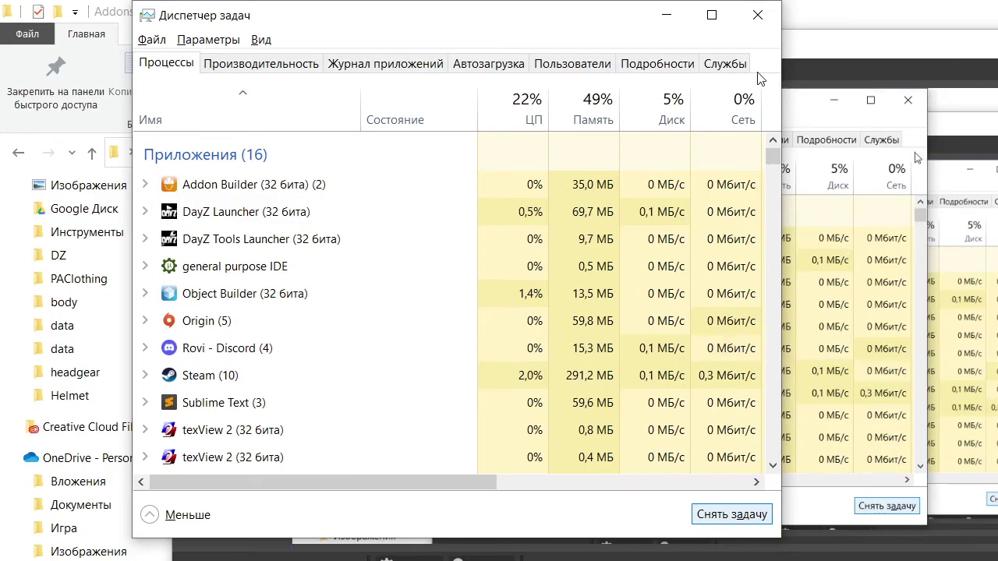
Minimize Task Manager and dismiss the DayZ abnormal exit report
{"action": "left_click", "coordinate": [668, 13]}
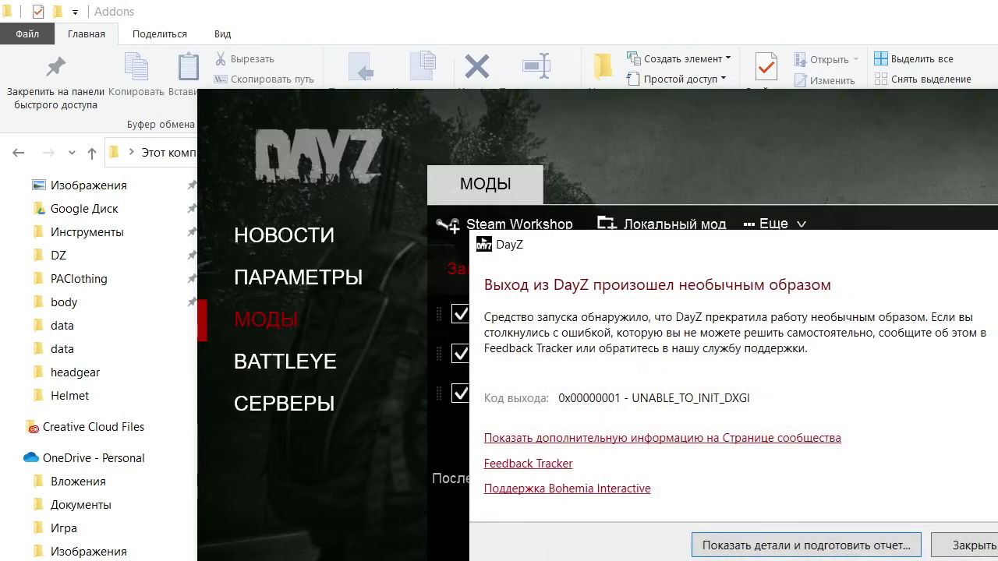
{"action": "left_click", "coordinate": [988, 540]}
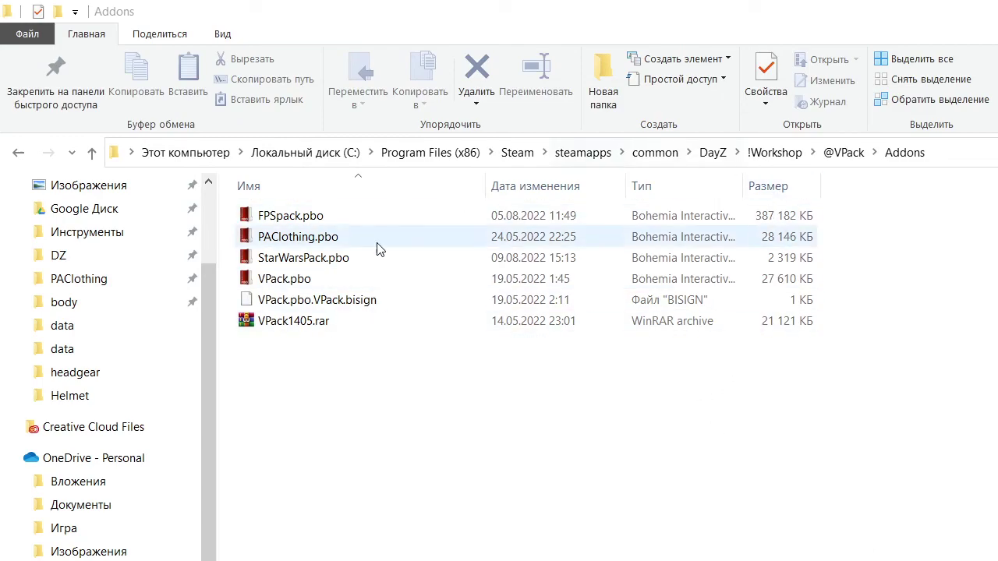
In File Explorer, open the folder P:\StarWarsPack\Characters\Imperial\Stormtrooper\Regular\Helmet\data
{"action": "scroll", "coordinate": [101, 468], "scroll_direction": "down", "scroll_amount": 1}
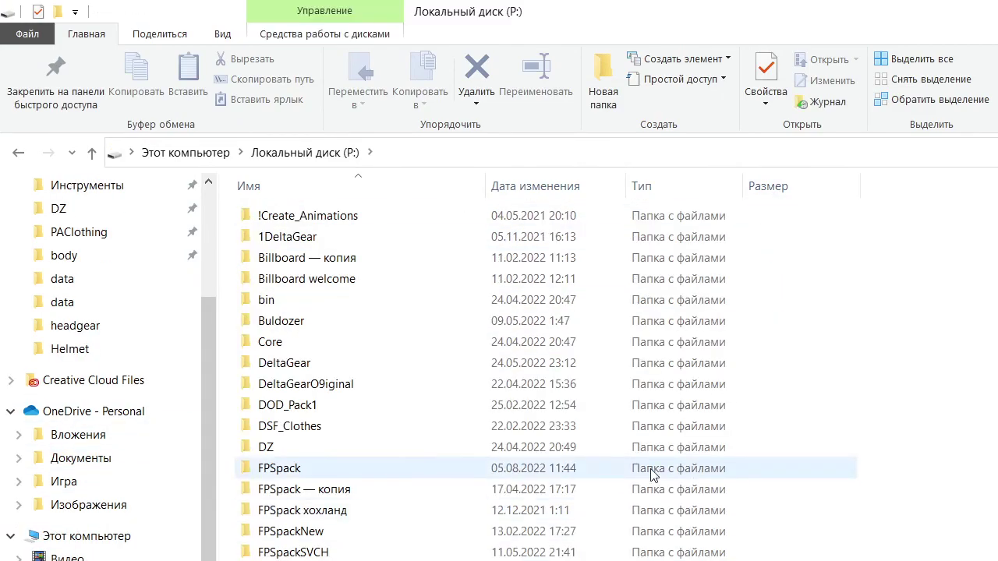
{"action": "scroll", "coordinate": [545, 375], "scroll_direction": "down", "scroll_amount": 1}
{"action": "scroll", "coordinate": [350, 491], "scroll_direction": "down", "scroll_amount": 6}
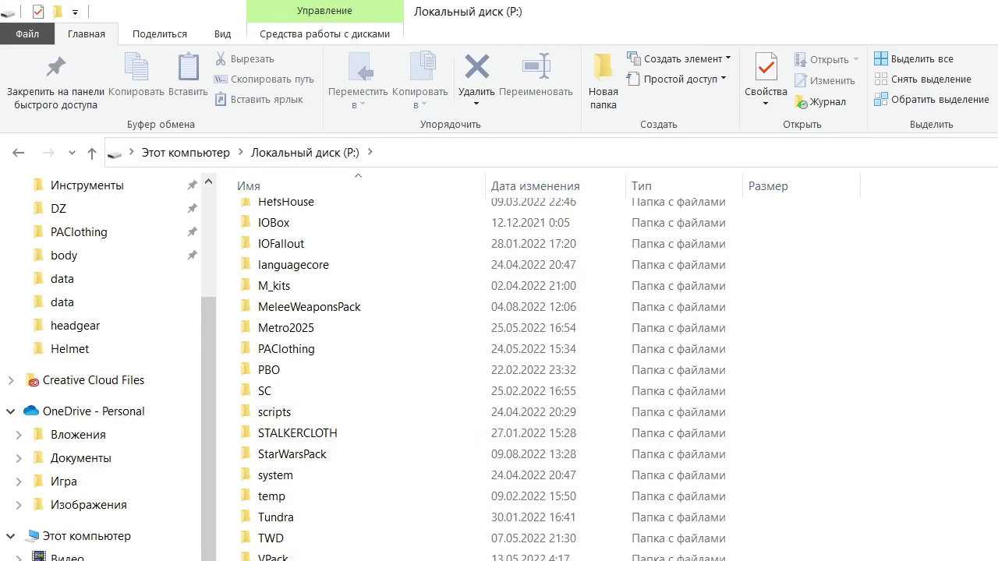
{"action": "scroll", "coordinate": [360, 474], "scroll_direction": "up", "scroll_amount": 4}
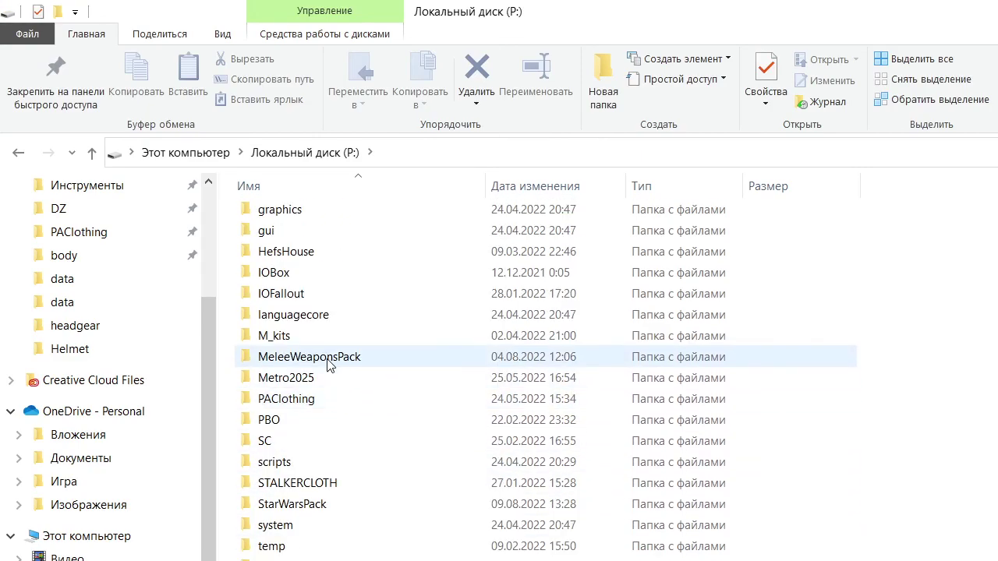
{"action": "scroll", "coordinate": [370, 460], "scroll_direction": "down", "scroll_amount": 5}
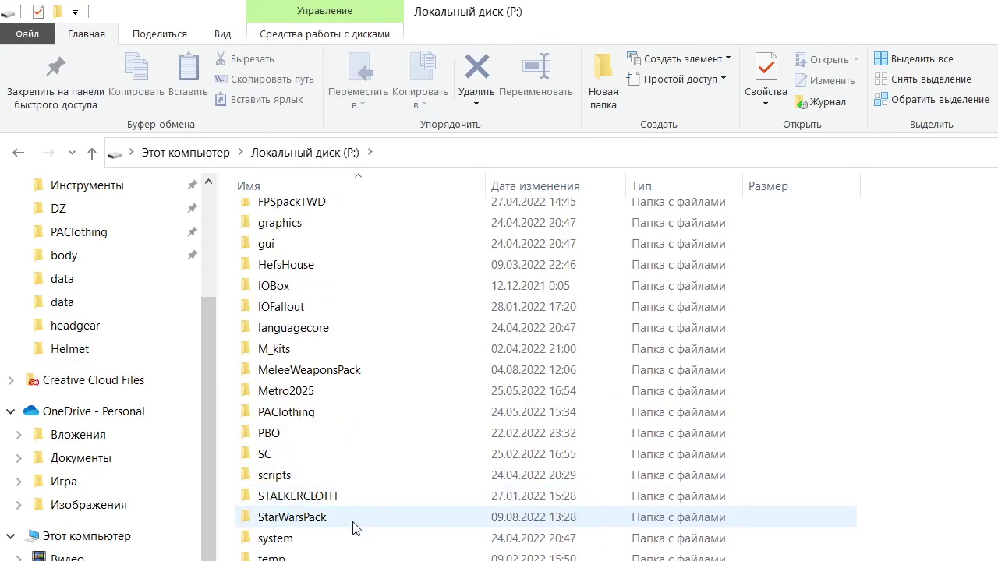
{"action": "double_click", "coordinate": [349, 393]}
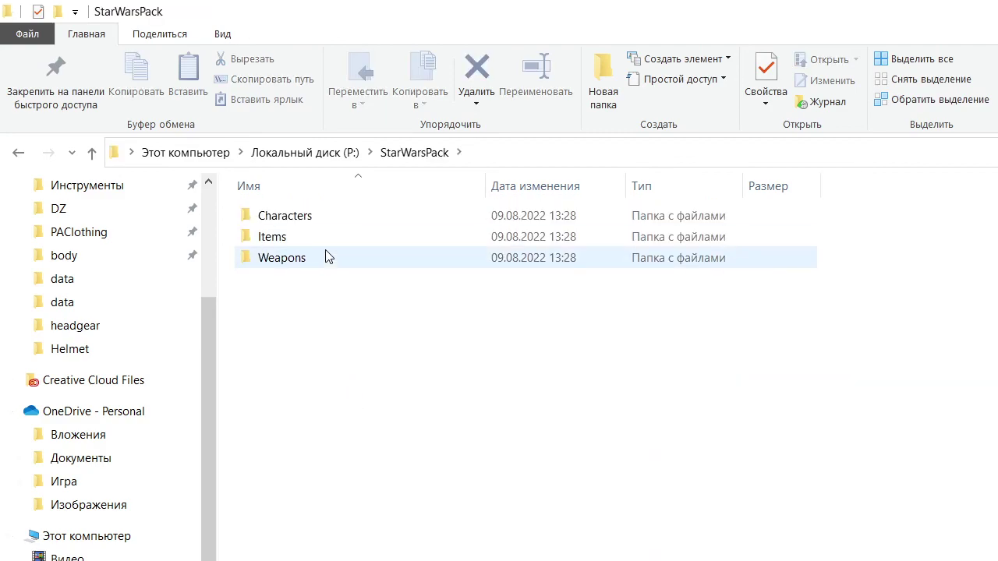
{"action": "left_click", "coordinate": [316, 218]}
{"action": "double_click", "coordinate": [316, 216]}
{"action": "double_click", "coordinate": [317, 216]}
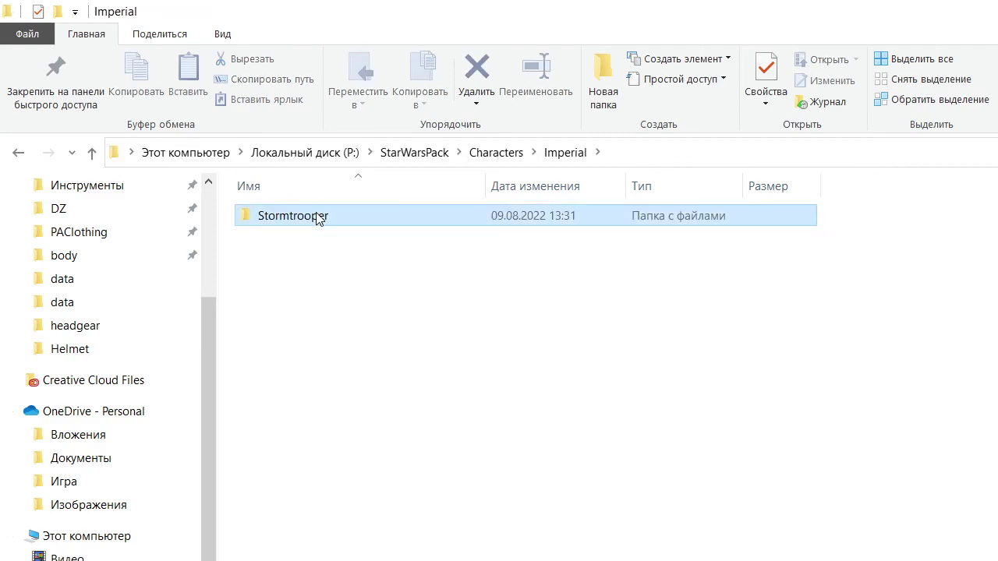
{"action": "double_click", "coordinate": [317, 216]}
{"action": "double_click", "coordinate": [317, 216]}
{"action": "double_click", "coordinate": [316, 217]}
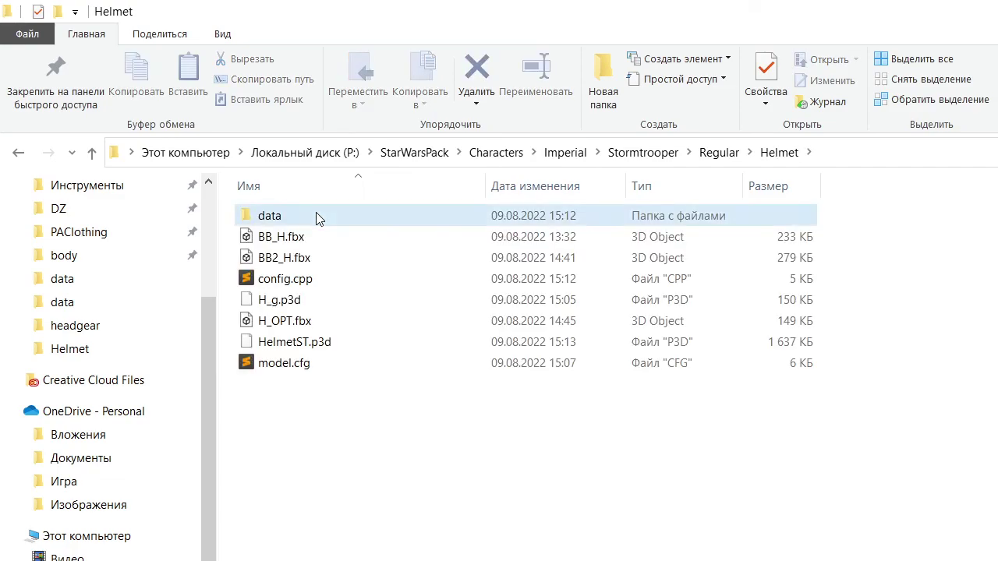
{"action": "double_click", "coordinate": [316, 217]}
{"action": "left_click", "coordinate": [288, 257]}
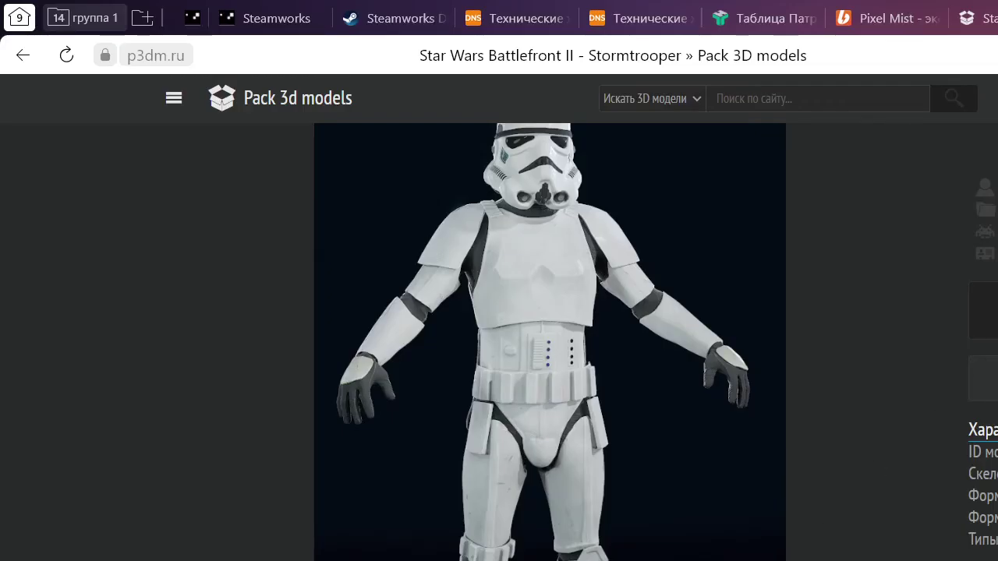
Switch to the browser, search for "png to jpeg" and open the png2jpg.com converter
{"action": "key", "text": "ctrl+t"}
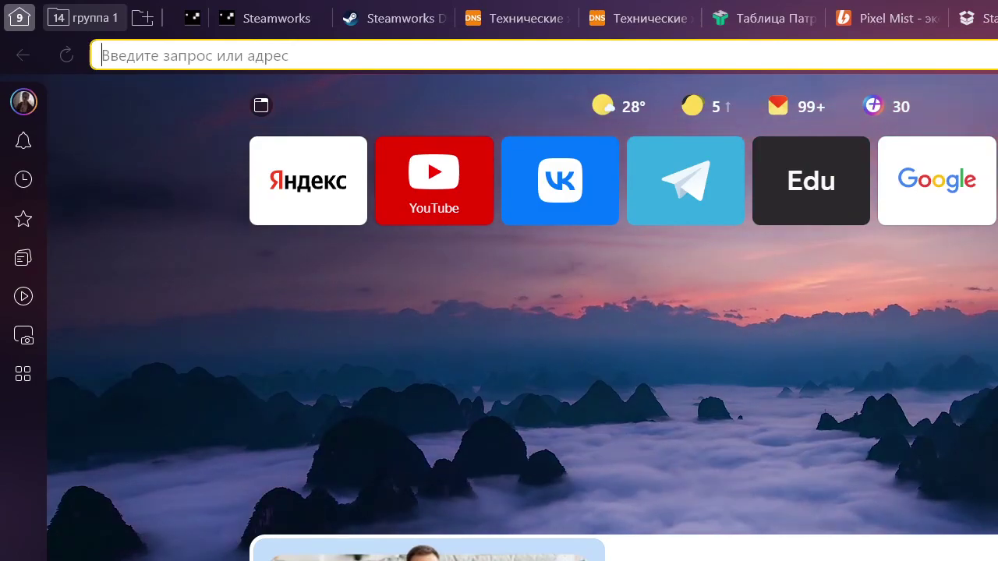
{"action": "type", "text": "png"}
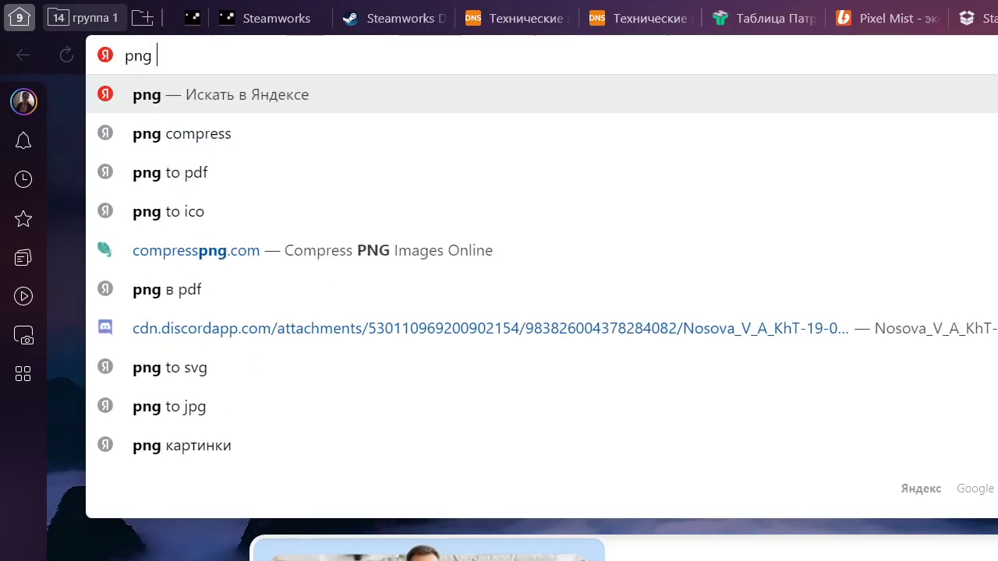
{"action": "type", "text": " to jpeg"}
{"action": "key", "text": "Return"}
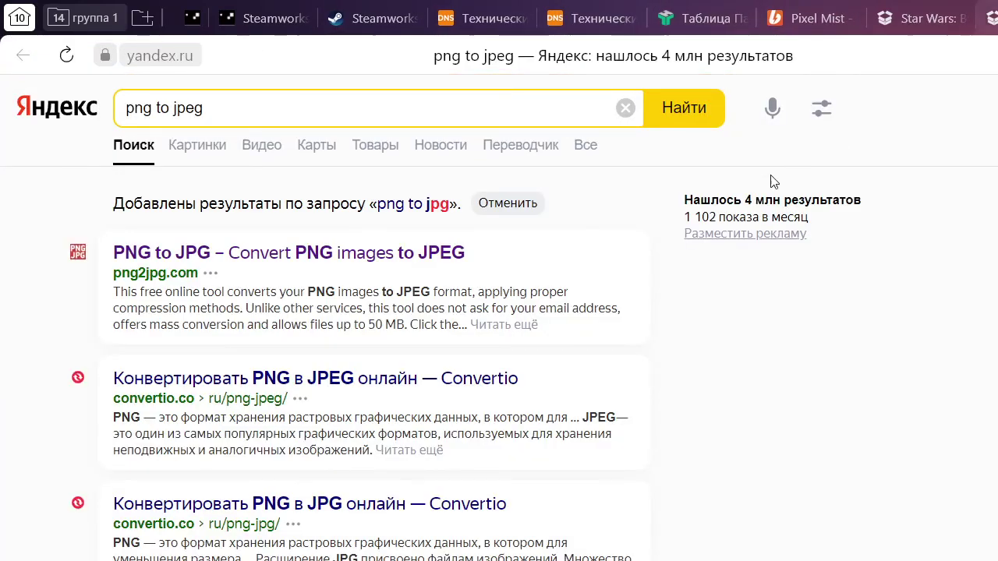
{"action": "left_click", "coordinate": [414, 257]}
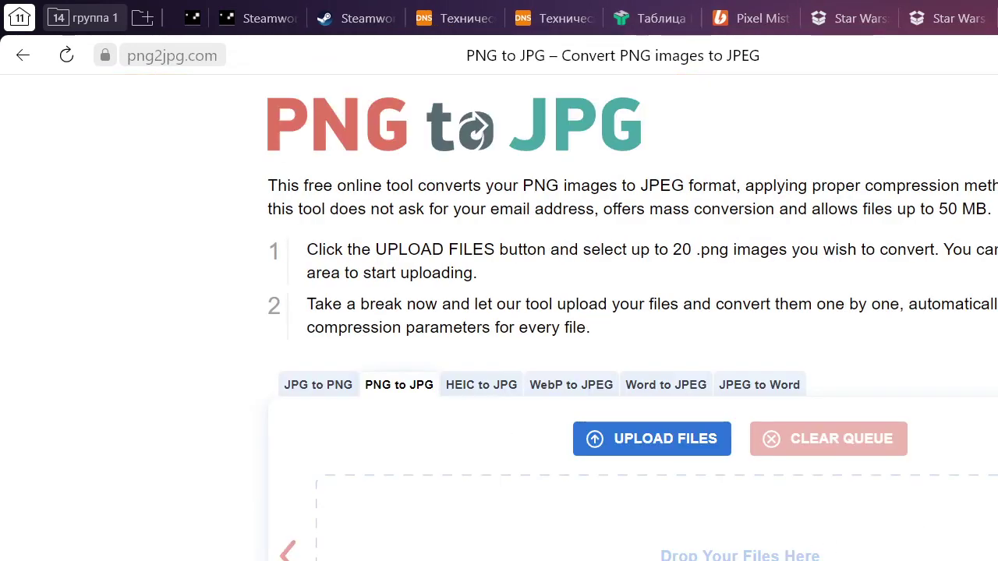
Place the helmet's data folder beside the converter and upload H_BC.png for conversion to JPG
{"action": "key", "text": "alt+Tab"}
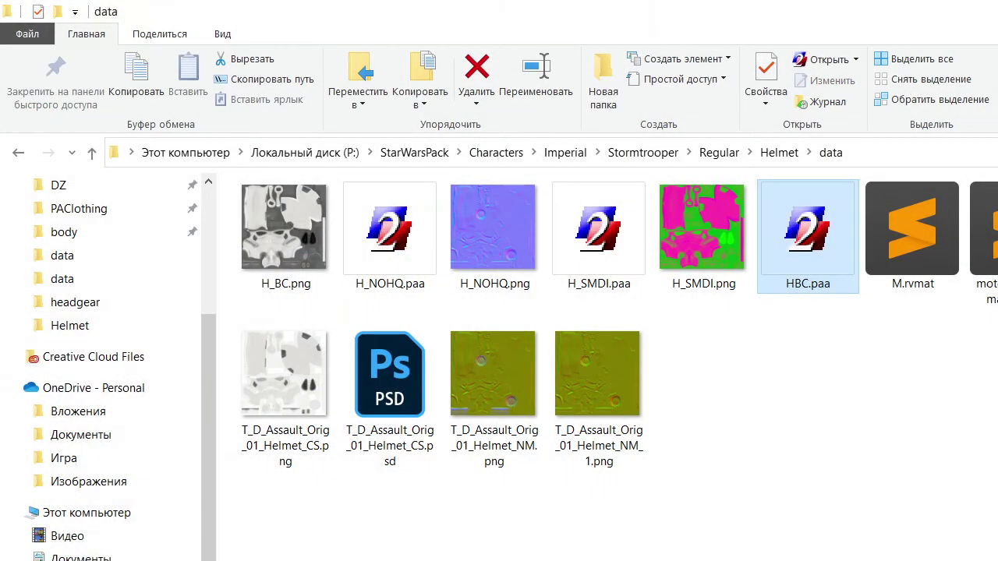
{"action": "left_click_drag", "start_coordinate": [702, 13], "coordinate": [997, 239]}
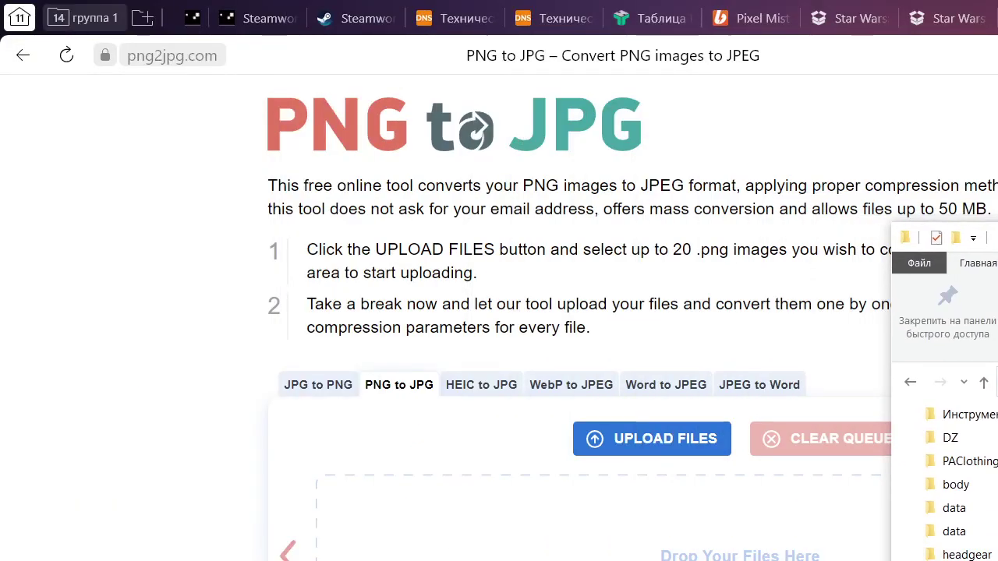
{"action": "left_click_drag", "start_coordinate": [947, 552], "coordinate": [593, 555]}
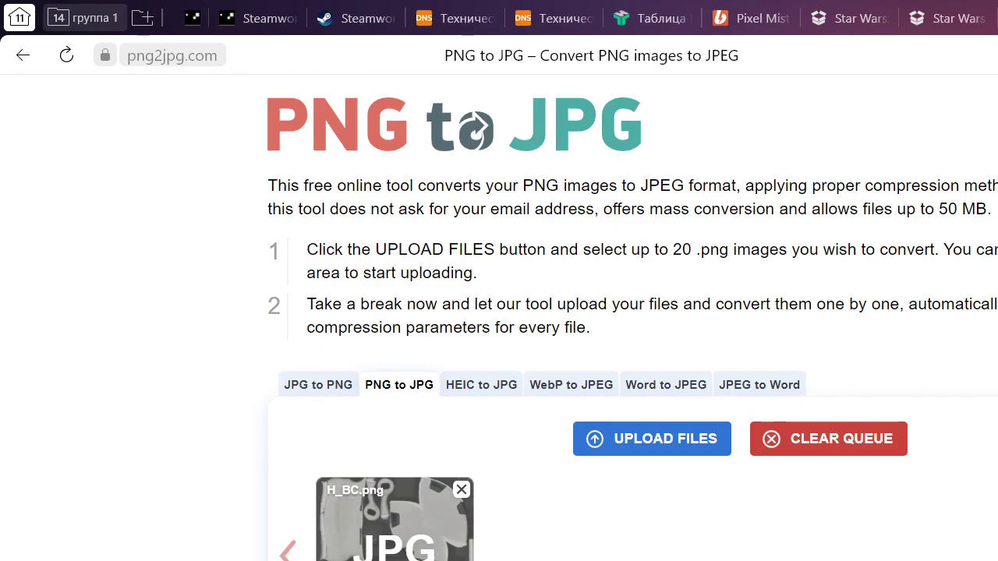
Close the converter page, extract H_BC.jpg from png2jpg.zip into the helmet's data folder, and close the archive
{"action": "key", "text": "ctrl+w"}
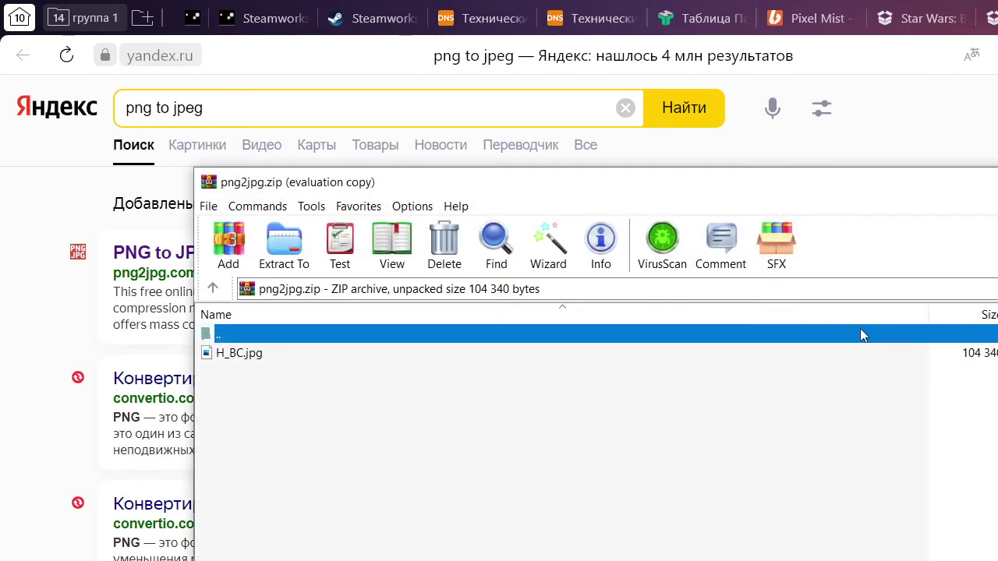
{"action": "left_click_drag", "start_coordinate": [273, 353], "coordinate": [493, 437]}
{"action": "key", "text": "alt+Tab"}
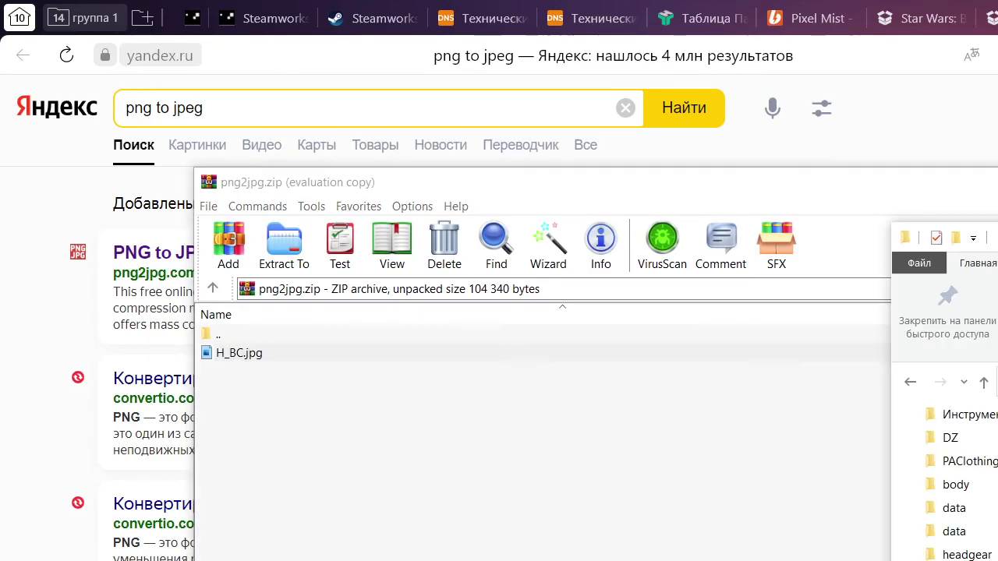
{"action": "left_click_drag", "start_coordinate": [996, 237], "coordinate": [650, 230]}
{"action": "left_click", "coordinate": [997, 182]}
{"action": "left_click_drag", "start_coordinate": [784, 230], "coordinate": [800, 2]}
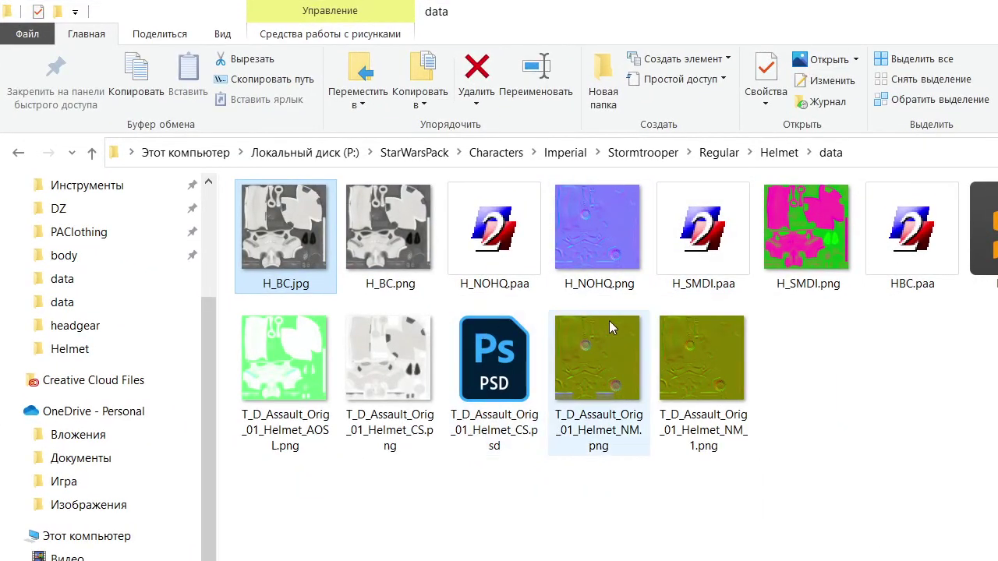
Open HBC.paa in Texture Viewer and load H_BC.jpg from the data folder into it
{"action": "double_click", "coordinate": [910, 227]}
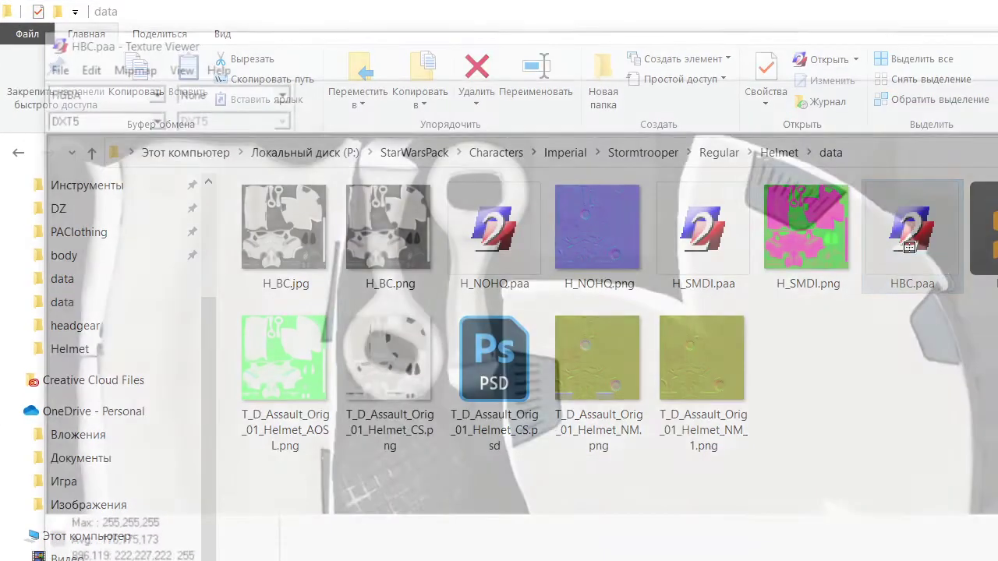
{"action": "left_click_drag", "start_coordinate": [597, 44], "coordinate": [954, 253]}
{"action": "left_click_drag", "start_coordinate": [293, 273], "coordinate": [901, 409]}
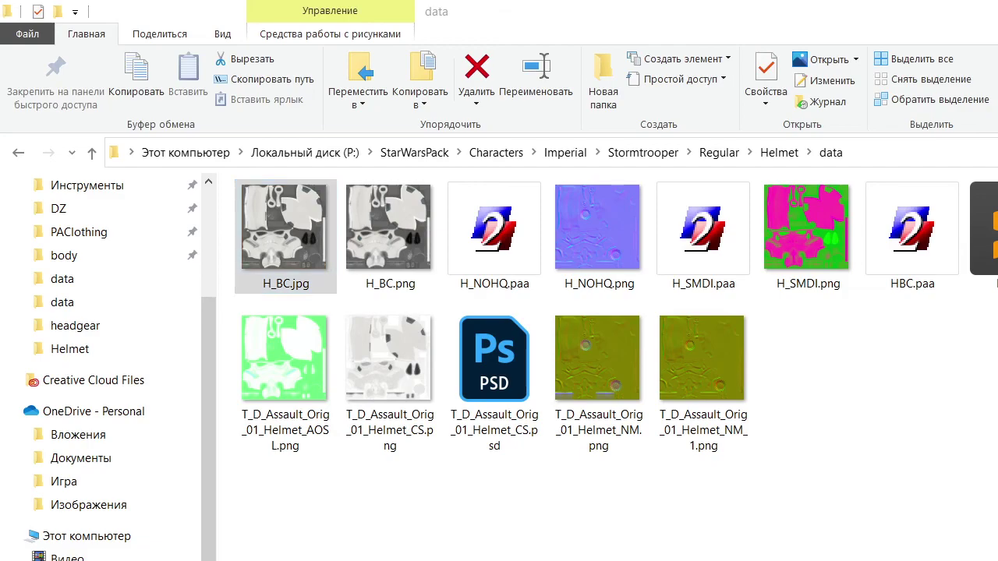
Load H_BC.jpg from the helmet's data folder into Texture Viewer and inspect the texture
{"action": "key", "text": "alt+F4"}
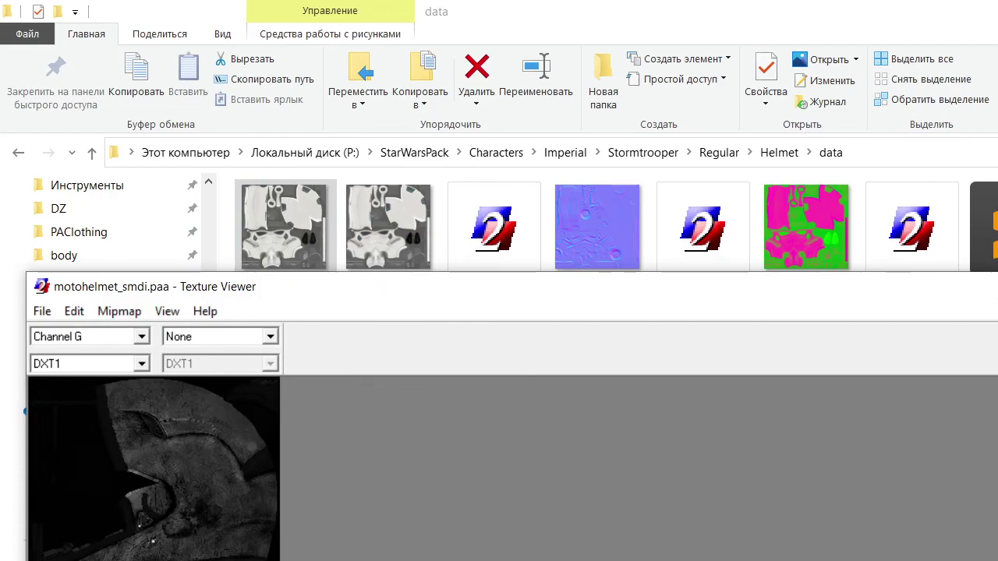
{"action": "left_click_drag", "start_coordinate": [317, 291], "coordinate": [564, 274]}
{"action": "left_click_drag", "start_coordinate": [284, 226], "coordinate": [430, 359]}
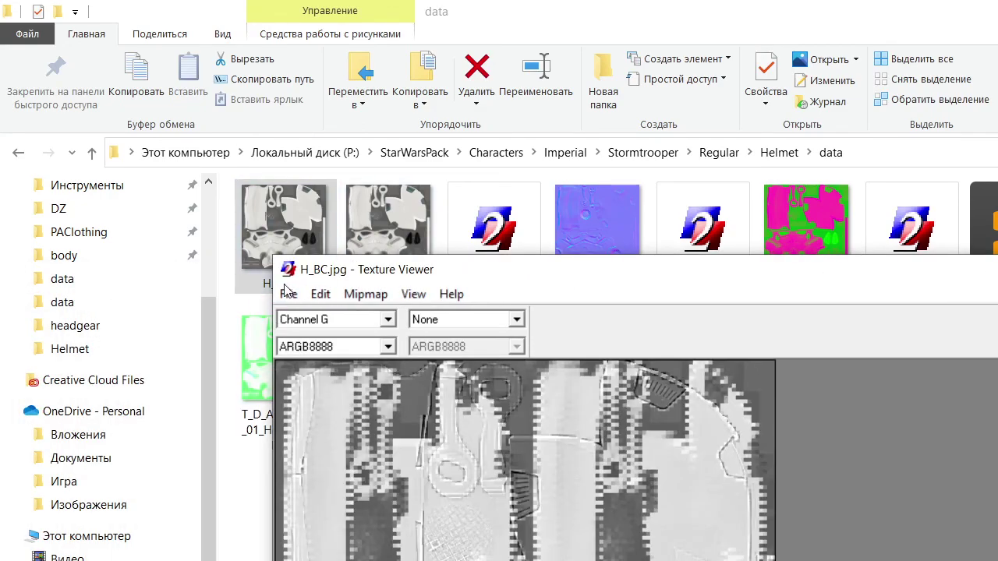
{"action": "scroll", "coordinate": [902, 494], "scroll_direction": "up", "scroll_amount": 1}
{"action": "scroll", "coordinate": [698, 493], "scroll_direction": "down", "scroll_amount": 2}
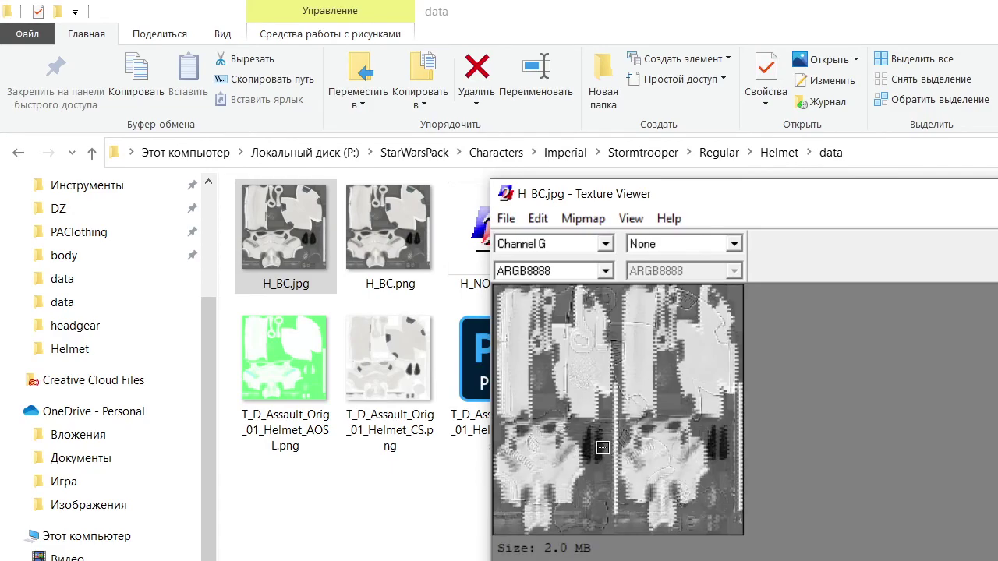
Try to load H_BC.jpg from the data folder into Texture Viewer again
{"action": "left_click", "coordinate": [390, 234]}
{"action": "left_click", "coordinate": [317, 253]}
{"action": "left_click_drag", "start_coordinate": [318, 253], "coordinate": [604, 407]}
{"action": "left_click_drag", "start_coordinate": [407, 256], "coordinate": [351, 226]}
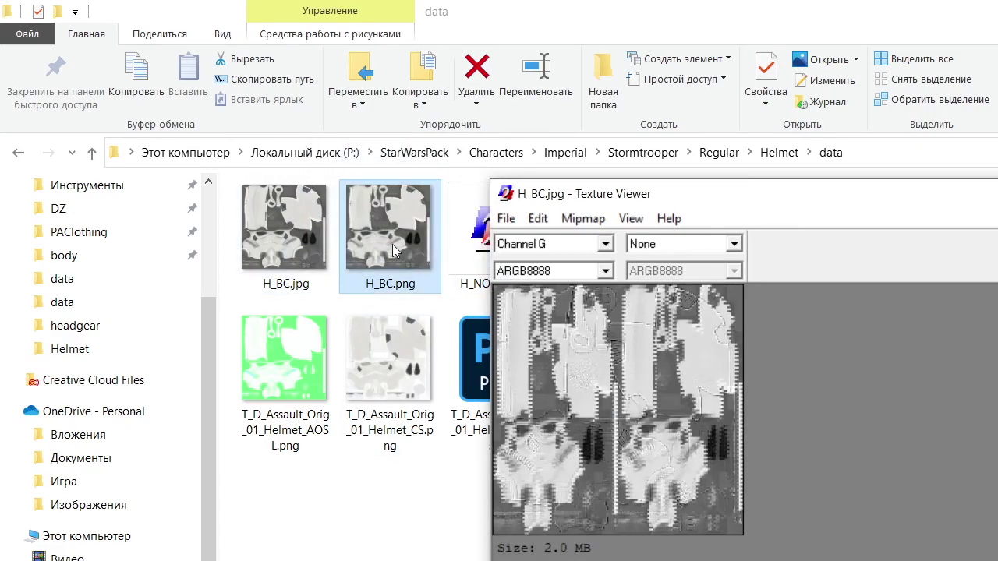
{"action": "left_click", "coordinate": [316, 238]}
{"action": "left_click", "coordinate": [862, 560]}
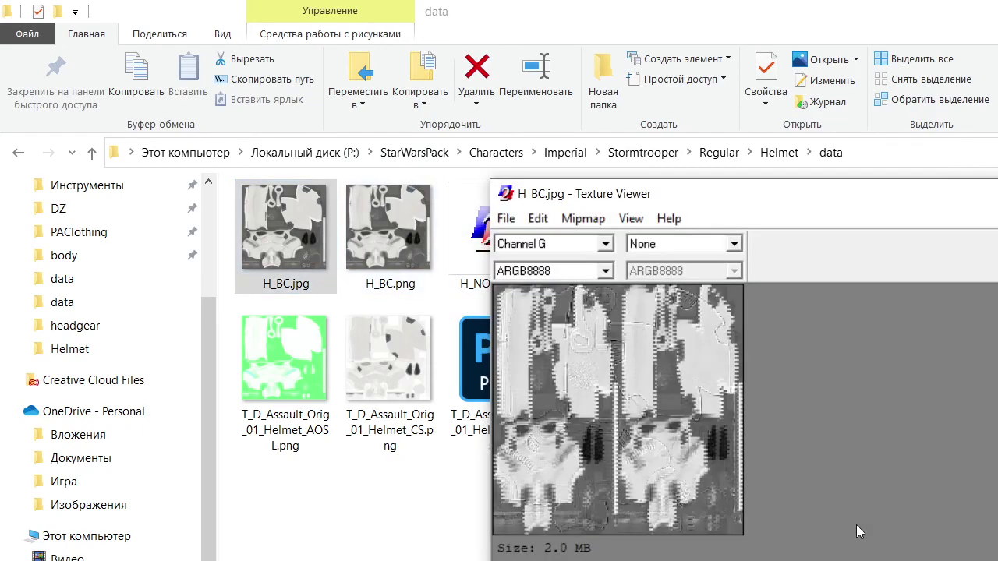
Set the displayed channel to RGBA and load H_BC.png into Texture Viewer
{"action": "left_click", "coordinate": [605, 245]}
{"action": "left_click", "coordinate": [581, 263]}
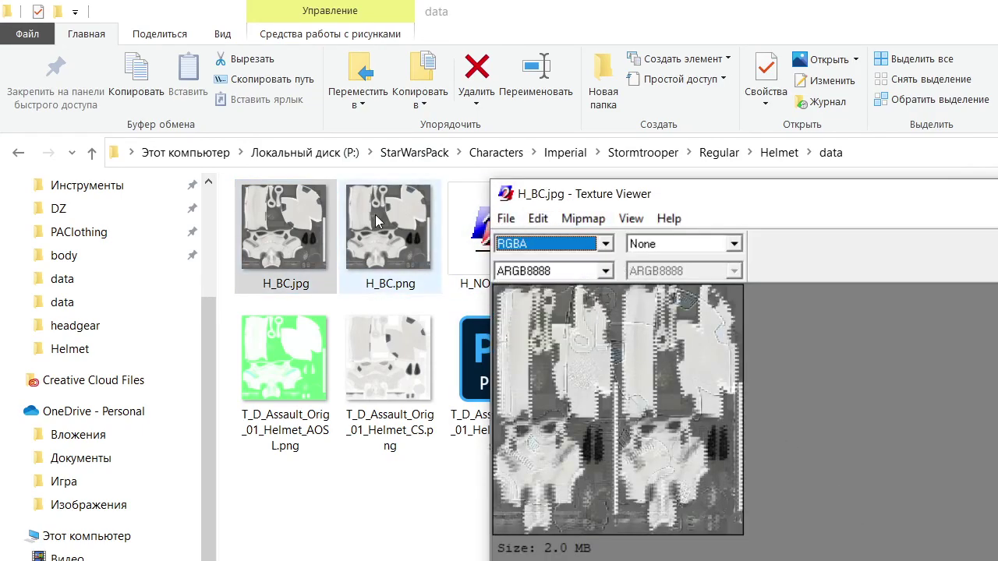
{"action": "left_click_drag", "start_coordinate": [376, 215], "coordinate": [572, 370]}
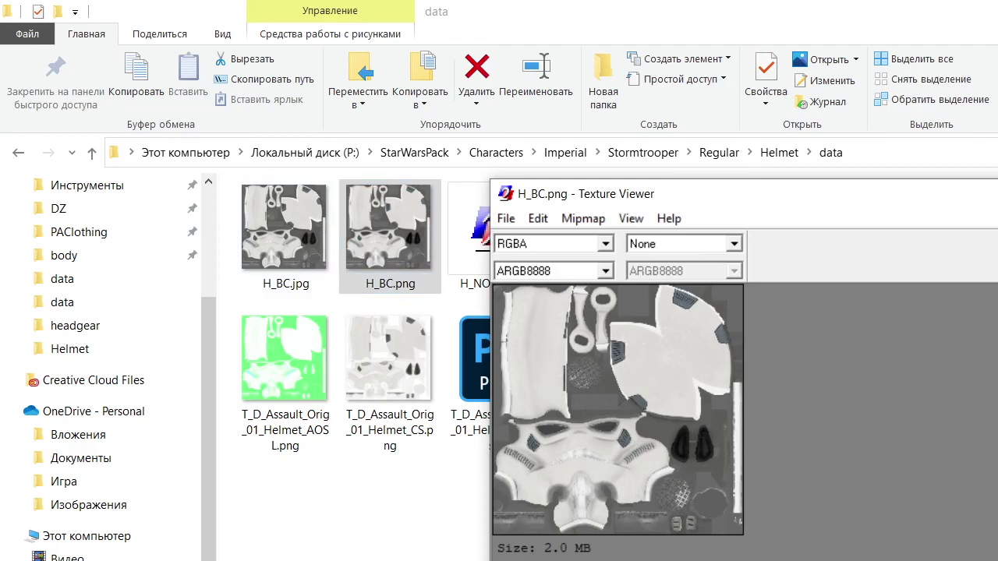
Switch to the browser, close the "png to jpeg" search results page and dismiss the Photoshop loading error
{"action": "key", "text": "alt+Tab"}
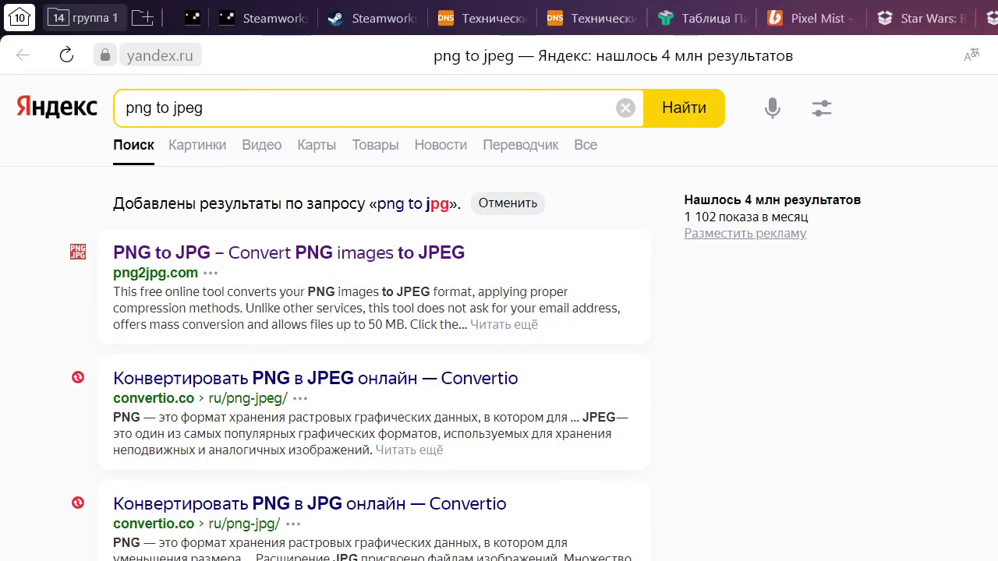
{"action": "key", "text": "ctrl+w"}
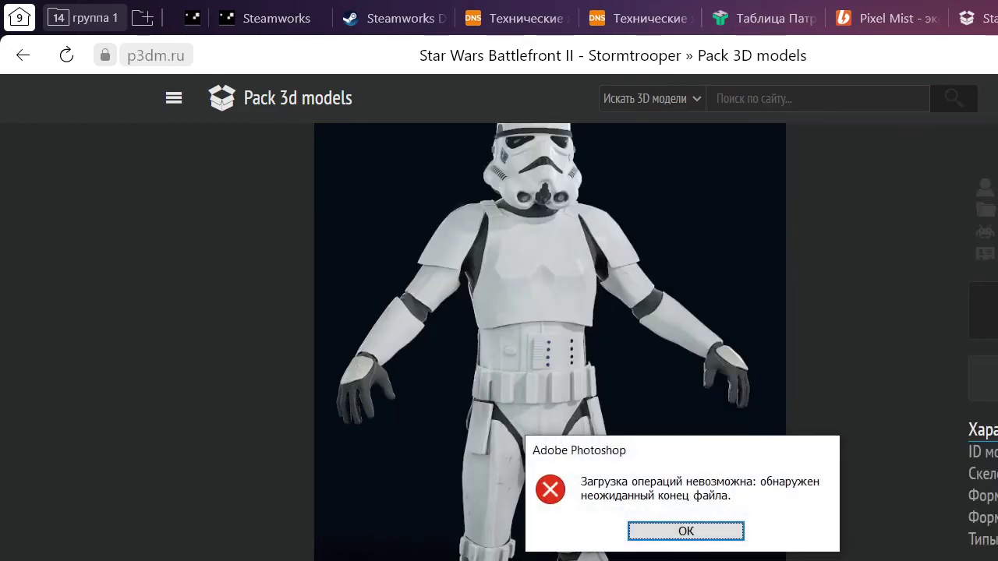
{"action": "left_click", "coordinate": [725, 538]}
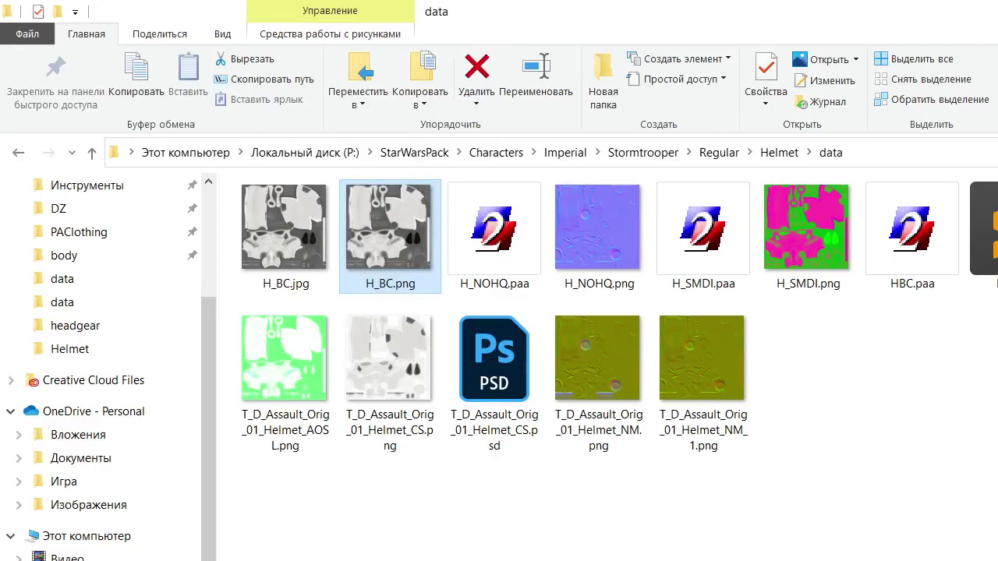
Check the free space on the computer's drives and return to the helmet's data folder
{"action": "left_click", "coordinate": [78, 536]}
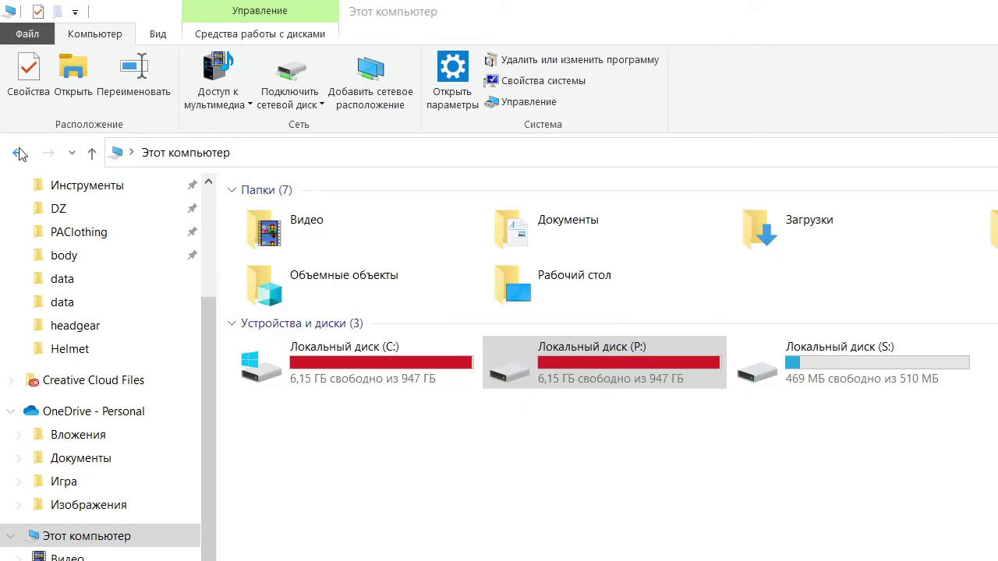
{"action": "left_click", "coordinate": [20, 153]}
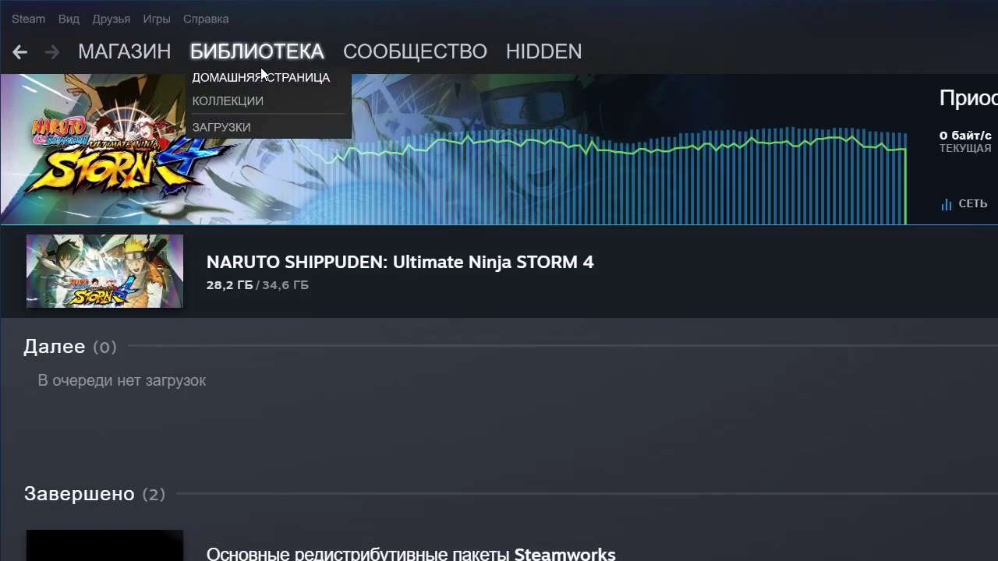
Open the Steam library home page and look through the list of games
{"action": "left_click", "coordinate": [262, 76]}
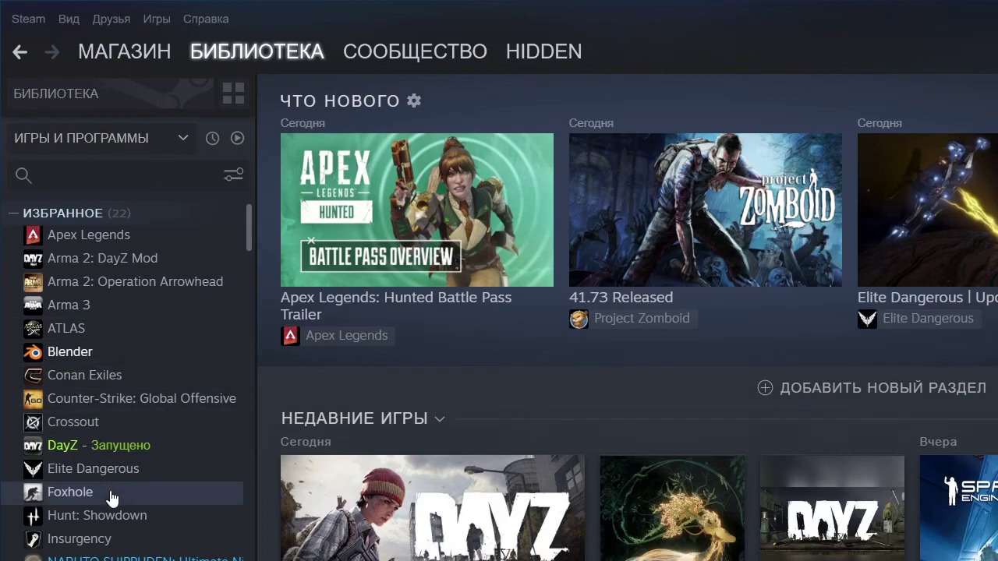
{"action": "scroll", "coordinate": [113, 496], "scroll_direction": "down", "scroll_amount": 5}
{"action": "scroll", "coordinate": [115, 496], "scroll_direction": "down", "scroll_amount": 6}
{"action": "scroll", "coordinate": [118, 493], "scroll_direction": "down", "scroll_amount": 15}
{"action": "scroll", "coordinate": [118, 493], "scroll_direction": "down", "scroll_amount": 18}
{"action": "scroll", "coordinate": [118, 494], "scroll_direction": "up", "scroll_amount": 7}
{"action": "left_click_drag", "start_coordinate": [249, 527], "coordinate": [250, 261]}
{"action": "left_click_drag", "start_coordinate": [249, 287], "coordinate": [249, 313]}
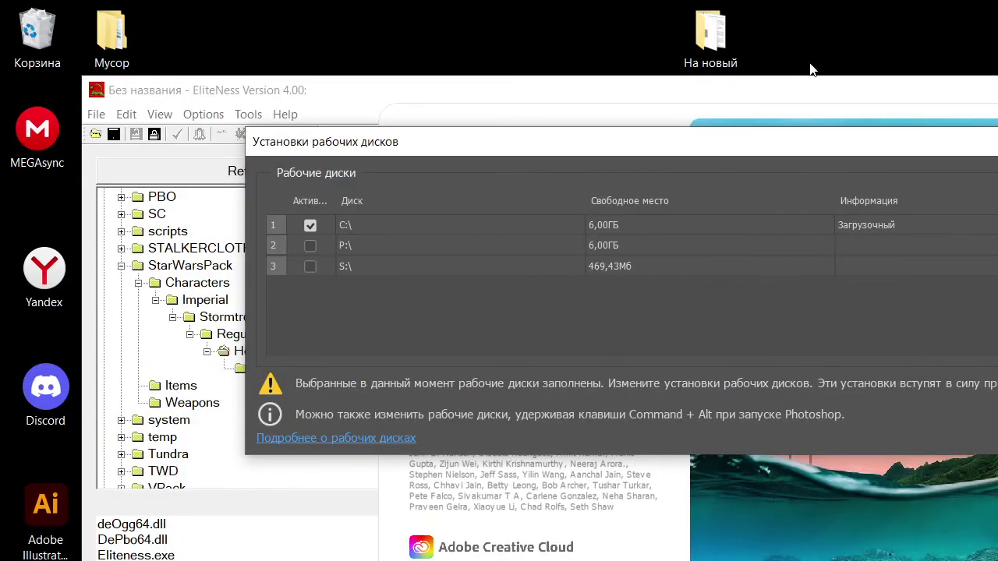
Empty the Recycle Bin and close Photoshop's scratch disk settings without changing them
{"action": "right_click", "coordinate": [22, 46]}
{"action": "left_click", "coordinate": [78, 73]}
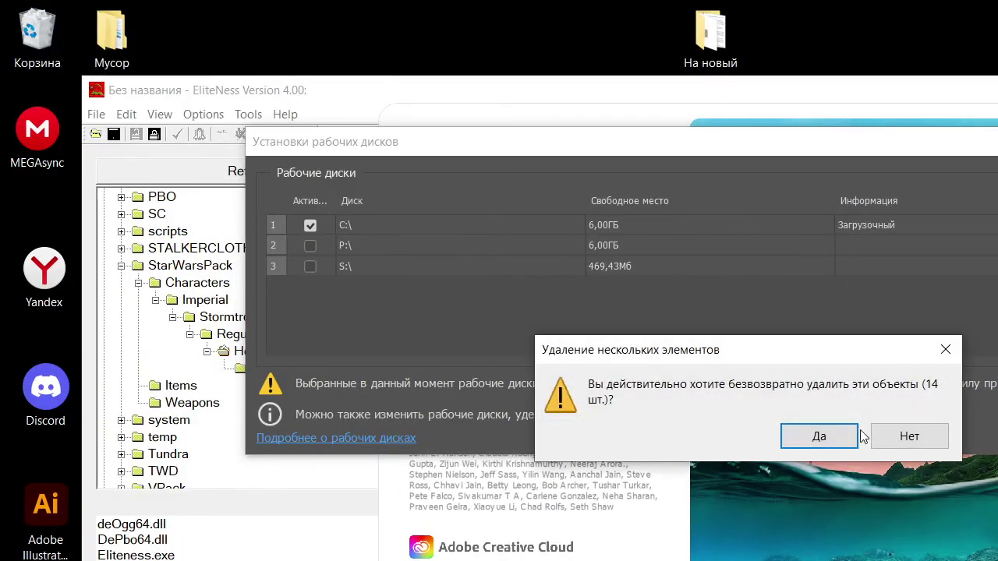
{"action": "left_click", "coordinate": [827, 438]}
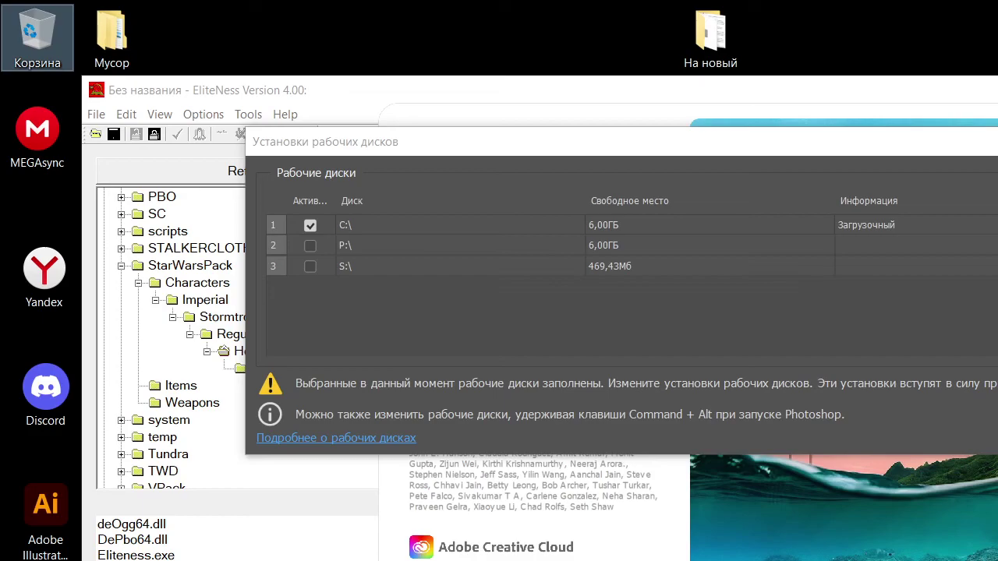
{"action": "key", "text": "Escape"}
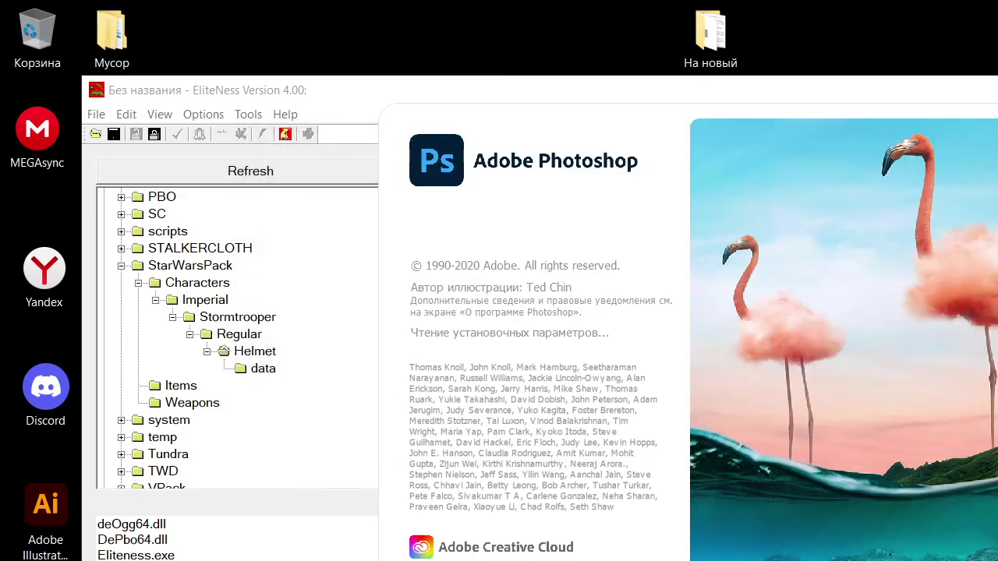
Check the computer's drives in File Explorer and dismiss the repeated Photoshop loading error
{"action": "key", "text": "alt+Tab"}
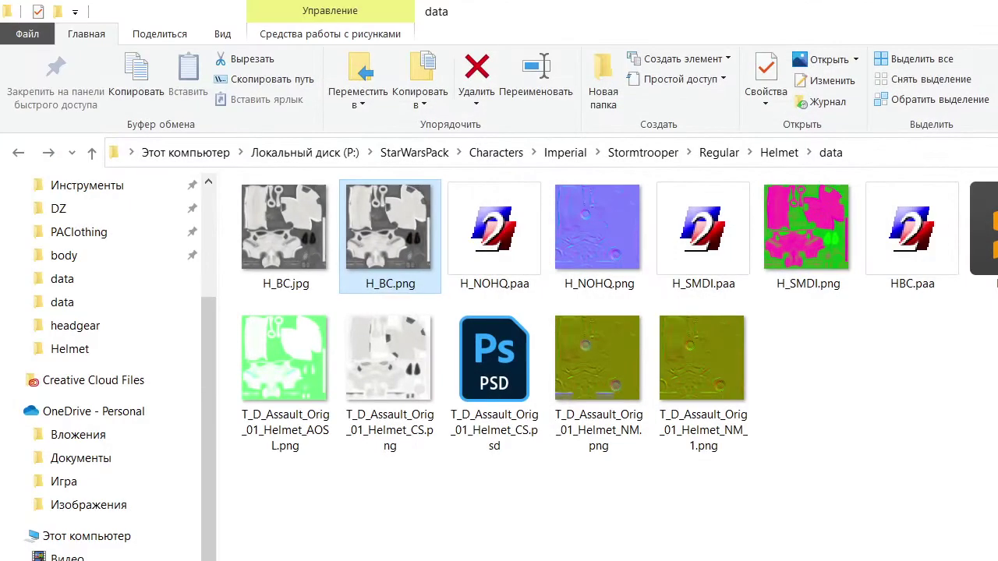
{"action": "left_click", "coordinate": [78, 536]}
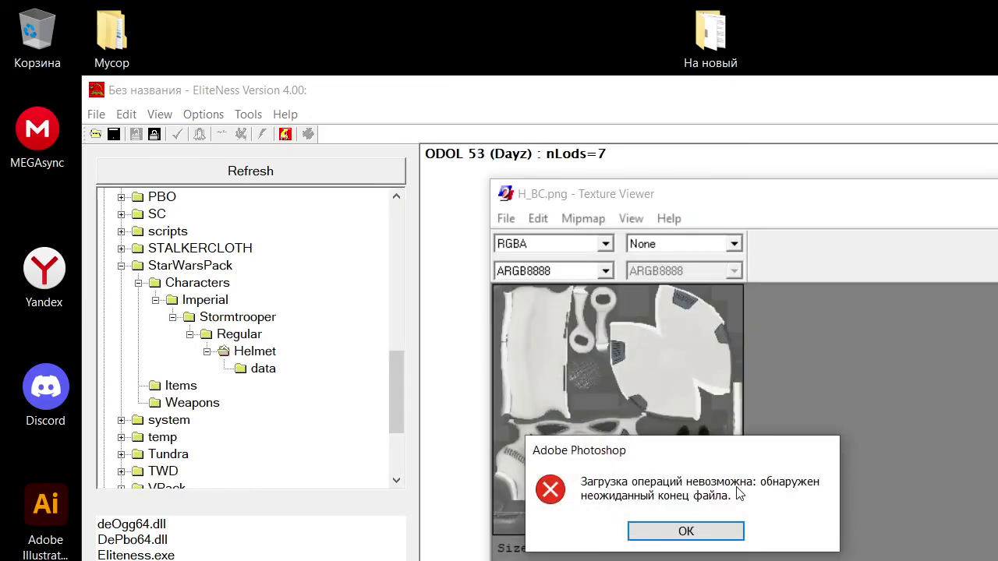
{"action": "left_click", "coordinate": [713, 530]}
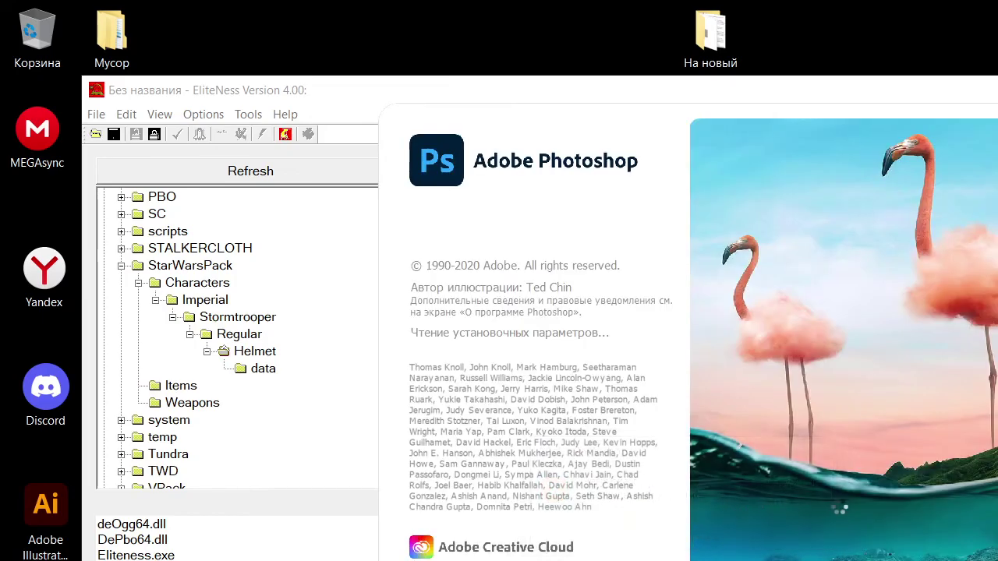
{"action": "key", "text": "alt+Tab"}
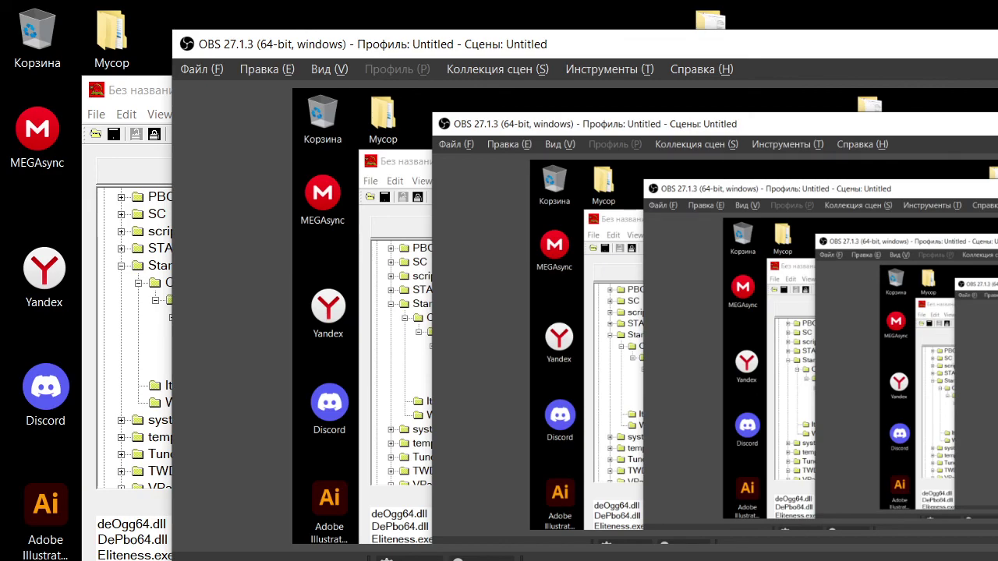
{"action": "key", "text": "alt+Tab"}
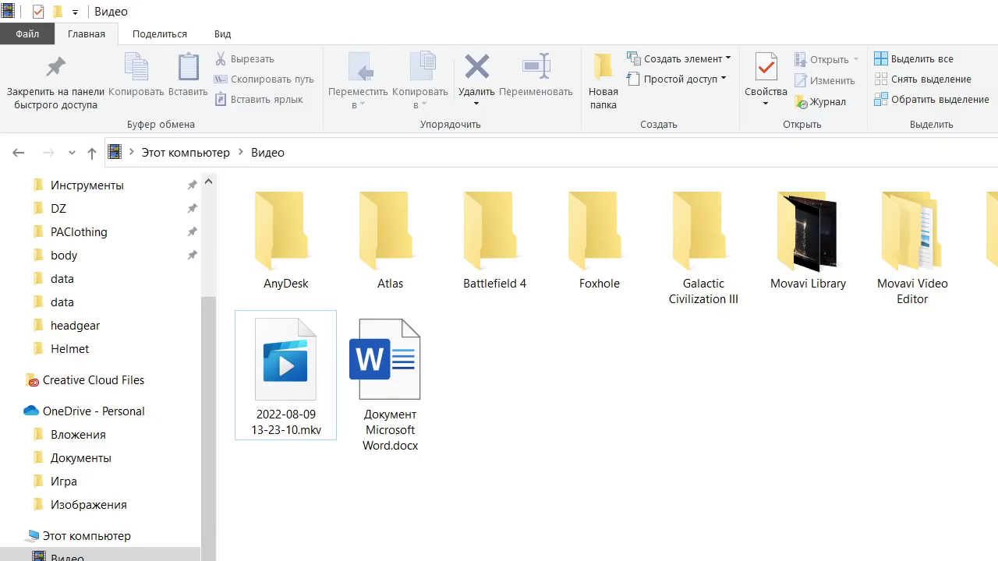
{"action": "key", "text": "alt+Tab"}
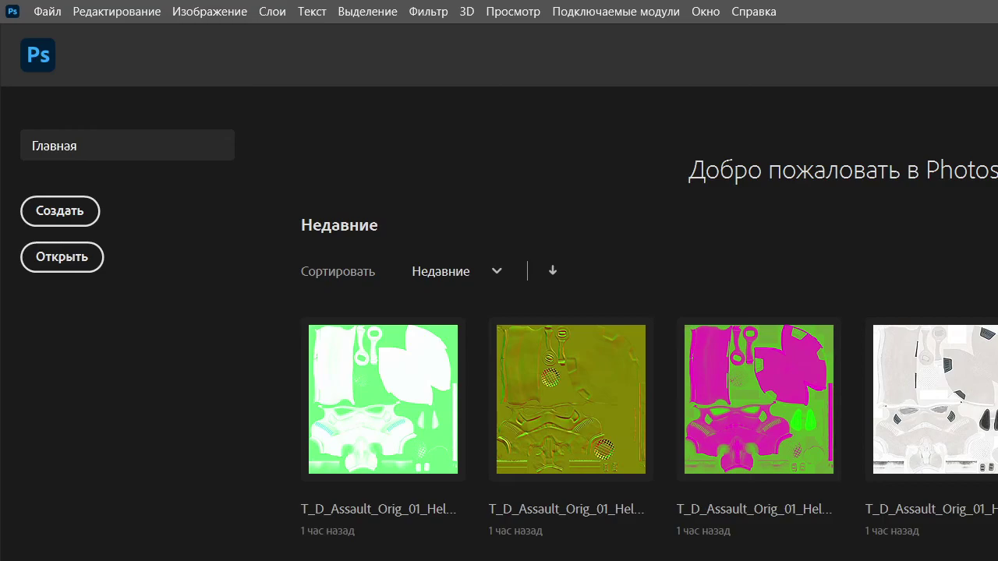
{"action": "key", "text": "alt+Tab"}
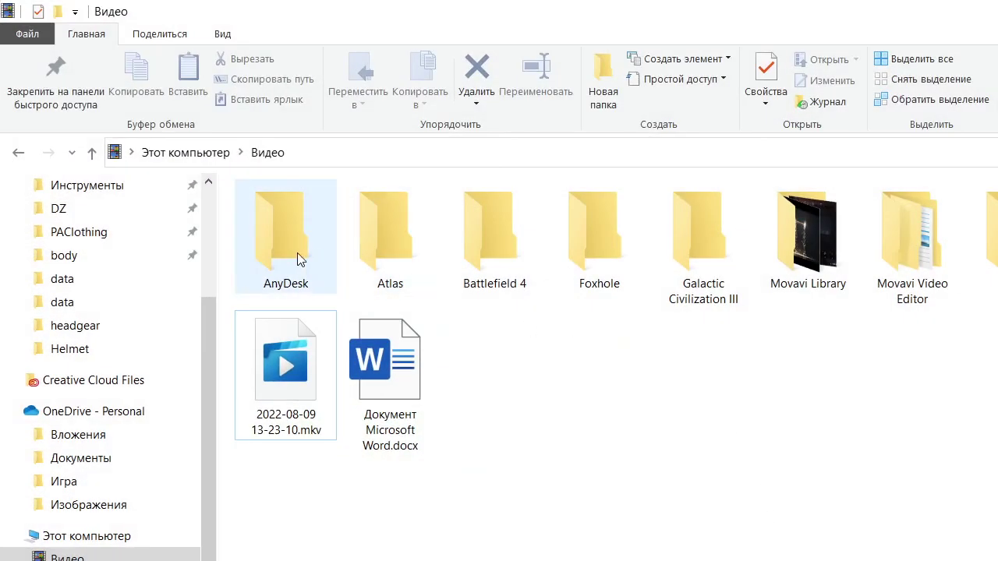
Return File Explorer to the helmet's data folder and open H_BC.png in Photoshop
{"action": "left_click", "coordinate": [19, 153]}
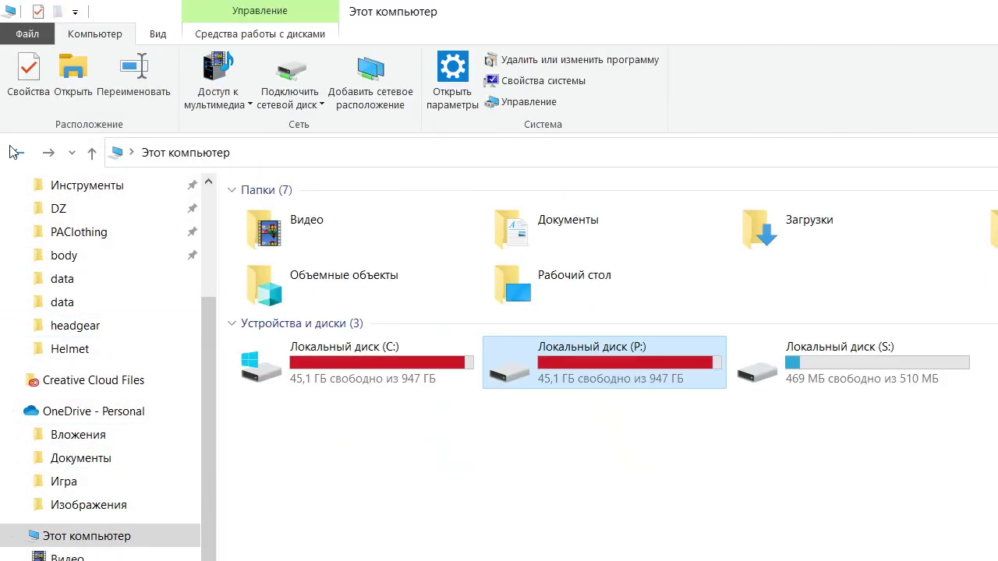
{"action": "left_click", "coordinate": [18, 153]}
{"action": "left_click", "coordinate": [19, 153]}
{"action": "left_click", "coordinate": [48, 153]}
{"action": "left_click_drag", "start_coordinate": [683, 7], "coordinate": [989, 115]}
{"action": "left_click_drag", "start_coordinate": [997, 389], "coordinate": [180, 402]}
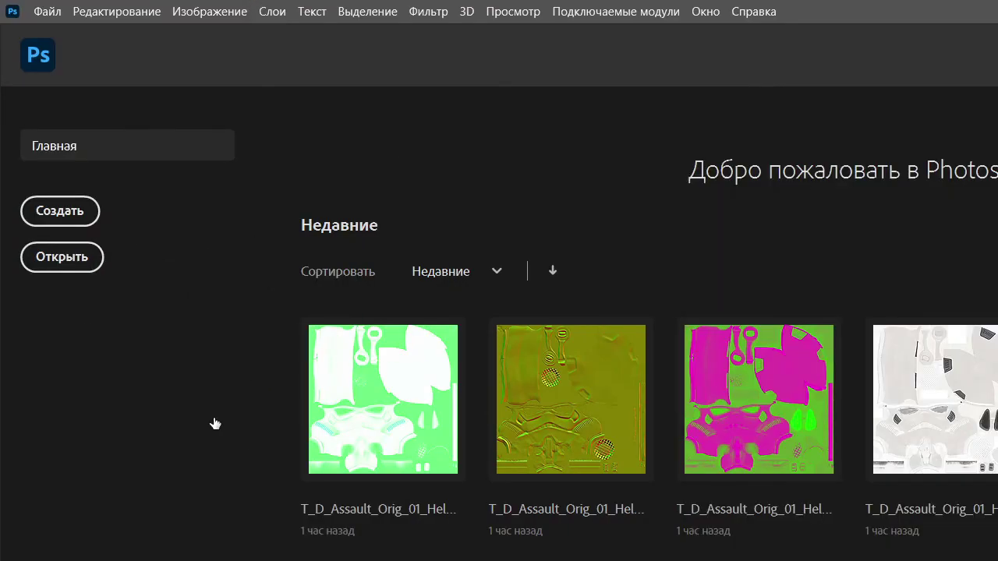
Permanently delete the existing H_BC.jpg from the helmet's data folder
{"action": "key", "text": "alt+Tab"}
{"action": "double_click", "coordinate": [978, 351]}
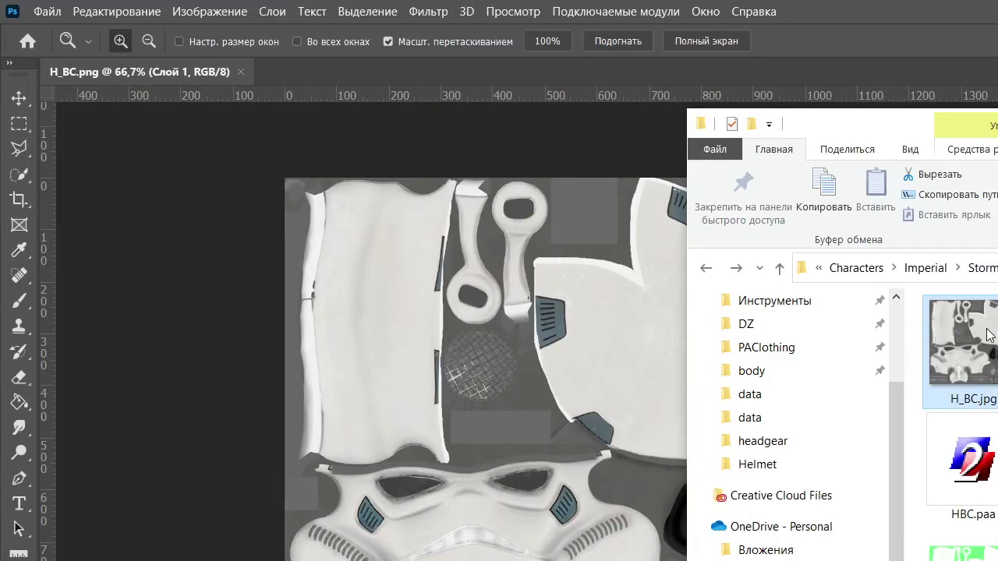
{"action": "key", "text": "shift+Delete"}
{"action": "left_click", "coordinate": [820, 479]}
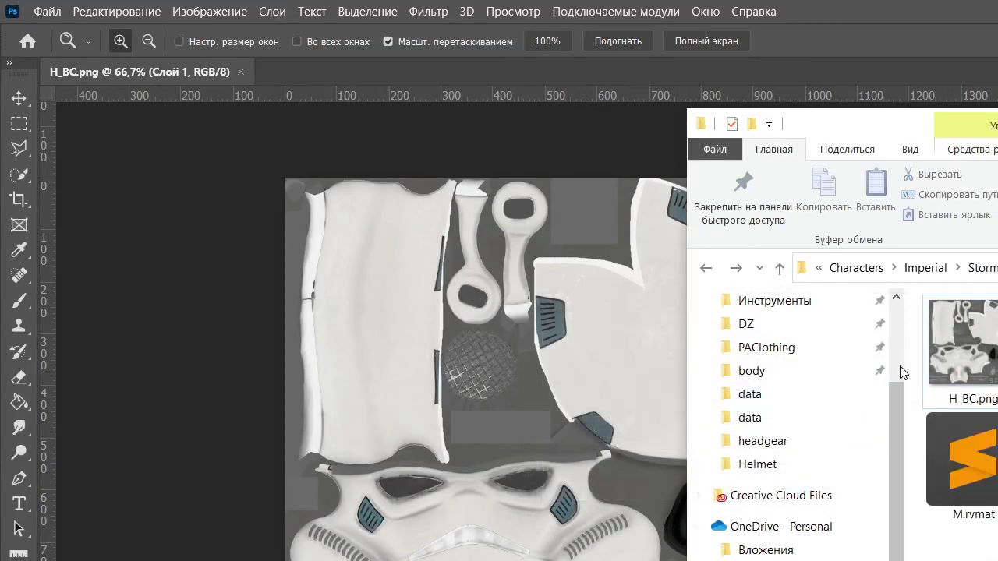
Save the helmet texture from Photoshop as a JPEG named H_BC in the same data folder
{"action": "left_click", "coordinate": [283, 309]}
{"action": "left_click", "coordinate": [35, 11]}
{"action": "left_click", "coordinate": [114, 234]}
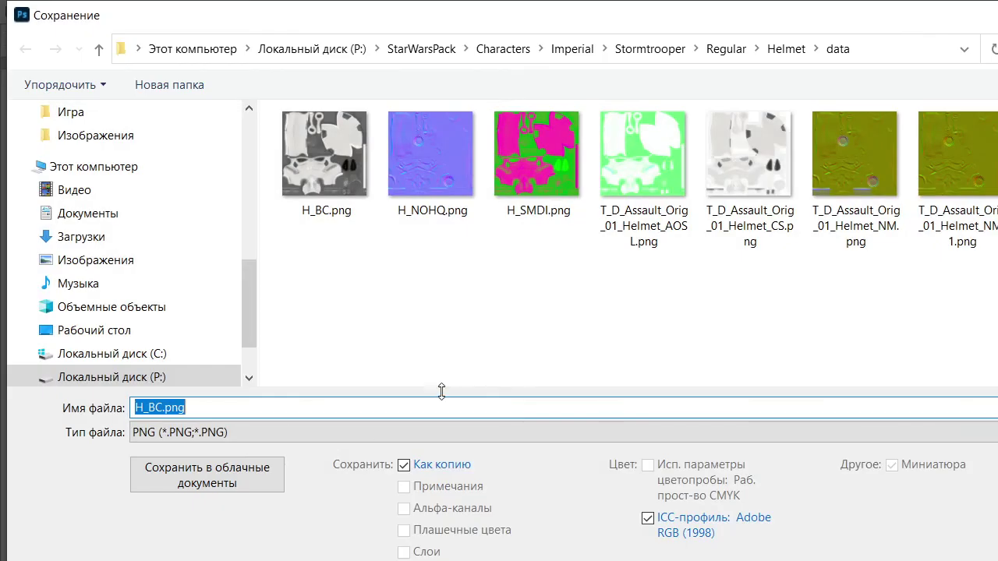
{"action": "left_click", "coordinate": [321, 435]}
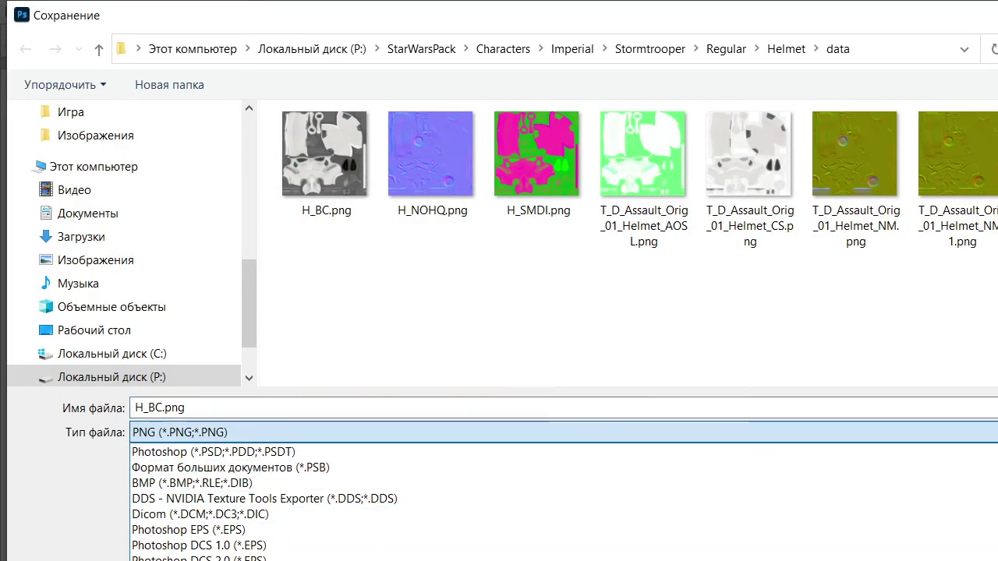
{"action": "left_click", "coordinate": [272, 560]}
{"action": "left_click", "coordinate": [997, 560]}
{"action": "left_click", "coordinate": [834, 187]}
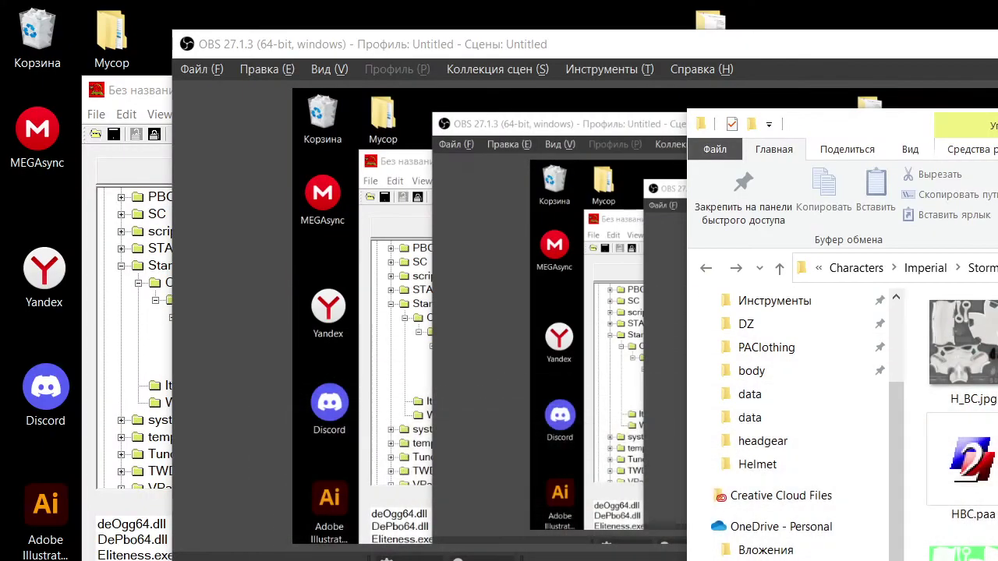
Load the newly exported H_BC.jpg from the data folder into Texture Viewer
{"action": "left_click", "coordinate": [984, 354]}
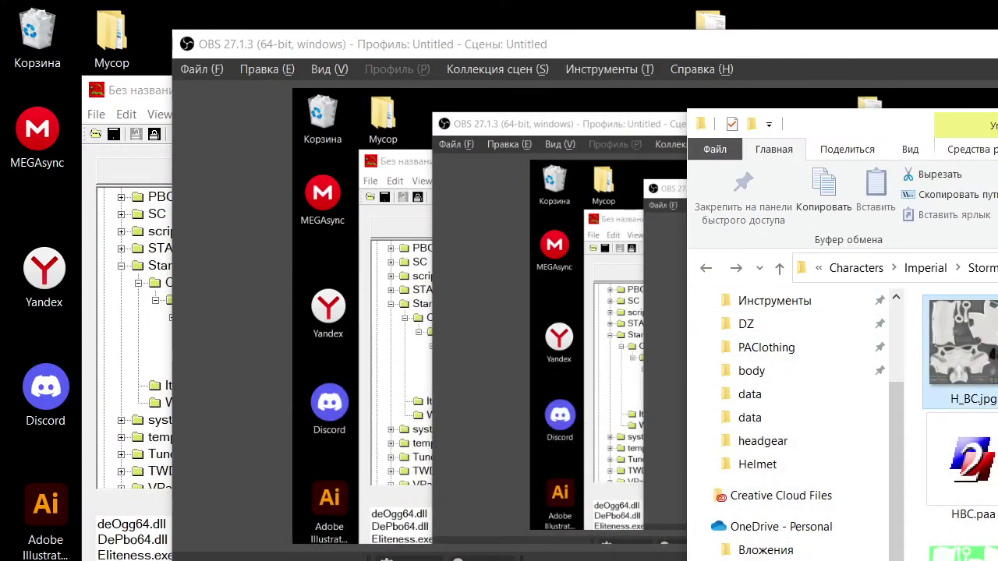
{"action": "left_click_drag", "start_coordinate": [997, 126], "coordinate": [888, 129]}
{"action": "double_click", "coordinate": [985, 355]}
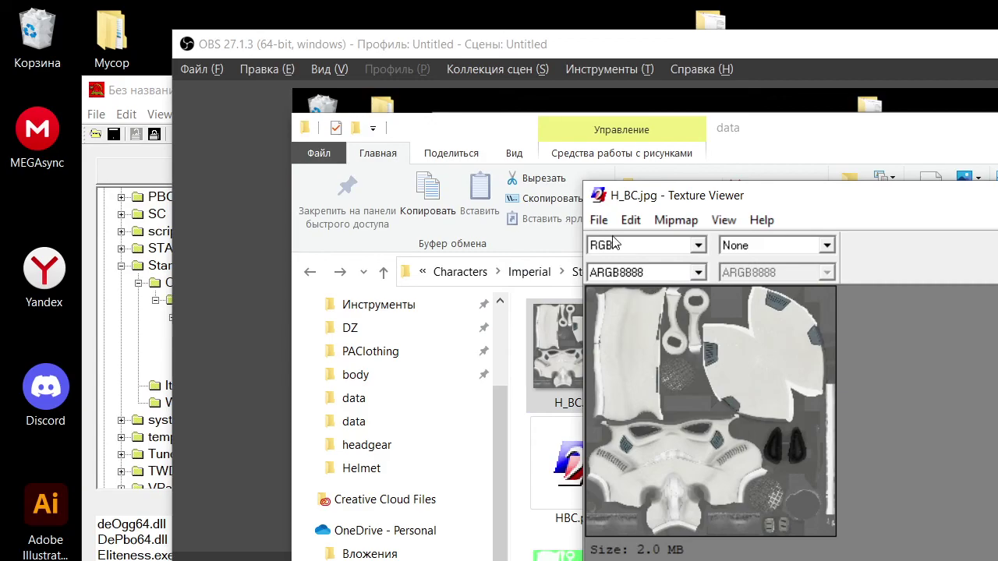
Save the texture as HBC.paa in the data folder, replacing the existing file
{"action": "left_click", "coordinate": [598, 220]}
{"action": "left_click", "coordinate": [641, 307]}
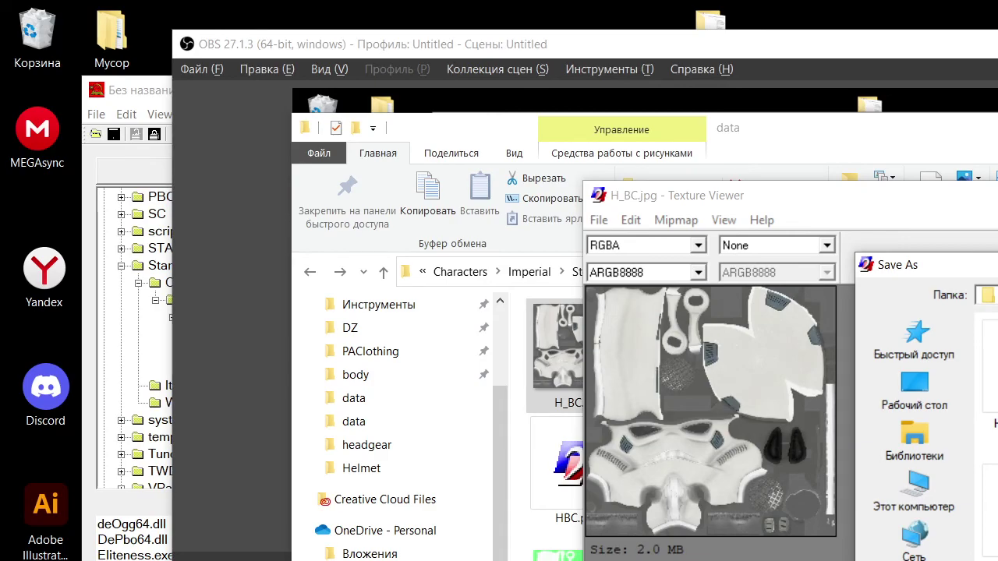
{"action": "key", "text": "Return"}
{"action": "left_click", "coordinate": [818, 417]}
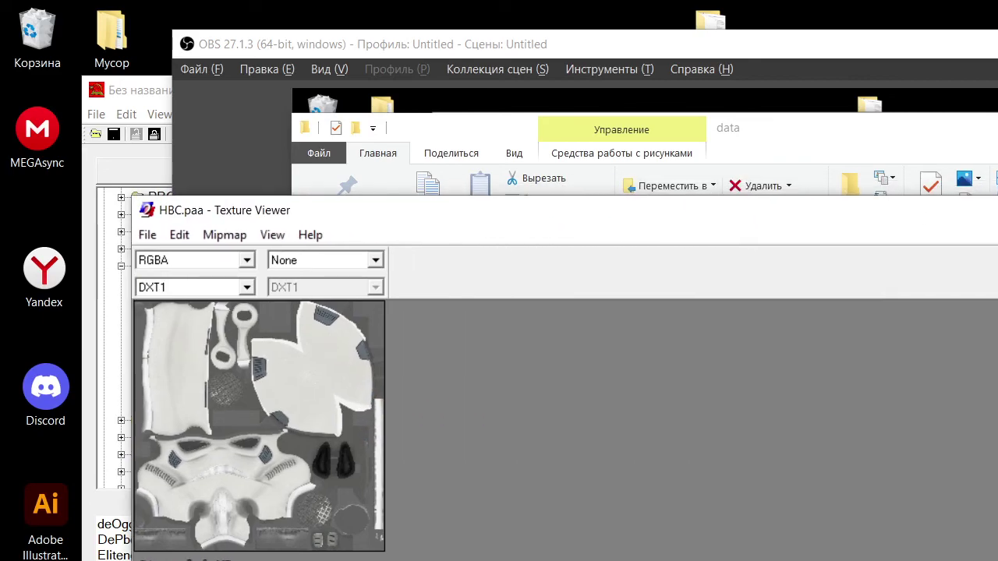
Return to the Helmet folder, switch to Object Builder and select the entire helmet mesh of HelmetST.p3d
{"action": "key", "text": "alt+F4"}
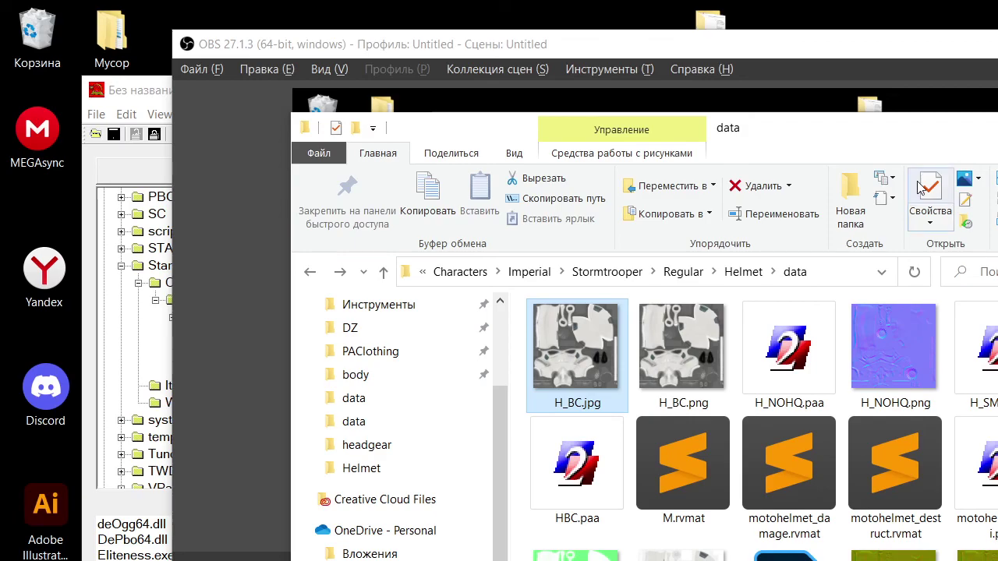
{"action": "left_click", "coordinate": [742, 271]}
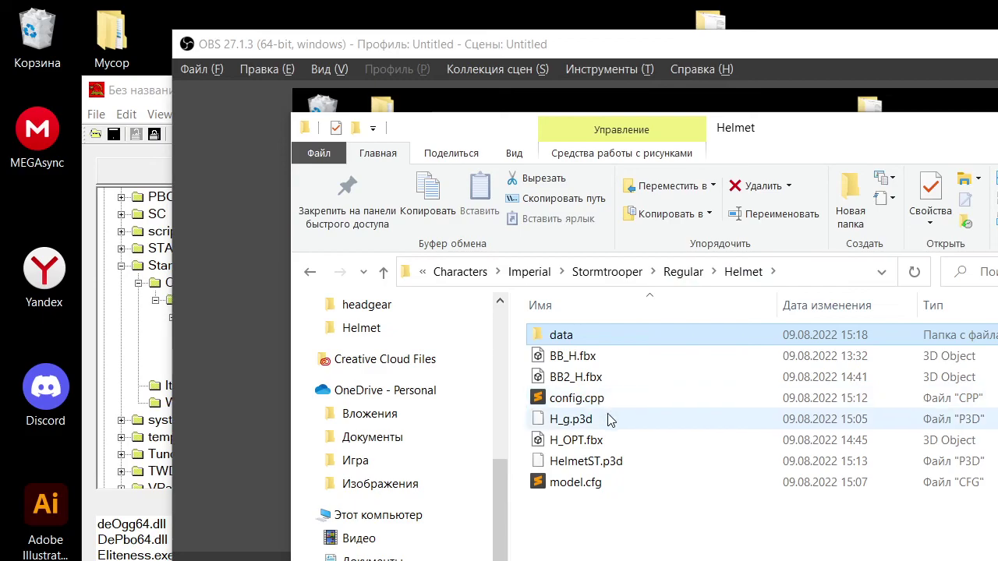
{"action": "key", "text": "alt+Tab"}
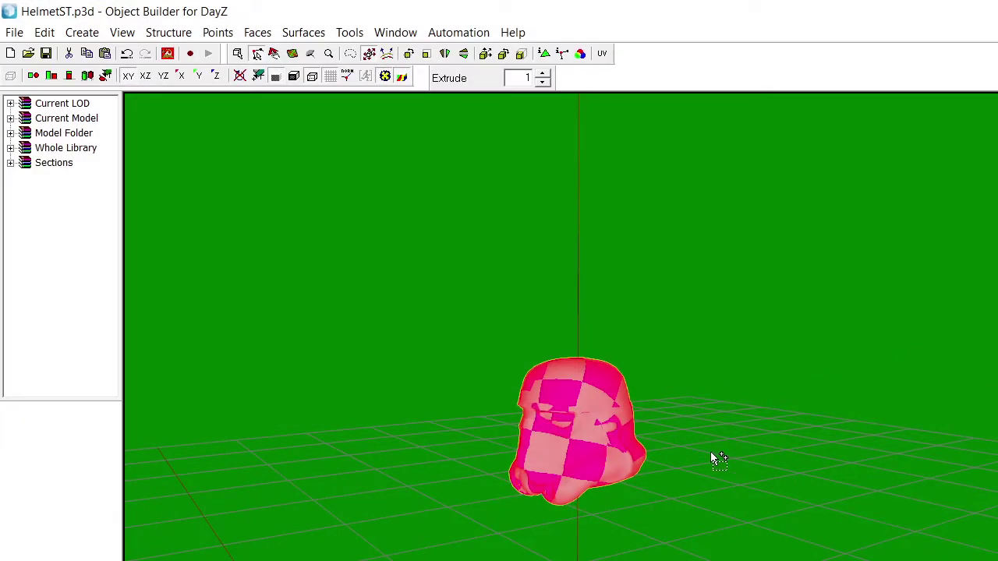
{"action": "key", "text": "Delete"}
{"action": "scroll", "coordinate": [654, 444], "scroll_direction": "down", "scroll_amount": 3}
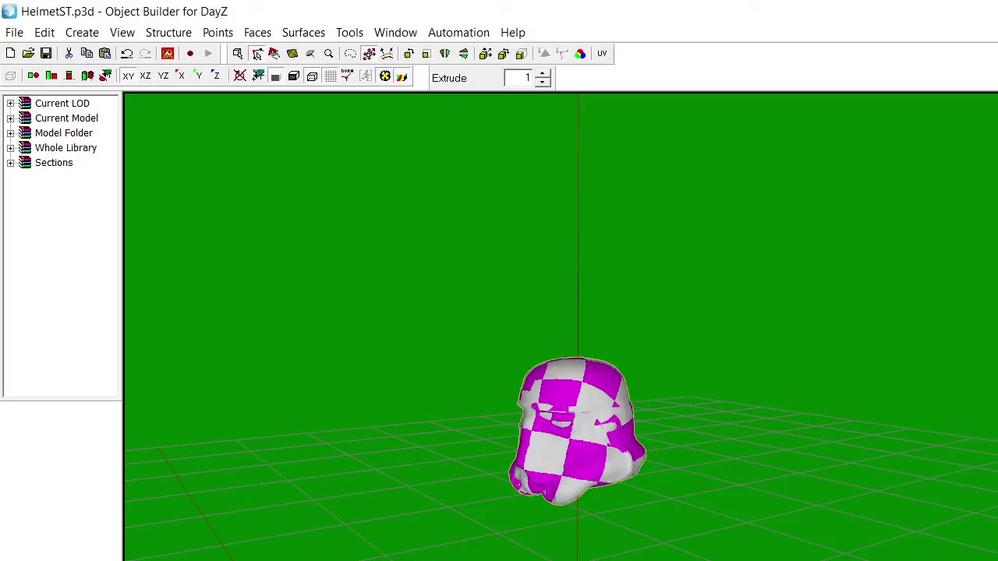
{"action": "key", "text": "ctrl+a"}
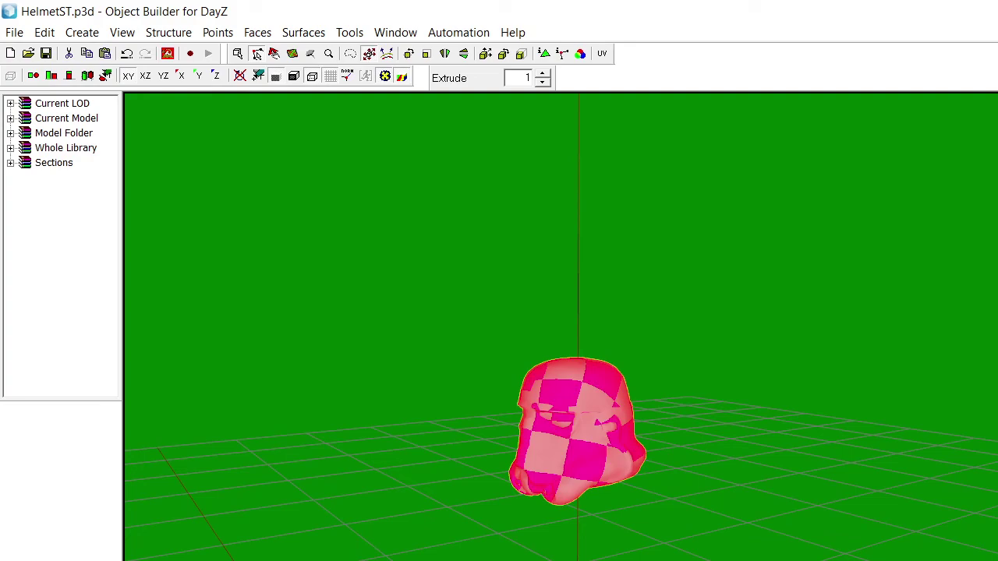
{"action": "key", "text": "o"}
{"action": "key", "text": "alt+Tab"}
{"action": "left_click_drag", "start_coordinate": [898, 526], "coordinate": [887, 551]}
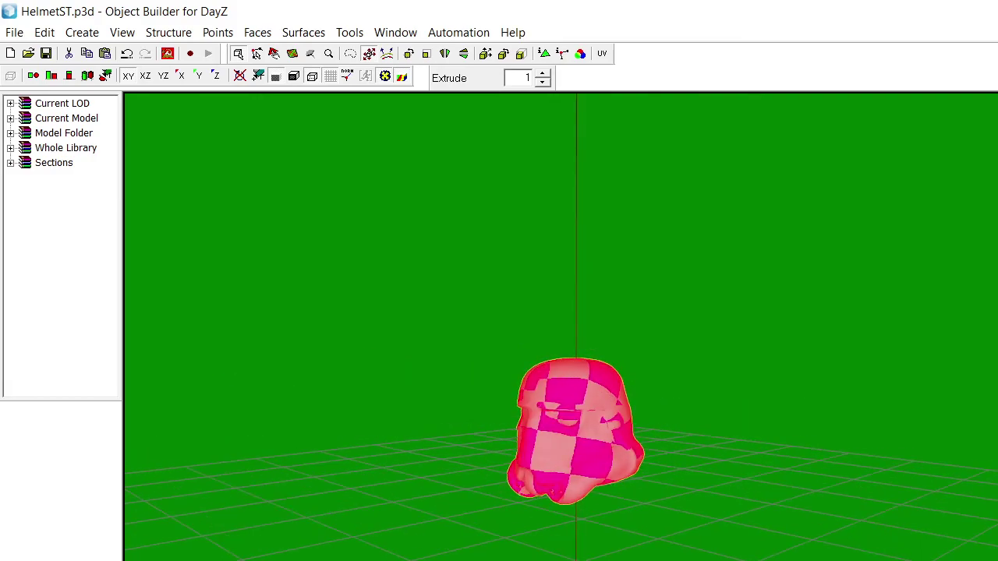
In the Helmet folder's model.cfg, set the first sections entry of class HelmetST to "object_NNN1" and save
{"action": "key", "text": "alt+Tab"}
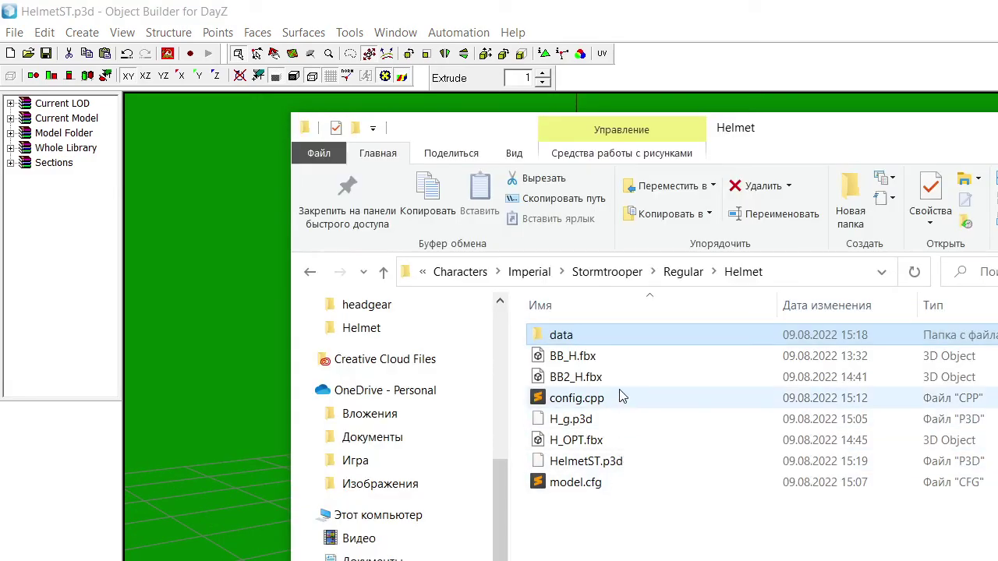
{"action": "double_click", "coordinate": [570, 481]}
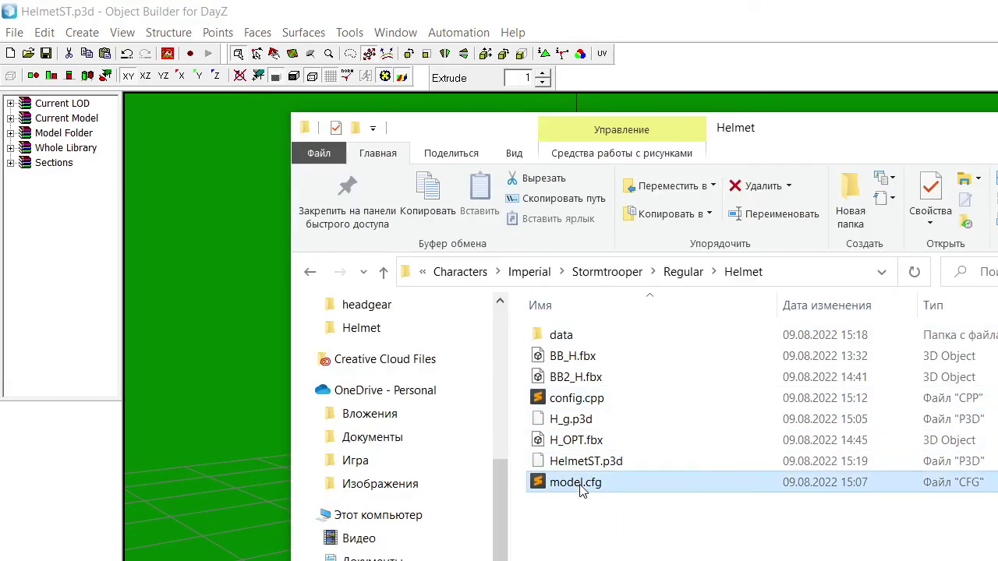
{"action": "scroll", "coordinate": [116, 165], "scroll_direction": "up", "scroll_amount": 5}
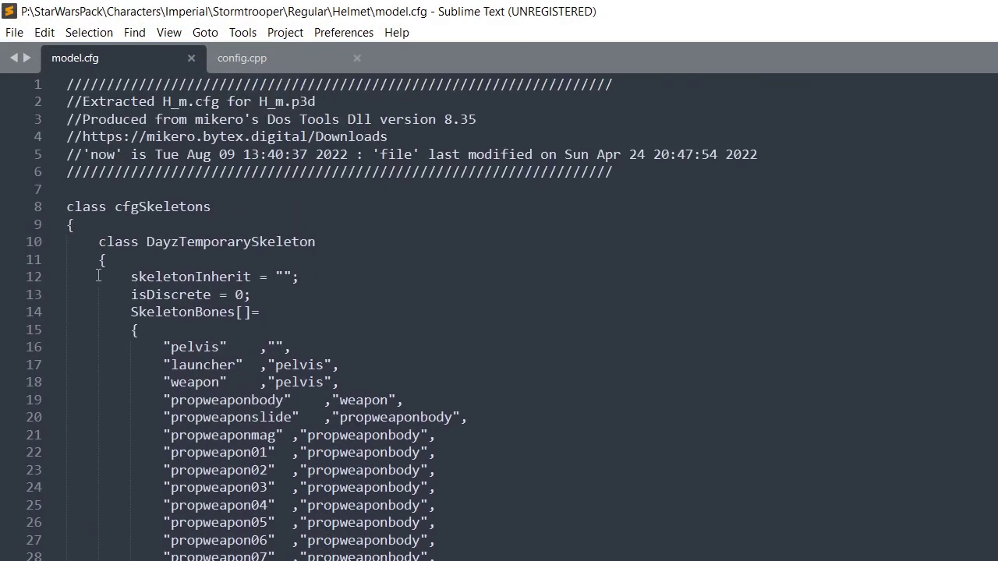
{"action": "left_click", "coordinate": [53, 330]}
{"action": "scroll", "coordinate": [132, 390], "scroll_direction": "down", "scroll_amount": 2}
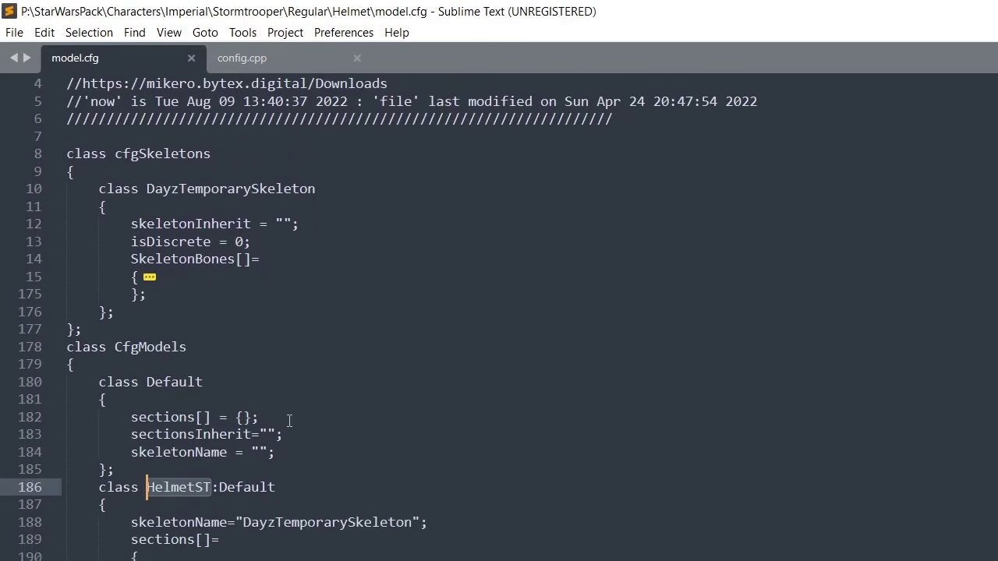
{"action": "double_click", "coordinate": [206, 524]}
{"action": "type", "text": "object_NNN1"}
{"action": "key", "text": "ctrl+s"}
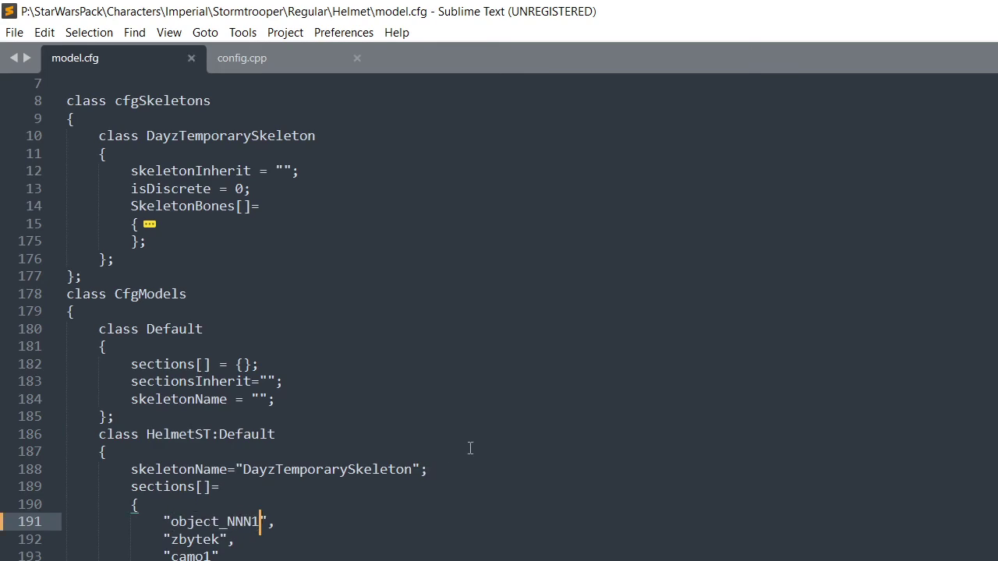
{"action": "left_click", "coordinate": [997, 11]}
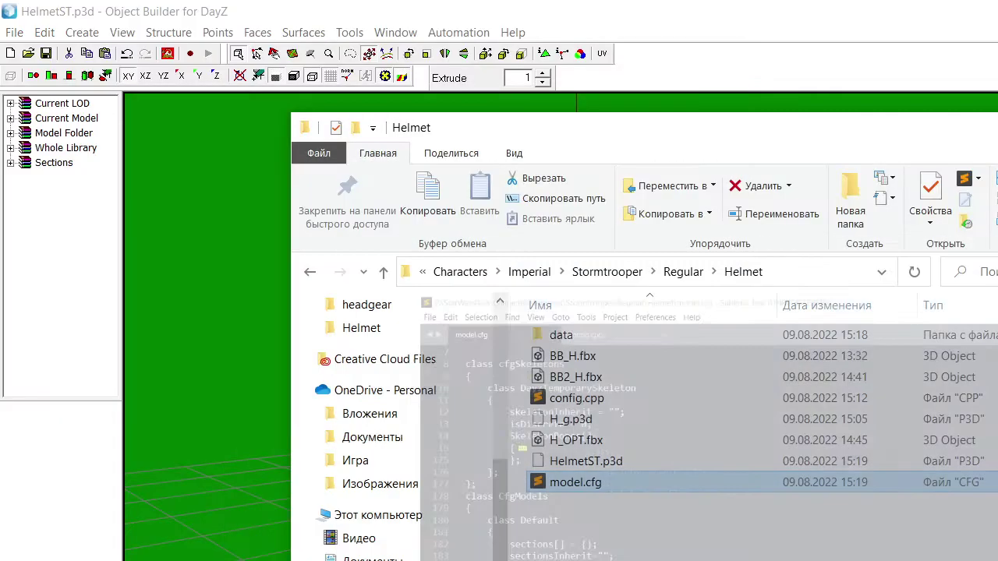
In the helmet's config.cpp, set the hiddenSelections entry of the base colour class to "object_NNN1"
{"action": "double_click", "coordinate": [629, 399]}
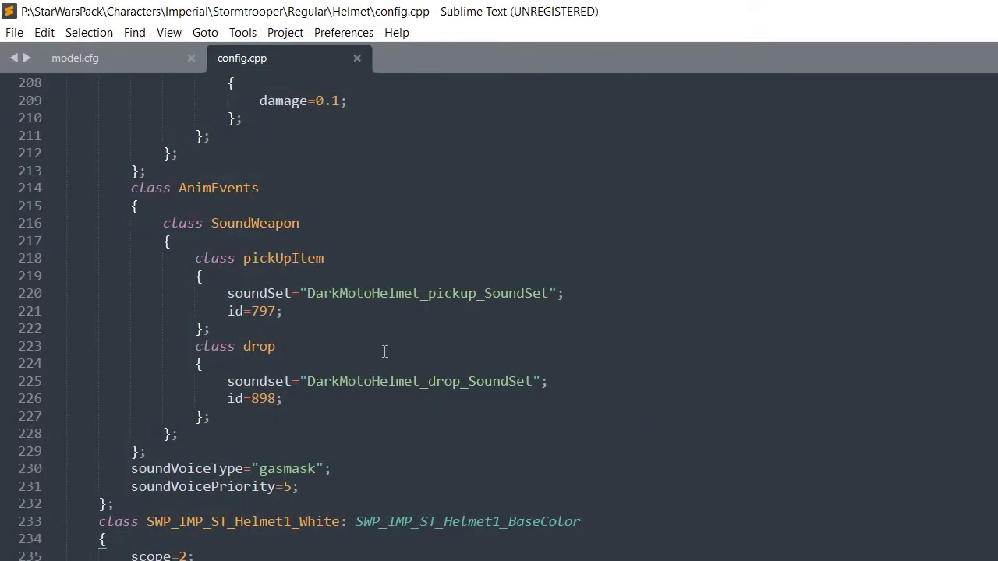
{"action": "scroll", "coordinate": [384, 352], "scroll_direction": "up", "scroll_amount": 6}
{"action": "scroll", "coordinate": [351, 481], "scroll_direction": "up", "scroll_amount": 20}
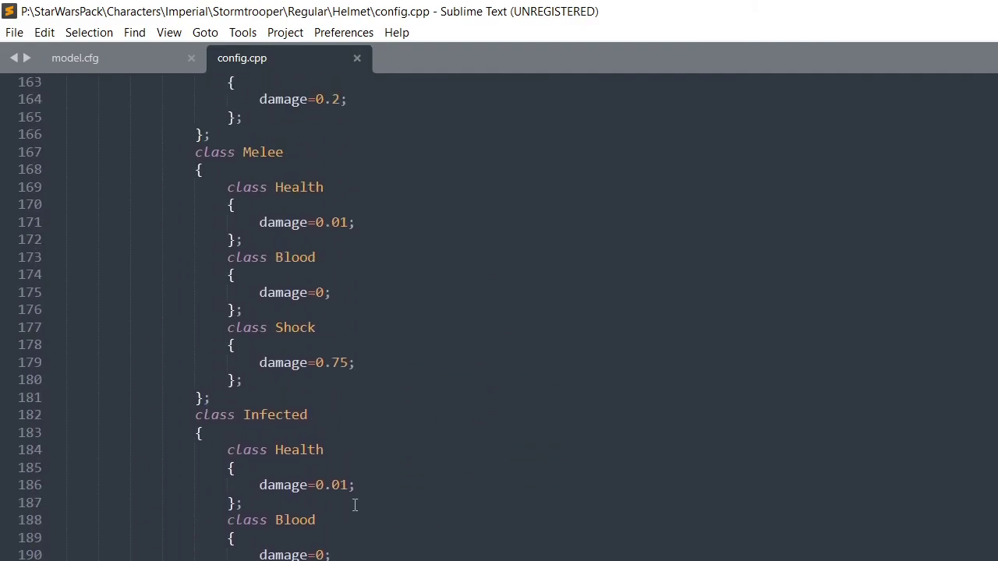
{"action": "scroll", "coordinate": [352, 482], "scroll_direction": "up", "scroll_amount": 10}
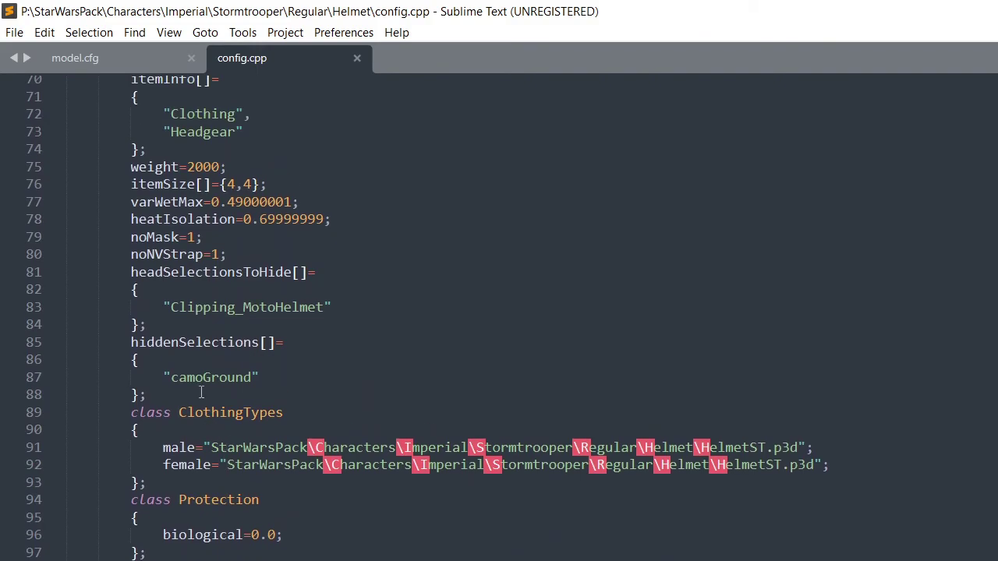
{"action": "scroll", "coordinate": [200, 392], "scroll_direction": "up", "scroll_amount": 1}
{"action": "double_click", "coordinate": [204, 428]}
{"action": "type", "text": "object_NNN1"}
{"action": "key", "text": "ctrl+a"}
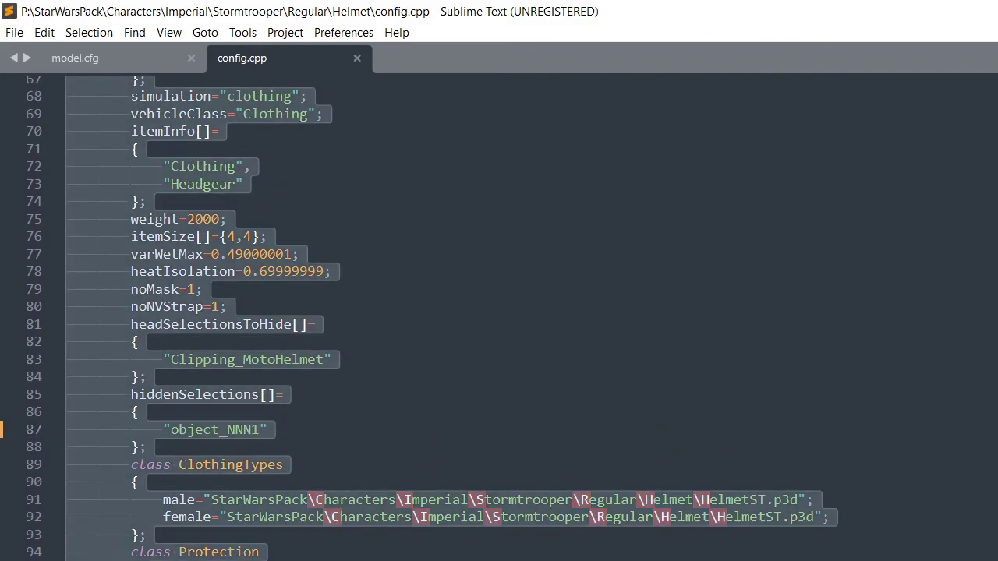
Switch to the running DayZ game and examine the stormtrooper helmet on the character in the inventory
{"action": "key", "text": "alt+Tab"}
{"action": "key", "text": "alt+Tab"}
{"action": "key", "text": "Return"}
{"action": "key", "text": "alt+Tab"}
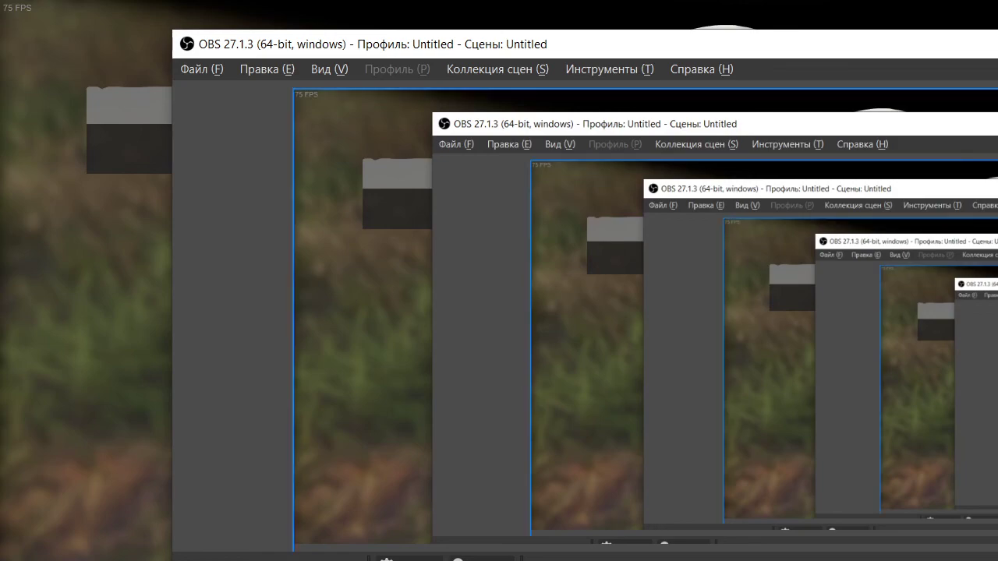
{"action": "key", "text": "alt+Tab"}
{"action": "key", "text": "alt+Tab"}
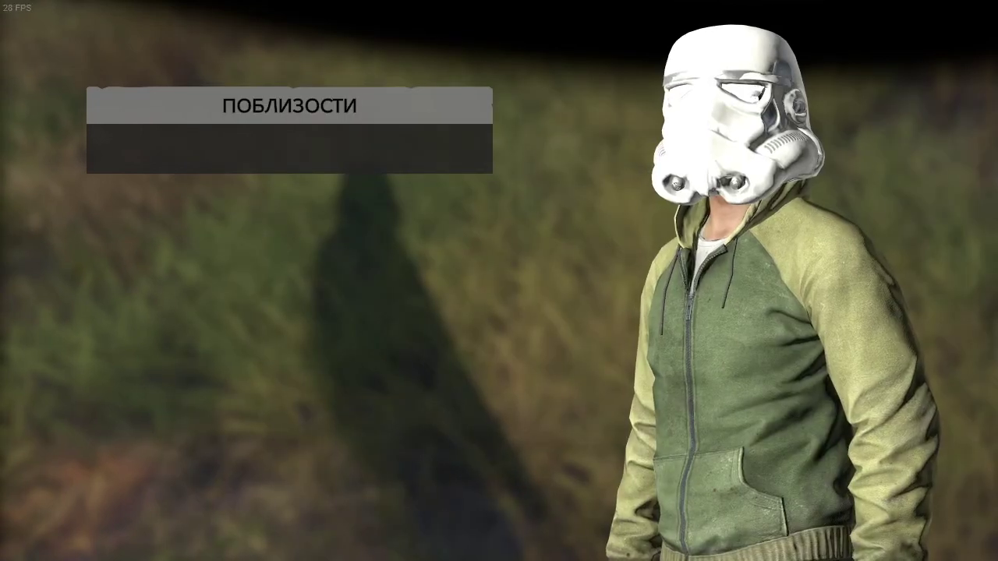
{"action": "key", "text": "alt+Tab"}
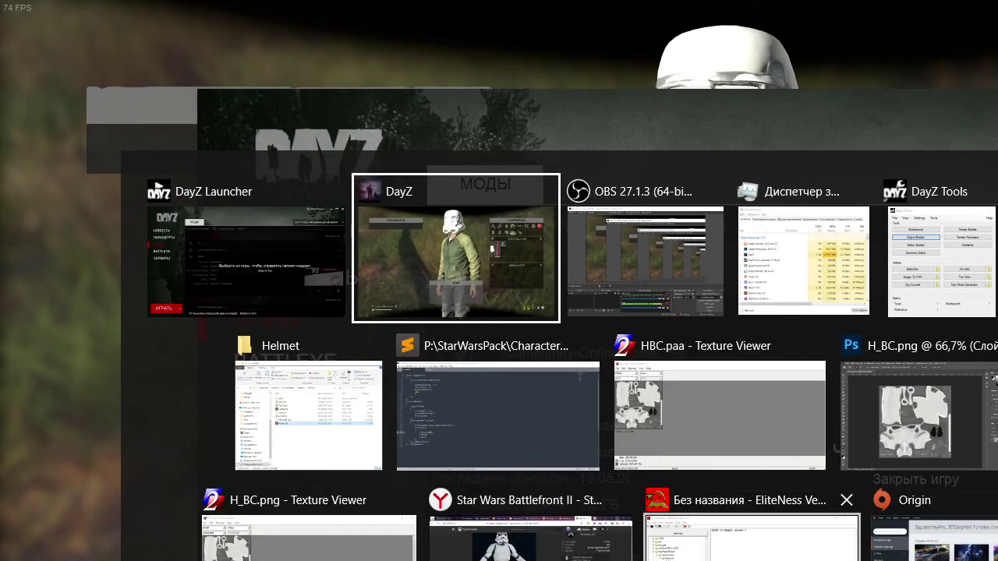
Switch to Sublime Text and review the sections entry of class HelmetST in model.cfg
{"action": "left_click", "coordinate": [556, 414]}
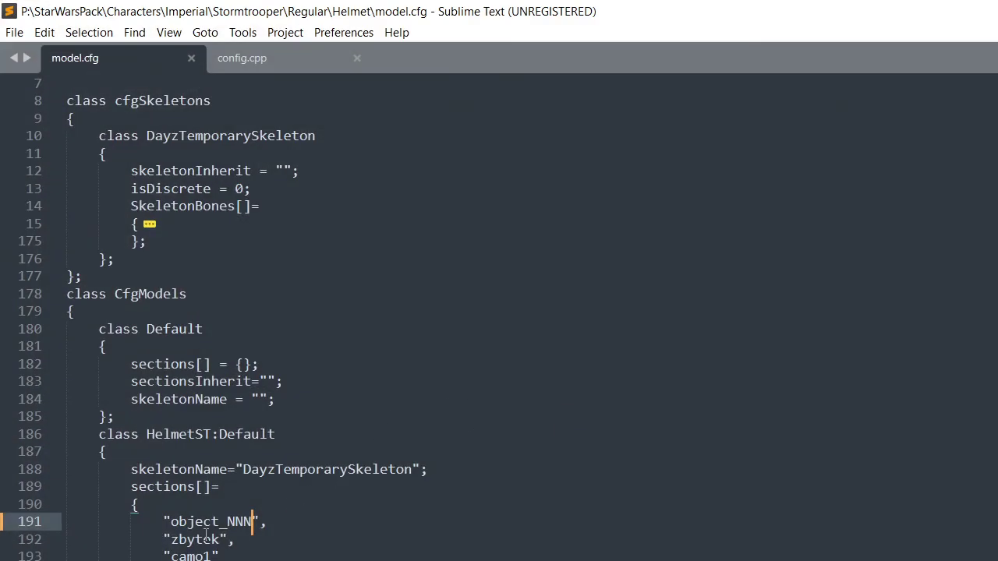
{"action": "left_click_drag", "start_coordinate": [165, 521], "coordinate": [259, 521]}
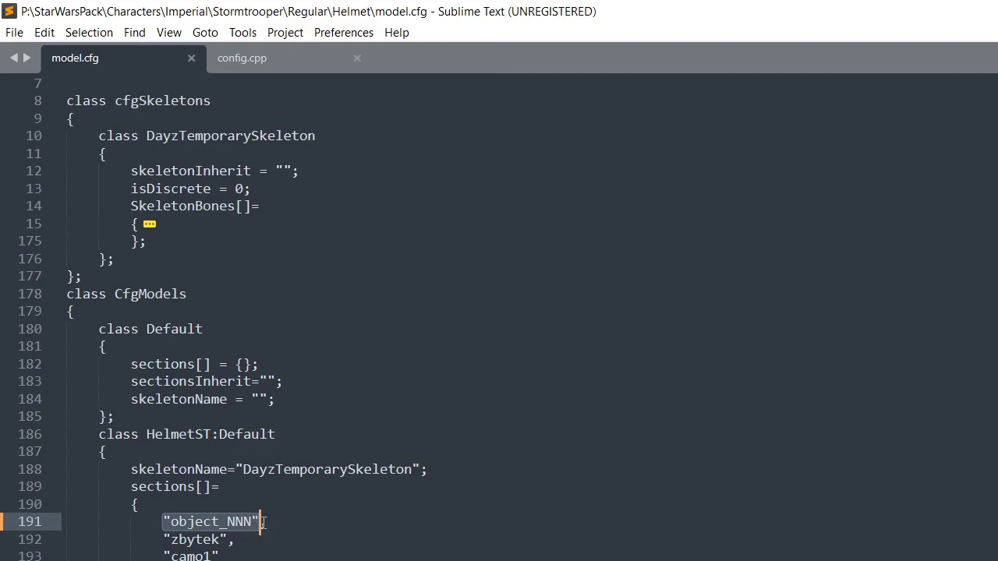
{"action": "left_click", "coordinate": [499, 429]}
{"action": "scroll", "coordinate": [501, 419], "scroll_direction": "up", "scroll_amount": 2}
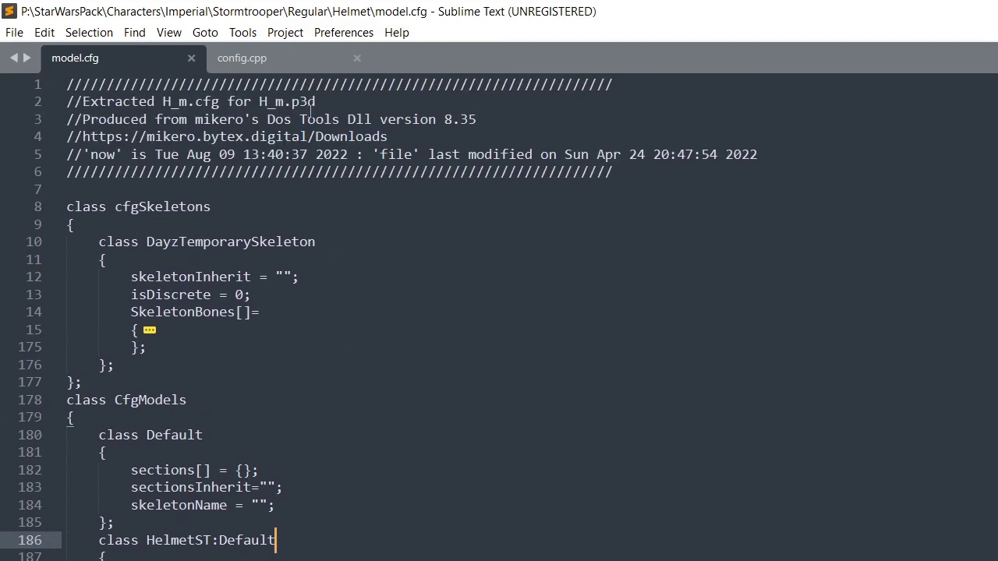
Review the hiddenSelections entry in config.cpp and the texture and material paths of SWP_IMP_ST_Helmet1_White
{"action": "left_click", "coordinate": [284, 57]}
{"action": "scroll", "coordinate": [365, 306], "scroll_direction": "down", "scroll_amount": 3}
{"action": "left_click", "coordinate": [382, 442]}
{"action": "scroll", "coordinate": [381, 441], "scroll_direction": "up", "scroll_amount": 10}
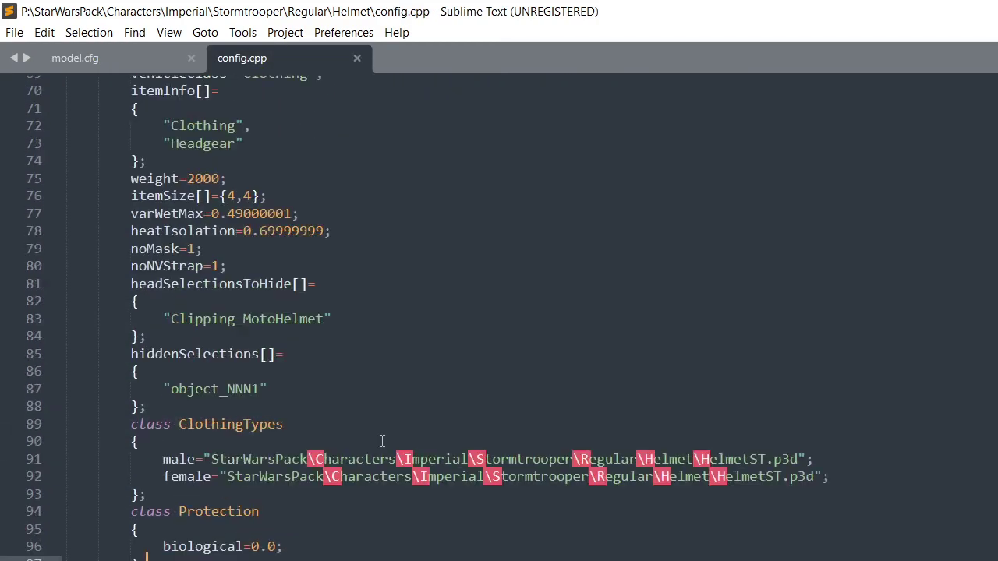
{"action": "left_click", "coordinate": [51, 289]}
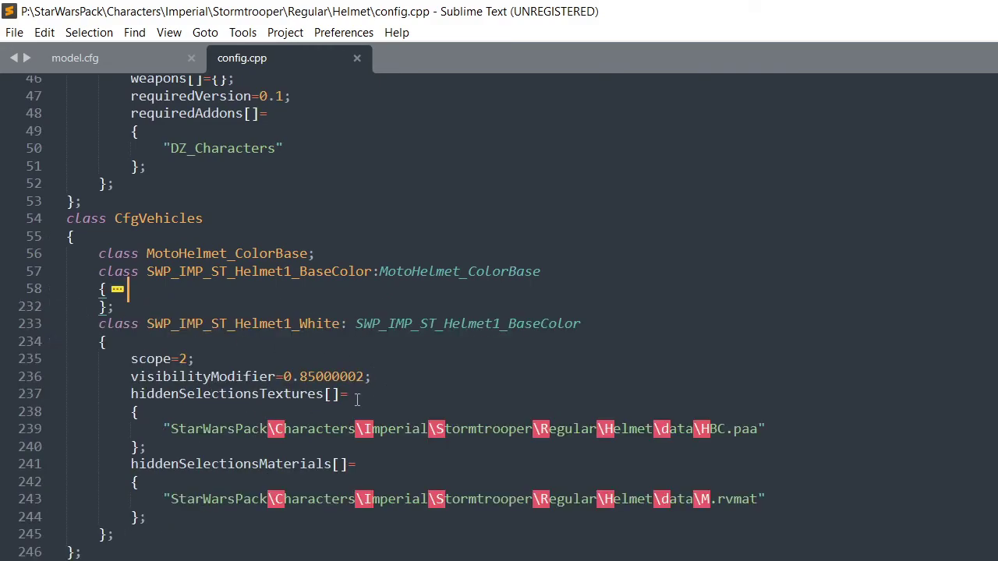
{"action": "left_click_drag", "start_coordinate": [777, 500], "coordinate": [131, 394]}
{"action": "left_click", "coordinate": [854, 552]}
Switch to Object Builder and check the texture and material assigned in the face properties of the helmet
{"action": "key", "text": "alt+Tab"}
{"action": "left_click", "coordinate": [543, 54]}
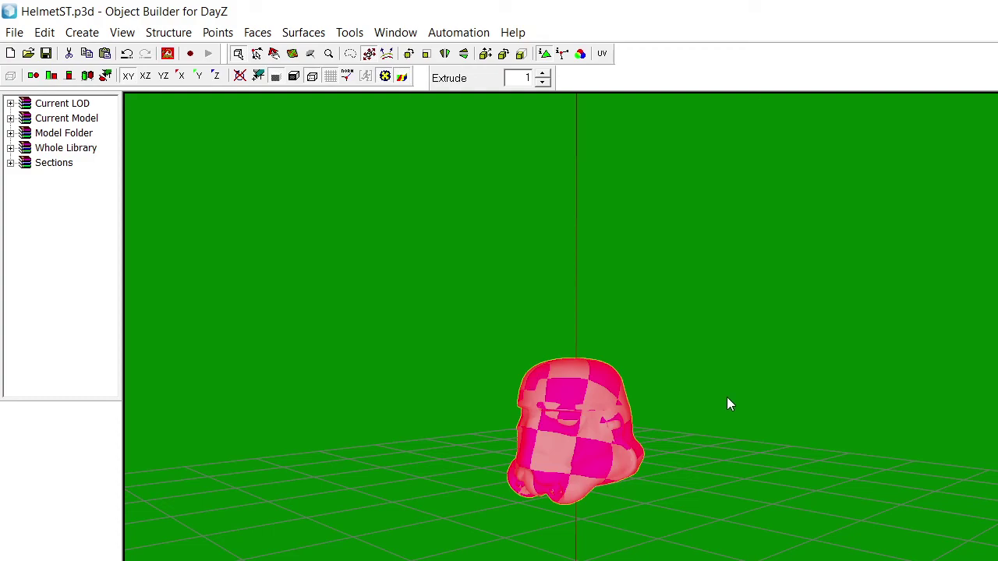
{"action": "key", "text": "e"}
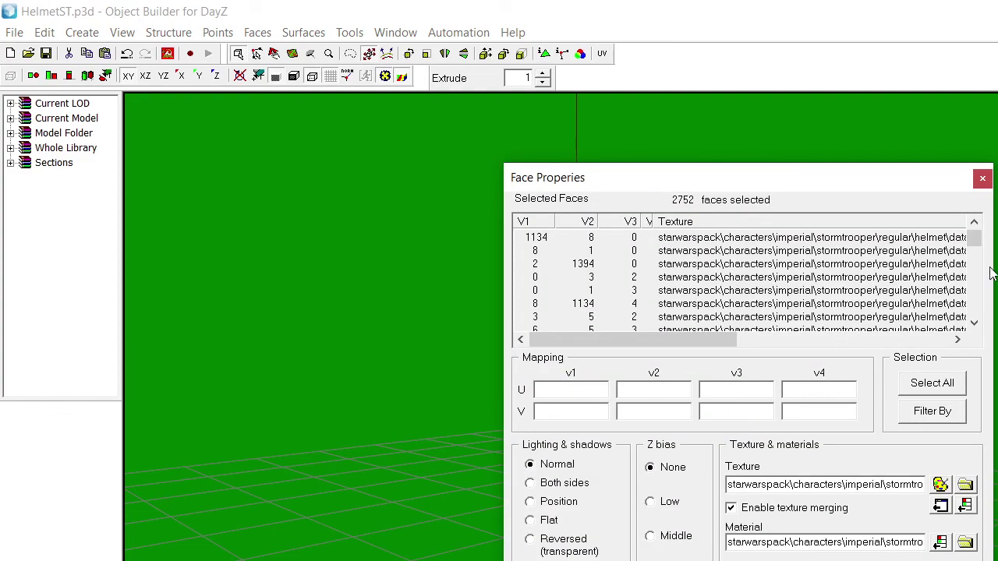
{"action": "left_click", "coordinate": [975, 179]}
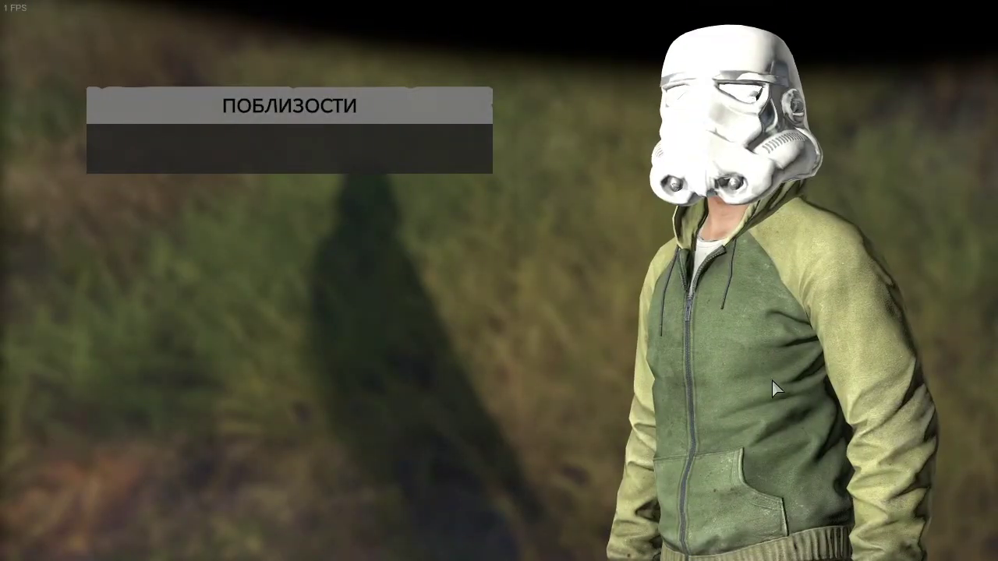
Examine the helmet in DayZ by turning the character in the inventory and viewing it in the game world
{"action": "left_click_drag", "start_coordinate": [774, 390], "coordinate": [749, 404]}
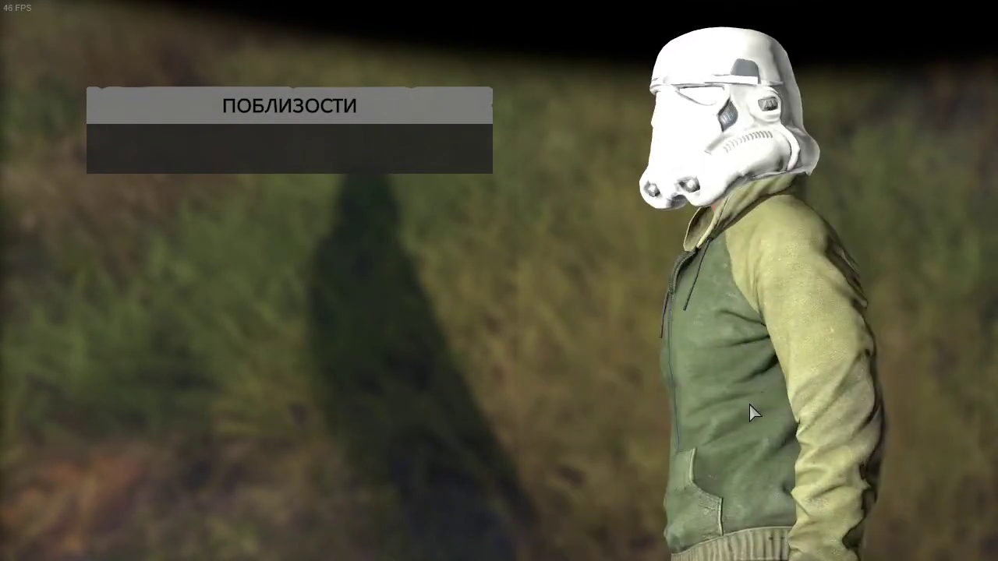
{"action": "key", "text": "Tab"}
{"action": "key", "text": "KP_Enter"}
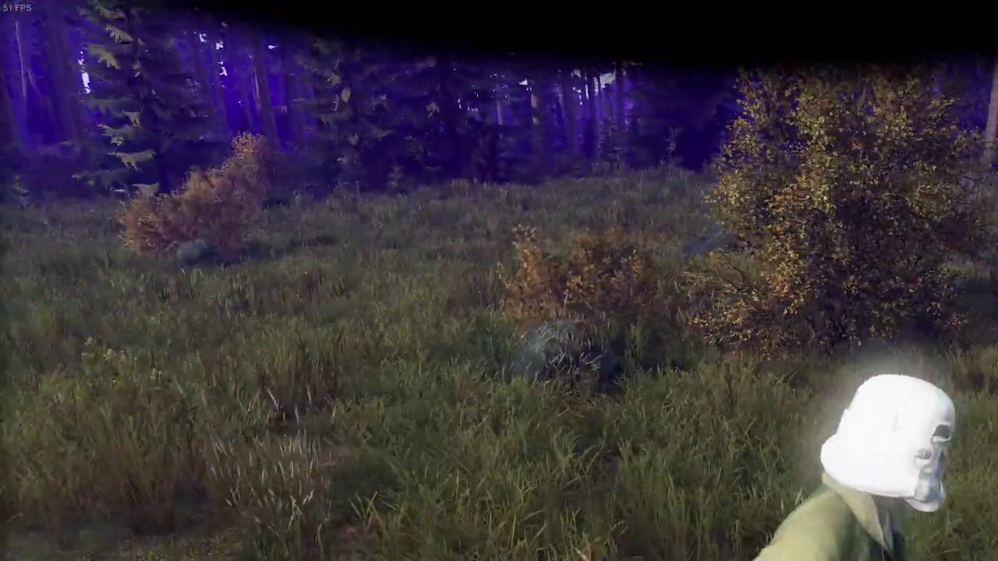
{"action": "key", "text": "Tab"}
{"action": "left_click_drag", "start_coordinate": [713, 328], "coordinate": [838, 388]}
Switch to the helmet's data folder and view H_SMDI.paa in Texture Viewer
{"action": "key", "text": "alt+Tab"}
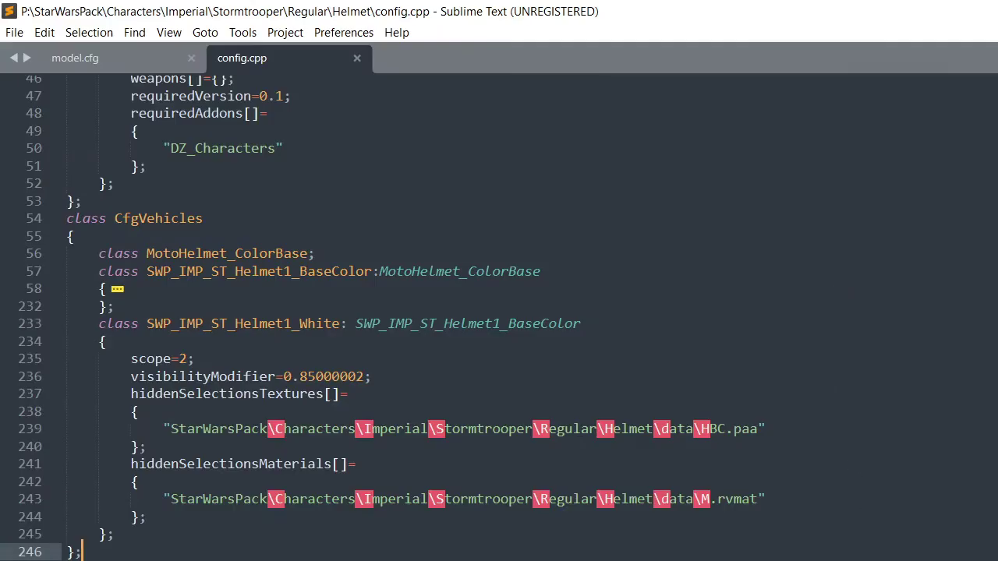
{"action": "key", "text": "alt+Tab"}
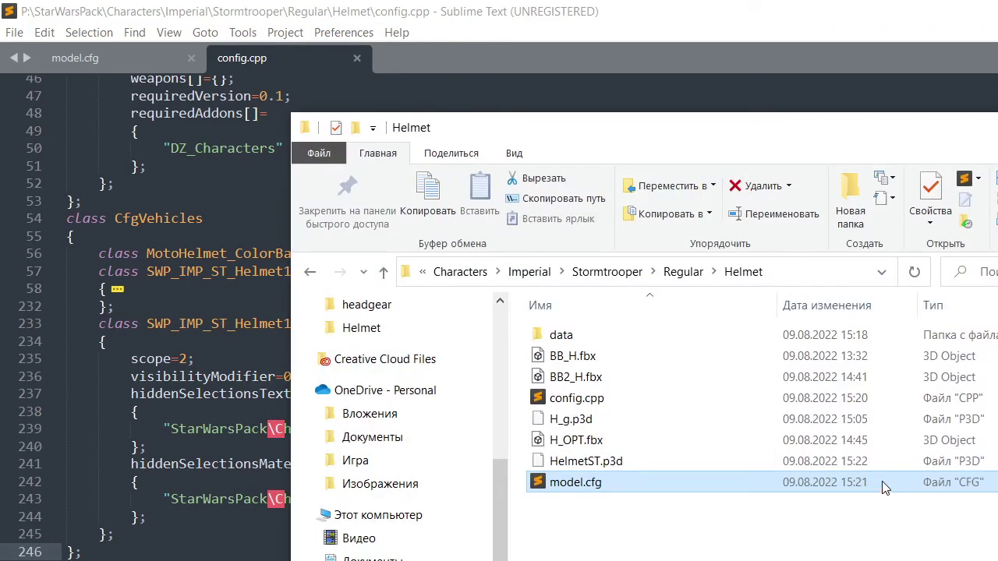
{"action": "double_click", "coordinate": [626, 337]}
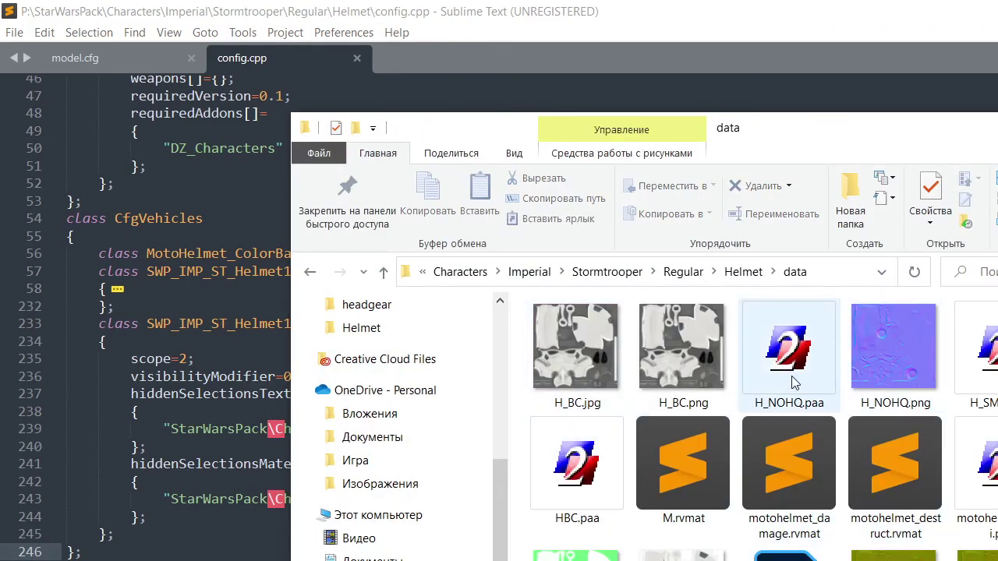
{"action": "double_click", "coordinate": [974, 351]}
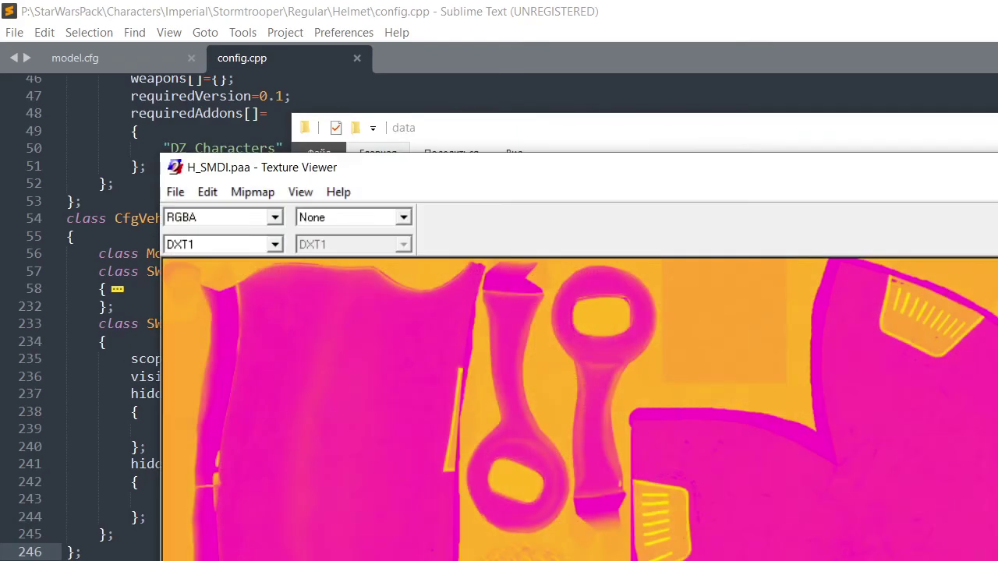
{"action": "scroll", "coordinate": [424, 331], "scroll_direction": "down", "scroll_amount": 2}
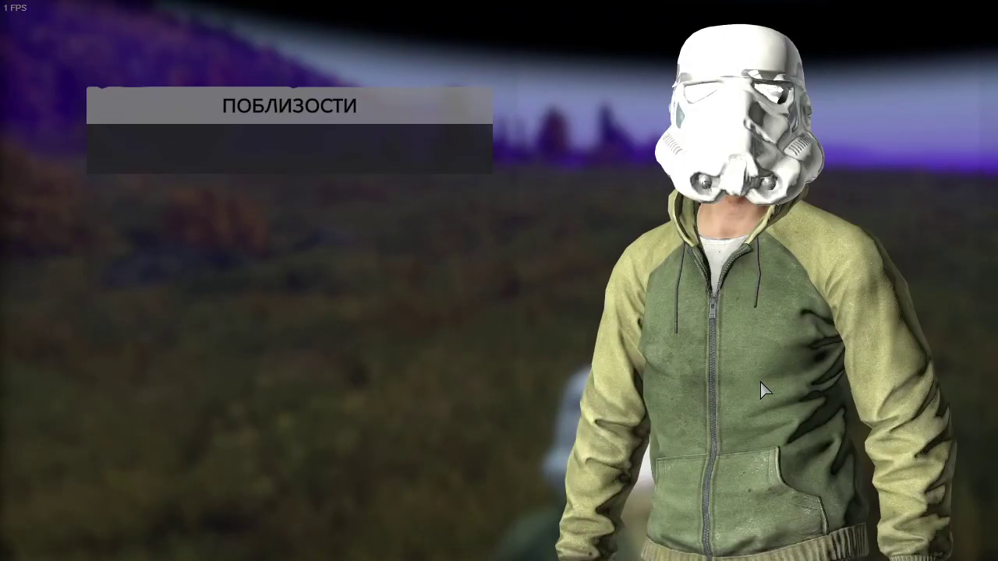
Turn the character in the DayZ inventory and view the helmet close up
{"action": "left_click_drag", "start_coordinate": [715, 134], "coordinate": [761, 128]}
{"action": "scroll", "coordinate": [809, 109], "scroll_direction": "up", "scroll_amount": 4}
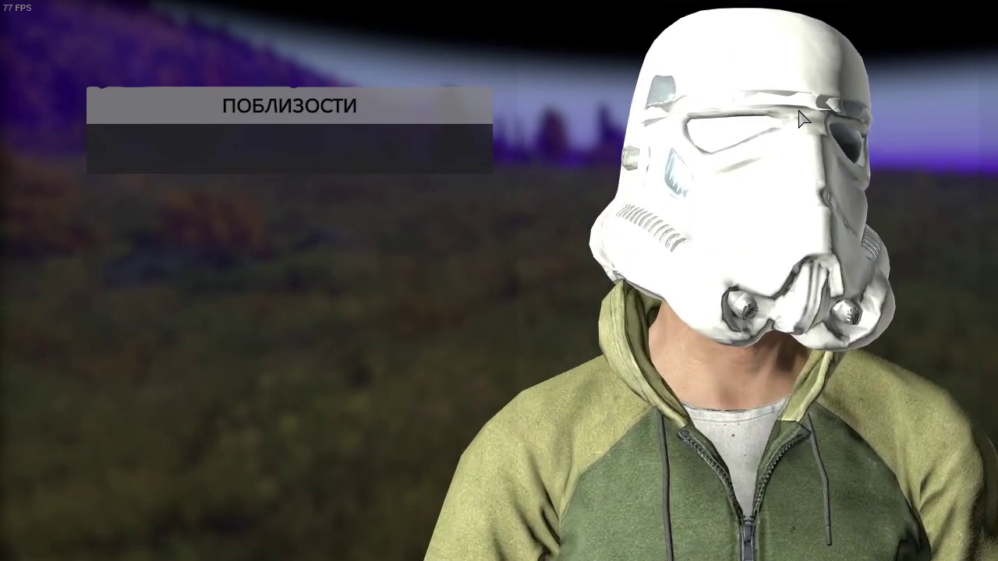
Zoom in on the helmet in the DayZ inventory and turn the character to inspect its side
{"action": "scroll", "coordinate": [748, 304], "scroll_direction": "up", "scroll_amount": 3}
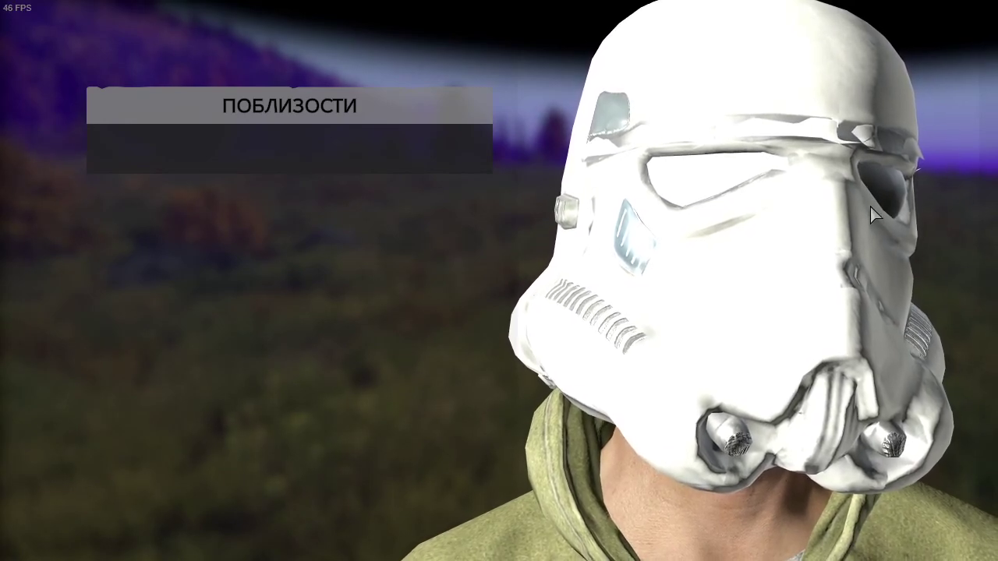
{"action": "left_click_drag", "start_coordinate": [862, 238], "coordinate": [804, 238]}
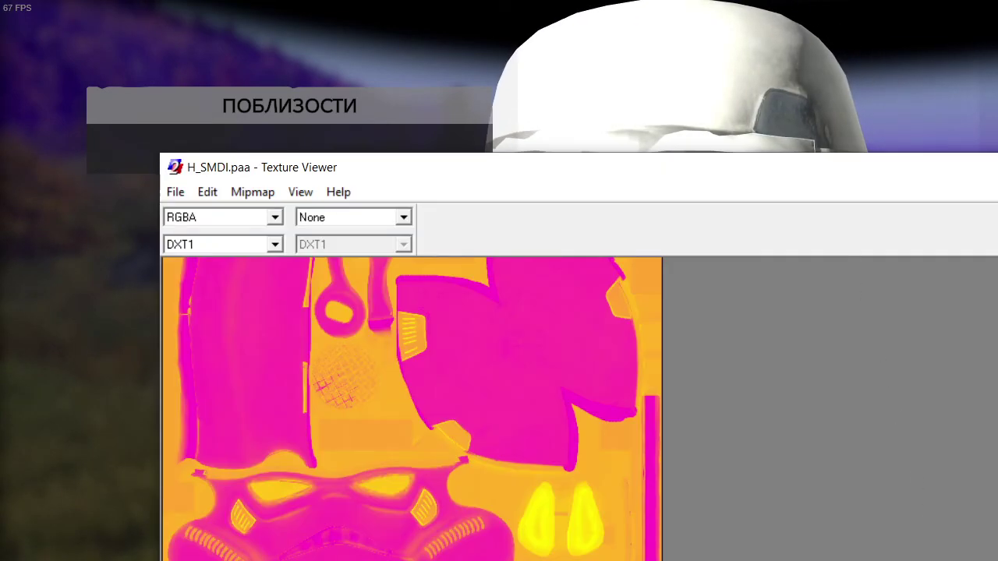
Open Task Manager and end the DayZ task
{"action": "key", "text": "ctrl+shift+Escape"}
{"action": "left_click", "coordinate": [243, 237]}
{"action": "left_click", "coordinate": [708, 515]}
Open T_D_Assault_Orig_01_Helmet_CS.psd from the helmet's data folder in Photoshop, accepting the default for the missing embedded profile
{"action": "left_click", "coordinate": [685, 559]}
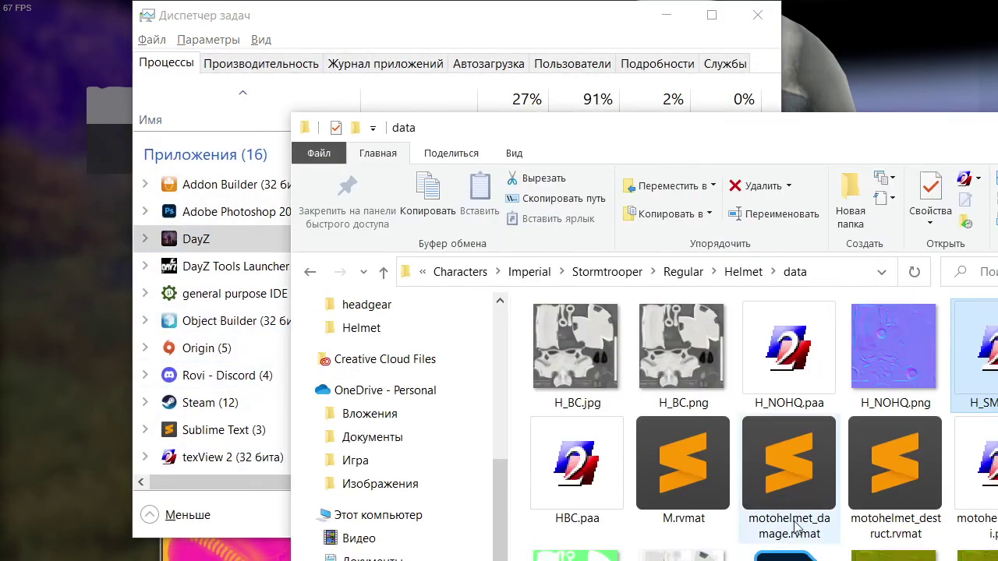
{"action": "double_click", "coordinate": [683, 347]}
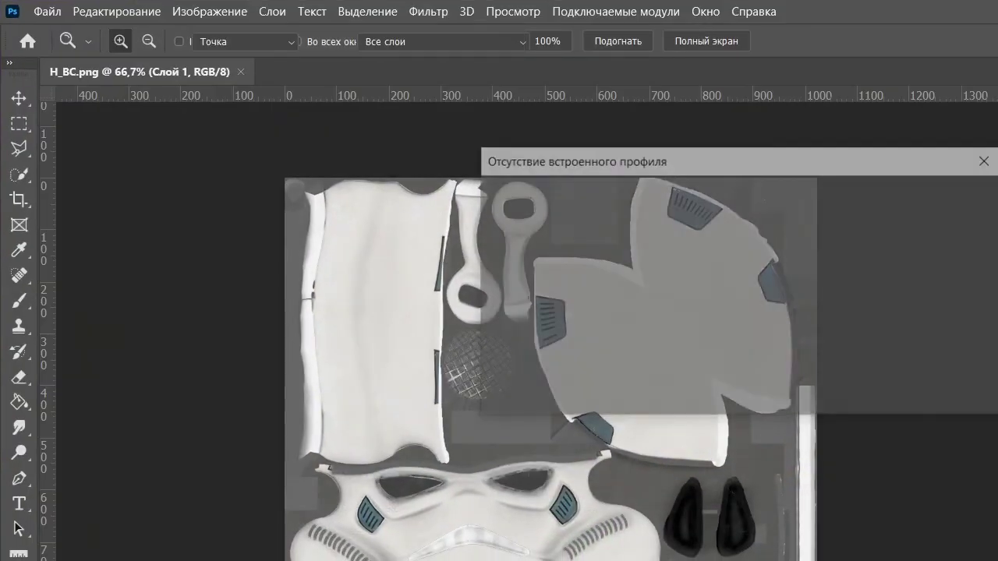
{"action": "key", "text": "Return"}
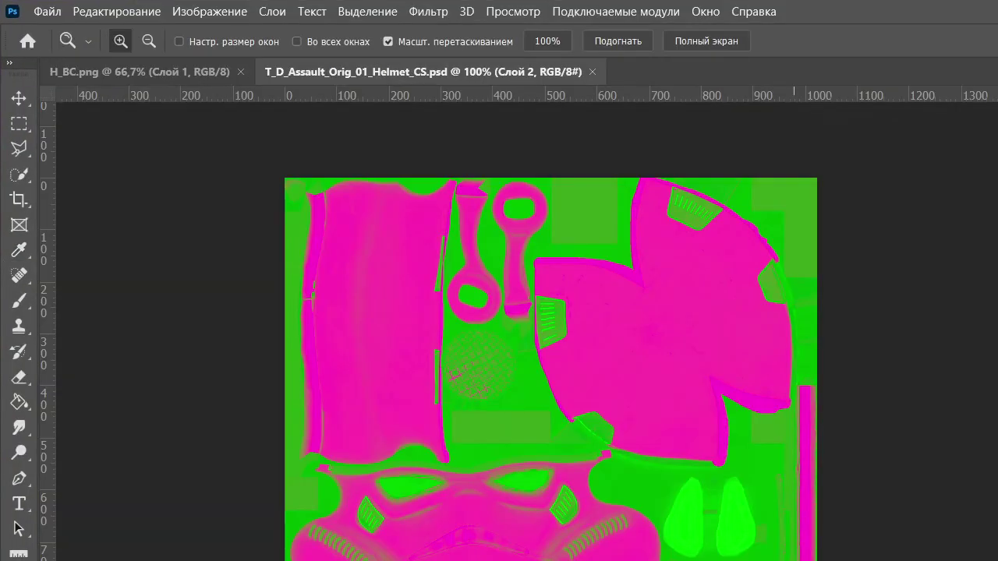
Invert the blue channel and the green channel of the helmet's PSD, returning to the composite RGB view
{"action": "key", "text": "ctrl+5"}
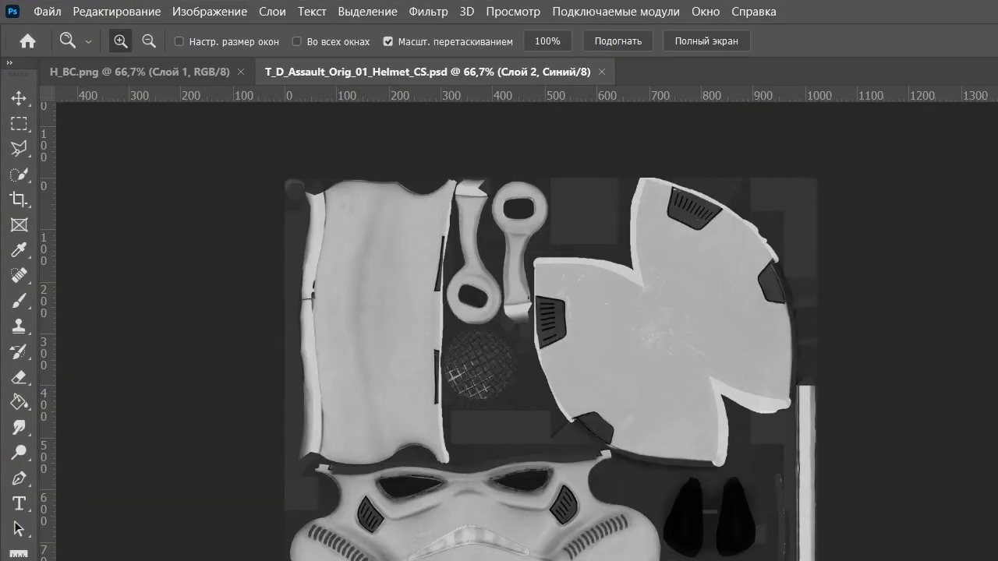
{"action": "key", "text": "ctrl+i"}
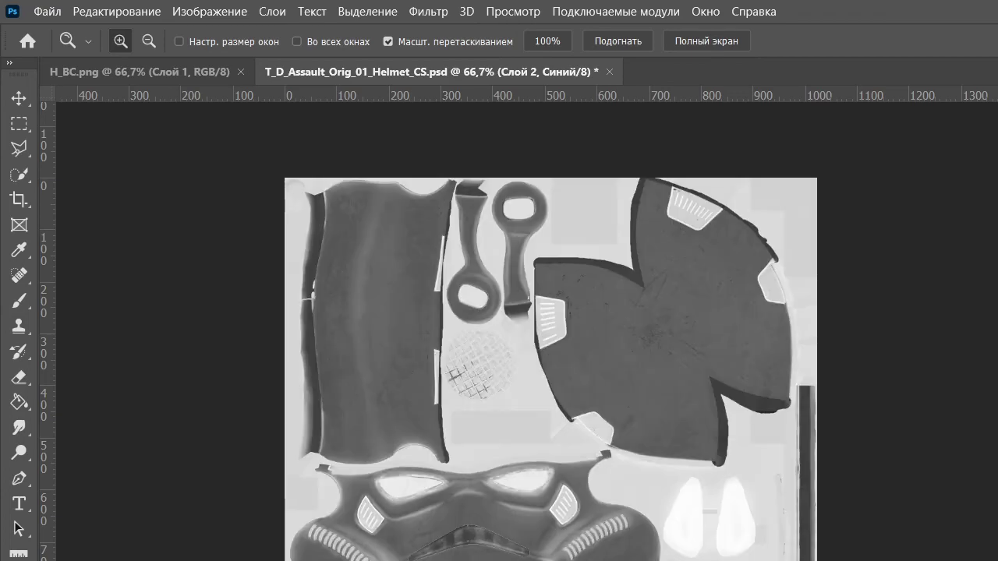
{"action": "key", "text": "ctrl+2"}
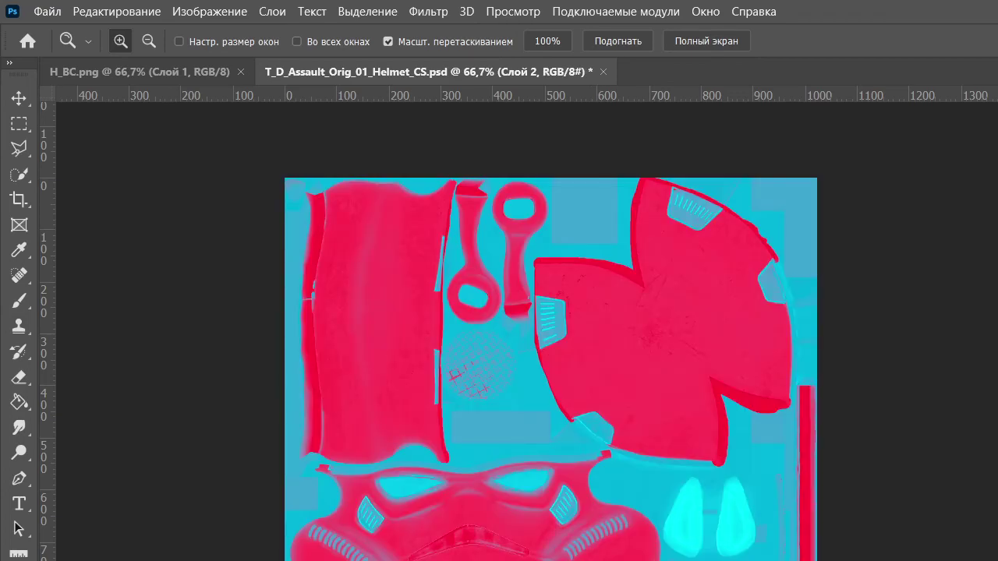
{"action": "key", "text": "ctrl+4"}
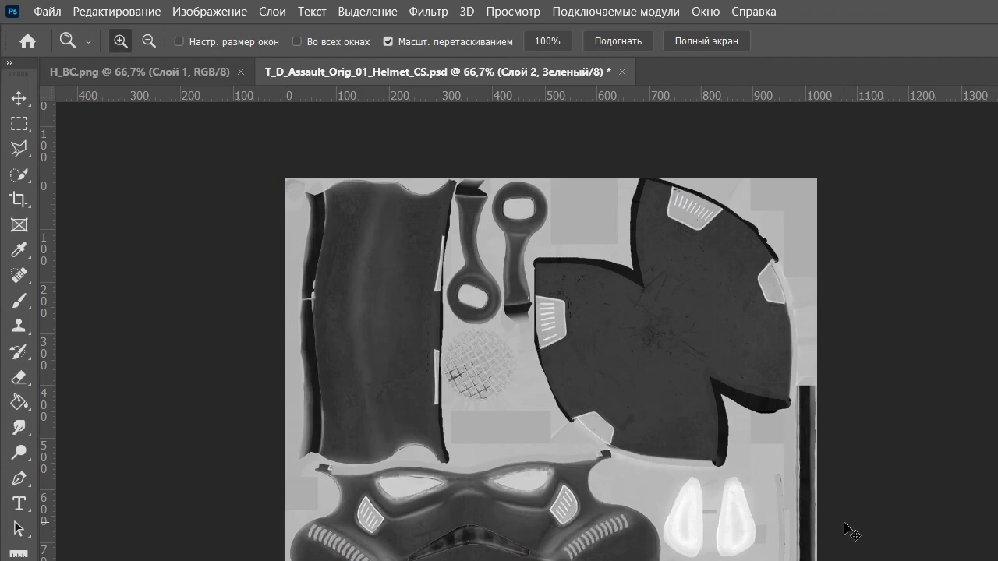
{"action": "key", "text": "ctrl+i"}
{"action": "key", "text": "ctrl+2"}
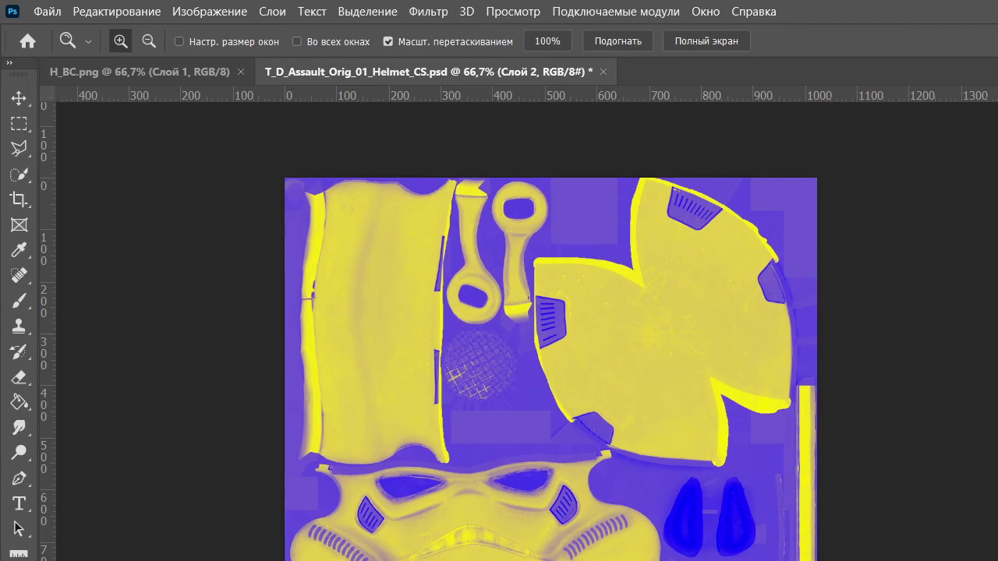
Save a copy of the image as a PNG named SMDI_1 in the helmet's data folder, accepting the PNG options
{"action": "left_click", "coordinate": [47, 10]}
{"action": "left_click", "coordinate": [146, 237]}
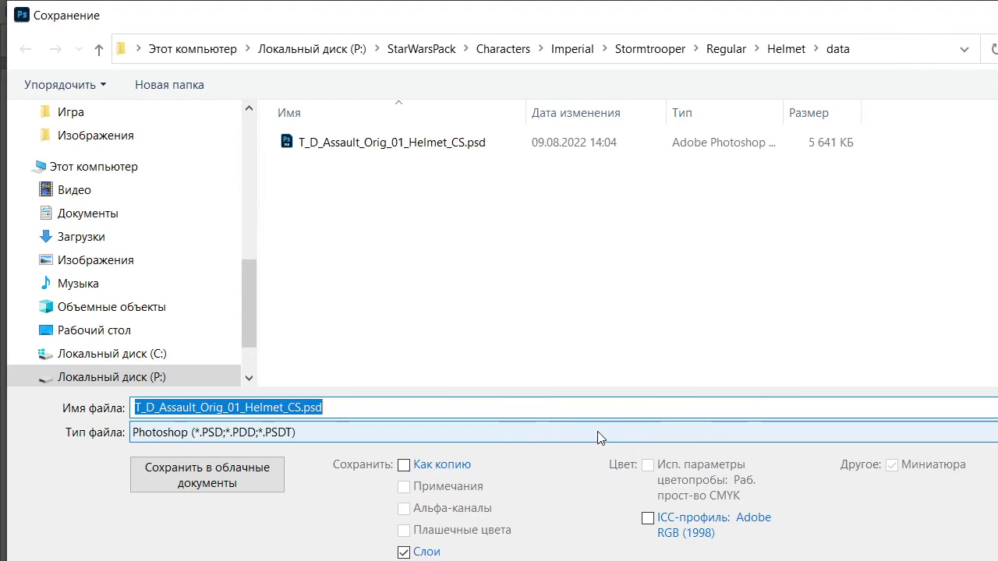
{"action": "left_click", "coordinate": [608, 431]}
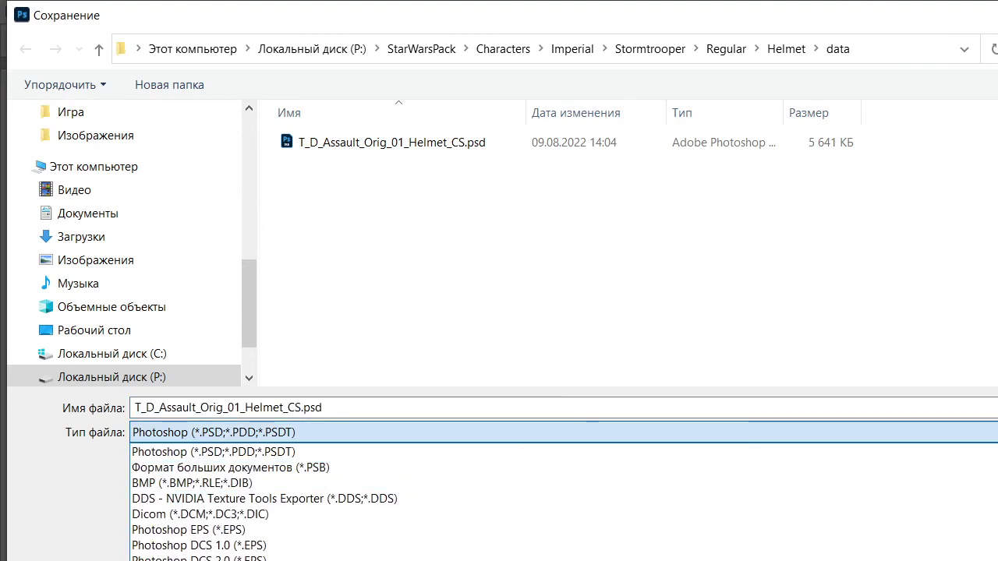
{"action": "left_click", "coordinate": [304, 560]}
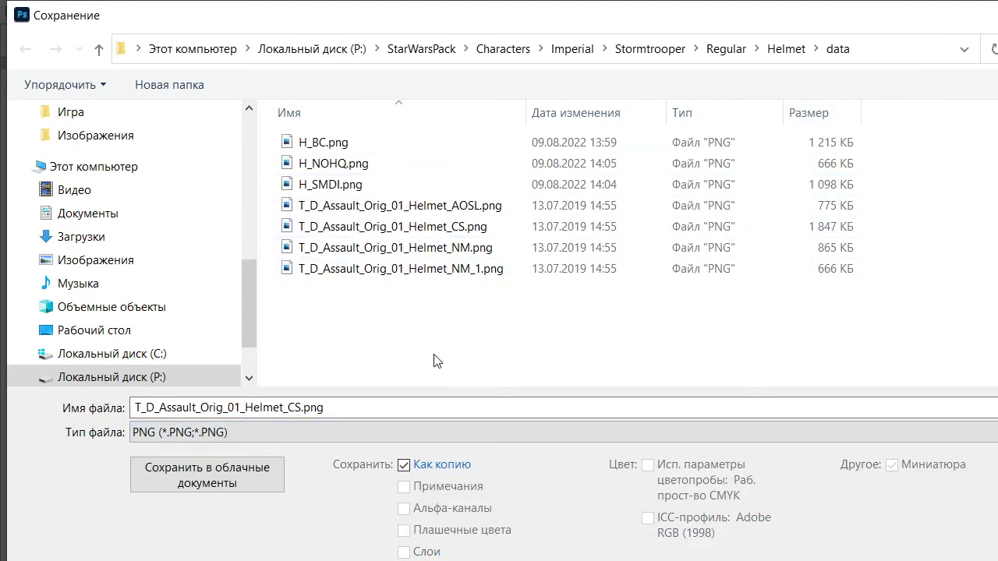
{"action": "double_click", "coordinate": [302, 408]}
{"action": "type", "text": "SMD"}
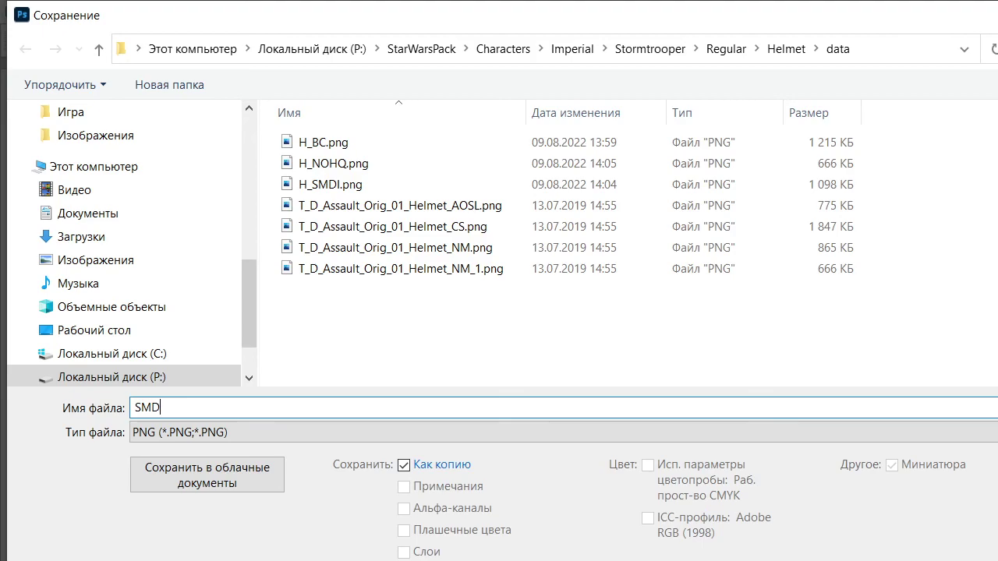
{"action": "type", "text": "I_`1"}
{"action": "key", "text": "BackSpace"}
{"action": "type", "text": "1"}
{"action": "key", "text": "Return"}
{"action": "left_click", "coordinate": [939, 236]}
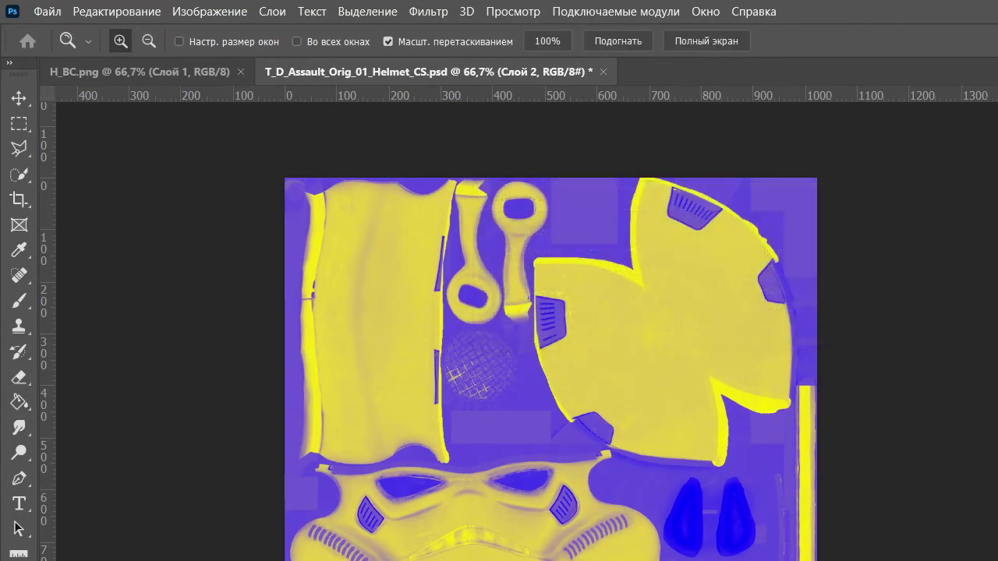
Load SMDI_1.png from the data folder into Texture Viewer and save it as SMDI_1.paa
{"action": "key", "text": "alt+Tab"}
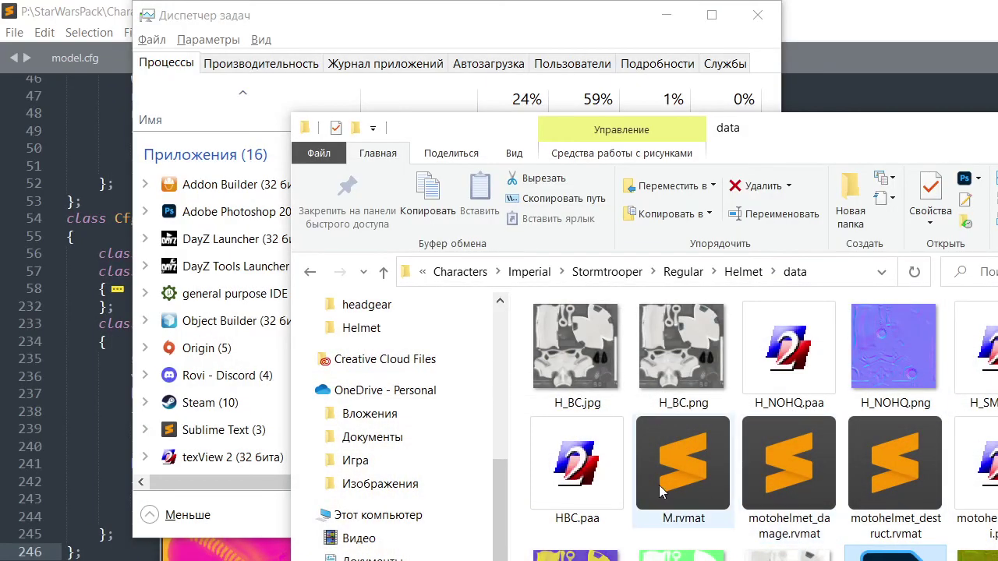
{"action": "double_click", "coordinate": [577, 466]}
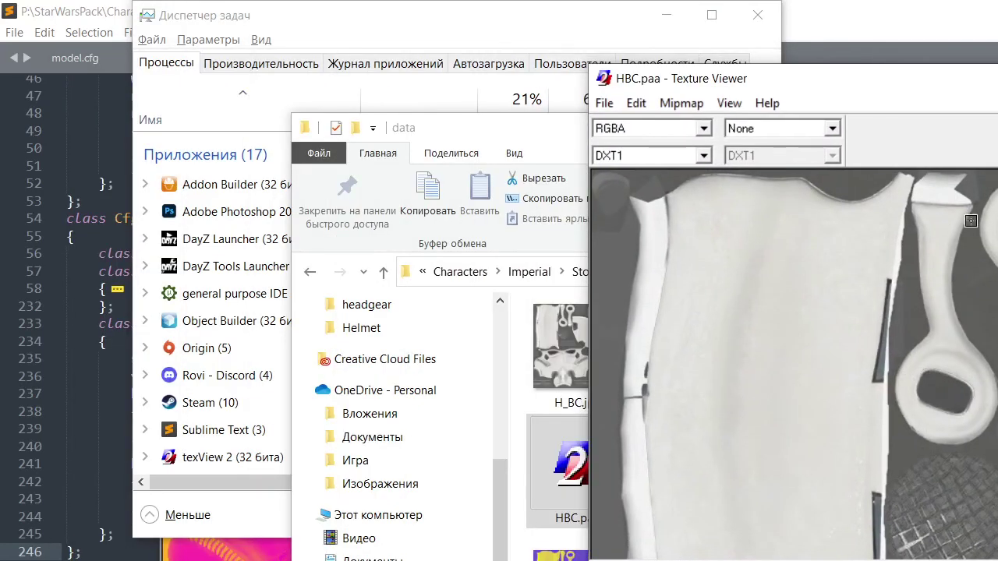
{"action": "double_click", "coordinate": [557, 555]}
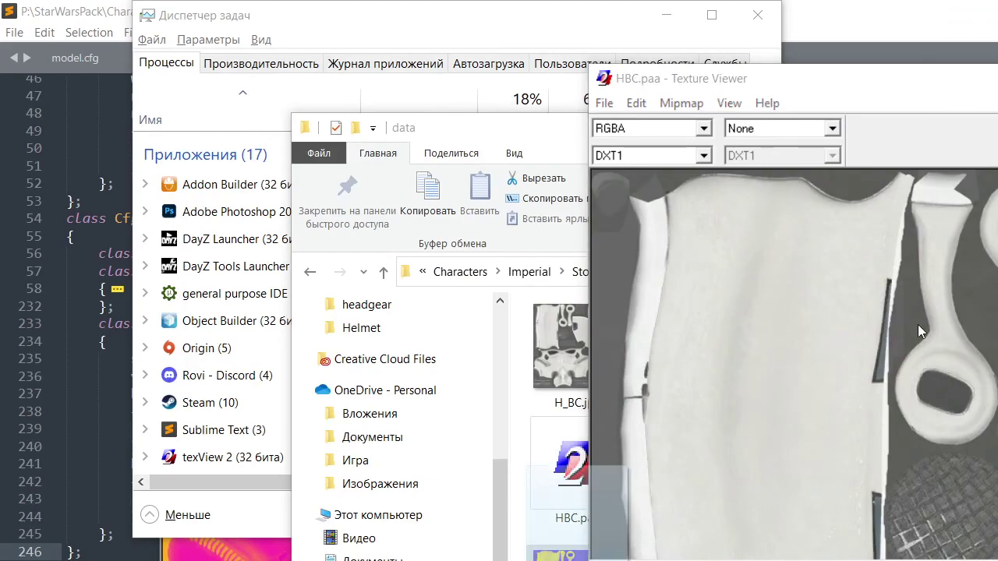
{"action": "left_click", "coordinate": [604, 104]}
{"action": "left_click", "coordinate": [649, 189]}
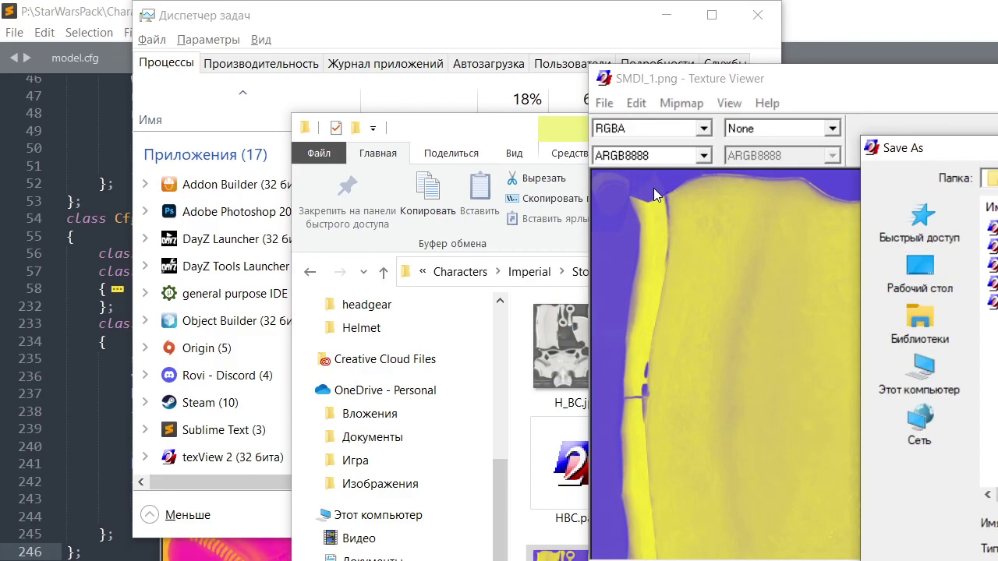
{"action": "key", "text": "Return"}
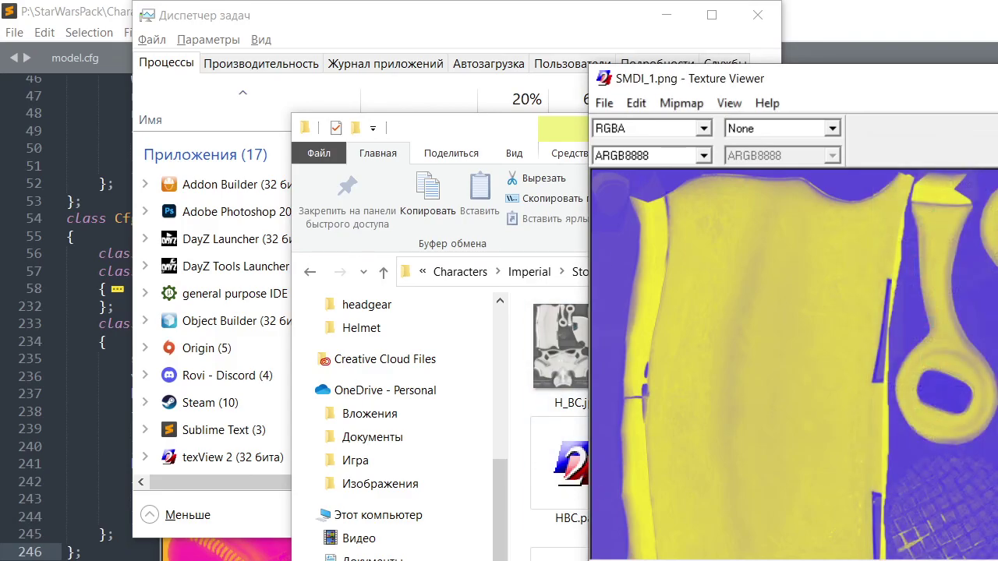
View the exported SMDI_1.paa in Texture Viewer, and close the viewer windows
{"action": "left_click", "coordinate": [578, 559]}
{"action": "double_click", "coordinate": [577, 555]}
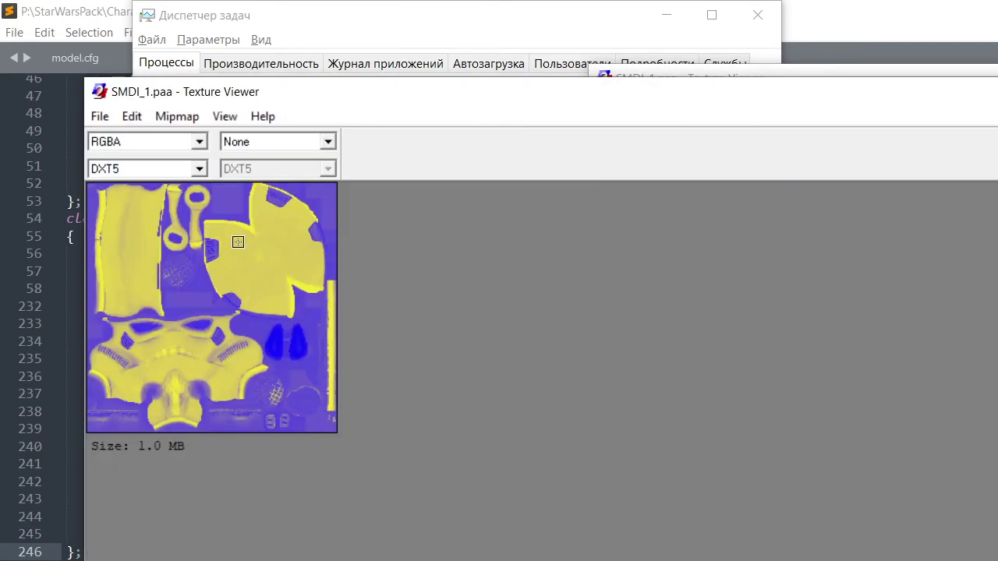
{"action": "key", "text": "alt+F4"}
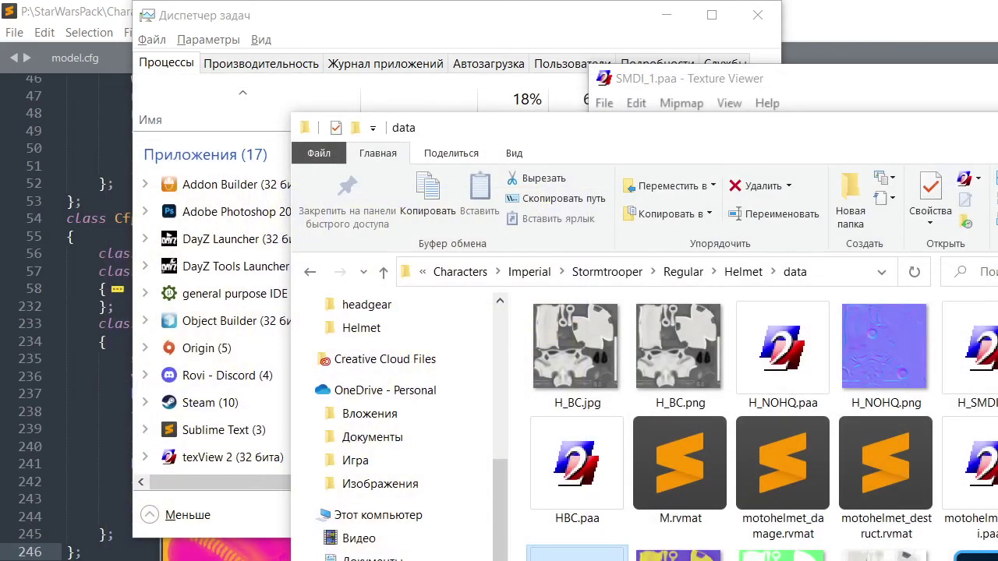
{"action": "key", "text": "alt+Tab"}
{"action": "left_click_drag", "start_coordinate": [982, 78], "coordinate": [720, 97]}
{"action": "key", "text": "alt+F4"}
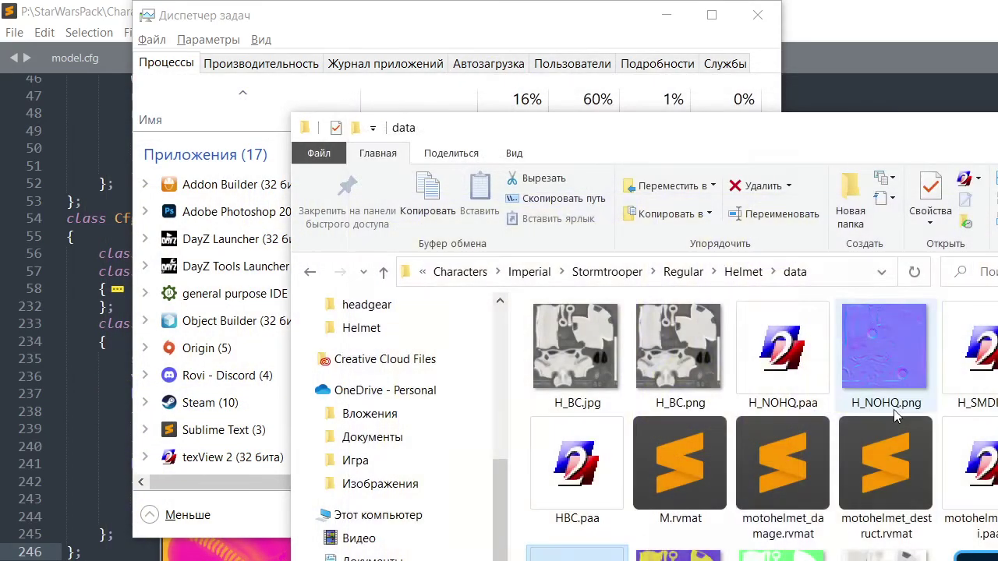
Delete SMDI_1.paa from the data folder and rename SMDI_1.png as 1_Smdi.png
{"action": "key", "text": "Delete"}
{"action": "key", "text": "Return"}
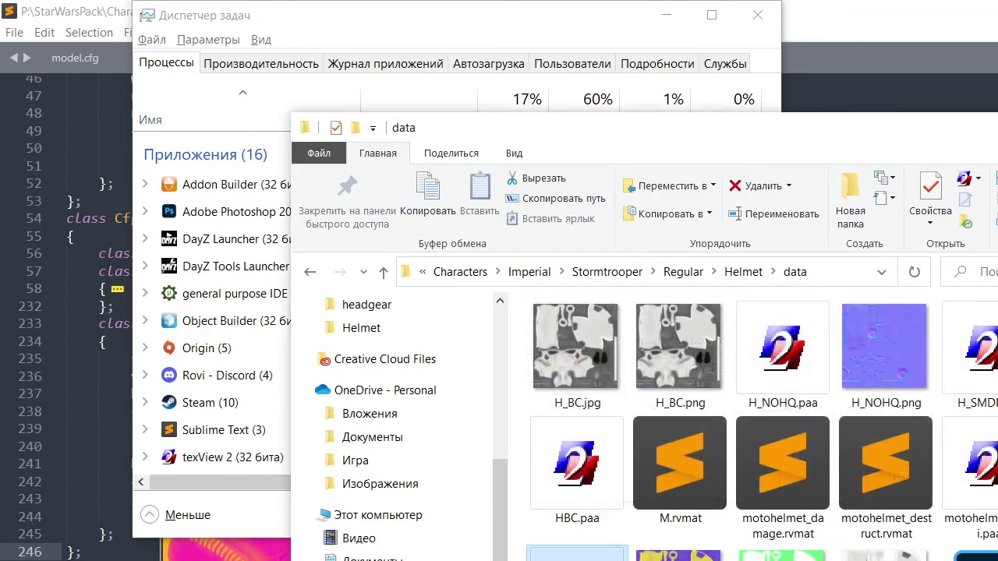
{"action": "key", "text": "F1"}
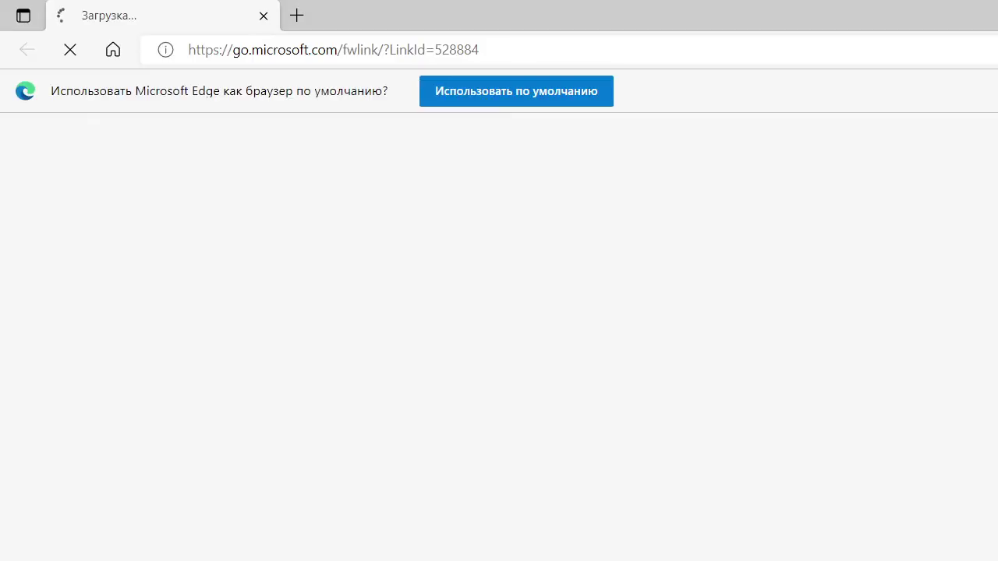
{"action": "key", "text": "alt+F4"}
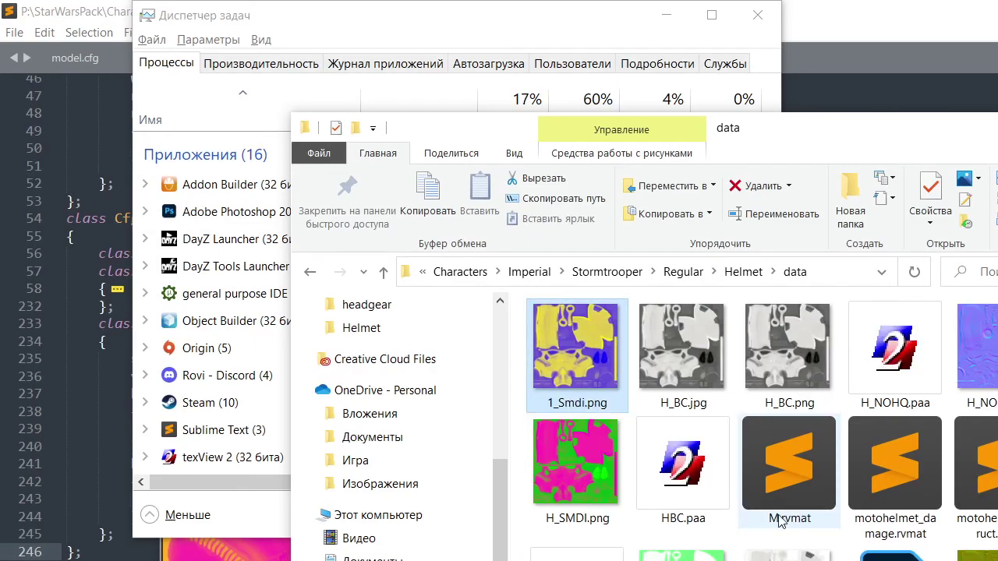
Open H_SMDI.paa in Texture Viewer, load 1_Smdi.png into the same window and save it as 1_Smdi.paa
{"action": "double_click", "coordinate": [997, 351]}
{"action": "left_click_drag", "start_coordinate": [567, 150], "coordinate": [997, 181]}
{"action": "left_click_drag", "start_coordinate": [575, 345], "coordinate": [863, 360]}
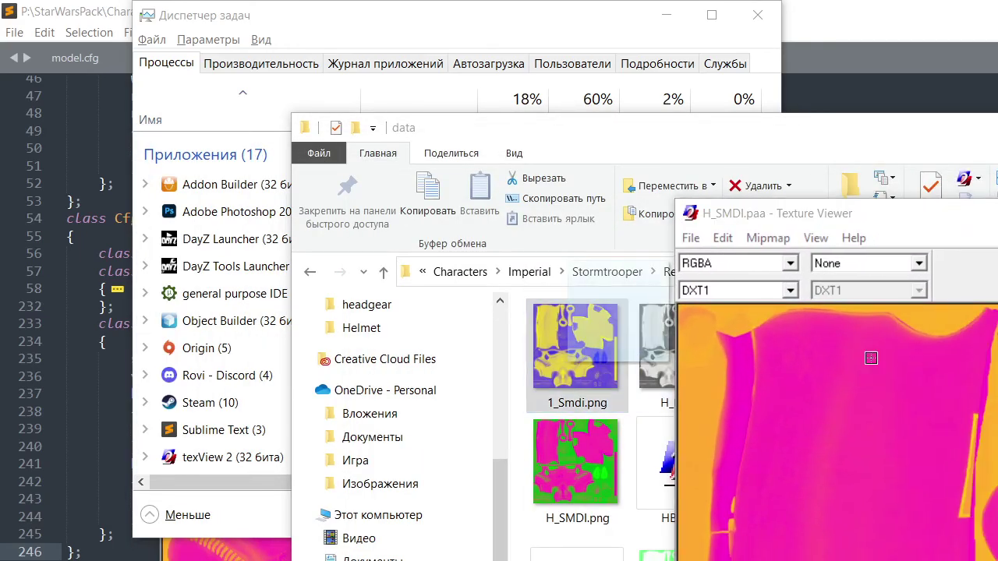
{"action": "left_click", "coordinate": [691, 238]}
{"action": "left_click", "coordinate": [764, 324]}
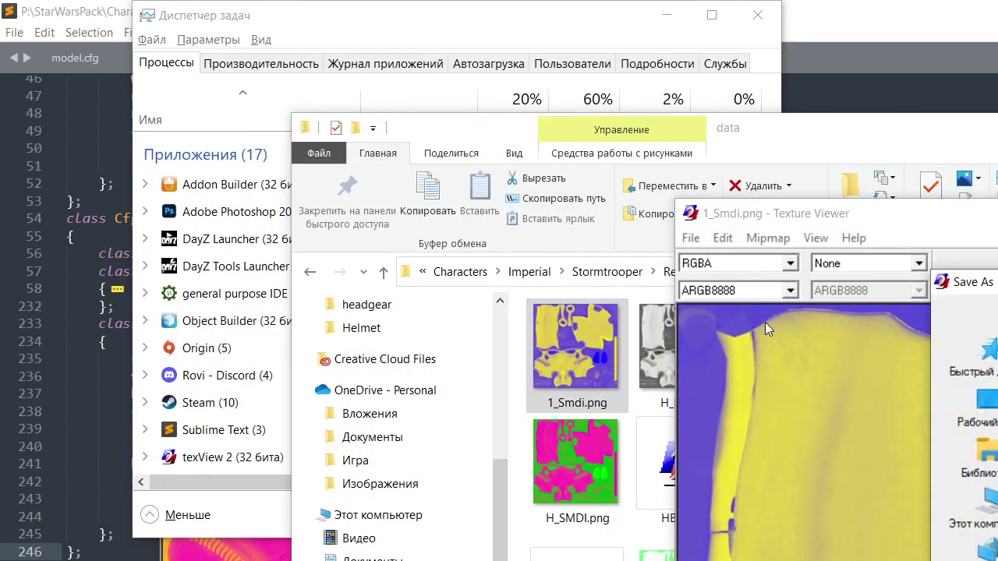
{"action": "key", "text": "Return"}
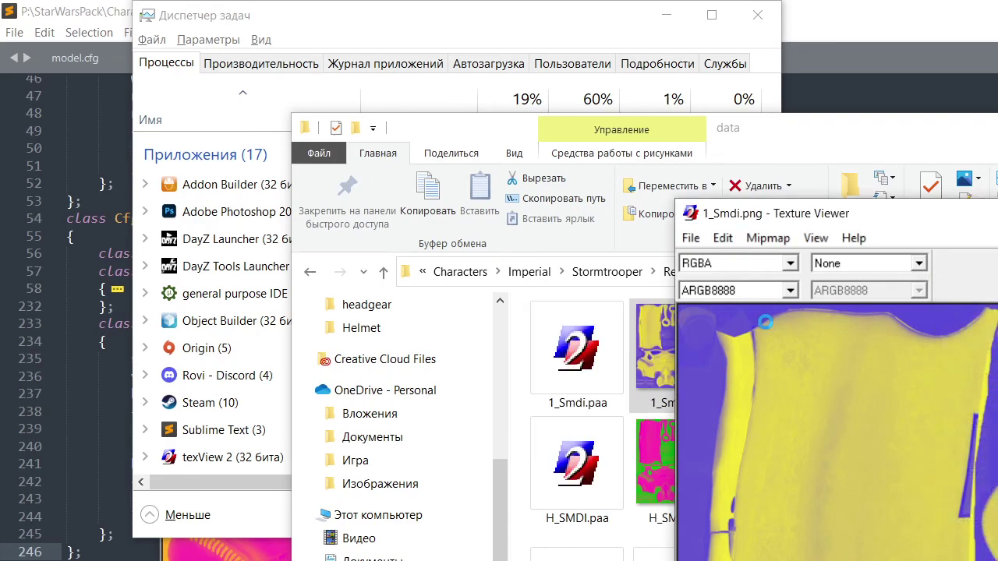
Load 1_Smdi.paa into Texture Viewer to check its colours, and close the viewer
{"action": "left_click_drag", "start_coordinate": [577, 351], "coordinate": [777, 382]}
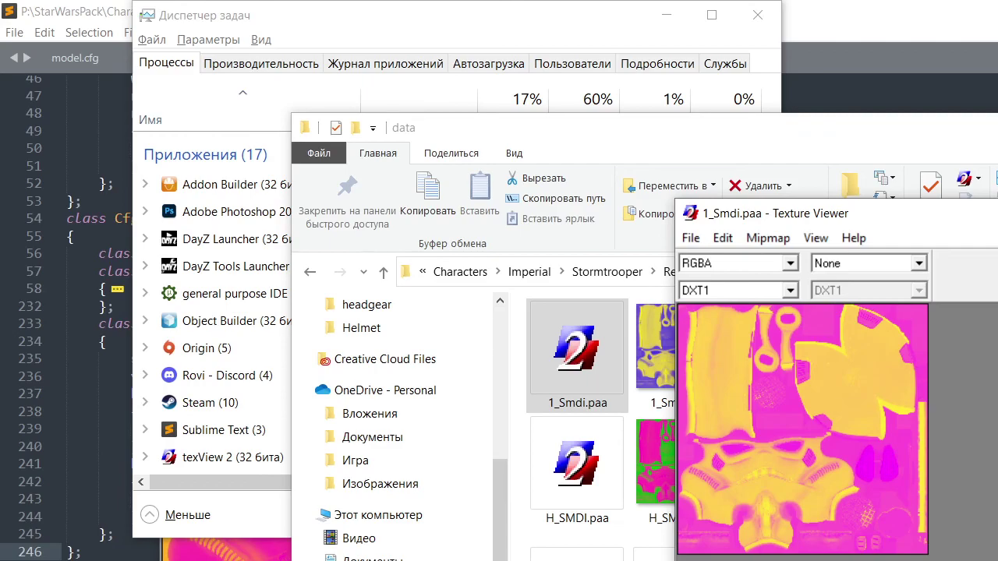
{"action": "left_click_drag", "start_coordinate": [948, 215], "coordinate": [493, 215]}
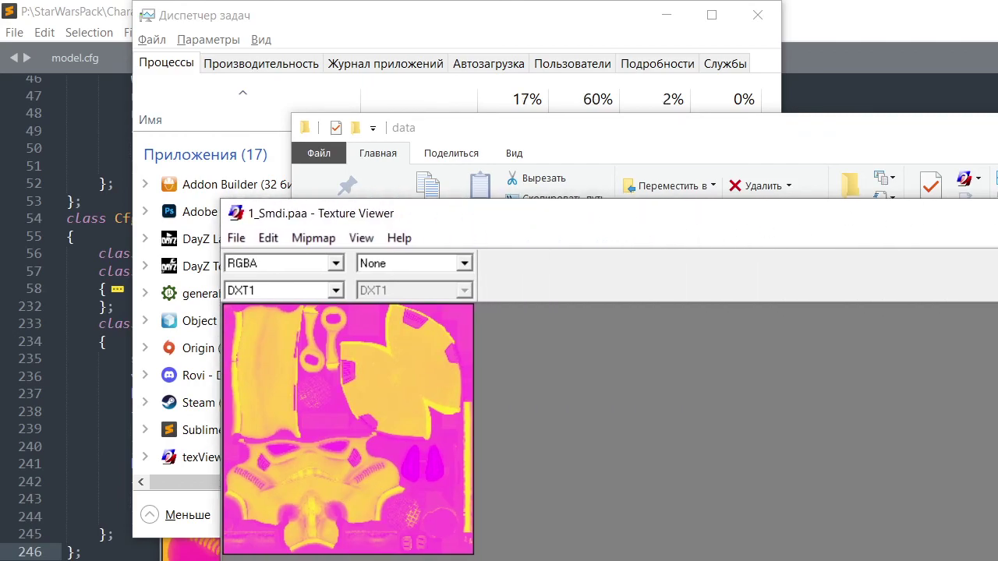
{"action": "left_click", "coordinate": [997, 213]}
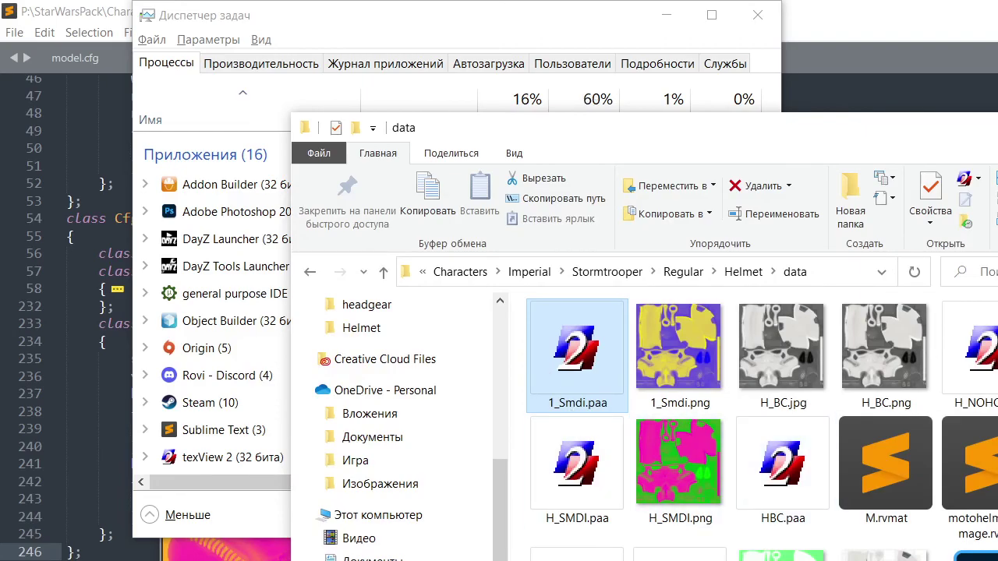
Switch to Photoshop to examine the PSD's green channel, and bring up H_BC.png in Texture Viewer for comparison
{"action": "left_click", "coordinate": [826, 560]}
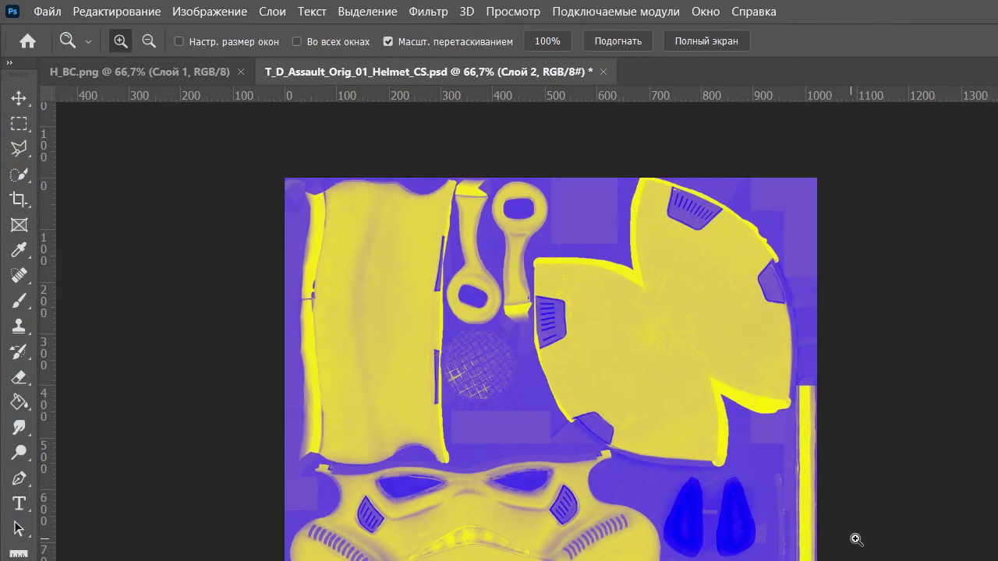
{"action": "key", "text": "ctrl+4"}
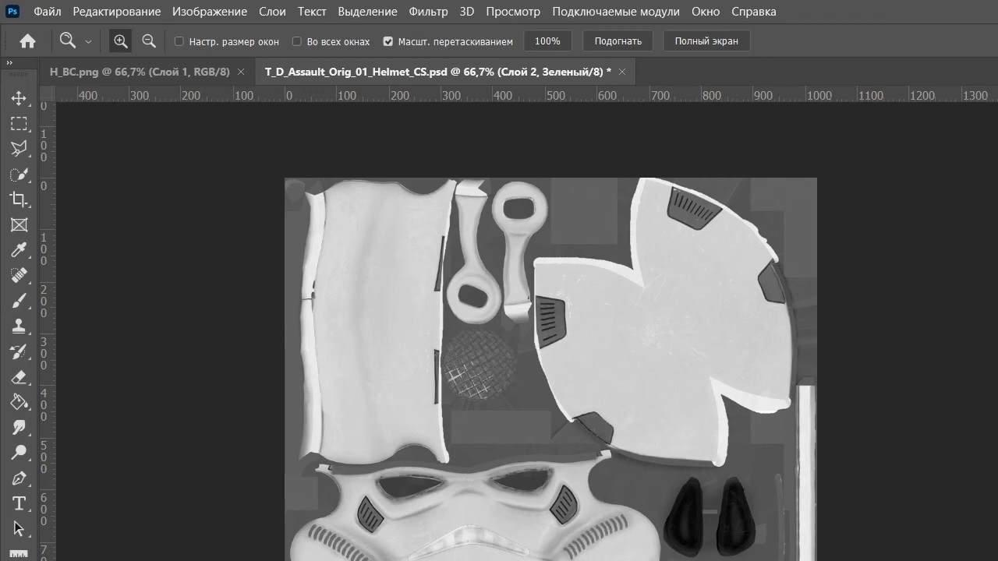
{"action": "key", "text": "alt+Tab"}
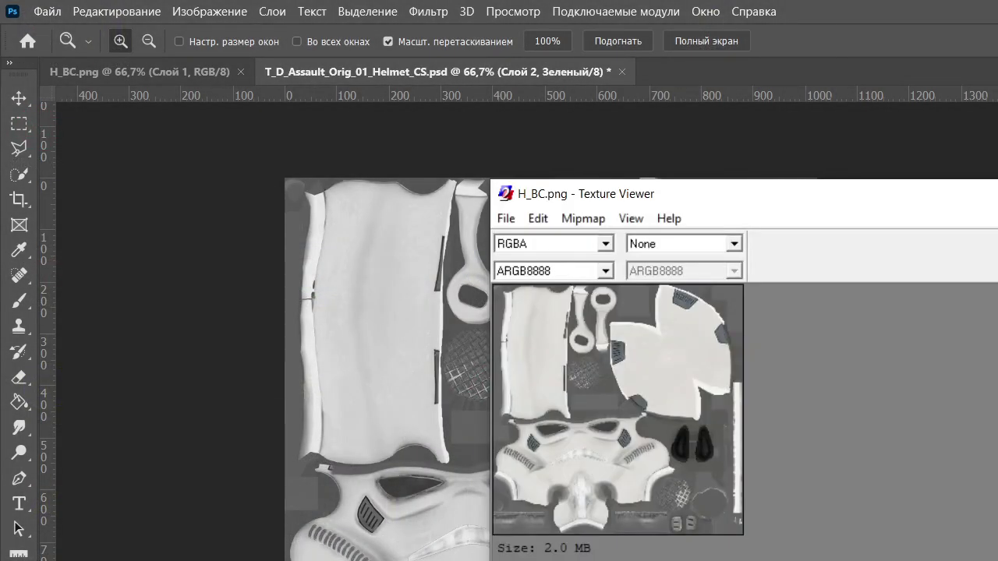
Open motohelmet_smdi.paa from the data folder in Texture Viewer, show its Channel B, and place the viewer beside Photoshop
{"action": "left_click", "coordinate": [535, 411]}
{"action": "key", "text": "alt+Tab"}
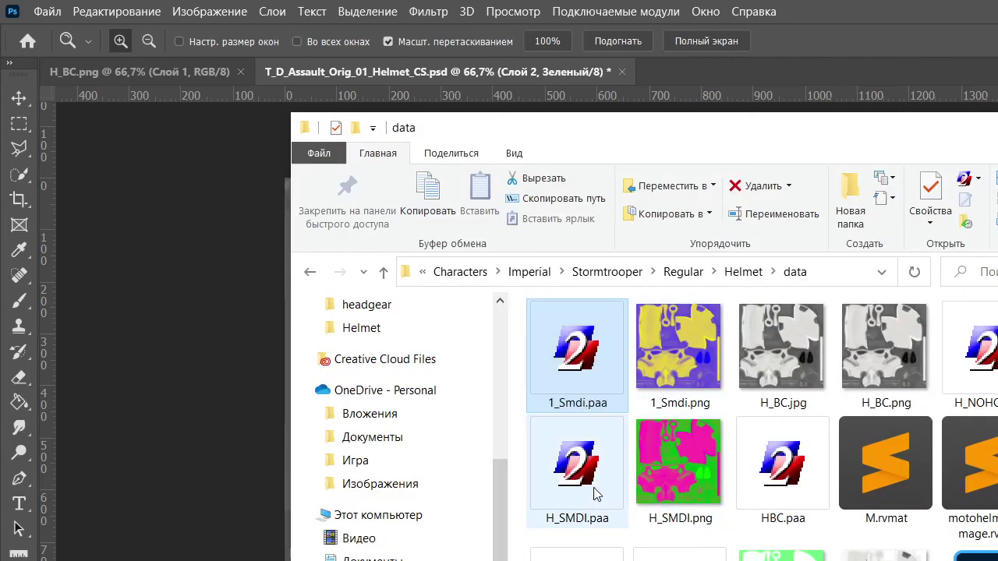
{"action": "mouse_move", "coordinate": [594, 493]}
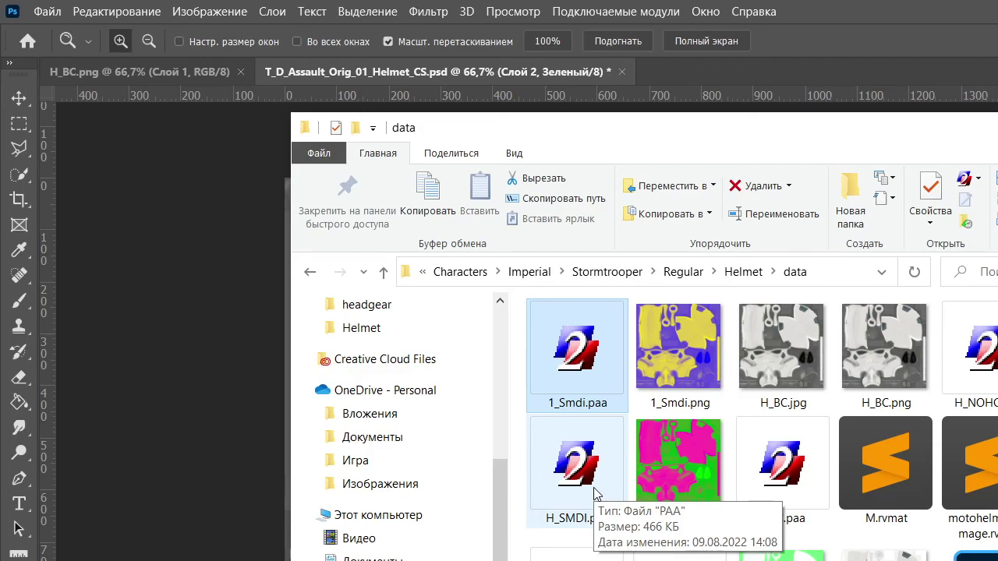
{"action": "left_click", "coordinate": [585, 557]}
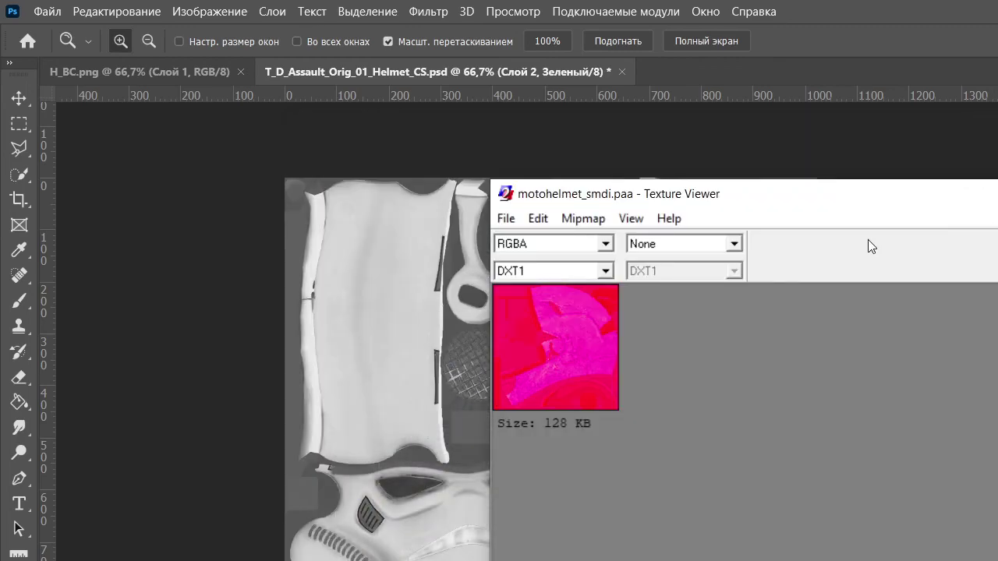
{"action": "scroll", "coordinate": [616, 520], "scroll_direction": "up", "scroll_amount": 2}
{"action": "left_click", "coordinate": [605, 244]}
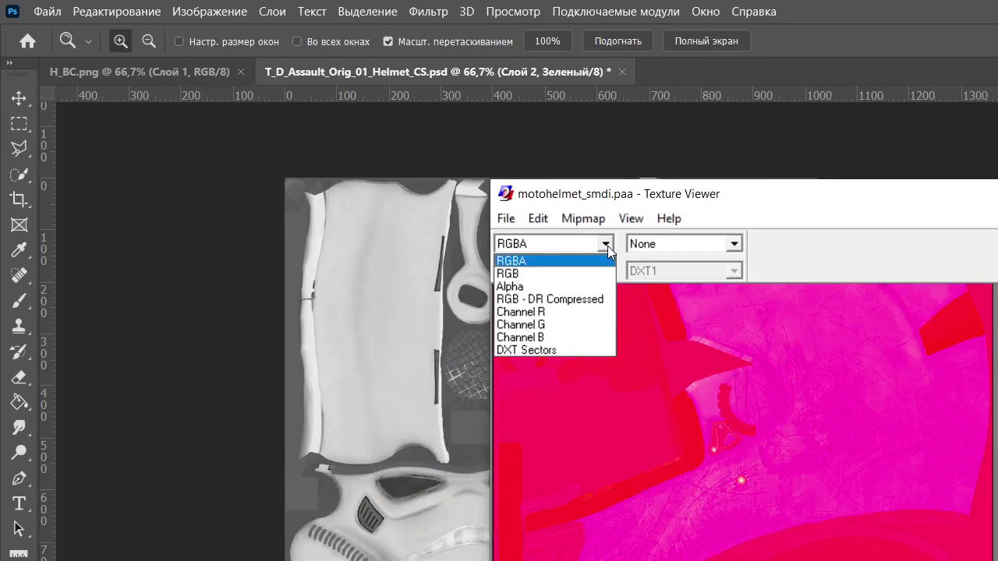
{"action": "left_click", "coordinate": [538, 328]}
{"action": "left_click_drag", "start_coordinate": [800, 195], "coordinate": [932, 56]}
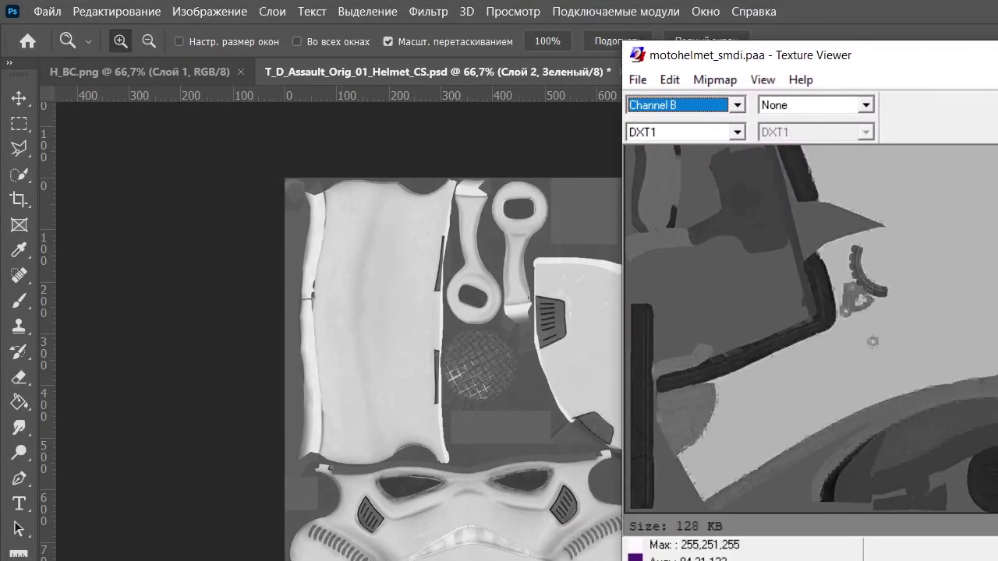
{"action": "key", "text": "ctrl+5"}
{"action": "key", "text": "ctrl+i"}
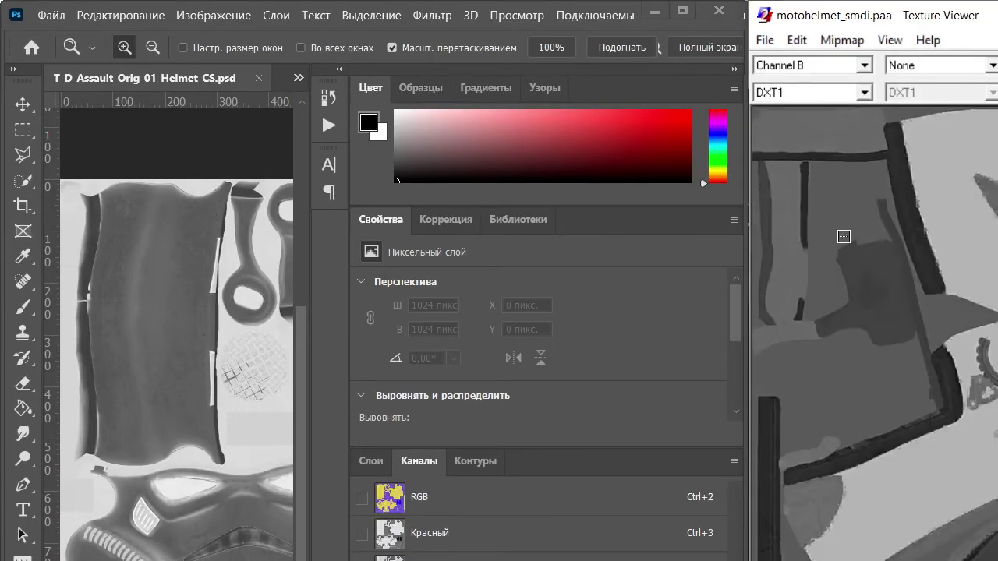
{"action": "left_click", "coordinate": [148, 424]}
{"action": "key", "text": "ctrl+l"}
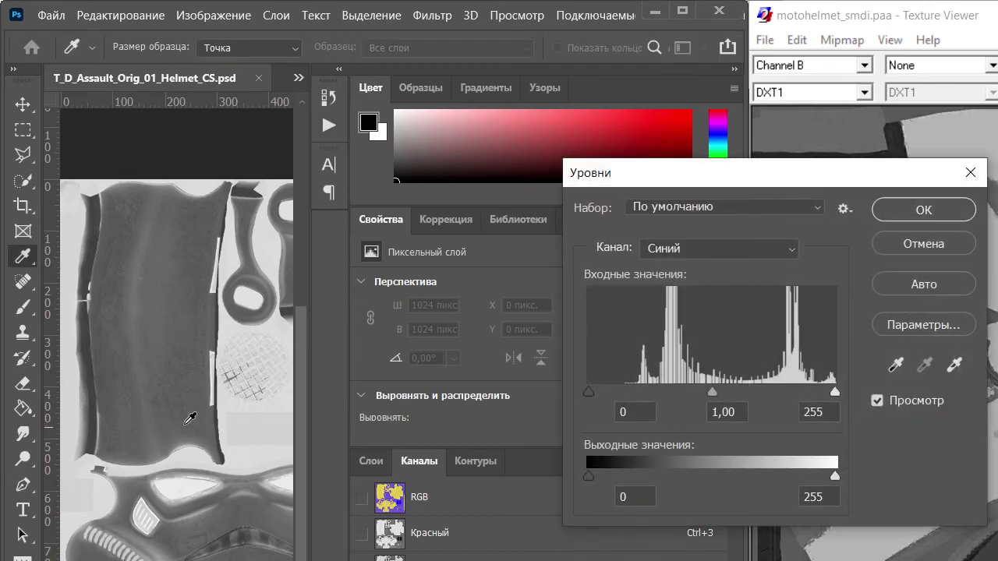
{"action": "left_click_drag", "start_coordinate": [849, 182], "coordinate": [675, 173]}
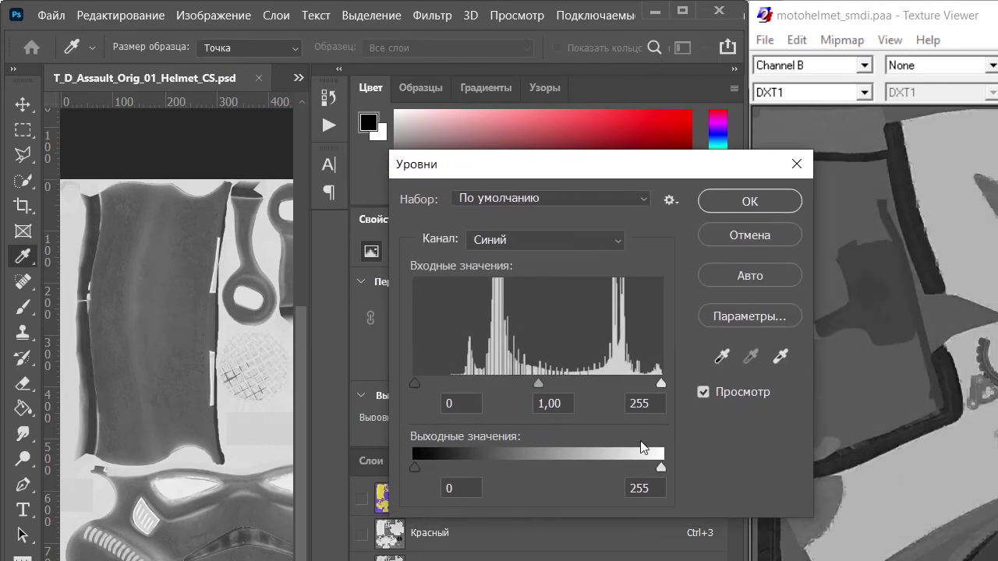
{"action": "mouse_move", "coordinate": [661, 466]}
{"action": "left_mouse_down"}
{"action": "mouse_move", "coordinate": [623, 467]}
{"action": "mouse_move", "coordinate": [662, 467]}
{"action": "left_mouse_up"}
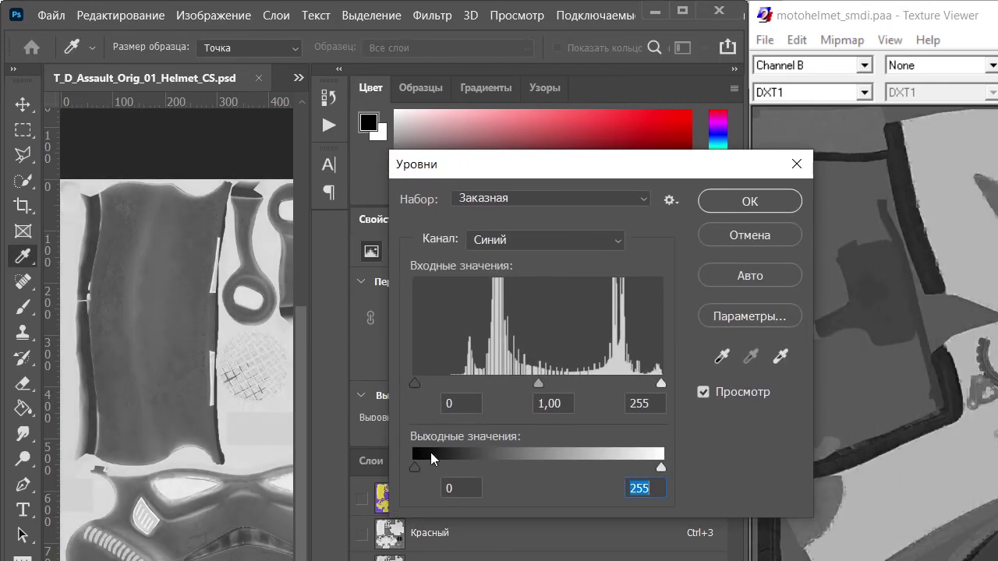
{"action": "left_click_drag", "start_coordinate": [414, 469], "coordinate": [566, 472]}
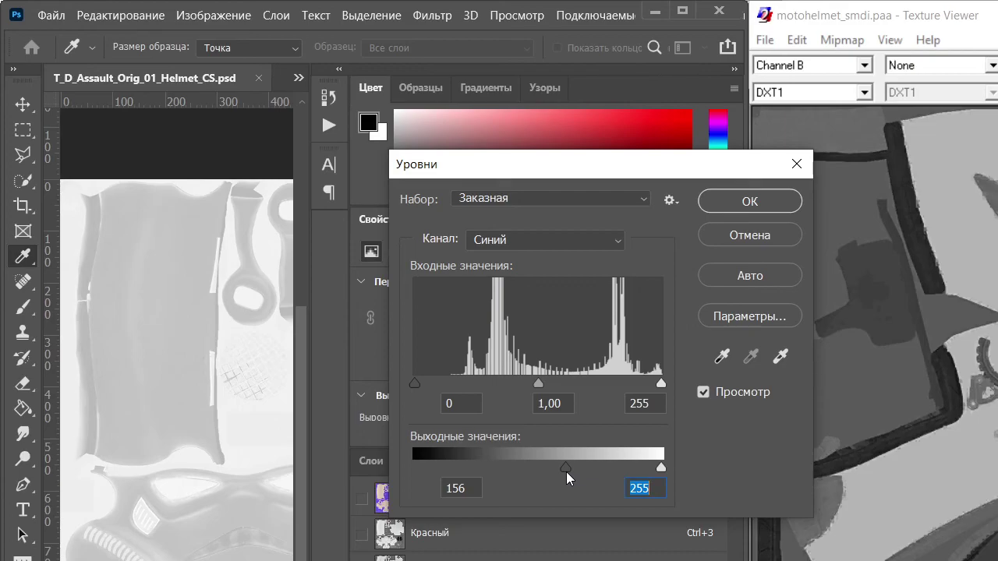
{"action": "left_click_drag", "start_coordinate": [566, 471], "coordinate": [414, 470]}
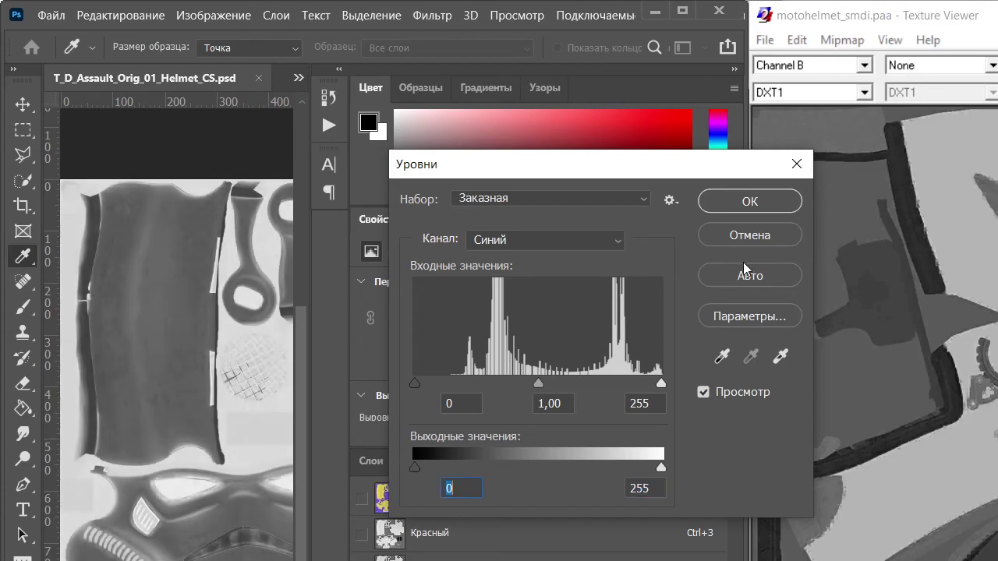
{"action": "left_click", "coordinate": [758, 236]}
Make the whole red channel white using Levels with midtones at 0.01 and an inversion, and show the RGB composite
{"action": "left_click", "coordinate": [445, 534]}
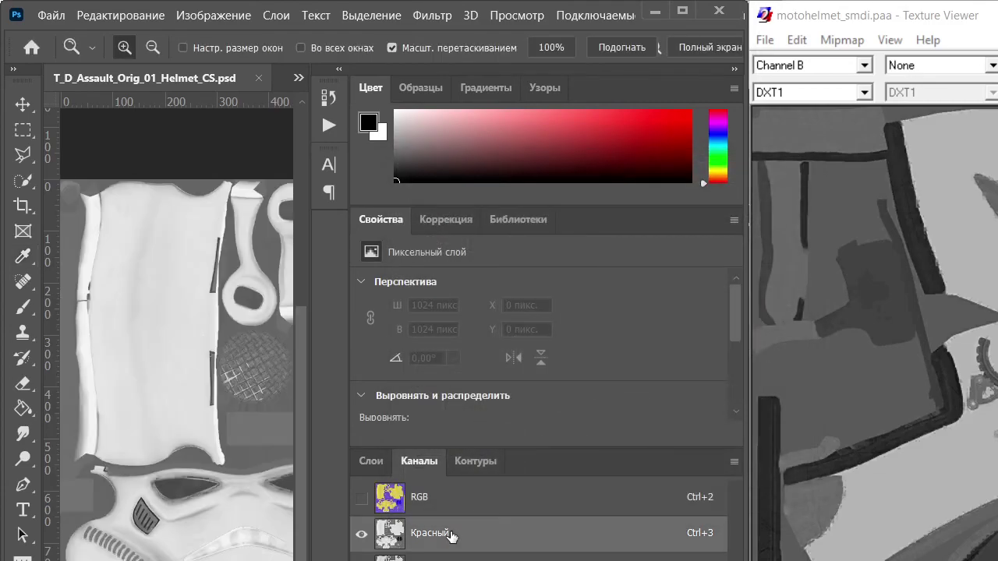
{"action": "key", "text": "ctrl+a"}
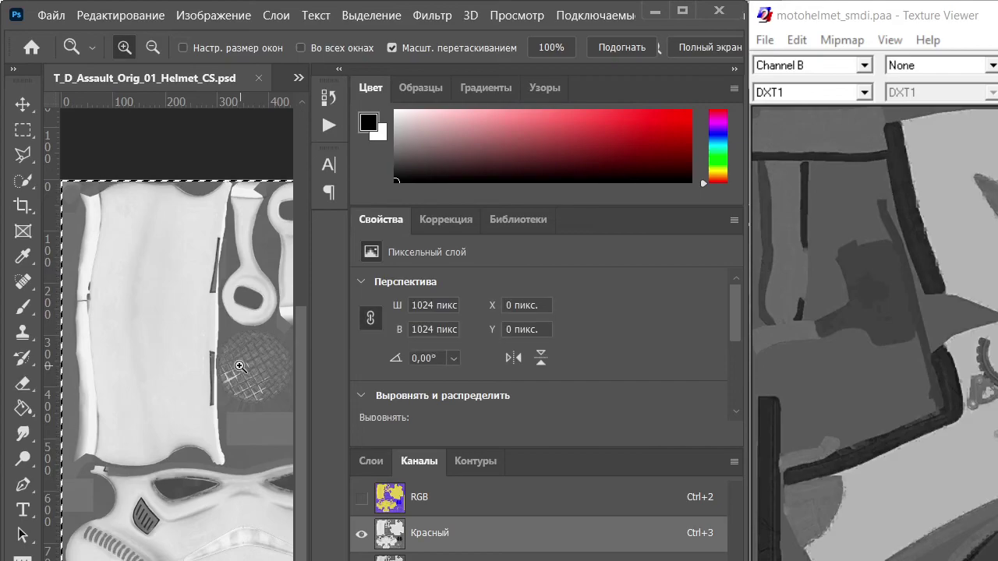
{"action": "key", "text": "ctrl+l"}
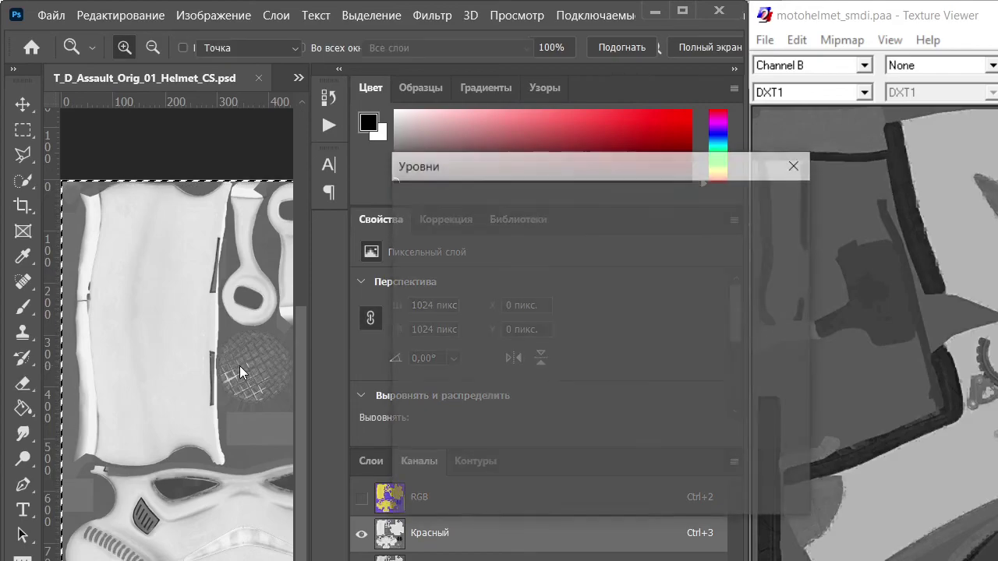
{"action": "left_click_drag", "start_coordinate": [529, 380], "coordinate": [827, 384]}
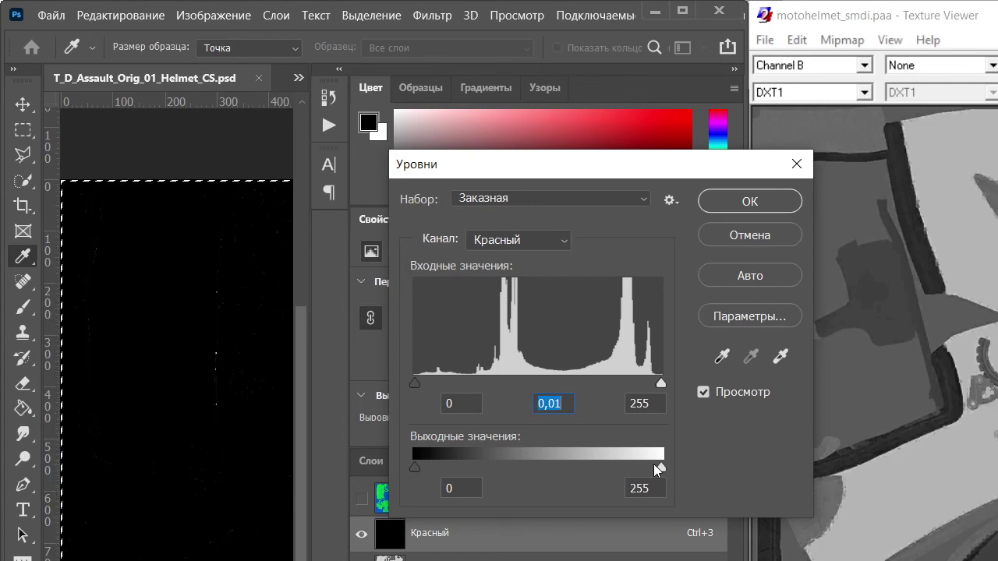
{"action": "left_click", "coordinate": [749, 201]}
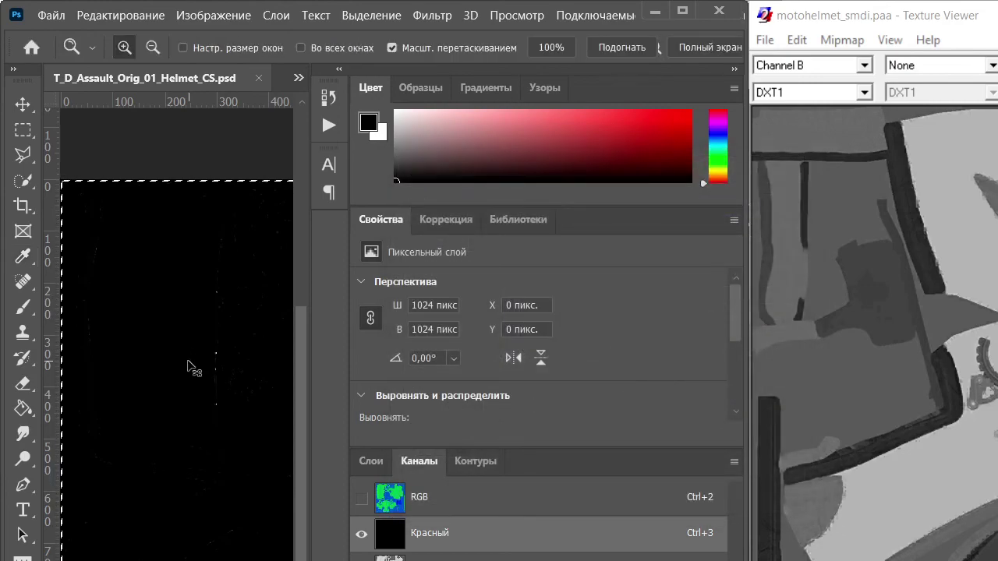
{"action": "left_click", "coordinate": [501, 508]}
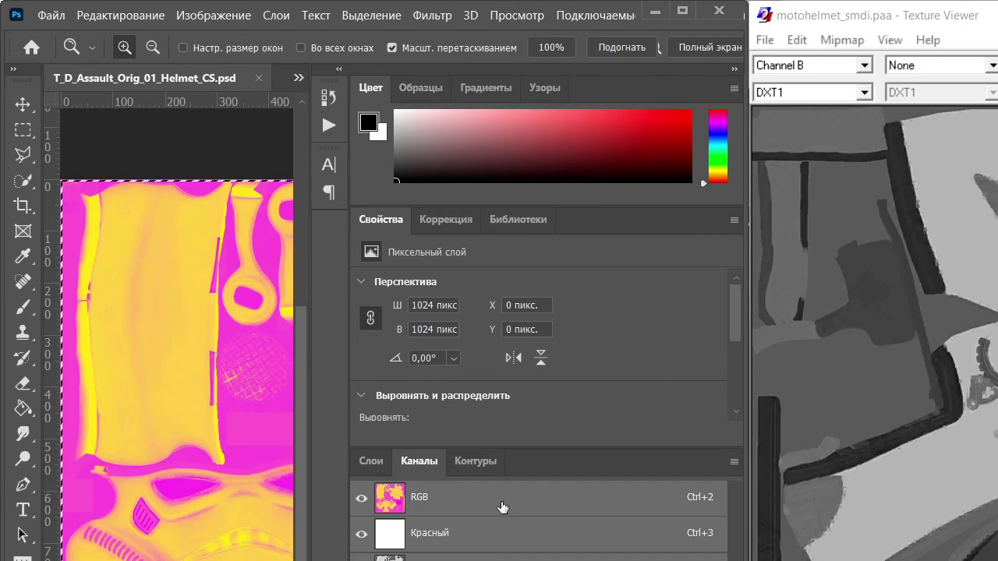
{"action": "left_click", "coordinate": [502, 558]}
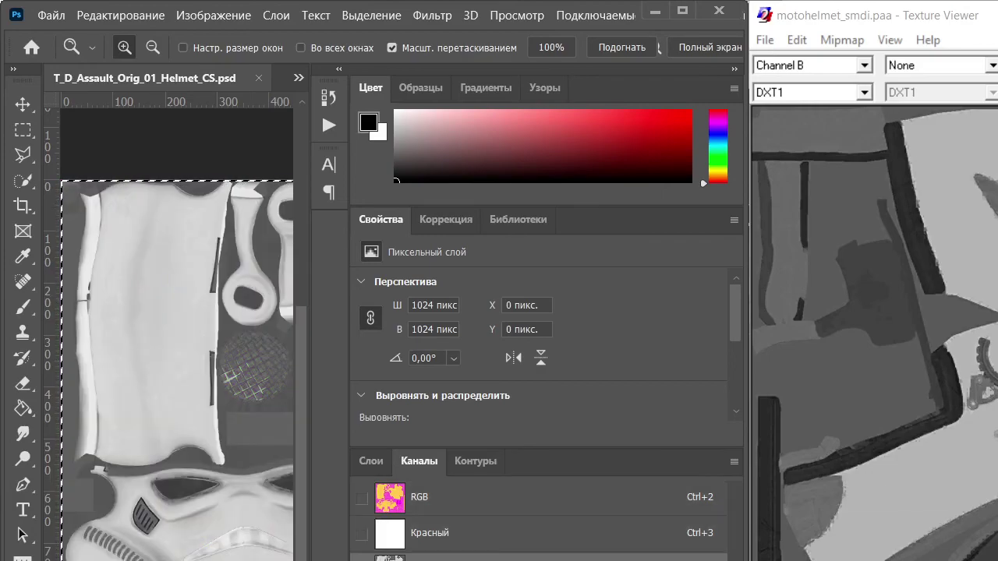
{"action": "key", "text": "ctrl+i"}
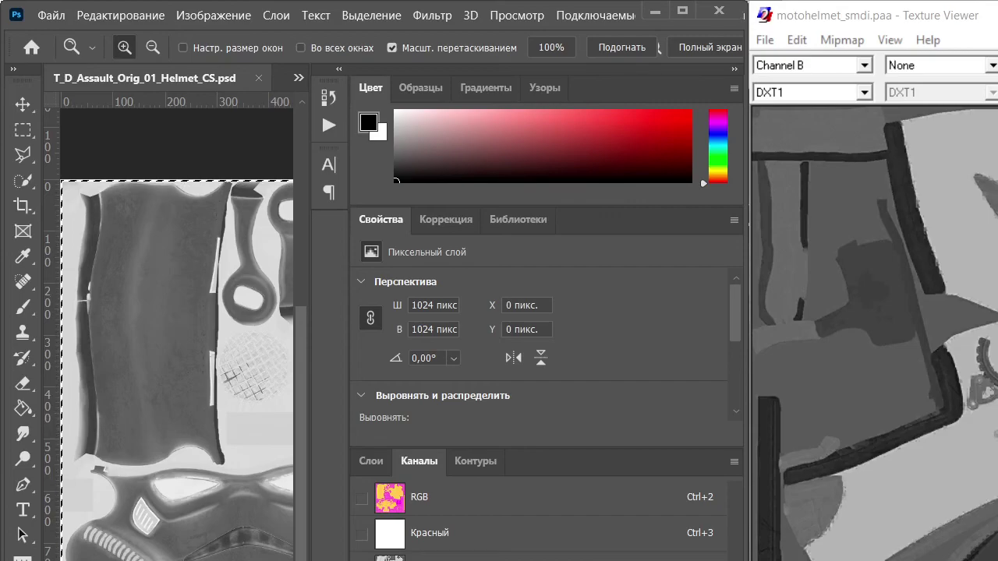
{"action": "key", "text": "ctrl+4"}
{"action": "key", "text": "ctrl+5"}
{"action": "left_click_drag", "start_coordinate": [538, 381], "coordinate": [581, 409]}
{"action": "left_click", "coordinate": [771, 235]}
Darken the green channel with Levels midtones at 0.13 and compare the RGB composite with motohelmet_smdi.paa in RGB view
{"action": "left_click", "coordinate": [554, 560]}
{"action": "key", "text": "ctrl+l"}
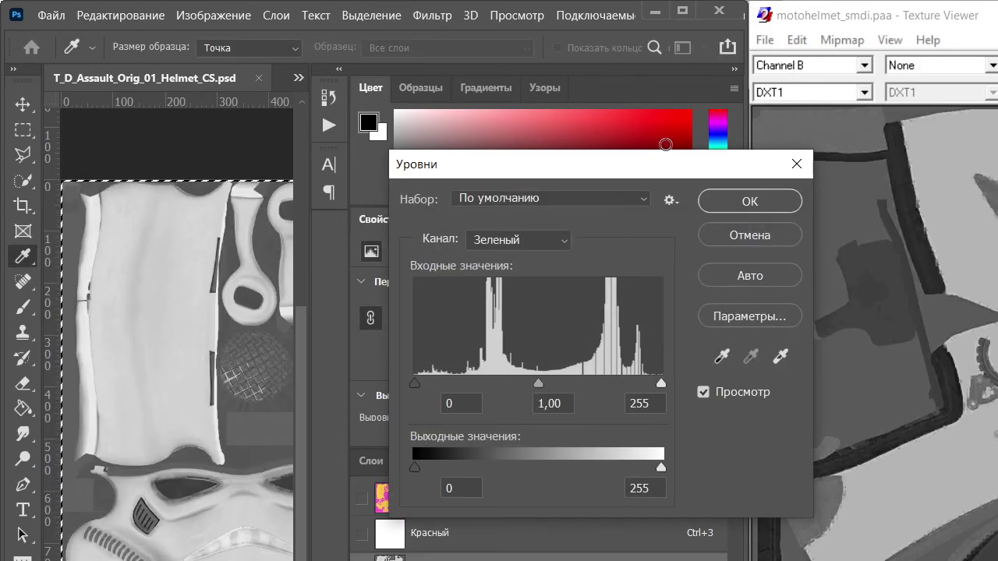
{"action": "left_click_drag", "start_coordinate": [660, 164], "coordinate": [801, 105]}
{"action": "left_click_drag", "start_coordinate": [680, 322], "coordinate": [780, 334]}
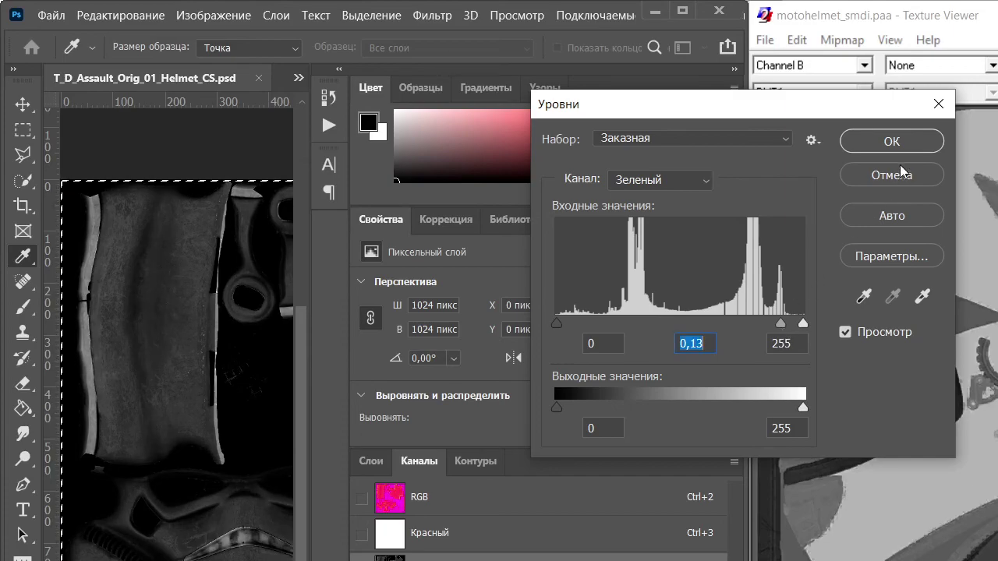
{"action": "left_click", "coordinate": [858, 140]}
{"action": "left_click", "coordinate": [442, 501]}
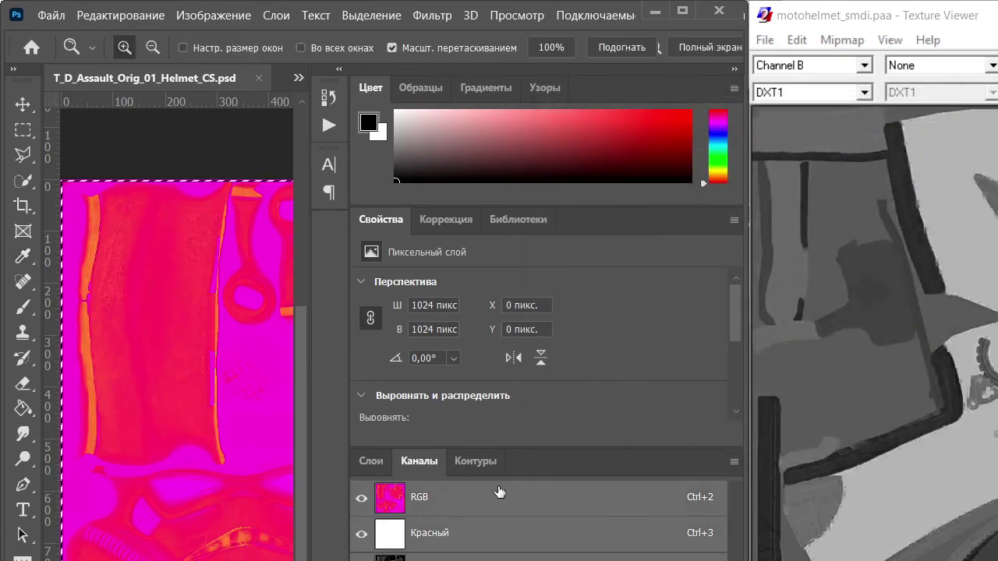
{"action": "left_click", "coordinate": [856, 66]}
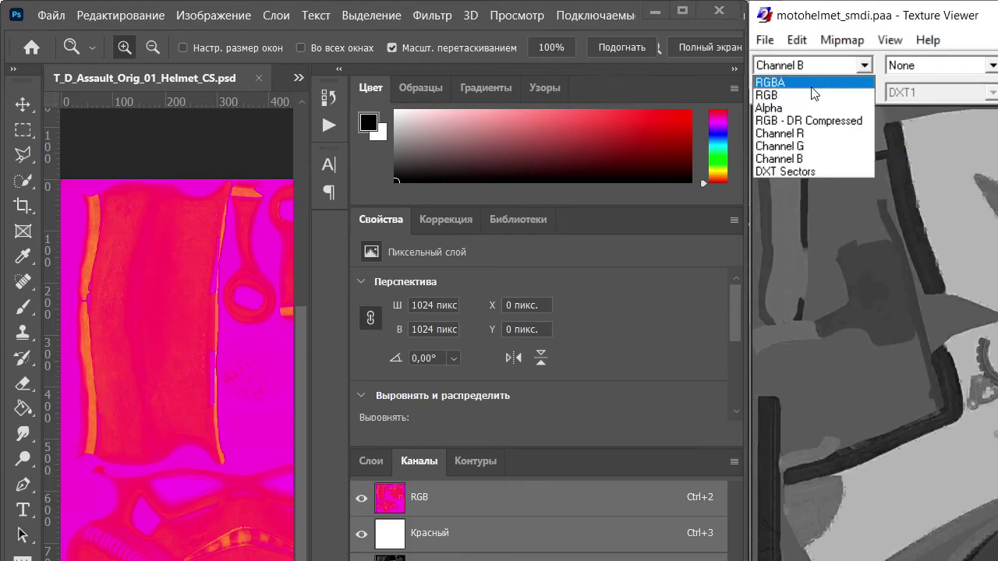
{"action": "left_click", "coordinate": [808, 95]}
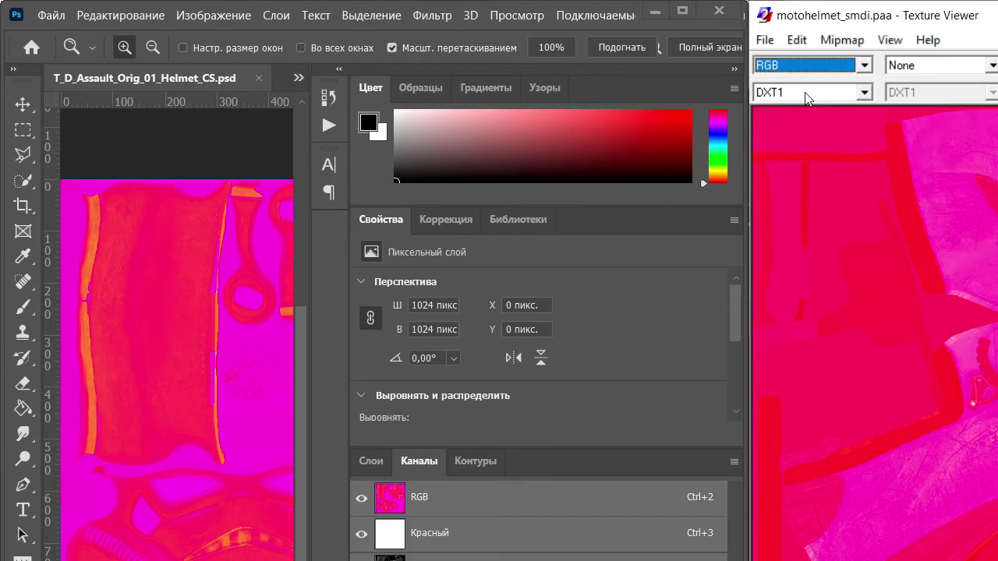
Undo the Levels adjustment on the green channel
{"action": "left_click", "coordinate": [496, 559]}
{"action": "key", "text": "ctrl+z"}
{"action": "key", "text": "ctrl+z"}
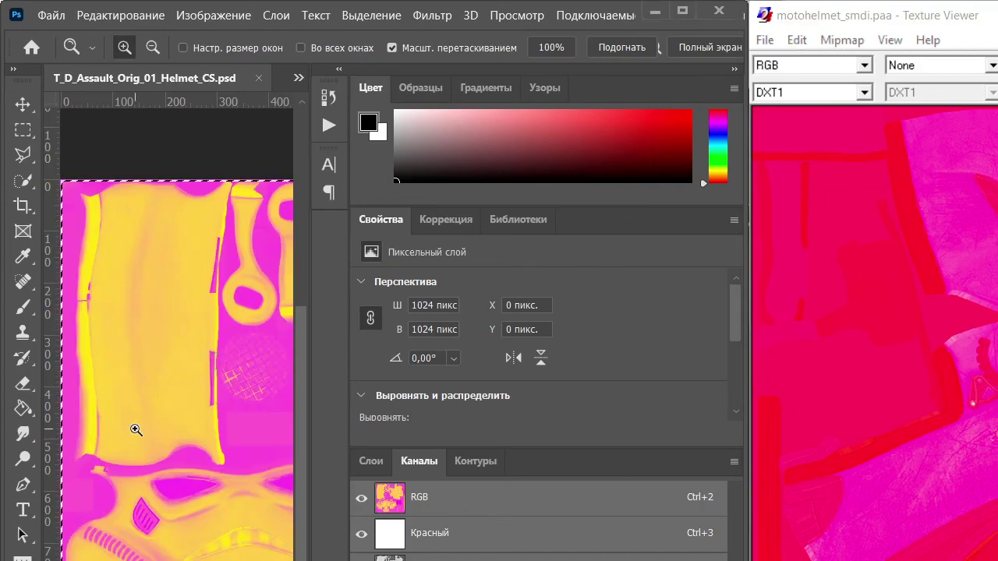
Apply Levels to the green channel with midtones at 0.1 and output white at 134, and show the RGB composite
{"action": "left_click", "coordinate": [439, 553]}
{"action": "key", "text": "ctrl+l"}
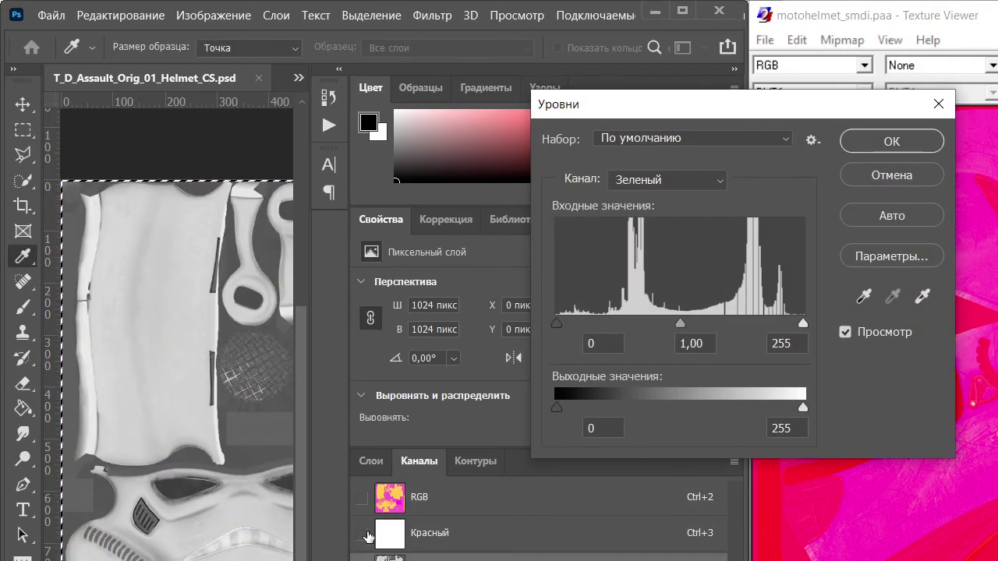
{"action": "left_click_drag", "start_coordinate": [680, 323], "coordinate": [785, 352]}
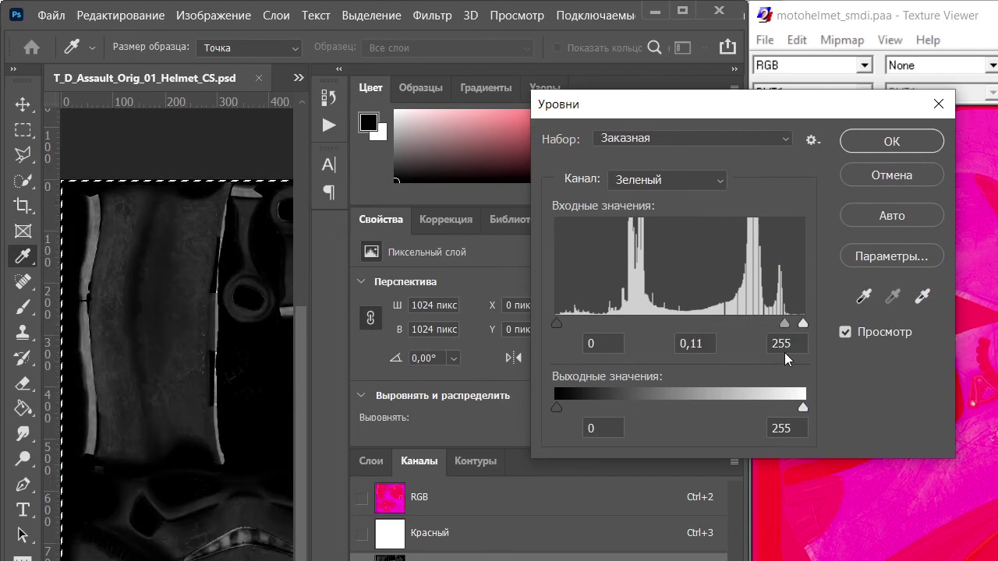
{"action": "mouse_move", "coordinate": [558, 409]}
{"action": "left_mouse_down"}
{"action": "mouse_move", "coordinate": [591, 408]}
{"action": "mouse_move", "coordinate": [543, 408]}
{"action": "left_mouse_up"}
{"action": "left_click_drag", "start_coordinate": [805, 408], "coordinate": [686, 408]}
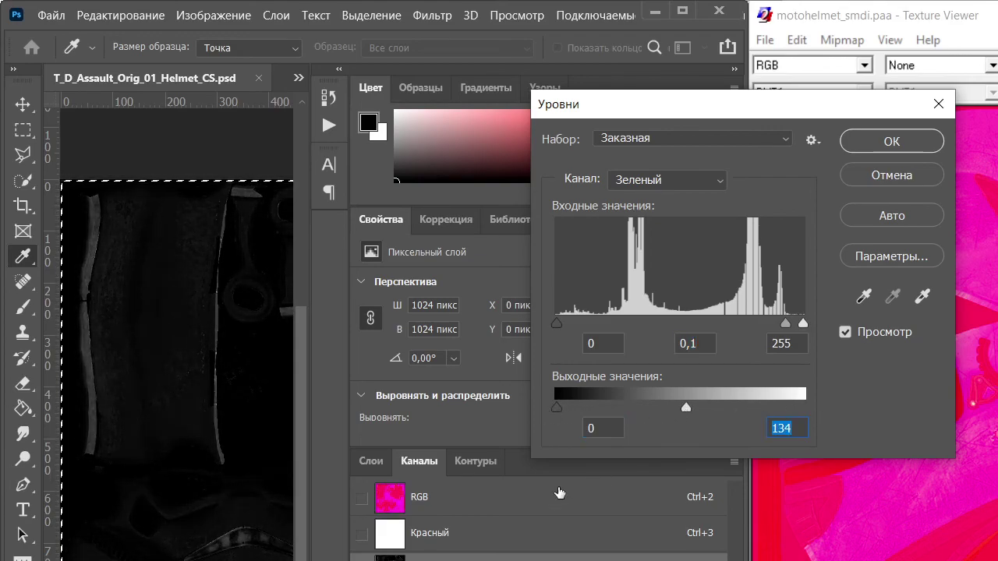
{"action": "key", "text": "Return"}
{"action": "left_click", "coordinate": [460, 503]}
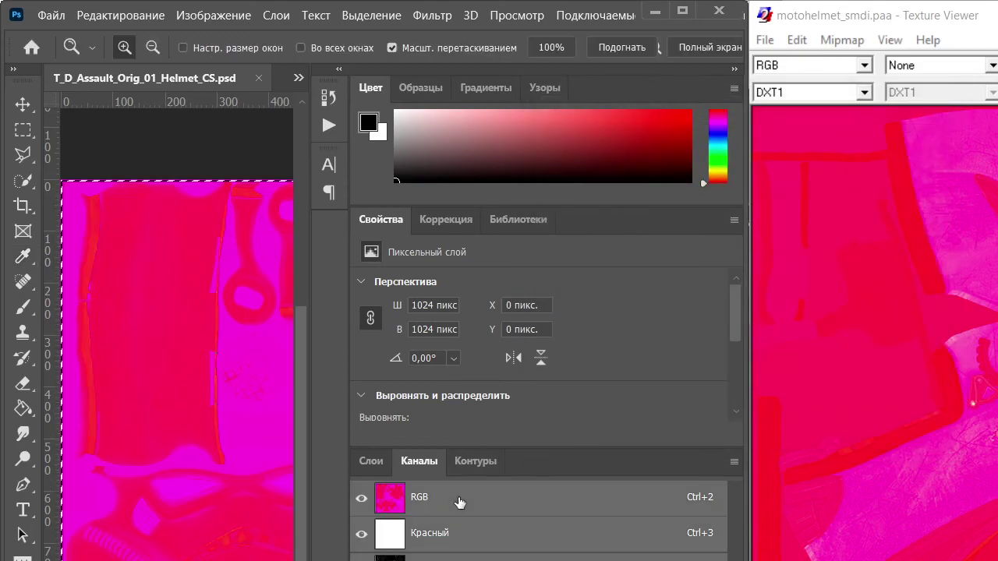
Bring up Save As for the PSD, and undo the latest Levels adjustment on the green channel
{"action": "left_click", "coordinate": [50, 15]}
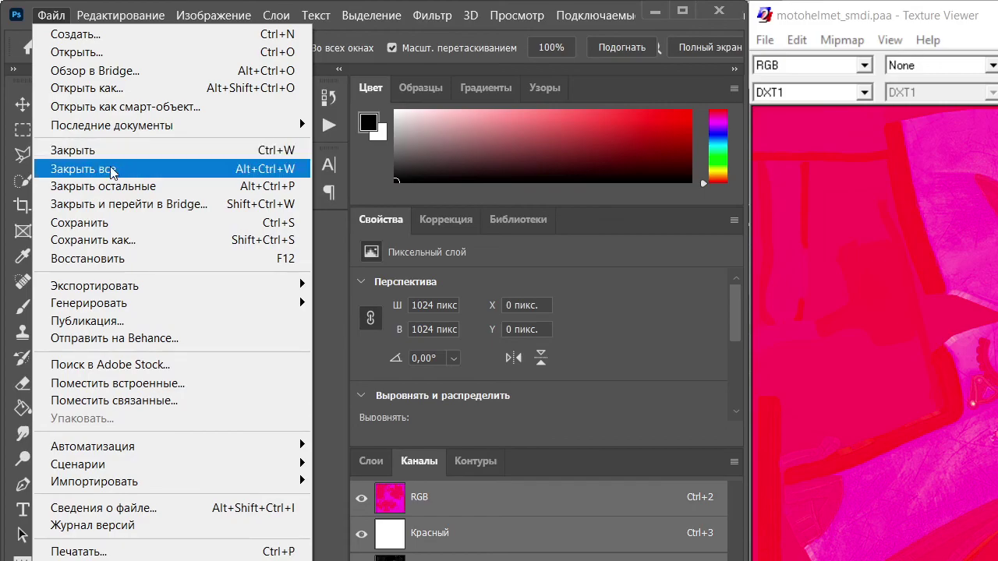
{"action": "left_click", "coordinate": [109, 240]}
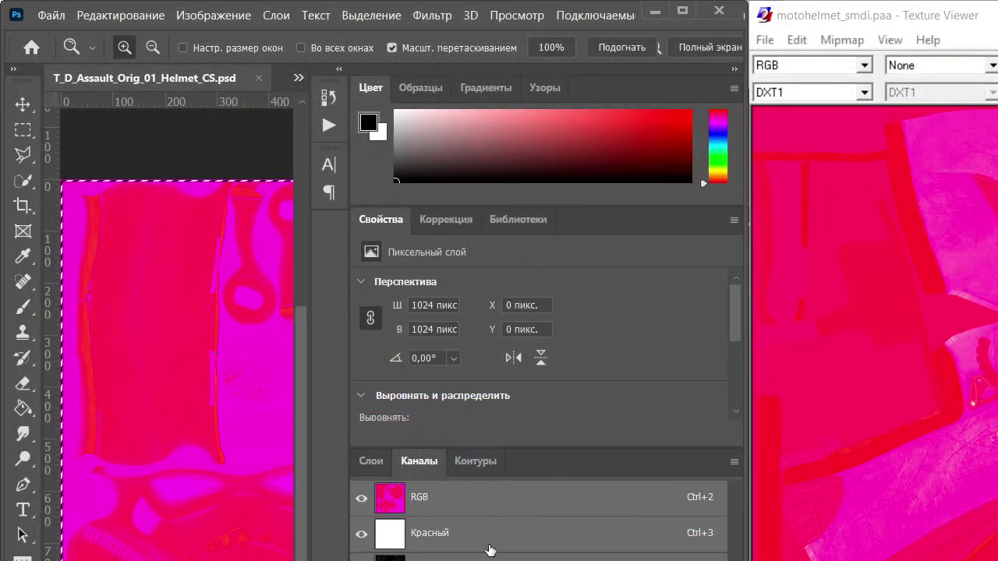
{"action": "left_click", "coordinate": [380, 485]}
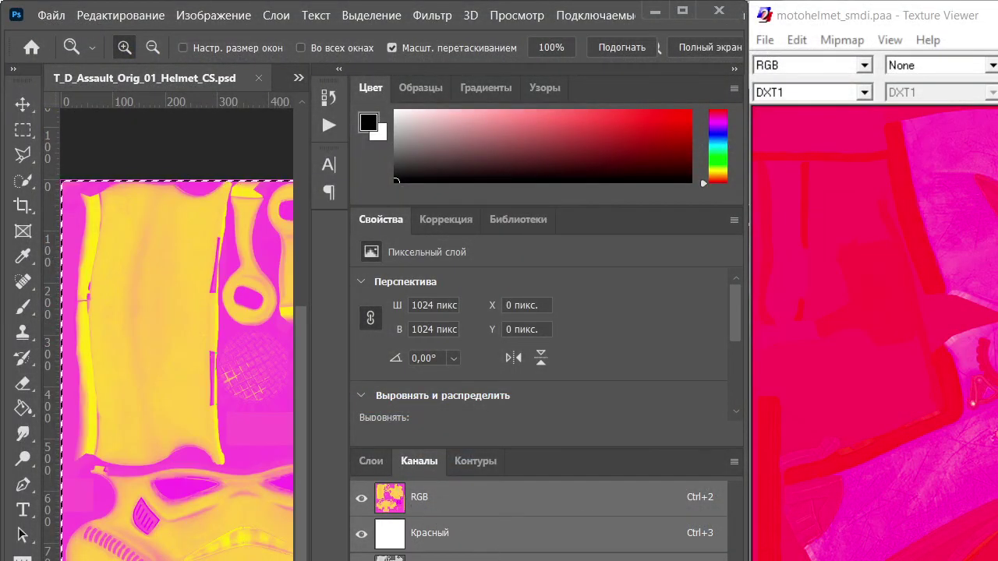
Try darkening the green channel with Levels midtones at 0.14 and output white at 55
{"action": "left_click", "coordinate": [549, 558]}
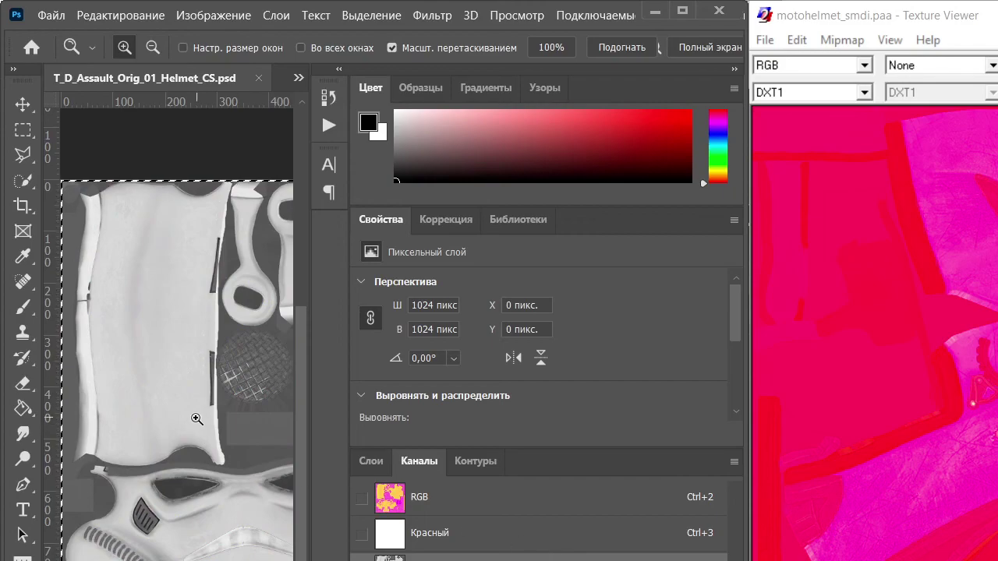
{"action": "key", "text": "ctrl+l"}
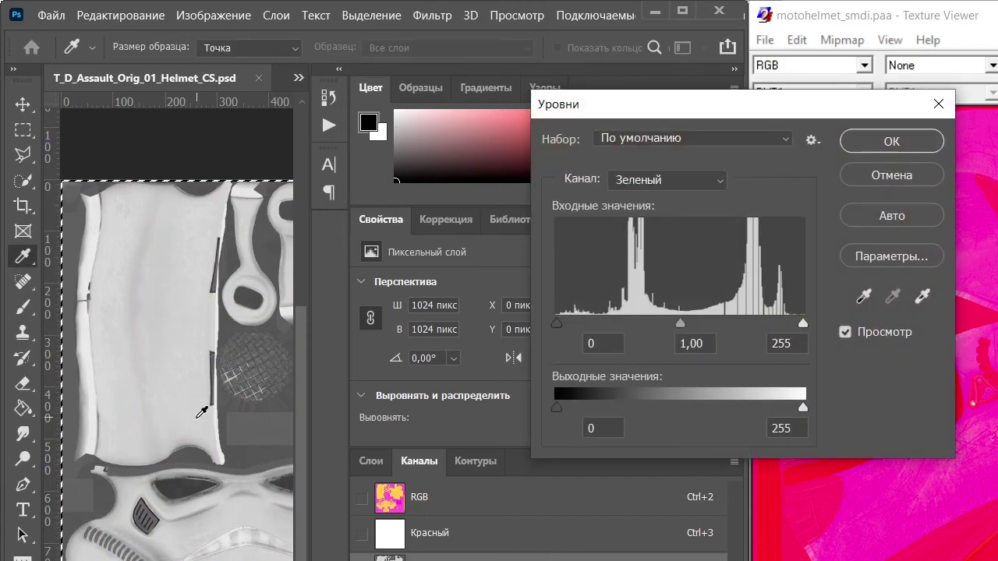
{"action": "left_click_drag", "start_coordinate": [678, 324], "coordinate": [780, 357]}
{"action": "left_click_drag", "start_coordinate": [777, 406], "coordinate": [803, 407]}
{"action": "left_click_drag", "start_coordinate": [564, 404], "coordinate": [602, 410]}
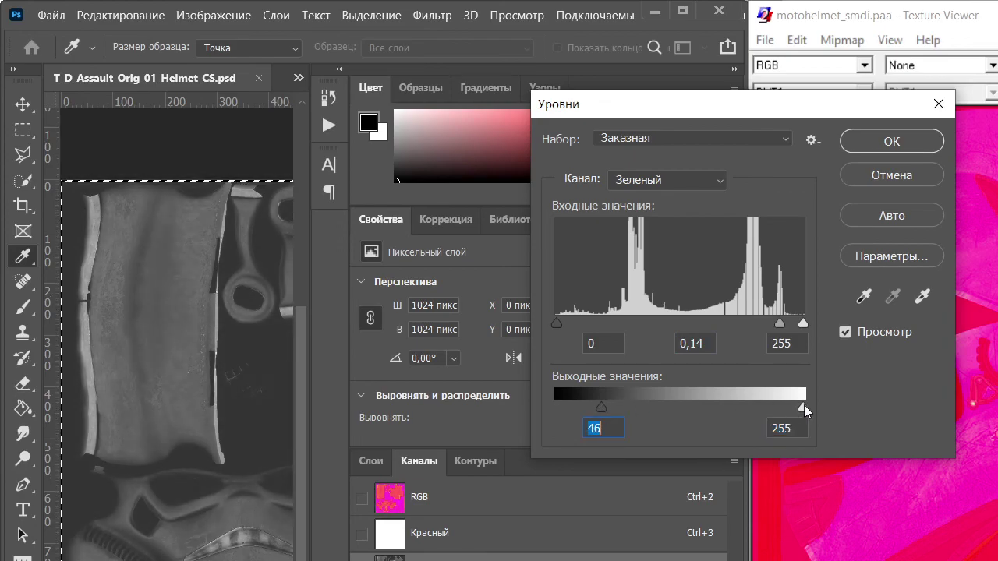
{"action": "left_click_drag", "start_coordinate": [783, 405], "coordinate": [503, 399]}
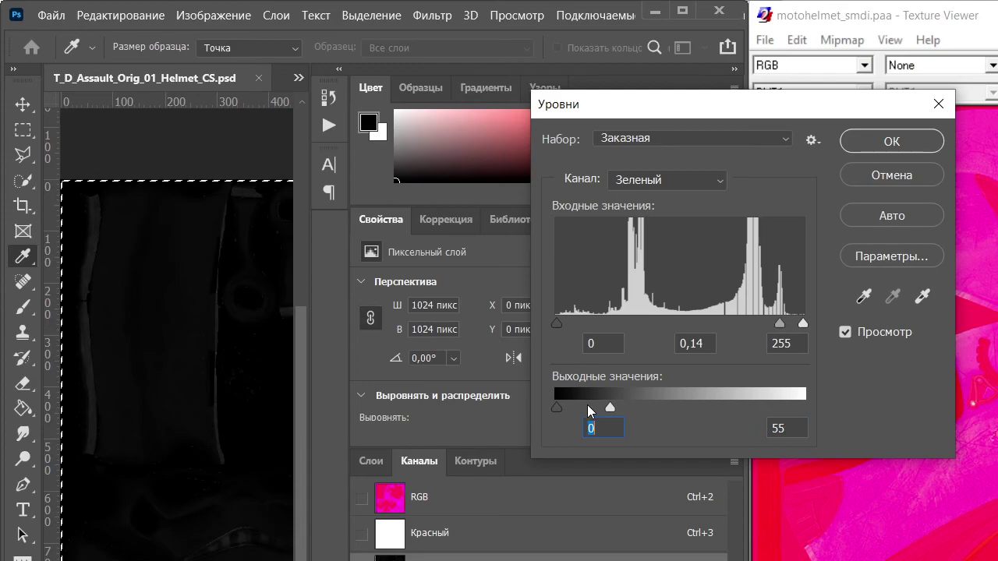
Try Levels on the green channel with input white at 104, output white at 69 and brighter midtones, compare the RGB composite, and undo it
{"action": "left_click_drag", "start_coordinate": [610, 406], "coordinate": [828, 423]}
{"action": "left_click_drag", "start_coordinate": [778, 321], "coordinate": [709, 324]}
{"action": "left_click_drag", "start_coordinate": [788, 408], "coordinate": [631, 408]}
{"action": "left_click_drag", "start_coordinate": [556, 406], "coordinate": [717, 408]}
{"action": "left_click_drag", "start_coordinate": [599, 405], "coordinate": [556, 409]}
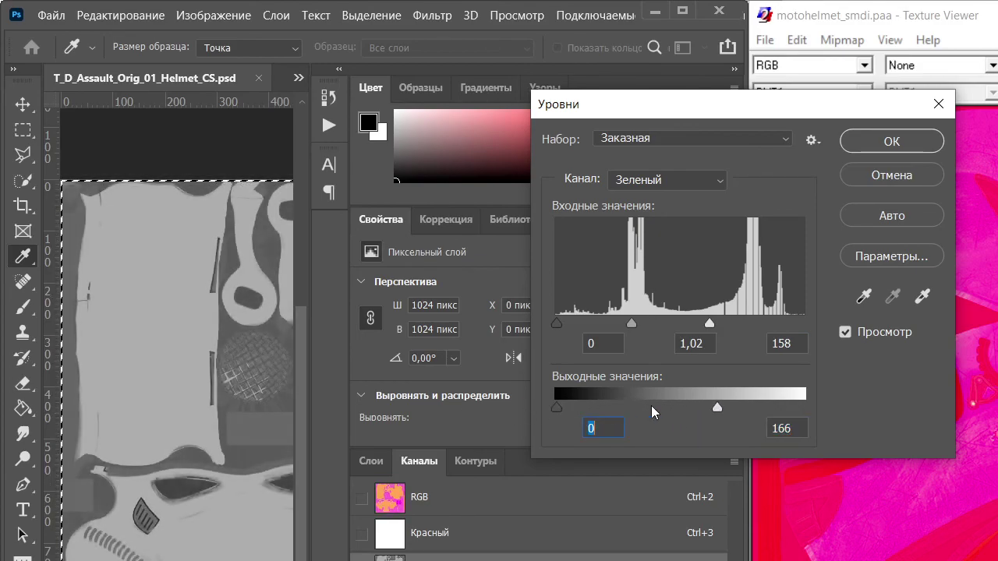
{"action": "left_click_drag", "start_coordinate": [712, 407], "coordinate": [623, 410]}
{"action": "left_click_drag", "start_coordinate": [706, 323], "coordinate": [657, 353]}
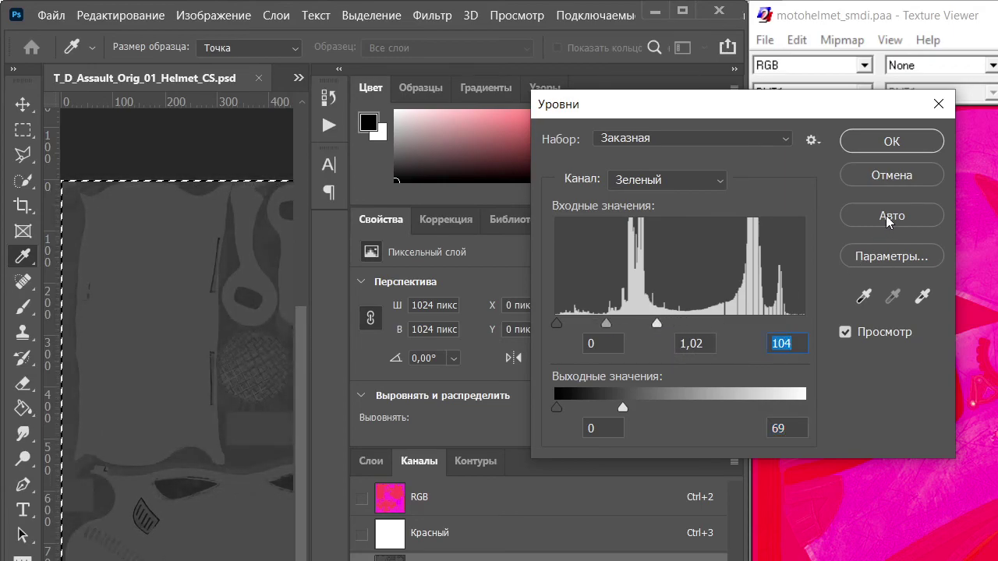
{"action": "left_click_drag", "start_coordinate": [605, 325], "coordinate": [567, 340]}
{"action": "left_click", "coordinate": [911, 145]}
{"action": "left_click", "coordinate": [466, 505]}
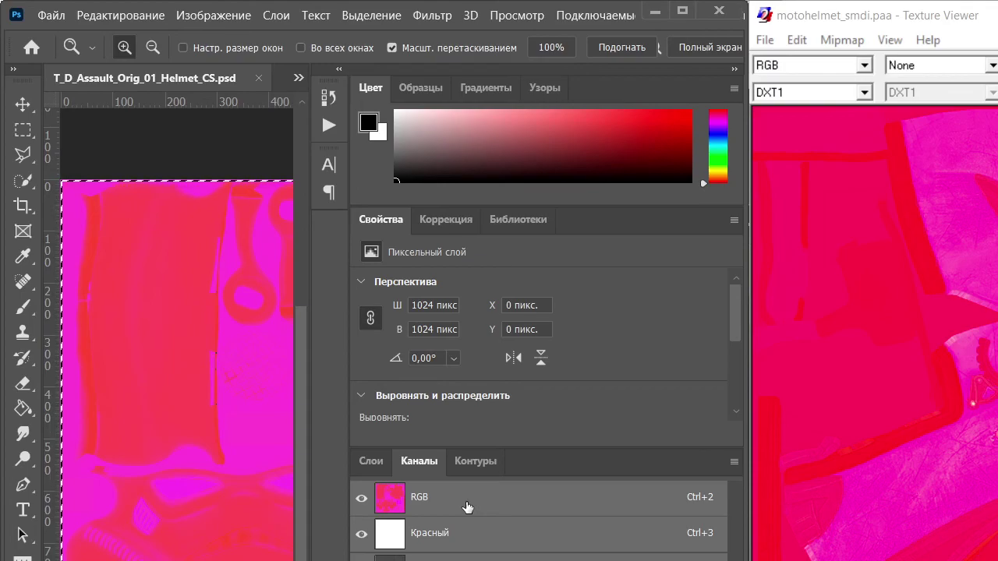
{"action": "key", "text": "ctrl+z"}
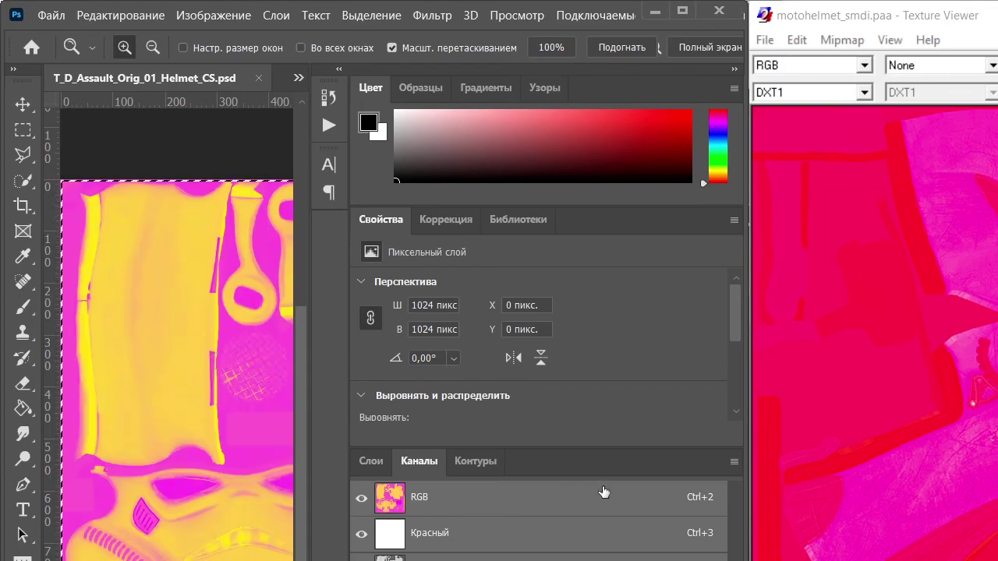
Select the green channel again and open Levels for it at the default settings
{"action": "left_click", "coordinate": [534, 558]}
{"action": "key", "text": "ctrl+l"}
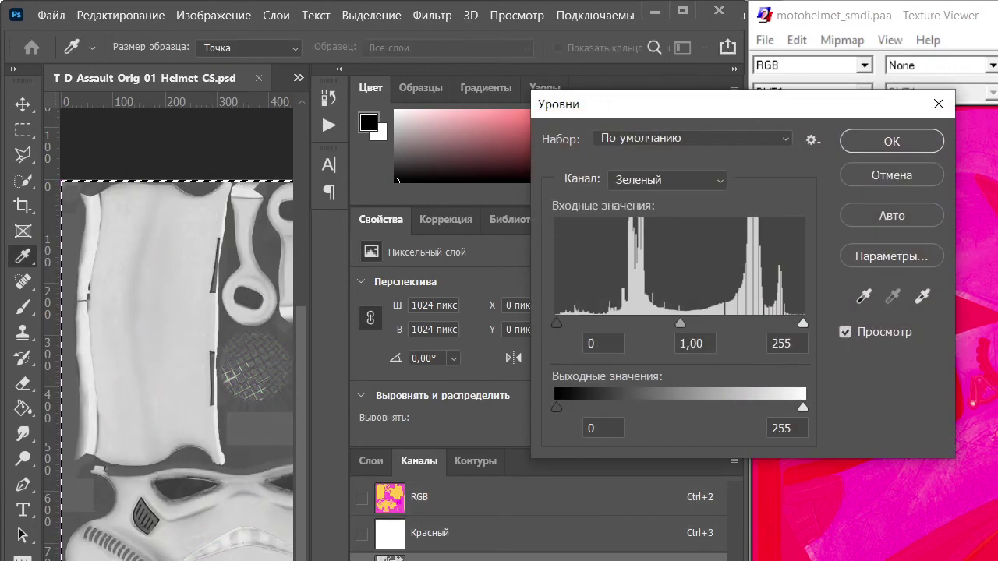
{"action": "left_click", "coordinate": [553, 408]}
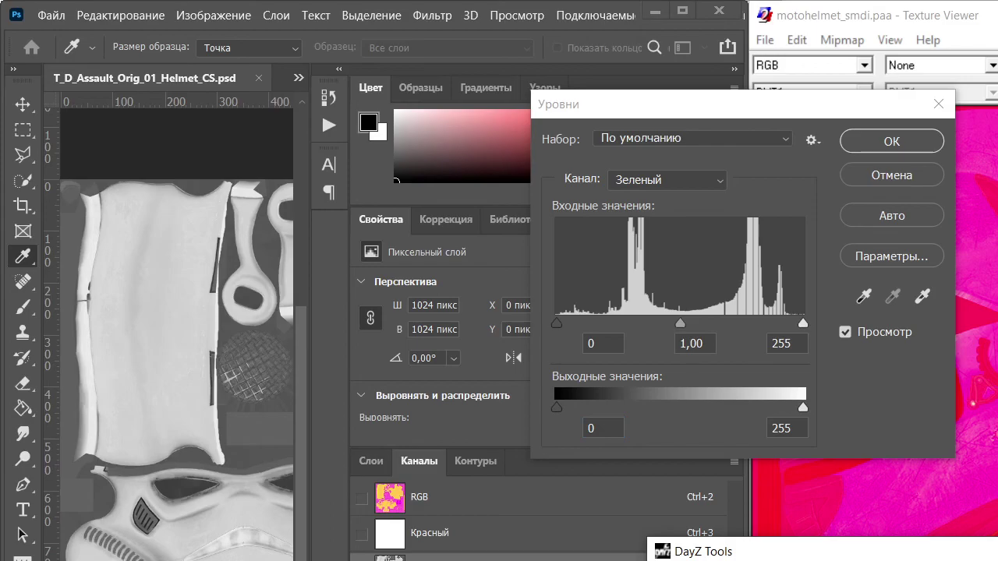
Inspect the converted 1_Smdi.paa from the Helmet data folder in Texture Viewer, and close the viewer and the folder window
{"action": "key", "text": "alt+Tab"}
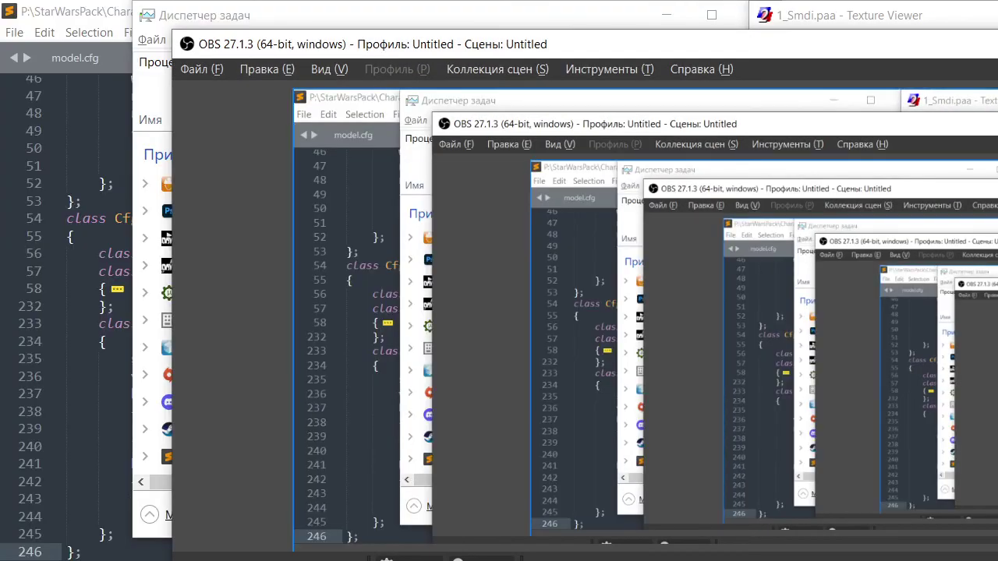
{"action": "key", "text": "super+Down"}
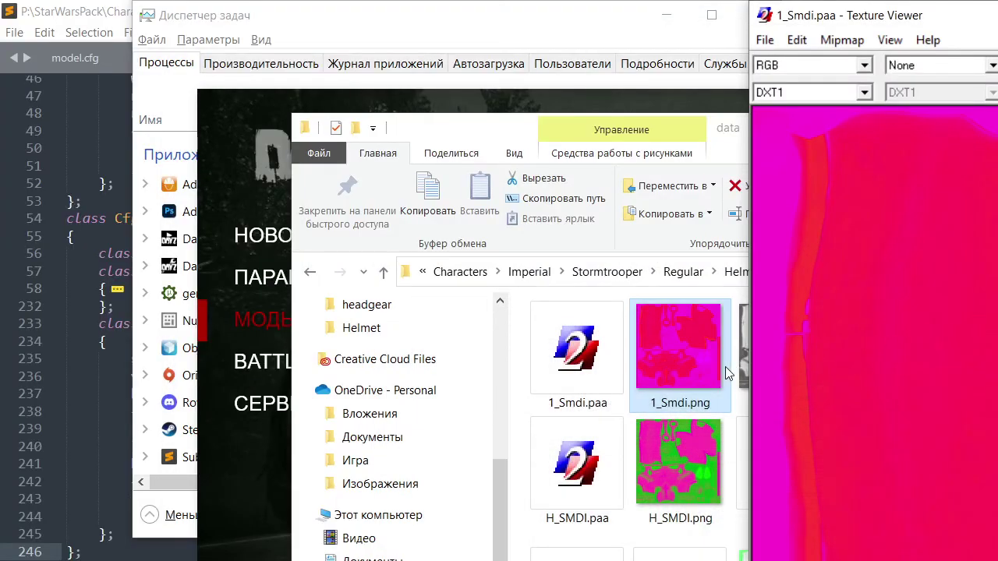
{"action": "double_click", "coordinate": [577, 350]}
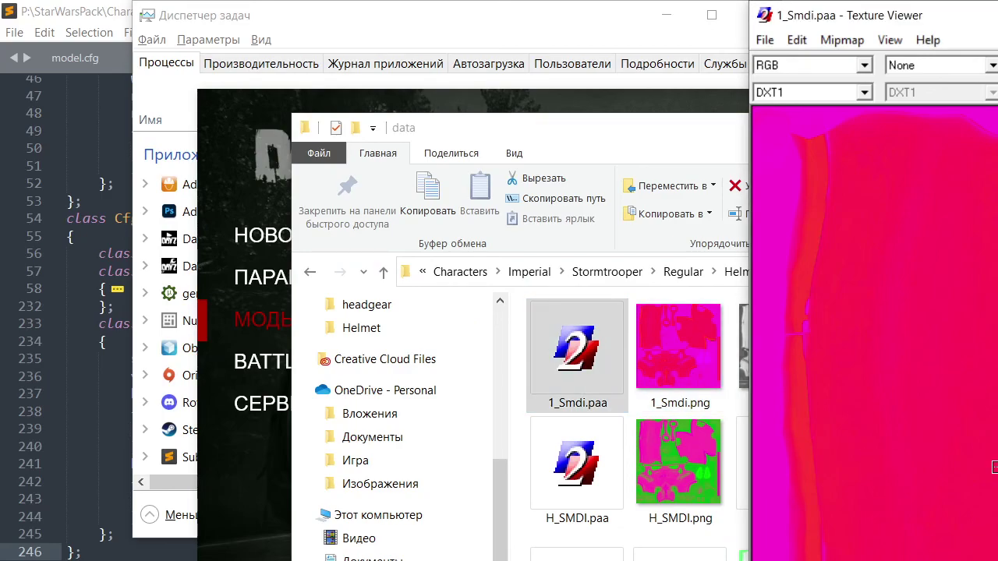
{"action": "left_click_drag", "start_coordinate": [694, 320], "coordinate": [944, 396]}
{"action": "left_click_drag", "start_coordinate": [589, 368], "coordinate": [924, 426]}
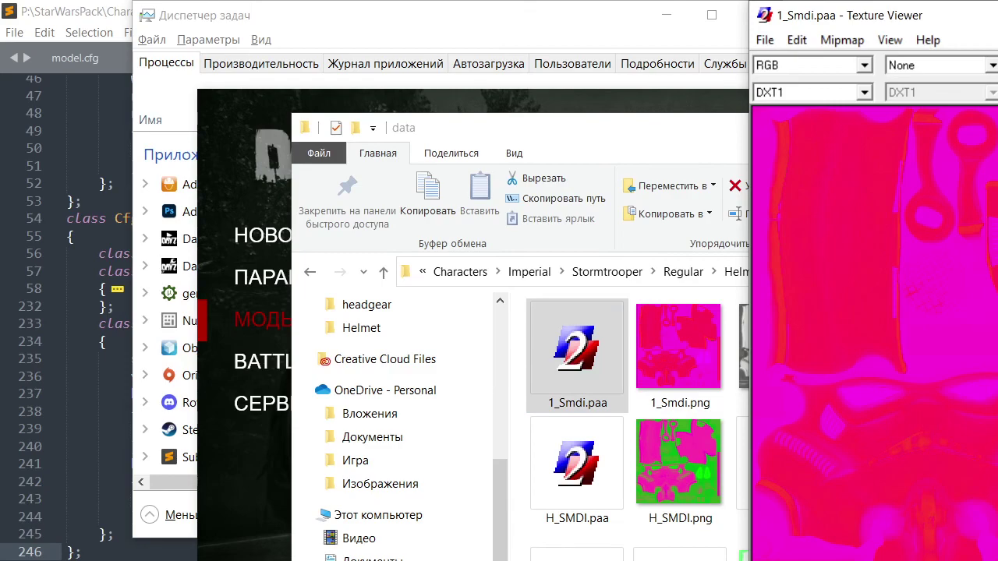
{"action": "key", "text": "alt+F4"}
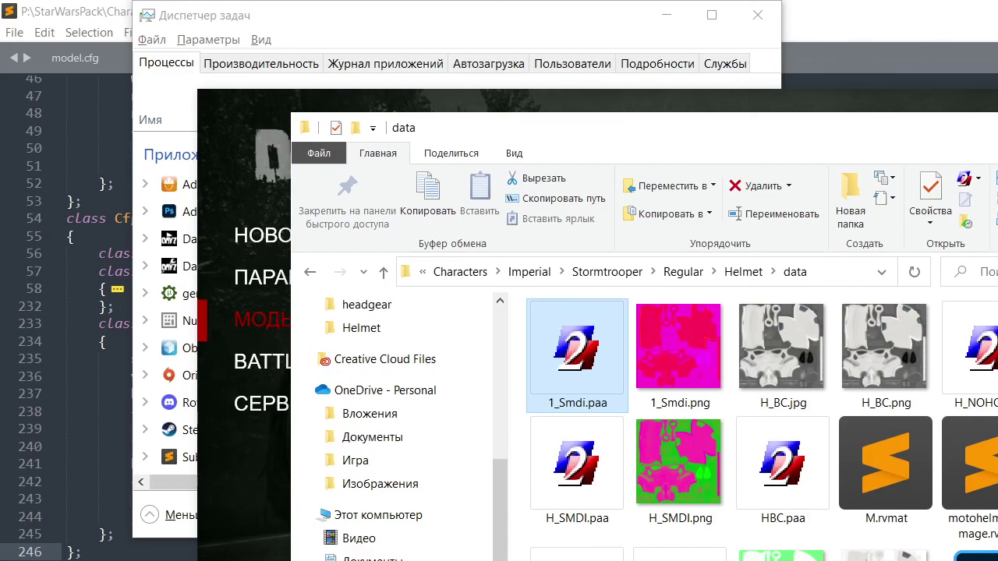
{"action": "key", "text": "super+Down"}
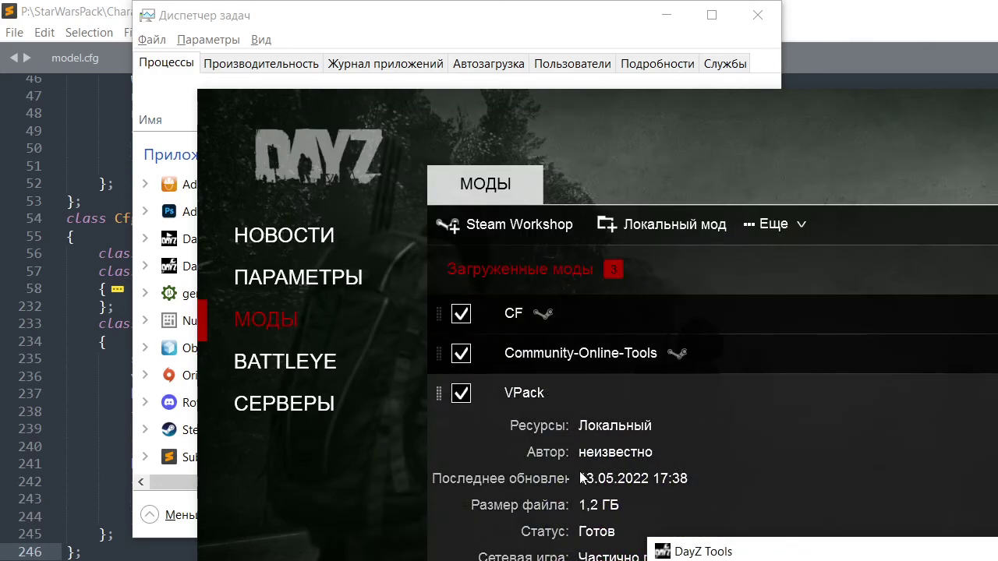
Pack the P:\StarWarsPack source directory with DayZ Addon Builder
{"action": "key", "text": "alt+Tab"}
{"action": "key", "text": "Return"}
{"action": "key", "text": "Return"}
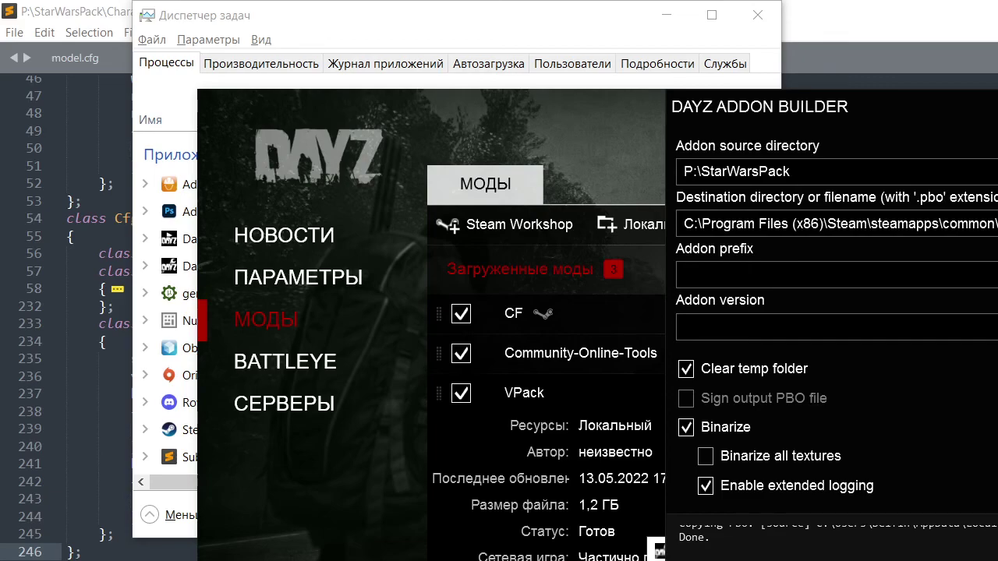
Launch DayZ with the CF, Community-Online-Tools and VPack mods, and switch to the running game
{"action": "key", "text": "alt+Tab"}
{"action": "key", "text": "alt+Tab"}
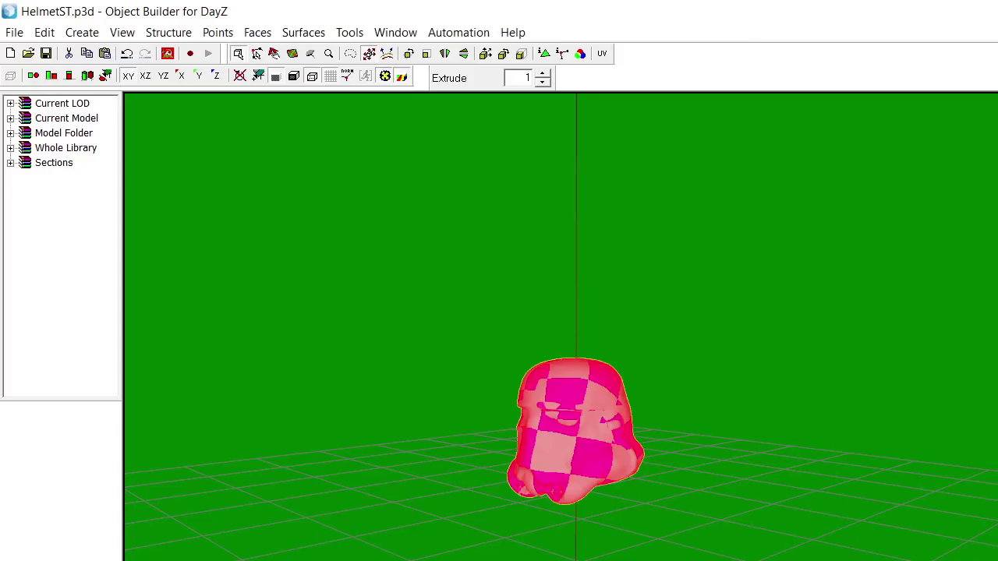
{"action": "key", "text": "alt+Tab"}
{"action": "key", "text": "alt+Tab"}
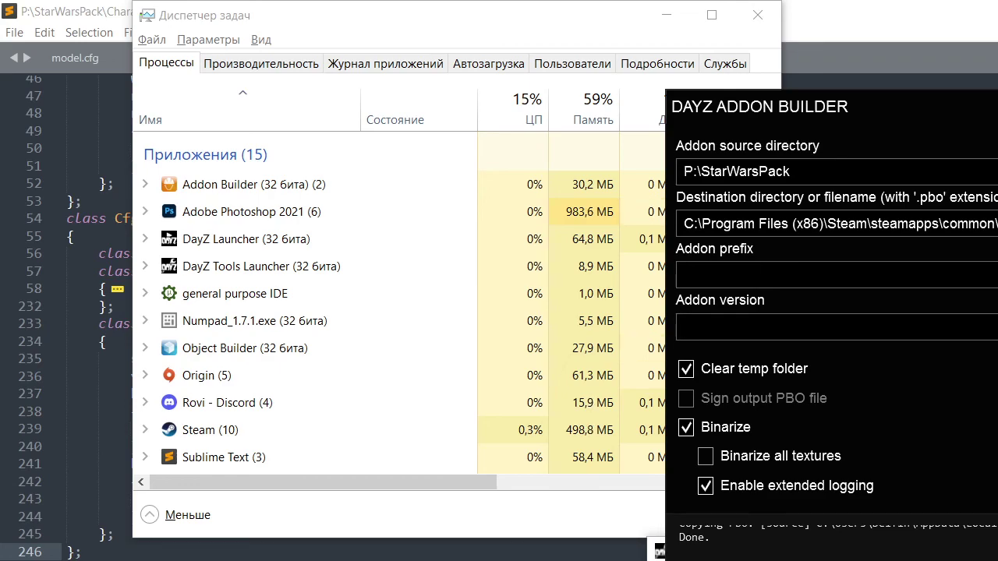
{"action": "key", "text": "alt+Tab"}
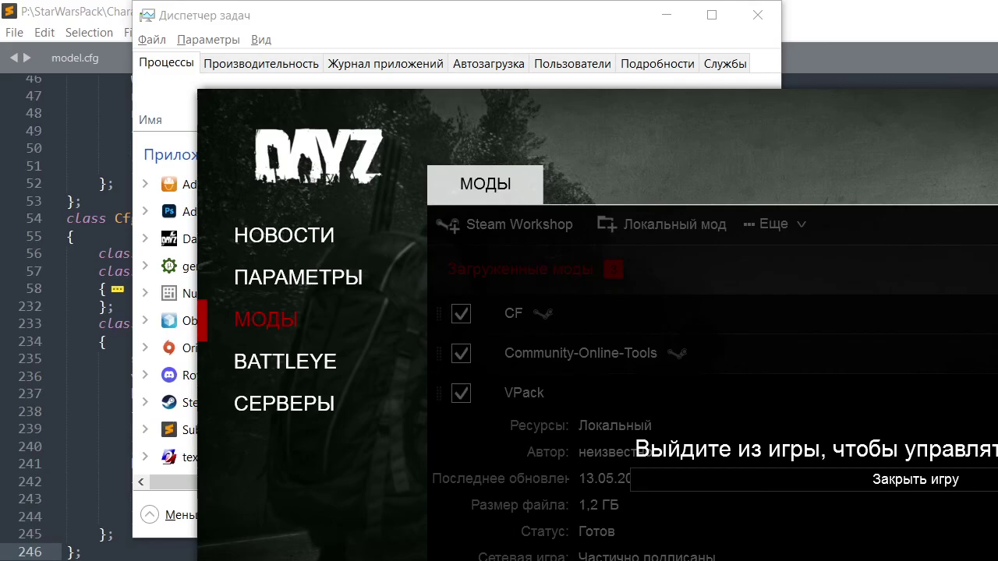
{"action": "key", "text": "alt+Tab"}
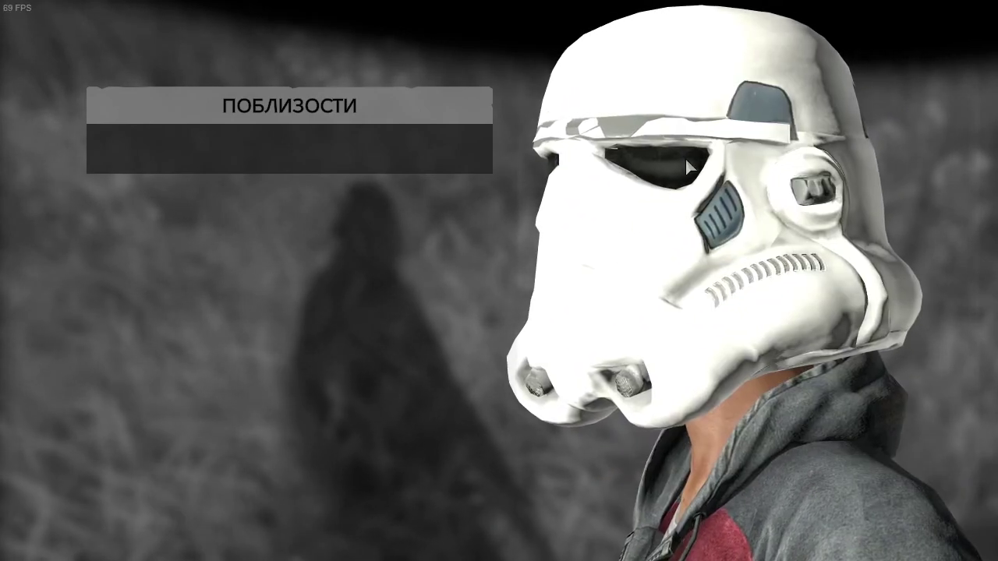
Rotate the character preview in the inventory to examine the stormtrooper helmet's shading, and return to the game world
{"action": "left_click_drag", "start_coordinate": [601, 155], "coordinate": [905, 273]}
{"action": "key", "text": "Tab"}
{"action": "key", "text": "v"}
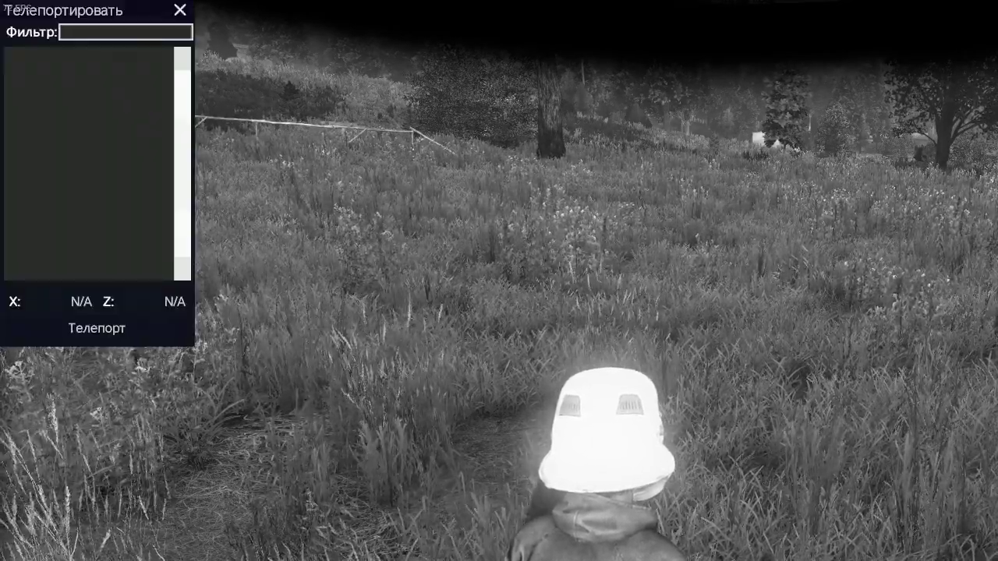
{"action": "key", "text": "Escape"}
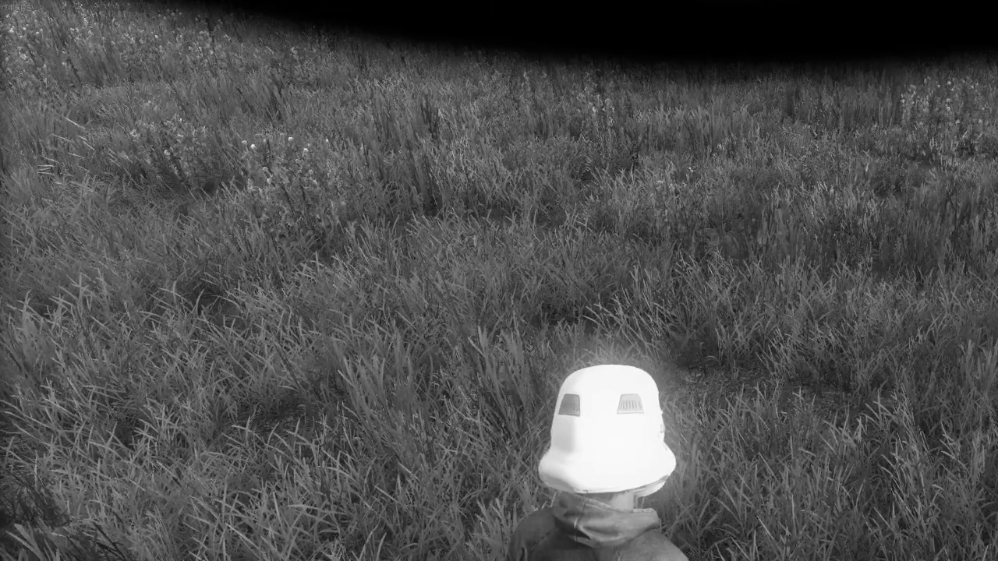
Spawn an Ada 4x4 at the cursor with the vehicle spawner and approach its left door
{"action": "key", "text": "v"}
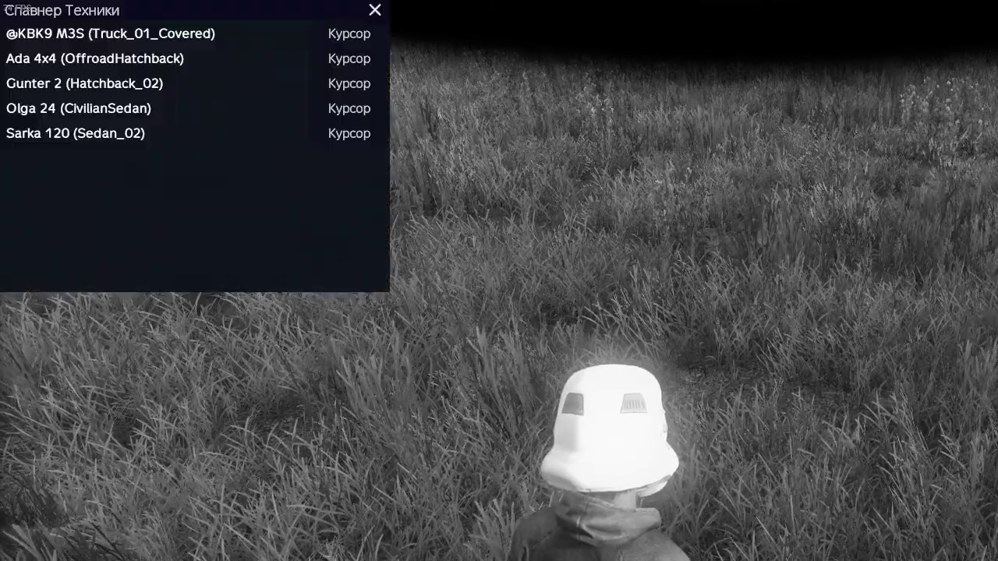
{"action": "left_click", "coordinate": [354, 61]}
{"action": "key", "text": "f"}
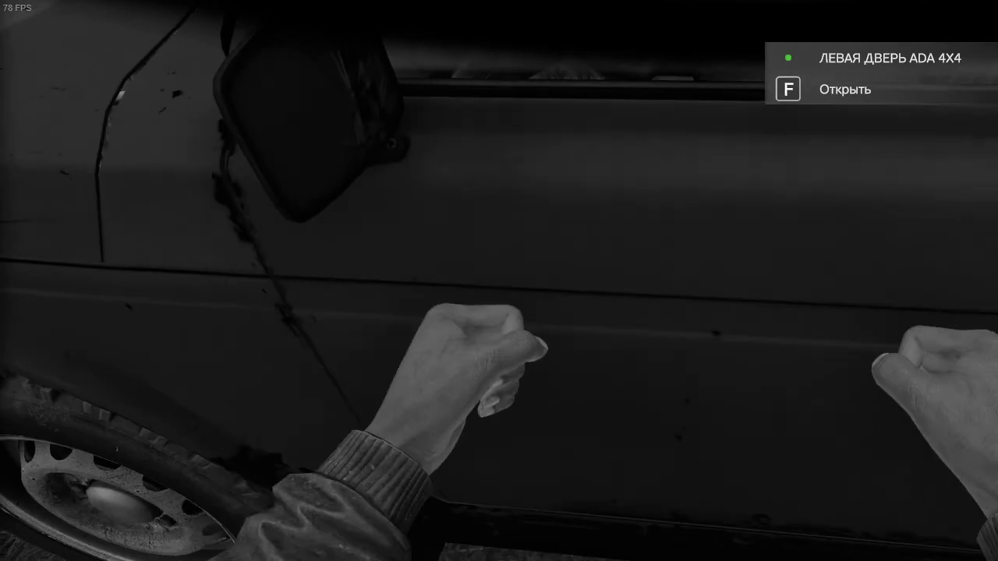
{"action": "key", "text": "Tab"}
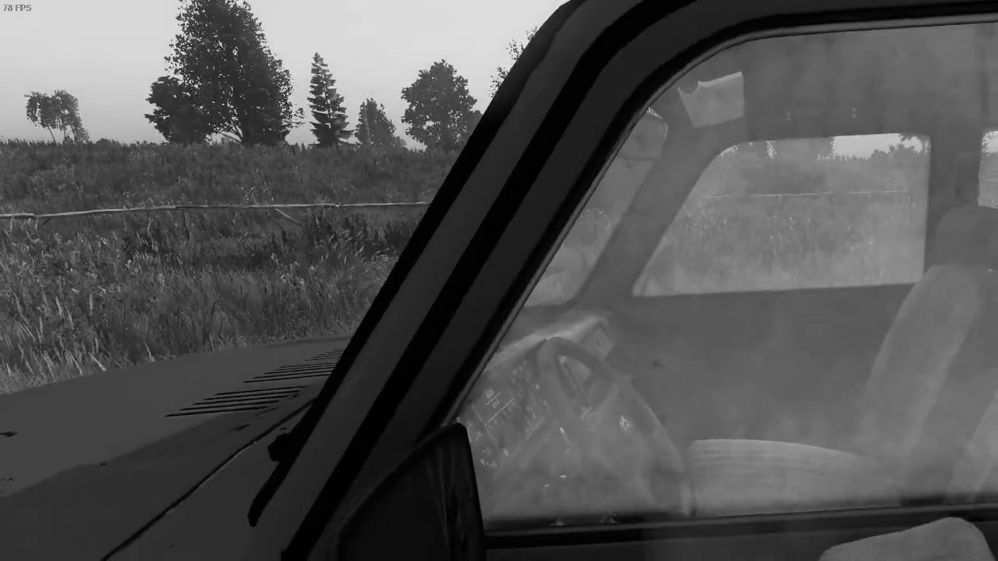
{"action": "left_click", "coordinate": [499, 281]}
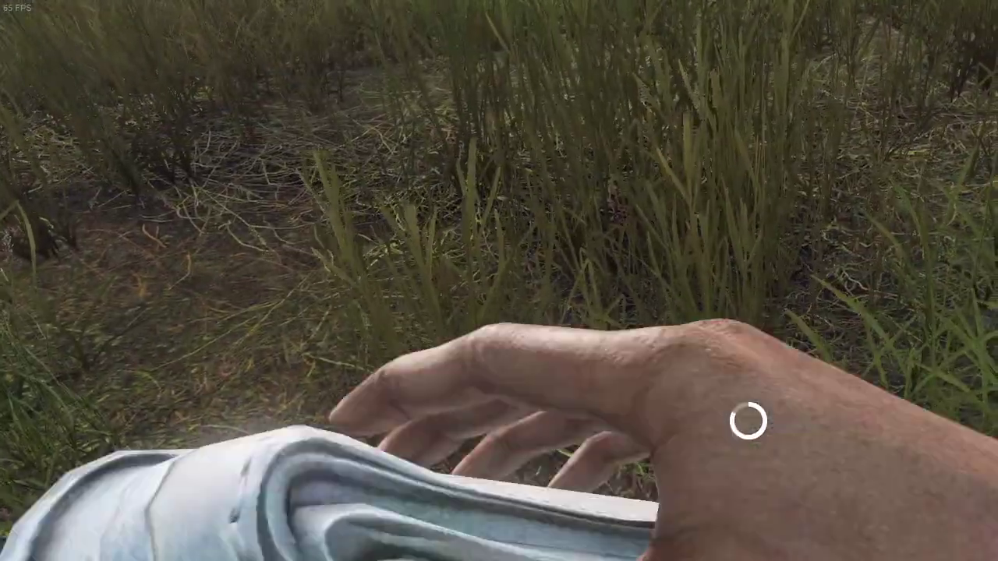
Drop the rags on the ground and rotate the inventory's character preview to examine the helmet from several sides
{"action": "key", "text": "Tab"}
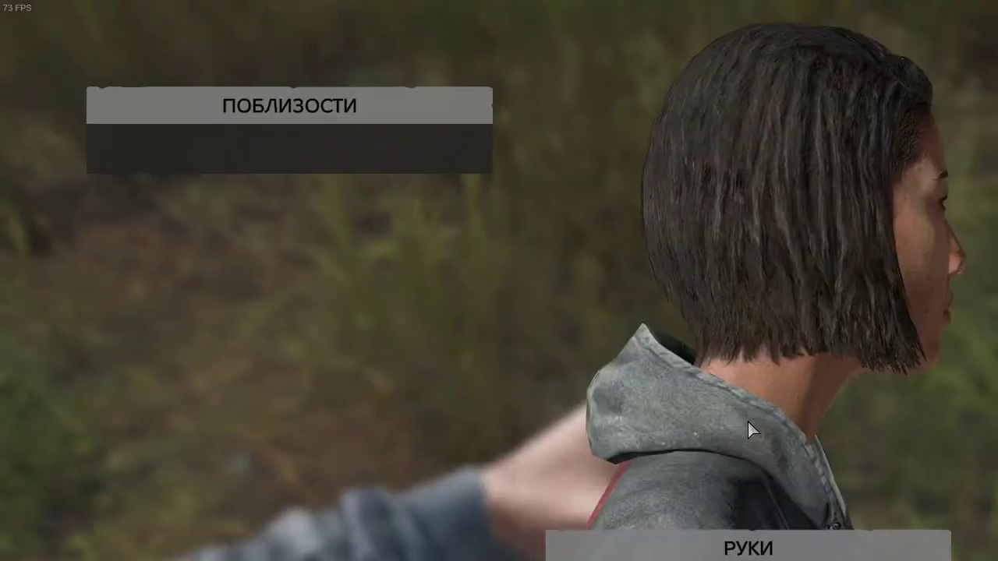
{"action": "left_click_drag", "start_coordinate": [816, 457], "coordinate": [794, 508]}
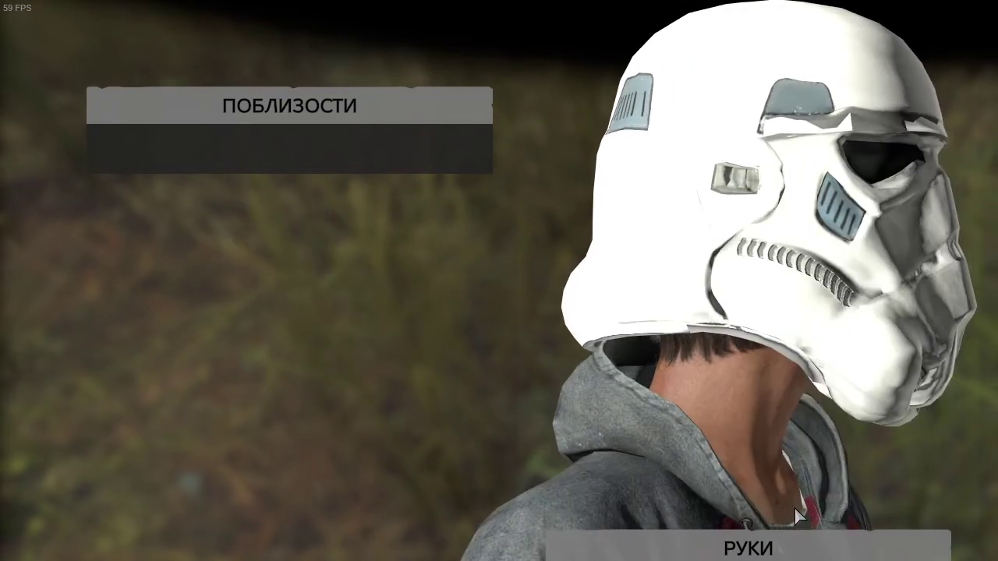
{"action": "key", "text": "g"}
{"action": "left_click_drag", "start_coordinate": [869, 447], "coordinate": [687, 153]}
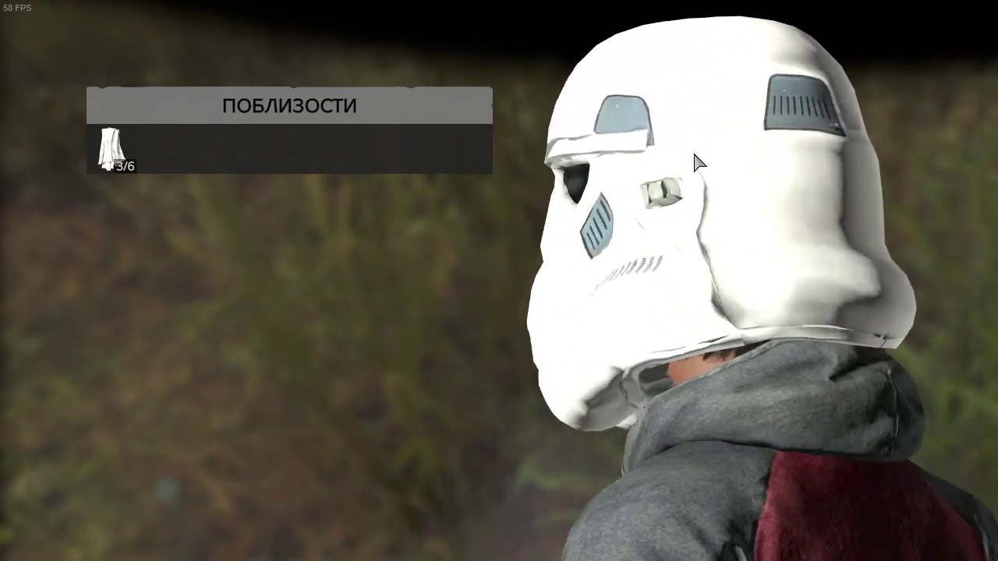
{"action": "key", "text": "Tab"}
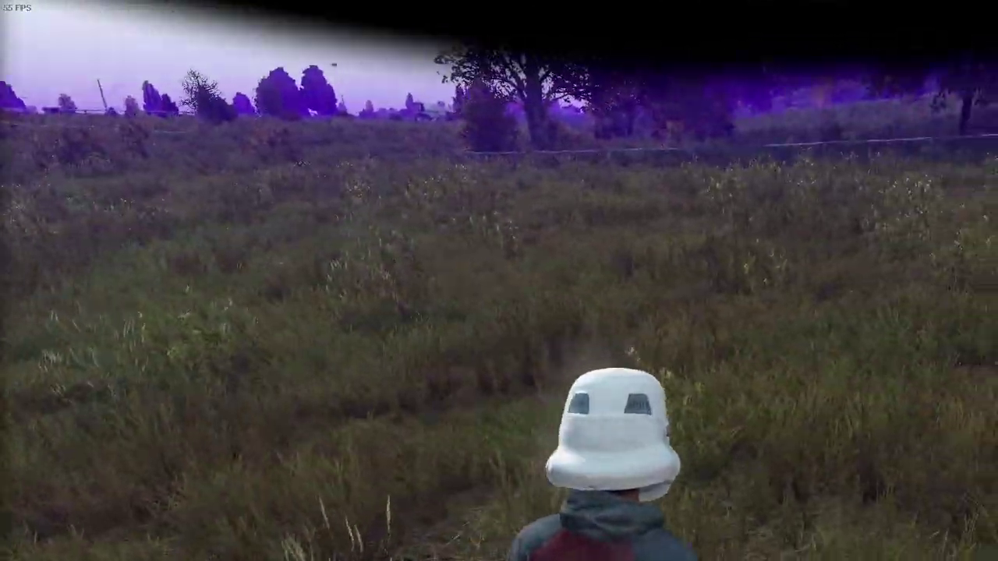
Crouch the character in the field and examine the helmet's front and lighting in the inventory preview
{"action": "key", "text": "c"}
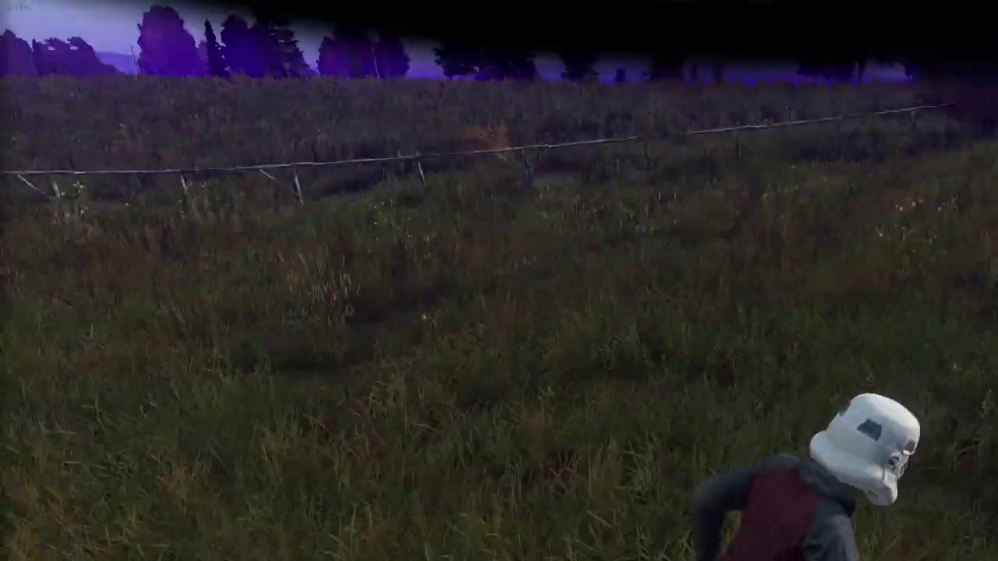
{"action": "key", "text": "Tab"}
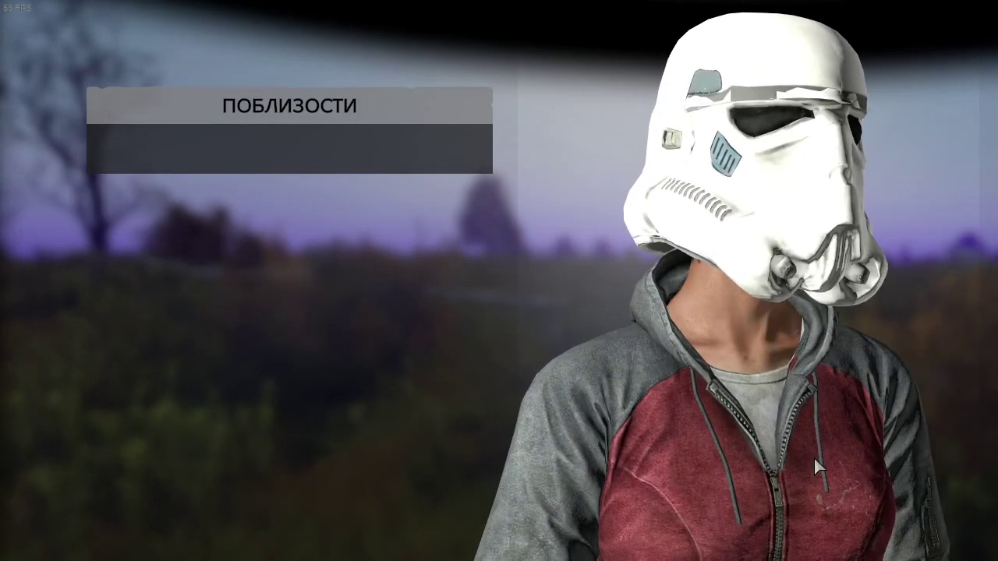
{"action": "key", "text": "Tab"}
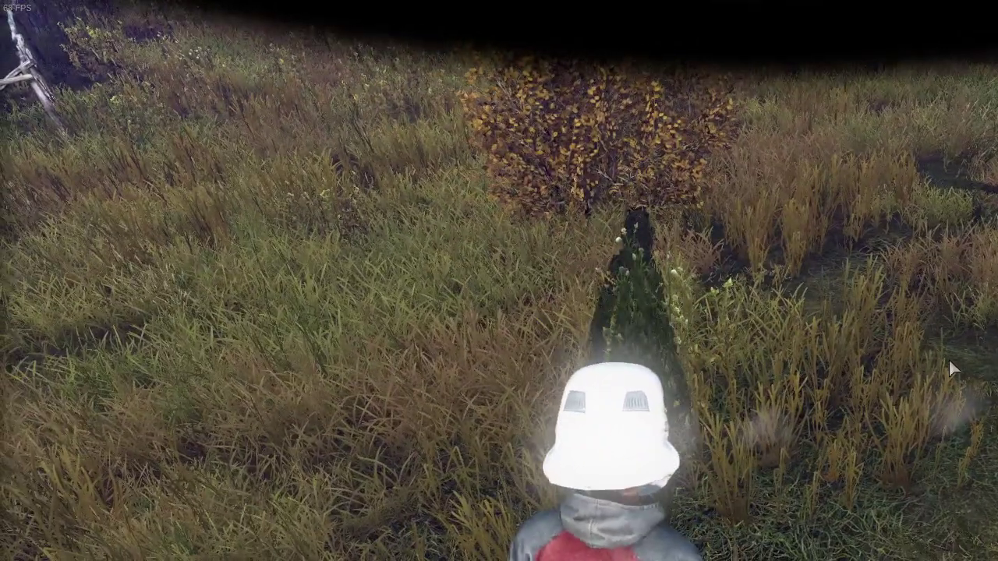
Spawn the SurvivorM_Boris character at the cursor in the field and walk up to it
{"action": "type", "text": "y"}
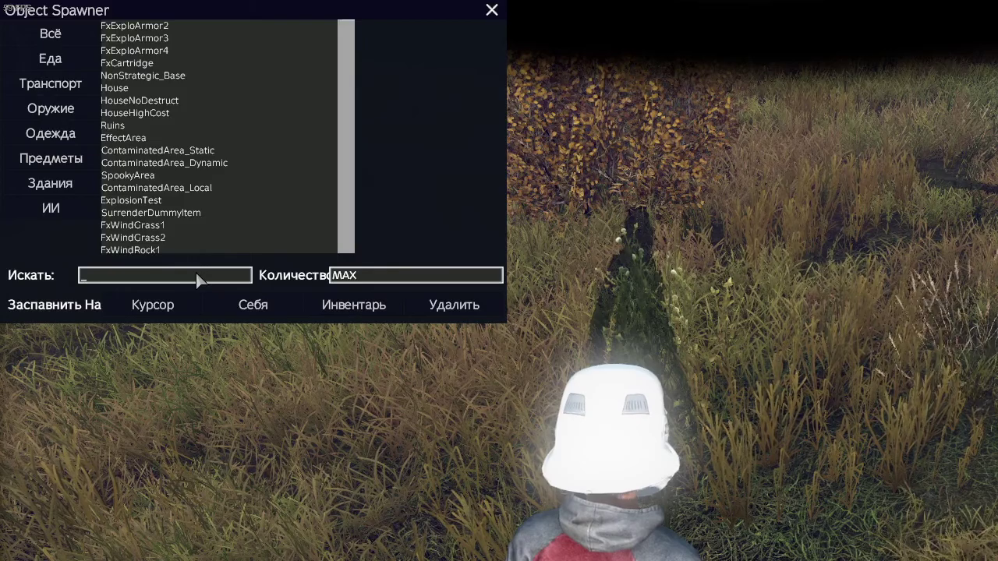
{"action": "type", "text": "boris"}
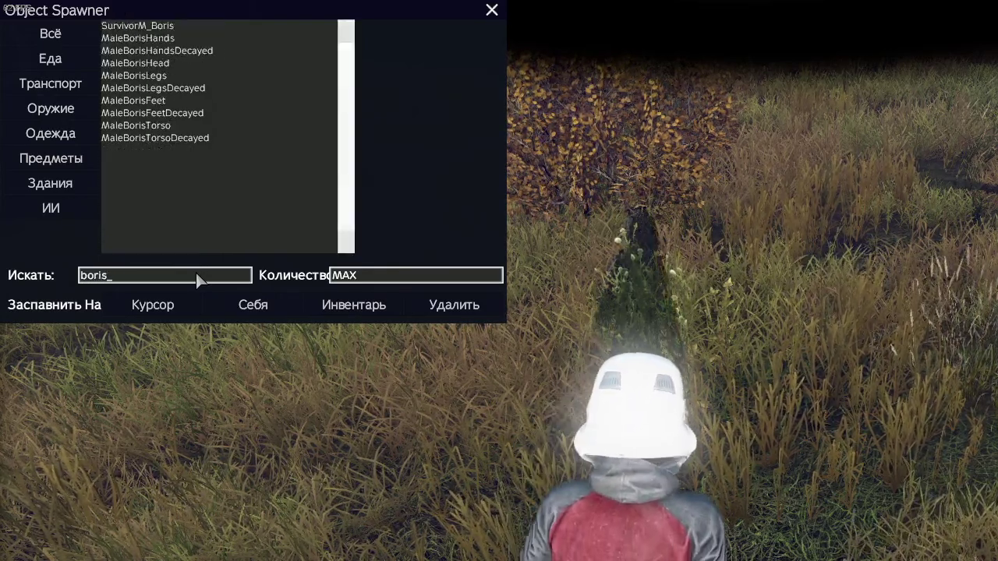
{"action": "left_click", "coordinate": [153, 305]}
{"action": "key", "text": "y"}
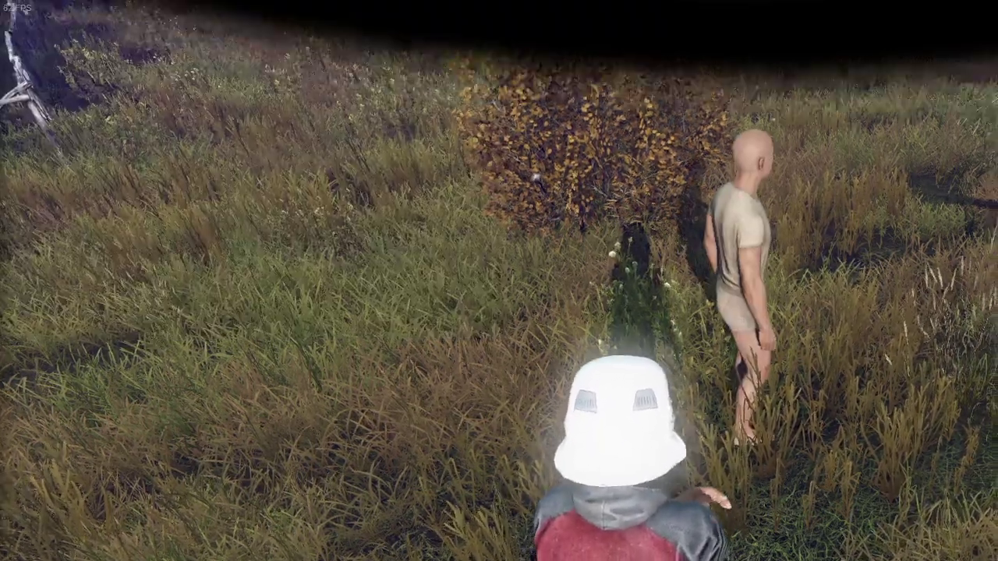
{"action": "key", "text": "Tab"}
{"action": "key", "text": "Tab"}
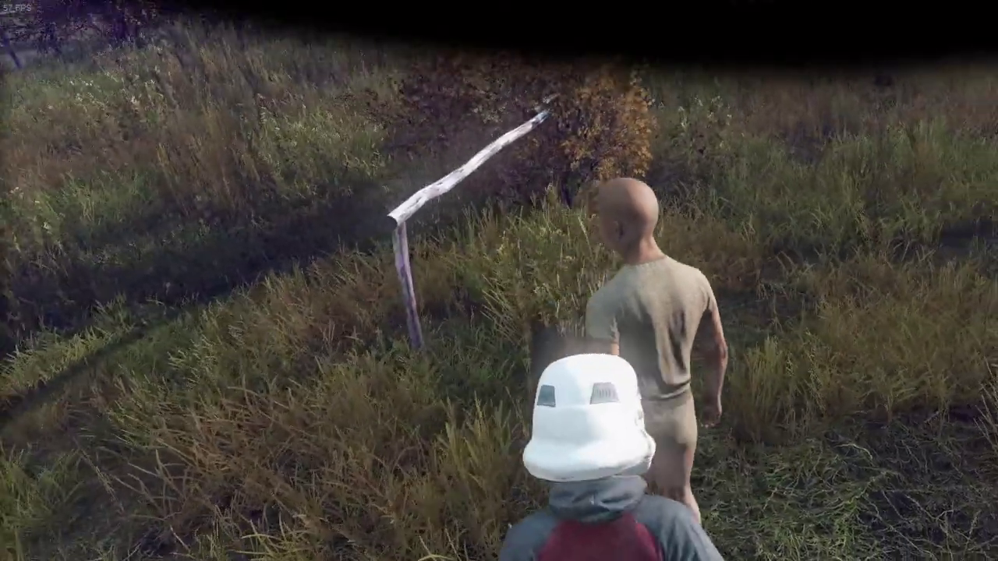
{"action": "key", "text": "Tab"}
{"action": "key", "text": "Tab"}
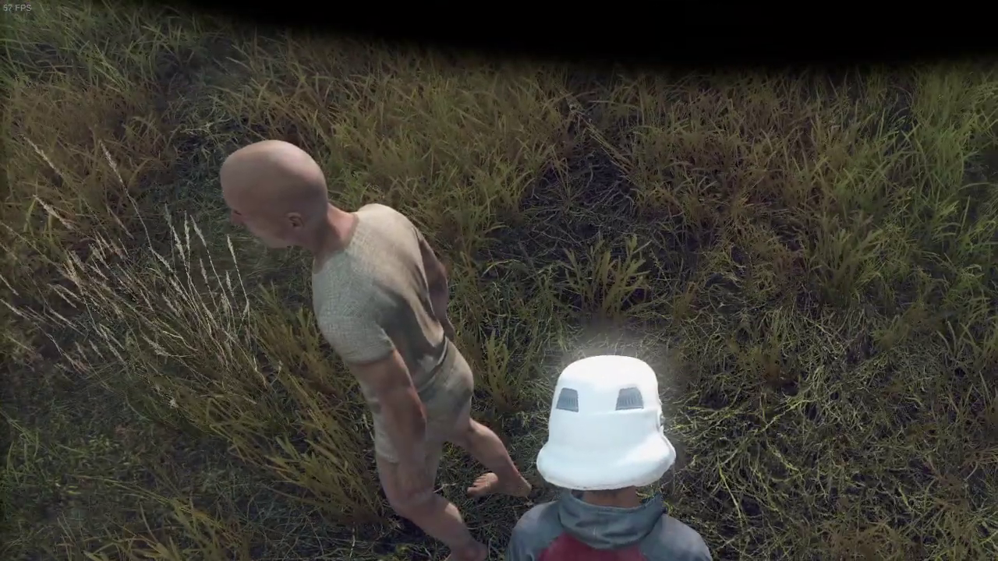
Spawn Handcuffs at the cursor, take them and restrain the spawned survivor with them
{"action": "type", "text": "y"}
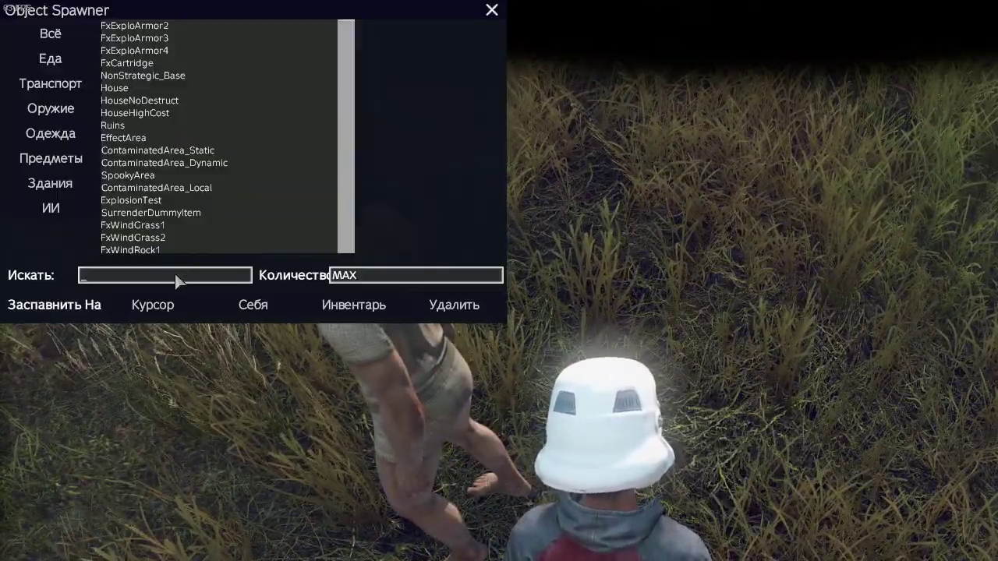
{"action": "type", "text": "handc"}
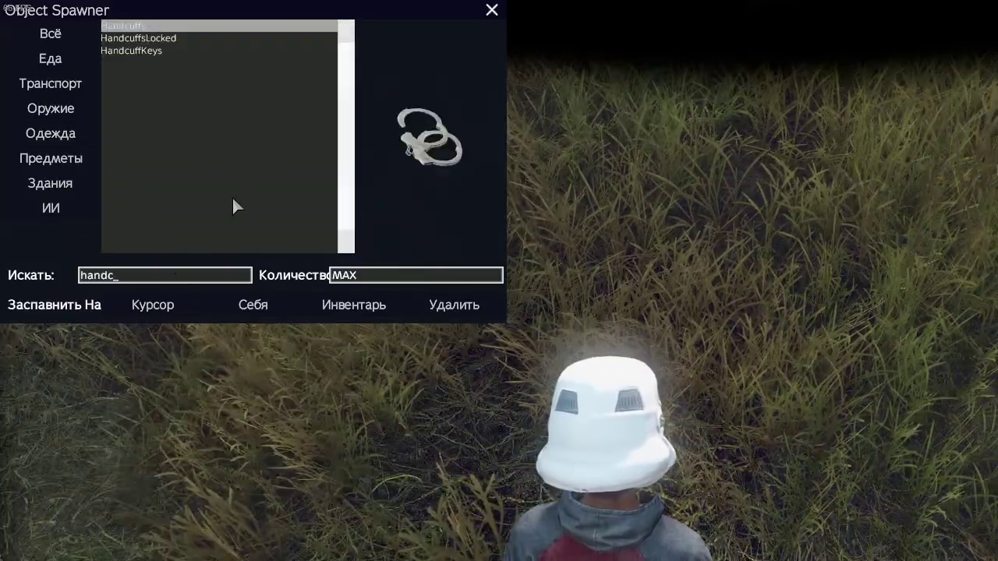
{"action": "left_click", "coordinate": [165, 297]}
{"action": "key", "text": "Tab"}
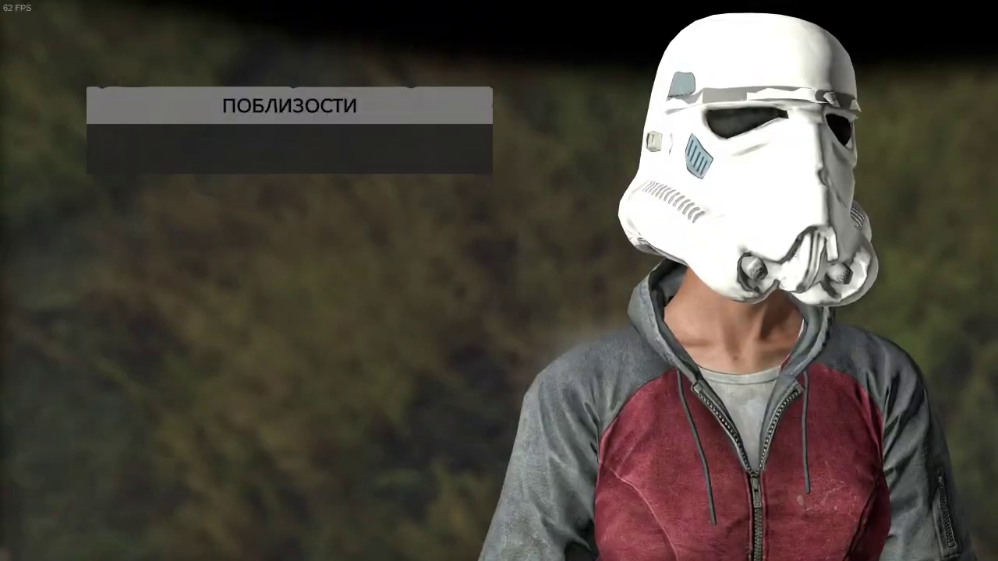
{"action": "key", "text": "Tab"}
{"action": "key", "text": "f"}
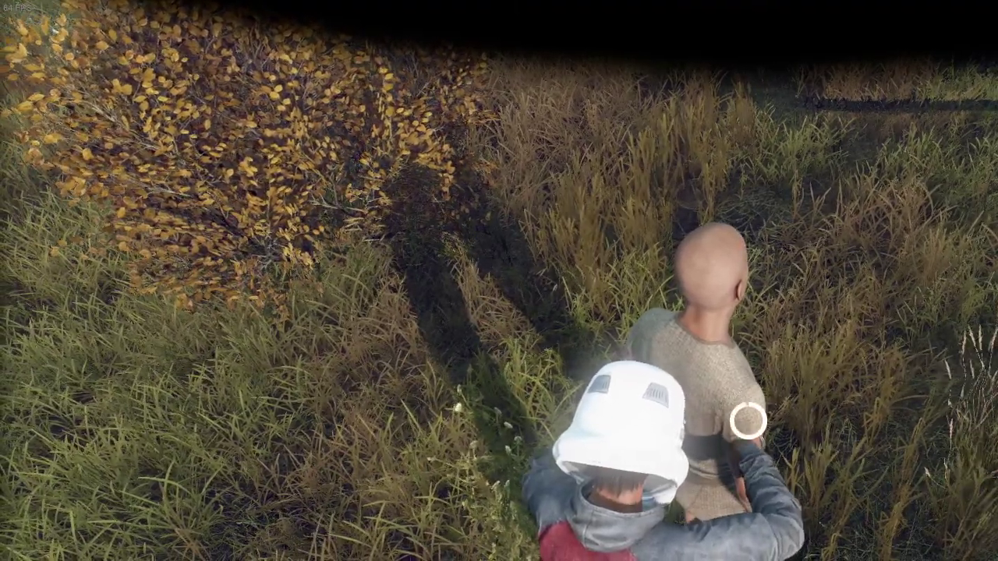
{"action": "key", "text": "Tab"}
{"action": "key", "text": "Tab"}
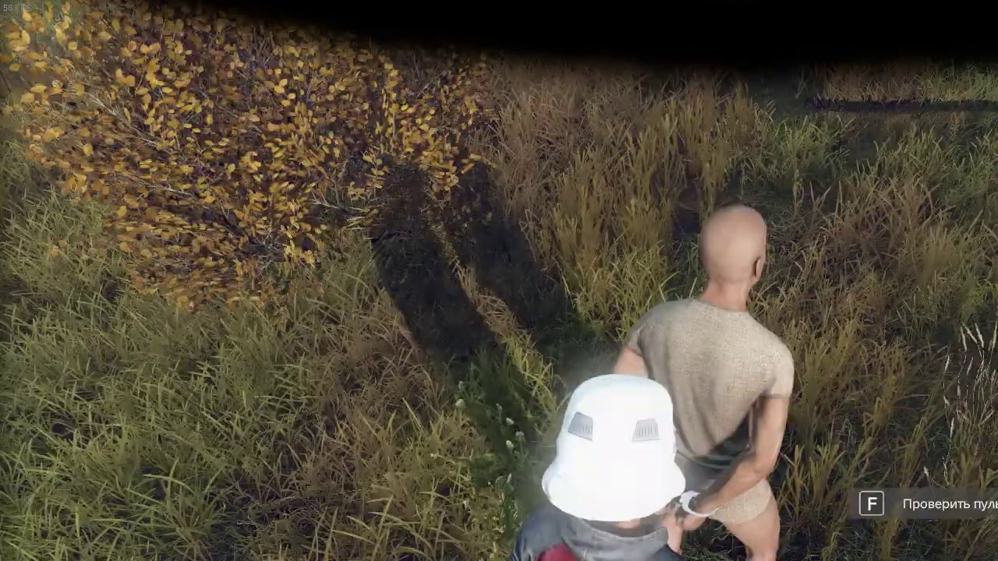
Transfer the stormtrooper helmet from the own character to the restrained survivor's head through the inventory
{"action": "key", "text": "Tab"}
{"action": "key", "text": "Tab"}
{"action": "key", "text": "Tab"}
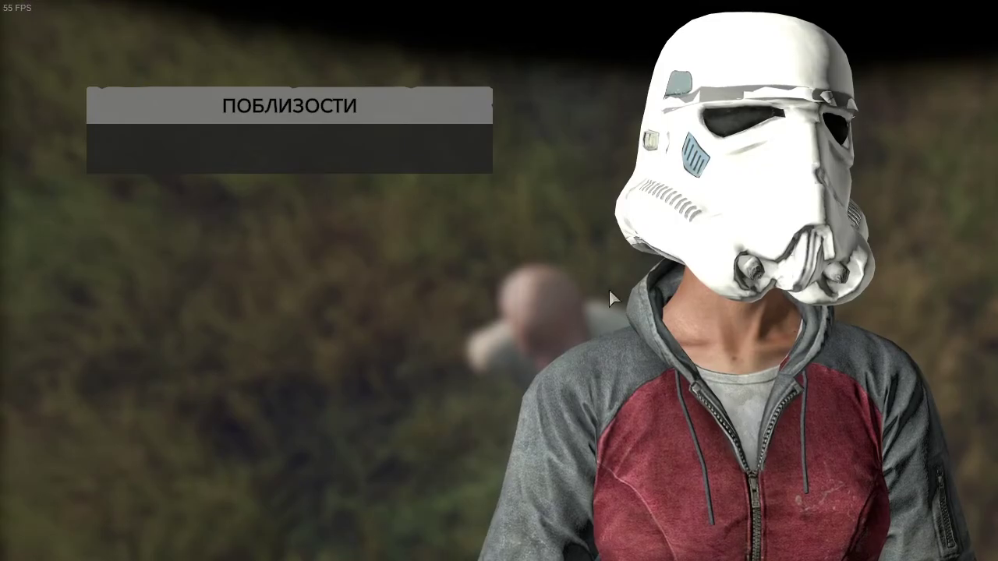
{"action": "key", "text": "Tab"}
{"action": "key", "text": "Tab"}
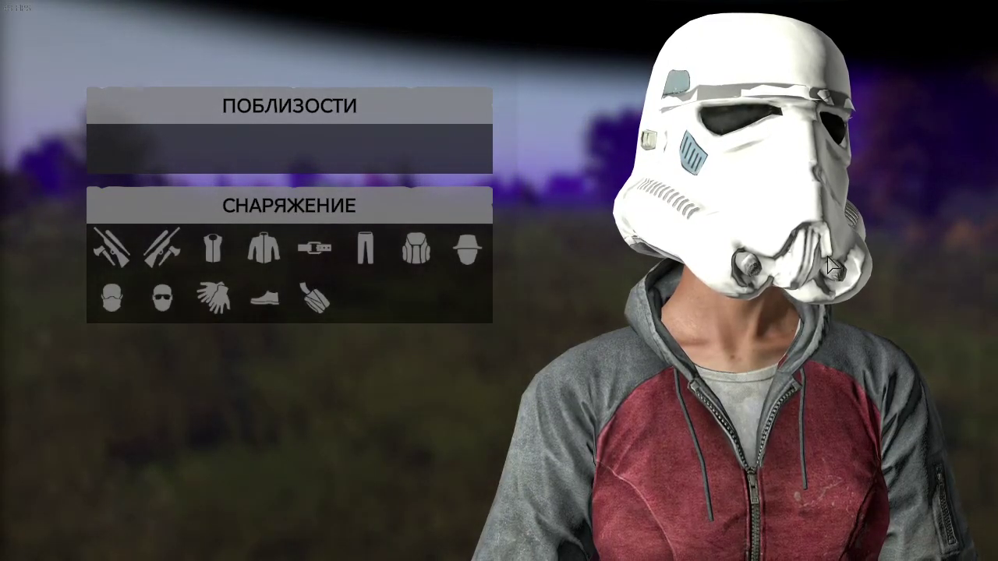
{"action": "left_click_drag", "start_coordinate": [123, 295], "coordinate": [122, 293]}
{"action": "key", "text": "Tab"}
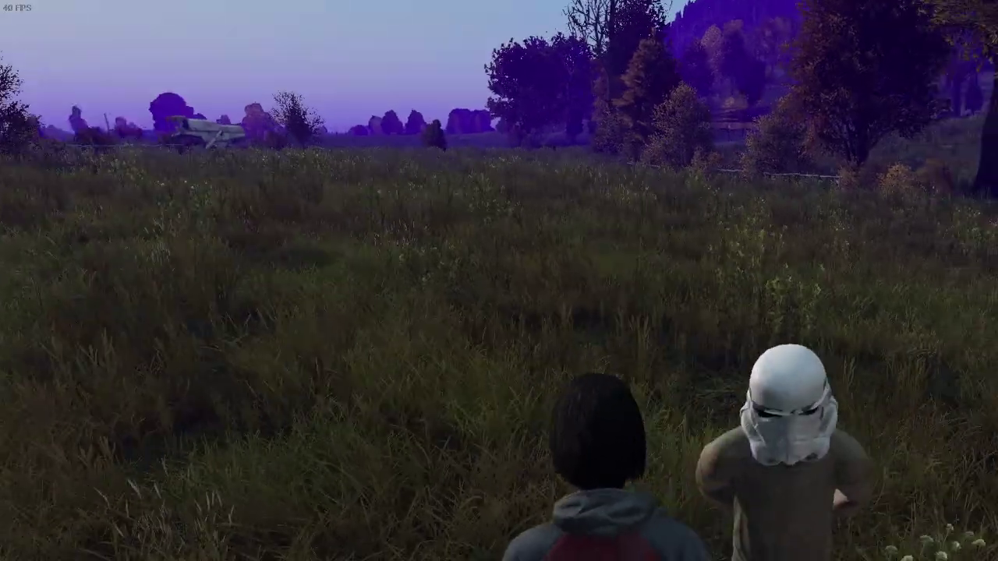
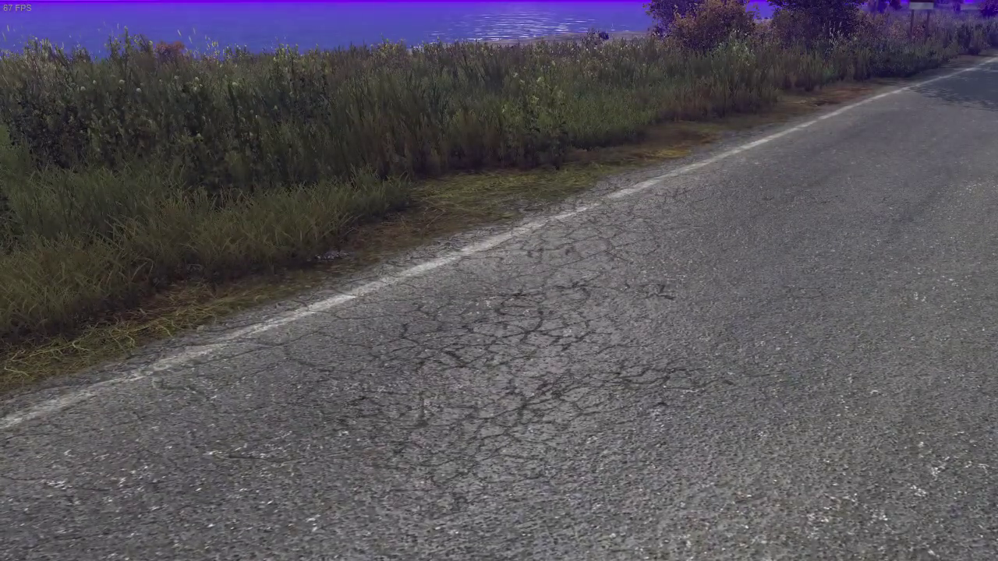
Find the SWP_IMP_ST_Helmet1_White helmet in the object spawner and spawn it on the road at the cursor
{"action": "key", "text": "y"}
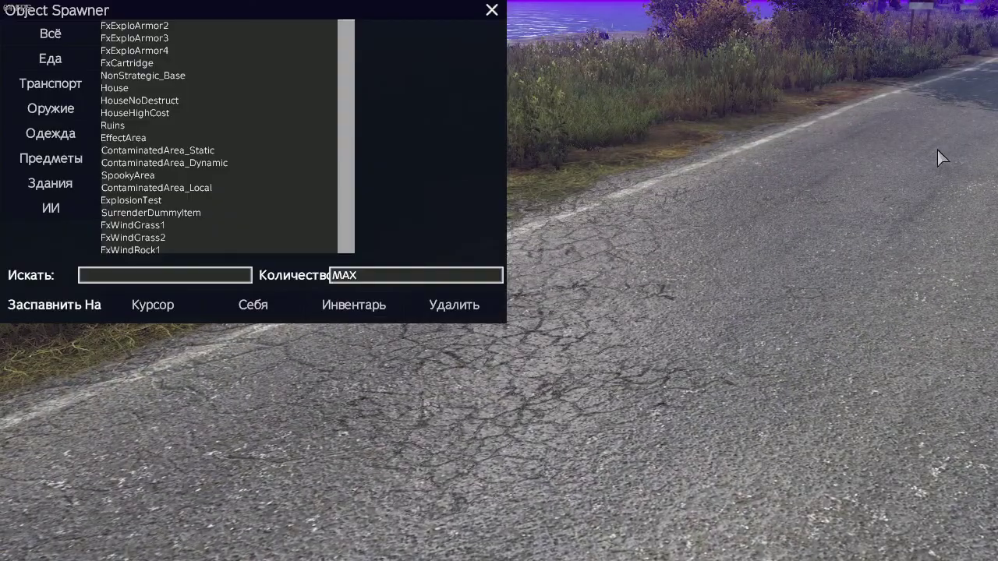
{"action": "type", "text": "ha"}
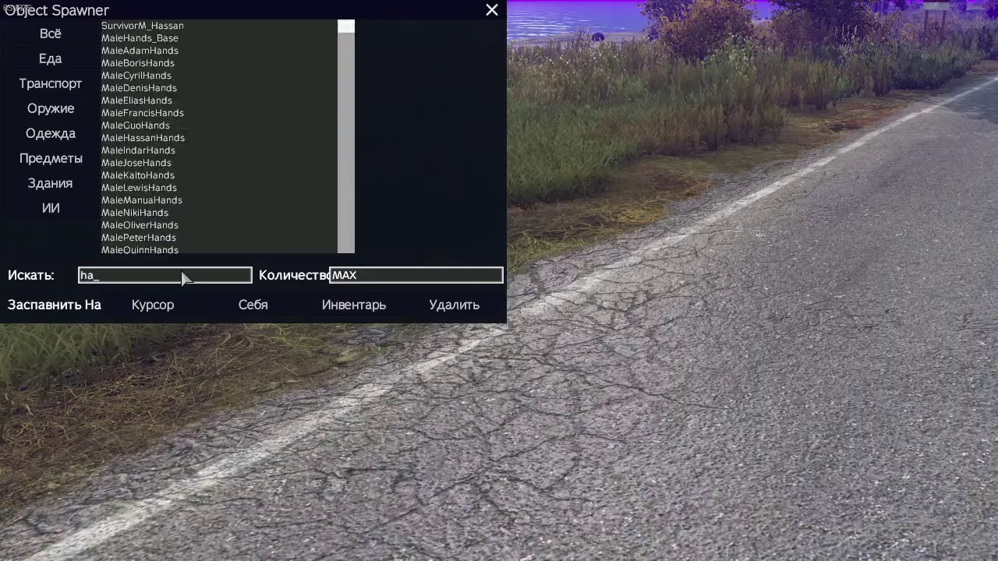
{"action": "key", "text": "BackSpace"}
{"action": "key", "text": "BackSpace"}
{"action": "type", "text": "swp_"}
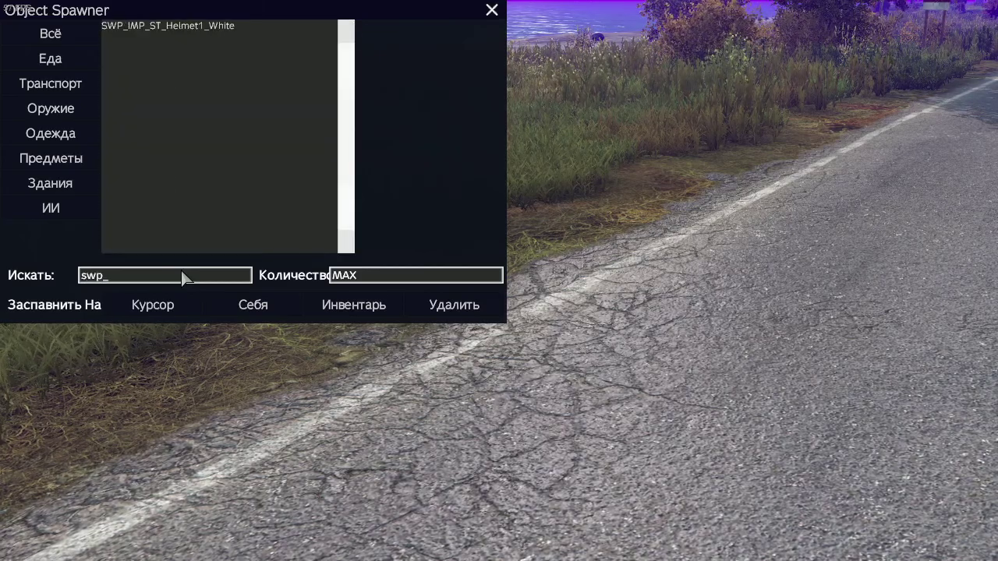
{"action": "left_click", "coordinate": [171, 304]}
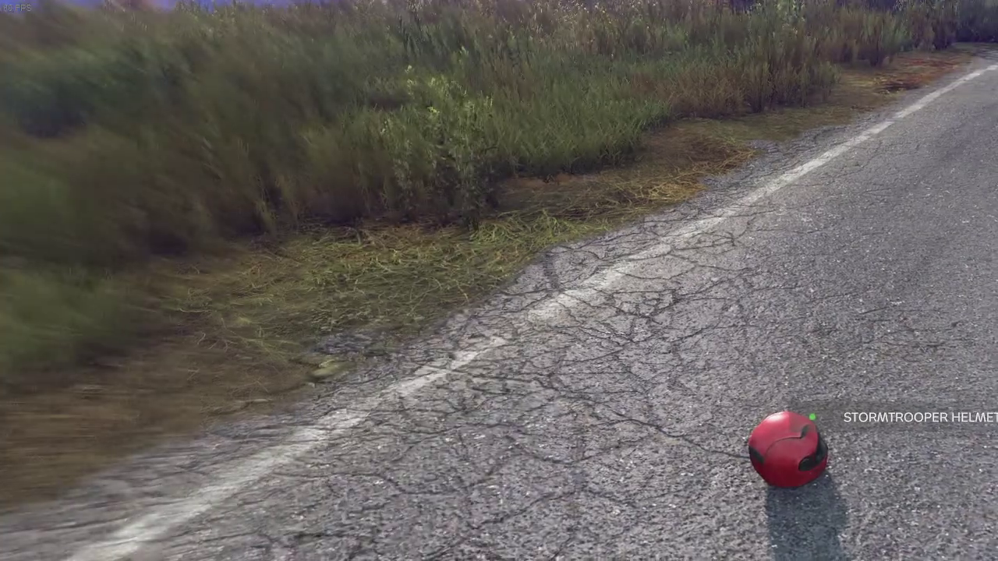
Examine the spawned helmet's ground model on the road from several sides, partly through the rifle sights
{"action": "right_click", "coordinate": [748, 421]}
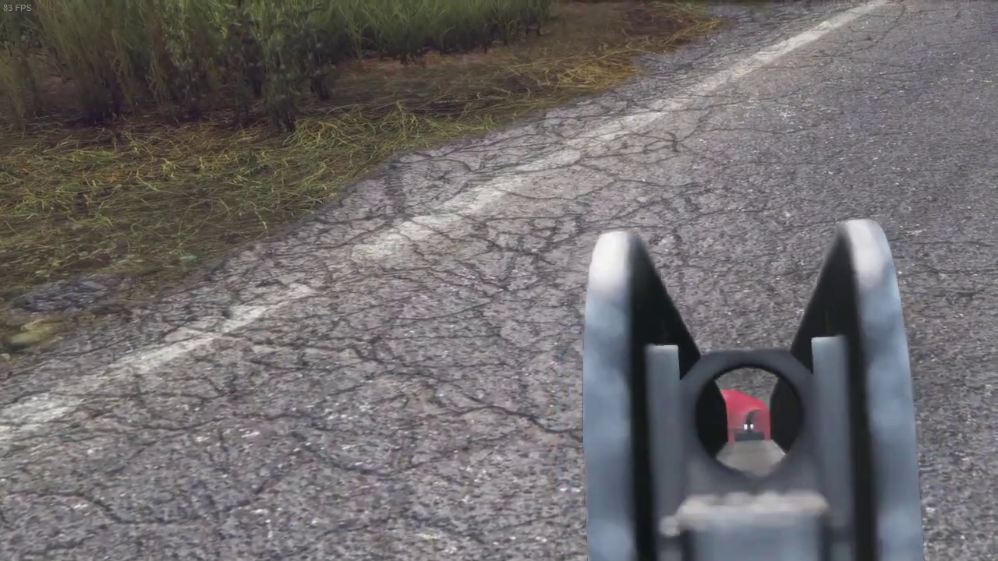
{"action": "right_click", "coordinate": [498, 280]}
{"action": "right_click", "coordinate": [499, 281]}
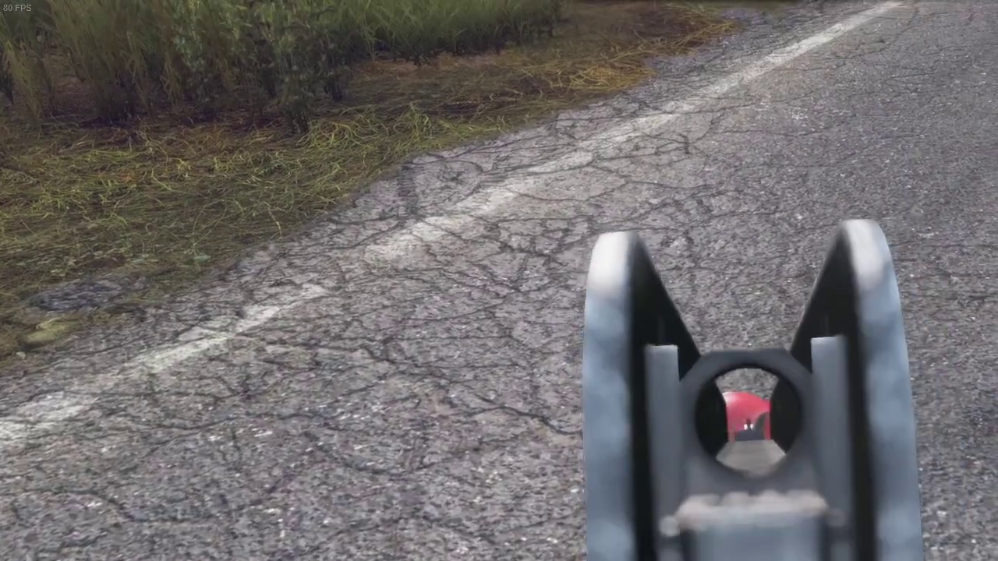
{"action": "right_click", "coordinate": [499, 281]}
{"action": "right_click", "coordinate": [499, 281]}
{"action": "right_click", "coordinate": [499, 280]}
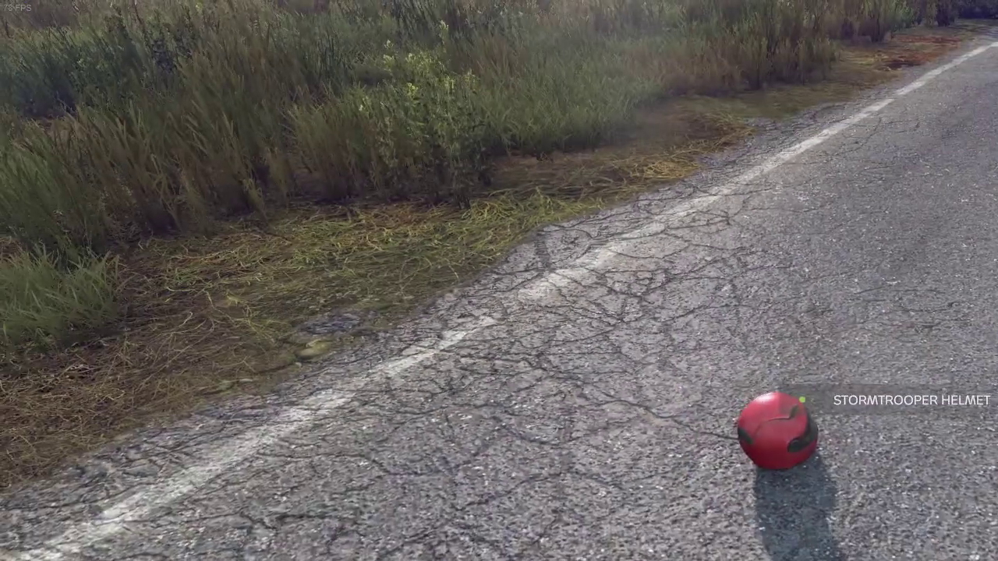
{"action": "right_click", "coordinate": [499, 280]}
{"action": "right_click", "coordinate": [499, 281]}
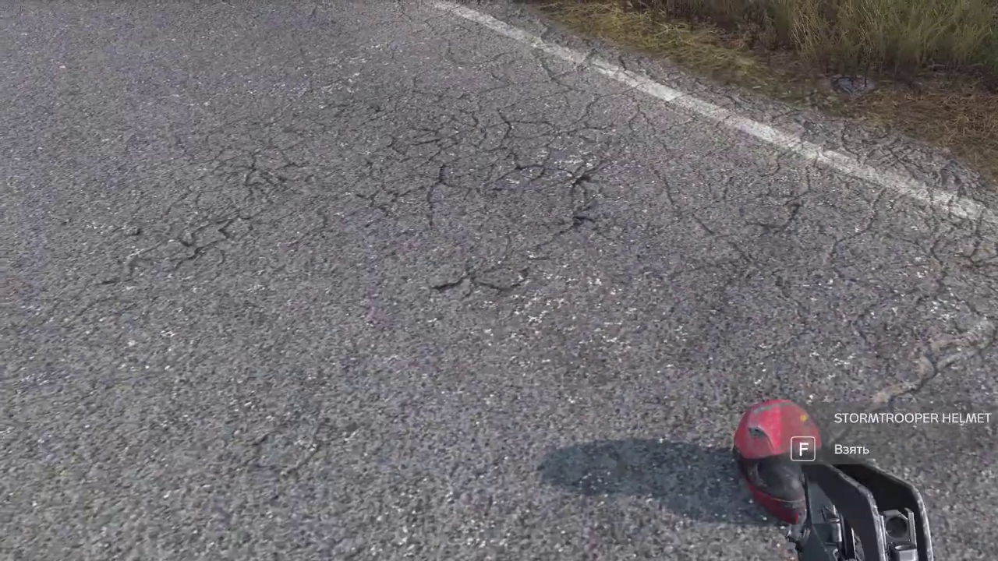
{"action": "right_click", "coordinate": [499, 281]}
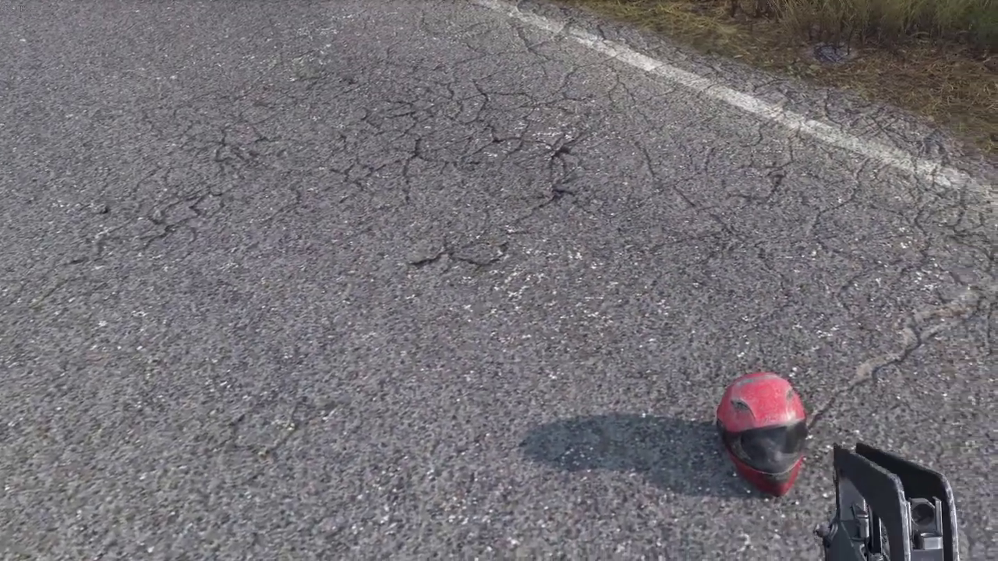
{"action": "right_click", "coordinate": [499, 280]}
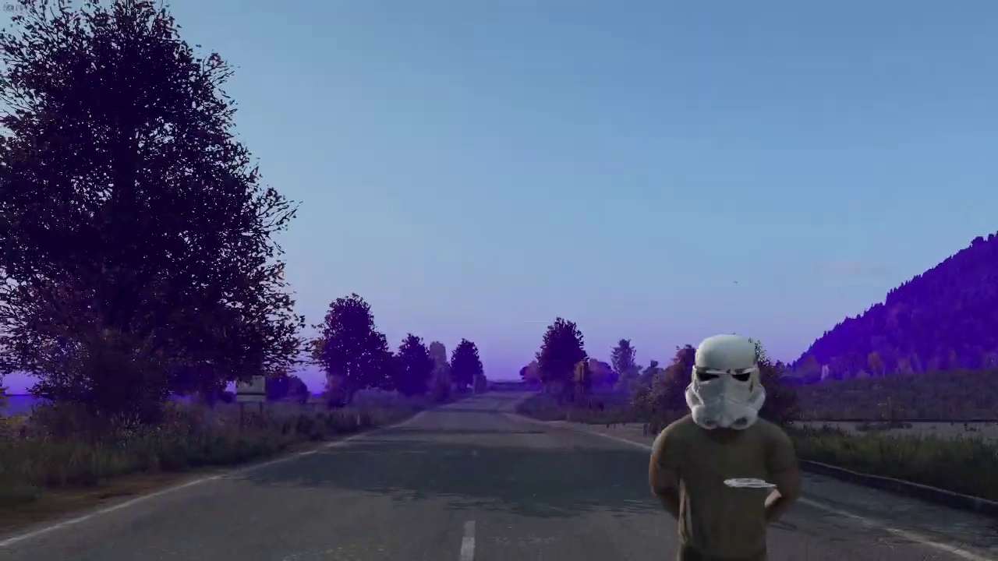
Aim at the helmet worn by the restrained survivor, fire at it and back away
{"action": "right_click", "coordinate": [499, 280]}
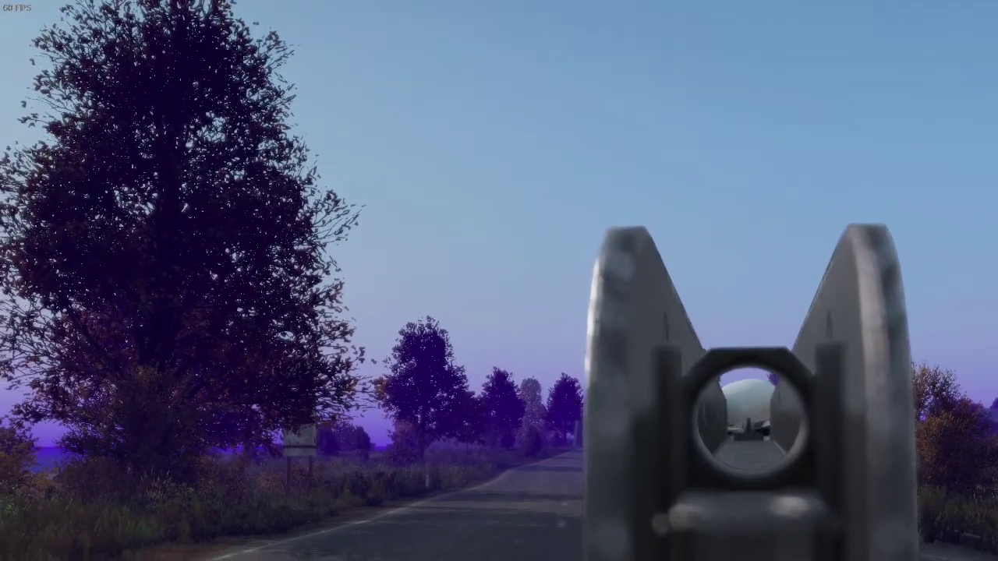
{"action": "left_click", "coordinate": [748, 421]}
{"action": "right_click", "coordinate": [748, 421]}
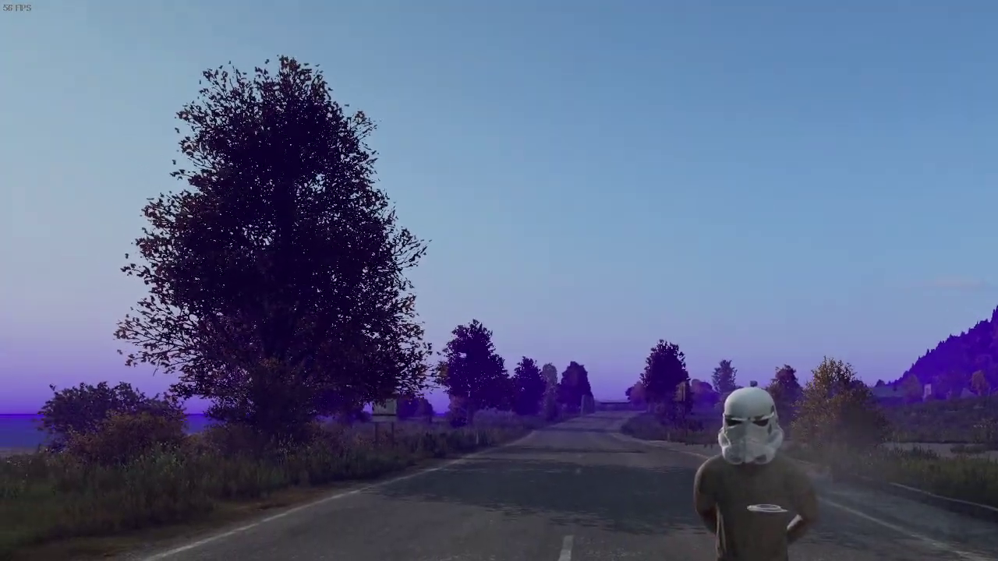
{"action": "key", "text": "s"}
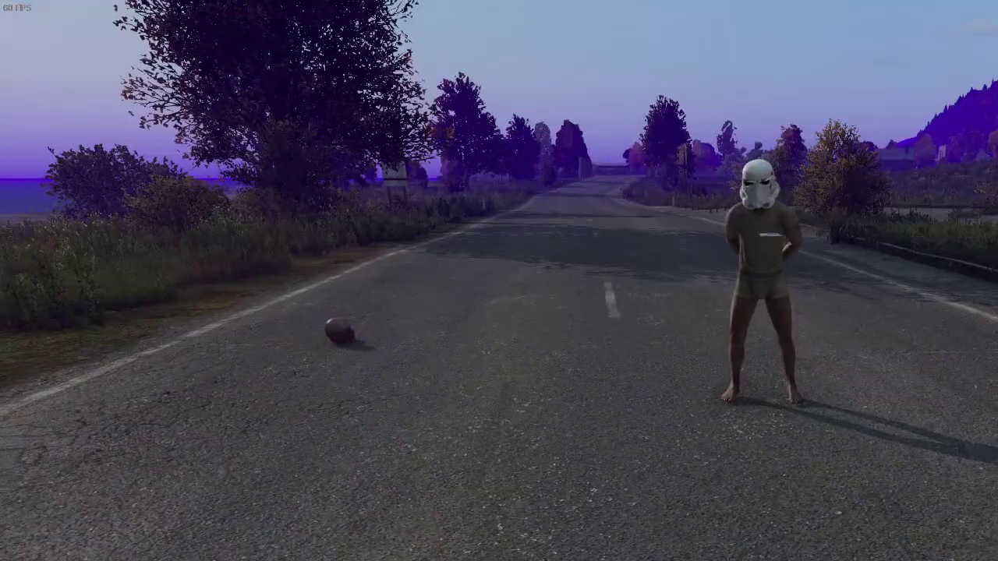
{"action": "key", "text": "y"}
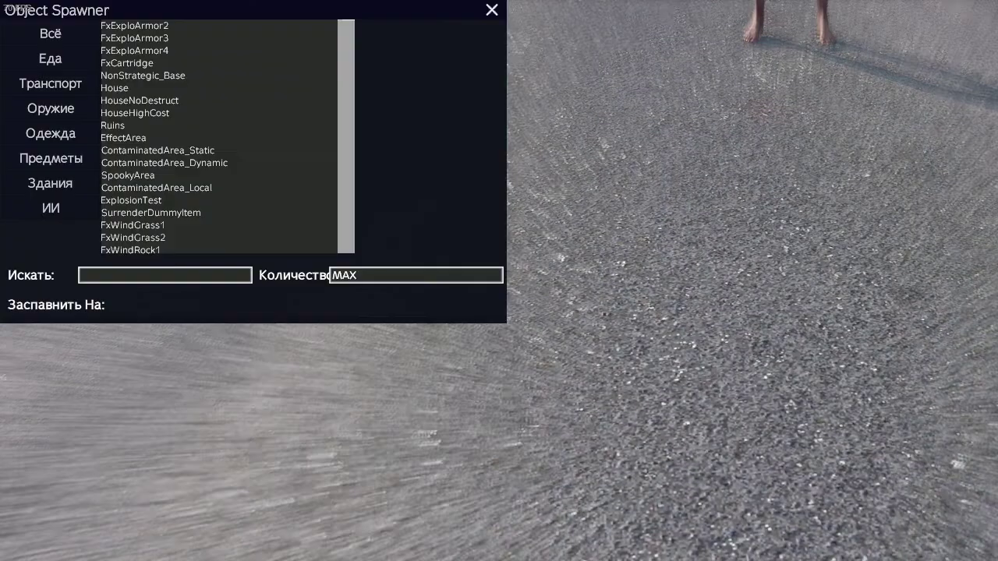
{"action": "left_click", "coordinate": [231, 276]}
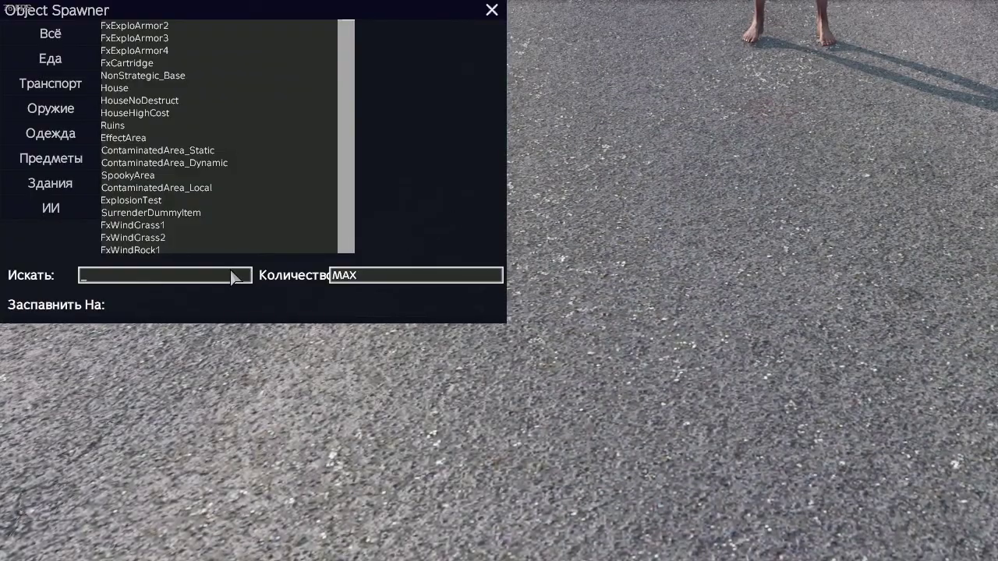
{"action": "type", "text": "han"}
{"action": "key", "text": "BackSpace"}
{"action": "key", "text": "BackSpace"}
{"action": "key", "text": "BackSpace"}
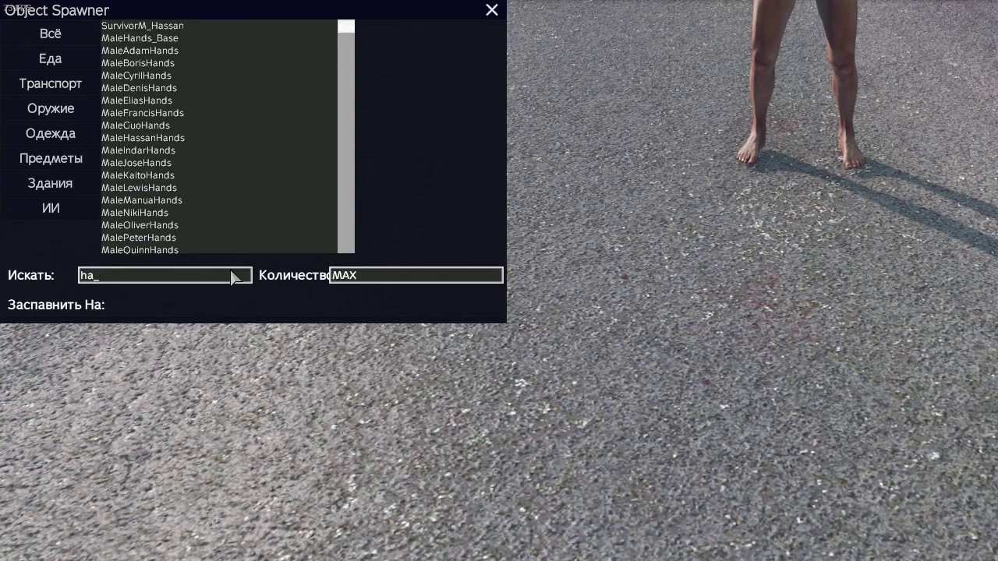
{"action": "type", "text": "famas"}
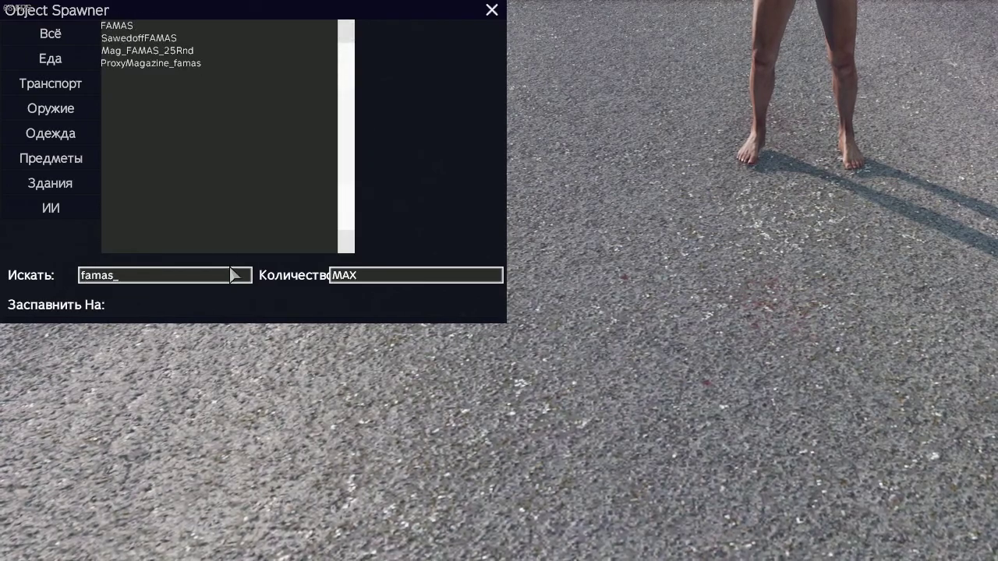
{"action": "key", "text": "Down"}
{"action": "key", "text": "Down"}
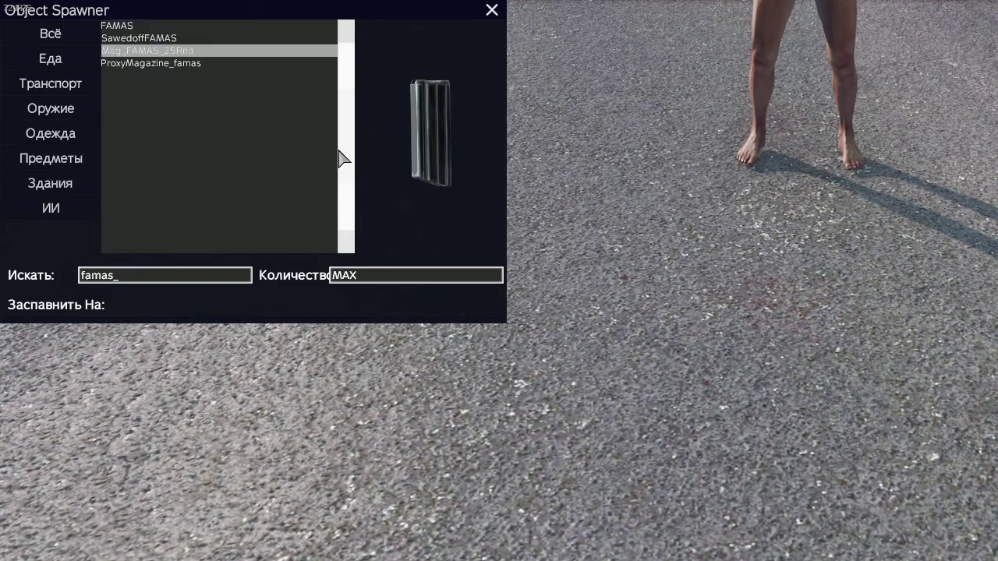
{"action": "key", "text": "Escape"}
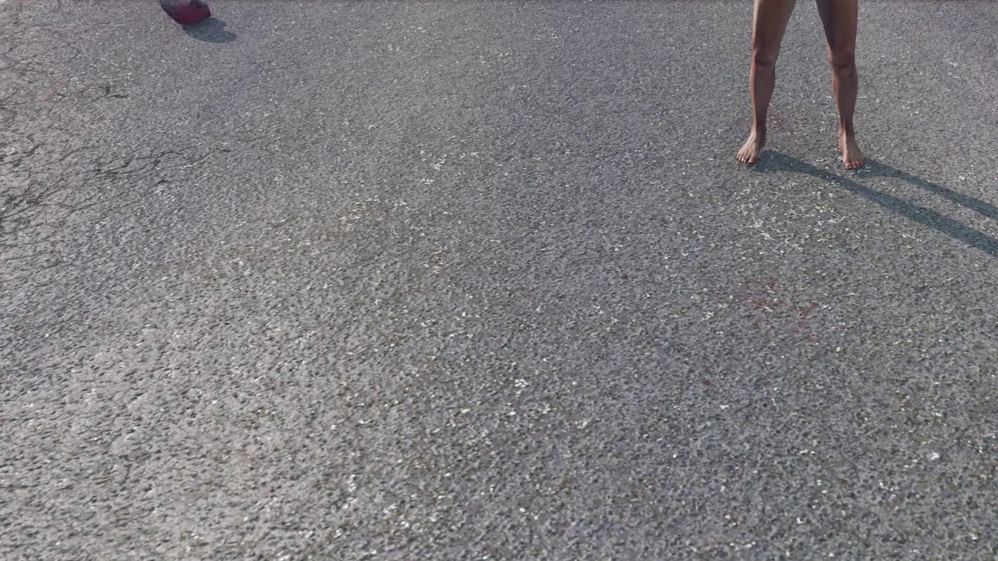
Find Mag_FAMAS_25Rnd in the object spawner and spawn the magazine on the road at the cursor
{"action": "key", "text": "y"}
{"action": "left_click", "coordinate": [185, 276]}
{"action": "type", "text": "famas"}
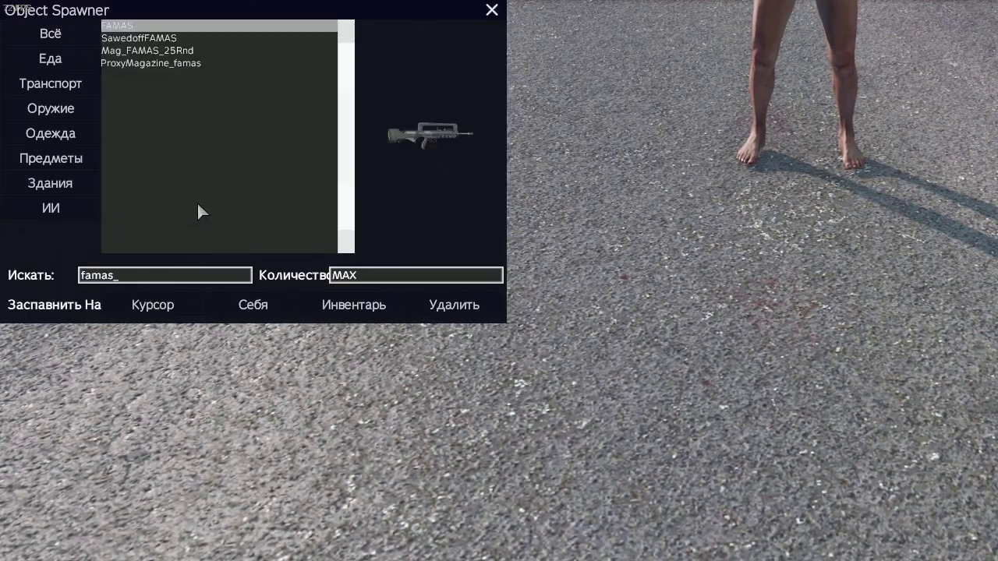
{"action": "left_click", "coordinate": [195, 51]}
{"action": "left_click", "coordinate": [153, 305]}
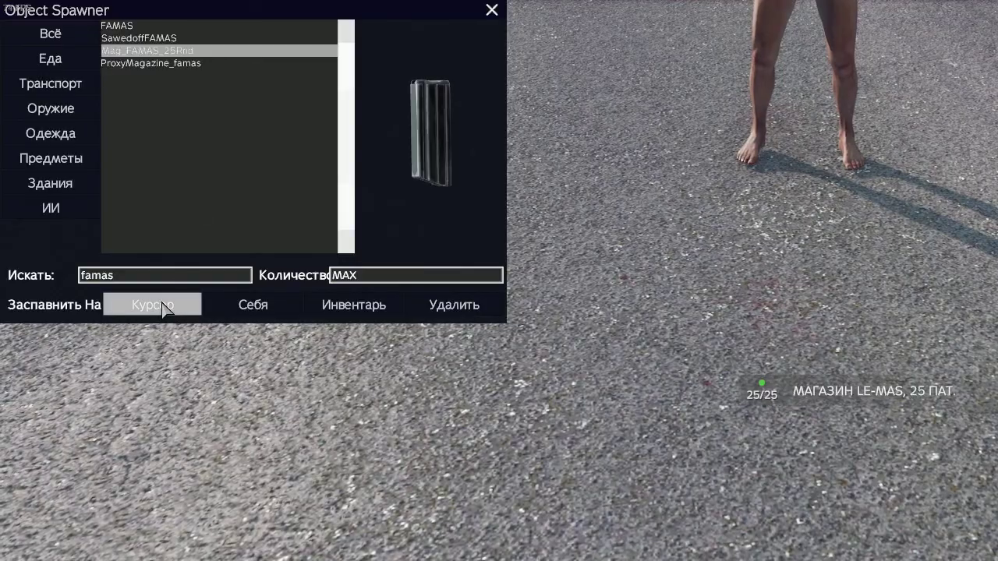
Leave the object spawner and face the restrained survivor wearing the stormtrooper helmet with the rifle ready
{"action": "key", "text": "Escape"}
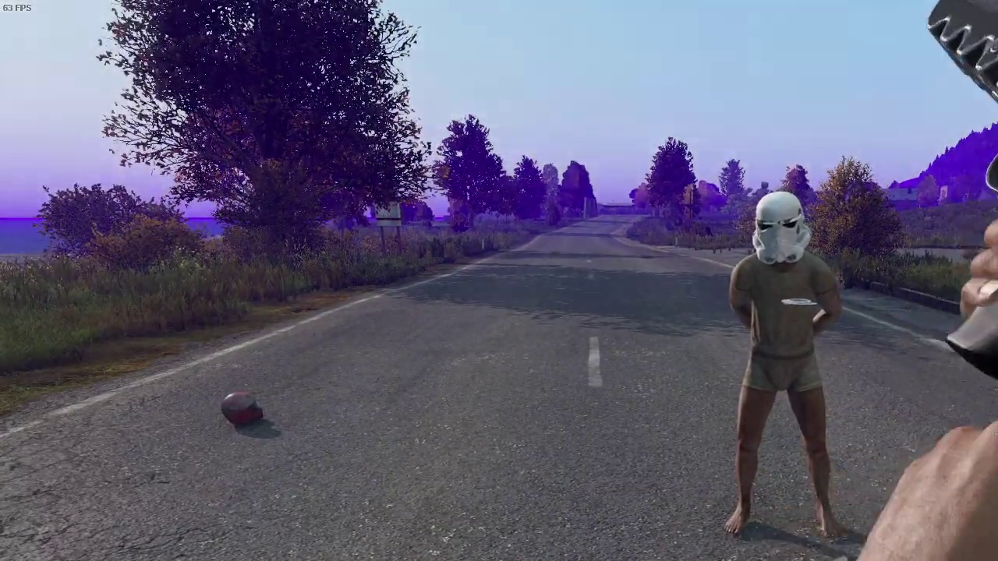
{"action": "key", "text": "F1"}
{"action": "right_click", "coordinate": [748, 421]}
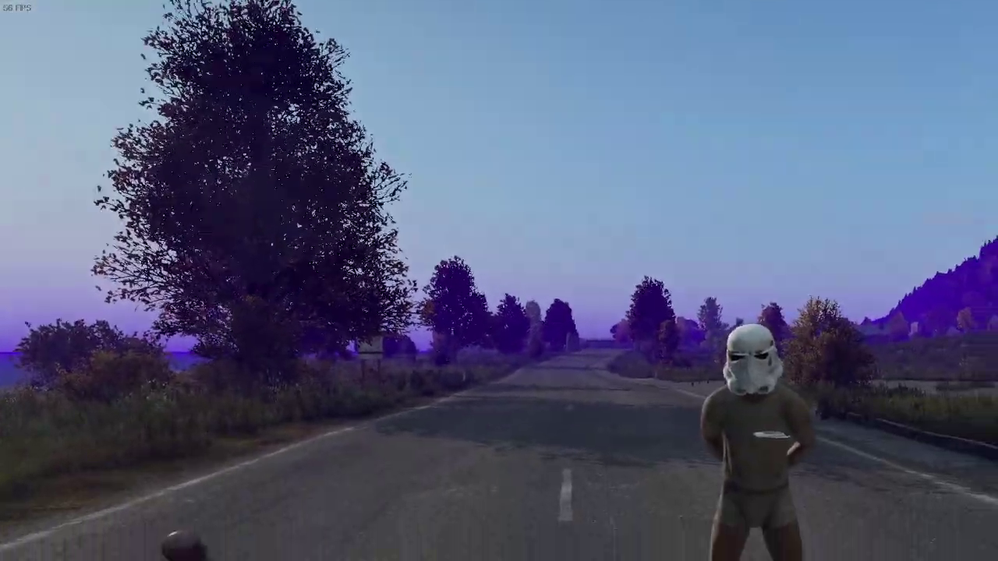
{"action": "key", "text": "w"}
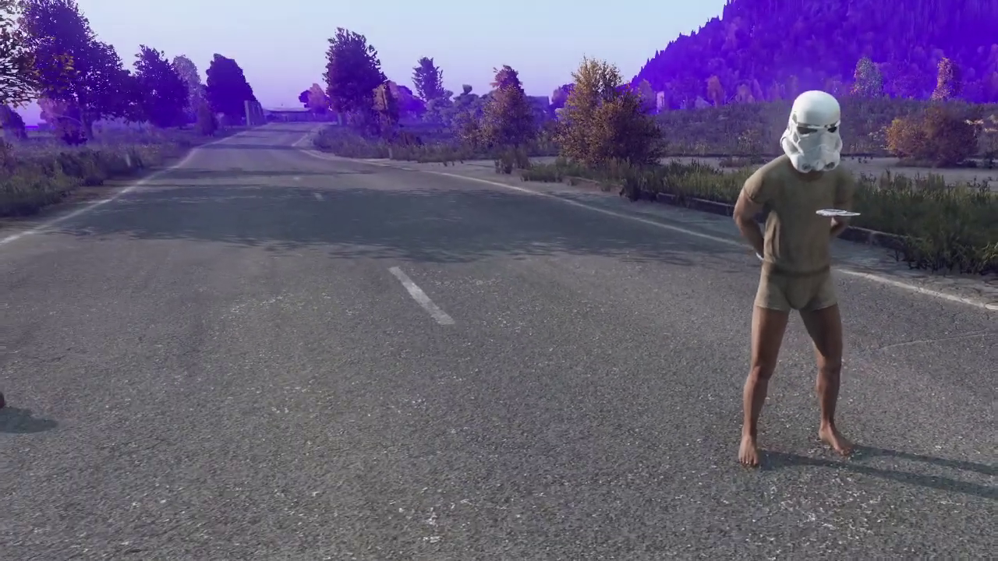
{"action": "key", "text": "y"}
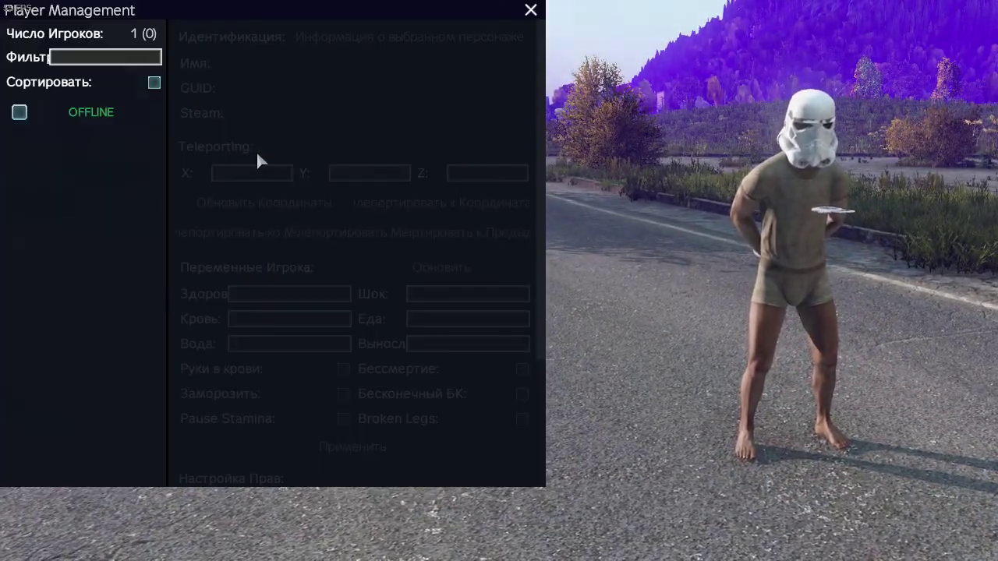
{"action": "left_click", "coordinate": [530, 10]}
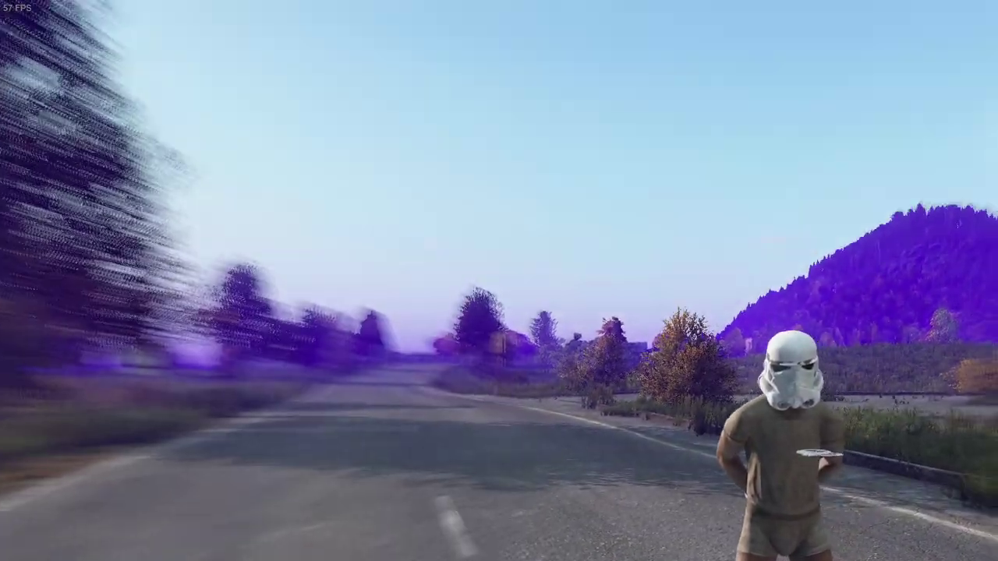
Aim through the rifle sights at the worn stormtrooper helmet and fire until the survivor falls
{"action": "right_click", "coordinate": [499, 280]}
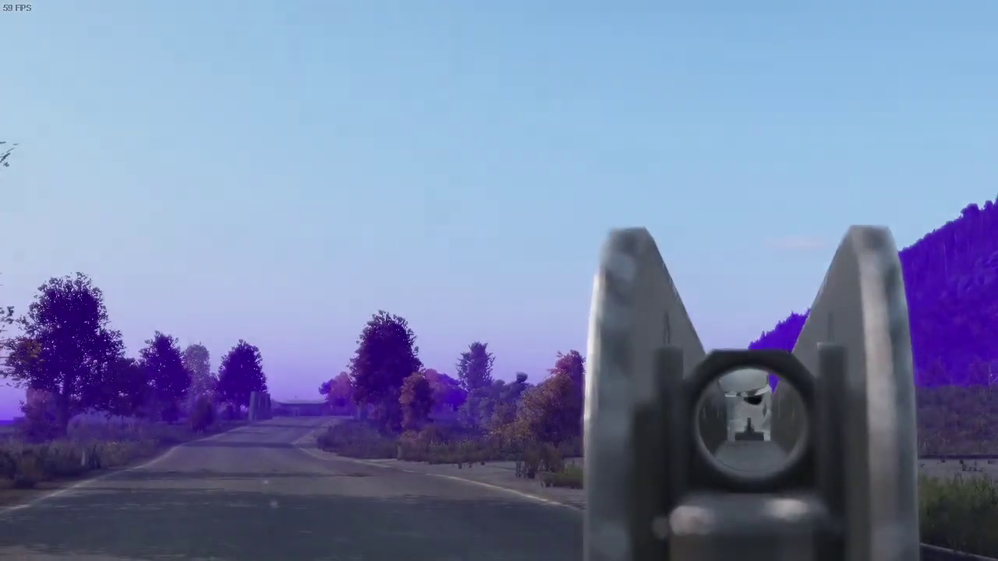
{"action": "right_click", "coordinate": [499, 281]}
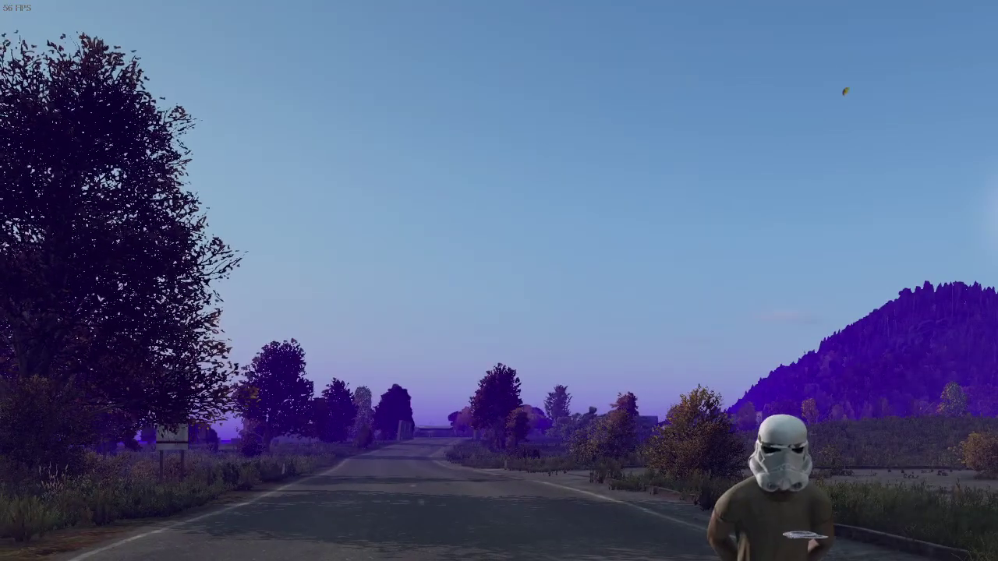
{"action": "right_click", "coordinate": [499, 280]}
{"action": "right_click", "coordinate": [499, 281]}
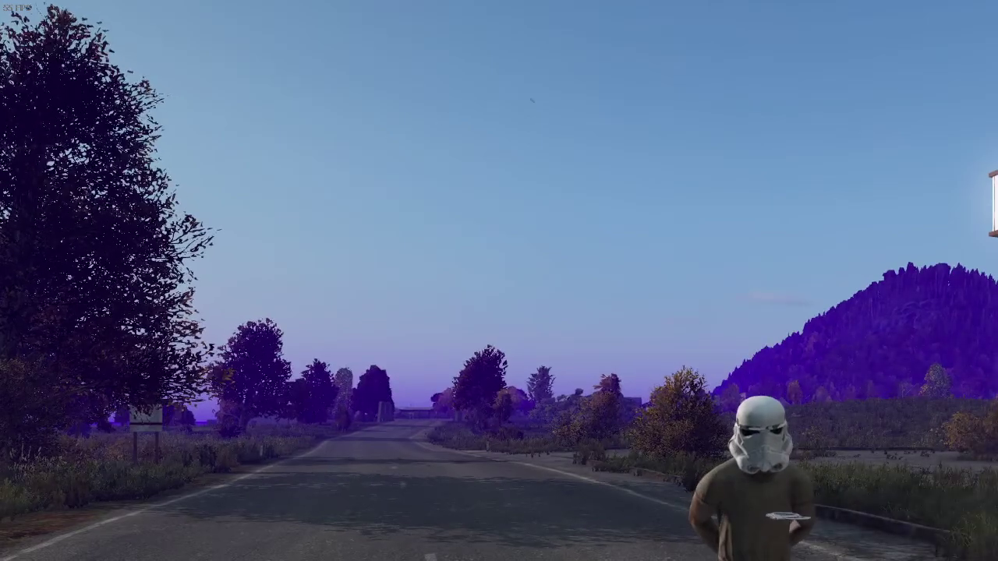
{"action": "right_click", "coordinate": [499, 281]}
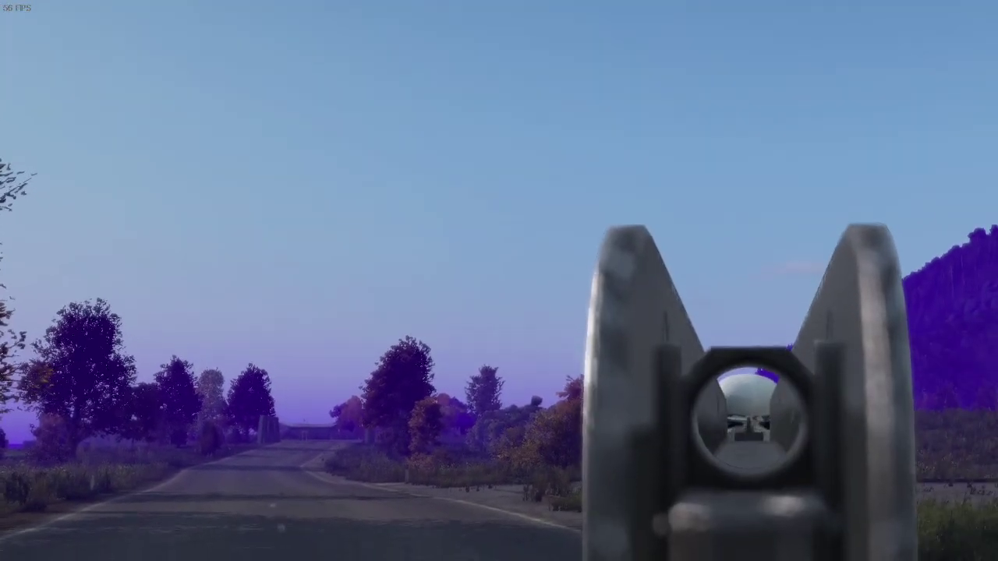
{"action": "right_click", "coordinate": [498, 281]}
{"action": "key", "text": "w"}
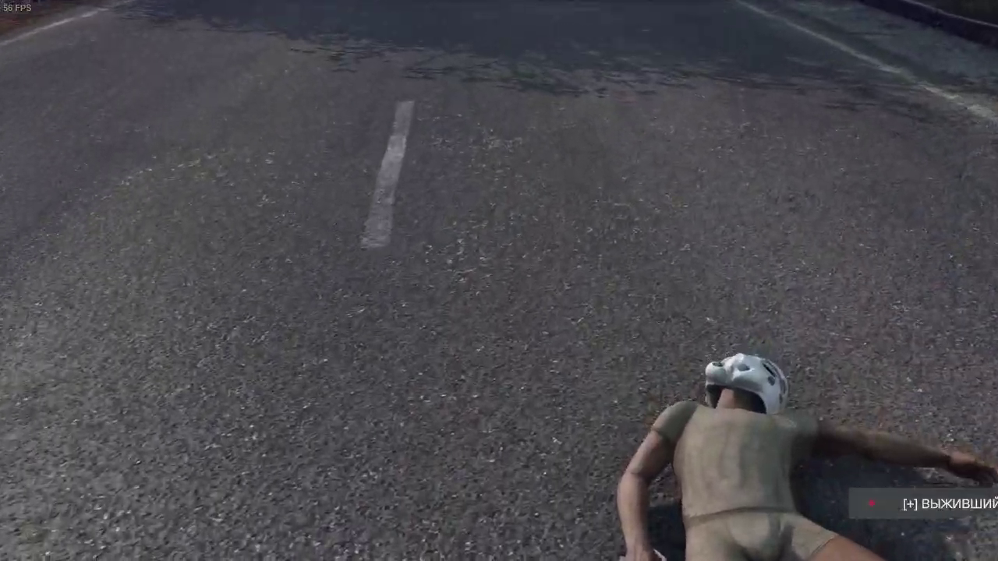
Inspect the helmet on the fallen survivor up close and aim and fire the rifle down the road
{"action": "key", "text": "w"}
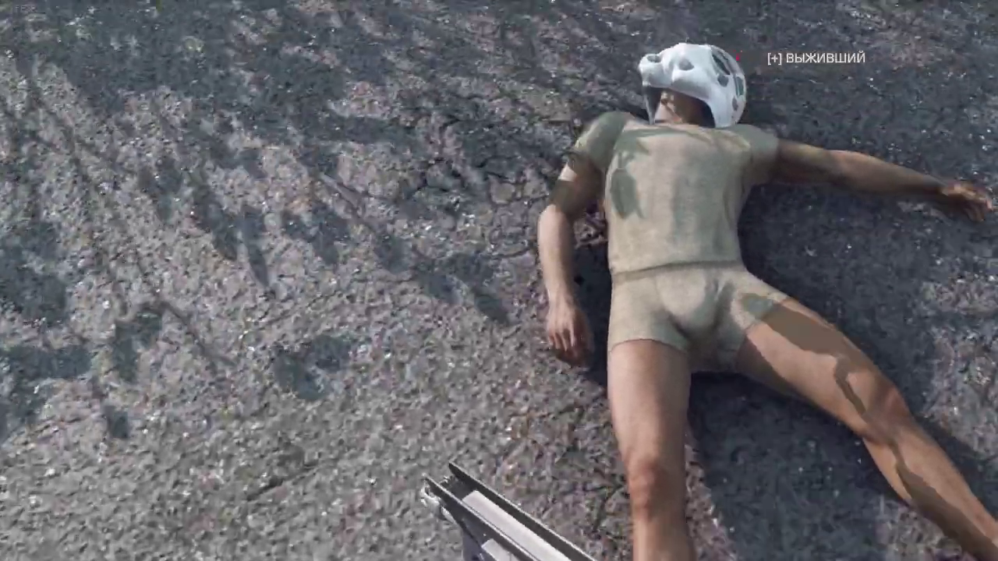
{"action": "key", "text": "w"}
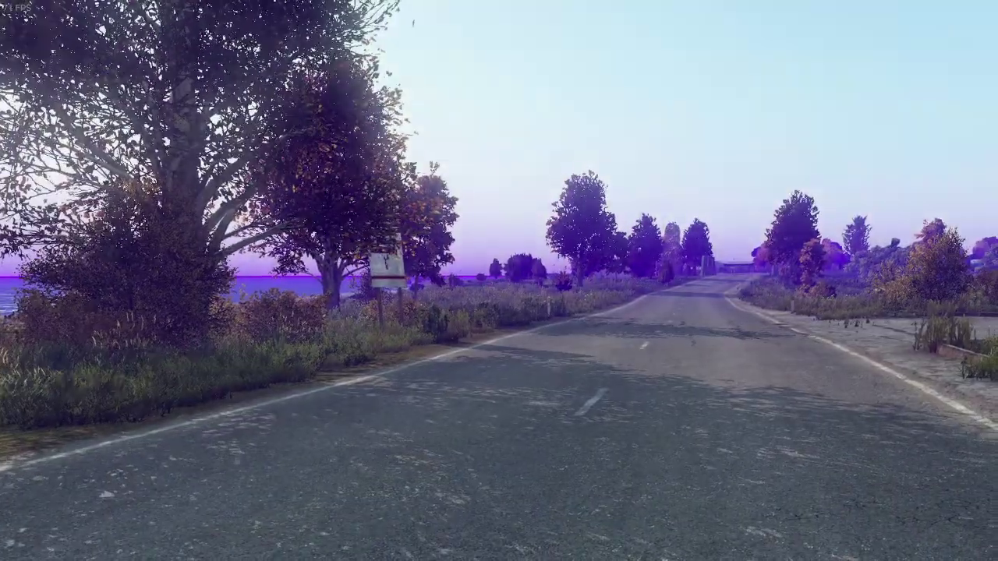
{"action": "right_click", "coordinate": [499, 281]}
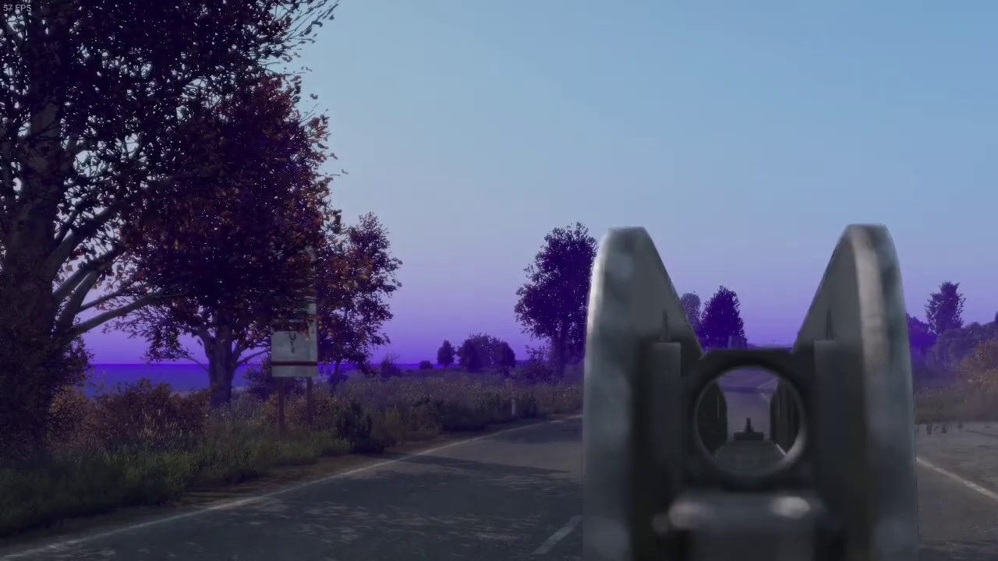
{"action": "left_click", "coordinate": [499, 281]}
{"action": "right_click", "coordinate": [499, 280]}
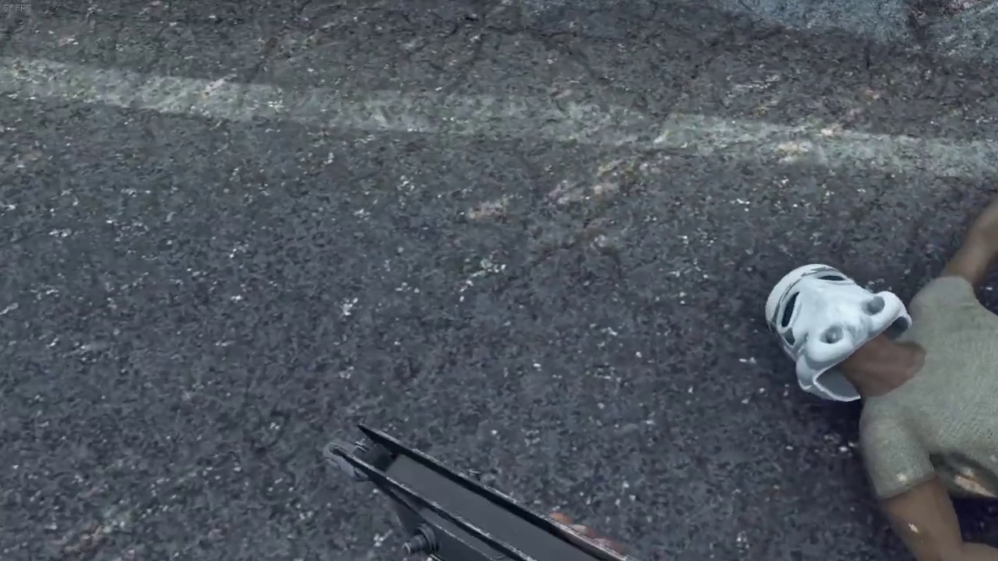
Put the stormtrooper helmet on the player character and look around the road and gas station through its visor
{"action": "key", "text": "Tab"}
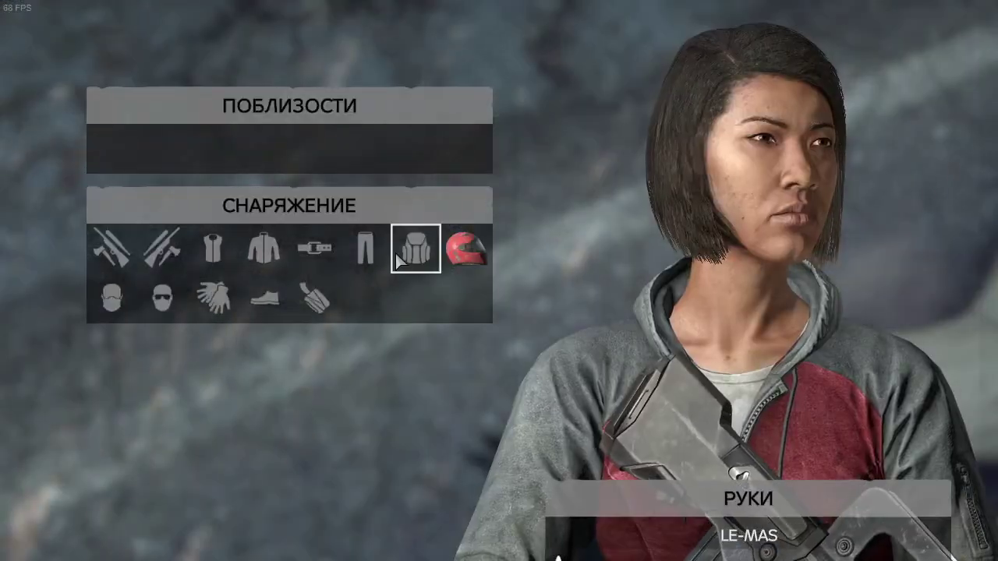
{"action": "left_click_drag", "start_coordinate": [450, 257], "coordinate": [714, 257]}
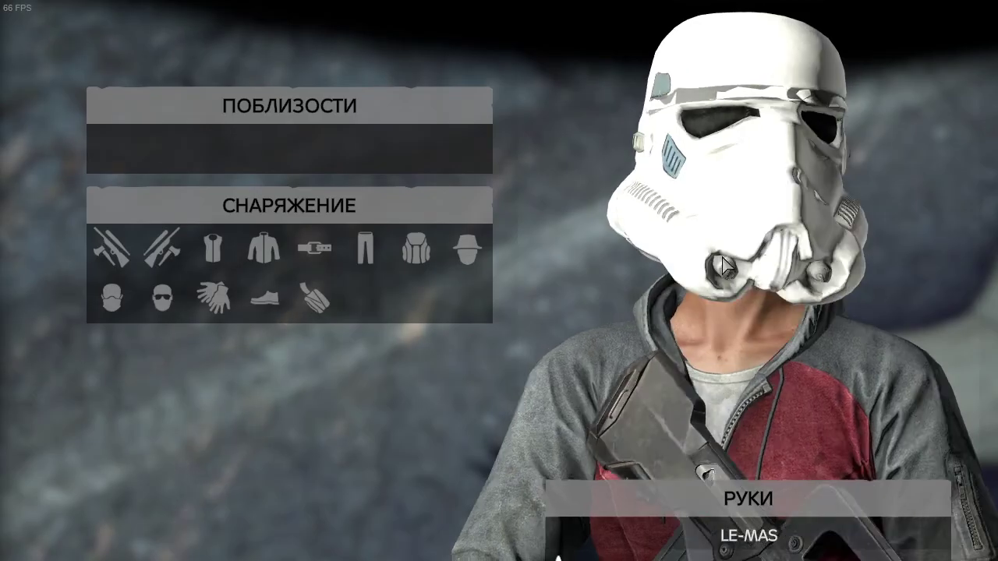
{"action": "key", "text": "Tab"}
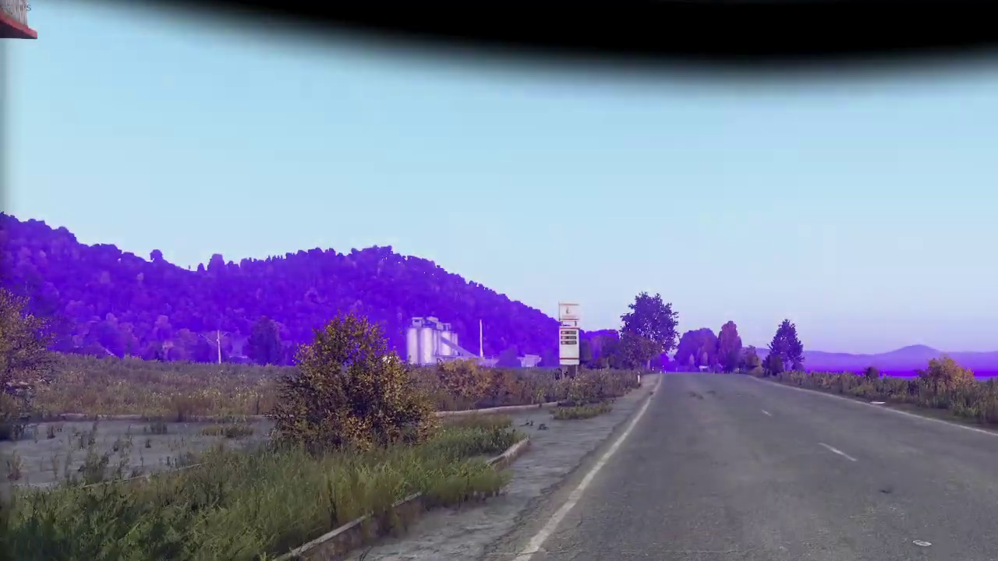
{"action": "key", "text": "w"}
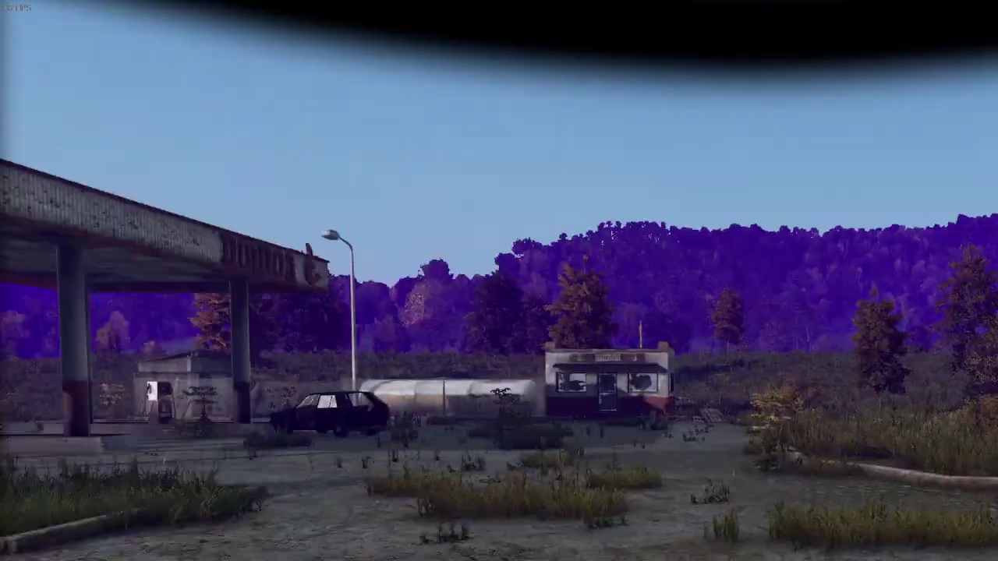
{"action": "key", "text": "w"}
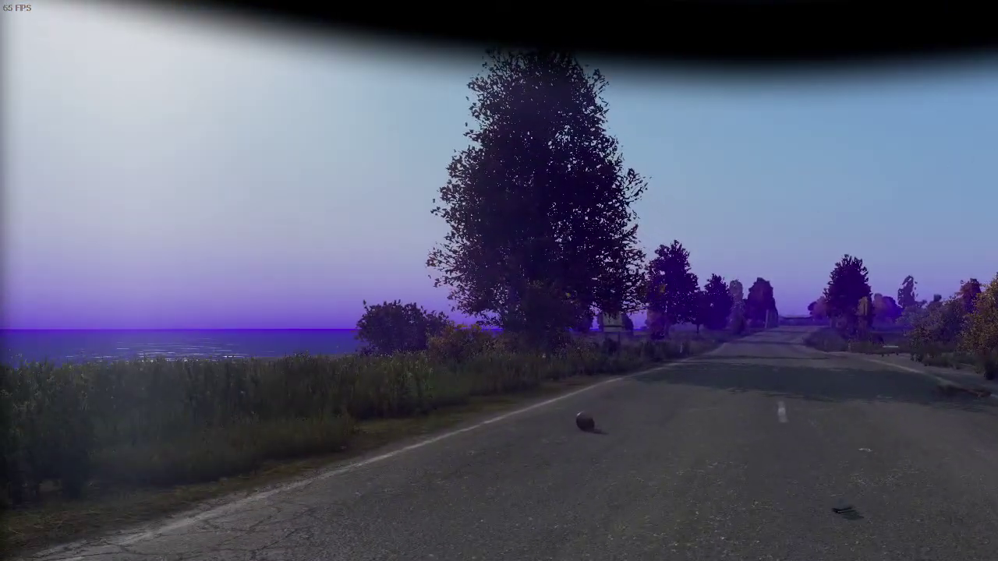
Switch to Photoshop, maximize it and bring back the yellow-and-magenta version of the T_D_Assault_Orig_01_Helmet_CS.psd texture
{"action": "key", "text": "alt+Tab"}
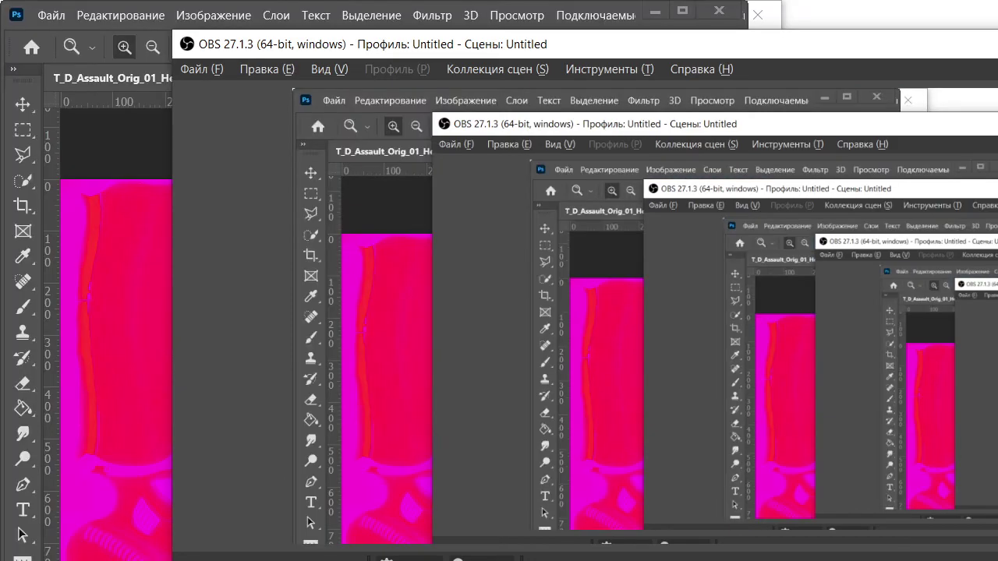
{"action": "key", "text": "super+Down"}
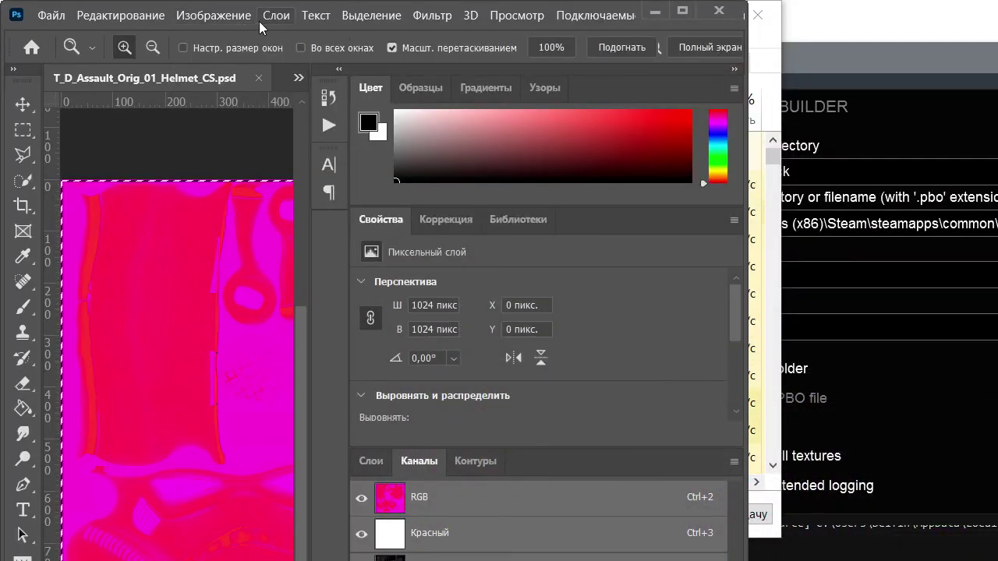
{"action": "left_click_drag", "start_coordinate": [256, 26], "coordinate": [693, 0]}
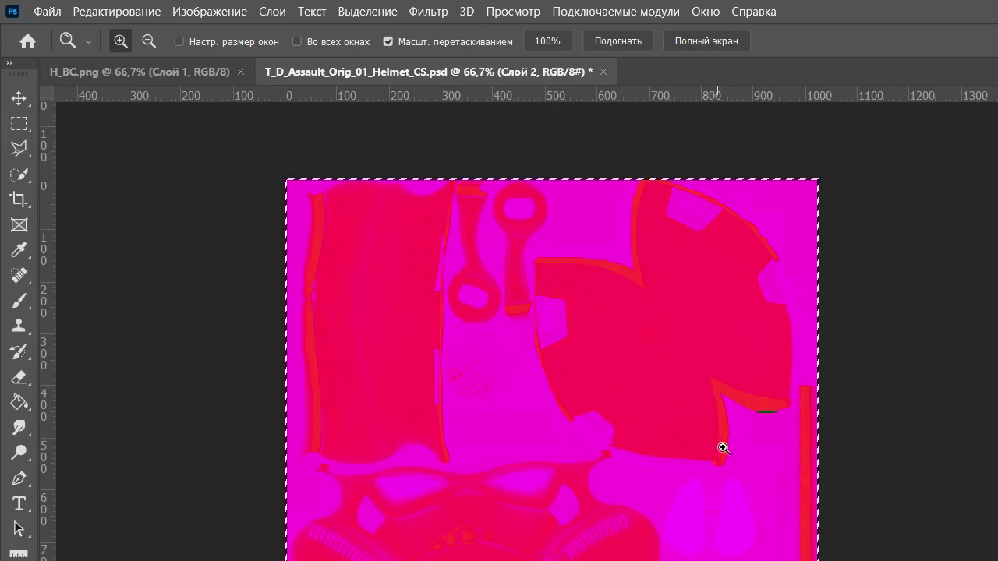
{"action": "key", "text": "ctrl+v"}
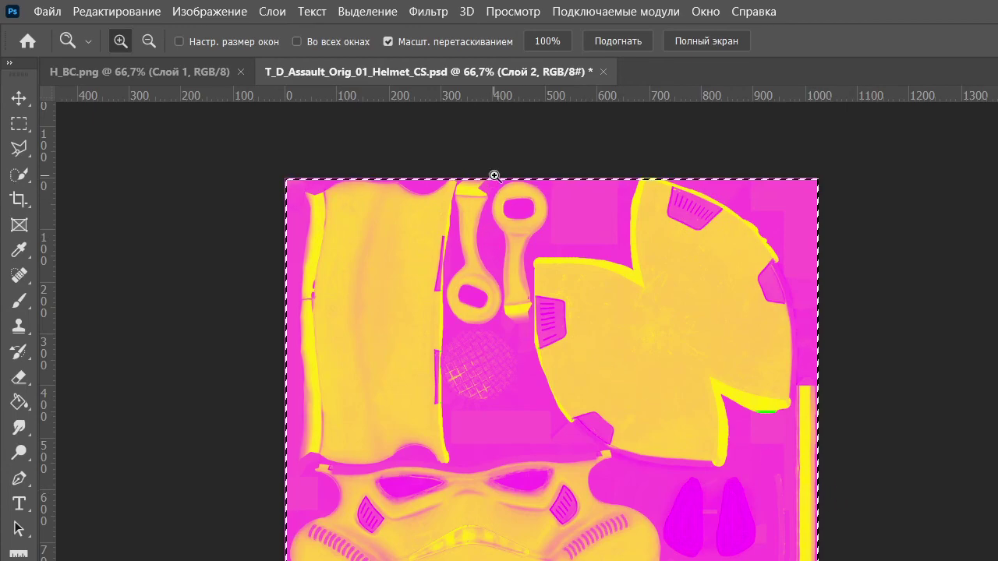
Compare H_BC.png with the helmet SMDI texture and add a copy of the SMDI image to H_BC.png as a new layer
{"action": "left_click", "coordinate": [165, 69]}
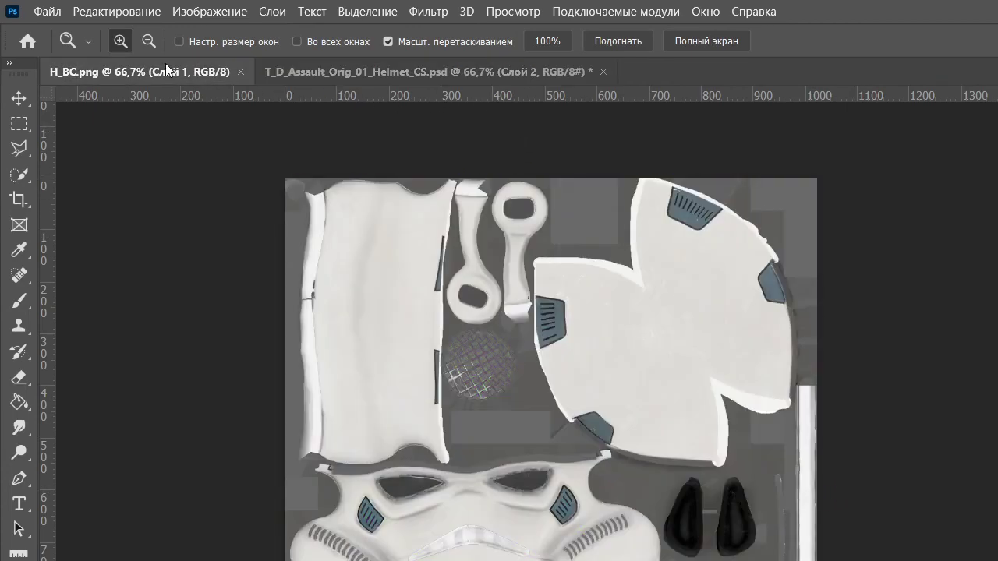
{"action": "left_click", "coordinate": [344, 71]}
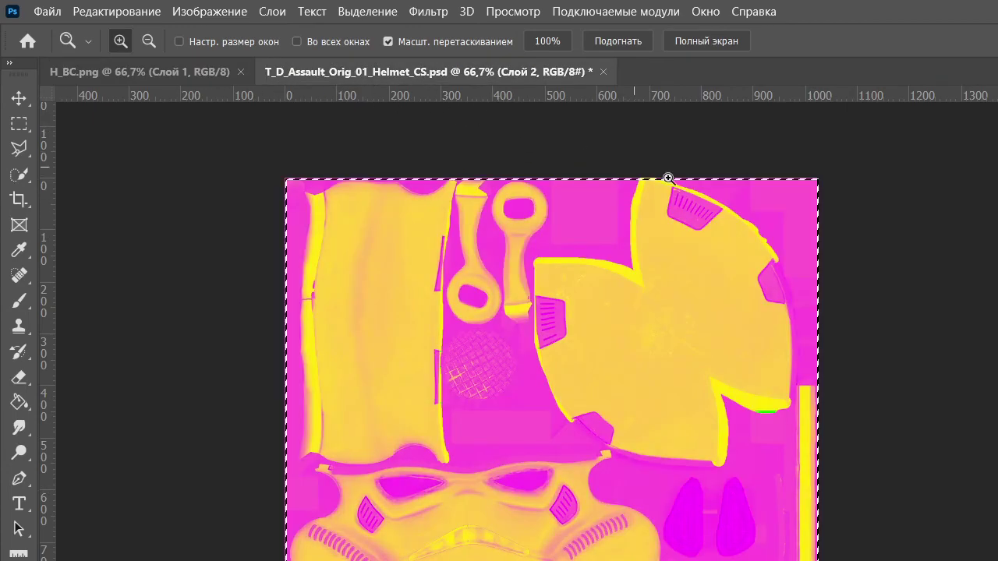
{"action": "left_click", "coordinate": [173, 75]}
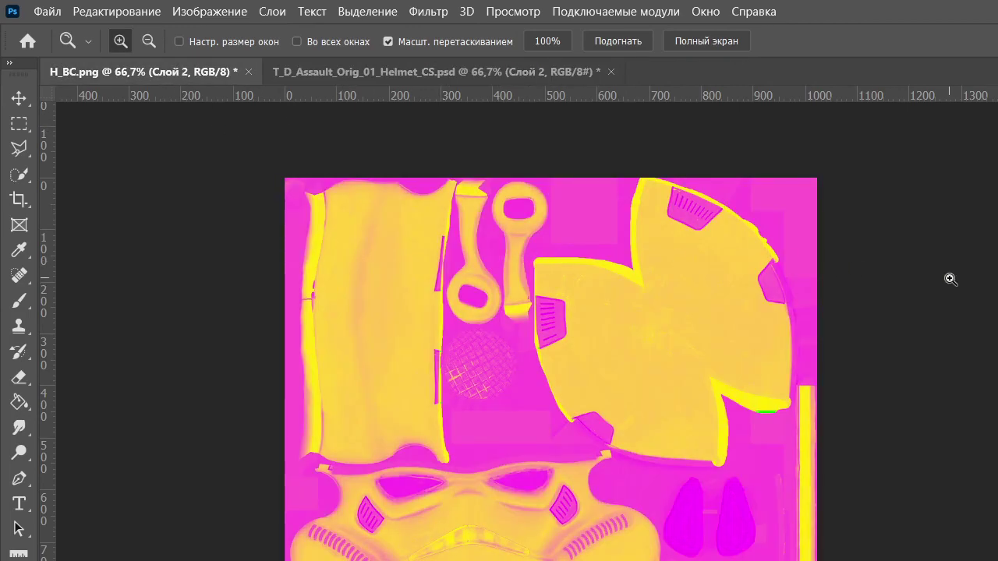
Invert the blue channel of the new layer in H_BC.png and check the green, red and composite views
{"action": "key", "text": "ctrl+5"}
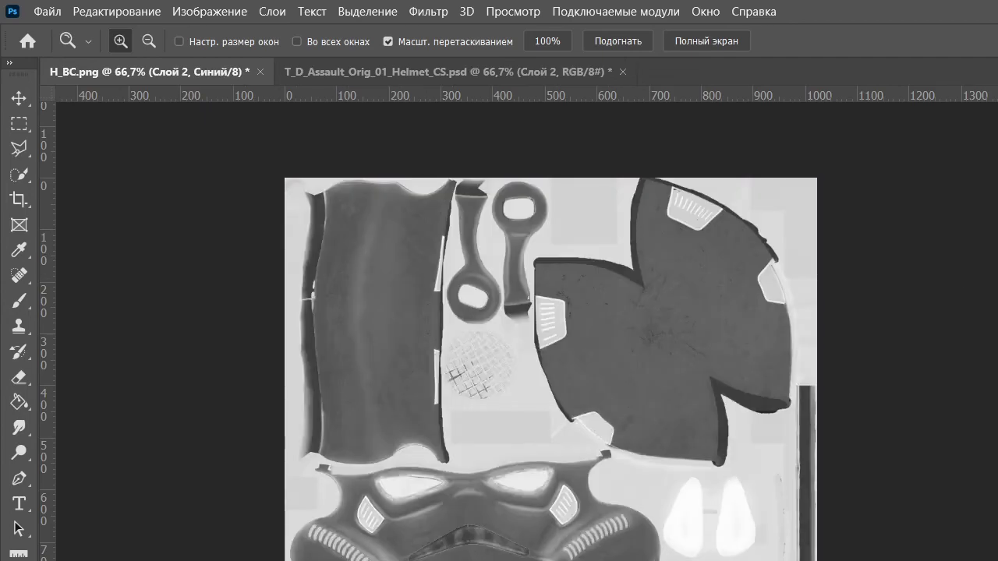
{"action": "key", "text": "ctrl+i"}
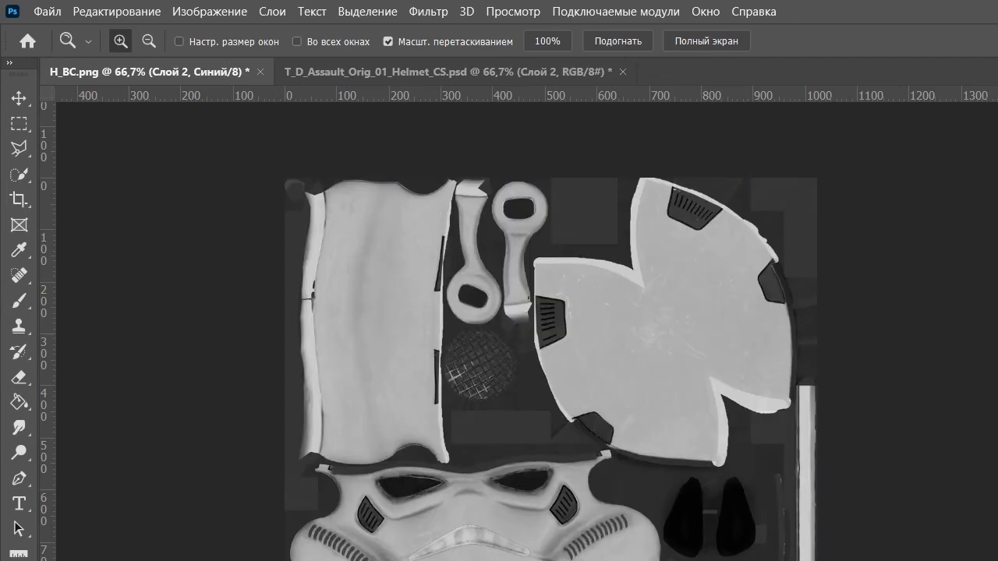
{"action": "key", "text": "ctrl+4"}
{"action": "key", "text": "ctrl+3"}
{"action": "key", "text": "ctrl+2"}
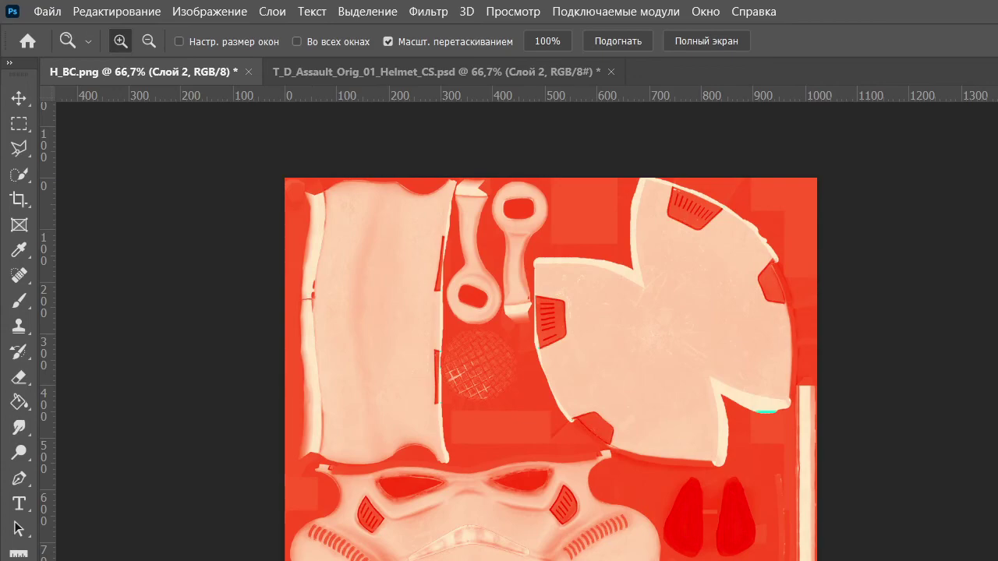
Invert the green channel of the new layer in H_BC.png and return to the composite RGB view
{"action": "key", "text": "ctrl+4"}
{"action": "key", "text": "ctrl+i"}
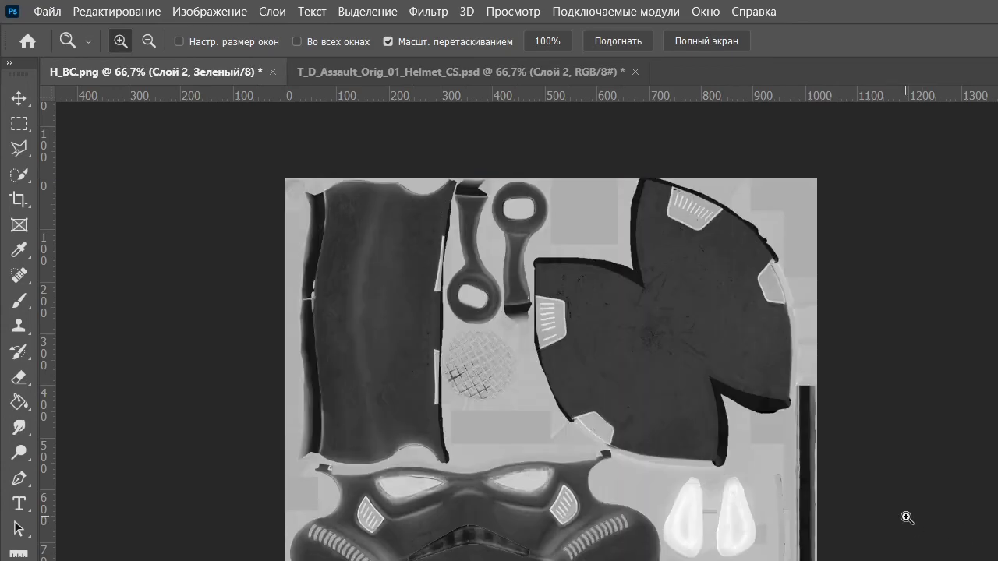
{"action": "key", "text": "ctrl+2"}
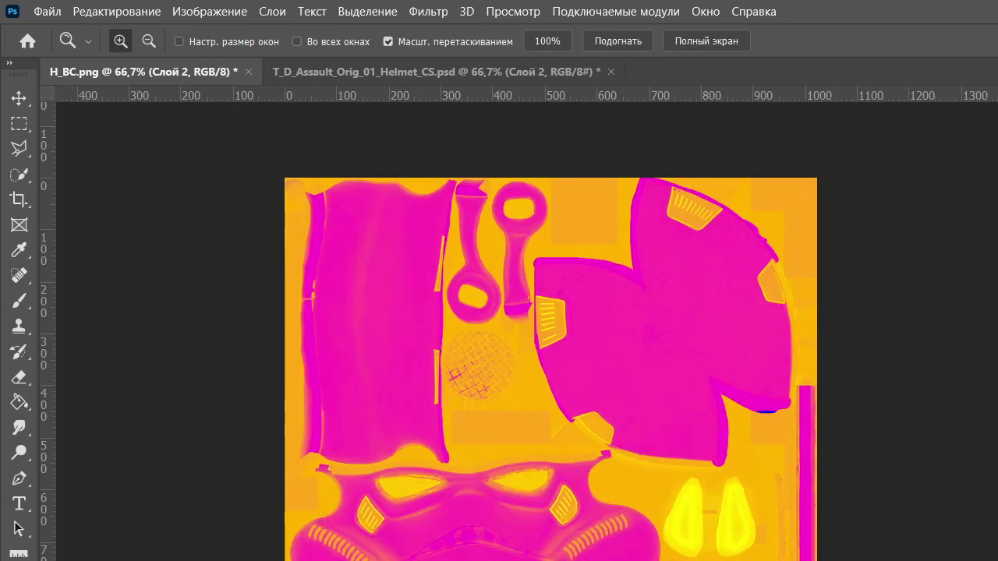
Compare H_BC.png with T_D_Assault_Orig_01_Helmet_CS.psd and float the helmet document in its own window beside H_BC.png
{"action": "left_click", "coordinate": [486, 72]}
{"action": "key", "text": "ctrl+a"}
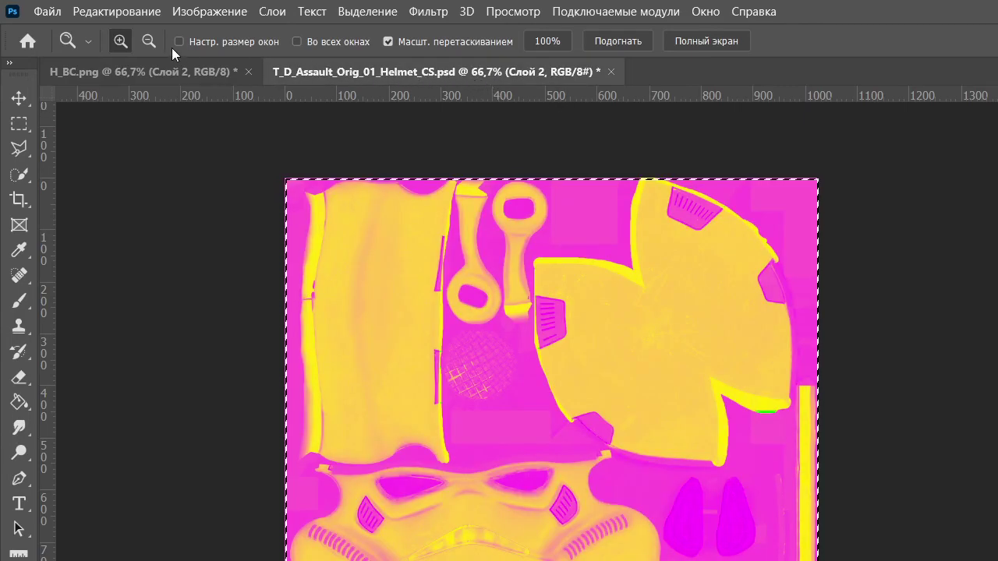
{"action": "left_click", "coordinate": [145, 68]}
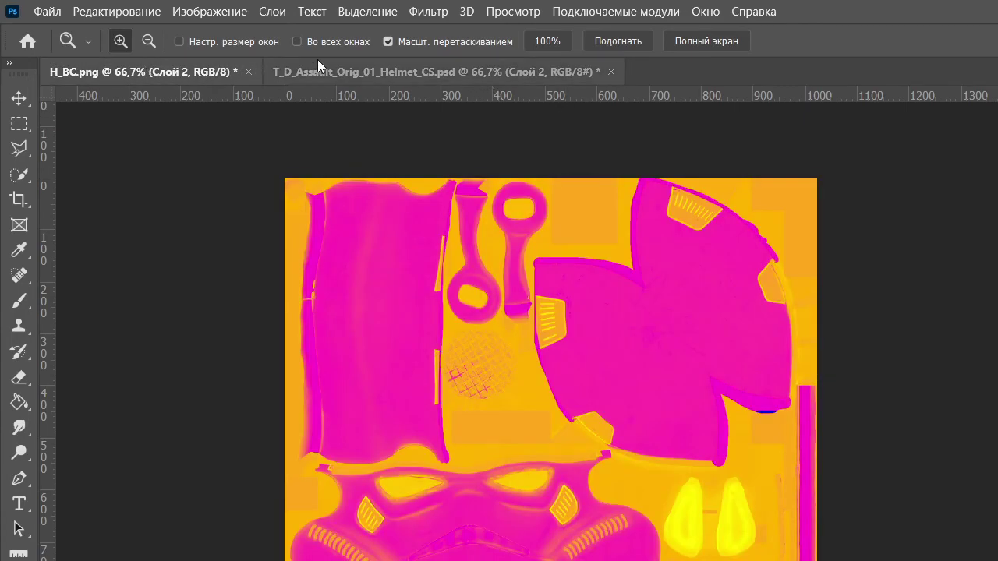
{"action": "left_click_drag", "start_coordinate": [317, 69], "coordinate": [586, 95]}
{"action": "left_click_drag", "start_coordinate": [761, 111], "coordinate": [996, 31]}
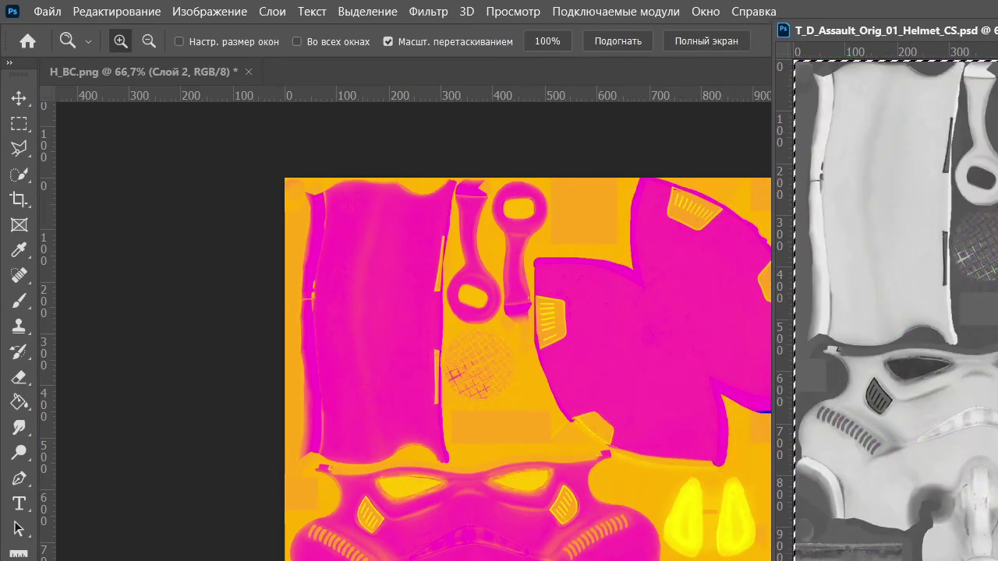
Try a Levels adjustment on the green channel of T_D_Assault_Orig_01_Helmet_CS.psd, dock its window again and return to H_BC.png
{"action": "key", "text": "ctrl+l"}
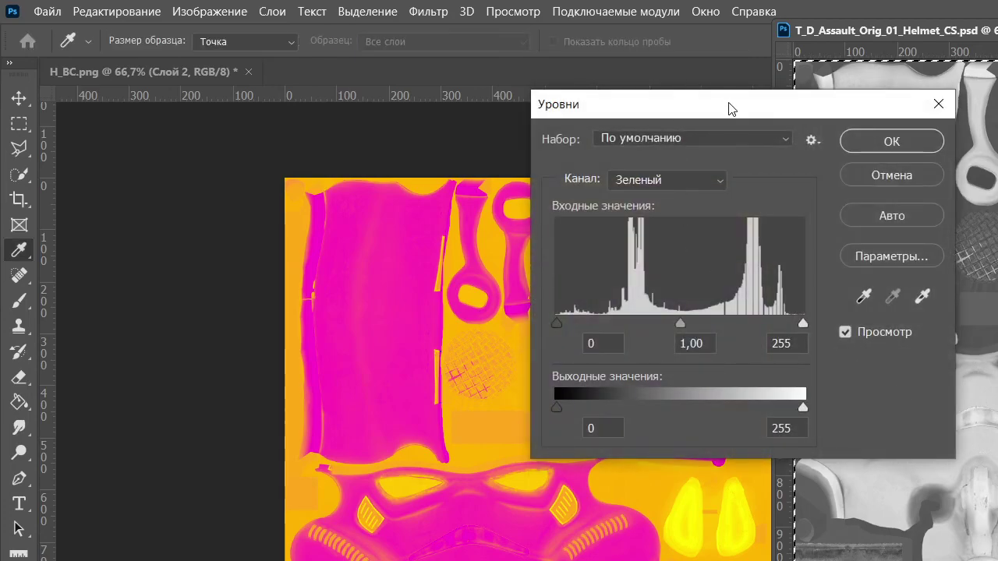
{"action": "left_click_drag", "start_coordinate": [731, 109], "coordinate": [997, 125]}
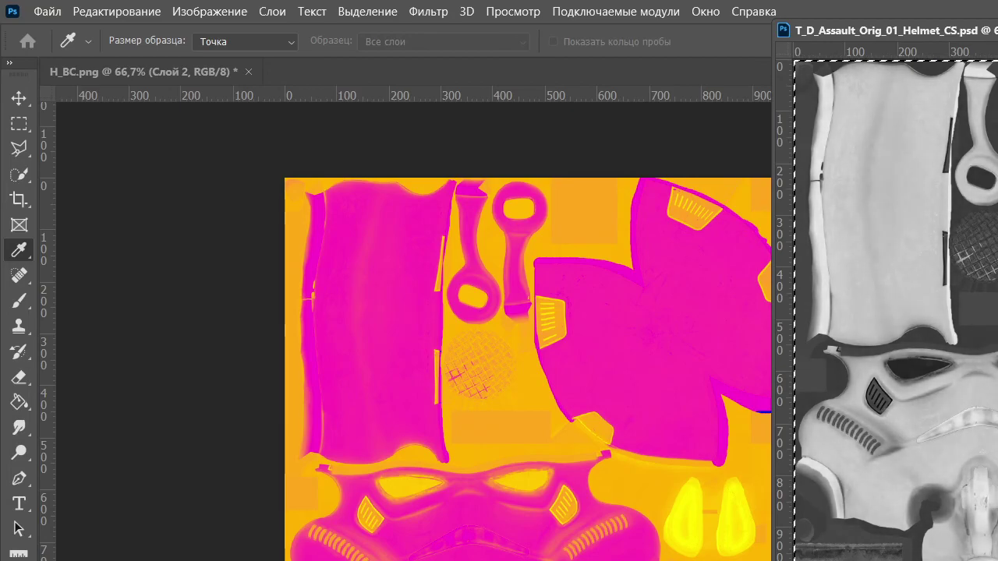
{"action": "key", "text": "z"}
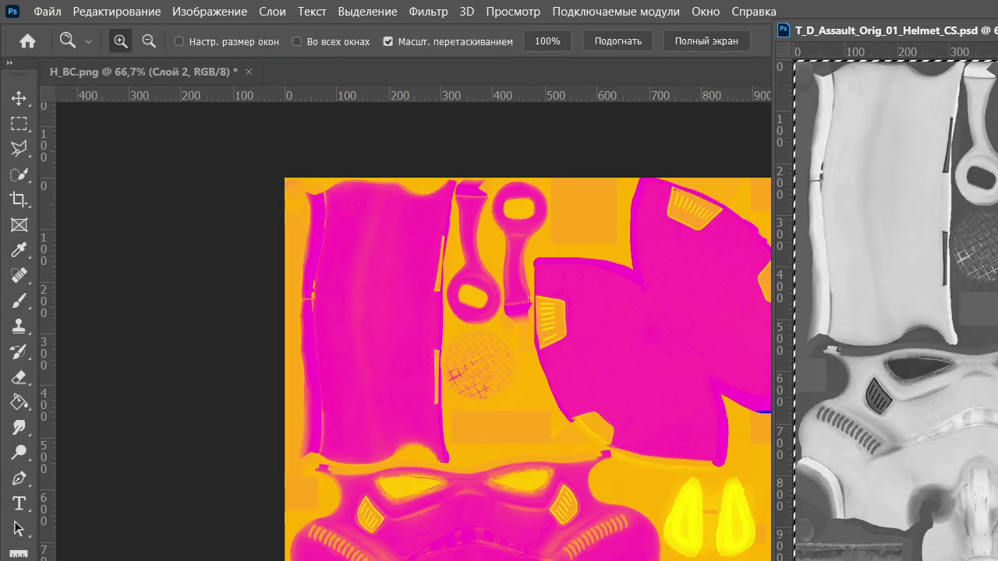
{"action": "left_click_drag", "start_coordinate": [858, 31], "coordinate": [154, 75]}
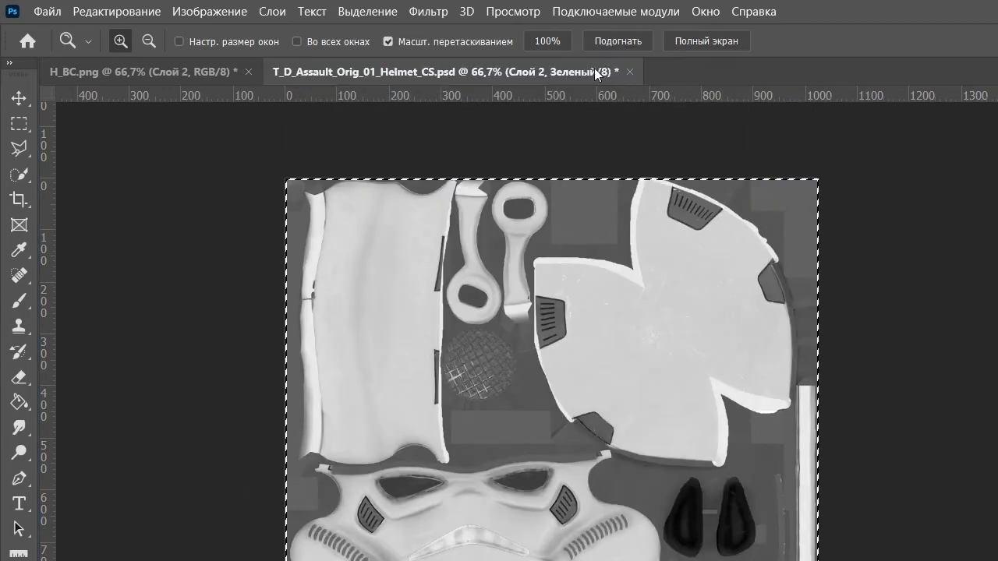
{"action": "left_click", "coordinate": [154, 74]}
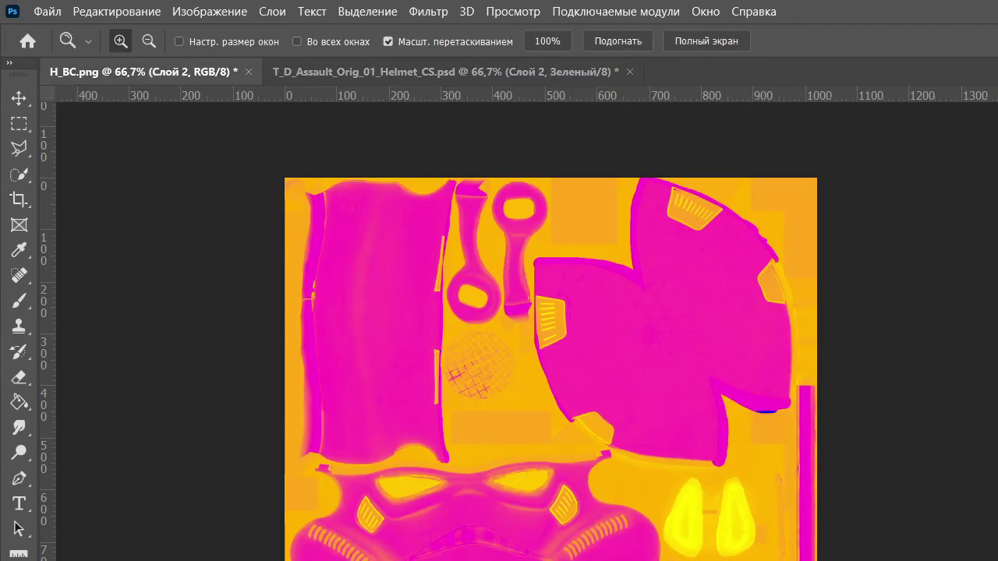
Try a Levels midtone of 0.61 on the green channel of the new layer in H_BC.png
{"action": "key", "text": "ctrl+4"}
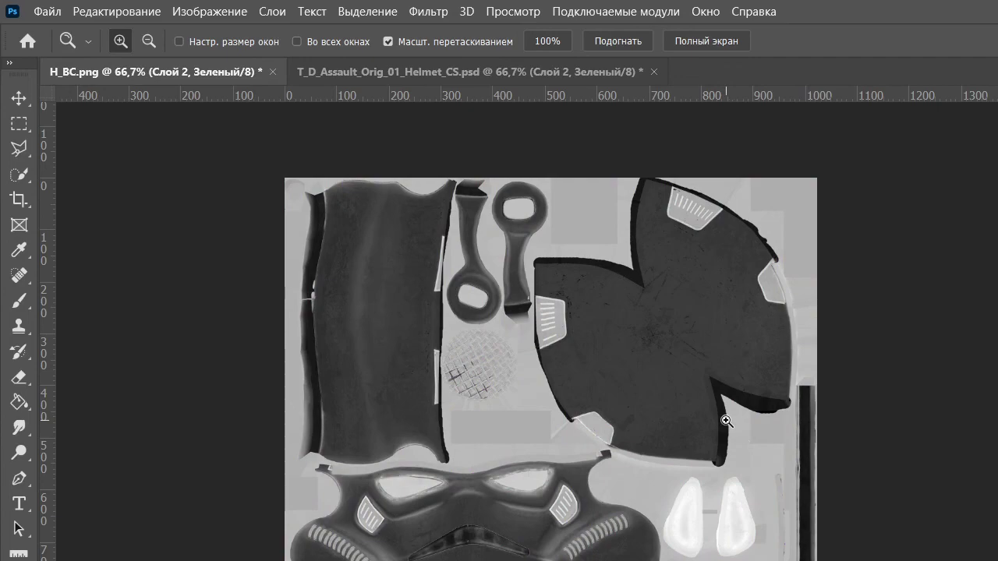
{"action": "key", "text": "ctrl+l"}
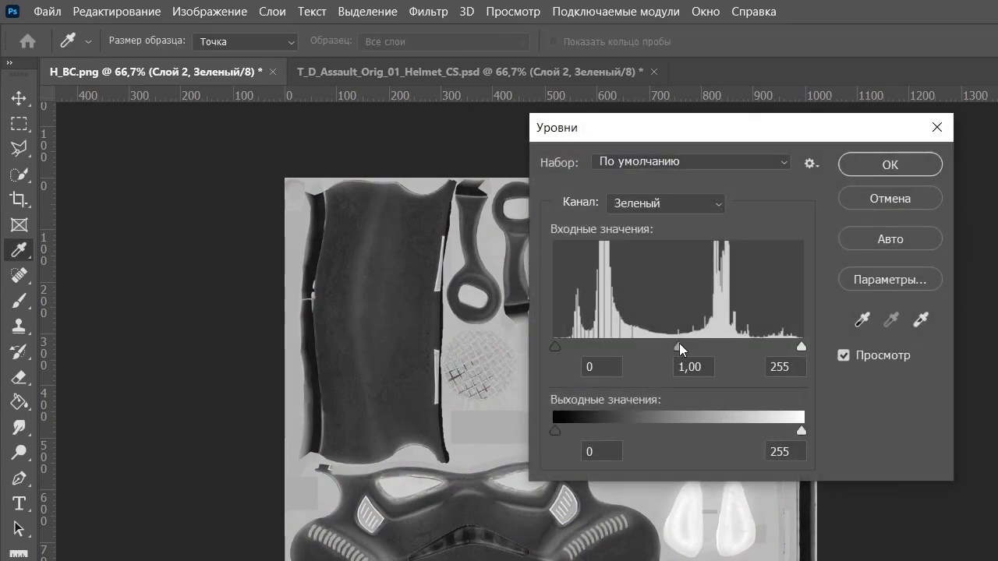
{"action": "left_click_drag", "start_coordinate": [690, 346], "coordinate": [723, 378]}
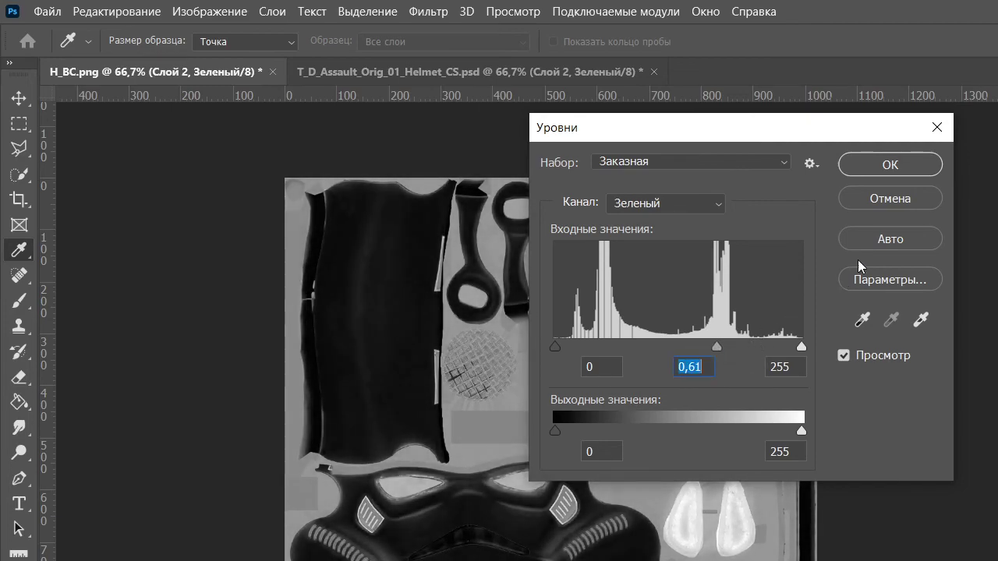
{"action": "left_click", "coordinate": [890, 198]}
Brighten the blue channel of the new layer in H_BC.png with a Levels midtone of 2.04 and restore the composite view
{"action": "key", "text": "ctrl+5"}
{"action": "key", "text": "ctrl+l"}
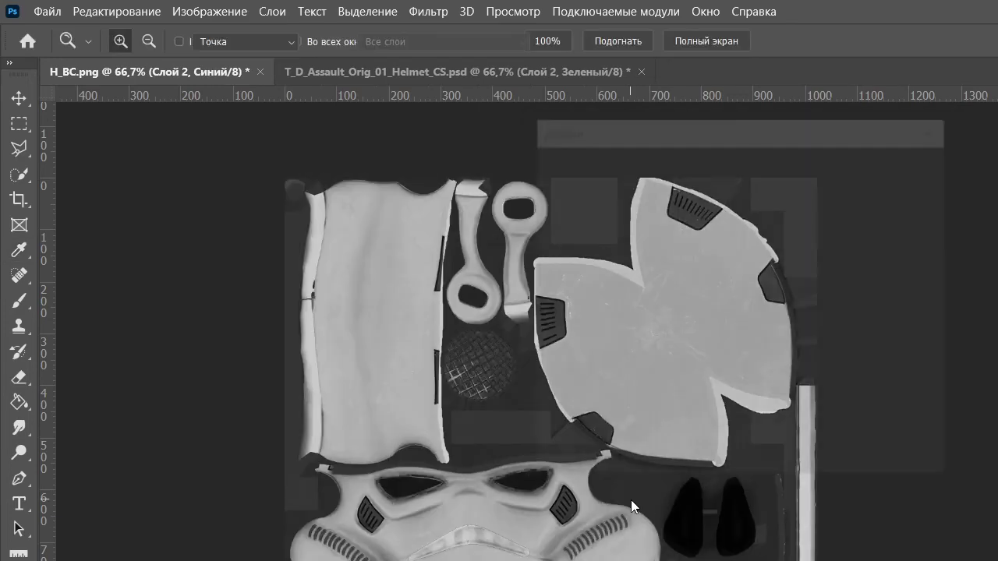
{"action": "left_click_drag", "start_coordinate": [678, 348], "coordinate": [615, 357]}
{"action": "left_click", "coordinate": [891, 169]}
{"action": "key", "text": "z"}
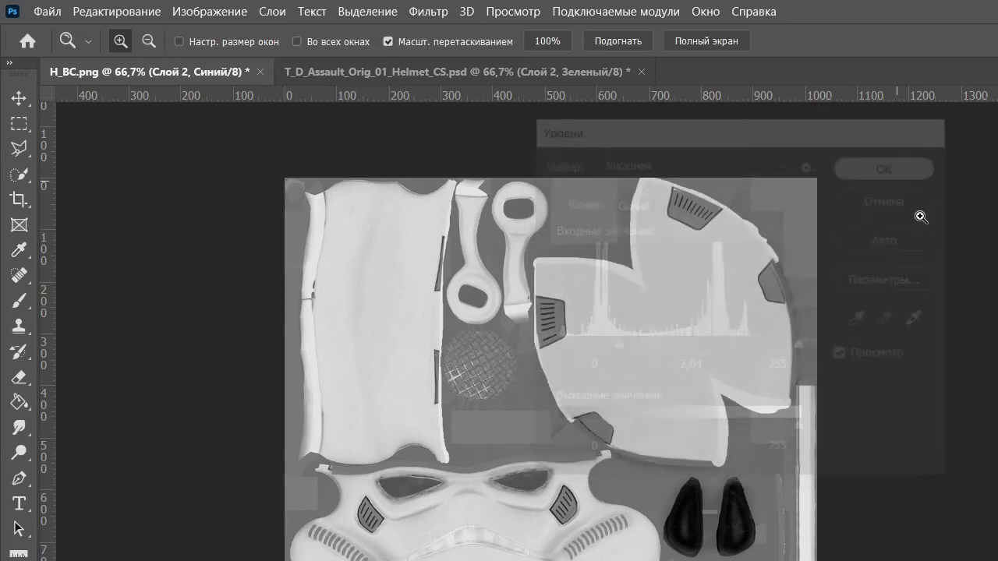
{"action": "key", "text": "ctrl+2"}
Compare the composite RGB views of T_D_Assault_Orig_01_Helmet_CS.psd and H_BC.png, ending on H_BC.png
{"action": "left_click", "coordinate": [446, 78]}
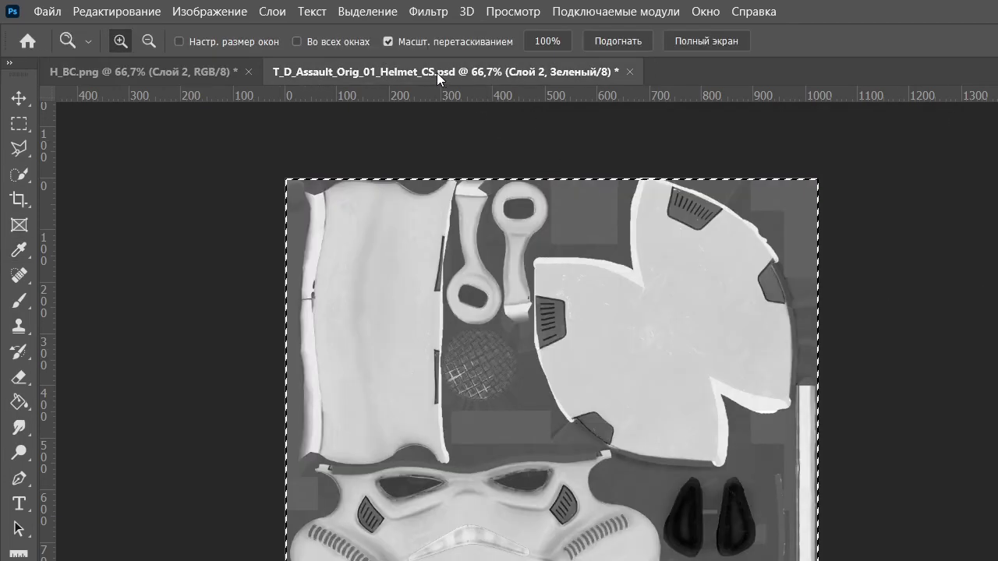
{"action": "key", "text": "ctrl+2"}
{"action": "left_click", "coordinate": [167, 71]}
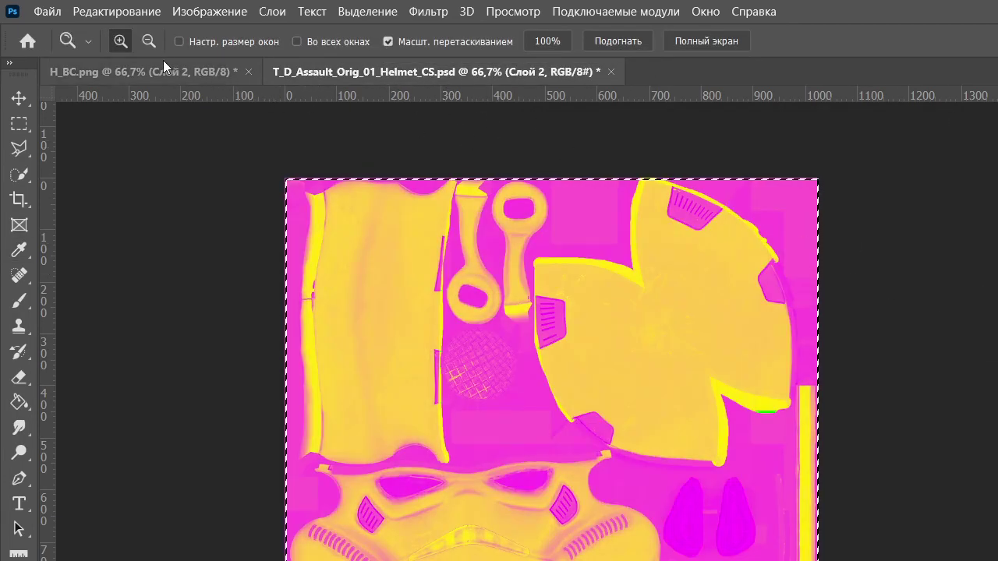
{"action": "left_click_drag", "start_coordinate": [363, 80], "coordinate": [444, 129]}
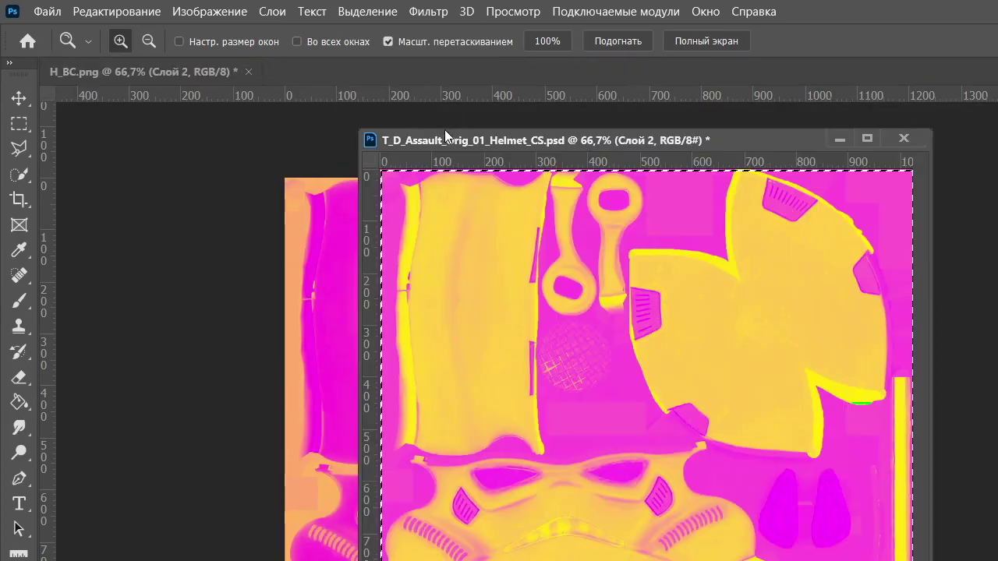
{"action": "left_click_drag", "start_coordinate": [521, 137], "coordinate": [397, 72]}
{"action": "left_click", "coordinate": [168, 72]}
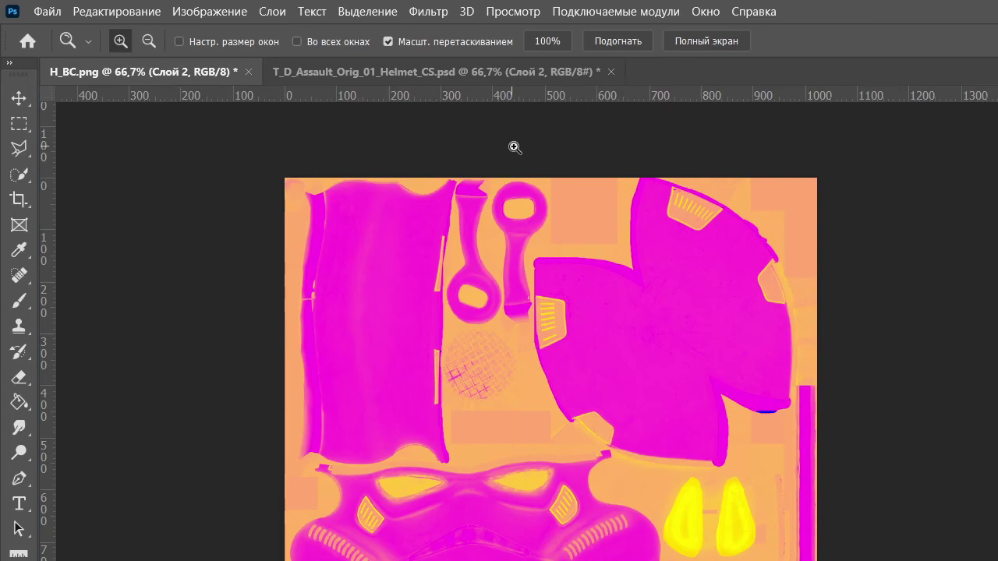
Copy the whole red channel of the new layer in H_BC.png and paste it over the blue channel
{"action": "key", "text": "ctrl+a"}
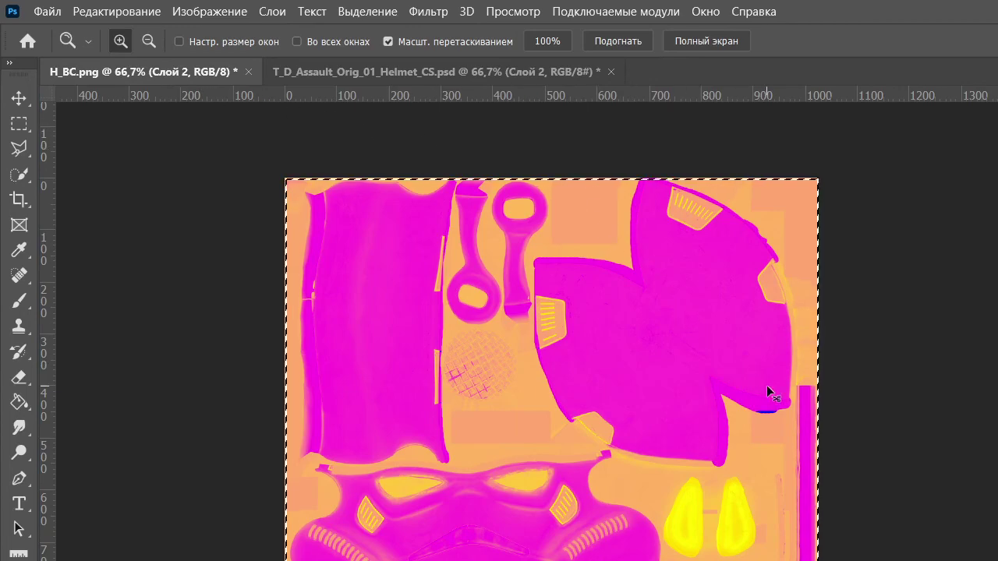
{"action": "key", "text": "ctrl+5"}
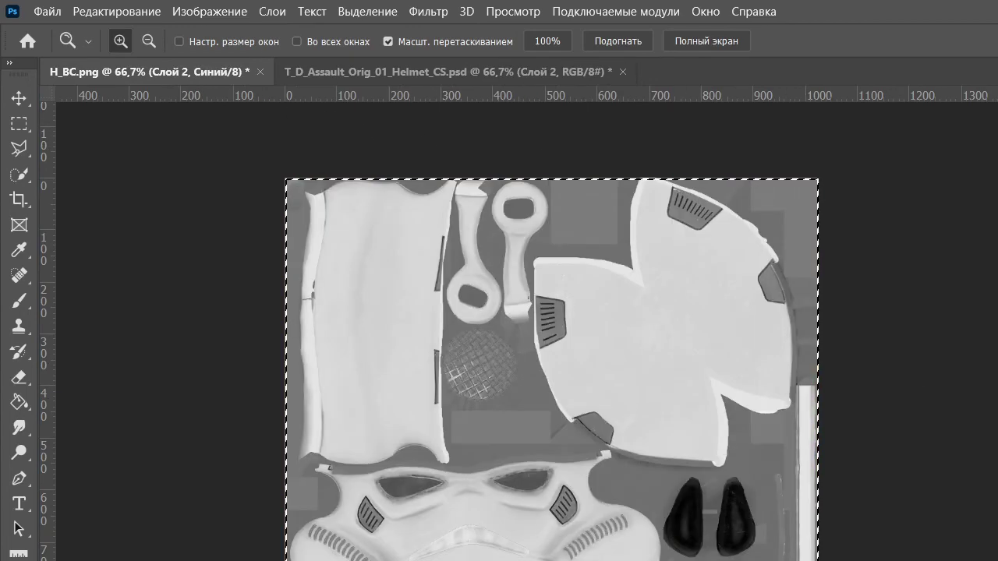
{"action": "key", "text": "ctrl+3"}
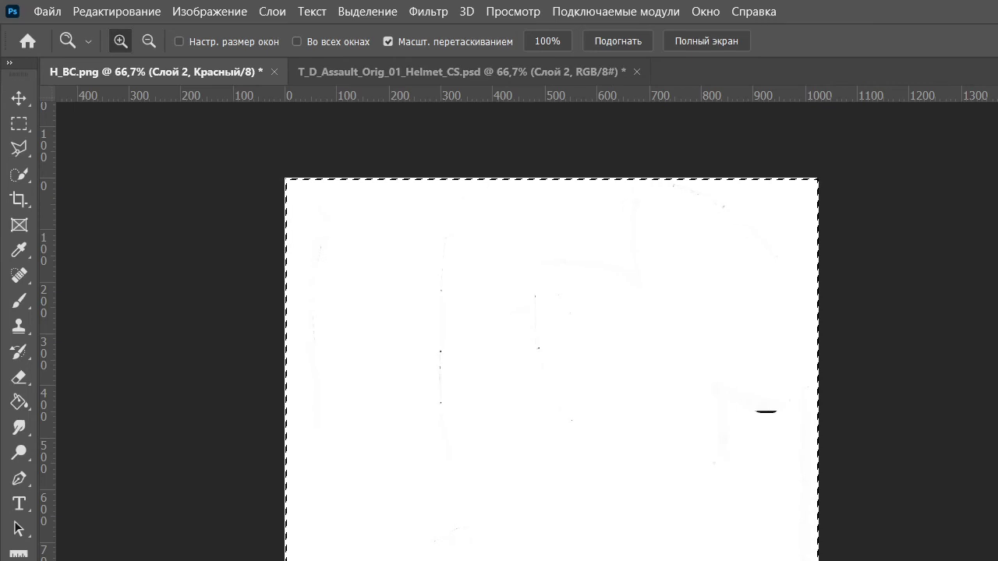
{"action": "key", "text": "ctrl+5"}
{"action": "key", "text": "ctrl+3"}
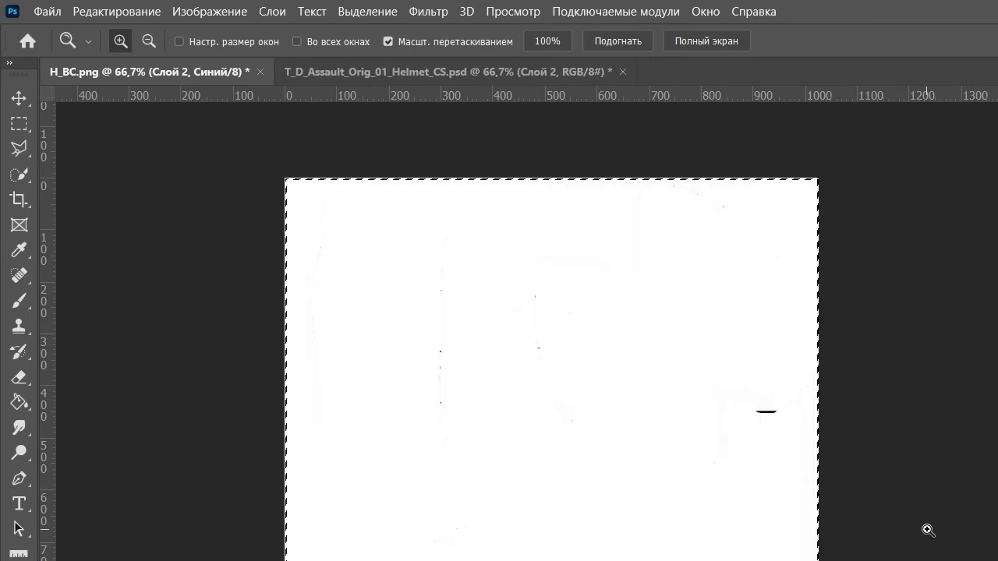
Add the recoloured composite image from H_BC.png to T_D_Assault_Orig_01_Helmet_CS.psd as a new layer
{"action": "key", "text": "ctrl+2"}
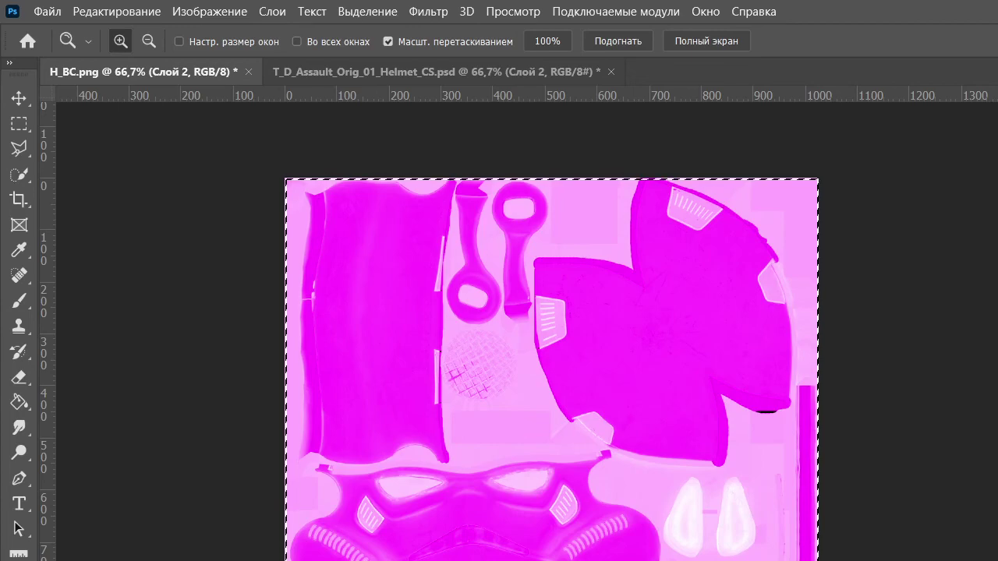
{"action": "left_click", "coordinate": [452, 78]}
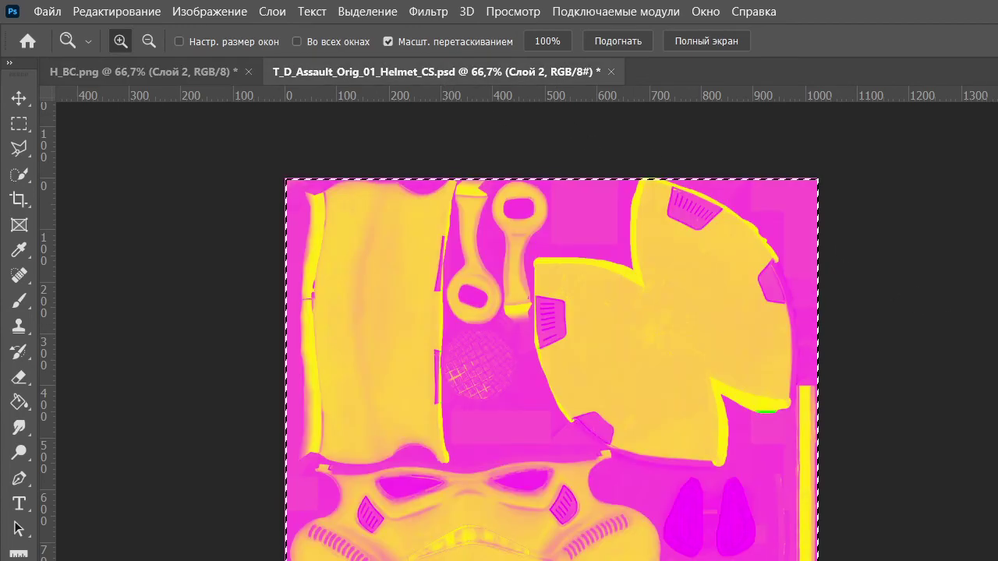
{"action": "key", "text": "ctrl+z"}
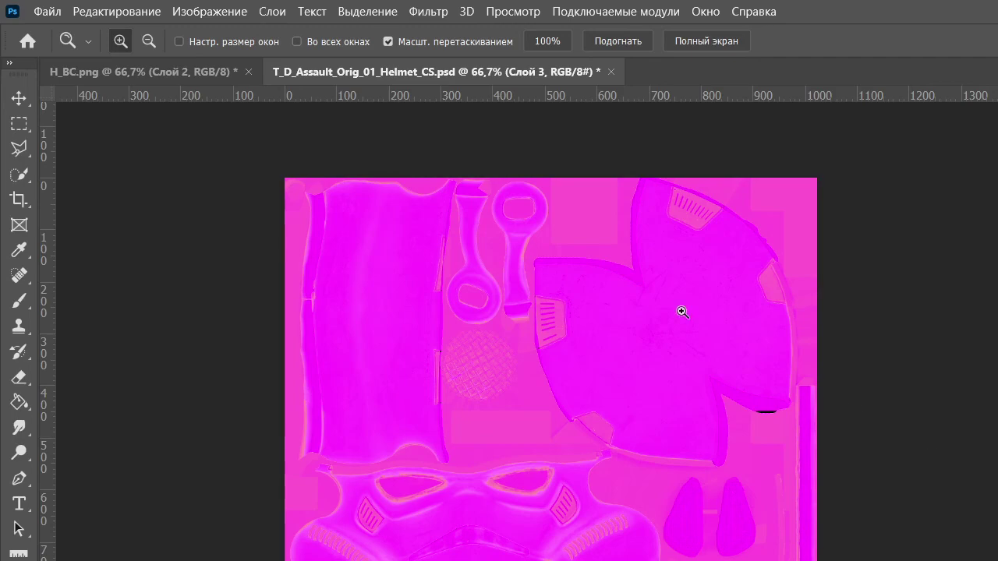
Save the helmet document as a PNG over H_SMDI.png in the Helmet data folder, accepting the PNG format options
{"action": "left_click", "coordinate": [47, 11]}
{"action": "left_click", "coordinate": [110, 236]}
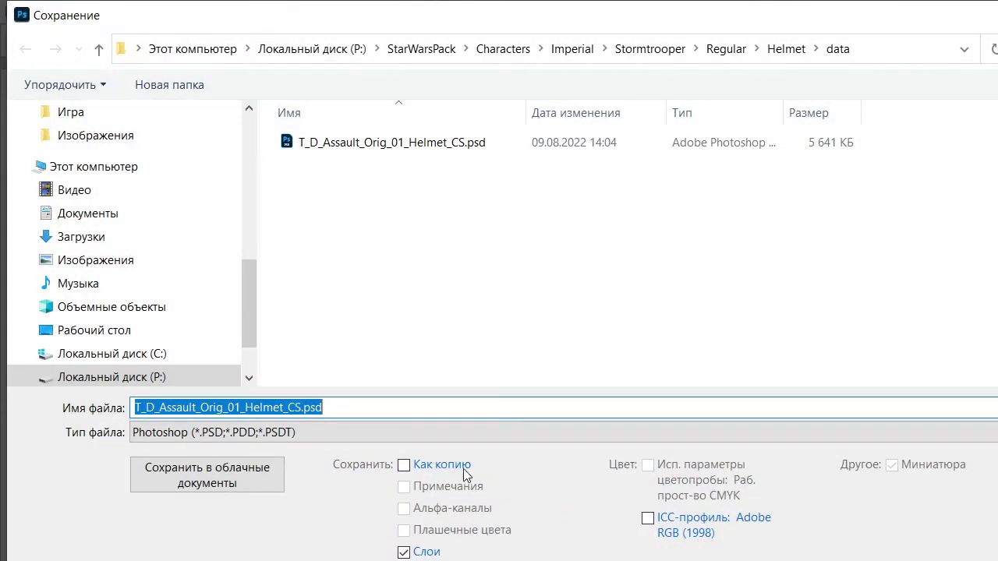
{"action": "left_click", "coordinate": [382, 431]}
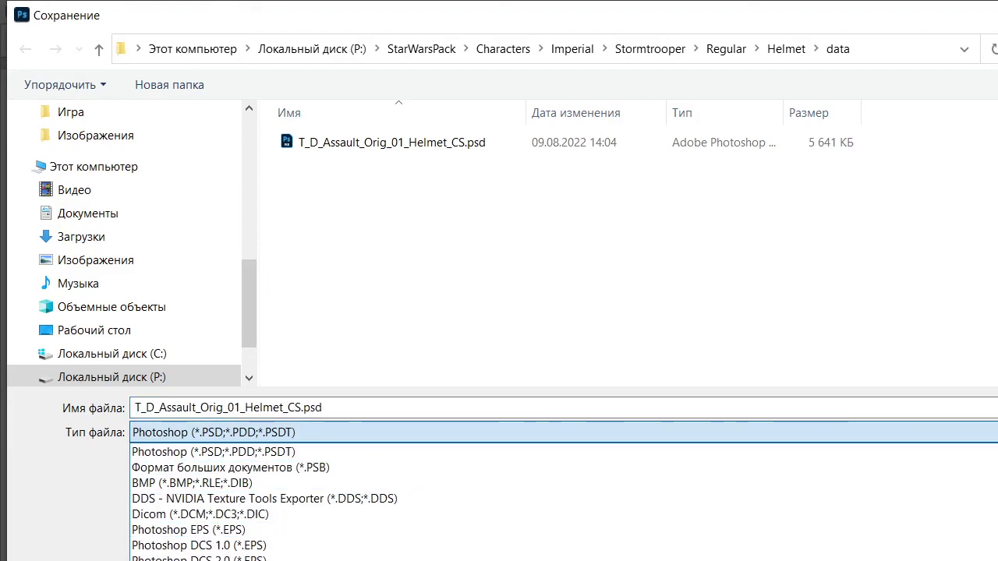
{"action": "left_click", "coordinate": [234, 560]}
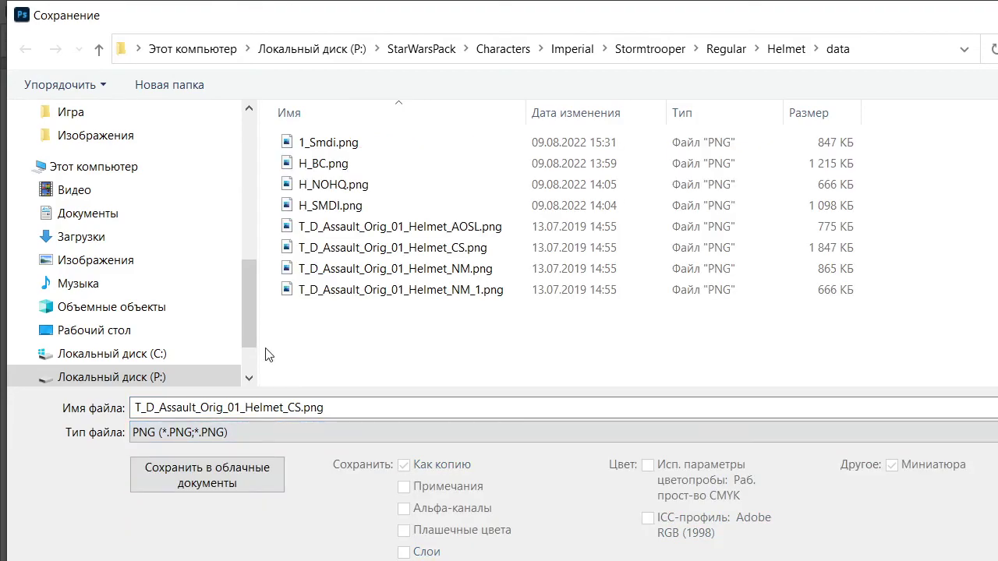
{"action": "left_click", "coordinate": [355, 206]}
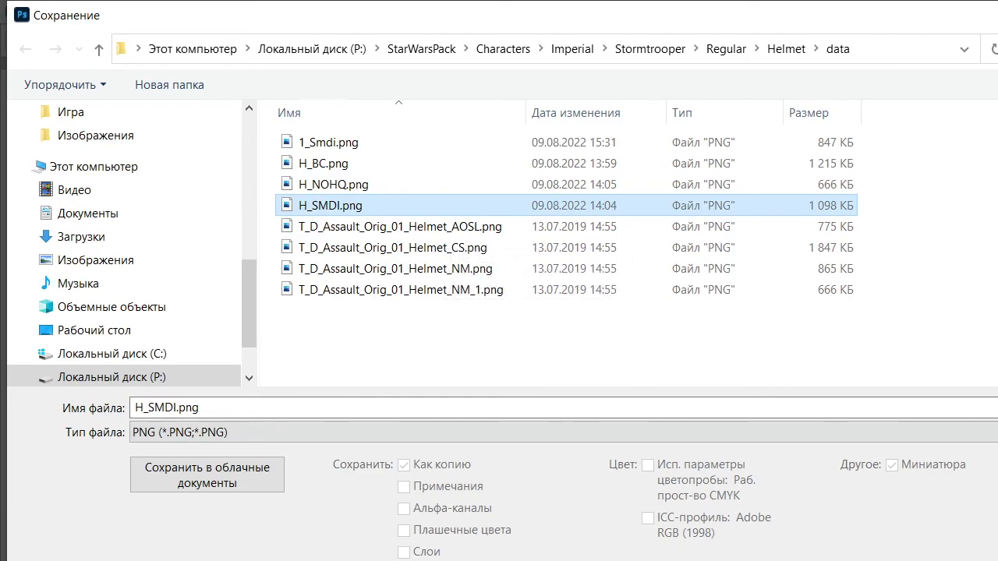
{"action": "key", "text": "Return"}
{"action": "left_click", "coordinate": [793, 412]}
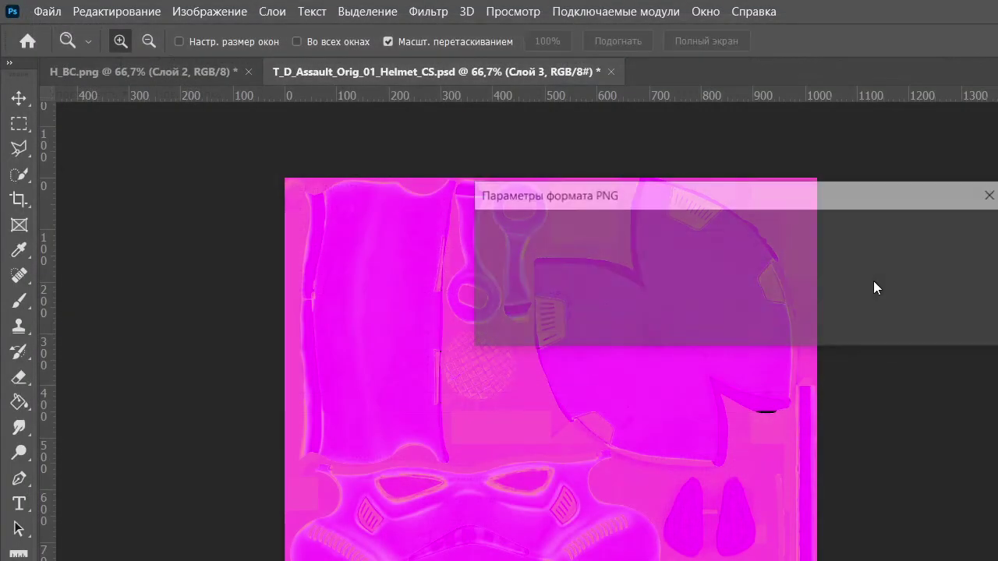
{"action": "left_click", "coordinate": [945, 231]}
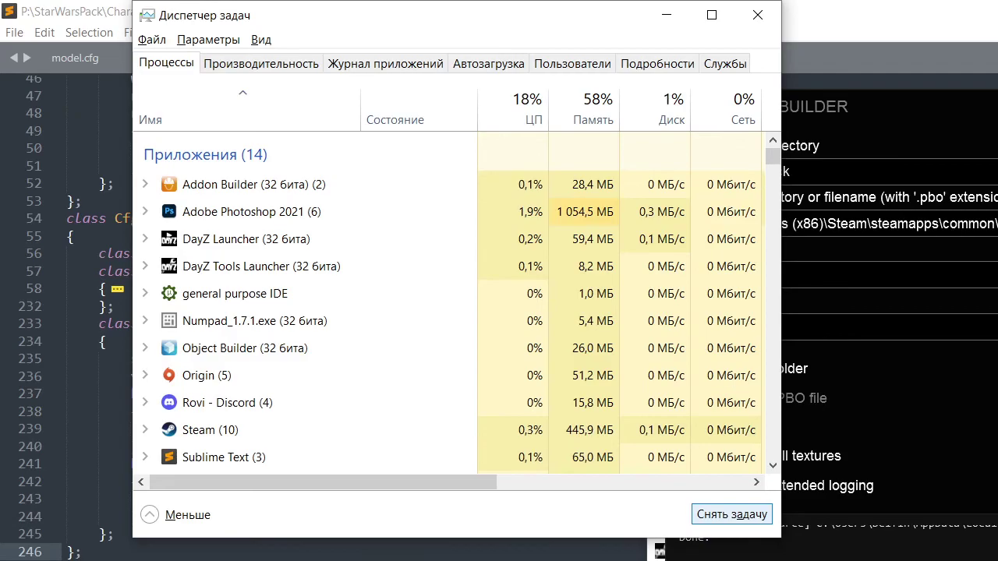
Browse to the Helmet data folder in File Explorer and open H_SMDI.png in Texture Viewer
{"action": "key", "text": "super+e"}
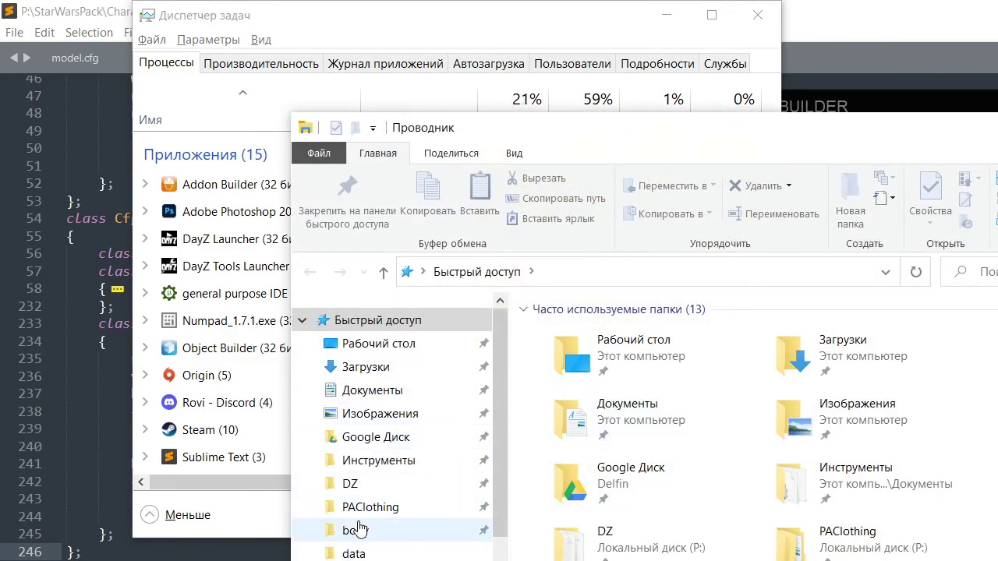
{"action": "scroll", "coordinate": [357, 530], "scroll_direction": "down", "scroll_amount": 3}
{"action": "left_click", "coordinate": [398, 396]}
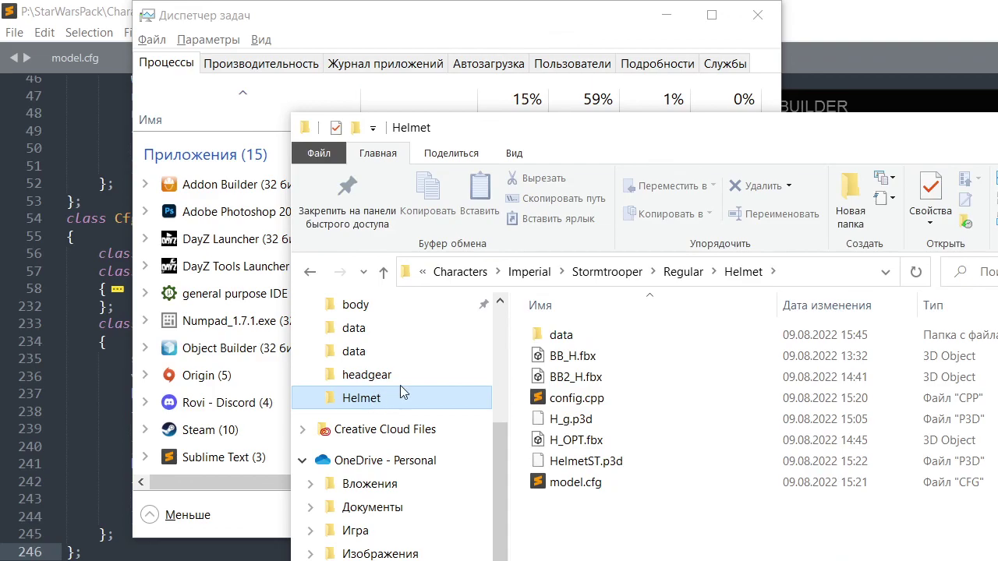
{"action": "double_click", "coordinate": [613, 337]}
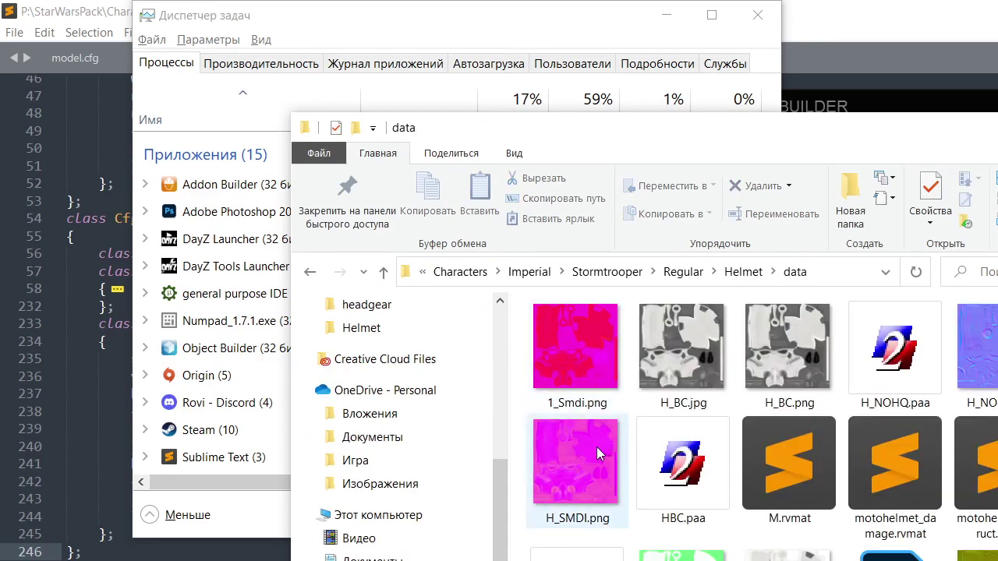
{"action": "left_click", "coordinate": [996, 351]}
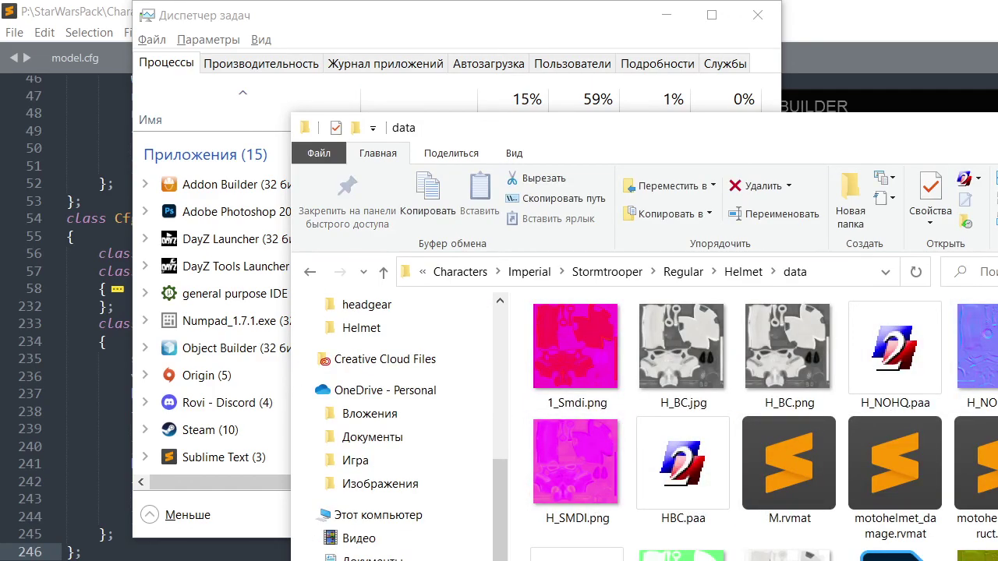
{"action": "left_click_drag", "start_coordinate": [636, 121], "coordinate": [997, 162]}
{"action": "left_click_drag", "start_coordinate": [592, 461], "coordinate": [945, 389]}
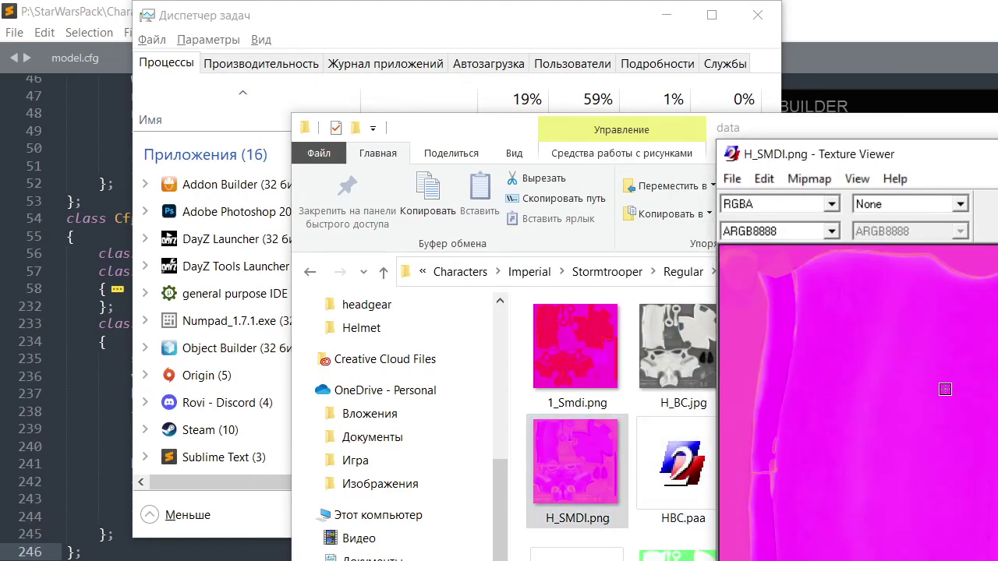
Save the H_SMDI.png texture as H_SMDI.paa, replacing the existing file, and clear the viewer and folder windows away
{"action": "left_click", "coordinate": [731, 179]}
{"action": "left_click", "coordinate": [782, 264]}
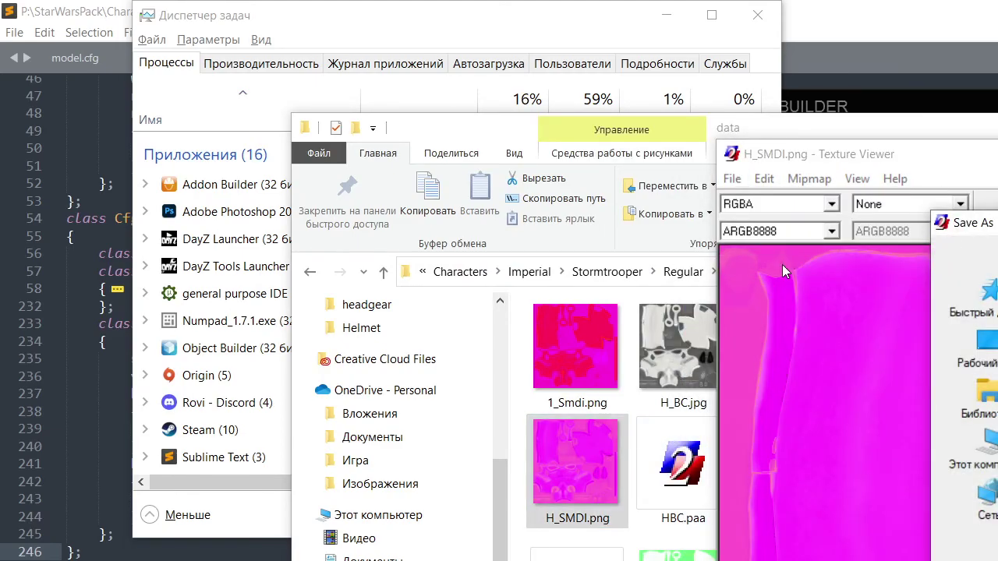
{"action": "key", "text": "Return"}
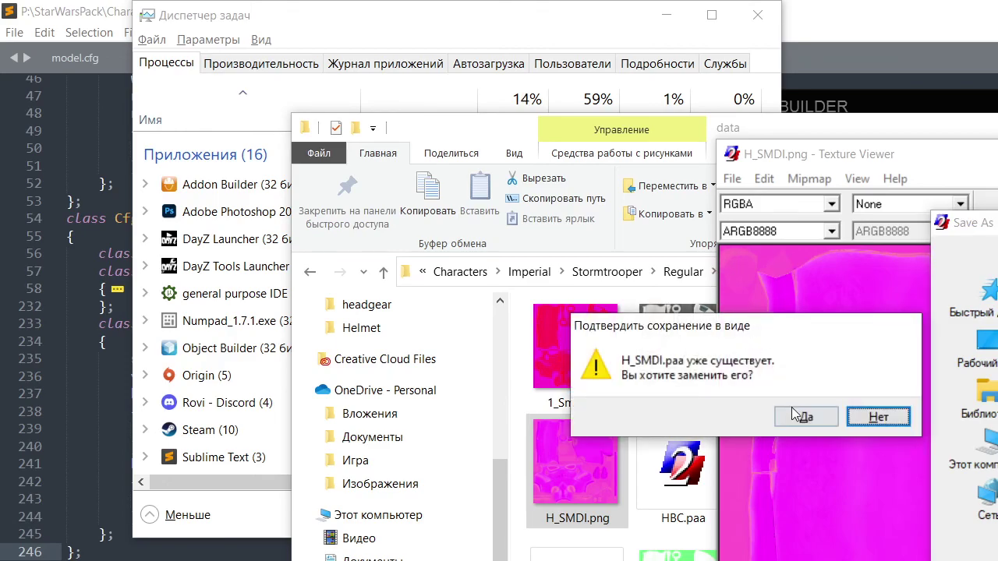
{"action": "left_click", "coordinate": [793, 414]}
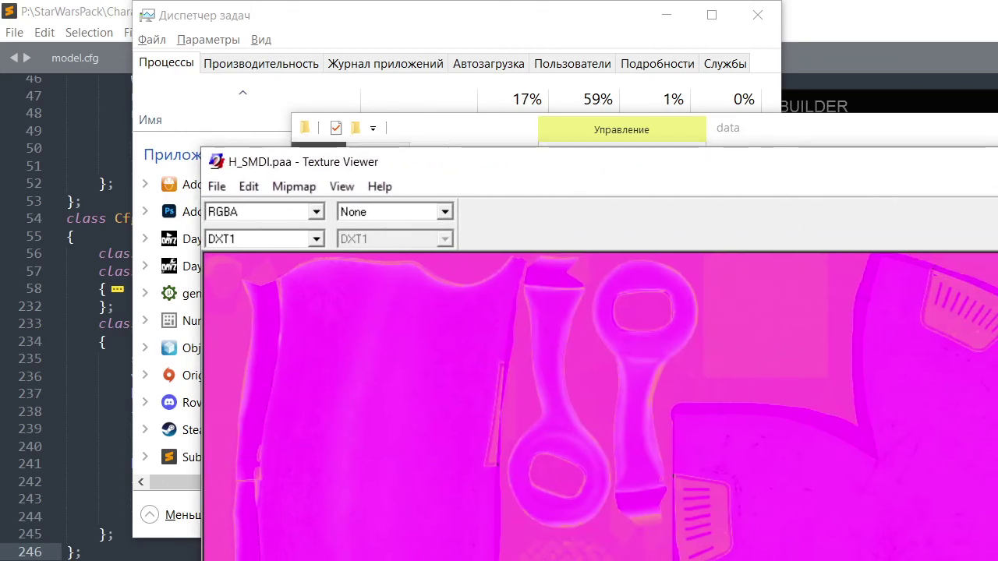
{"action": "left_click", "coordinate": [997, 161]}
{"action": "left_click", "coordinate": [997, 127]}
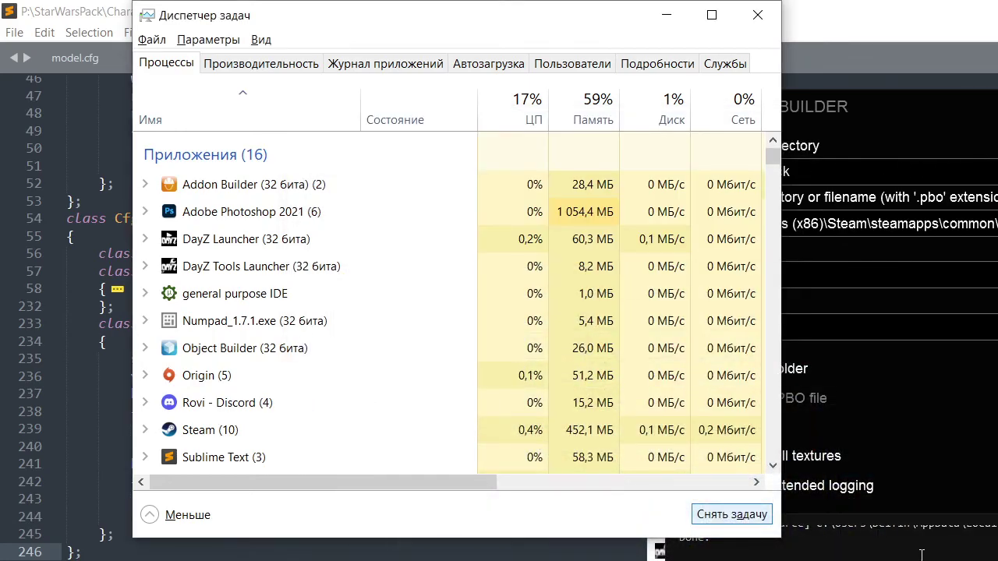
Pack the P:\StarWarsPack source in DayZ Addon Builder, overwriting the existing StarWarsPack.pbo
{"action": "left_click", "coordinate": [997, 560]}
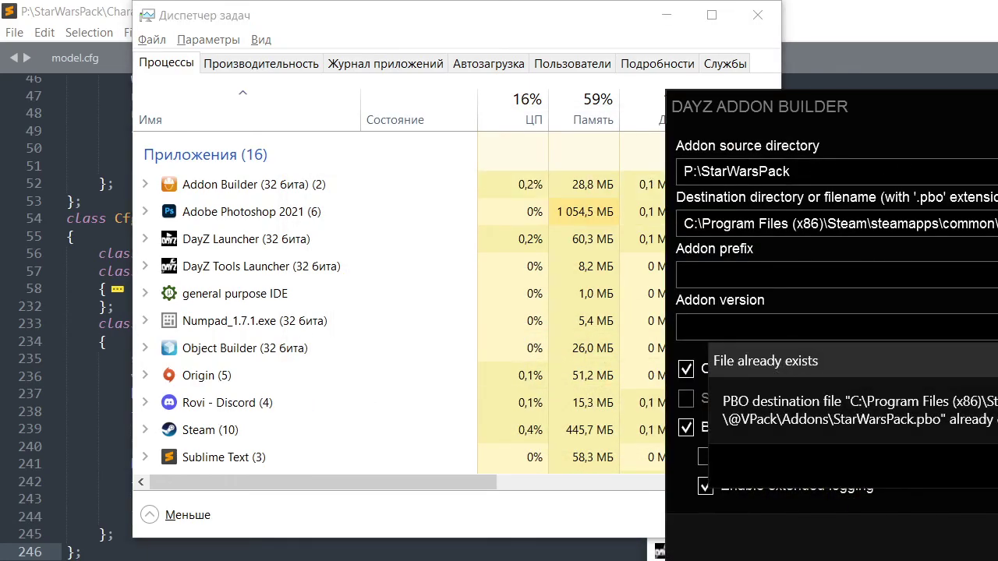
{"action": "left_click", "coordinate": [997, 471]}
Return to the Helmet data folder and check the converted H_SMDI.paa in Texture Viewer against H_SMDI.png
{"action": "key", "text": "alt+Tab"}
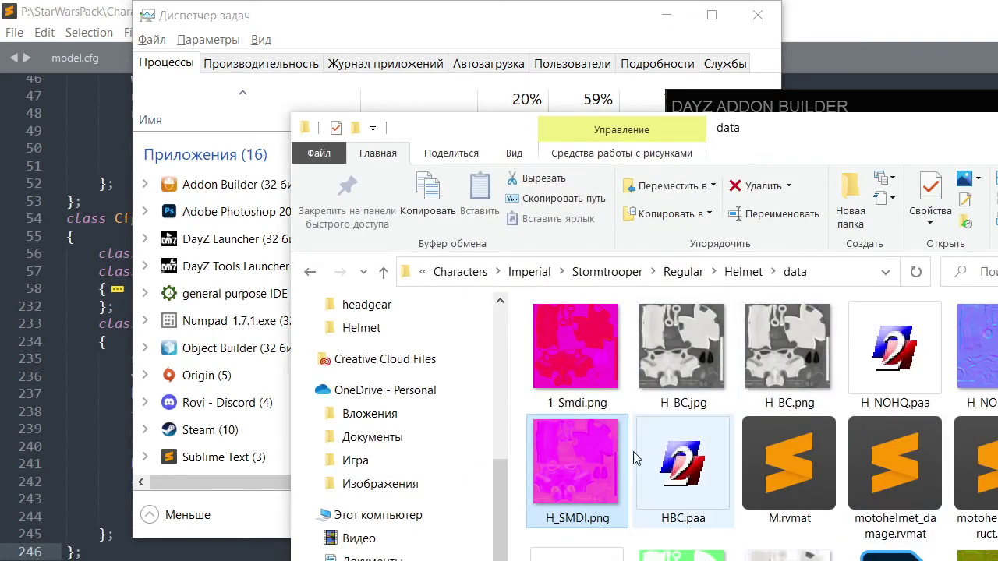
{"action": "left_click_drag", "start_coordinate": [896, 128], "coordinate": [656, 130]}
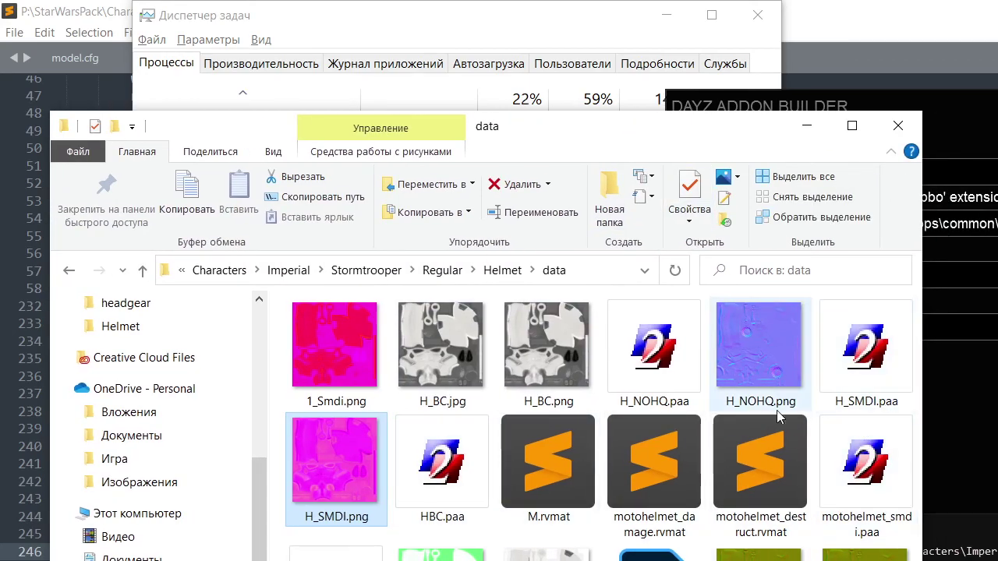
{"action": "left_click", "coordinate": [867, 368]}
{"action": "double_click", "coordinate": [867, 368]}
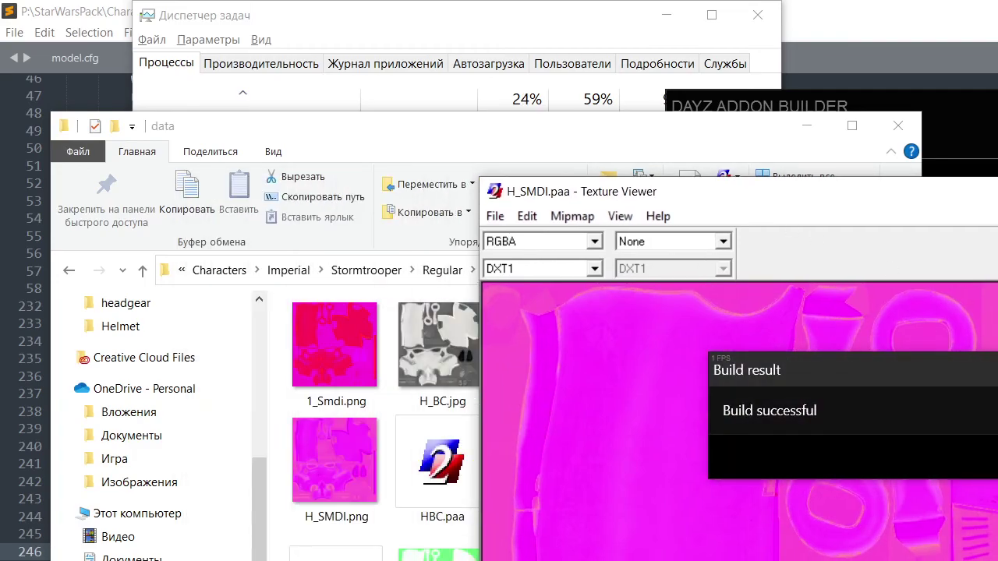
{"action": "left_click", "coordinate": [334, 460]}
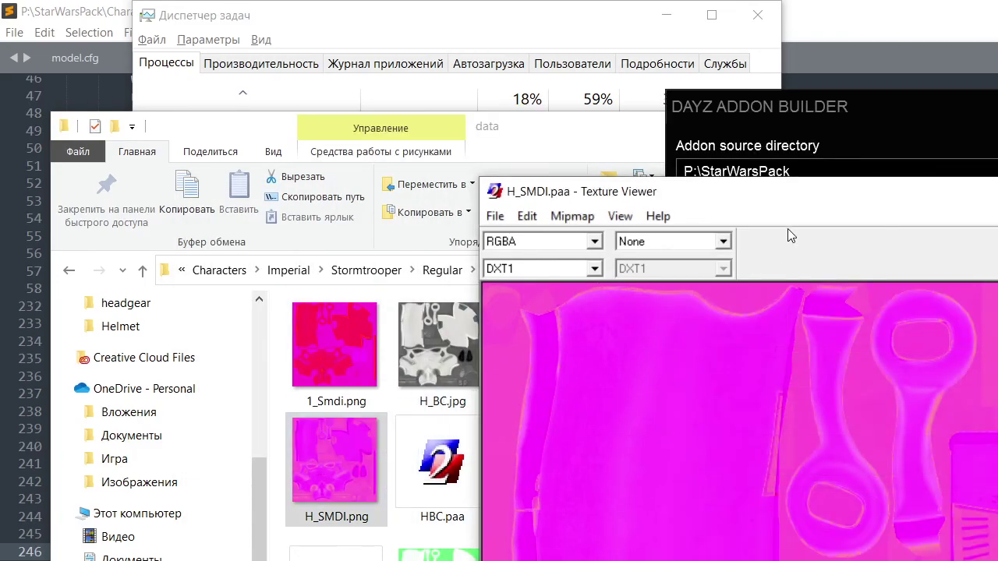
{"action": "left_click_drag", "start_coordinate": [823, 194], "coordinate": [997, 205]}
{"action": "left_click", "coordinate": [591, 147]}
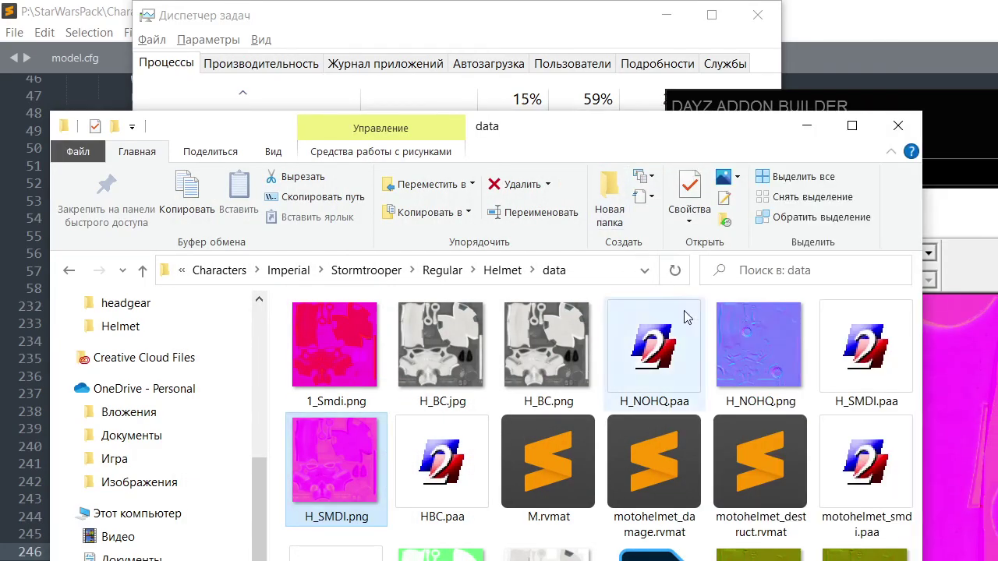
{"action": "double_click", "coordinate": [866, 350]}
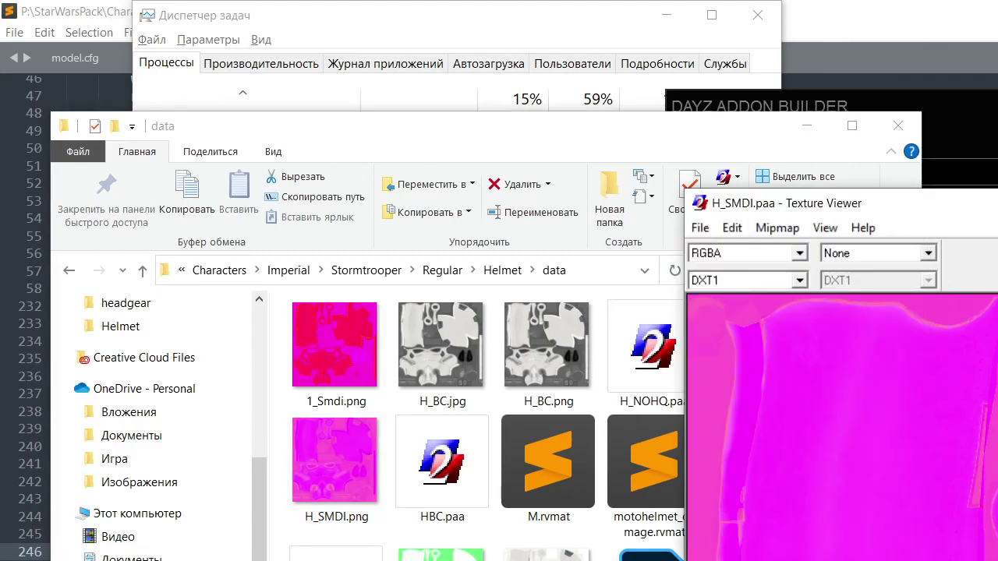
{"action": "left_click_drag", "start_coordinate": [997, 212], "coordinate": [434, 210]}
{"action": "left_click", "coordinate": [997, 202]}
Switch to DayZ Launcher and start the game with the CF, Community-Online-Tools and VPack mods
{"action": "left_click", "coordinate": [997, 546]}
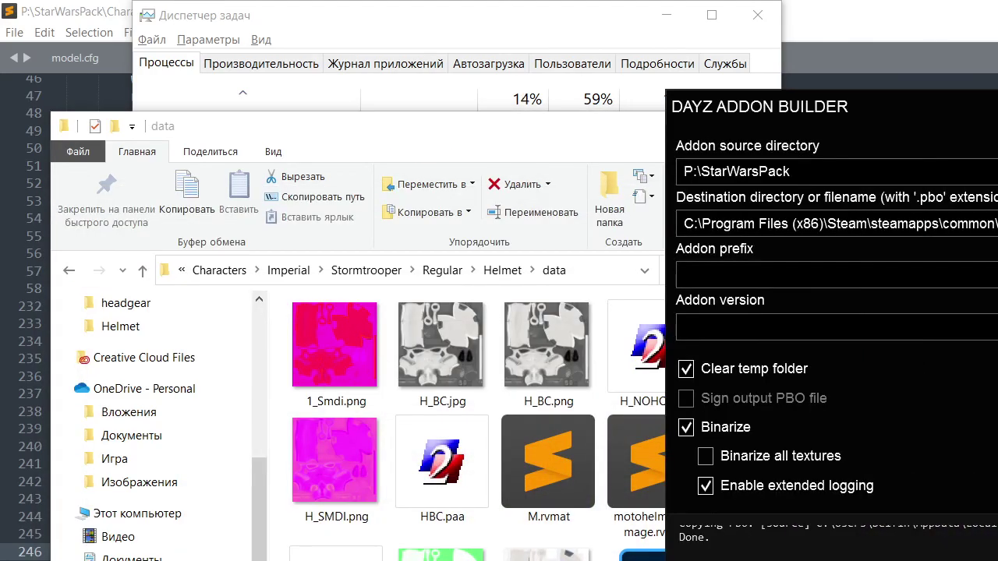
{"action": "left_click", "coordinate": [857, 560]}
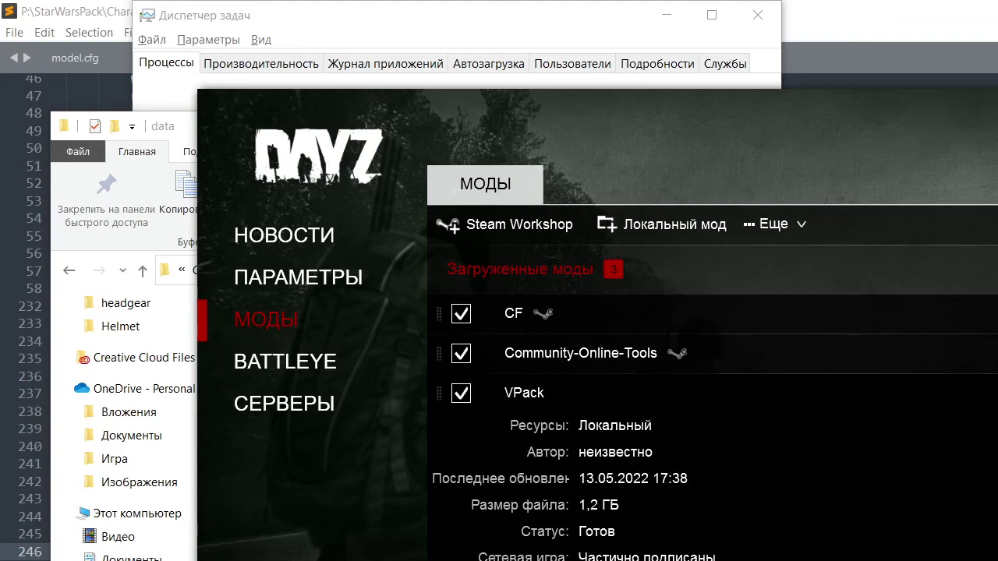
{"action": "left_click", "coordinate": [997, 560]}
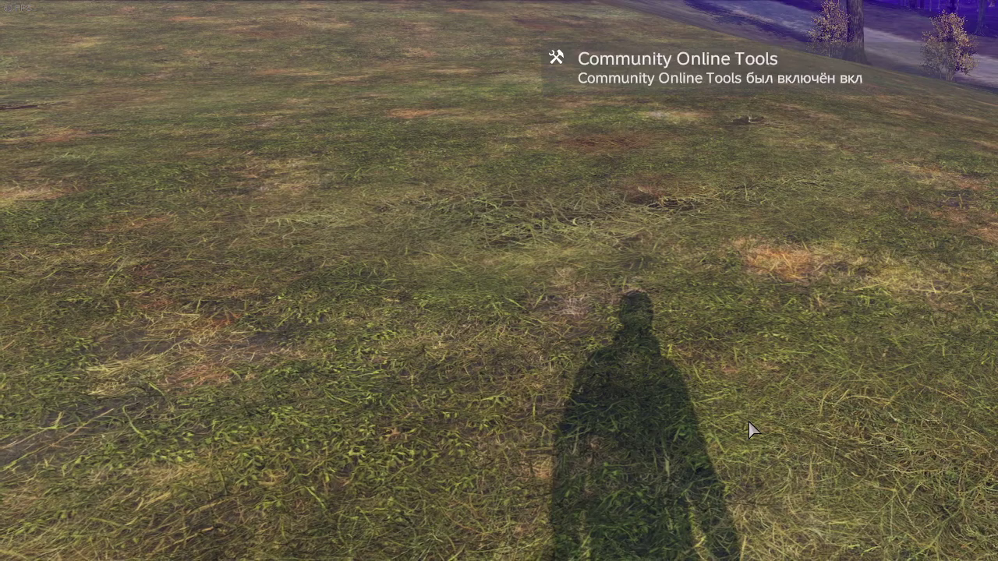
Search the Object Spawner for "swp_" and spawn the white stormtrooper helmet at the cursor position
{"action": "key", "text": "y"}
{"action": "left_click", "coordinate": [219, 279]}
{"action": "type", "text": "s"}
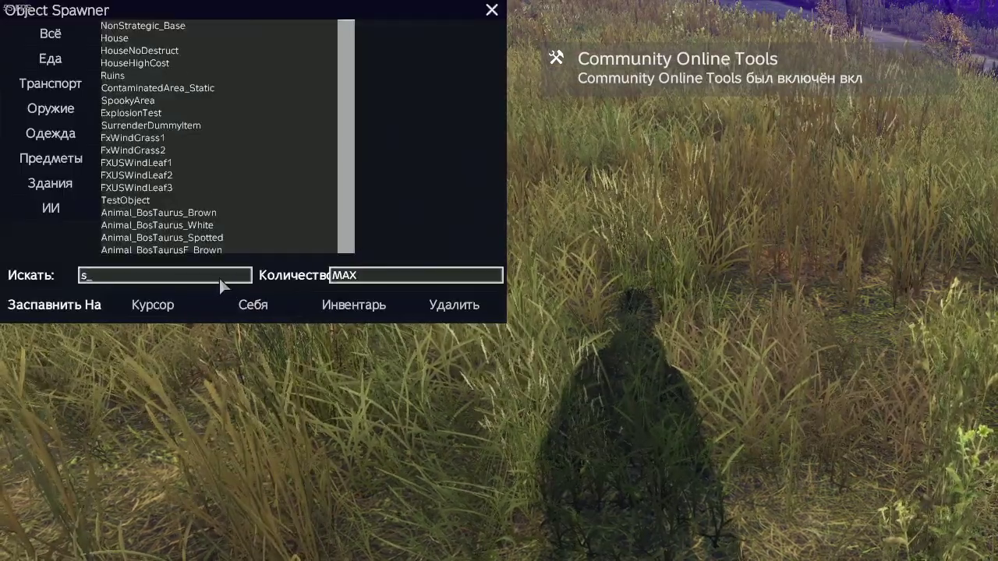
{"action": "type", "text": "wp_"}
{"action": "left_click", "coordinate": [219, 26]}
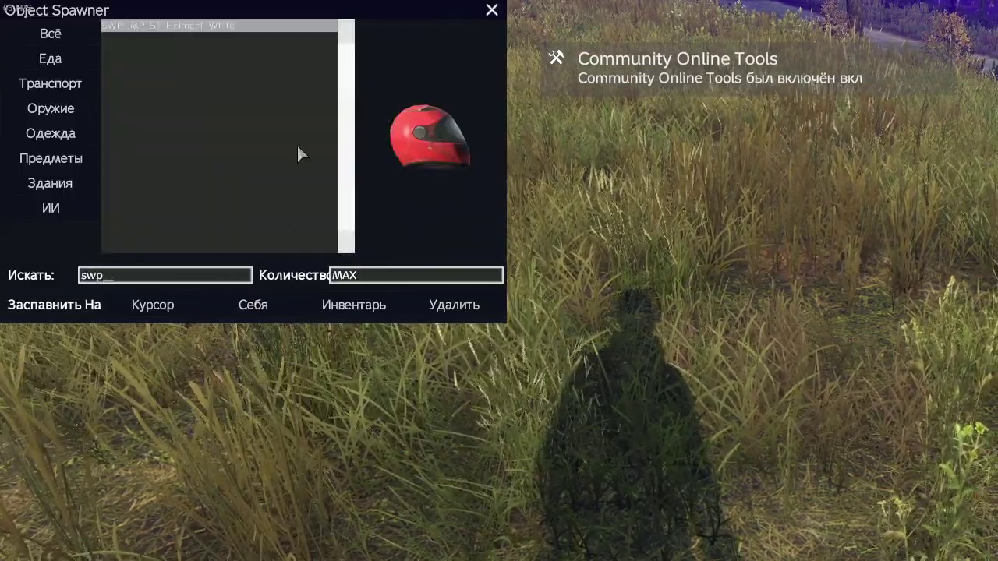
{"action": "left_click", "coordinate": [159, 296]}
{"action": "key", "text": "Escape"}
Equip the character with the spawned helmet from the nearby items and inspect its material in the game world
{"action": "key", "text": "Tab"}
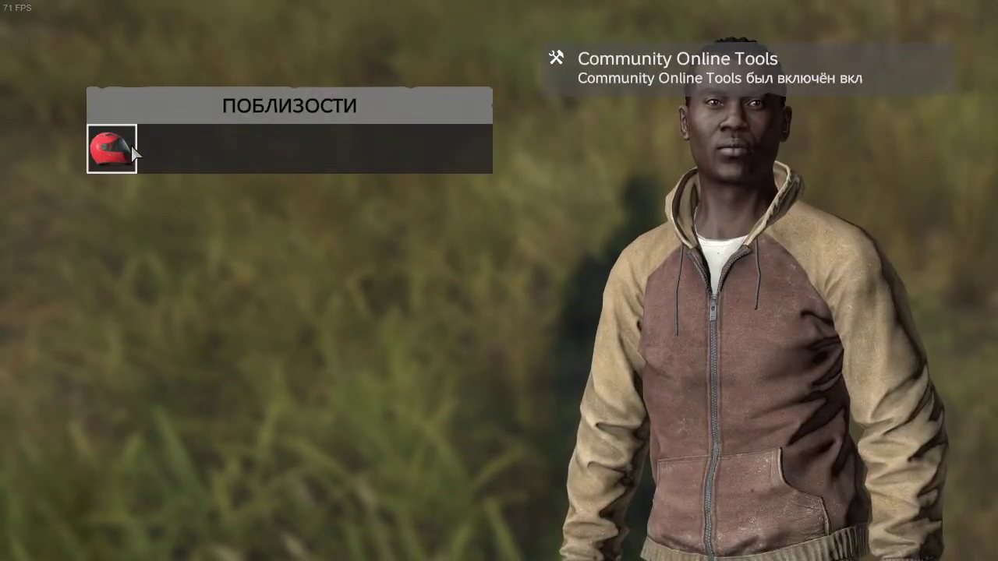
{"action": "left_click_drag", "start_coordinate": [131, 150], "coordinate": [585, 271]}
{"action": "key", "text": "Tab"}
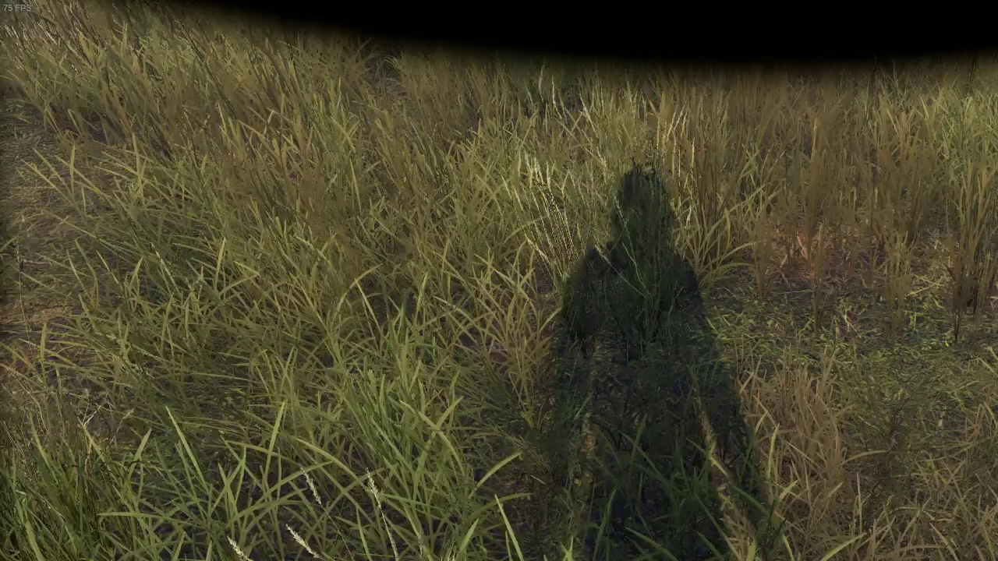
{"action": "key", "text": "KP_Enter"}
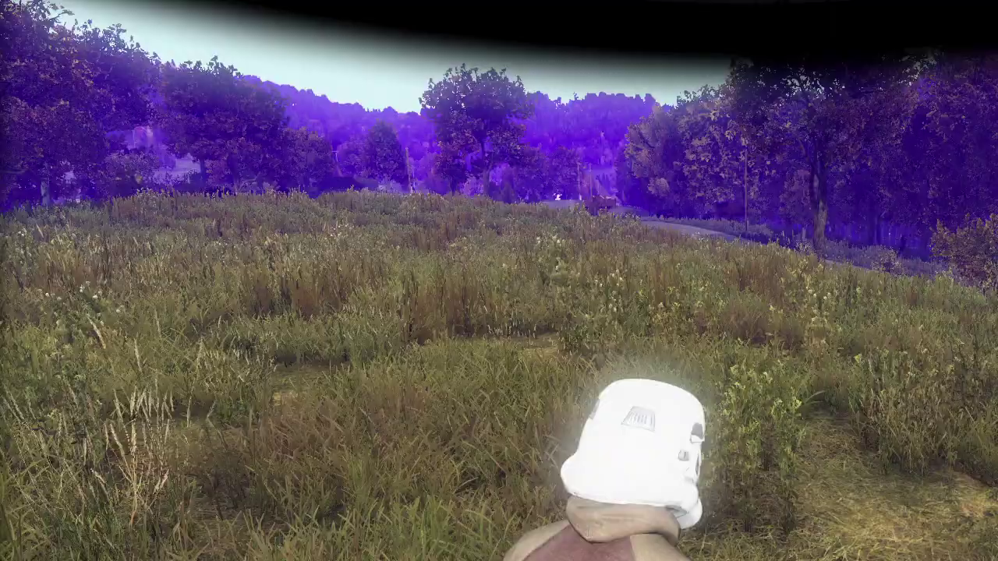
Leave the game and end the DayZ process in Task Manager
{"action": "key", "text": "alt+Tab"}
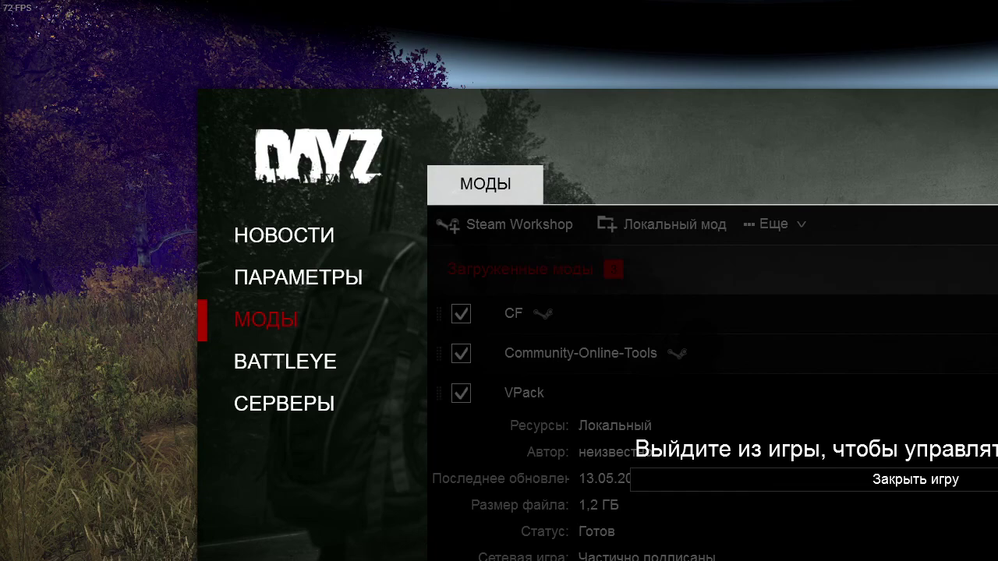
{"action": "key", "text": "ctrl+shift+Escape"}
{"action": "left_click", "coordinate": [382, 238]}
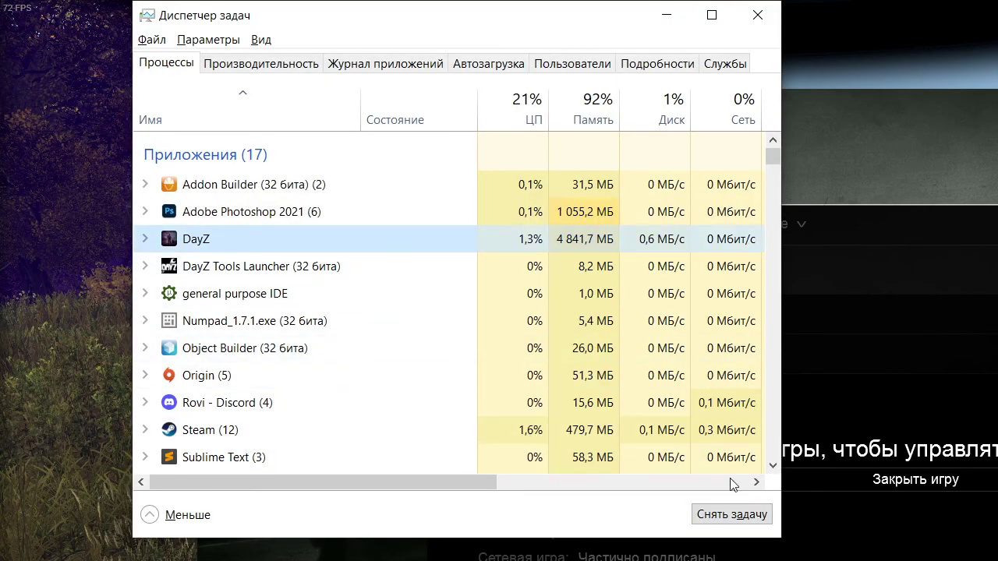
{"action": "left_click", "coordinate": [725, 516]}
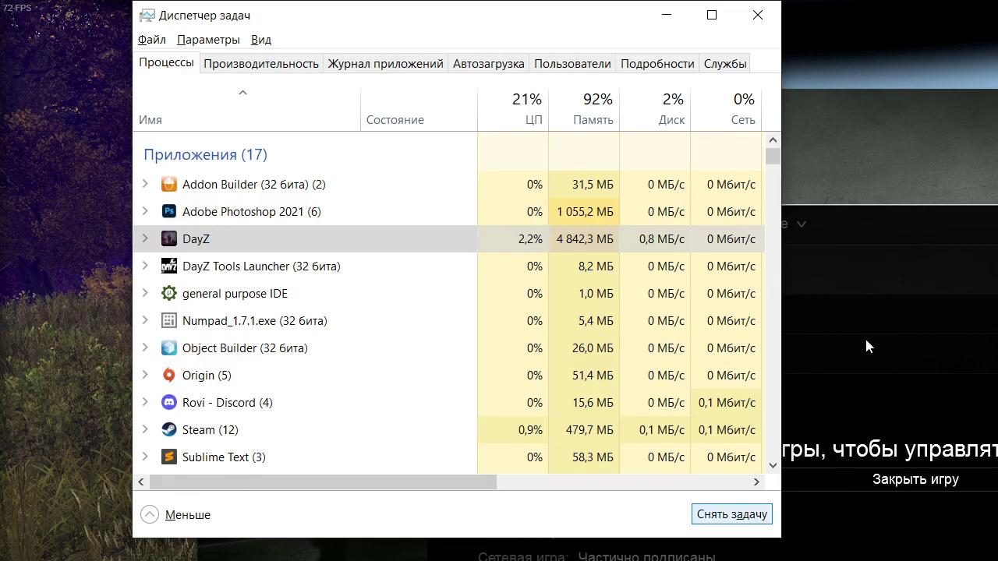
Switch to Photoshop, add a new layer above the helmet's SMDI texture and set the foreground colour for painting
{"action": "key", "text": "alt+Tab"}
{"action": "key", "text": "Tab"}
{"action": "left_click", "coordinate": [727, 361]}
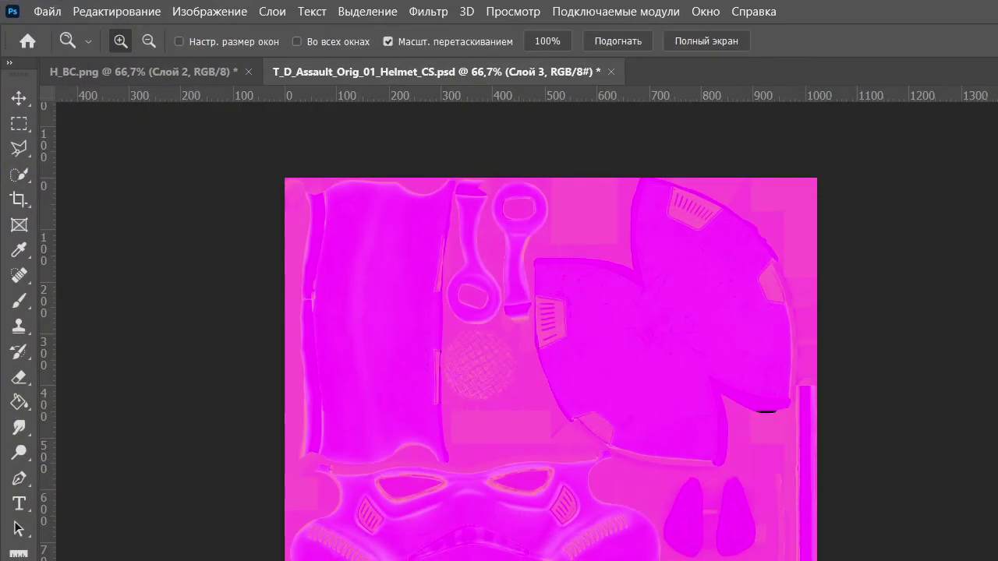
{"action": "key", "text": "ctrl+e"}
{"action": "key", "text": "ctrl+j"}
{"action": "left_click", "coordinate": [18, 559]}
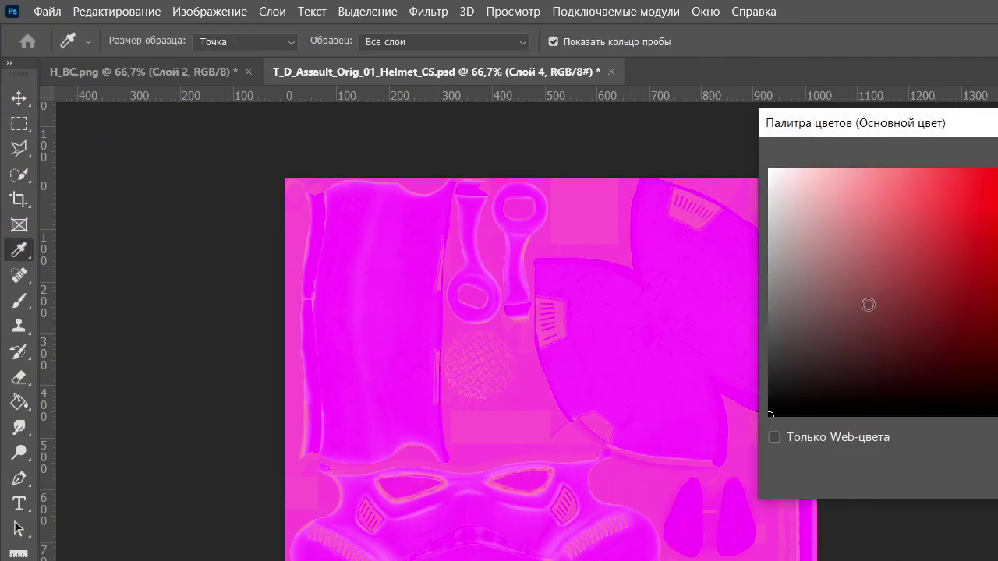
{"action": "left_click", "coordinate": [997, 159]}
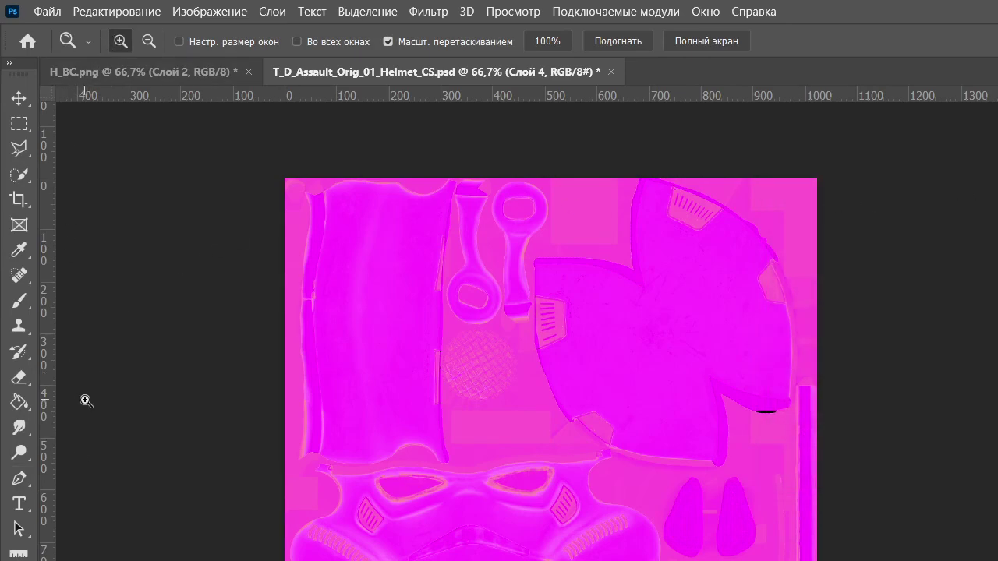
Paint over the whole texture with a hard round brush enlarged to 3583 px, shifting the magenta towards pinkish red
{"action": "key", "text": "b"}
{"action": "left_click", "coordinate": [142, 42]}
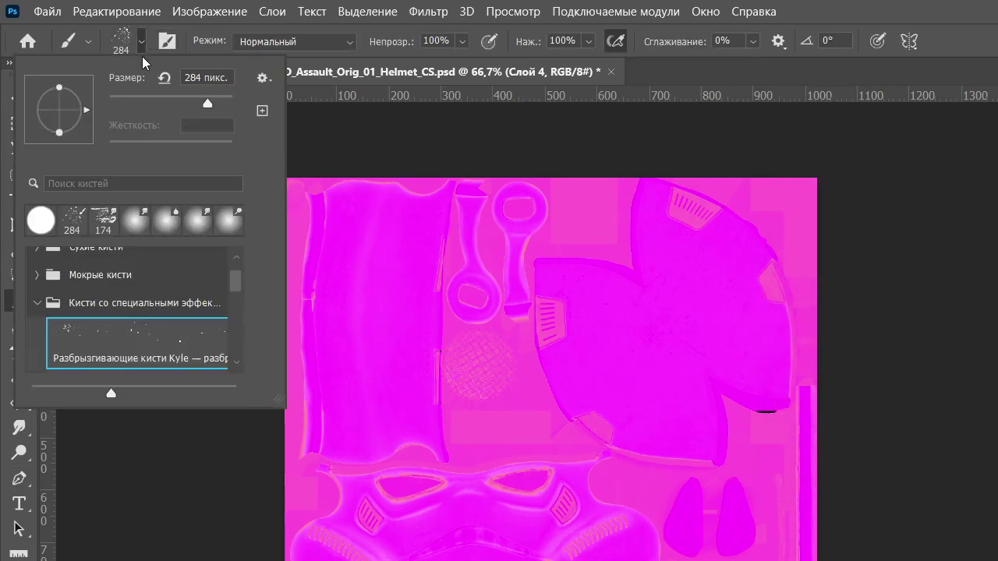
{"action": "left_click", "coordinate": [53, 226]}
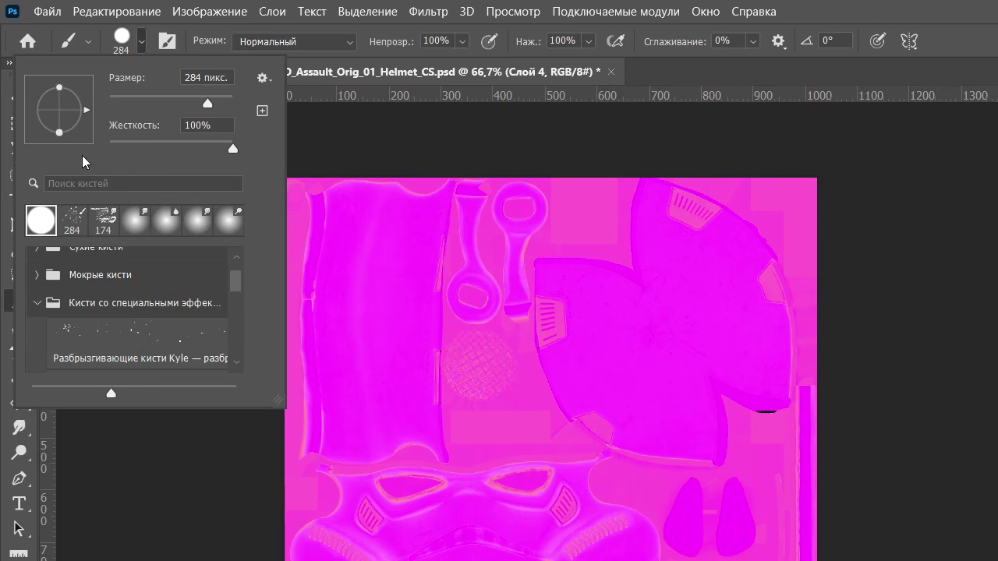
{"action": "left_click", "coordinate": [402, 192]}
{"action": "left_click", "coordinate": [444, 272]}
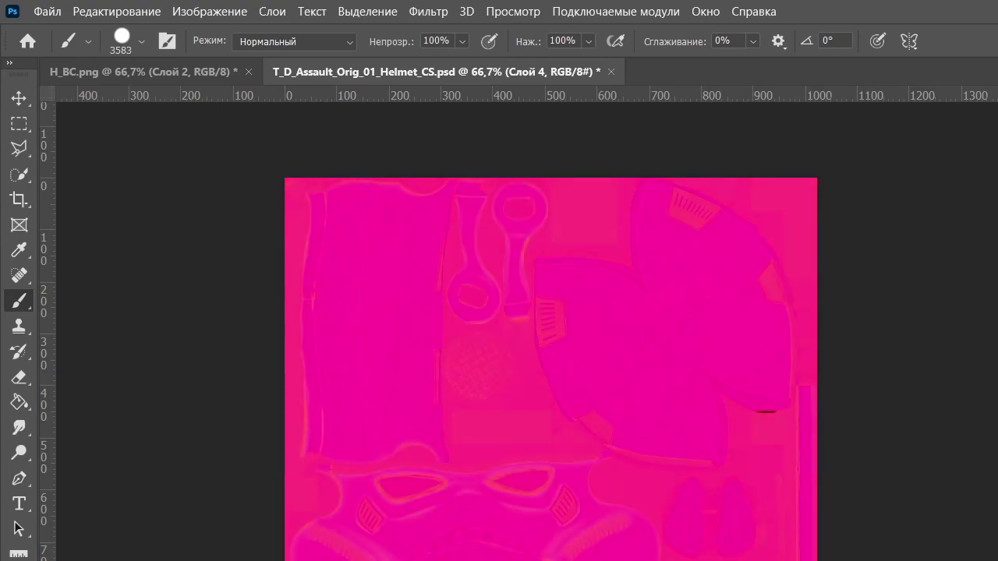
Save the reworked helmet texture as a PNG over H_SMDI.png in the Helmet data folder, using the large file size option
{"action": "left_click", "coordinate": [47, 11]}
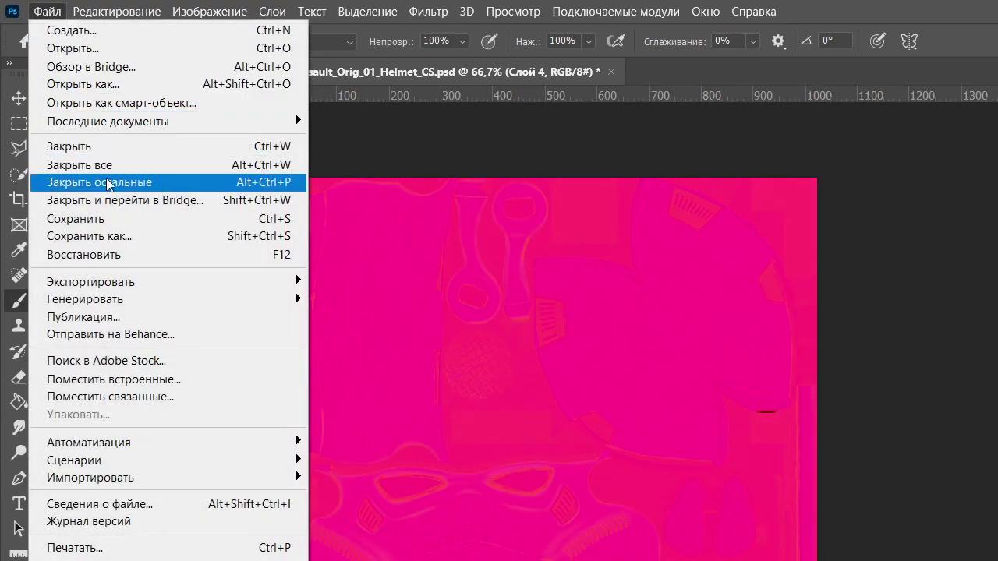
{"action": "left_click", "coordinate": [116, 235]}
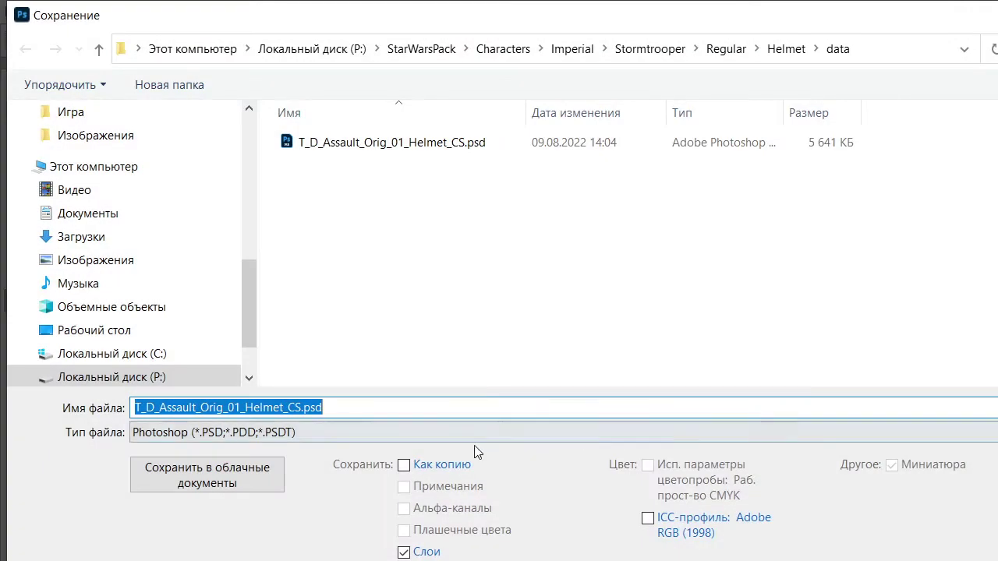
{"action": "left_click", "coordinate": [363, 433]}
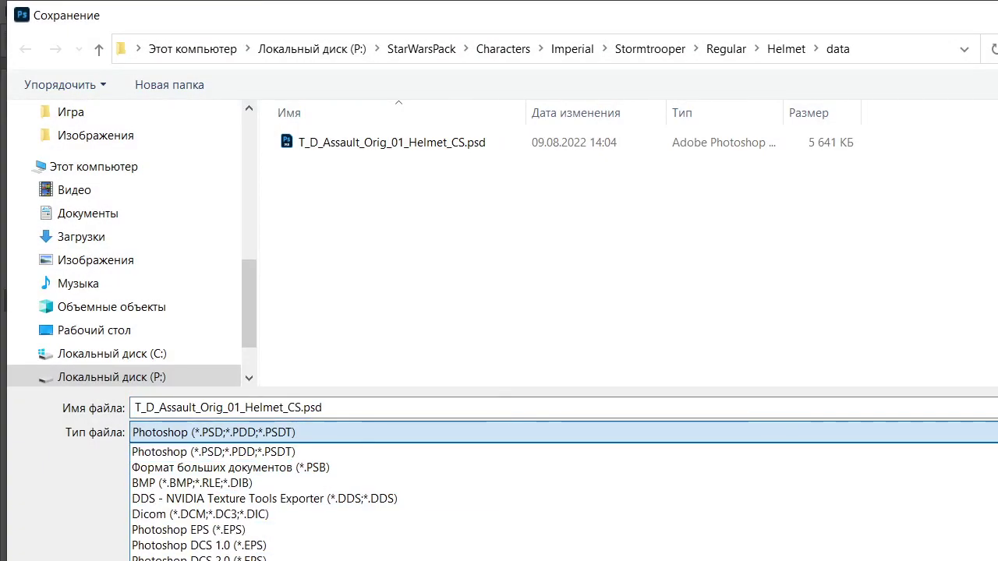
{"action": "left_click", "coordinate": [269, 559]}
{"action": "left_click", "coordinate": [345, 205]}
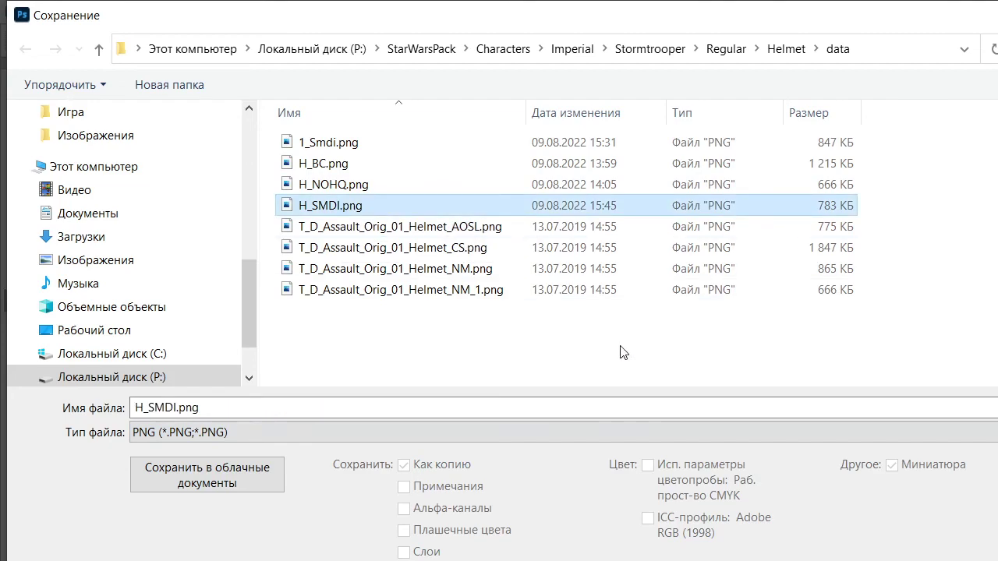
{"action": "key", "text": "Return"}
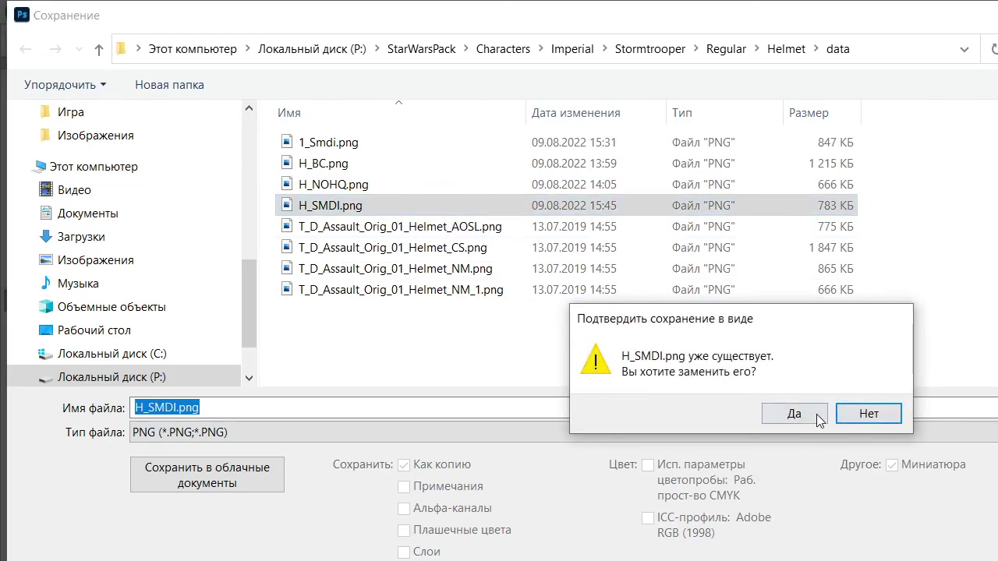
{"action": "left_click", "coordinate": [807, 411]}
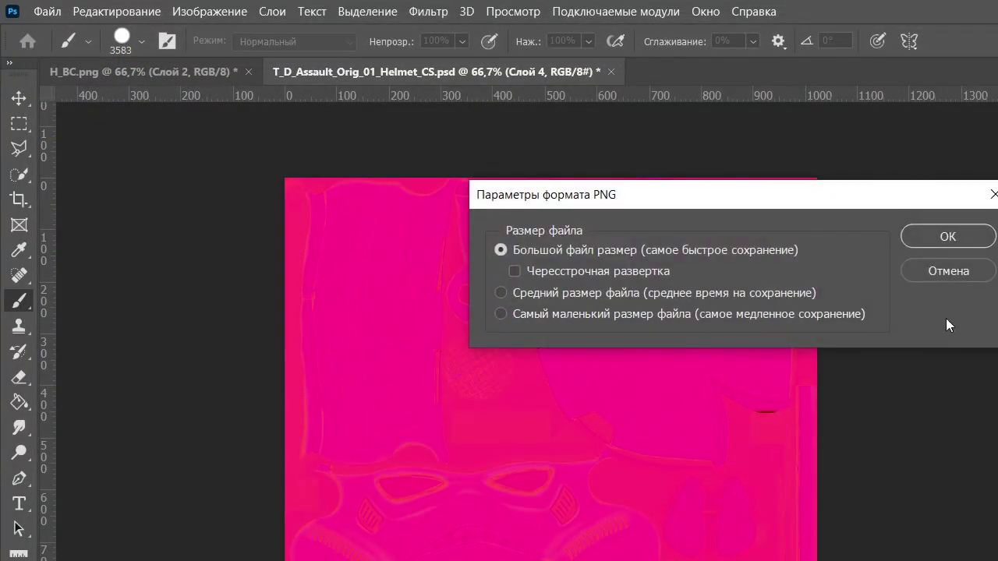
{"action": "left_click", "coordinate": [948, 237]}
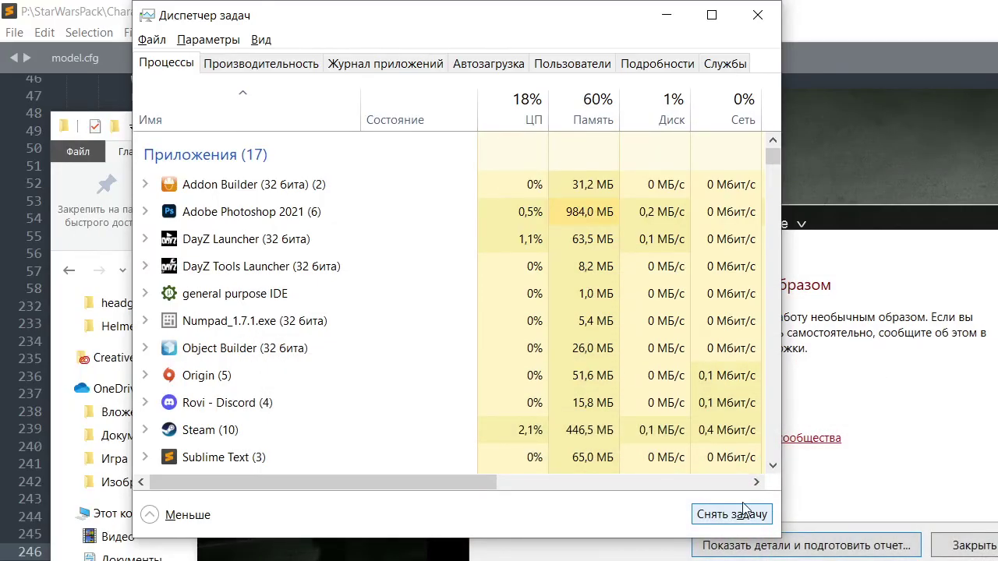
Close the DayZ crash report and the on-screen numpad, and bring the Helmet data folder to the front
{"action": "left_click", "coordinate": [947, 496]}
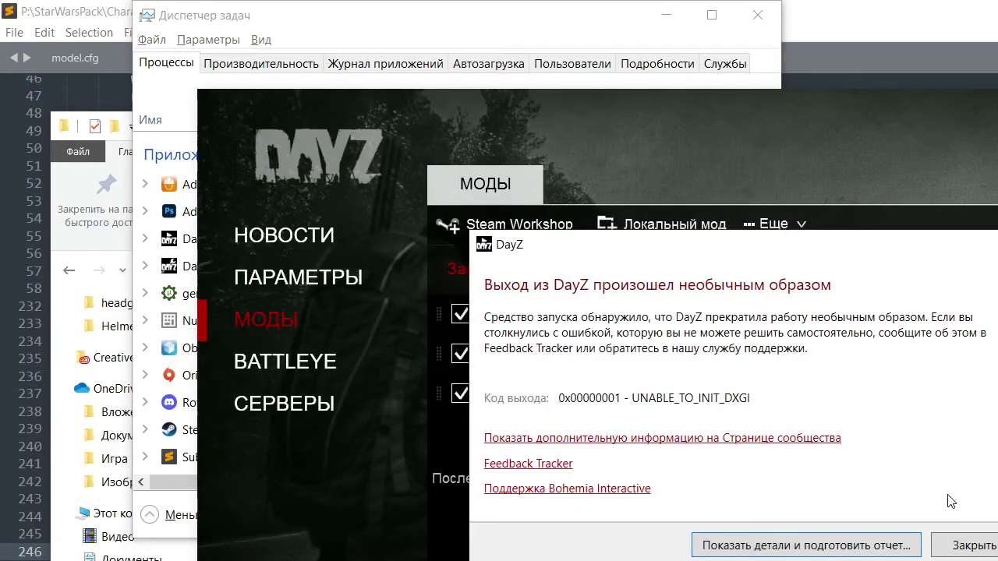
{"action": "left_click", "coordinate": [977, 548]}
{"action": "left_click", "coordinate": [993, 81]}
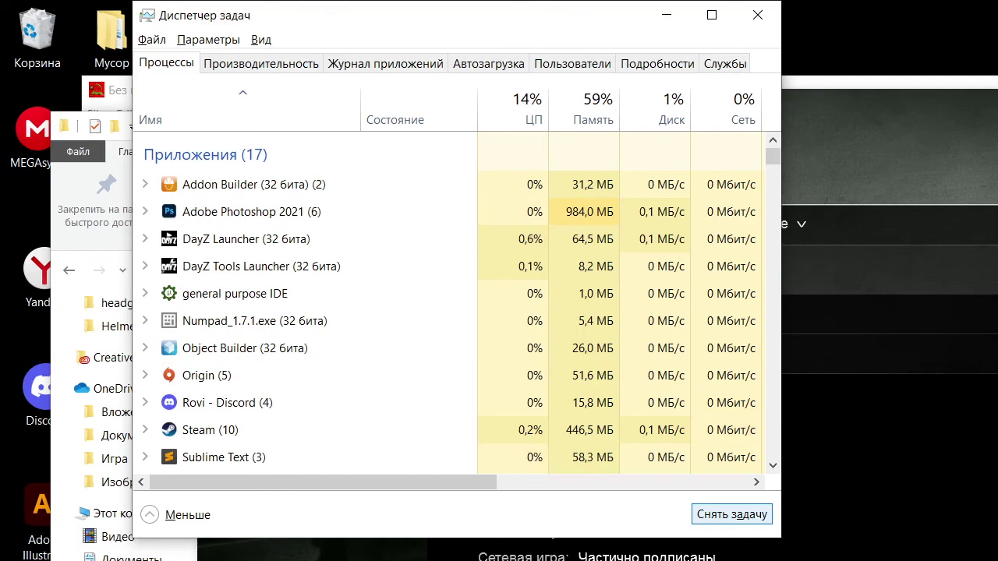
{"action": "key", "text": "alt+Tab"}
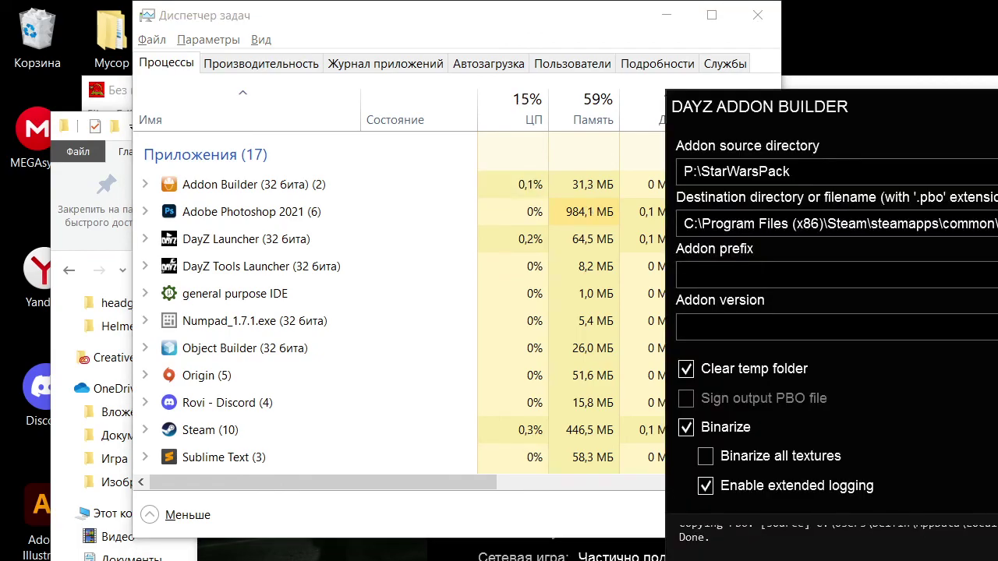
{"action": "key", "text": "alt+Tab"}
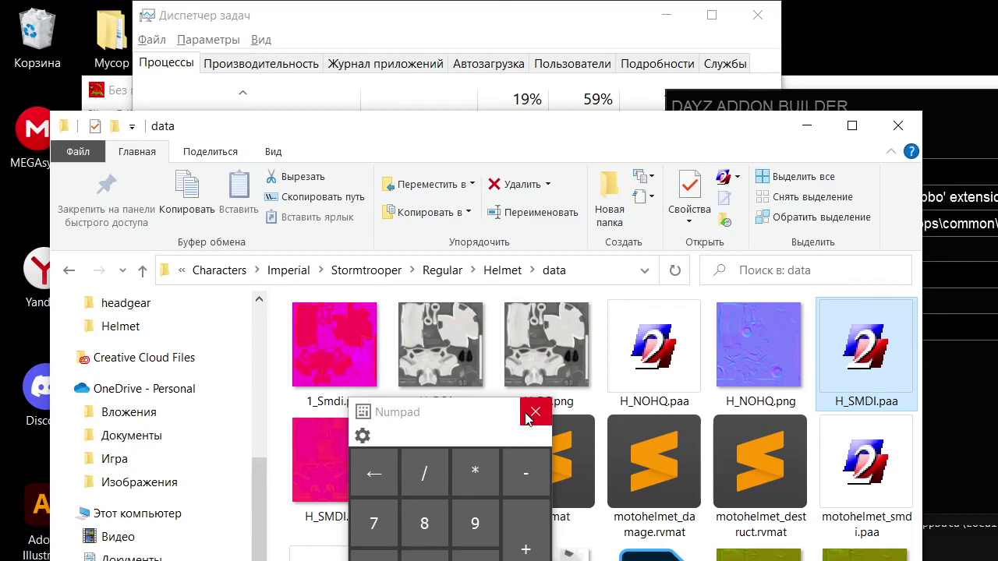
{"action": "left_click", "coordinate": [533, 411]}
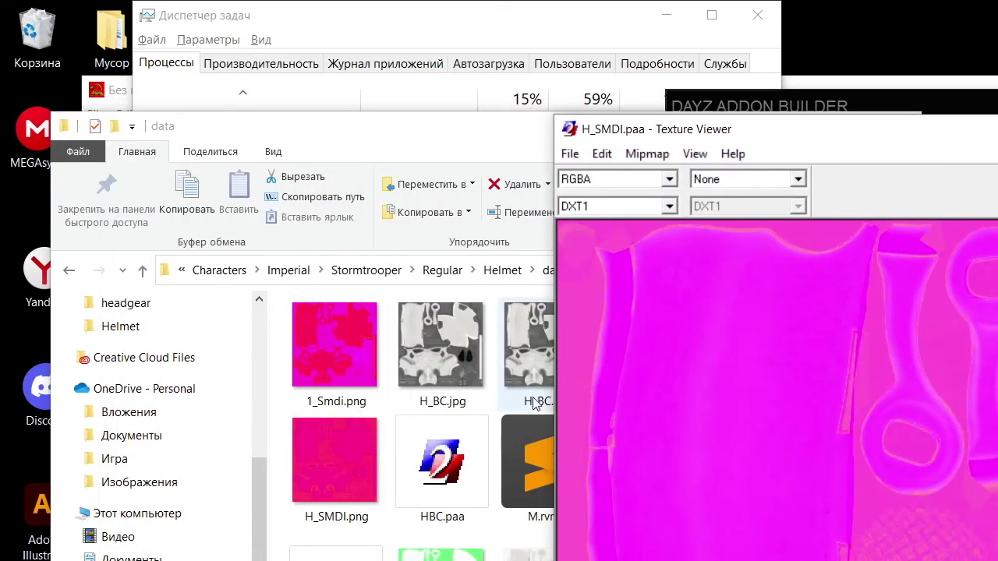
Load H_SMDI.png into Texture Viewer and save it as H_SMDI.paa, replacing the existing file
{"action": "left_click_drag", "start_coordinate": [335, 460], "coordinate": [749, 441]}
{"action": "left_click", "coordinate": [570, 153]}
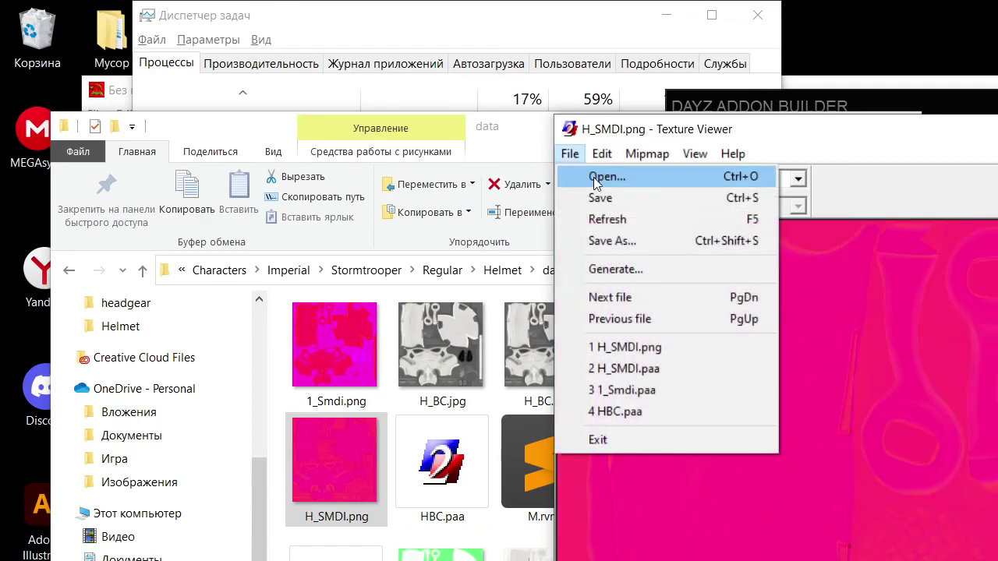
{"action": "left_click", "coordinate": [633, 239]}
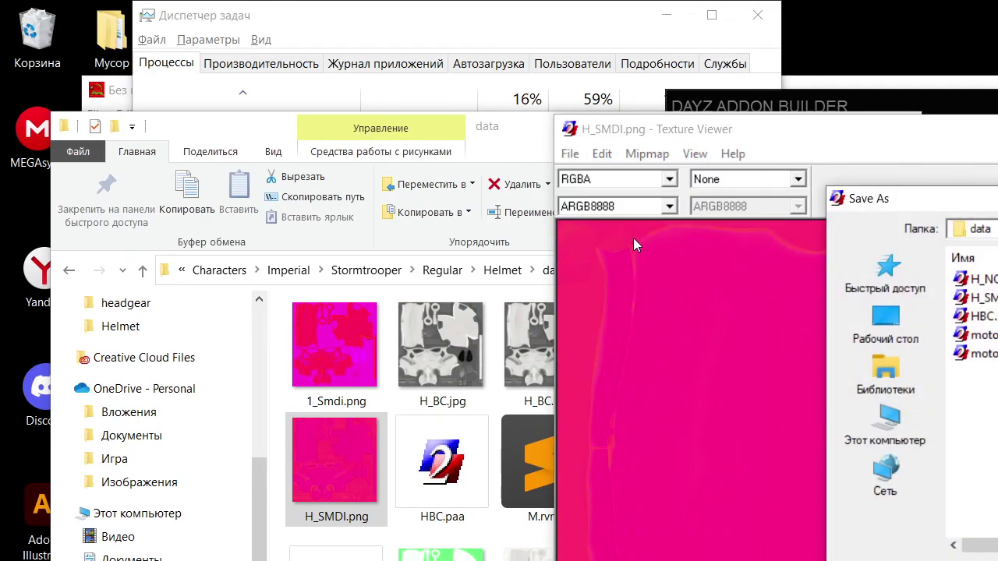
{"action": "key", "text": "Return"}
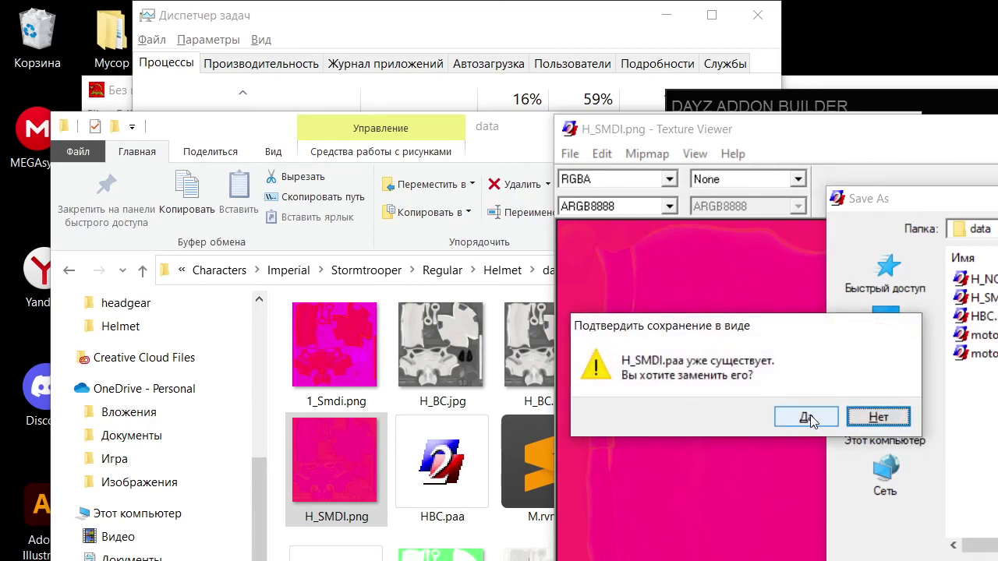
{"action": "left_click", "coordinate": [806, 418]}
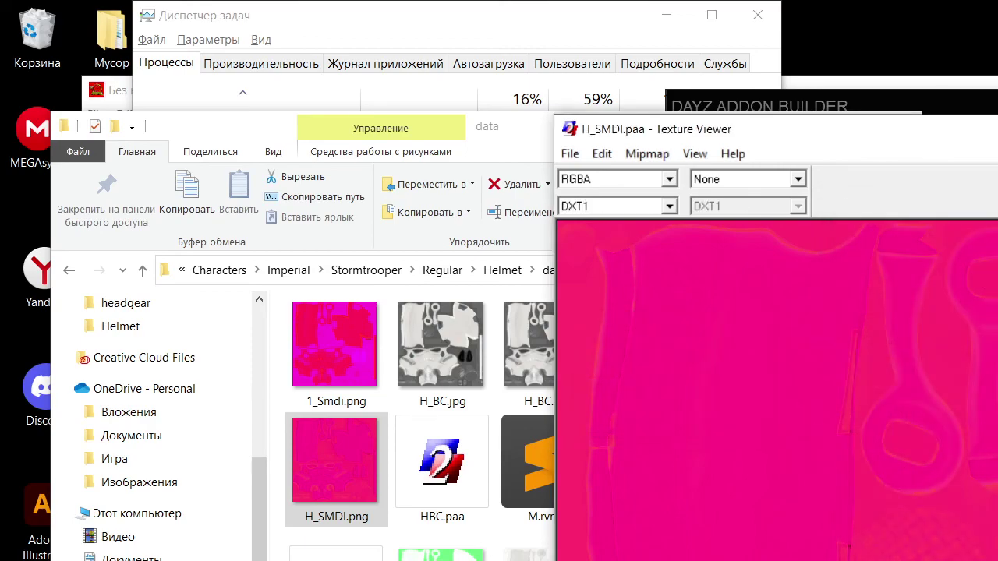
Switch to Addon Builder and repack P:\StarWarsPack, overwriting the existing StarWarsPack.pbo
{"action": "key", "text": "alt+Tab"}
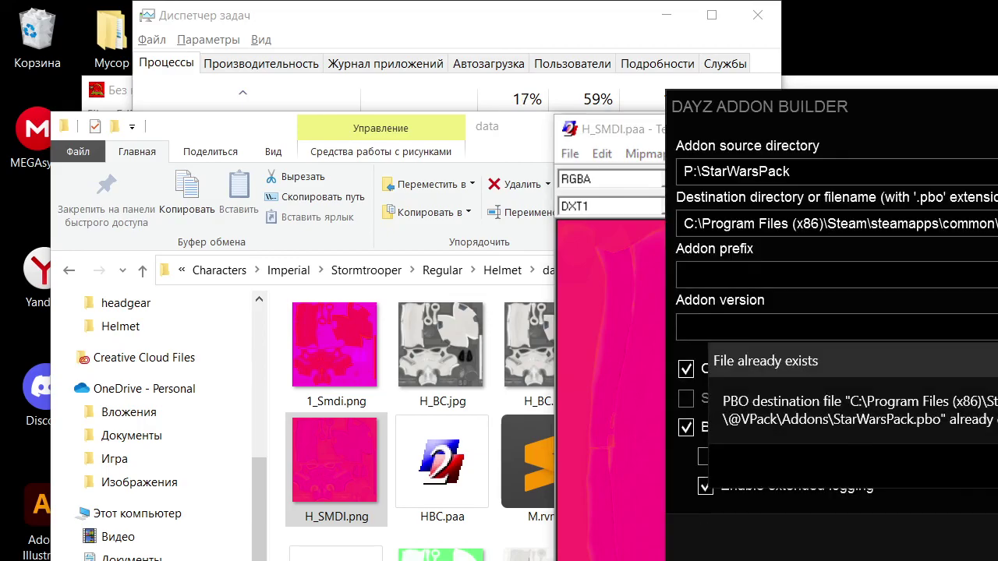
{"action": "key", "text": "Return"}
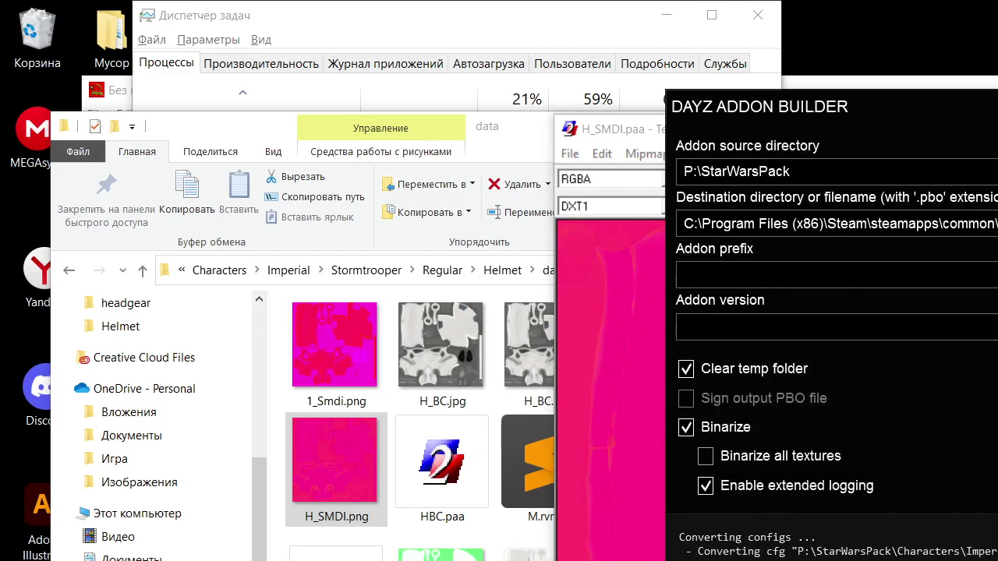
{"action": "key", "text": "alt+Tab"}
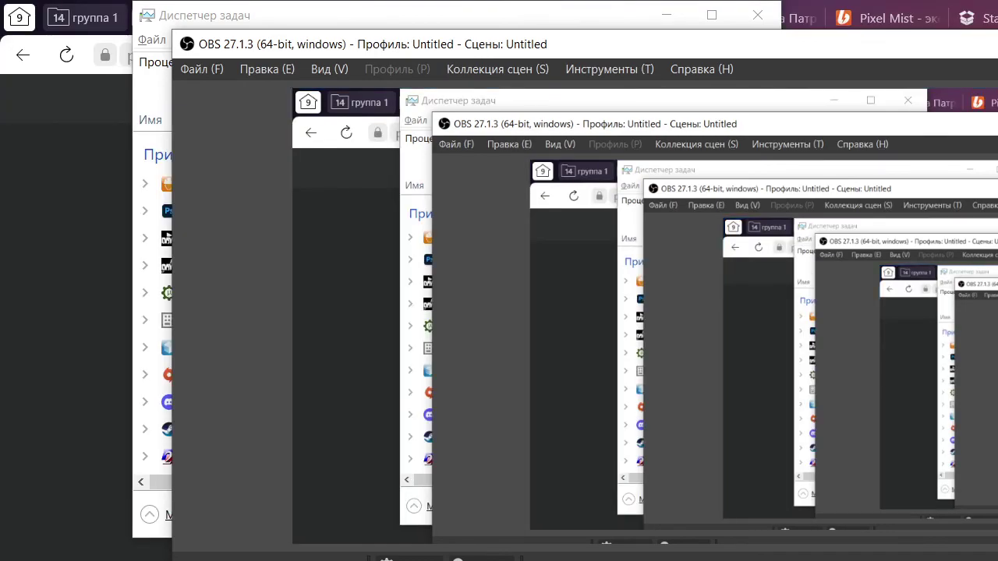
Open the data folder inside the other Helmet folder window and view H_SMDI.png
{"action": "key", "text": "super+Down"}
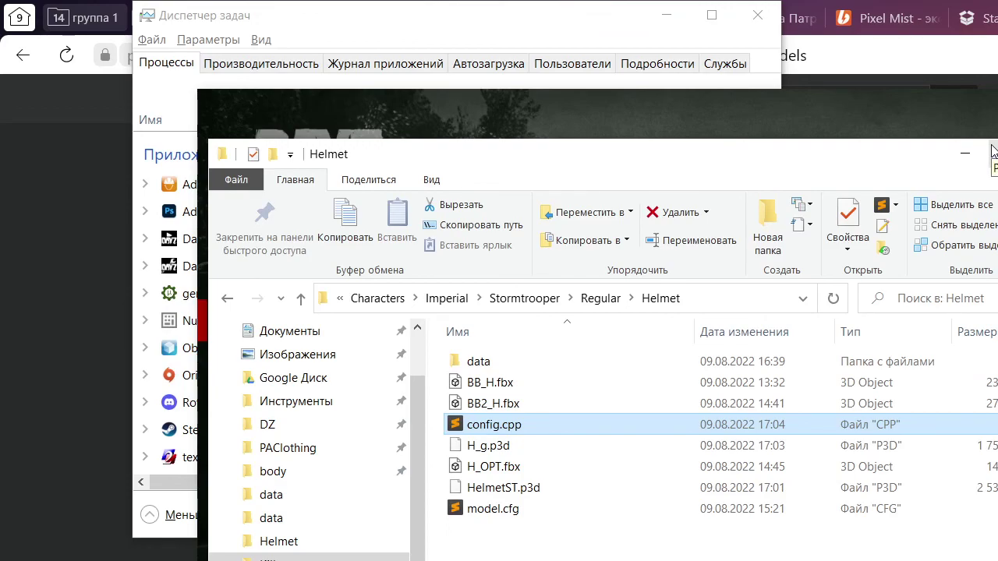
{"action": "double_click", "coordinate": [505, 360]}
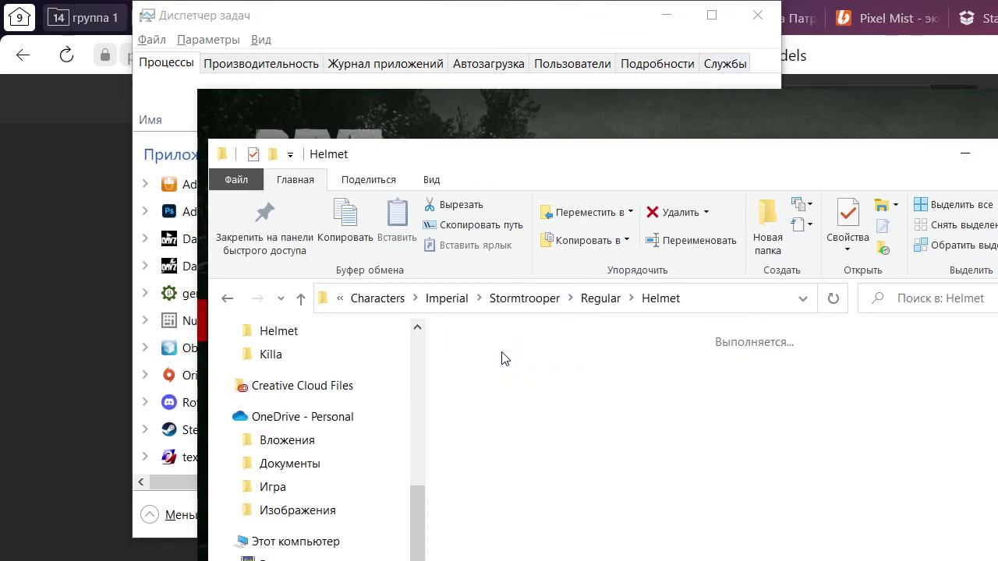
{"action": "double_click", "coordinate": [706, 536]}
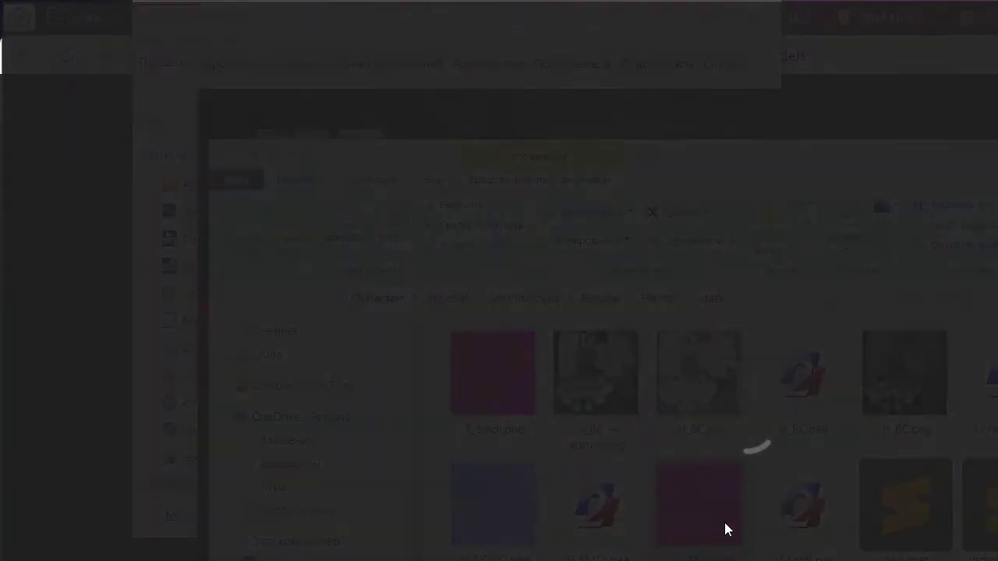
{"action": "key", "text": "alt+F4"}
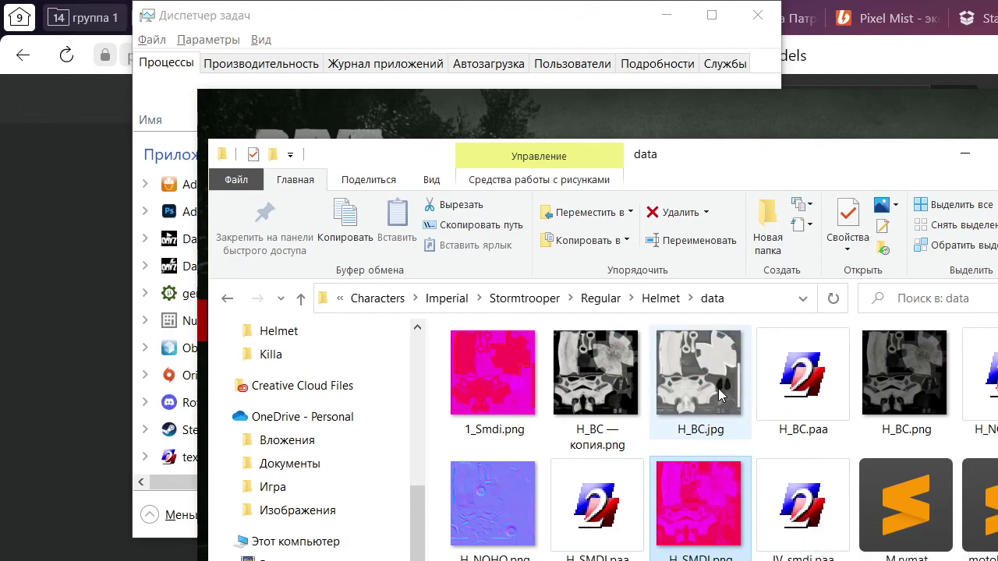
Permanently delete H_BC.jpg and H_BC.png from the Helmet data folder
{"action": "left_click", "coordinate": [681, 395]}
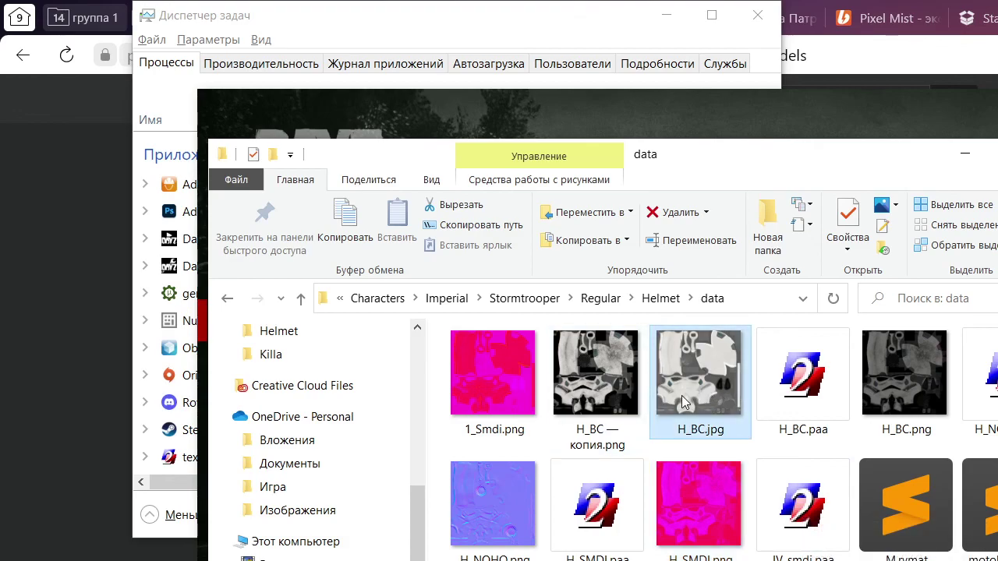
{"action": "key", "text": "shift+Delete"}
{"action": "left_click", "coordinate": [815, 480]}
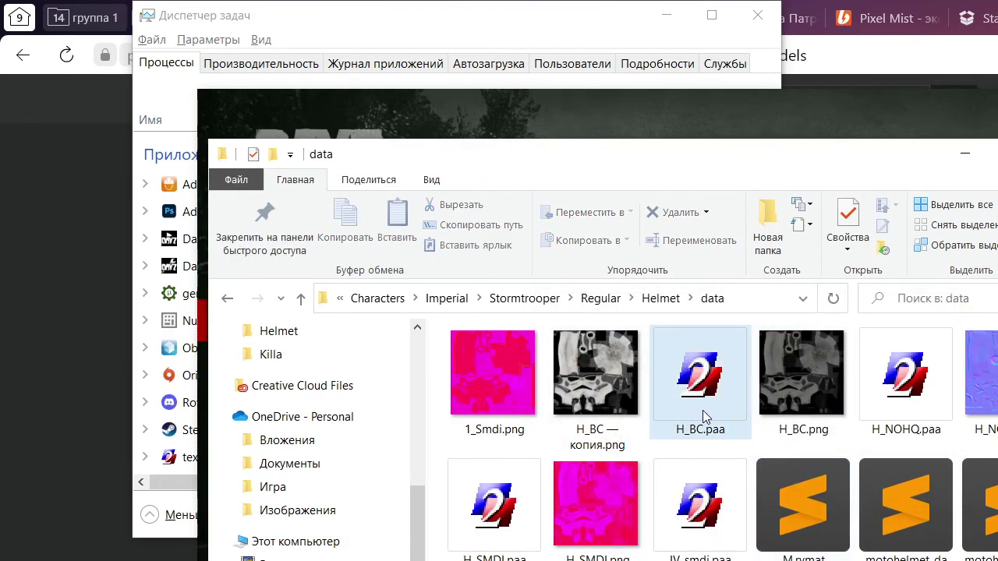
{"action": "left_click", "coordinate": [803, 374]}
{"action": "key", "text": "shift+Delete"}
{"action": "left_click", "coordinate": [820, 479]}
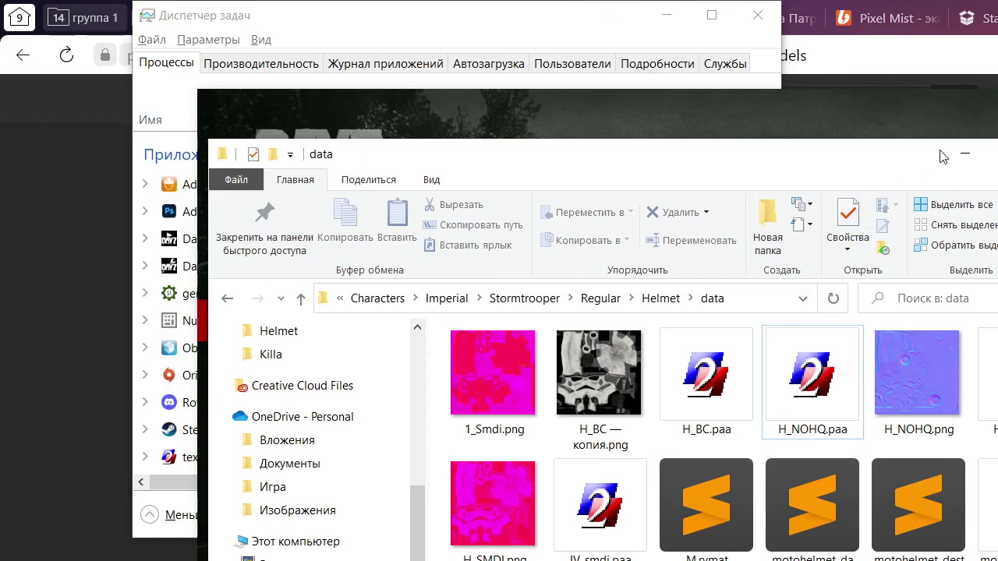
Minimize the data folder window and open config.cpp from the Helmet folder in Sublime Text
{"action": "left_click", "coordinate": [964, 155]}
{"action": "key", "text": "alt+Tab"}
{"action": "left_click", "coordinate": [658, 298]}
{"action": "double_click", "coordinate": [521, 427]}
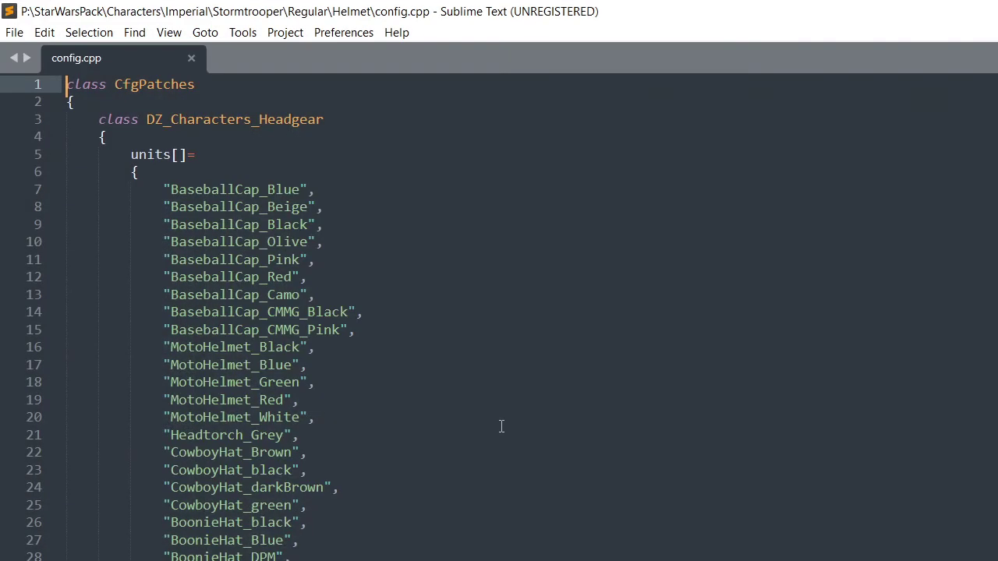
Examine the stormtrooper helmet classes under CfgVehicles in config.cpp, folding the SWP_IMP_ST_Helmet1_BaseColor body
{"action": "left_click", "coordinate": [51, 172]}
{"action": "scroll", "coordinate": [156, 293], "scroll_direction": "down", "scroll_amount": 5}
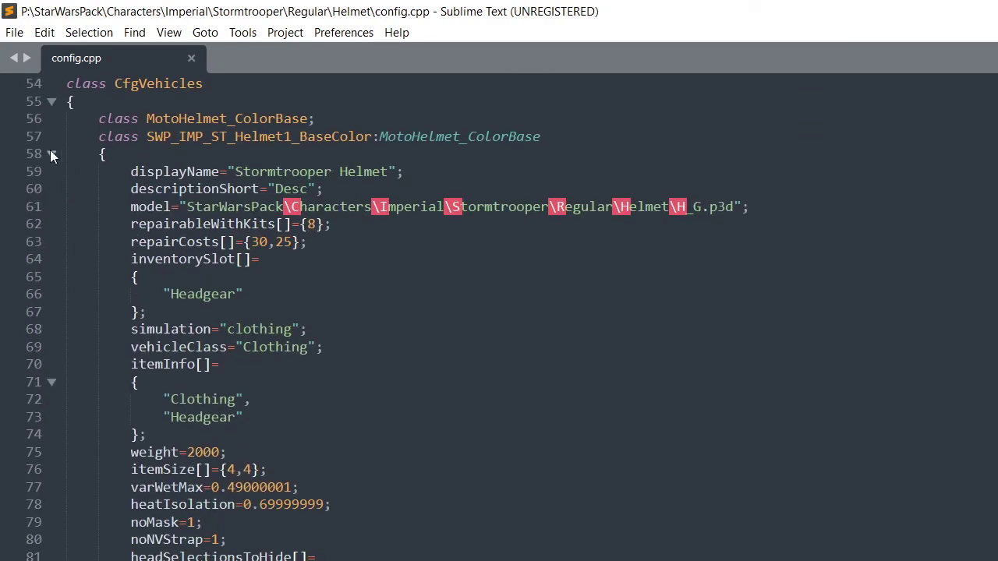
{"action": "left_click", "coordinate": [50, 154]}
{"action": "scroll", "coordinate": [181, 300], "scroll_direction": "up", "scroll_amount": 3}
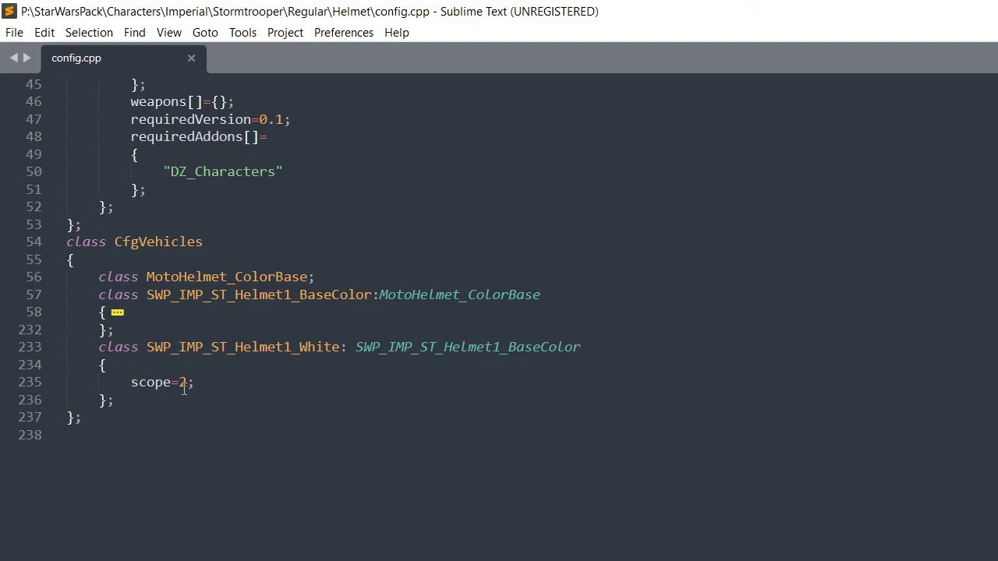
{"action": "left_click", "coordinate": [51, 312]}
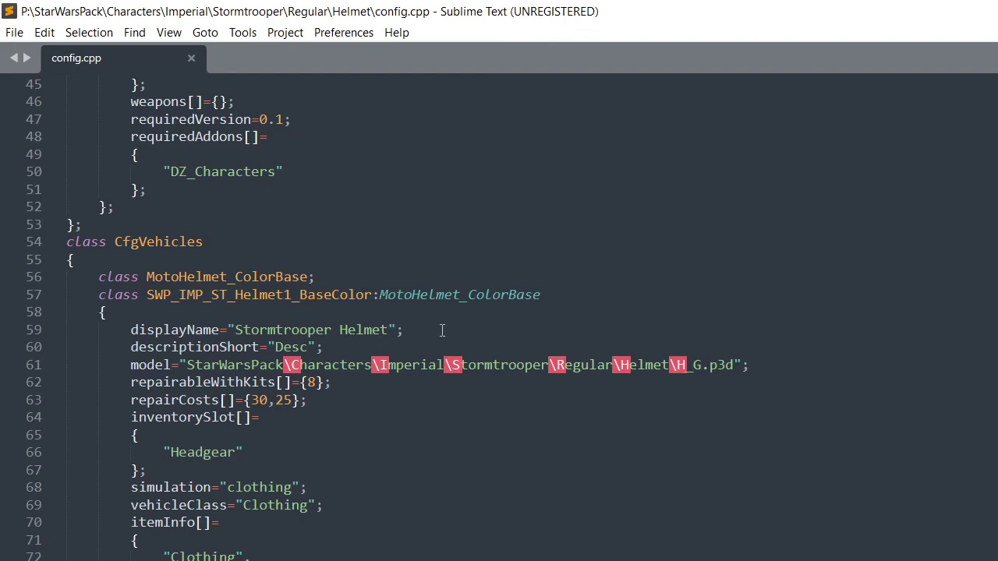
{"action": "scroll", "coordinate": [444, 332], "scroll_direction": "down", "scroll_amount": 5}
{"action": "scroll", "coordinate": [444, 332], "scroll_direction": "down", "scroll_amount": 2}
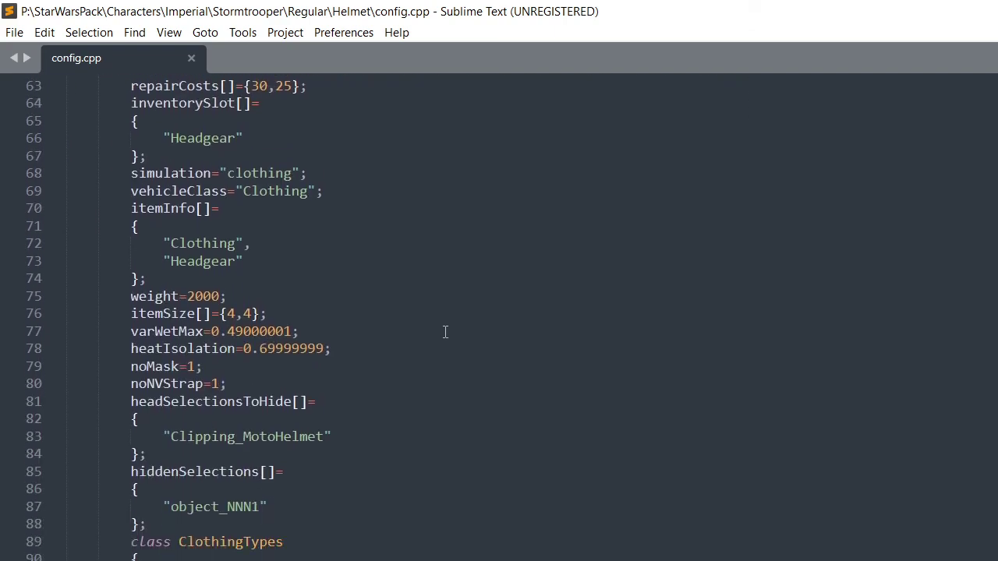
{"action": "scroll", "coordinate": [193, 419], "scroll_direction": "up", "scroll_amount": 6}
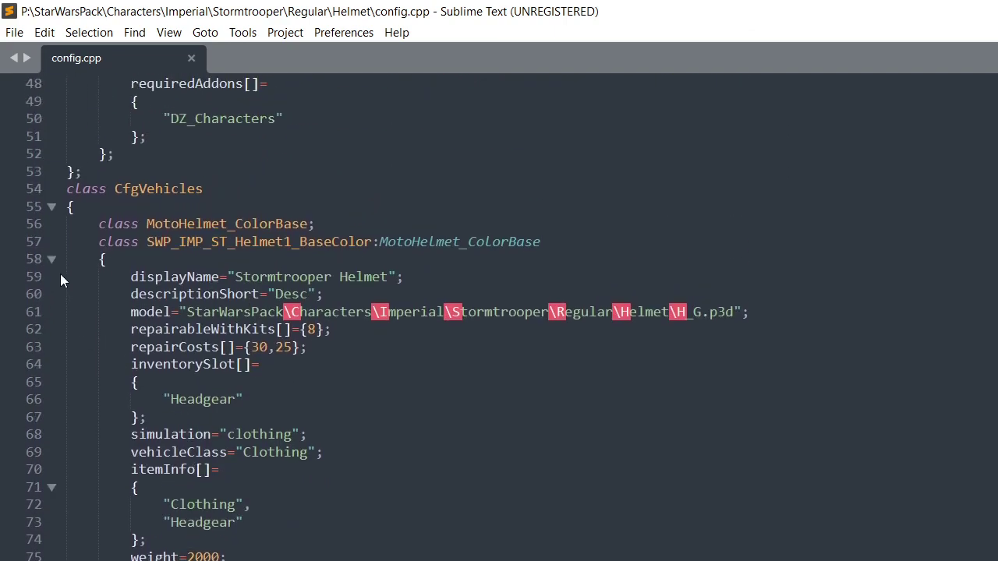
{"action": "left_click", "coordinate": [50, 261]}
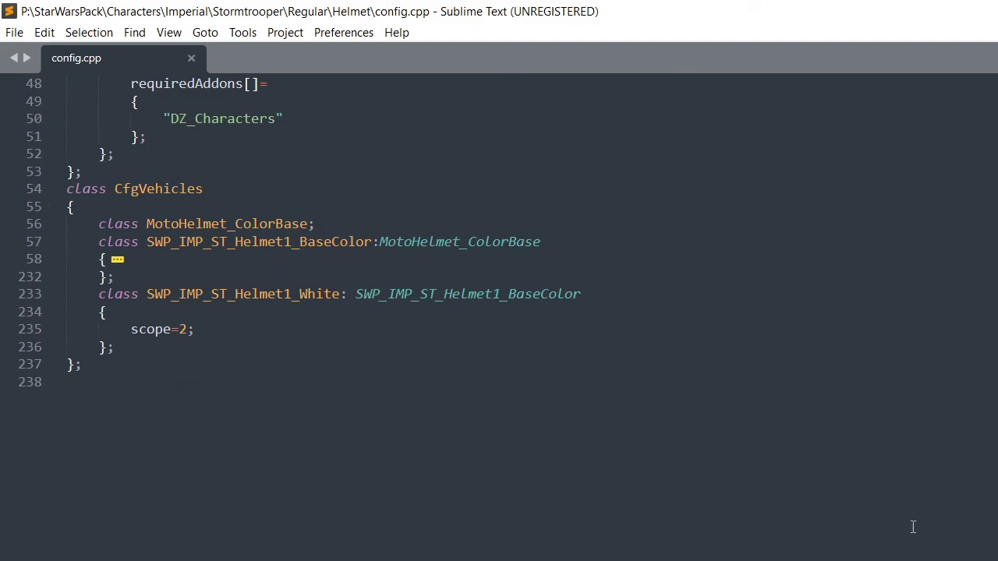
Load HelmetST.p3d from the Helmet folder into the empty Object Builder window
{"action": "key", "text": "alt+Tab"}
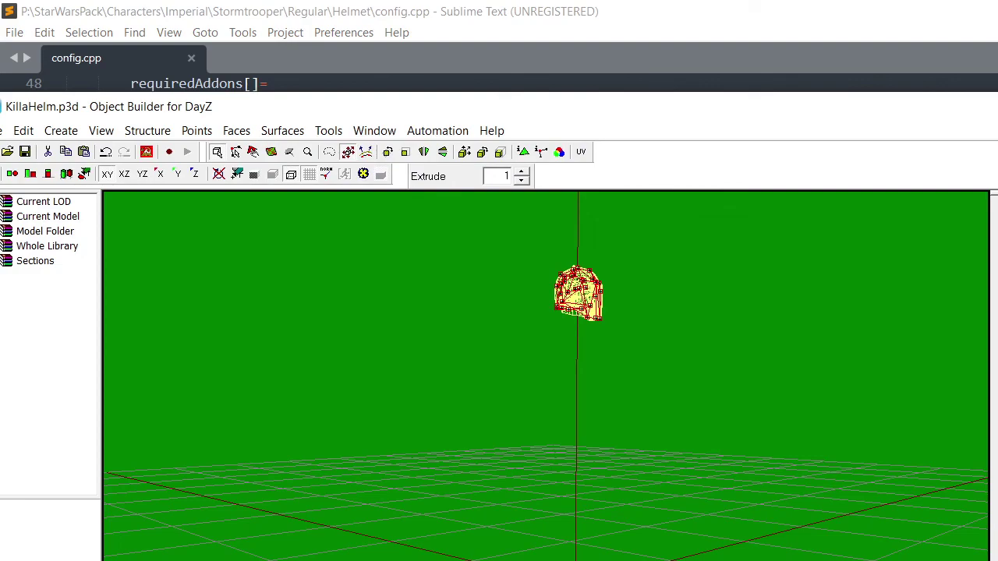
{"action": "key", "text": "alt+Tab"}
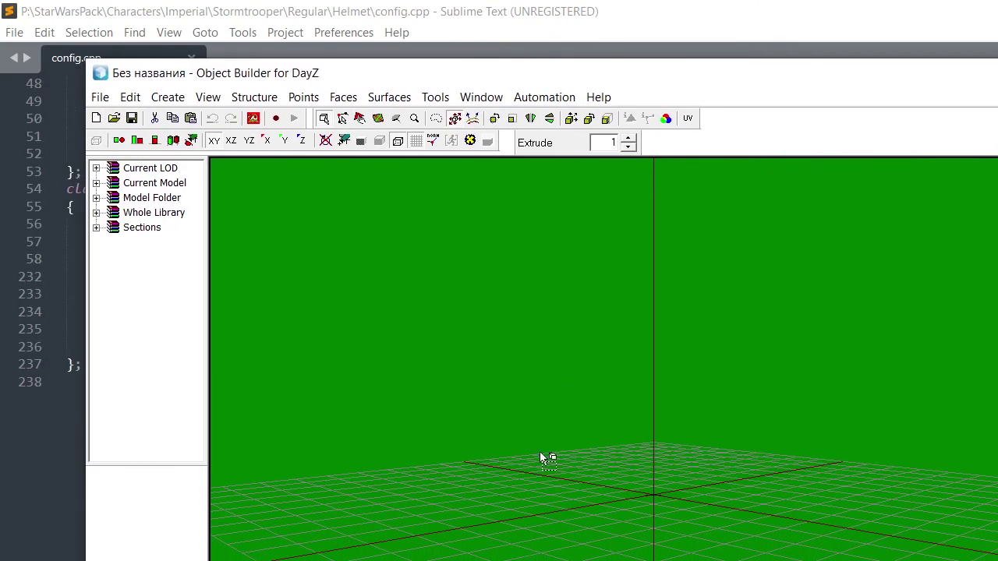
{"action": "key", "text": "alt+Tab"}
{"action": "left_click_drag", "start_coordinate": [786, 175], "coordinate": [997, 206]}
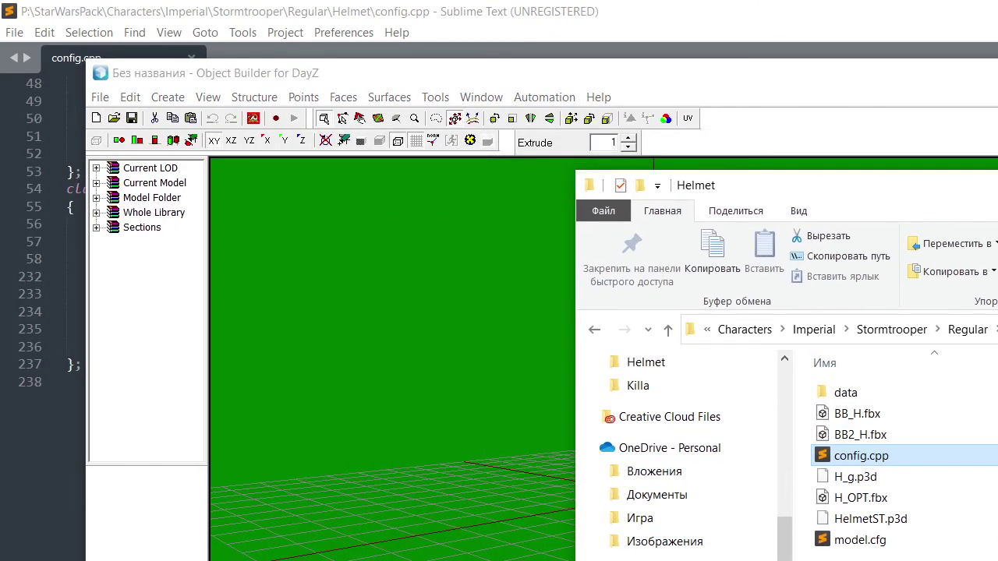
{"action": "left_click", "coordinate": [883, 499]}
{"action": "left_click_drag", "start_coordinate": [901, 521], "coordinate": [487, 476]}
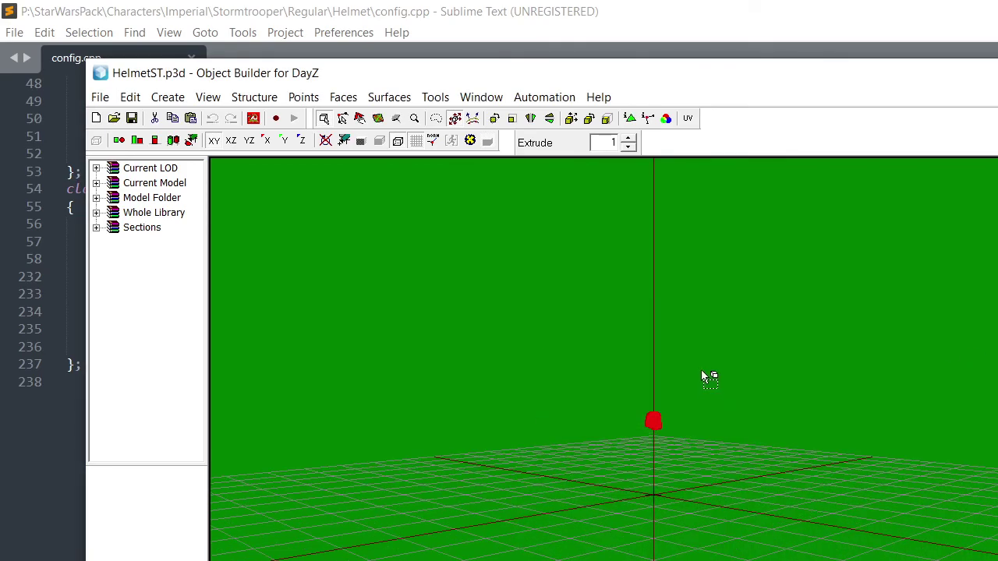
Select only the low-poly shell around the helmet's upper part and examine it against the helmet wireframe
{"action": "left_click", "coordinate": [472, 142]}
{"action": "left_click_drag", "start_coordinate": [593, 178], "coordinate": [690, 273]}
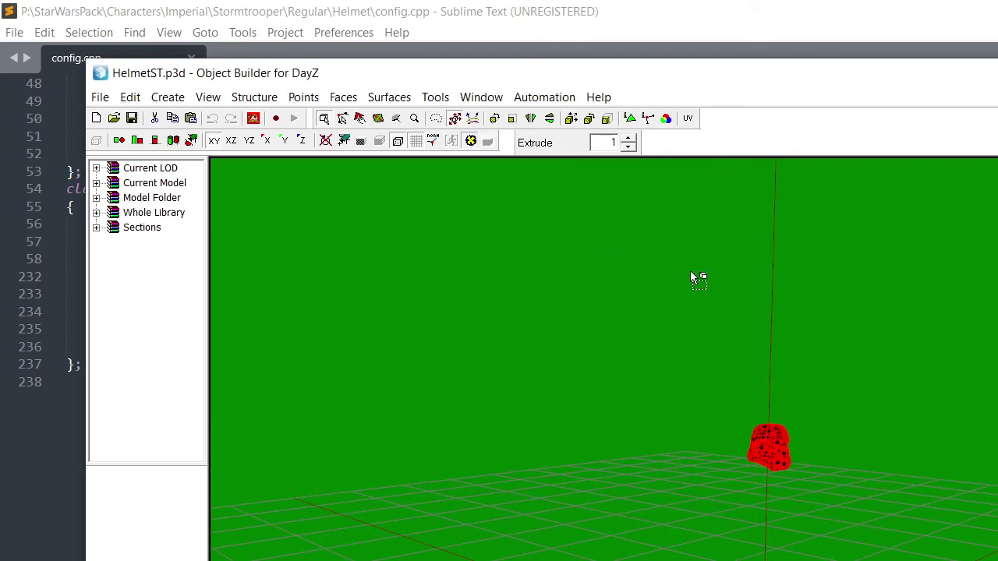
{"action": "scroll", "coordinate": [756, 305], "scroll_direction": "up", "scroll_amount": 5}
{"action": "left_click_drag", "start_coordinate": [774, 307], "coordinate": [774, 306]}
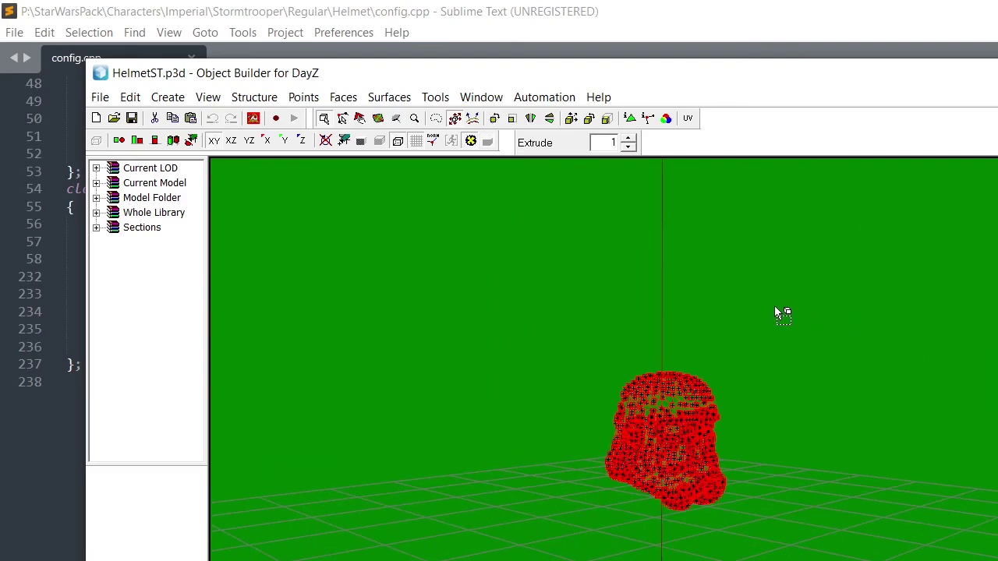
{"action": "left_click_drag", "start_coordinate": [854, 320], "coordinate": [901, 305]}
{"action": "left_click", "coordinate": [901, 305]}
{"action": "left_click", "coordinate": [560, 405]}
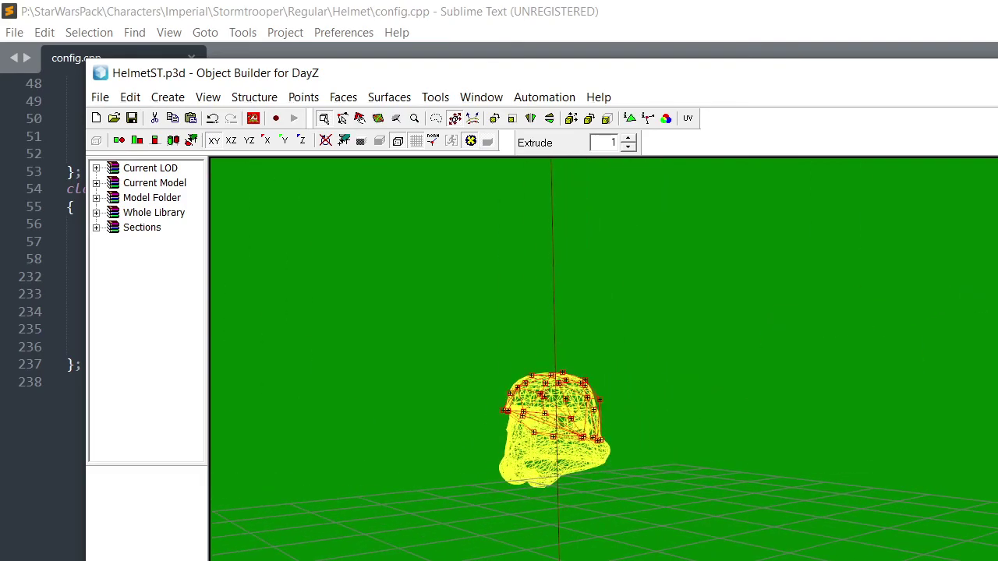
{"action": "left_click_drag", "start_coordinate": [832, 329], "coordinate": [832, 329]}
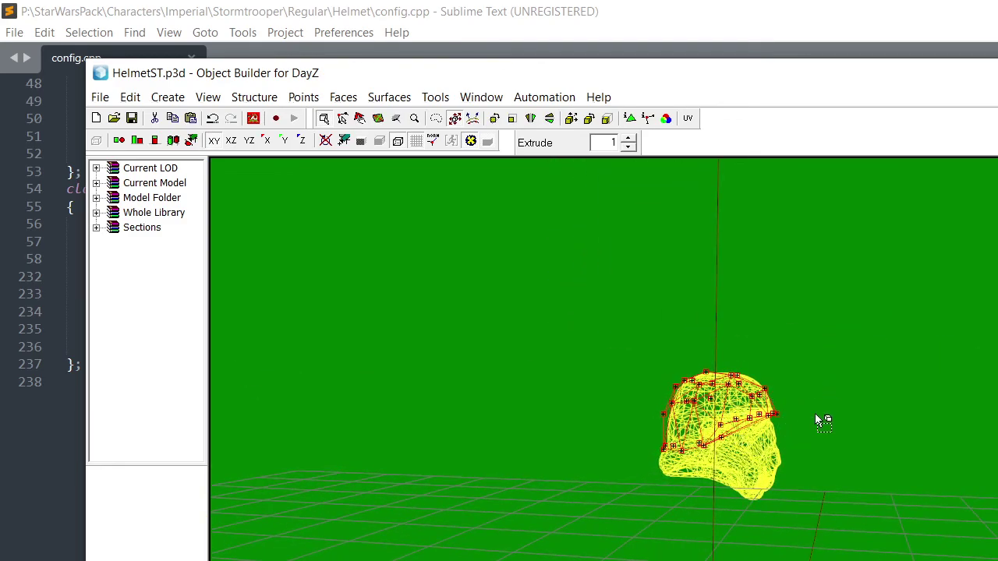
{"action": "scroll", "coordinate": [822, 416], "scroll_direction": "up", "scroll_amount": 5}
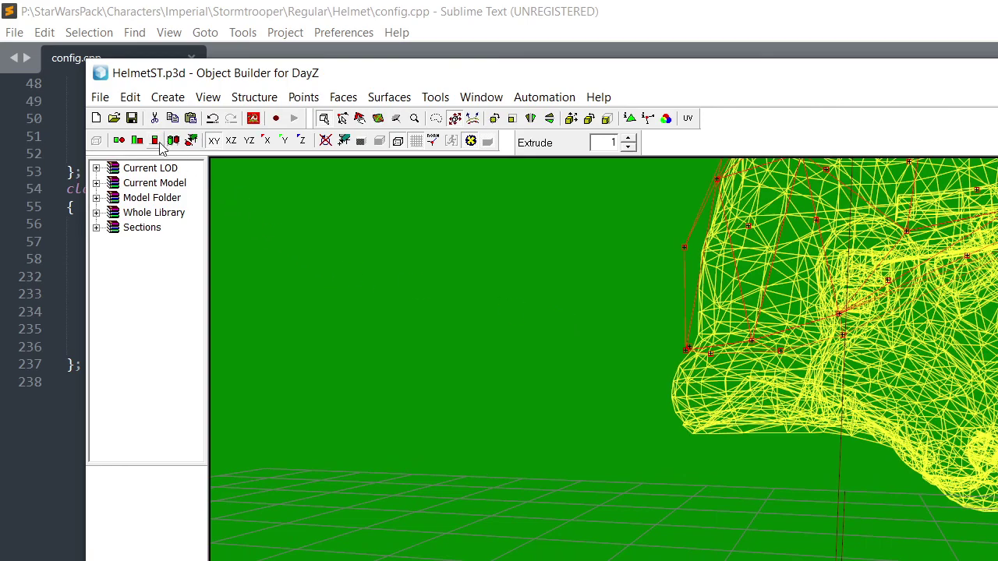
Examine the low-poly shell against the helmet wireframe in the Left view and the 3D preview, clearing the selection
{"action": "left_click", "coordinate": [159, 147]}
{"action": "left_click", "coordinate": [137, 142]}
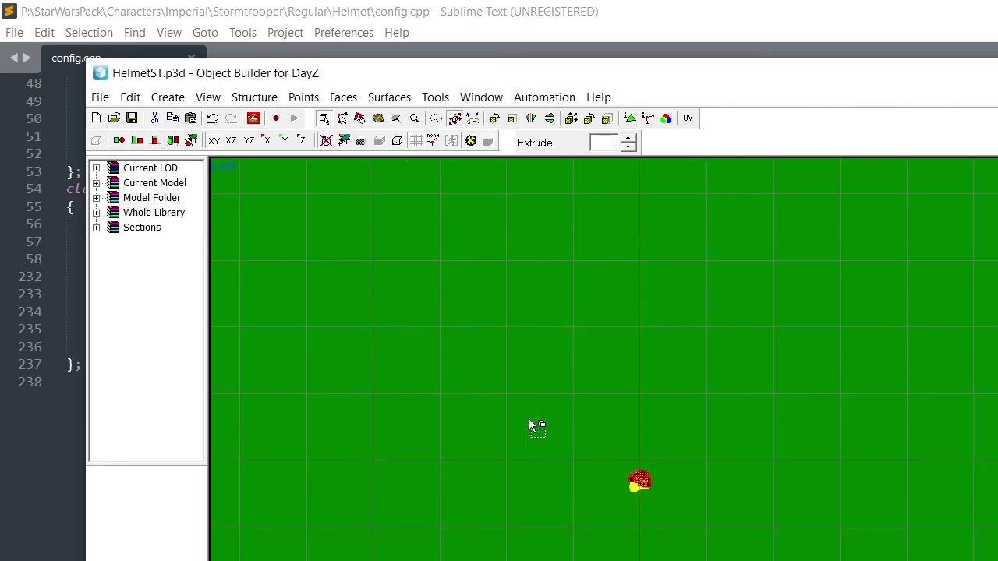
{"action": "scroll", "coordinate": [535, 423], "scroll_direction": "up", "scroll_amount": 5}
{"action": "scroll", "coordinate": [535, 381], "scroll_direction": "up", "scroll_amount": 5}
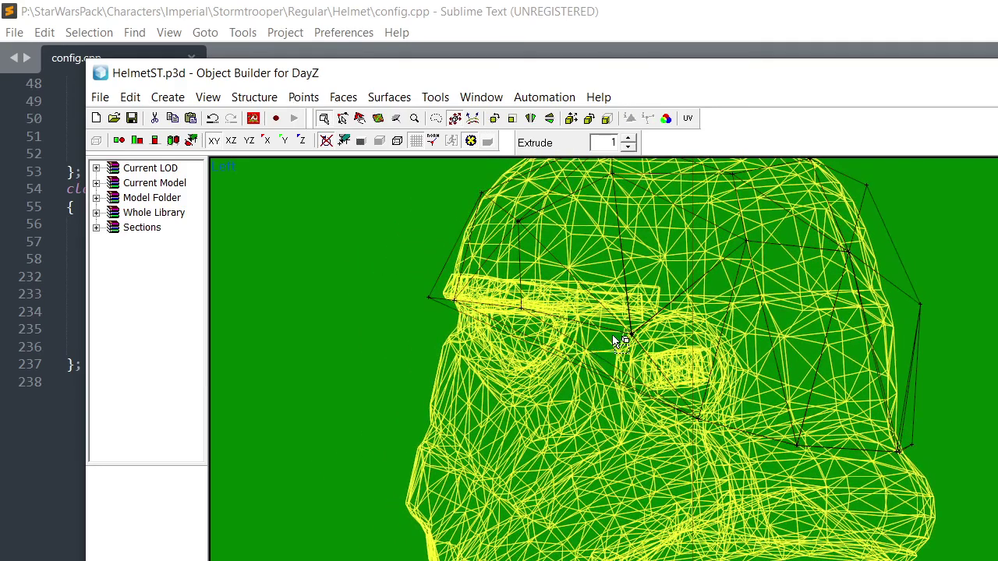
{"action": "left_click", "coordinate": [653, 356]}
{"action": "middle_click", "coordinate": [505, 313]}
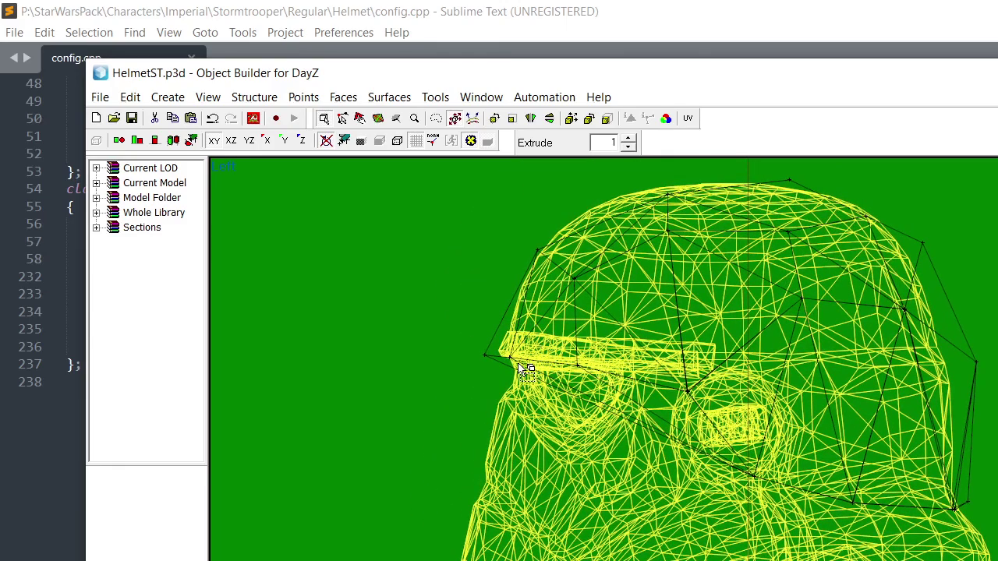
{"action": "left_click", "coordinate": [171, 140]}
{"action": "left_click_drag", "start_coordinate": [582, 438], "coordinate": [601, 454]}
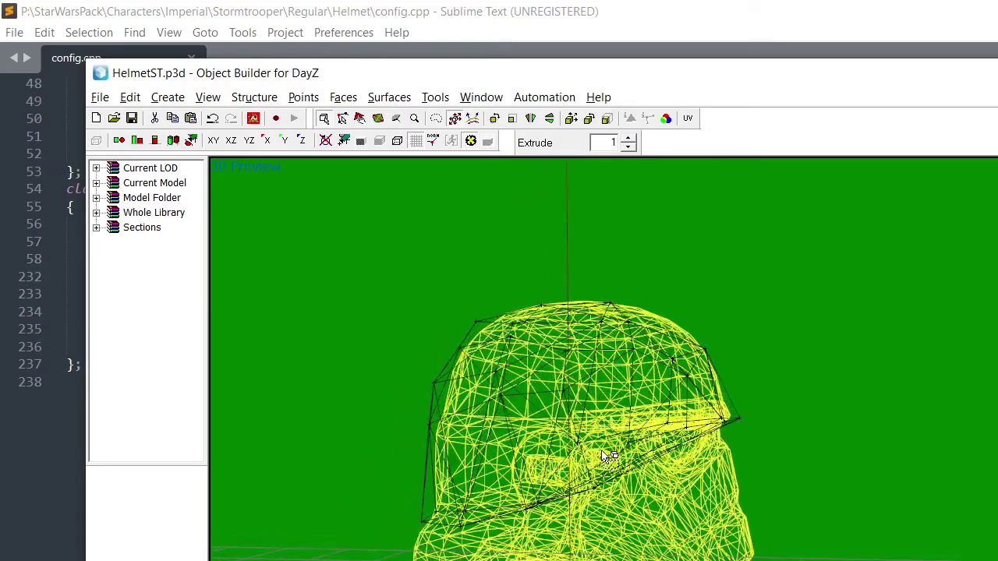
{"action": "left_click", "coordinate": [154, 141]}
{"action": "left_click", "coordinate": [135, 140]}
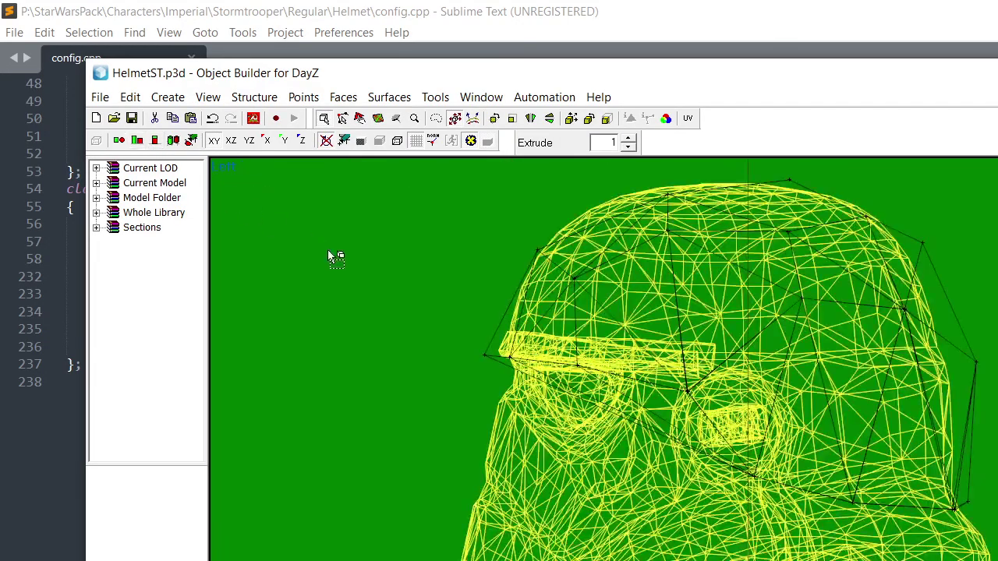
In the Left view, move the shell's lower side vertices below the ear piece down to the helmet's bottom edge
{"action": "middle_click", "coordinate": [508, 354]}
{"action": "mouse_move", "coordinate": [635, 402]}
{"action": "left_mouse_down"}
{"action": "mouse_move", "coordinate": [656, 403]}
{"action": "mouse_move", "coordinate": [678, 430]}
{"action": "mouse_move", "coordinate": [660, 458]}
{"action": "mouse_move", "coordinate": [645, 560]}
{"action": "left_mouse_up"}
{"action": "left_click", "coordinate": [350, 235]}
Move the shell's front brow vertices down over the face so the shell covers the helmet's mouth and chin area
{"action": "left_click", "coordinate": [344, 119]}
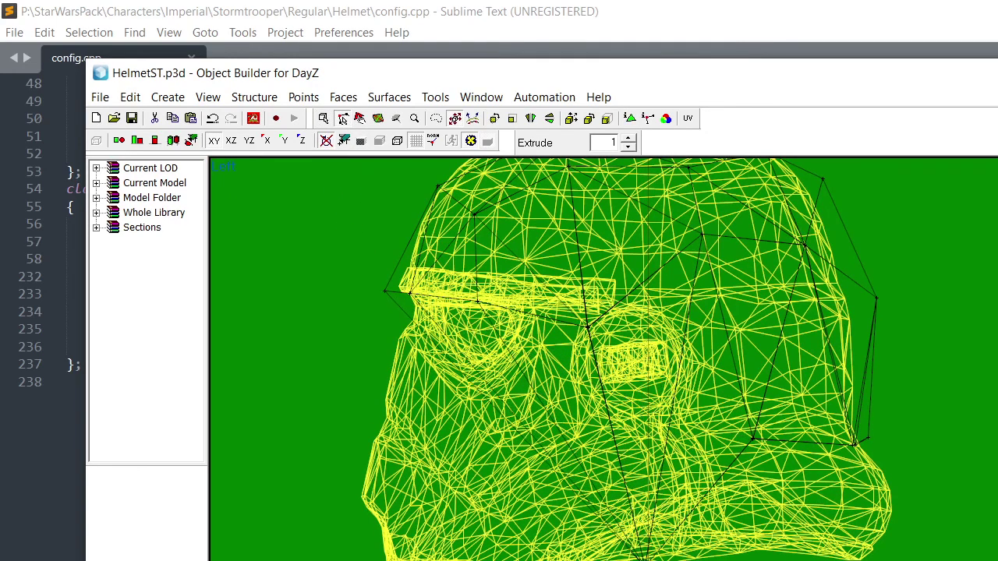
{"action": "mouse_move", "coordinate": [371, 280]}
{"action": "left_mouse_down"}
{"action": "mouse_move", "coordinate": [395, 320]}
{"action": "mouse_move", "coordinate": [390, 475]}
{"action": "mouse_move", "coordinate": [374, 530]}
{"action": "left_mouse_up"}
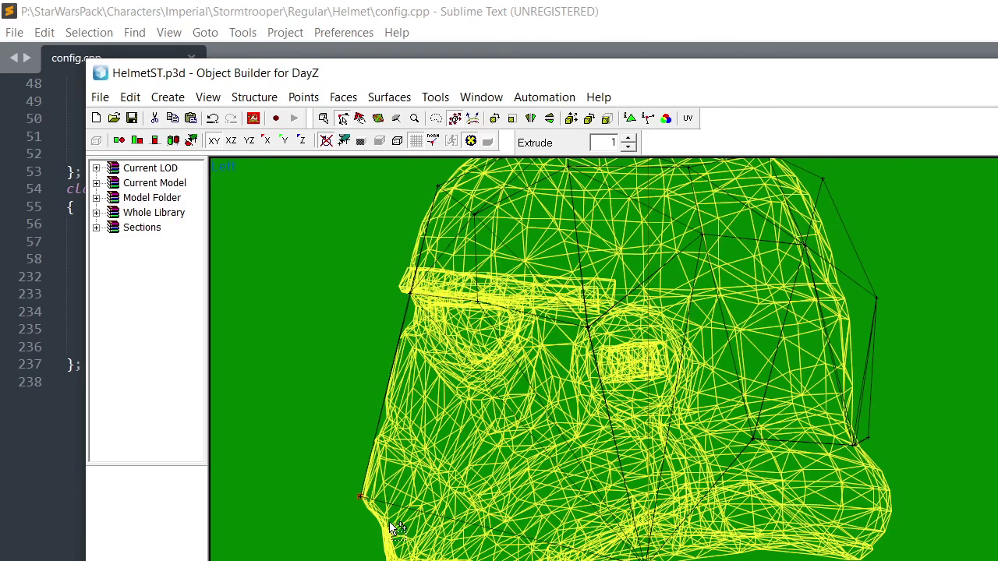
{"action": "left_click_drag", "start_coordinate": [459, 296], "coordinate": [472, 560]}
{"action": "left_click", "coordinate": [407, 292]}
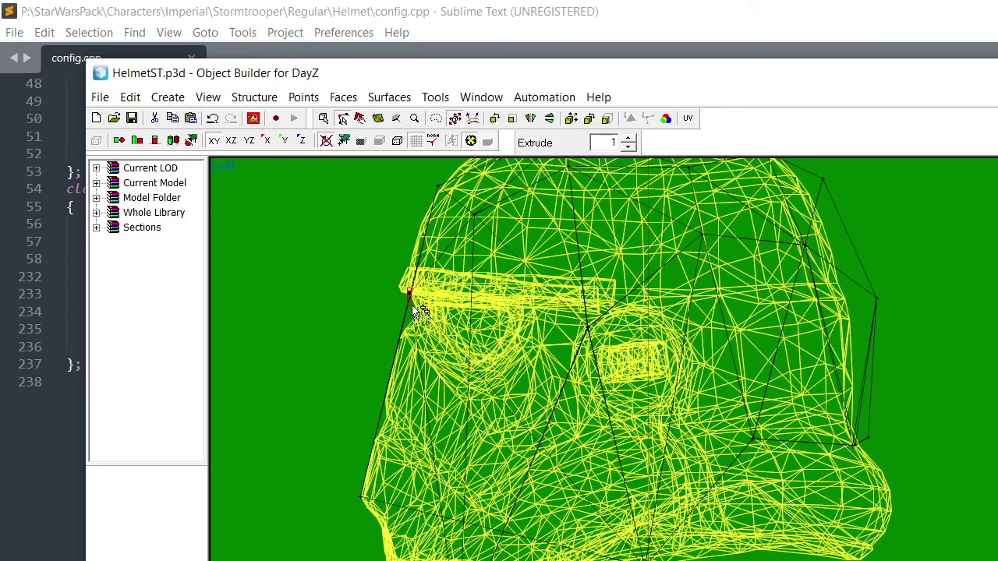
{"action": "left_click_drag", "start_coordinate": [413, 291], "coordinate": [410, 560]}
Pull the shell's lower rear vertices down to the bottom edge at the back of the helmet
{"action": "left_click", "coordinate": [591, 324]}
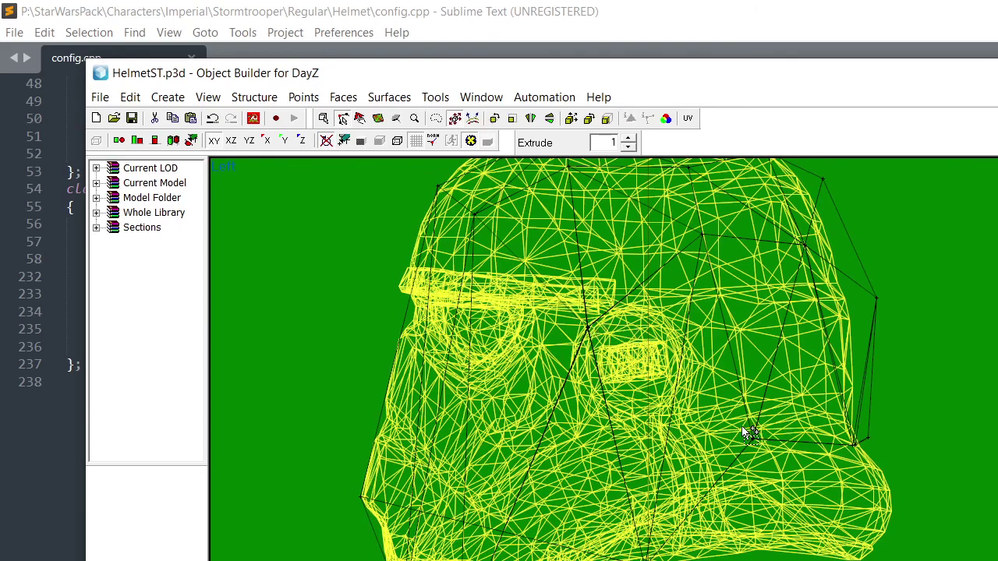
{"action": "left_click_drag", "start_coordinate": [750, 435], "coordinate": [760, 551]}
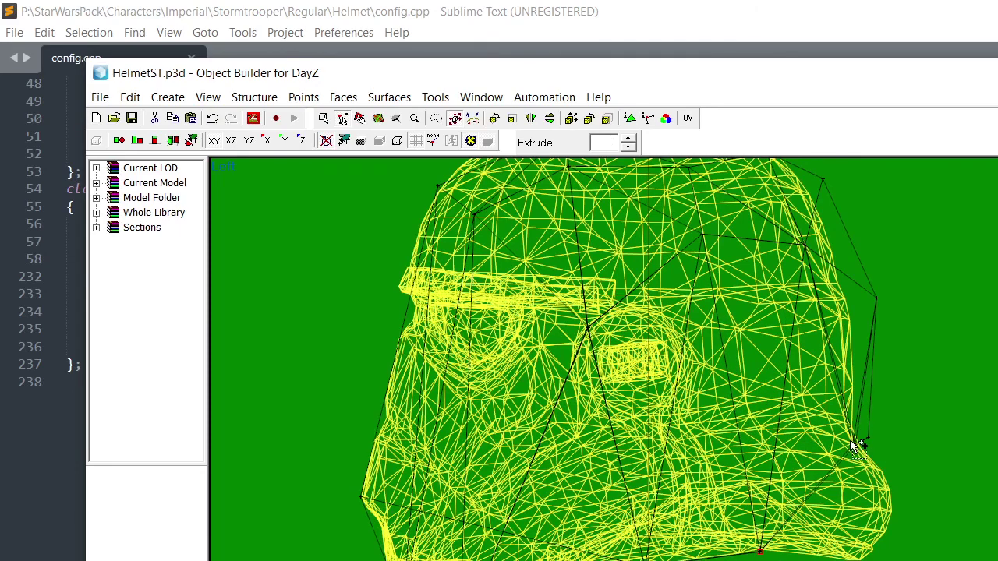
{"action": "left_click_drag", "start_coordinate": [867, 437], "coordinate": [890, 555]}
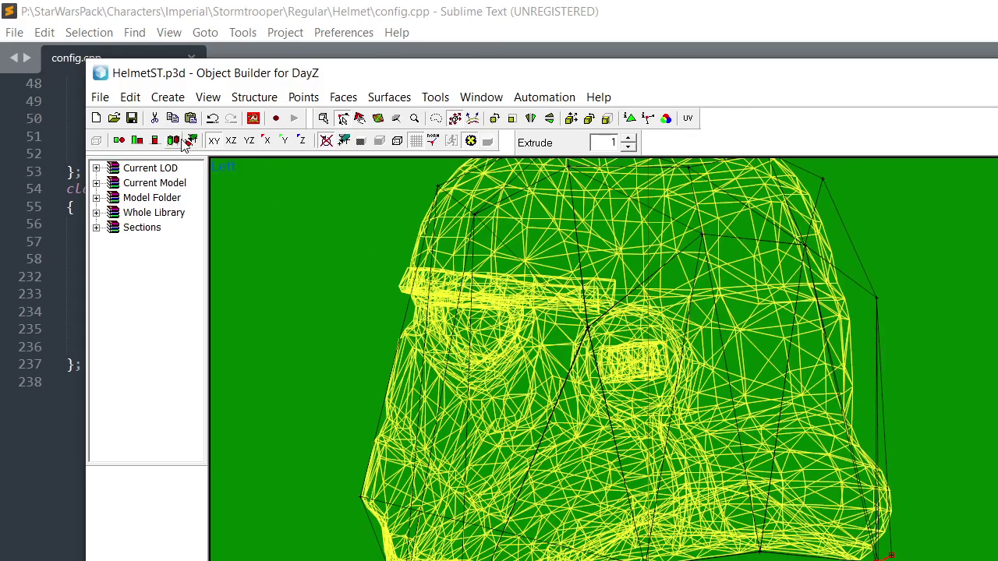
Check the extended shell's coverage of the helmet in the 3D preview from several angles, in solid and wireframe display
{"action": "key", "text": "KP_5"}
{"action": "left_click_drag", "start_coordinate": [484, 394], "coordinate": [376, 209]}
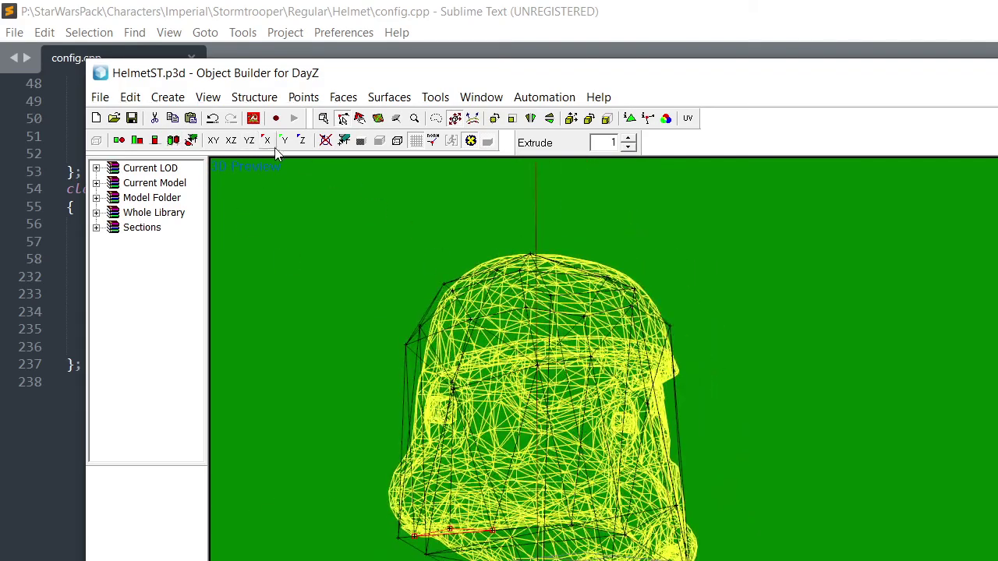
{"action": "left_click", "coordinate": [361, 141]}
{"action": "left_click_drag", "start_coordinate": [552, 304], "coordinate": [557, 307]}
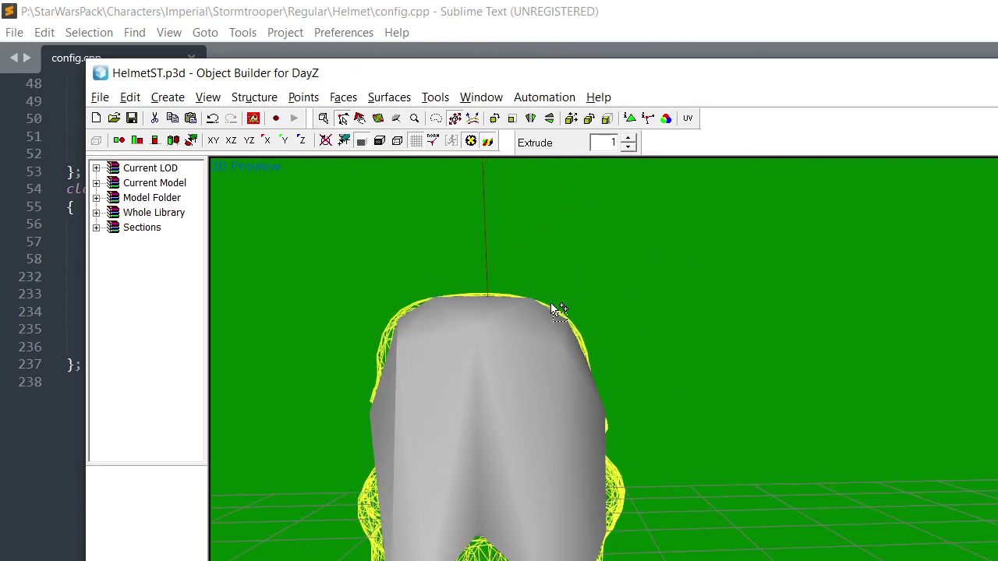
{"action": "left_click", "coordinate": [395, 142]}
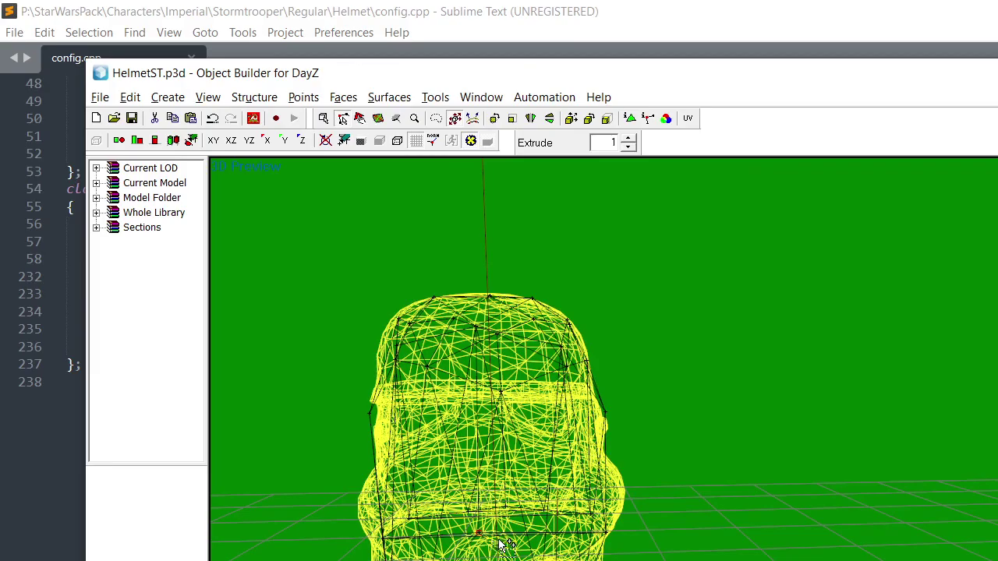
{"action": "left_click_drag", "start_coordinate": [499, 544], "coordinate": [575, 501]}
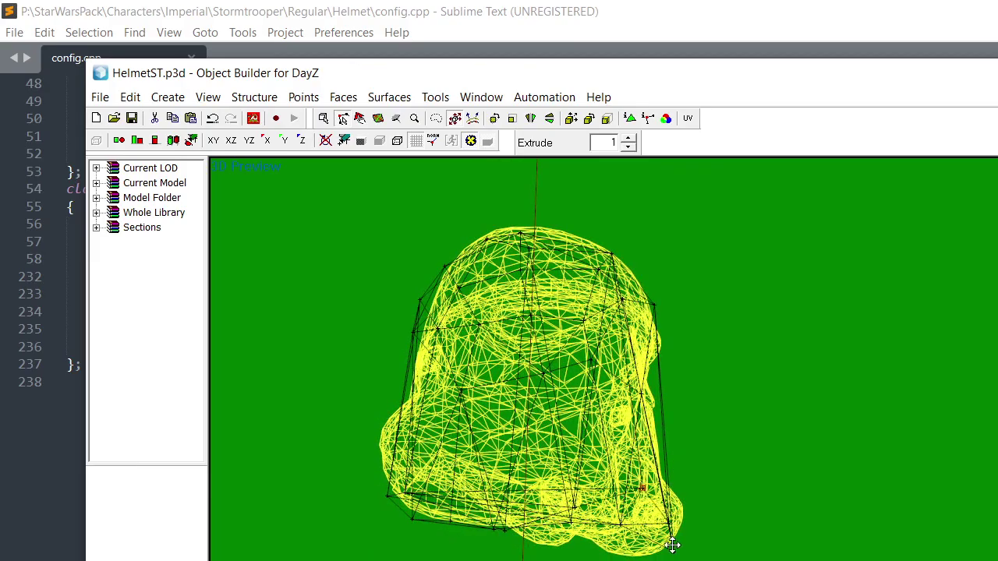